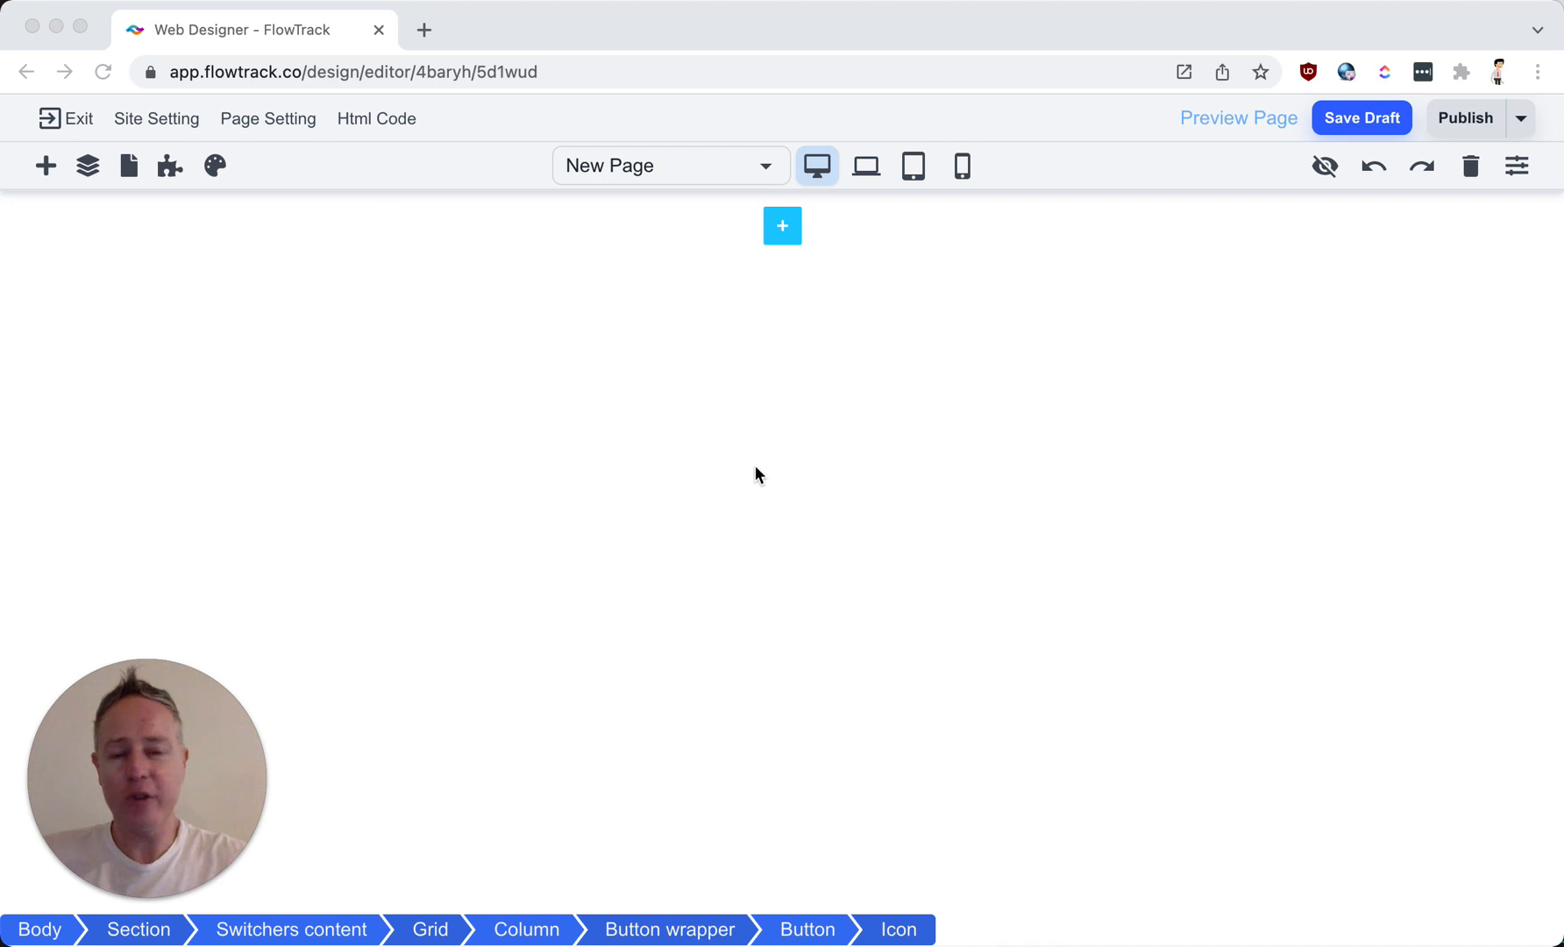
Step: Add a new section with the Blank layout to the empty page
left_click(778, 409)
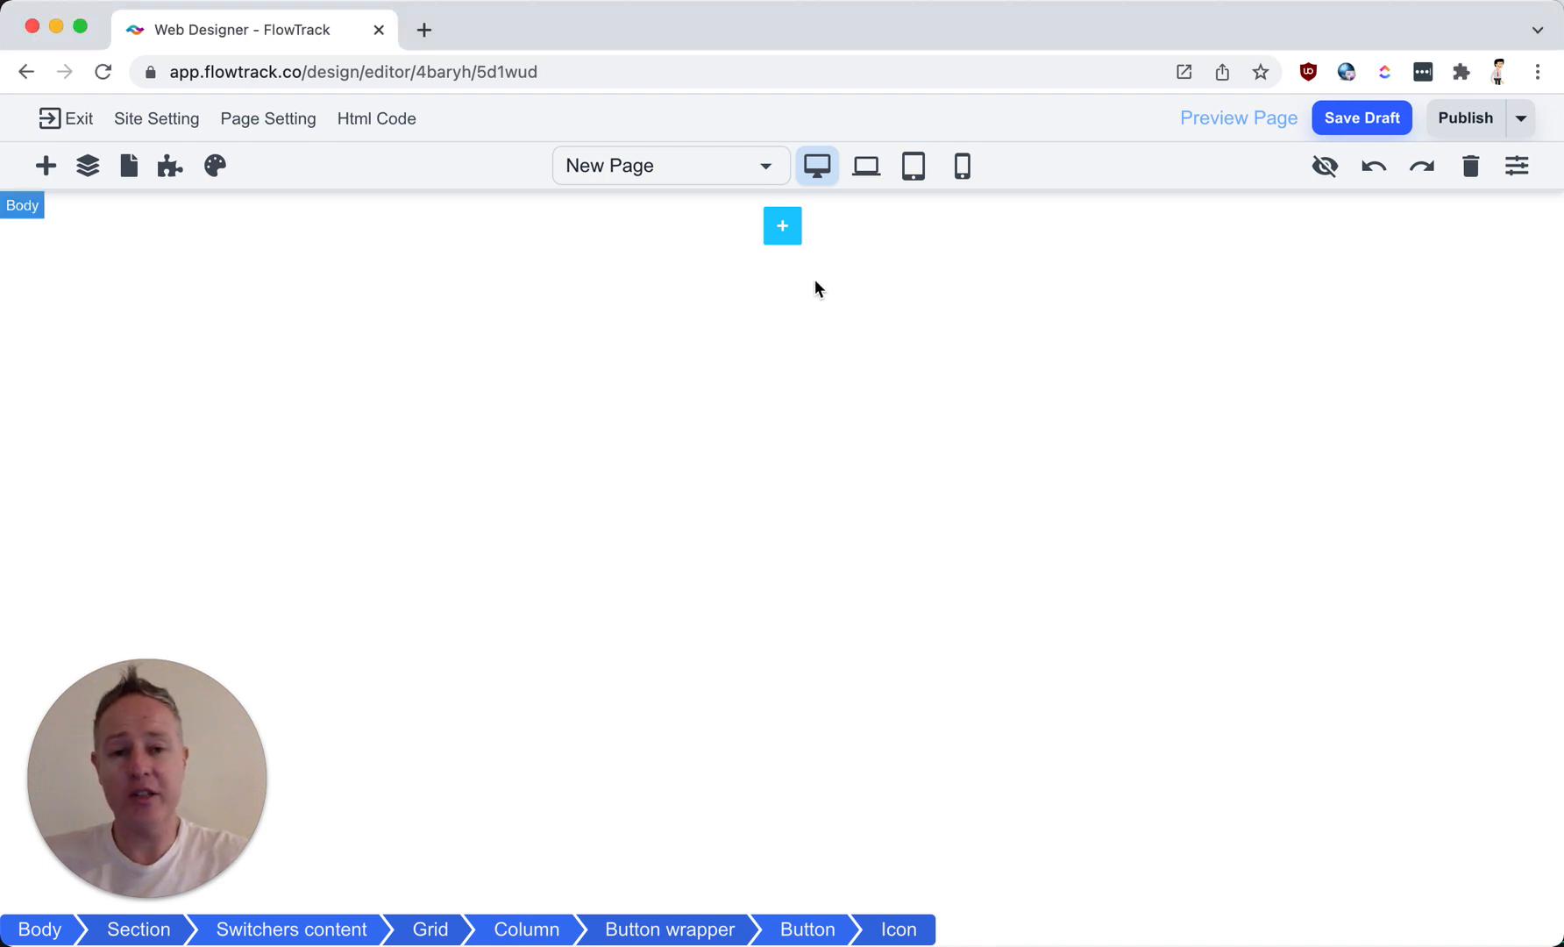
left_click(784, 235)
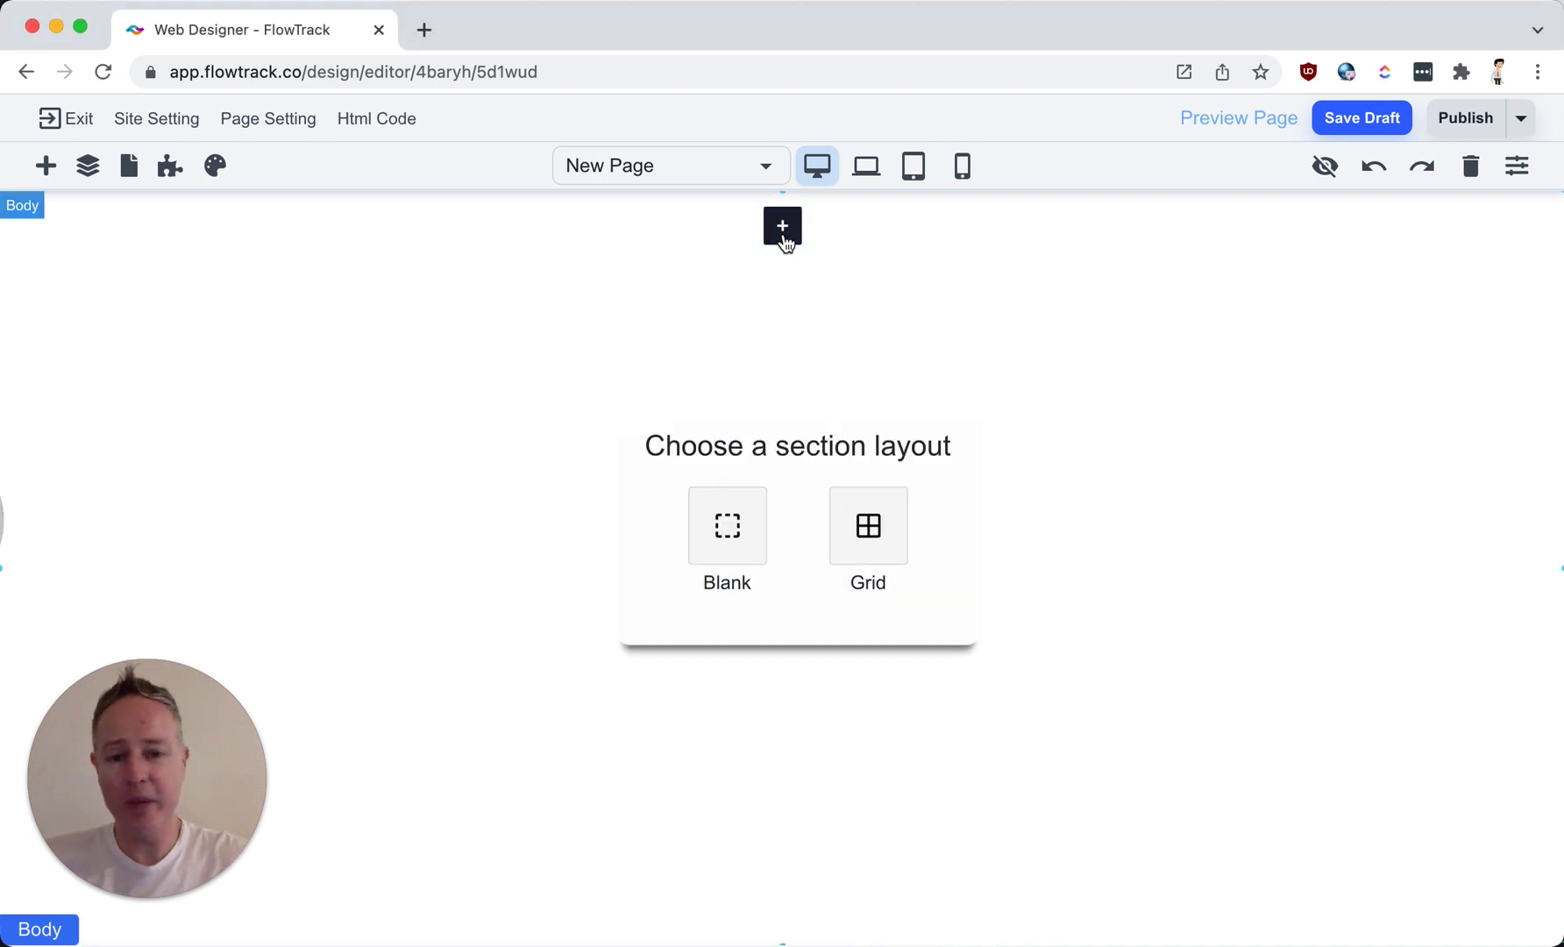
left_click(728, 526)
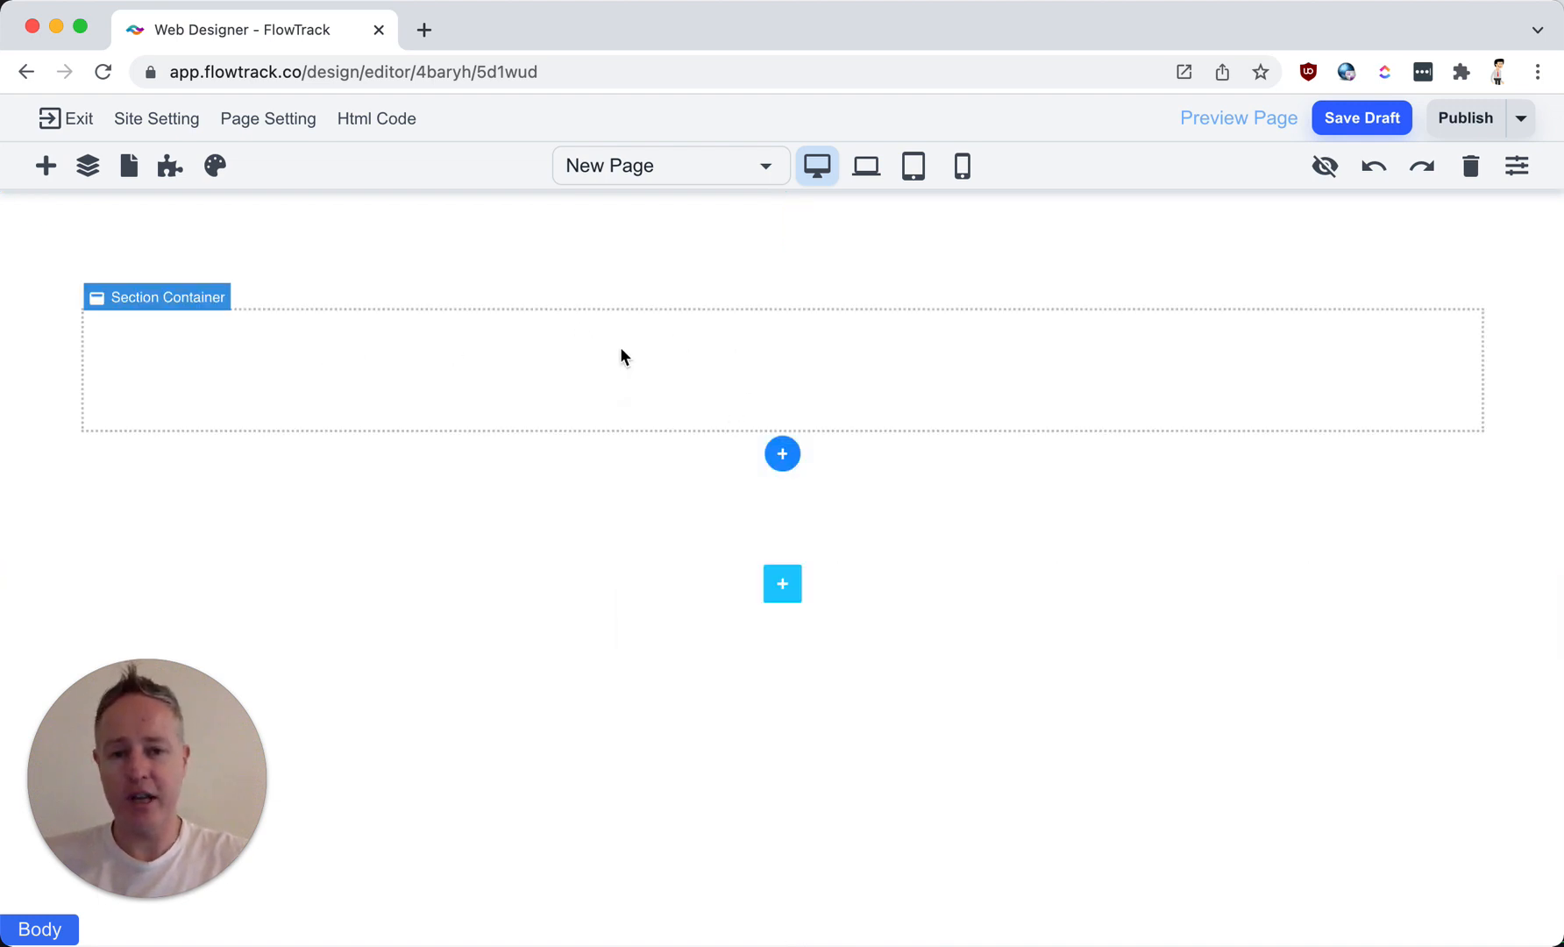
Step: Set background.jpg from the site assets as the section's background image
mouse_move(1517, 233)
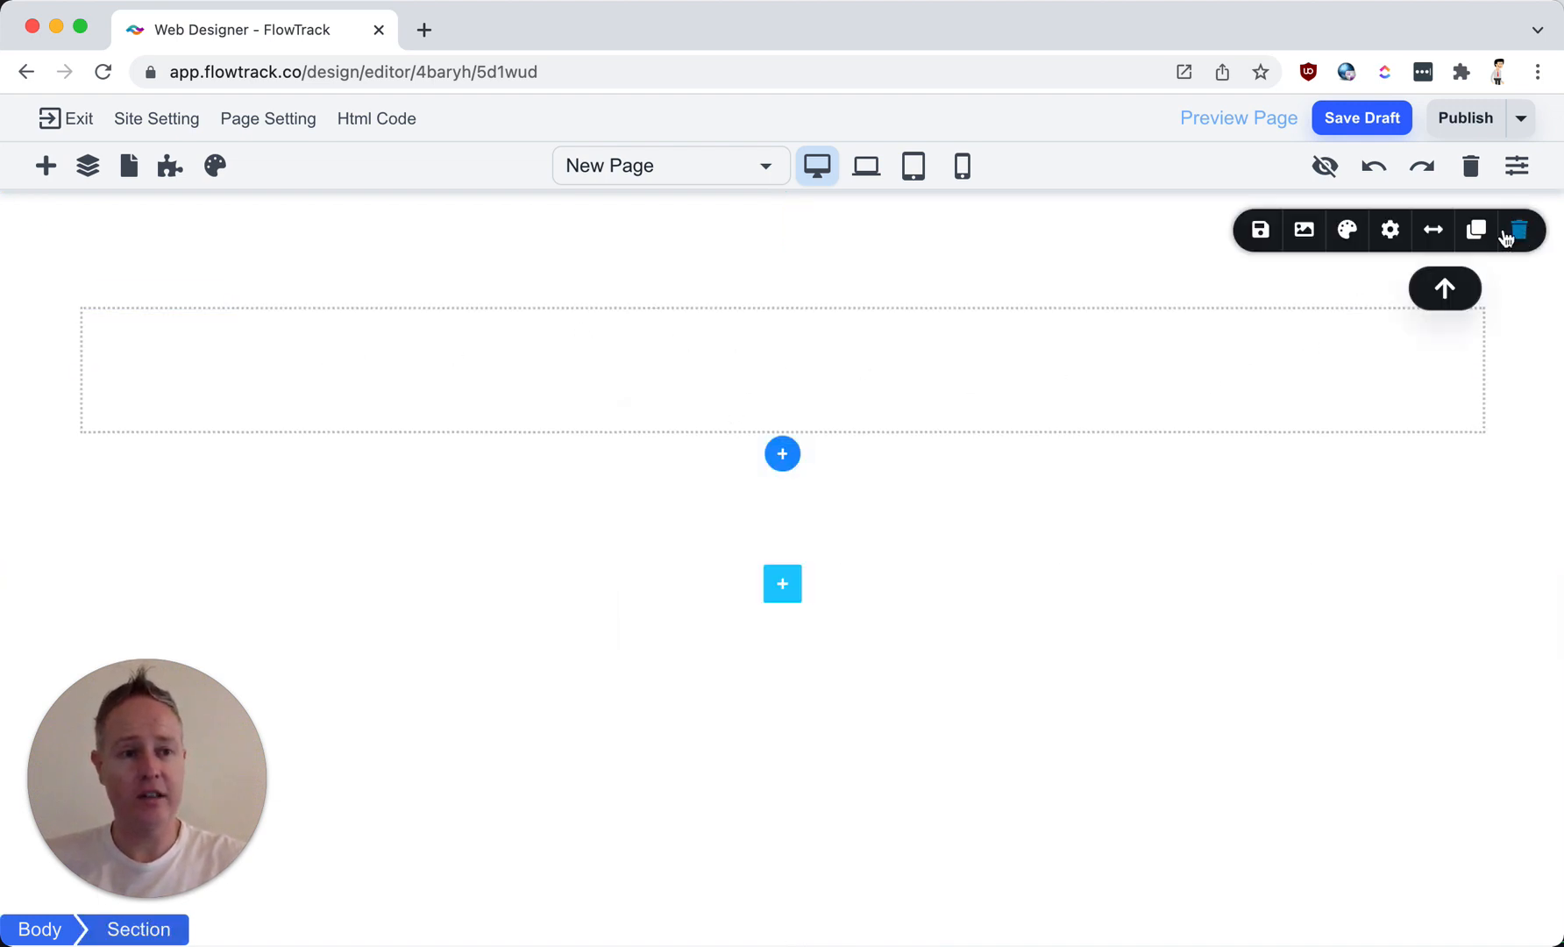
left_click(1304, 233)
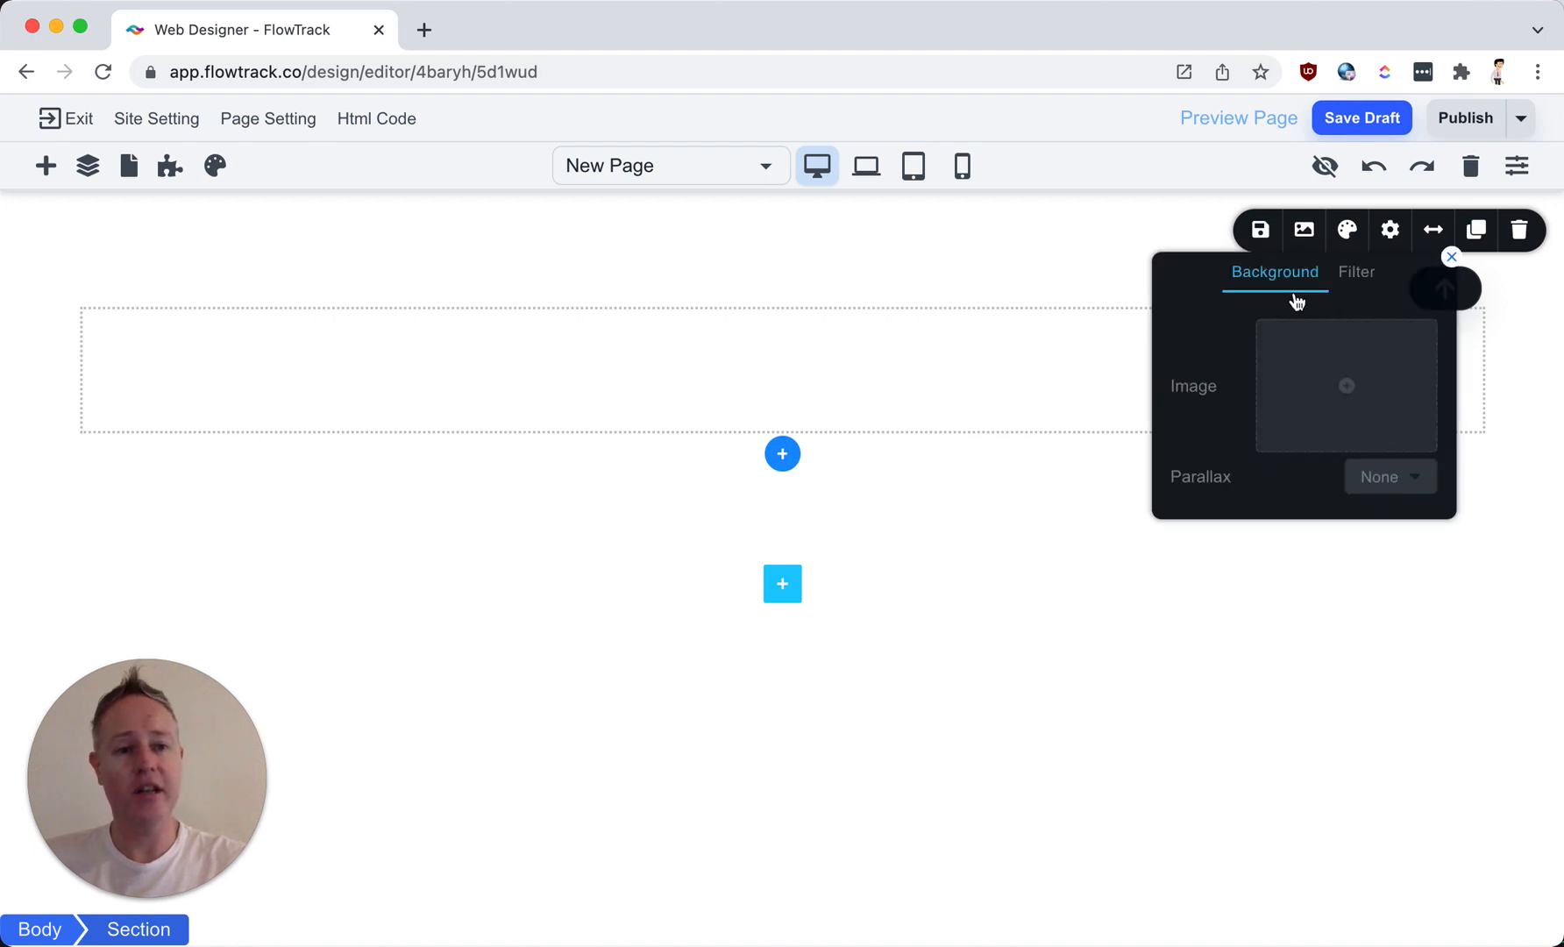
left_click(1332, 389)
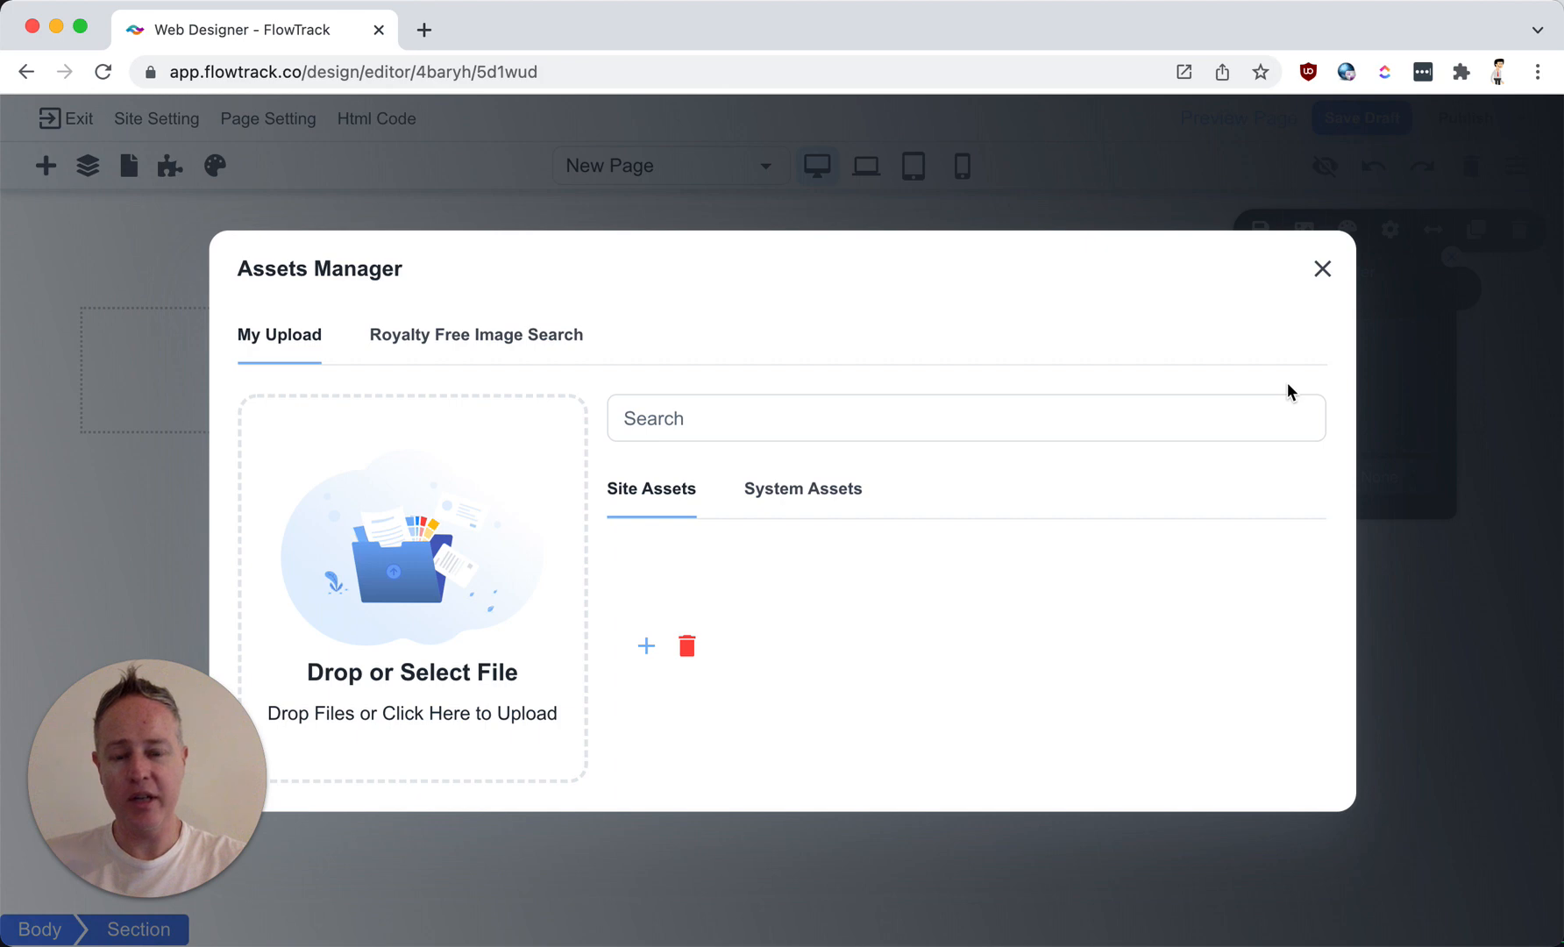
scroll(1205, 421, "down", 2)
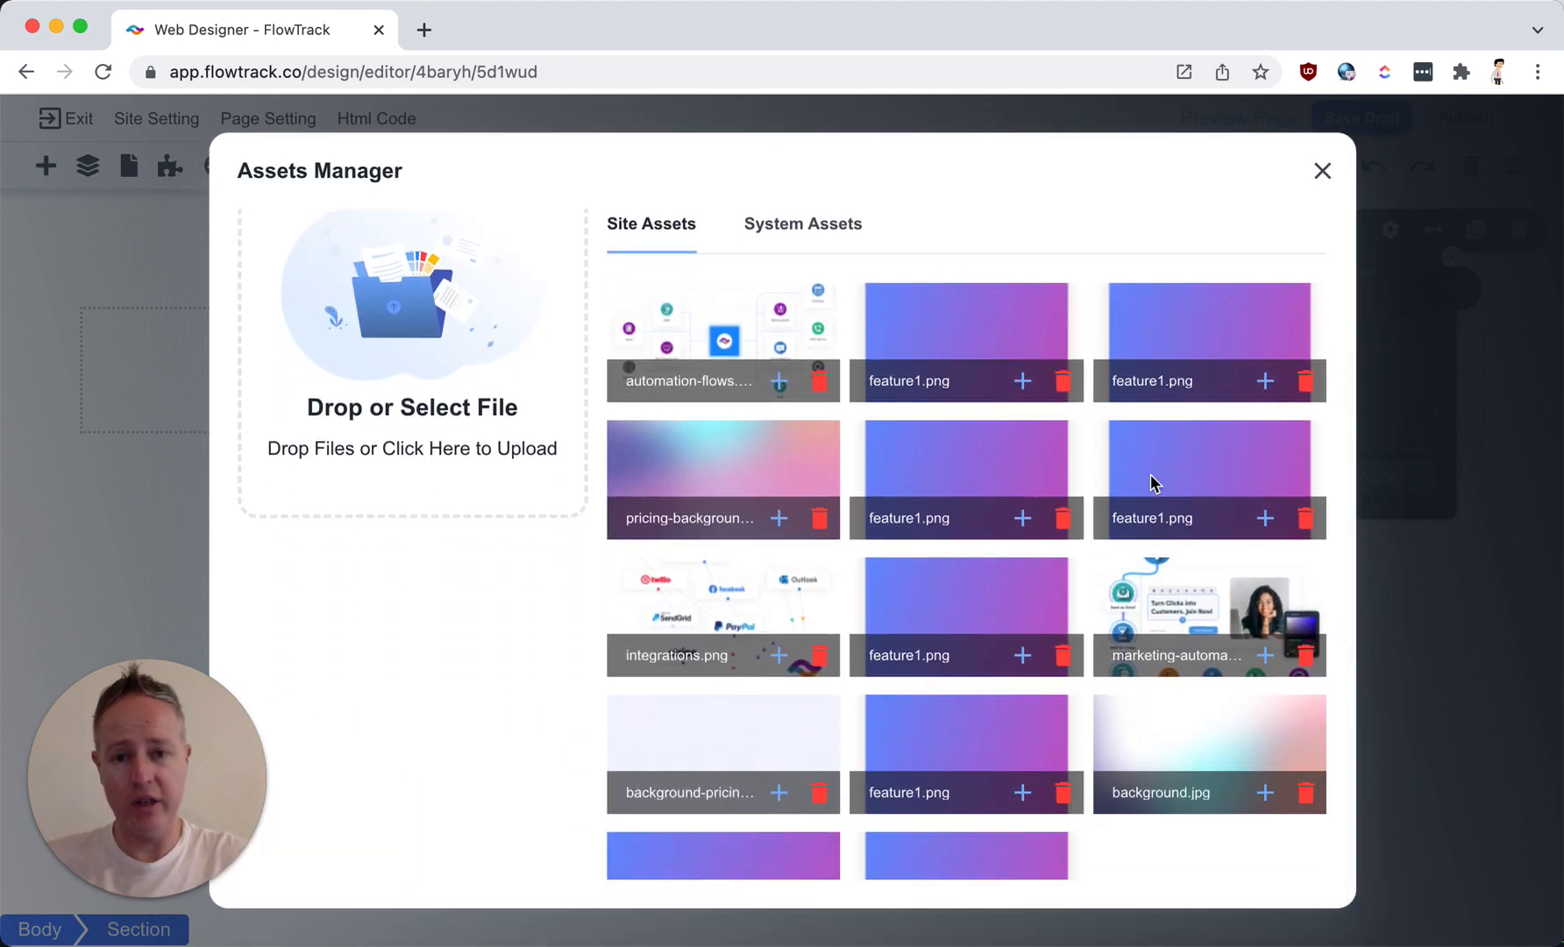
scroll(397, 364, "up", 2)
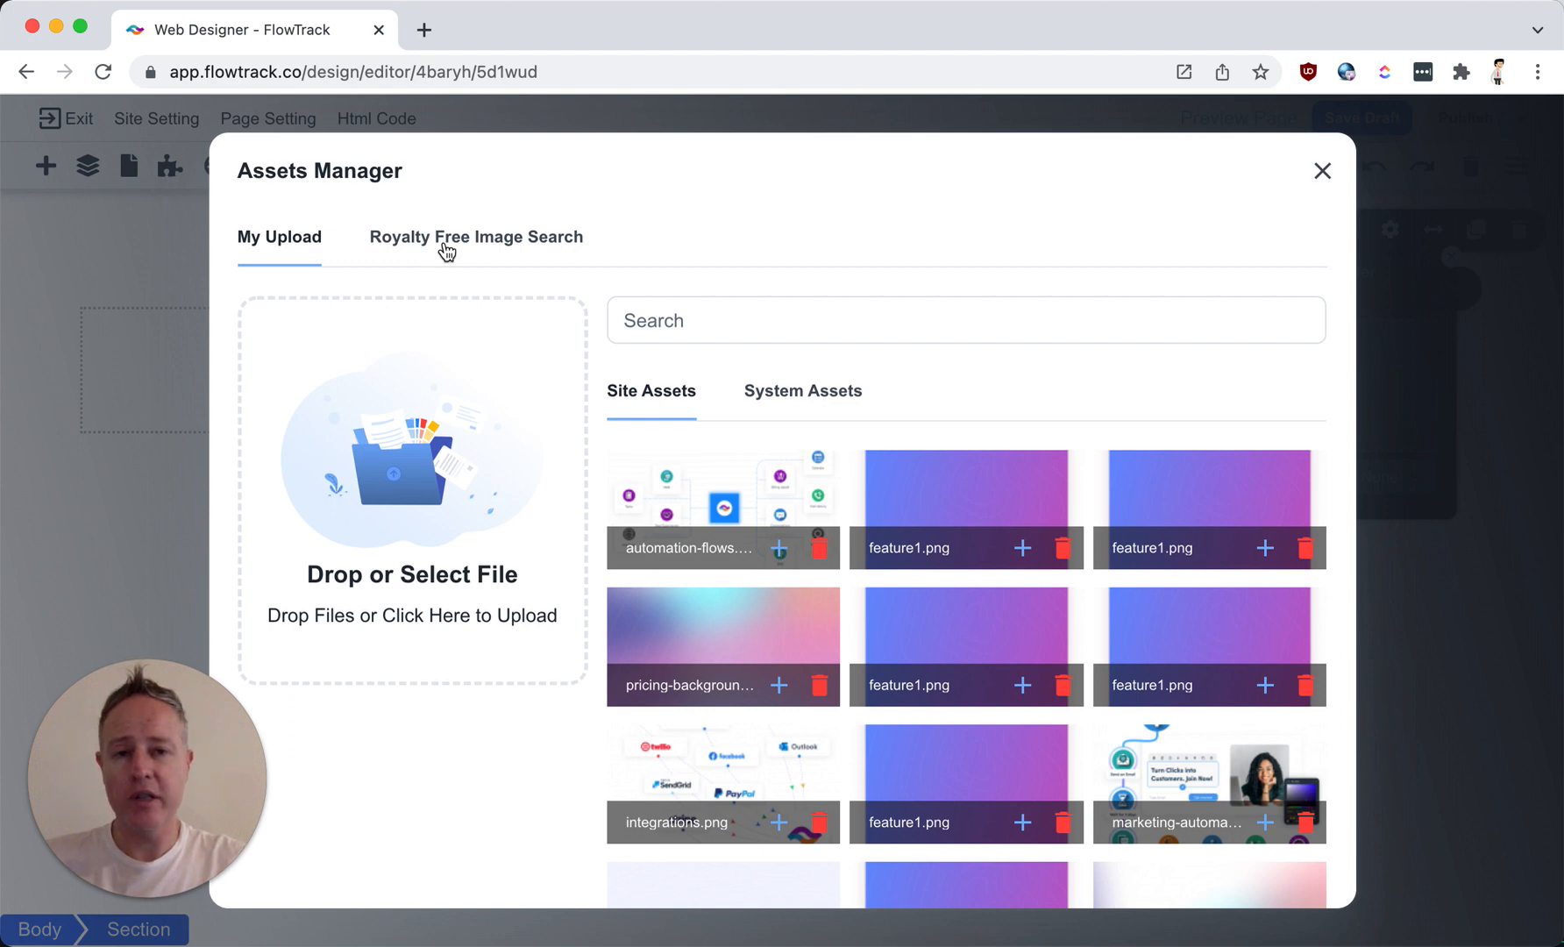
scroll(1095, 506, "down", 3)
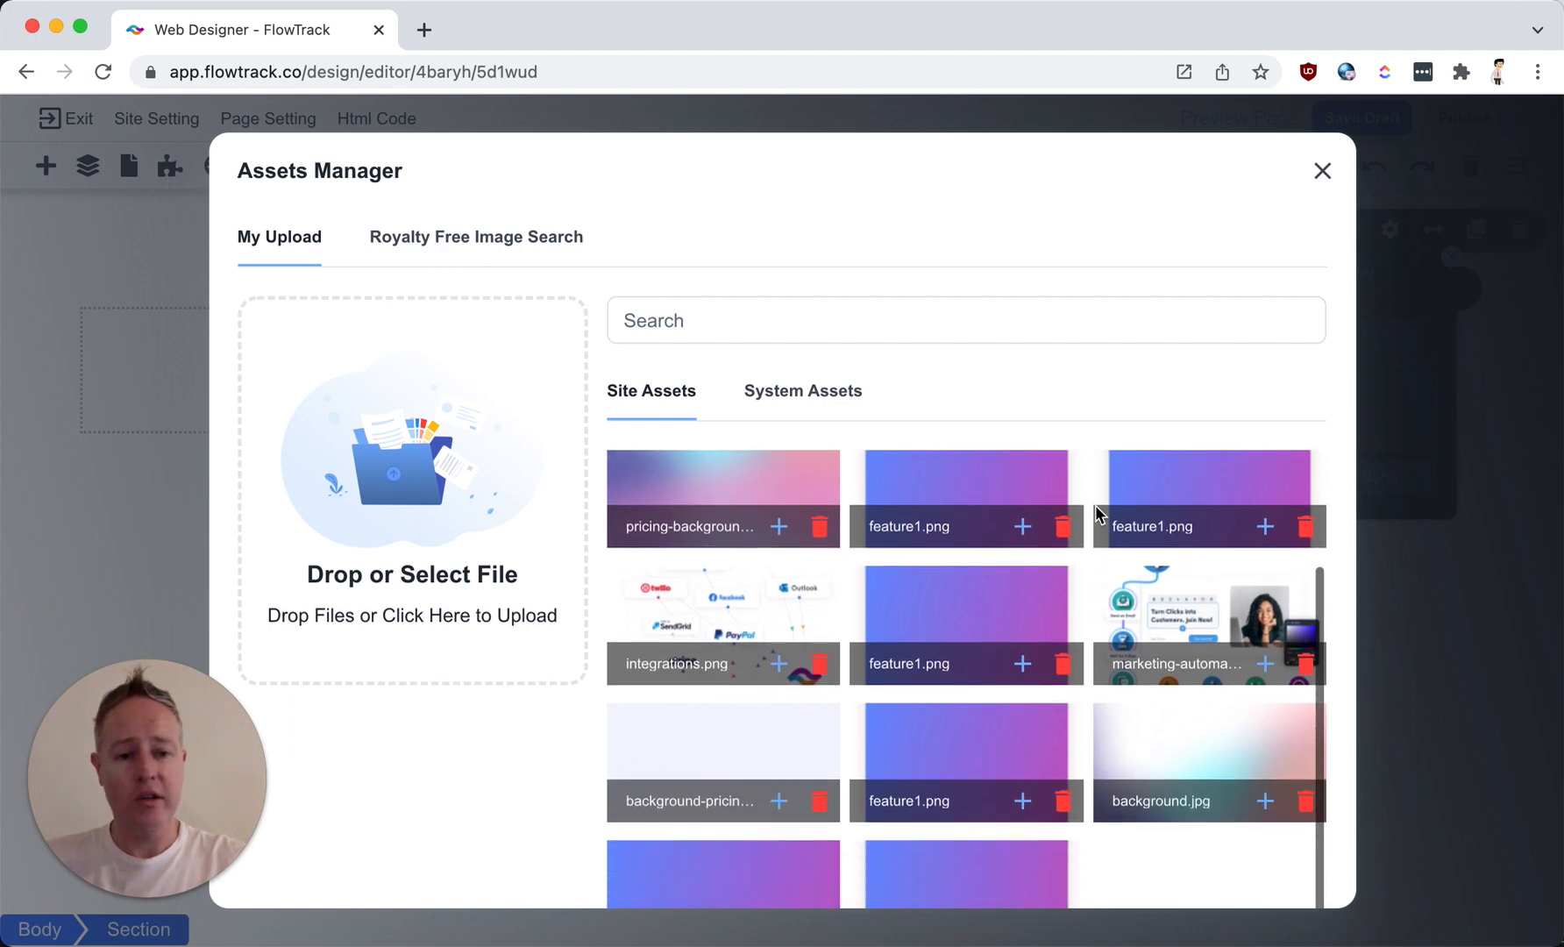
left_click(1204, 701)
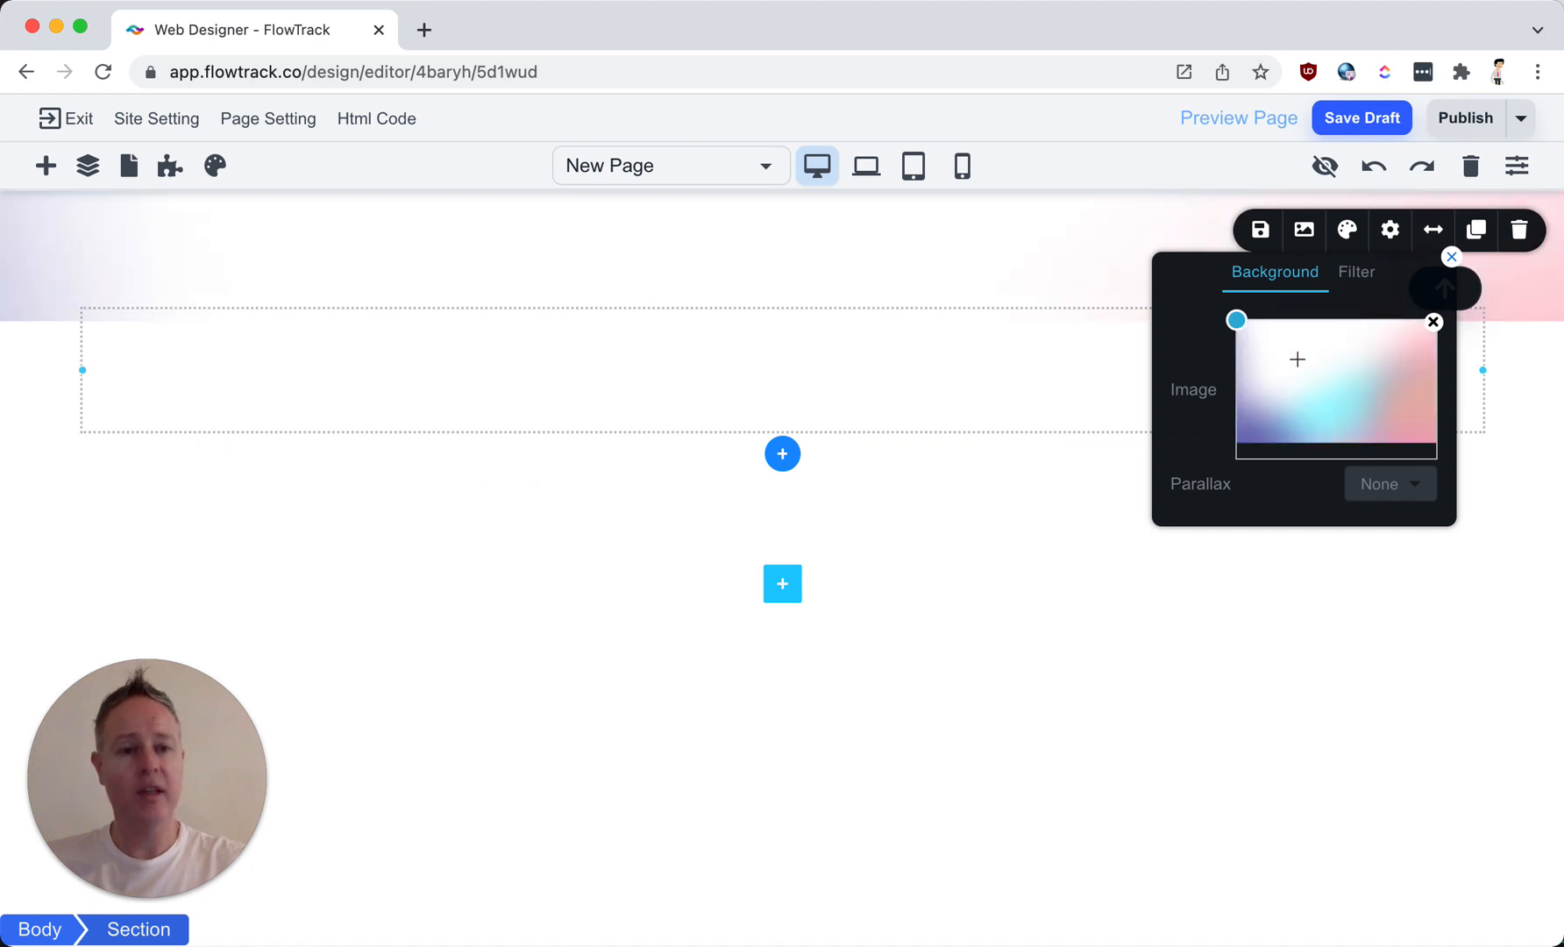
Step: Move the background image's focal point to the upper middle of the picture and close the background settings
left_click(1290, 358)
left_click(1331, 335)
left_click(1330, 356)
left_click(1331, 354)
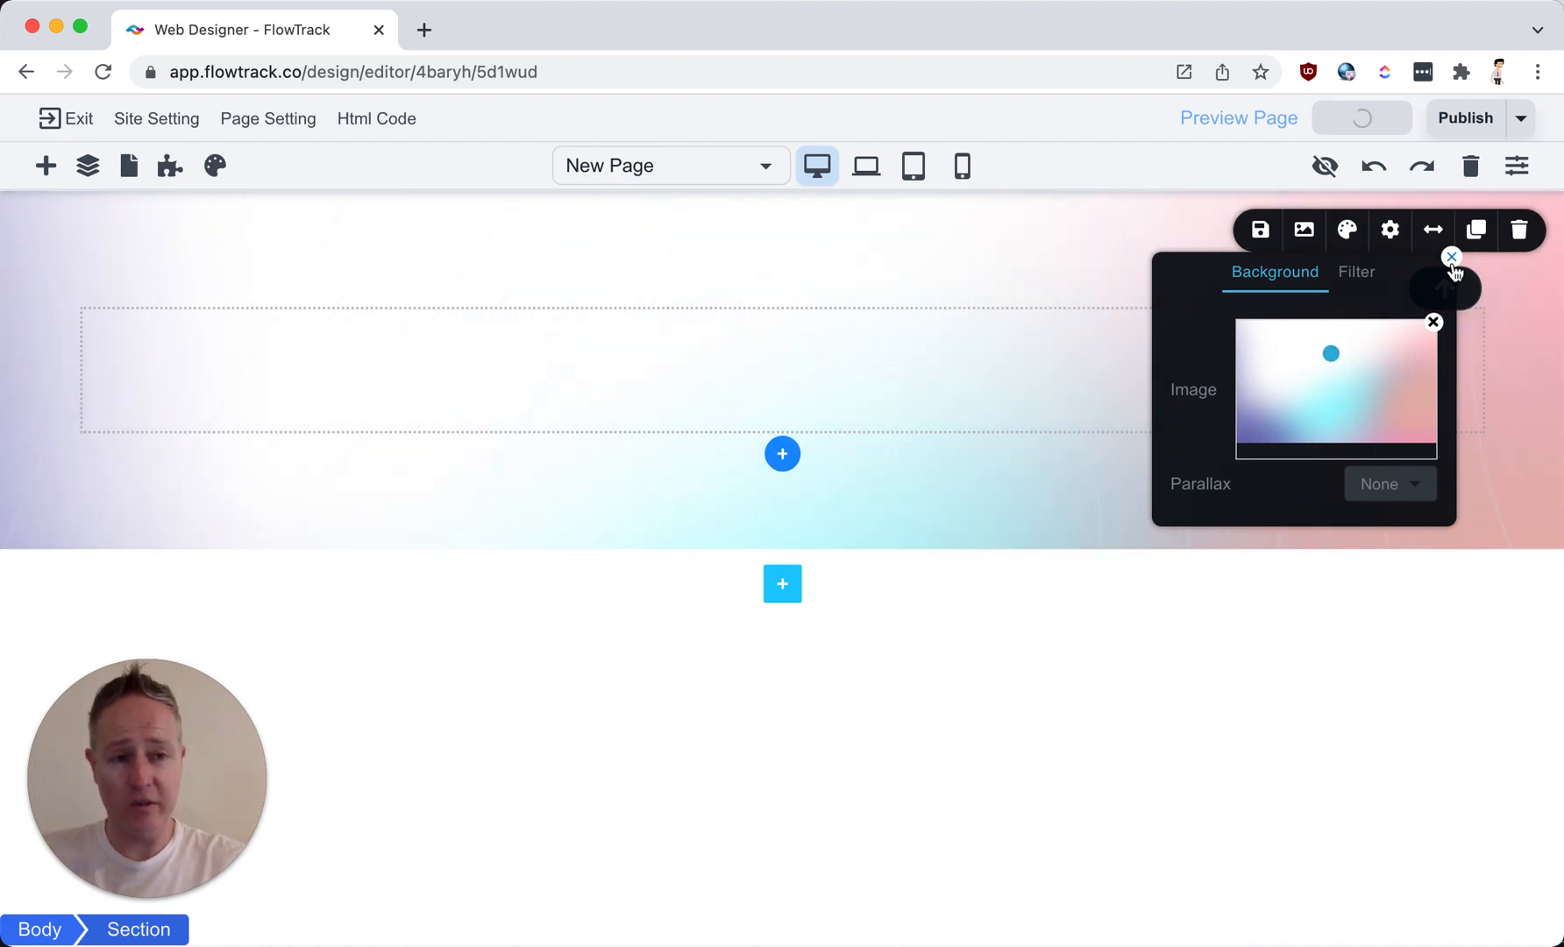
left_click(1450, 257)
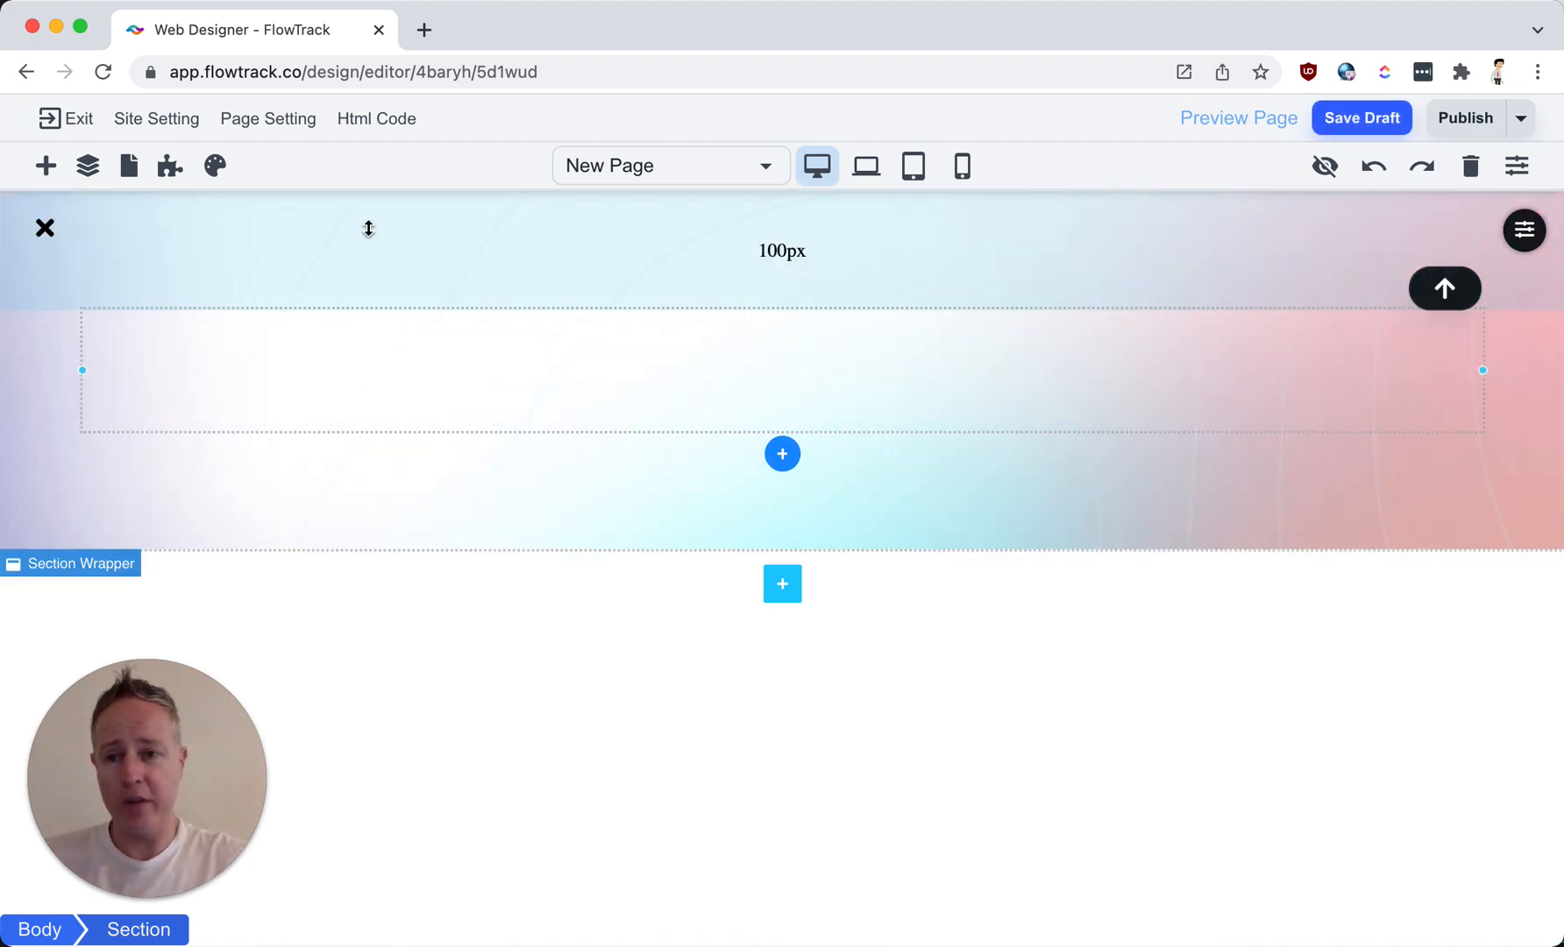
Step: Place a Grid block in the section's container and apply the 2 x 1 layout
left_click(48, 166)
scroll(230, 488, "down", 2)
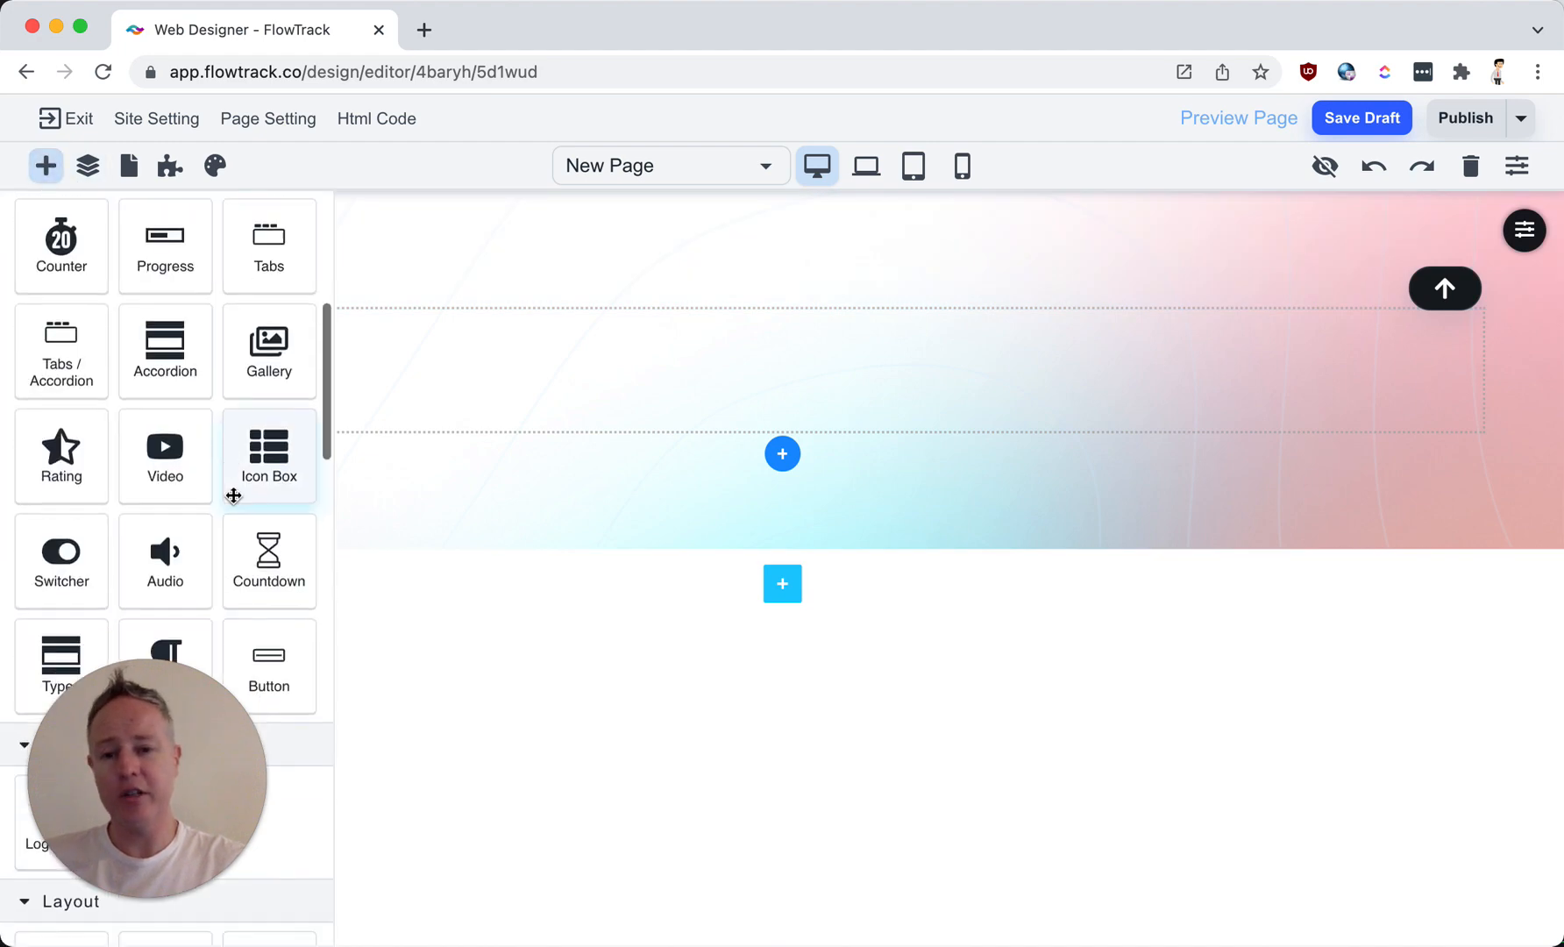
left_click_drag(147, 777, 590, 754)
left_click_drag(892, 708, 1285, 759)
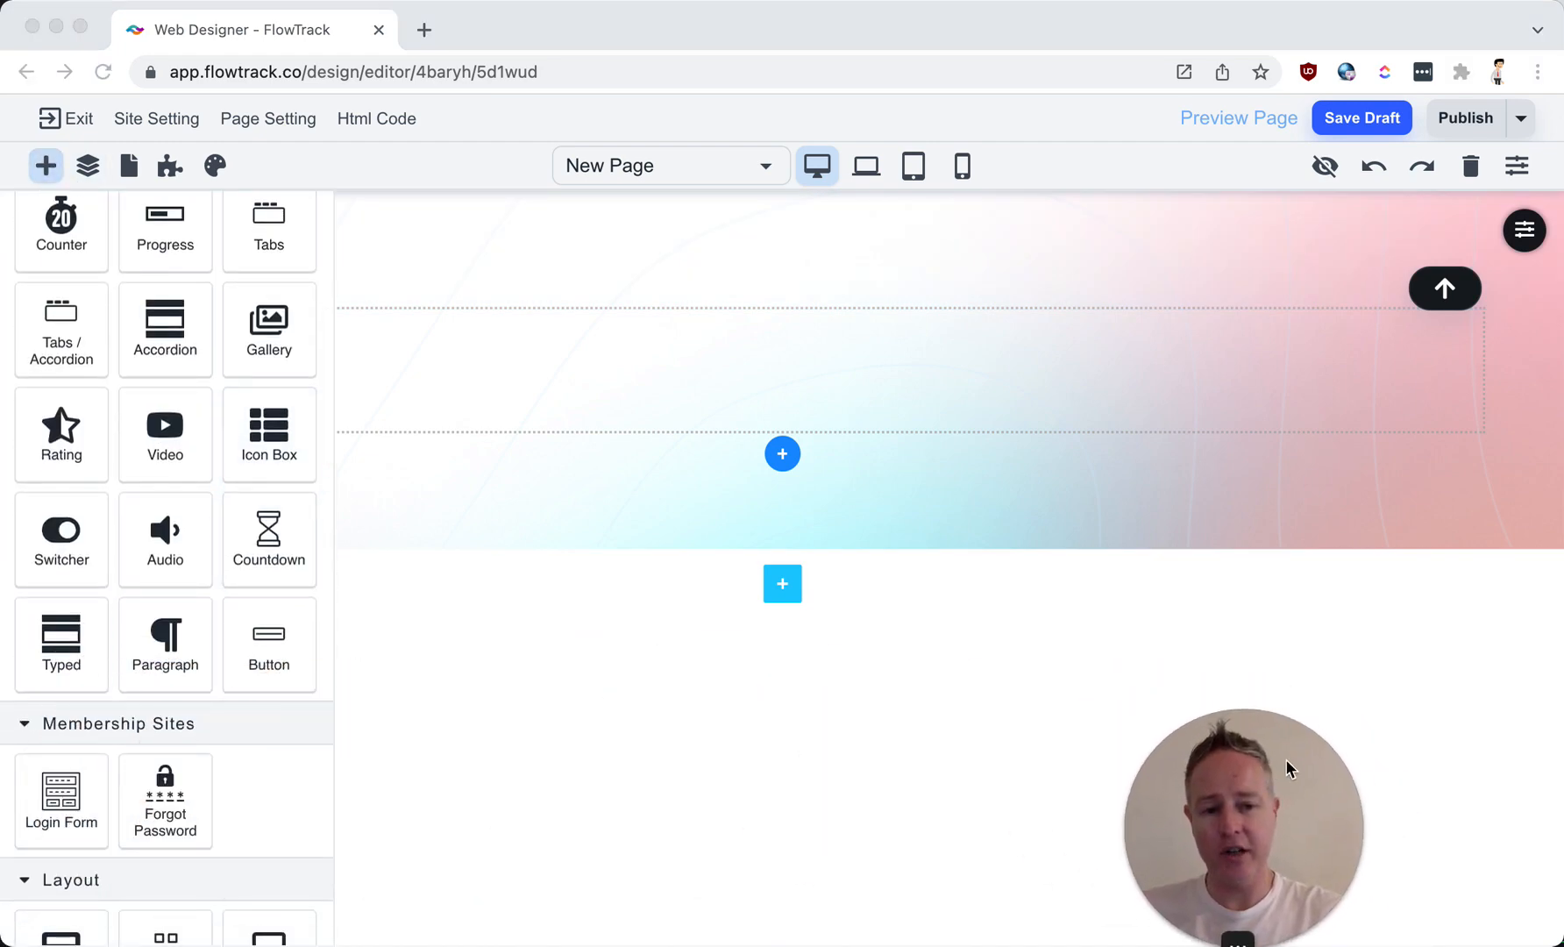
scroll(241, 748, "down", 2)
left_click(180, 849)
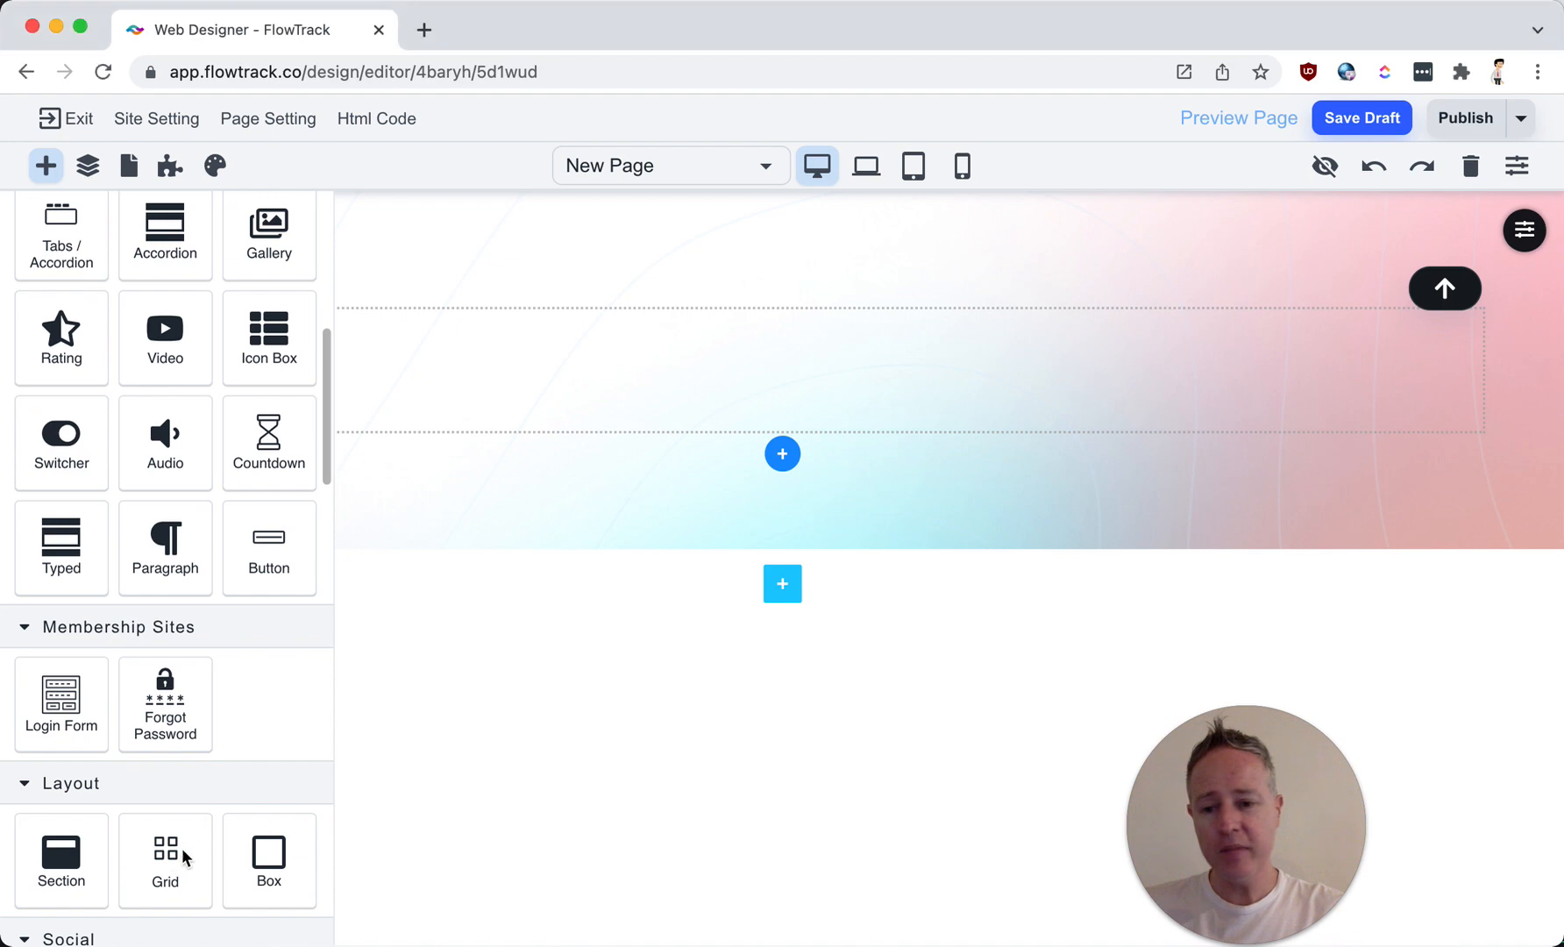
left_click_drag(180, 845, 666, 373)
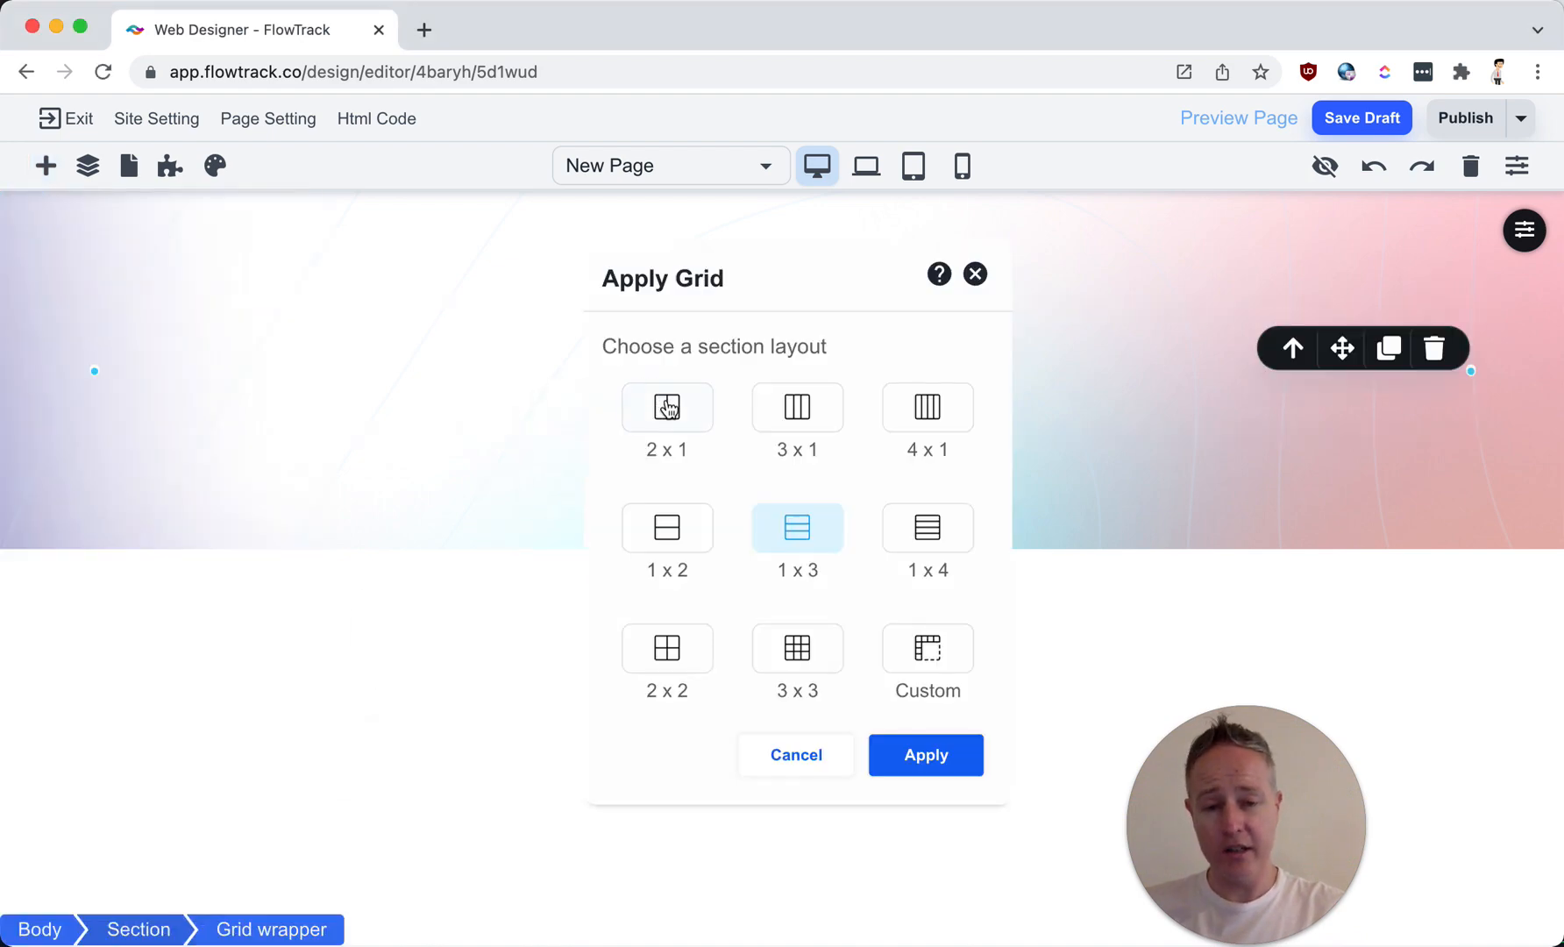
left_click(673, 412)
left_click(947, 755)
left_click_drag(1169, 799, 241, 766)
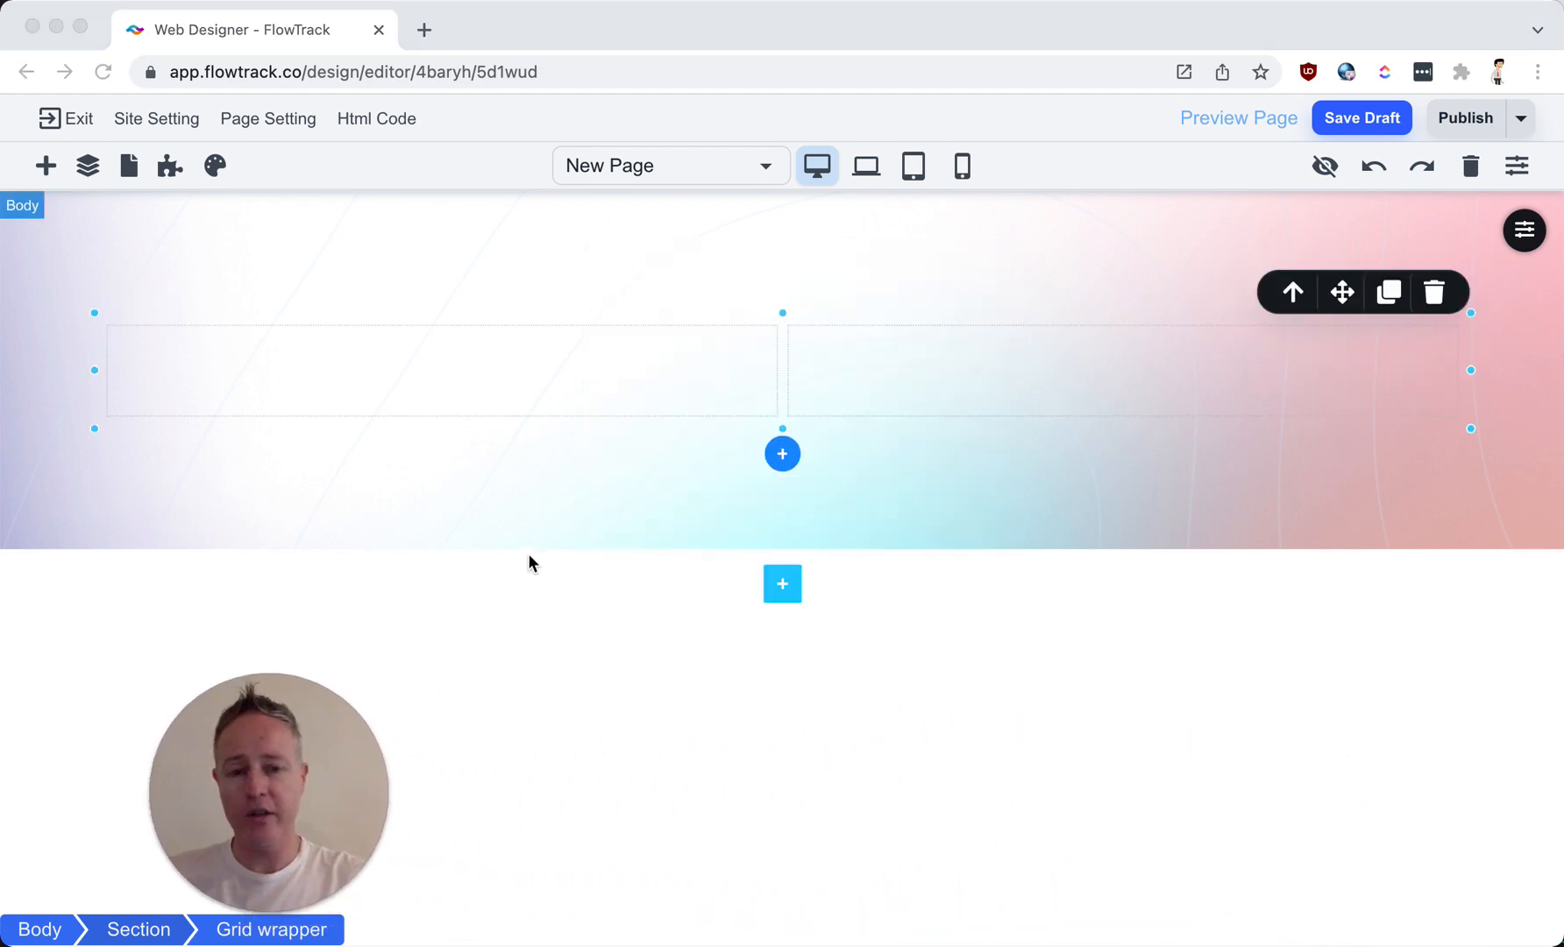
Step: Add an Image block to the grid's right column using the "marketing-automa…" picture from the site assets
left_click(978, 380)
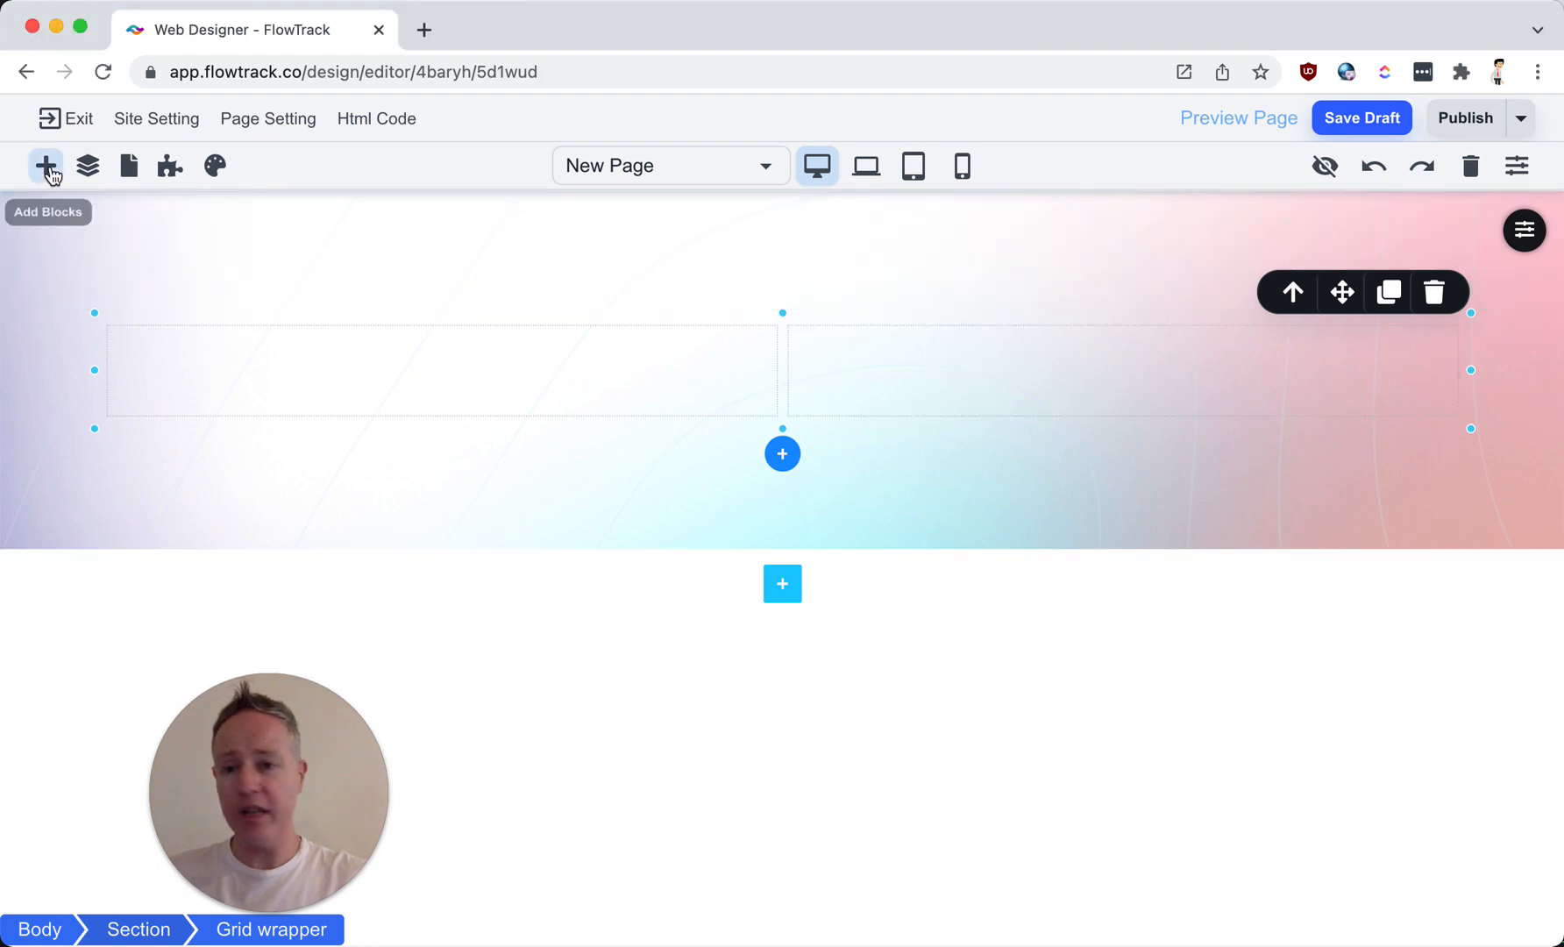
left_click(47, 169)
scroll(217, 362, "up", 6)
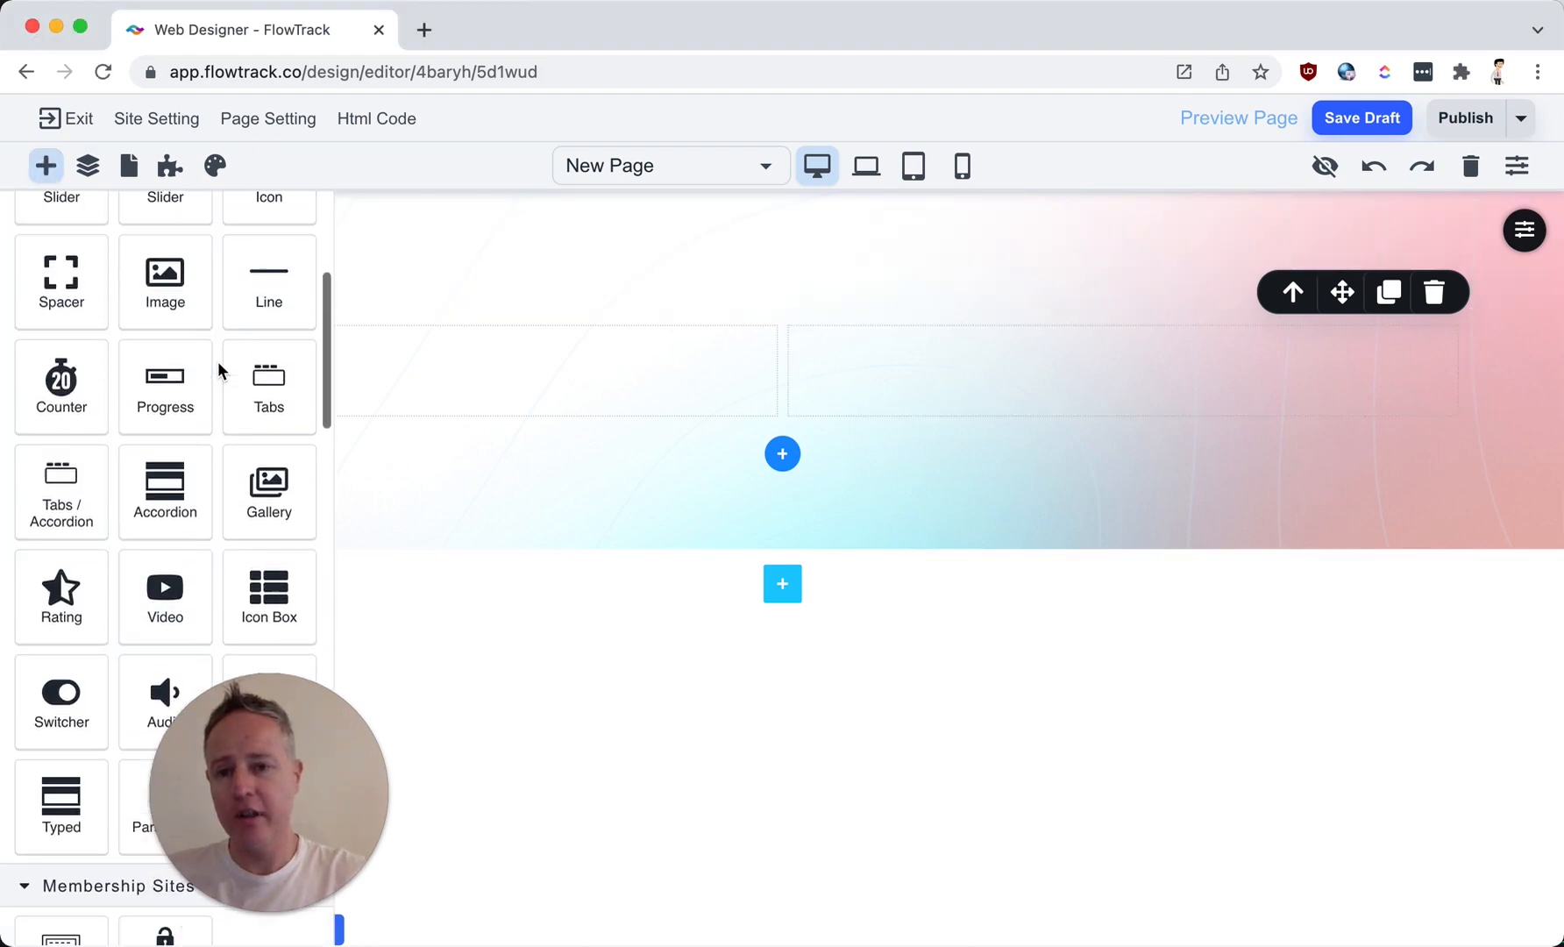
left_click_drag(153, 514, 1005, 394)
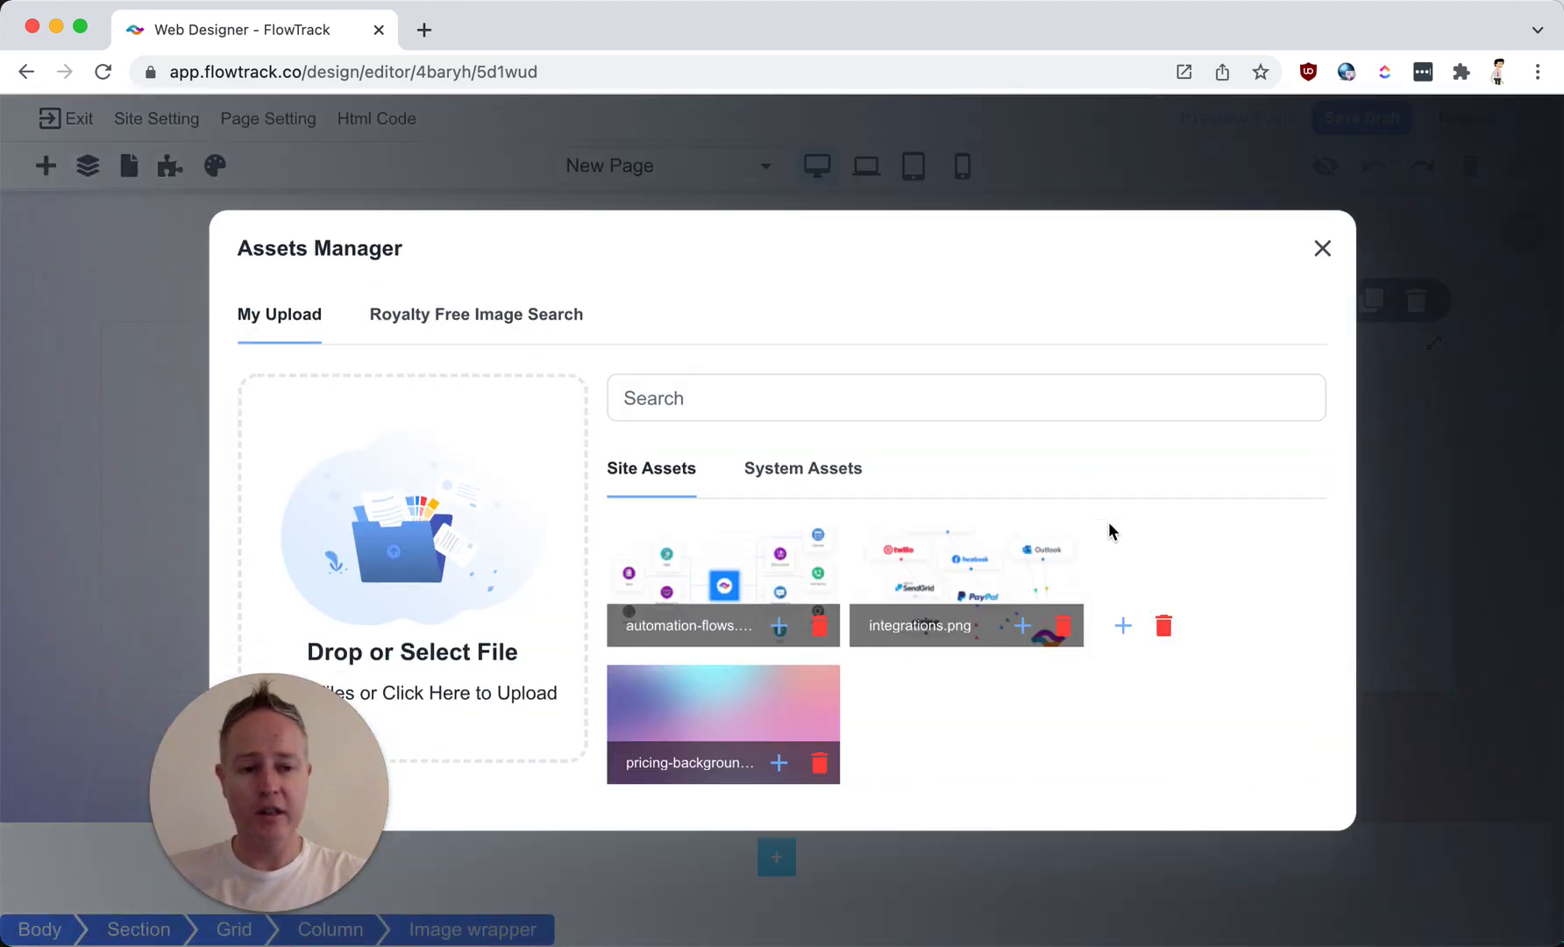
scroll(1110, 521, "down", 3)
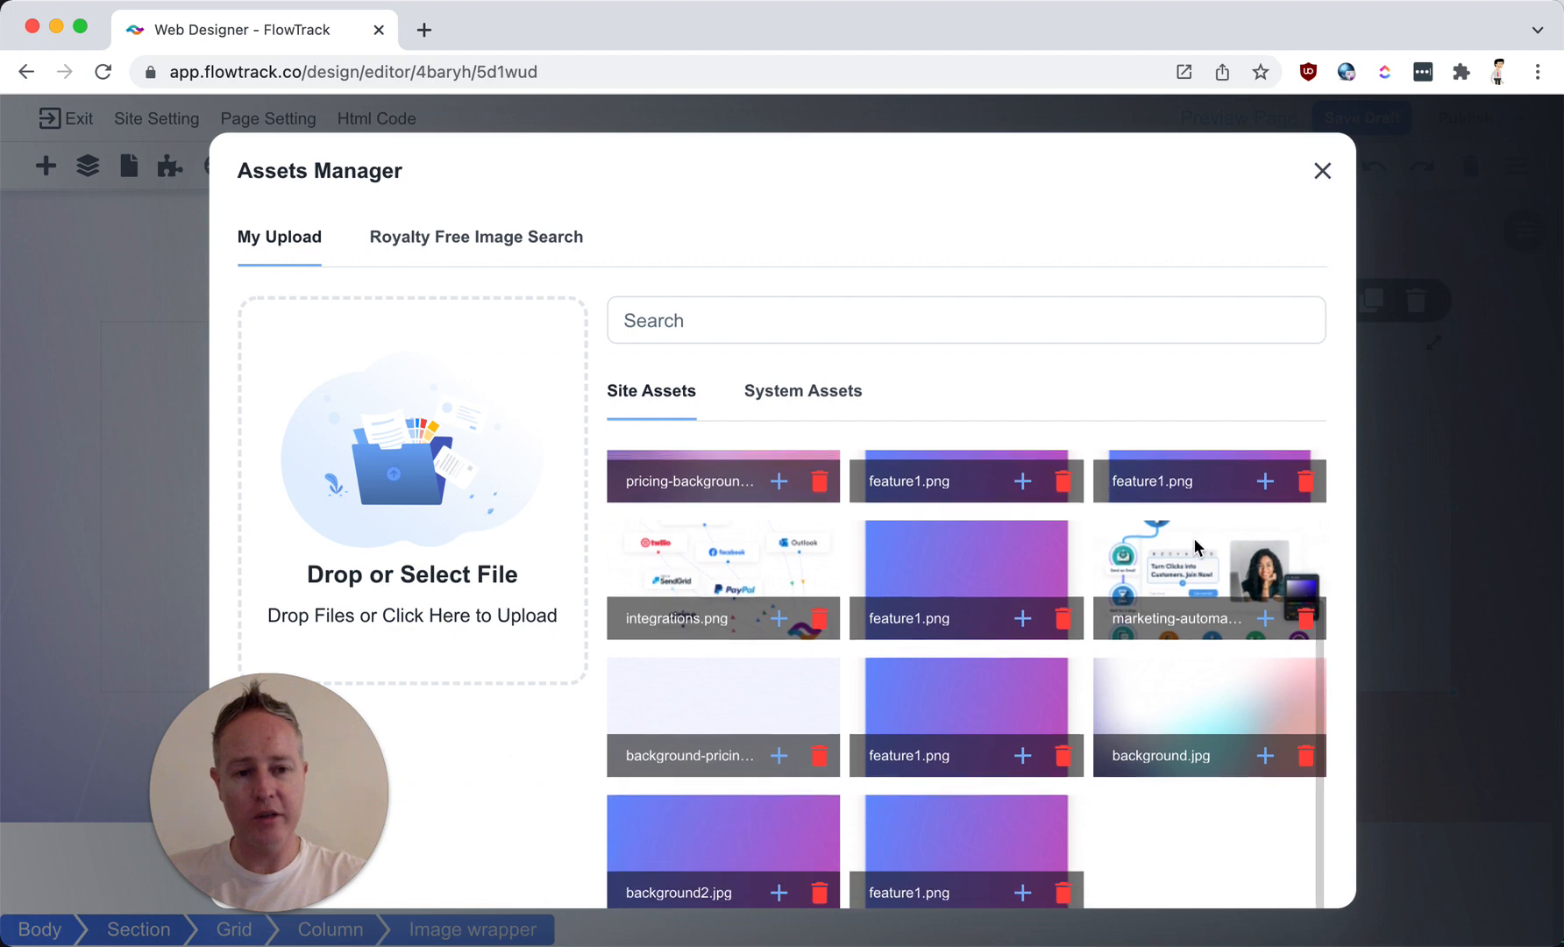
left_click(1198, 548)
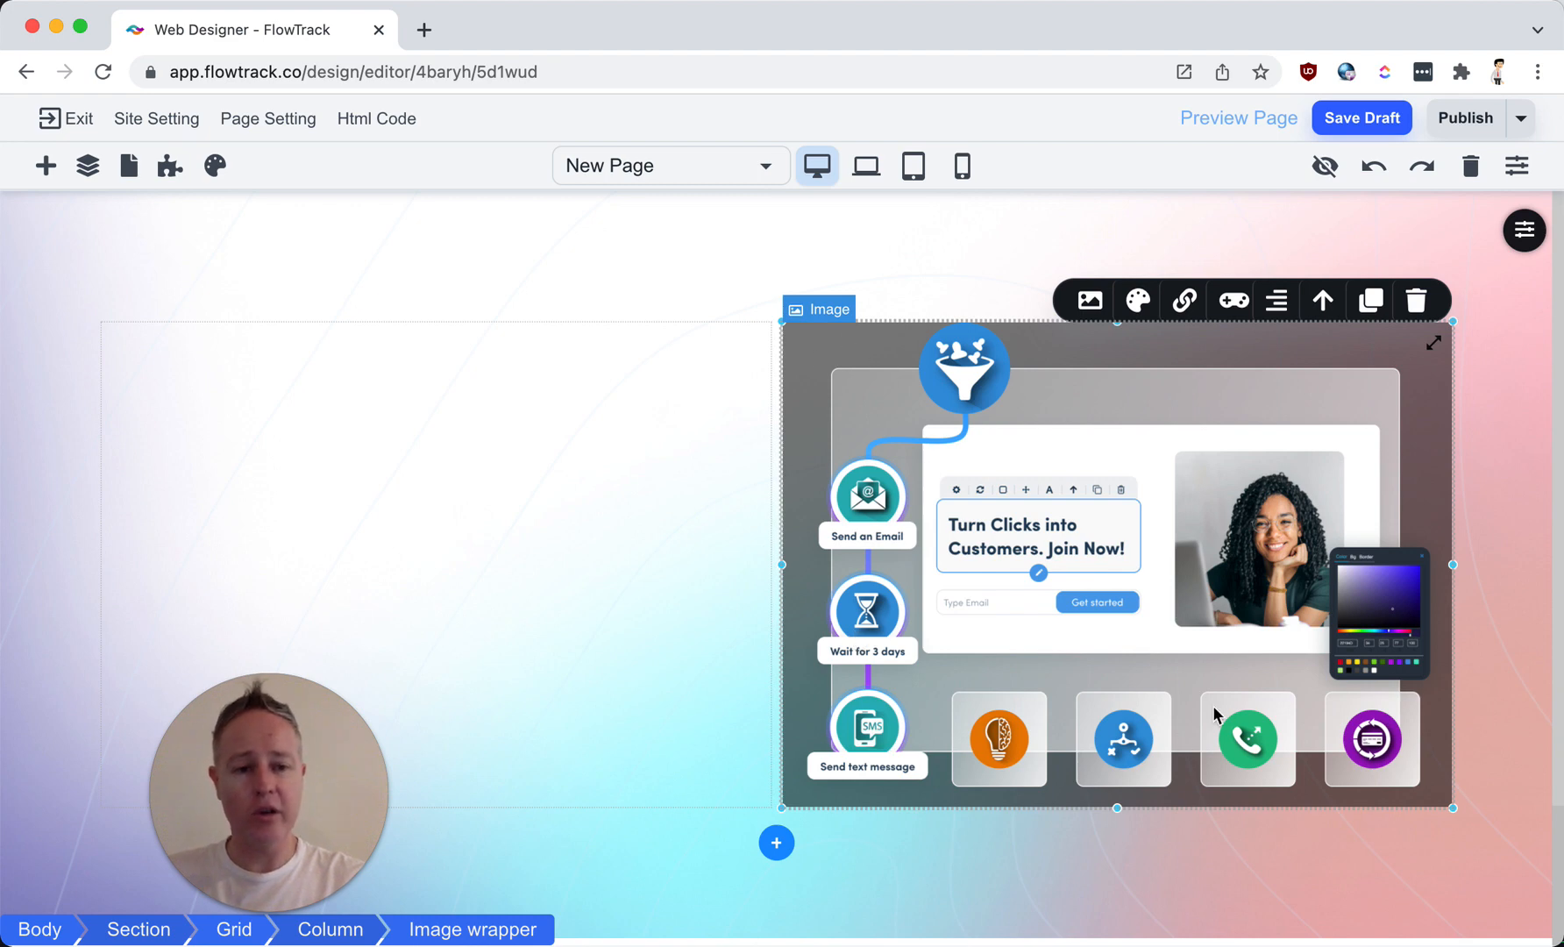
Step: Toggle the page preview on and off to check how the section looks with its image
left_click(1325, 169)
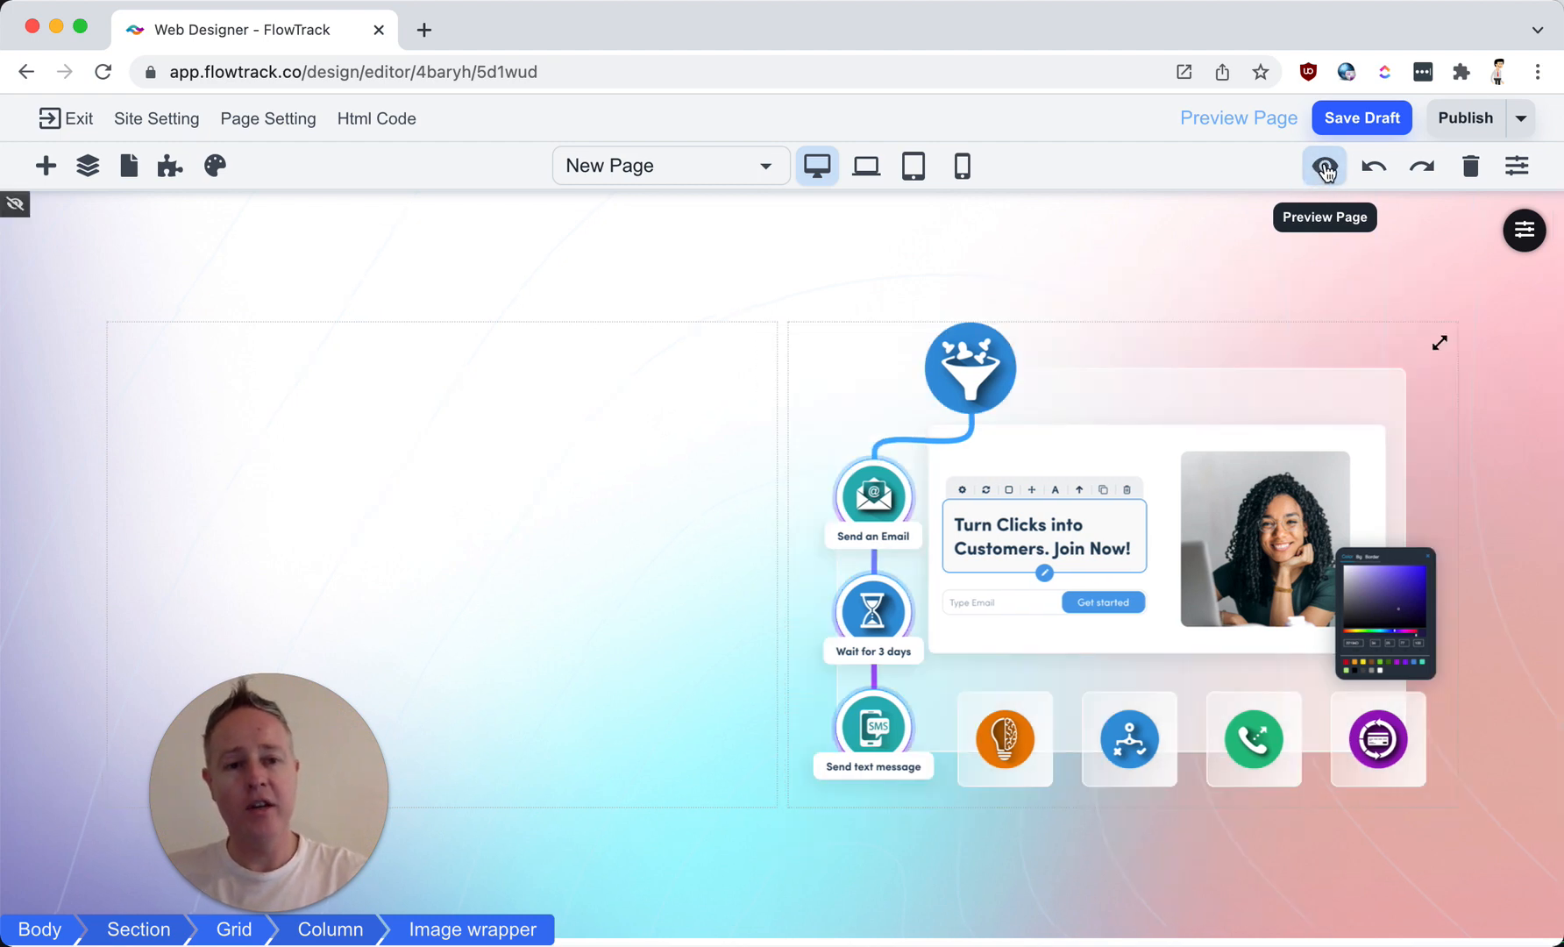
left_click(1325, 168)
left_click(1325, 168)
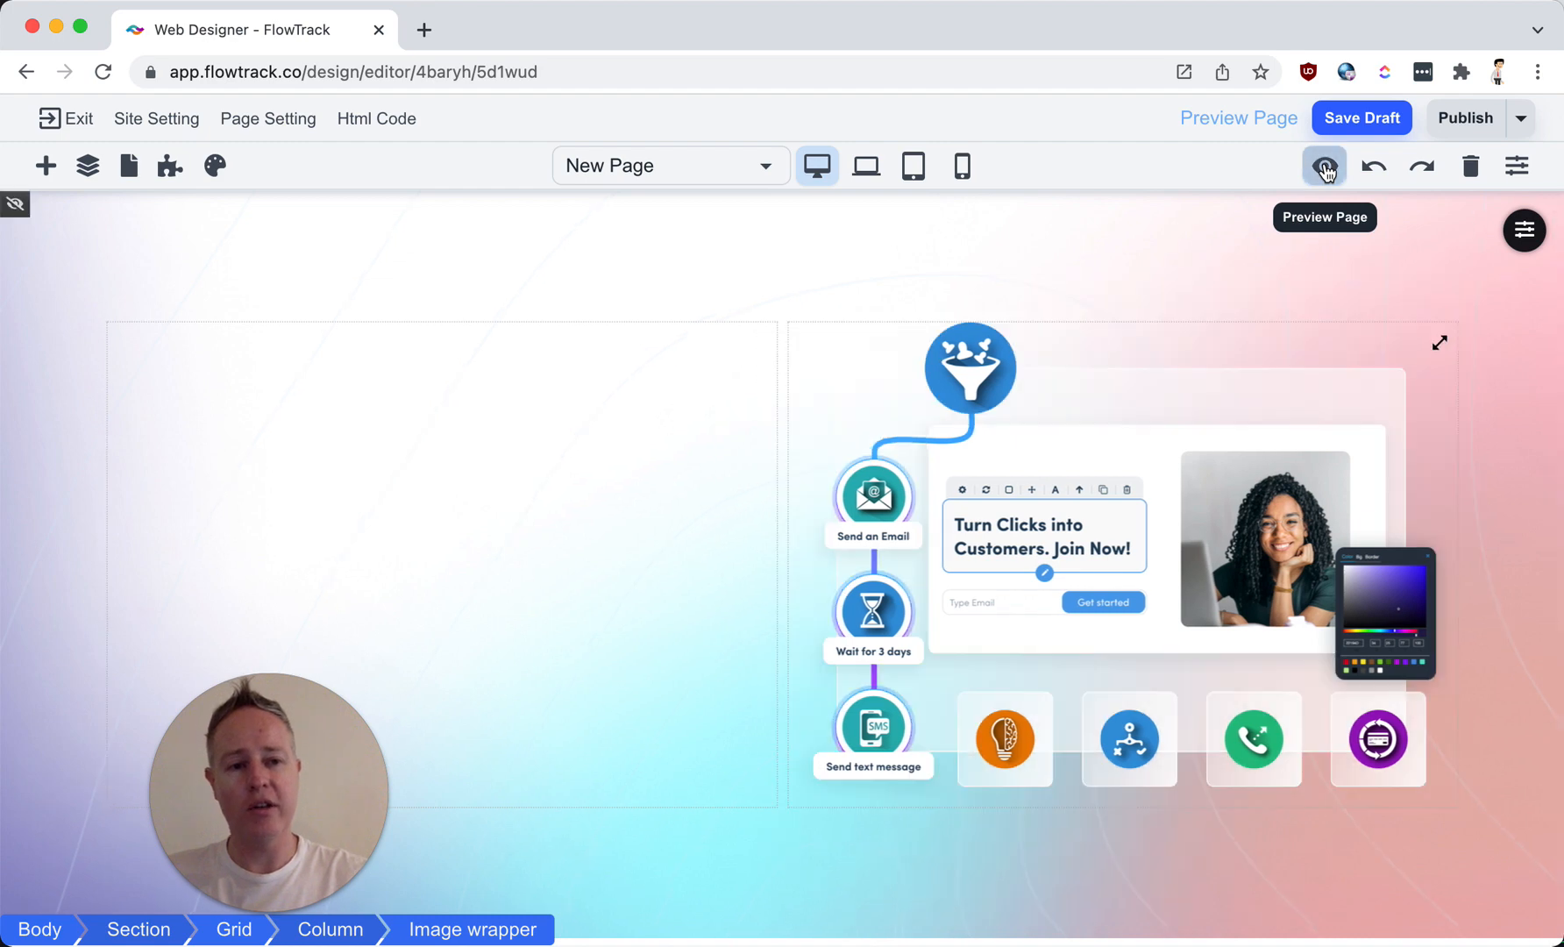
left_click(1325, 169)
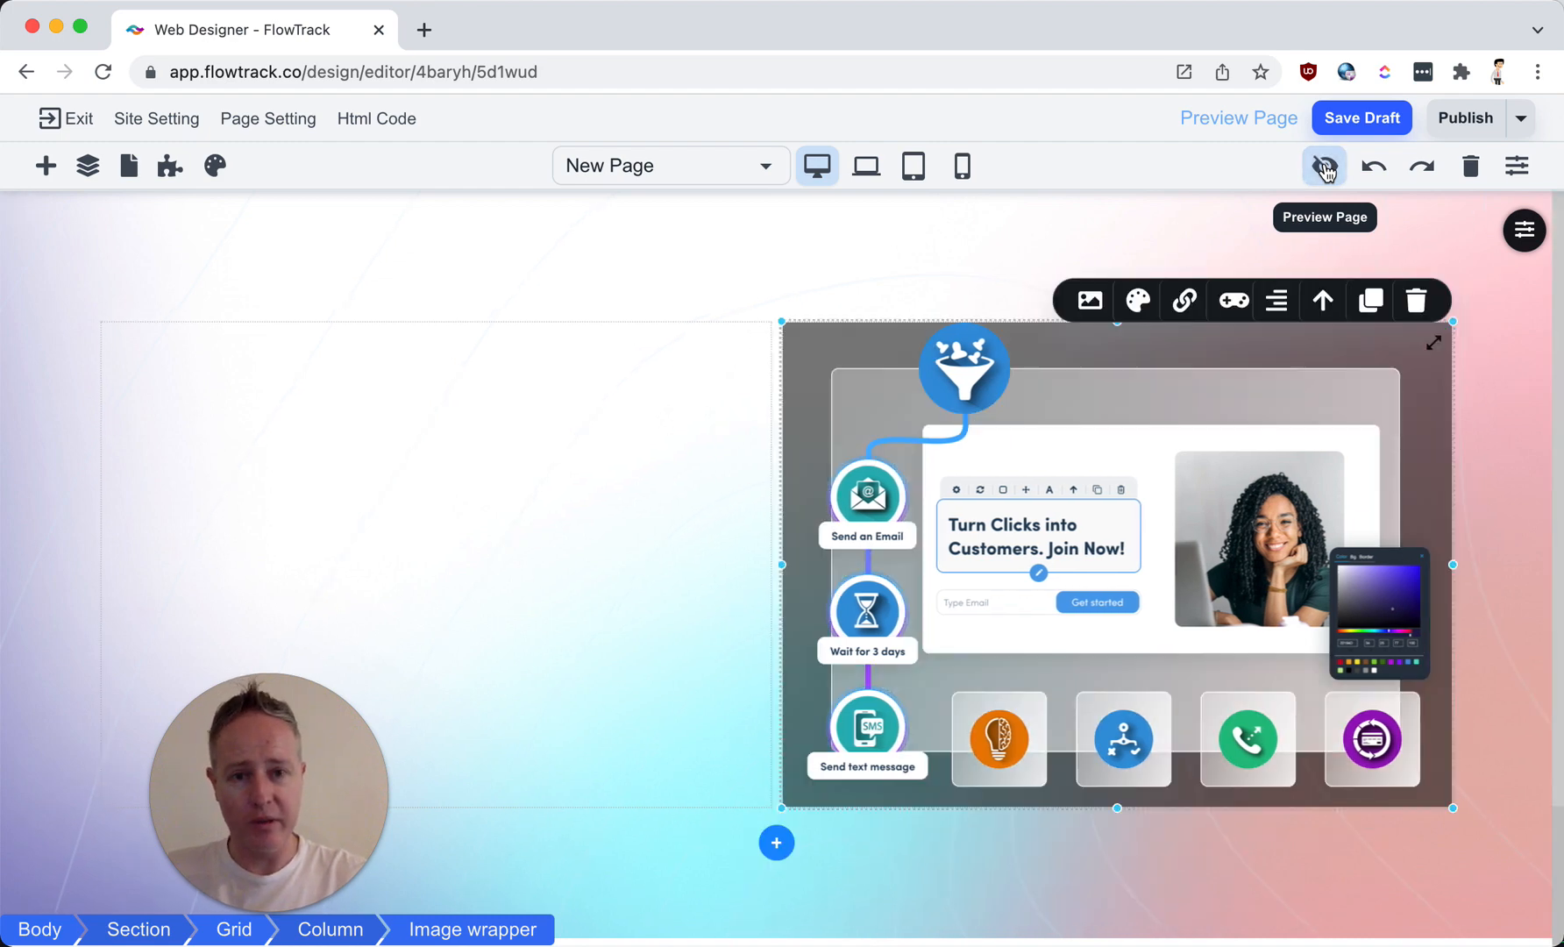
Step: Add a Text block to the grid's left column with a Spacer block beneath it
left_click(46, 166)
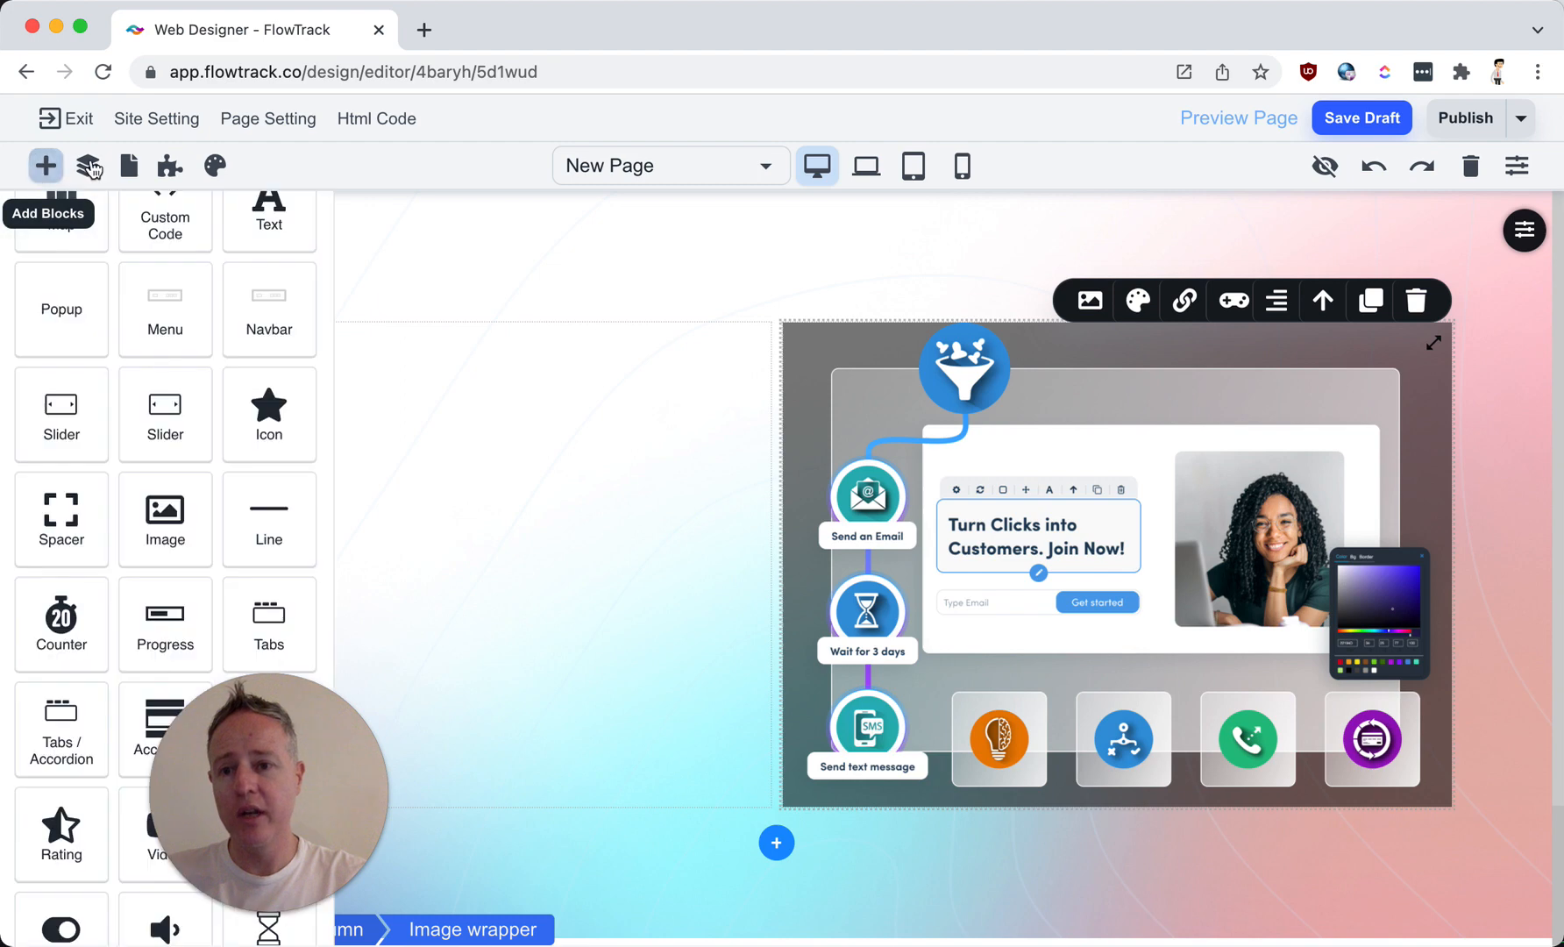
left_click_drag(263, 218, 423, 373)
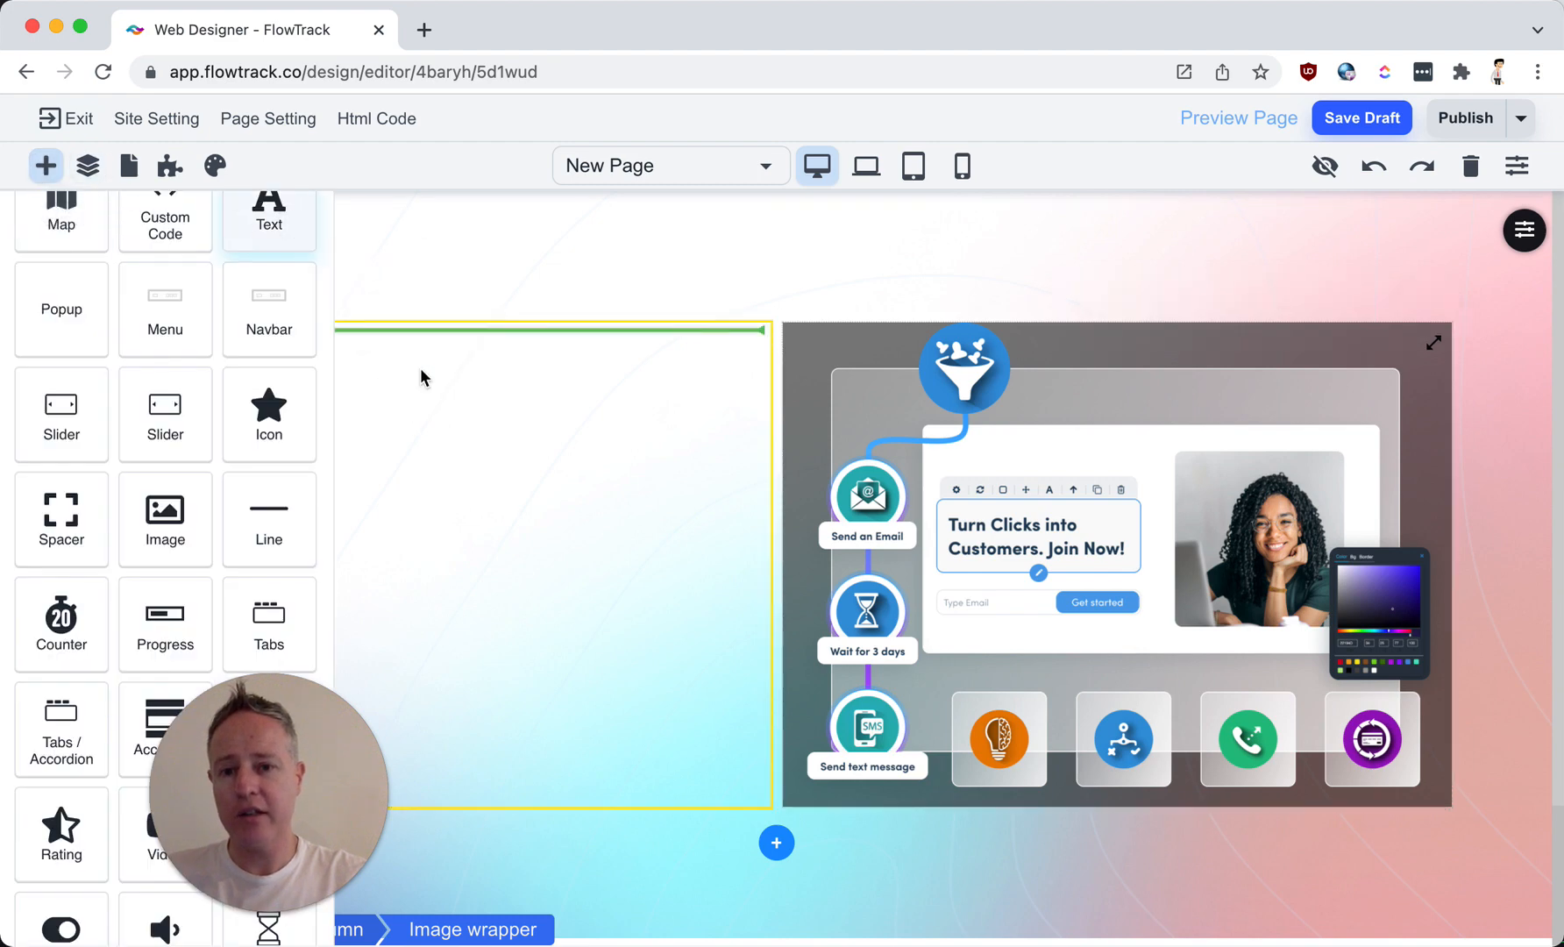
left_click(46, 166)
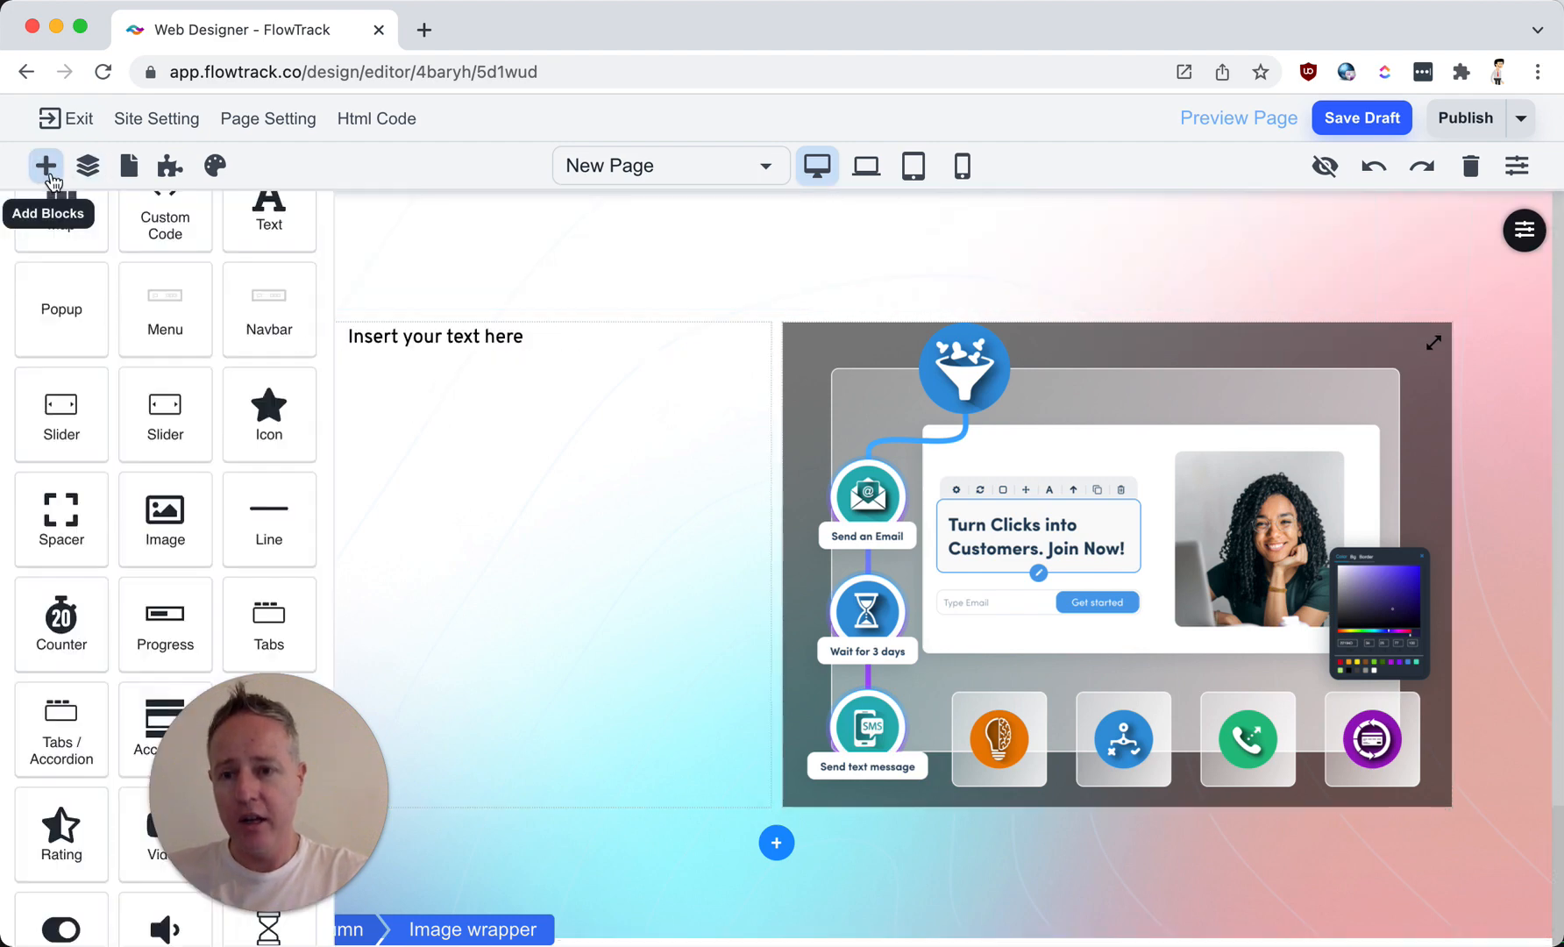
left_click_drag(33, 490, 458, 472)
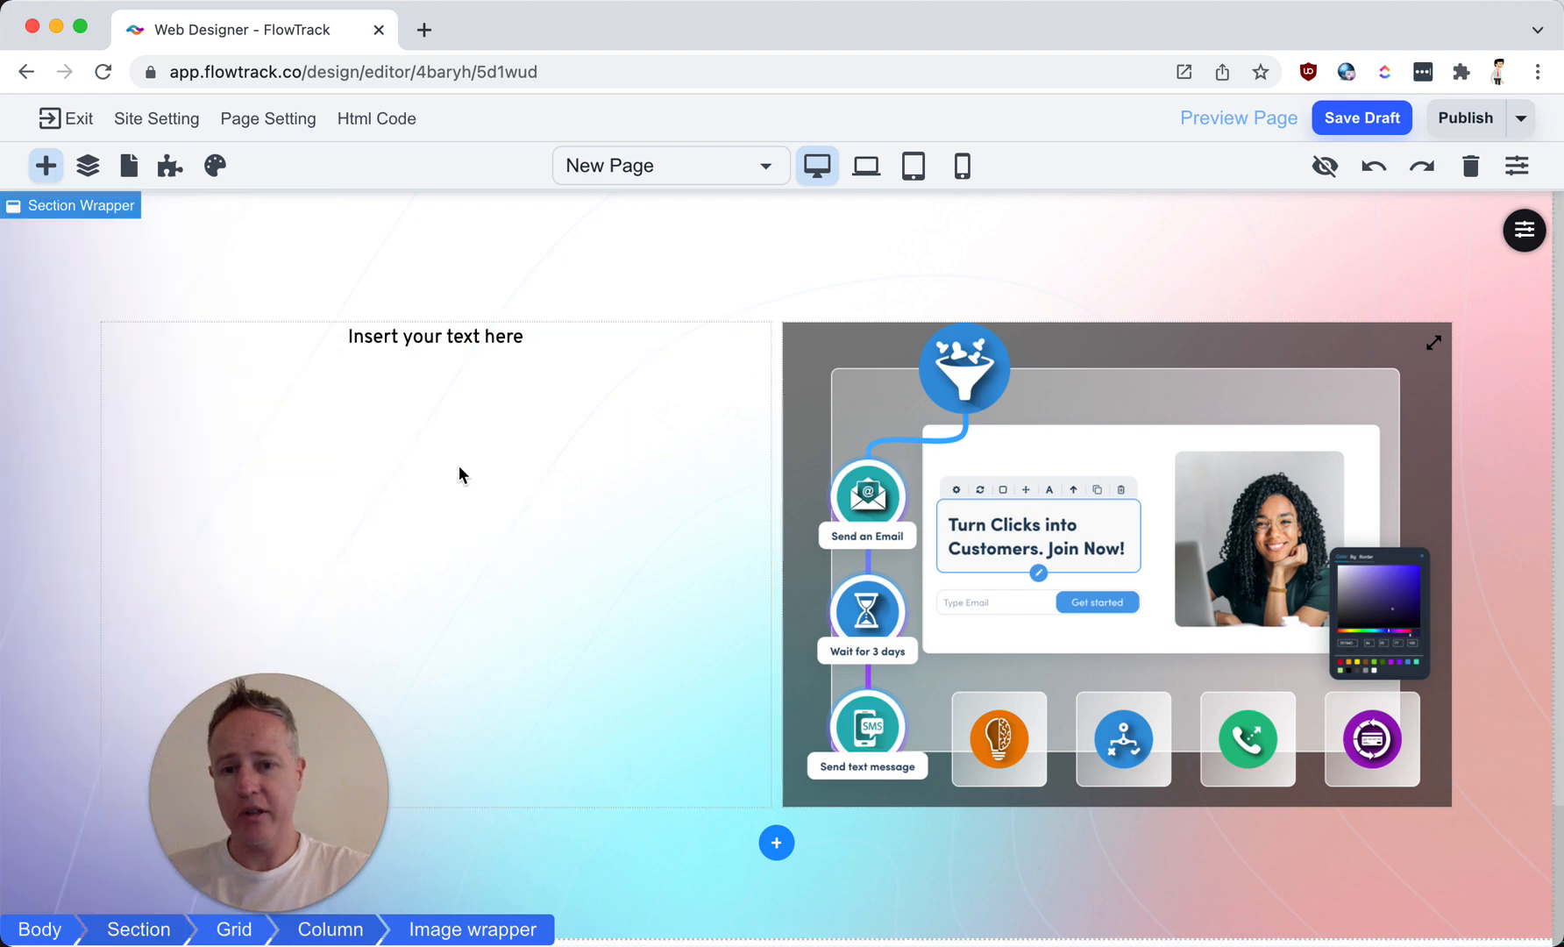
Step: Add a second Text block below the spacer in the left column and a Button block under it
left_click(46, 165)
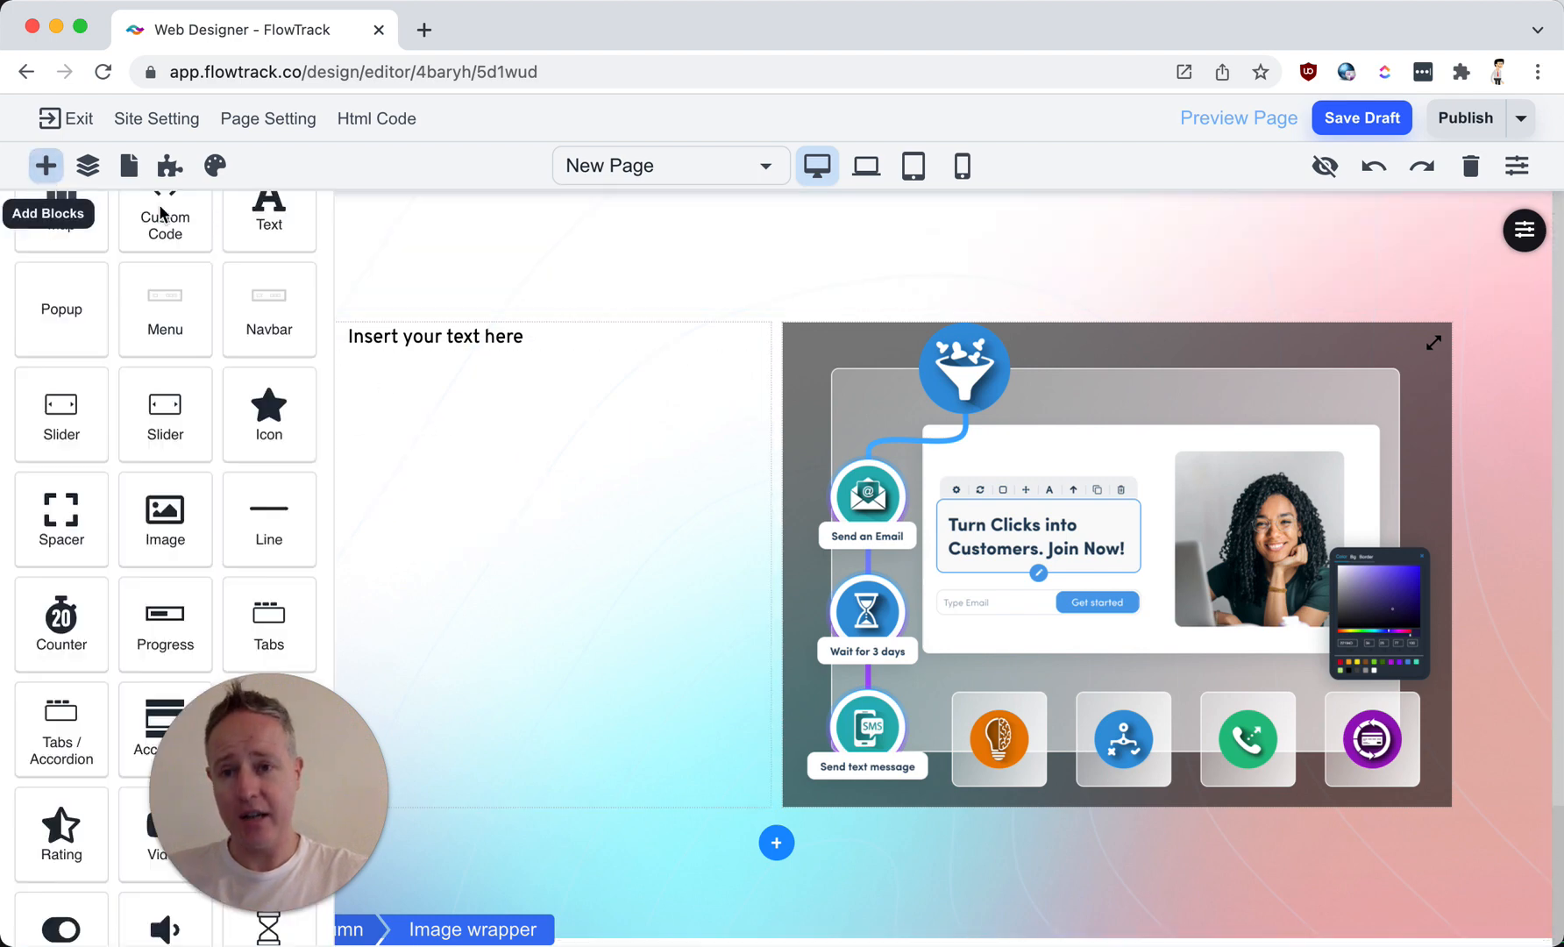
left_click_drag(268, 215, 454, 435)
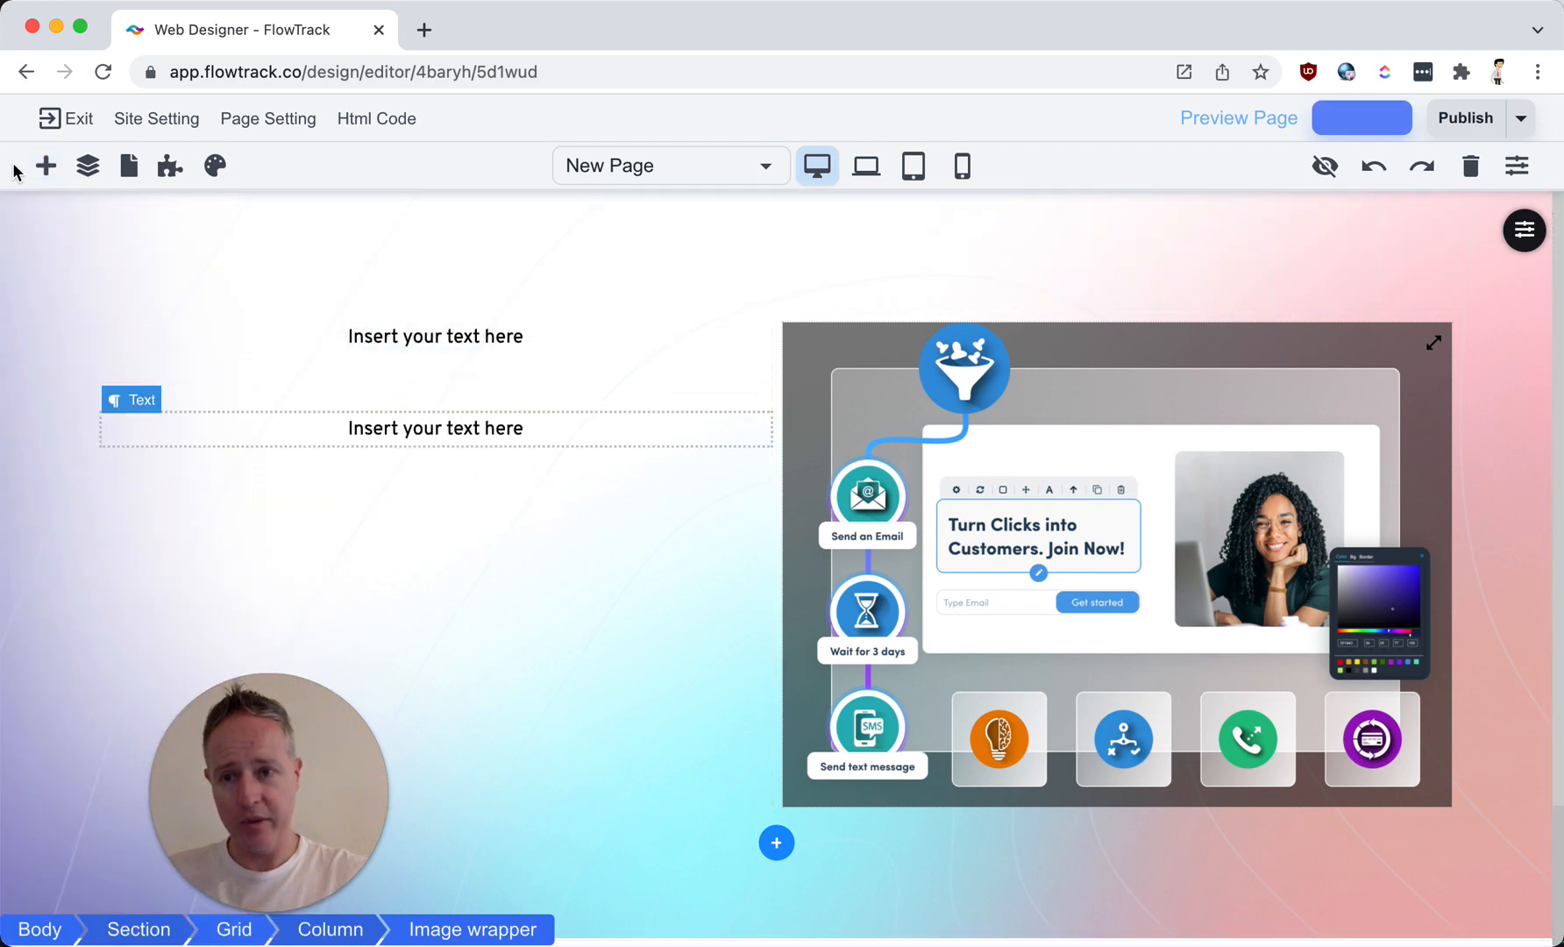
left_click(44, 167)
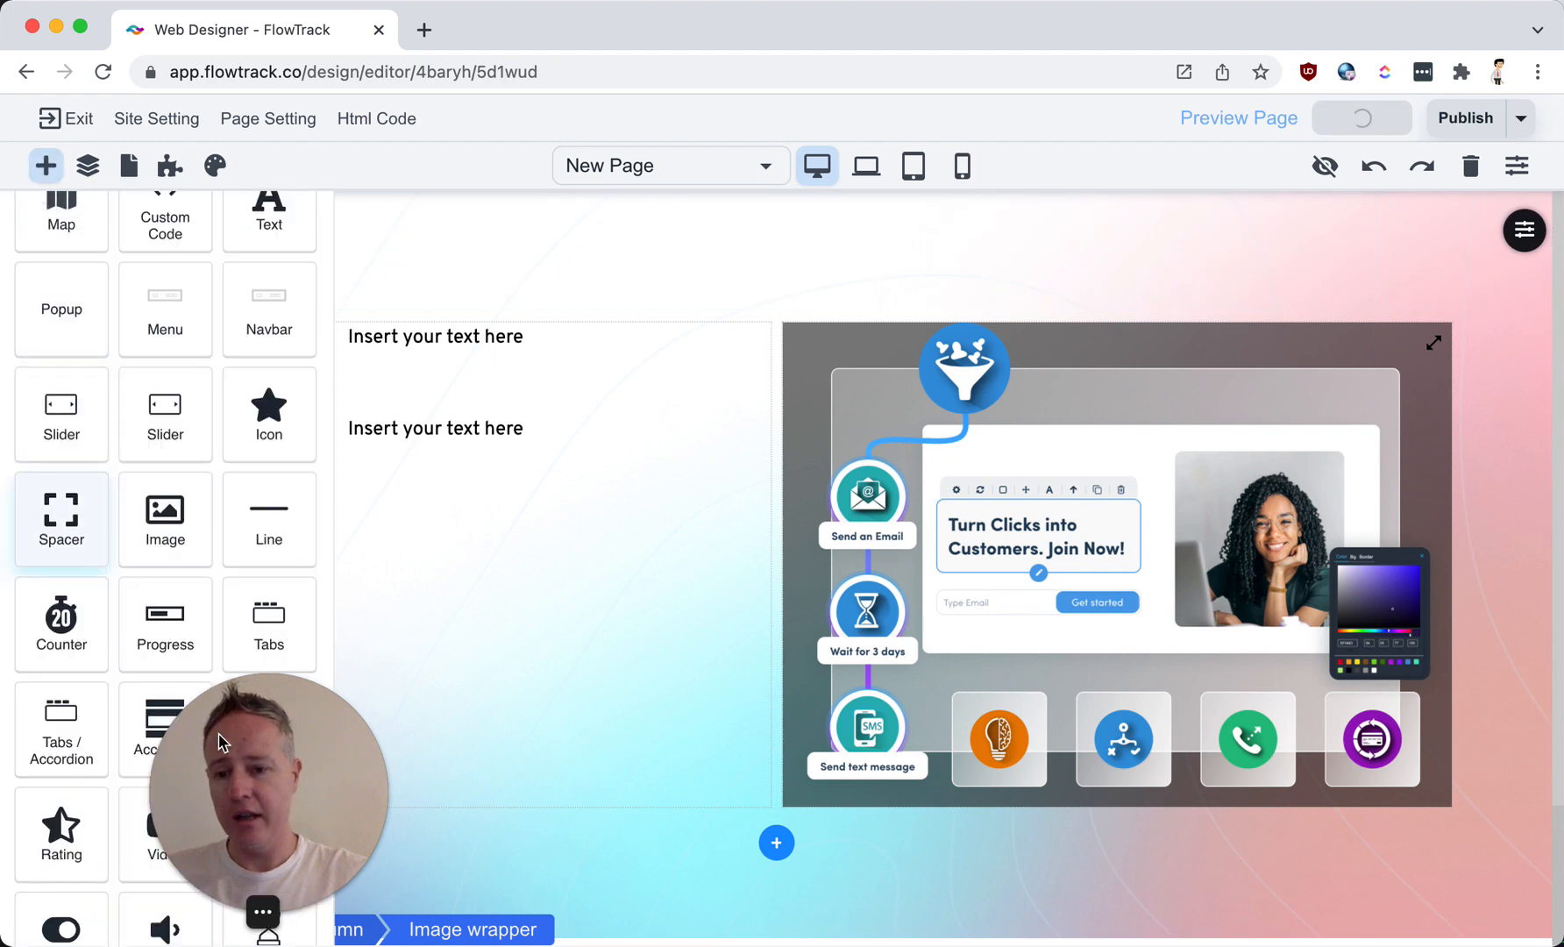
scroll(241, 793, "down", 3)
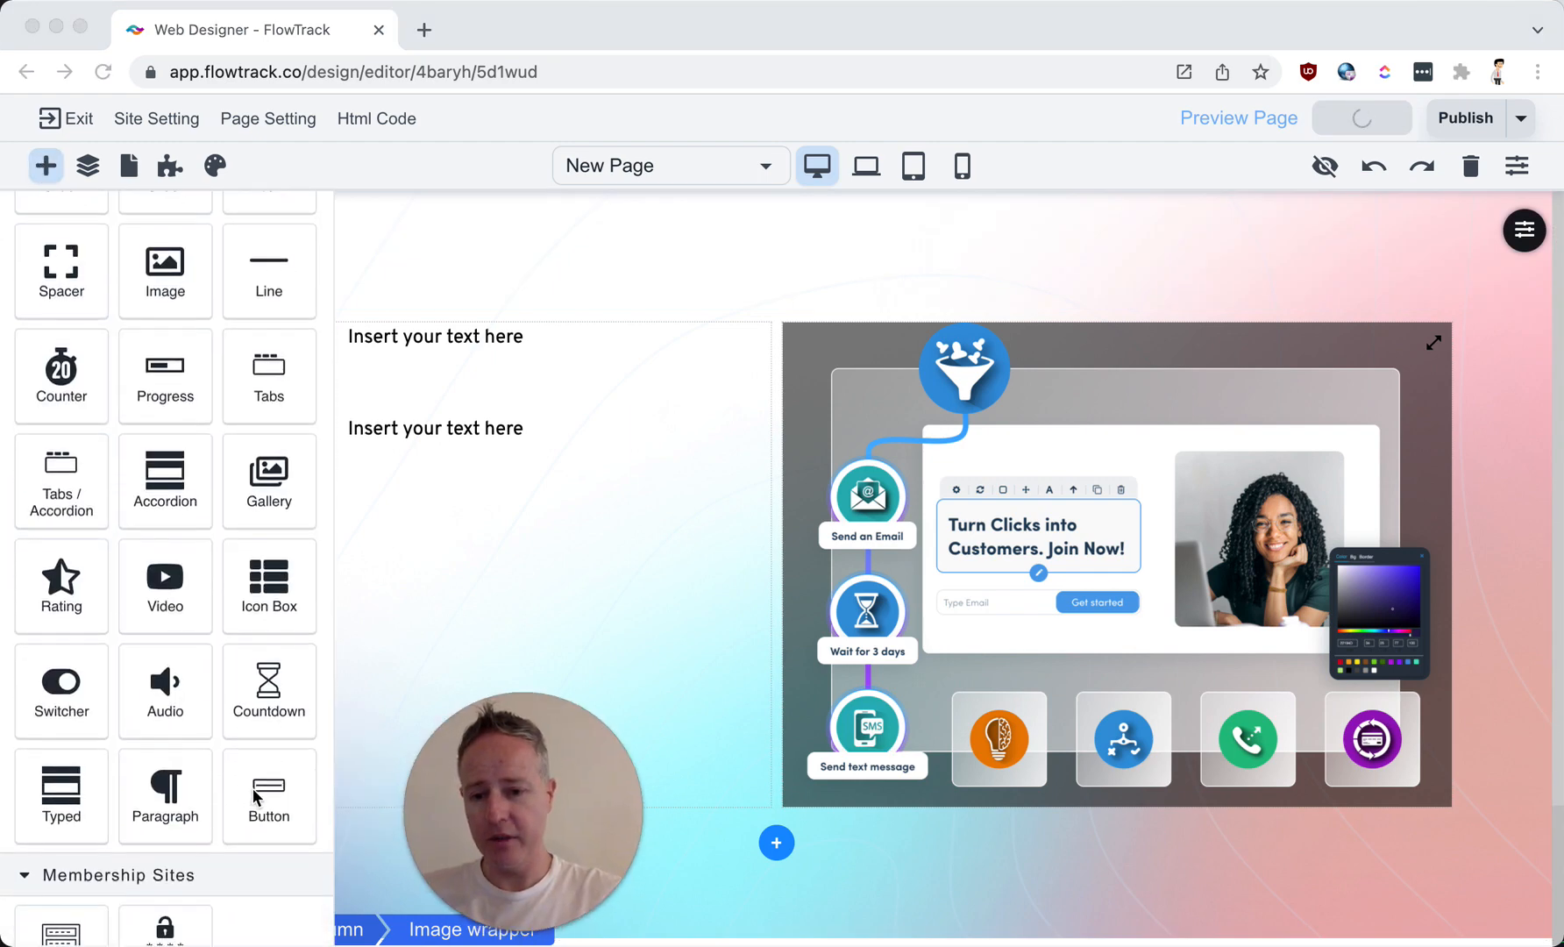
left_click_drag(268, 796, 511, 495)
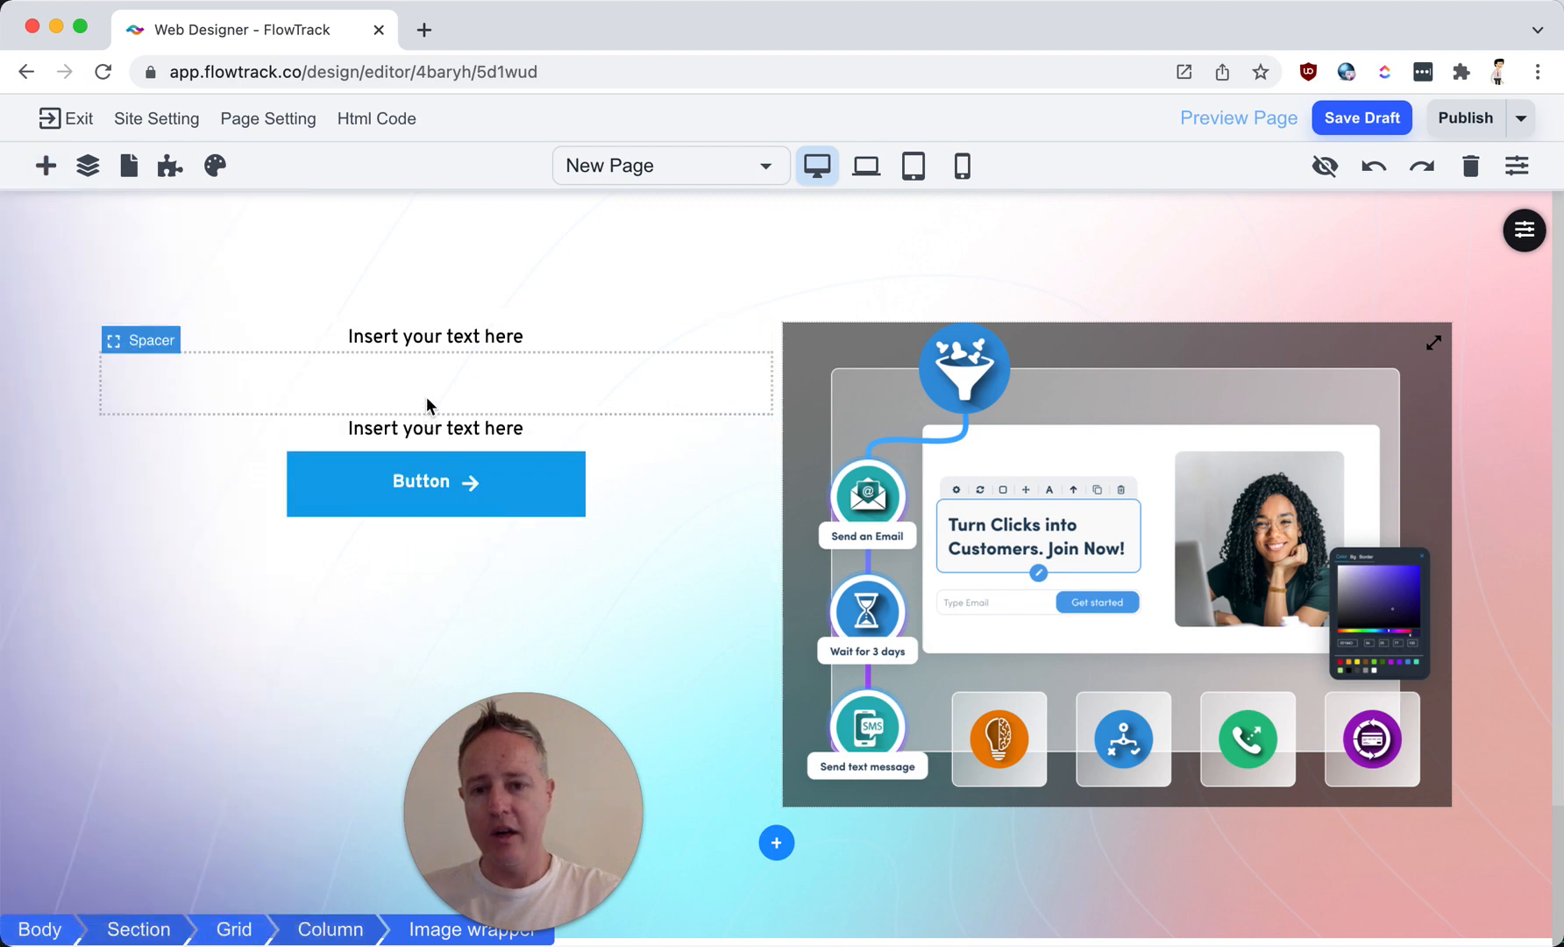
left_click_drag(546, 795, 1328, 787)
left_click(379, 393)
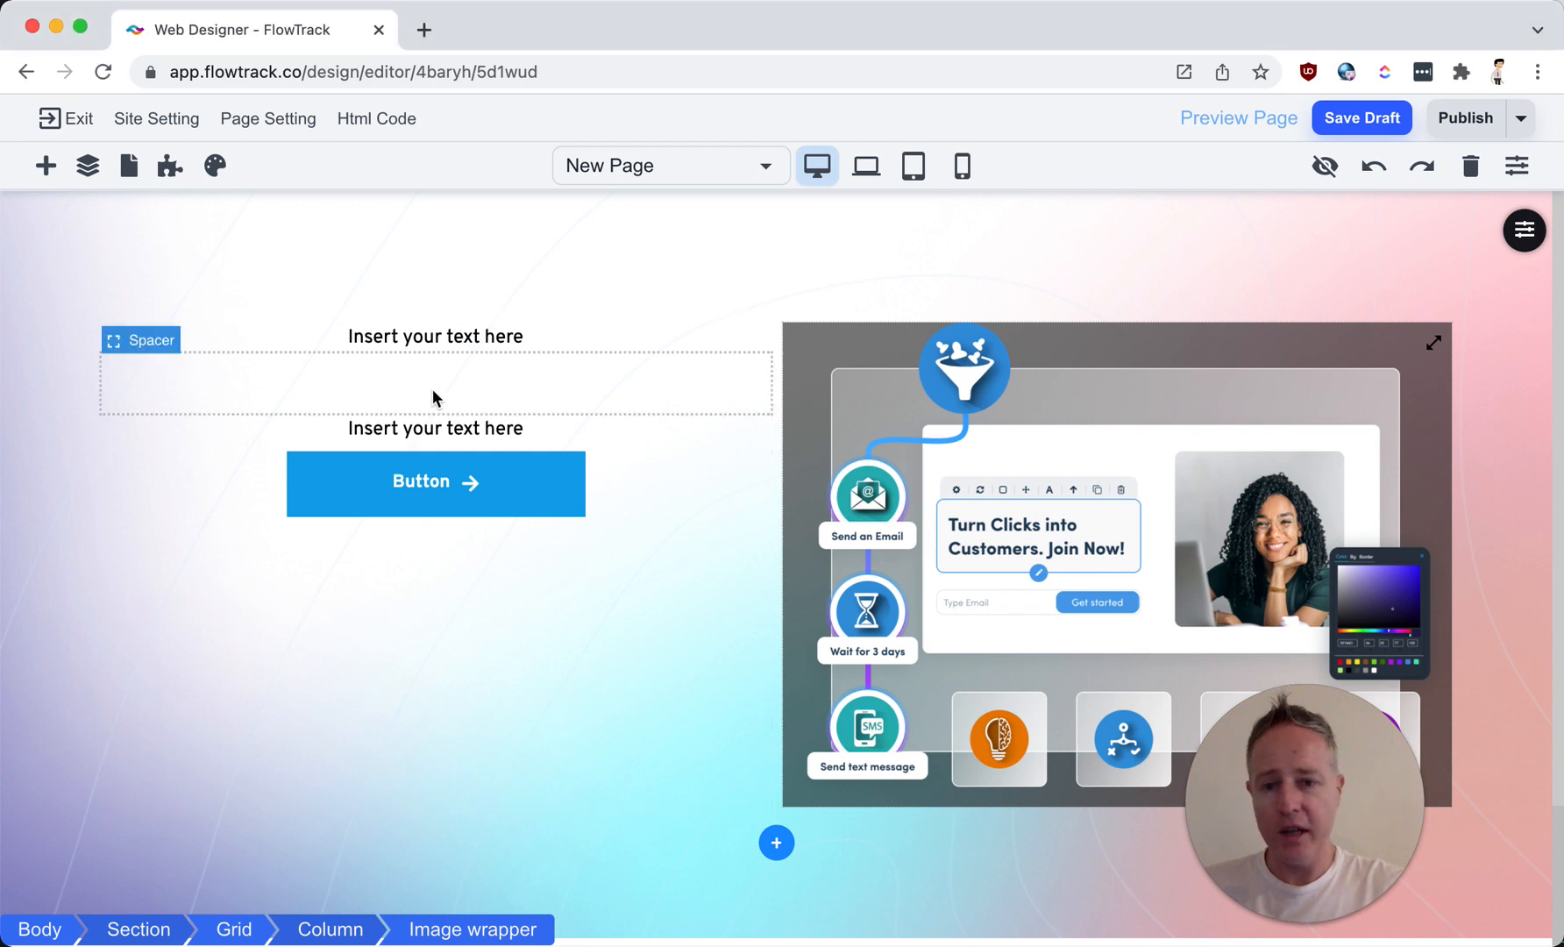
Step: Duplicate the left column's Spacer twice, placing one copy between the second Text block and the button and one above the first Text block
left_click(478, 392)
left_click(691, 335)
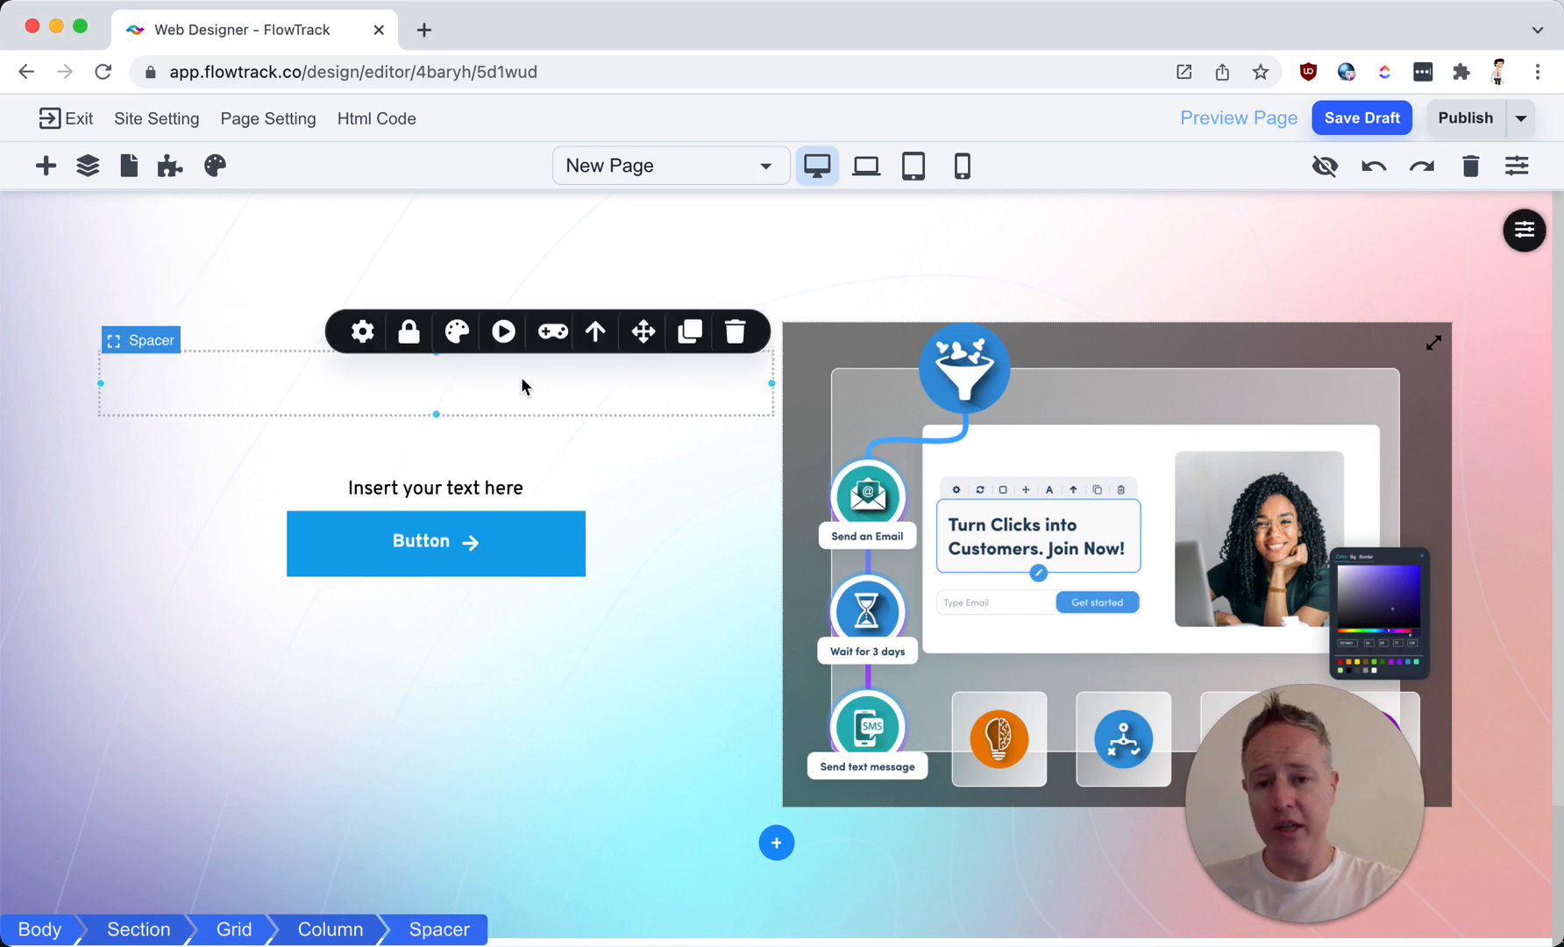
left_click_drag(504, 482, 486, 508)
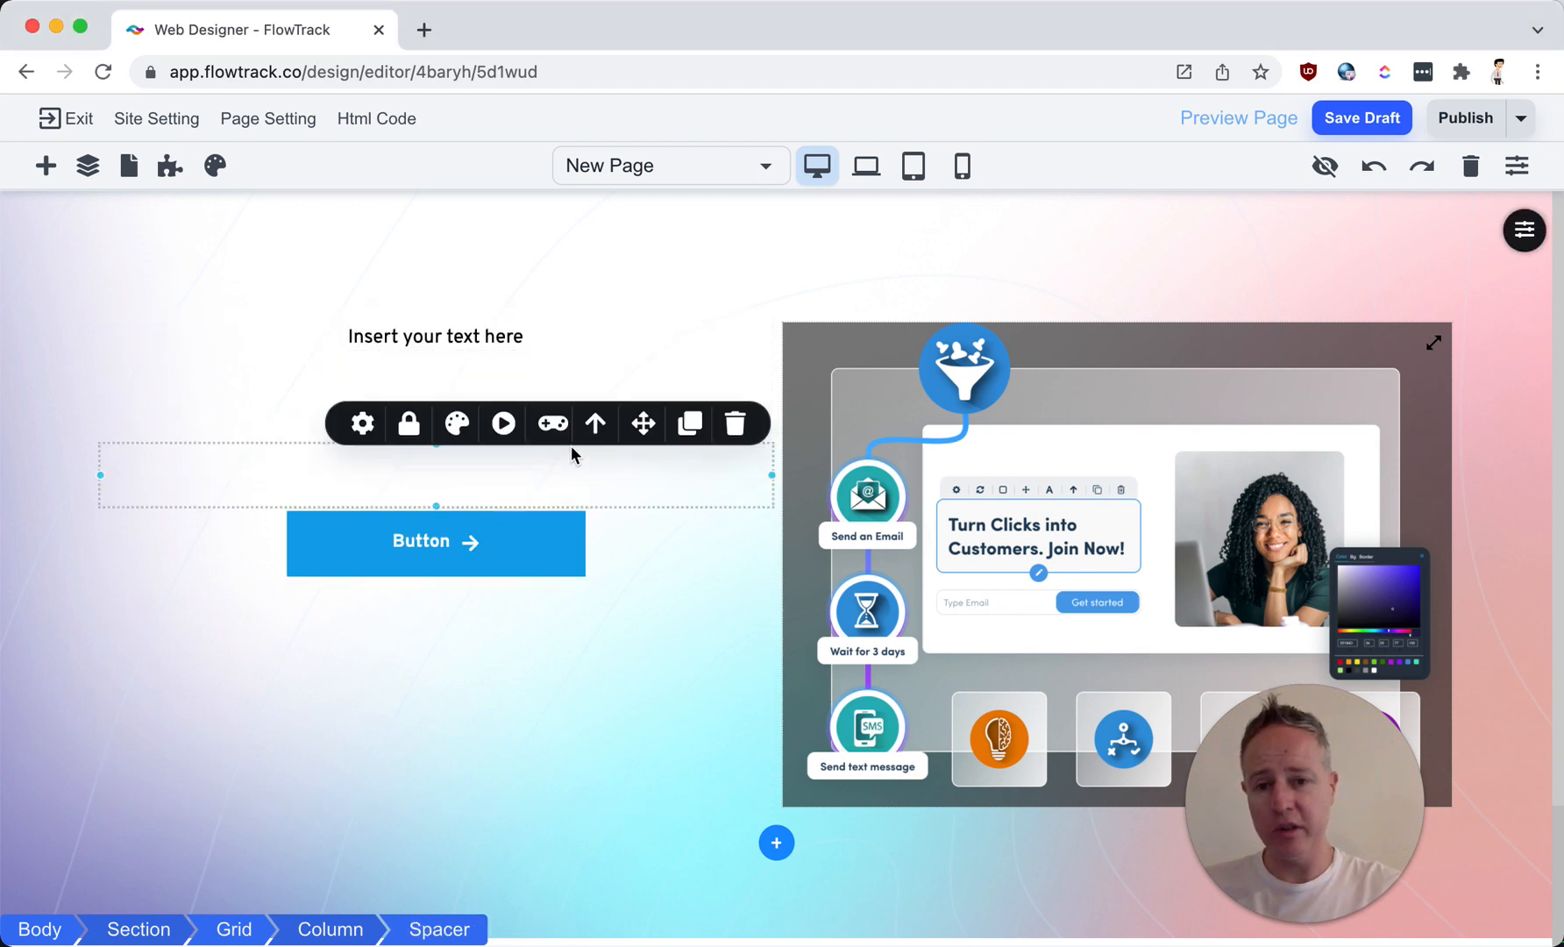
left_click(691, 424)
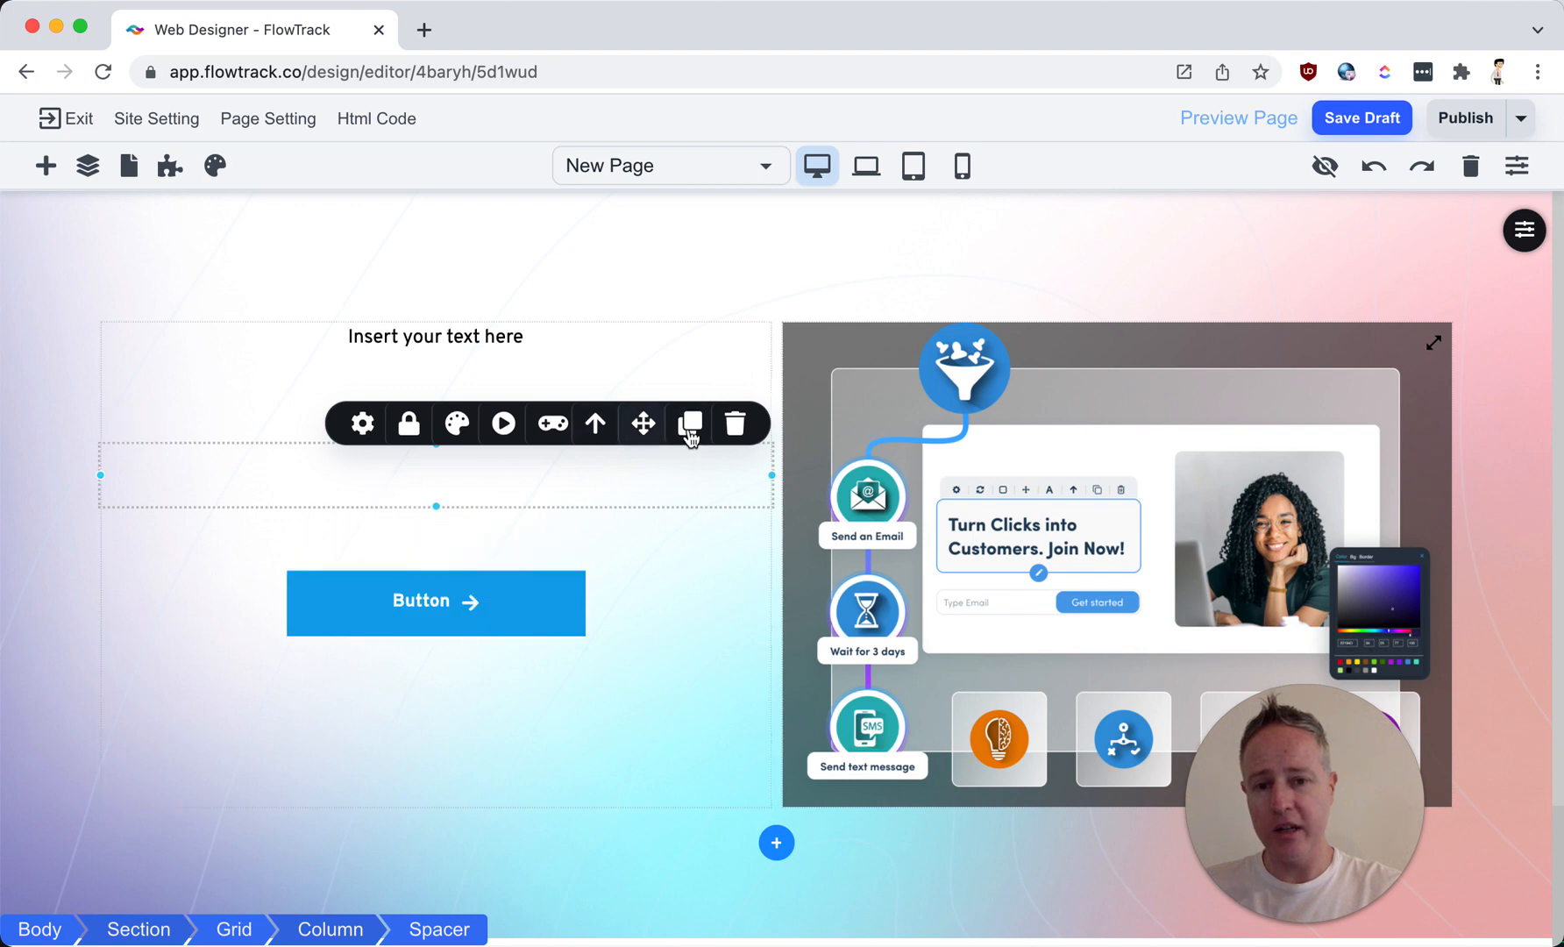
left_click_drag(253, 469, 303, 385)
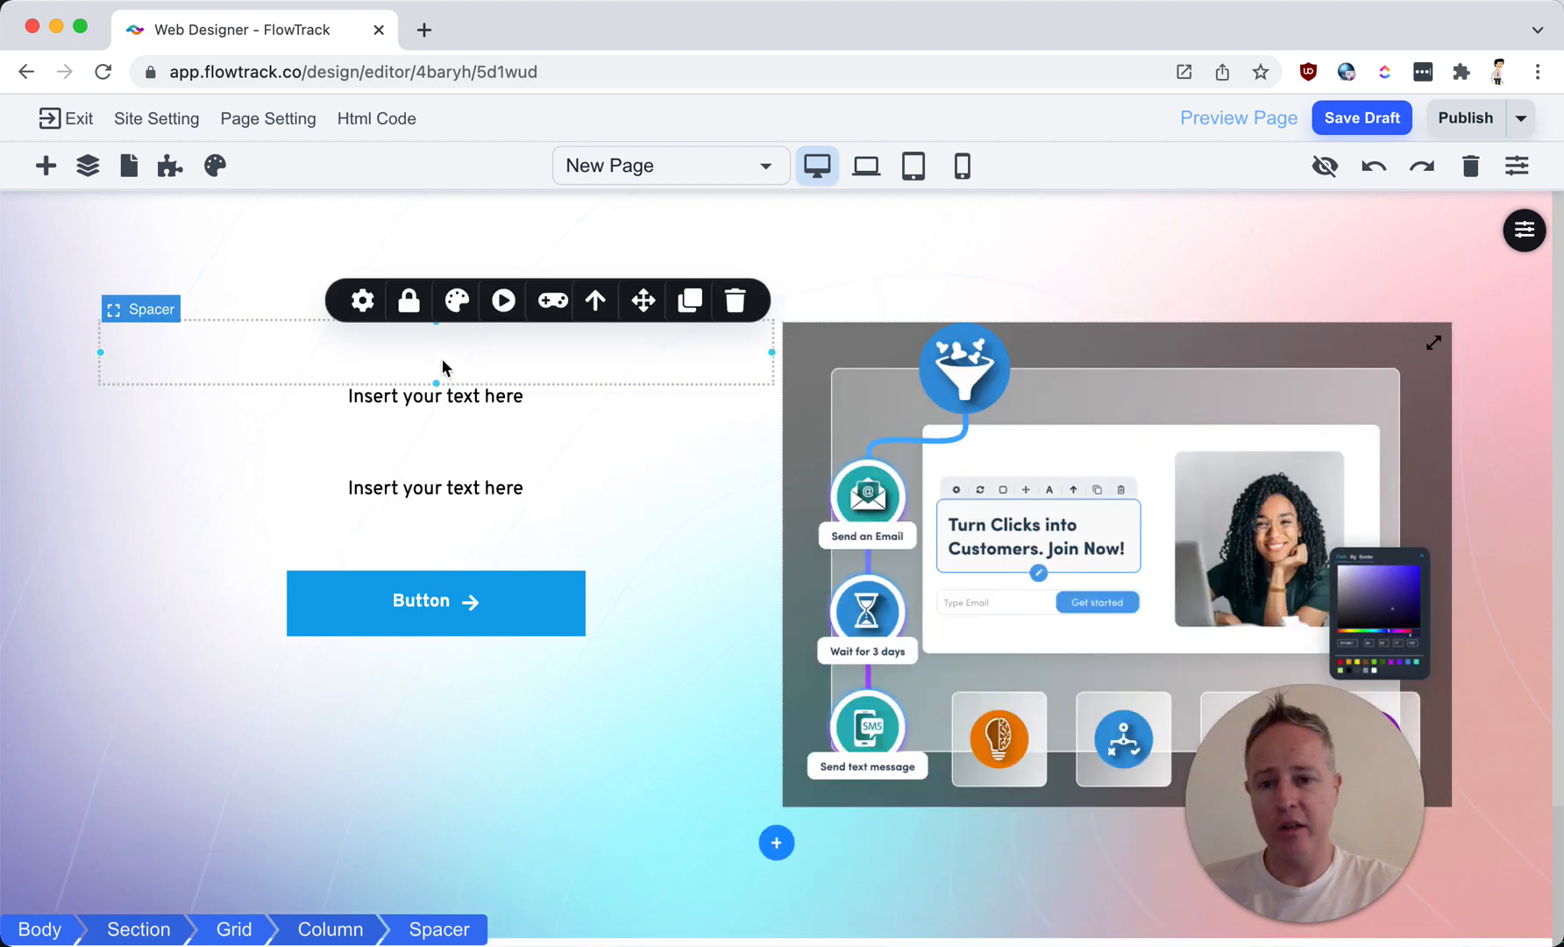
Step: Left-align both Text blocks in the left column
left_click(443, 398)
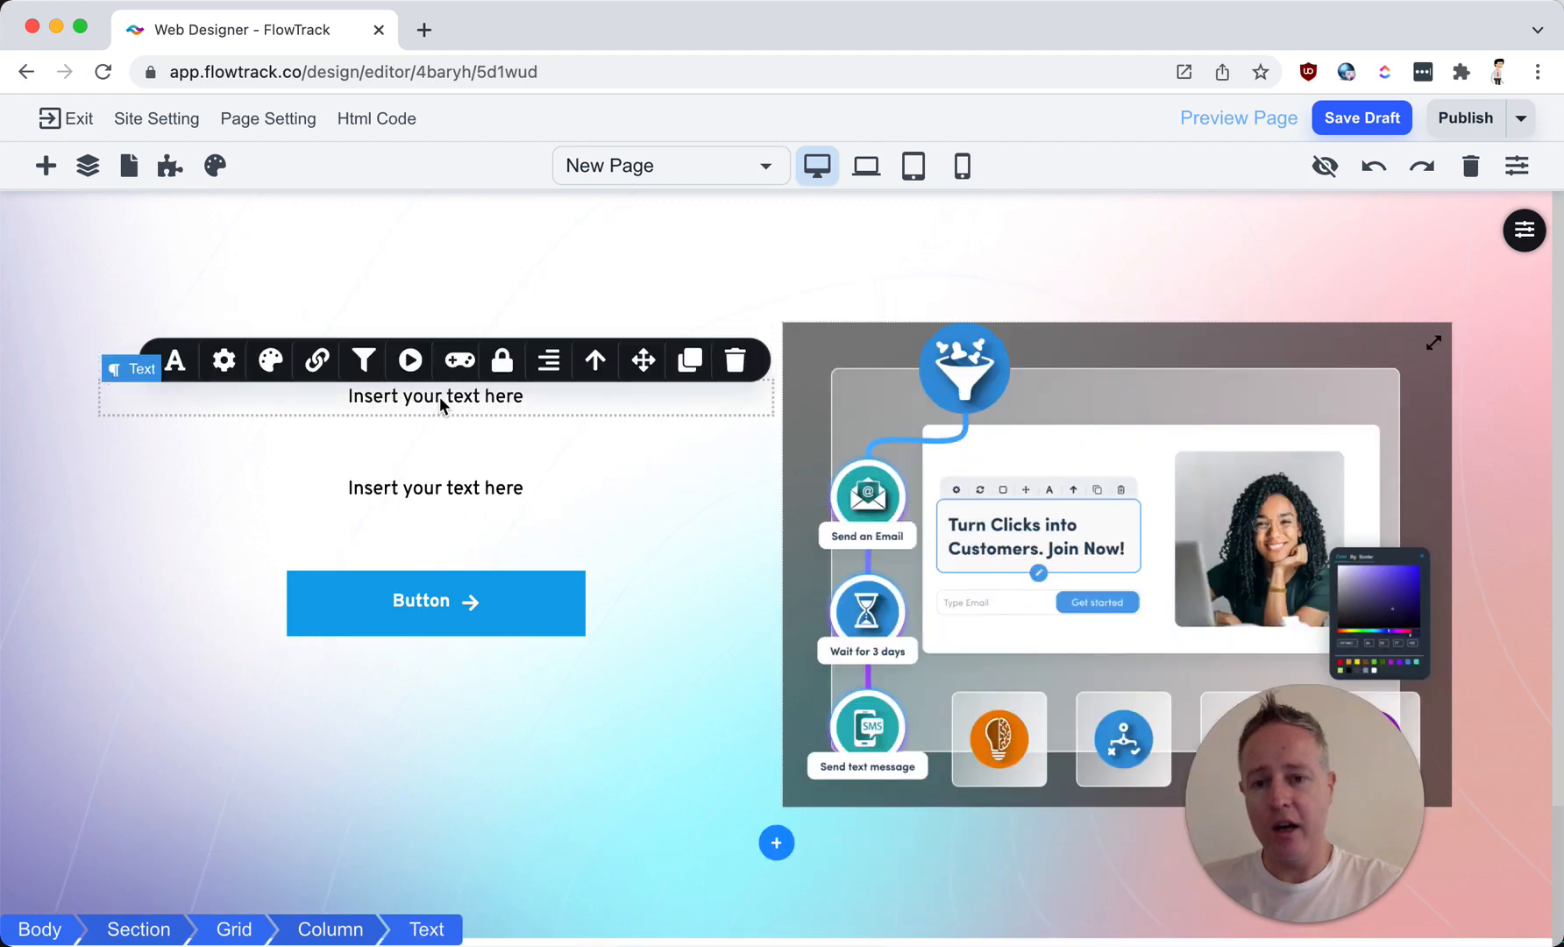
left_click(552, 372)
left_click(552, 372)
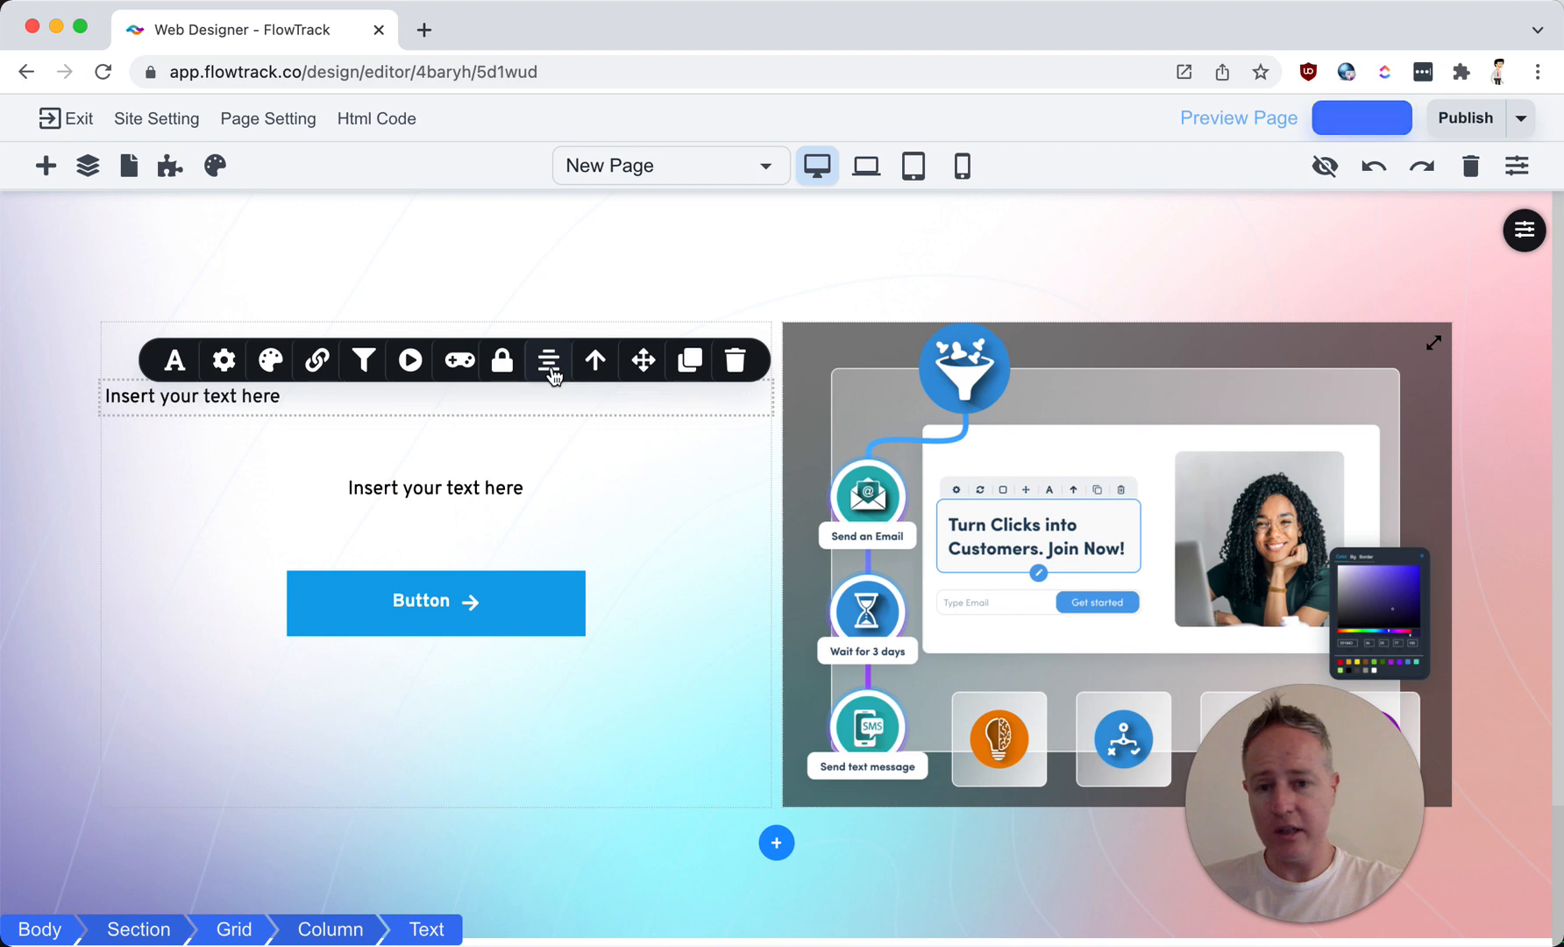
left_click(499, 488)
left_click(551, 458)
left_click(552, 457)
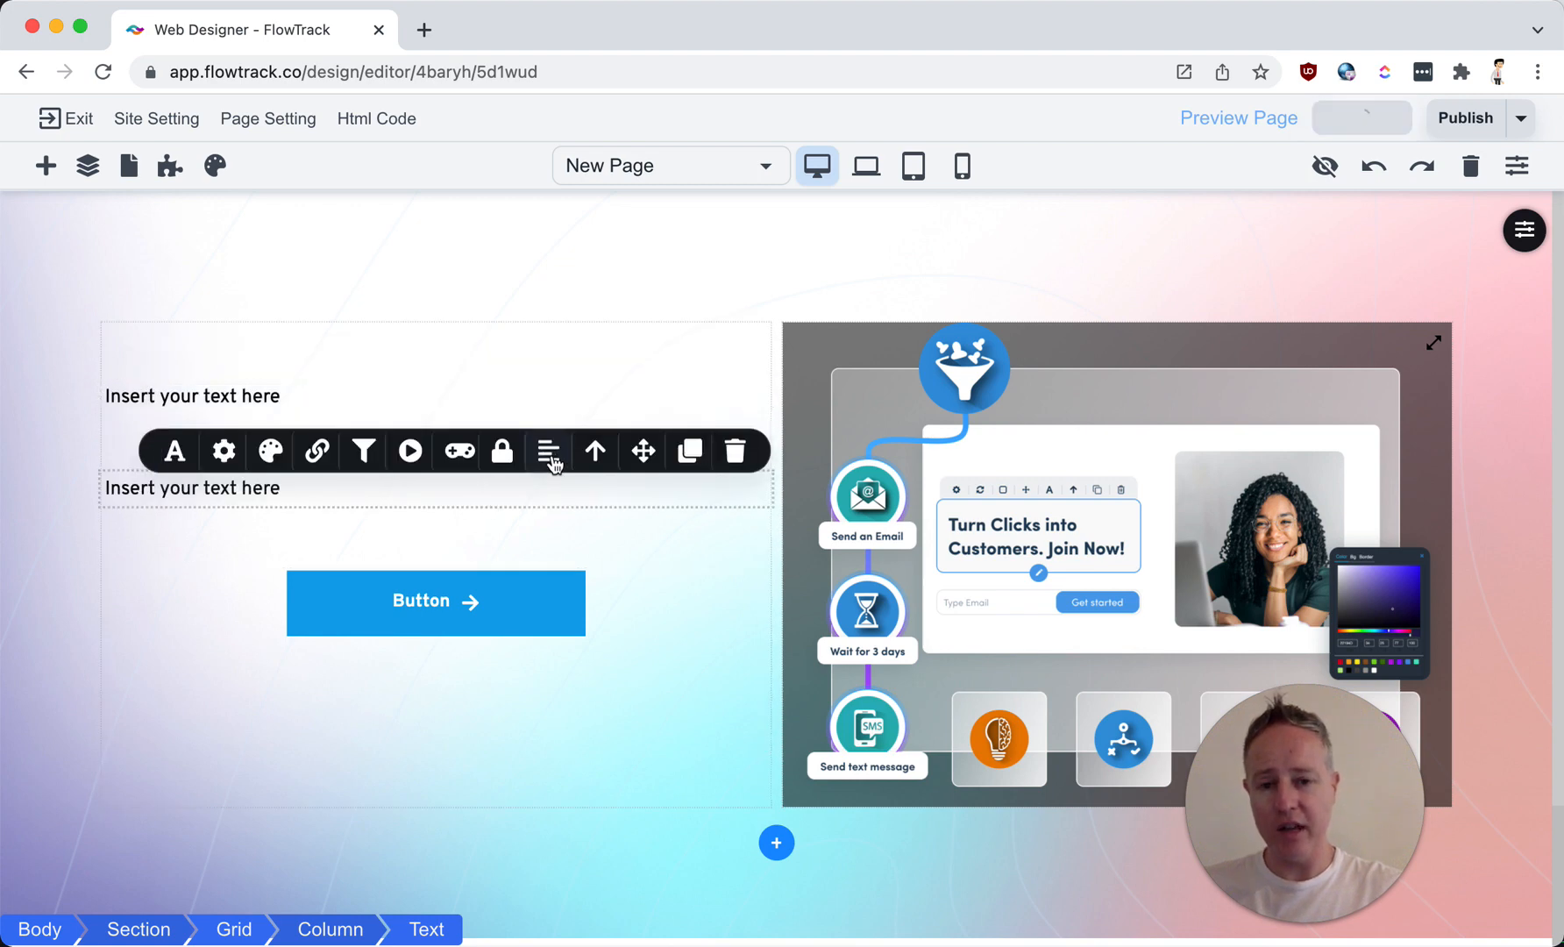
Step: Align the Button block to the left of its column
left_click(541, 601)
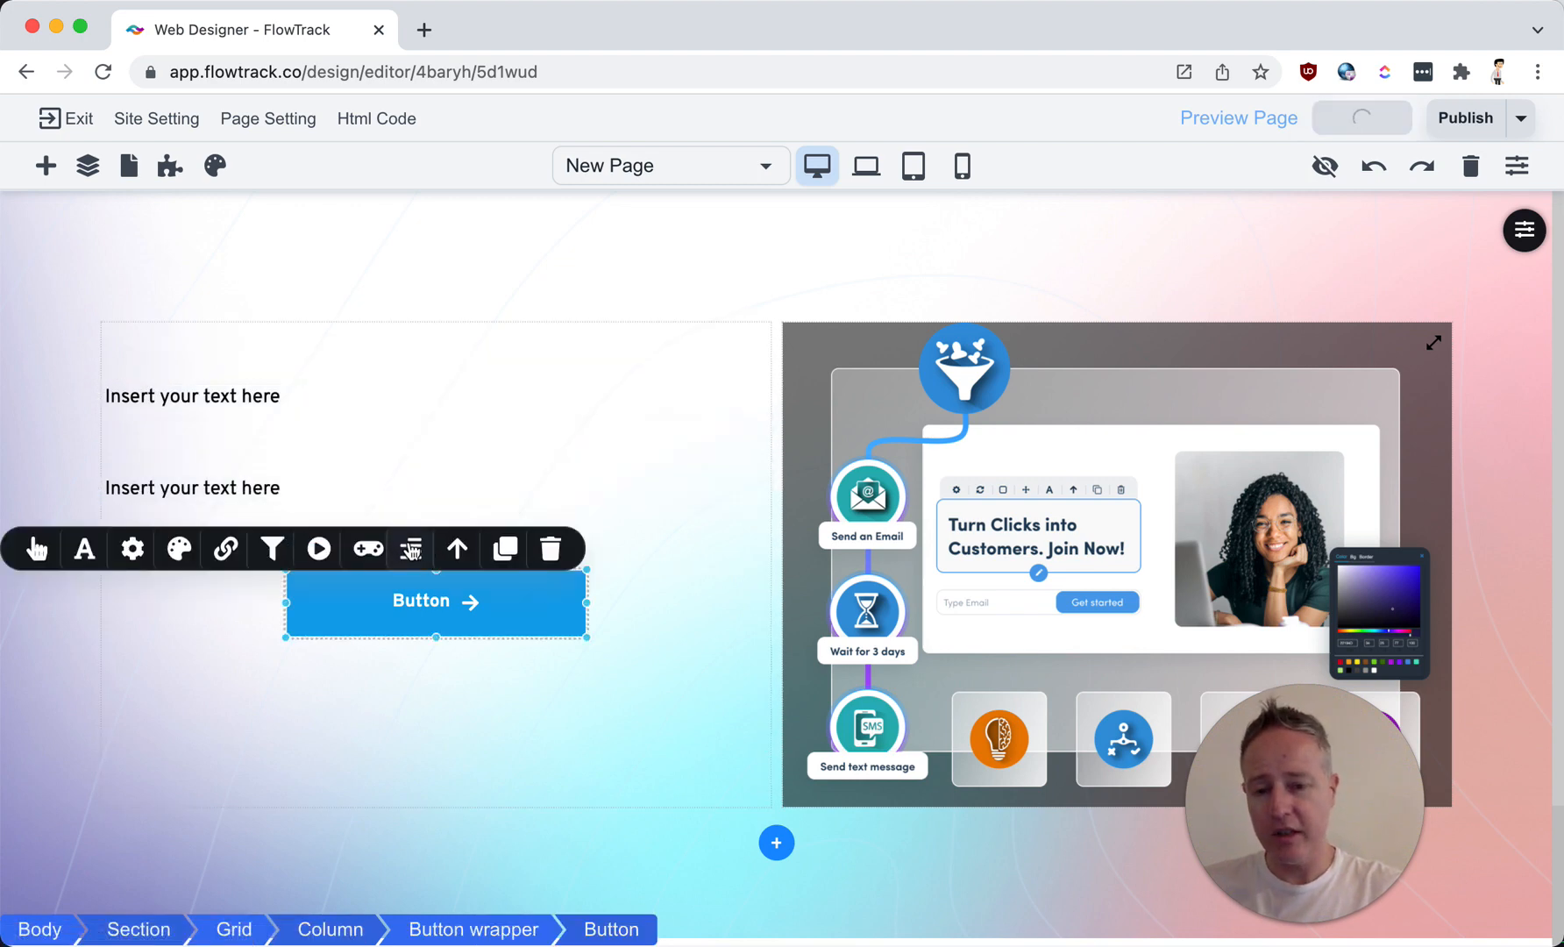
left_click(410, 549)
left_click(404, 536)
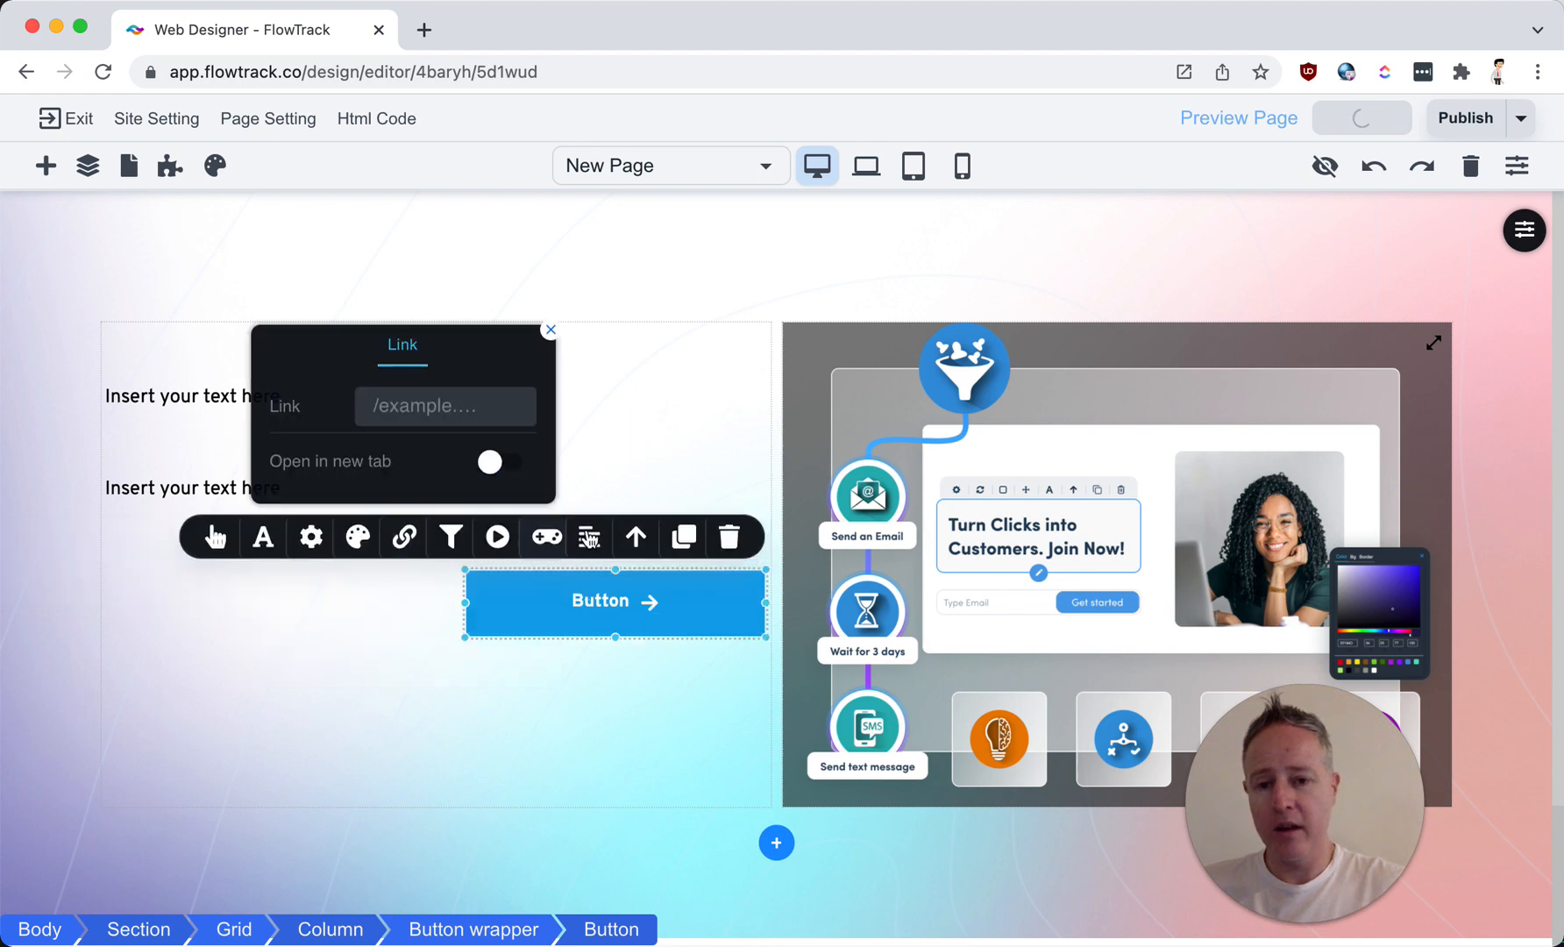
left_click(589, 537)
Step: Set the first Text block's font to Lato at size 38 px
left_click(277, 408)
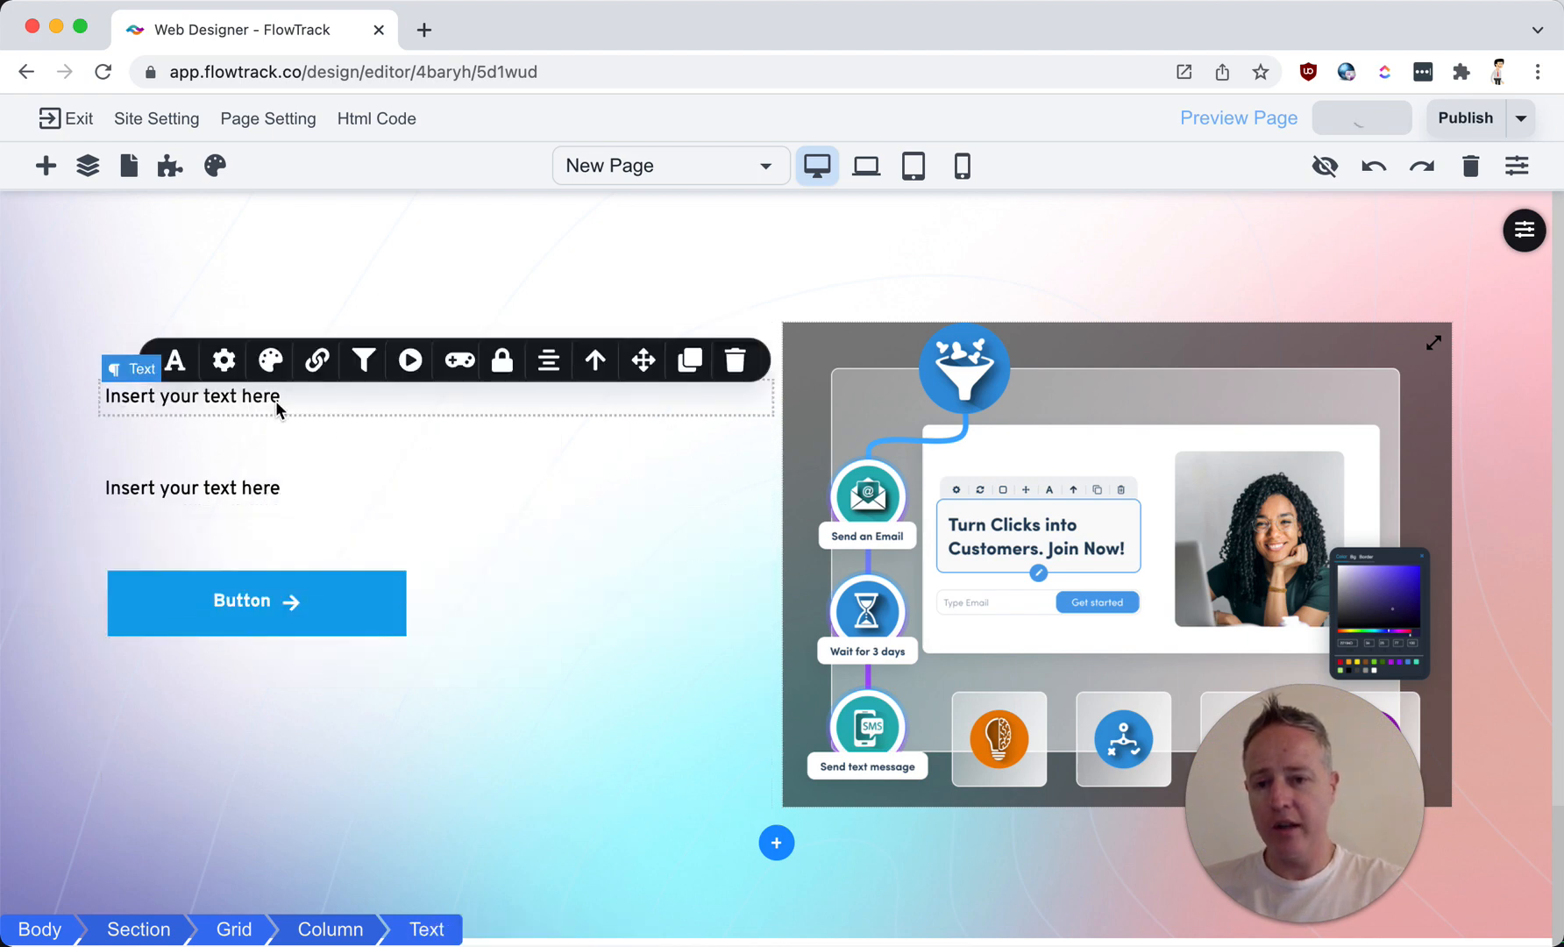
left_click(175, 360)
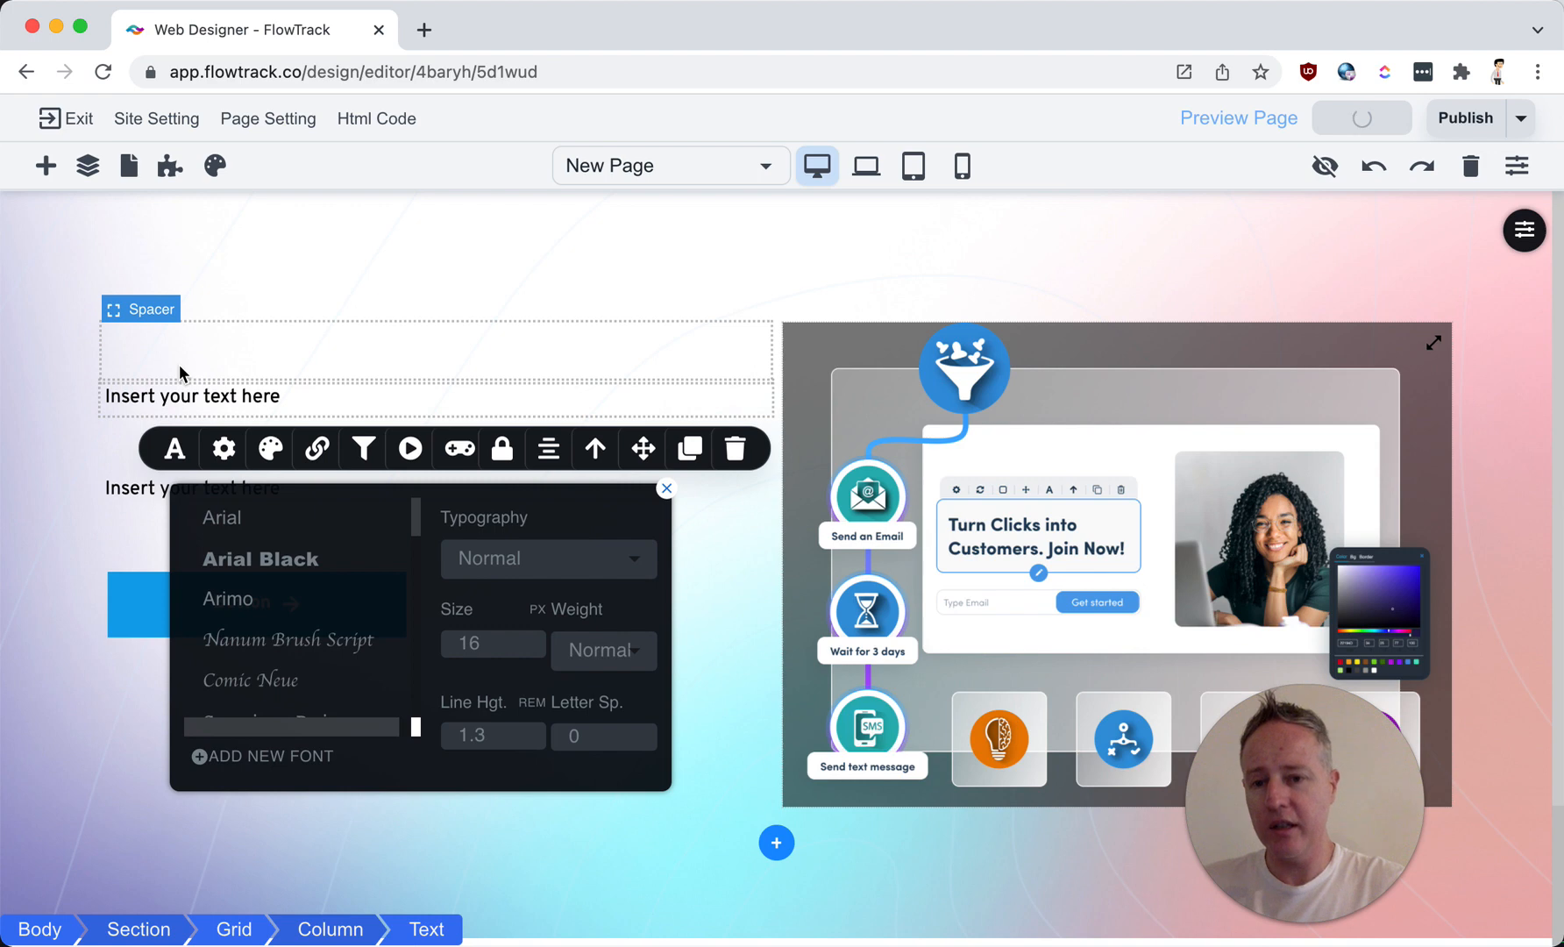
scroll(285, 596, "down", 3)
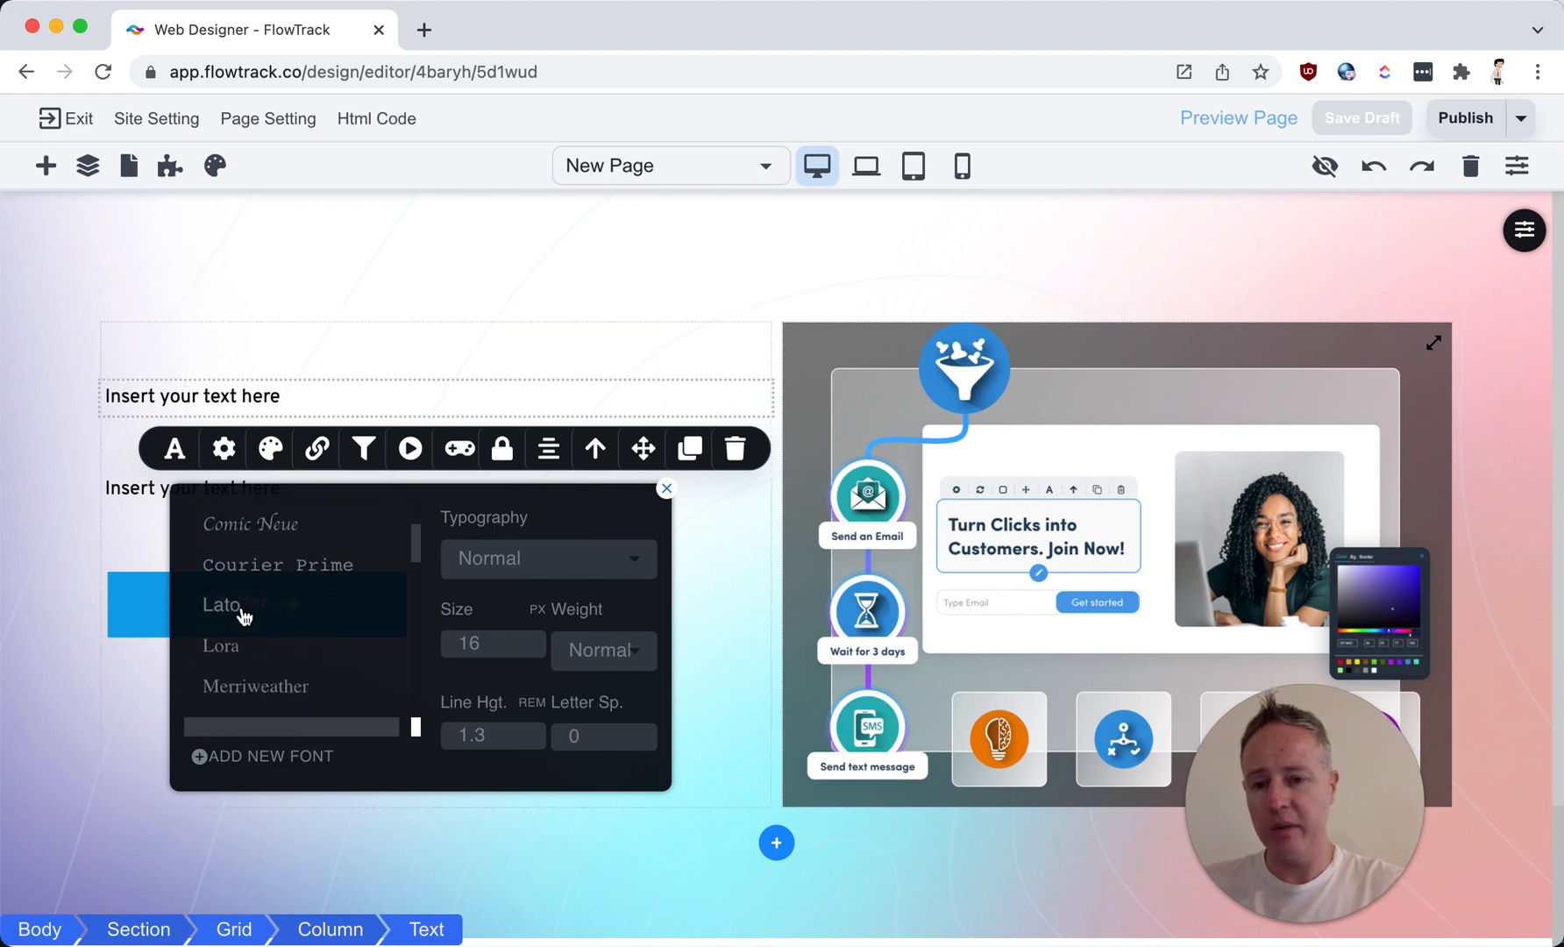
left_click(245, 617)
type("38")
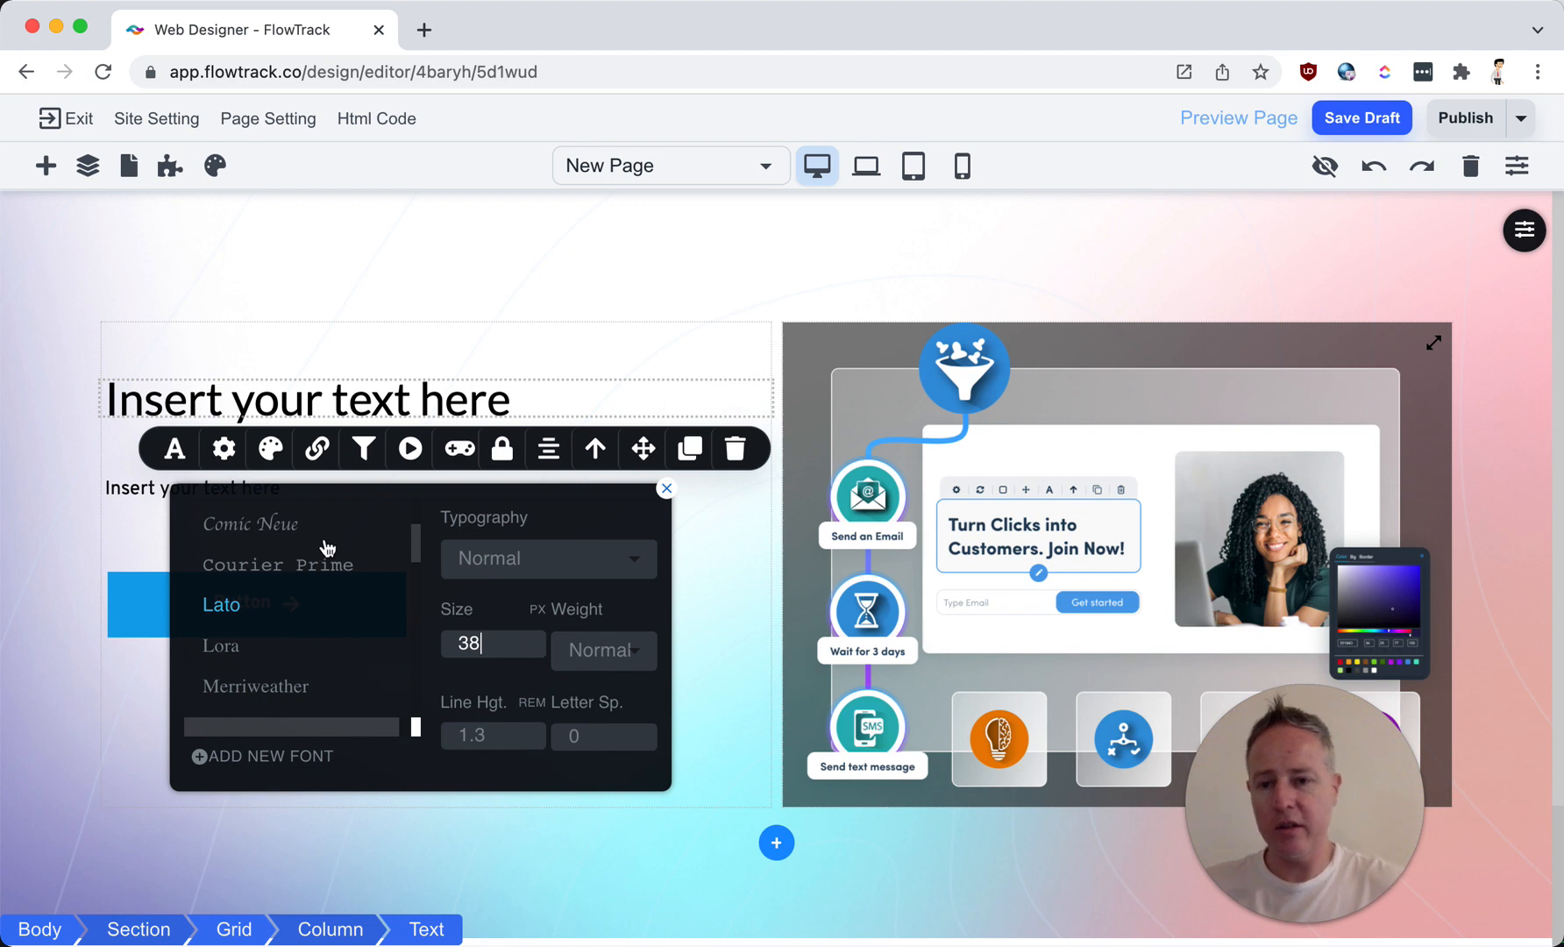
Step: Fill the second Text block with repeated "Insert your text here" placeholder text to make a four-line paragraph
left_click(139, 493)
triple_click(188, 488)
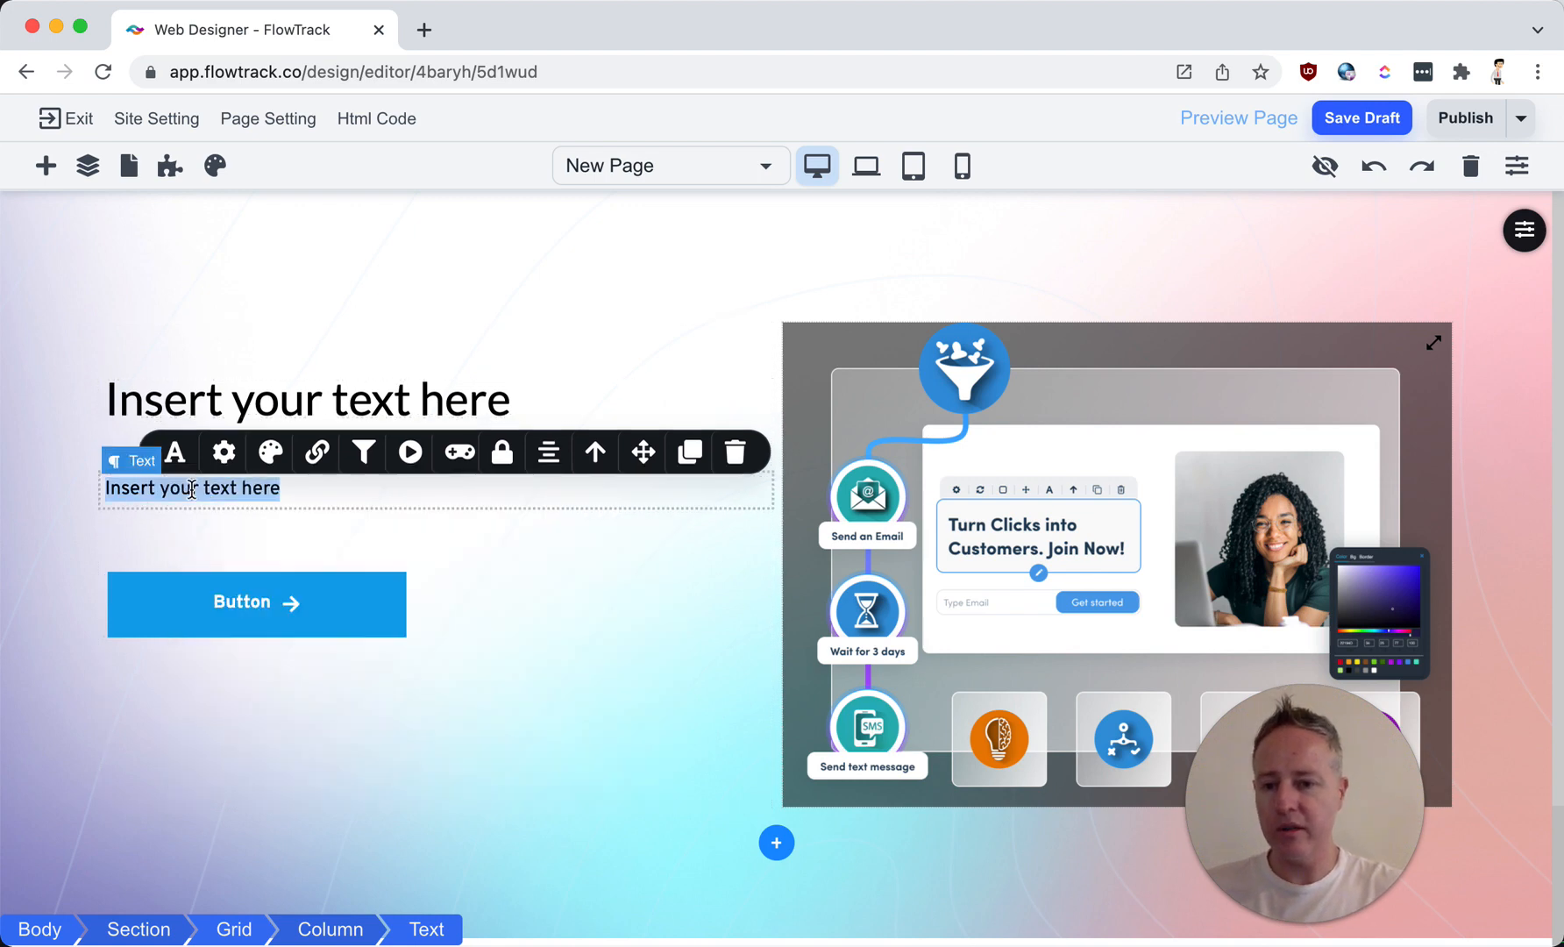
key("super+v")
key("super+v")
key("super+v")
key("super+v")
key("super+v")
key("super+v")
key("super+v")
key("super+v")
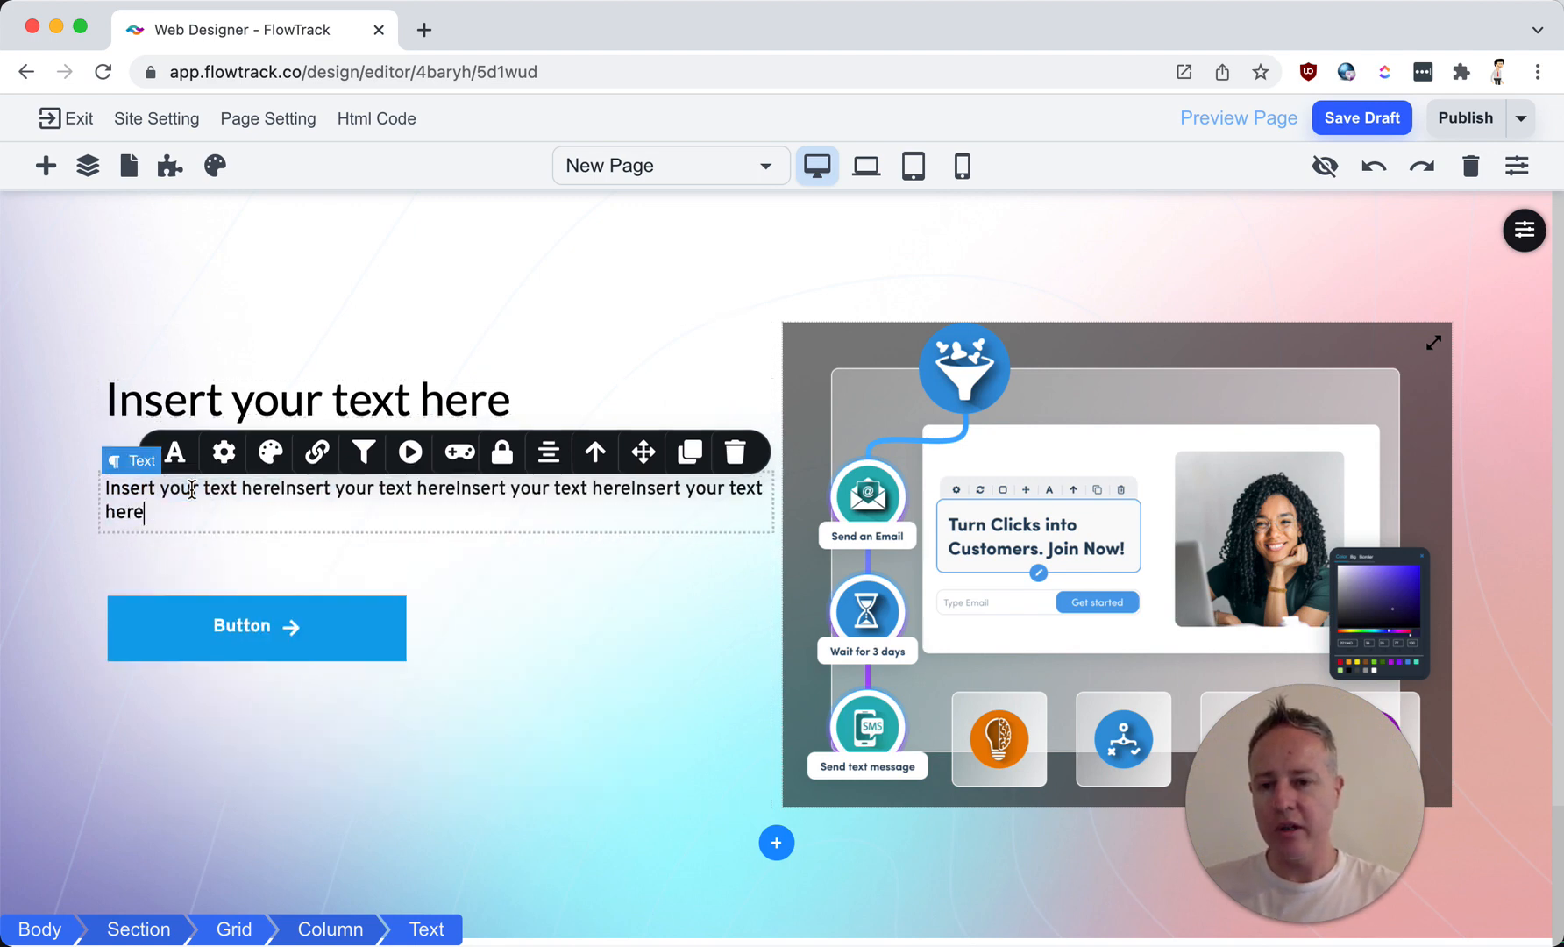
key("super+v")
key("super+v")
type("Insert your text here")
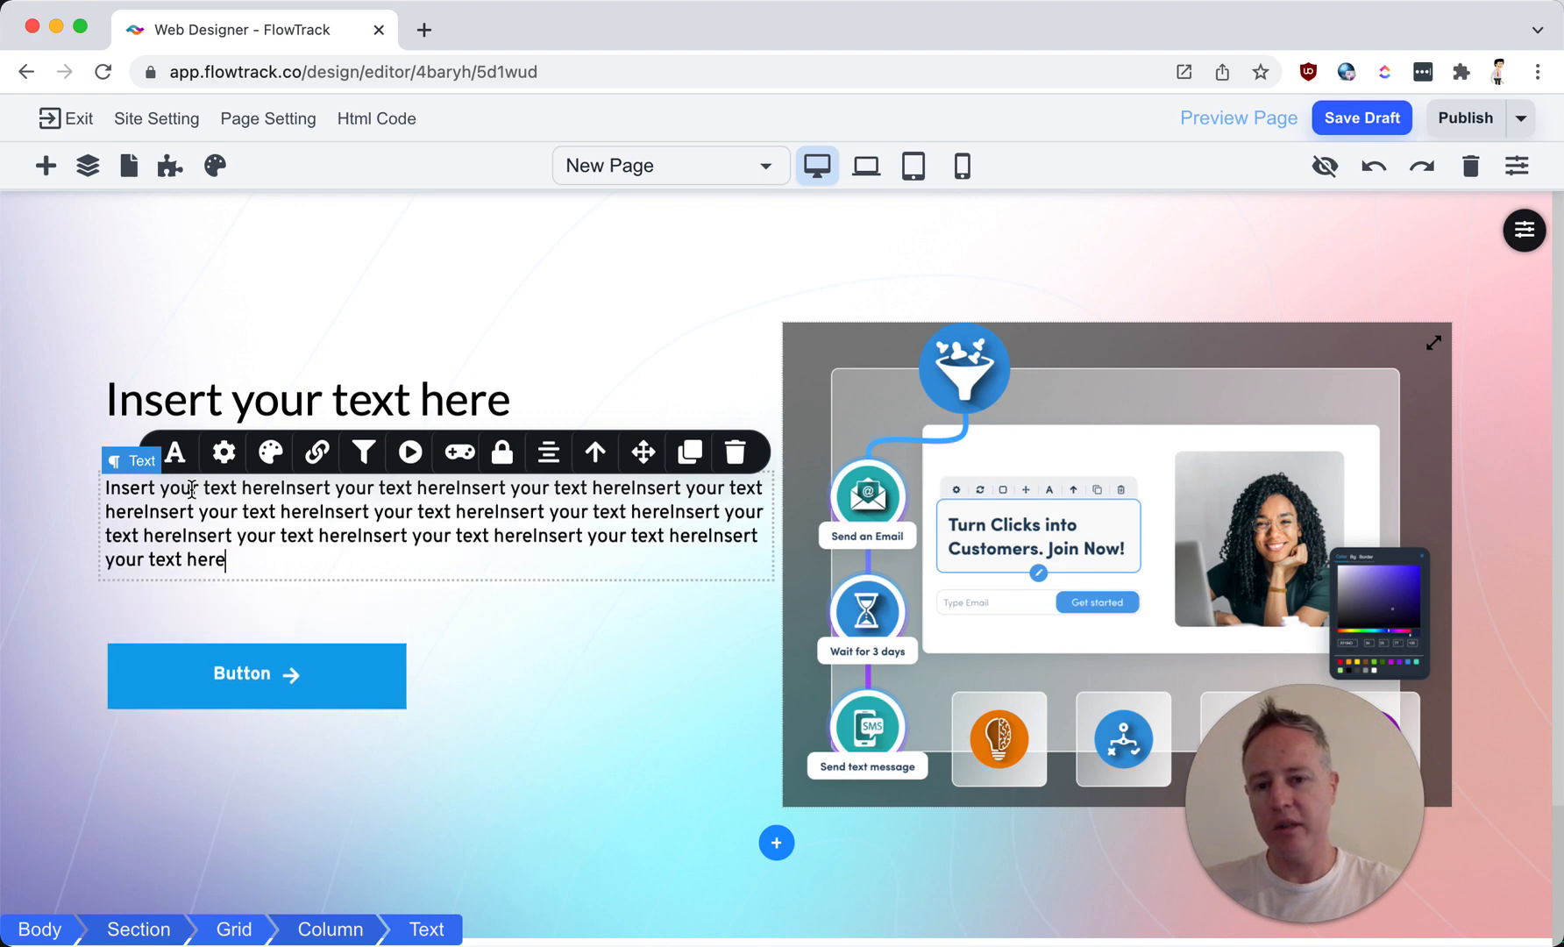
Step: Set the button's solid background to yellow FFFA00 and remove its border
left_click(379, 694)
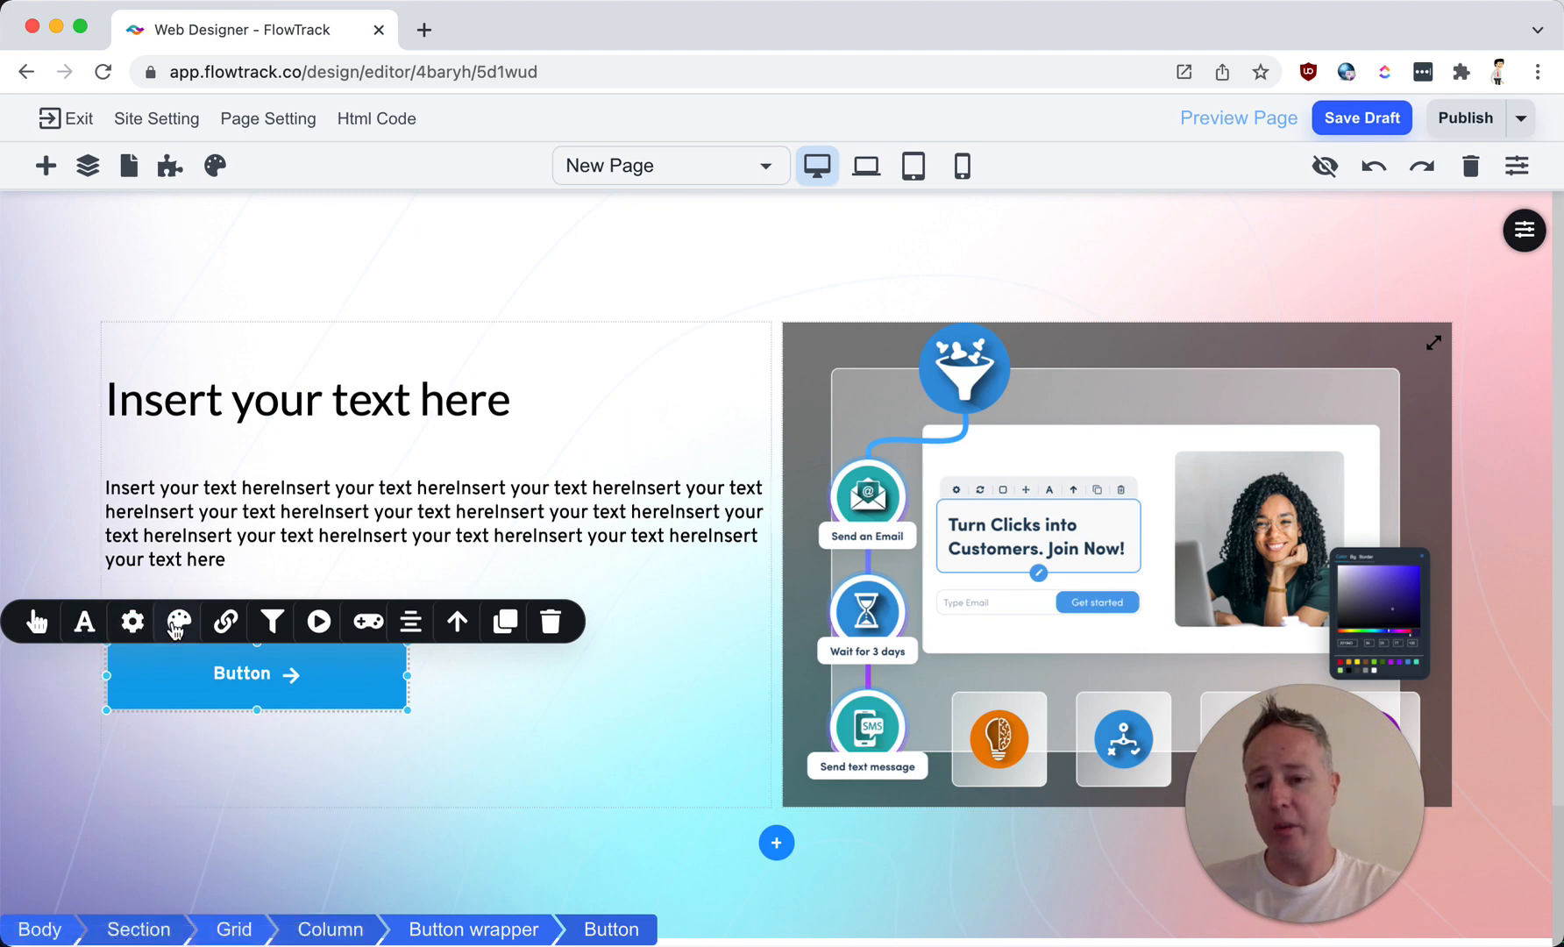
left_click(178, 623)
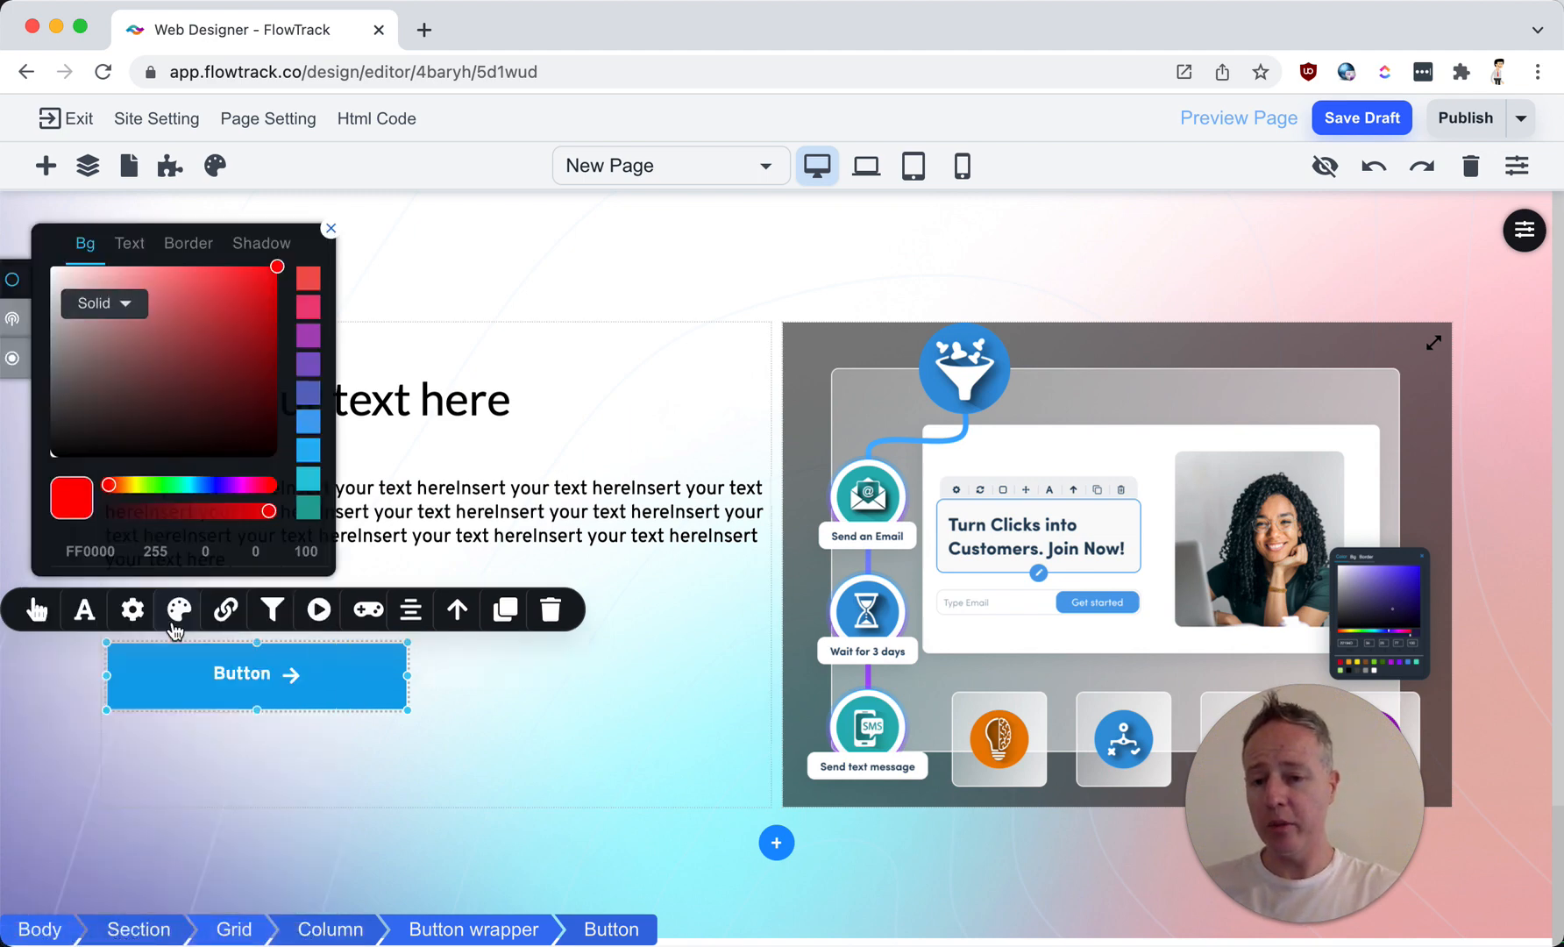
left_click(135, 487)
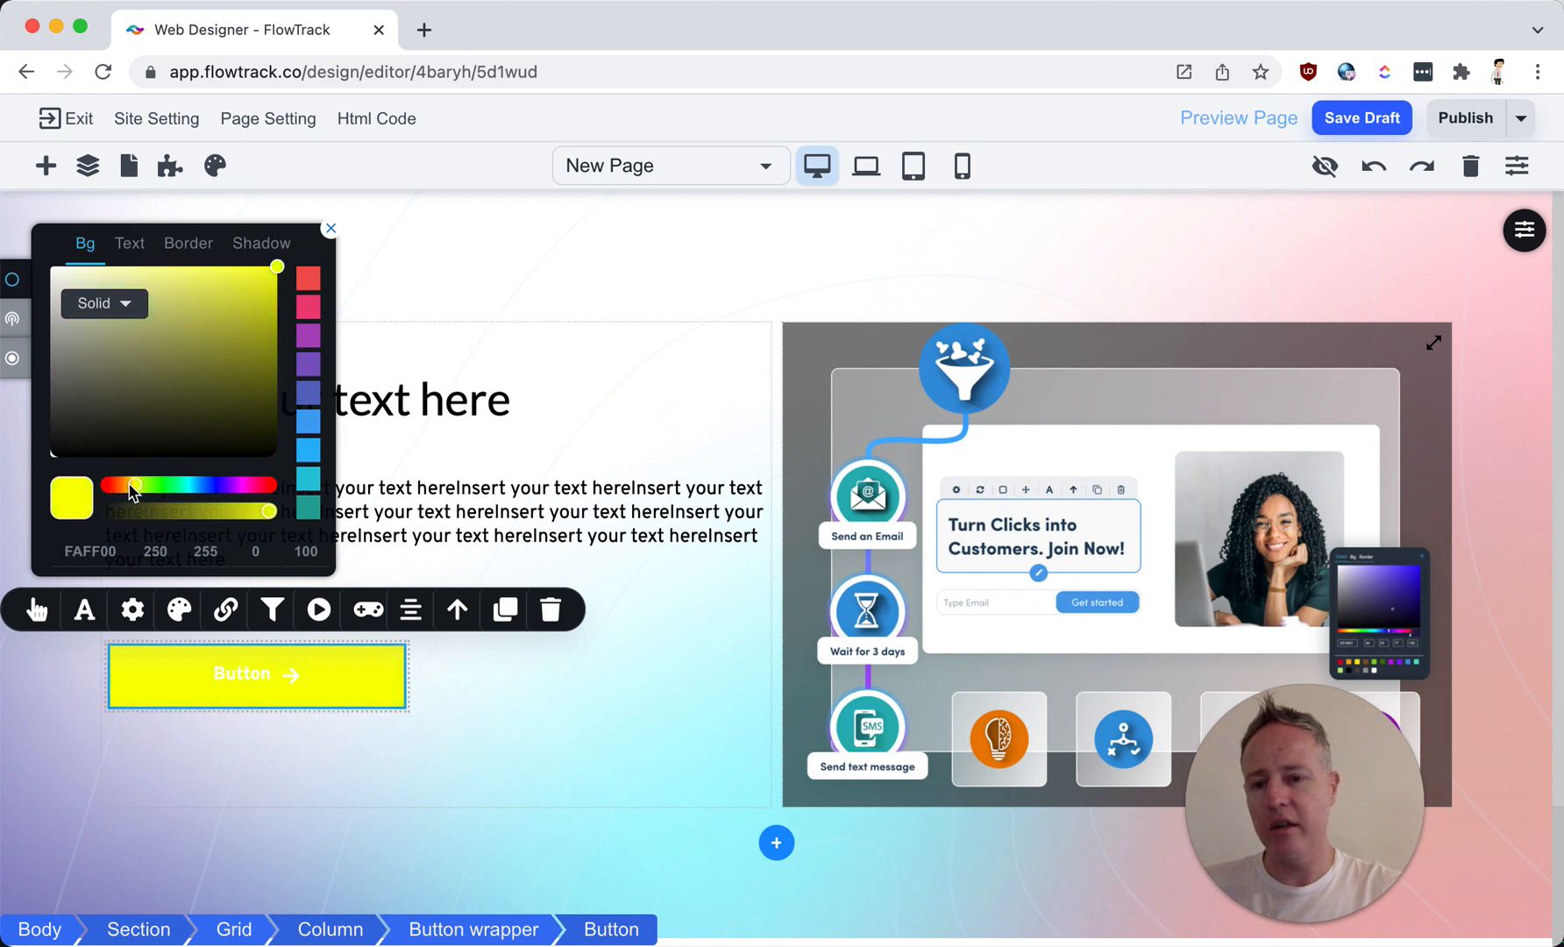
left_click(129, 485)
left_click(129, 487)
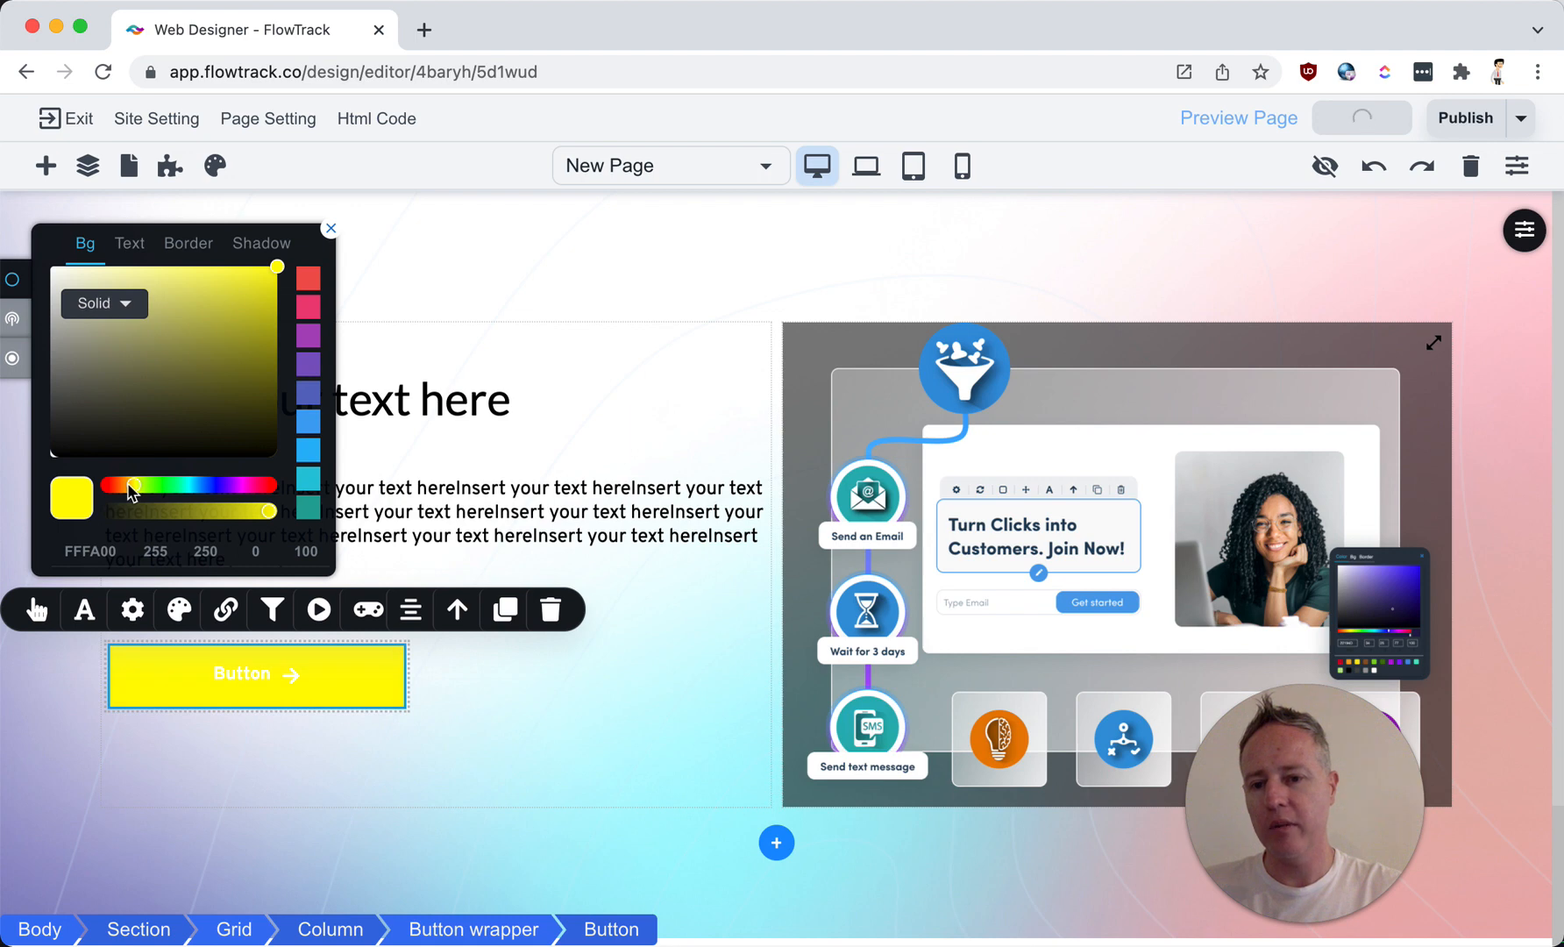
left_click(132, 488)
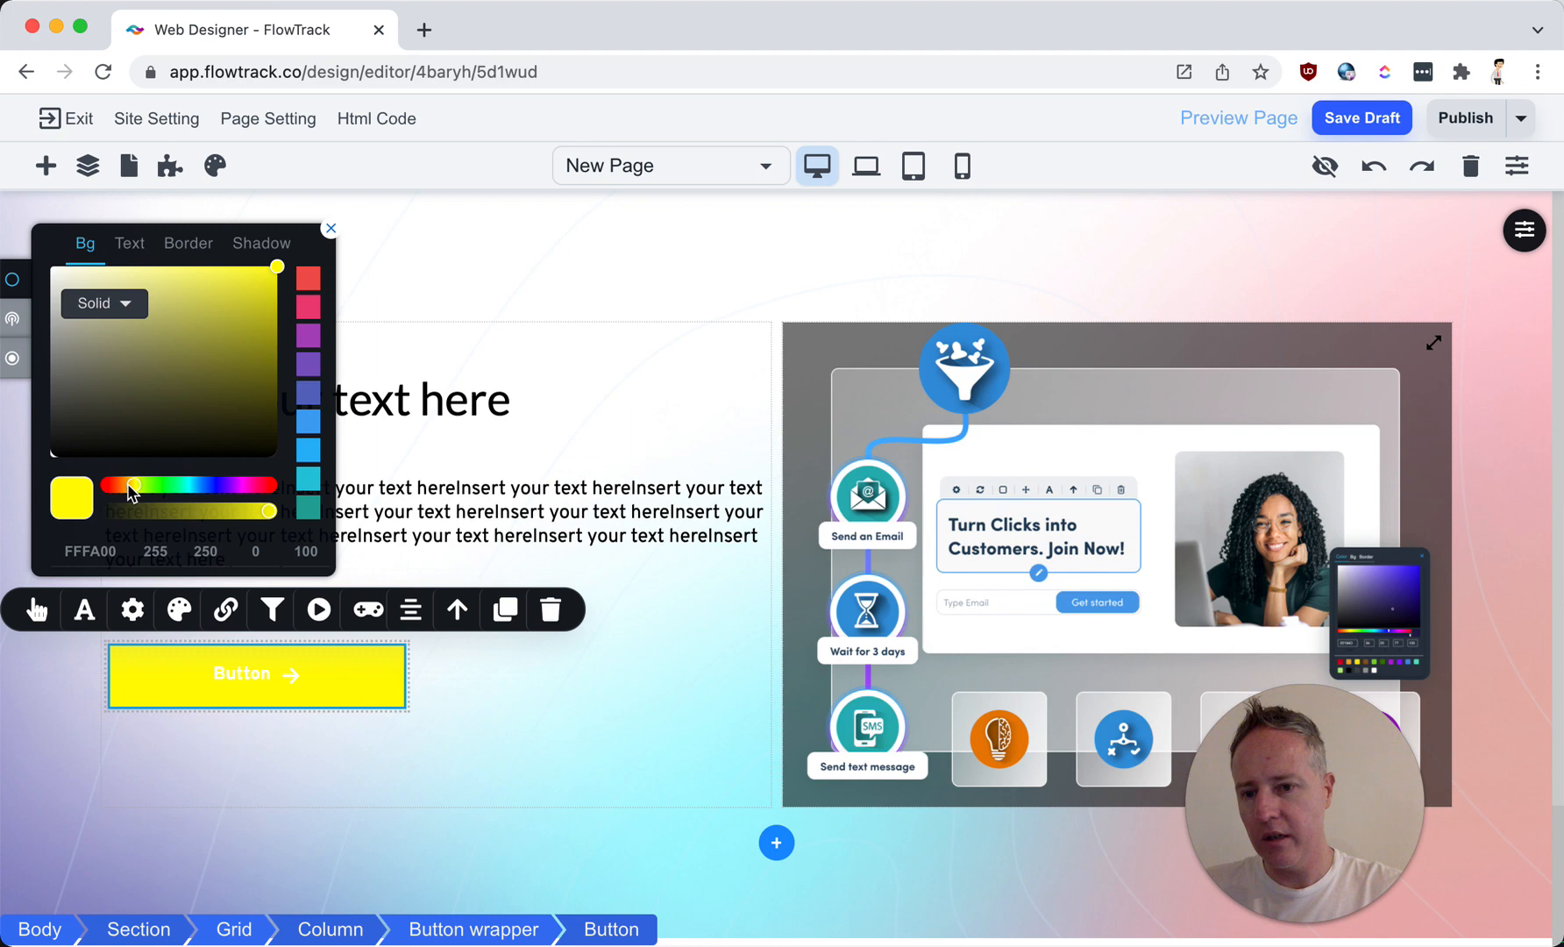
left_click(172, 242)
left_click(14, 321)
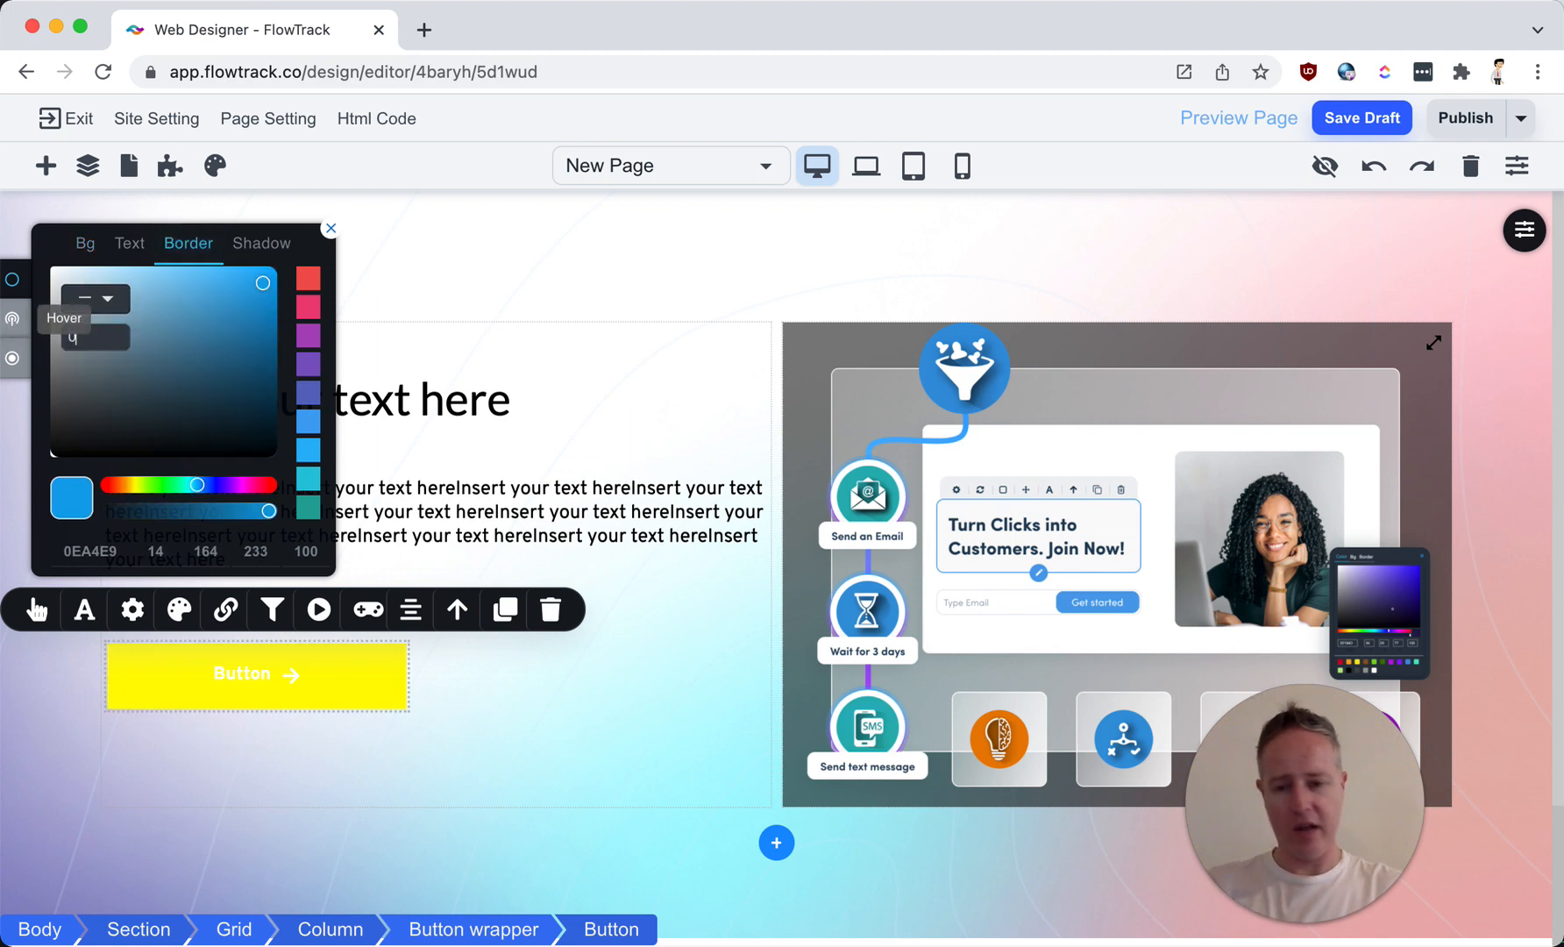
Step: Set the button's text colour to black 000000 and its background to golden yellow FFE100
left_click(129, 244)
left_click_drag(61, 309, 61, 438)
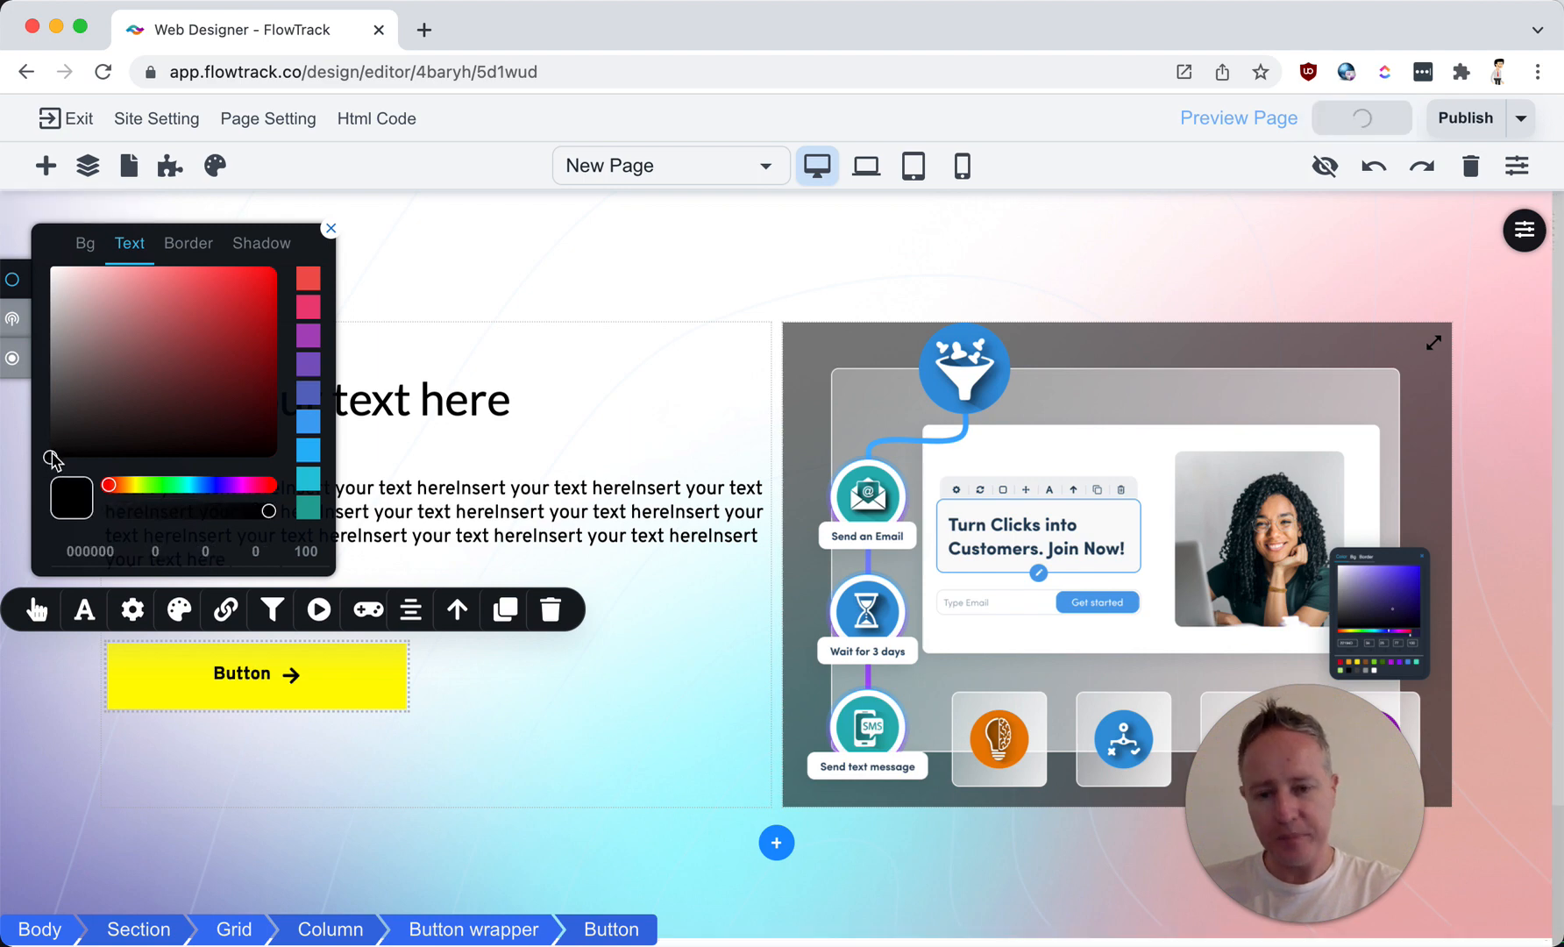
left_click(82, 245)
left_click_drag(135, 489, 131, 495)
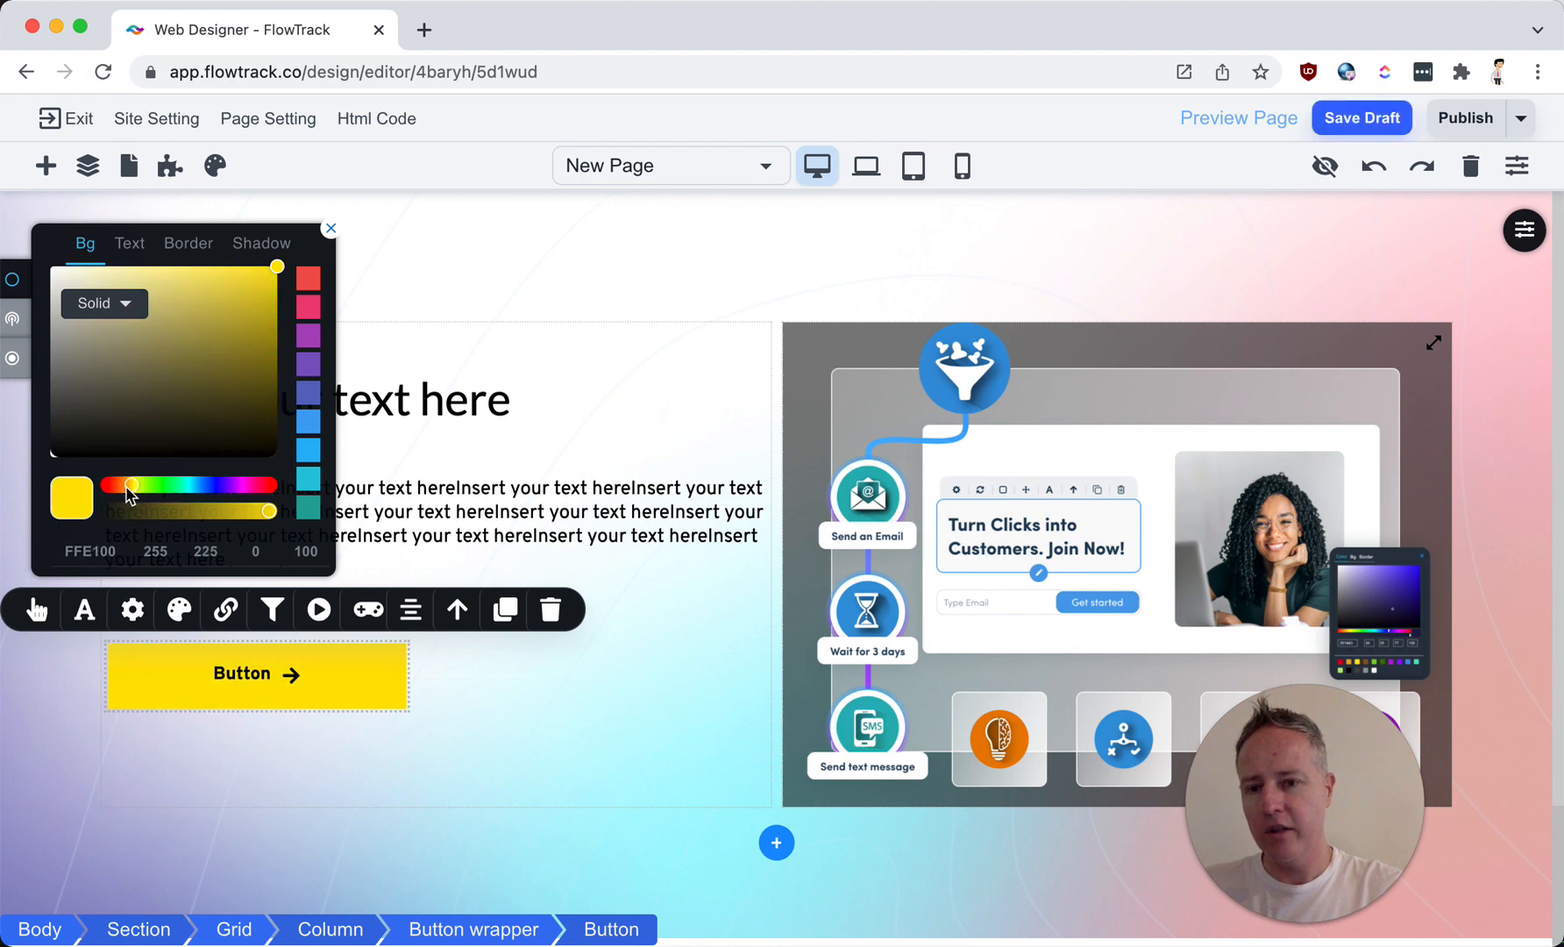
Step: Give the button's hover state a near-white FCFCFC background and a black 000000 border
left_click(12, 321)
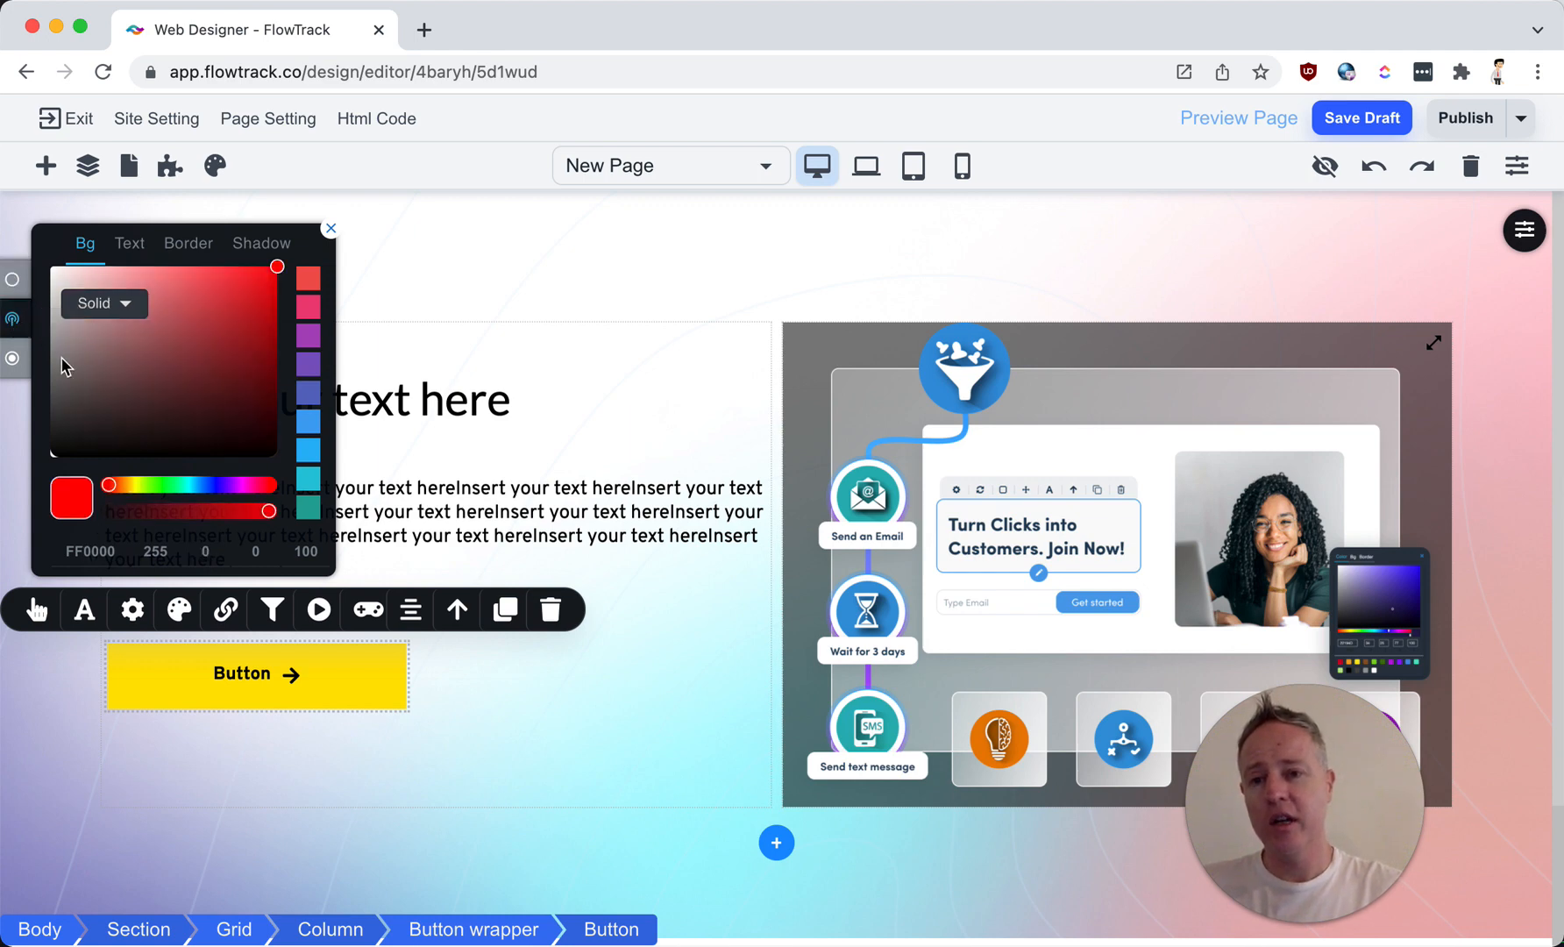
left_click_drag(64, 364, 48, 274)
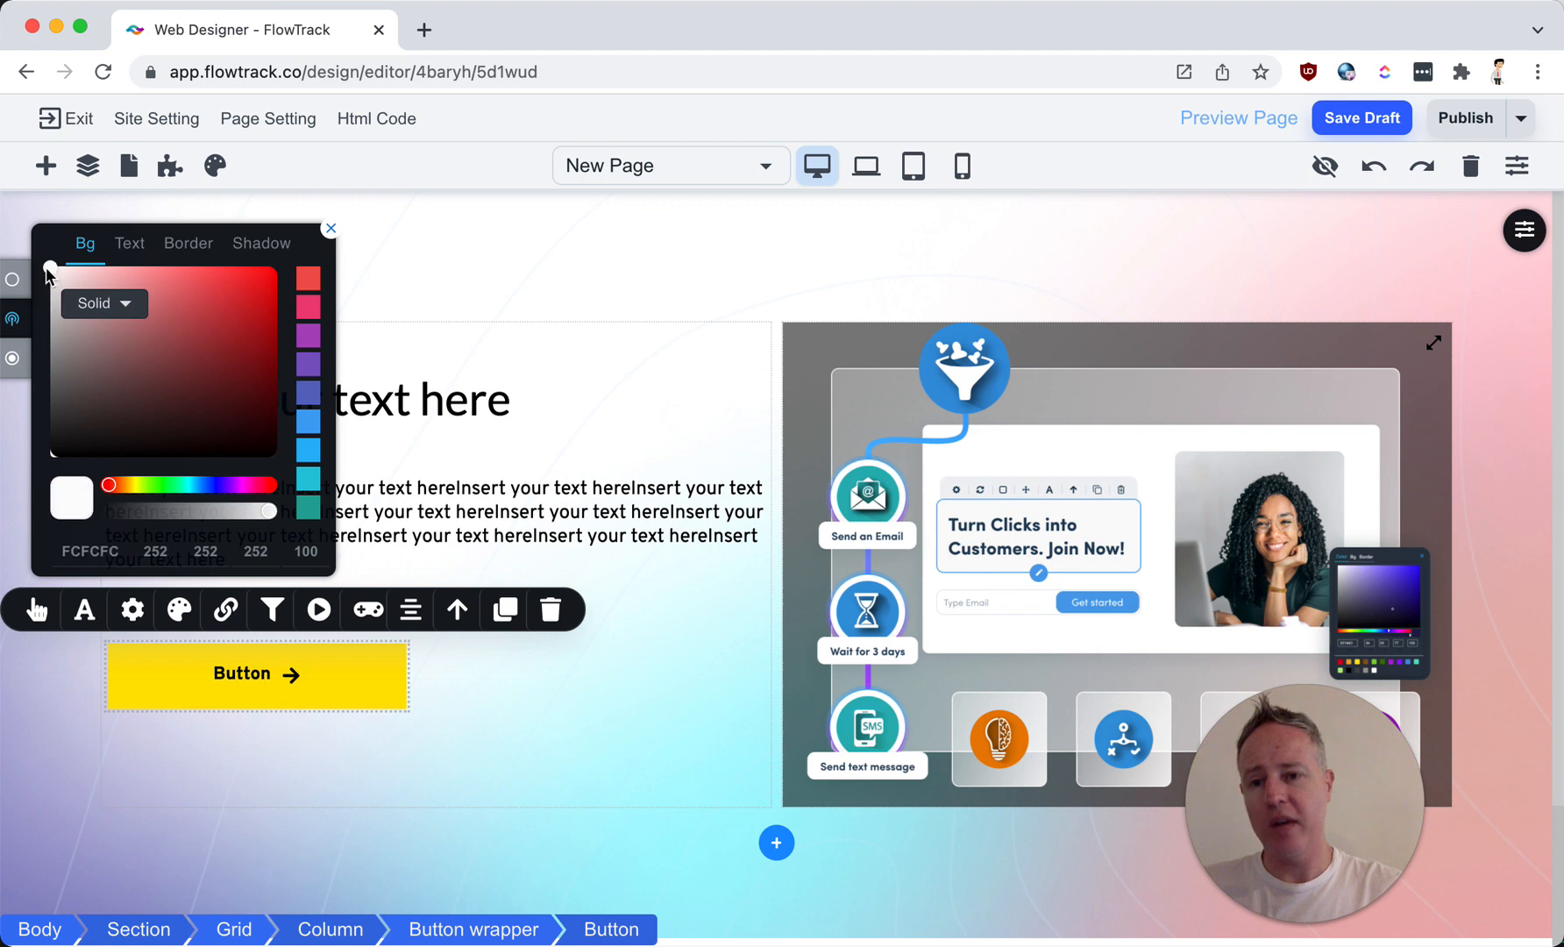
left_click(170, 249)
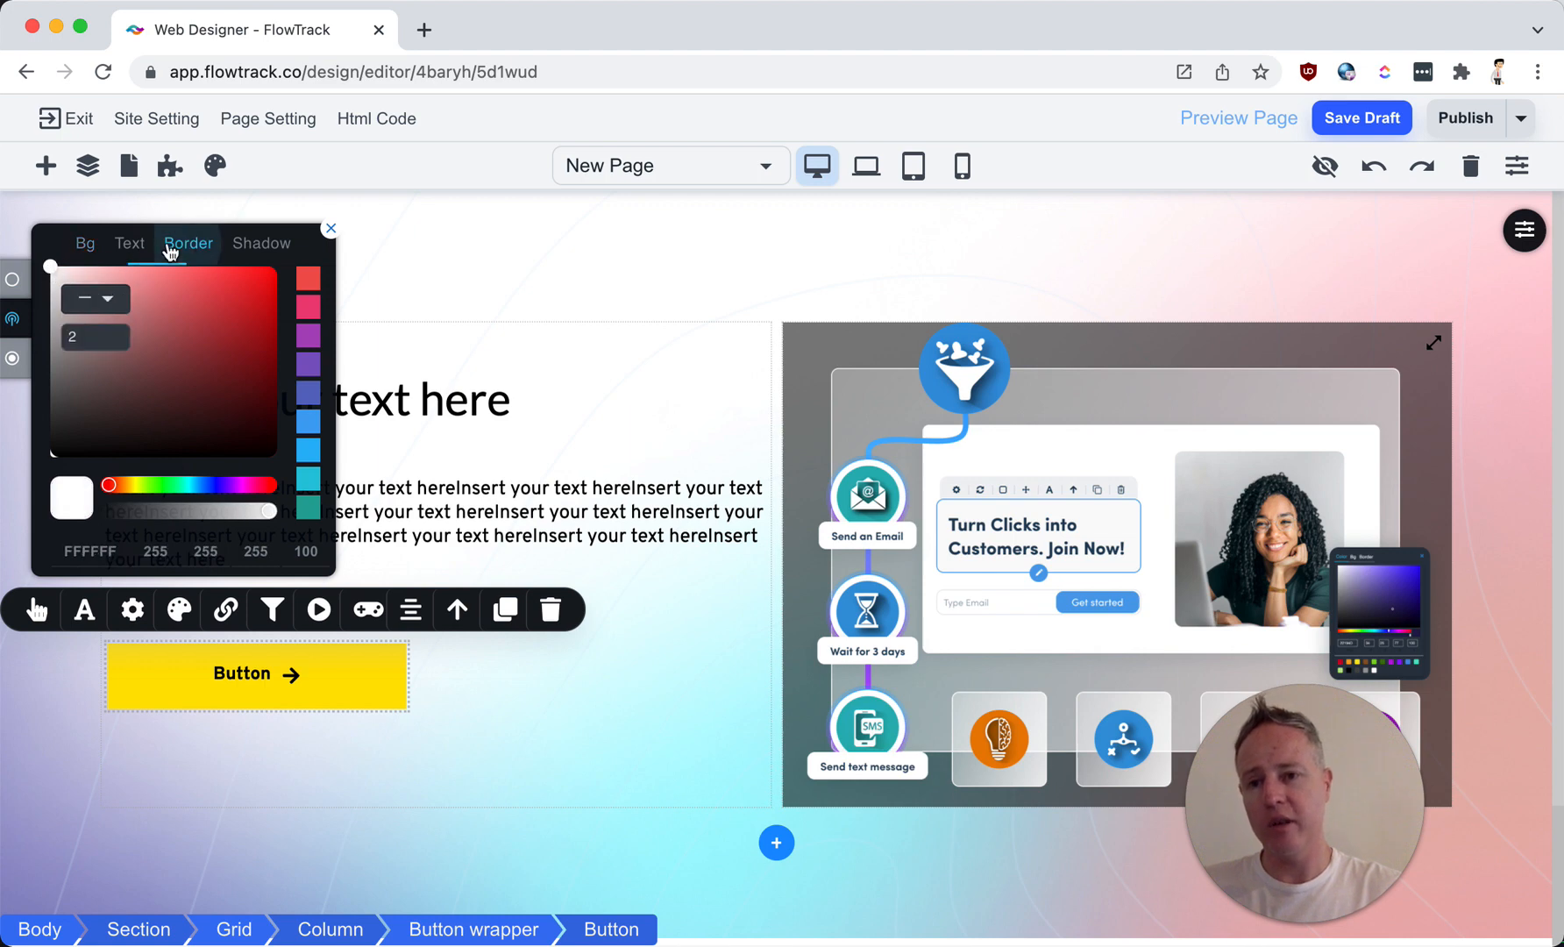
left_click_drag(74, 382, 40, 487)
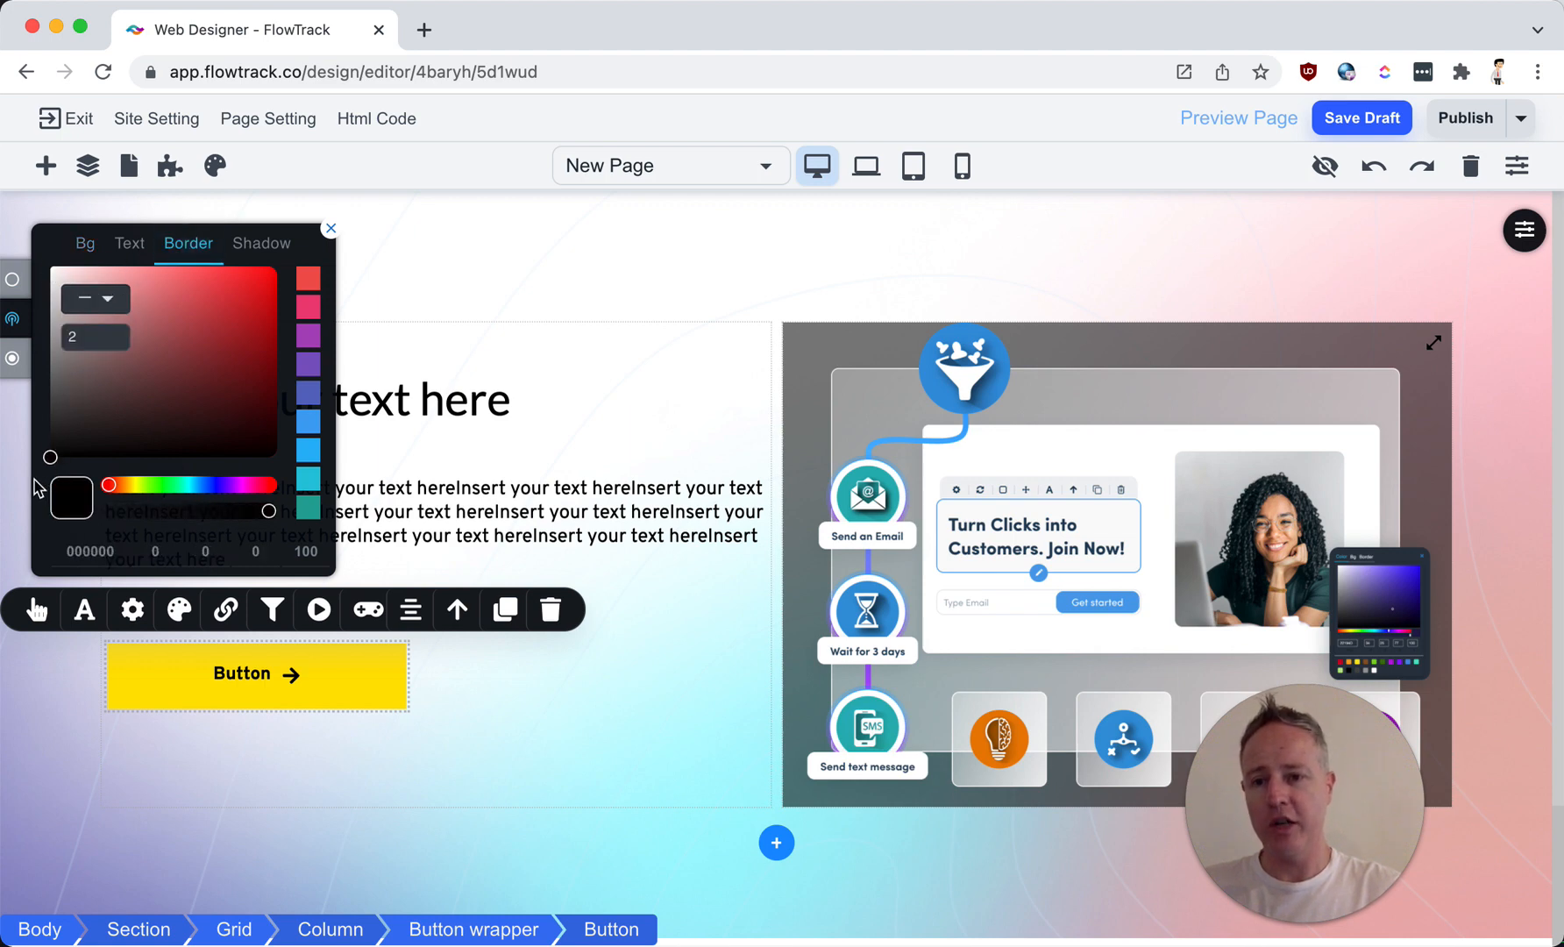
left_click(421, 500)
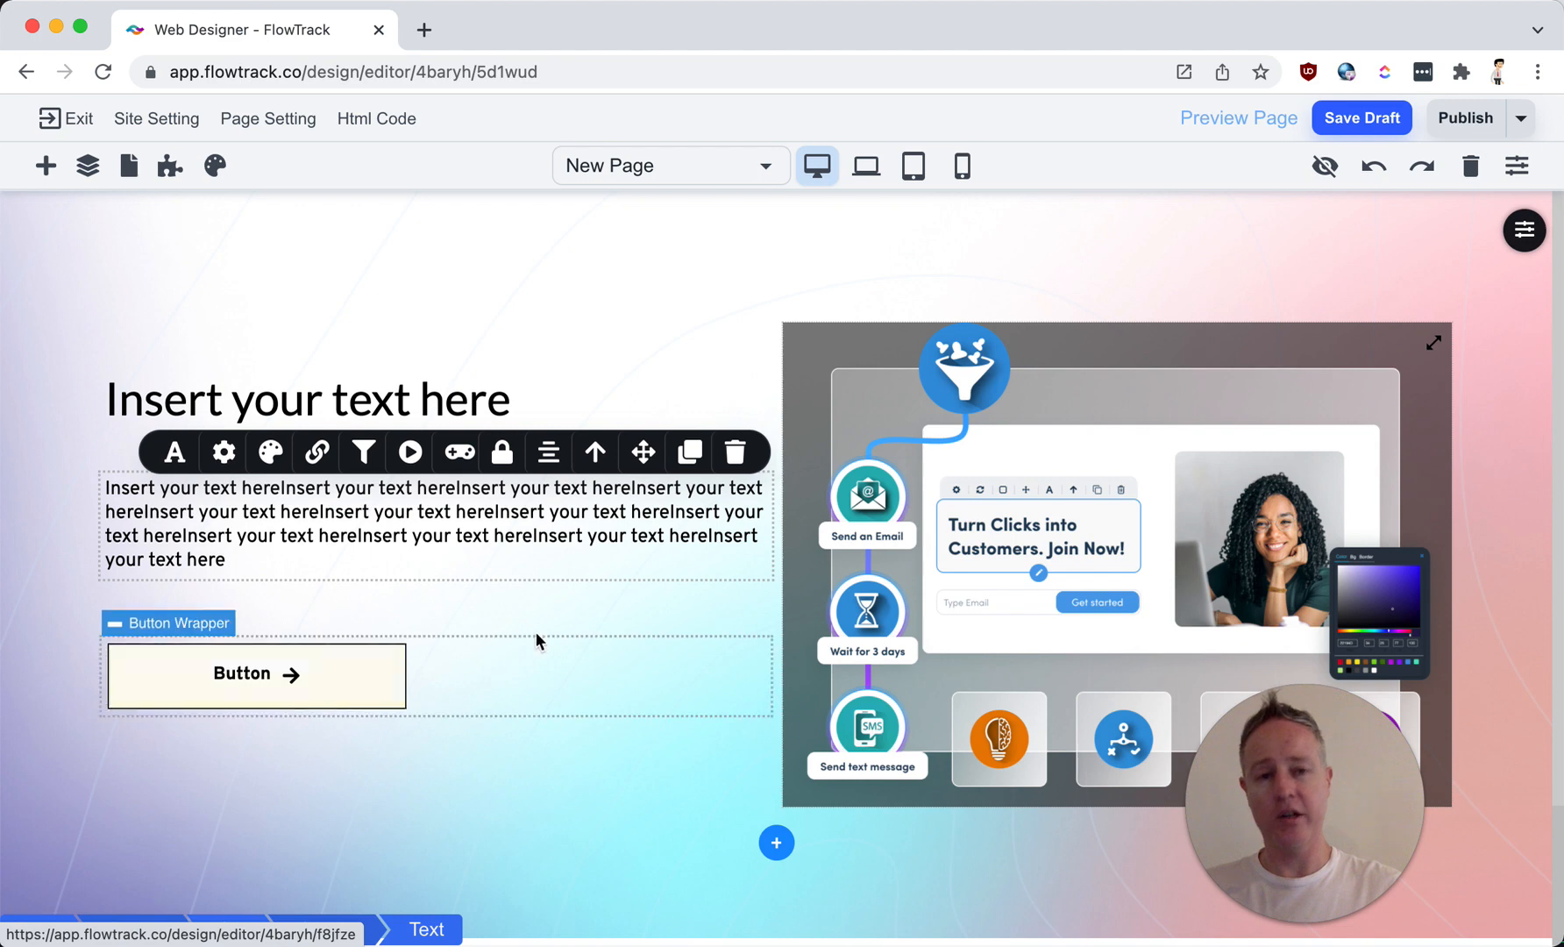
Step: Add a 4 x 1 grid to the section beneath the two-column grid
scroll(591, 539, "down", 3)
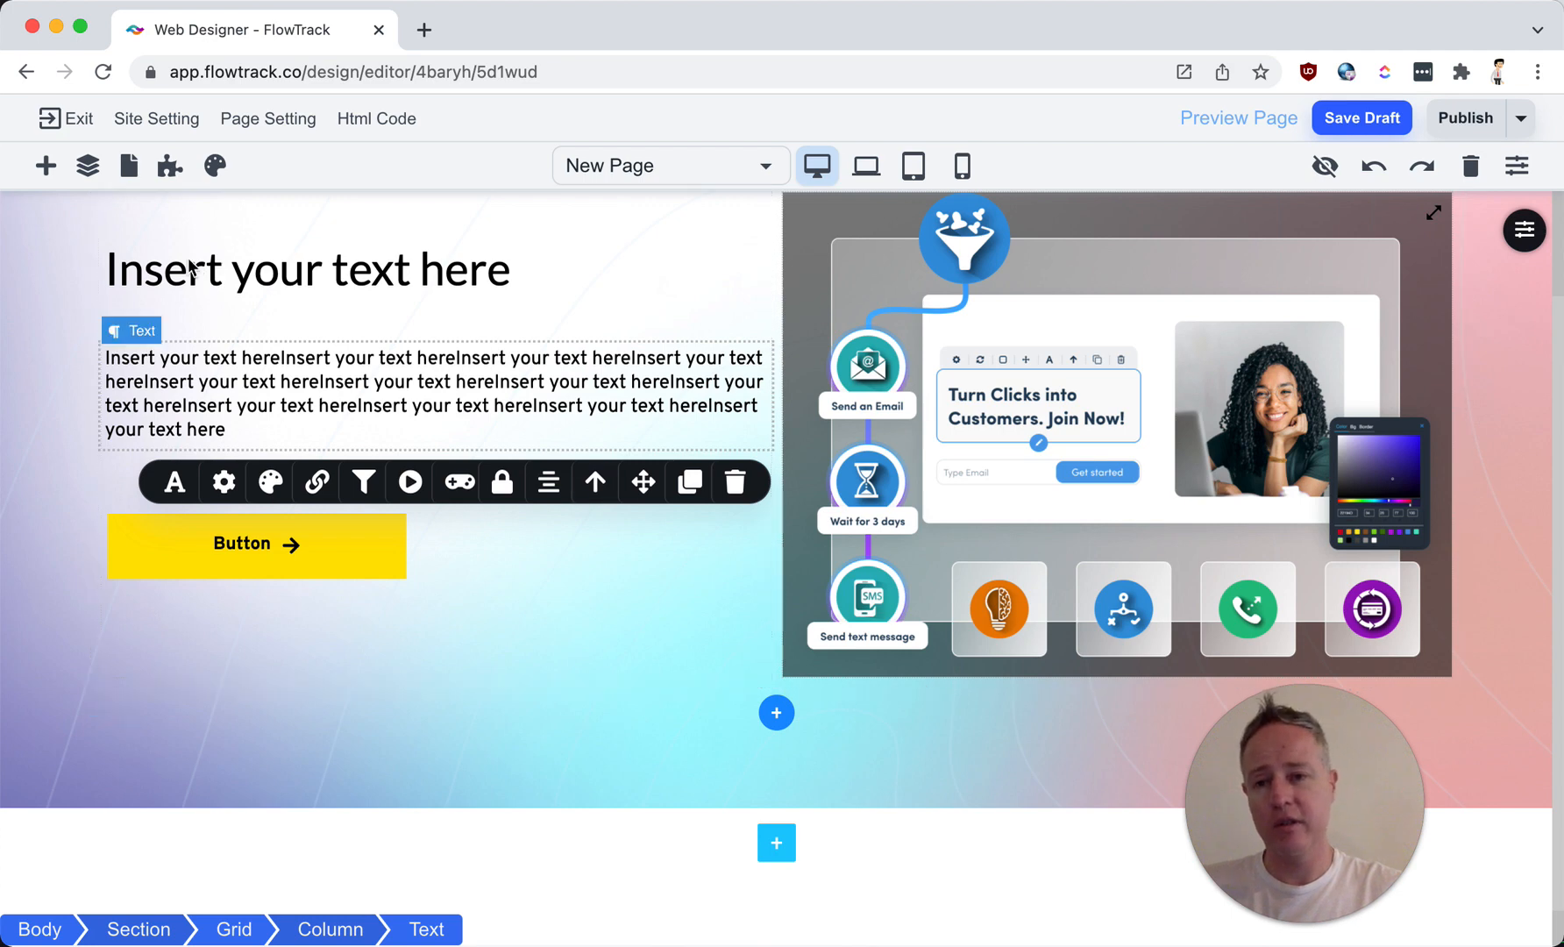
left_click(45, 167)
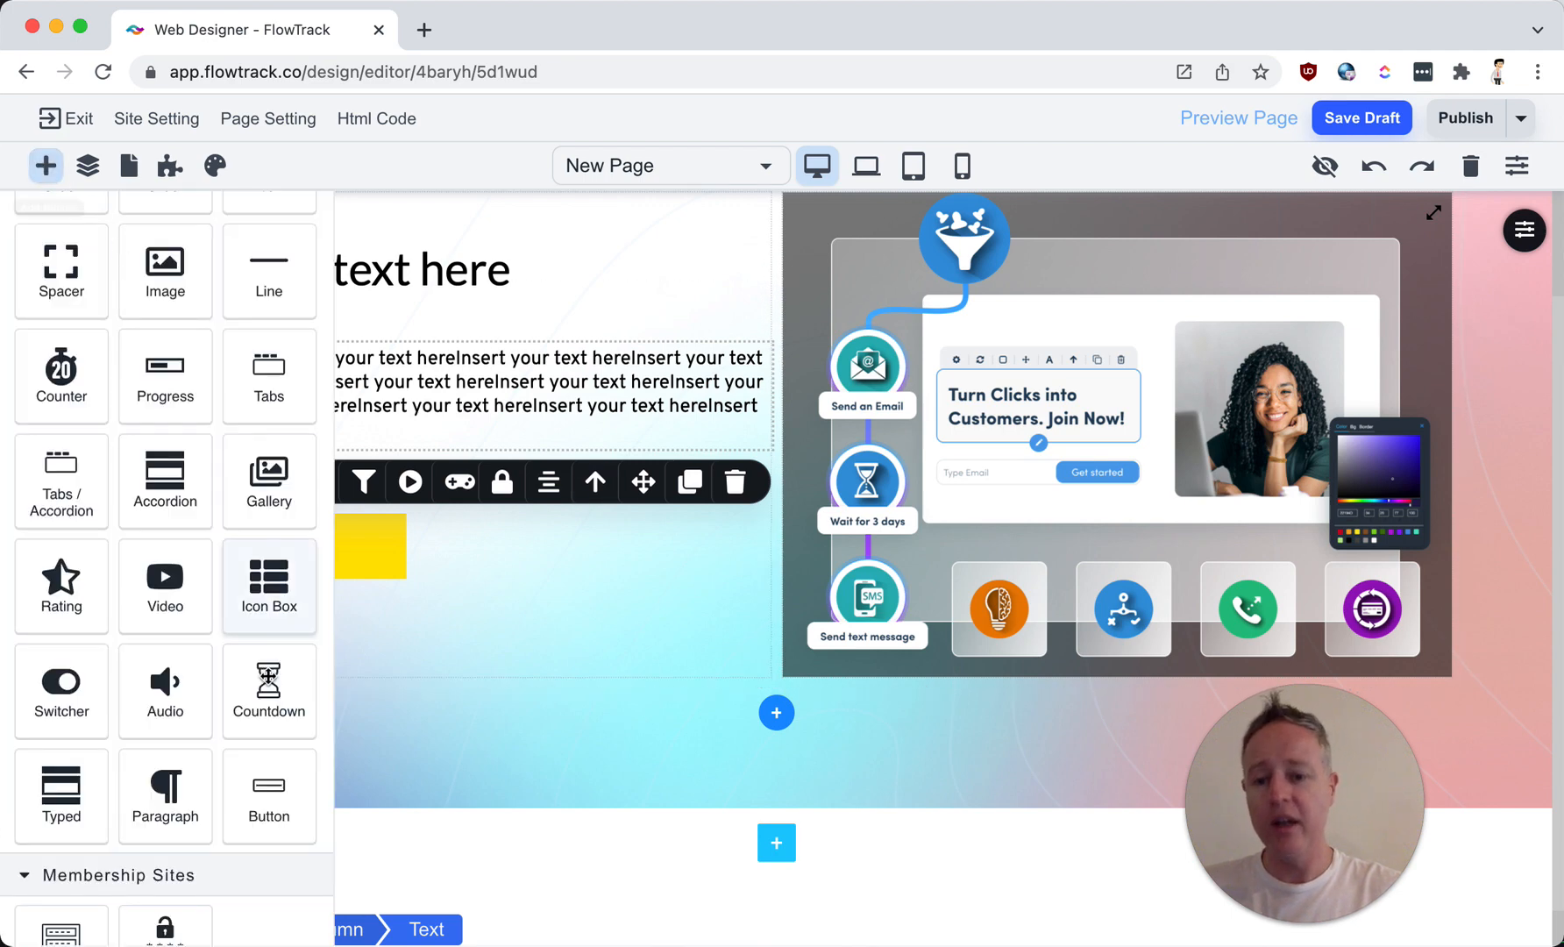
scroll(267, 673, "down", 5)
scroll(263, 702, "down", 2)
left_click_drag(164, 815, 677, 686)
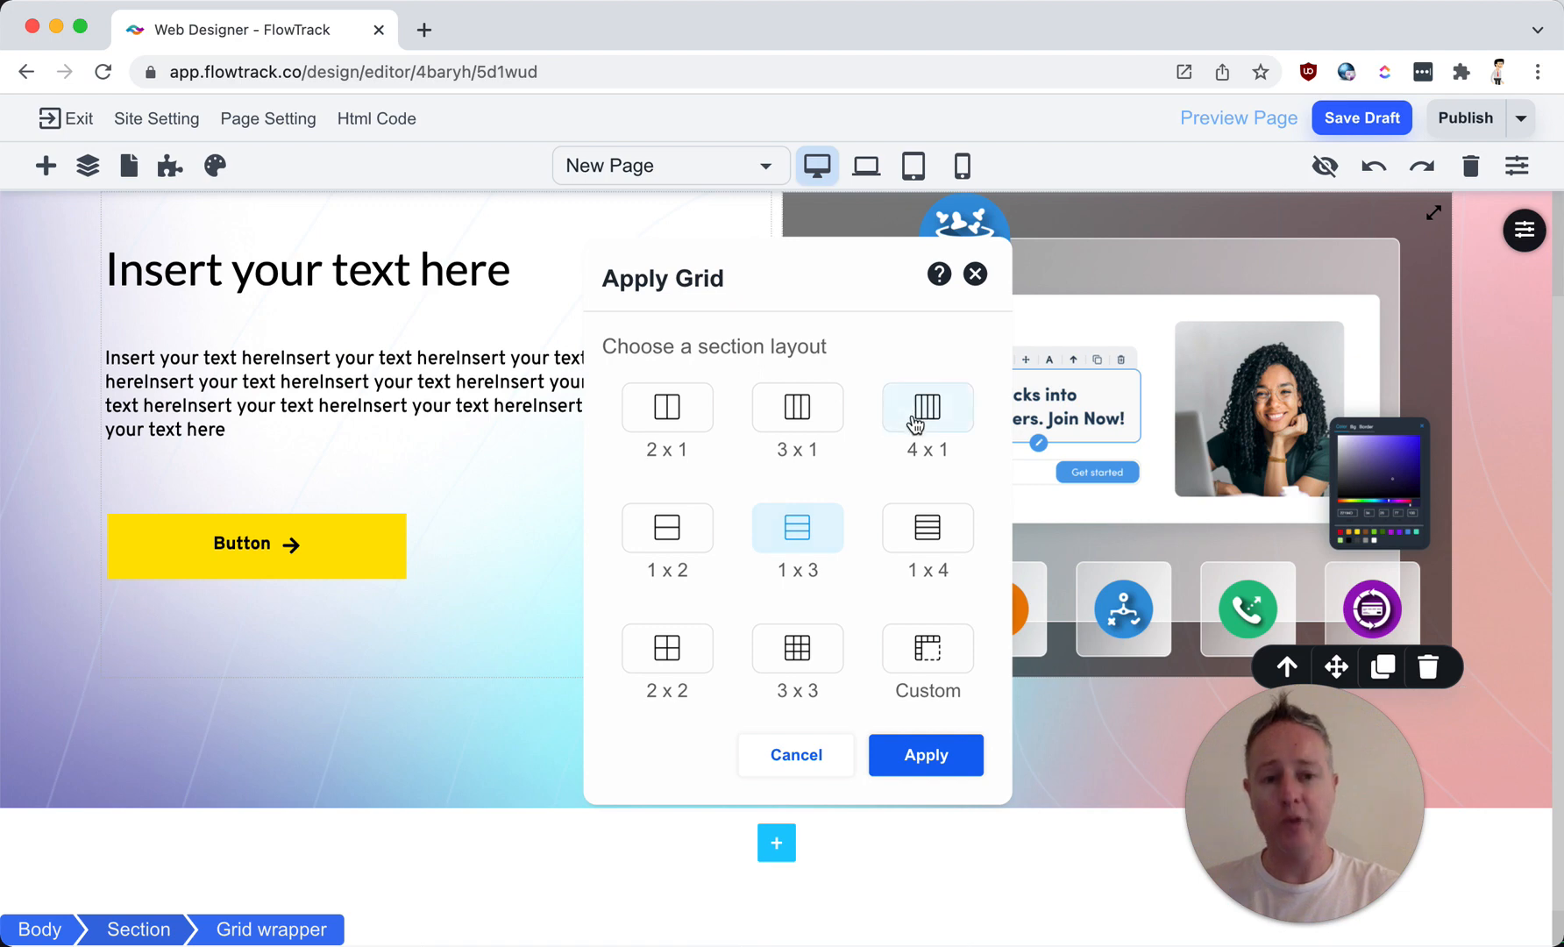
left_click(932, 752)
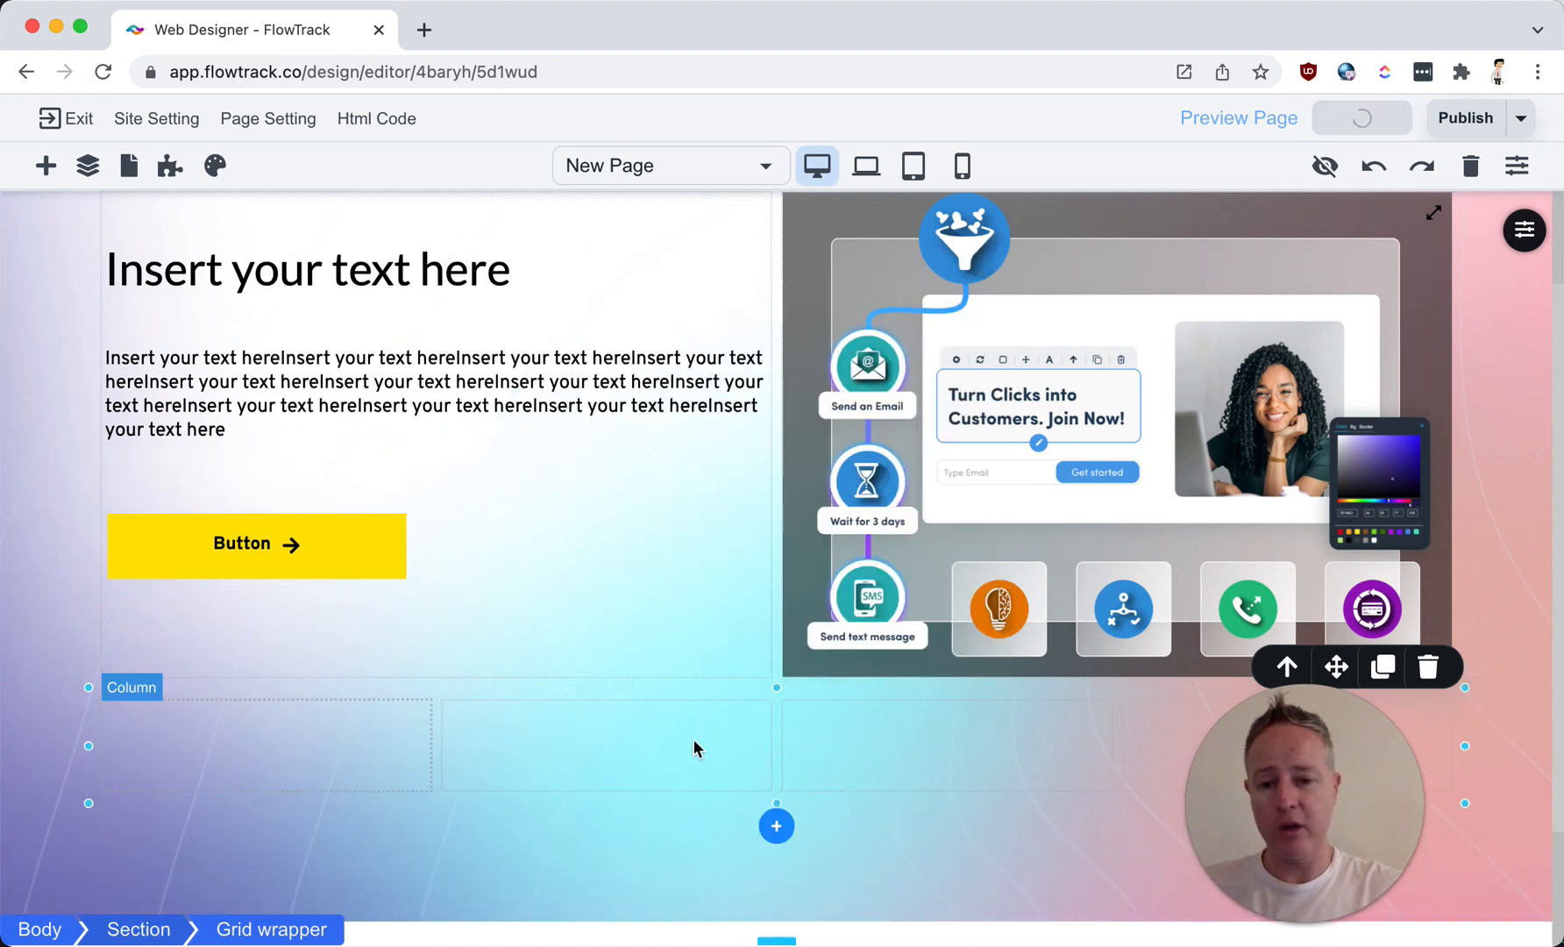
Step: Add a star icon block to the second column of the four-column grid
left_click(43, 171)
scroll(175, 399, "up", 5)
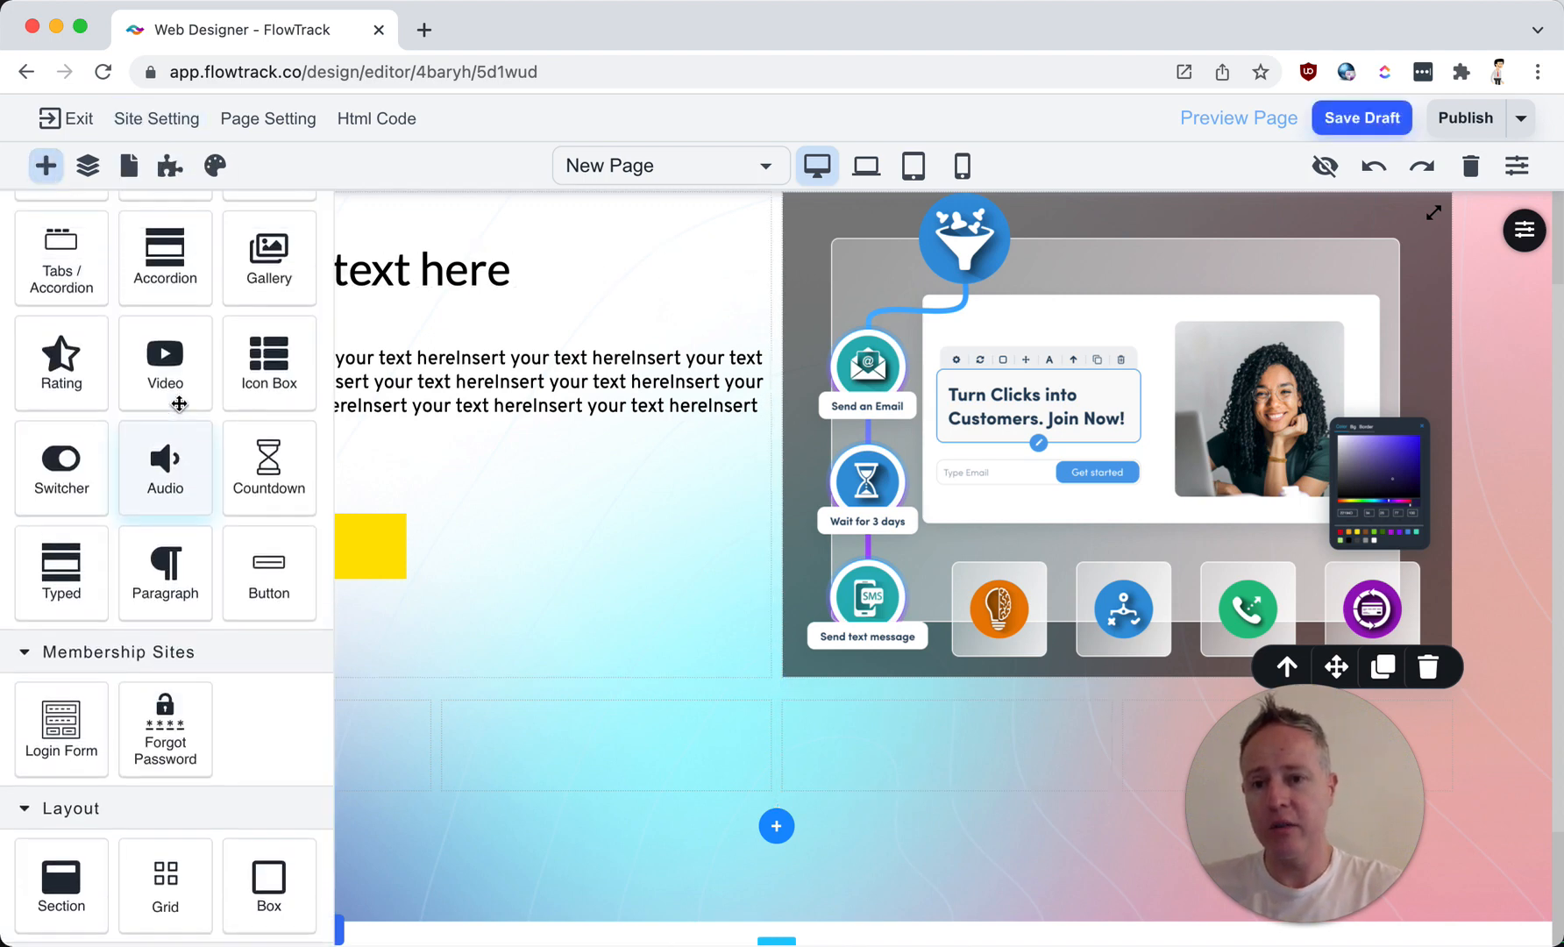
left_click_drag(255, 332, 545, 732)
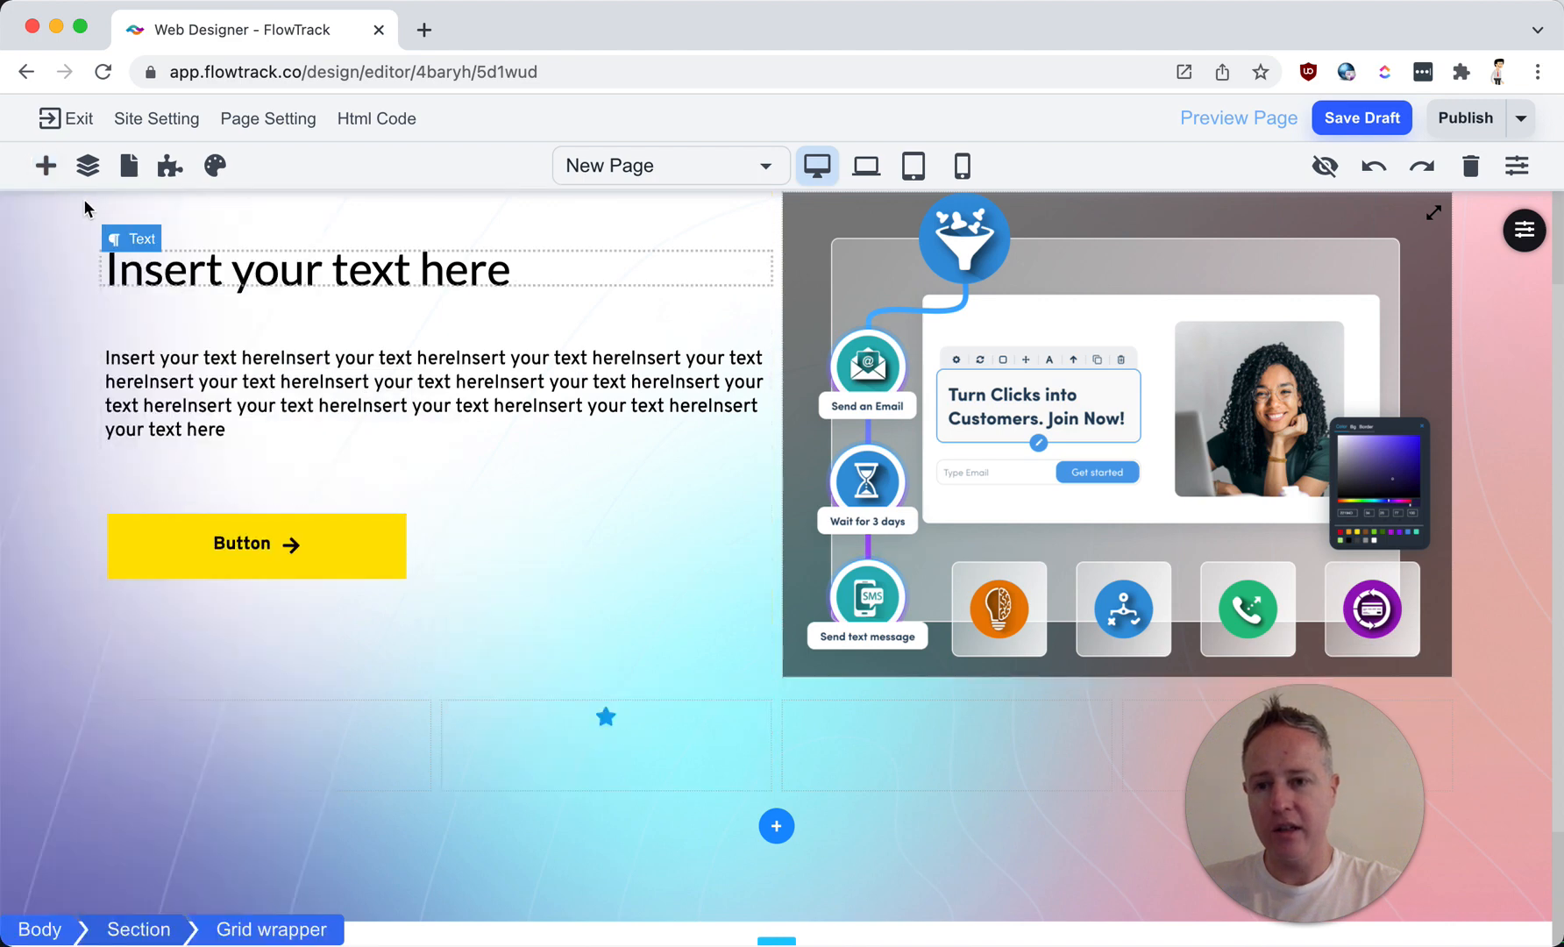
Step: Add two text blocks beneath the star icon in the second column of the four-column grid
left_click(45, 165)
scroll(238, 417, "up", 3)
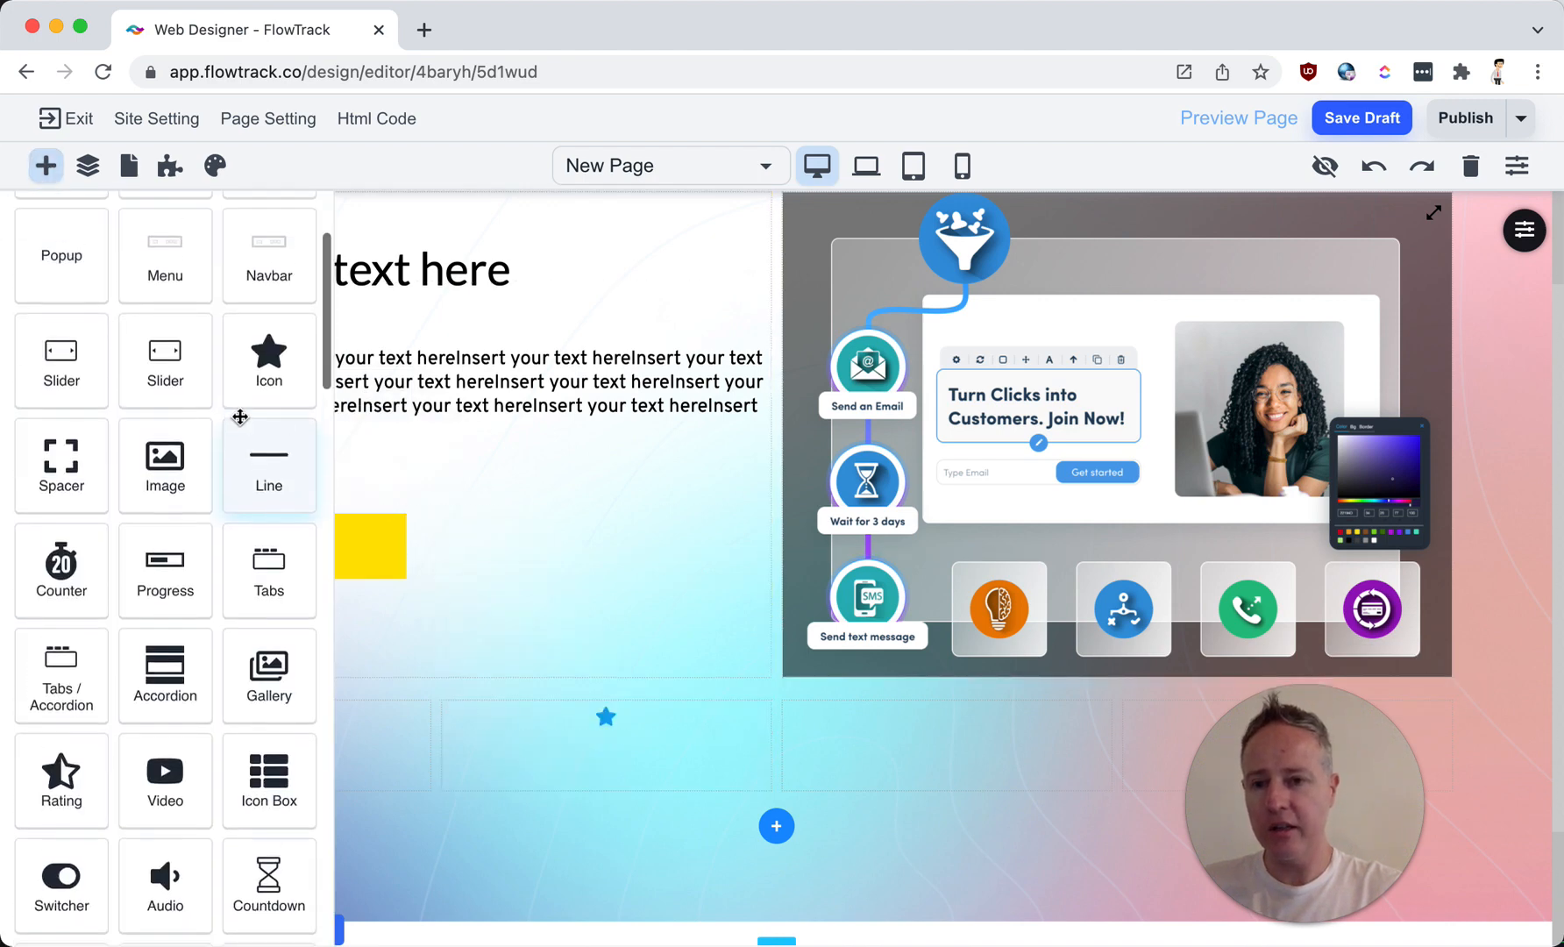
left_click_drag(270, 342, 574, 732)
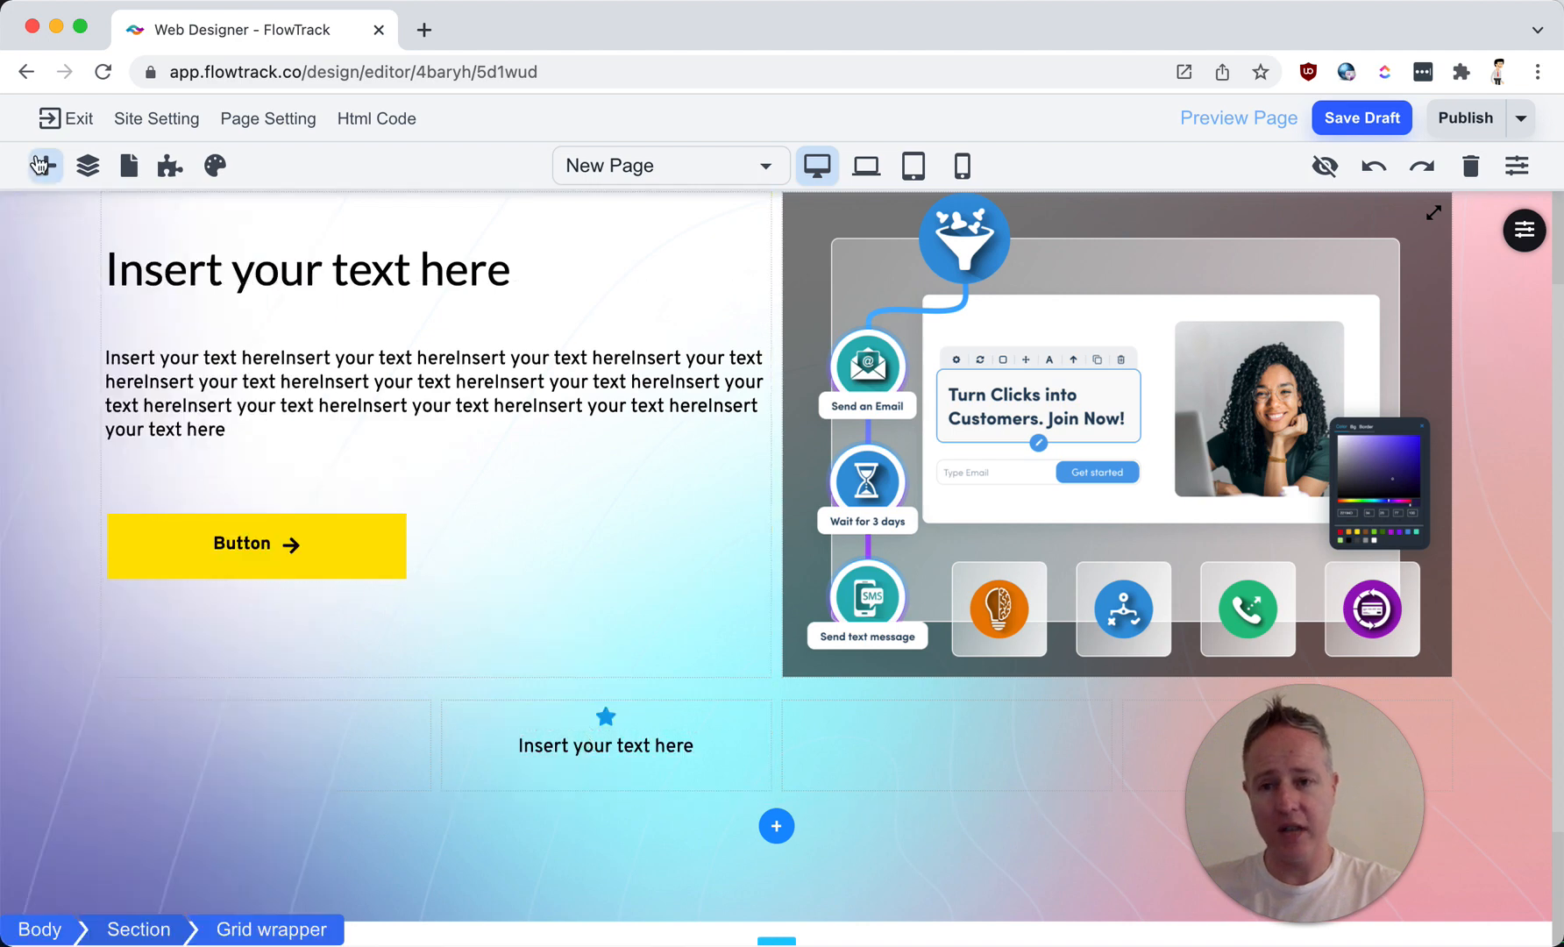
left_click(40, 166)
left_click_drag(268, 341, 572, 756)
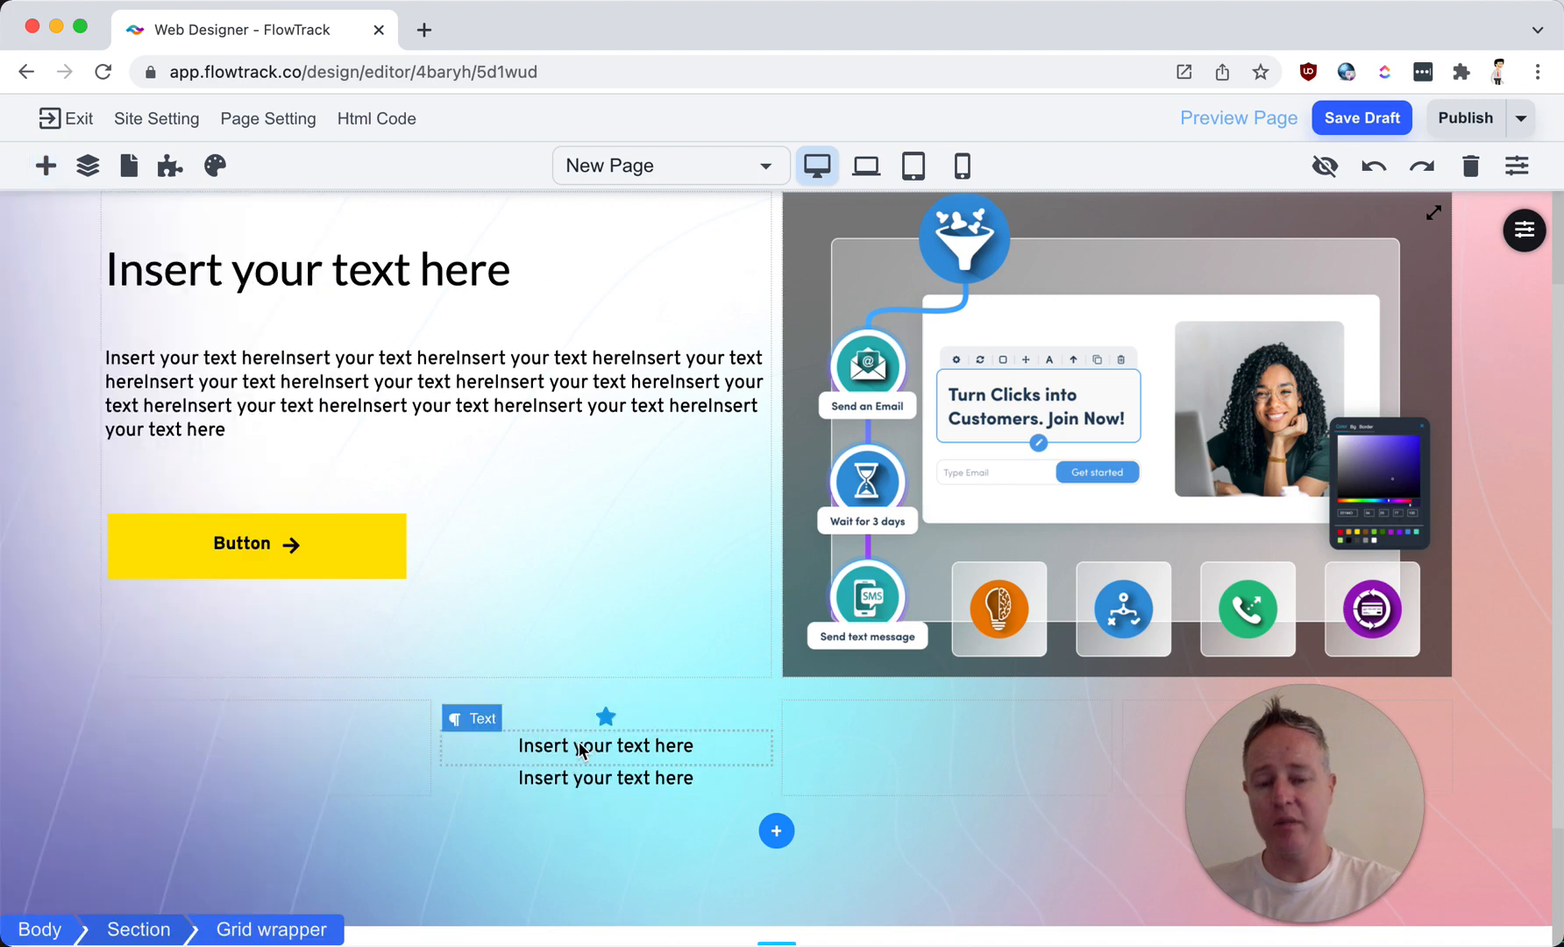
Step: Set the font weight of the upper text block under the star icon to bold
left_click(579, 747)
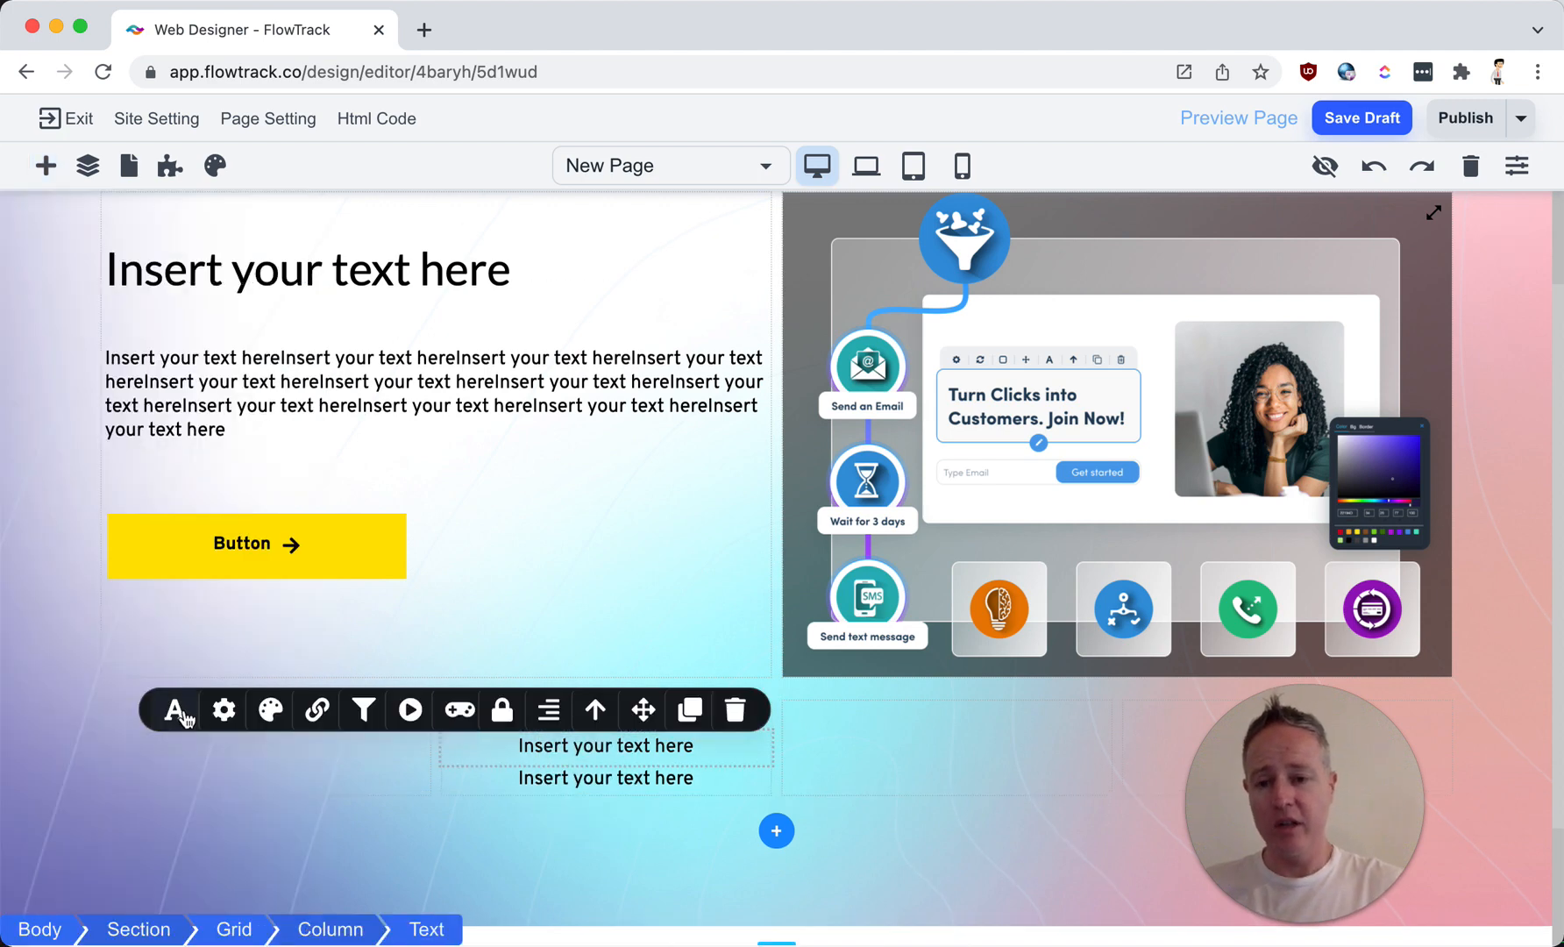
left_click(175, 711)
left_click(604, 524)
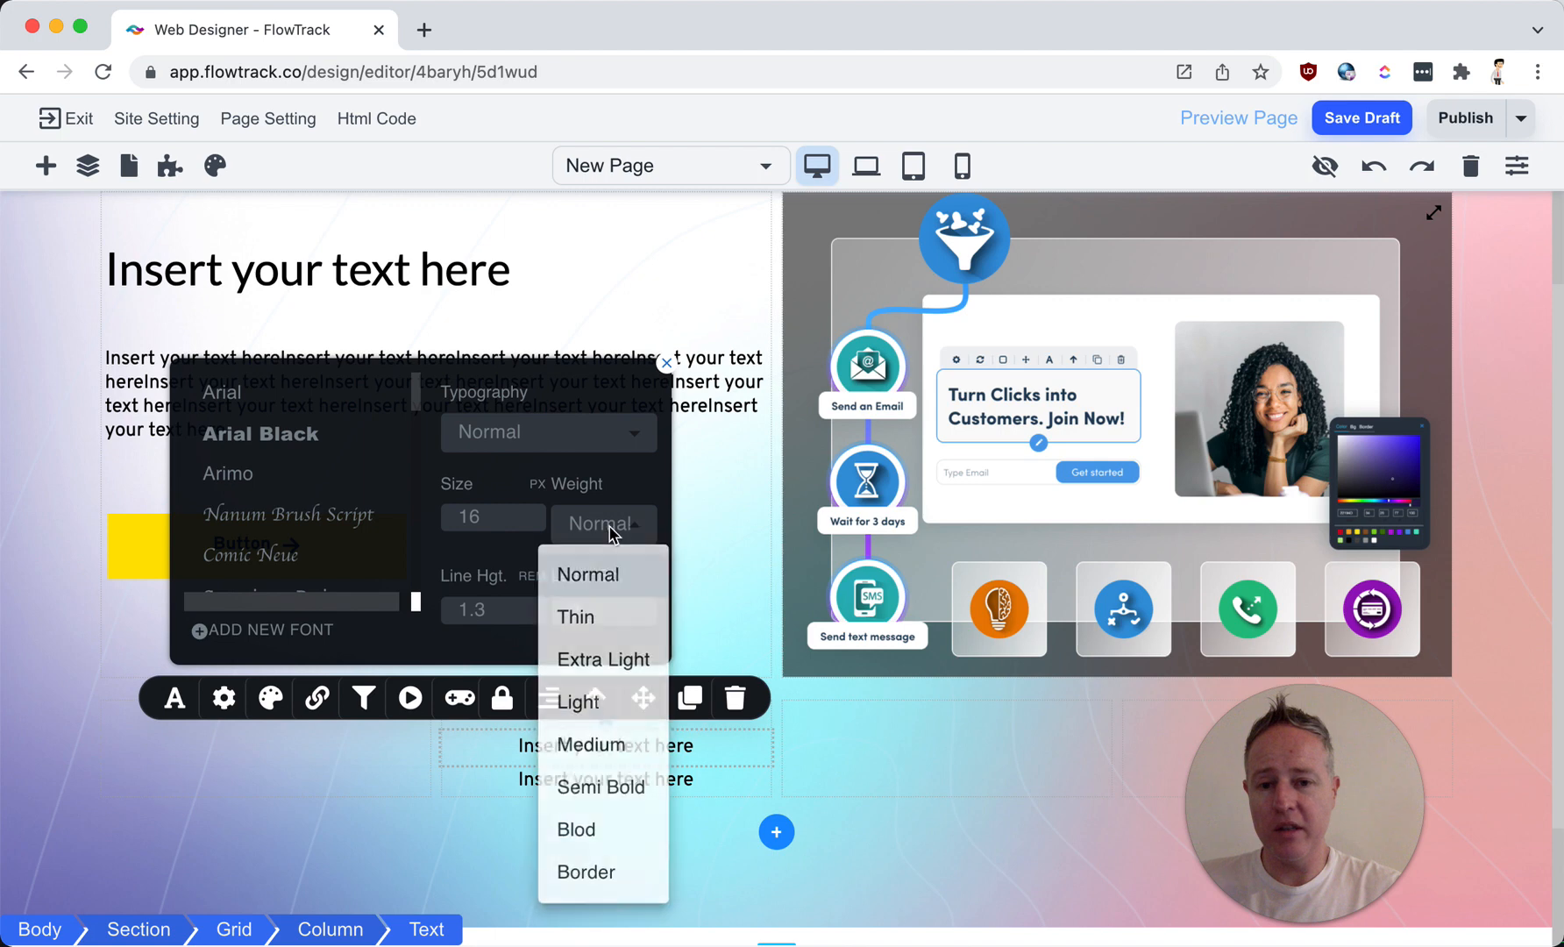
left_click(604, 831)
Step: Fill the lower text block in the second column with "Insert your text here" repeated four times
left_click(619, 779)
triple_click(619, 779)
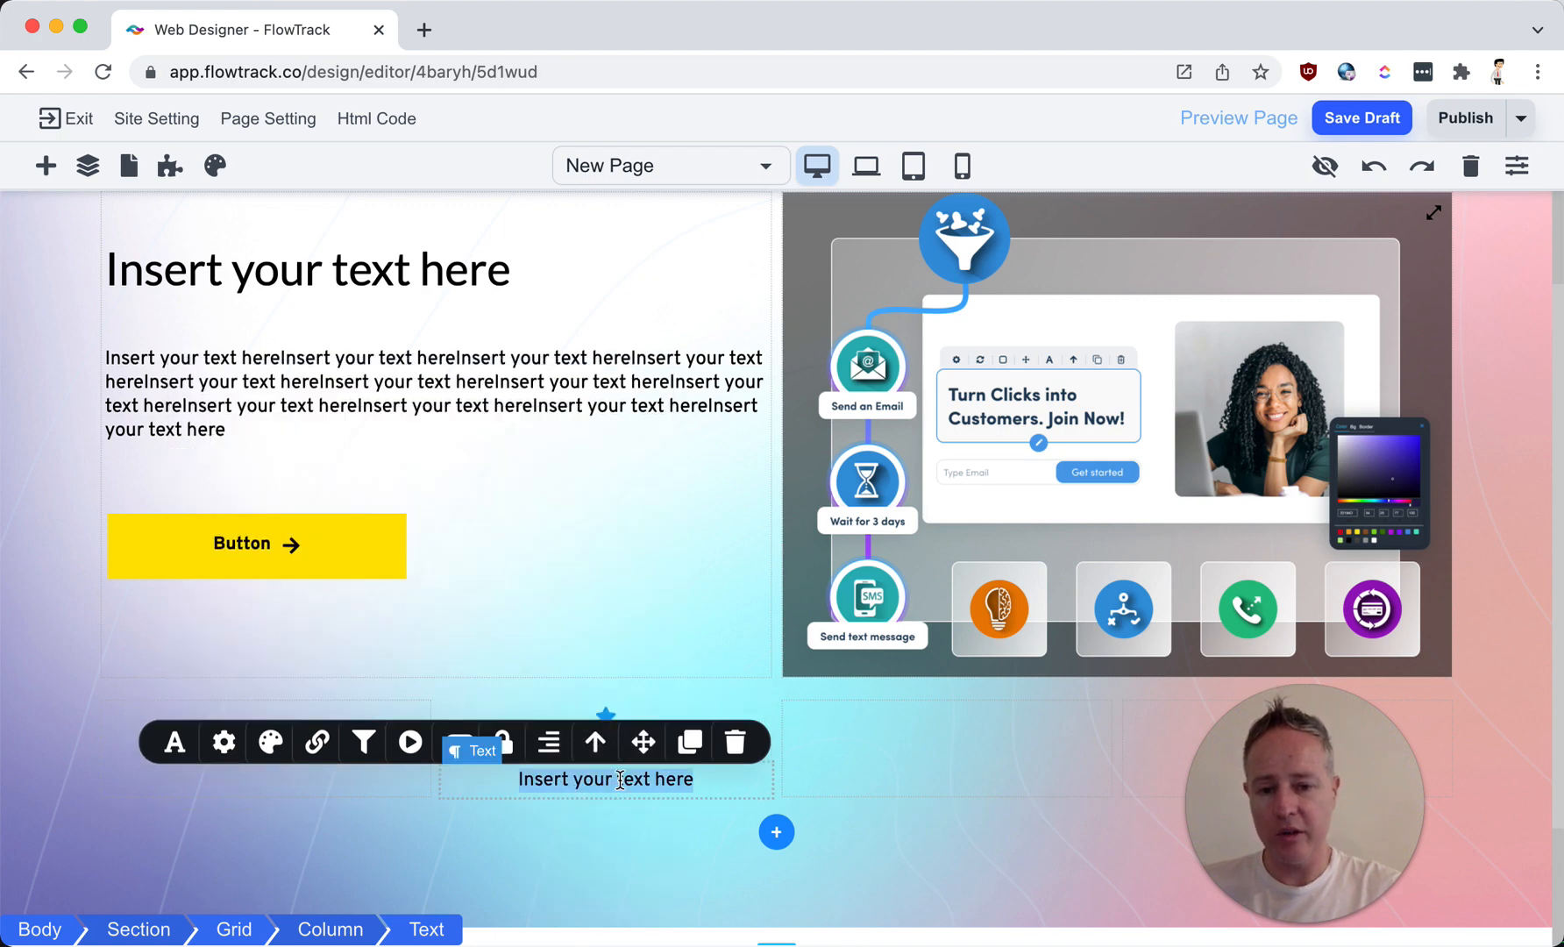
key("ctrl+v")
key("ctrl+v")
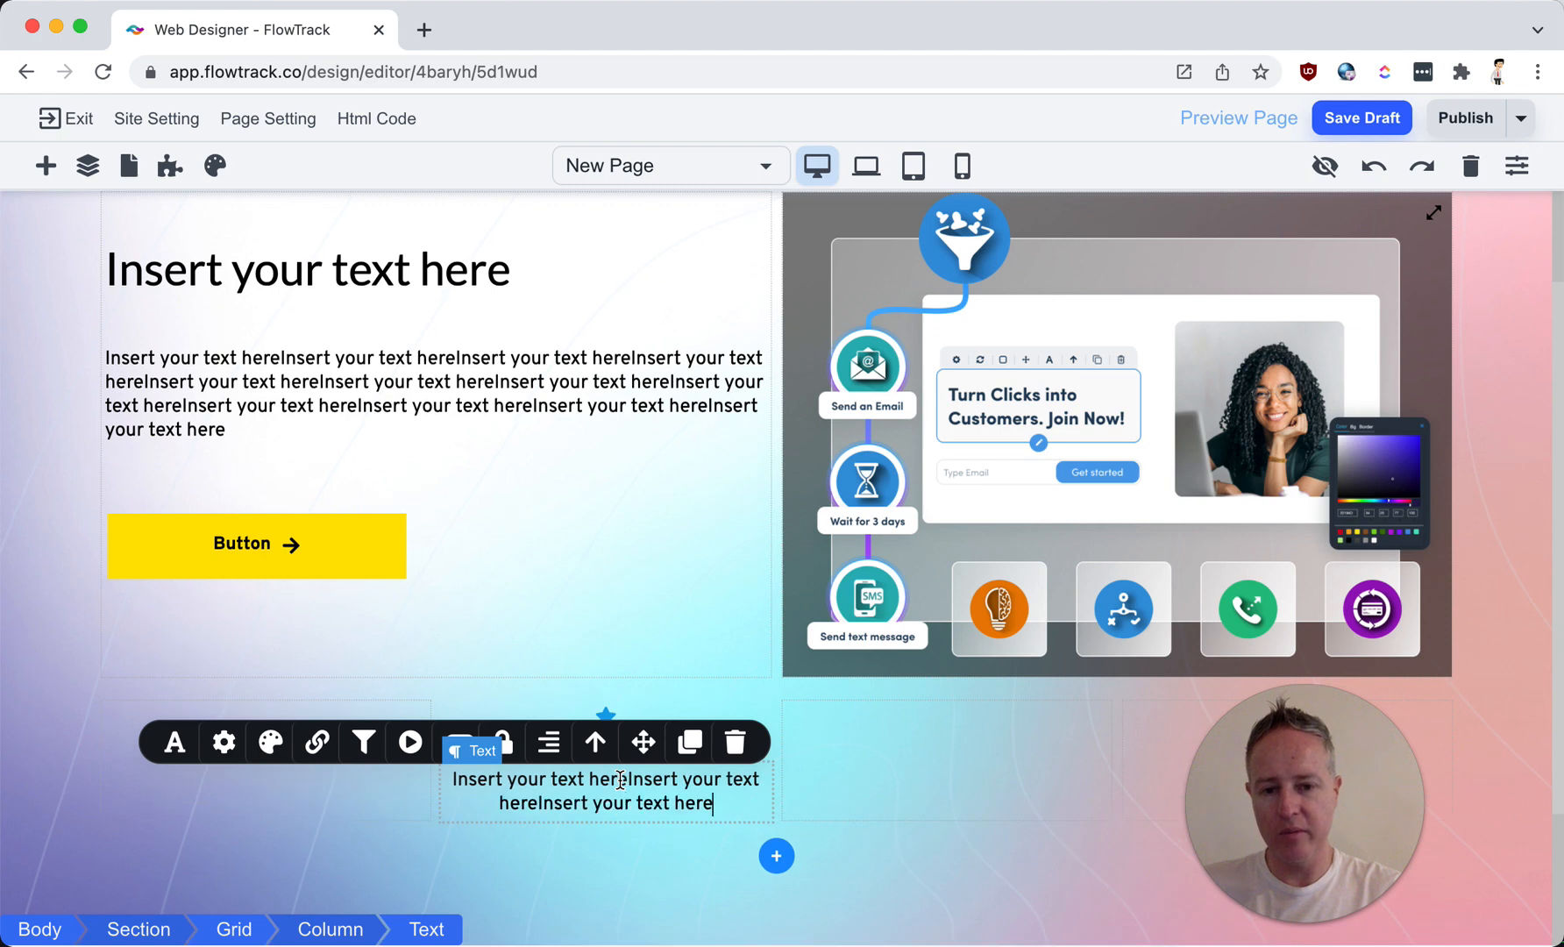
type("Insert your text here")
left_click(632, 625)
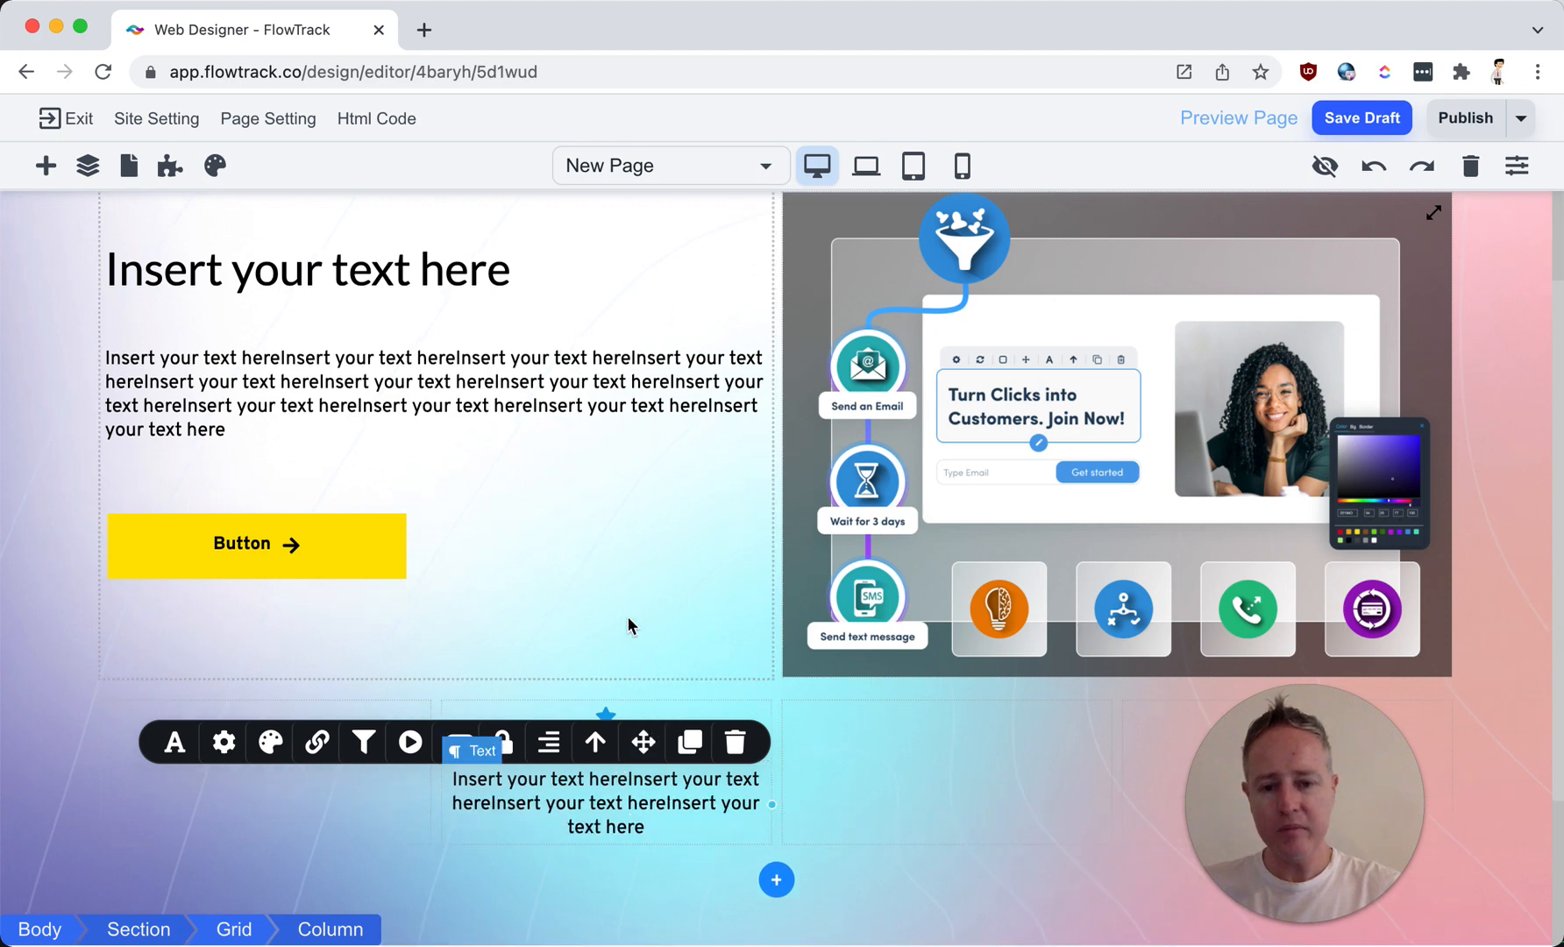
Step: Set the star icon's size to 32 and replace it with the circled up-arrow icon
left_click(815, 735)
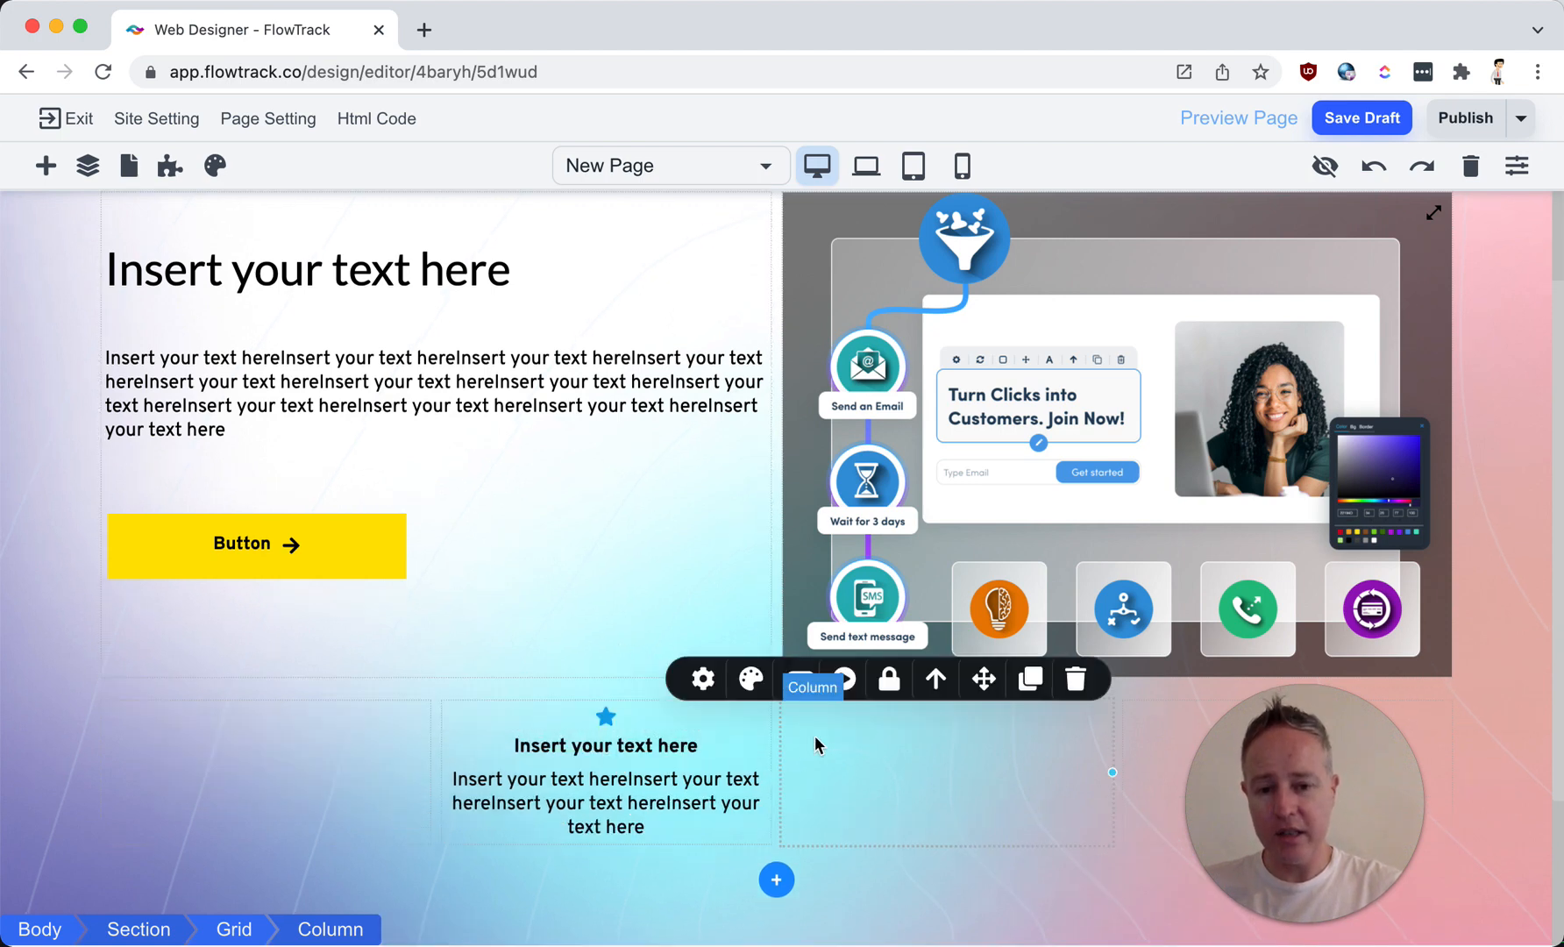
left_click(609, 715)
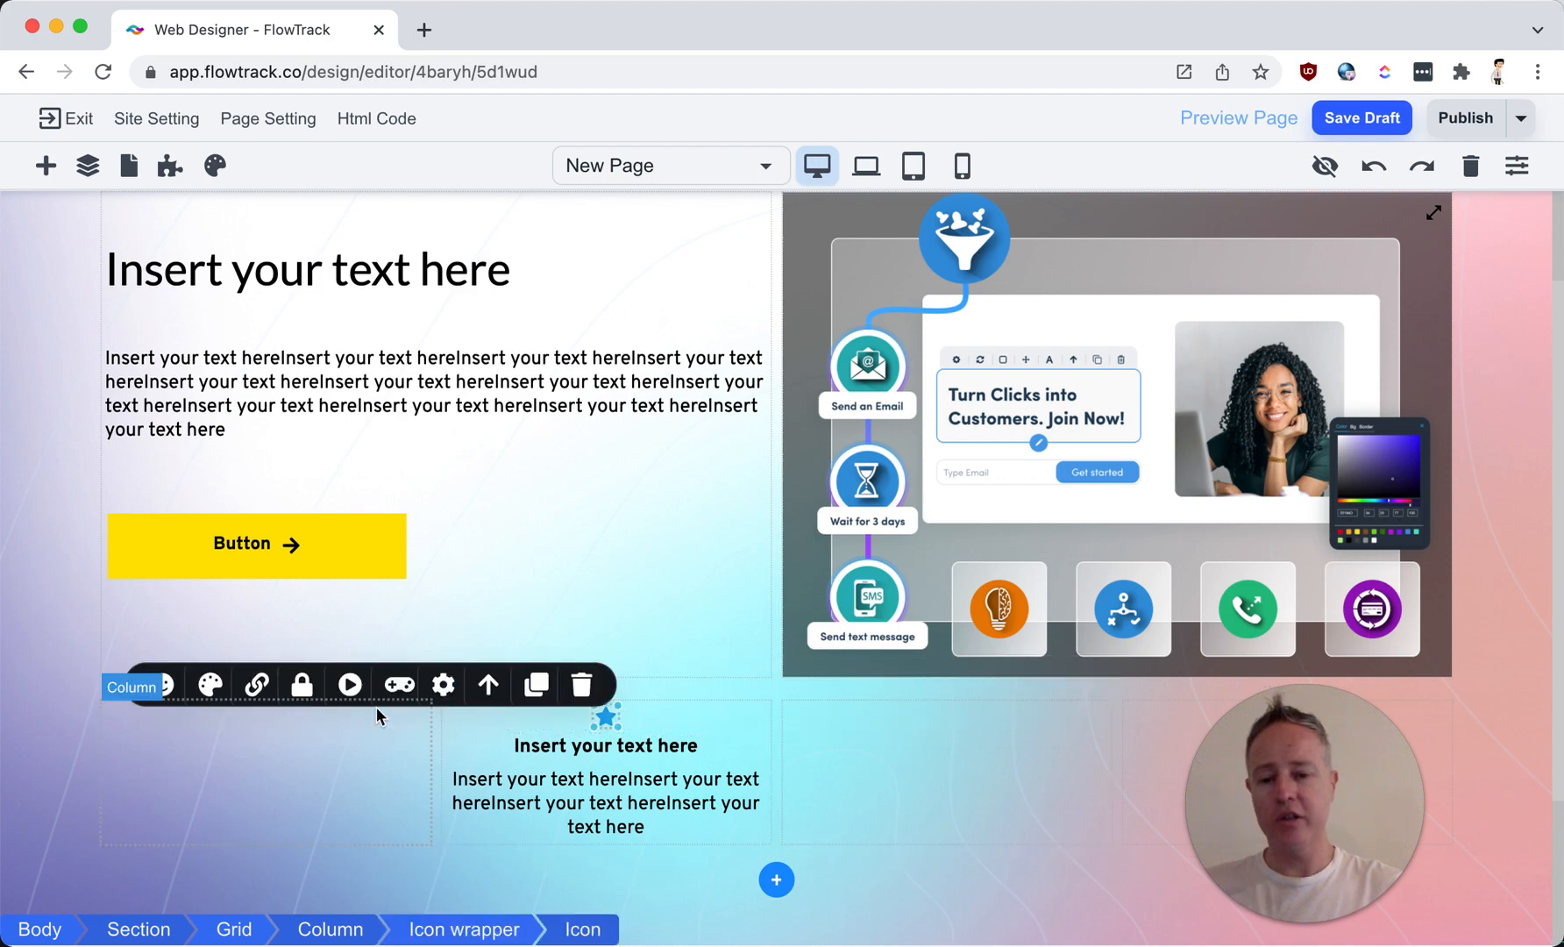
left_click(163, 675)
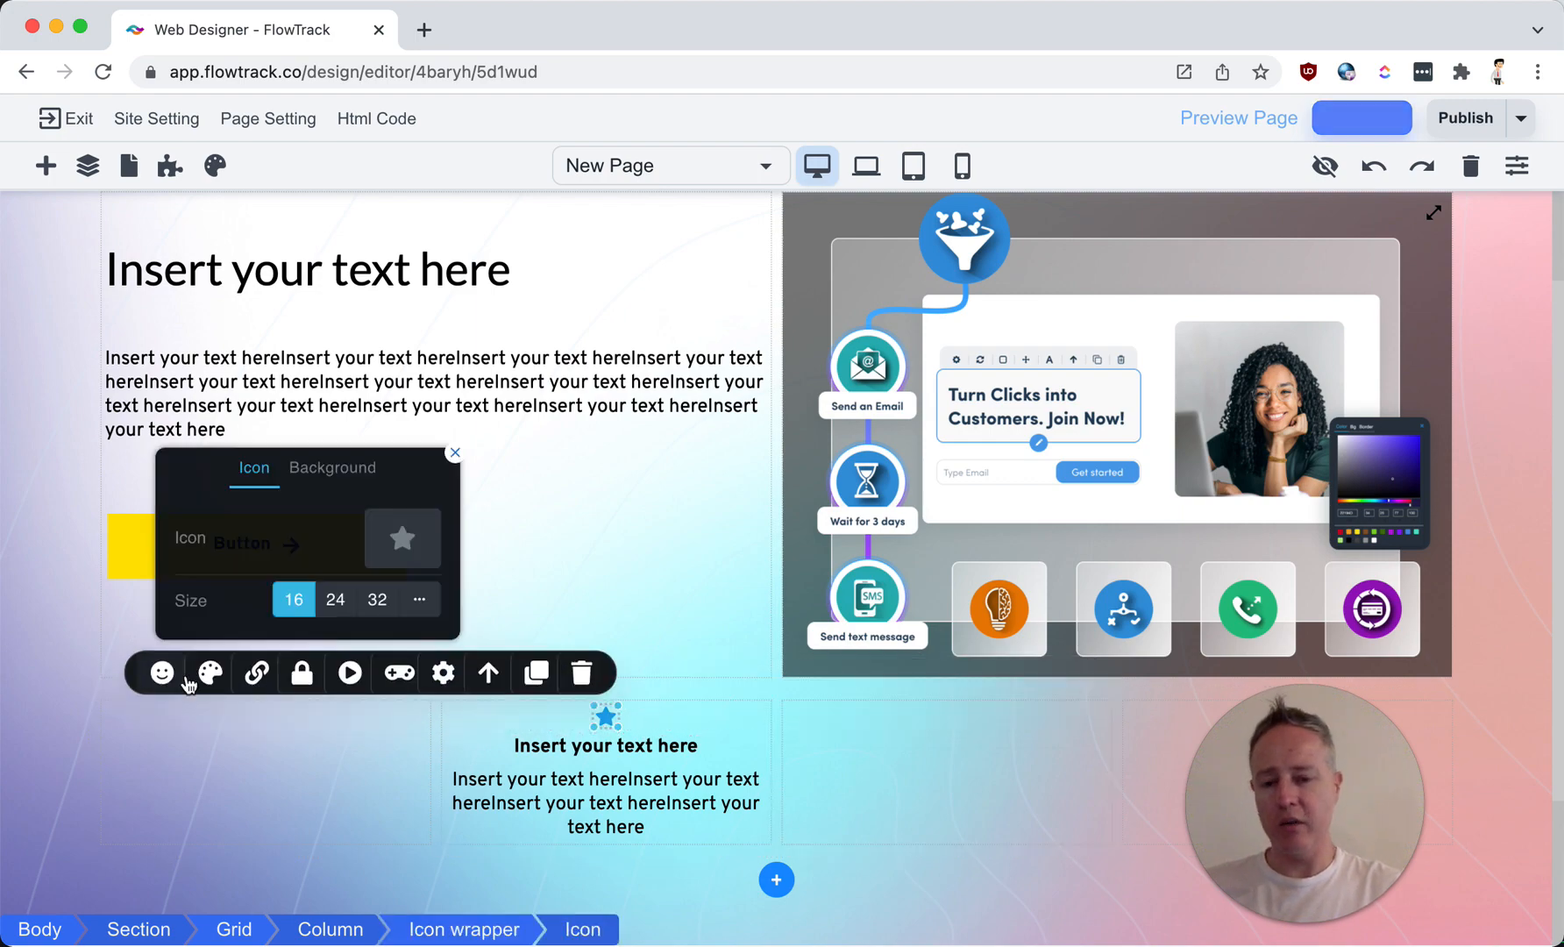
left_click(376, 599)
left_click(408, 530)
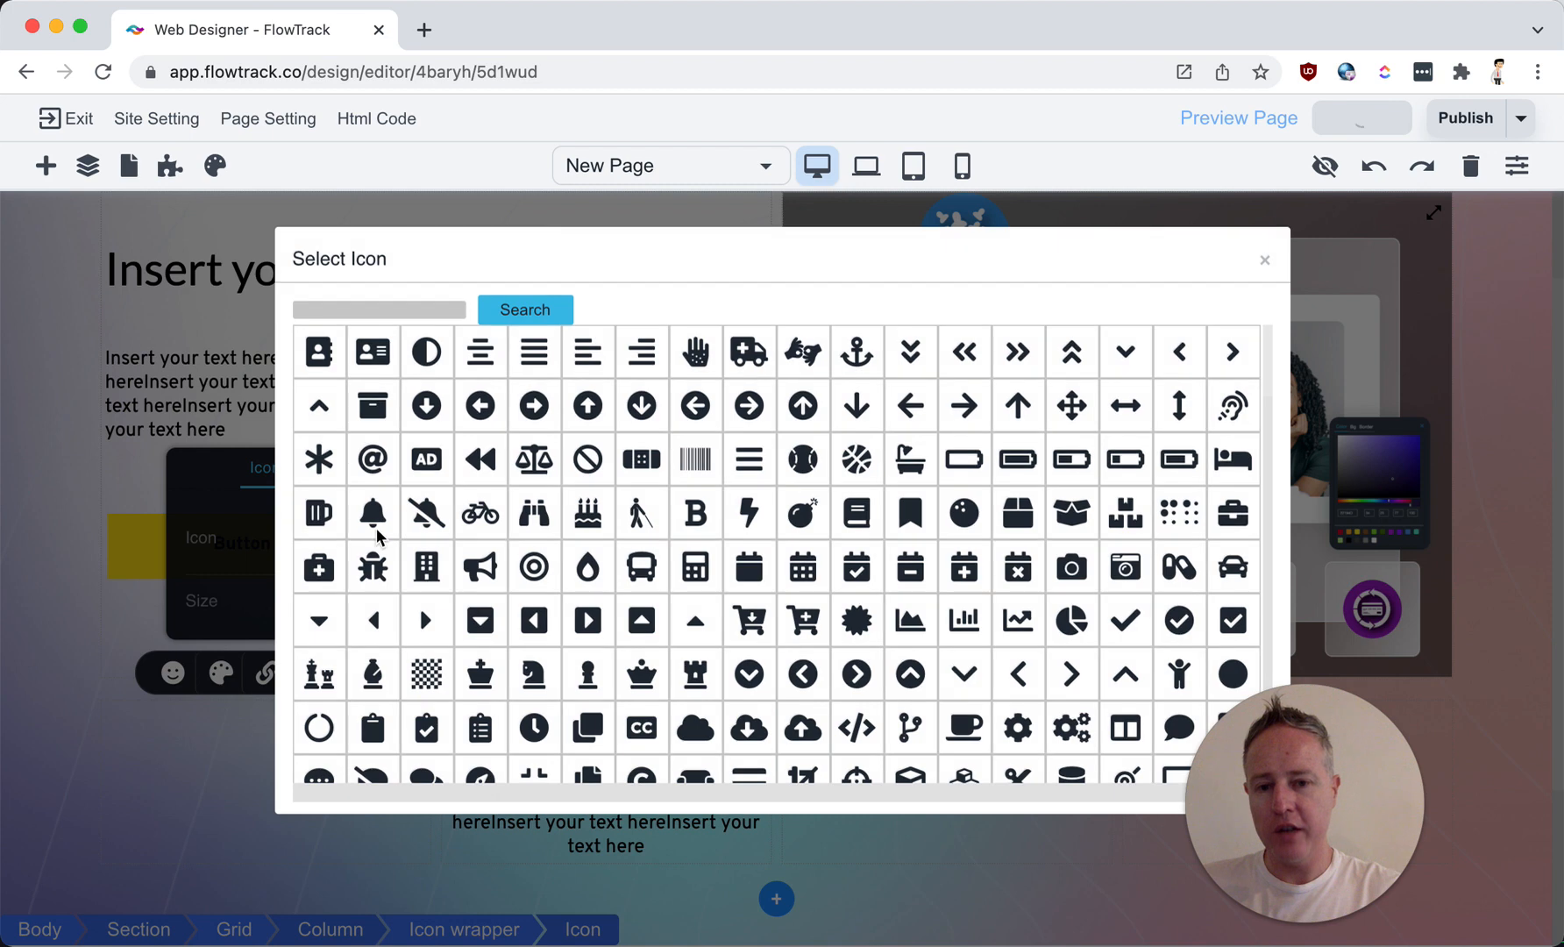
left_click(593, 415)
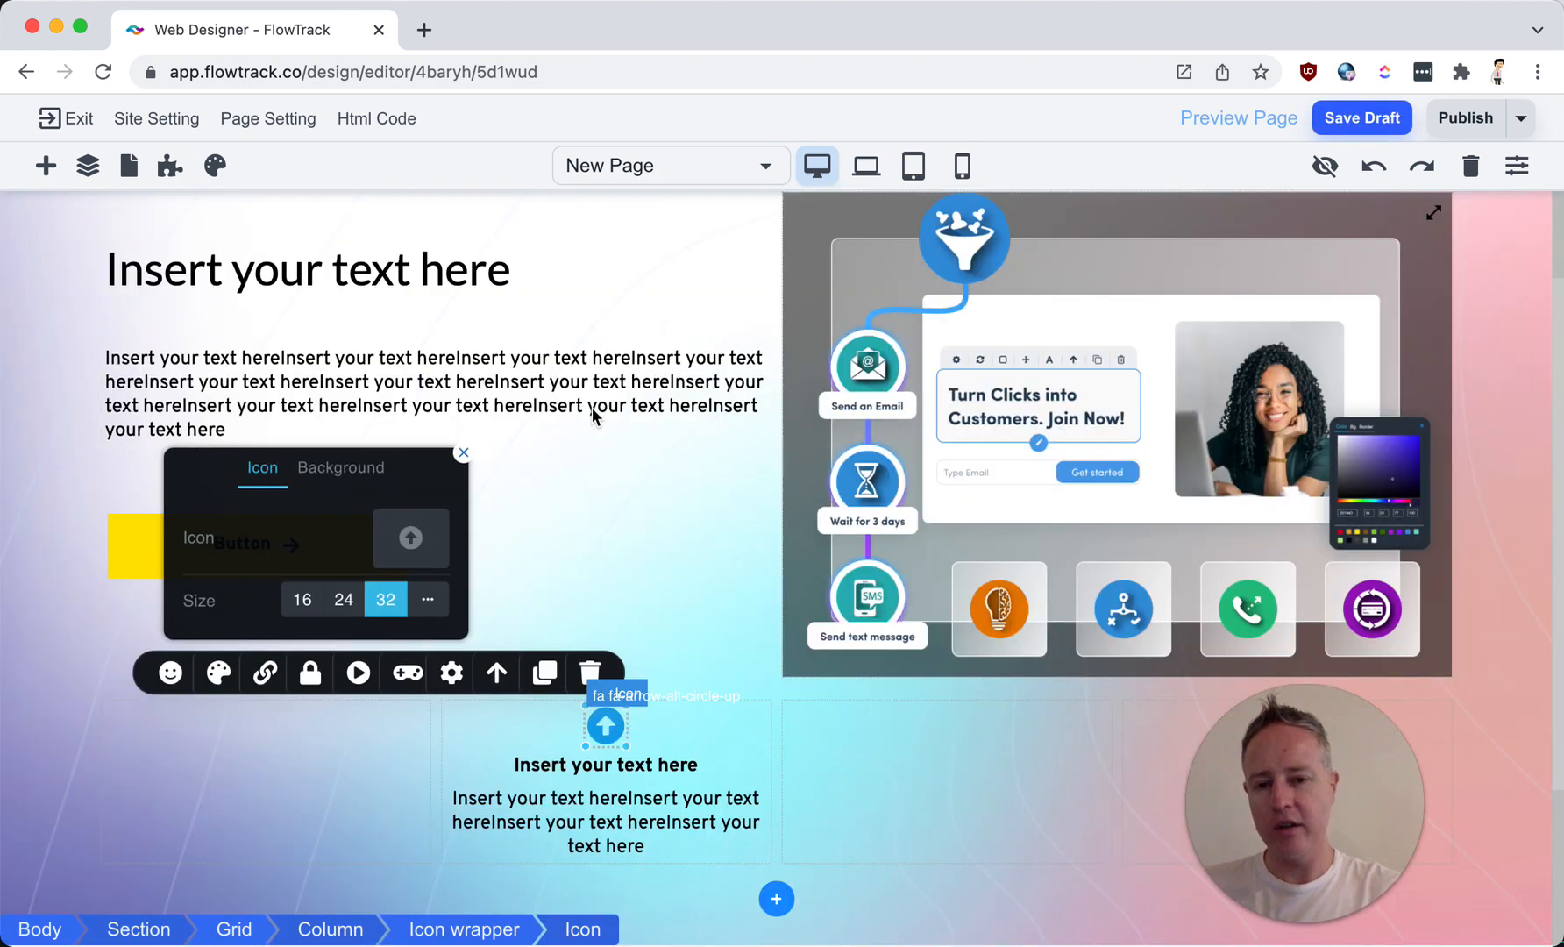
Step: Duplicate the second column's arrow icon, bold heading and paragraph into the third column, in the same order
left_click(733, 743)
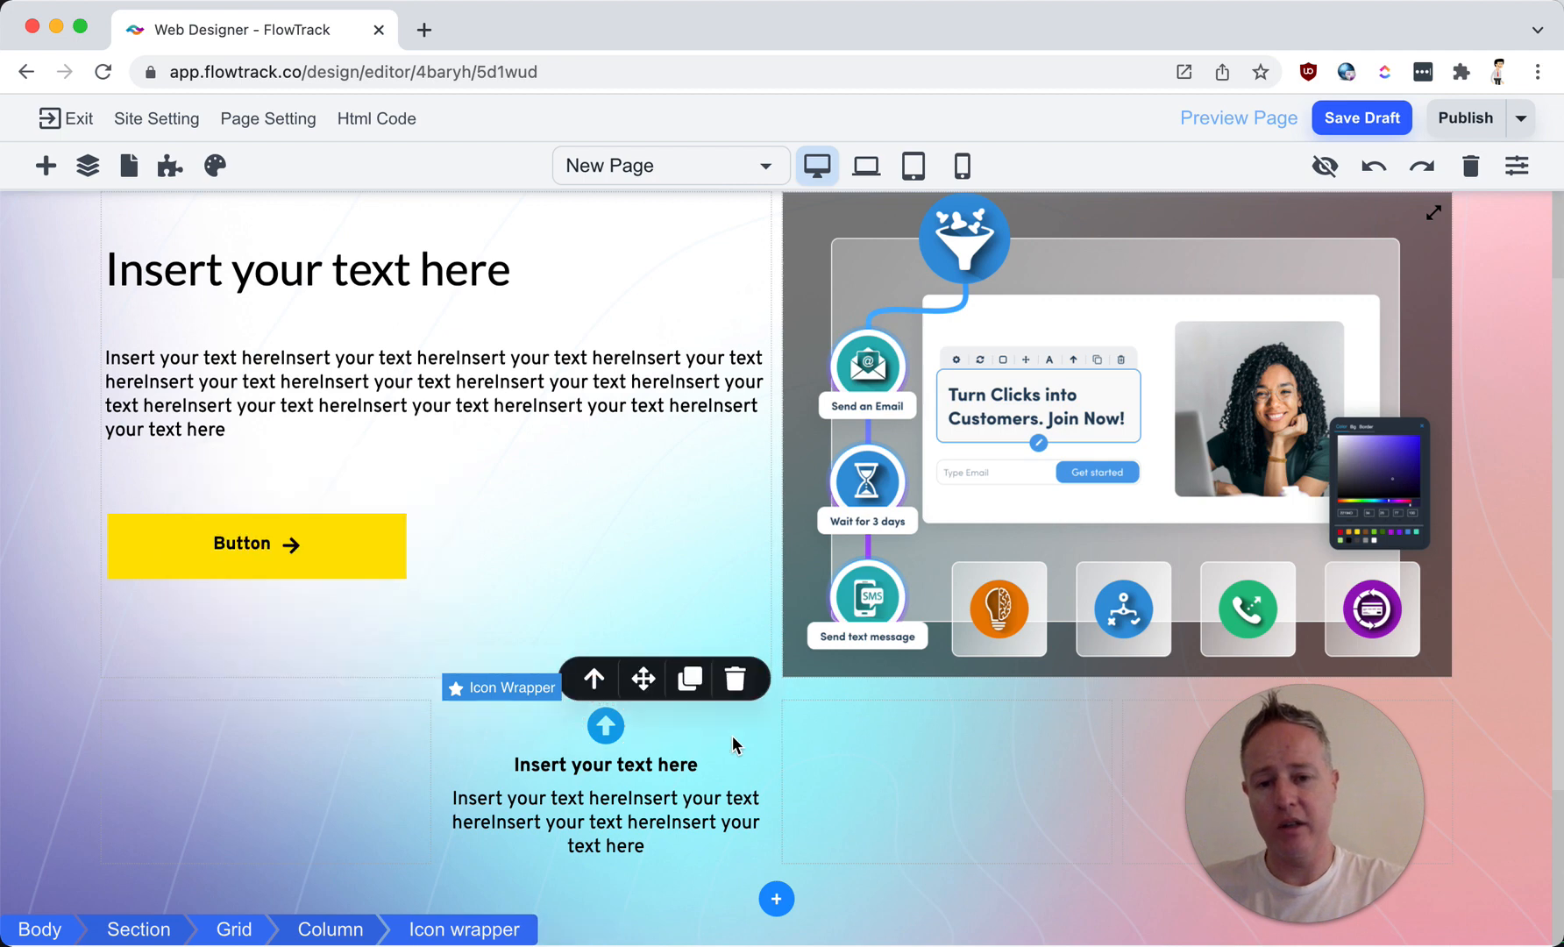
left_click(690, 681)
left_click_drag(690, 743, 903, 732)
left_click(682, 764)
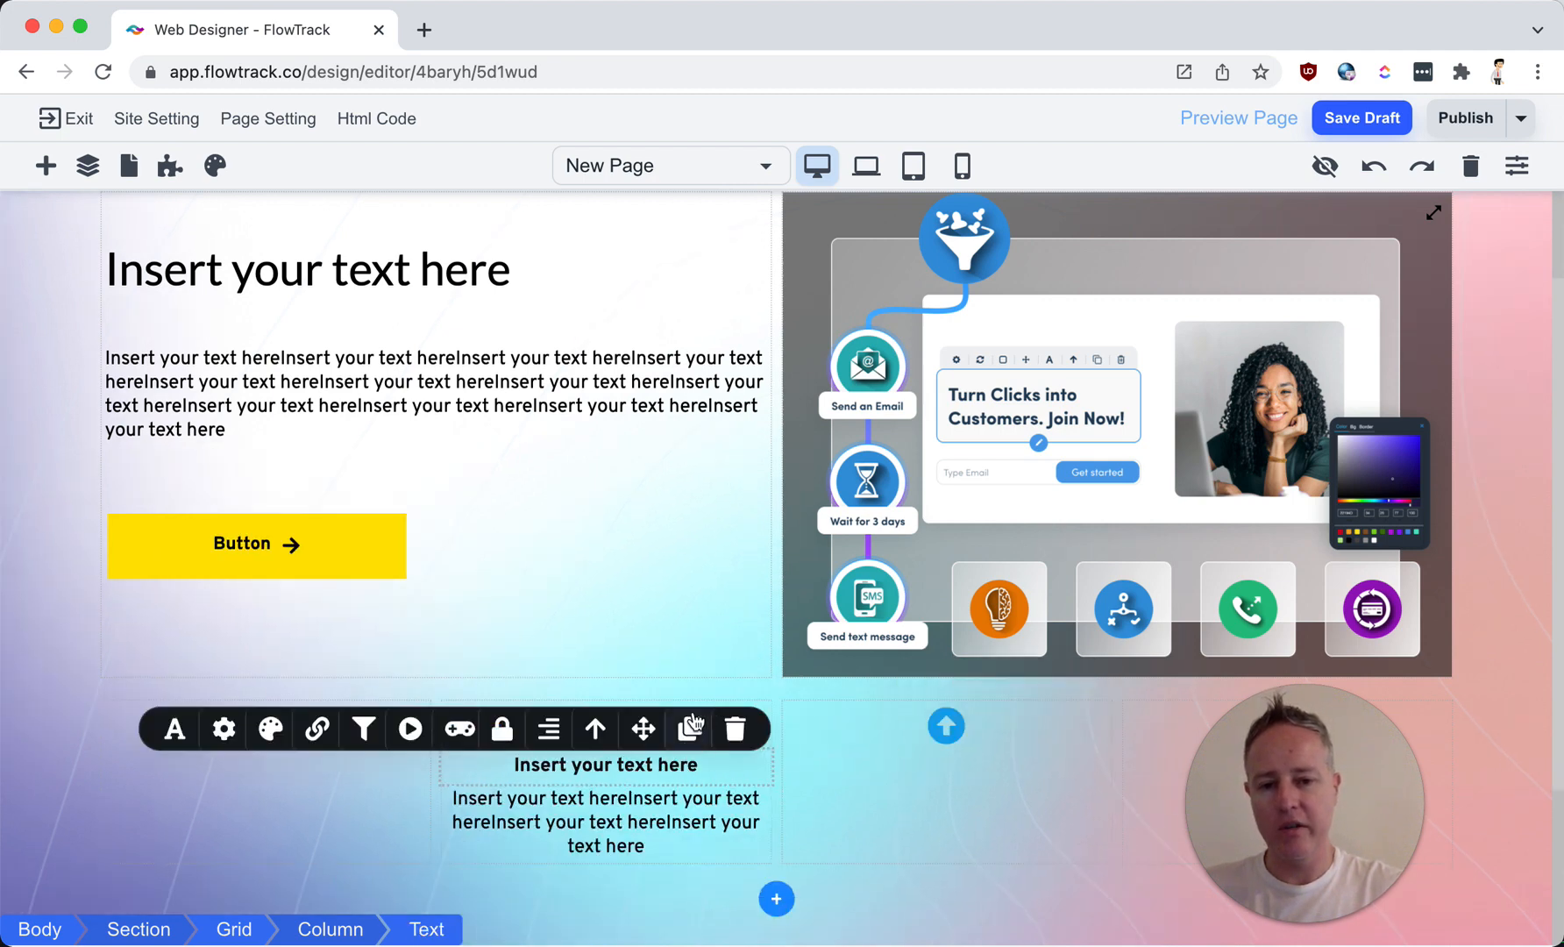
left_click(690, 728)
left_click_drag(671, 777, 920, 769)
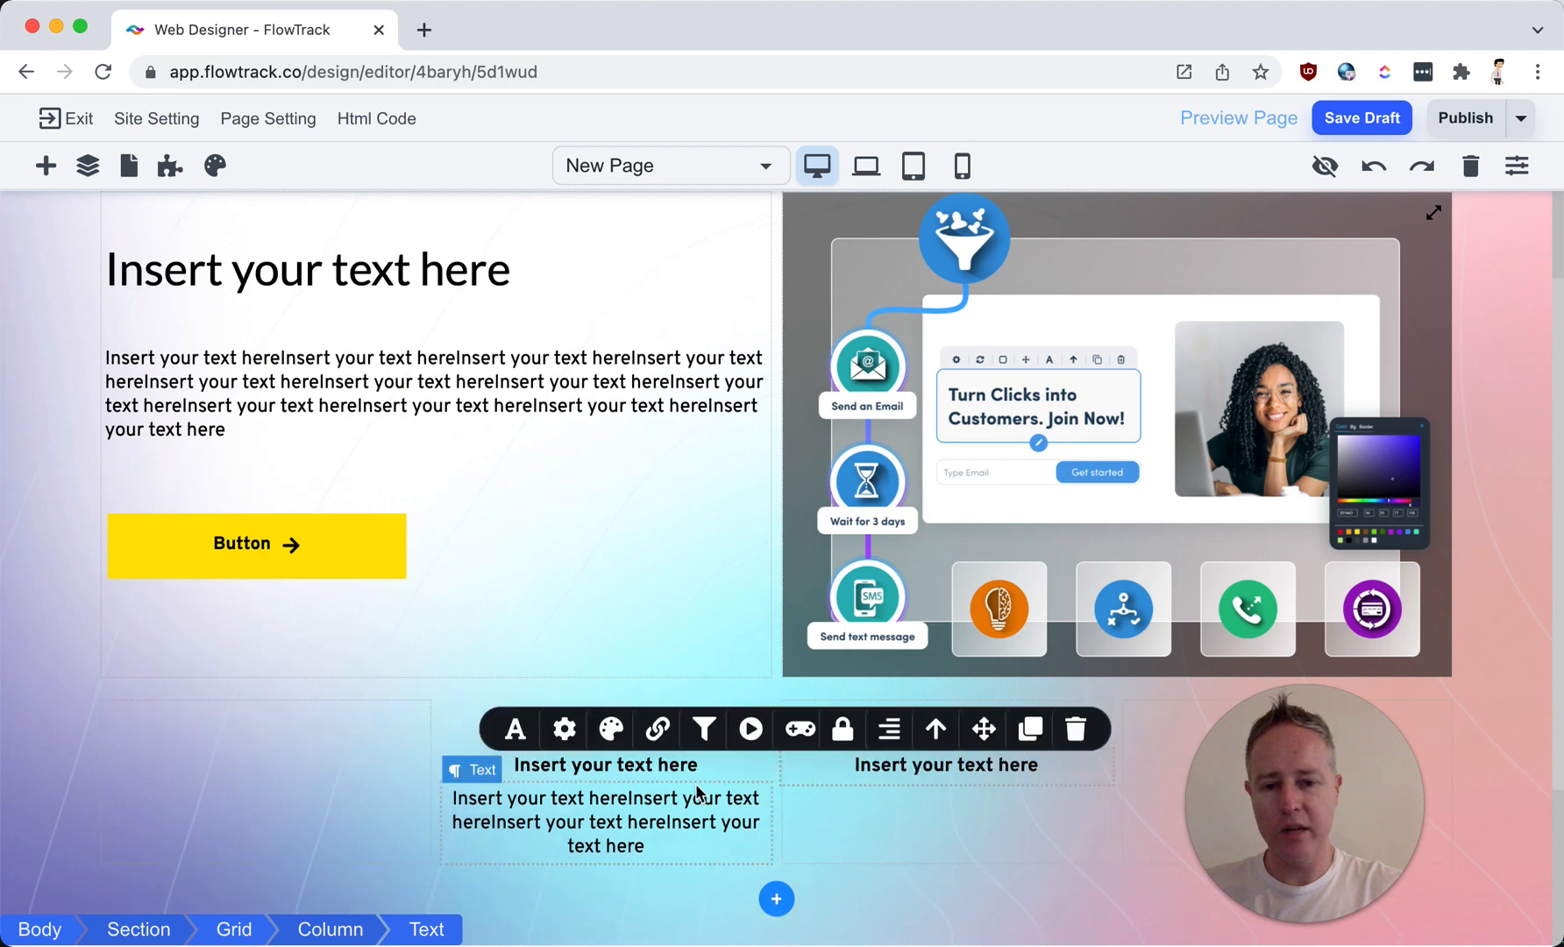
left_click(671, 819)
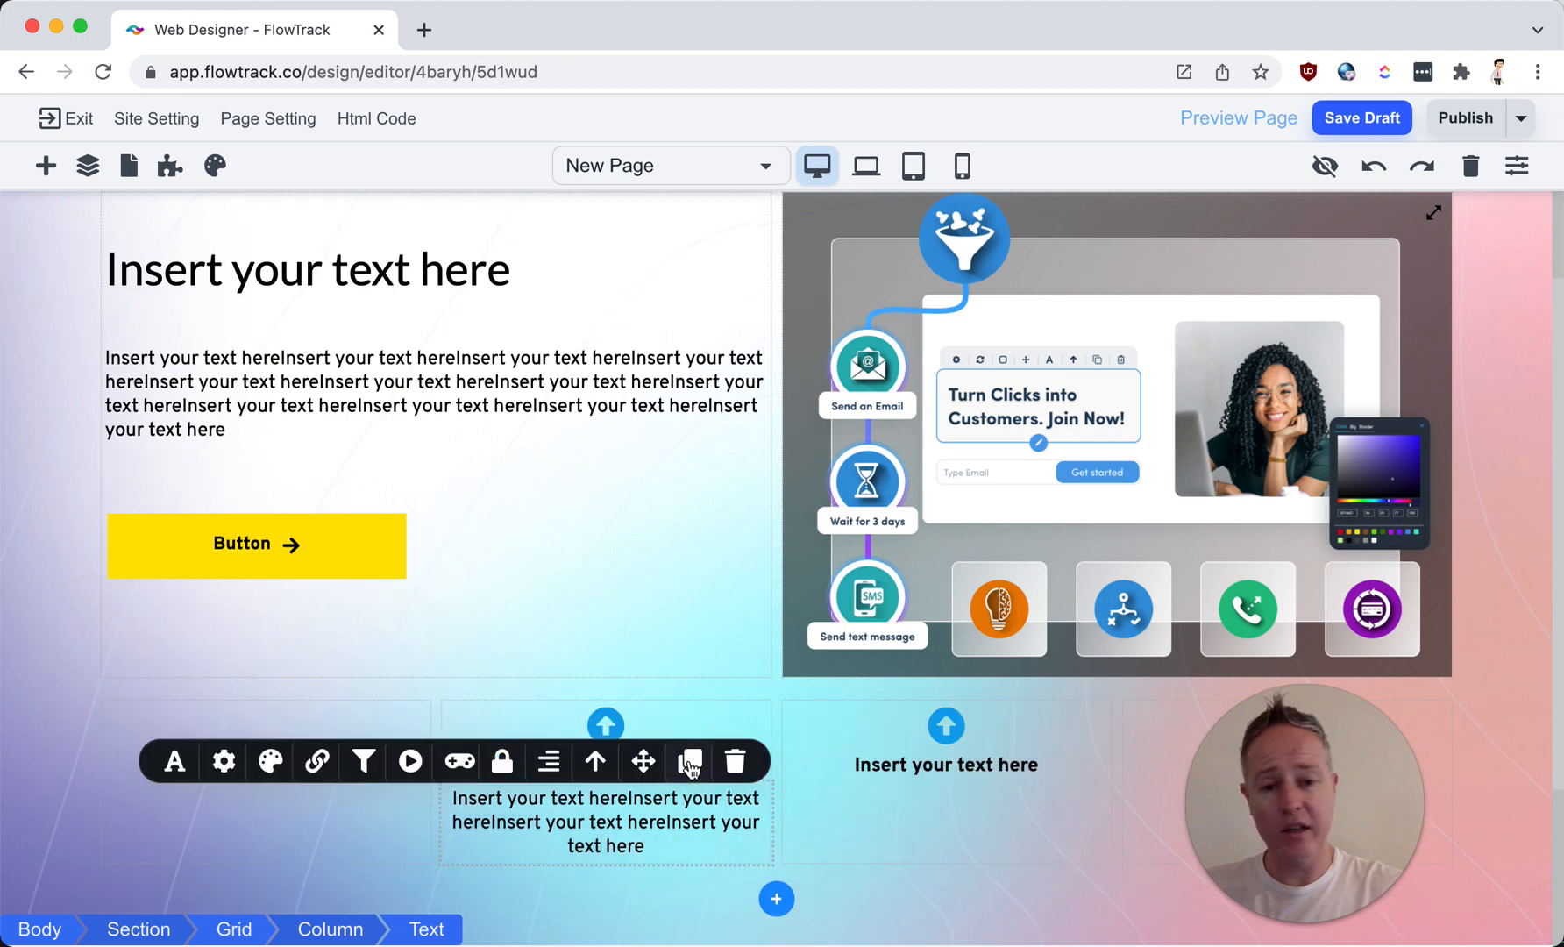
left_click(690, 763)
left_click_drag(716, 811, 948, 811)
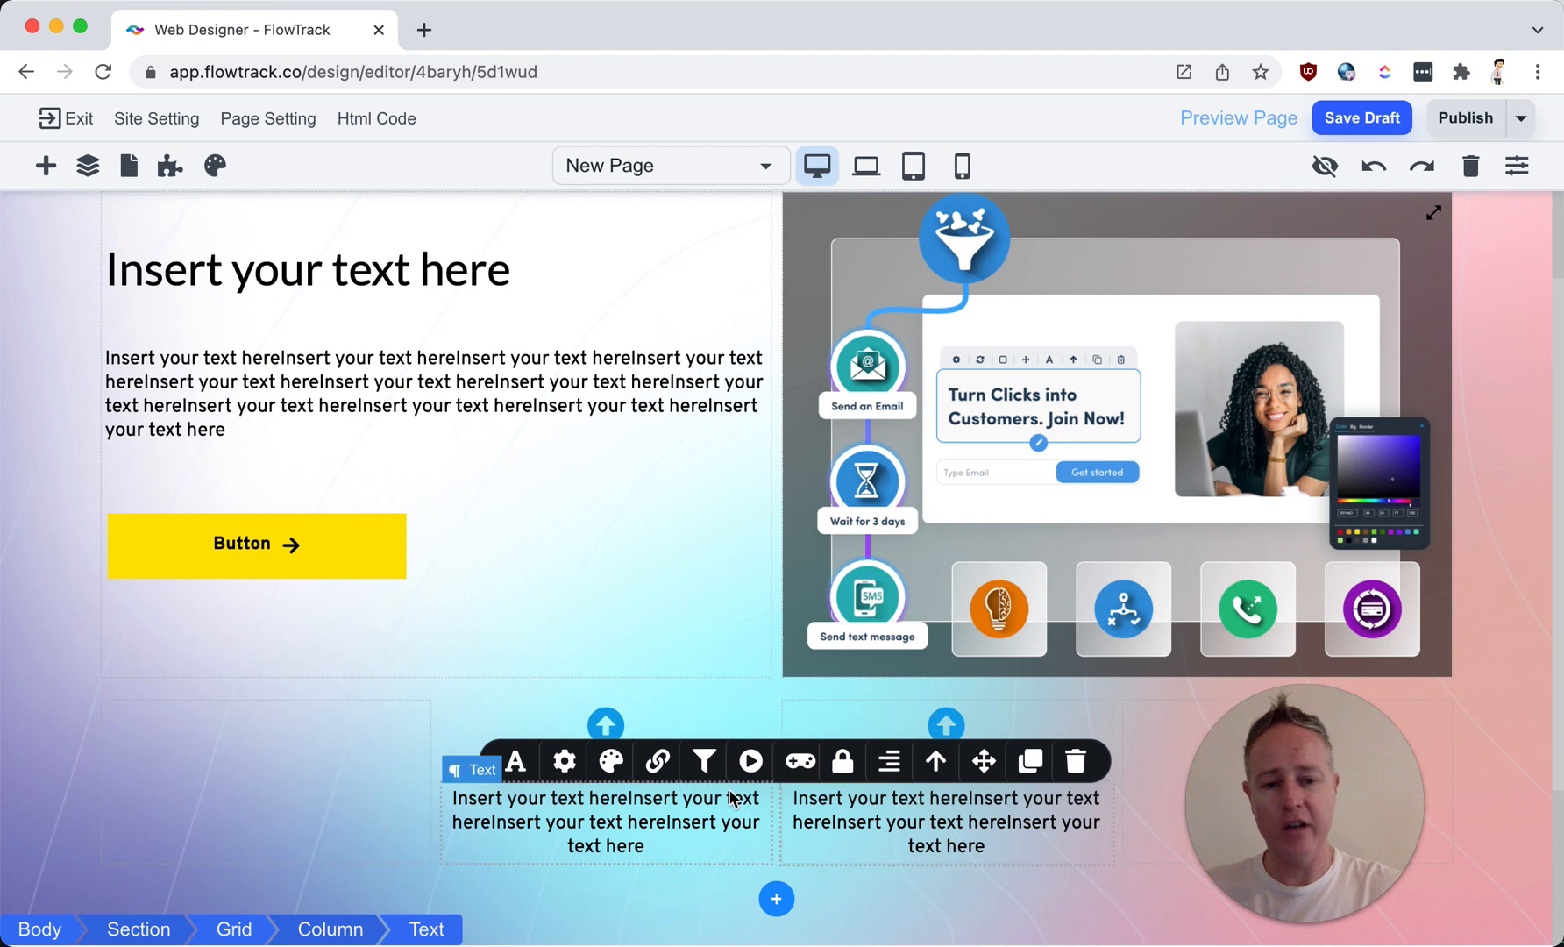
Step: Place copies of the paragraph, bold heading and arrow icon in the first column, stacked like the second column
left_click_drag(993, 817, 420, 815)
left_click(548, 776)
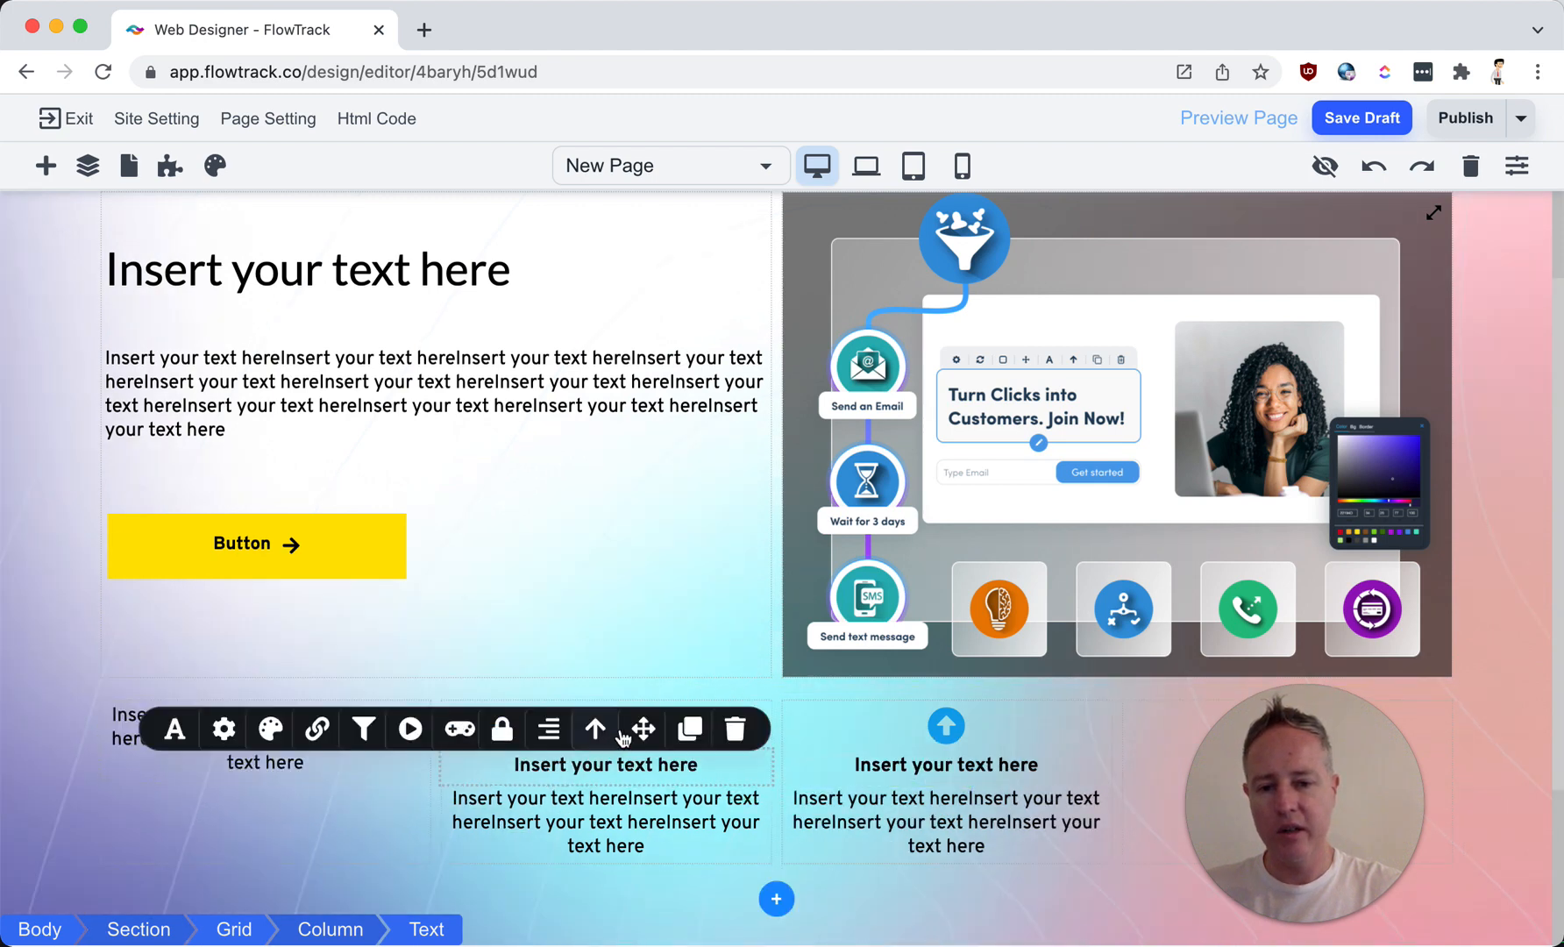
left_click(696, 729)
left_click_drag(604, 769, 211, 735)
left_click(605, 725)
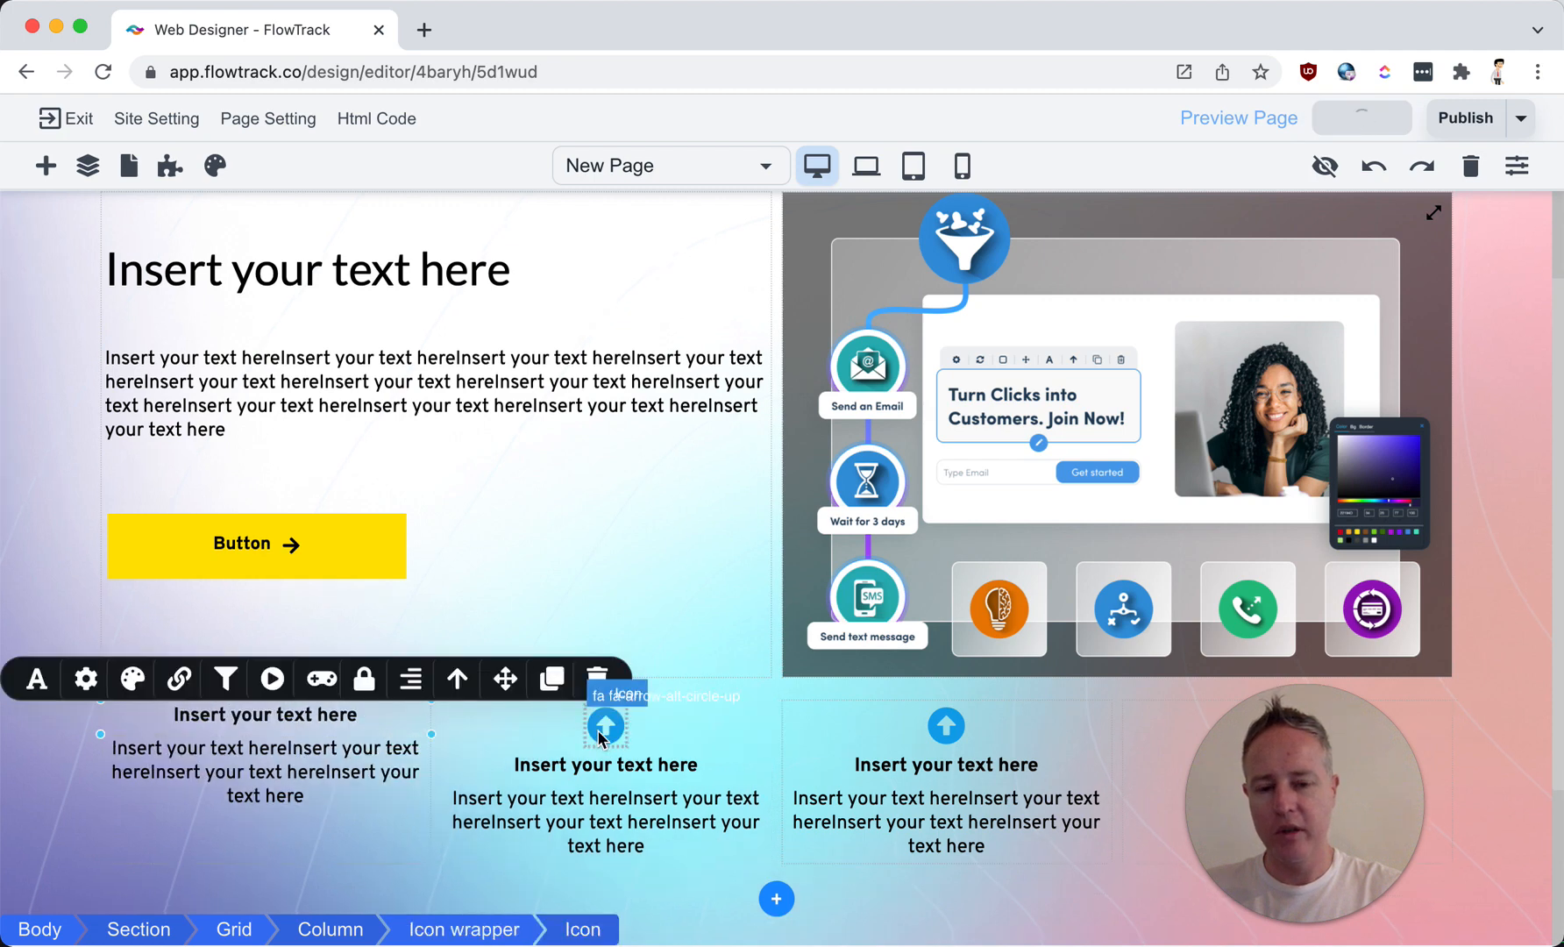
left_click(542, 684)
left_click_drag(605, 726, 291, 724)
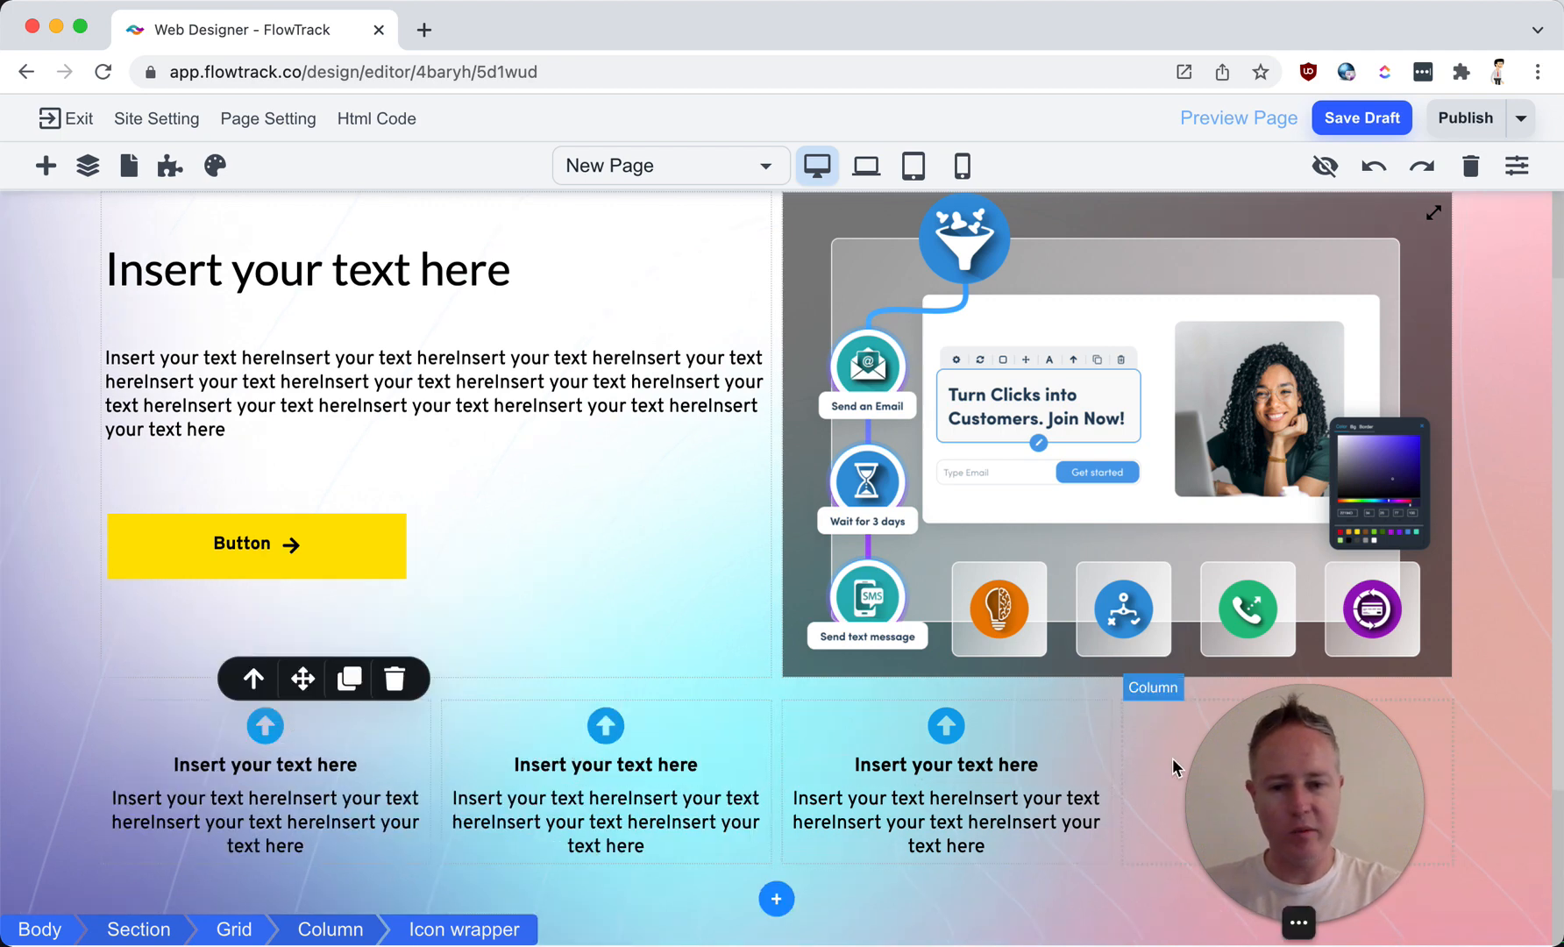
Step: Add a new section with the Blank layout below the gradient hero section
scroll(1113, 758, "down", 2)
scroll(1113, 757, "down", 3)
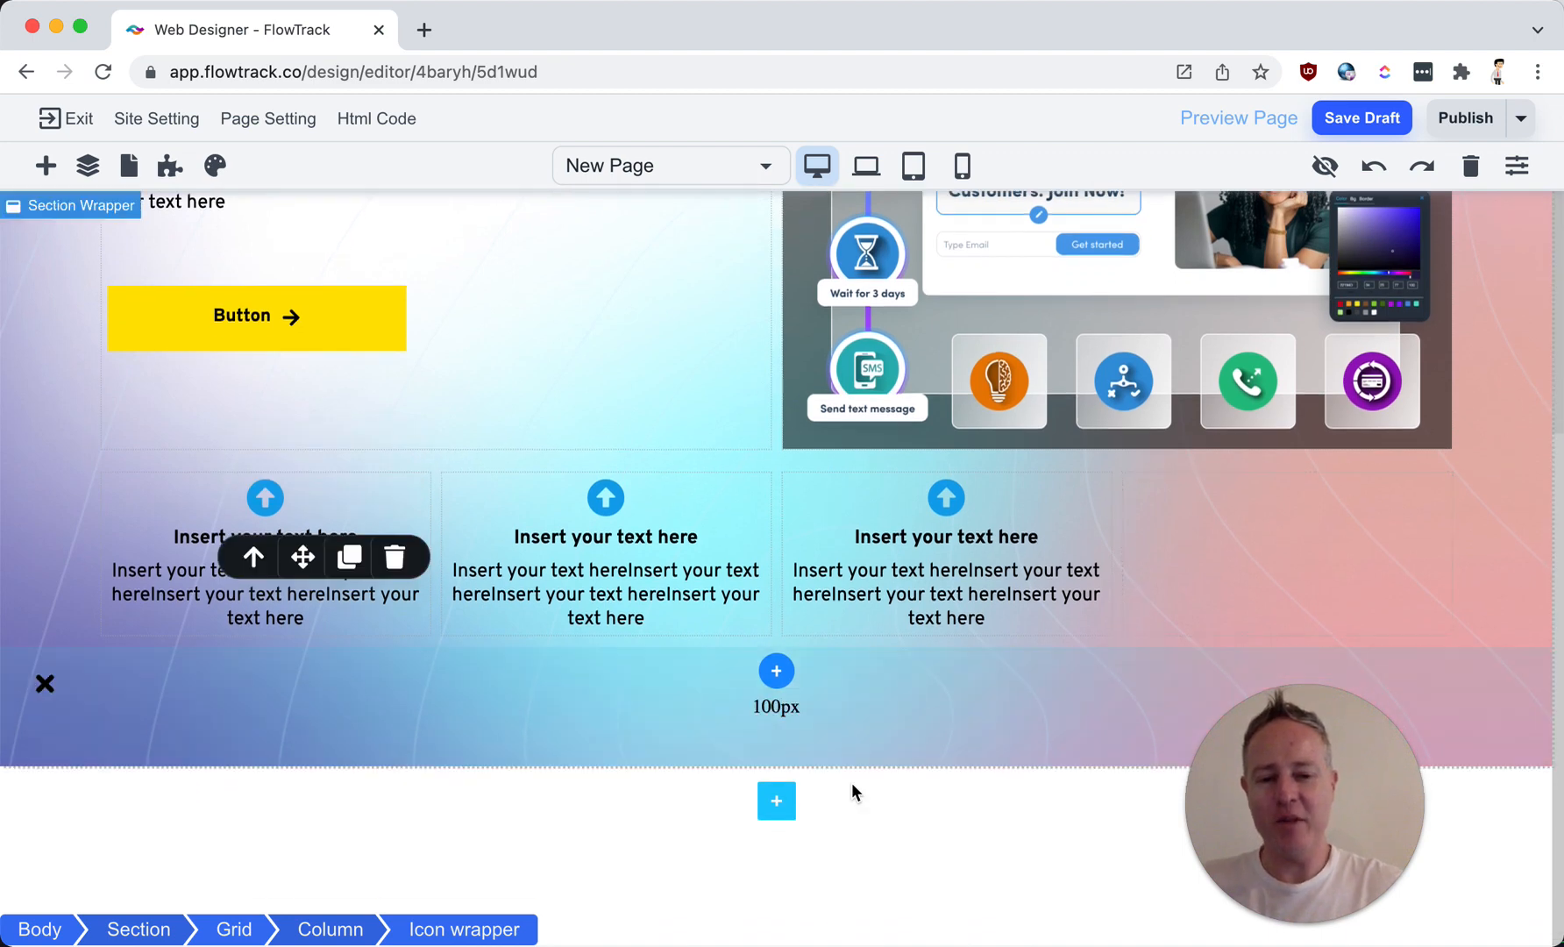
left_click(783, 809)
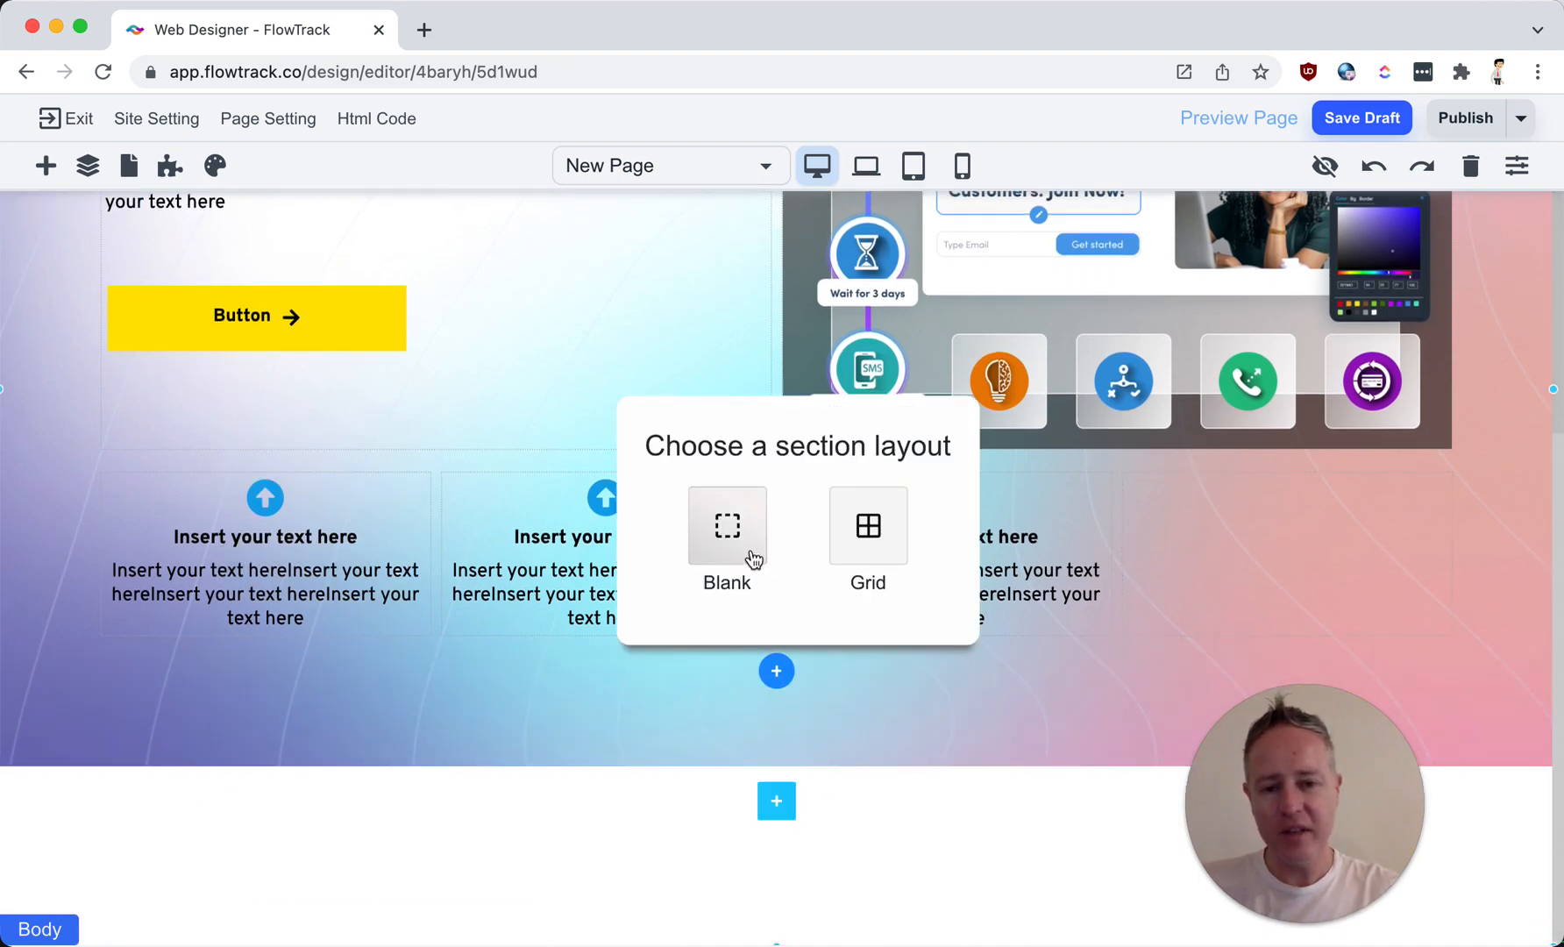
left_click(750, 550)
scroll(809, 529, "down", 5)
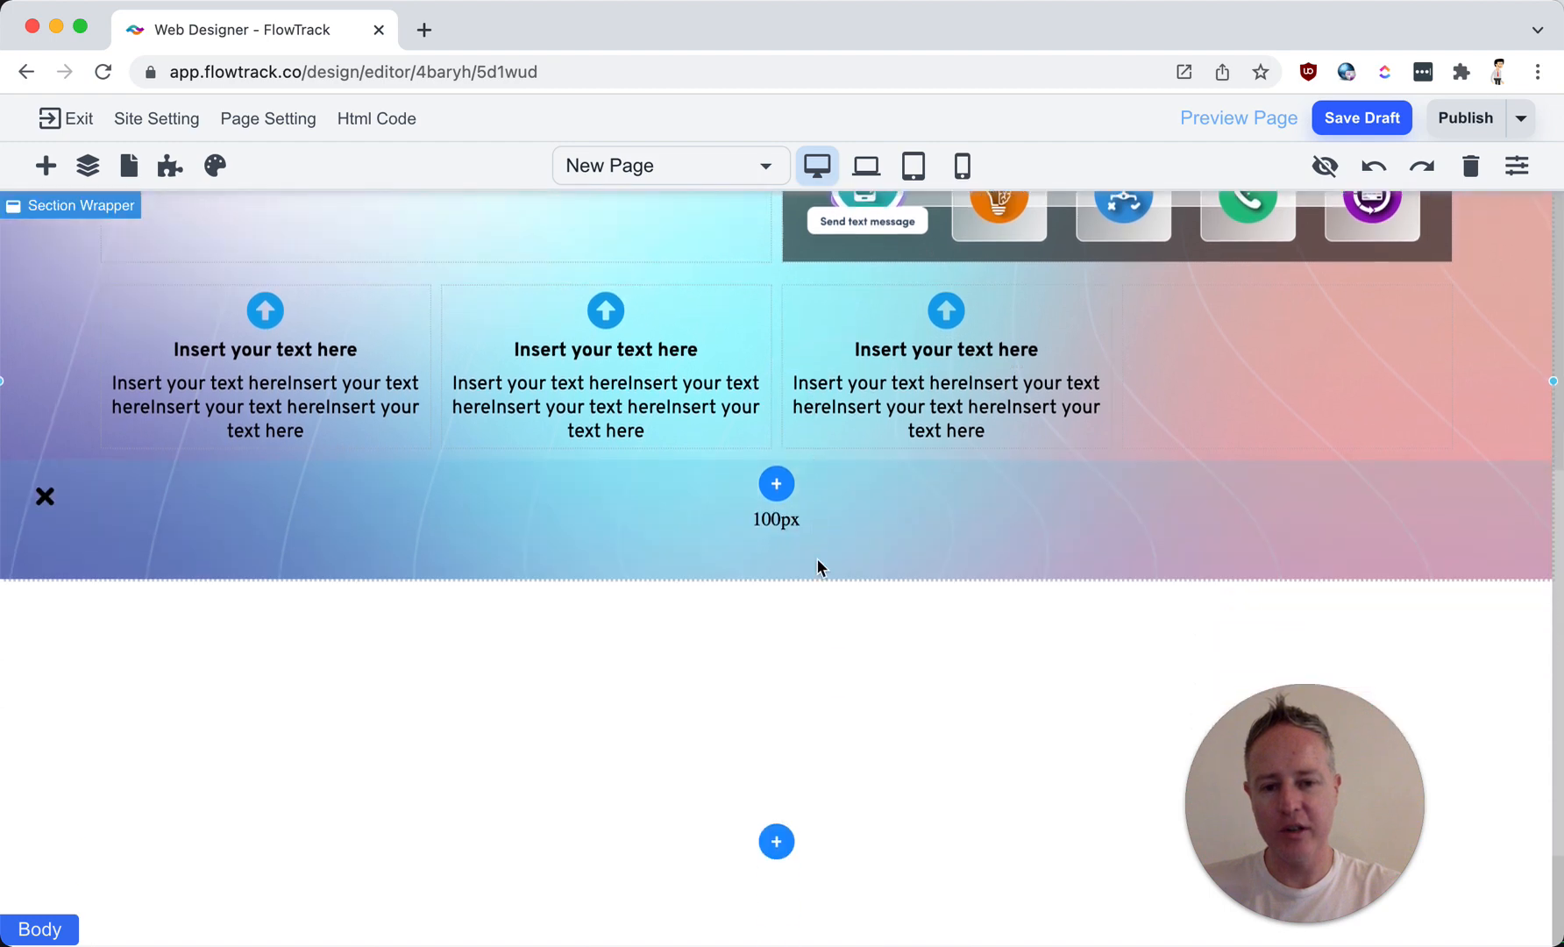
Step: Give the new blank section a solid light cyan CAF4F7 overlay at 53 percent opacity
left_click(927, 569)
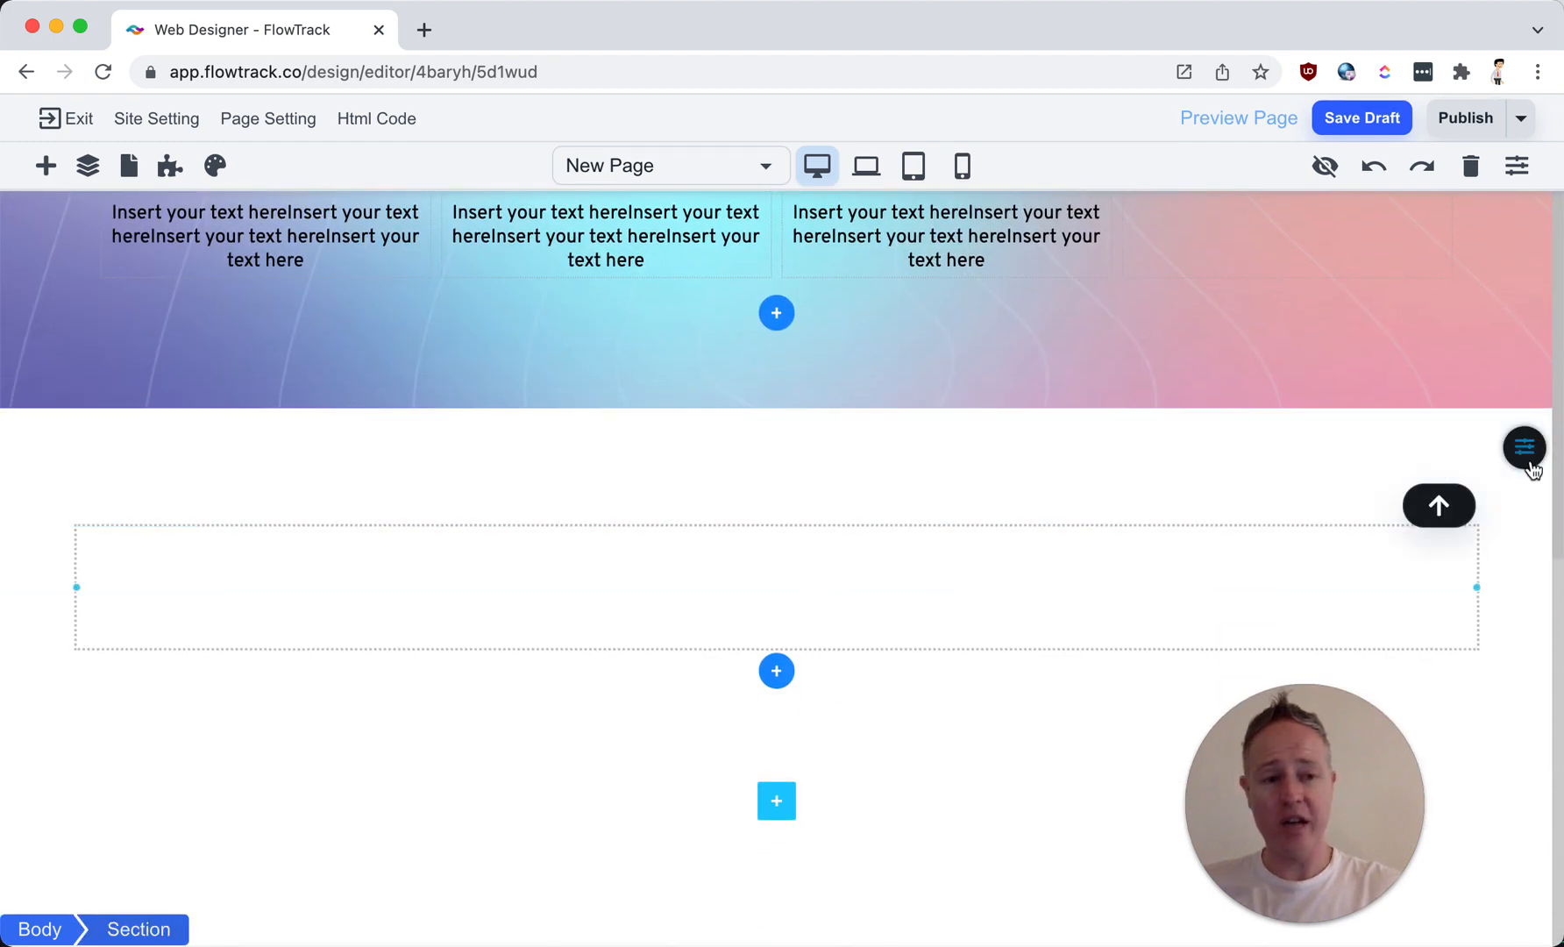
mouse_move(1525, 461)
left_click(1342, 451)
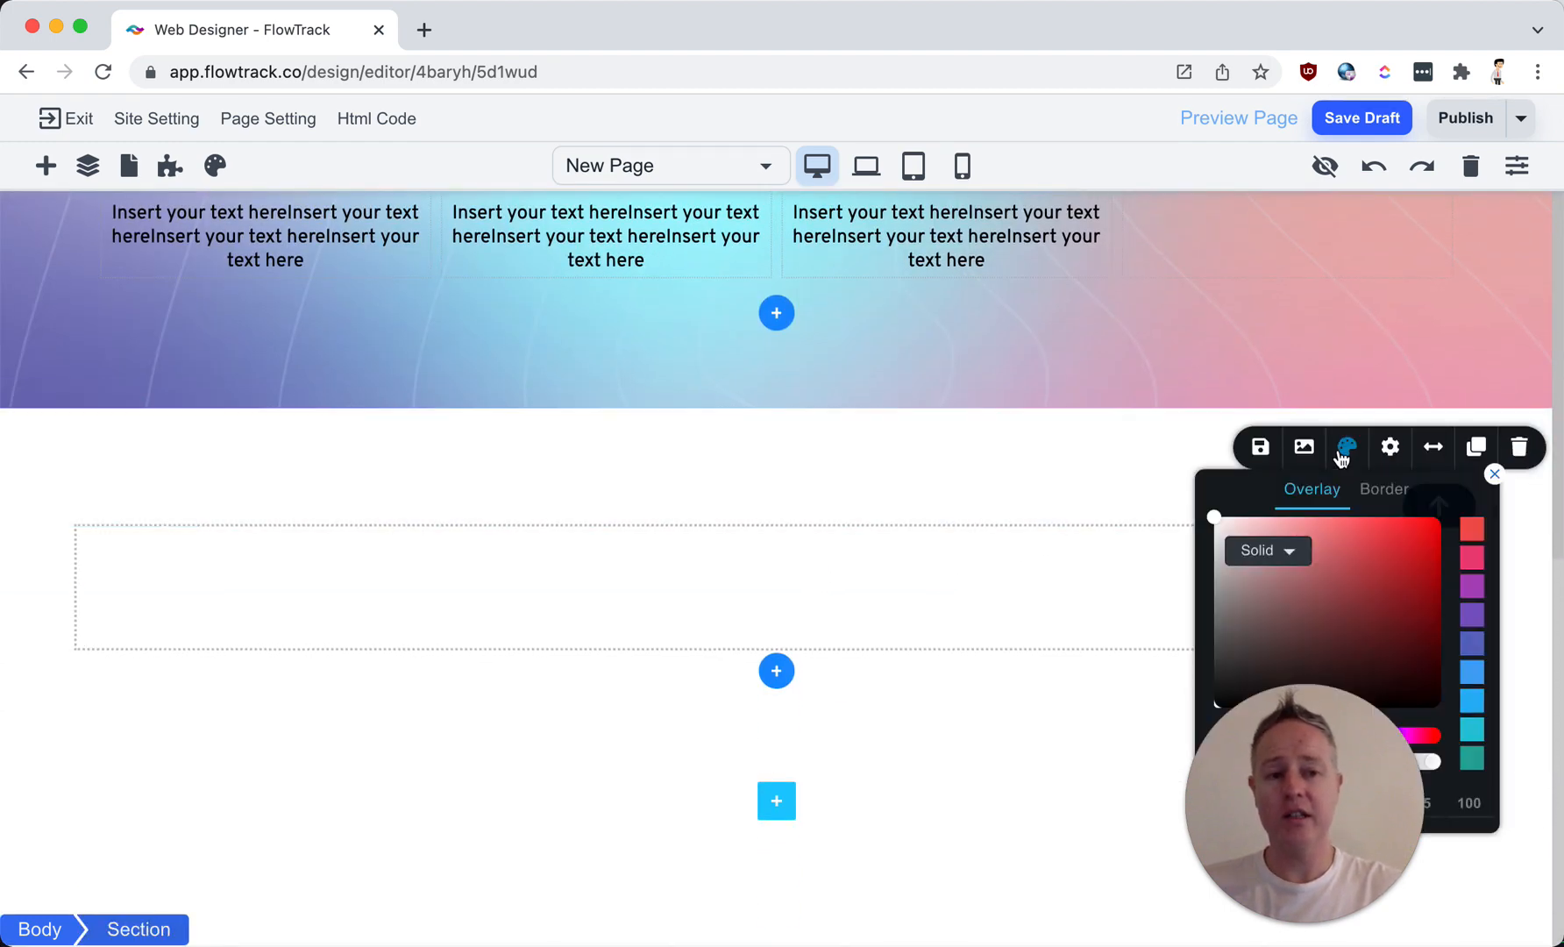
left_click_drag(1272, 756, 1062, 772)
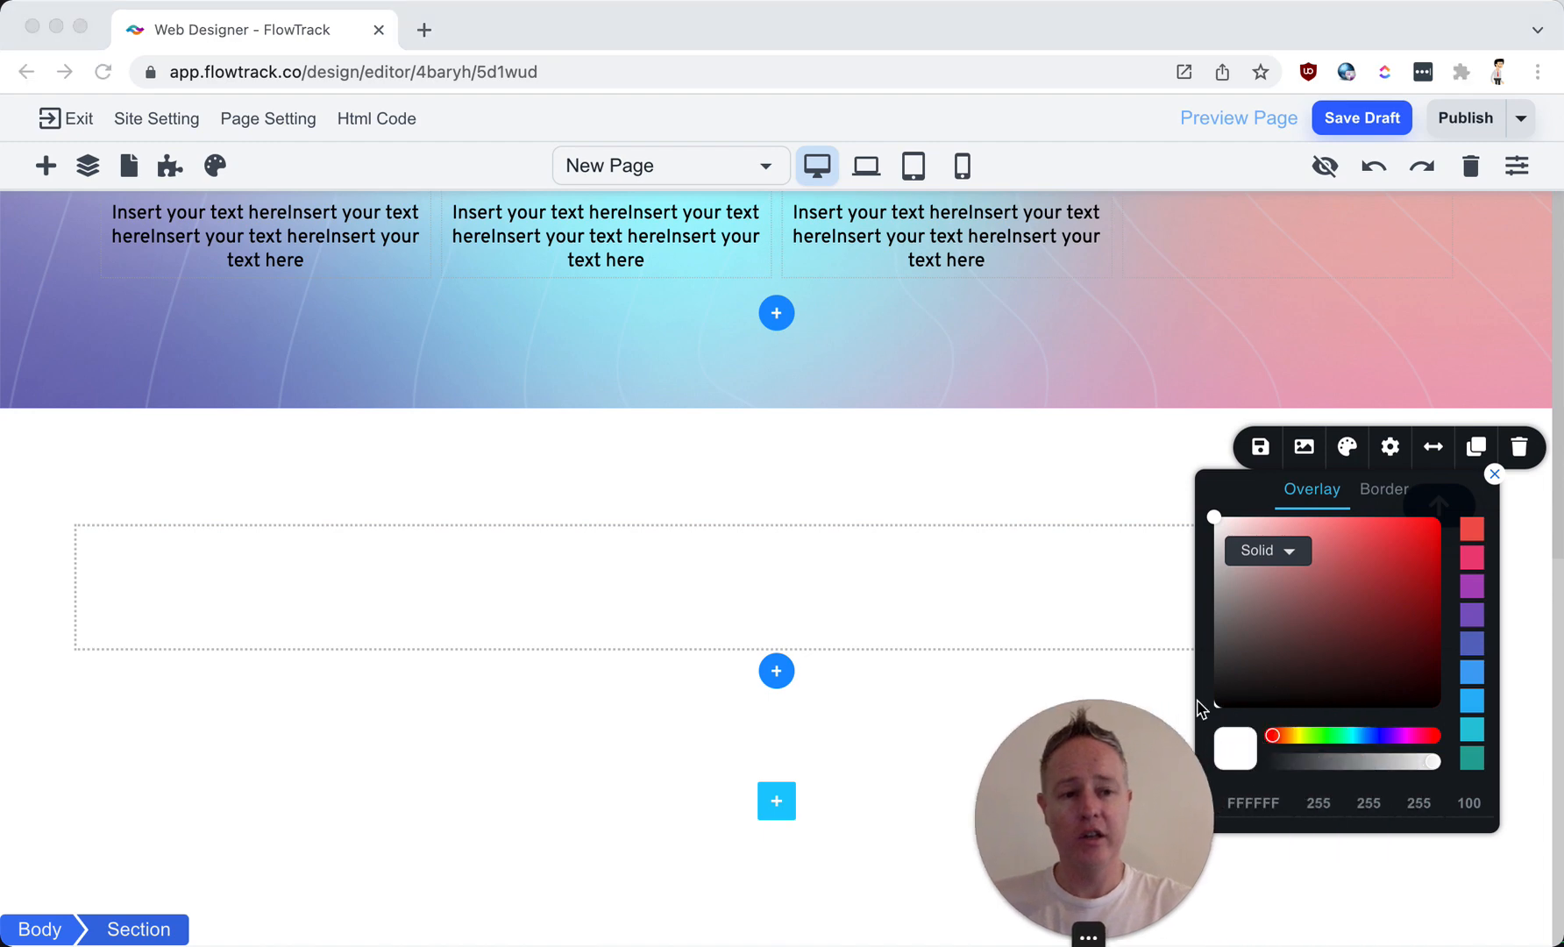
left_click(1252, 660)
left_click_drag(1224, 611, 1214, 585)
left_click_drag(1292, 733, 1351, 742)
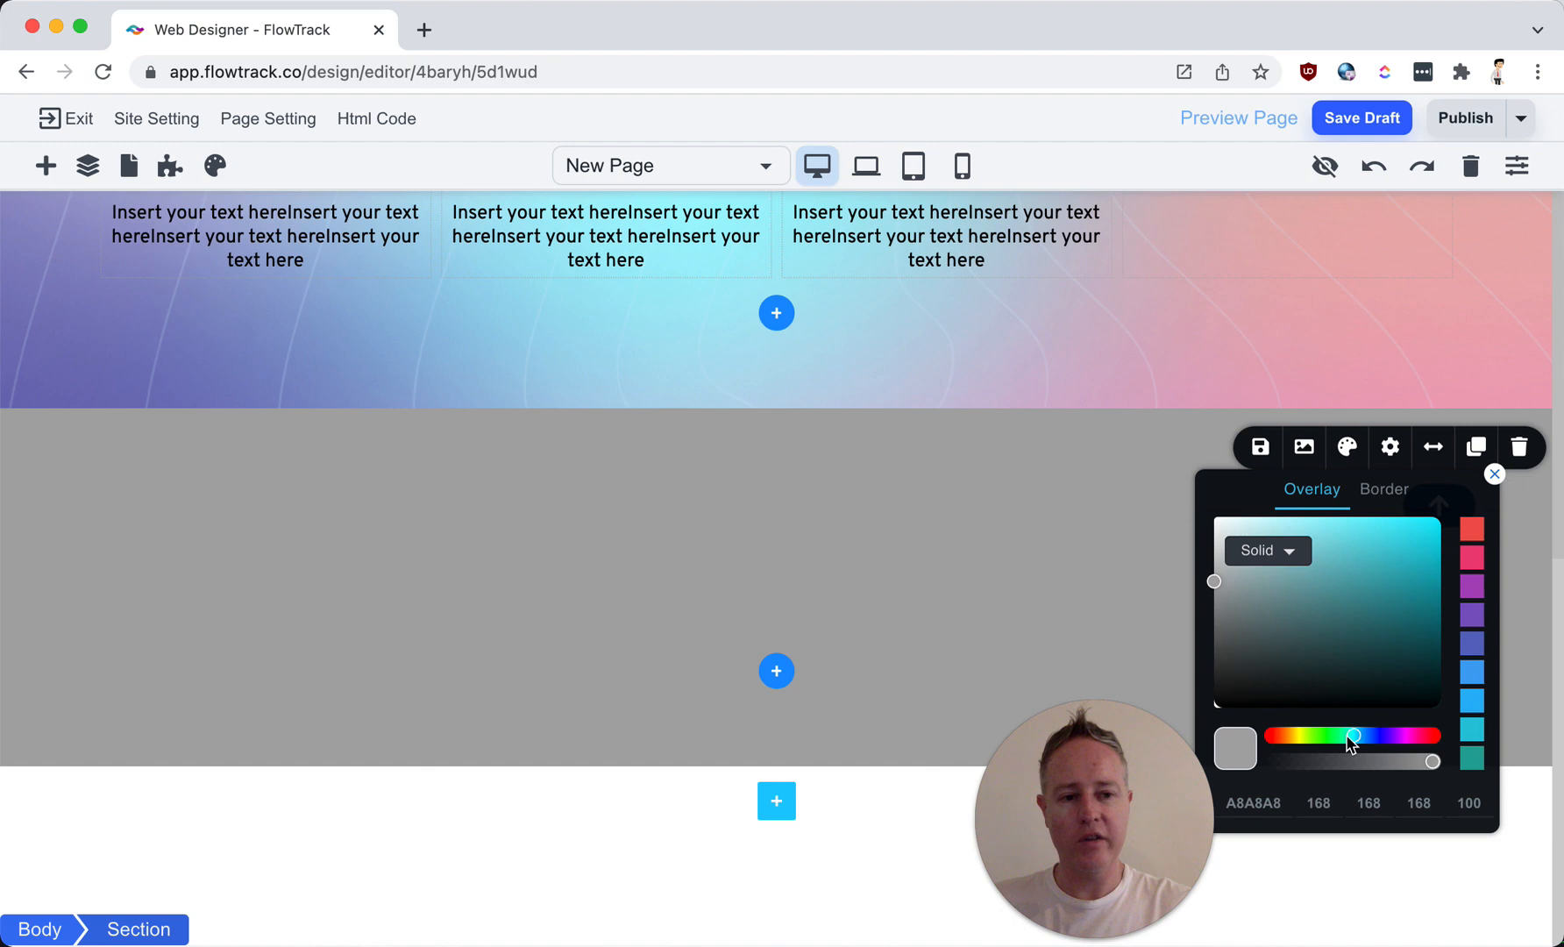
left_click_drag(1249, 629, 1257, 531)
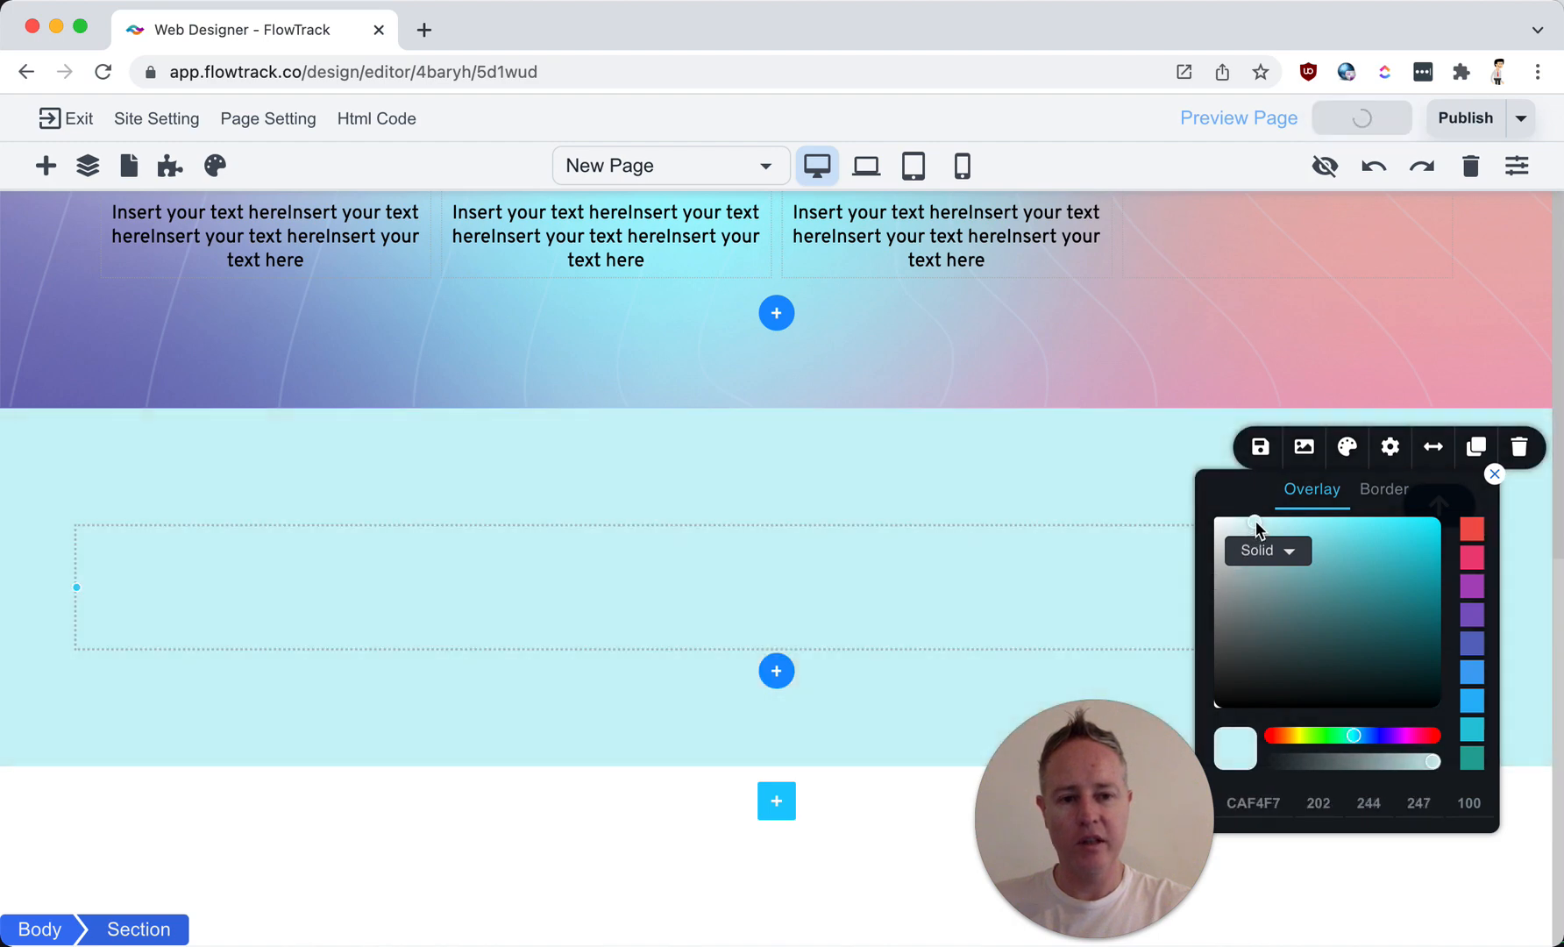
left_click_drag(1370, 768, 1355, 768)
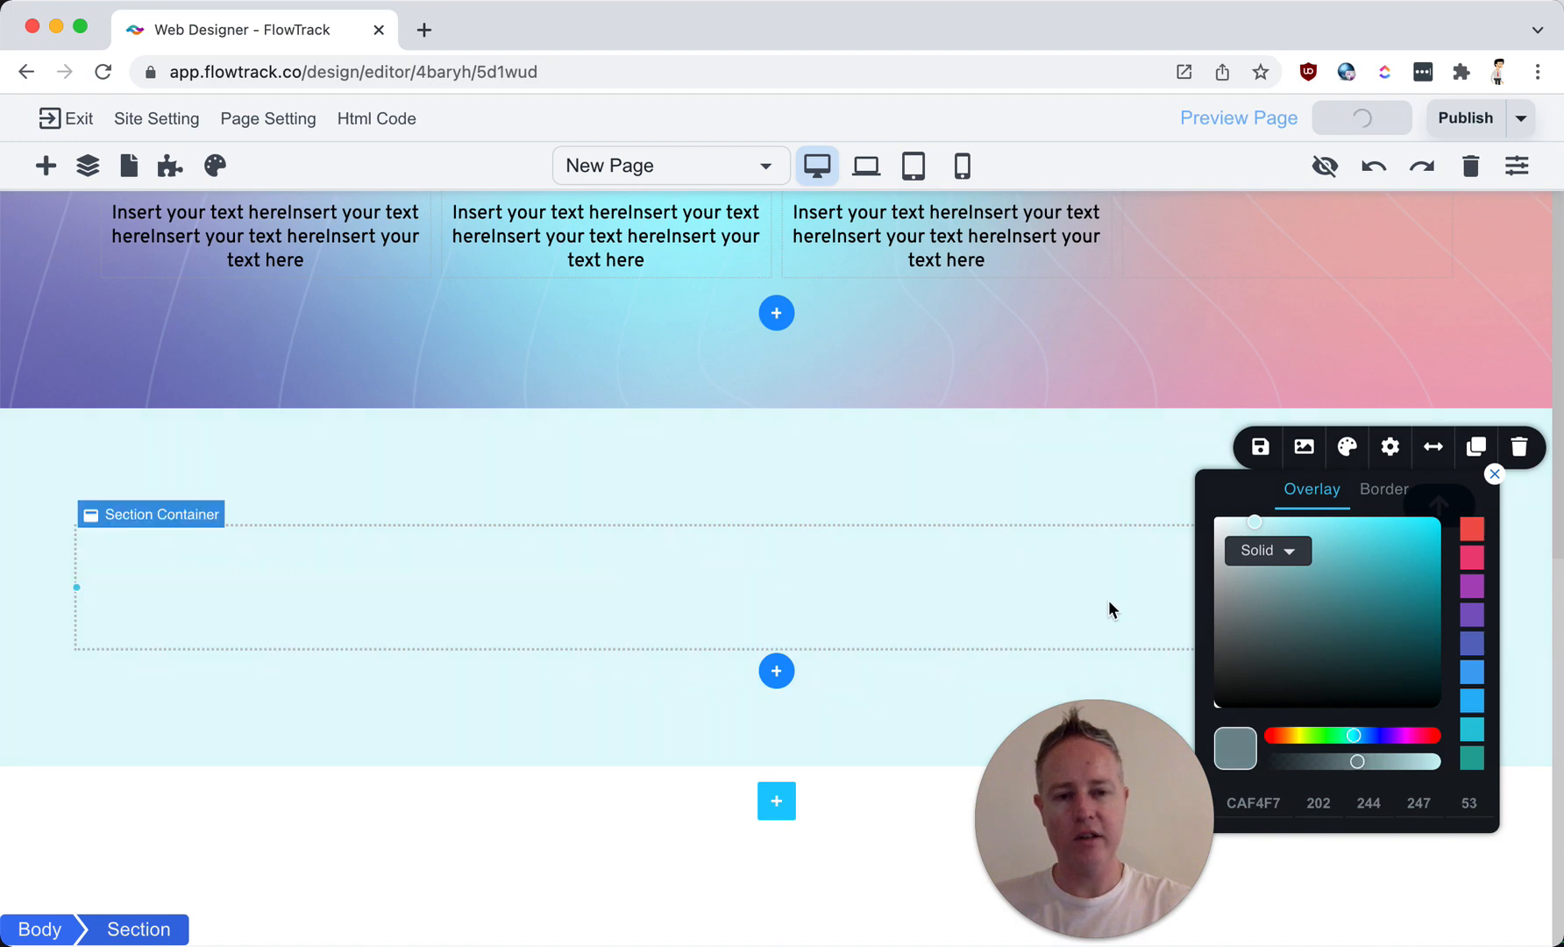
left_click(1495, 474)
left_click_drag(1095, 778, 1228, 774)
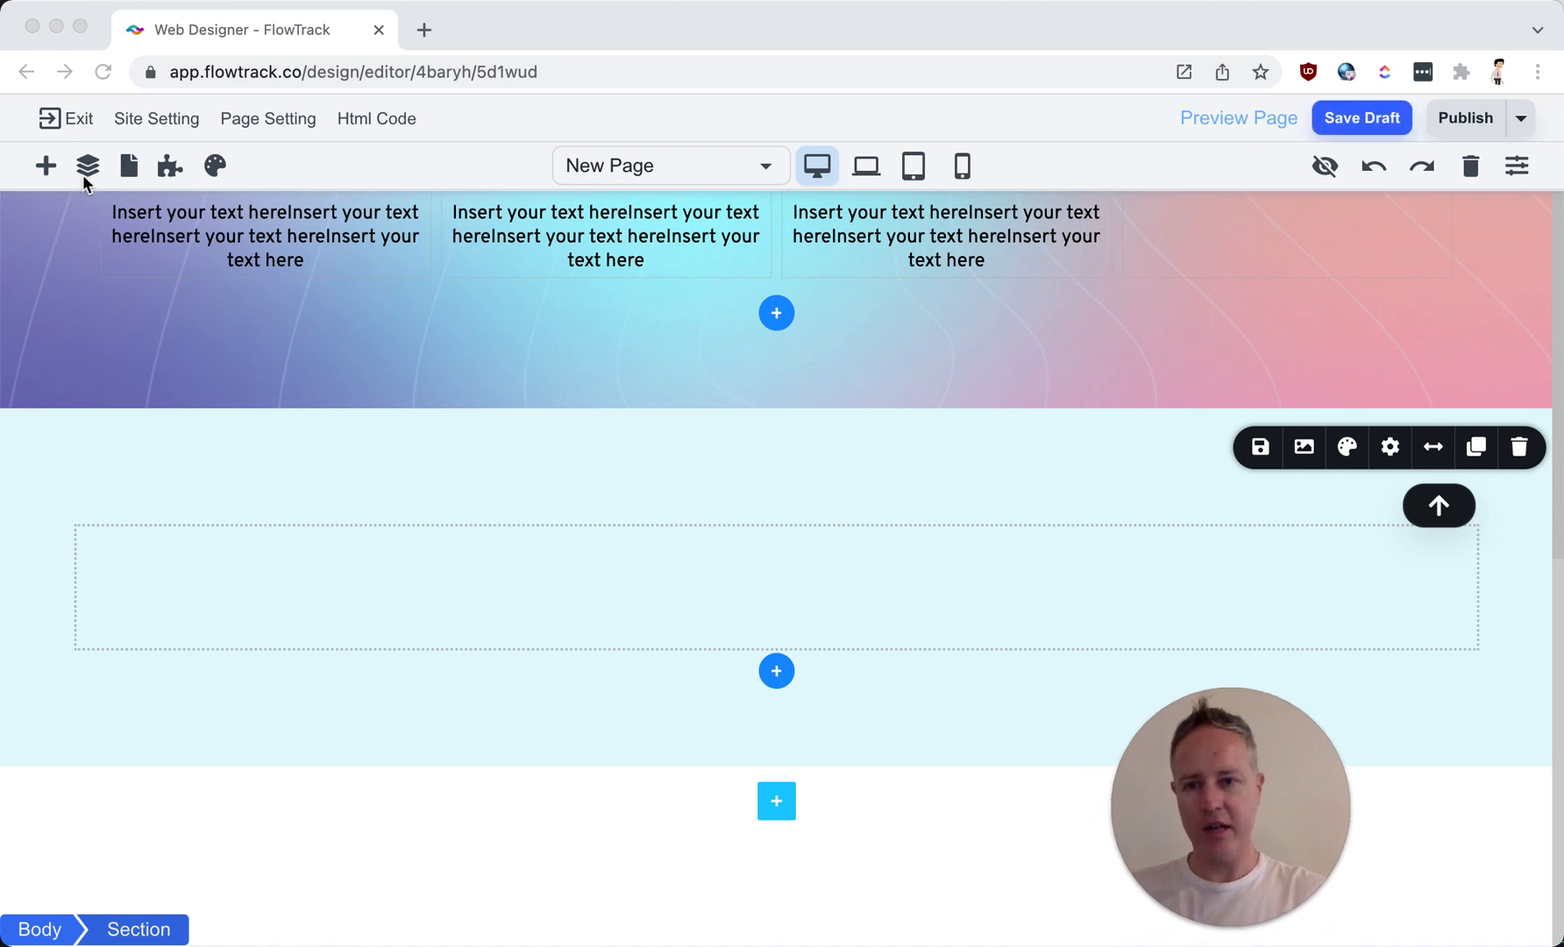
Step: Add a 2 x 1 grid inside the light cyan section
left_click(53, 172)
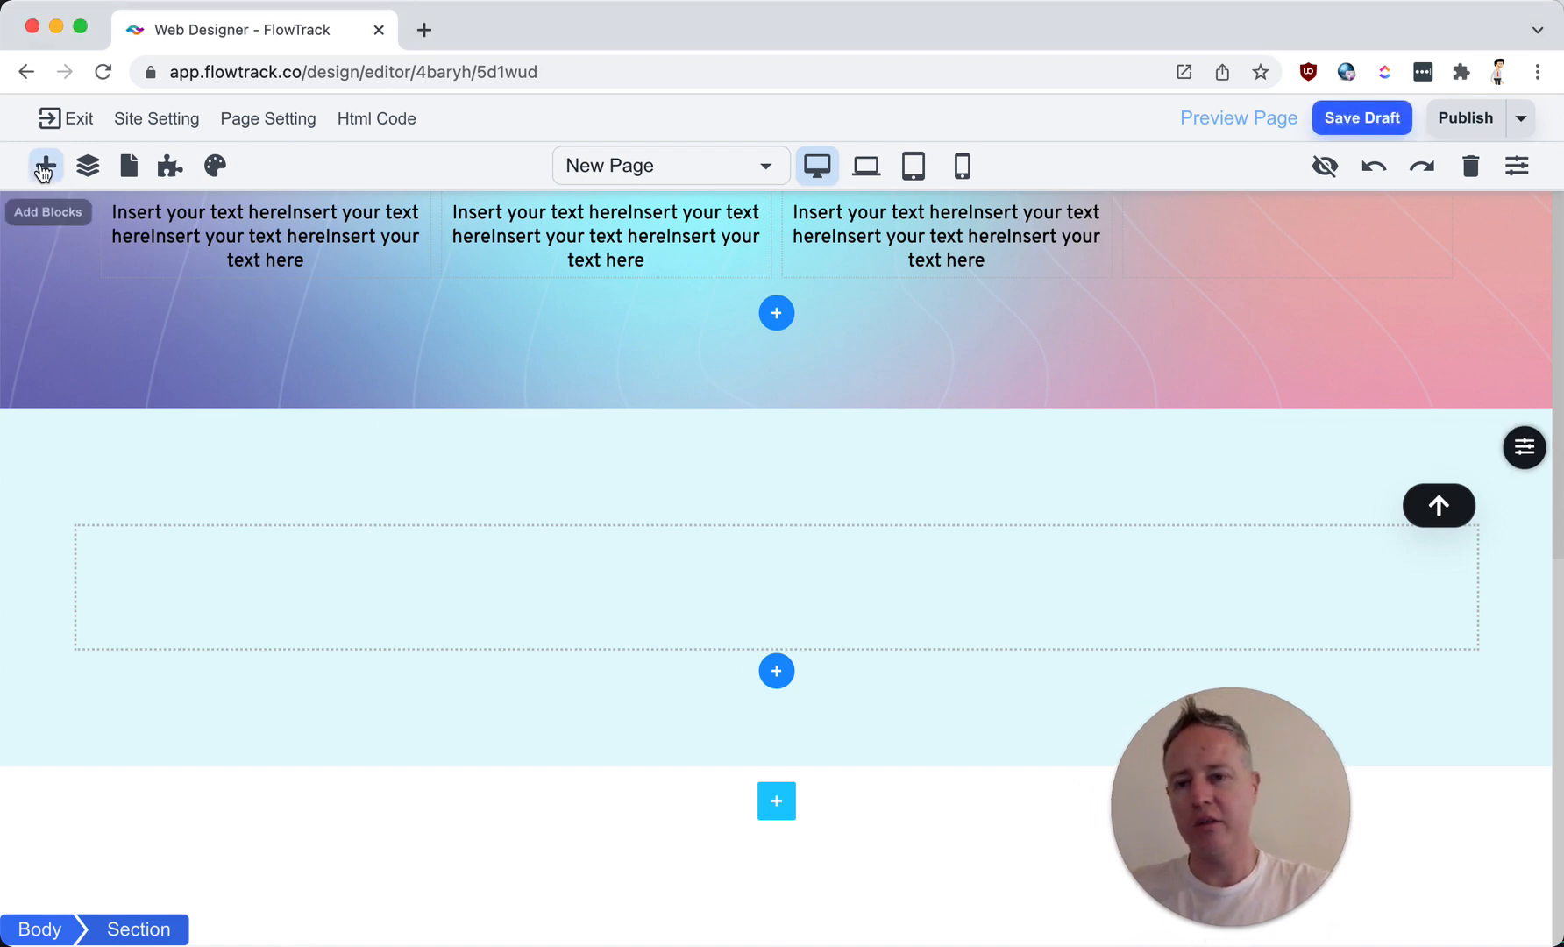
left_click(46, 166)
scroll(184, 690, "down", 6)
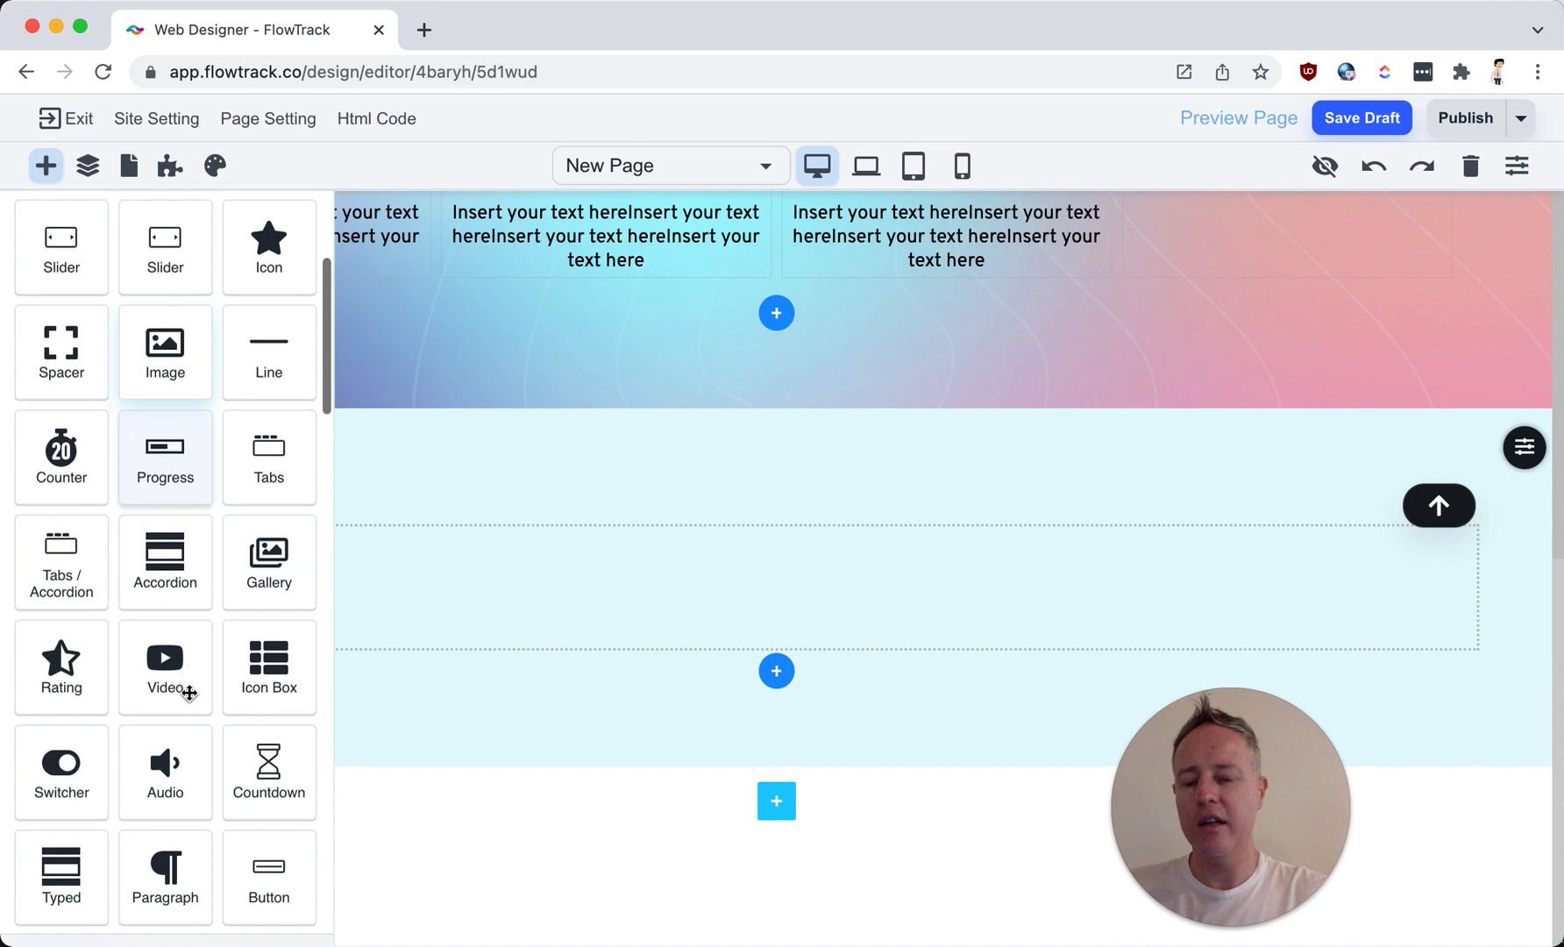
scroll(188, 693, "down", 2)
left_click_drag(165, 811, 639, 604)
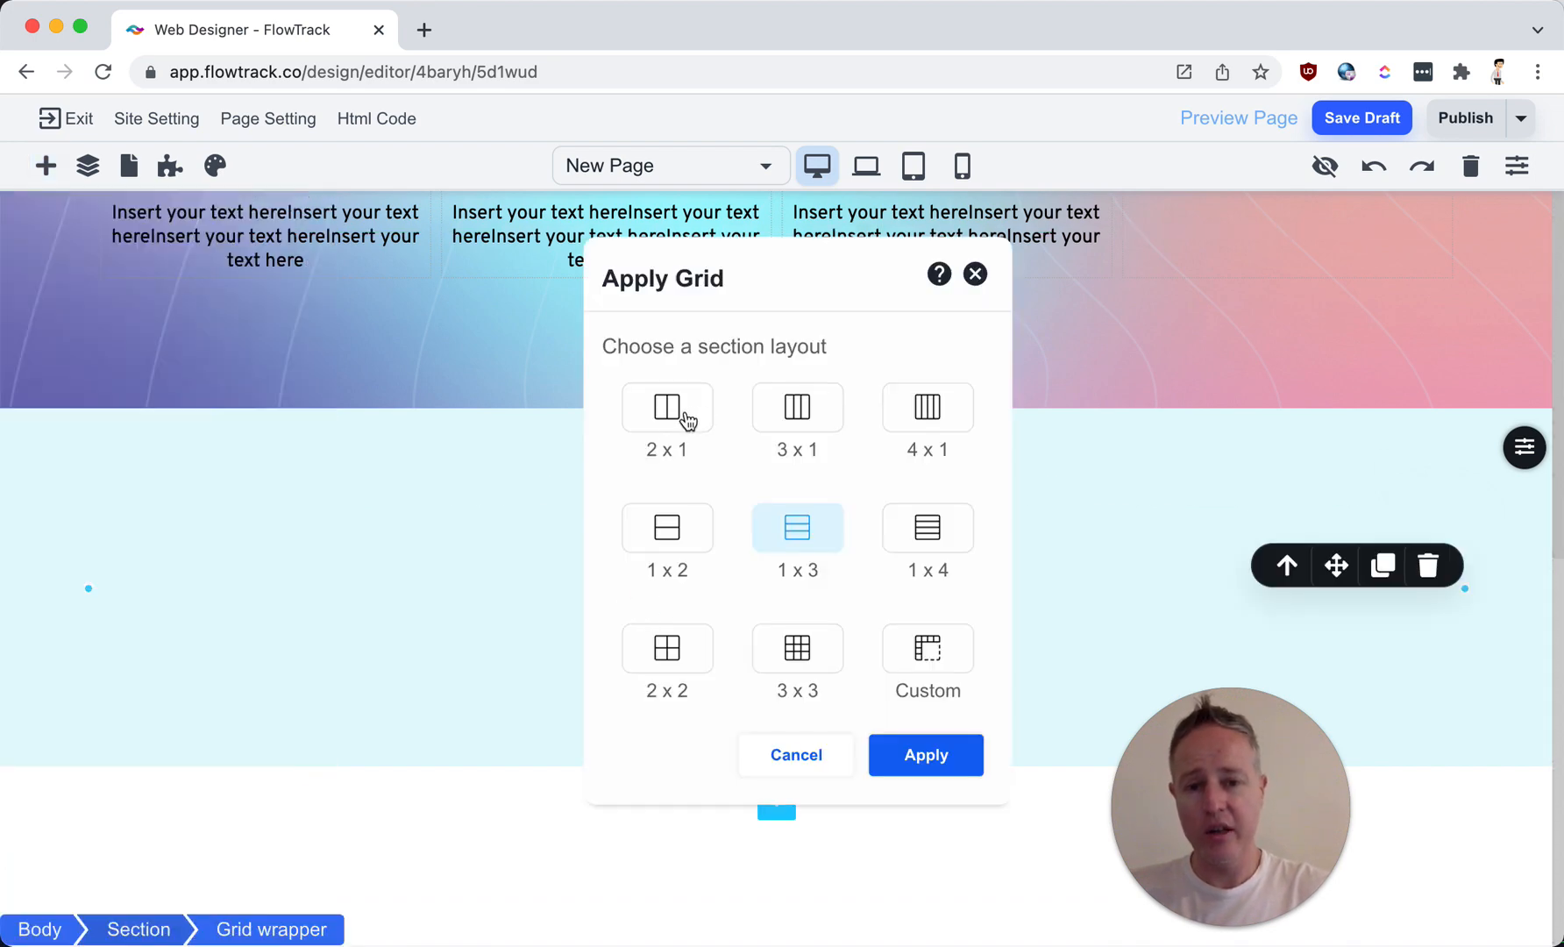
left_click(911, 750)
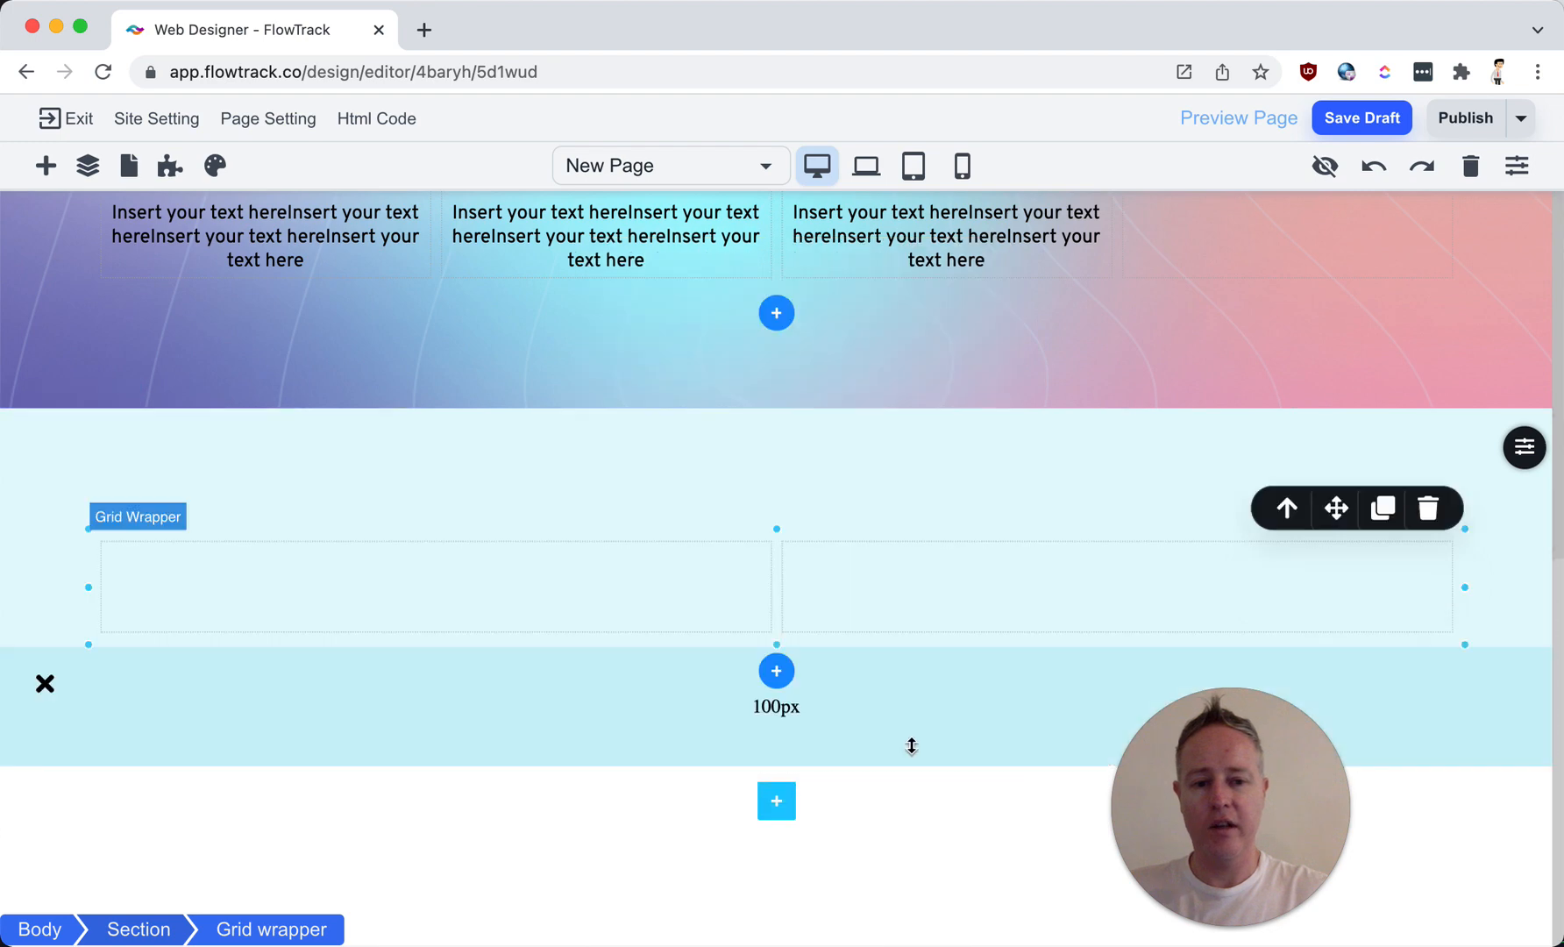
Step: Add an image element to the first column of the light cyan section's grid, using integrations.png from the site assets
left_click(46, 166)
scroll(269, 421, "up", 5)
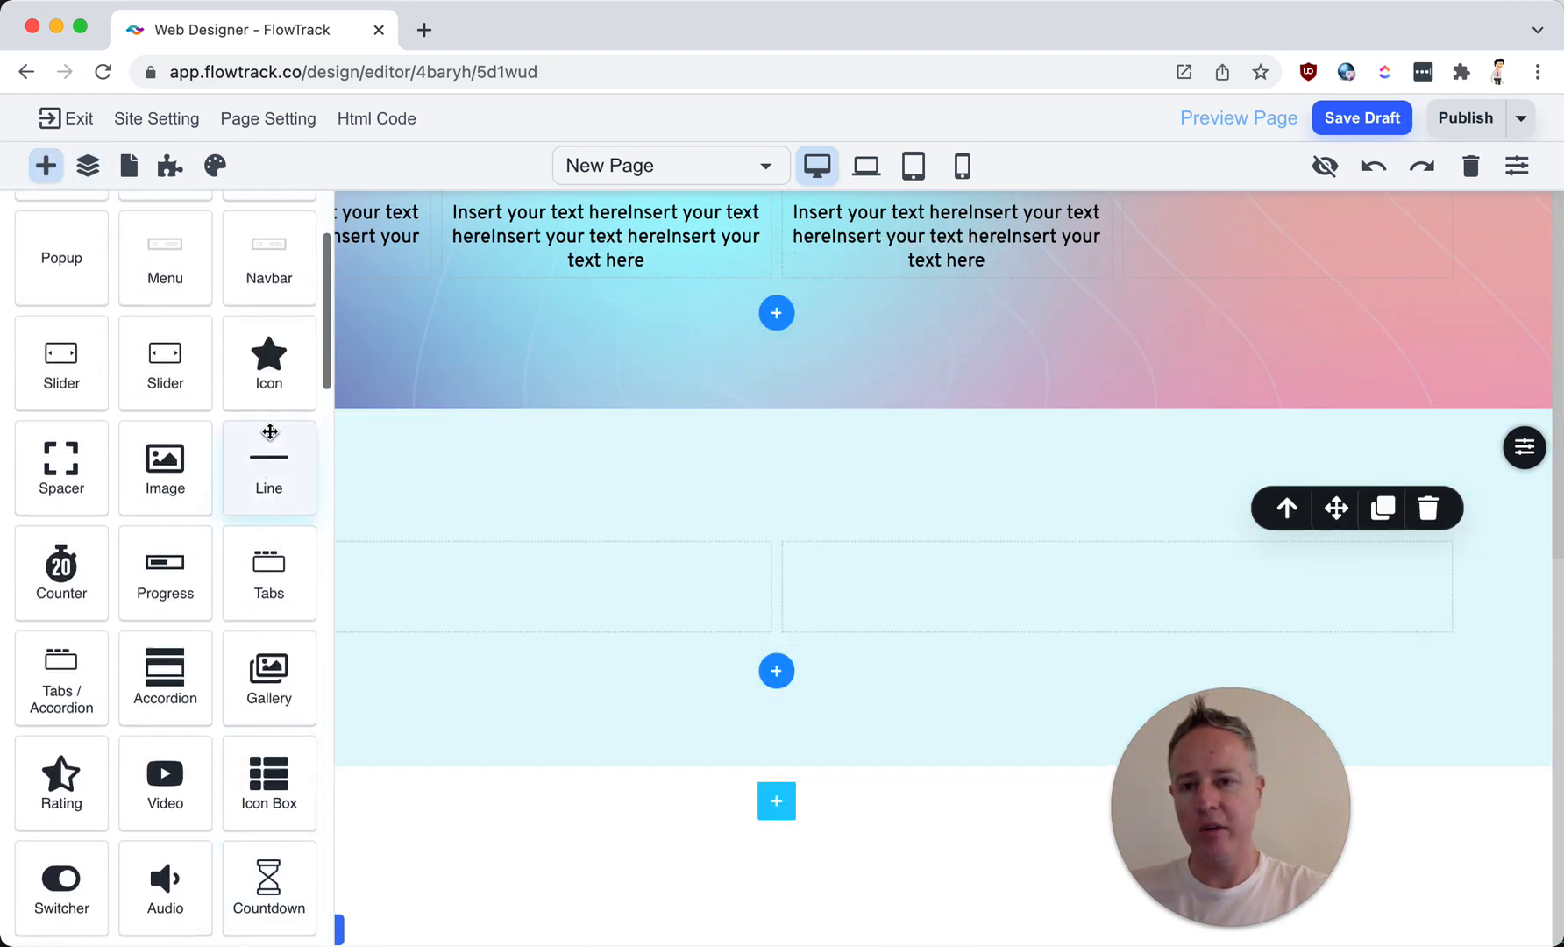
scroll(270, 432, "up", 3)
scroll(263, 534, "down", 4)
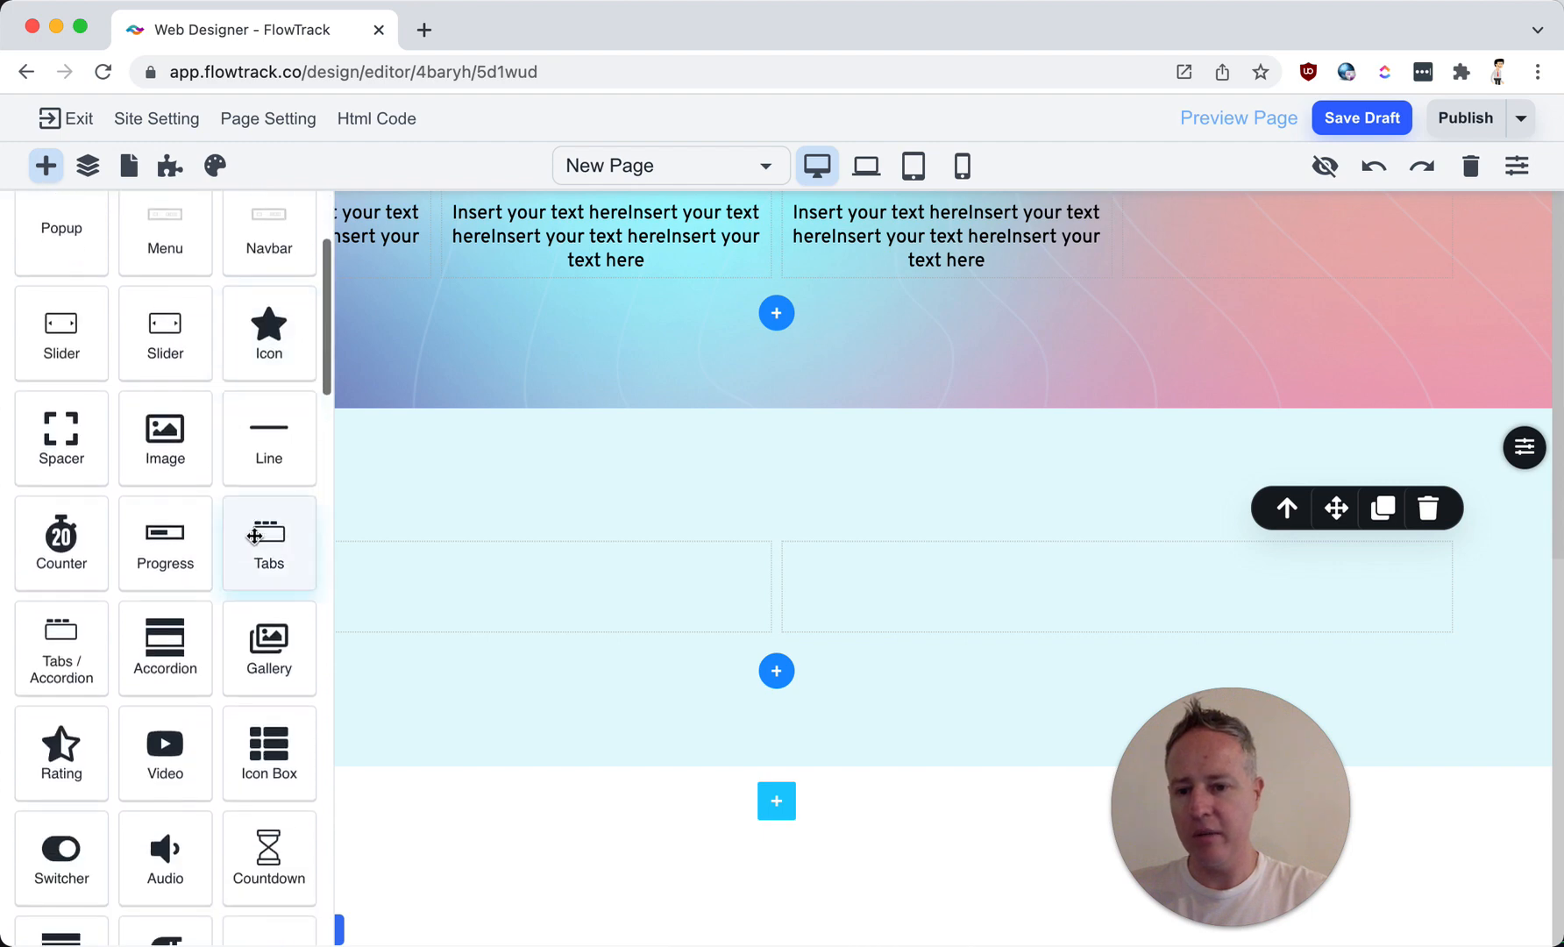
left_click_drag(180, 460, 546, 596)
double_click(546, 592)
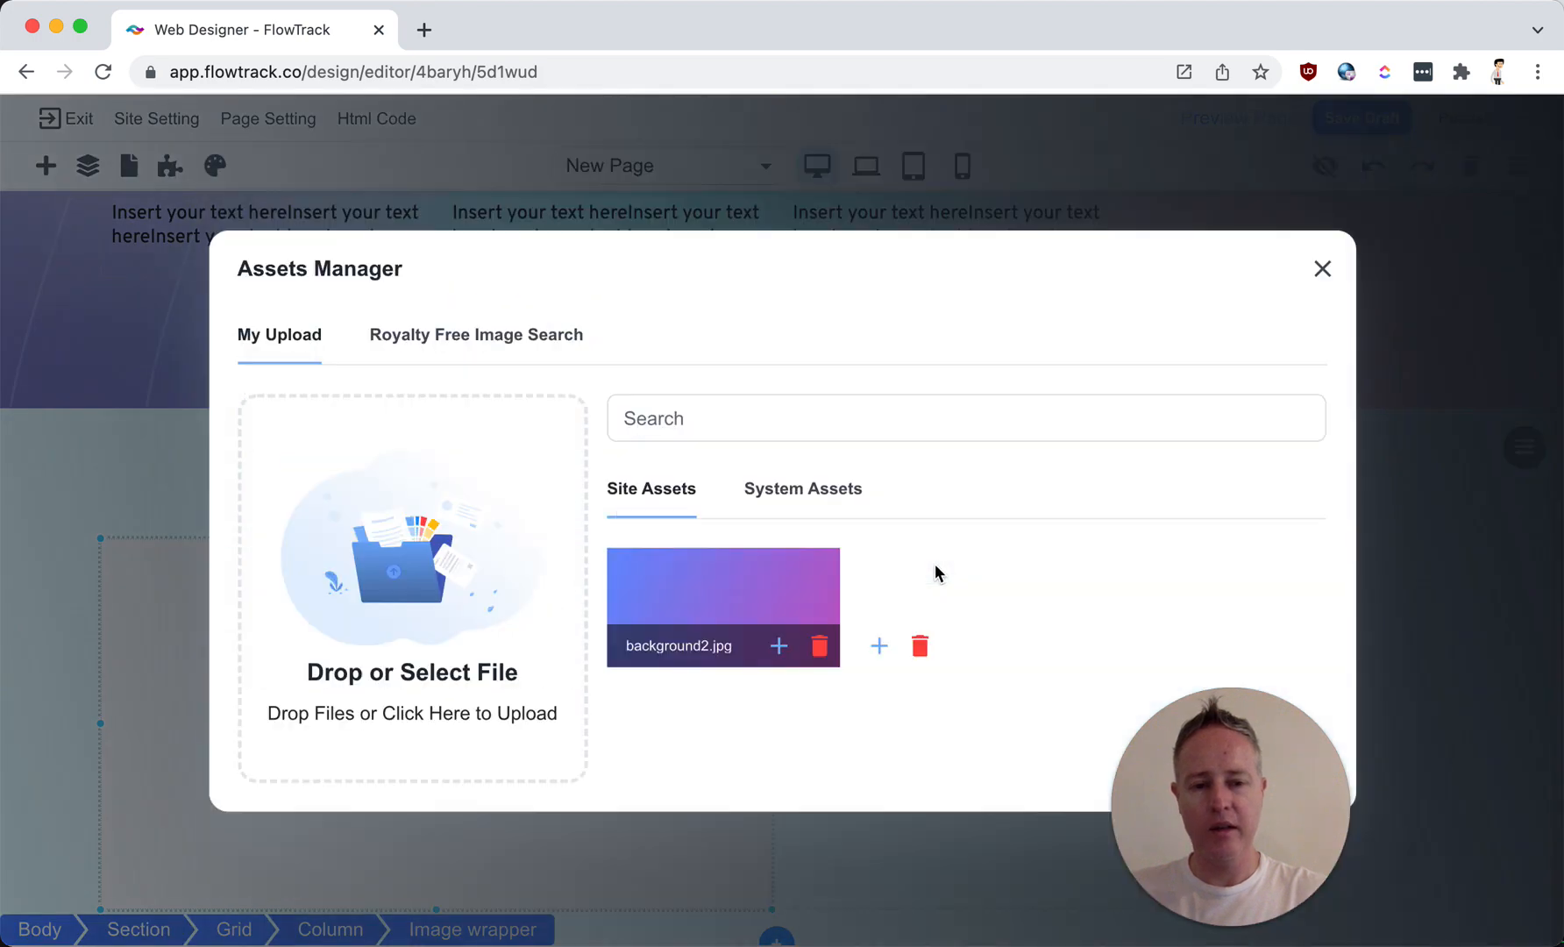
scroll(934, 570, "down", 3)
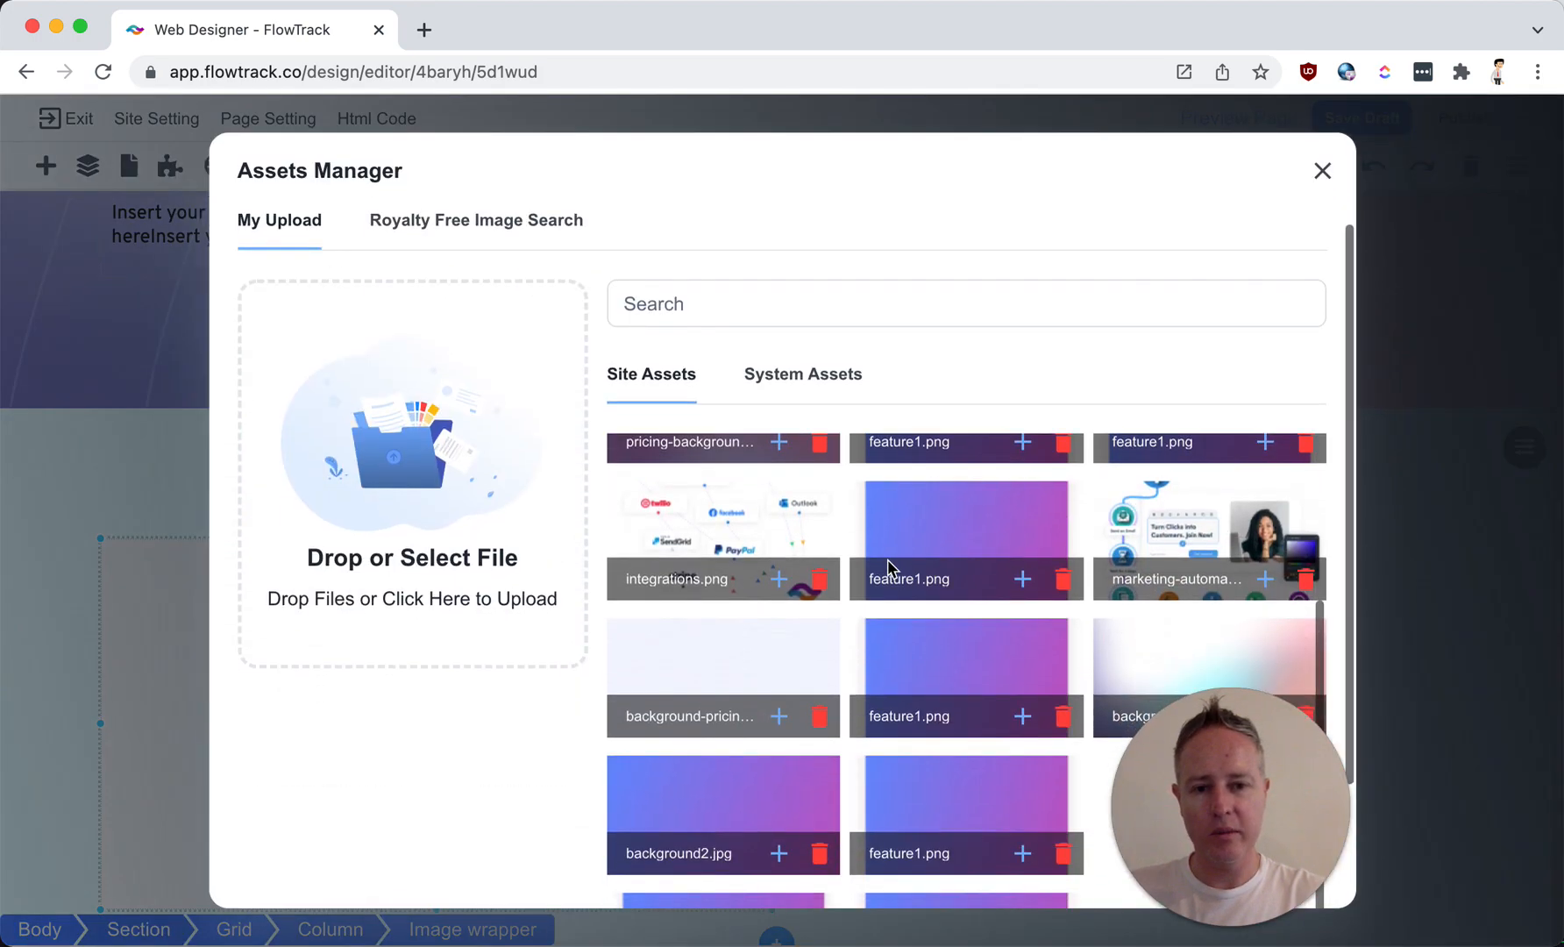
left_click(757, 521)
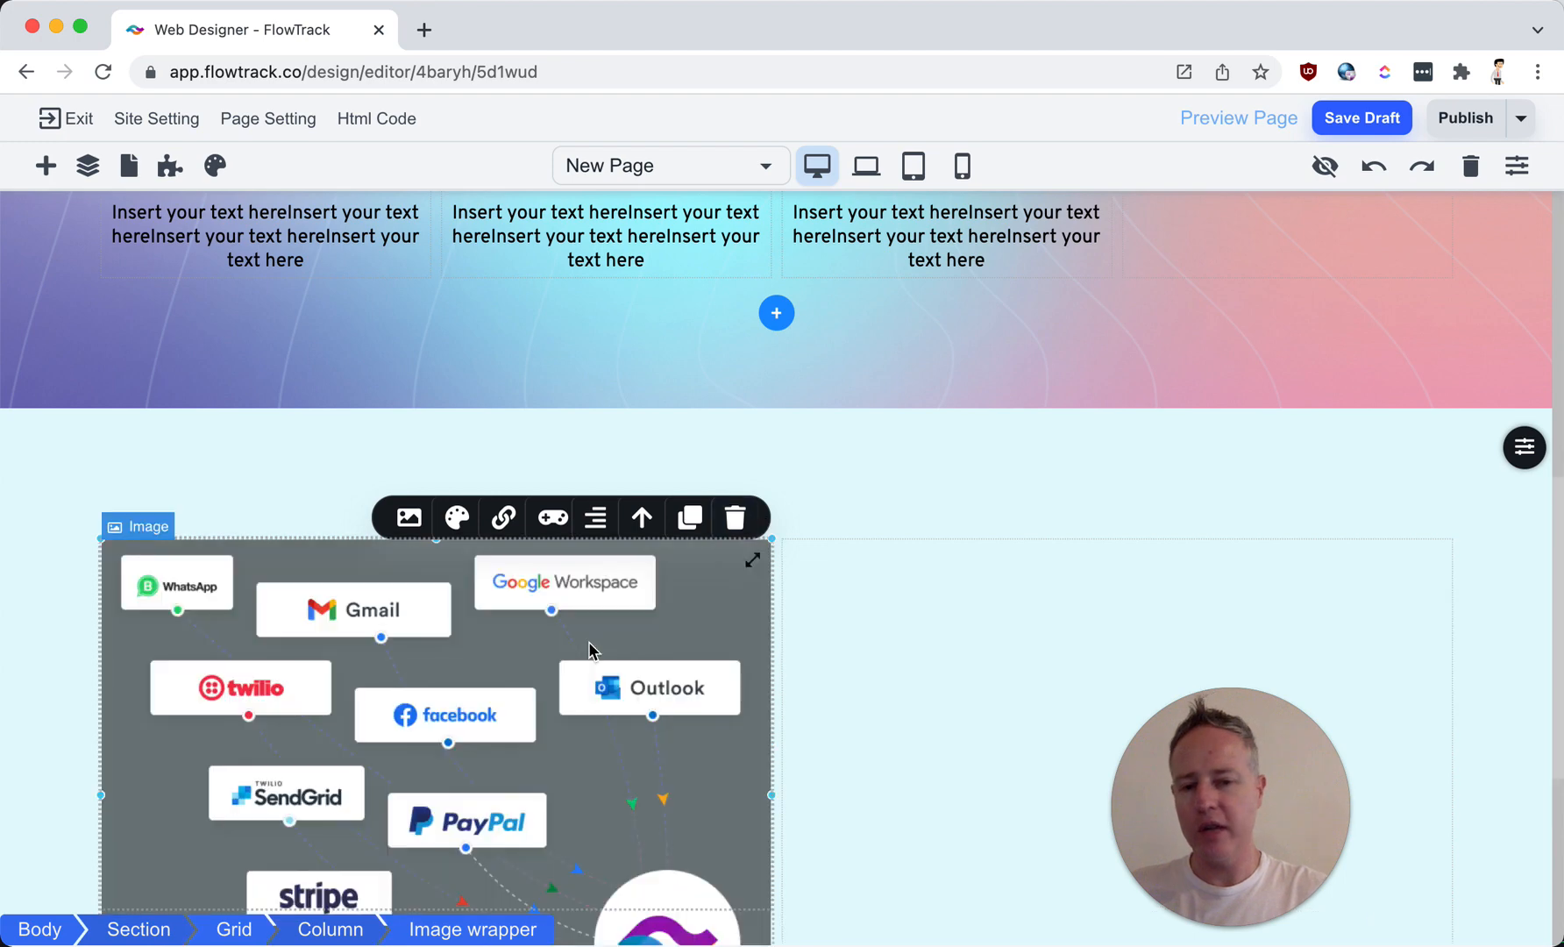
left_click(1324, 167)
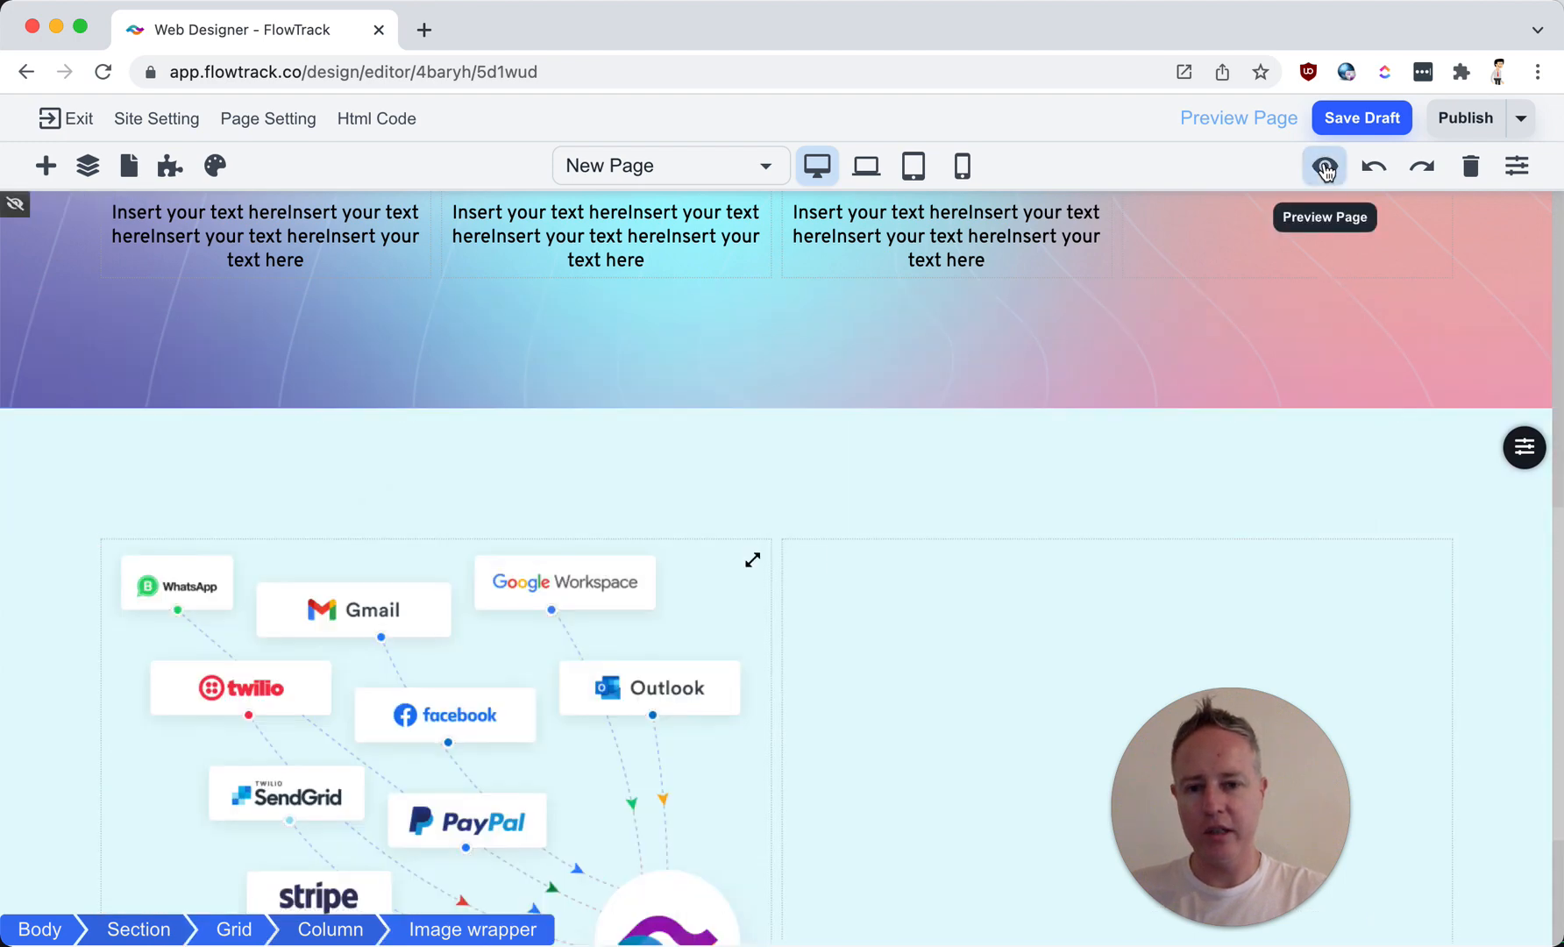
left_click(1325, 168)
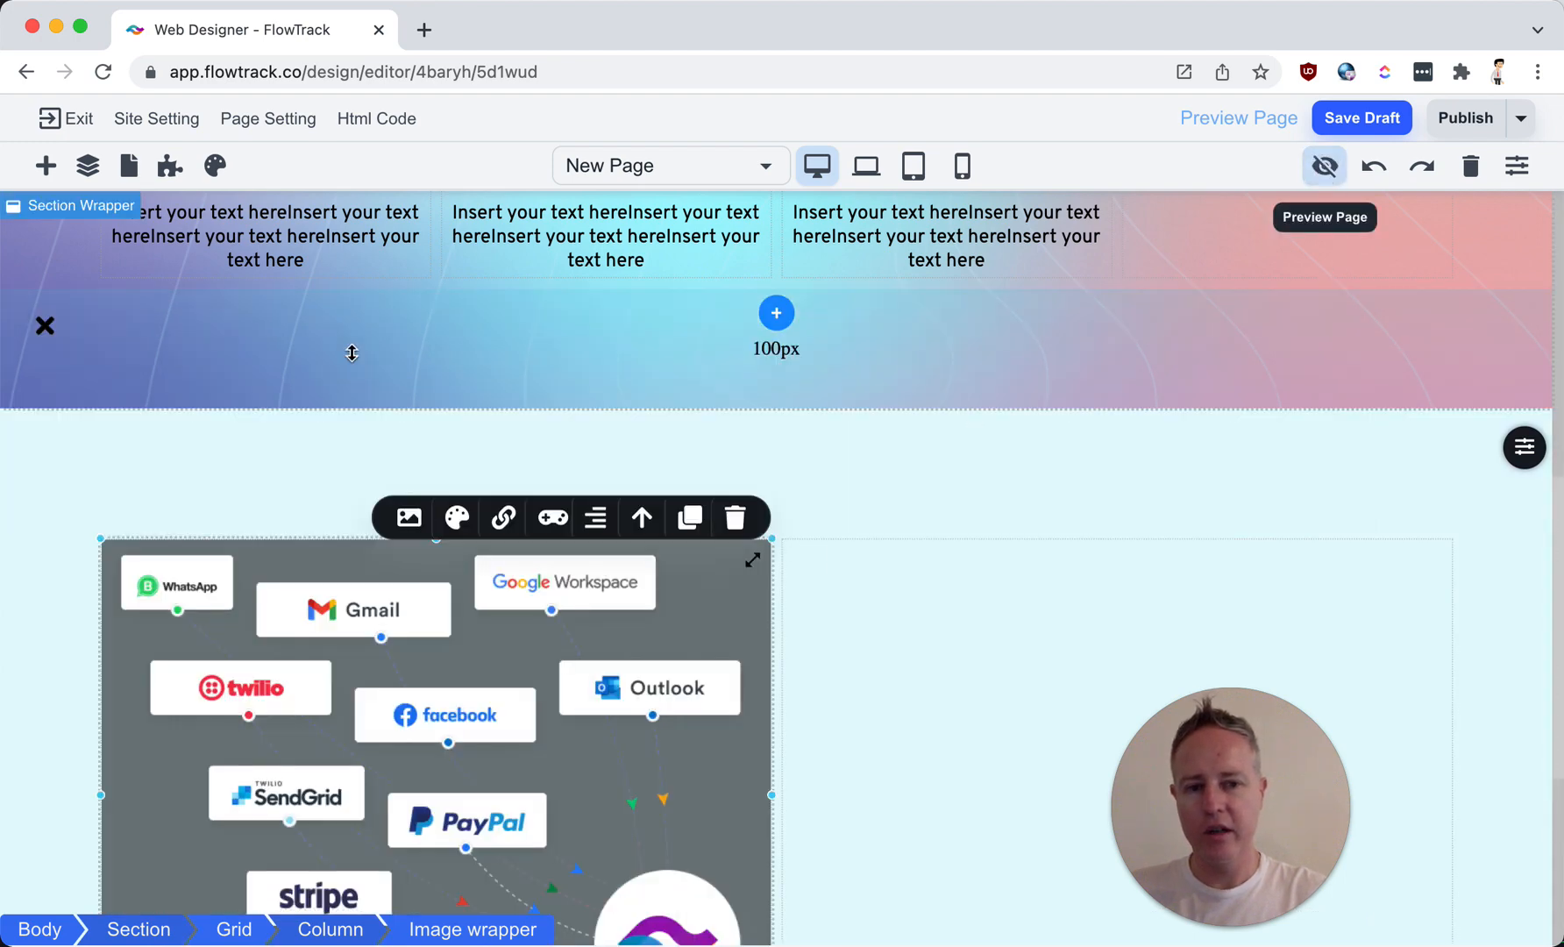
Step: Place two stacked text elements in the second column of the light cyan section's grid
left_click(46, 166)
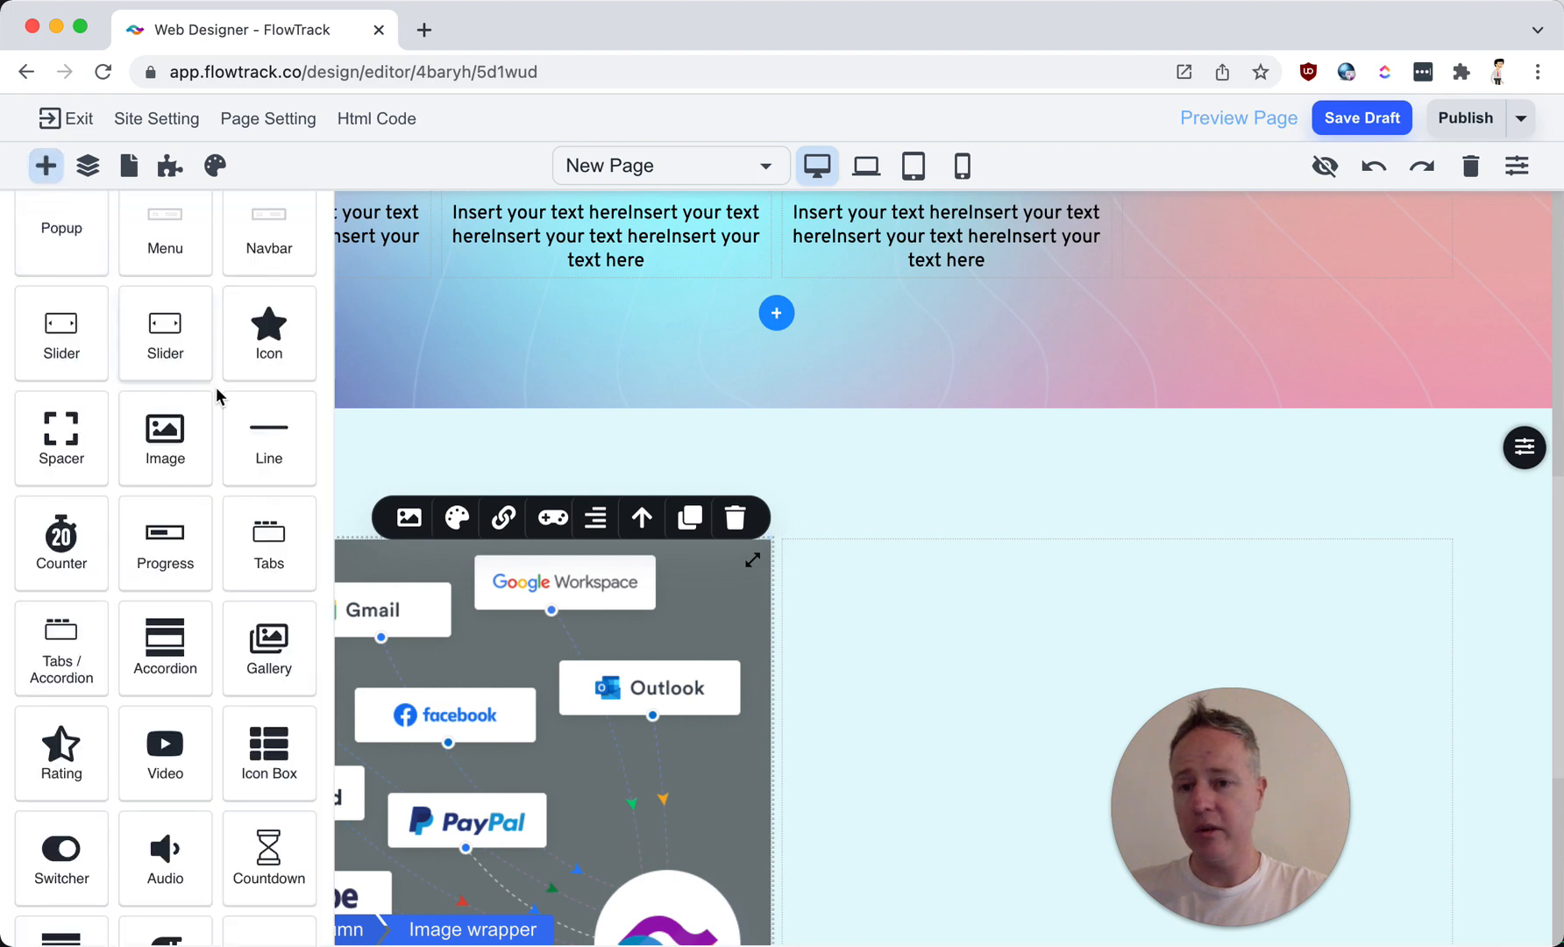
scroll(218, 396, "up", 3)
left_click_drag(234, 377, 859, 604)
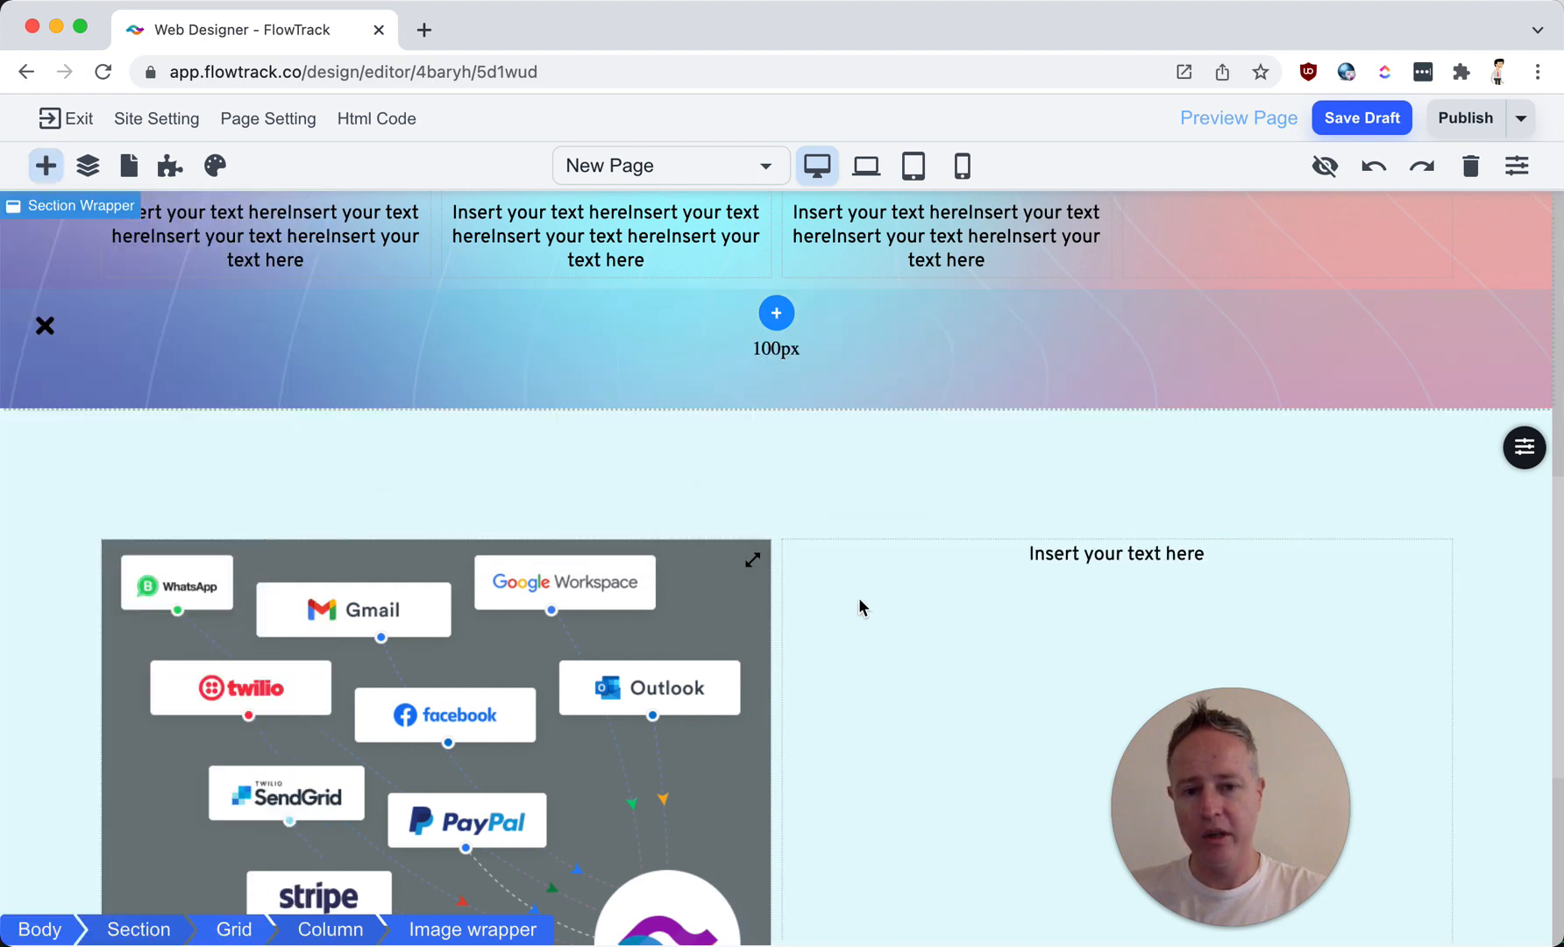
left_click(45, 165)
left_click_drag(313, 356, 981, 587)
left_click(1055, 561)
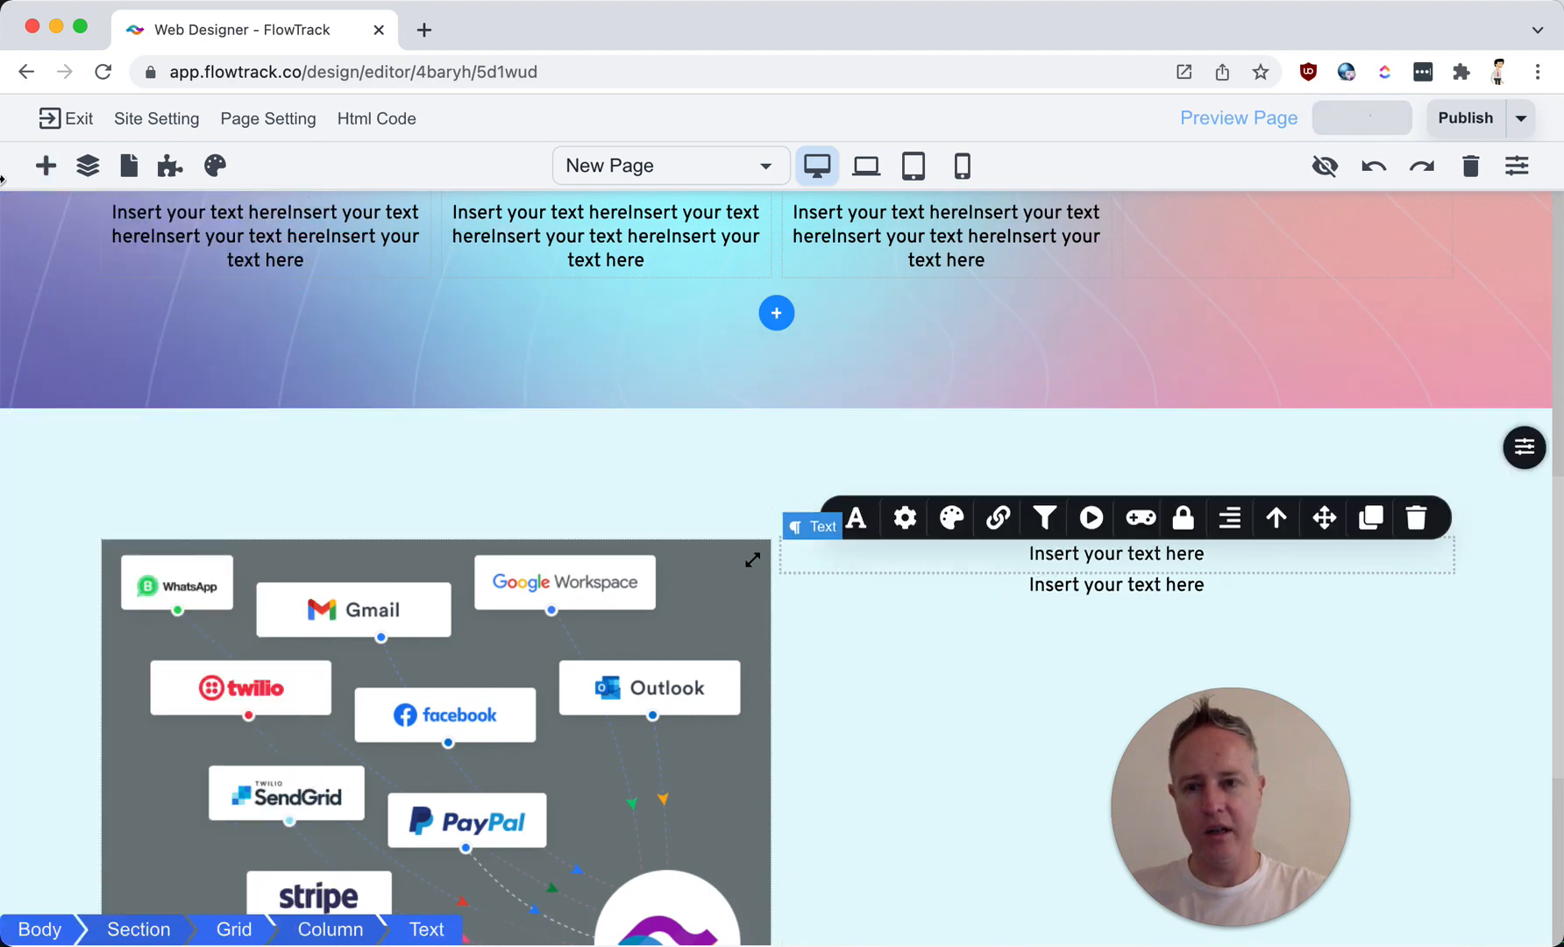
Step: Insert a spacer between the two text elements beside the integrations image
left_click(46, 166)
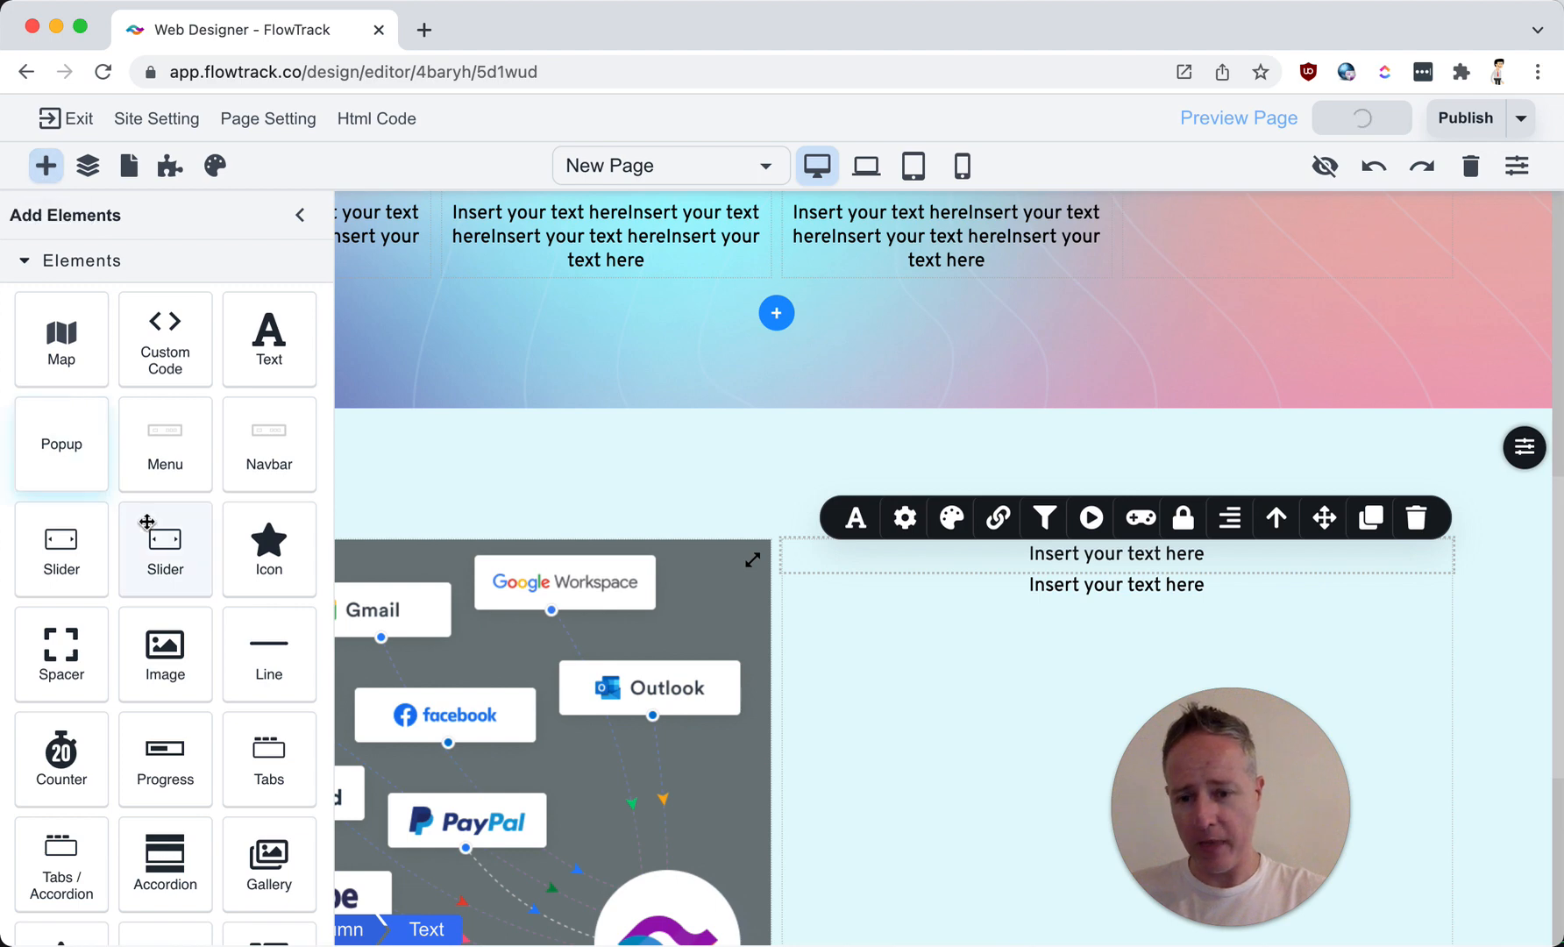
scroll(149, 526, "down", 4)
scroll(147, 520, "down", 5)
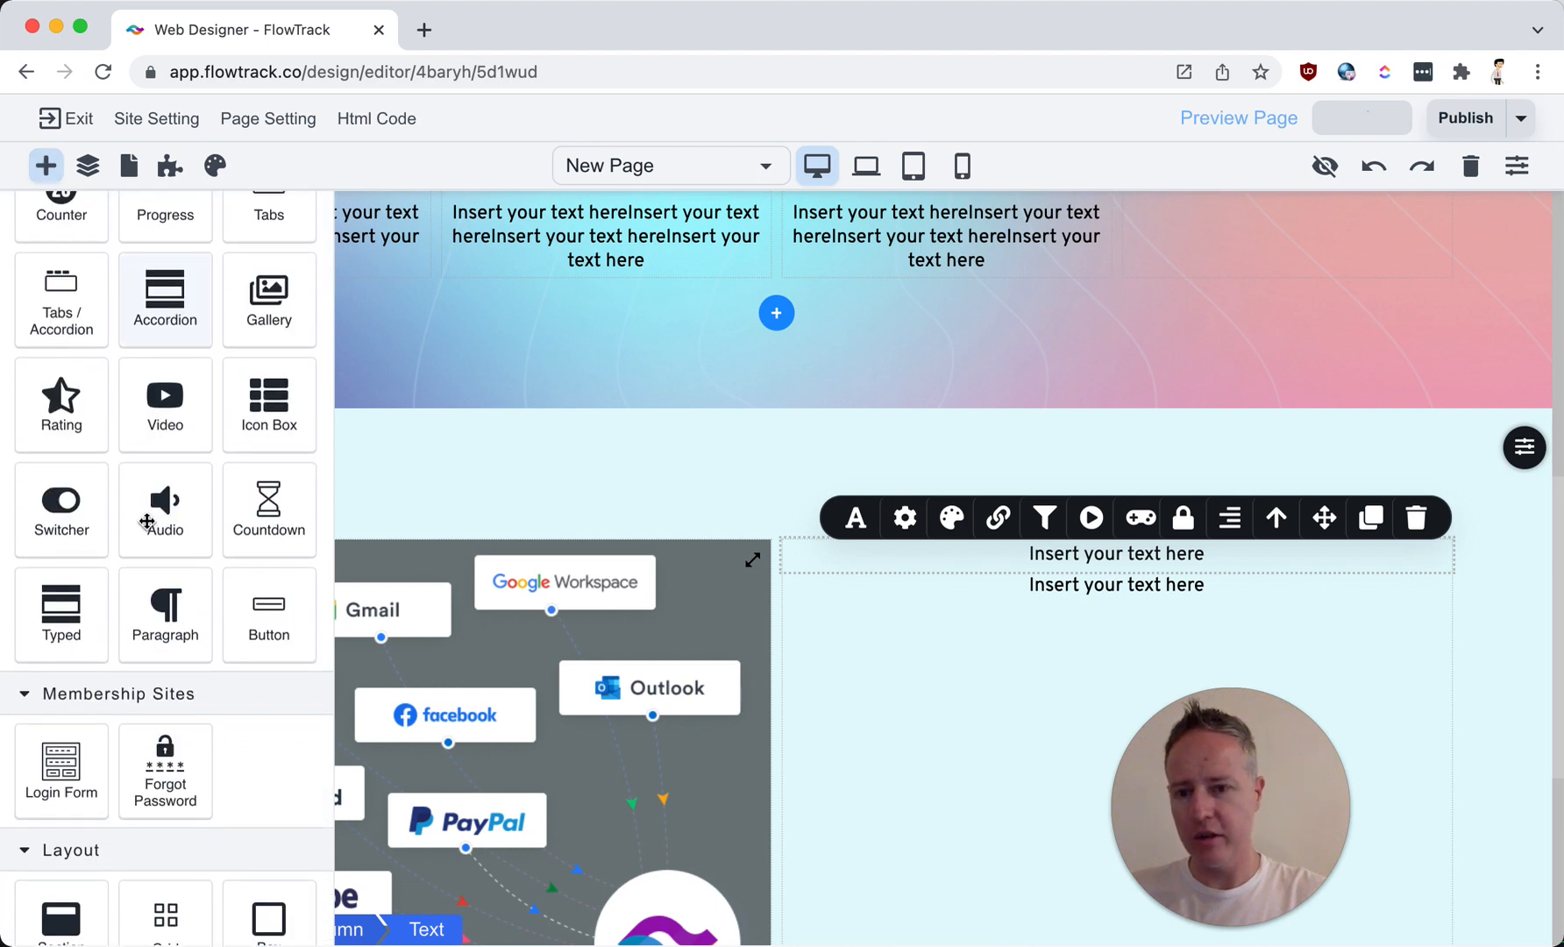
scroll(121, 360, "up", 5)
left_click_drag(61, 359, 1110, 558)
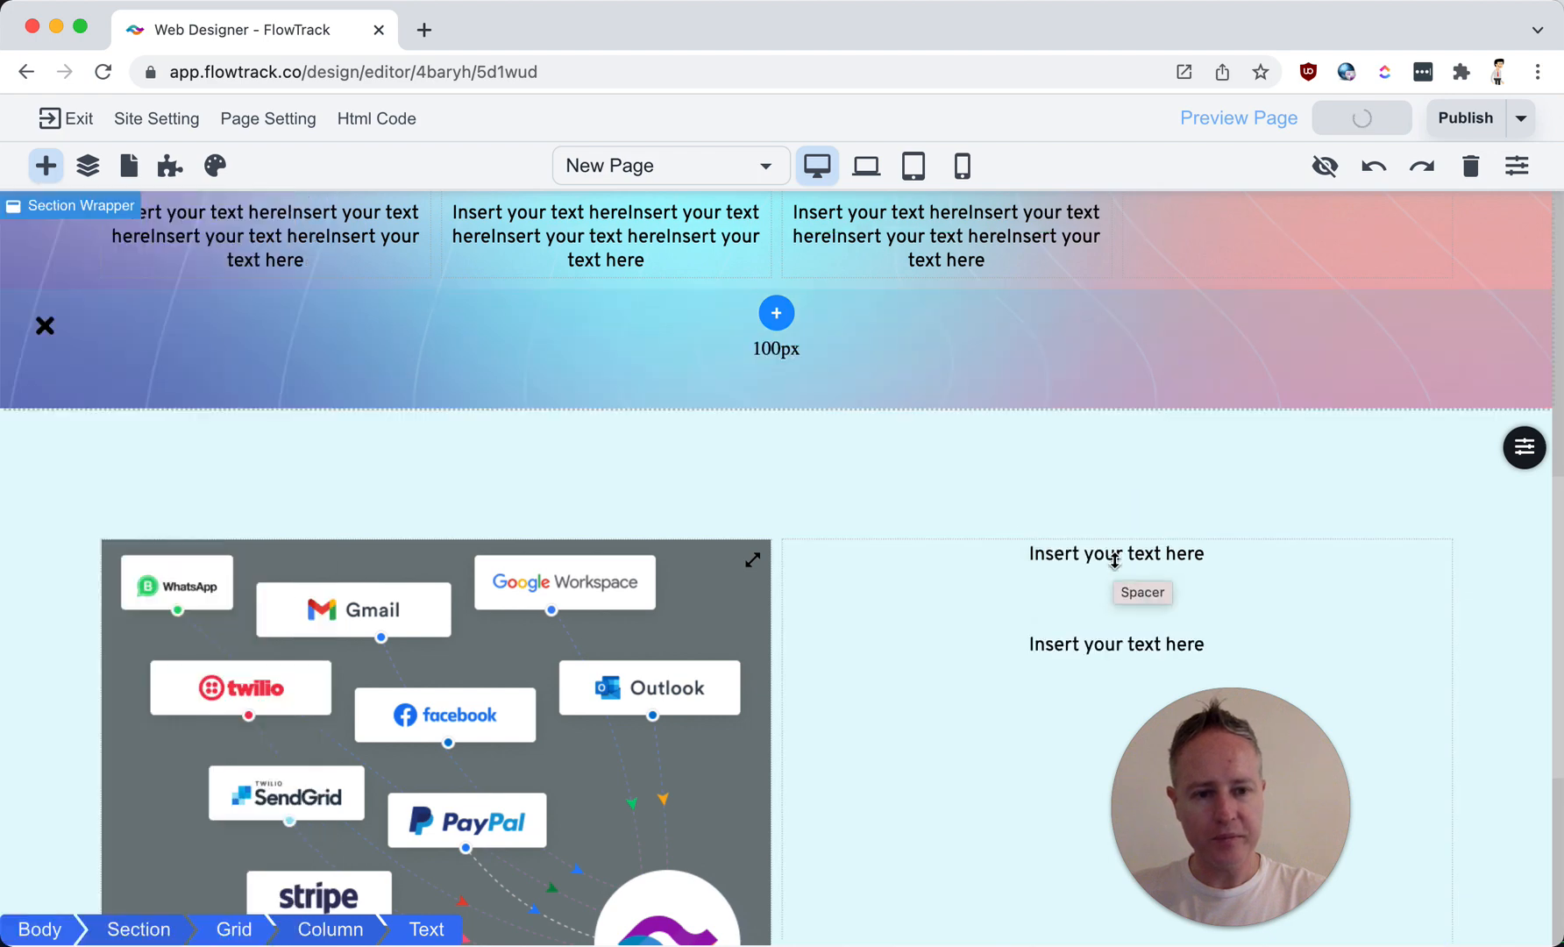
Step: Format the upper text beside the integrations image in the Lato font at 38 px
left_click(1056, 559)
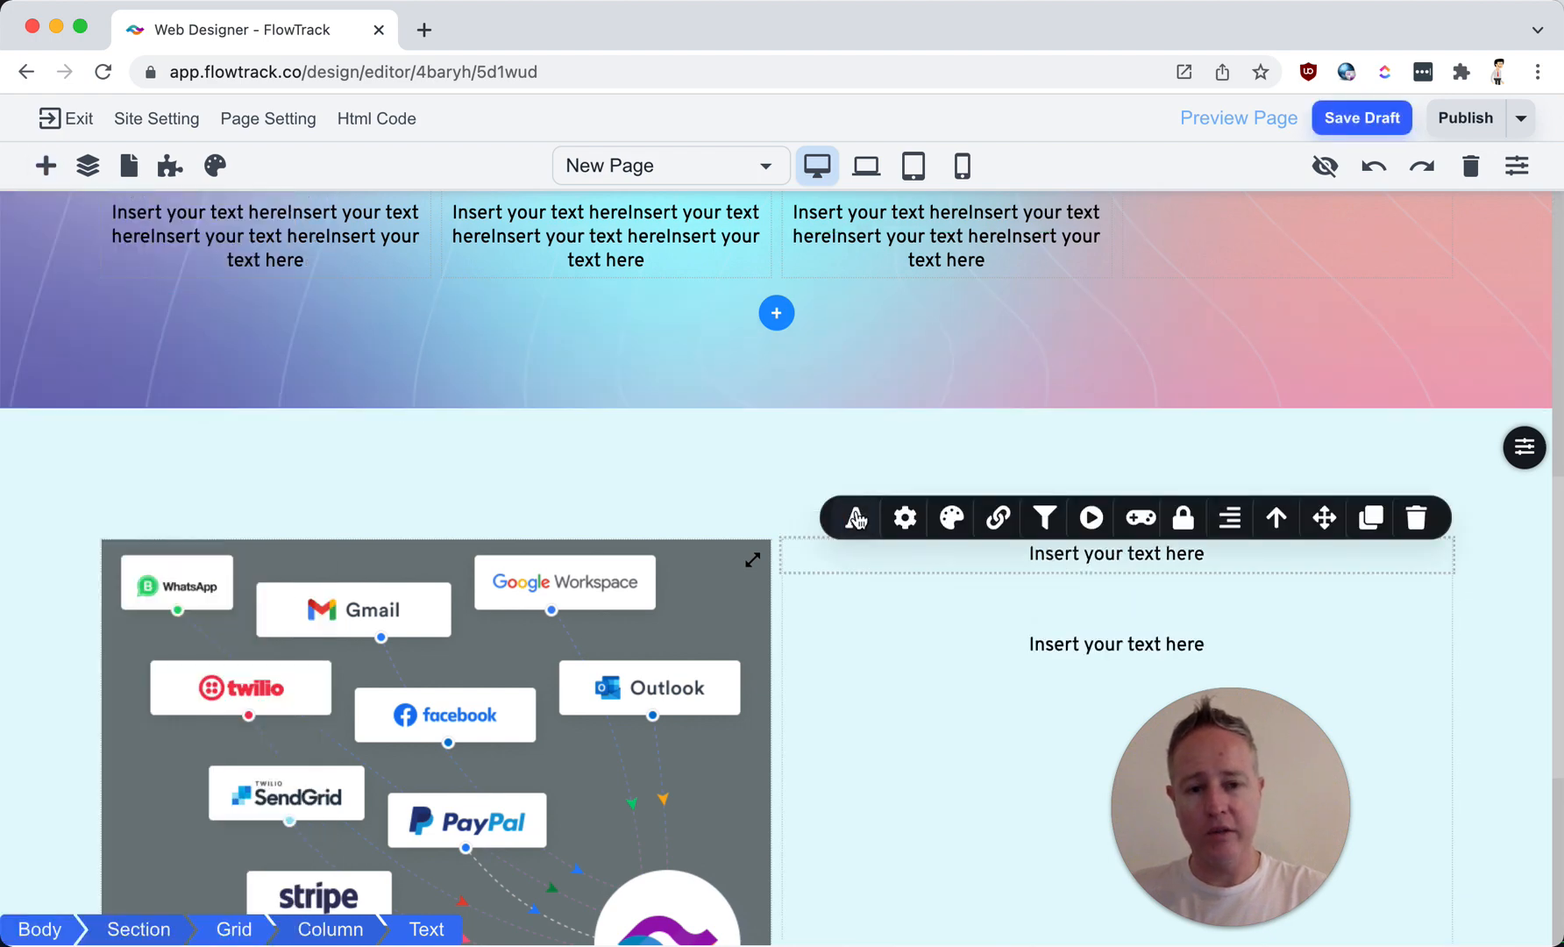
left_click(856, 519)
type("38")
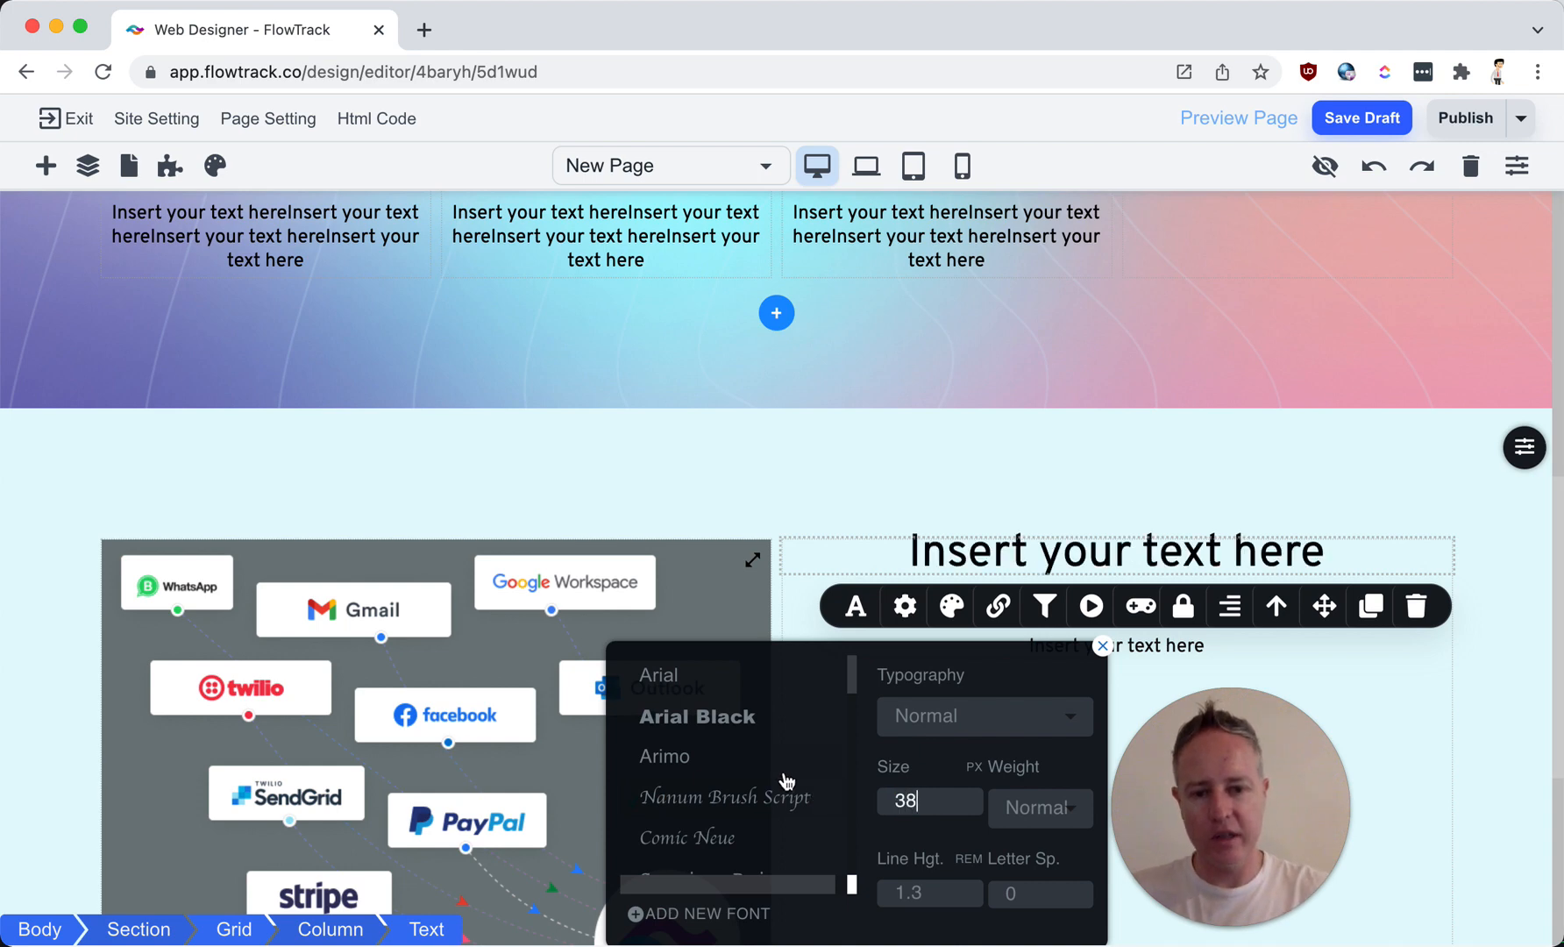
scroll(786, 780, "down", 3)
left_click(673, 755)
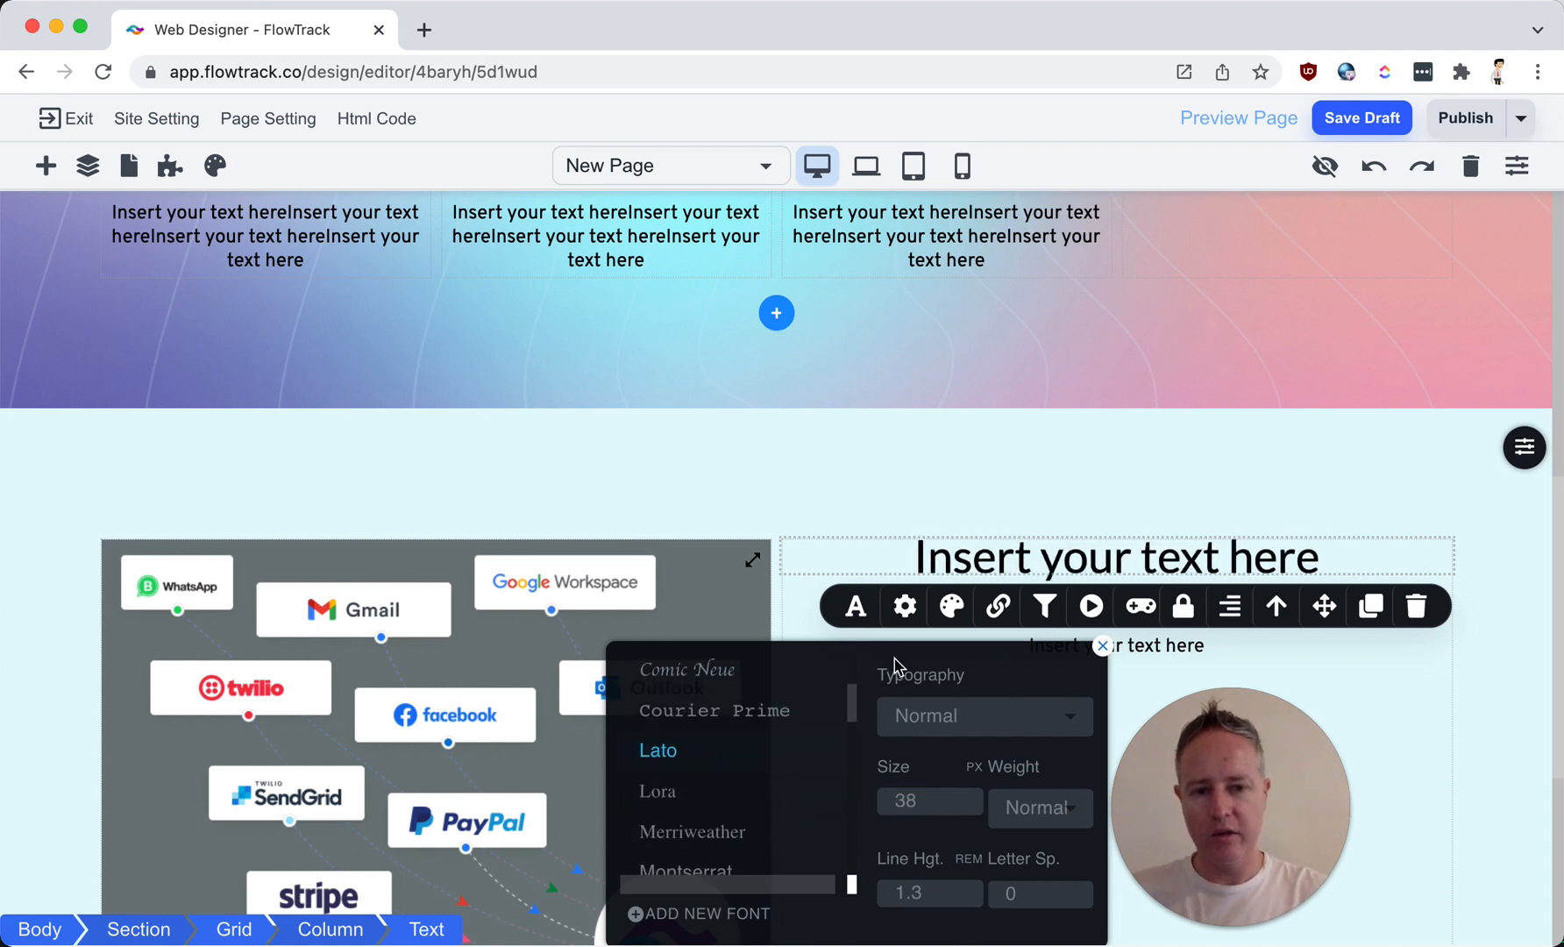
Step: Fill the lower text element with repeated copies of "Insert your text here" to form a paragraph of about eight lines
left_click(1170, 646)
key("ctrl+a")
key("ctrl+c")
key("Right")
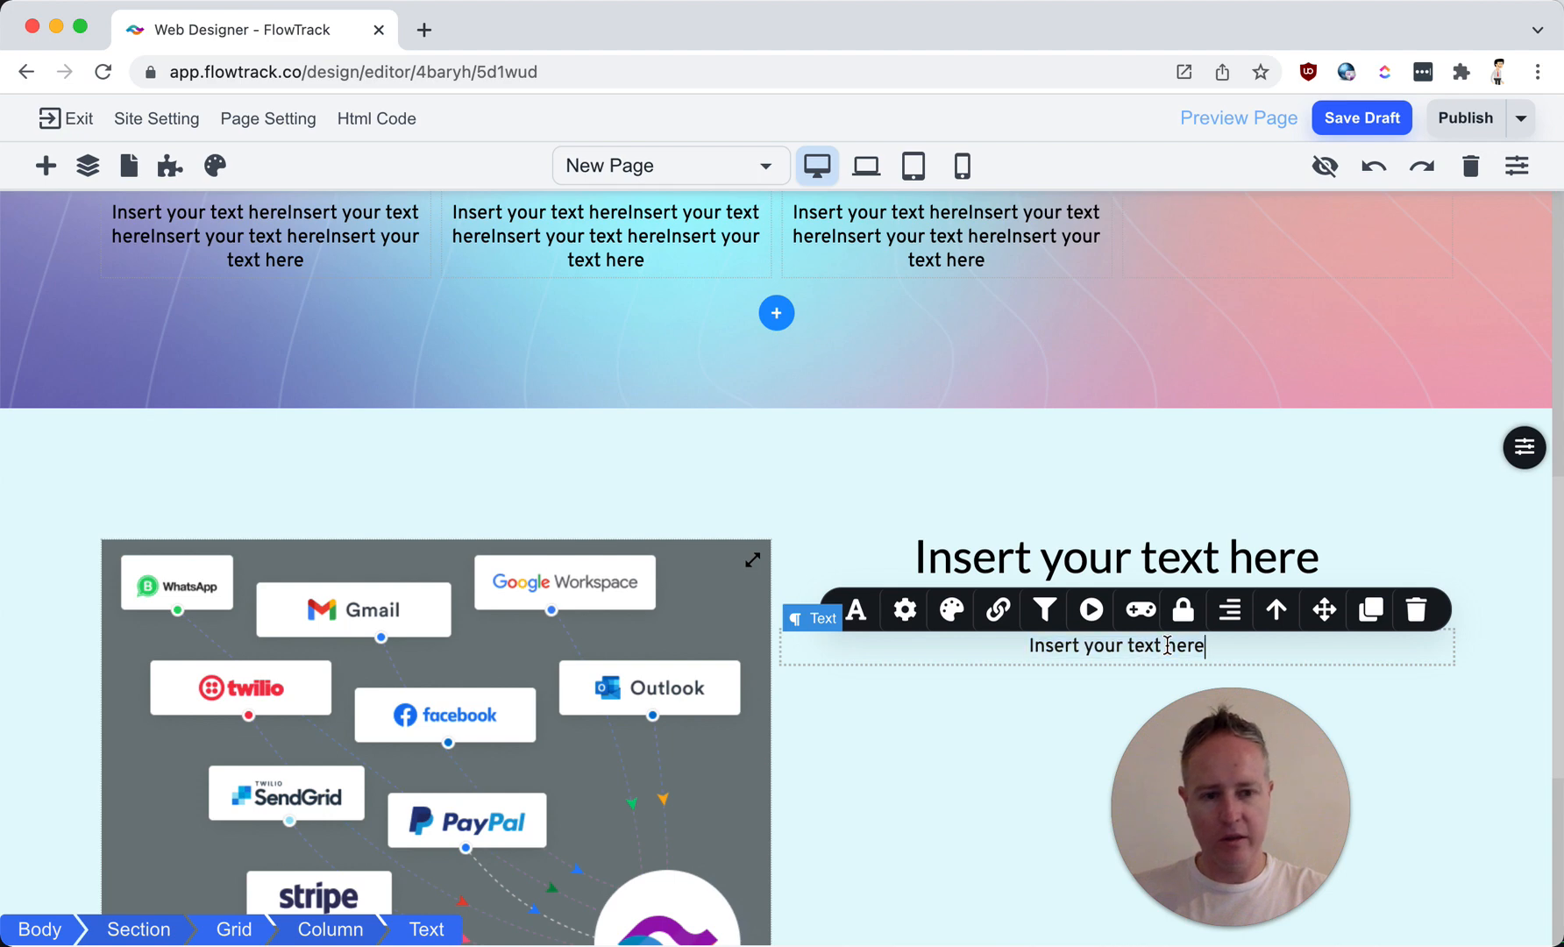
key("ctrl+v")
key("ctrl+v")
key("ctrl+v")
key("ctrl+v")
key("ctrl+v")
key("ctrl+v")
key("ctrl+v")
key("ctrl+v")
key("ctrl+v")
key("ctrl+v")
key("ctrl+v")
key("ctrl+v")
key("ctrl+v")
key("ctrl+v")
key("ctrl+v")
key("ctrl+v")
key("ctrl+v")
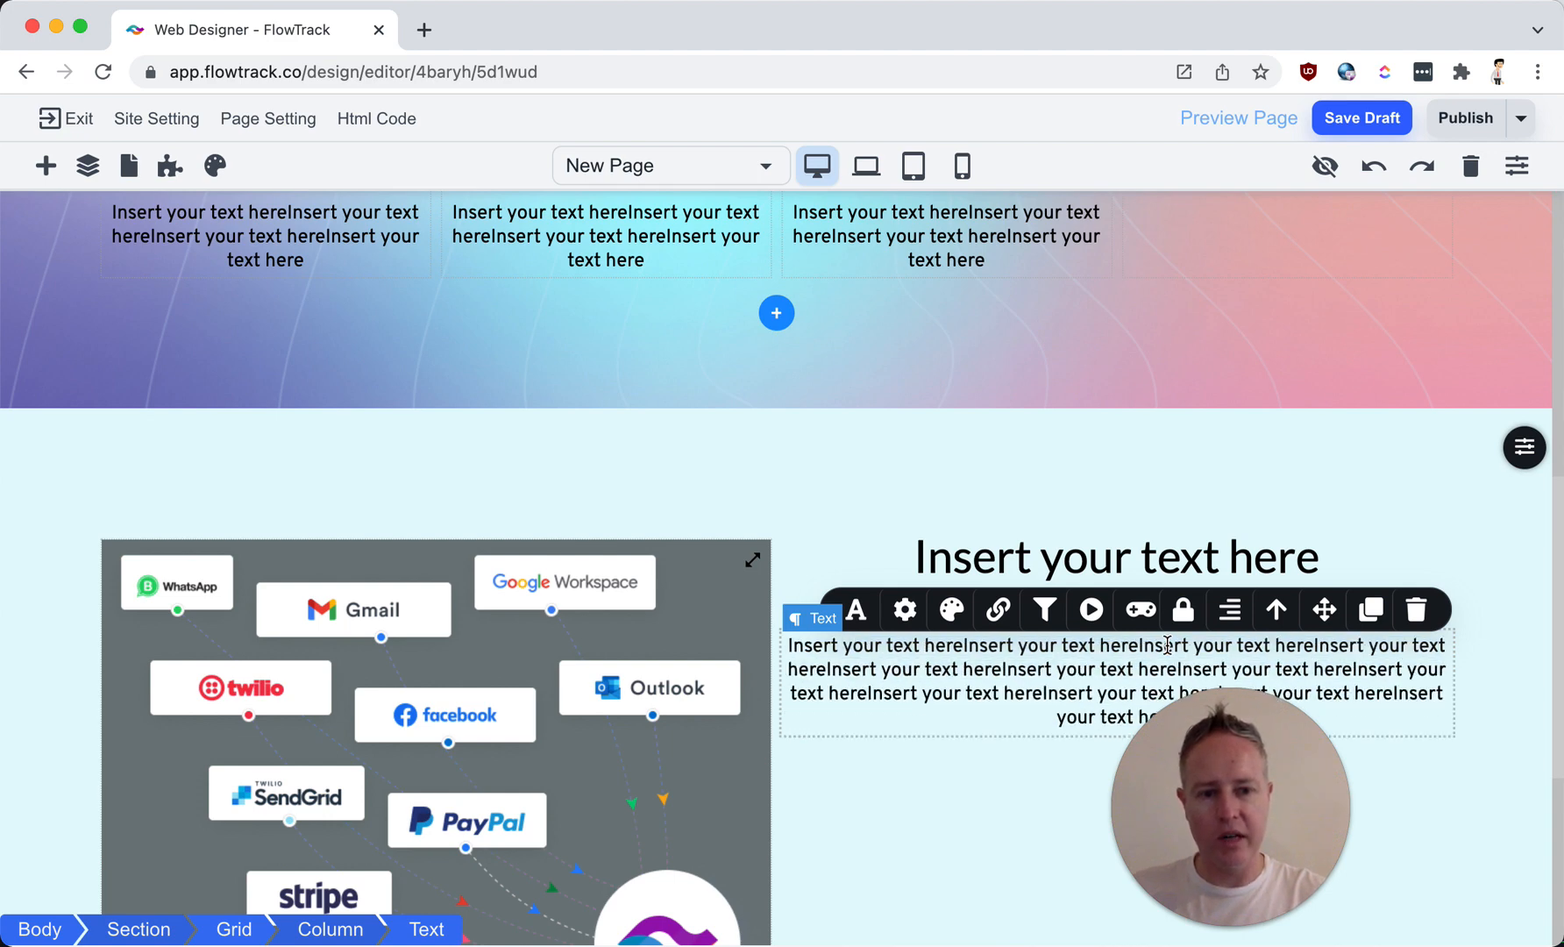
key("ctrl+v")
key("ctrl+v")
key("ctrl+v")
key("ctrl+v")
key("ctrl+v")
key("ctrl+v")
key("ctrl+v")
key("ctrl+v")
key("ctrl+v")
key("ctrl+v")
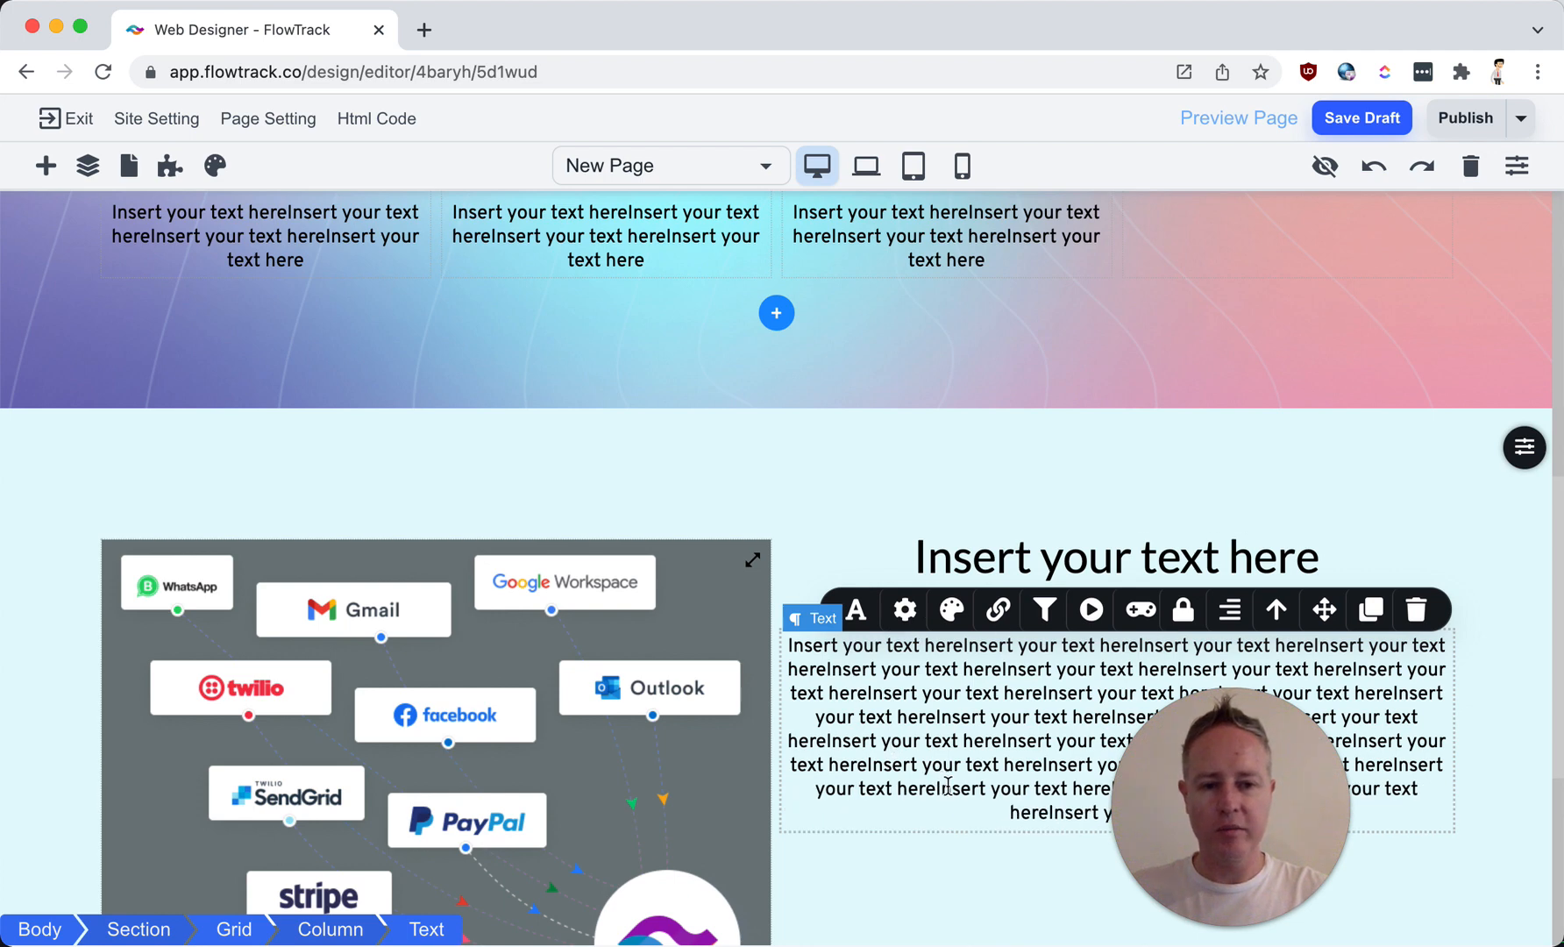
Step: Duplicate the spacer under the Lato heading and move one spacer above the heading
scroll(947, 786, "down", 3)
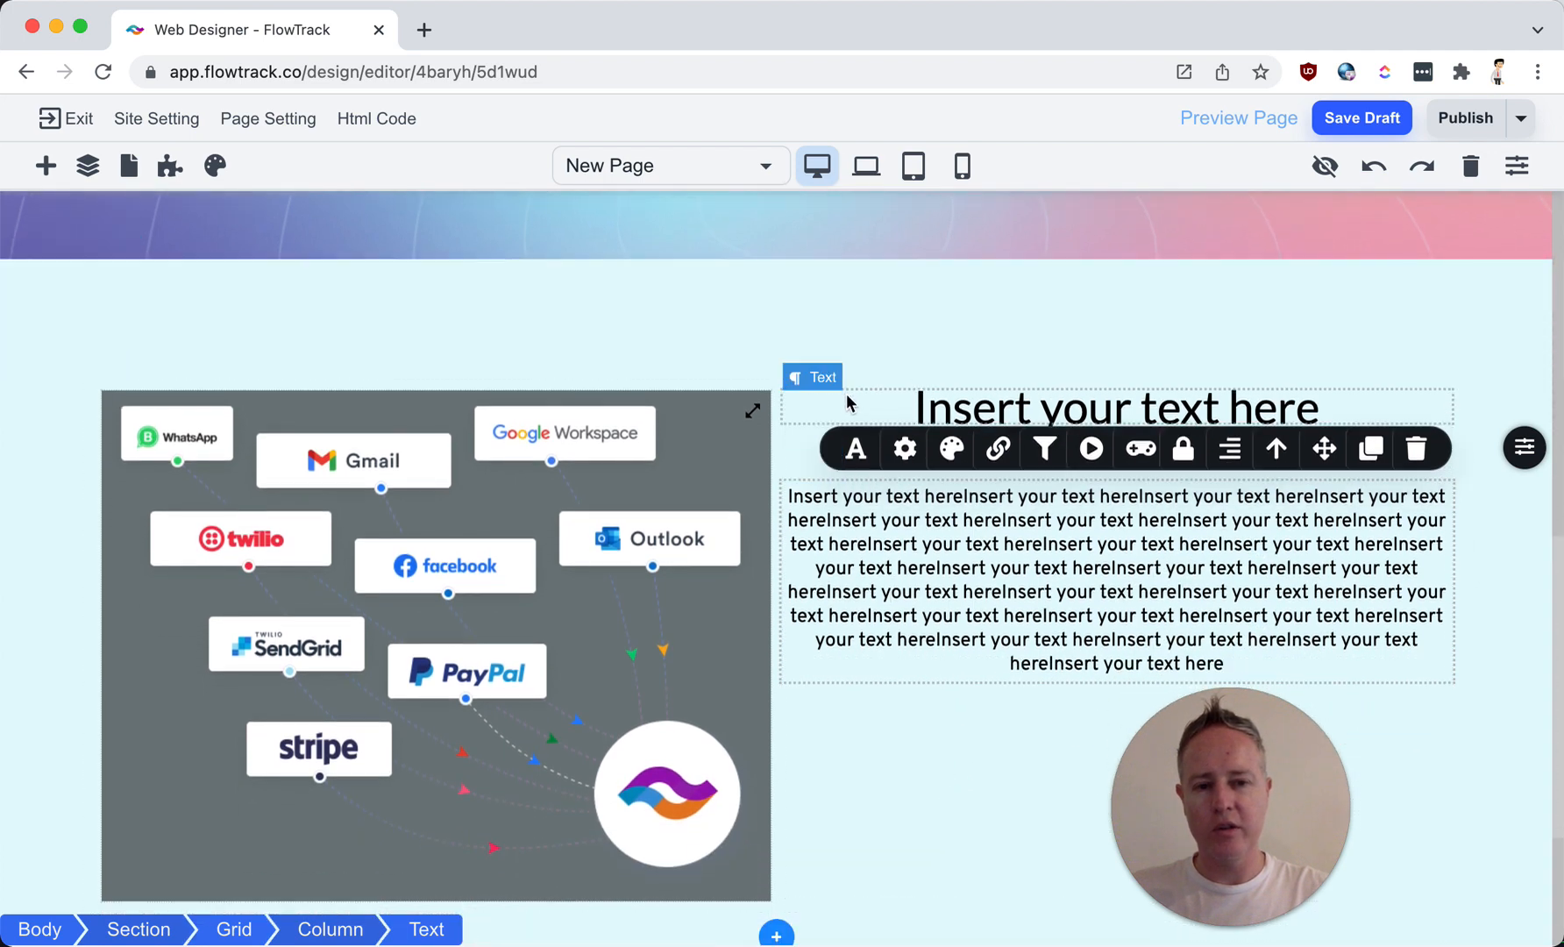
left_click(833, 443)
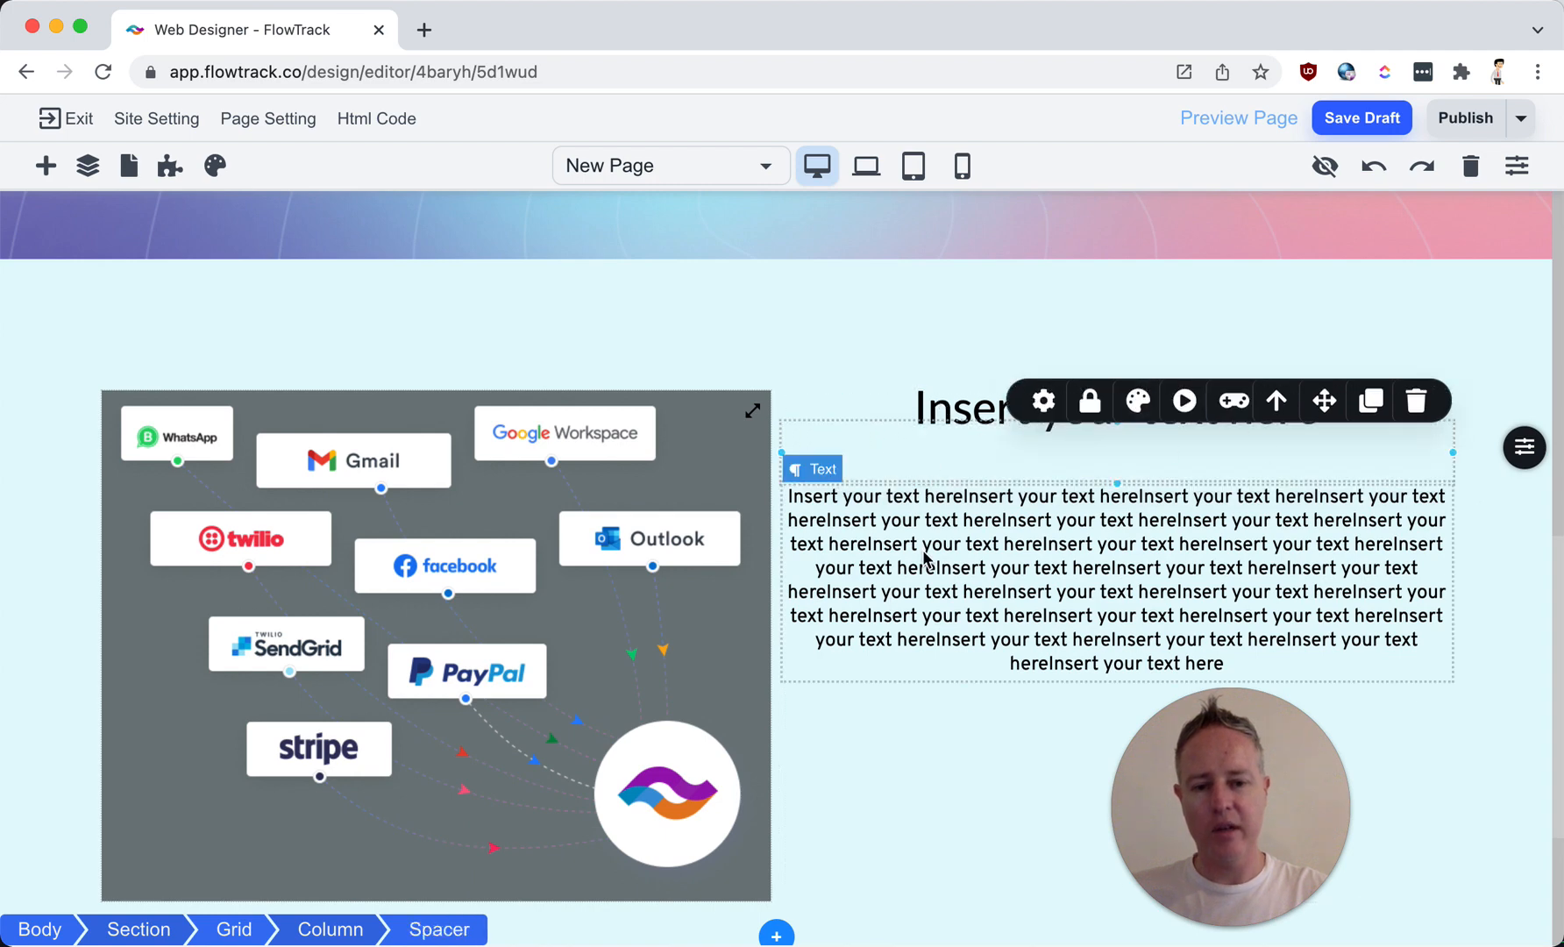
left_click(1369, 403)
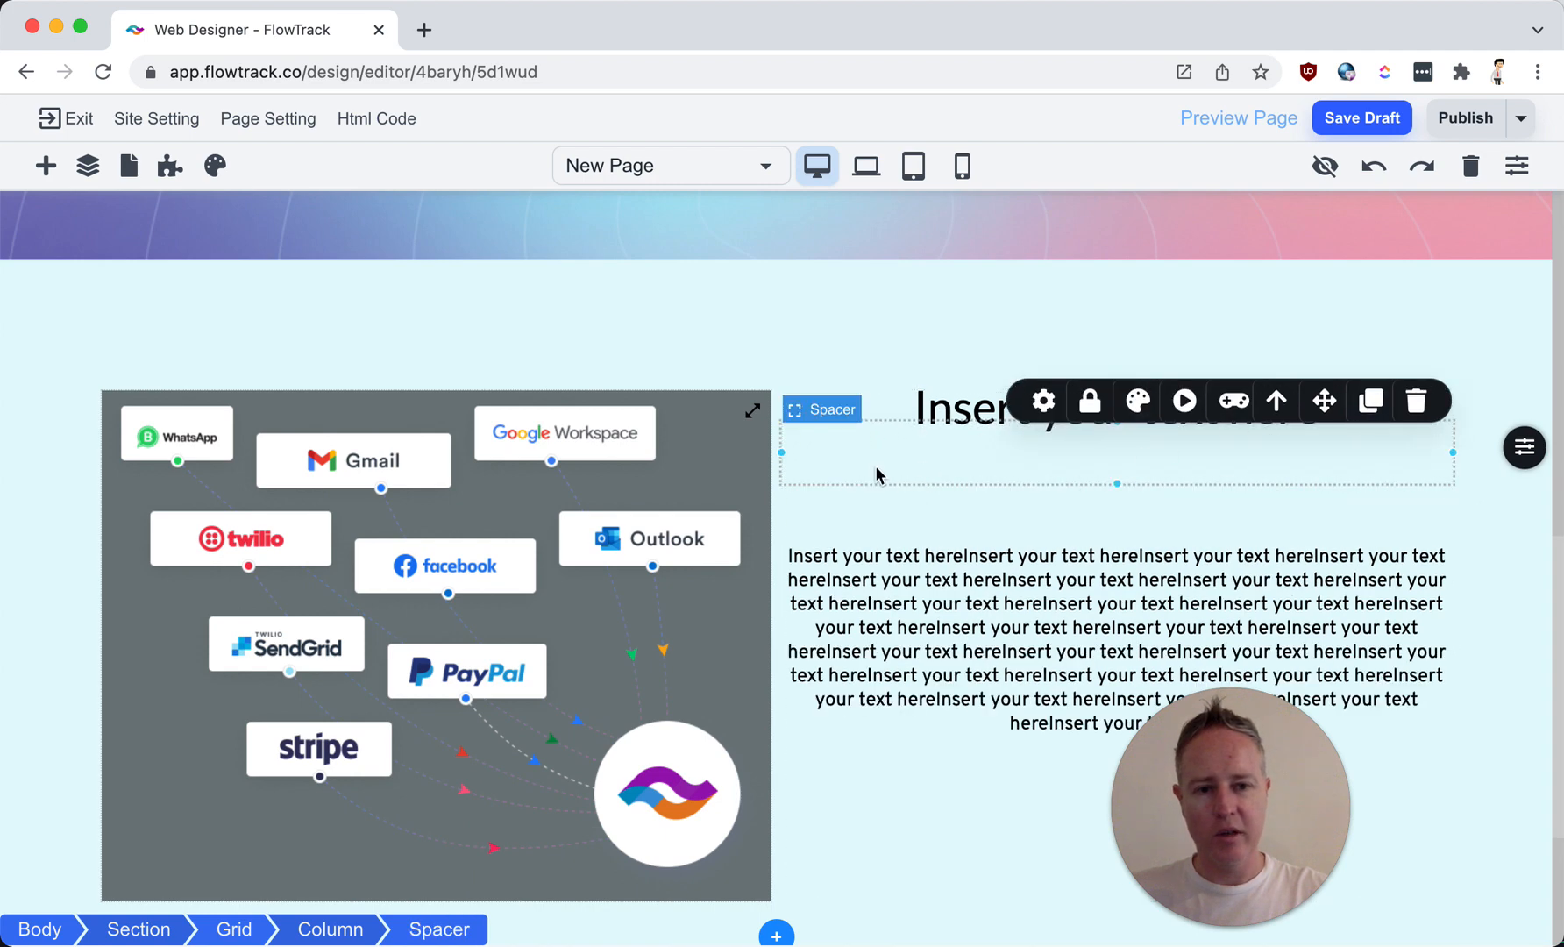
left_click_drag(874, 436, 876, 396)
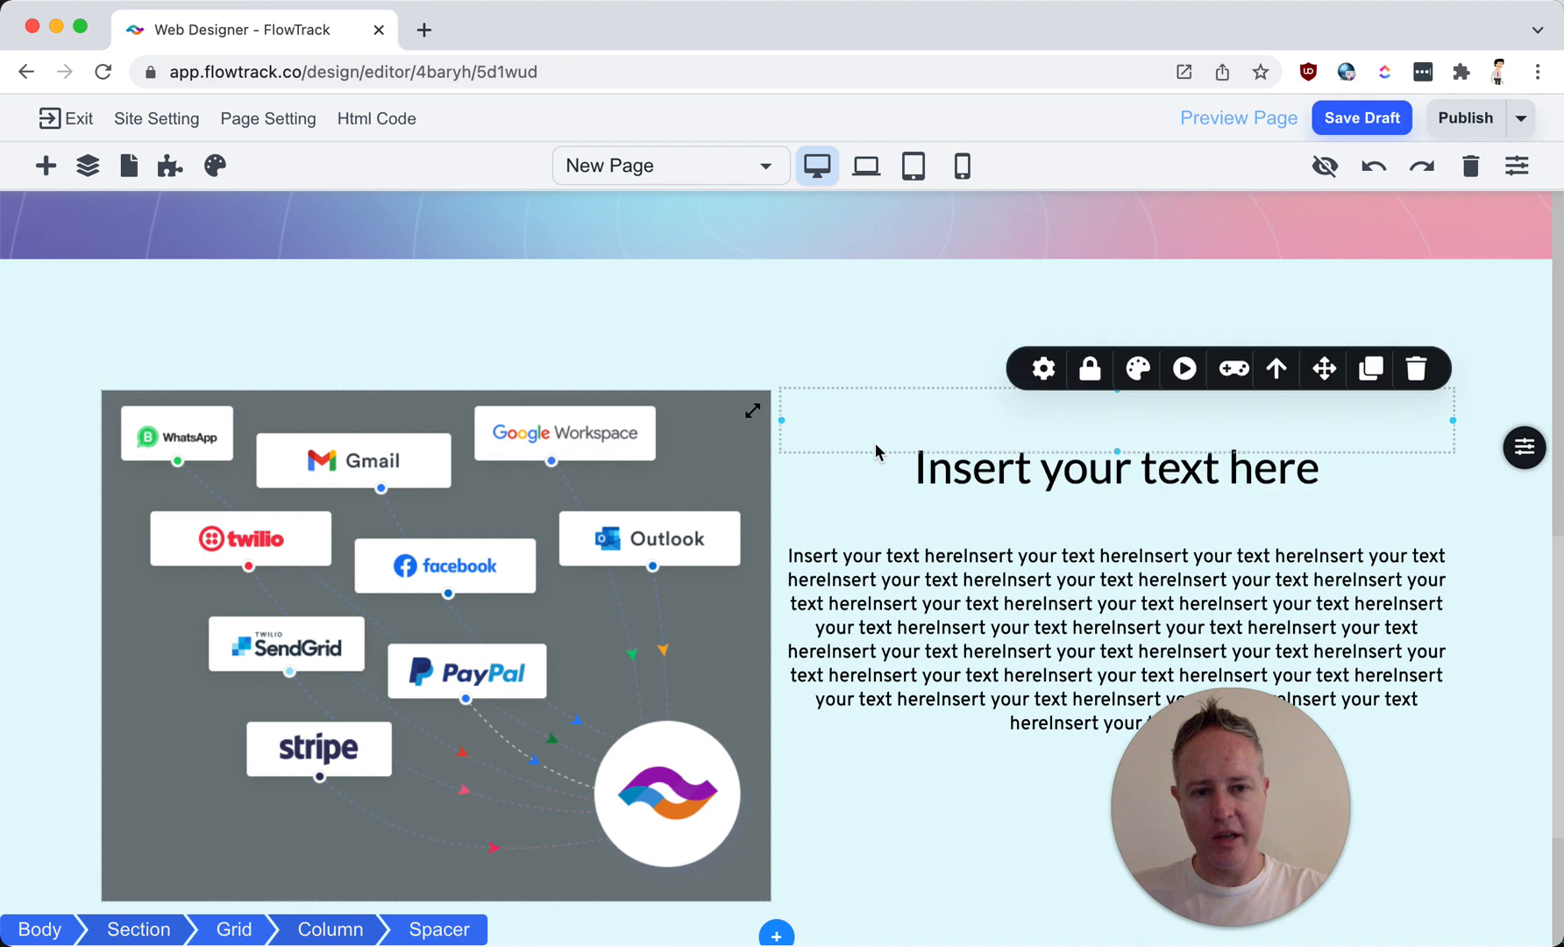
Step: Add a new section with the Blank layout below the light cyan section
scroll(917, 574, "down", 5)
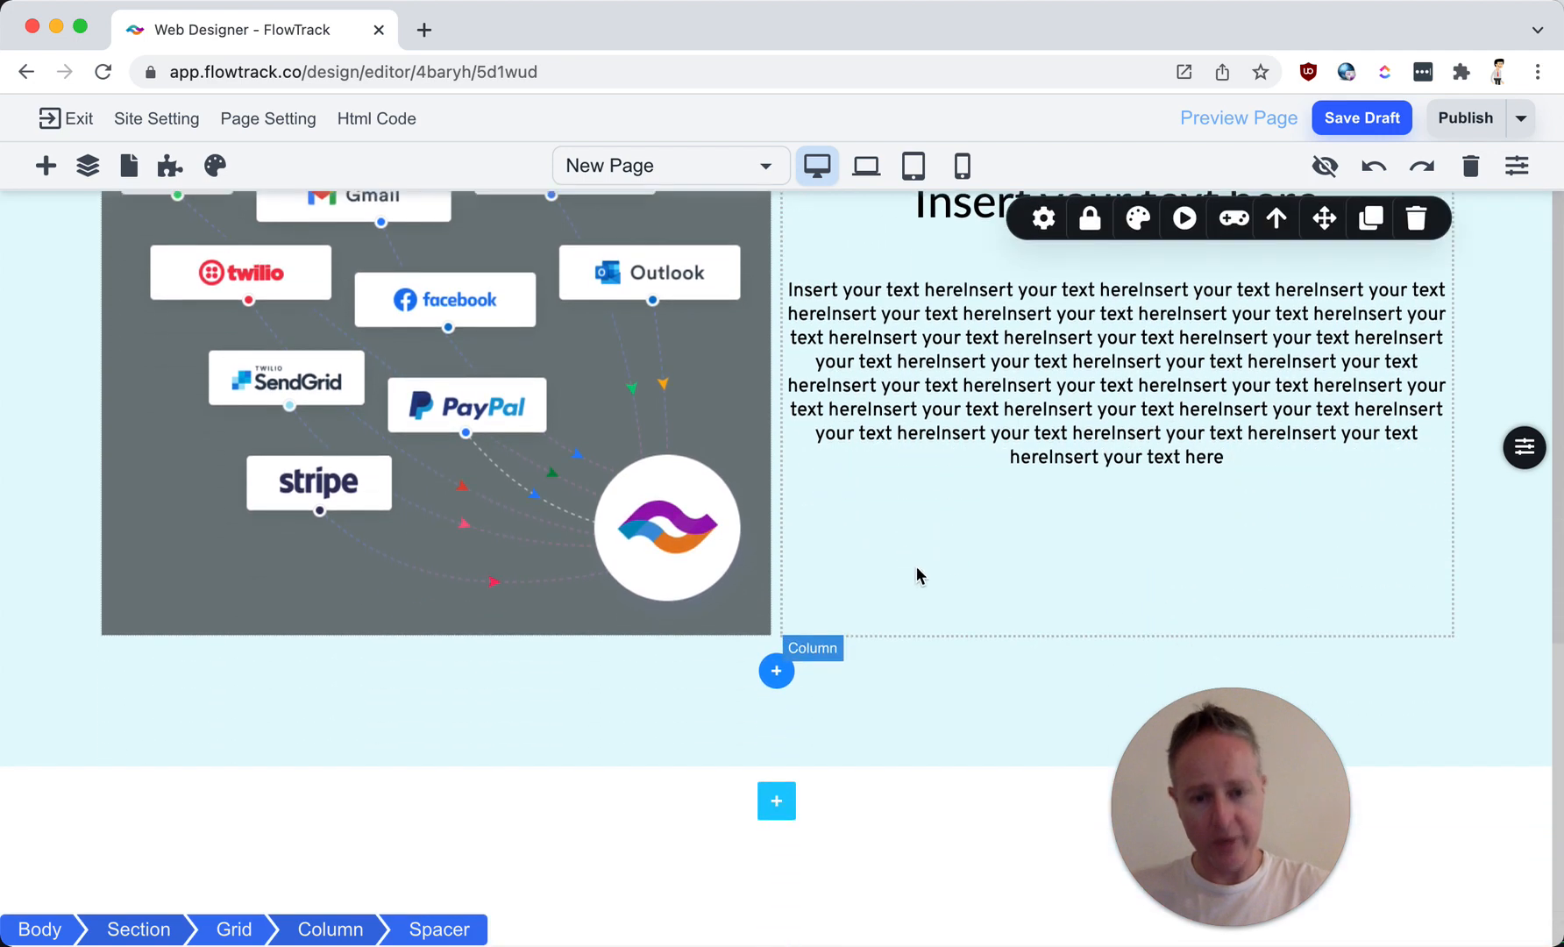
left_click(792, 815)
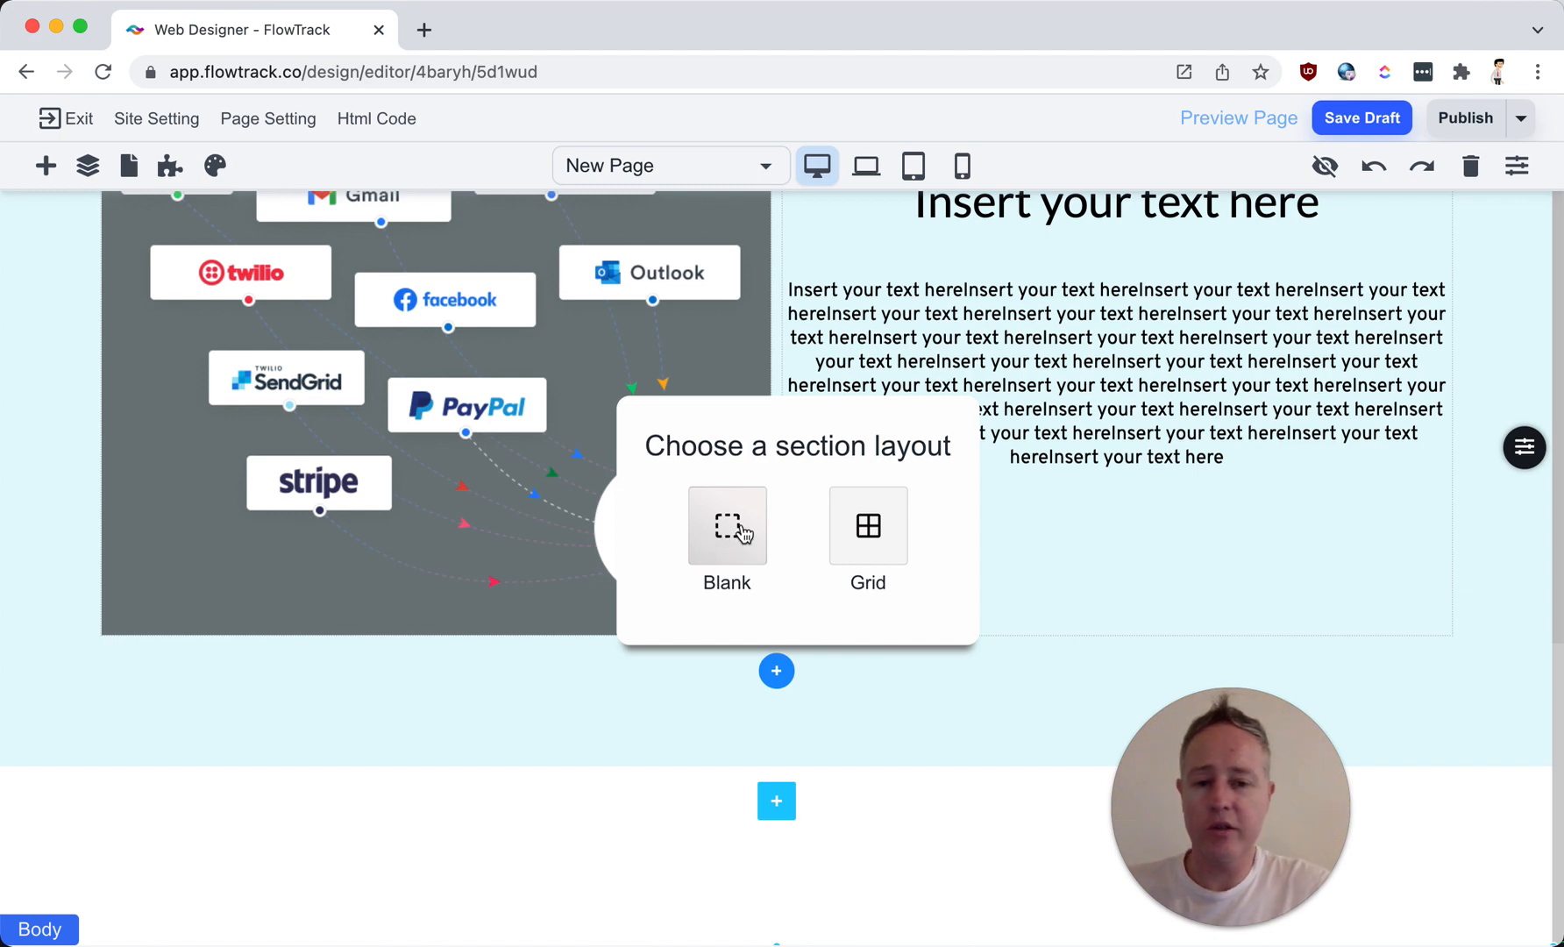
left_click(743, 531)
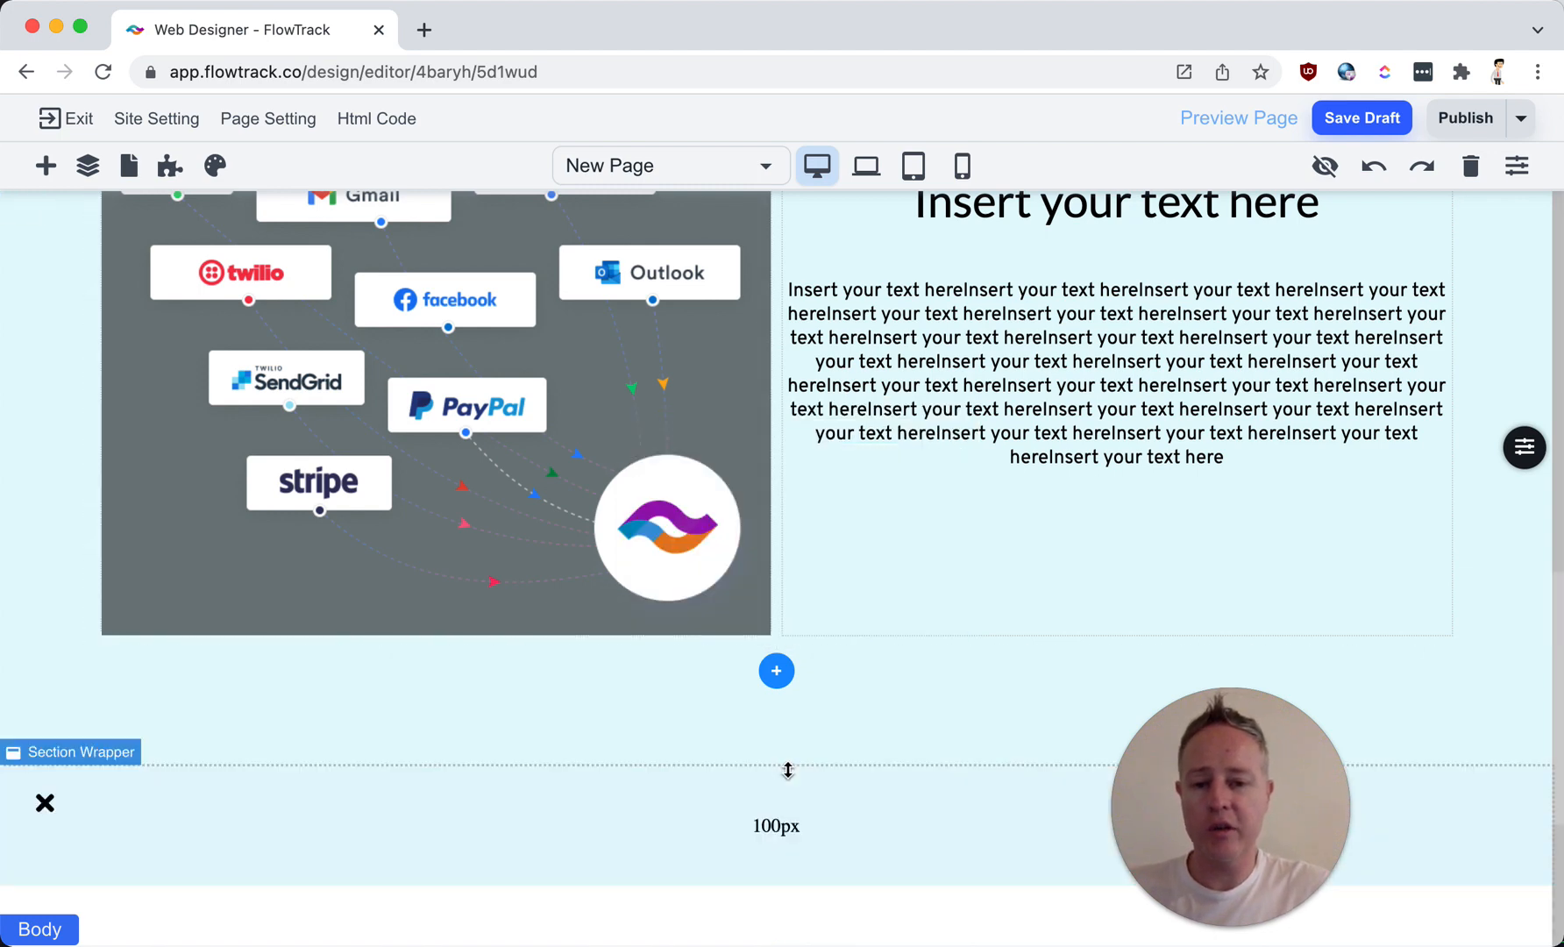
scroll(903, 633, "down", 2)
scroll(902, 629, "down", 2)
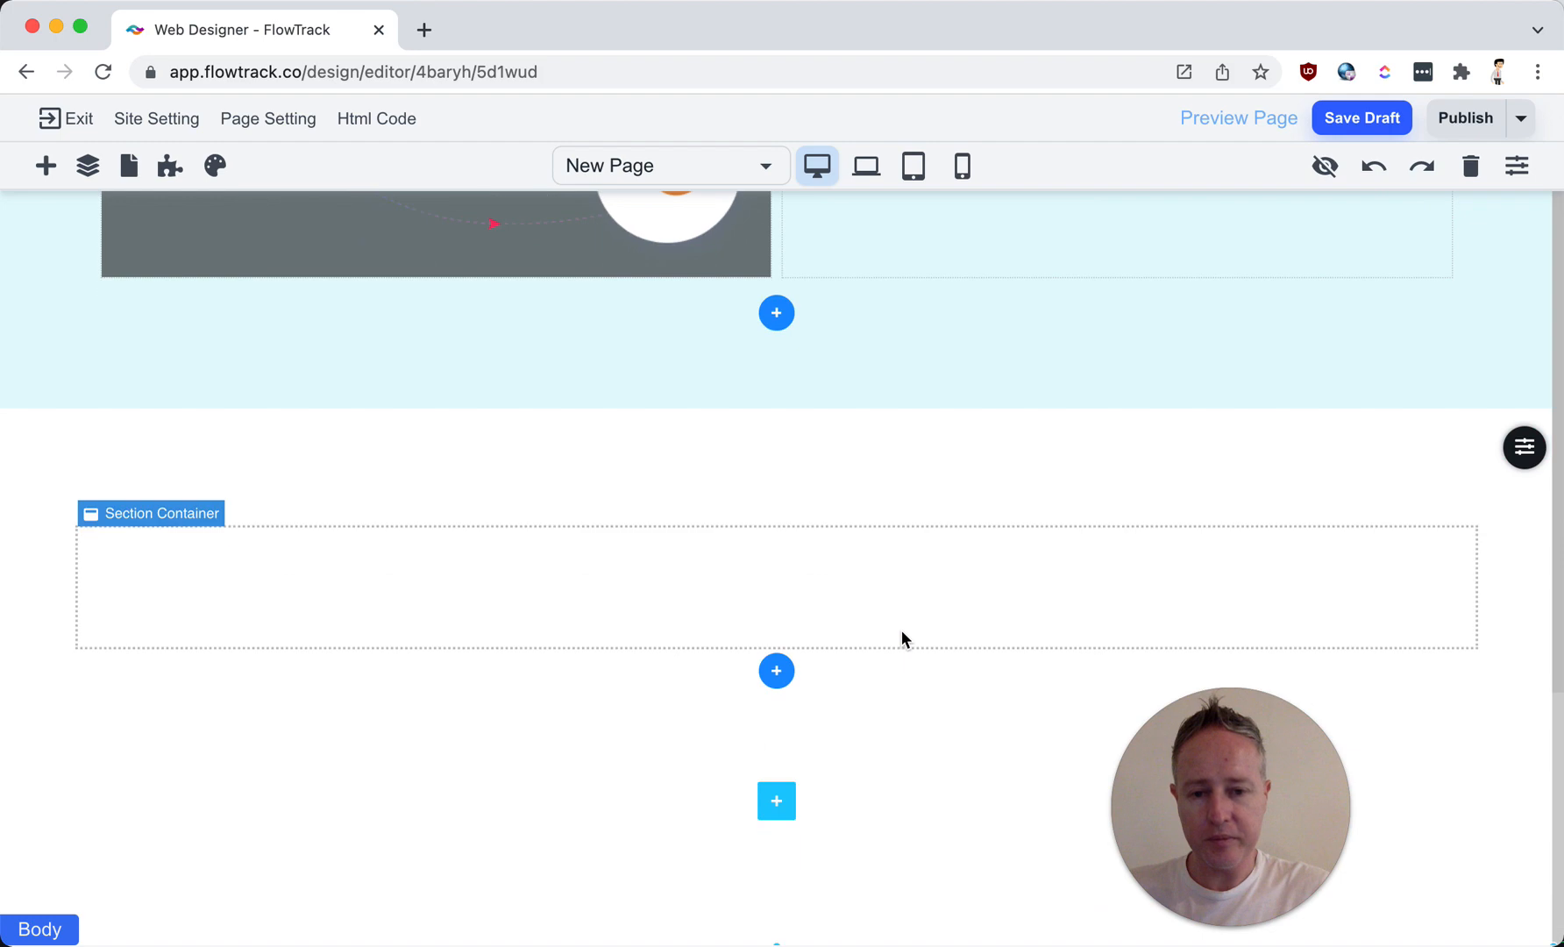
Step: Give the new blank section the pricing background gradient image and set its focal point near the image's top centre
left_click(1039, 572)
mouse_move(1529, 460)
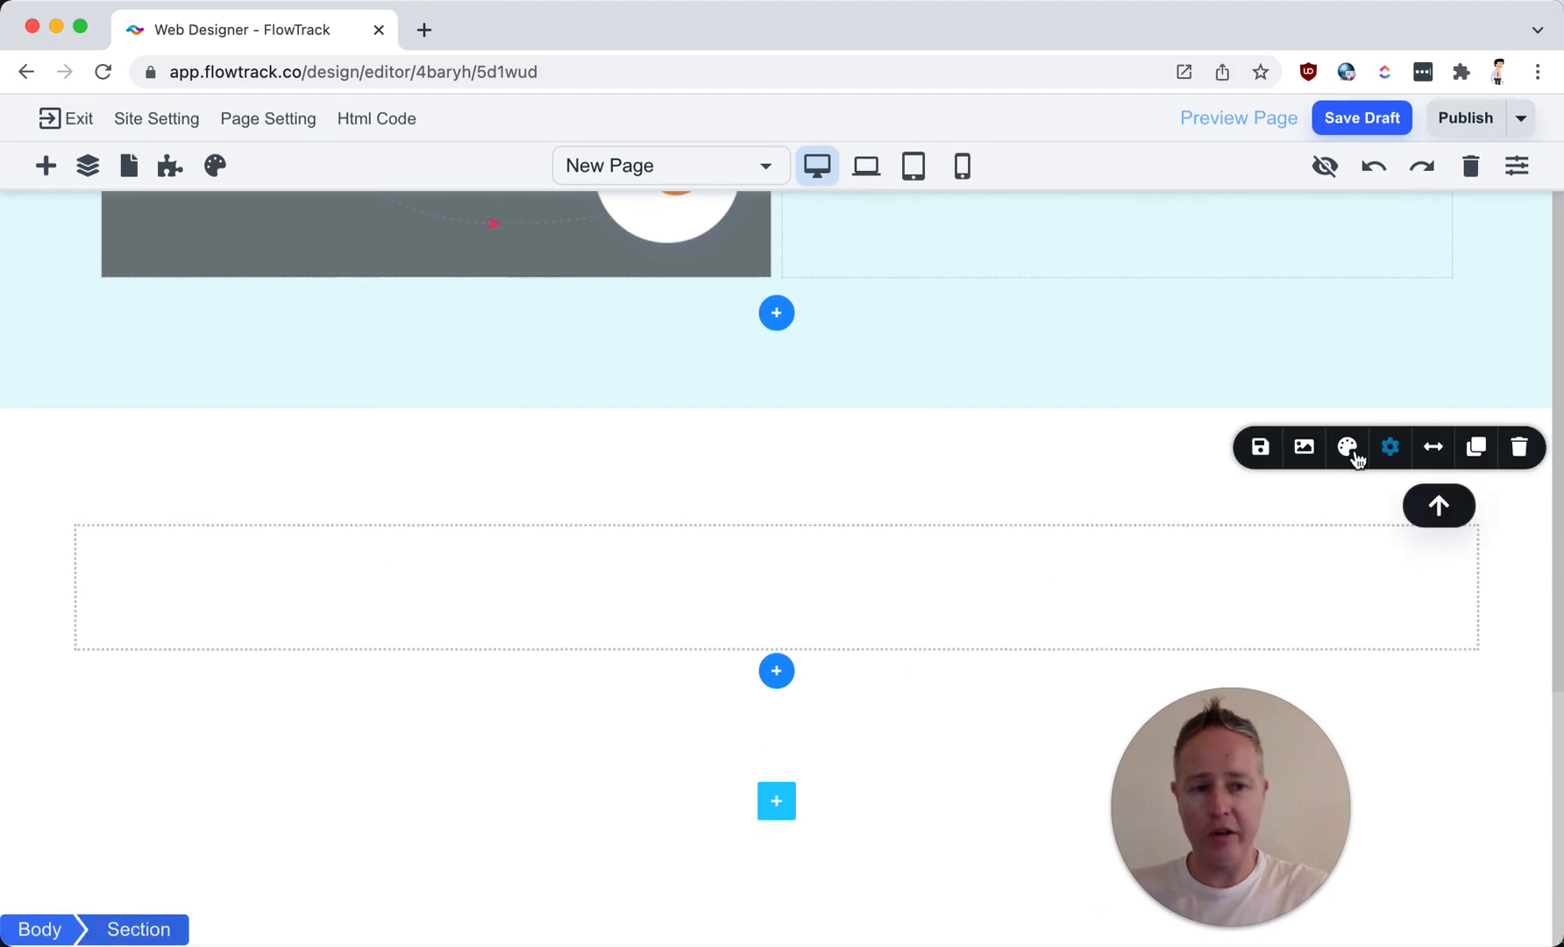
left_click(1305, 449)
left_click(1349, 579)
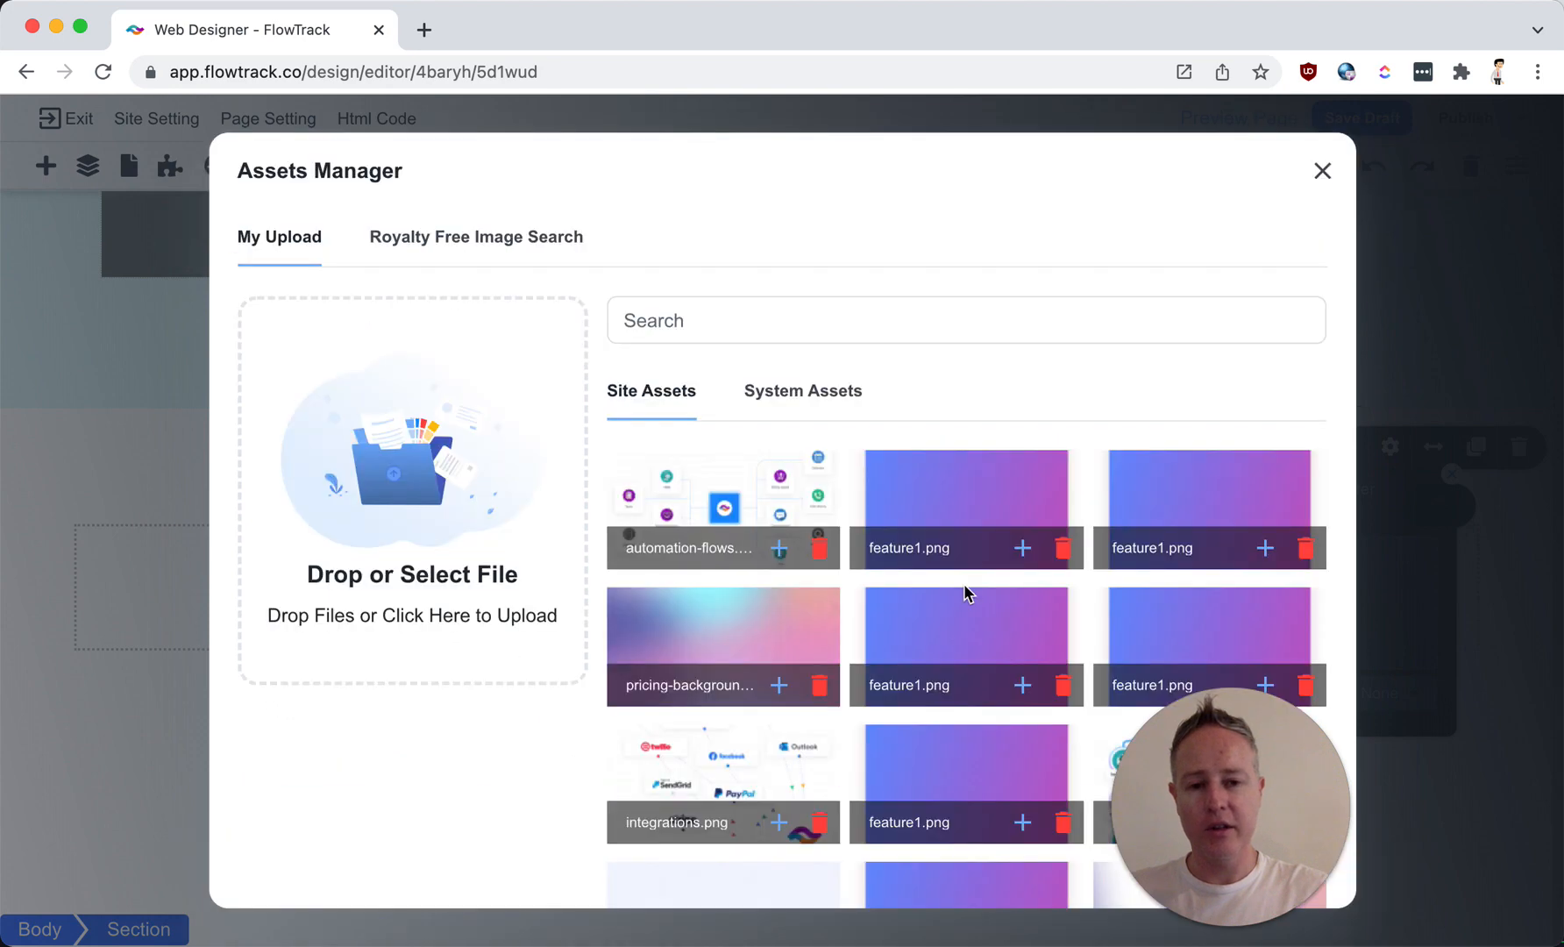
scroll(964, 593, "down", 3)
left_click(722, 508)
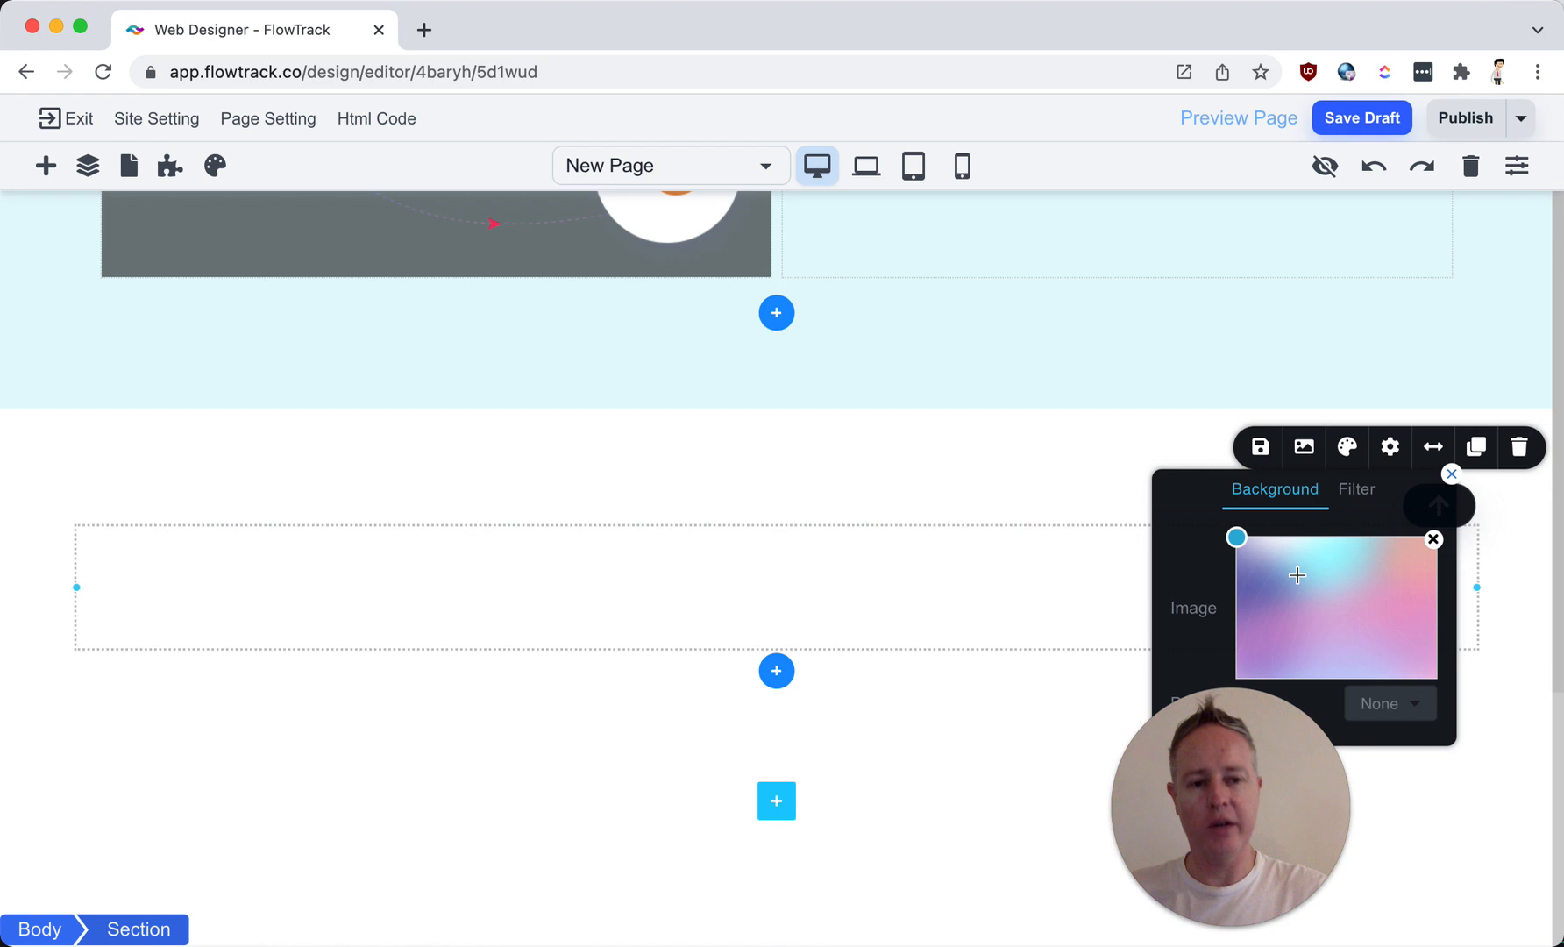
mouse_move(1313, 580)
left_mouse_down()
mouse_move(1330, 578)
mouse_move(1329, 554)
left_mouse_up()
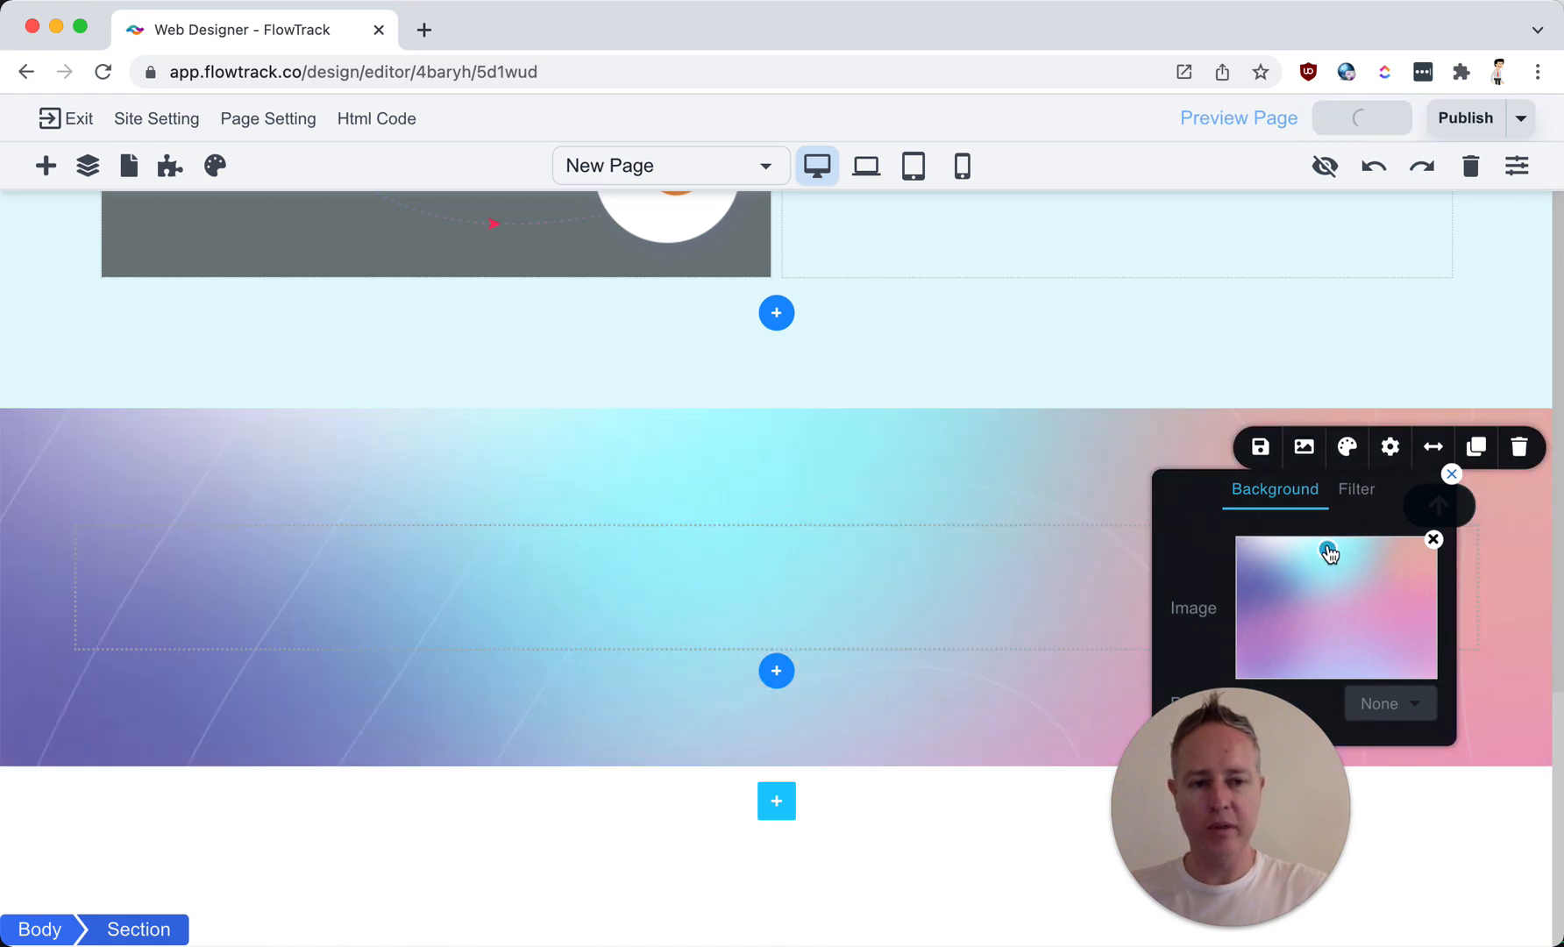
left_click(1452, 475)
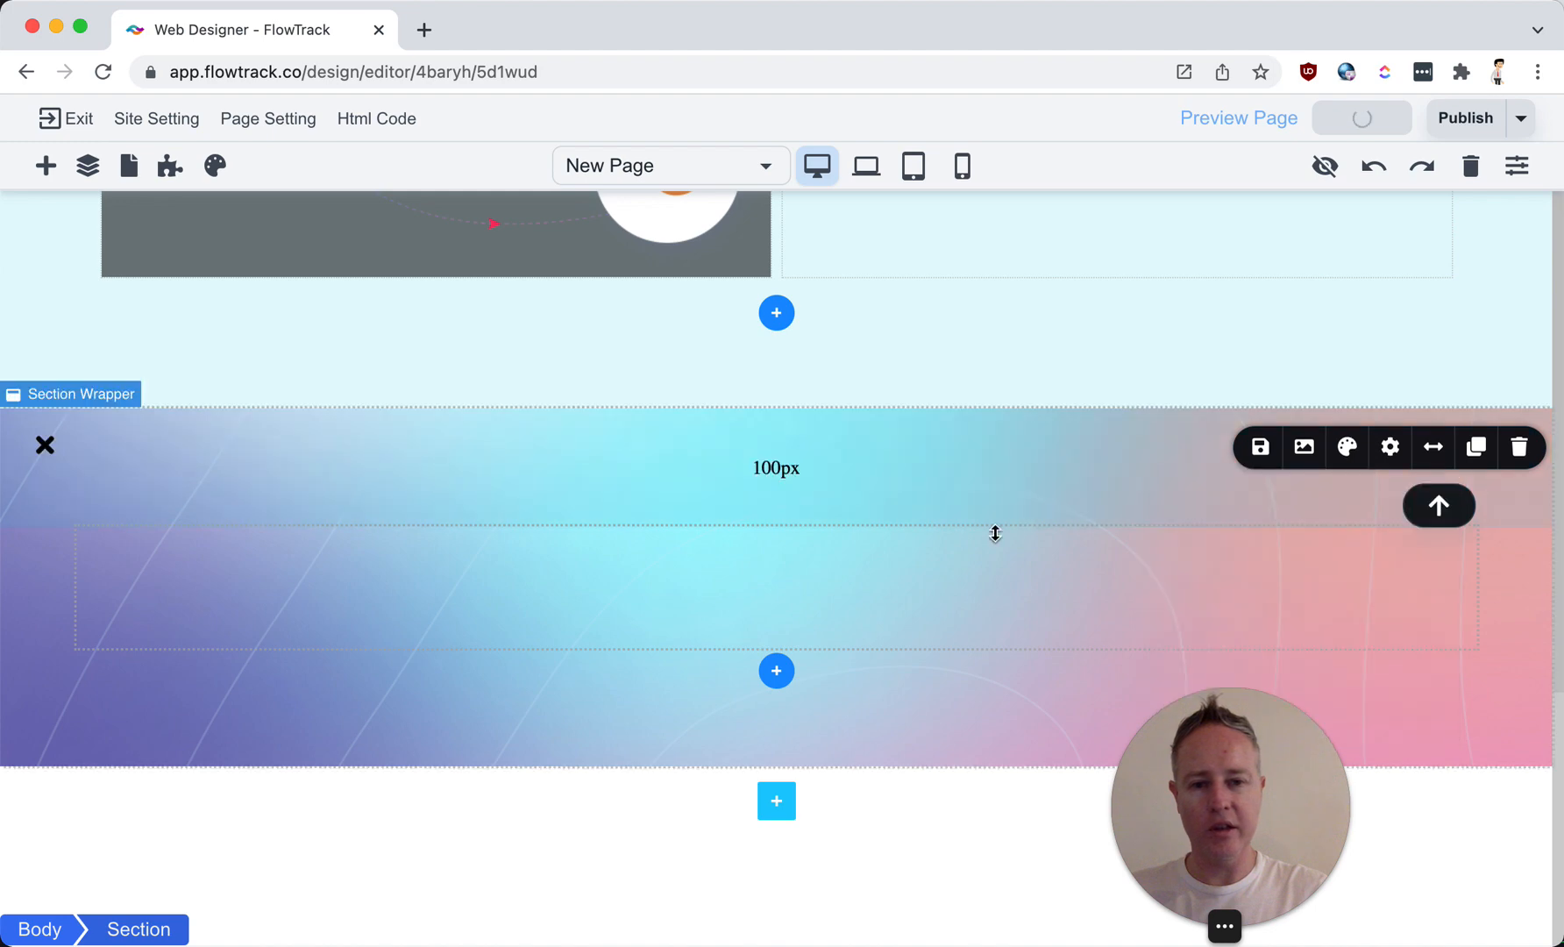
Step: Add a text element to the new gradient section and replace its placeholder with "Pricing"
left_click(48, 166)
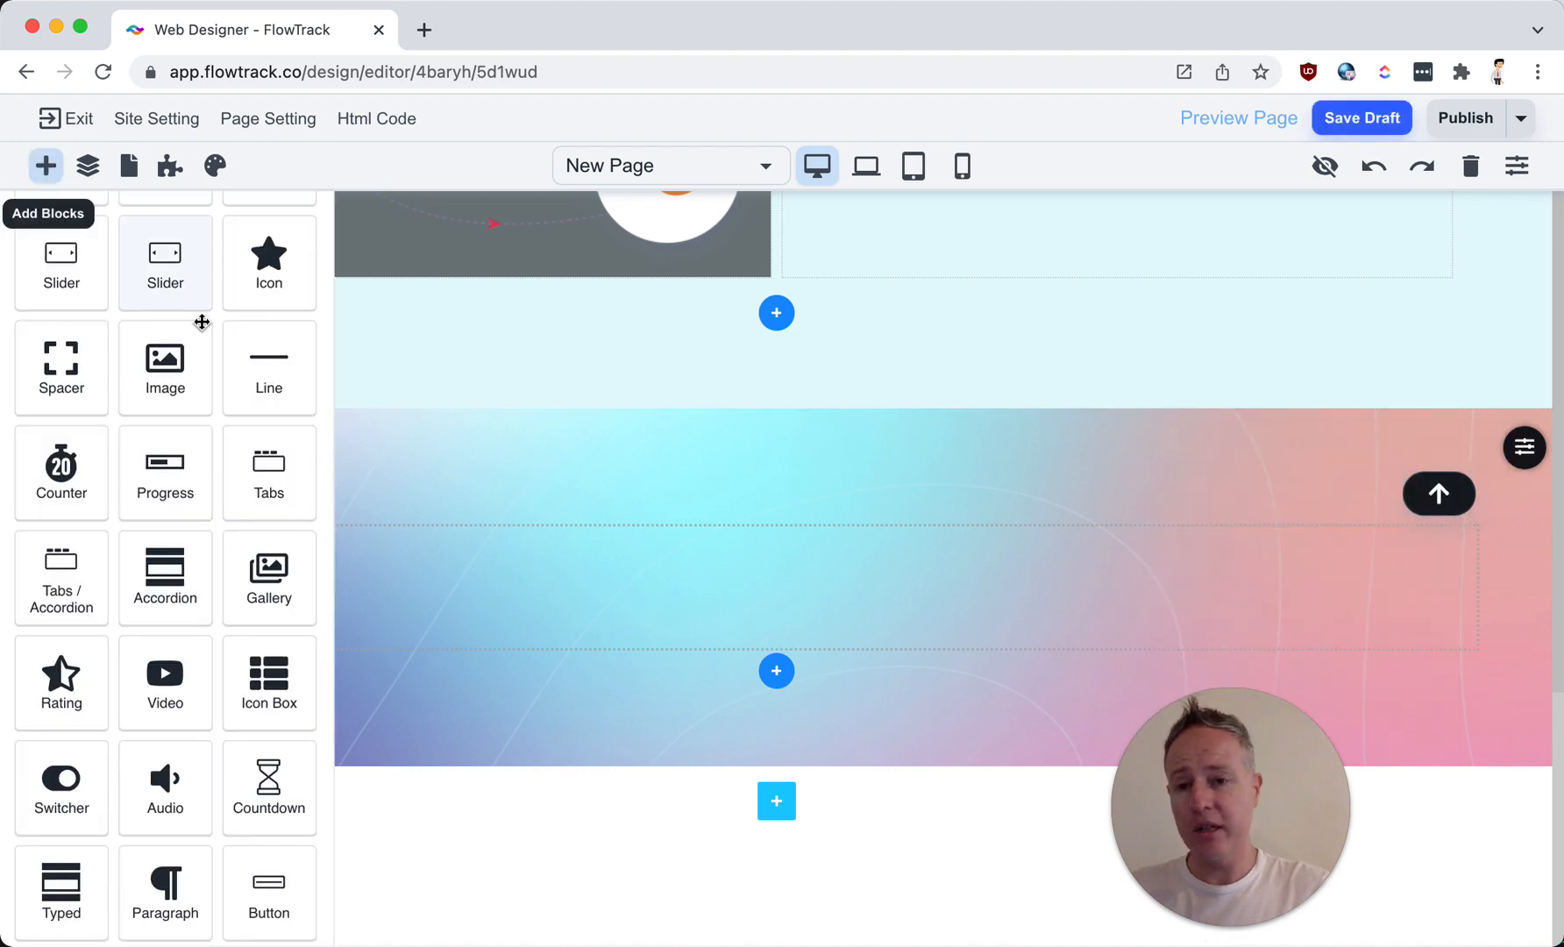
scroll(206, 321, "up", 4)
left_click_drag(292, 364, 735, 548)
left_click(733, 582)
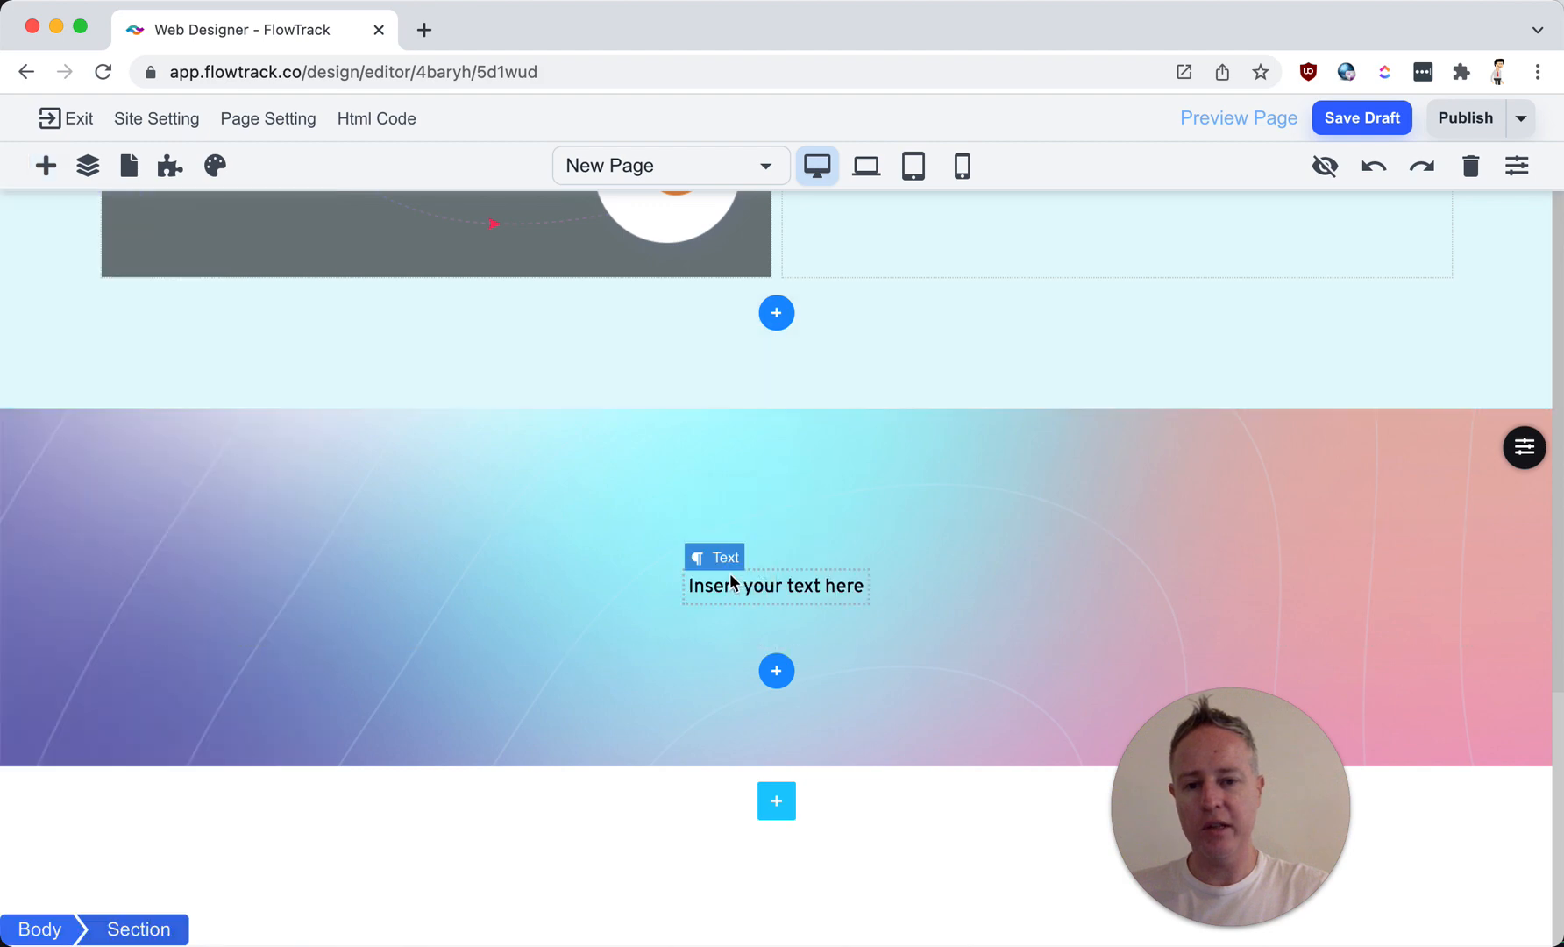
key("ctrl+a")
type("Pricing")
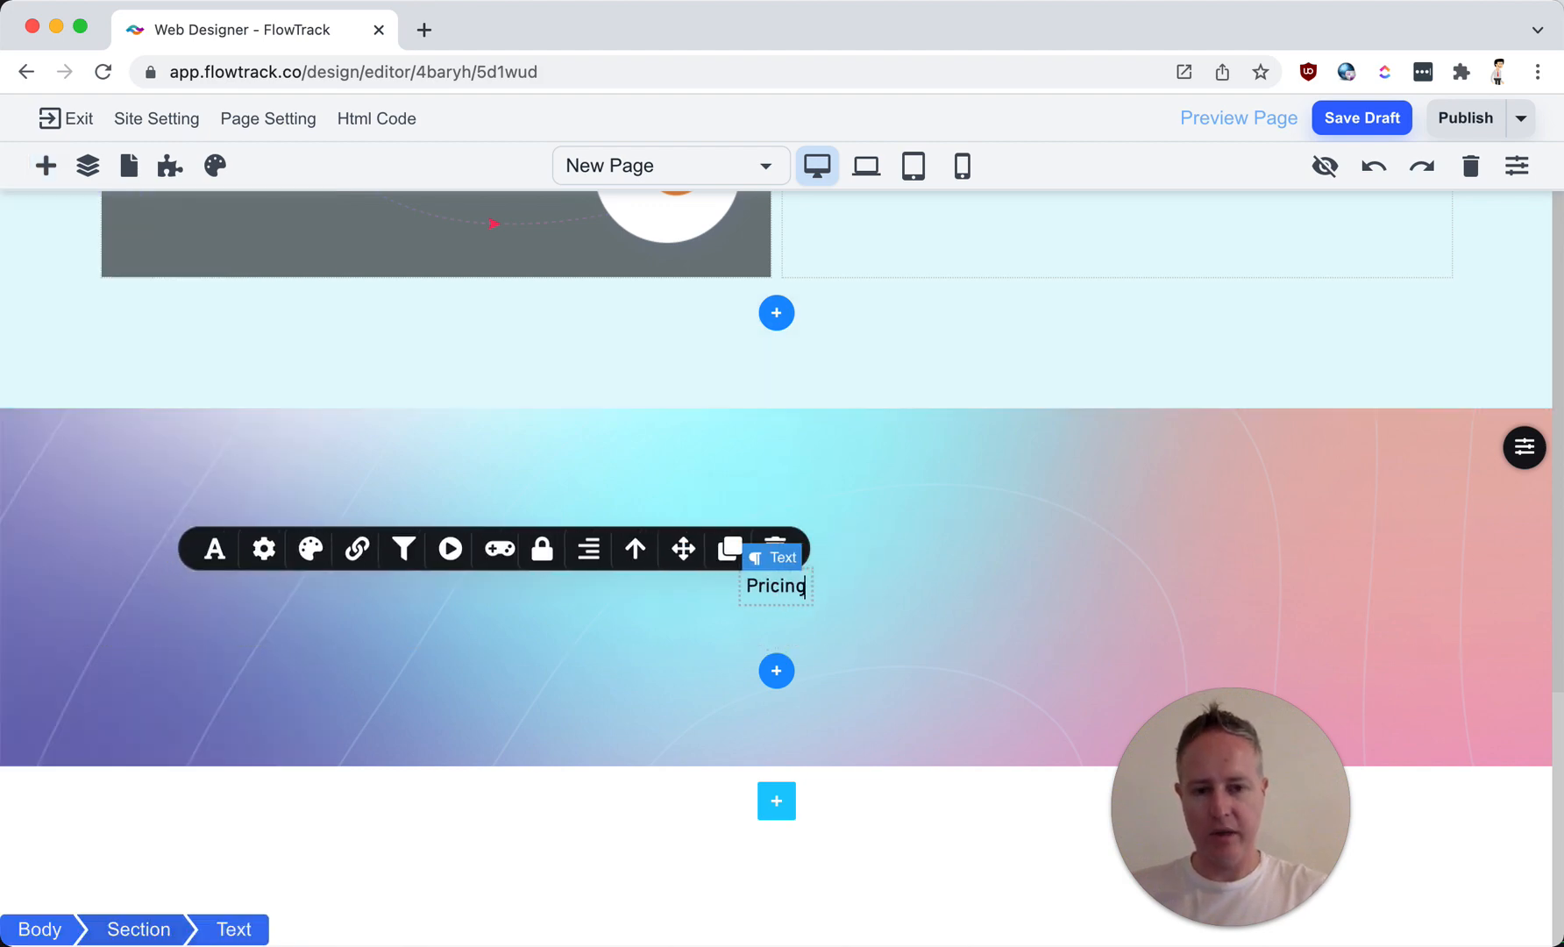
Step: Set the Pricing heading's font size to 38 px and its font to Lato
left_click(215, 549)
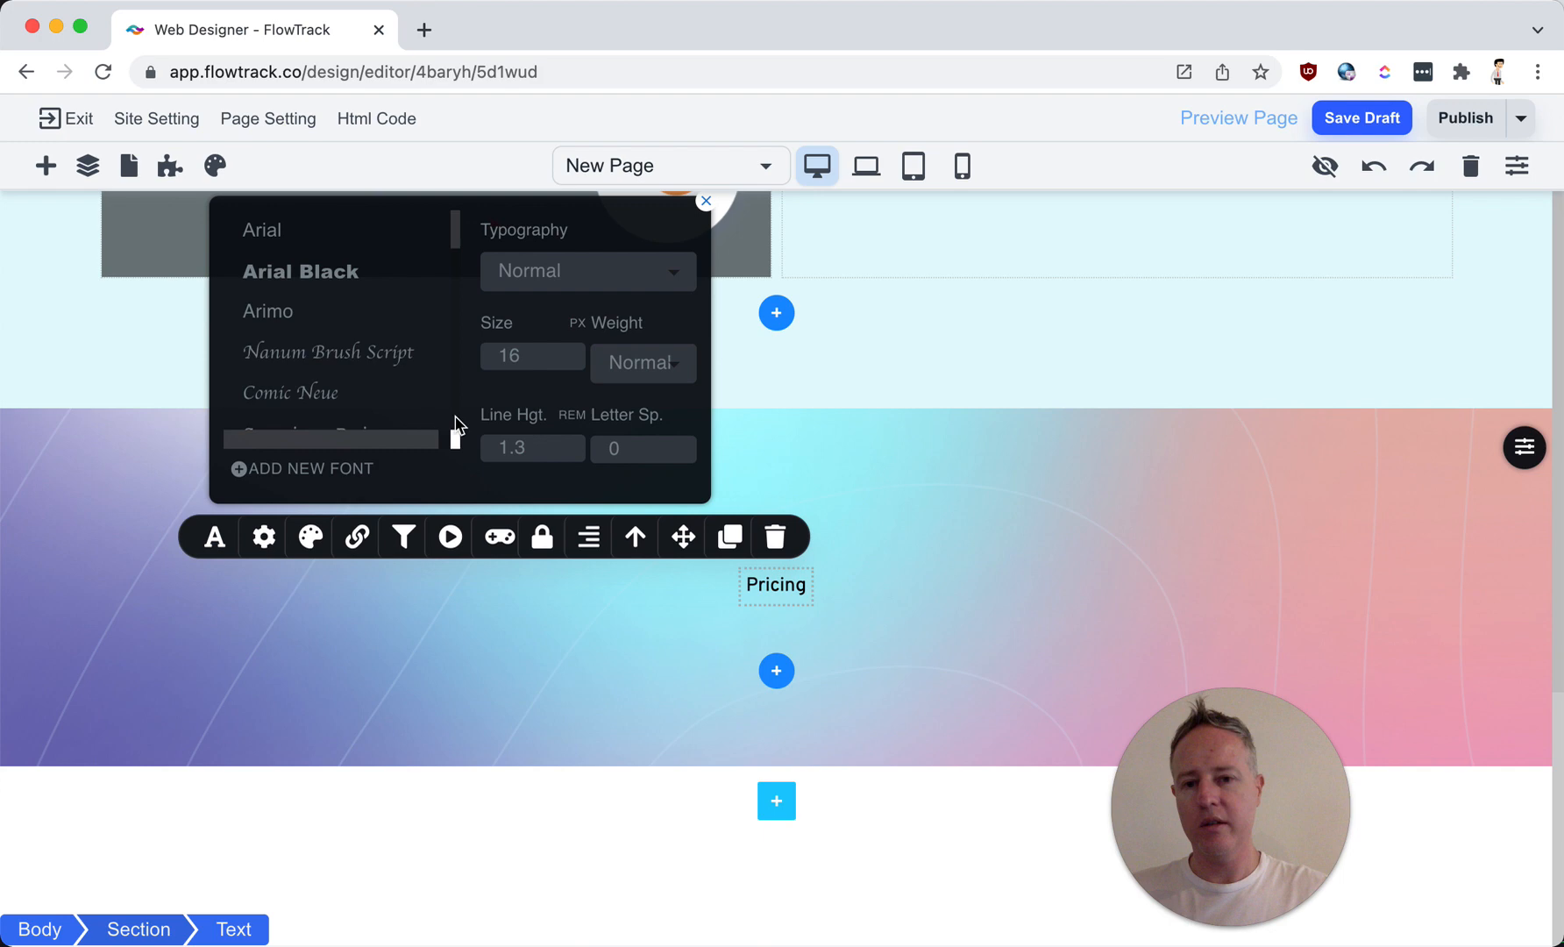
double_click(531, 357)
type("38")
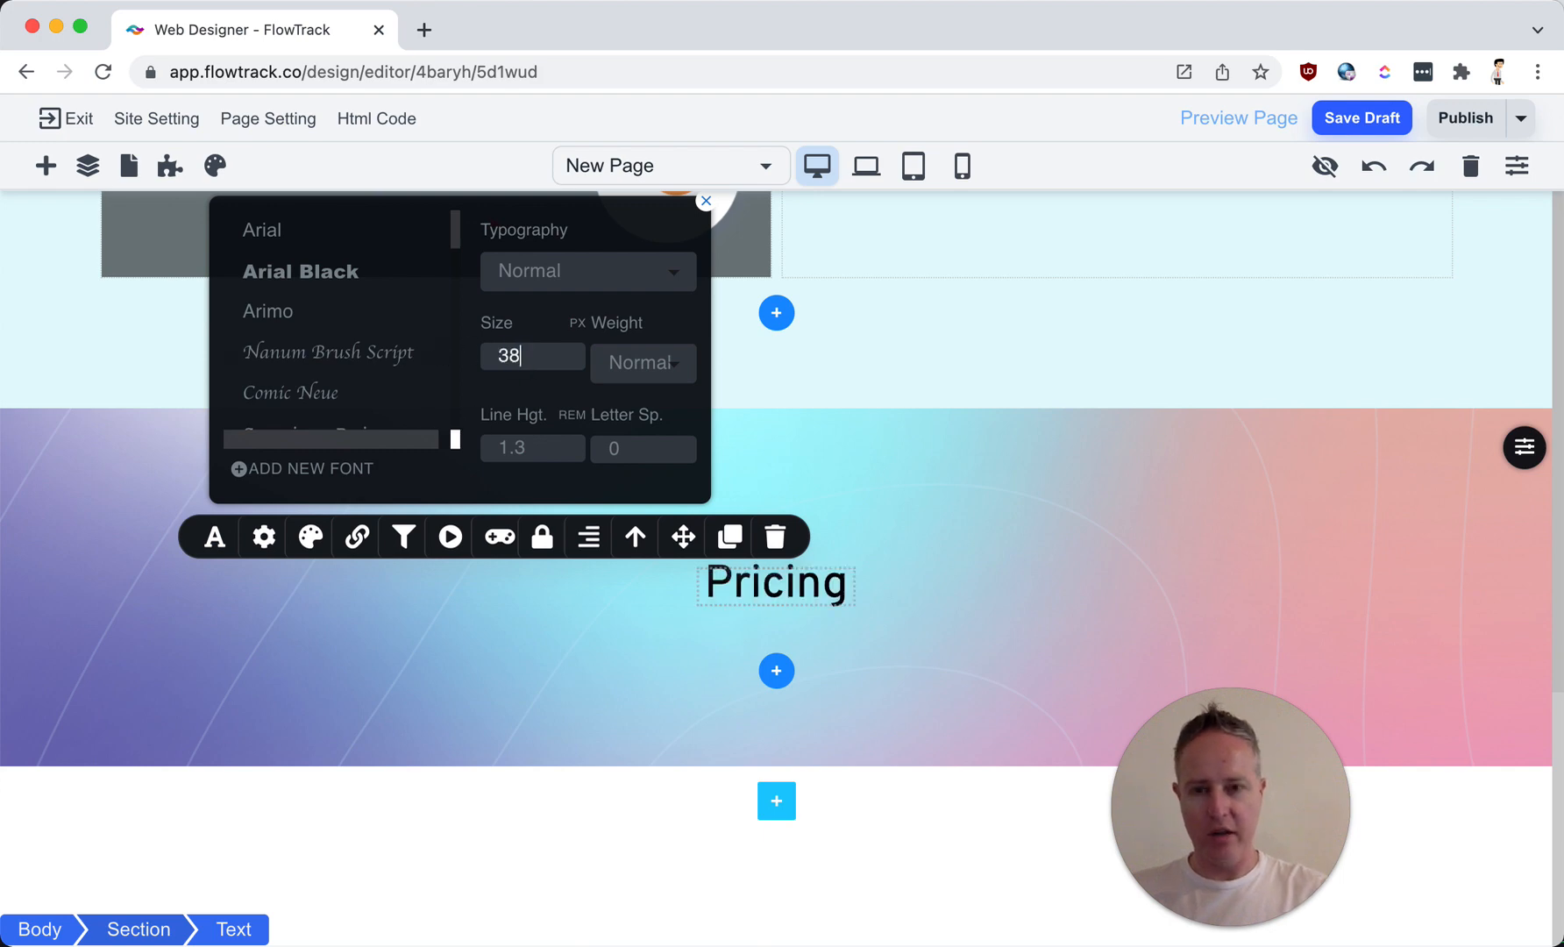
scroll(335, 344, "down", 3)
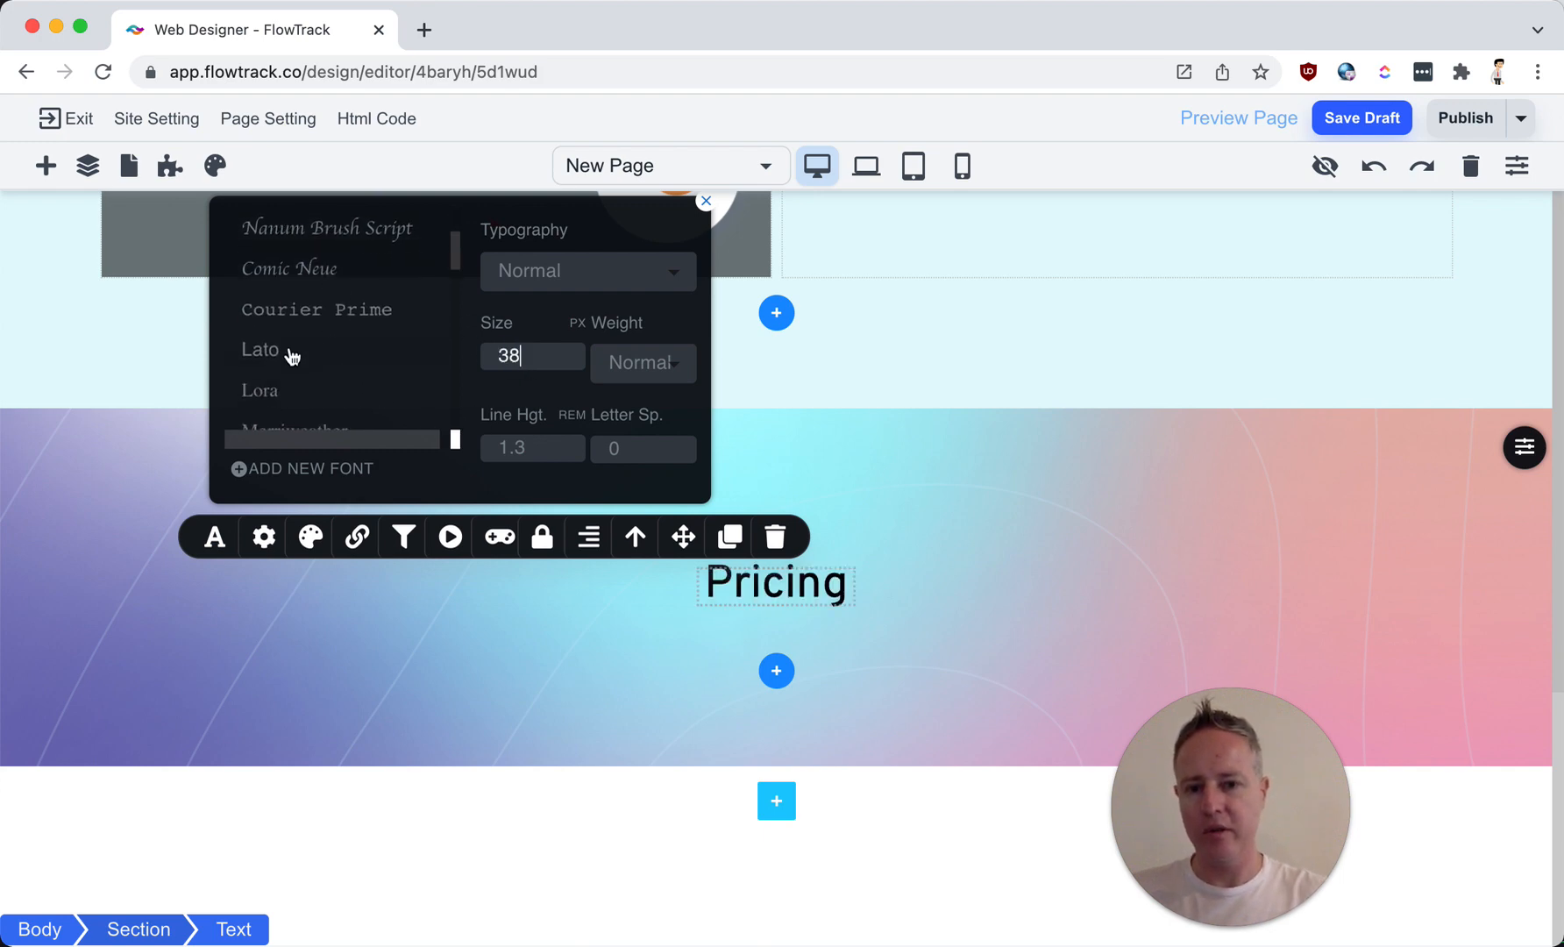
left_click(292, 353)
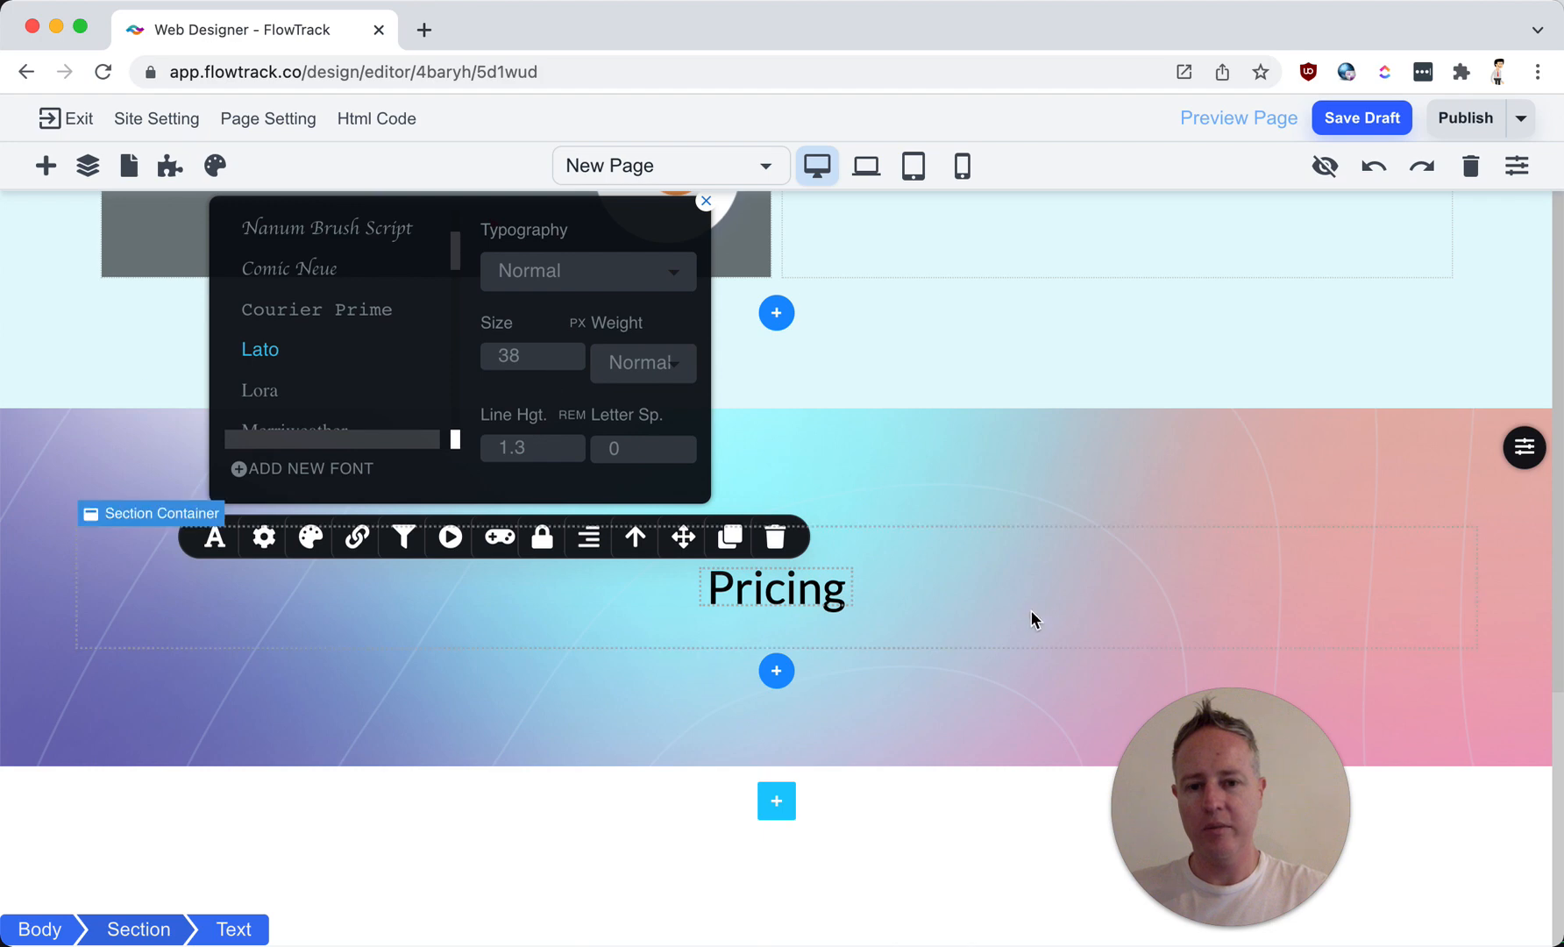
left_click(1030, 613)
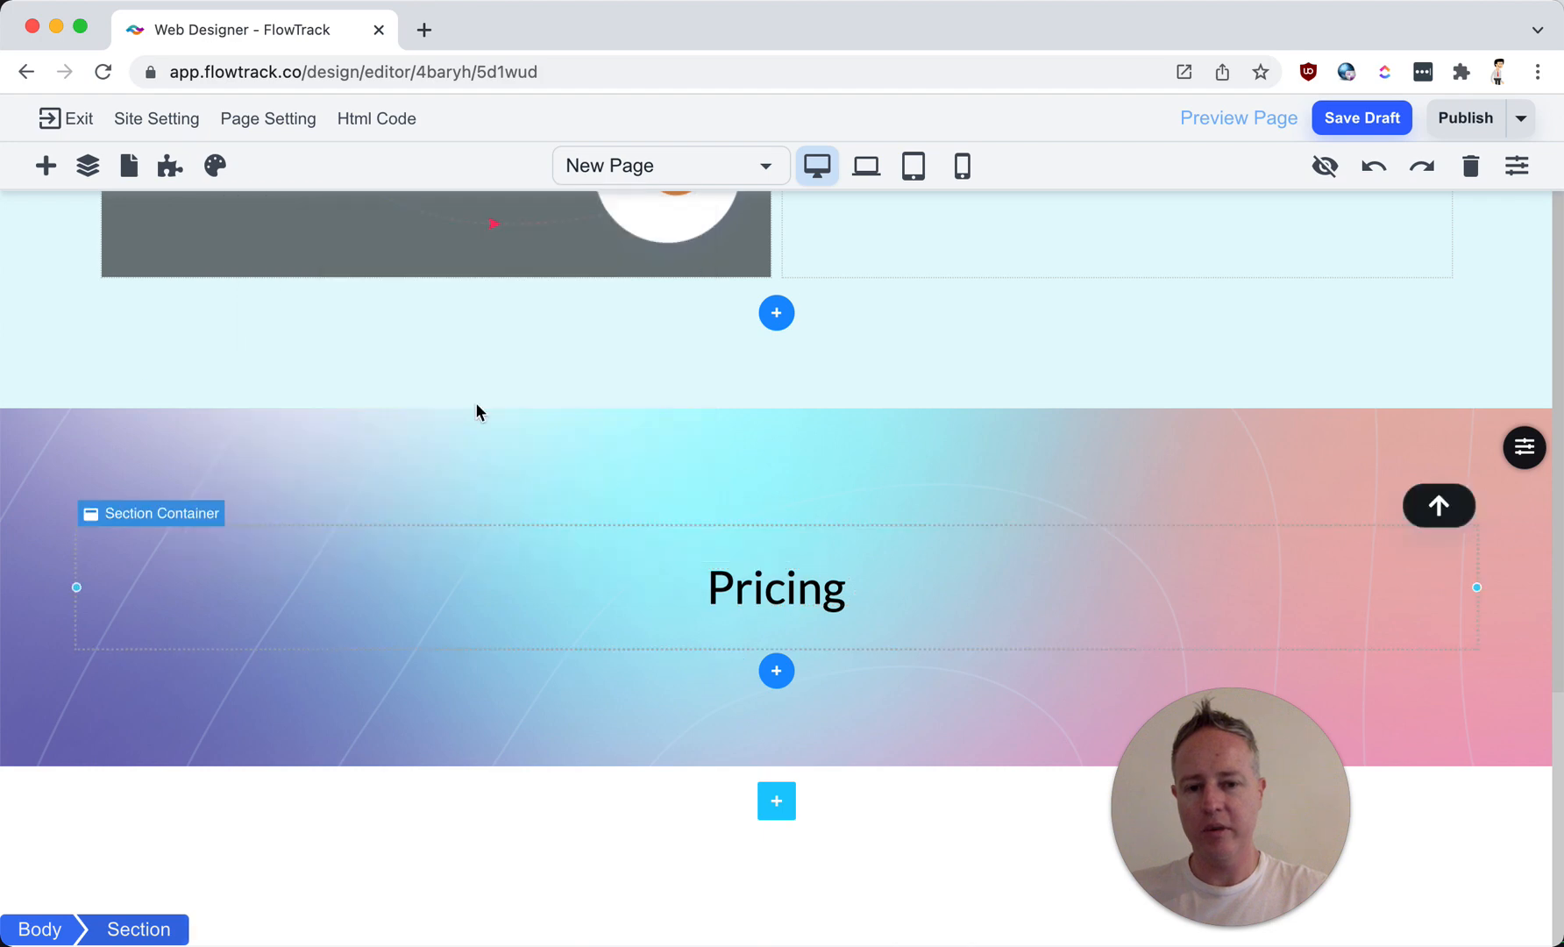
Step: Add a Switcher element directly below the Pricing heading in the gradient section
left_click(50, 174)
scroll(189, 637, "down", 3)
scroll(189, 636, "down", 5)
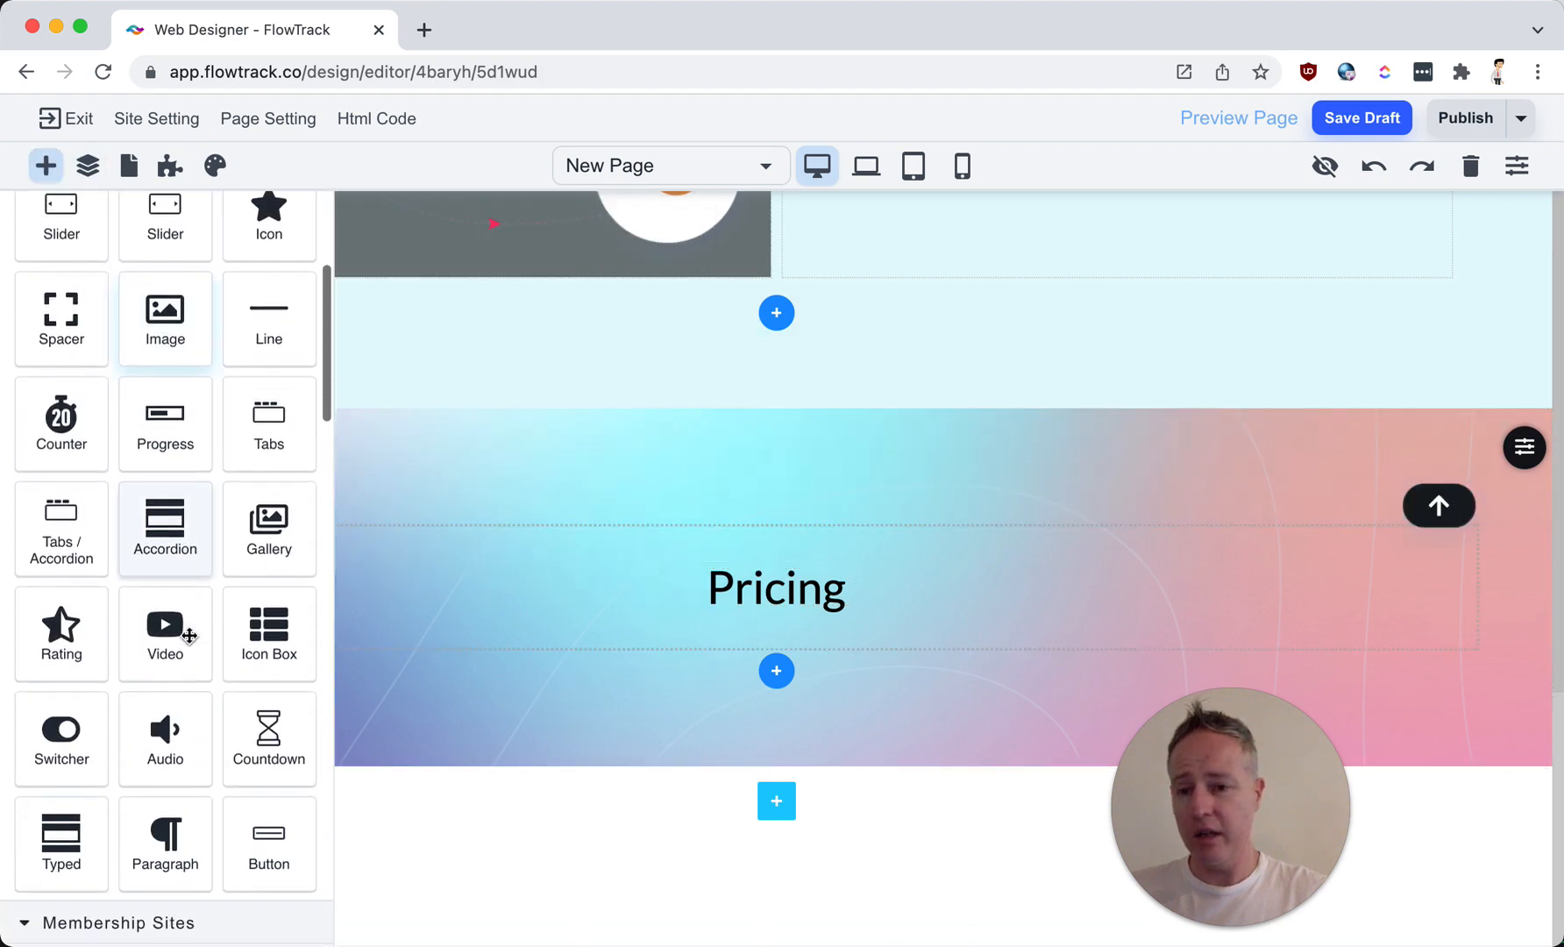
left_click_drag(63, 507, 705, 614)
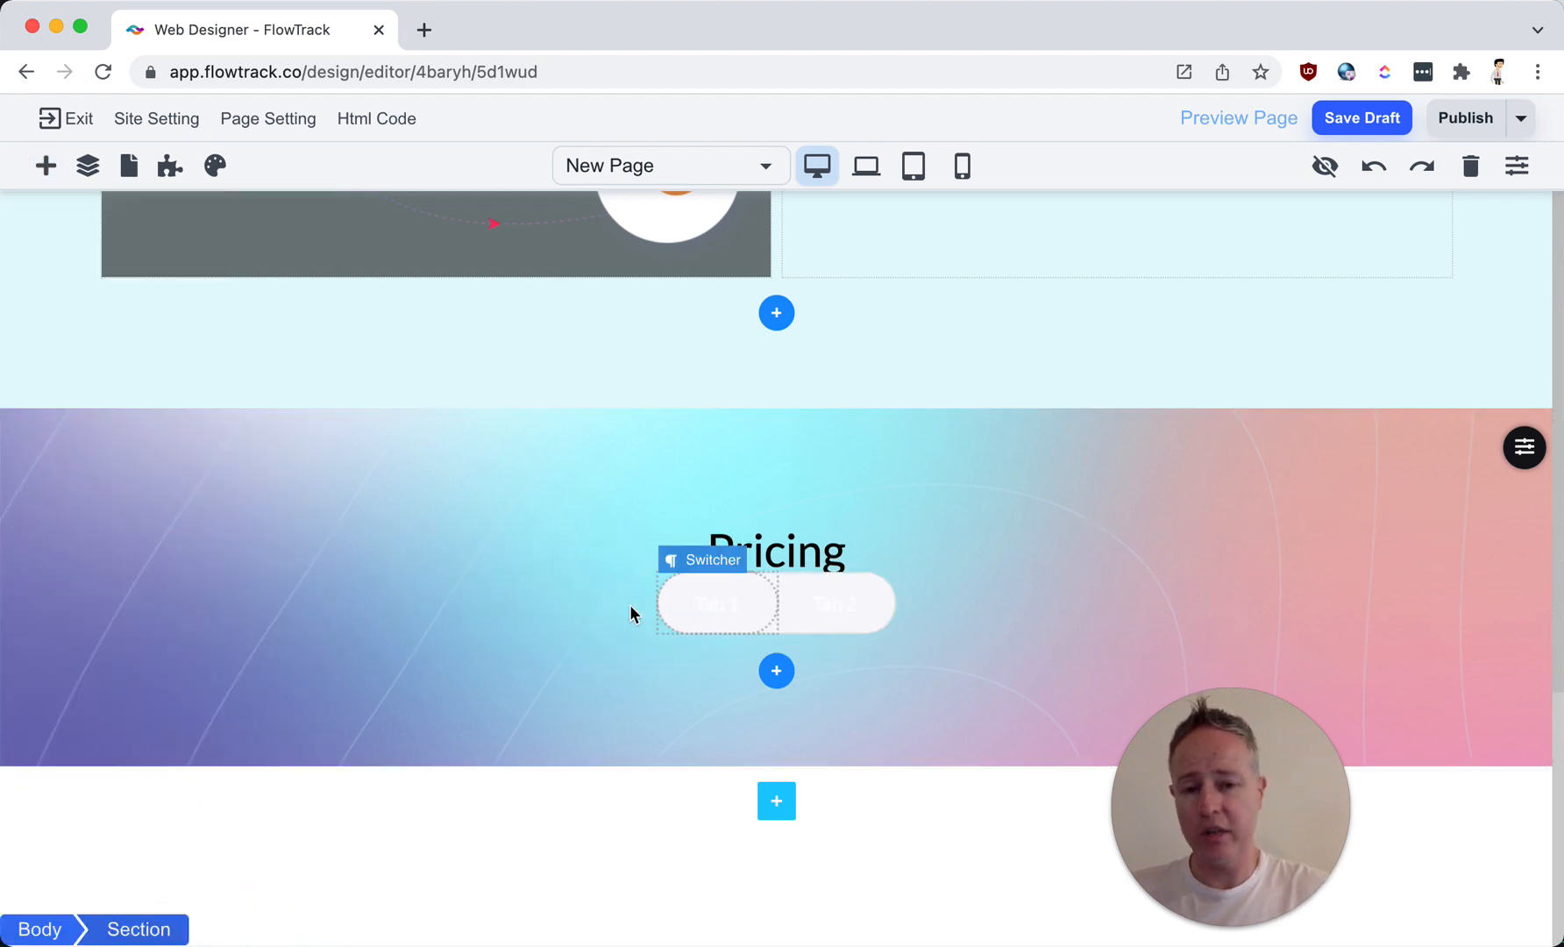
left_click_drag(1227, 794, 1311, 779)
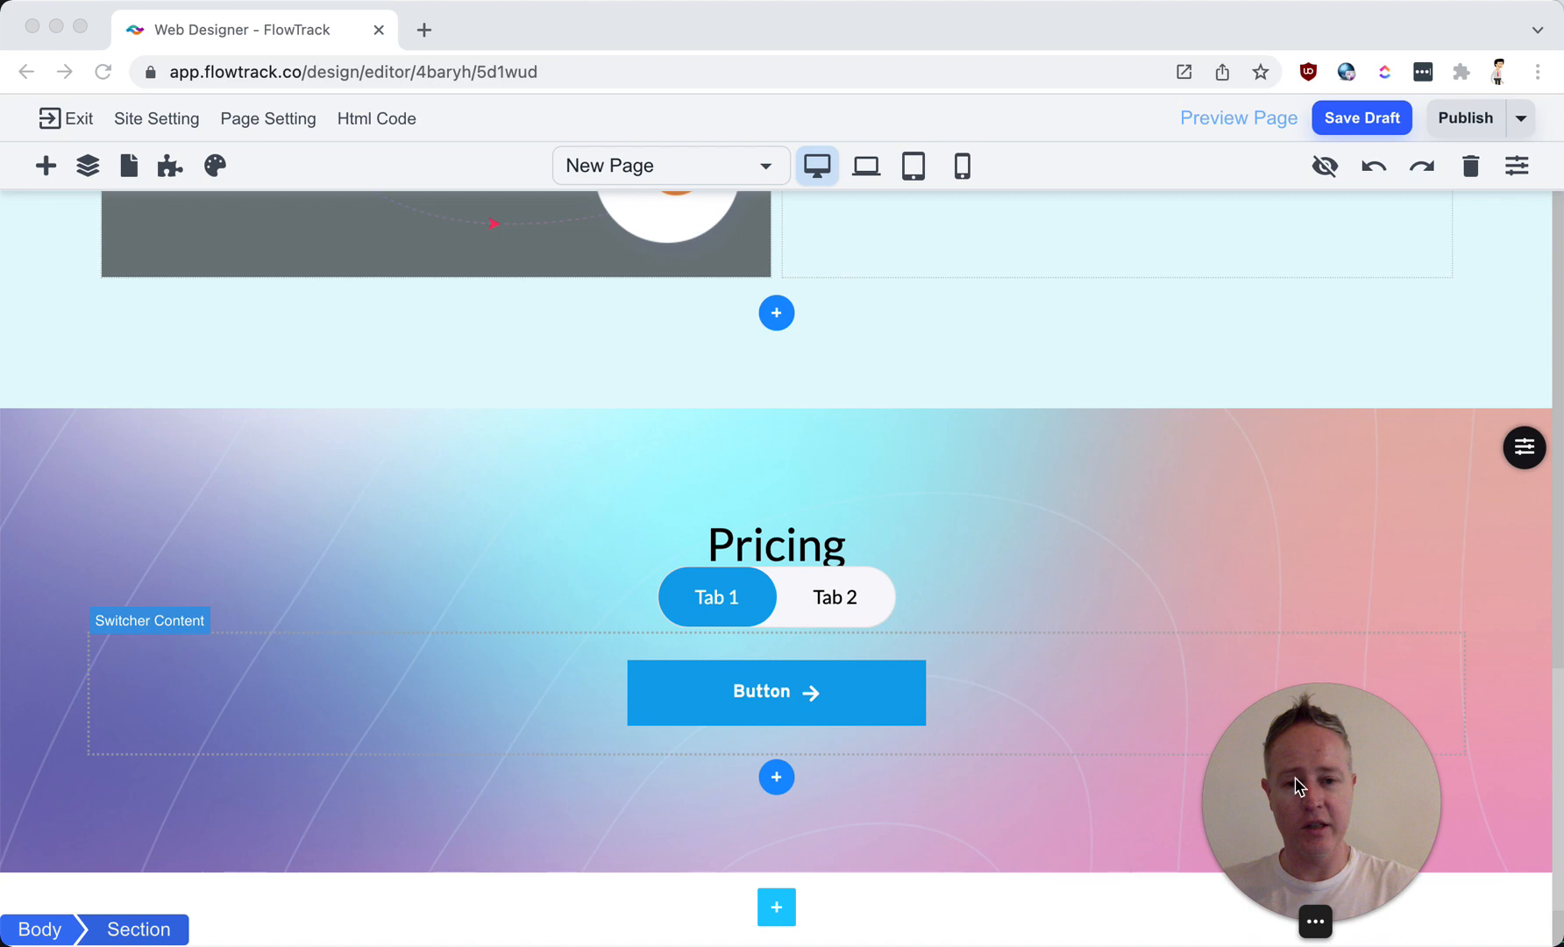
Step: Replace the label of the switcher's first tab with "Monthly"
left_click(710, 595)
key("super+a")
type("MOnt")
key("BackSpace")
key("BackSpace")
key("BackSpace")
type("onthly")
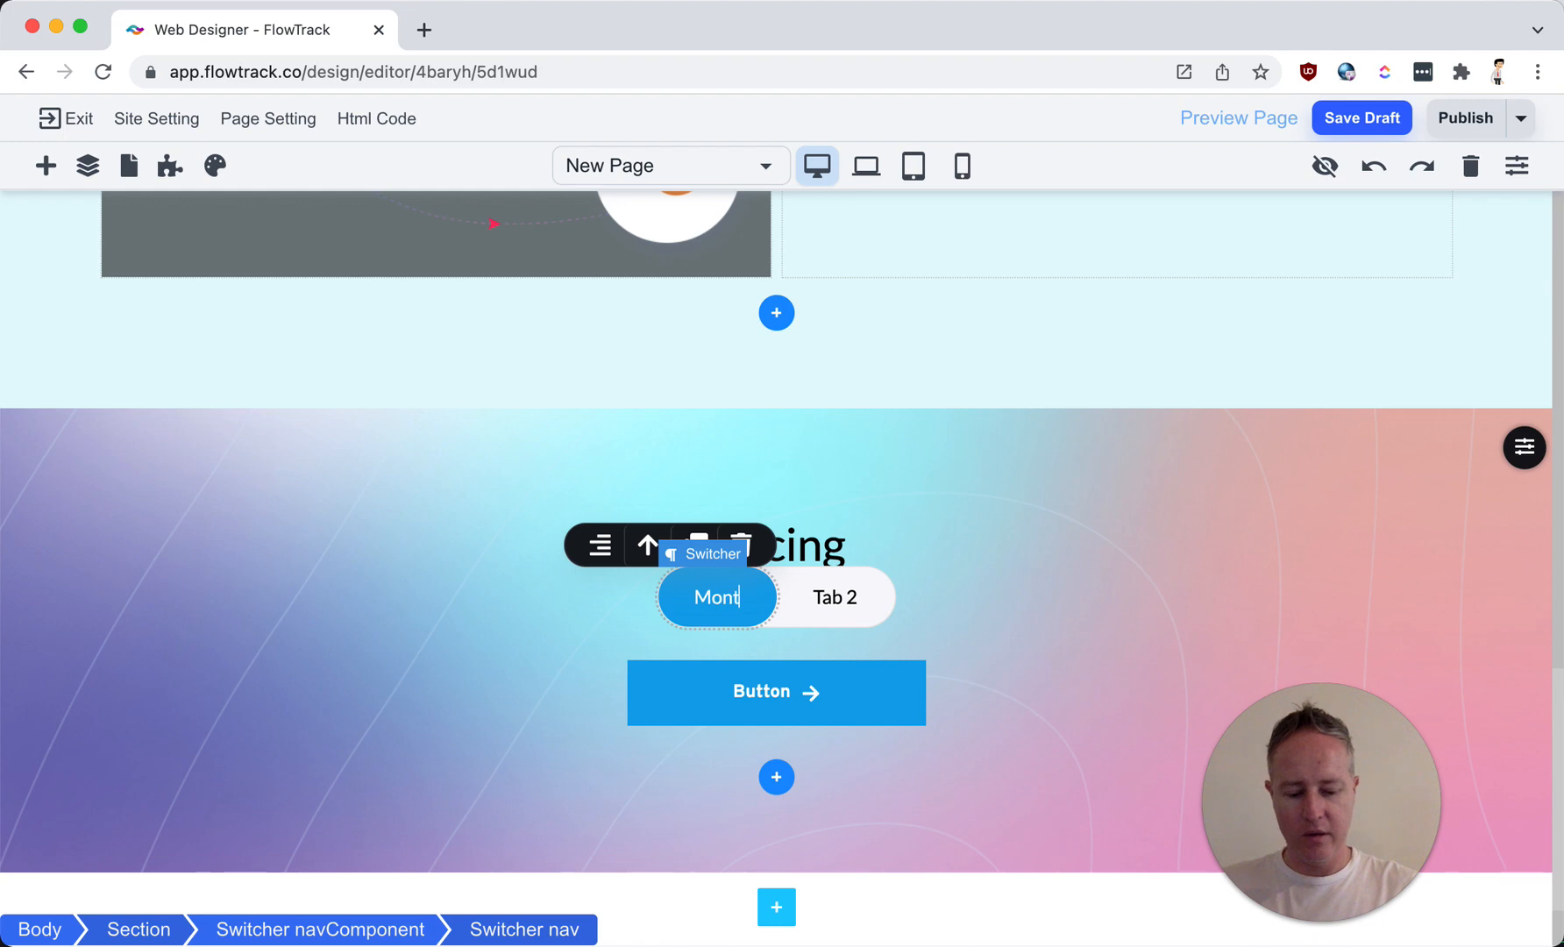
Step: Rename the switcher's second tab "Yearly Pan" and extend the first tab's label to "Monthly Plan"
left_click(836, 605)
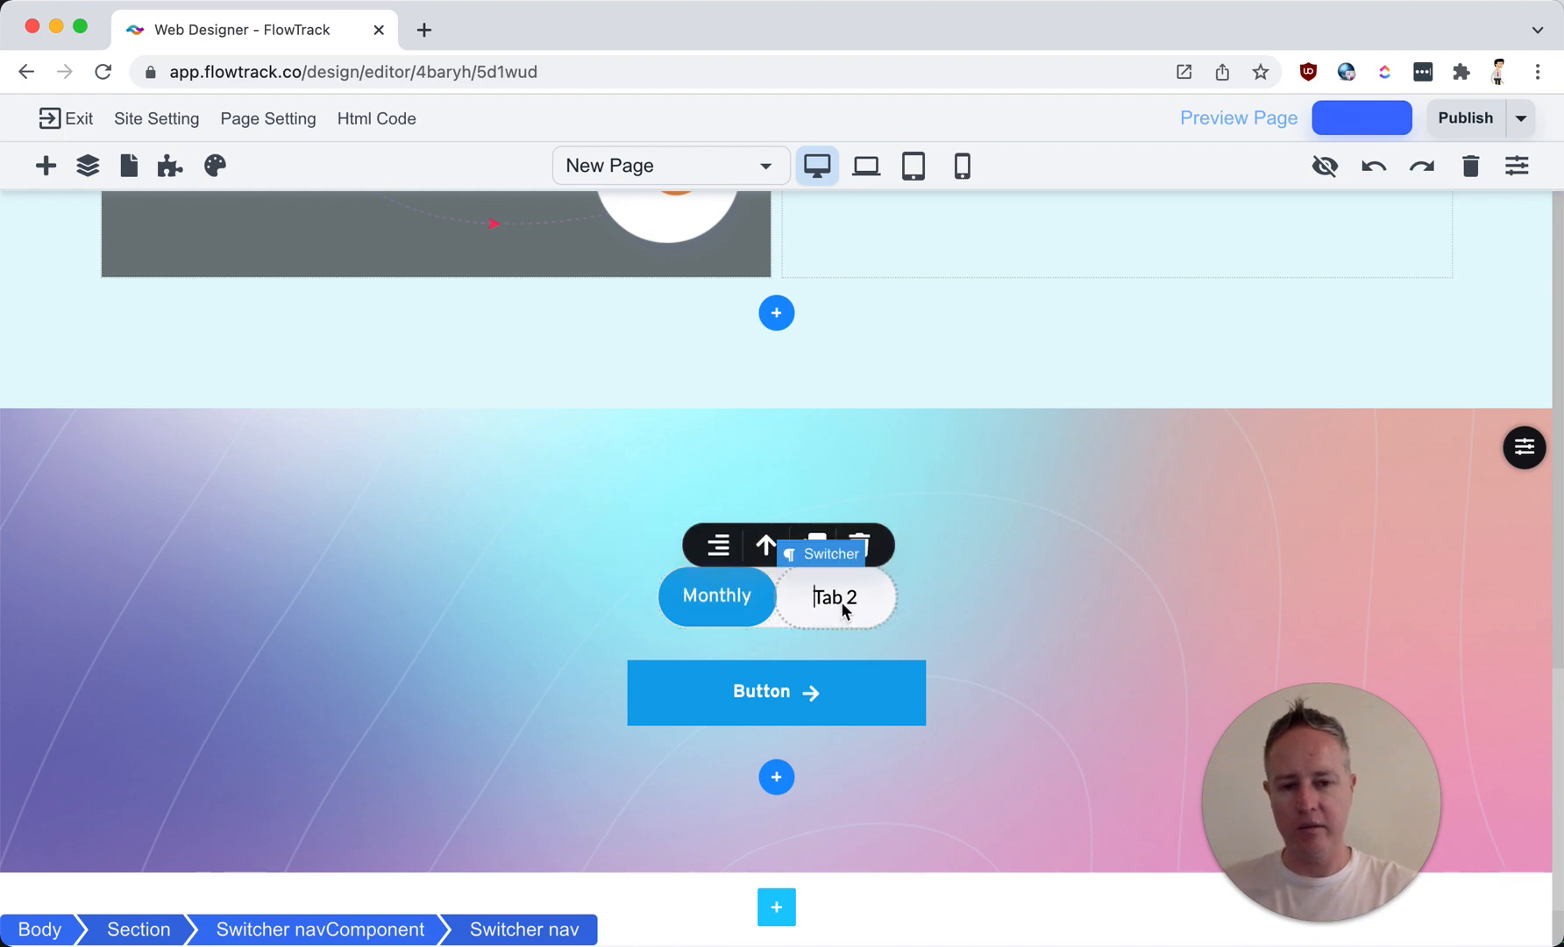
key("super+a")
type("Yearlk")
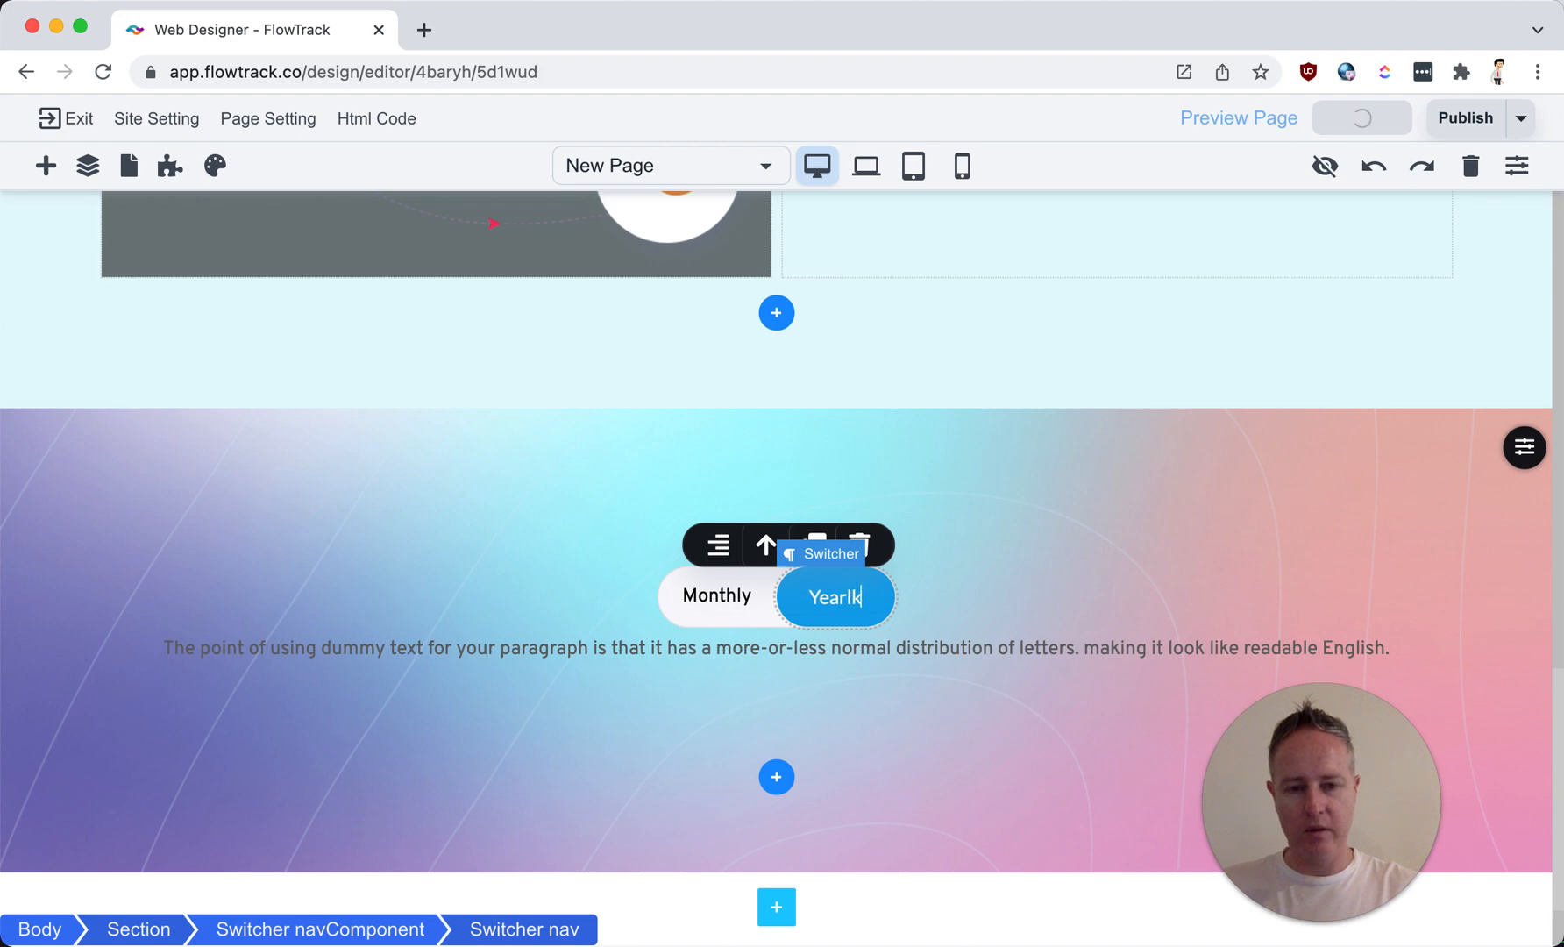
key("BackSpace")
type("y Pan")
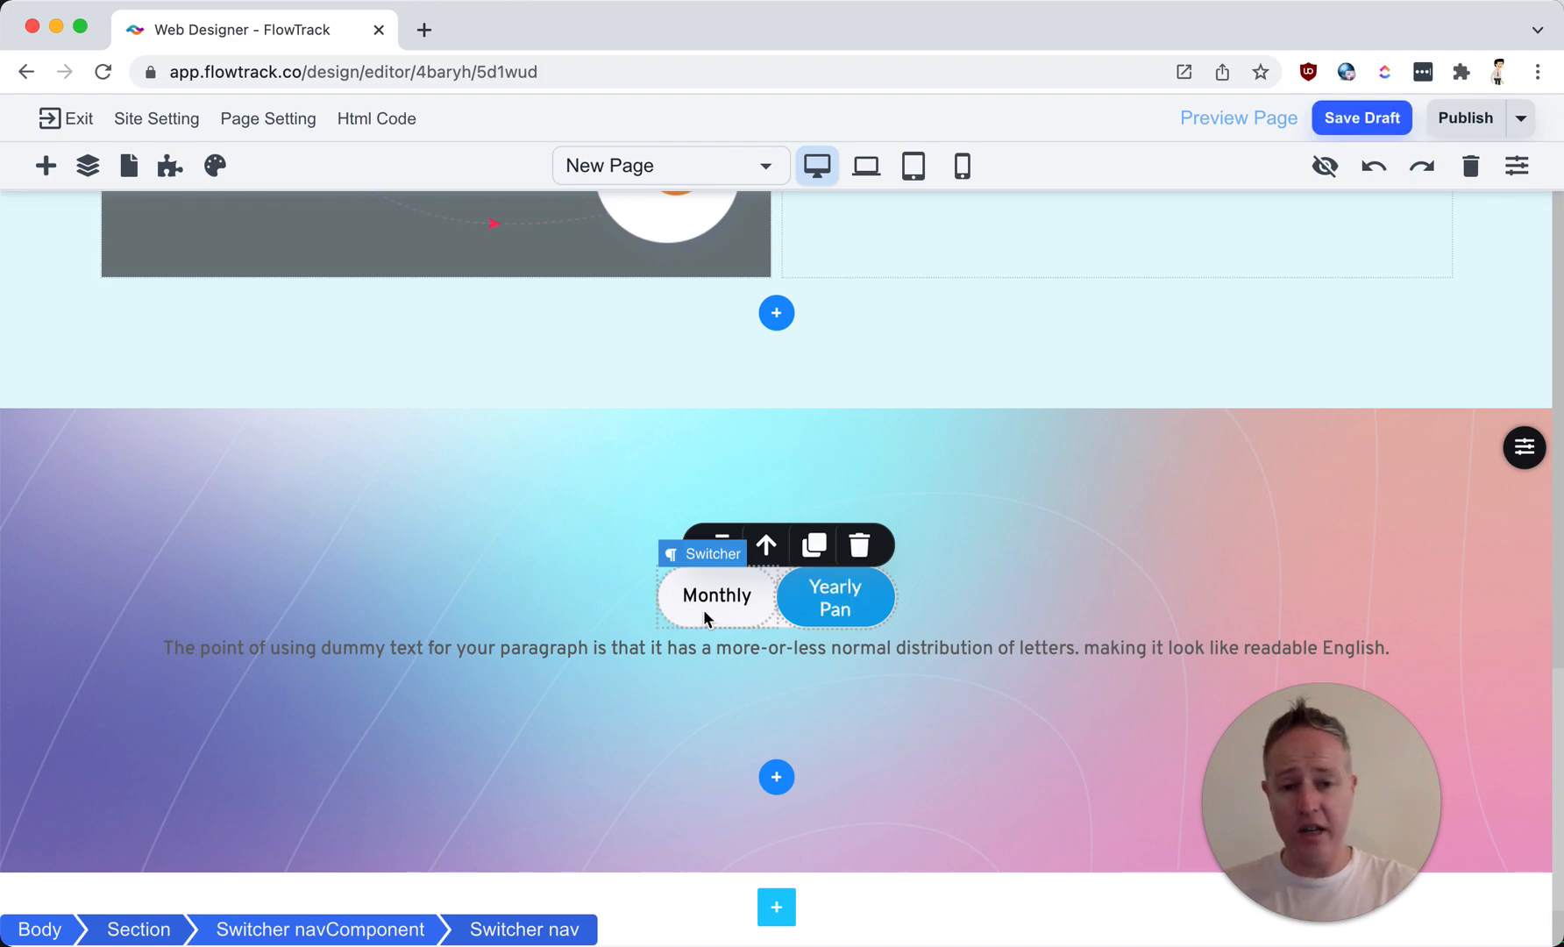
left_click(747, 597)
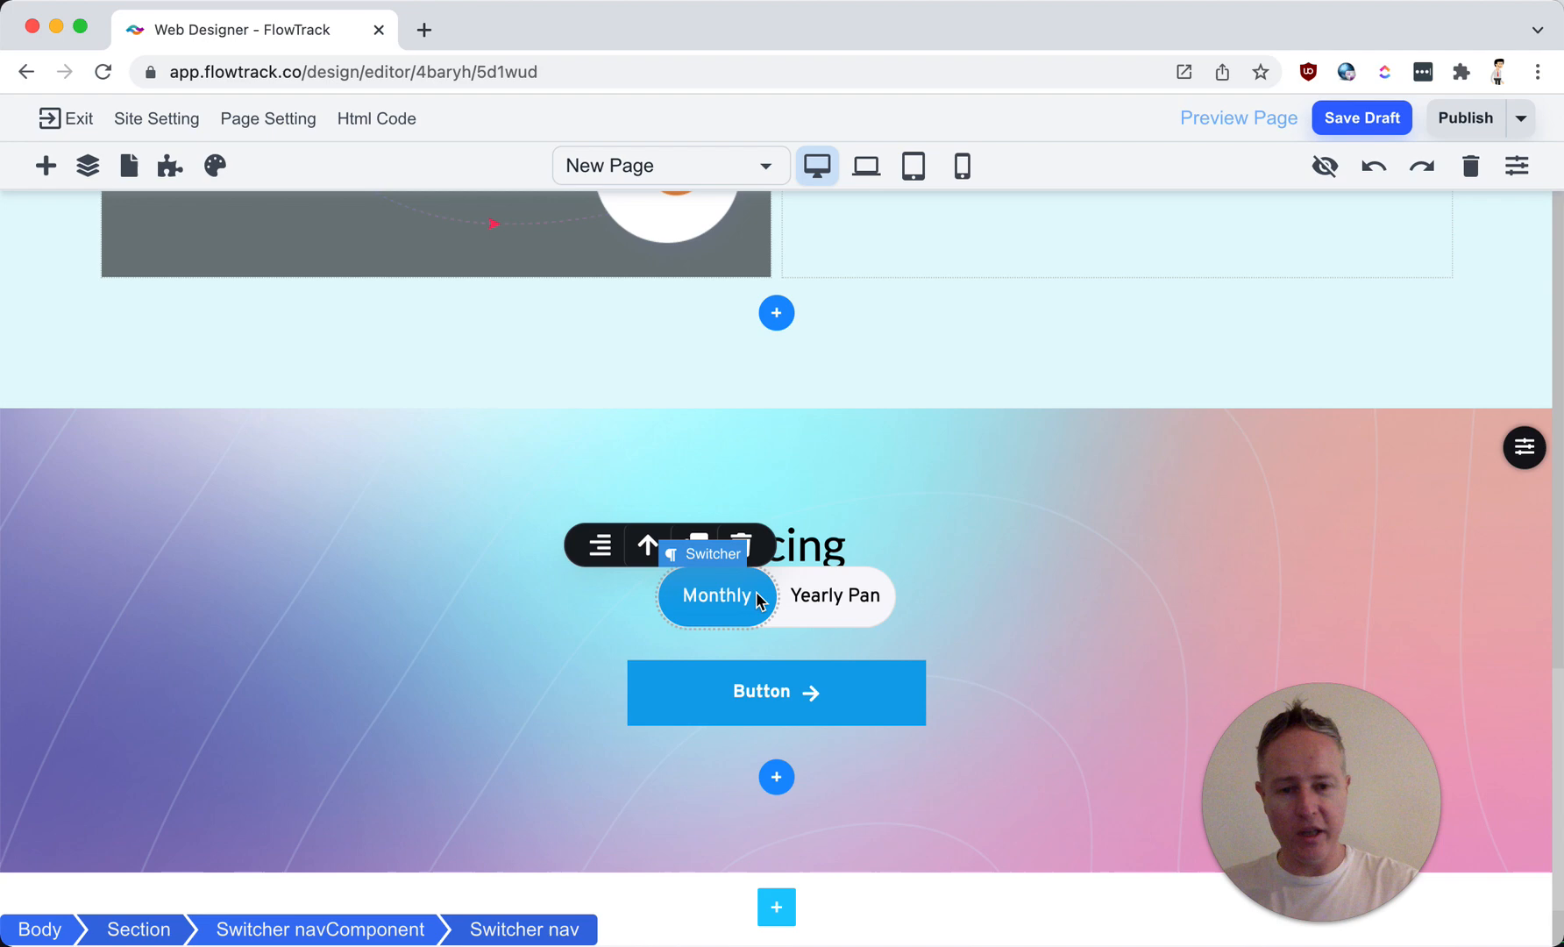
type("Plan")
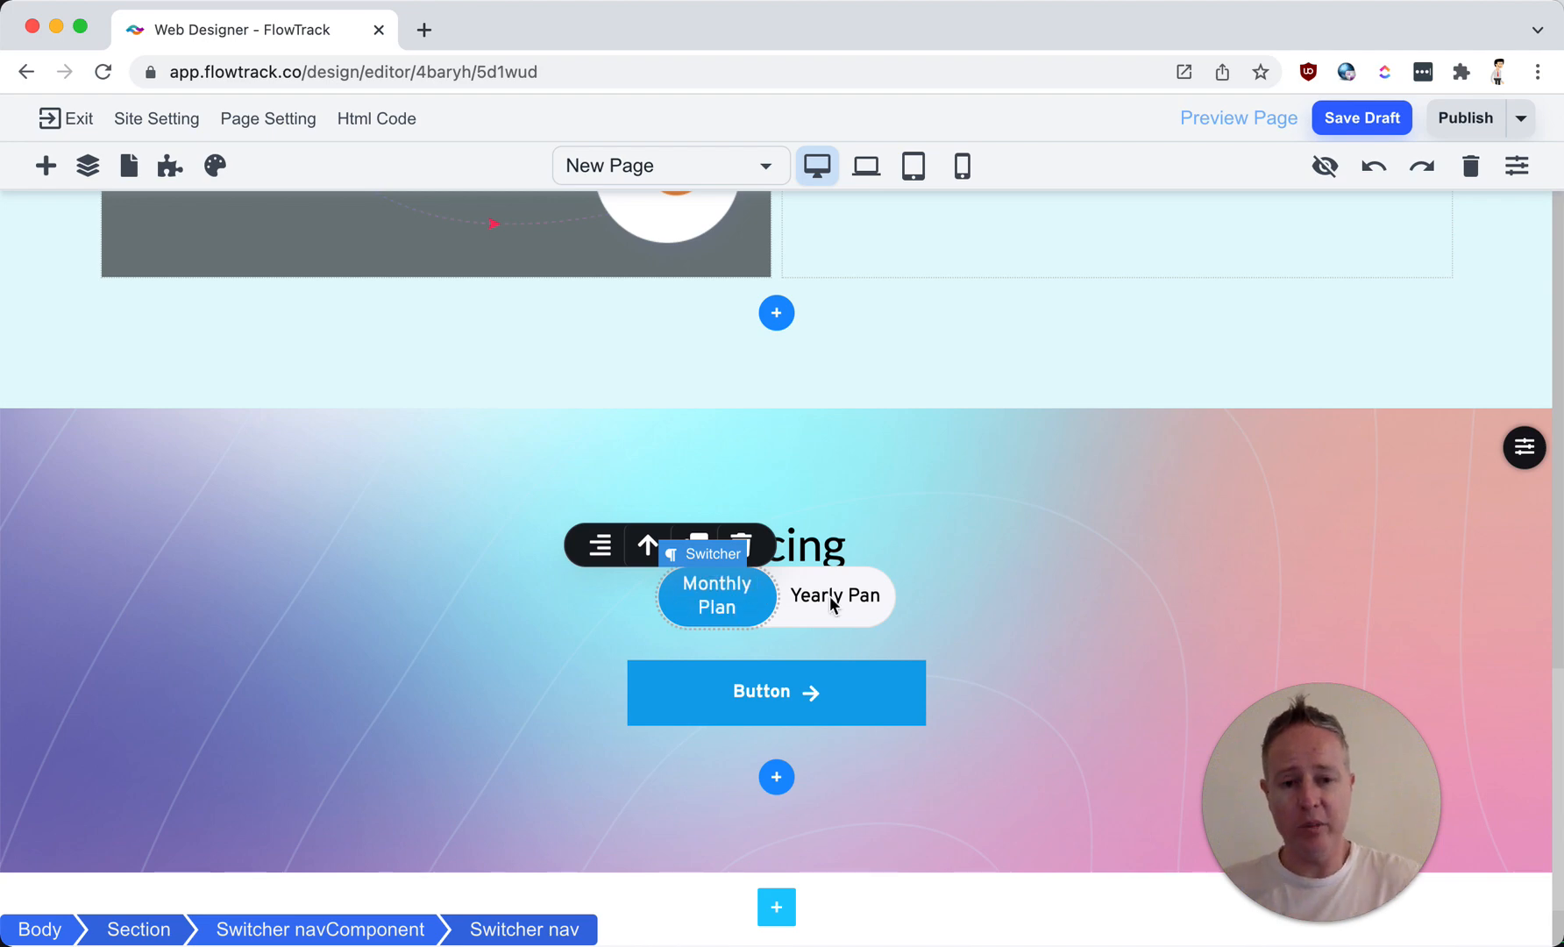
Step: Widen the plan switcher to 300 px so each tab label has more room
left_click(948, 595)
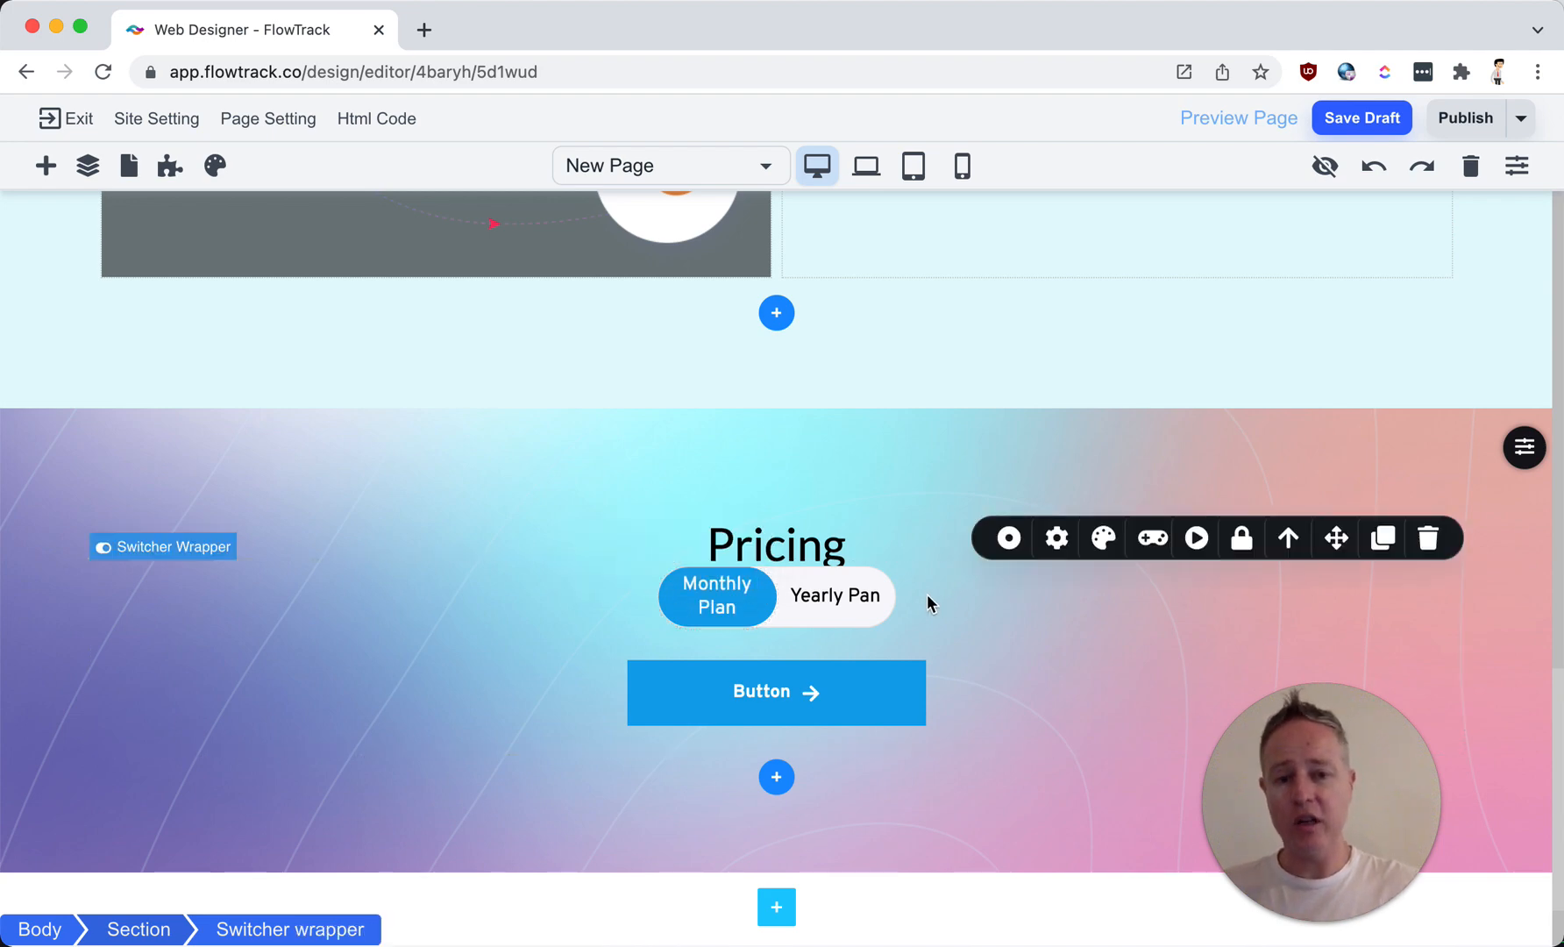
left_click(1008, 538)
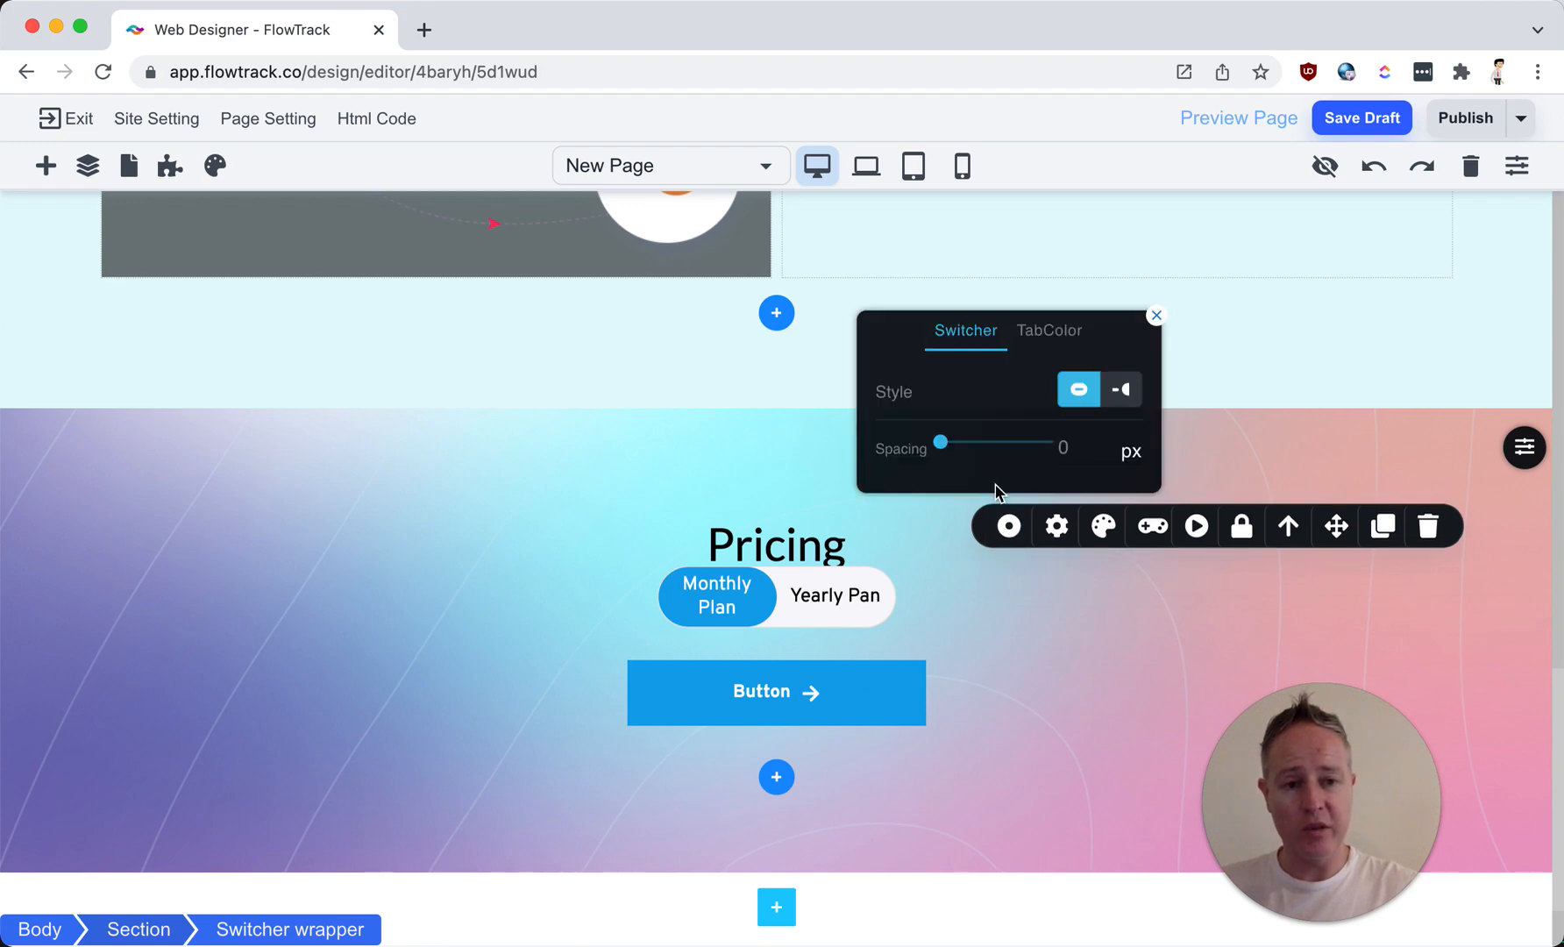
left_click(1057, 529)
left_click_drag(1039, 442, 1059, 440)
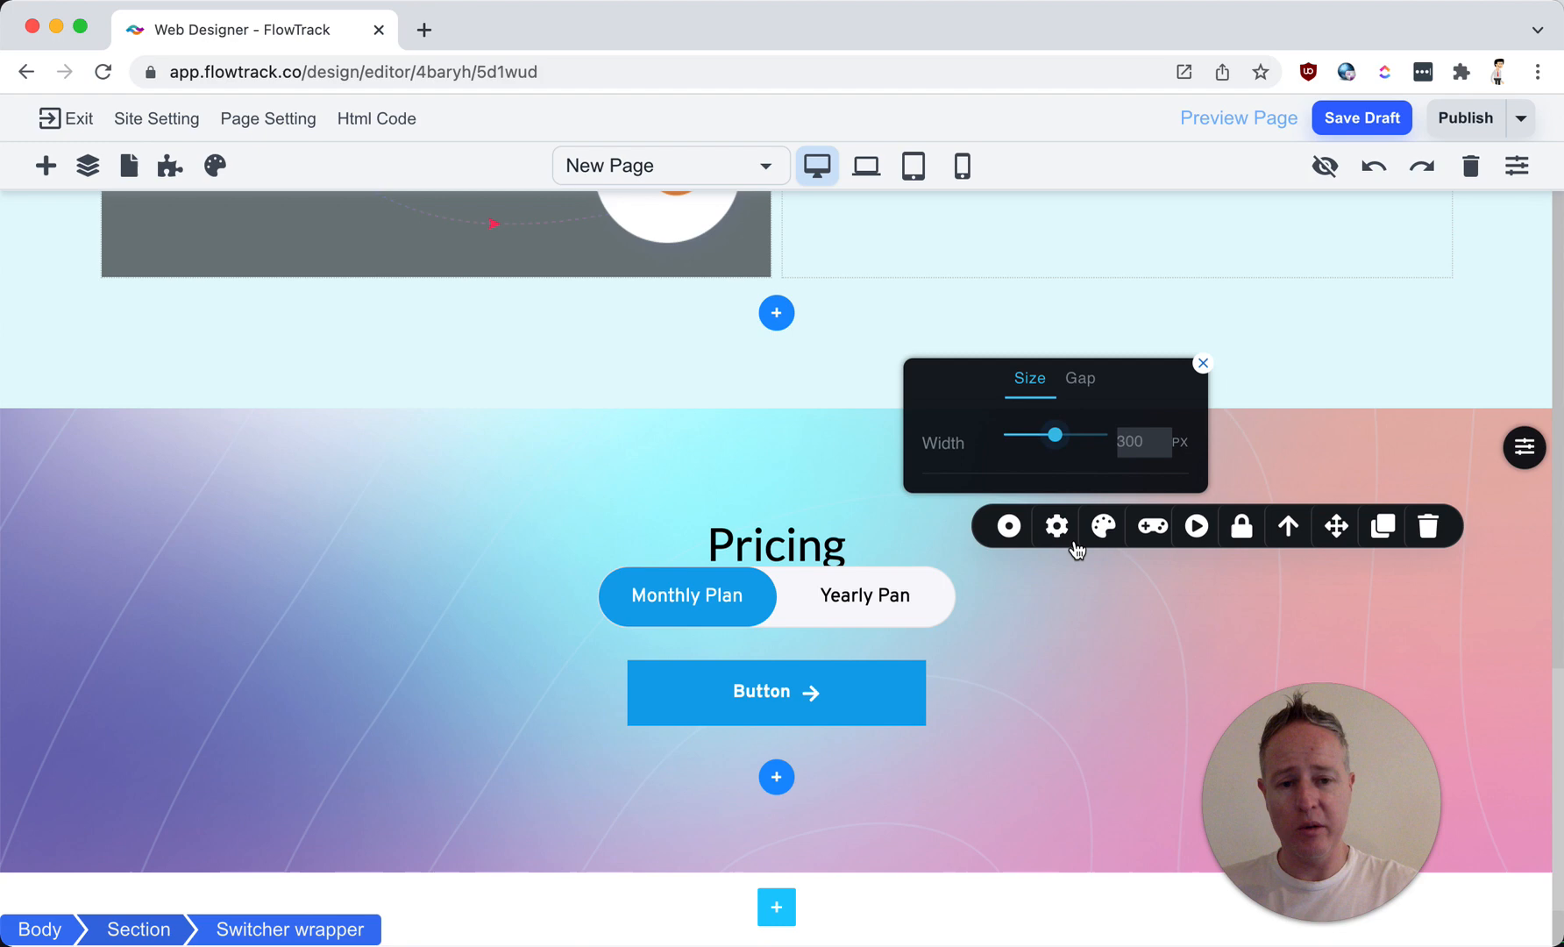
left_click(1061, 598)
Step: Insert a spacer between the Pricing heading and the plan switcher
left_click(752, 544)
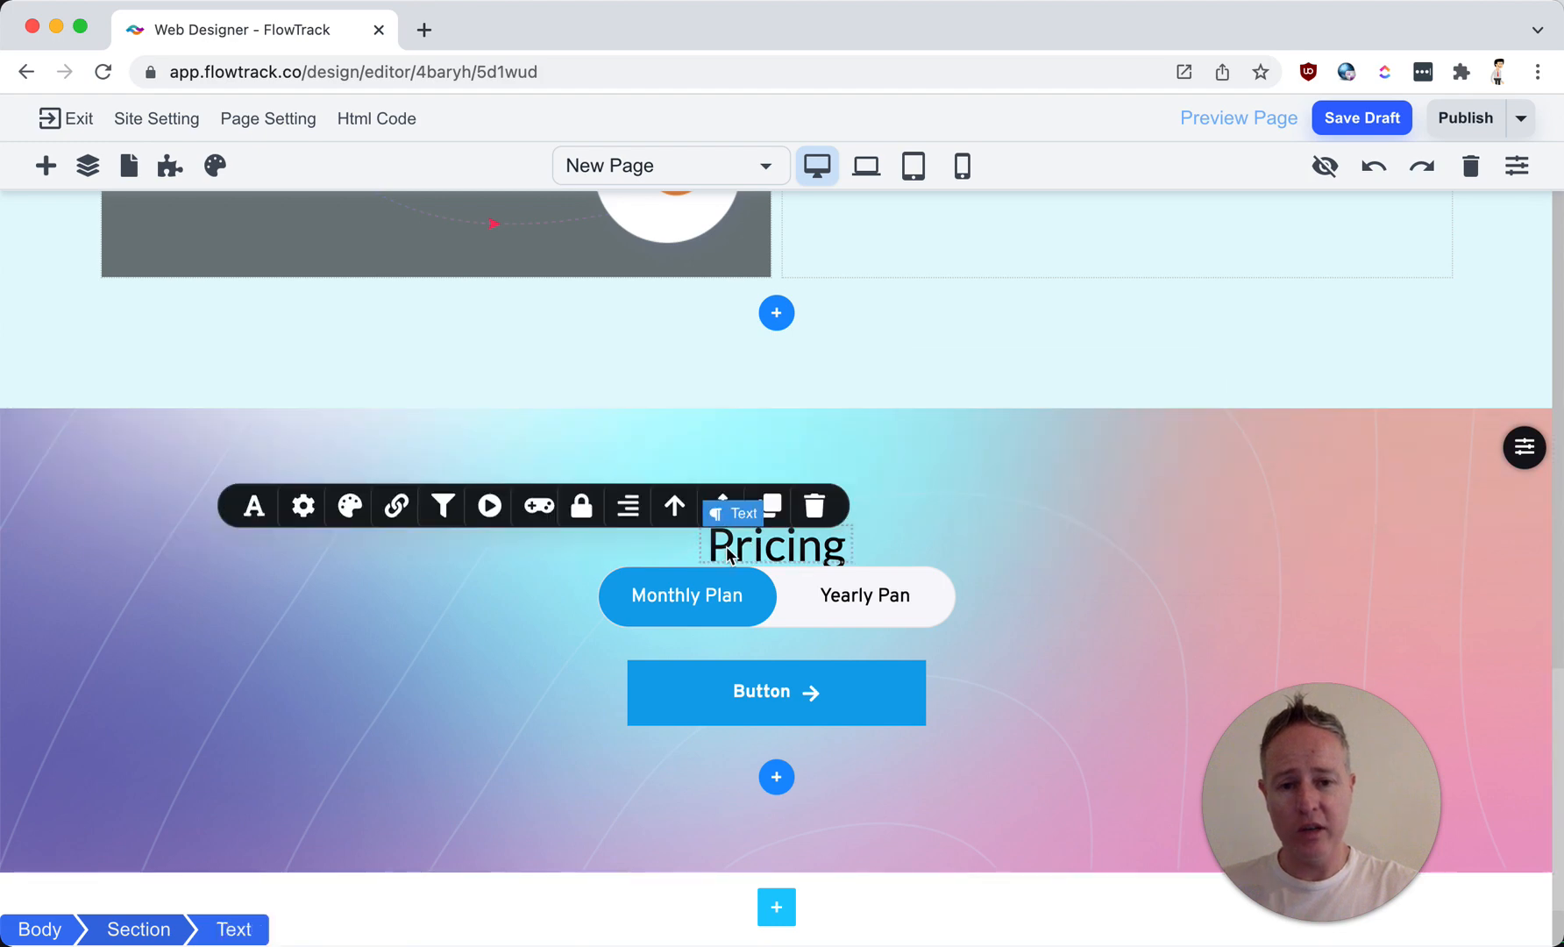
left_click(67, 176)
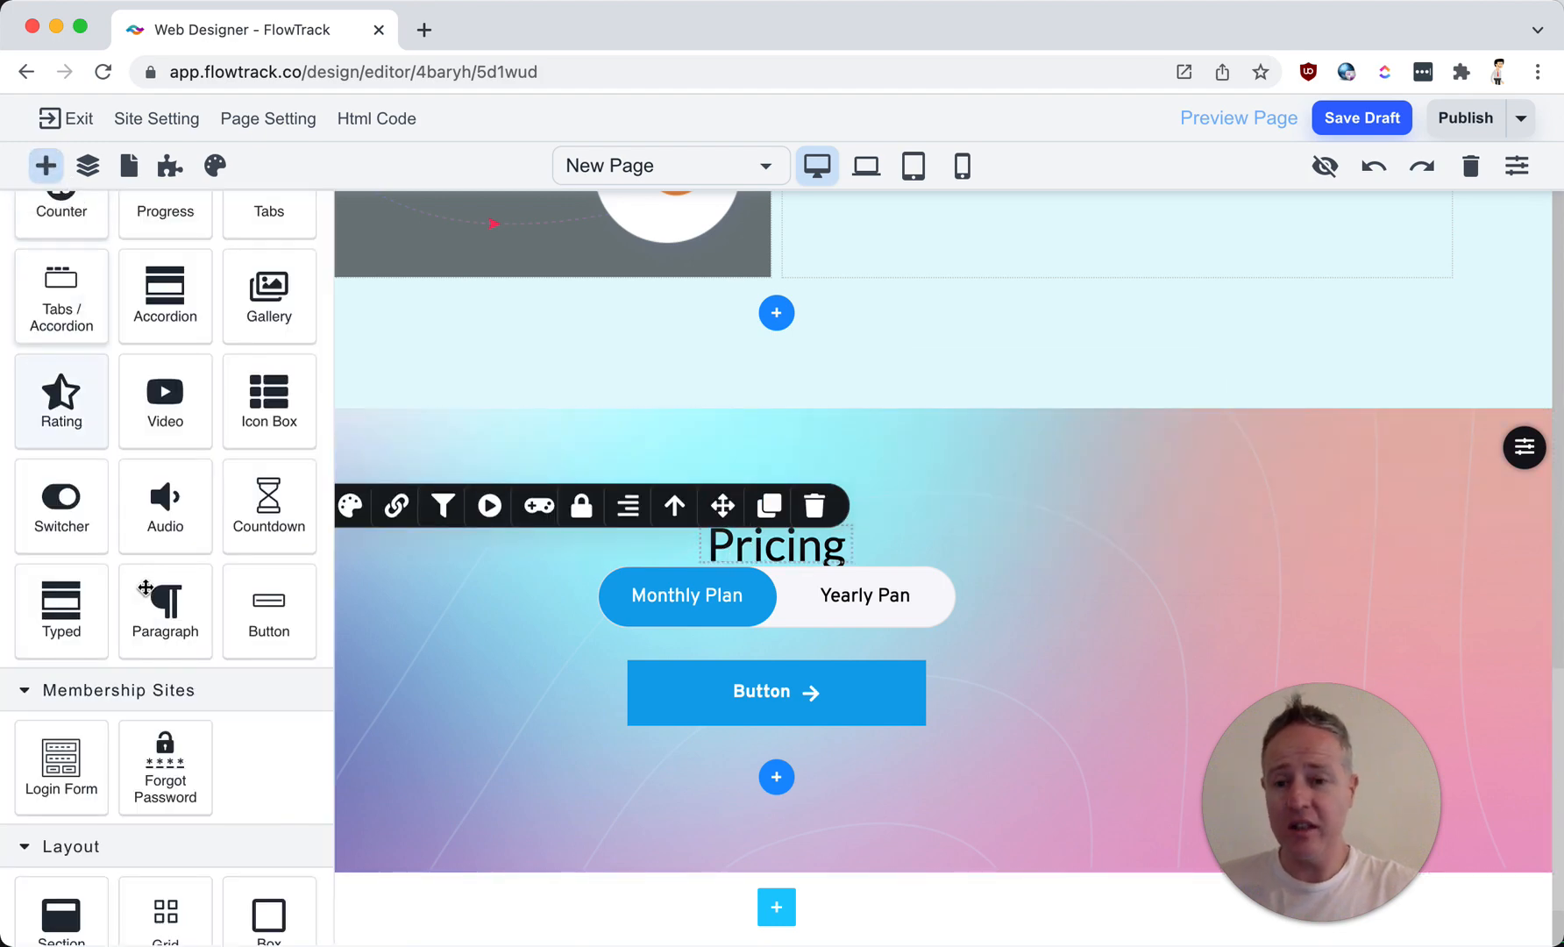
scroll(165, 614, "up", 5)
left_click_drag(74, 531, 673, 562)
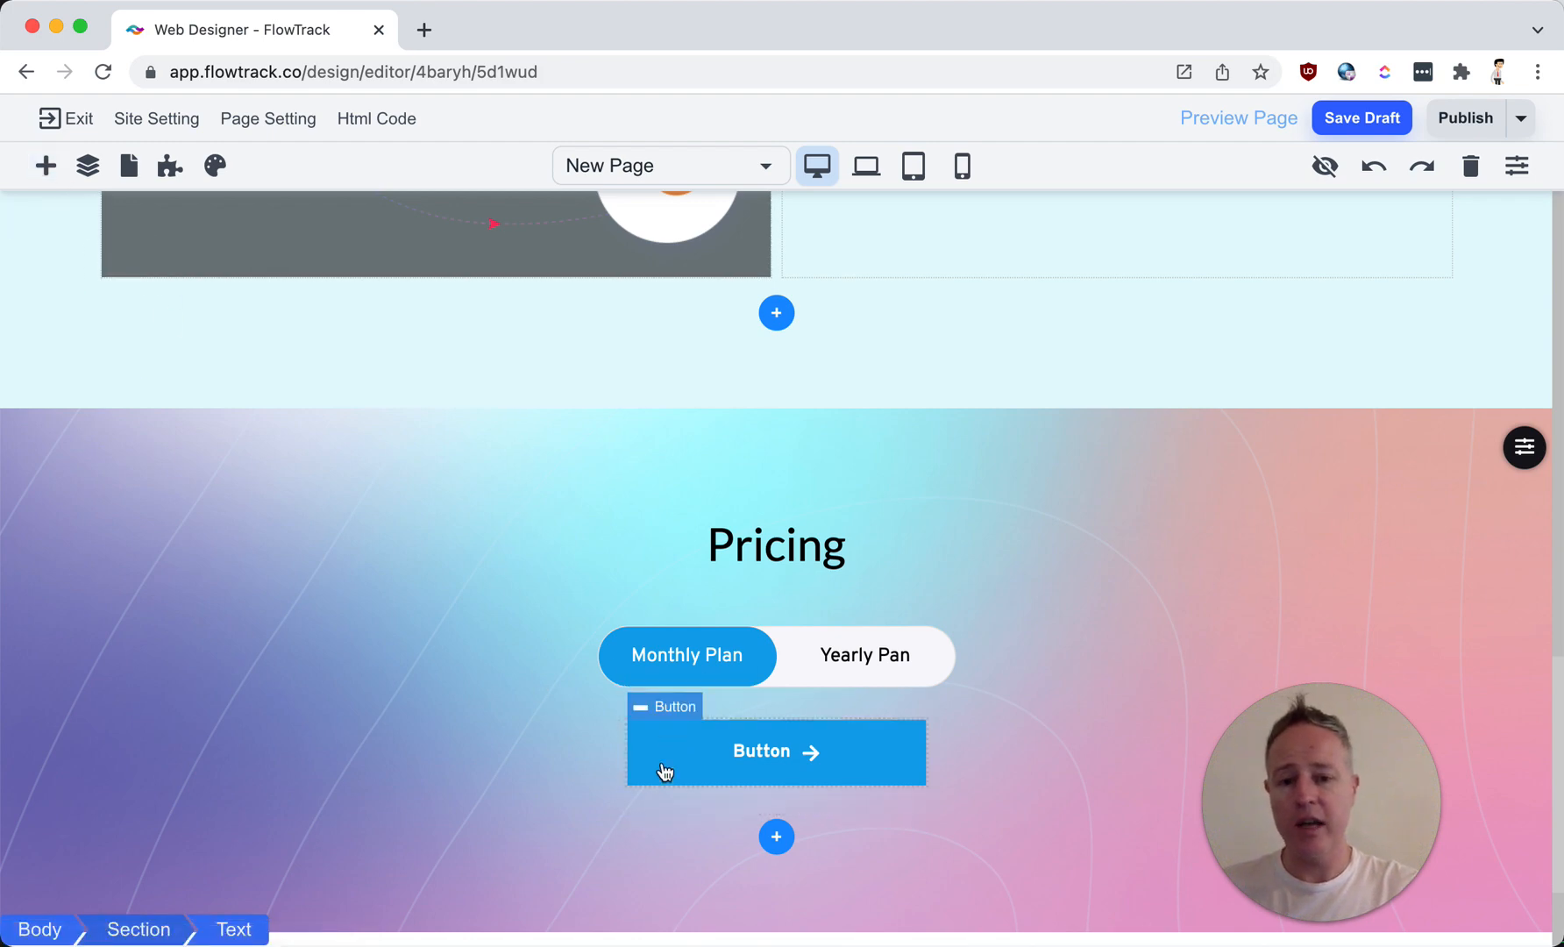
Step: Delete the placeholder button from the Monthly Plan content and add a 2 x 1 grid in its place
left_click(665, 770)
key("Delete")
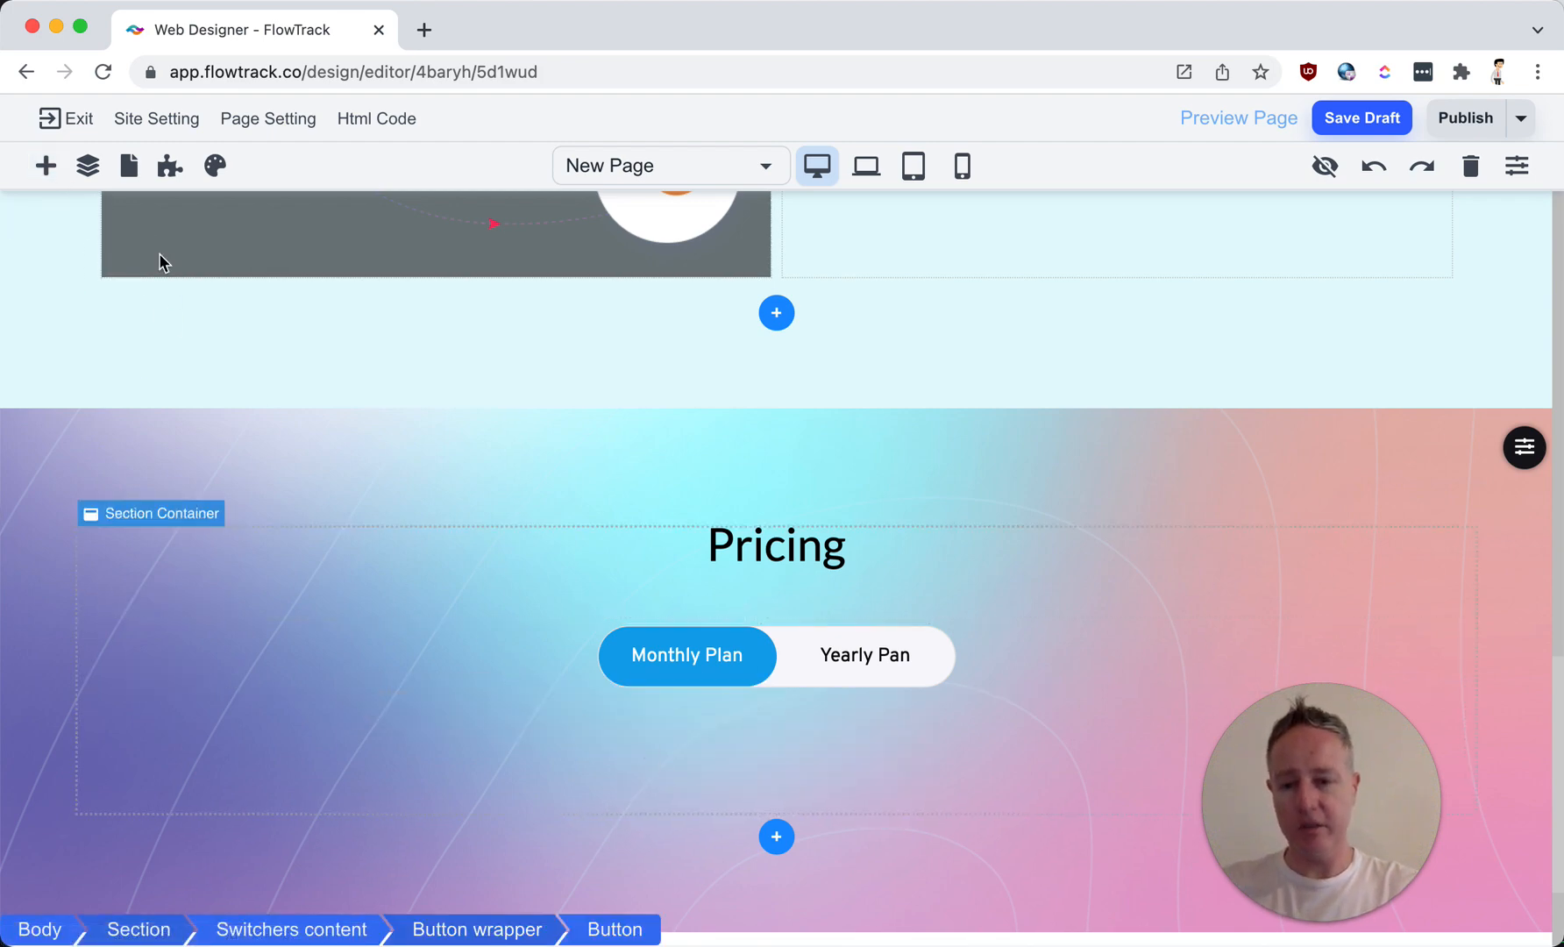
left_click(37, 167)
scroll(182, 601, "down", 5)
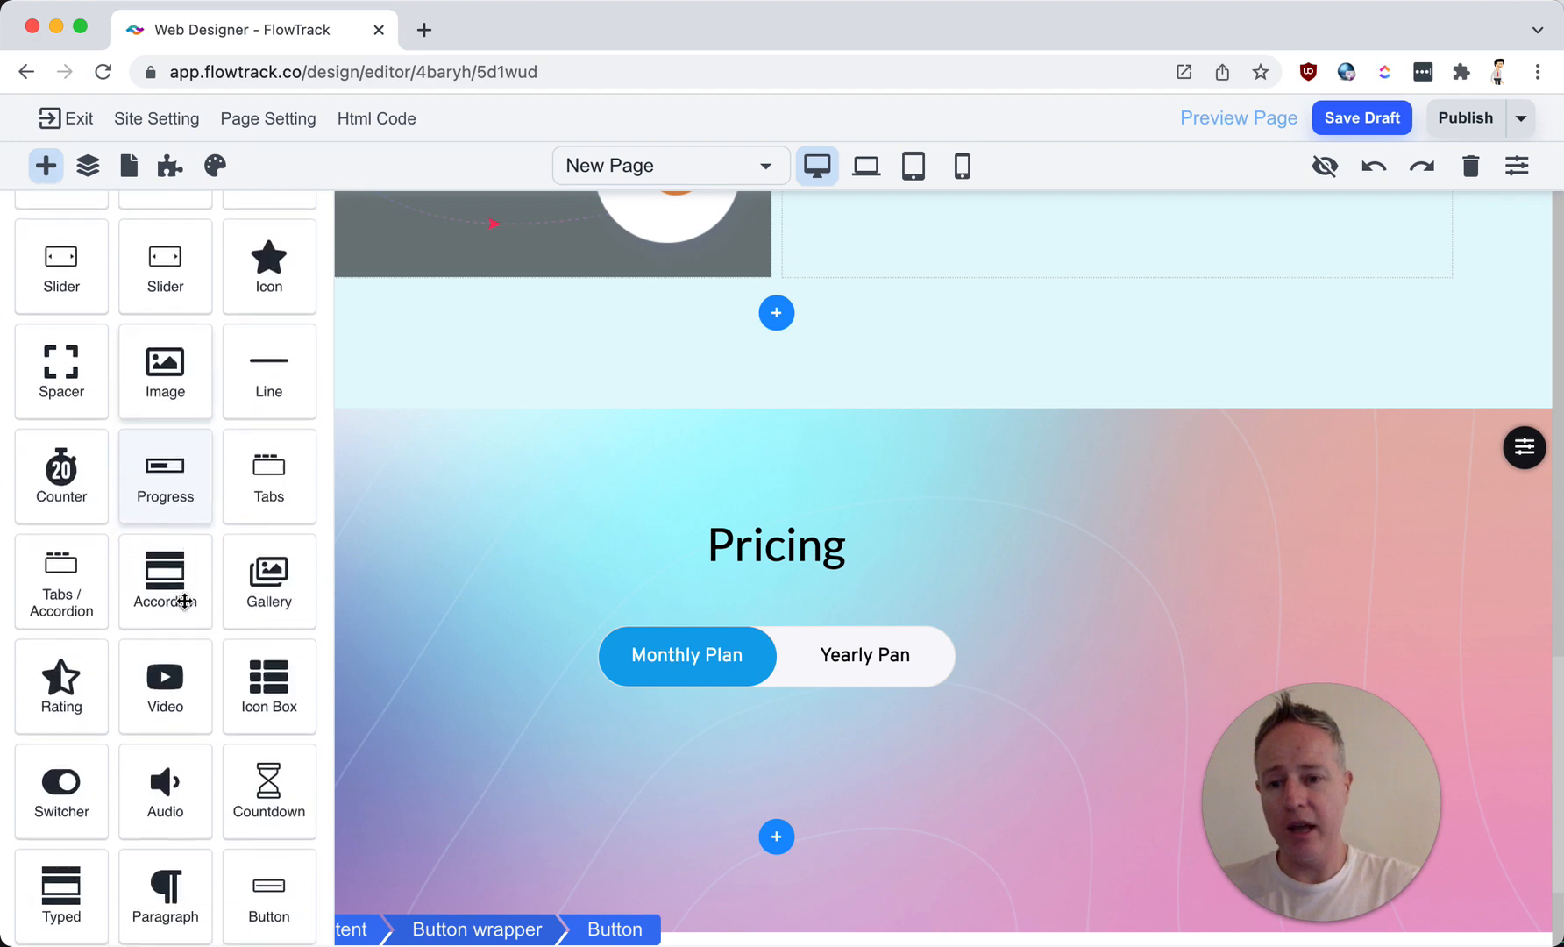
left_click_drag(195, 834, 720, 728)
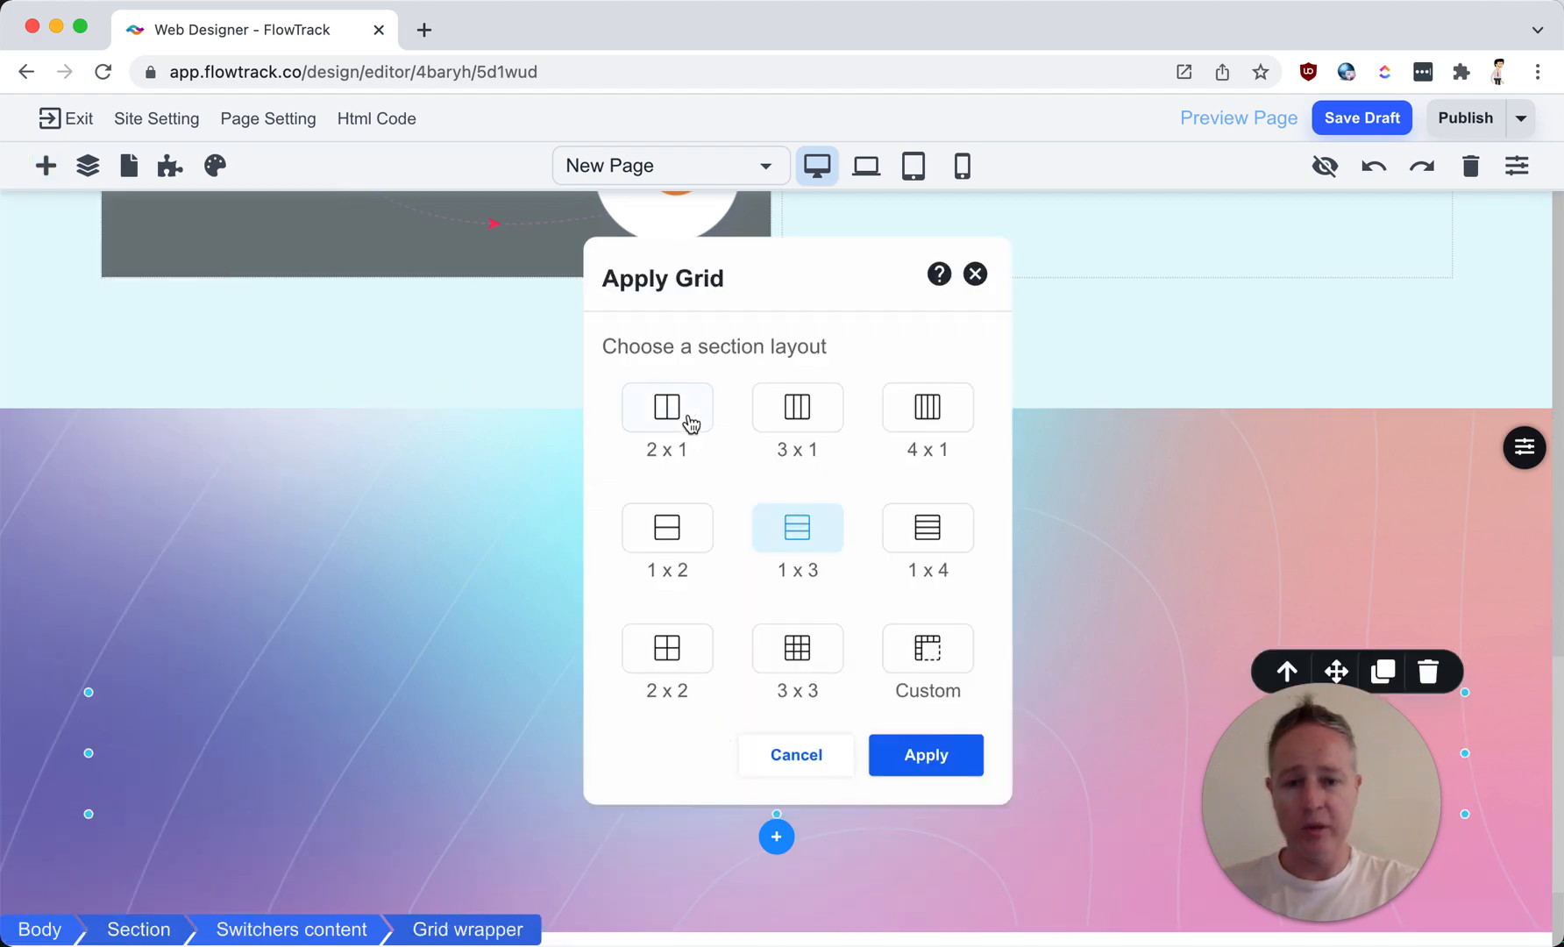
left_click(954, 769)
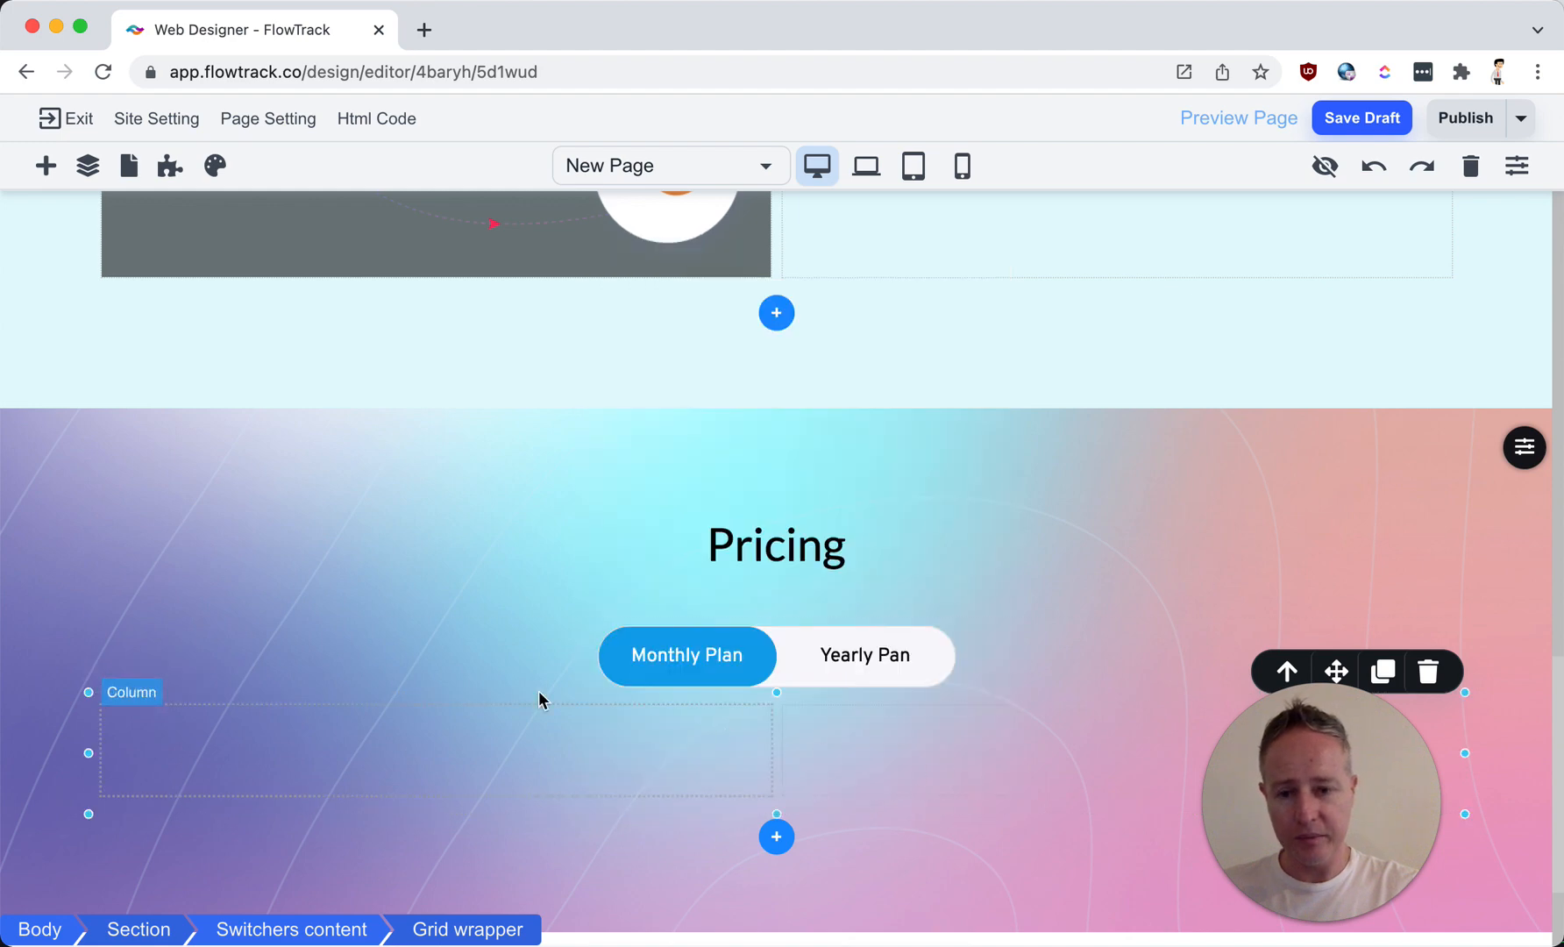
left_click(827, 740)
left_click(652, 754)
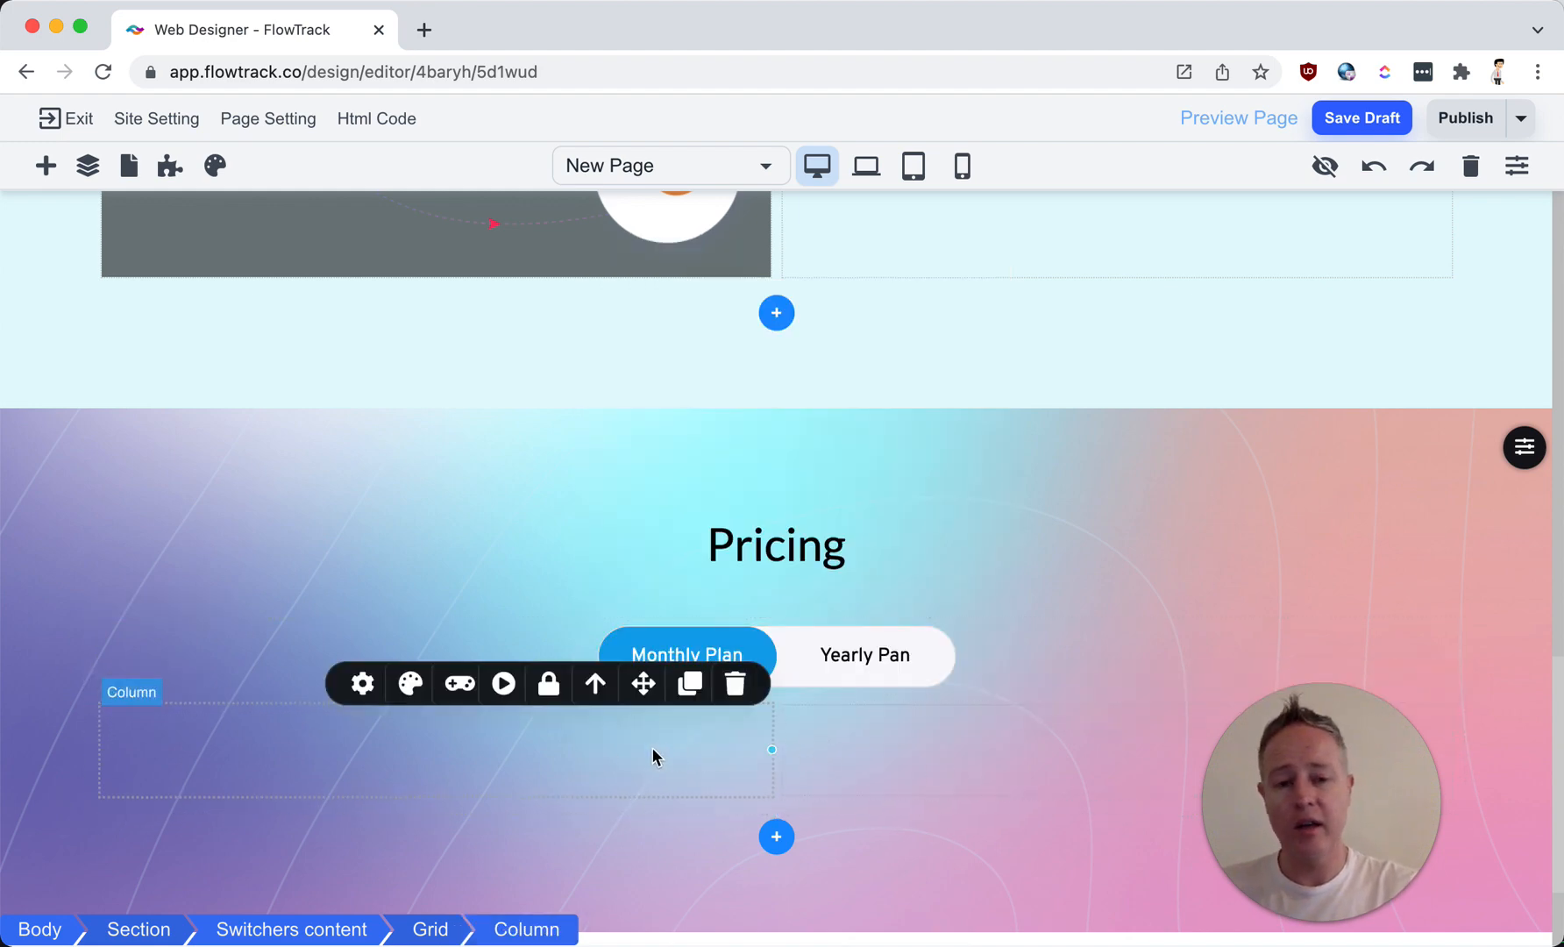
left_click(1023, 775)
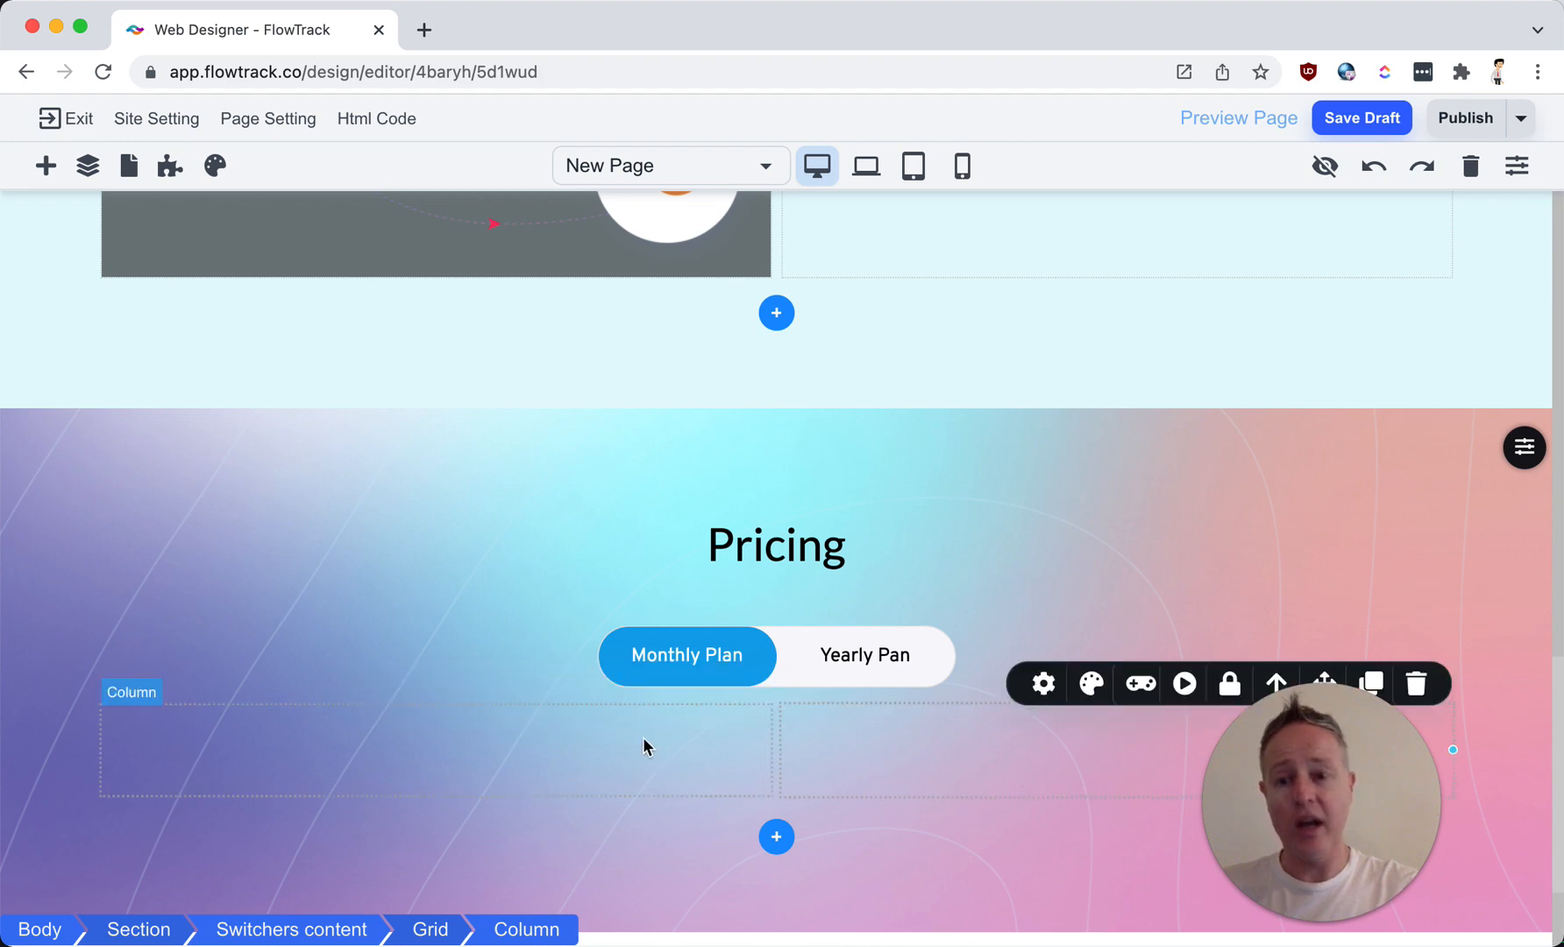
left_click(489, 692)
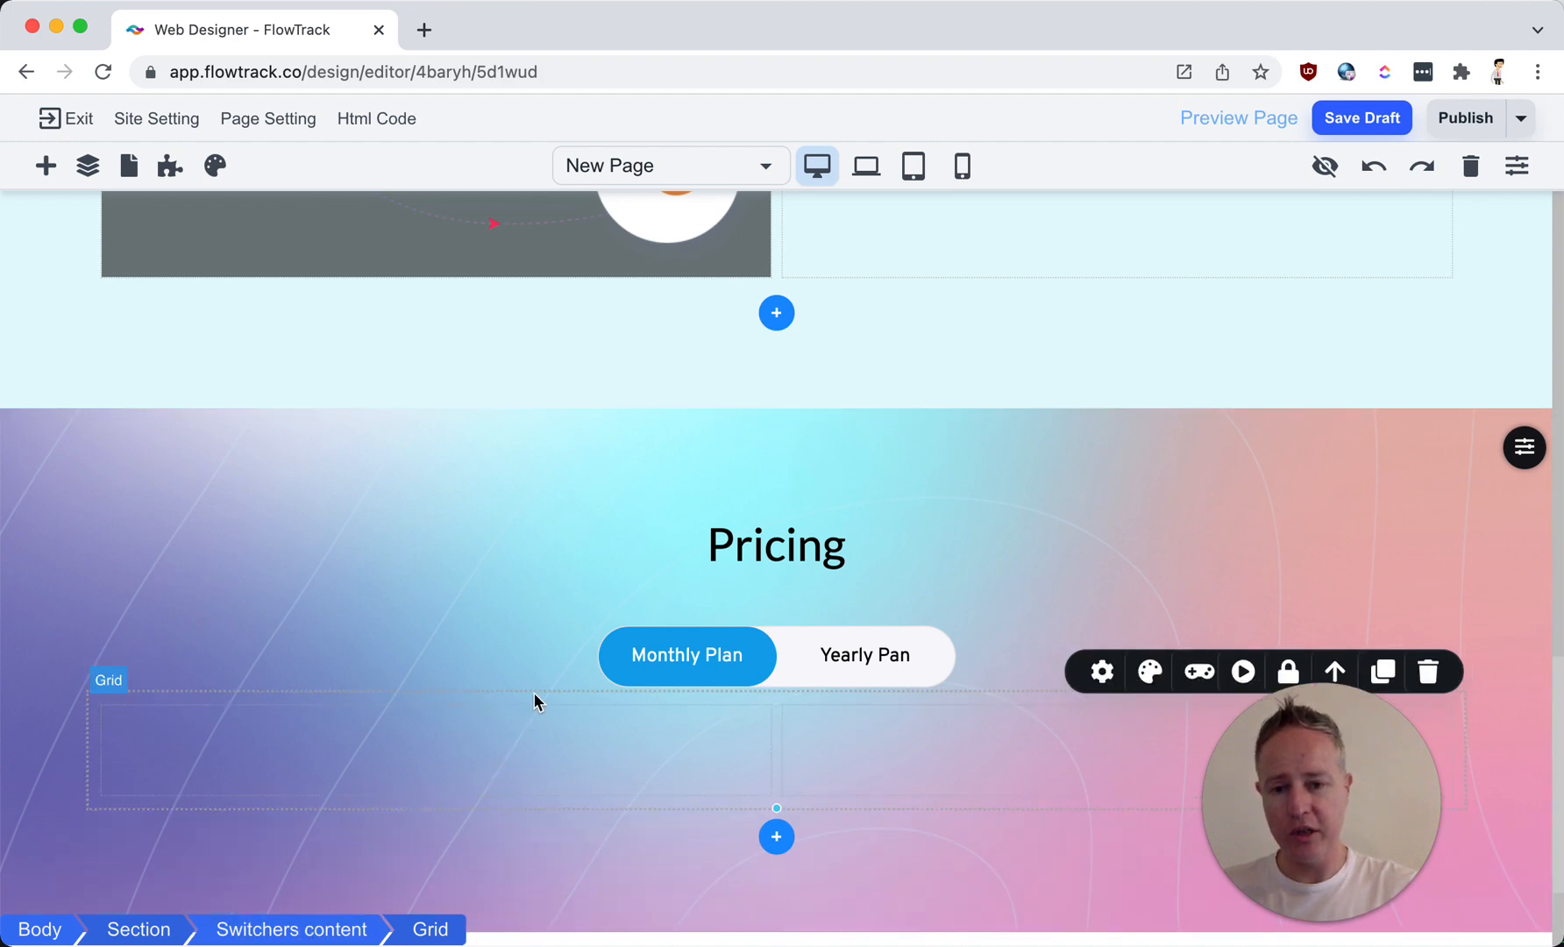
Step: Select the switcher content container that holds the grid and set its max width to 800 px
left_click(518, 720)
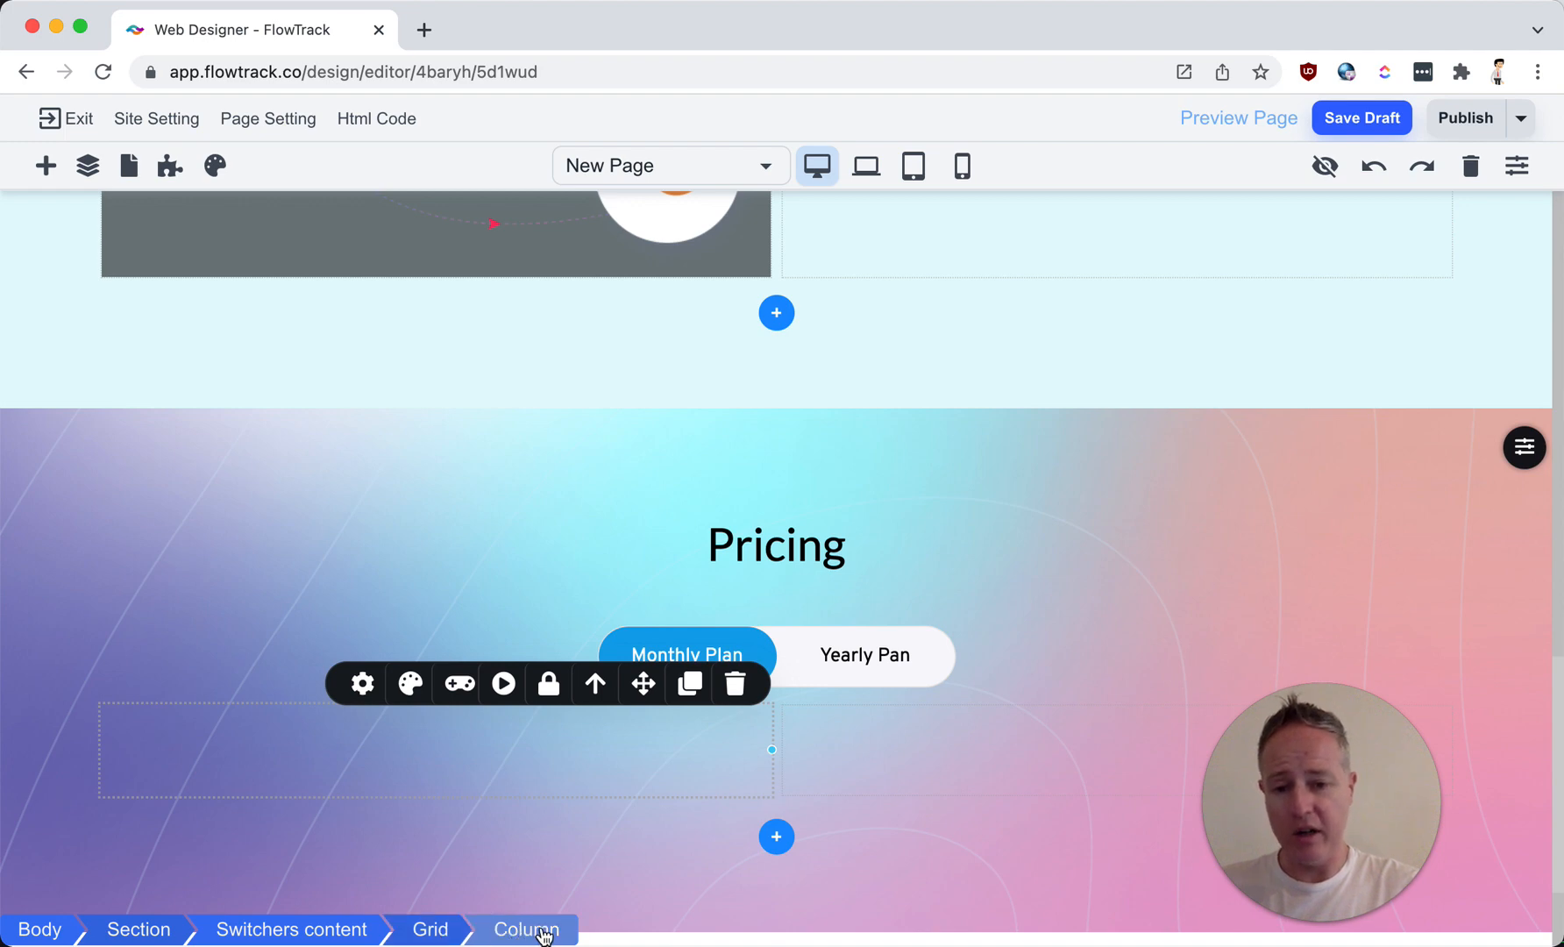
left_click(307, 934)
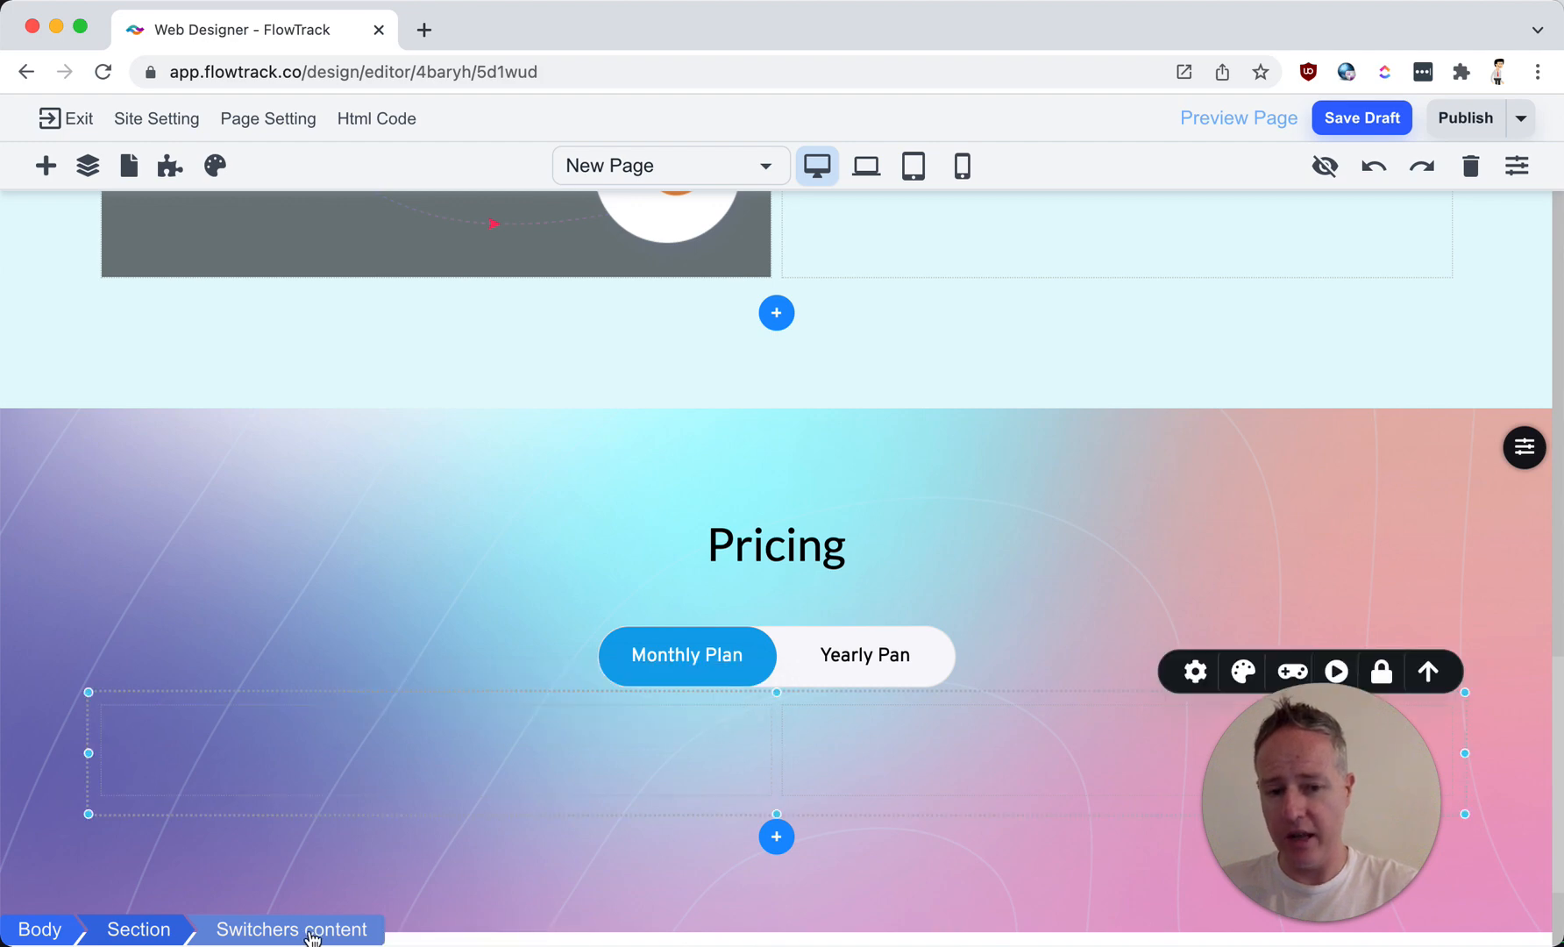
left_click_drag(1227, 806, 1052, 807)
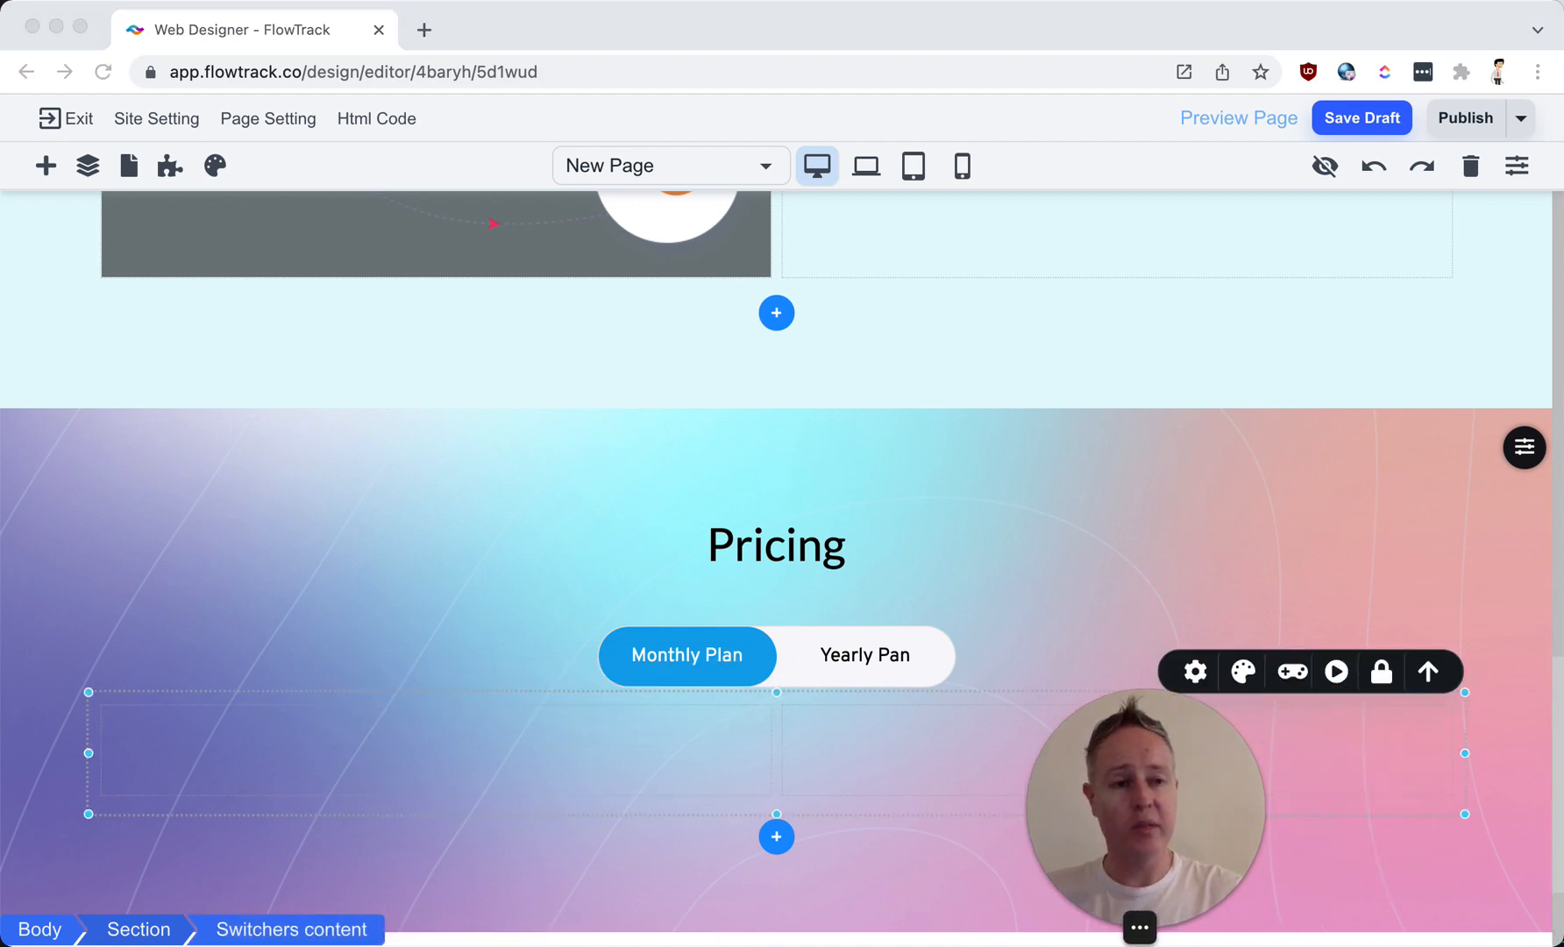
left_click(1517, 166)
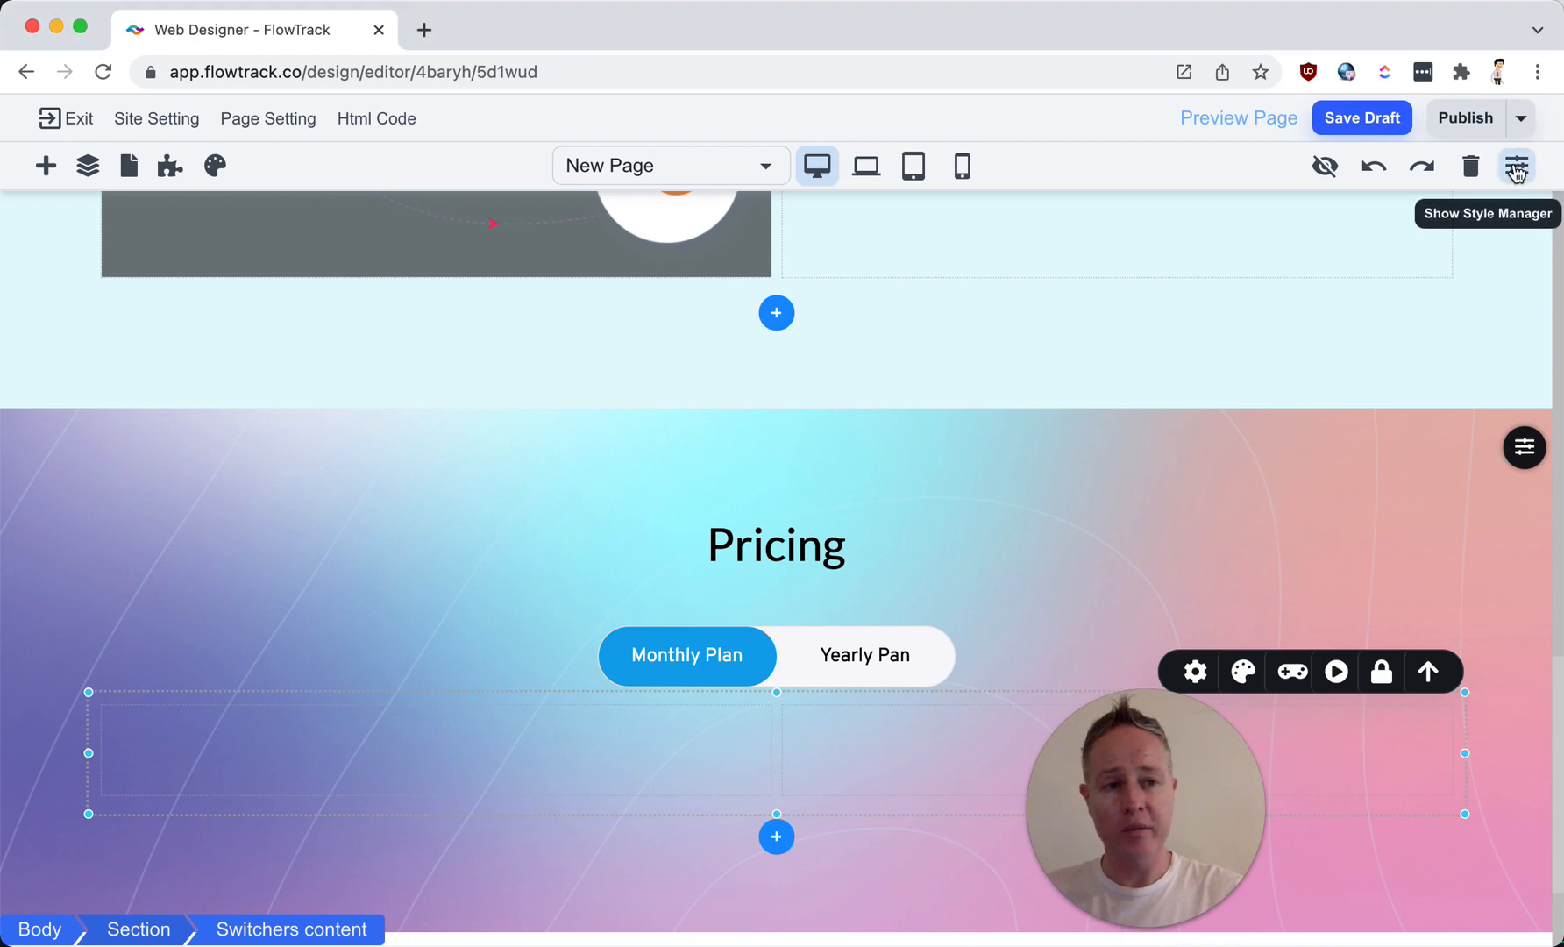
left_click(1517, 169)
scroll(1482, 456, "down", 1)
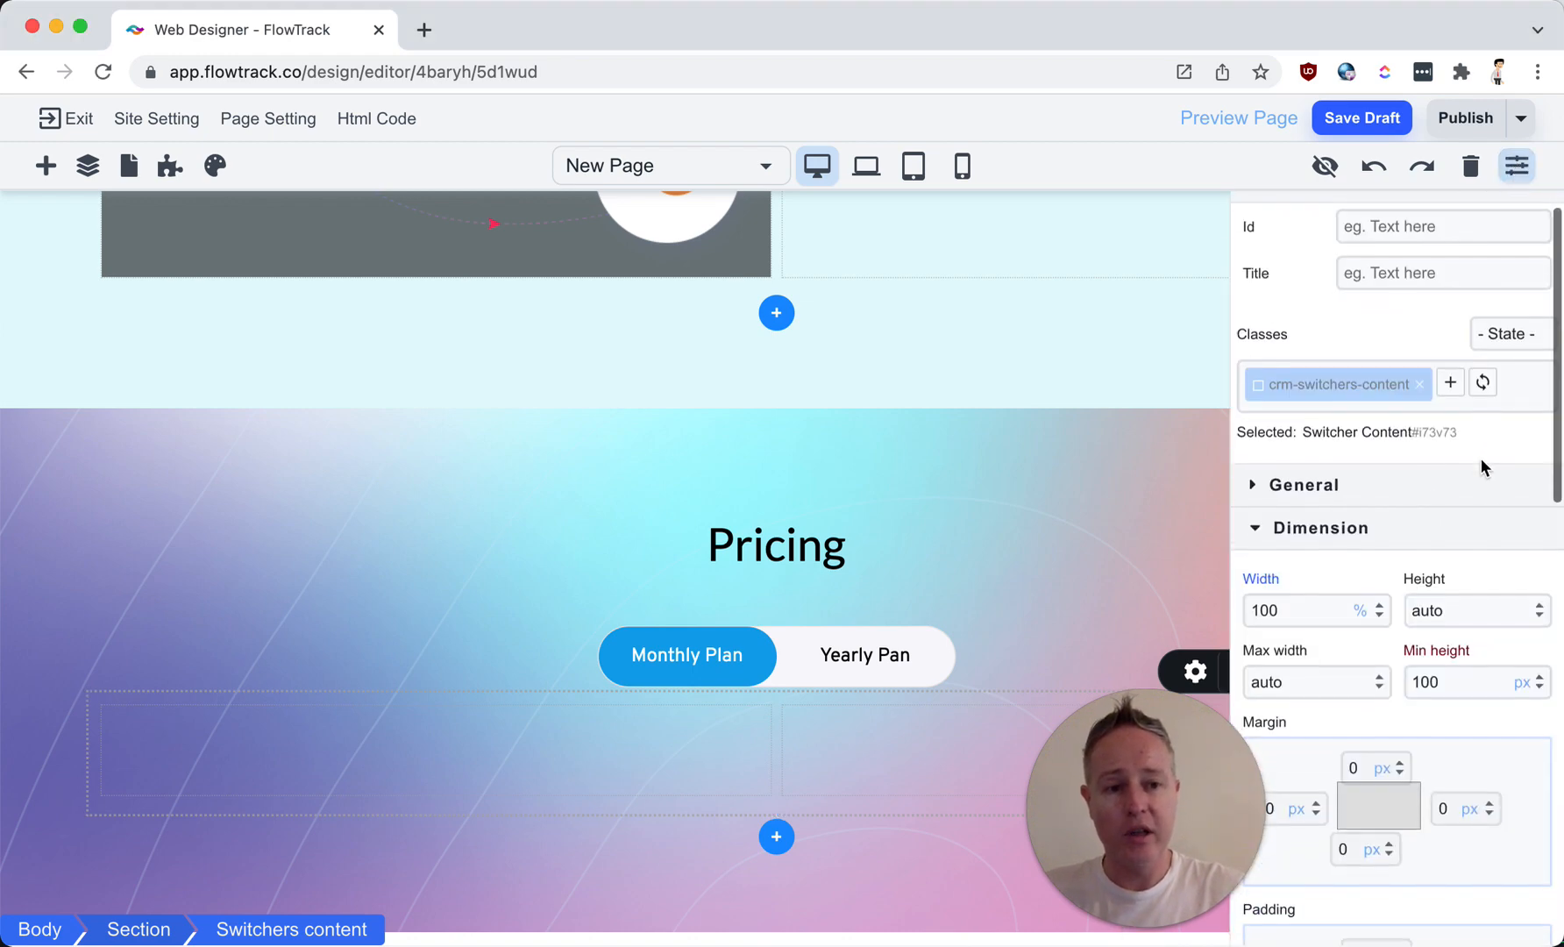
left_click_drag(1306, 670, 1198, 673)
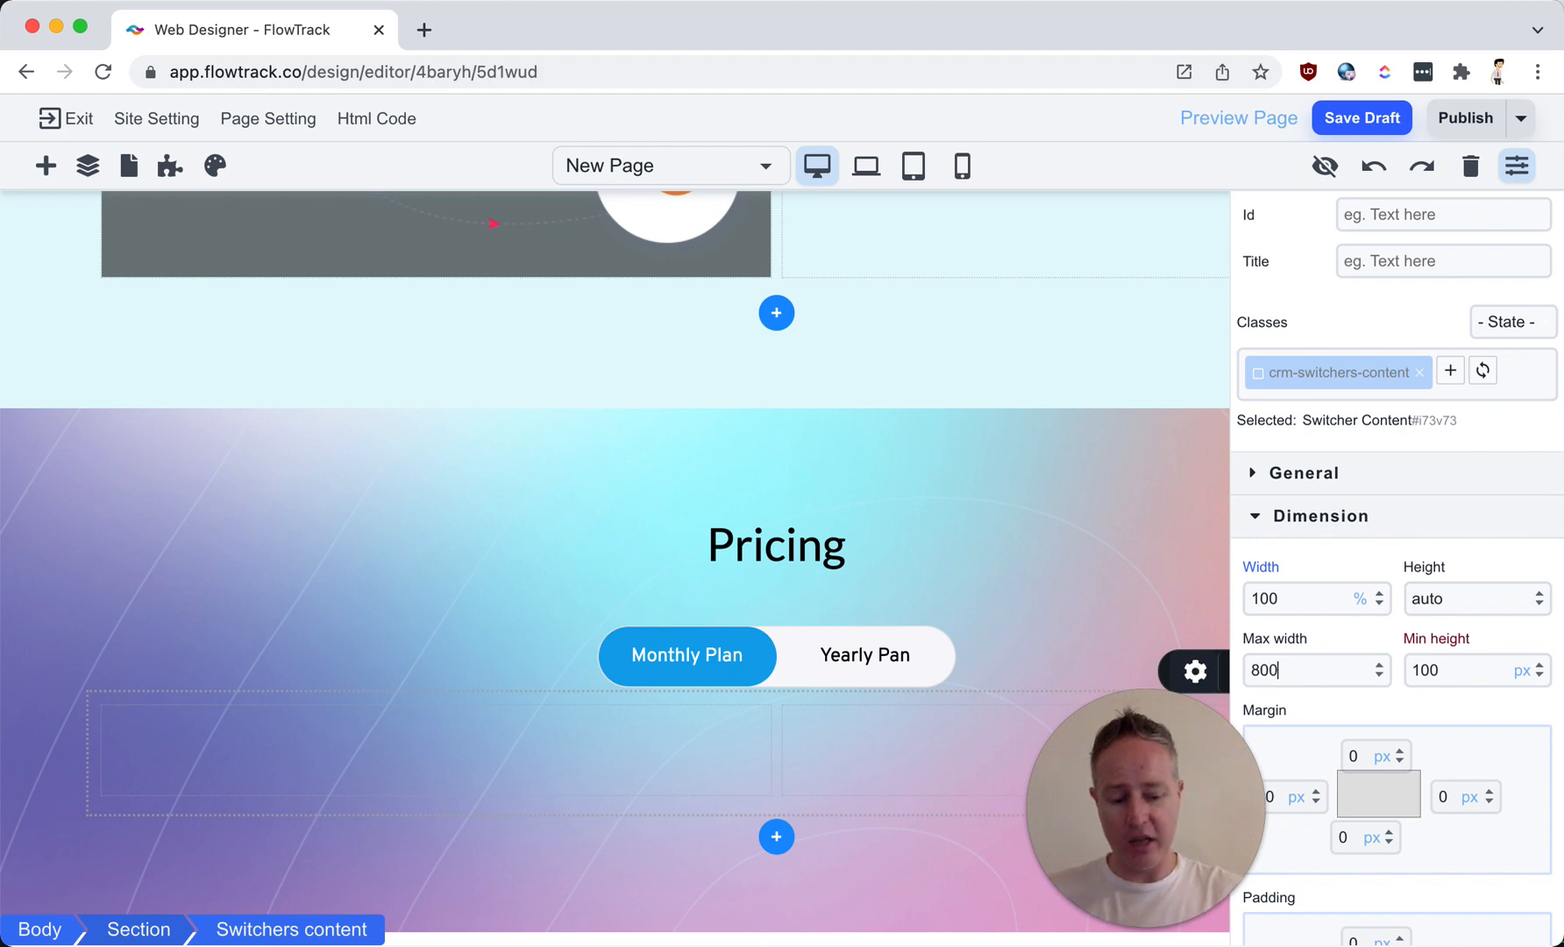
key("Return")
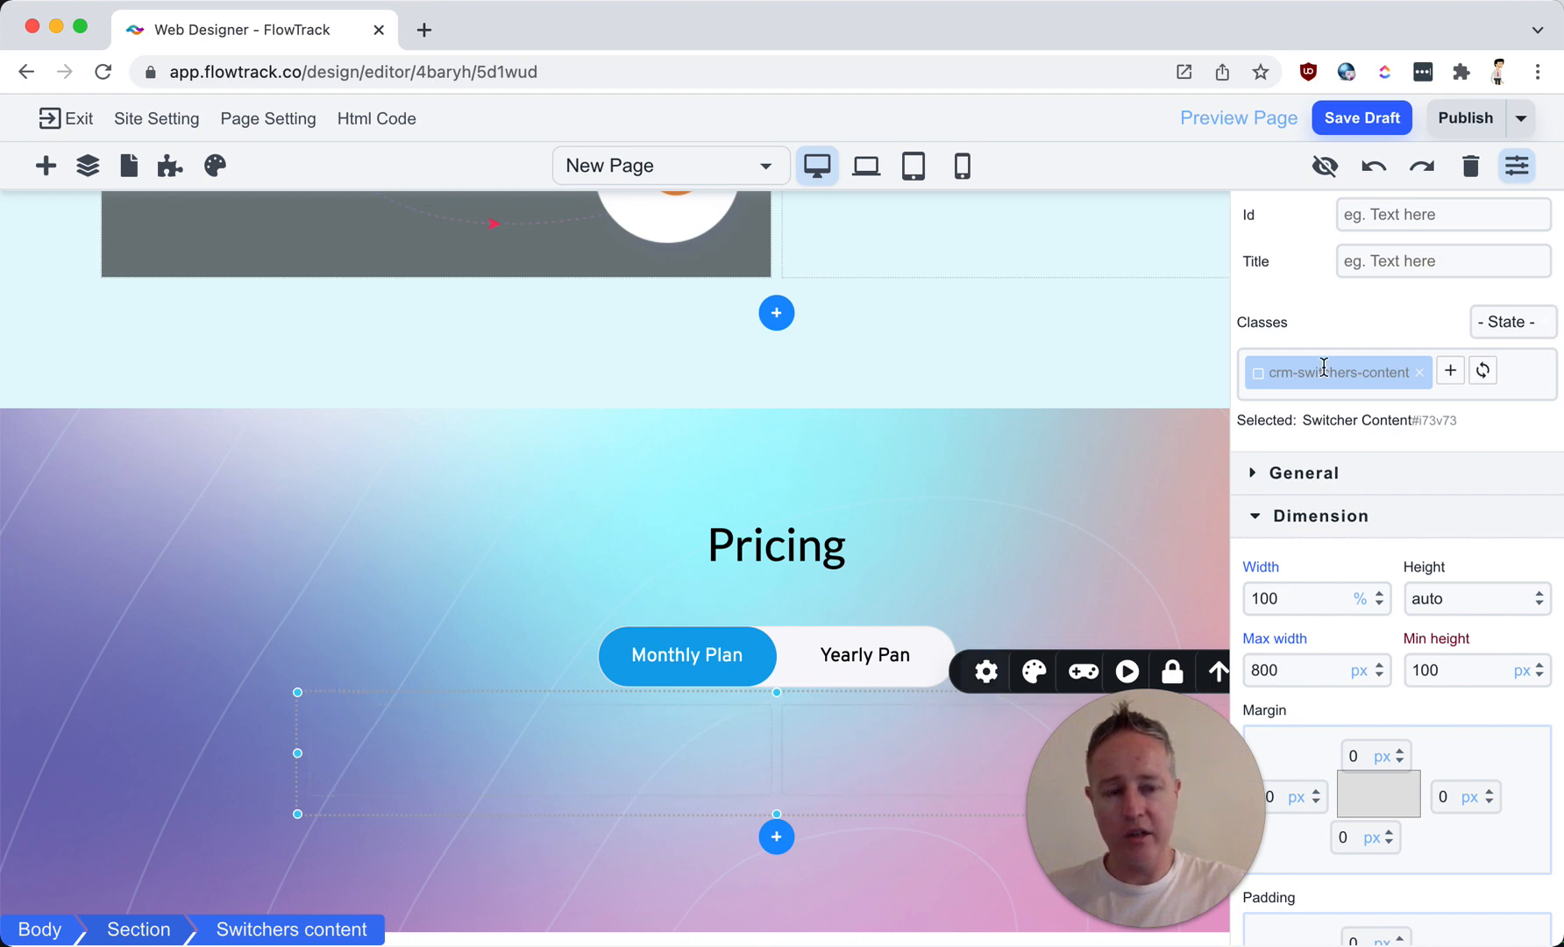
left_click(1523, 166)
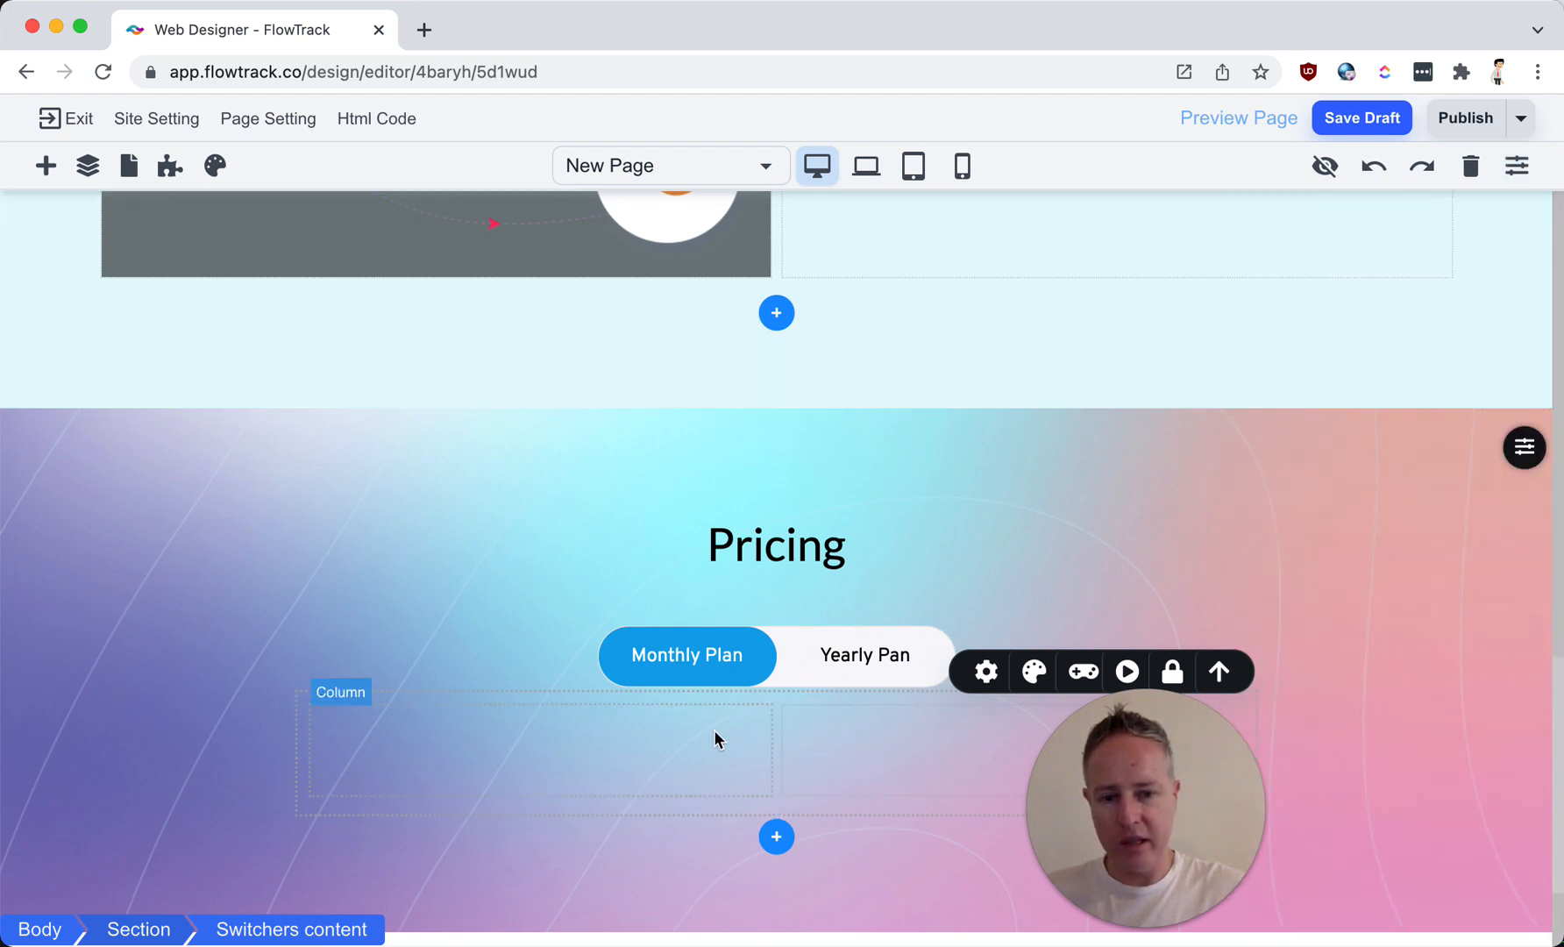
Step: Give the first column of the Monthly Plan grid a solid white (FFFFFF) background
left_click(714, 736)
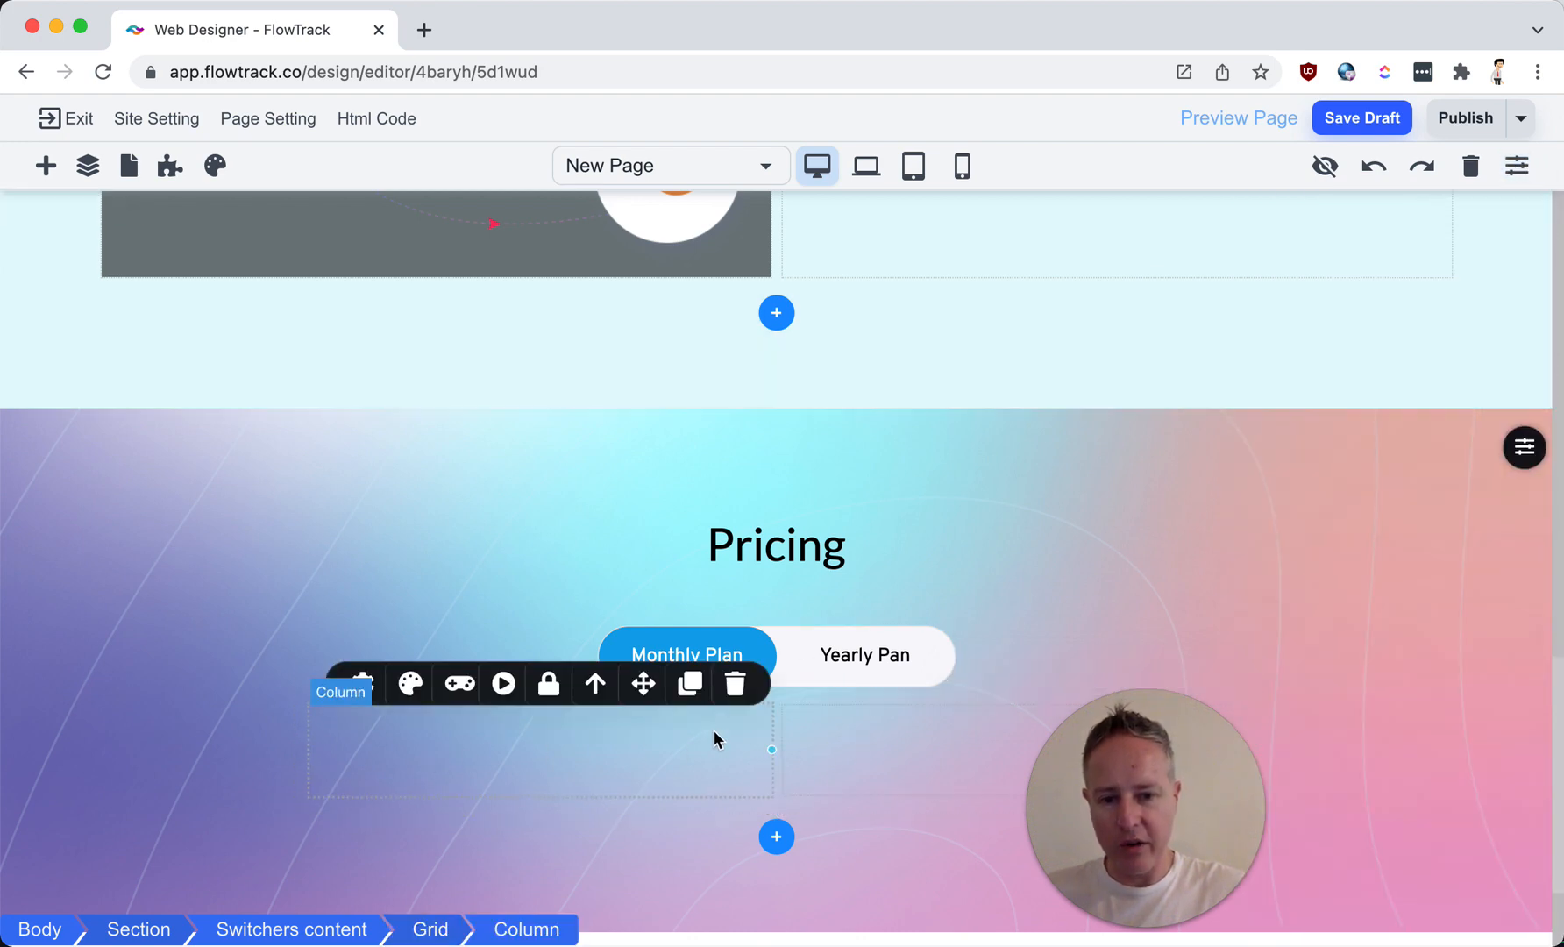
left_click(408, 693)
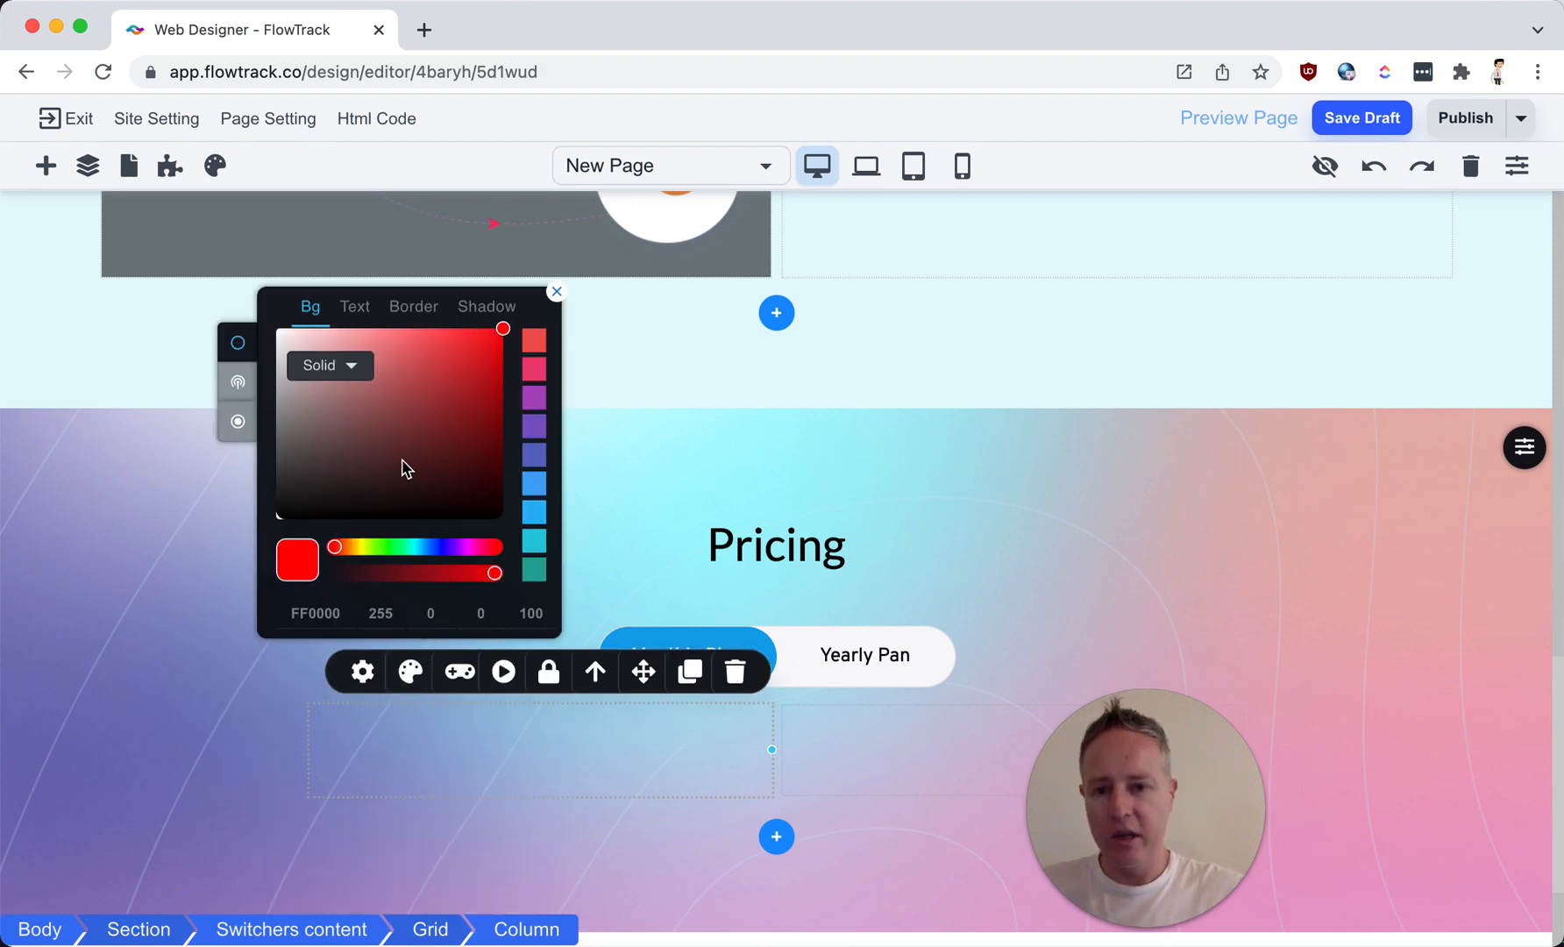
left_click_drag(375, 497, 270, 325)
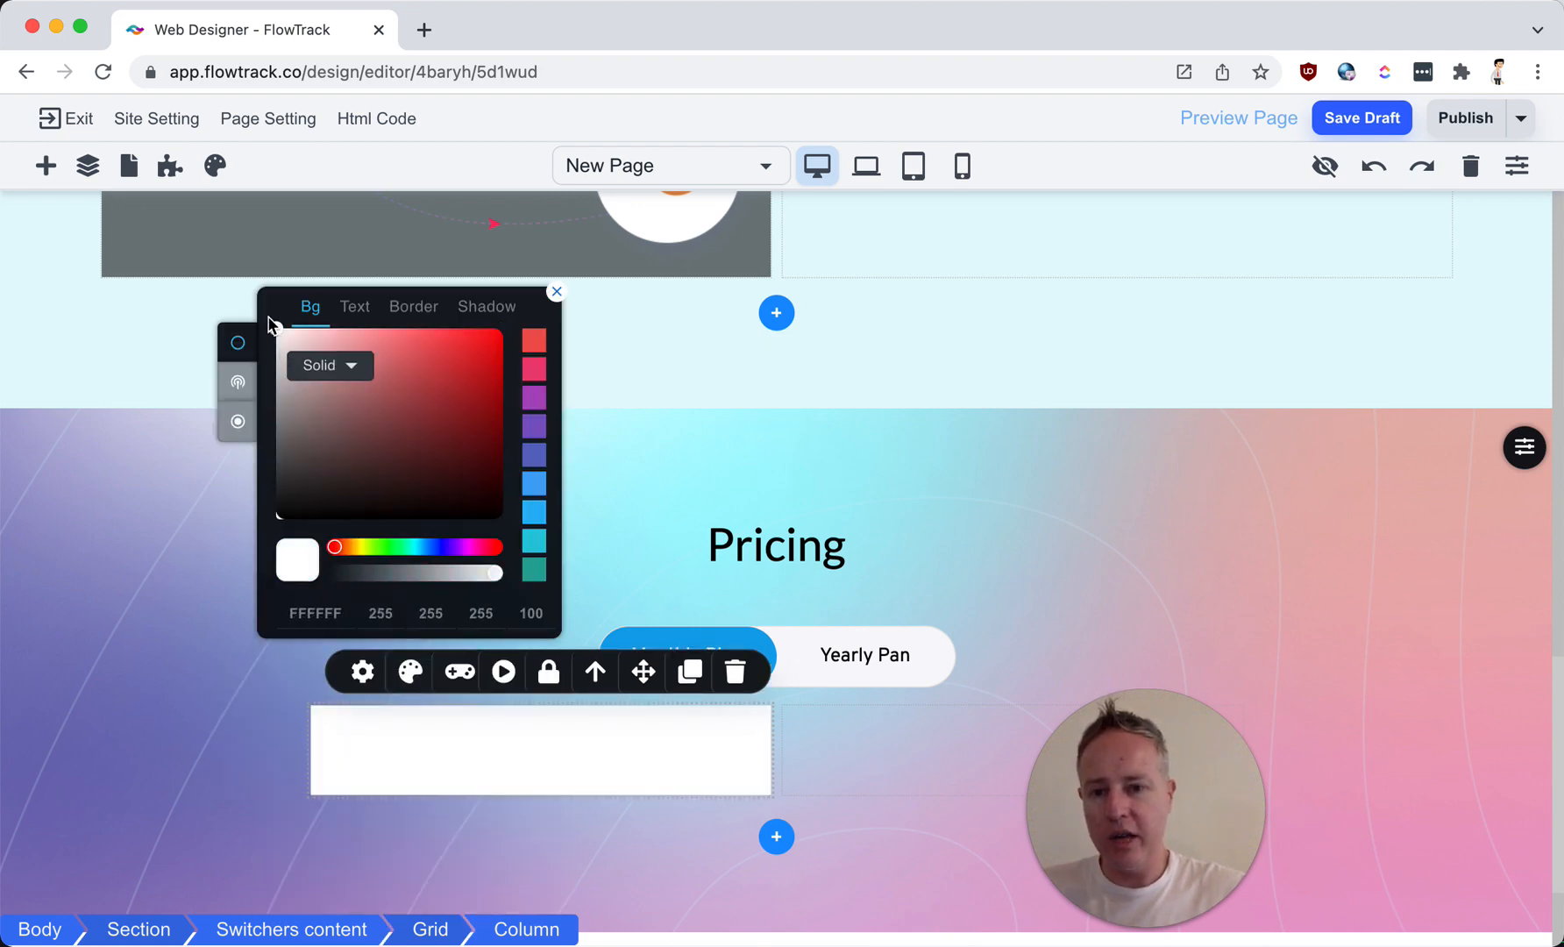
Step: Give the second column of the Monthly Plan grid a solid blue (228EF9) background
left_click(815, 739)
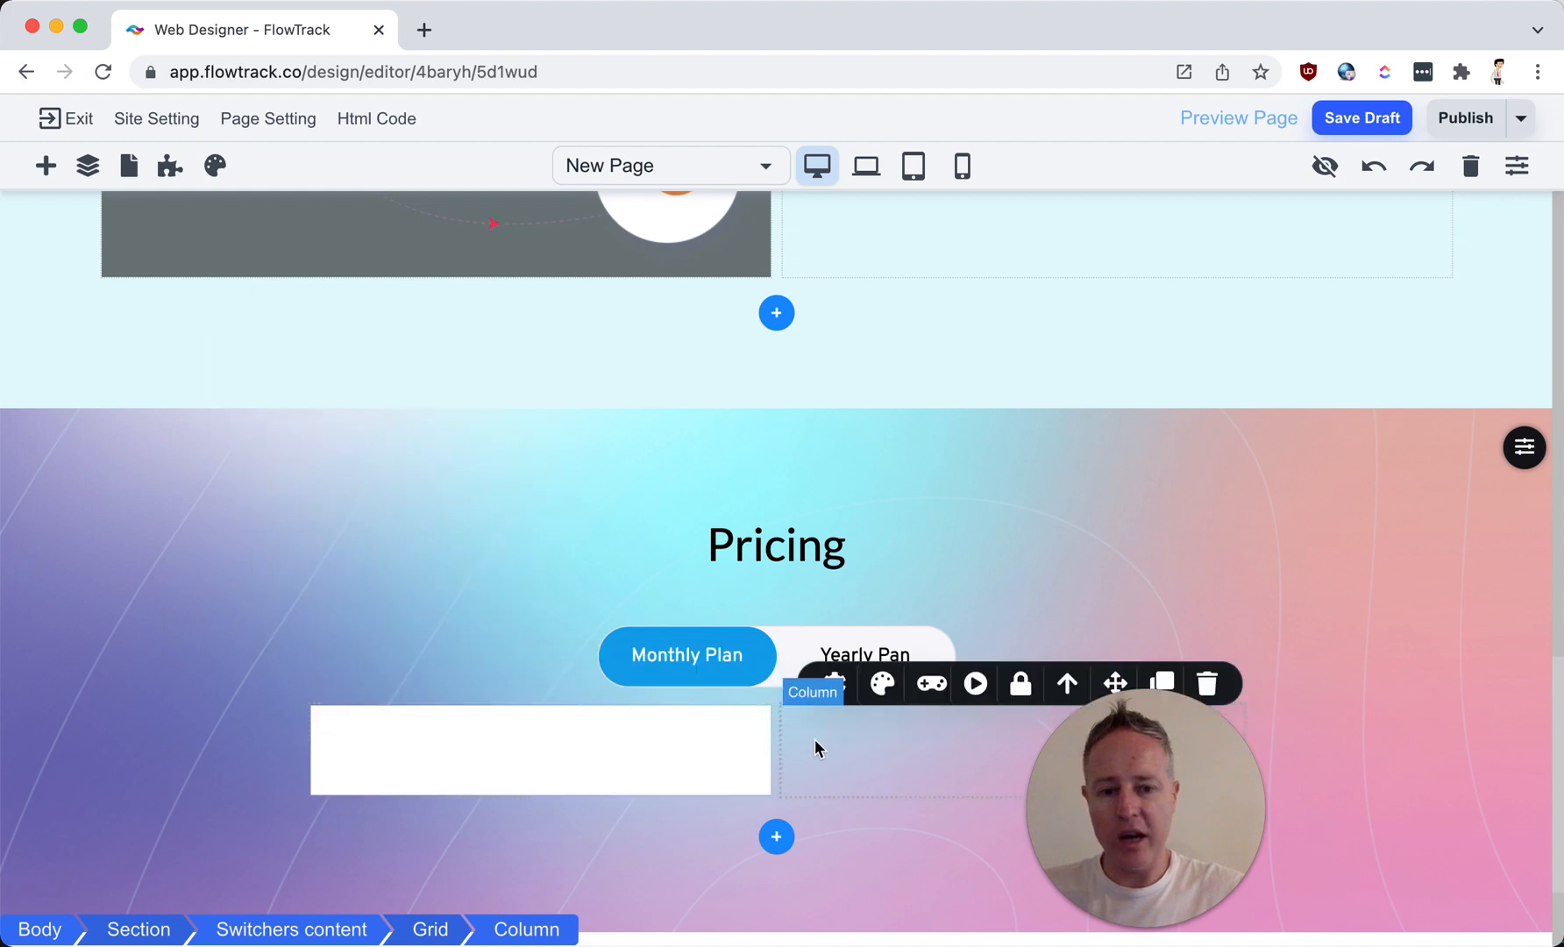
left_click(873, 671)
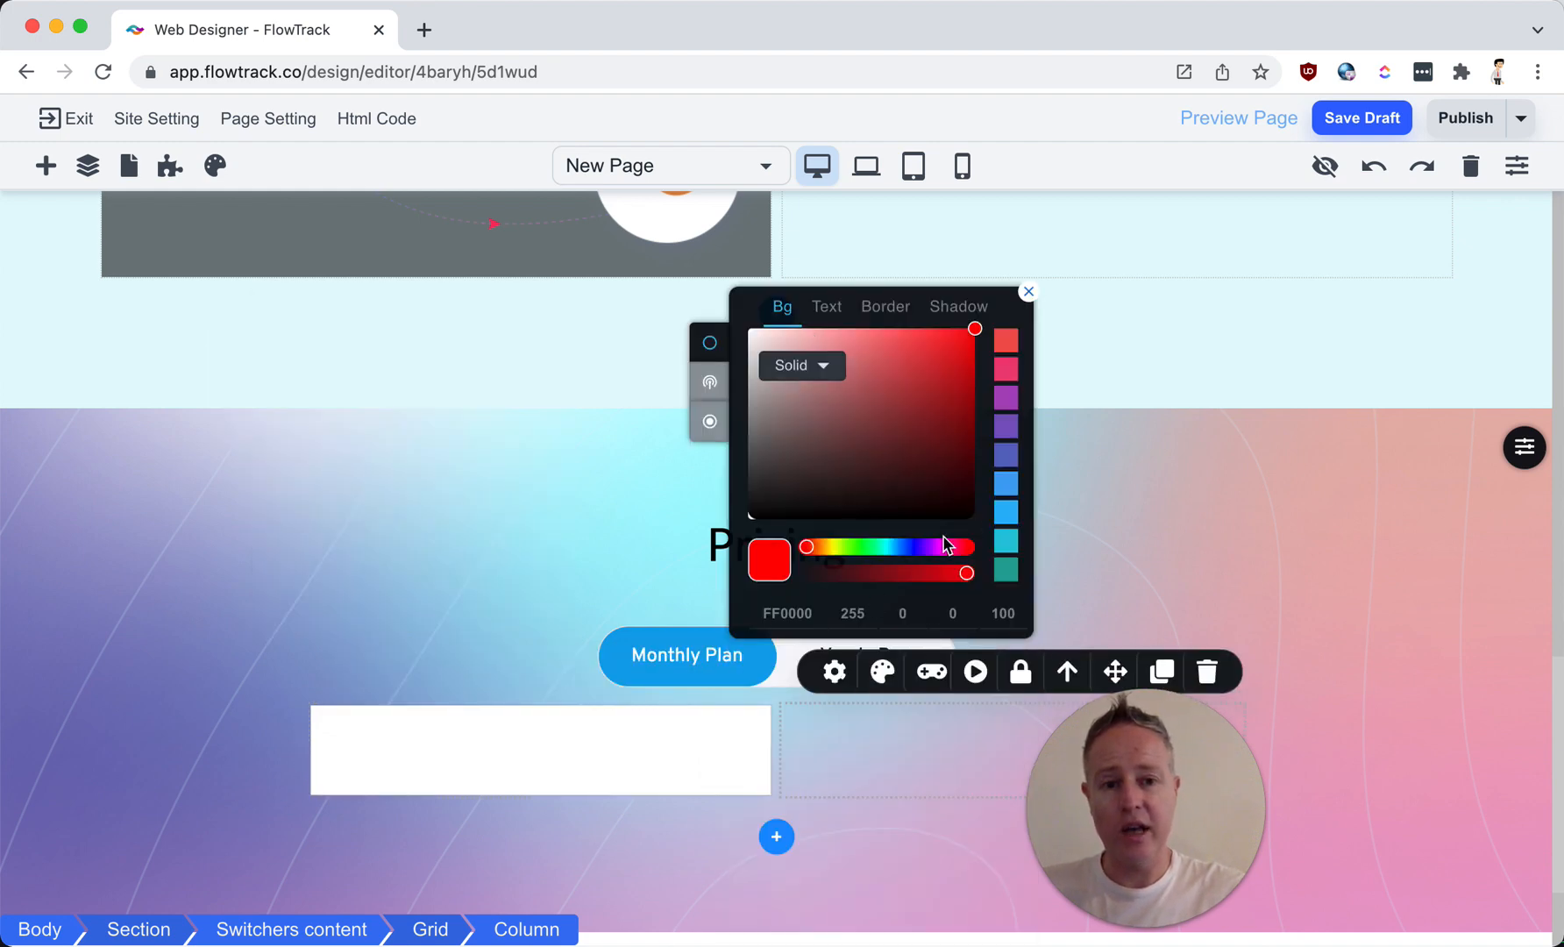
left_click_drag(895, 554, 894, 552)
left_click_drag(897, 335, 943, 332)
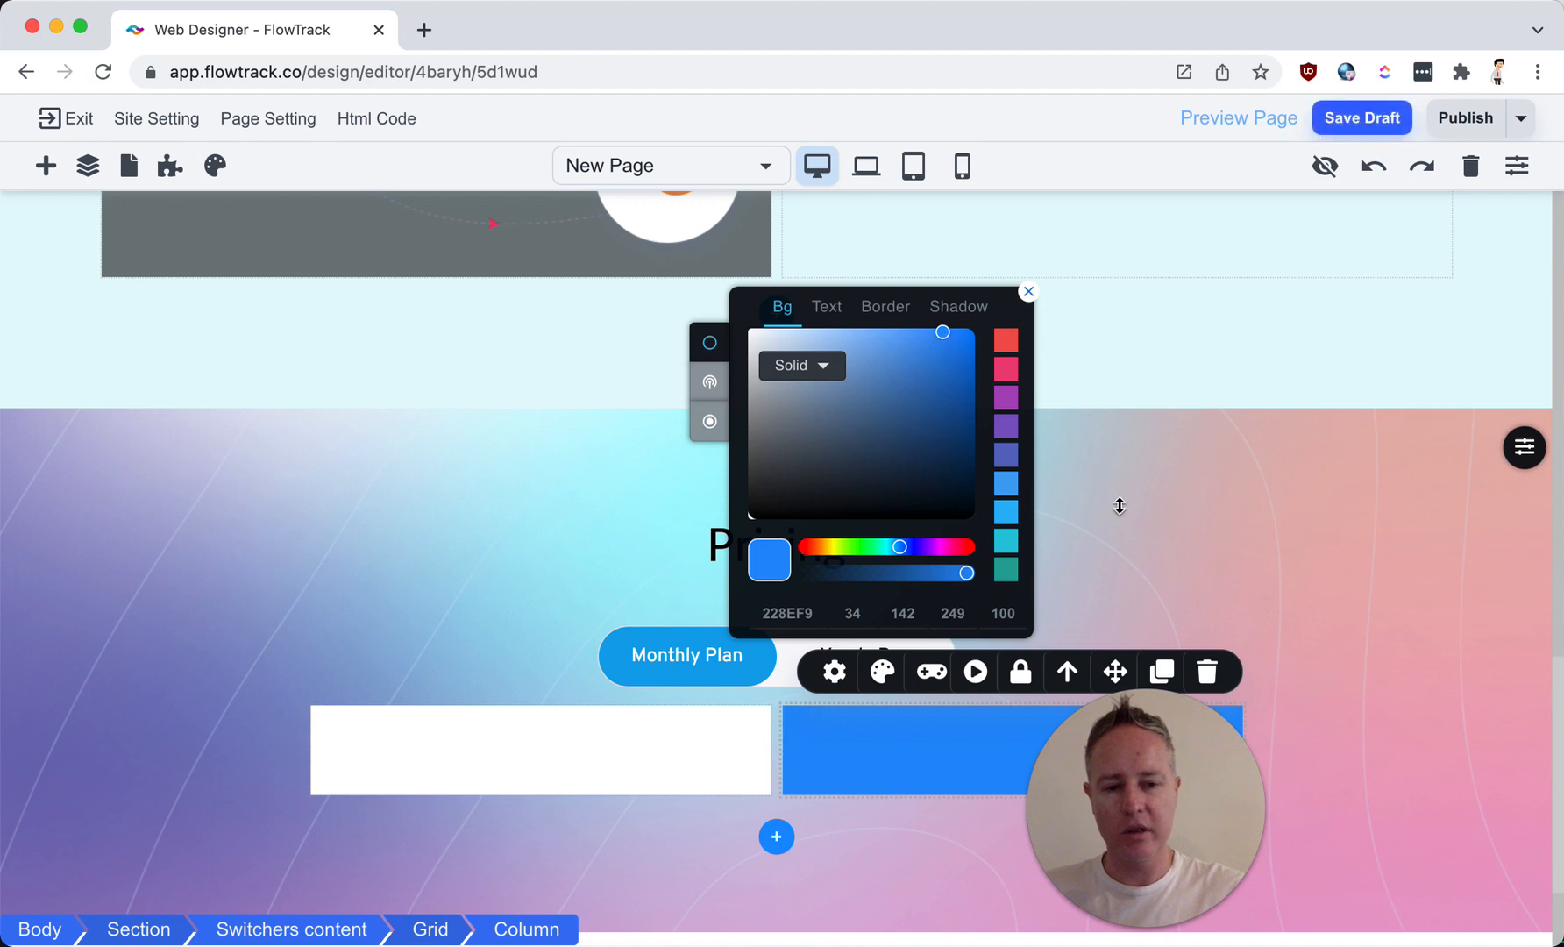
left_click(1284, 455)
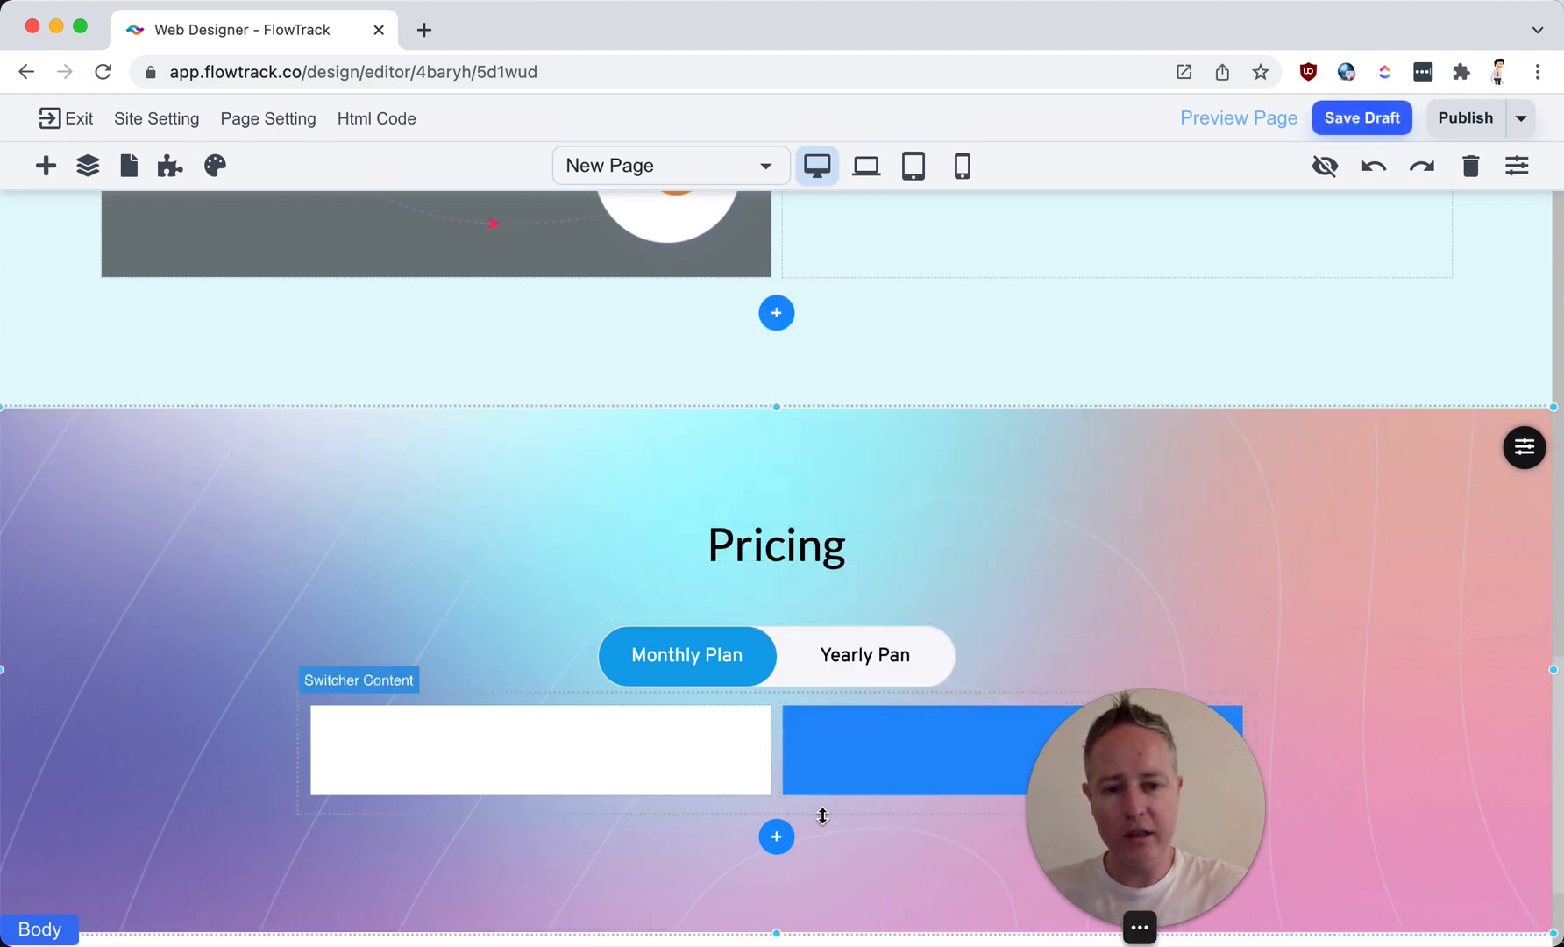
Step: Set the white column's border radius to 12 px
left_click(628, 757)
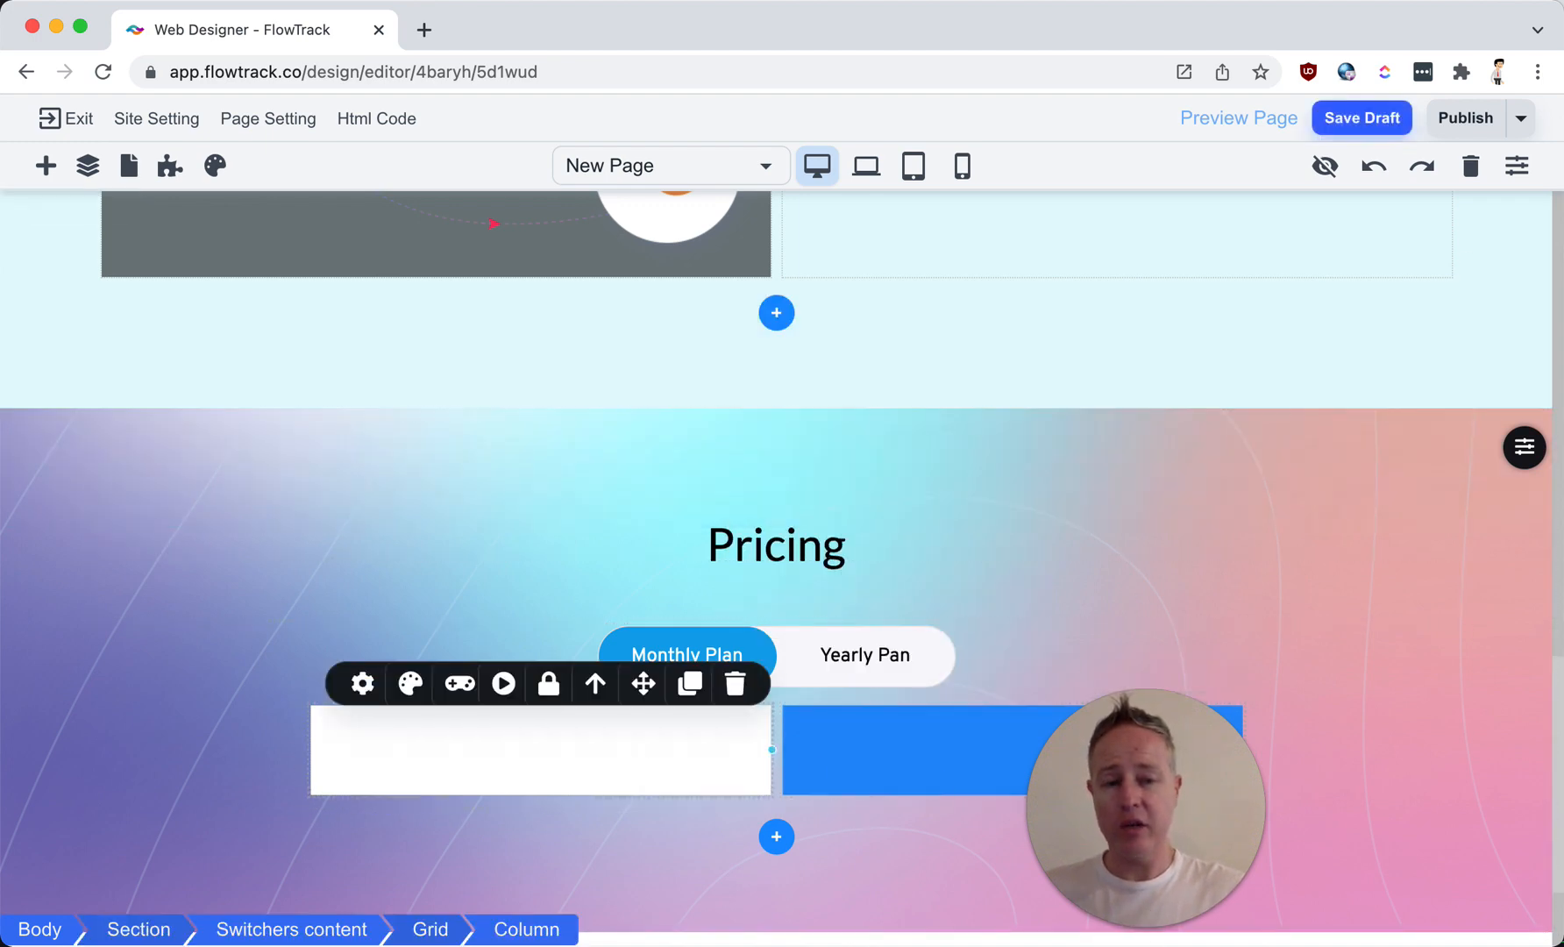
left_click(1527, 172)
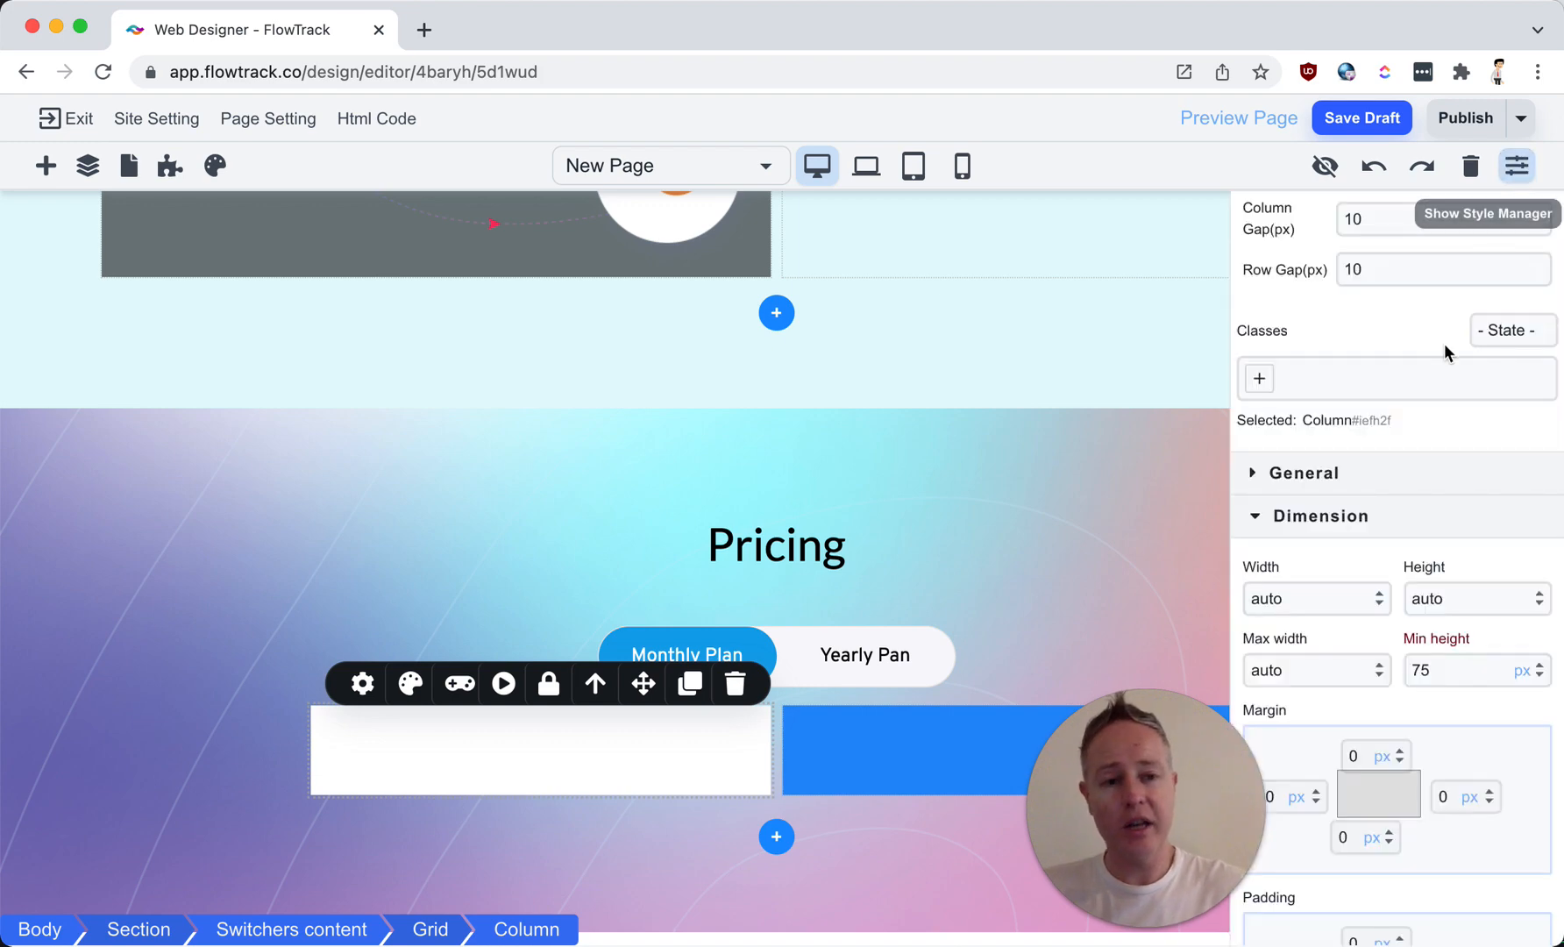
scroll(1376, 578, "down", 2)
left_click(1337, 448)
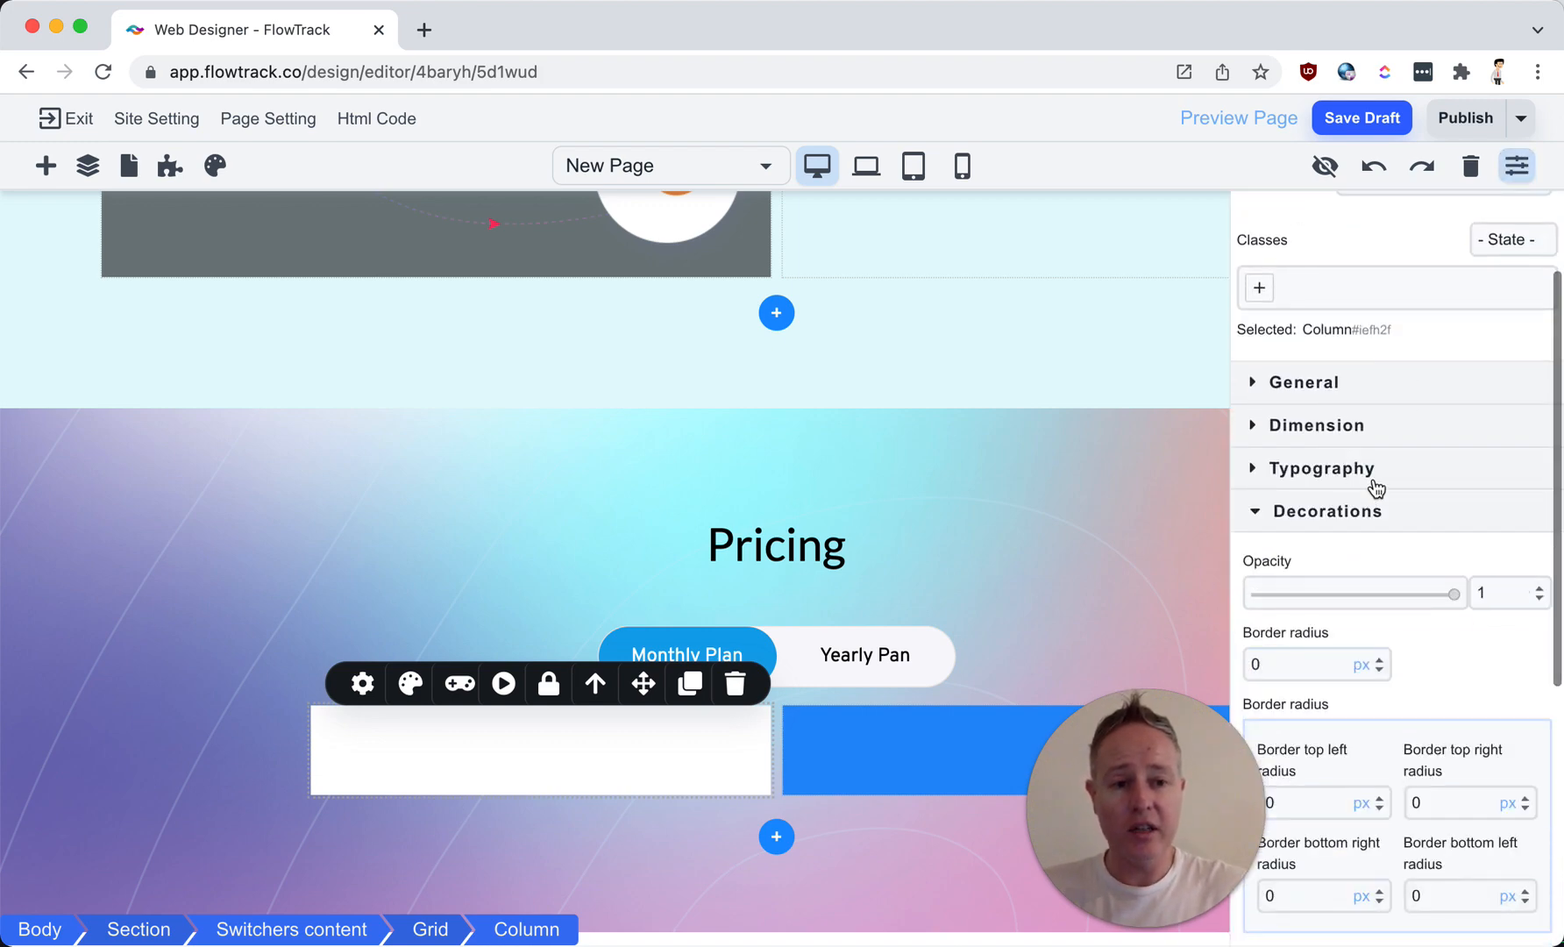
scroll(1372, 488, "down", 4)
double_click(1310, 476)
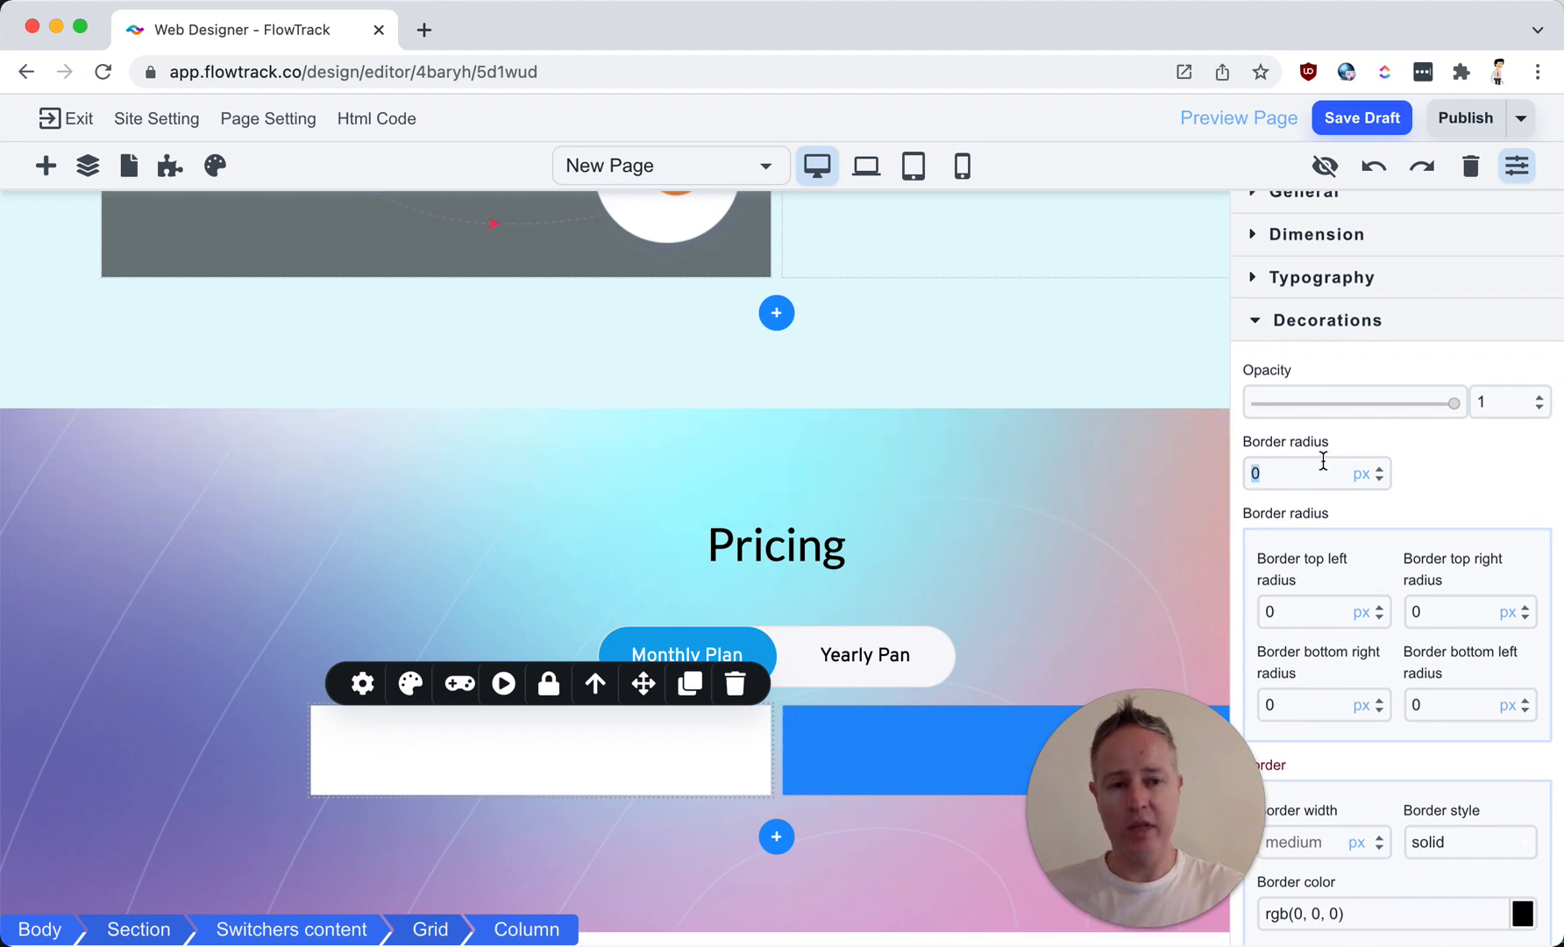
left_click_drag(1378, 472, 1389, 361)
left_click_drag(1379, 504, 1370, 541)
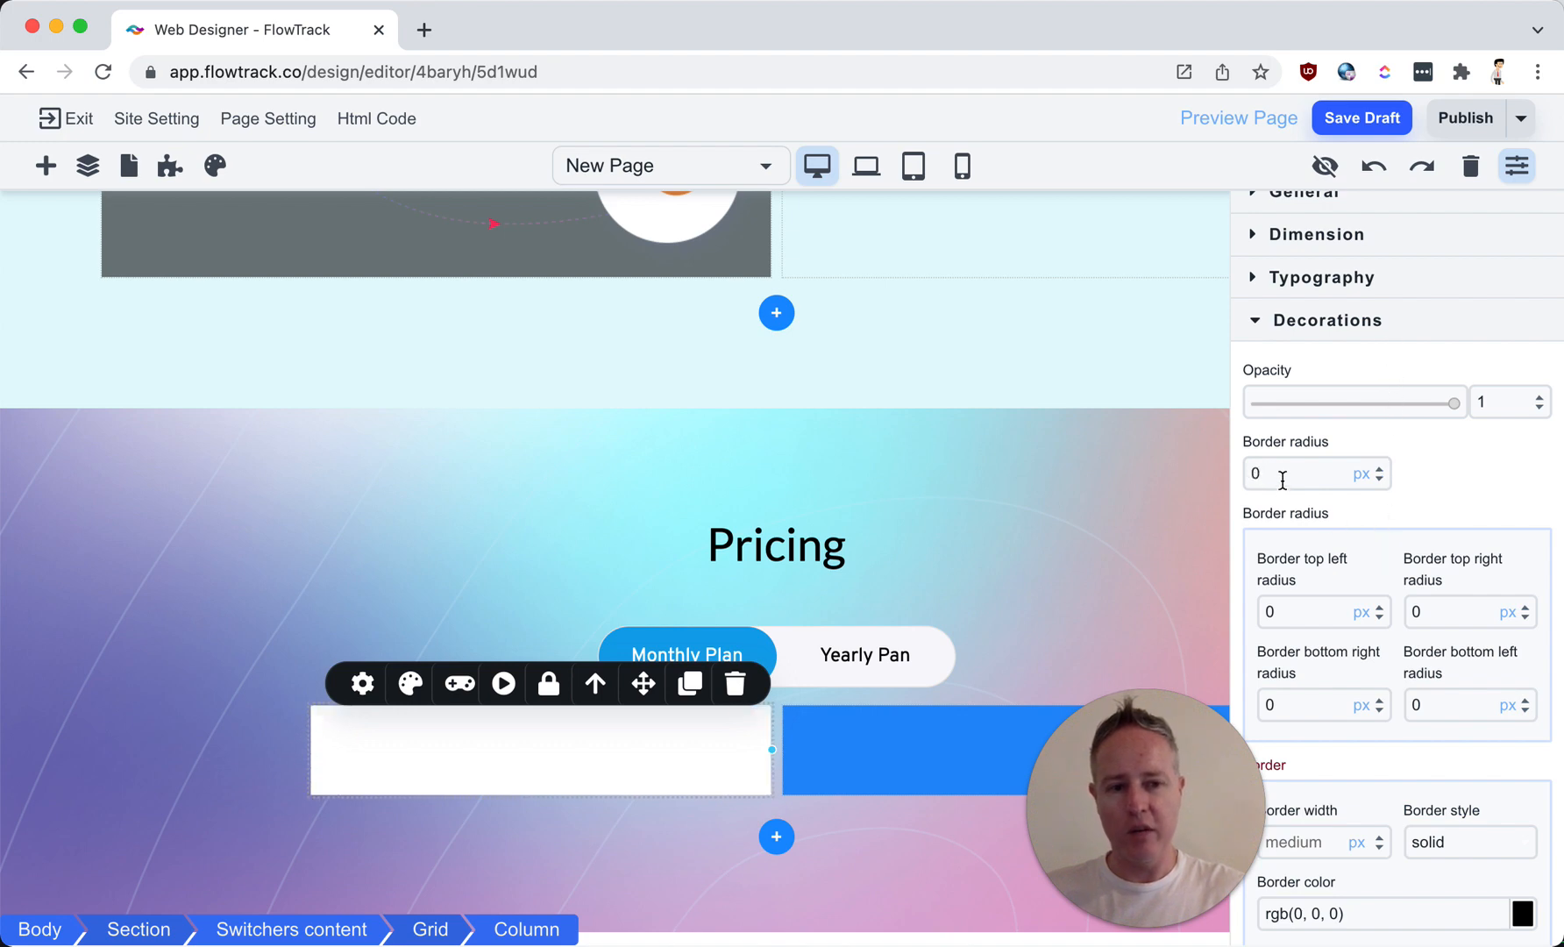
left_click_drag(1283, 480, 1190, 472)
key("Return")
Step: Set the blue column's border radius to 12 px
left_click(863, 719)
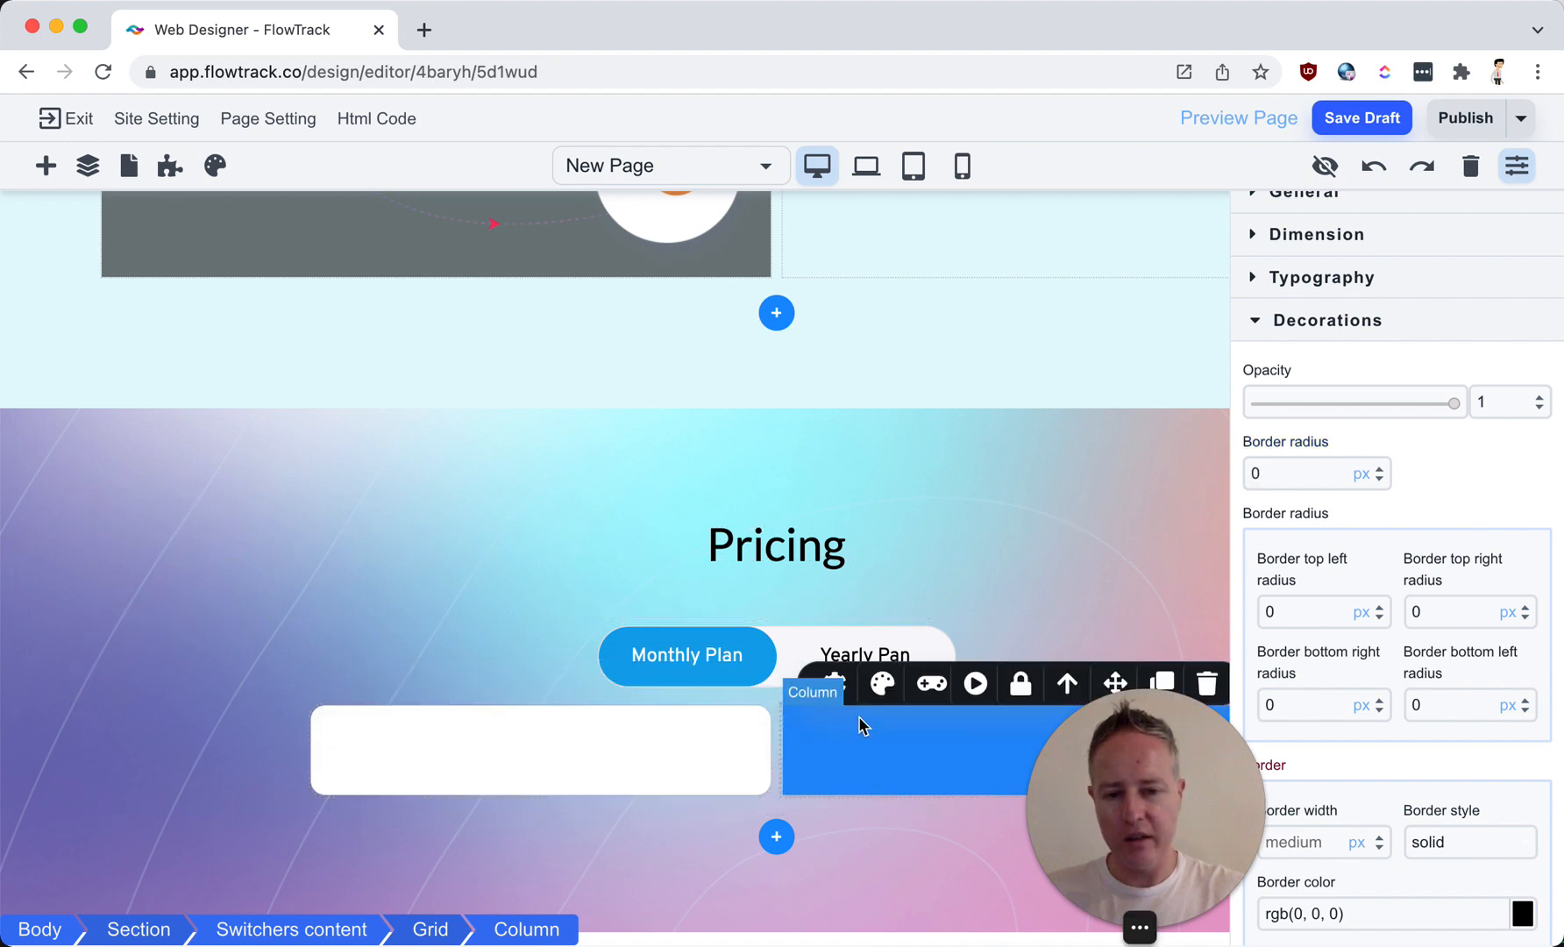
scroll(1276, 465, "down", 1)
left_click_drag(1266, 465, 1190, 464)
type("12")
key("Return")
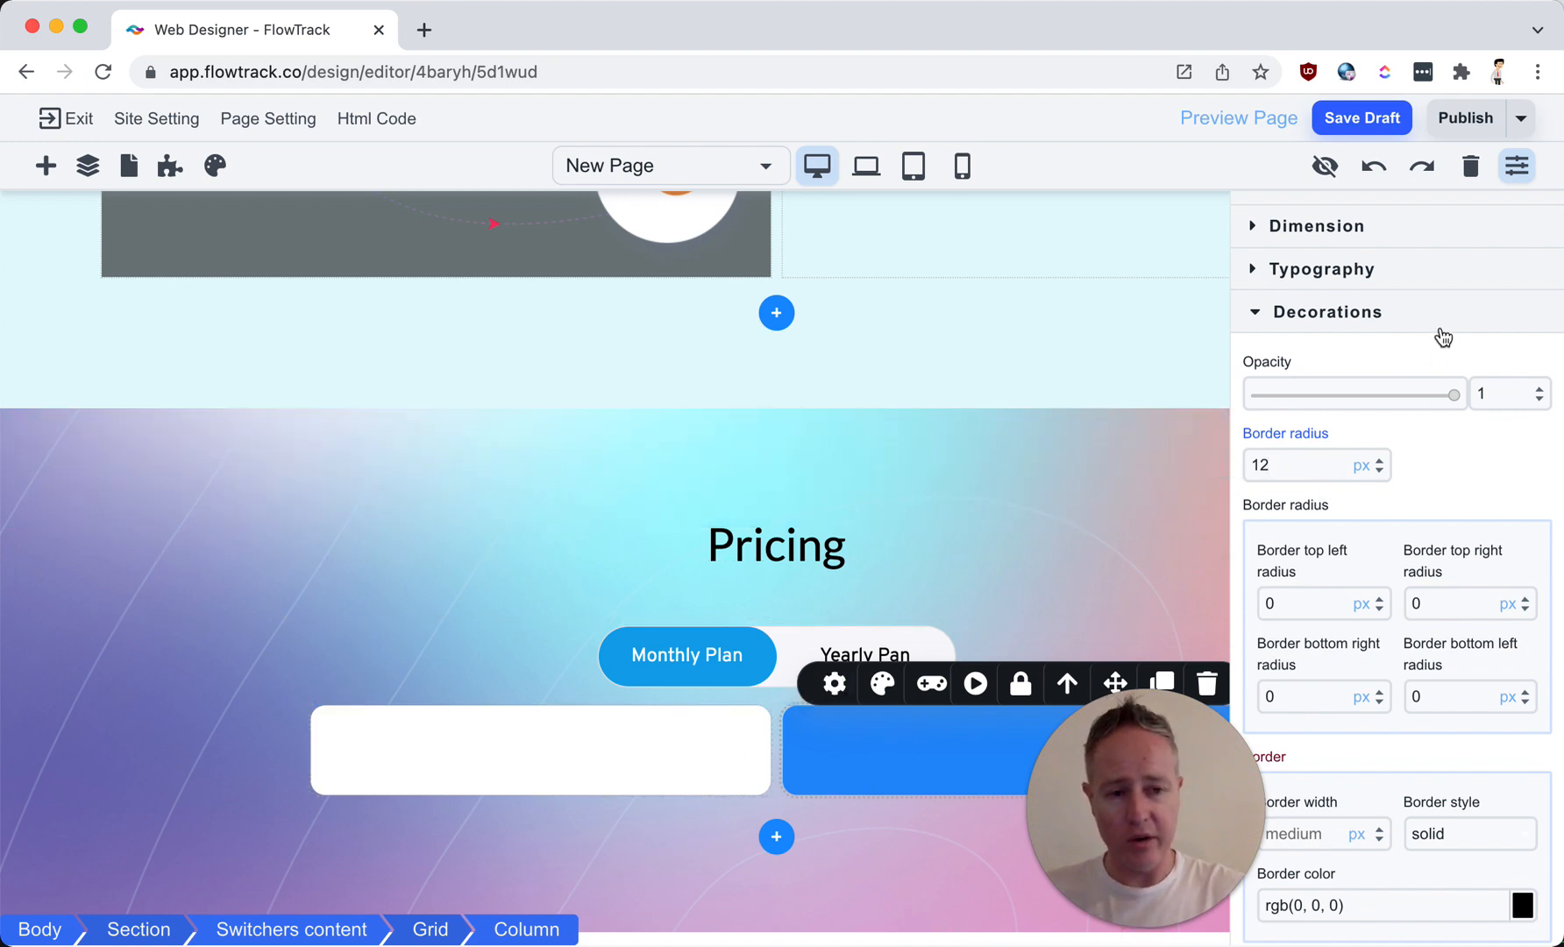
Step: Add a text element inside the white pricing column
left_click(46, 165)
scroll(239, 527, "up", 1)
scroll(238, 526, "up", 6)
left_click_drag(269, 329, 485, 725)
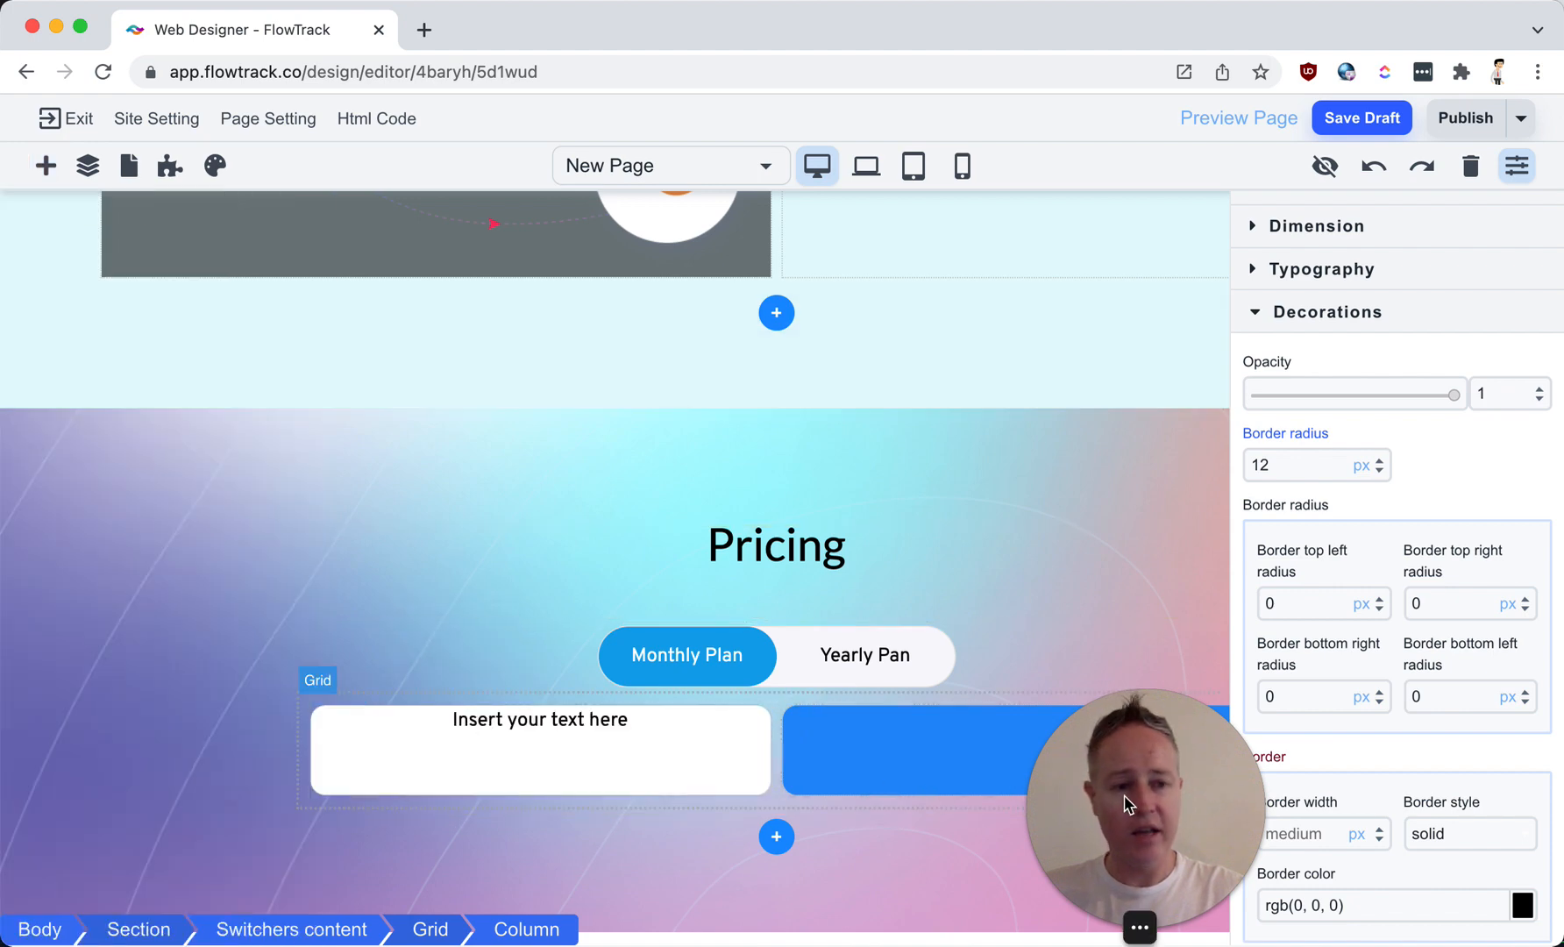
left_click(1516, 165)
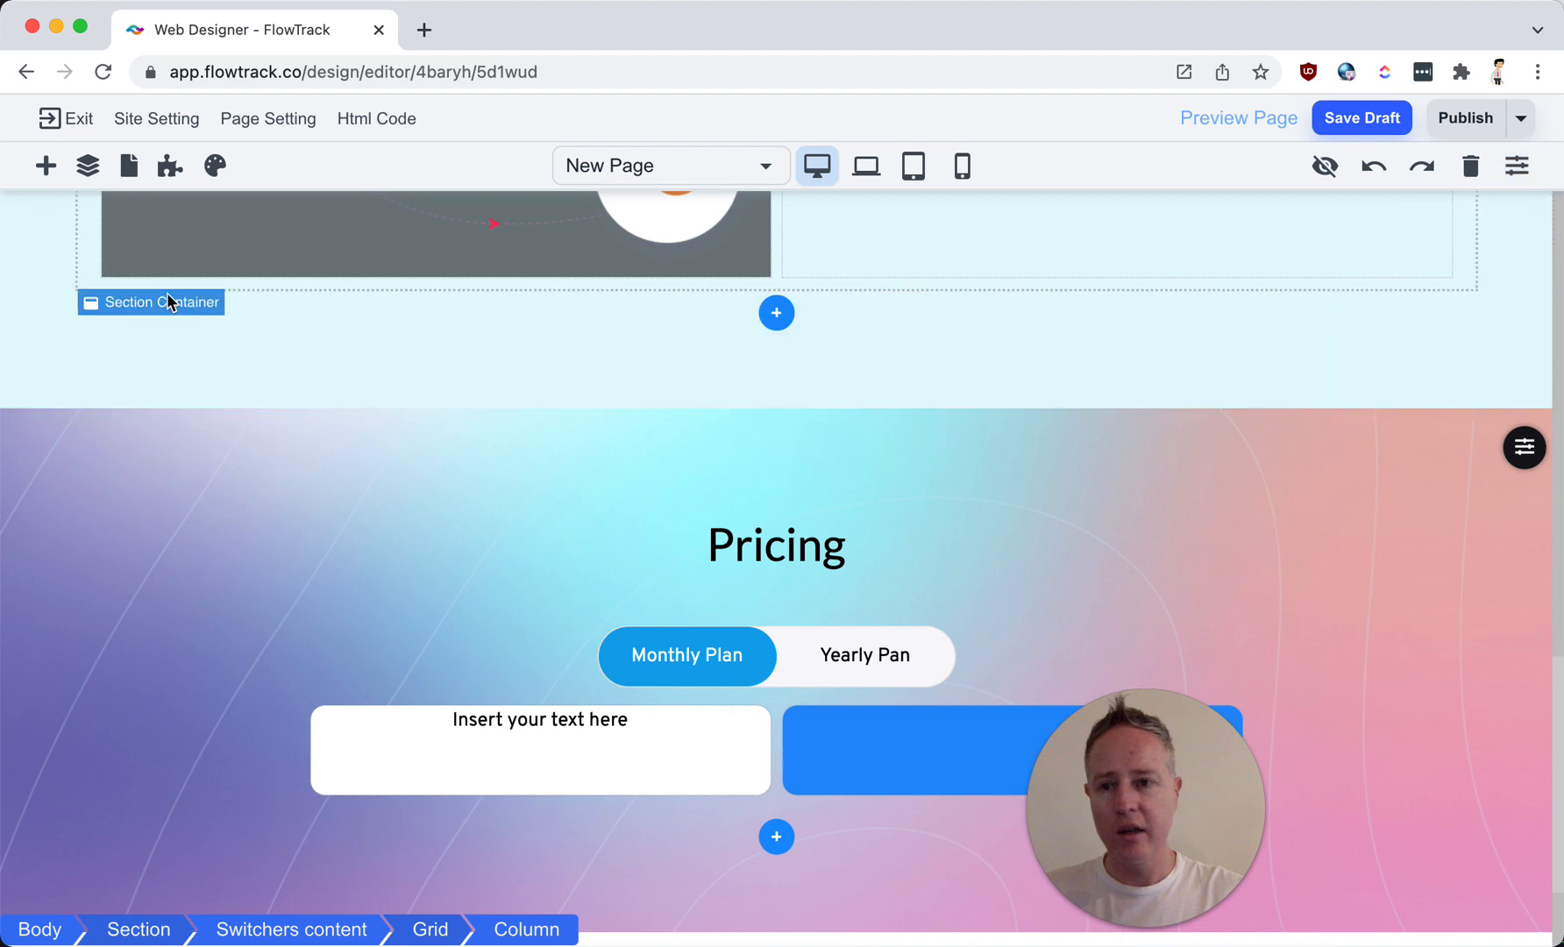
Step: Duplicate the white column's text element three times and move two of the copies into the blue column
left_click(667, 729)
left_click(692, 689)
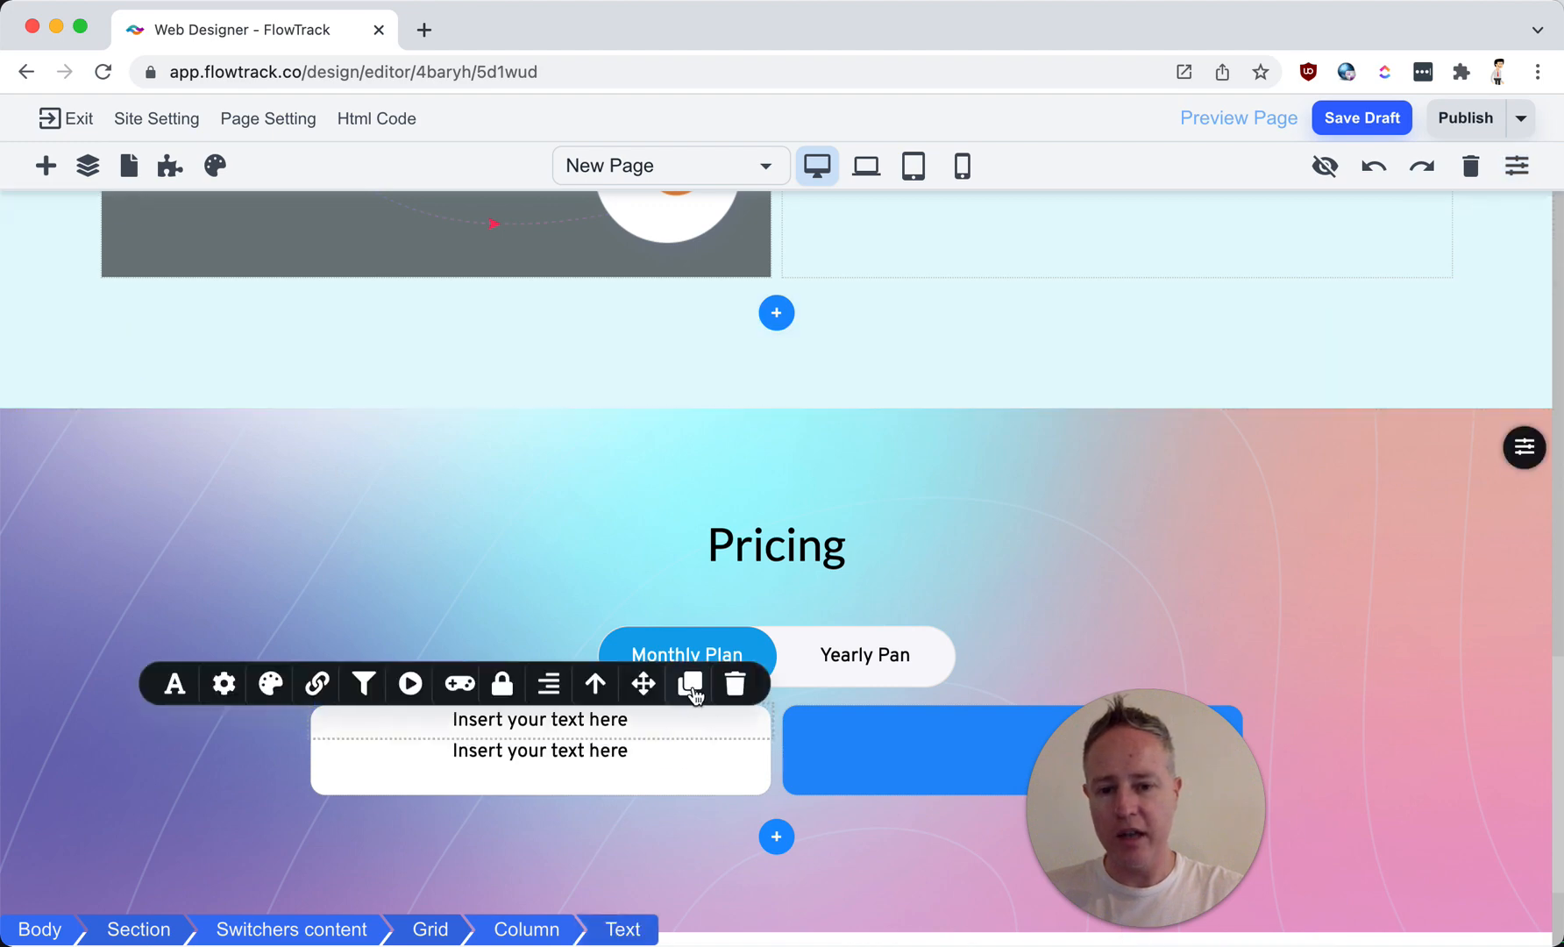
left_click(692, 689)
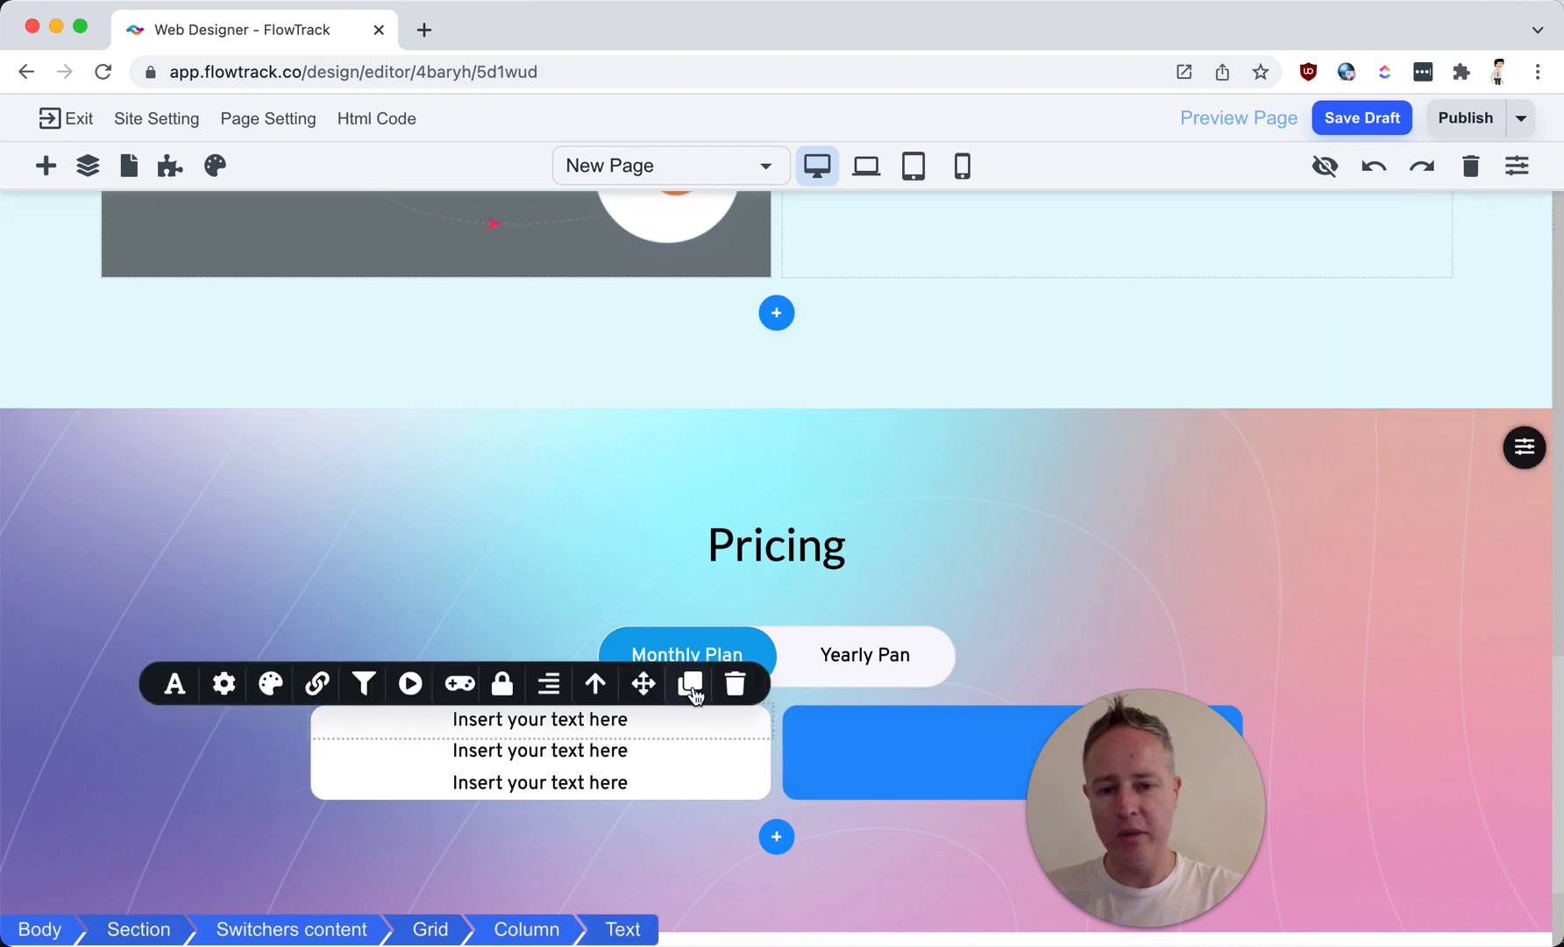
left_click(692, 688)
left_click_drag(636, 707, 887, 730)
left_click_drag(640, 755, 914, 765)
Step: Change the white column's first text to "Plan A" and format it in Lato at 24 px
left_click(537, 727)
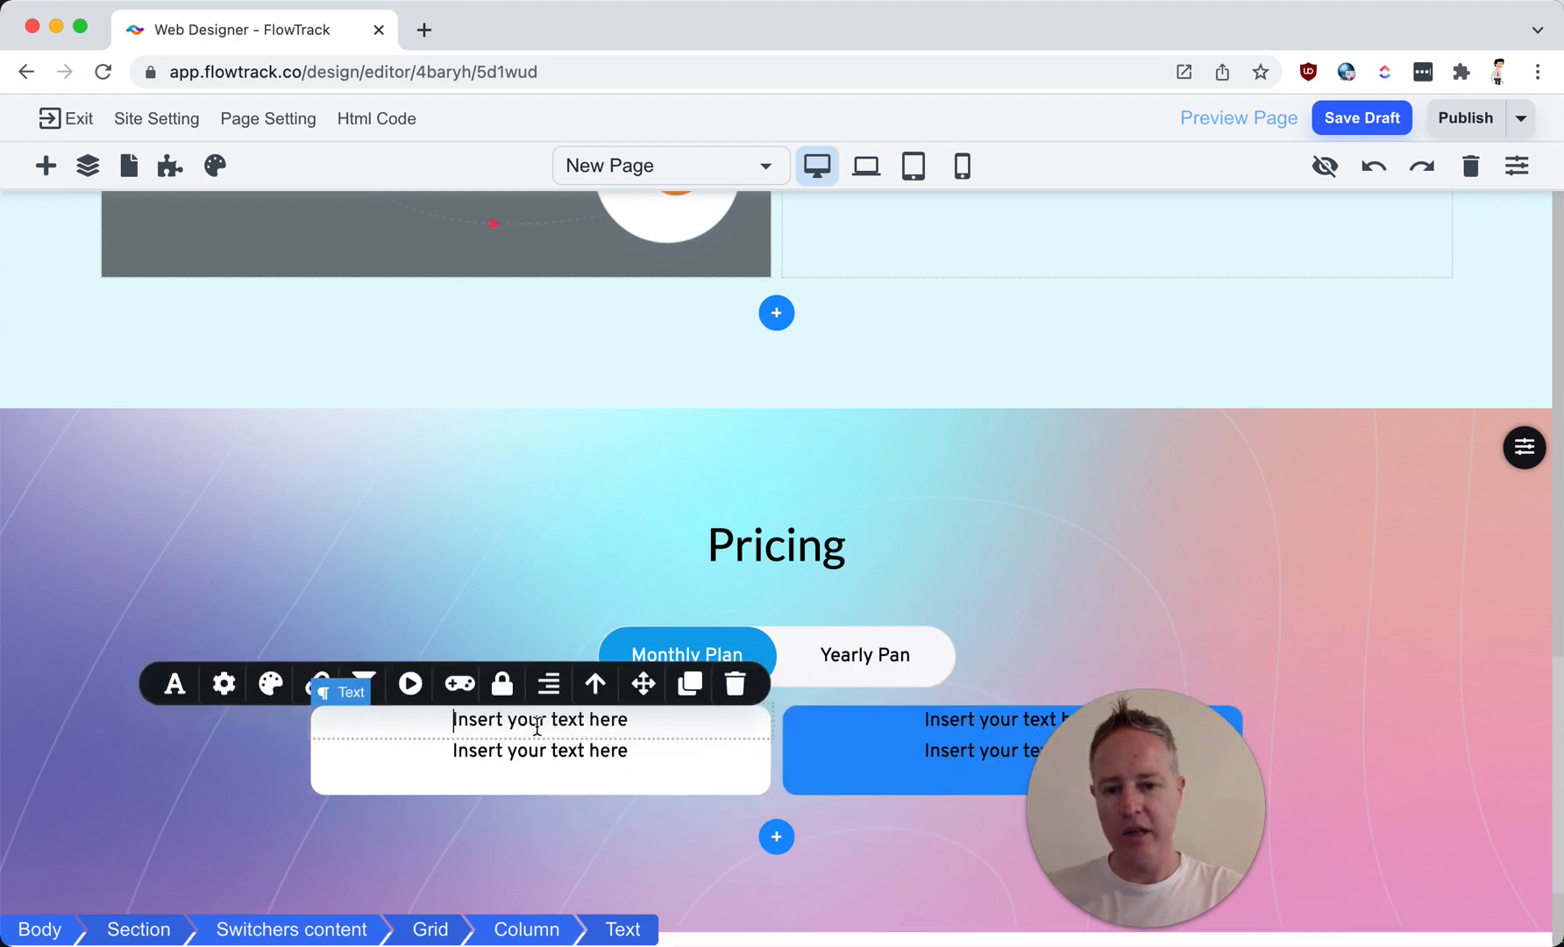
triple_click(527, 724)
type("Plan A")
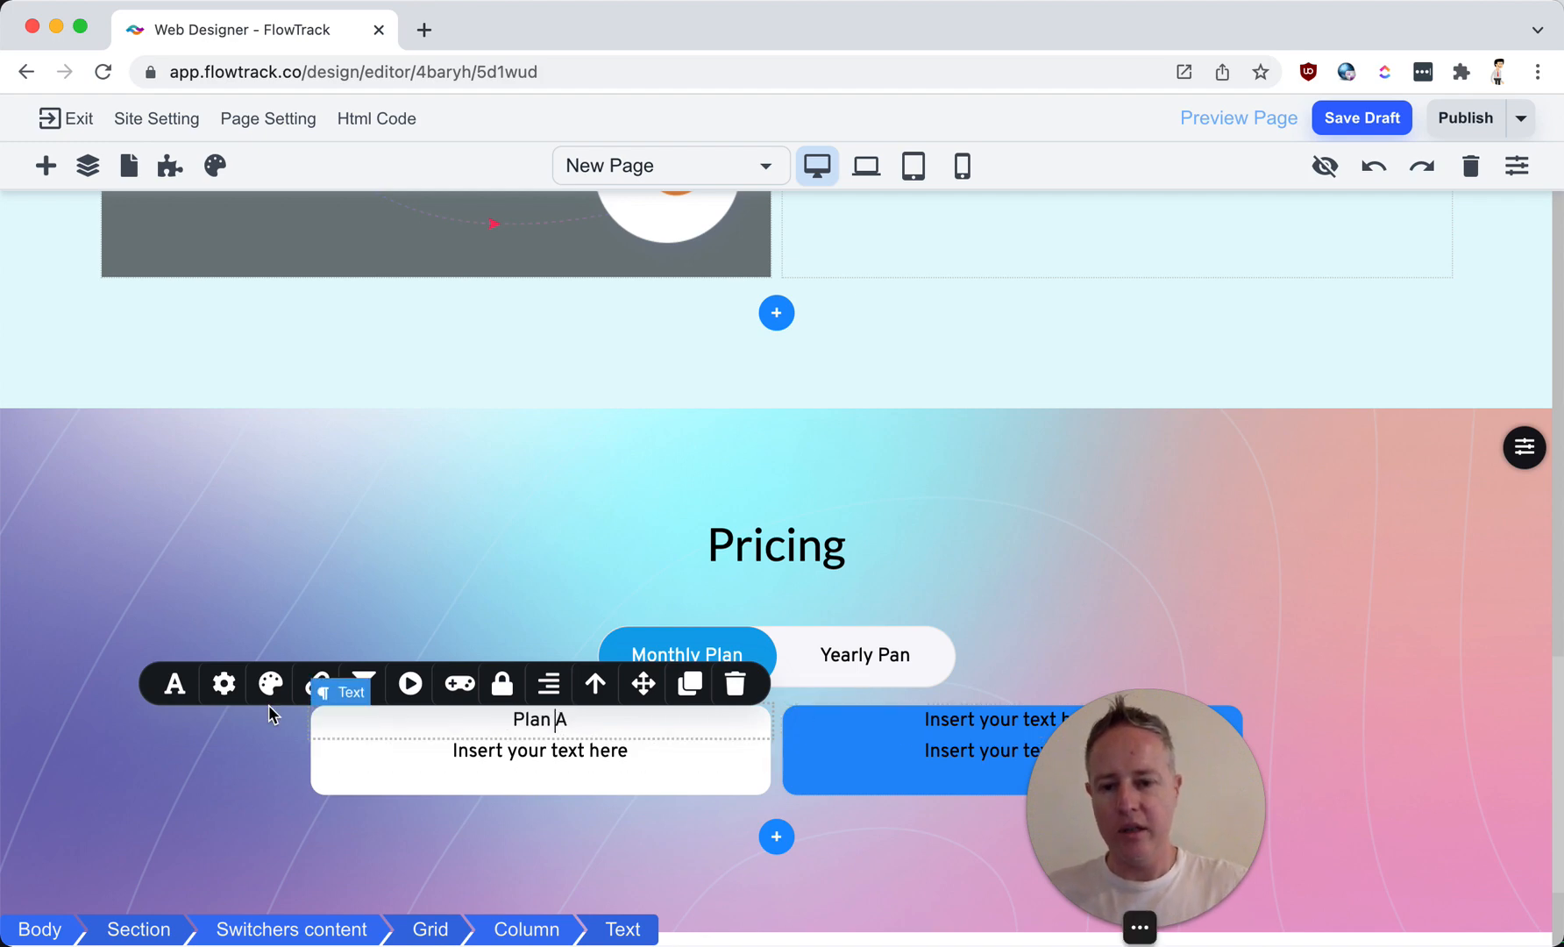
left_click(175, 685)
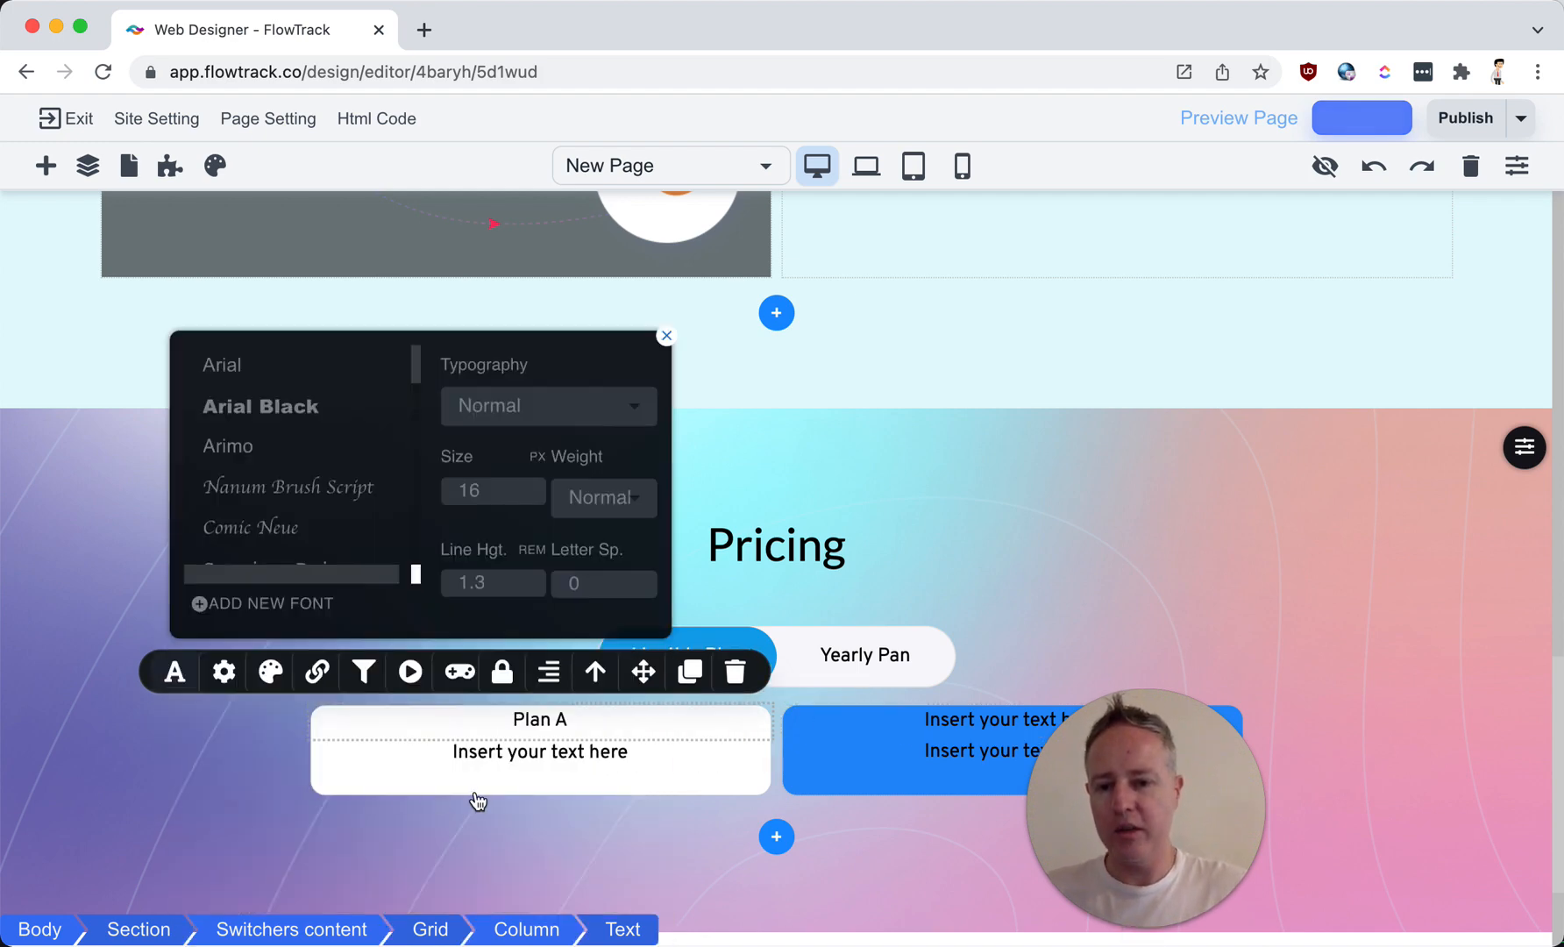
left_click_drag(497, 494, 390, 490)
type("24")
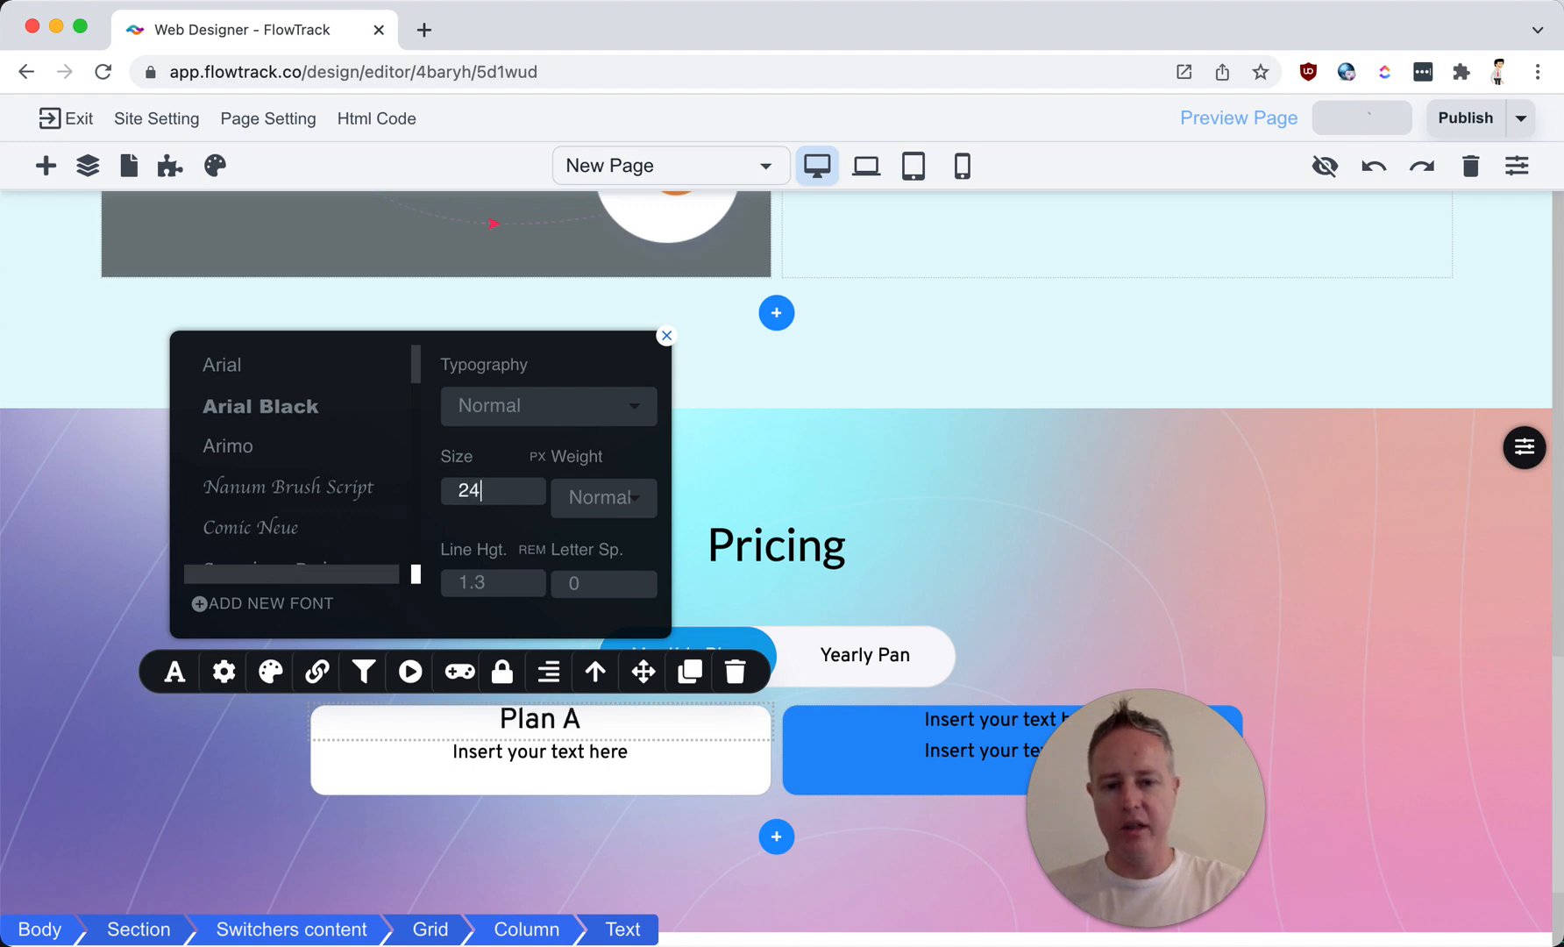
scroll(326, 478, "down", 3)
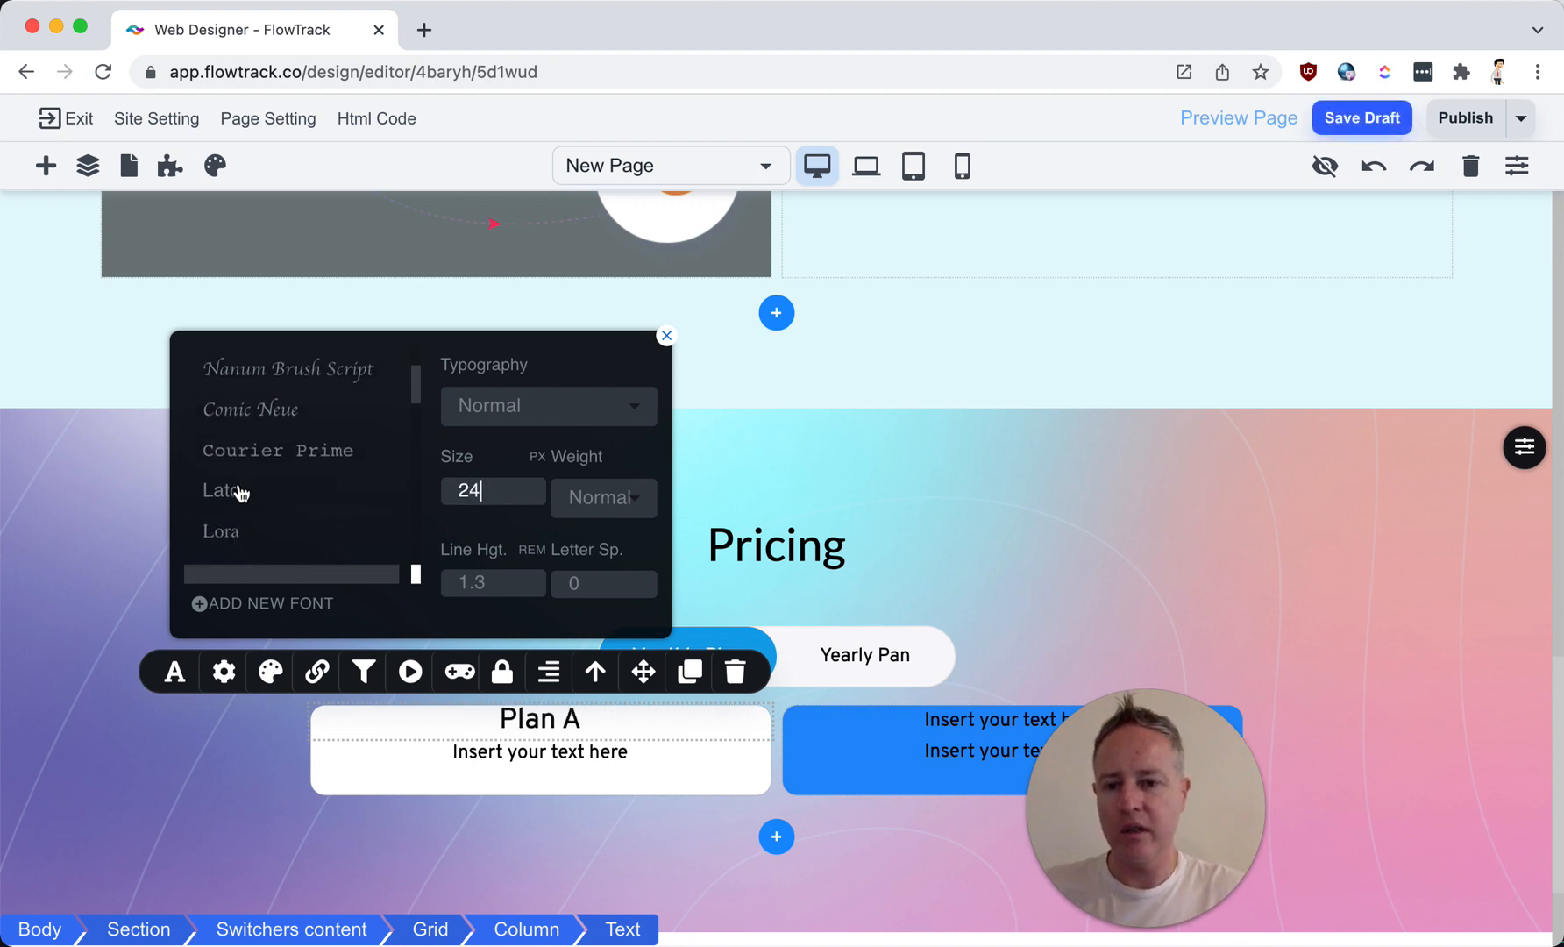
left_click(241, 491)
Step: Fill the text below the Plan A title with "Insert your text here" repeated five times as placeholder description
left_click(611, 751)
triple_click(628, 752)
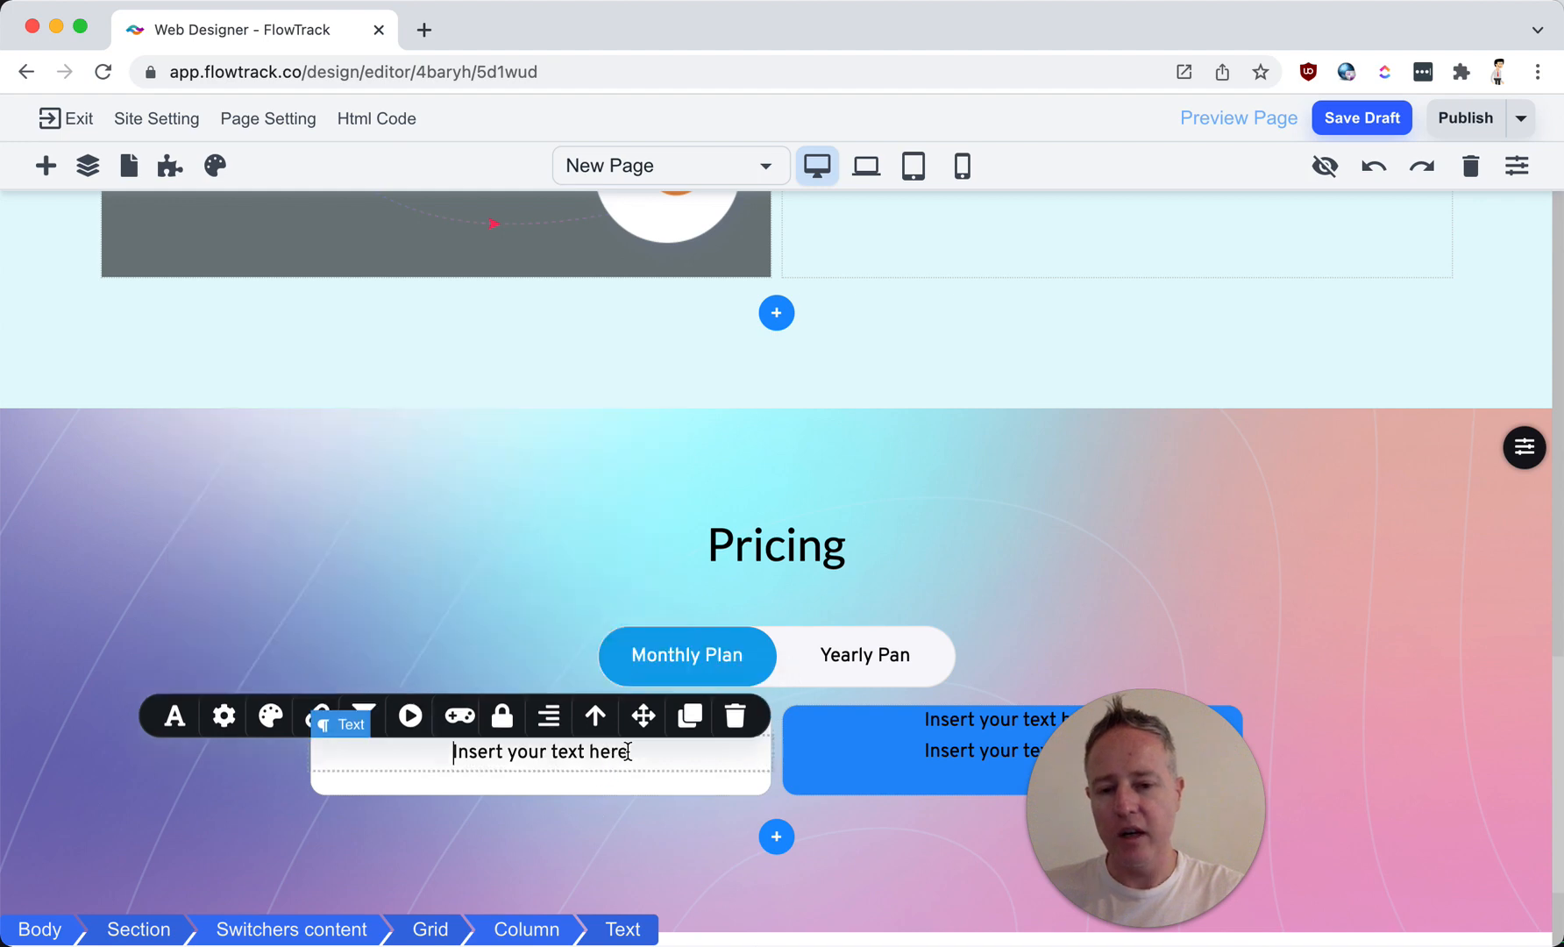
key("ctrl+c")
key("ctrl+v")
key("ctrl+v")
key("ctrl+v")
key("ctrl+v")
key("ctrl+v")
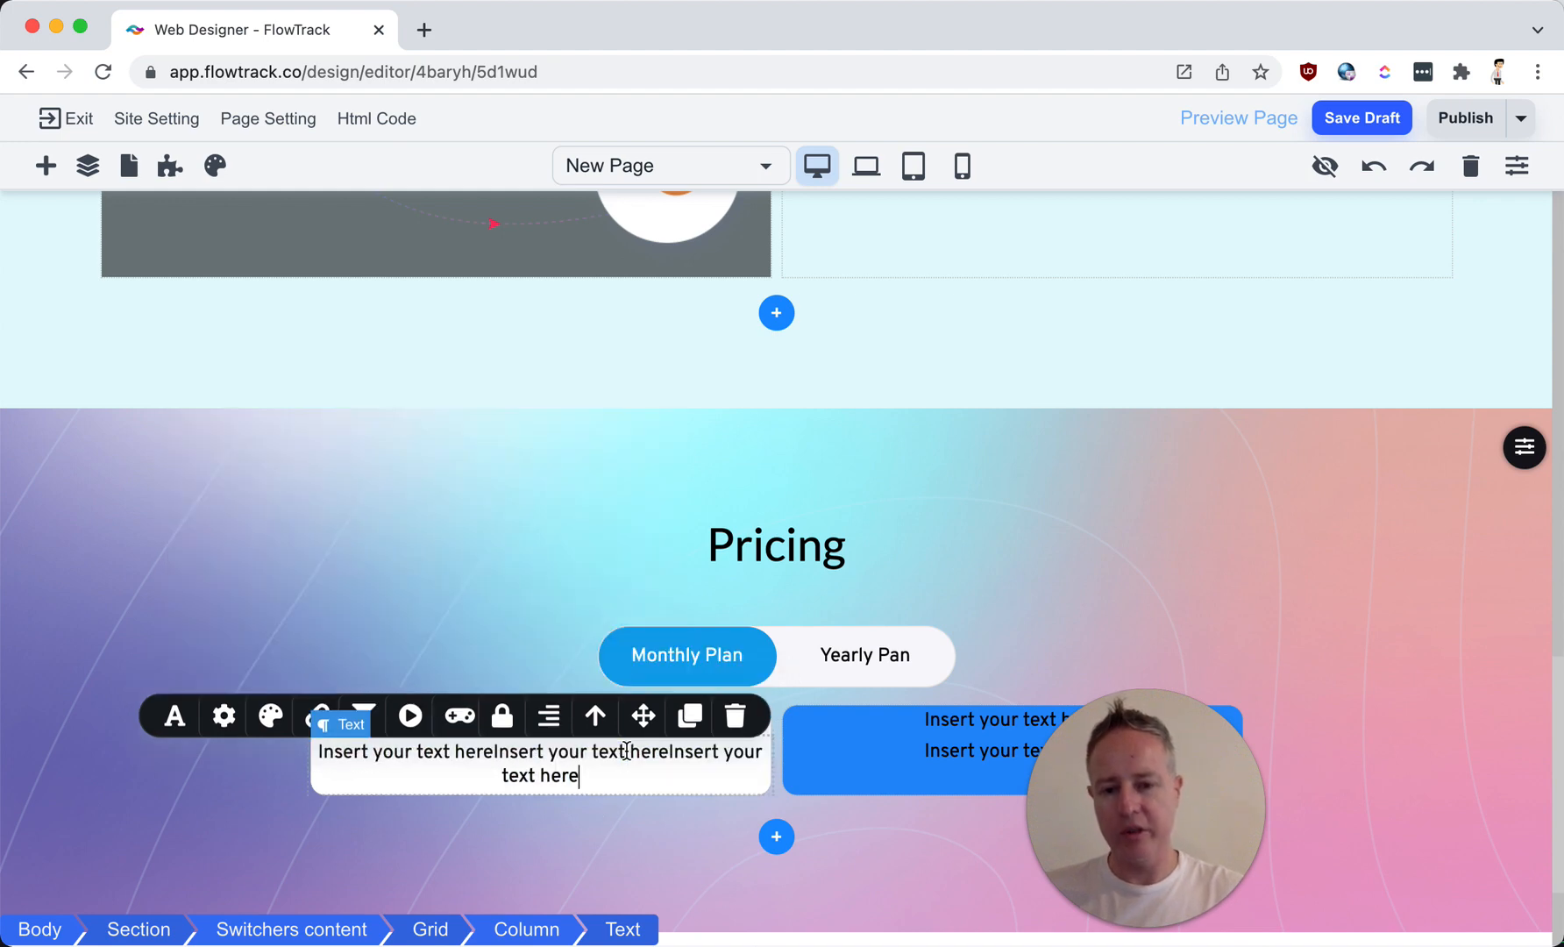
left_click(203, 792)
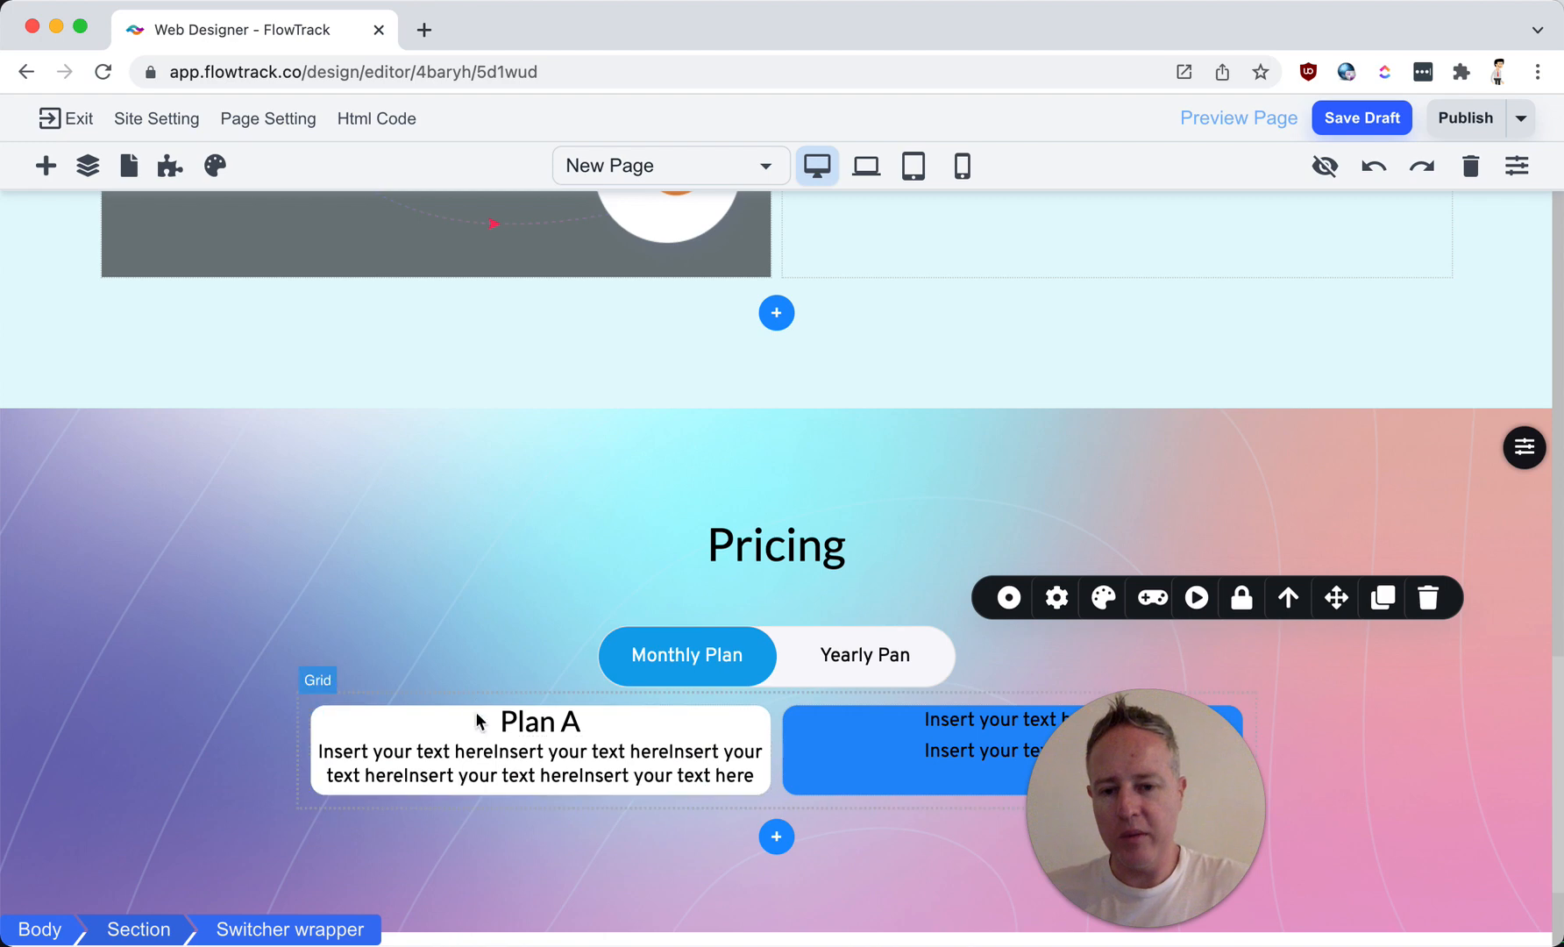
Step: Select the Plan A column and set the grid's column gap to 26 px
left_click(352, 726)
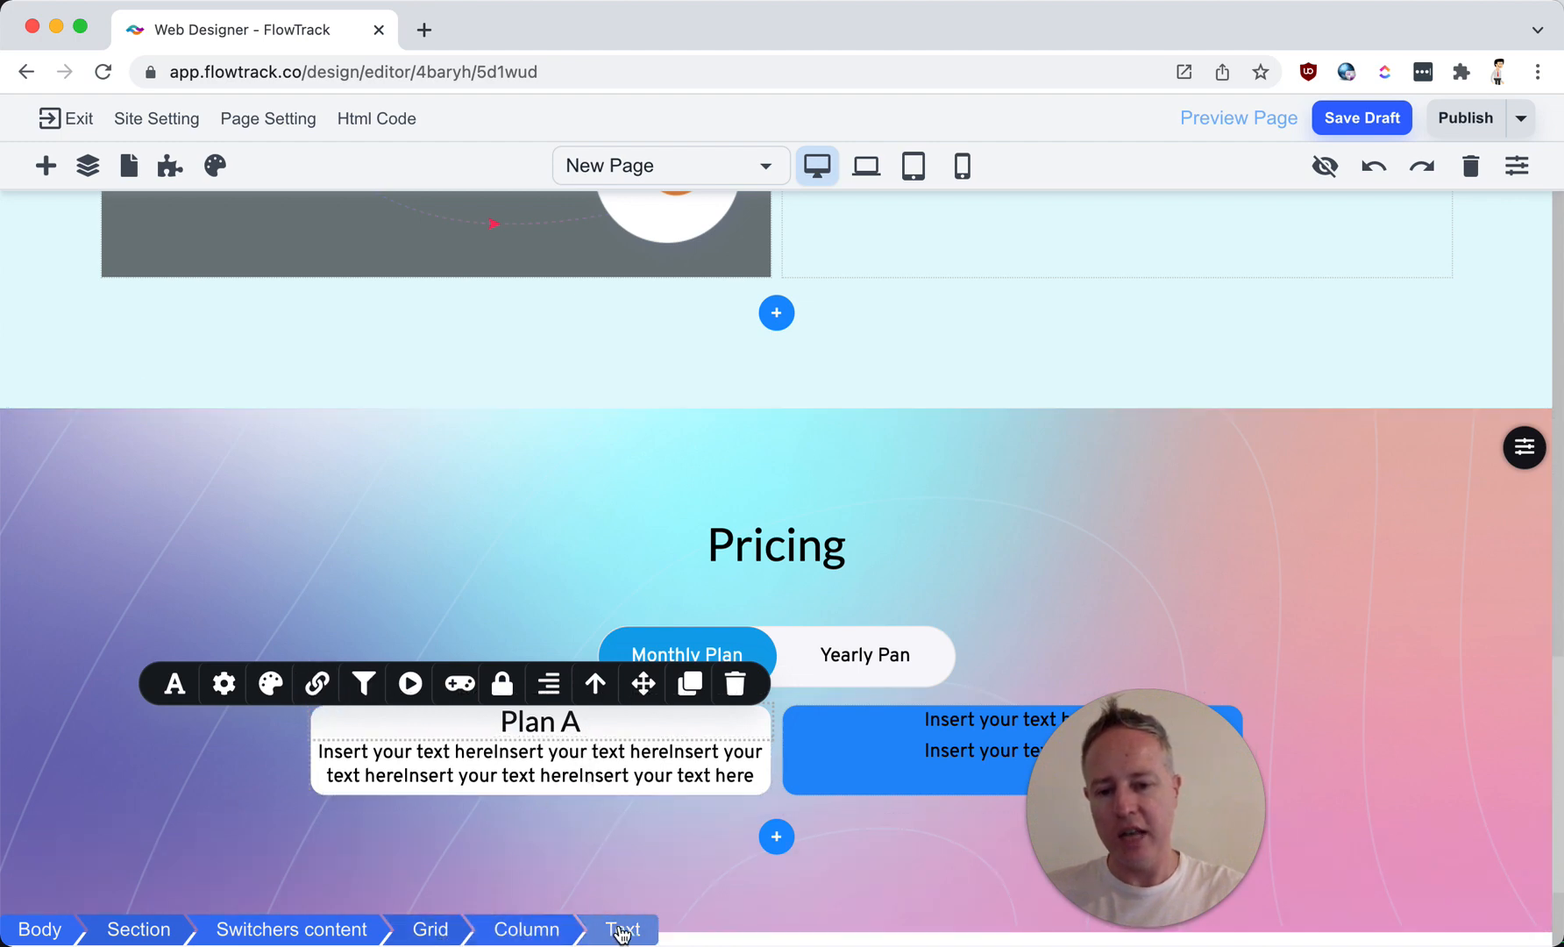
left_click(544, 934)
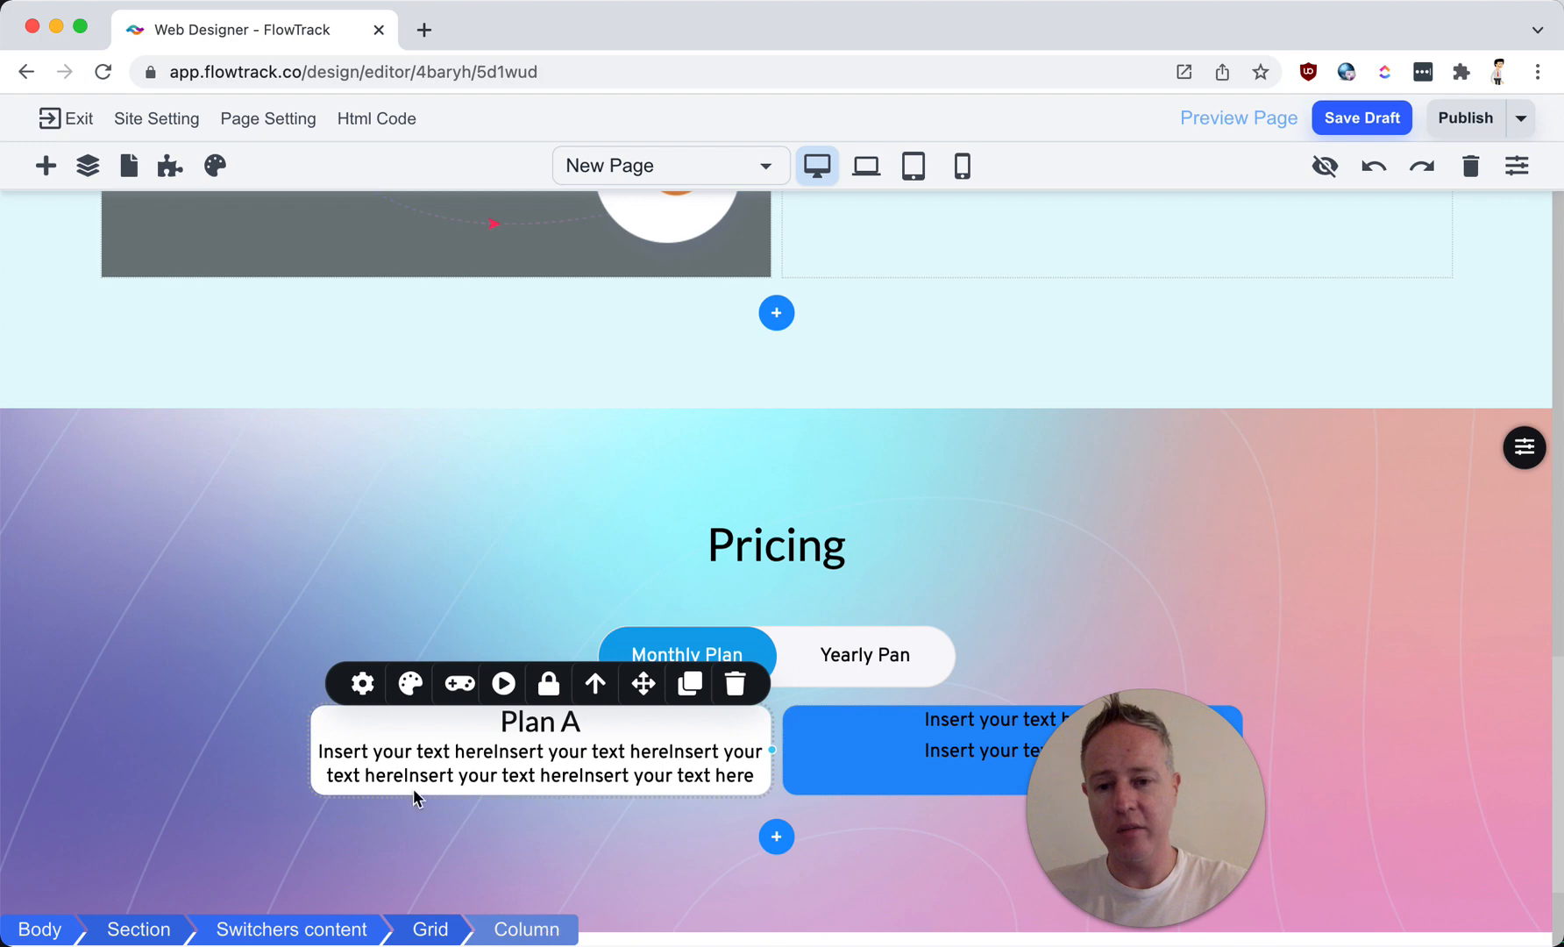
left_click(360, 684)
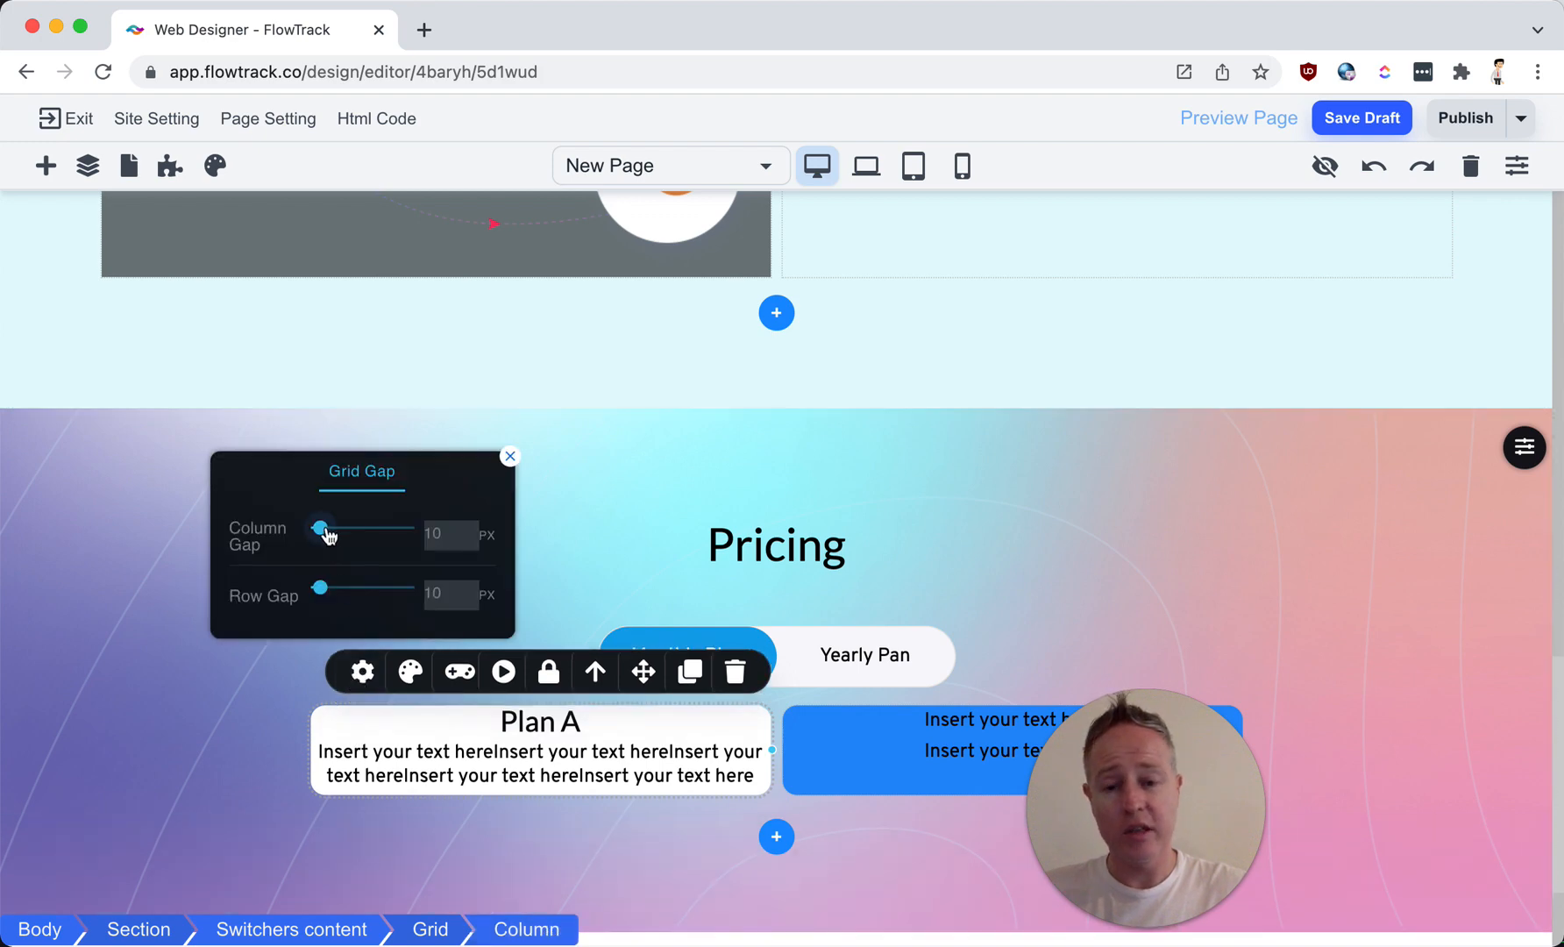
left_click_drag(324, 533, 331, 530)
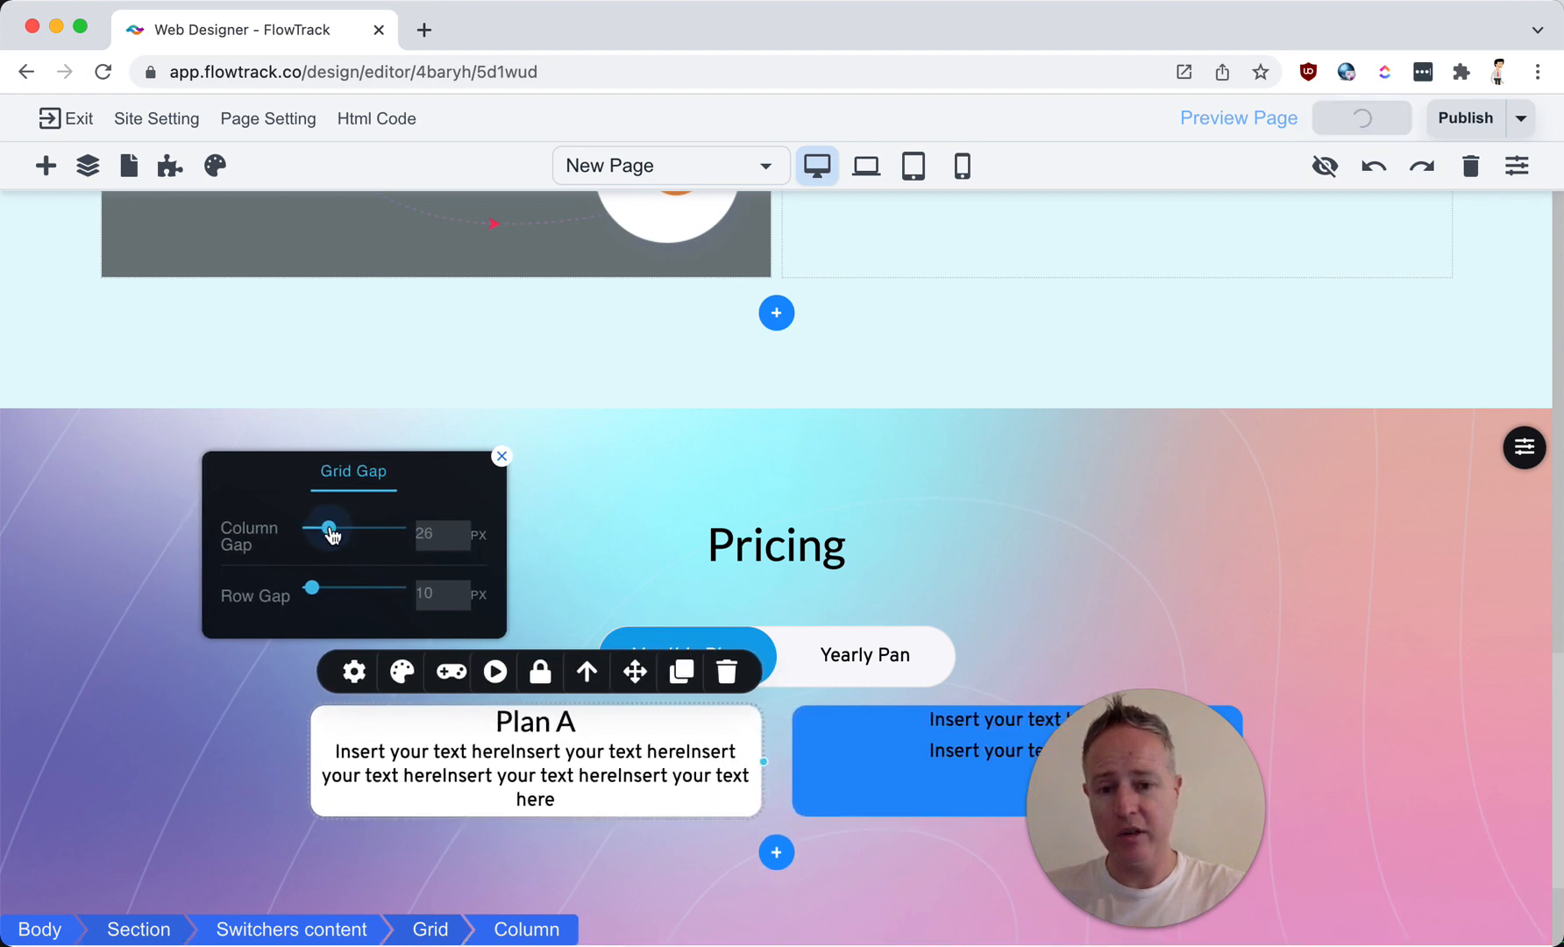
Step: Set the Plan A column's padding to 20 px at the top and bottom and 25 px on both sides
left_click(1519, 168)
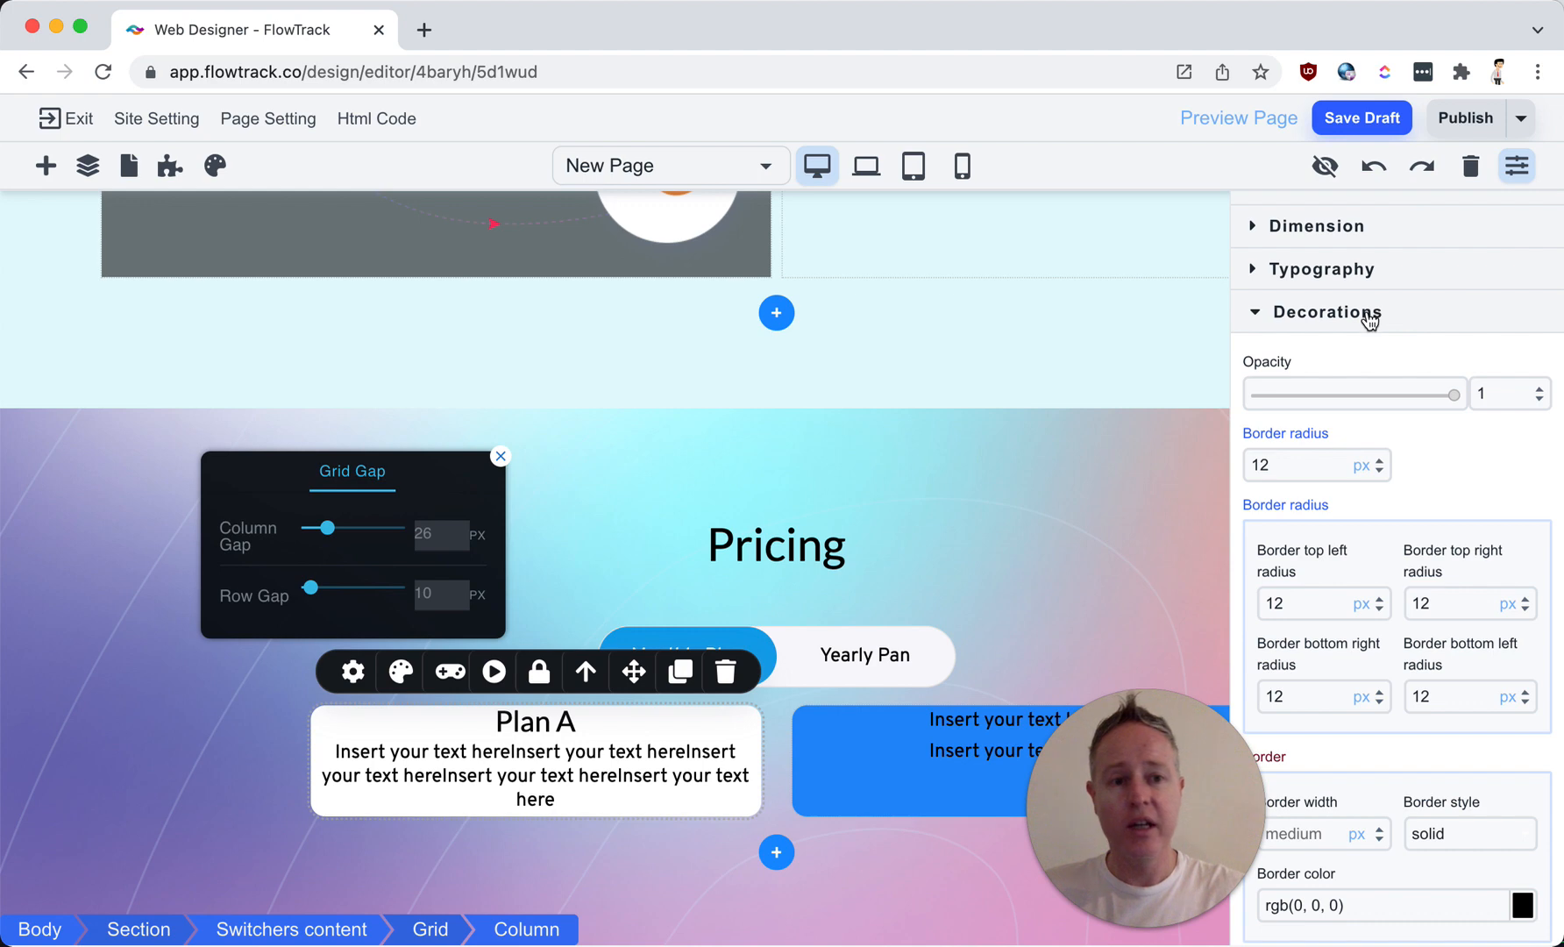
left_click(1362, 229)
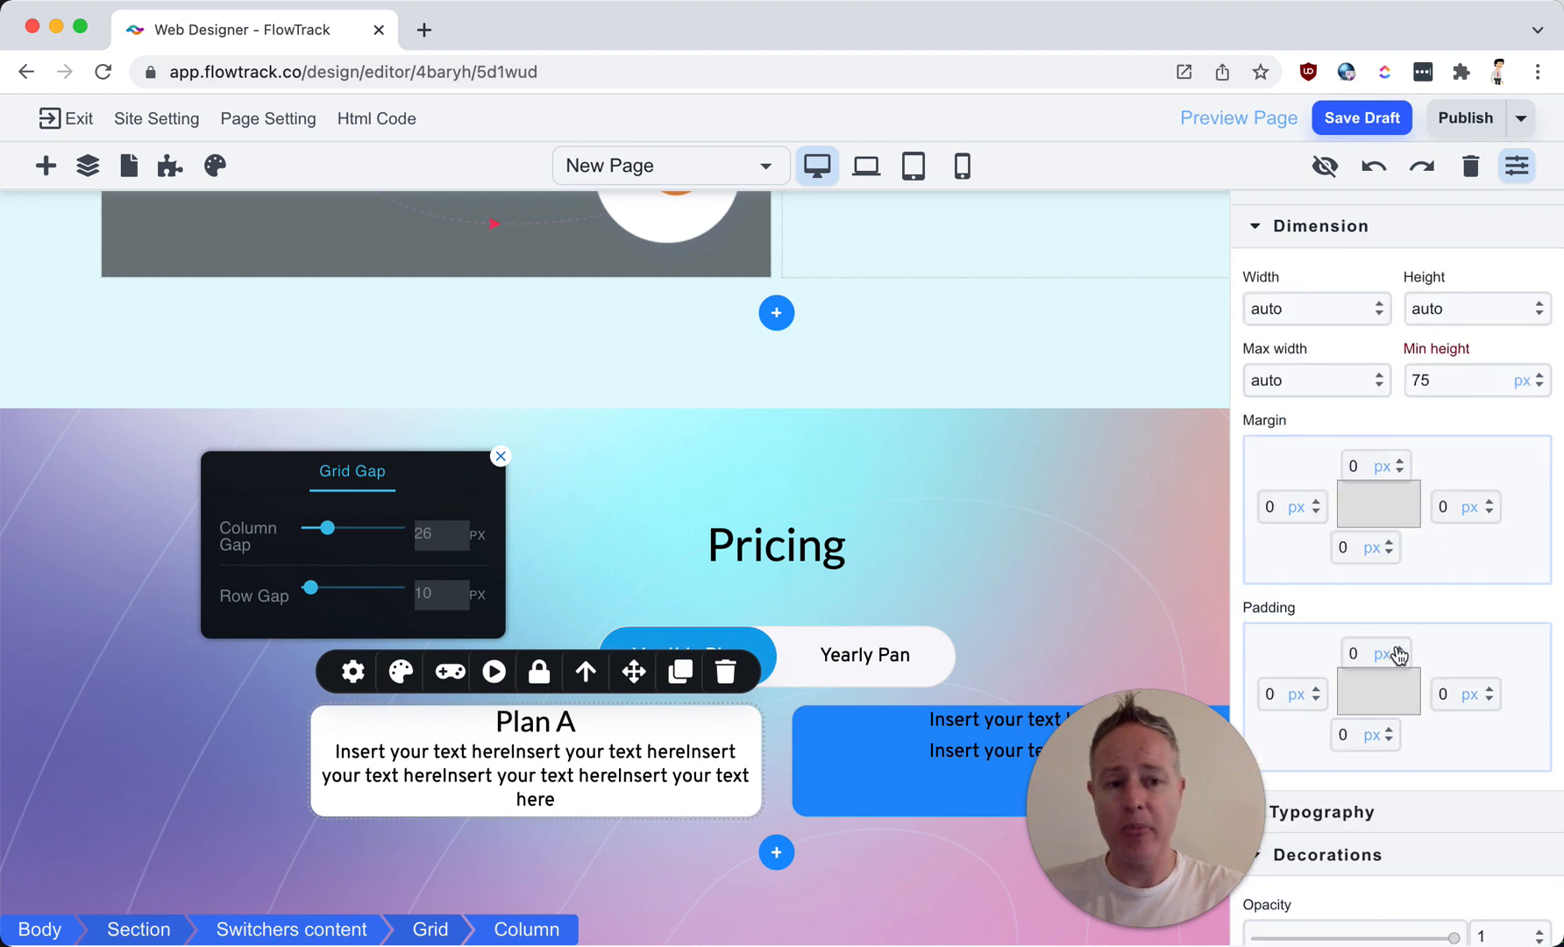
left_click_drag(1405, 650, 1411, 639)
left_click_drag(1320, 698, 1331, 670)
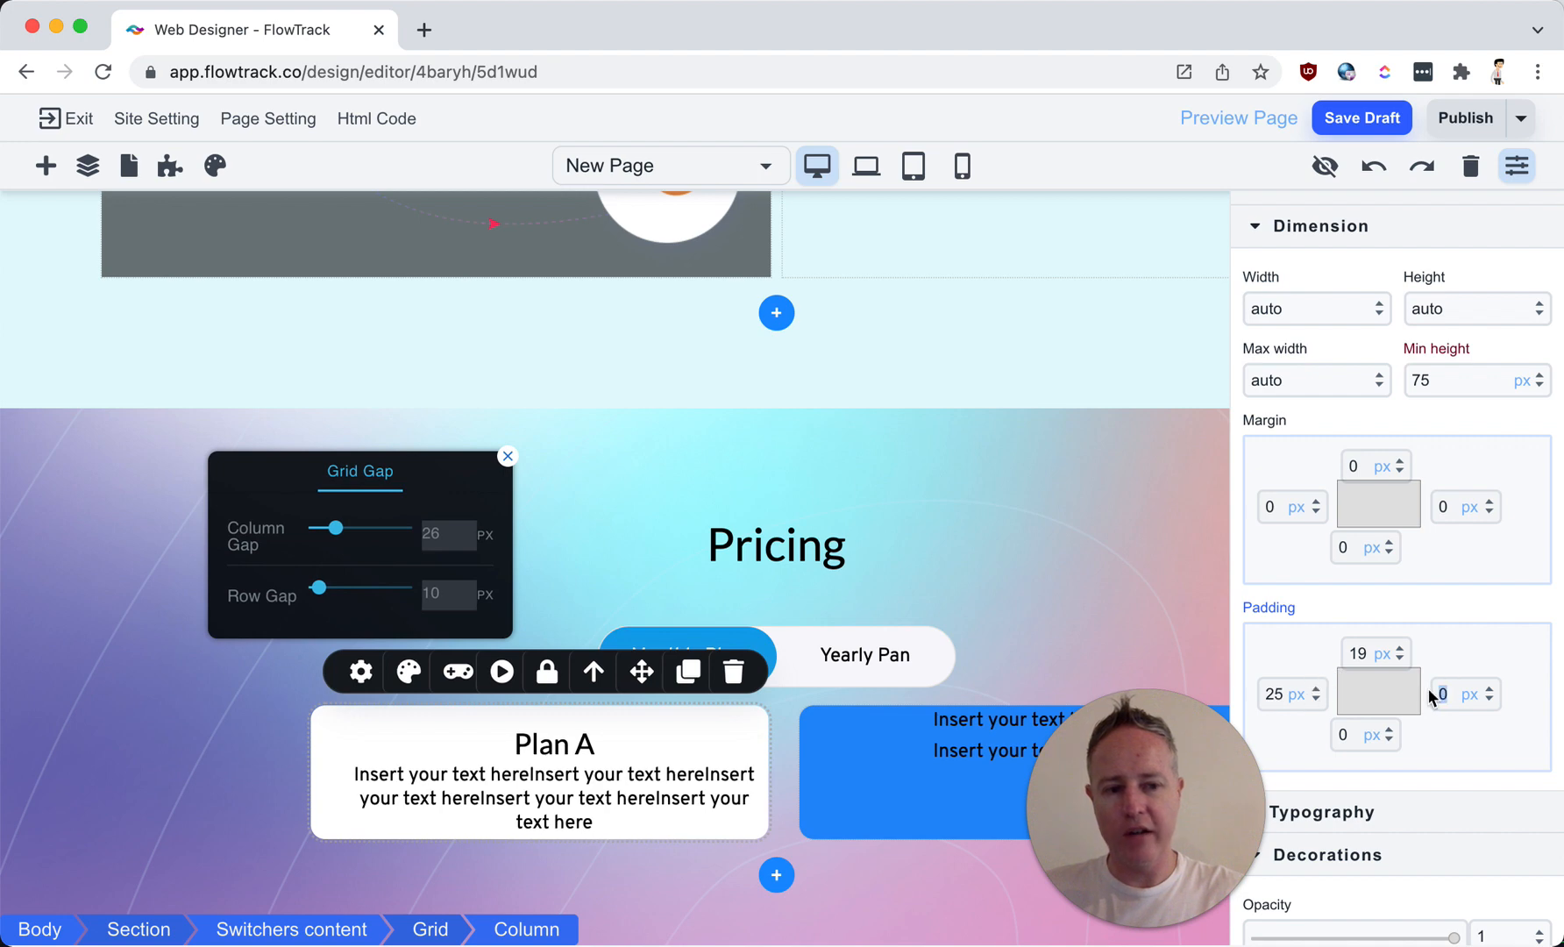
key("Return")
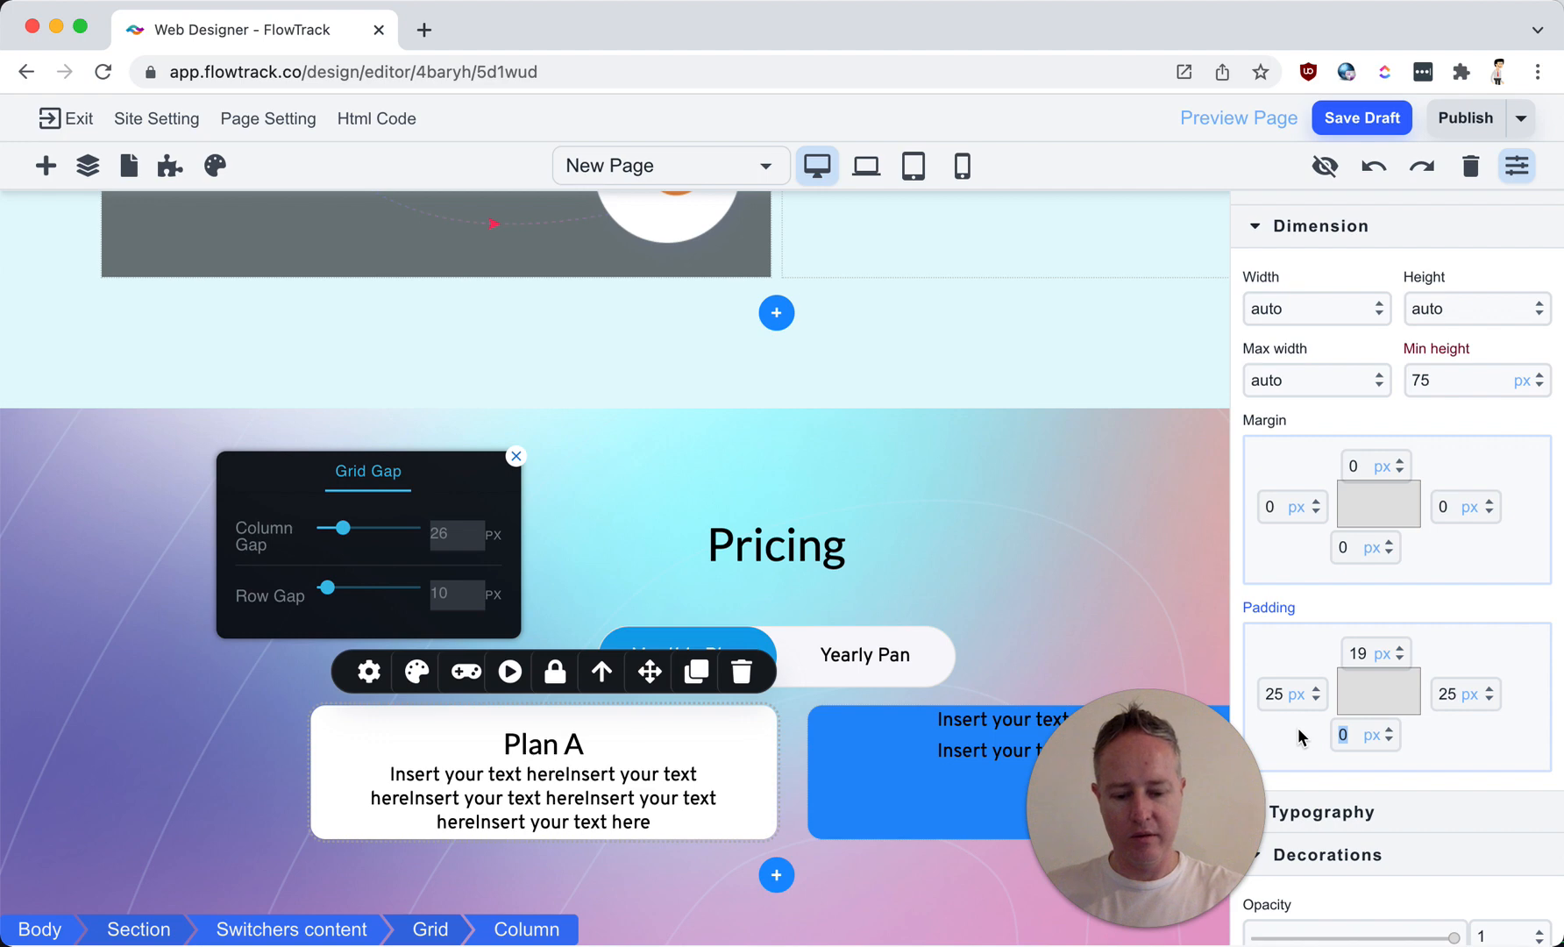
left_click(1364, 654)
type("20")
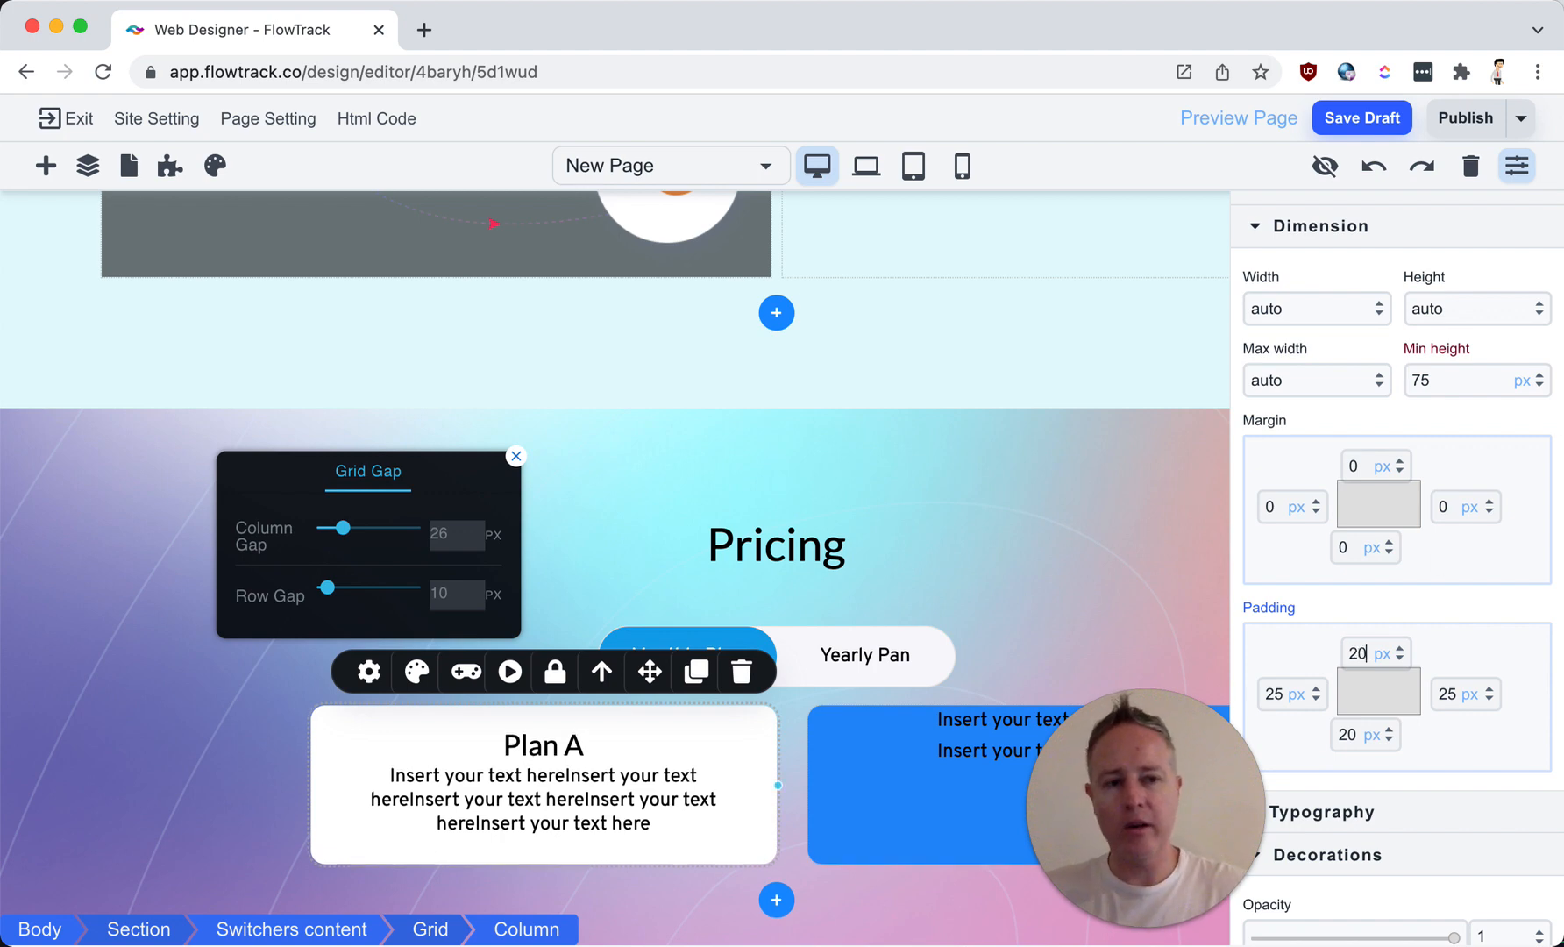
Step: Insert a spacer between the Plan A title and its description text, and reduce the spacer's height
left_click(1516, 166)
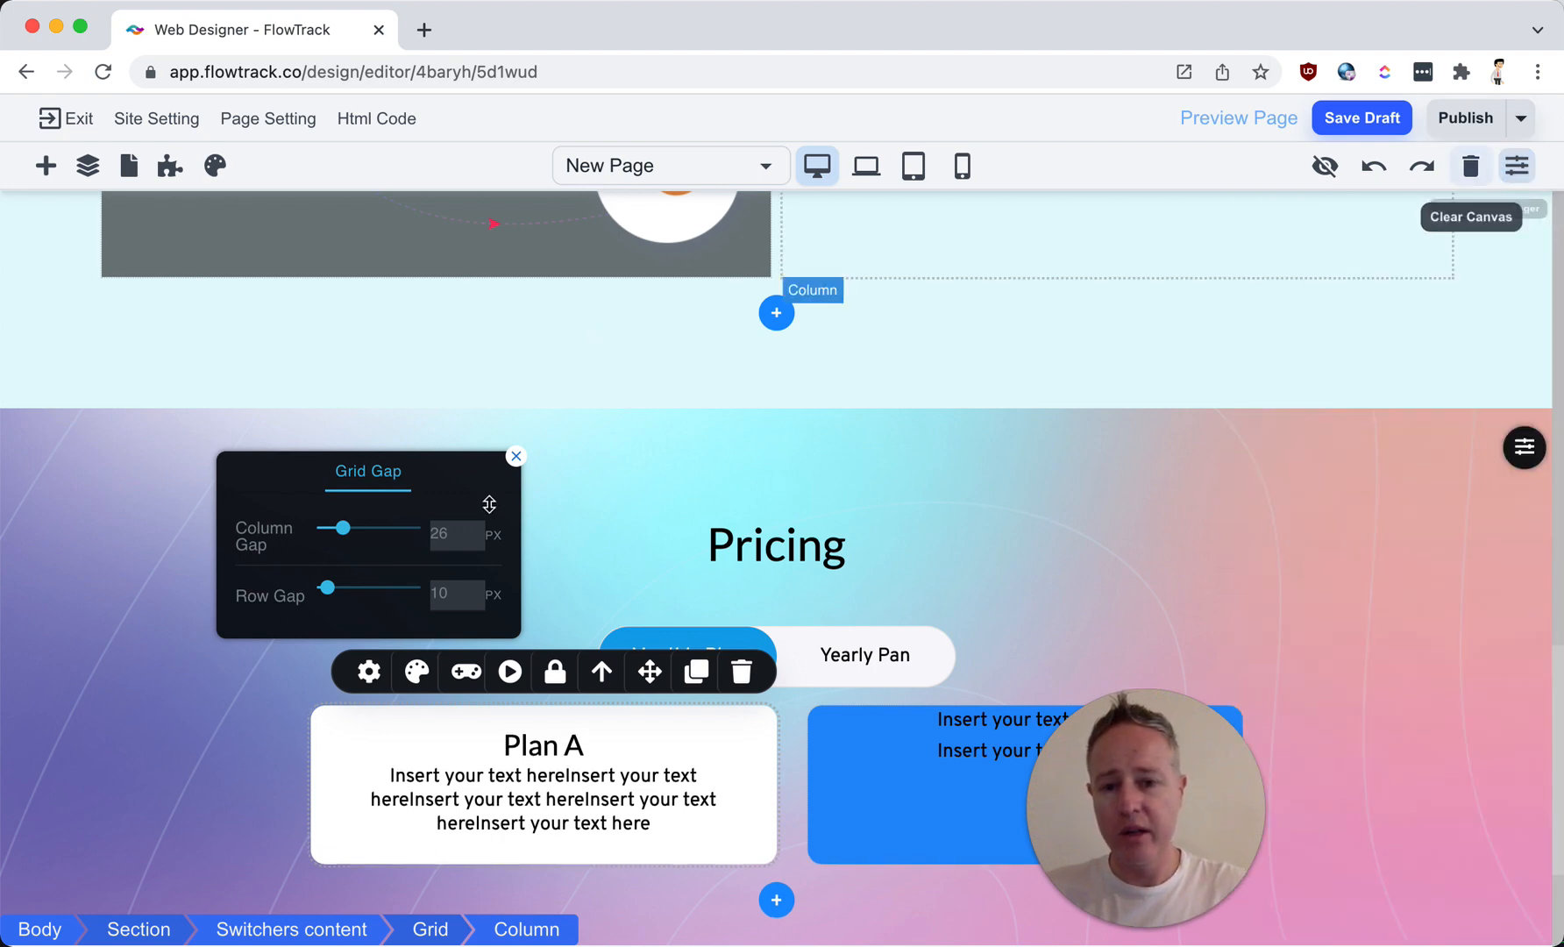
left_click(576, 791)
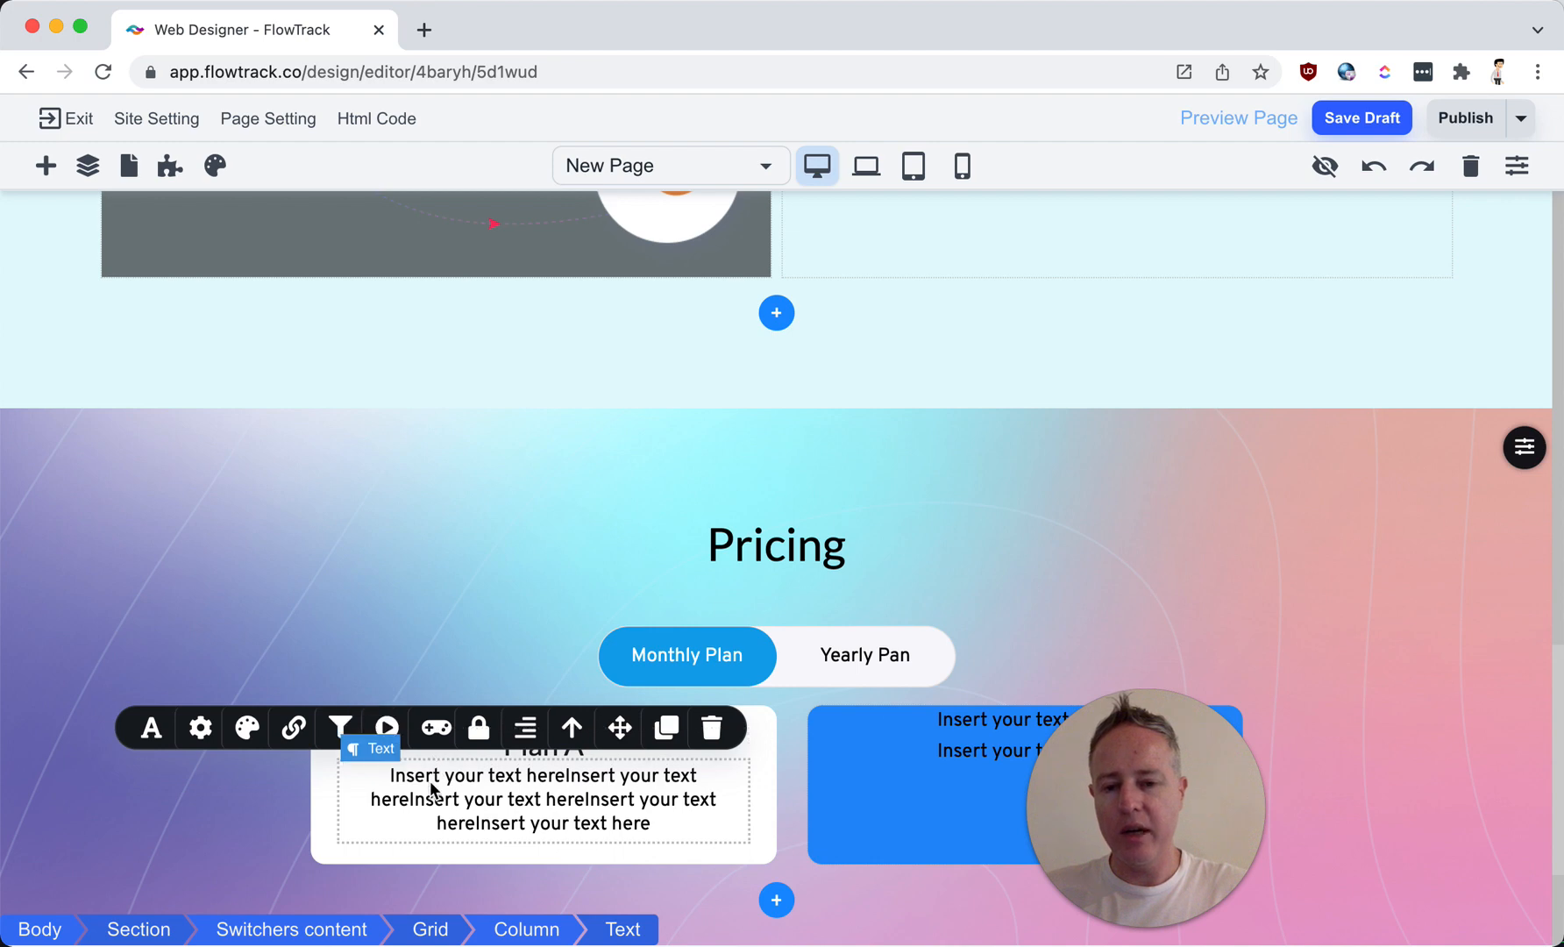
left_click(43, 166)
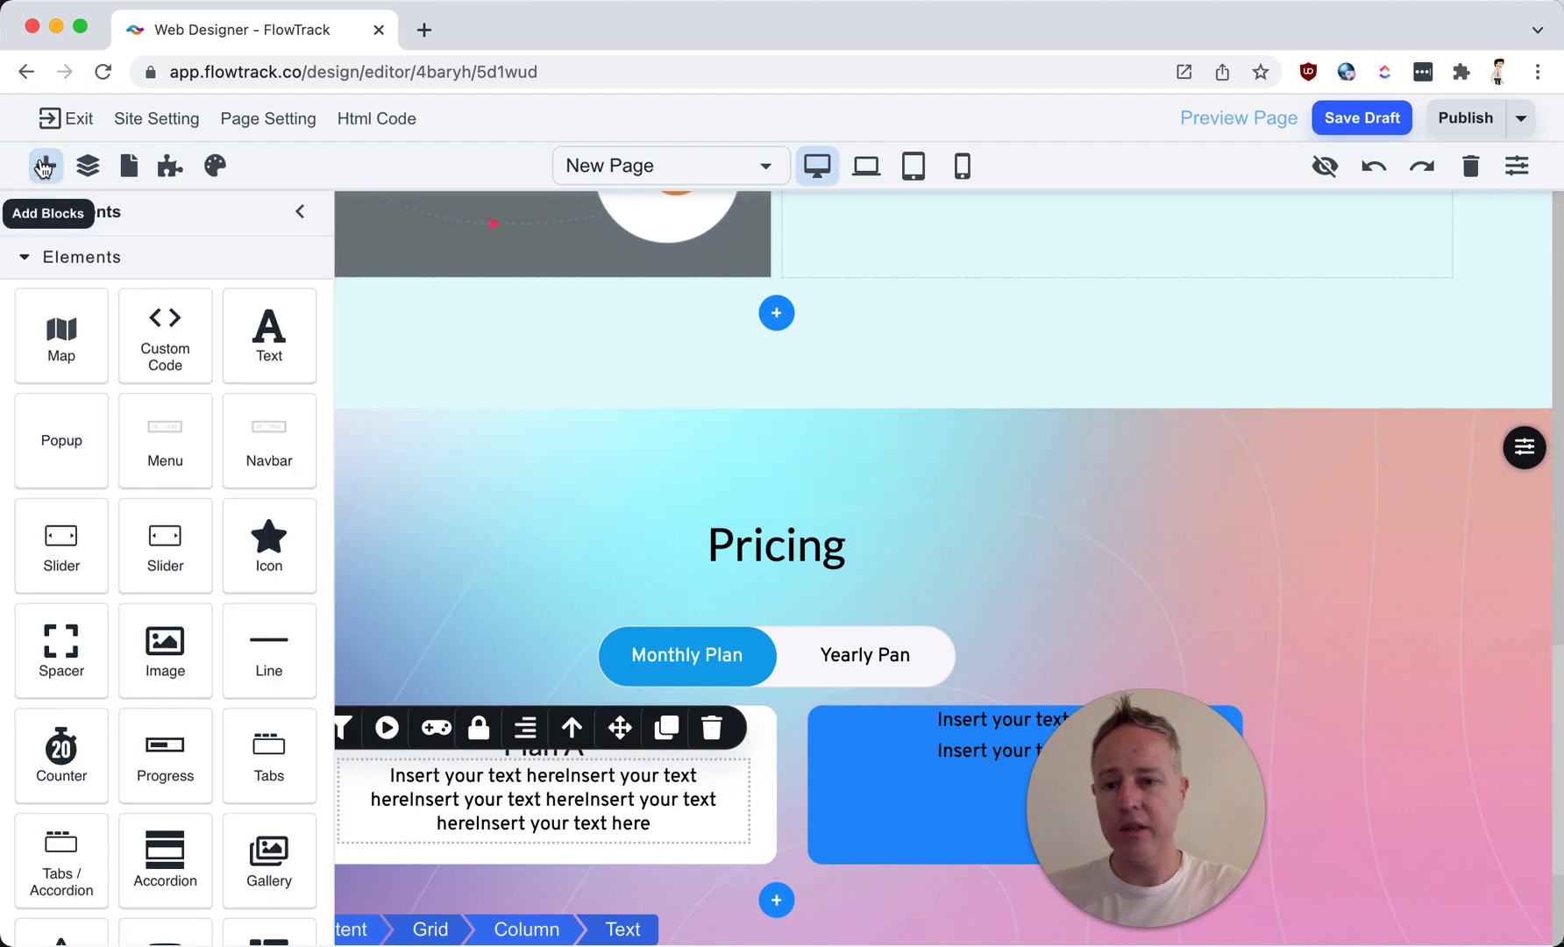
scroll(200, 609, "down", 7)
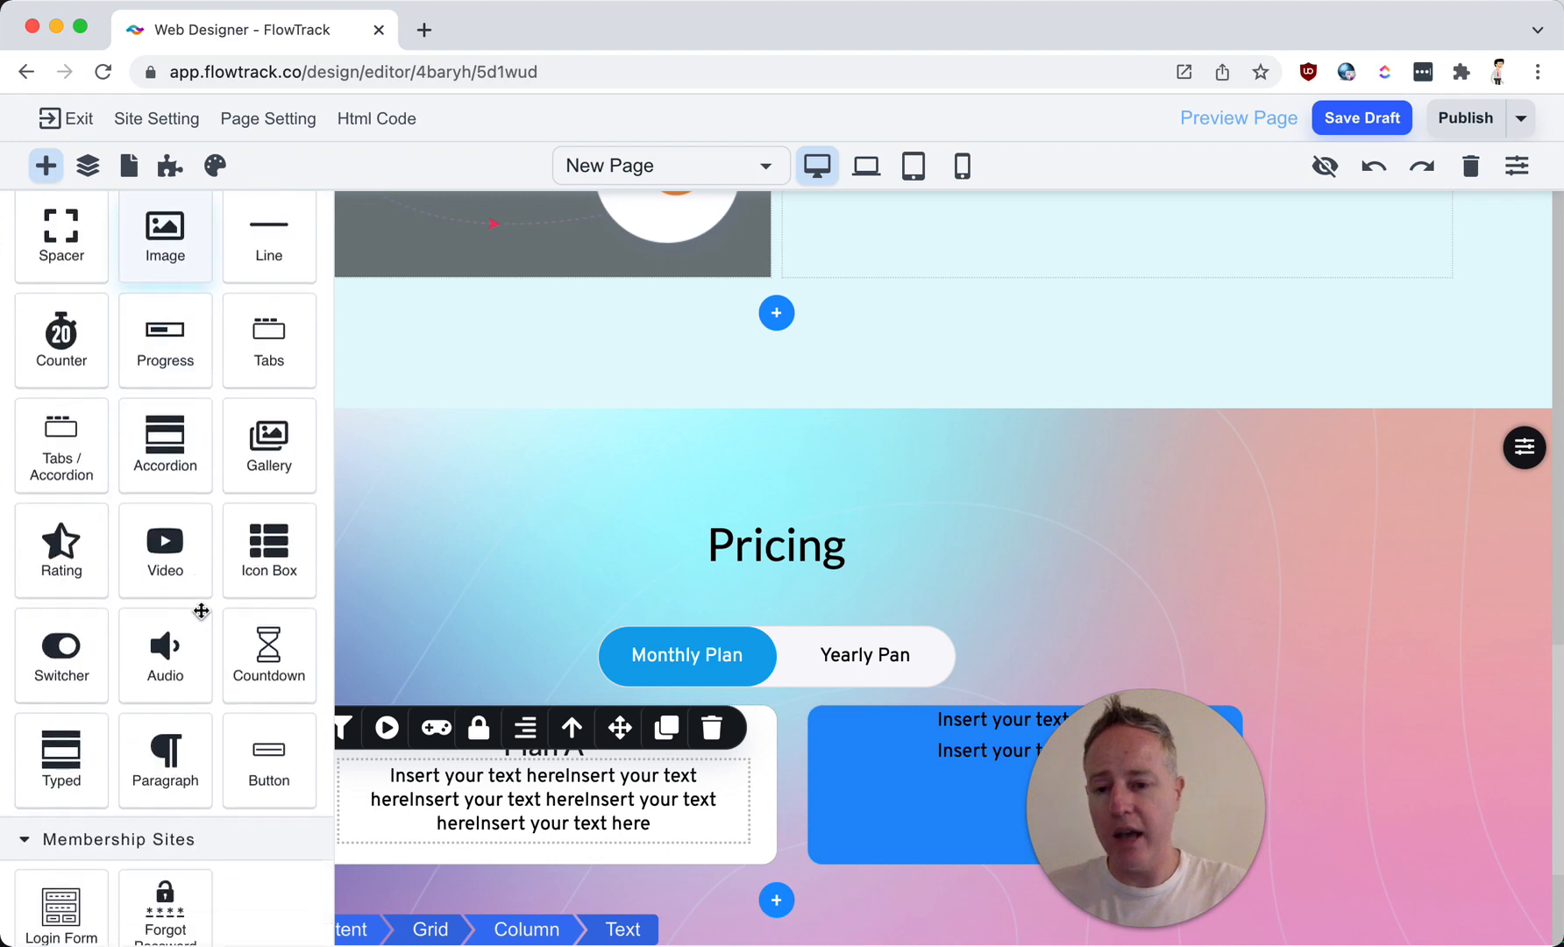
scroll(202, 616, "up", 5)
left_click_drag(61, 434, 451, 752)
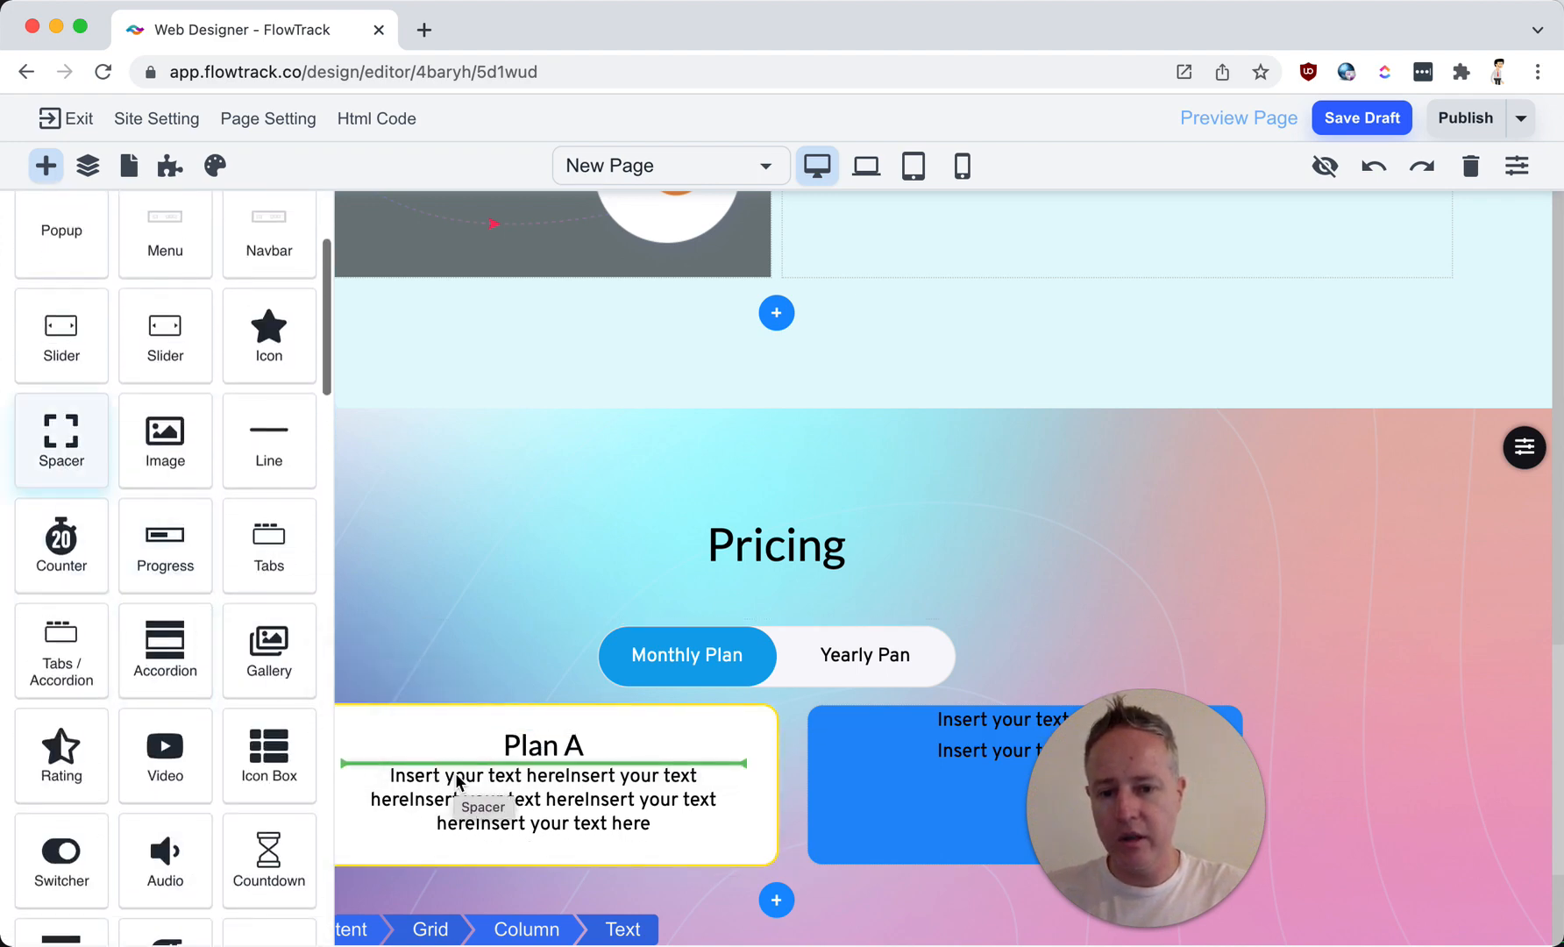
left_click_drag(543, 819, 548, 789)
left_click(569, 820)
scroll(526, 771, "down", 3)
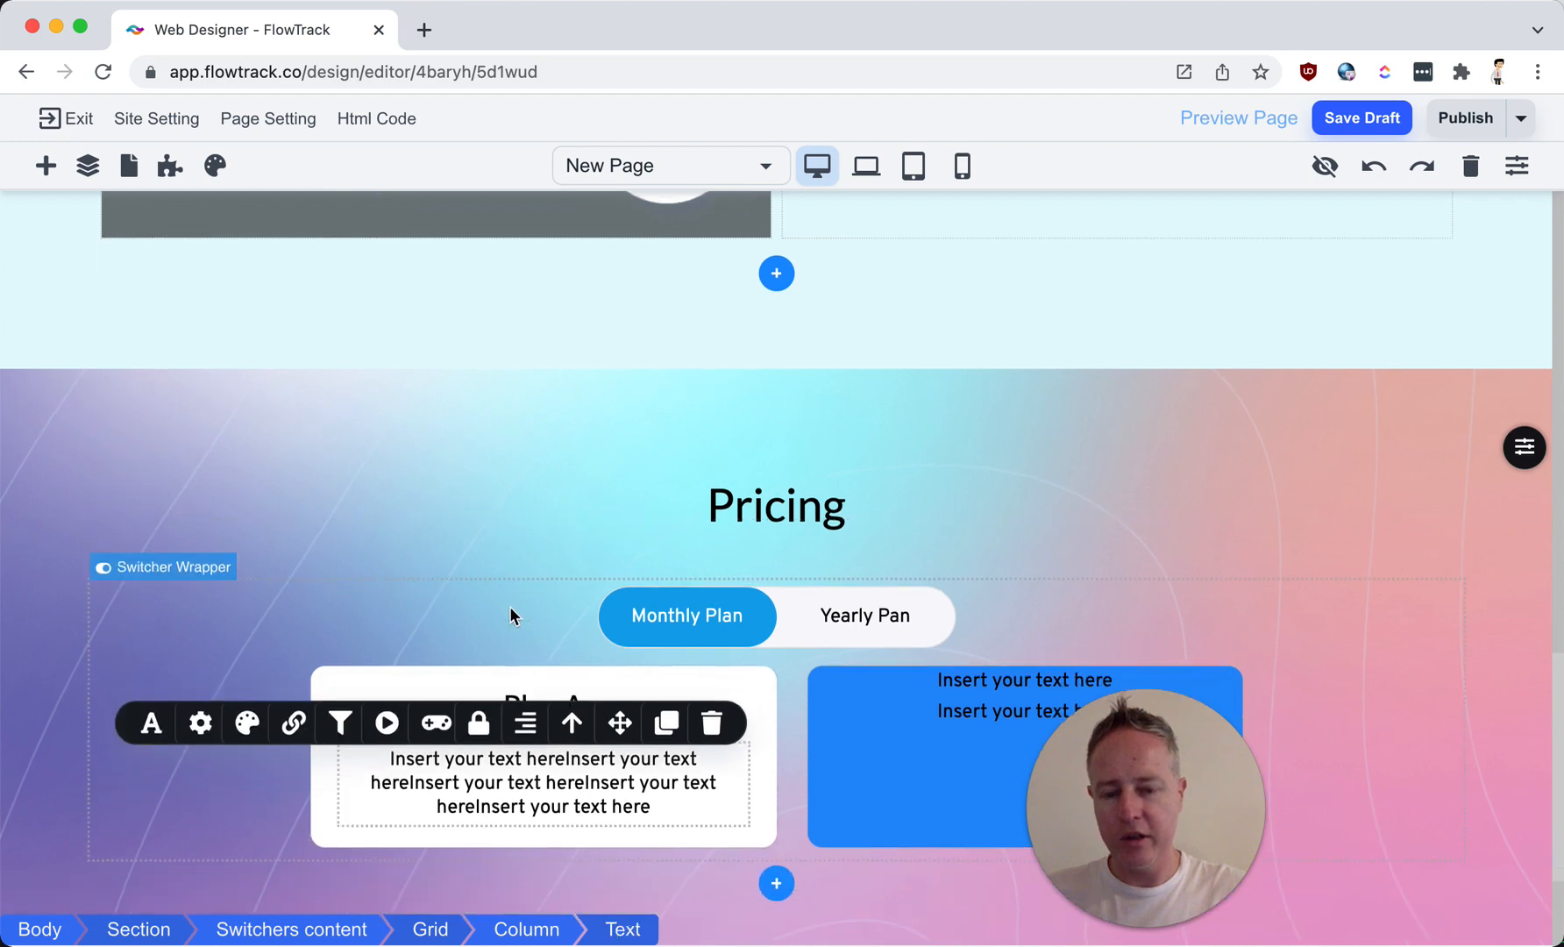
Step: Add an Icon Box element directly below the description text in the Plan A column
left_click(46, 166)
scroll(213, 683, "down", 2)
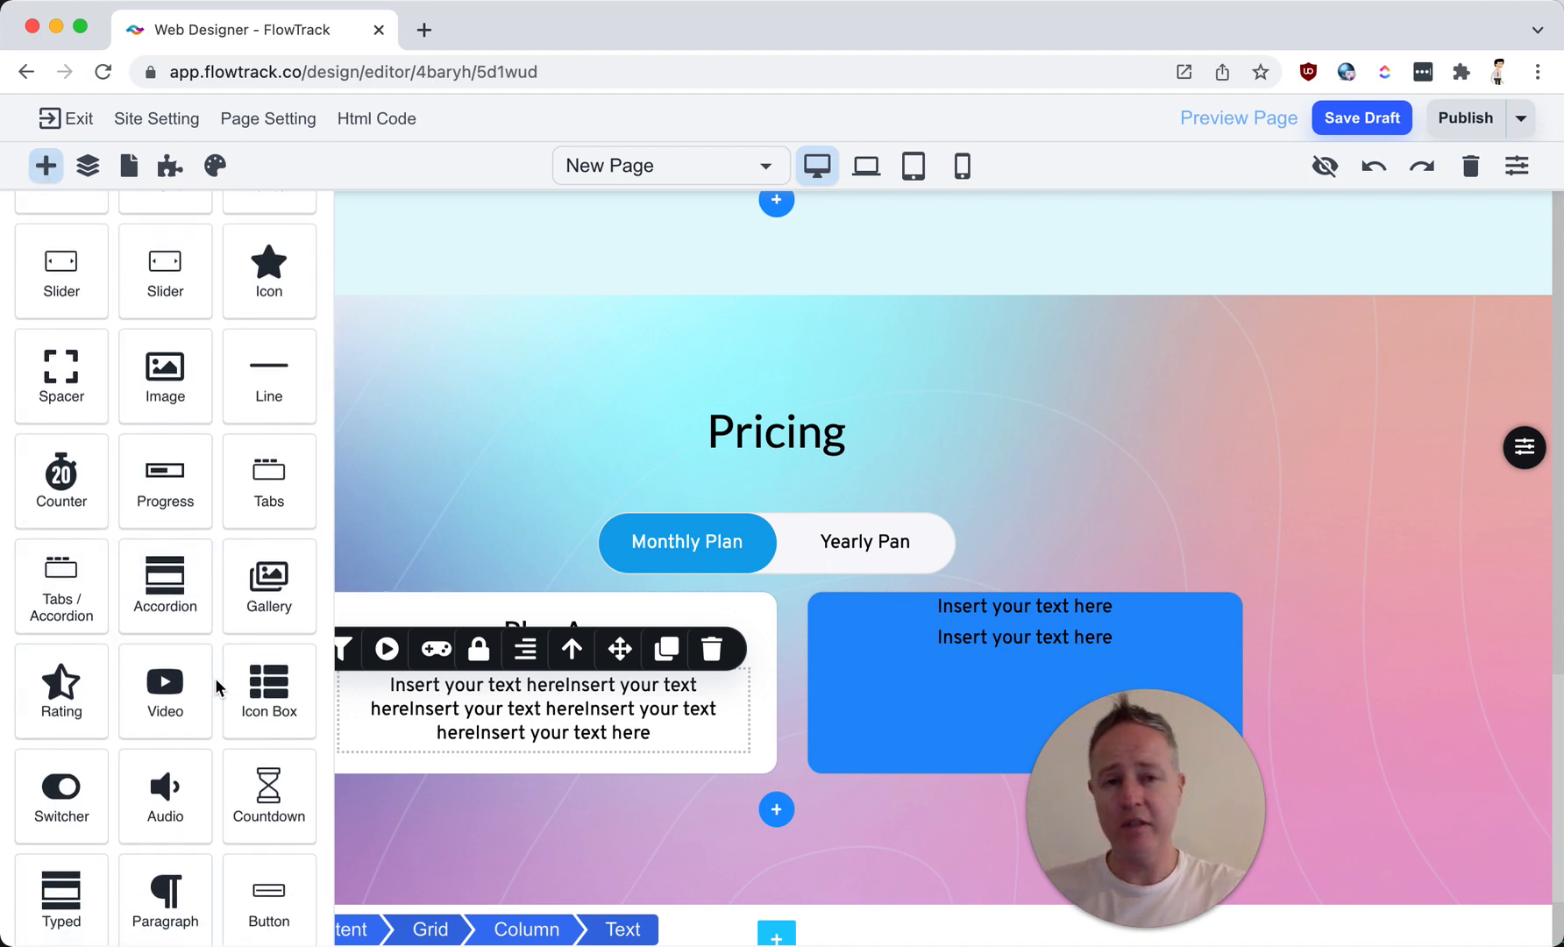
scroll(218, 677, "down", 7)
scroll(217, 676, "up", 6)
scroll(217, 676, "up", 1)
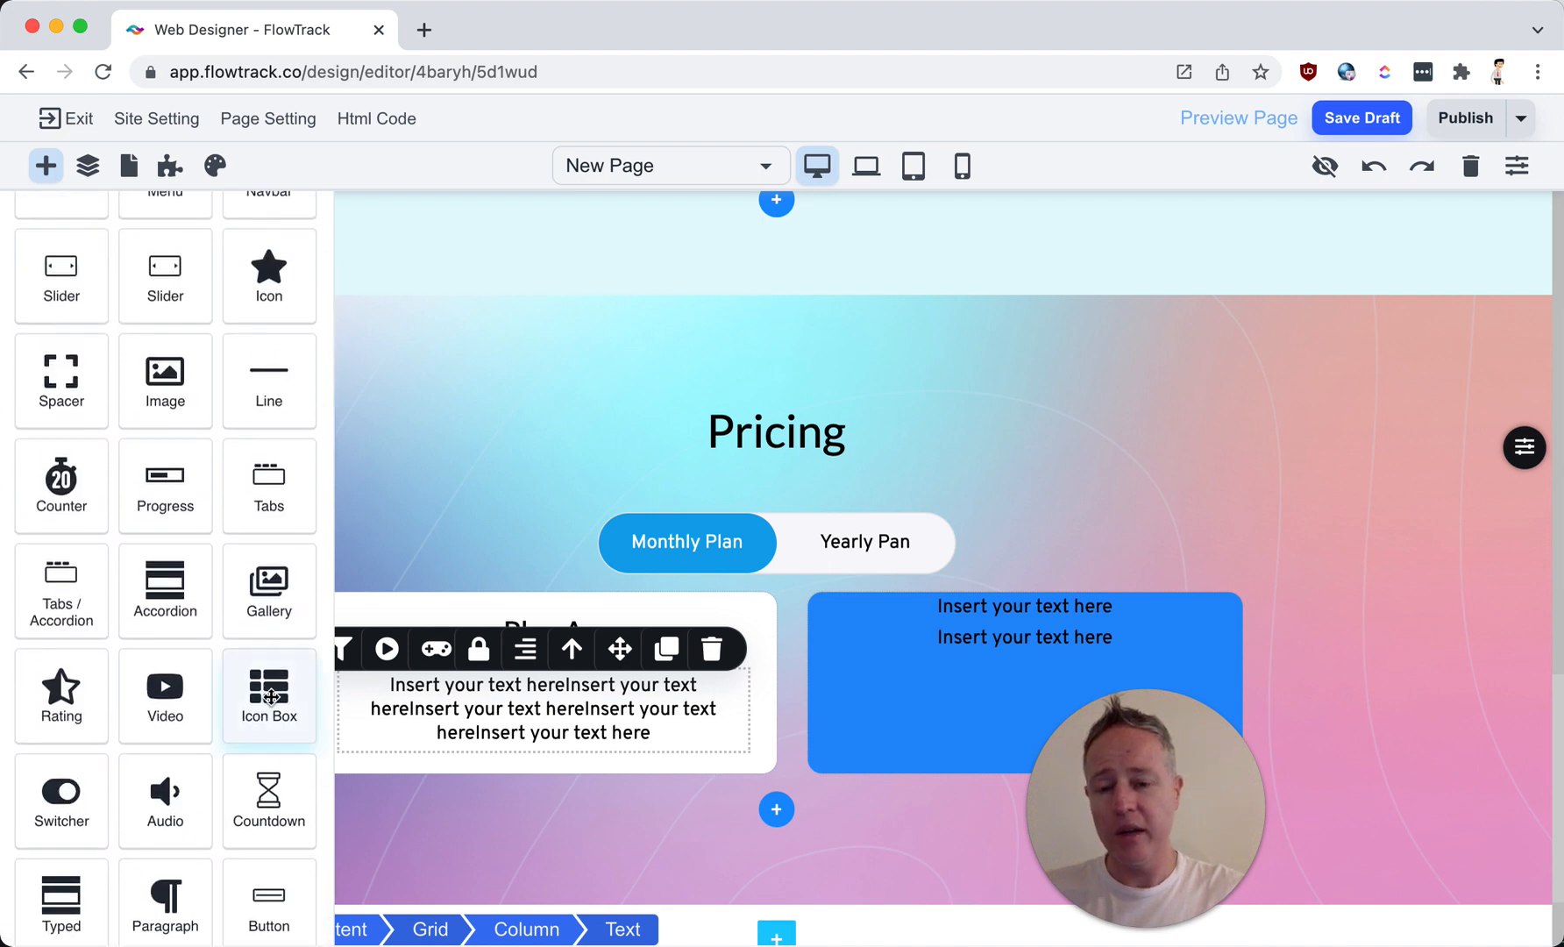
left_click_drag(270, 697, 433, 729)
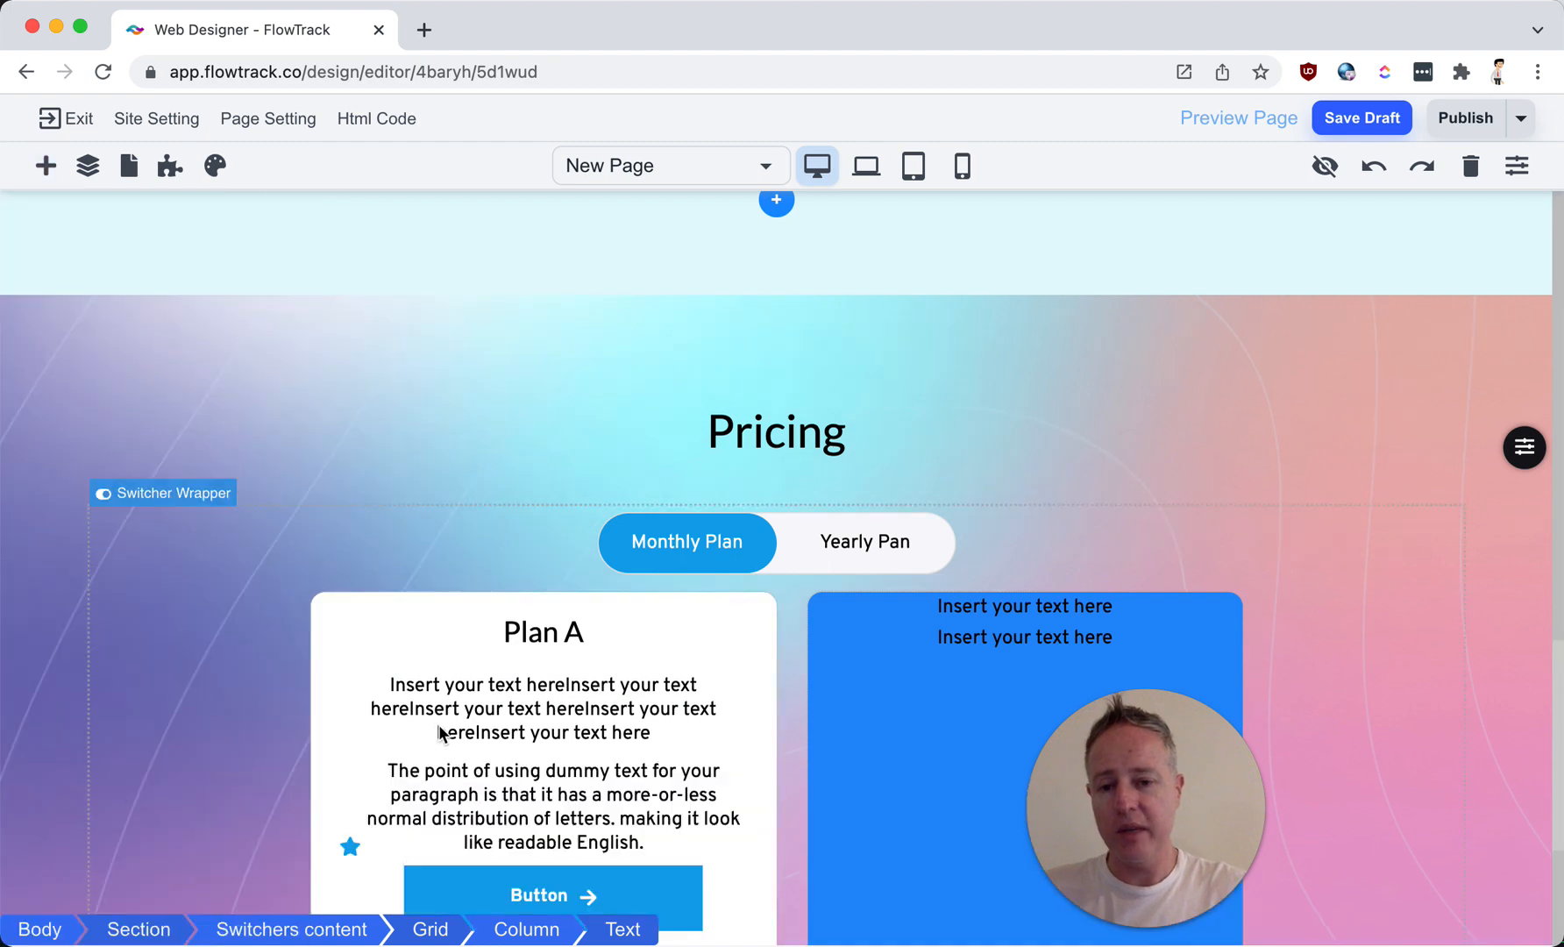
Step: Delete the button from the icon box in the Plan A column
left_click(440, 709)
scroll(421, 712, "down", 2)
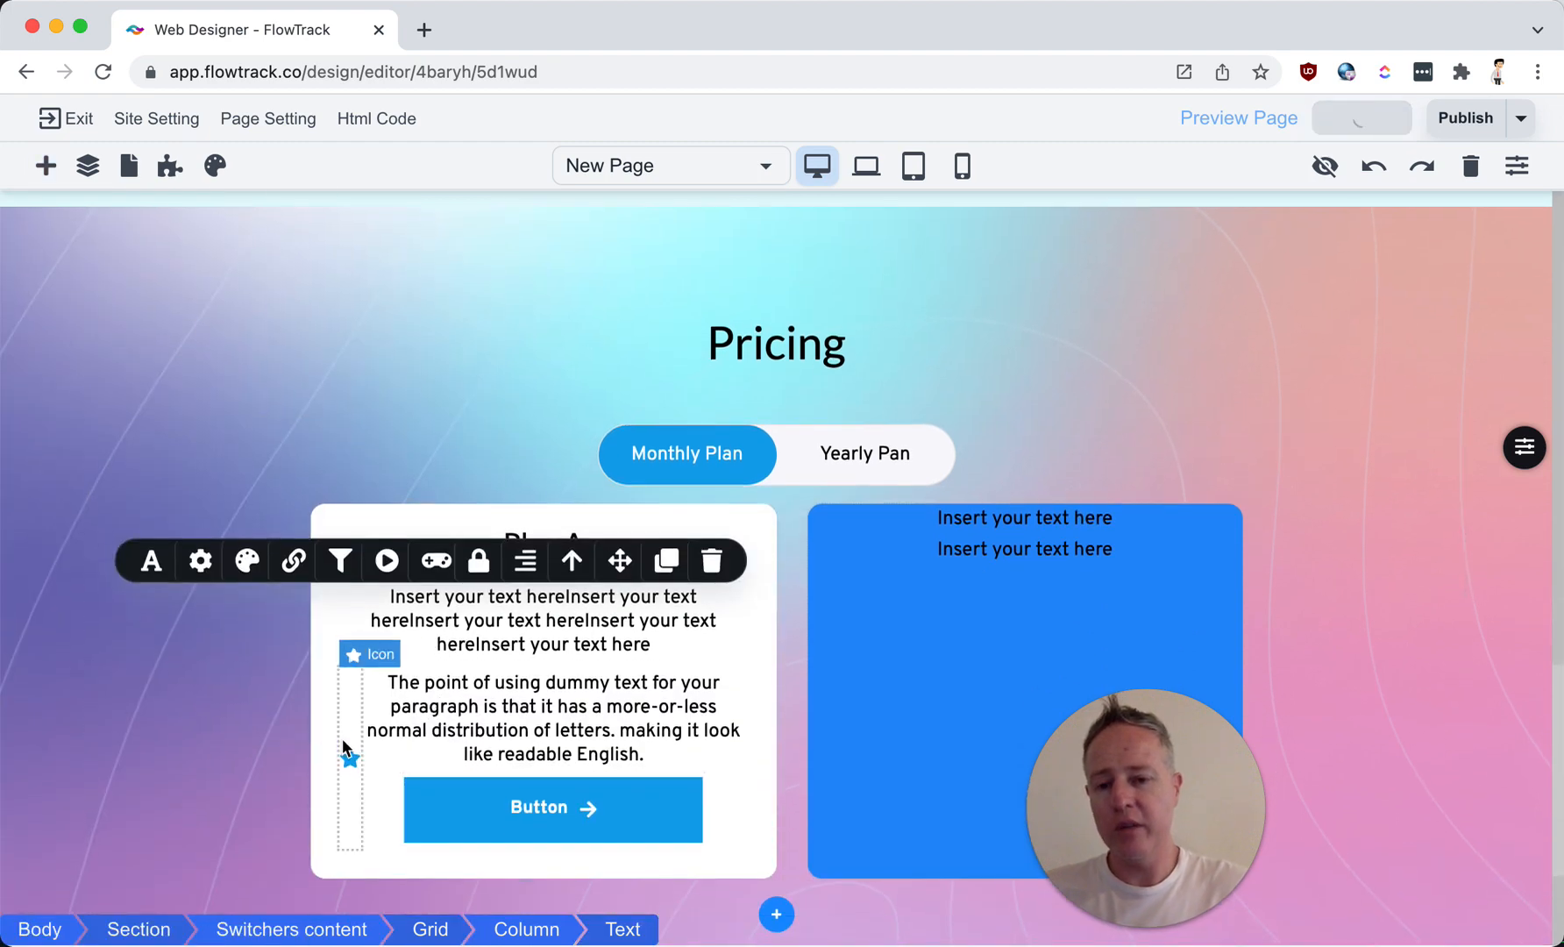
left_click(439, 806)
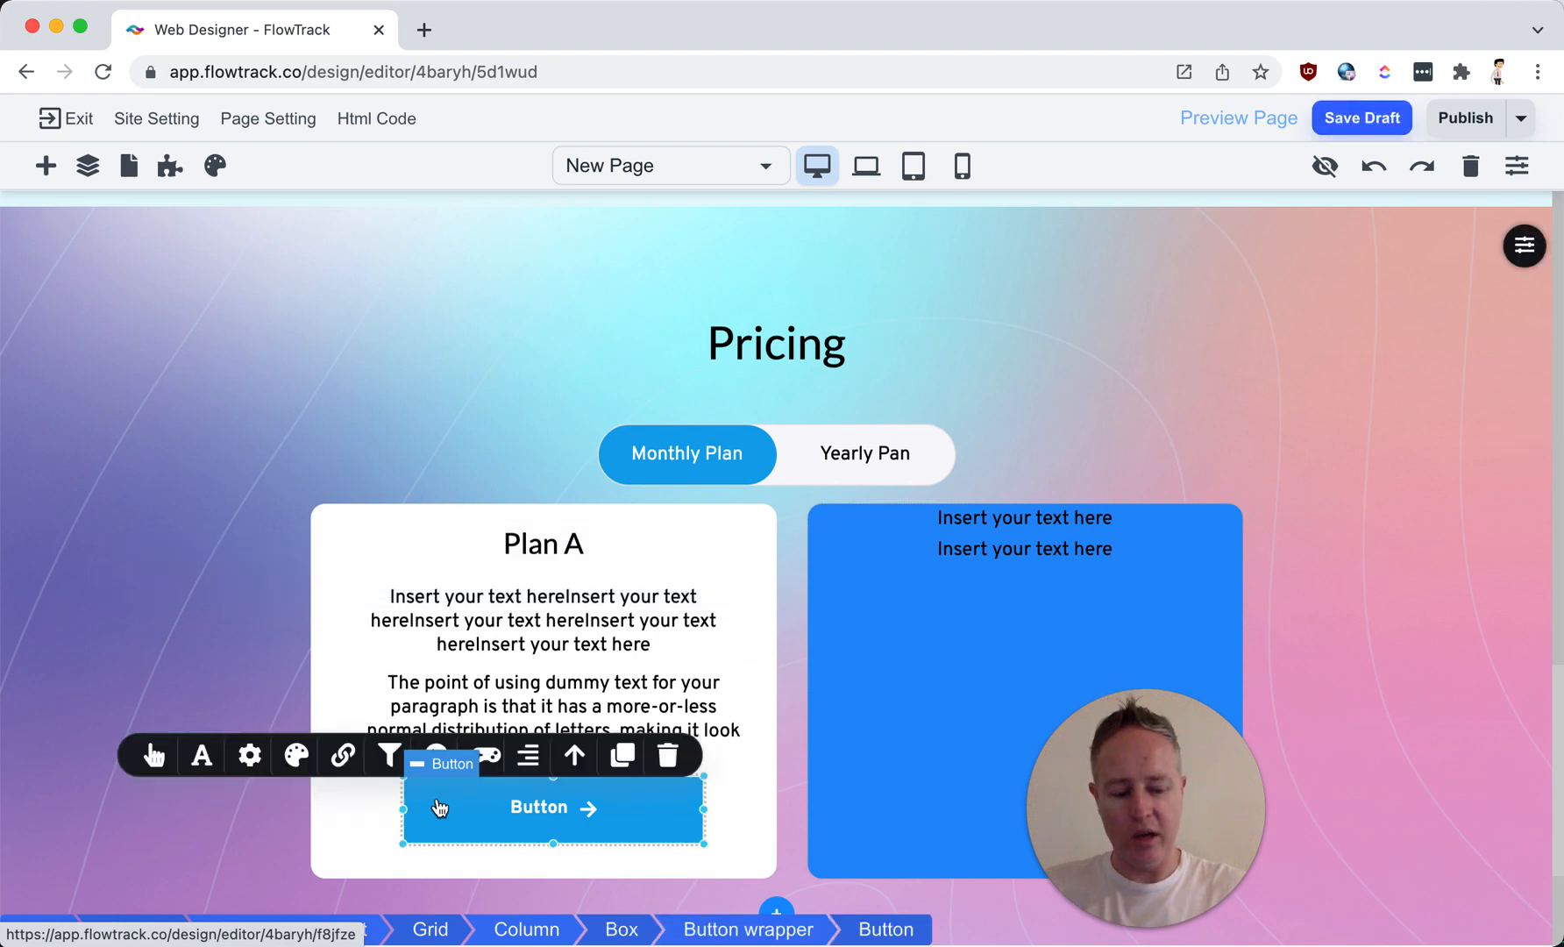
key("Delete")
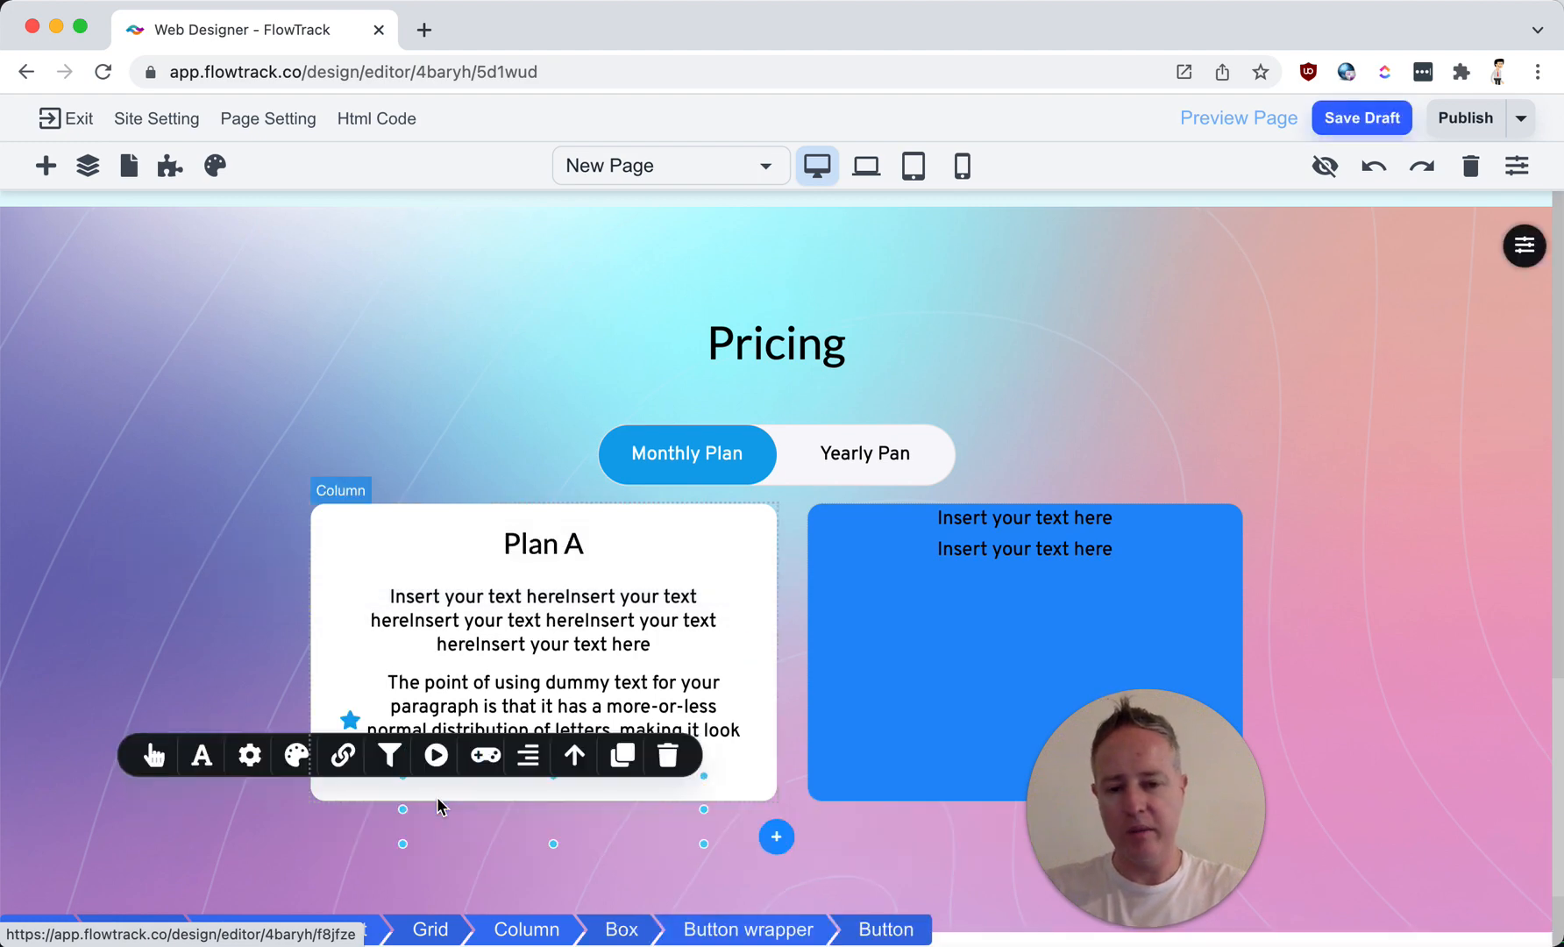
Step: Add a second Icon Box between the Plan A description and the existing icon box, and delete its button
left_click(47, 171)
left_click_drag(250, 706, 518, 685)
scroll(497, 718, "down", 1)
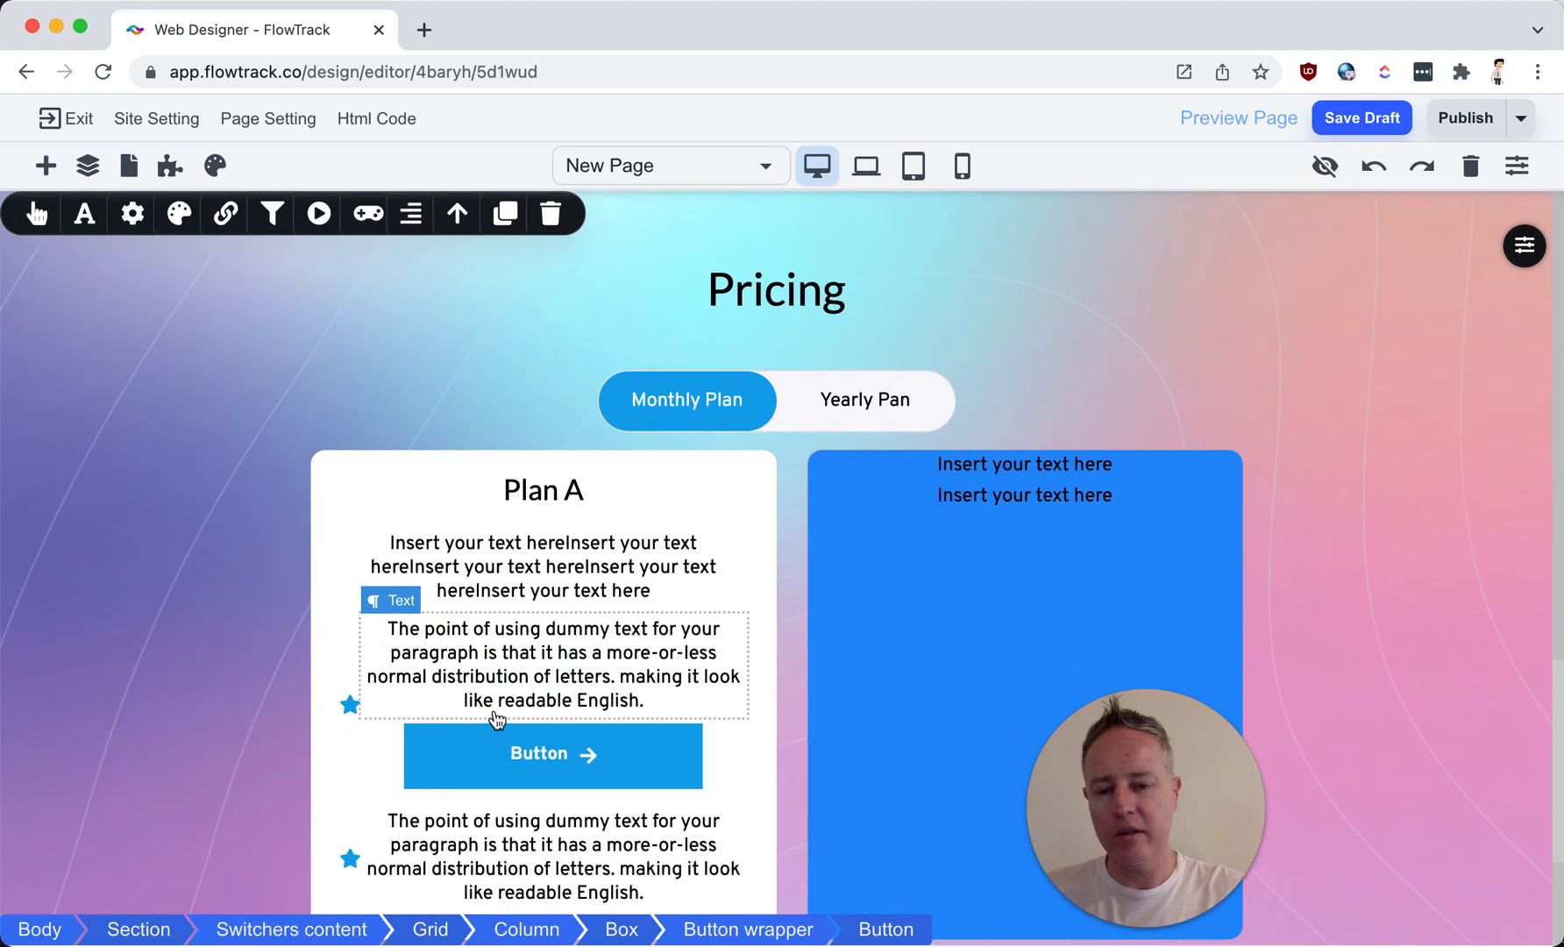
scroll(497, 718, "down", 1)
left_click(474, 717)
key("Delete")
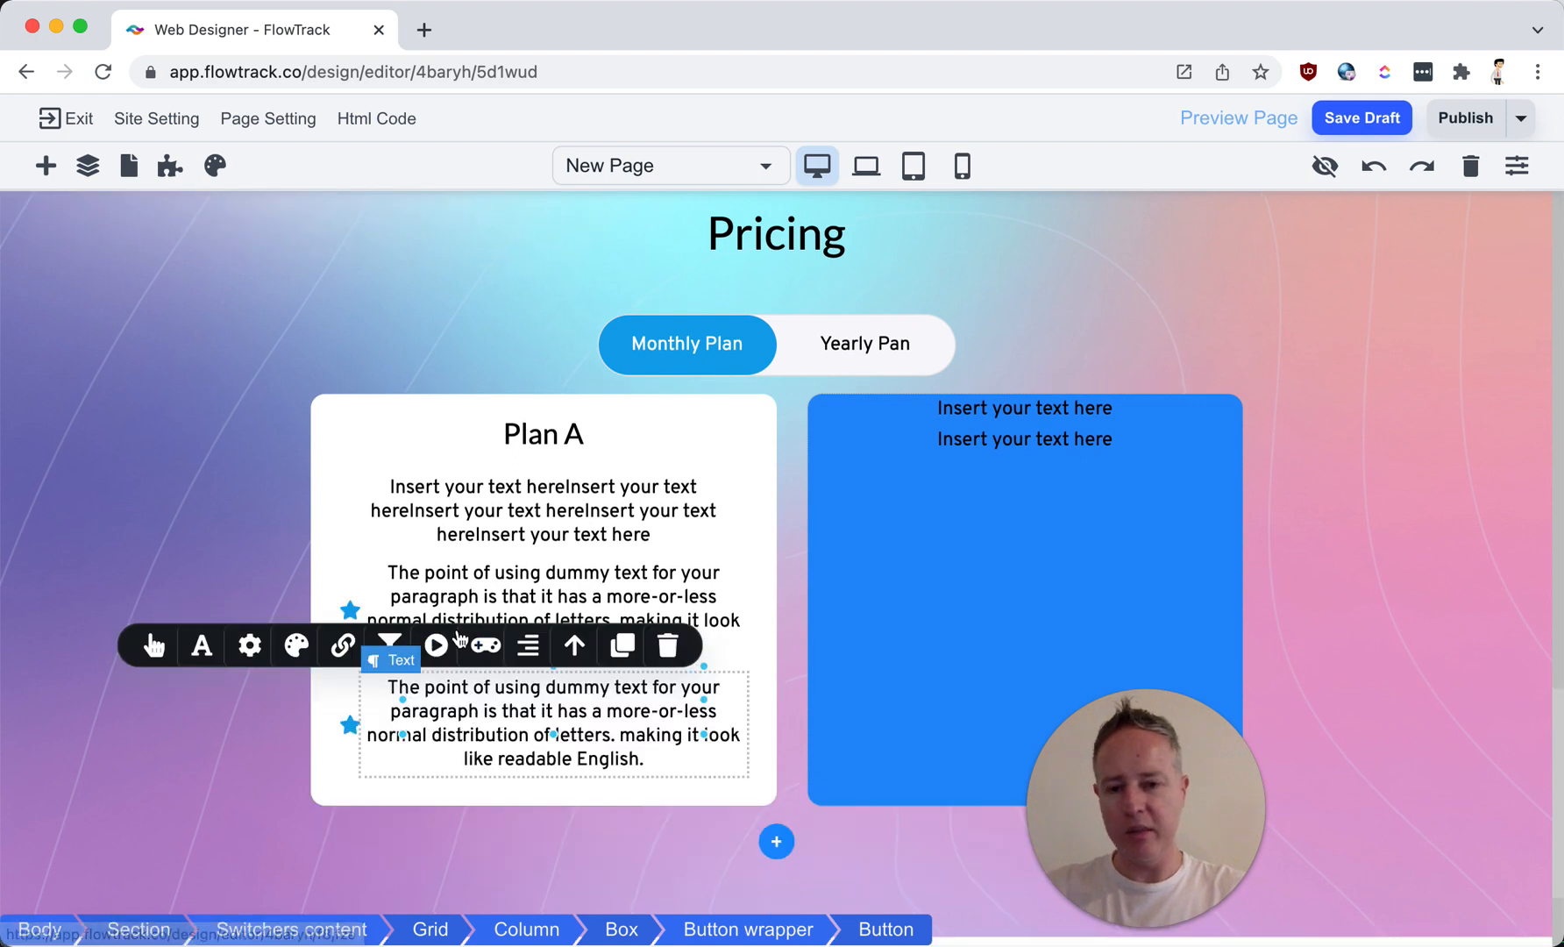
Step: Replace the dummy text of the upper icon box with "Feature 1" and the lower one with "Feature 2"
left_click(462, 596)
triple_click(464, 591)
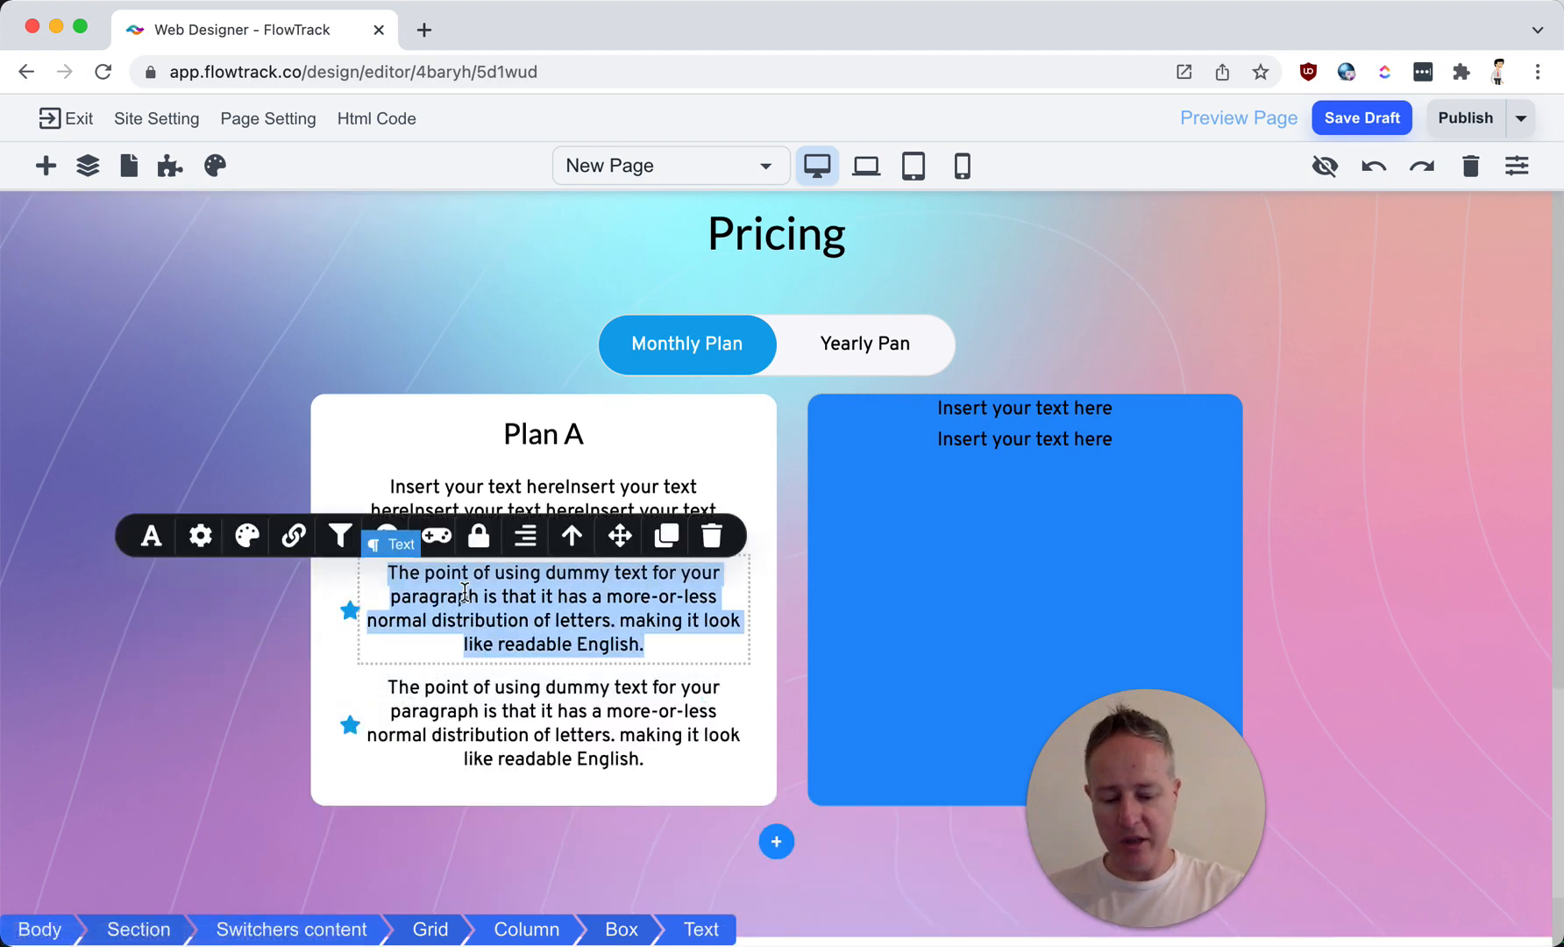
type("Feature 1")
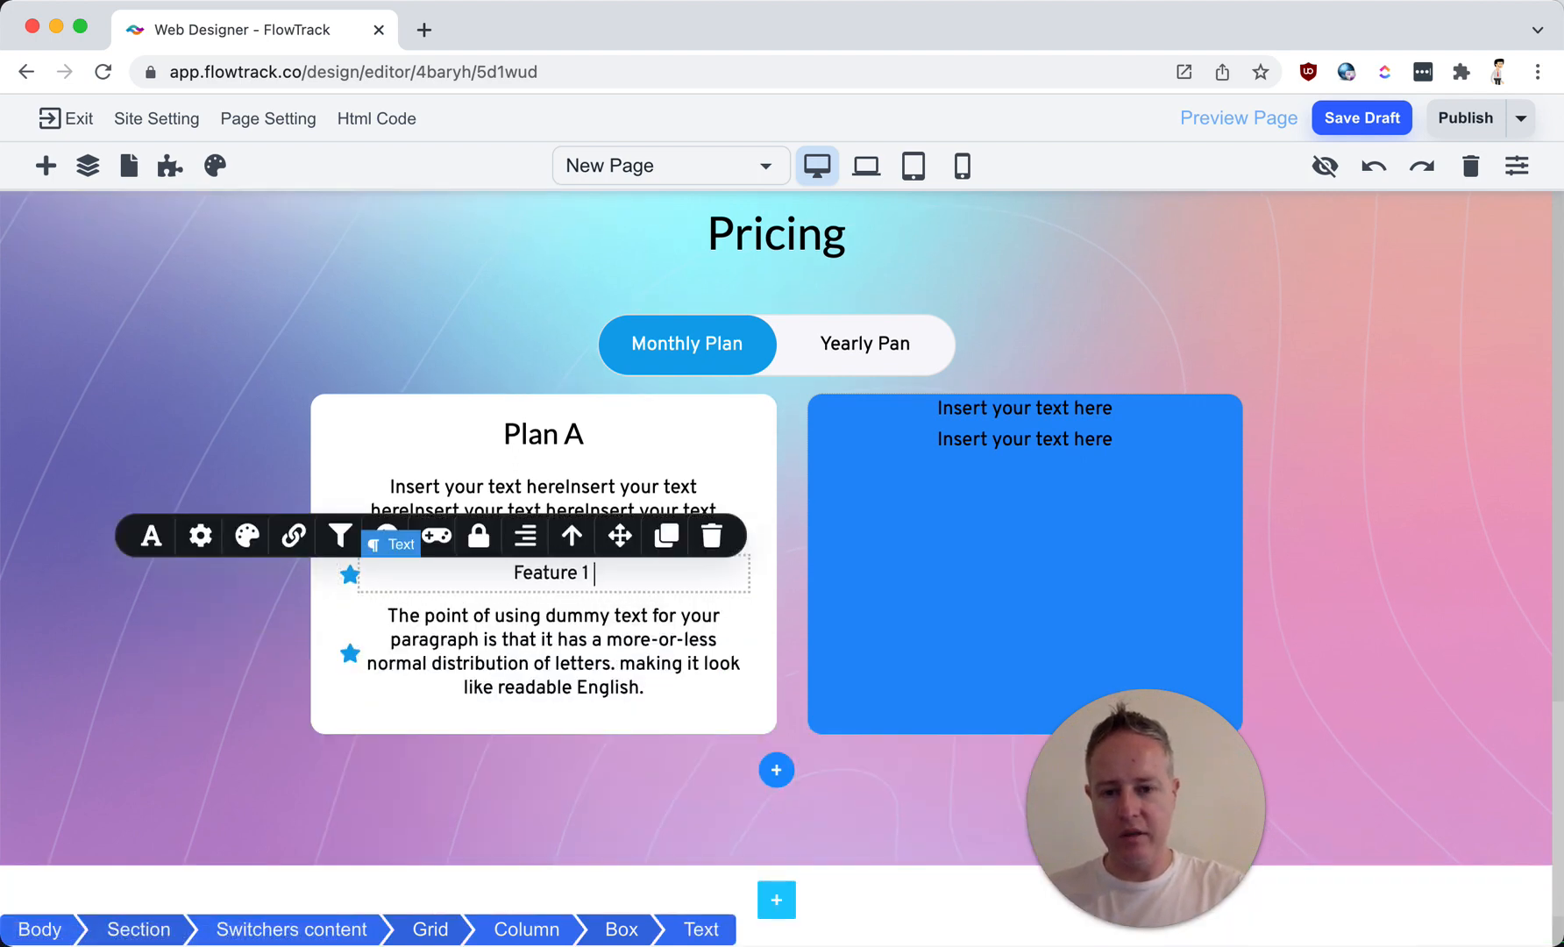
left_click(486, 668)
triple_click(487, 668)
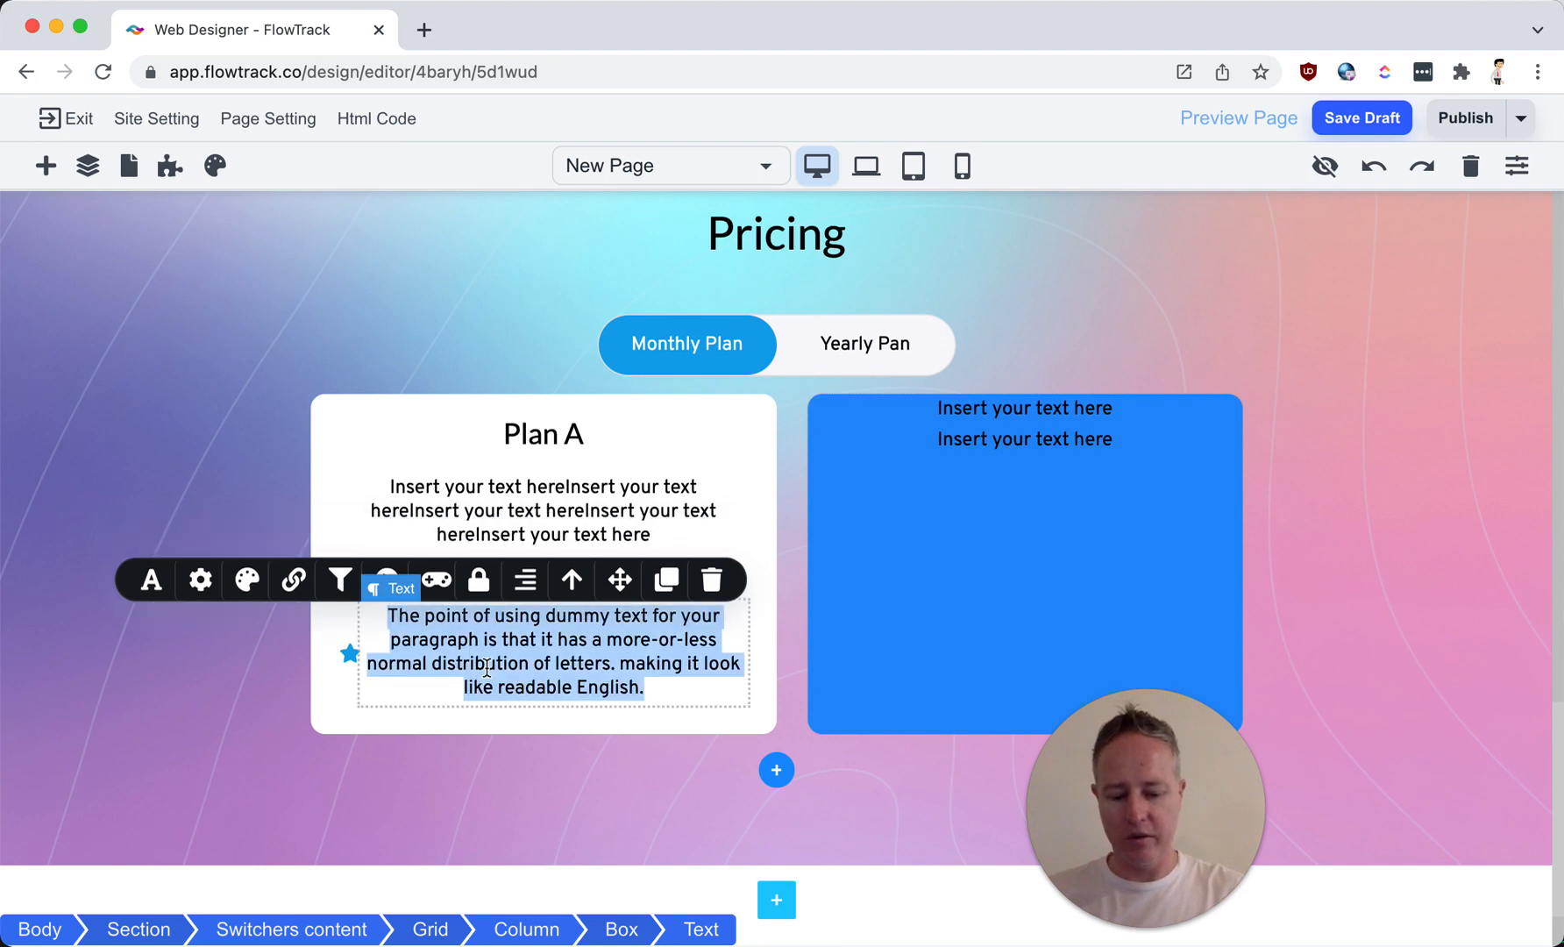
type("Feature 2")
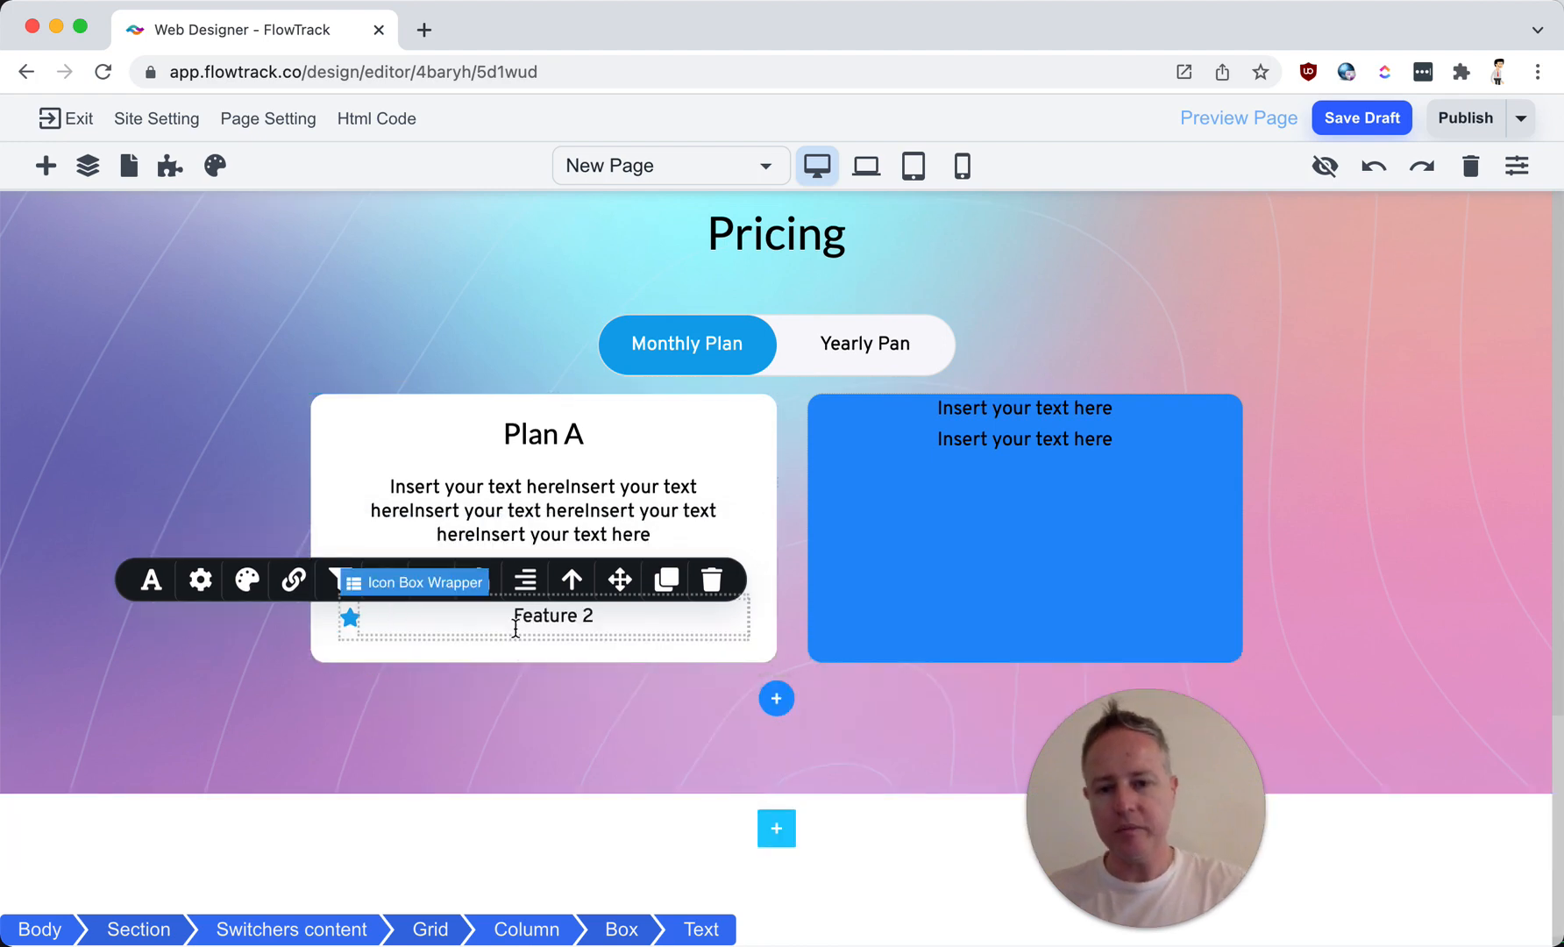
Step: Left-align the Feature 1 and Feature 2 texts in the Plan A column
left_click(515, 510)
left_click(460, 580)
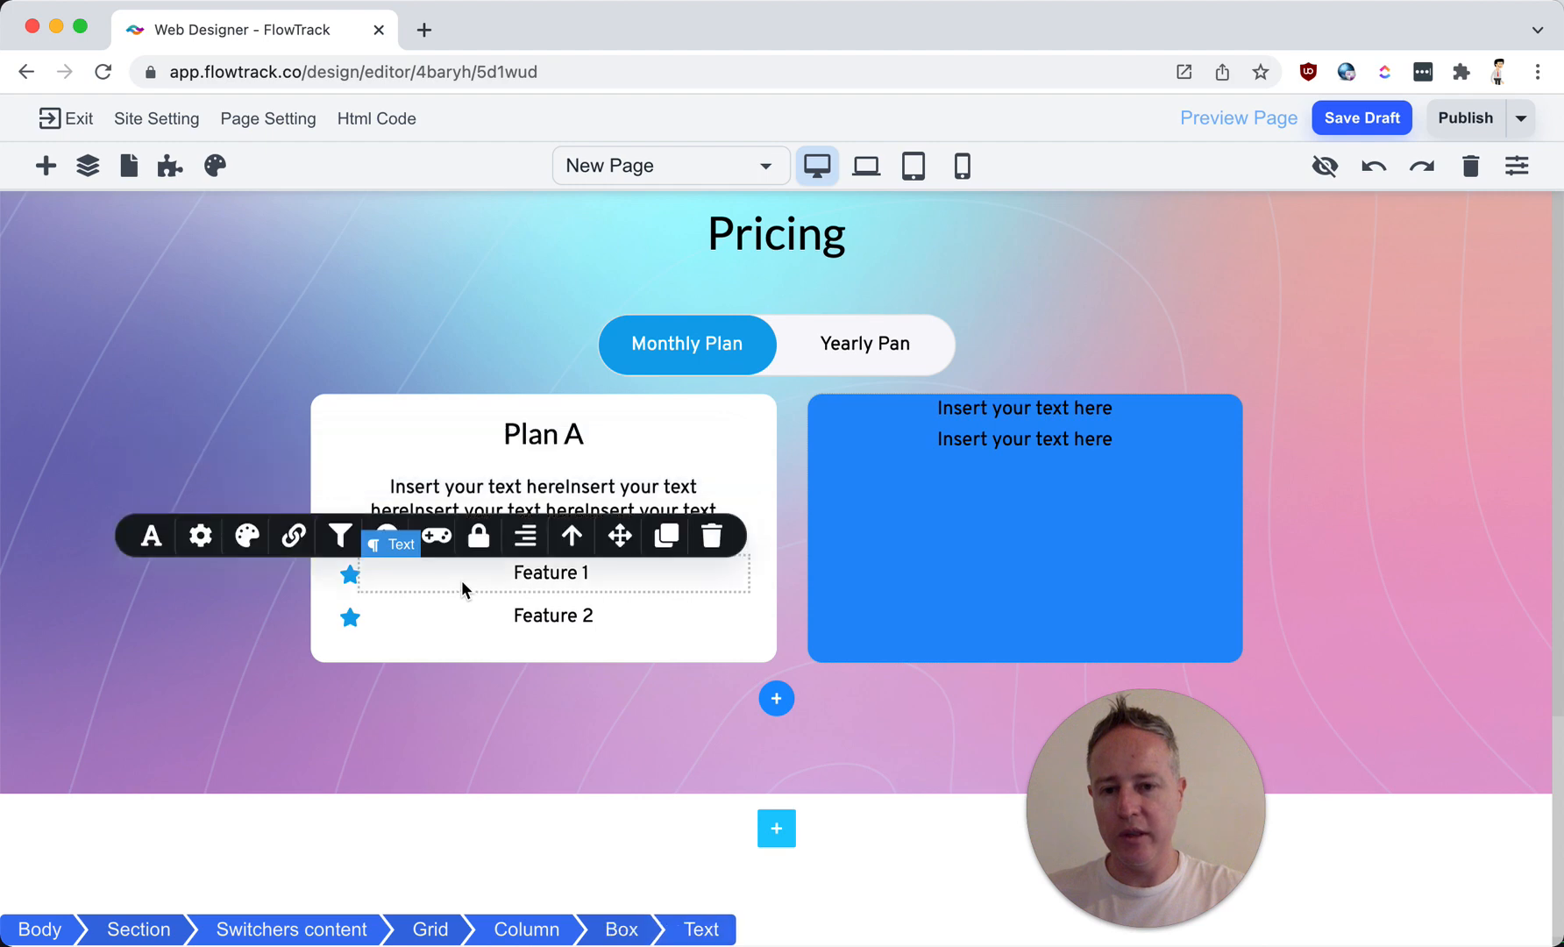
left_click(523, 543)
left_click(524, 544)
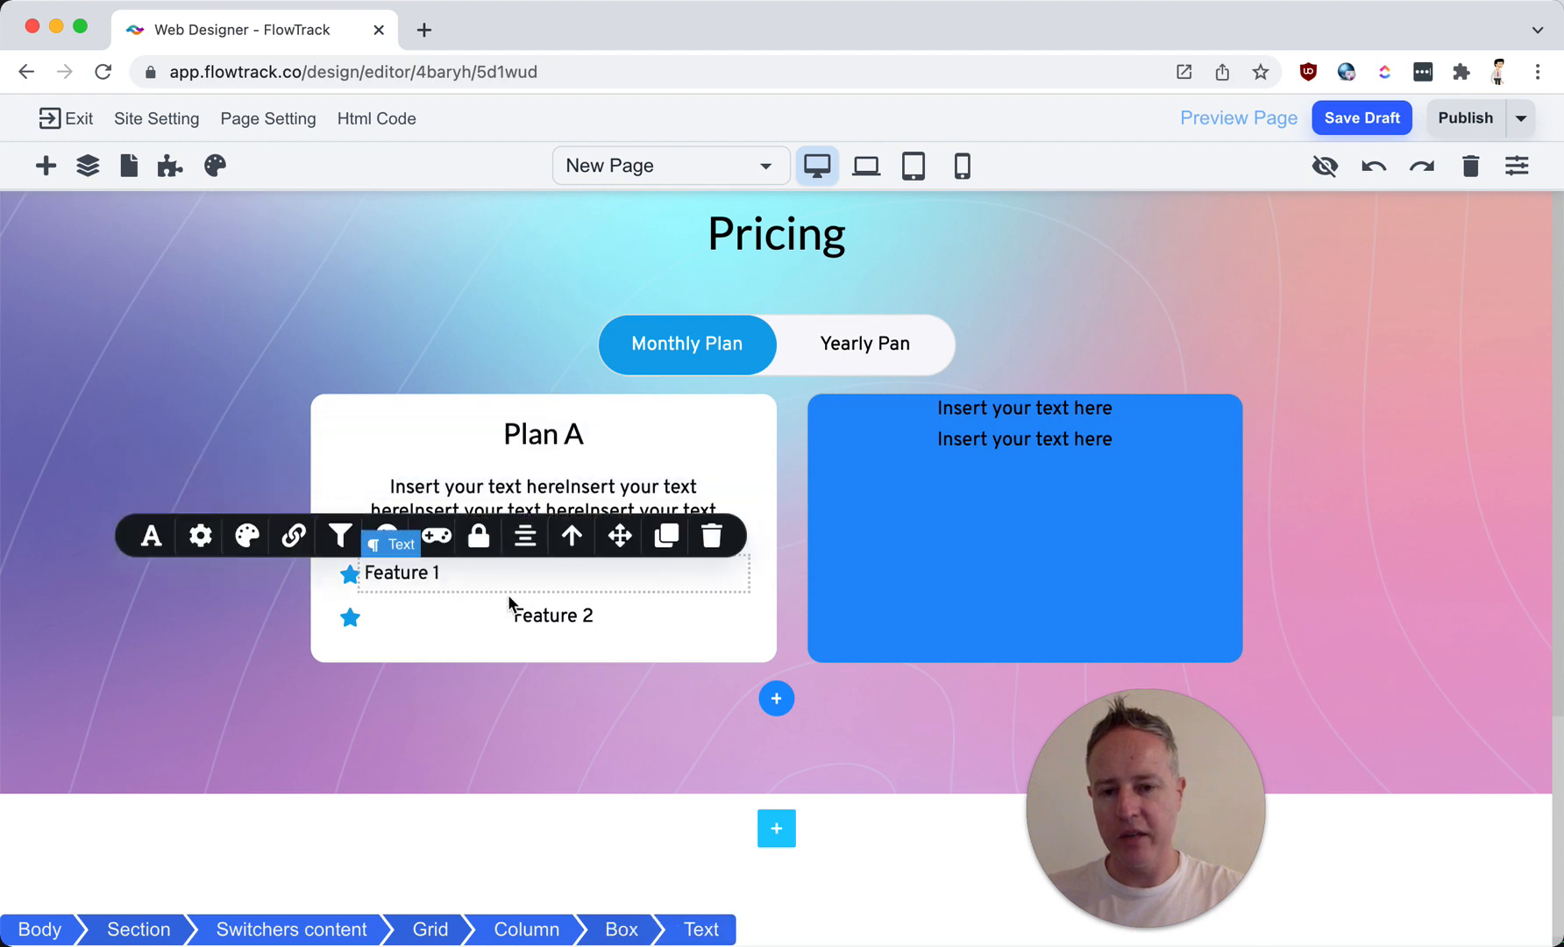
left_click(508, 610)
left_click(525, 580)
left_click(535, 586)
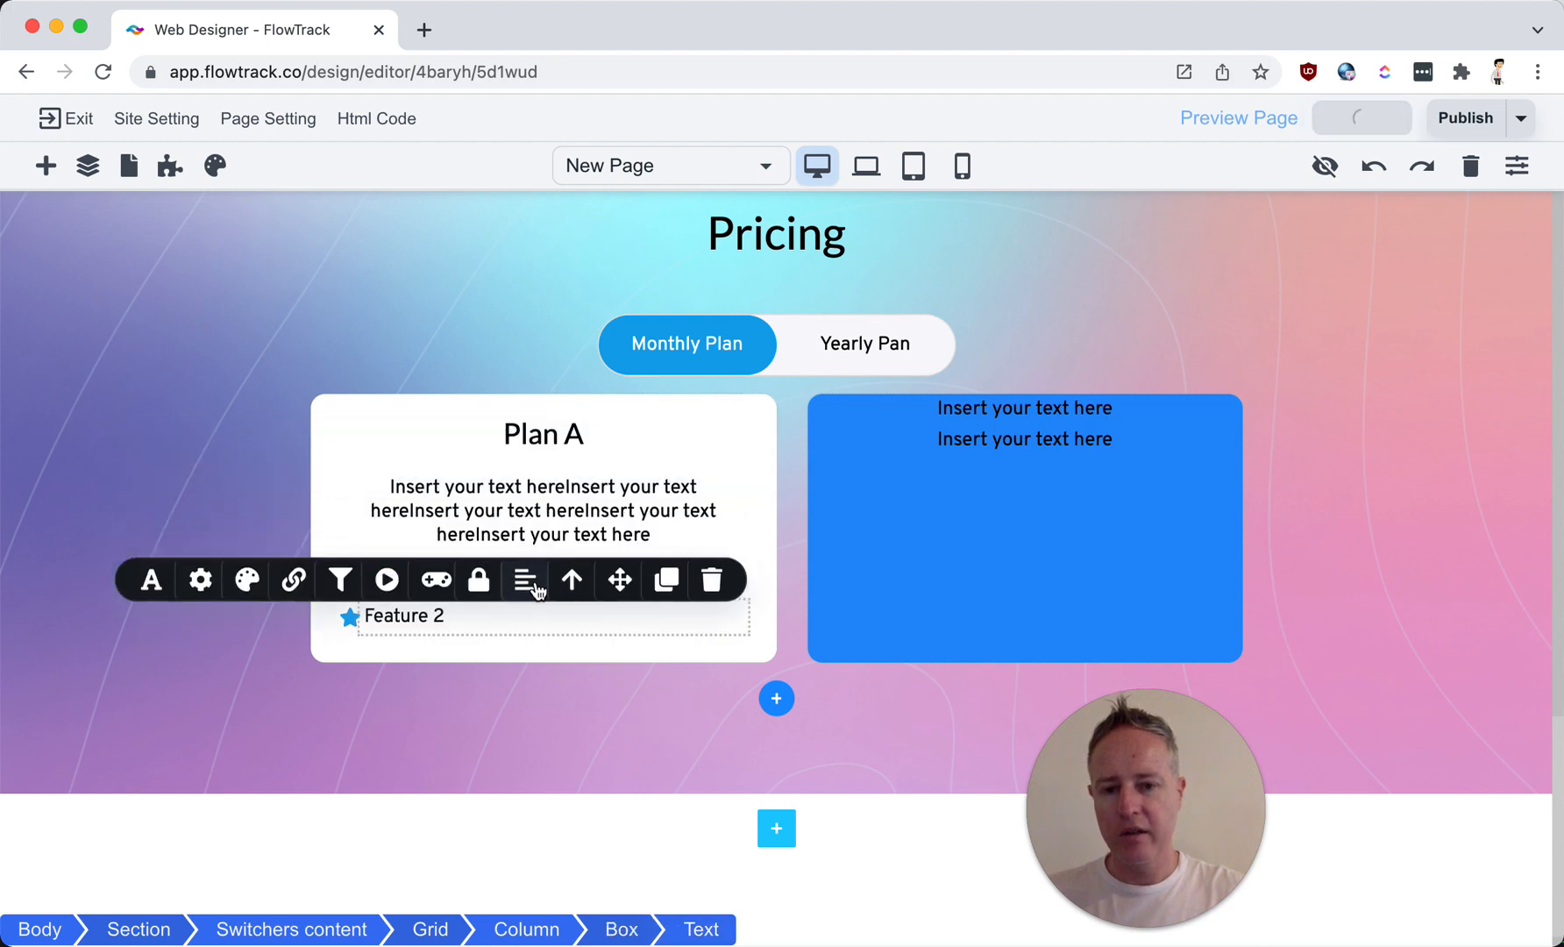
Step: Keep the star icon beside Feature 2 and recolour it green
left_click(351, 619)
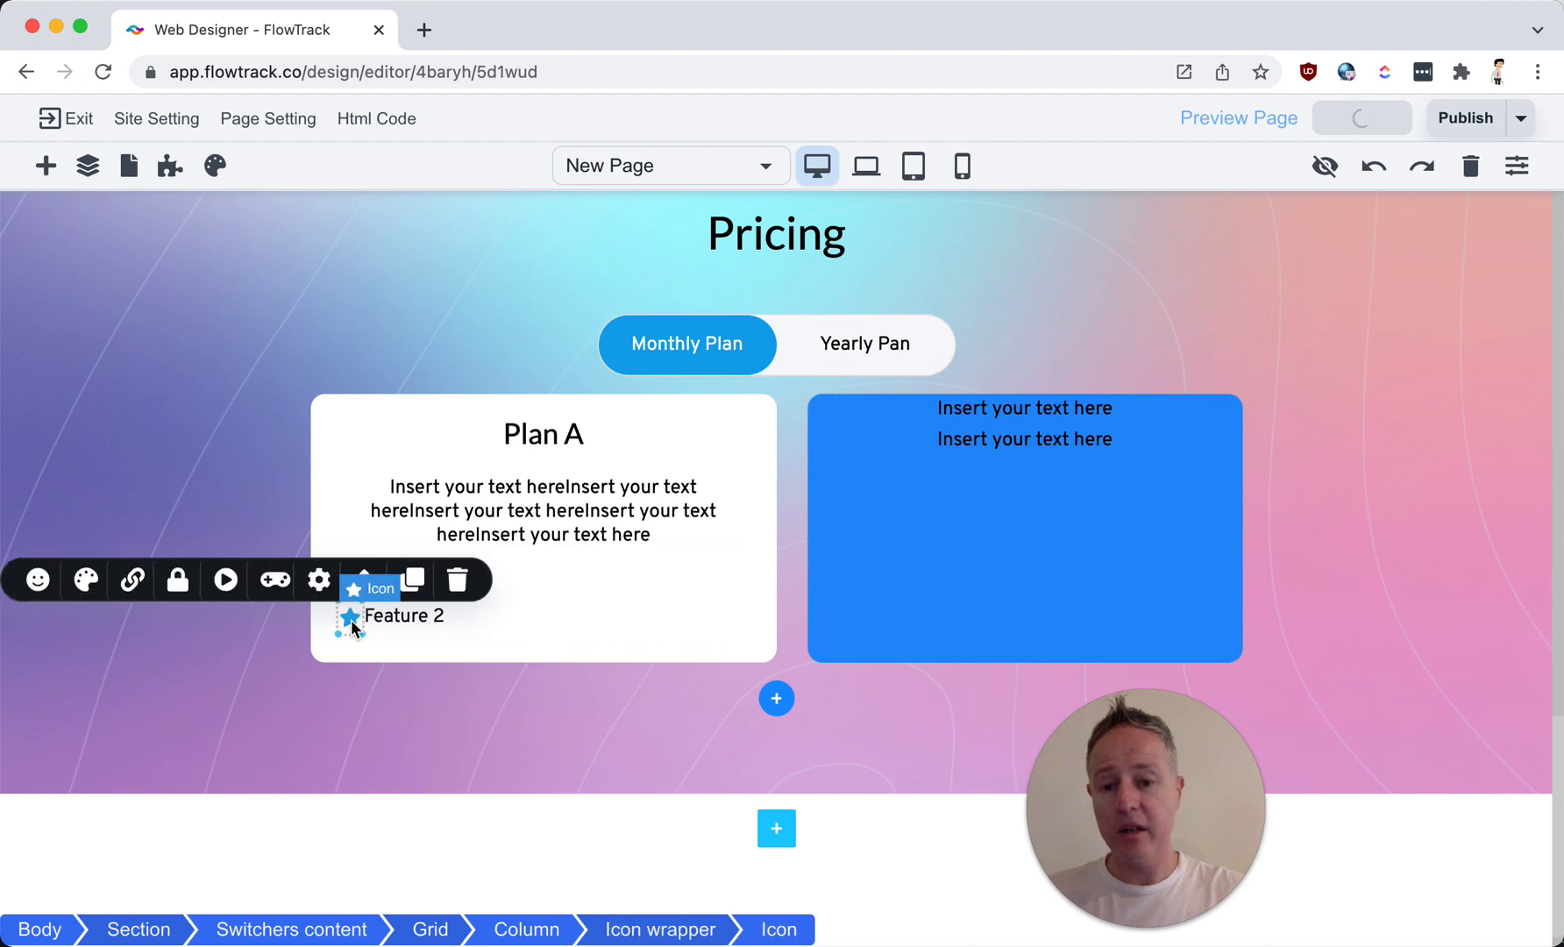
double_click(351, 618)
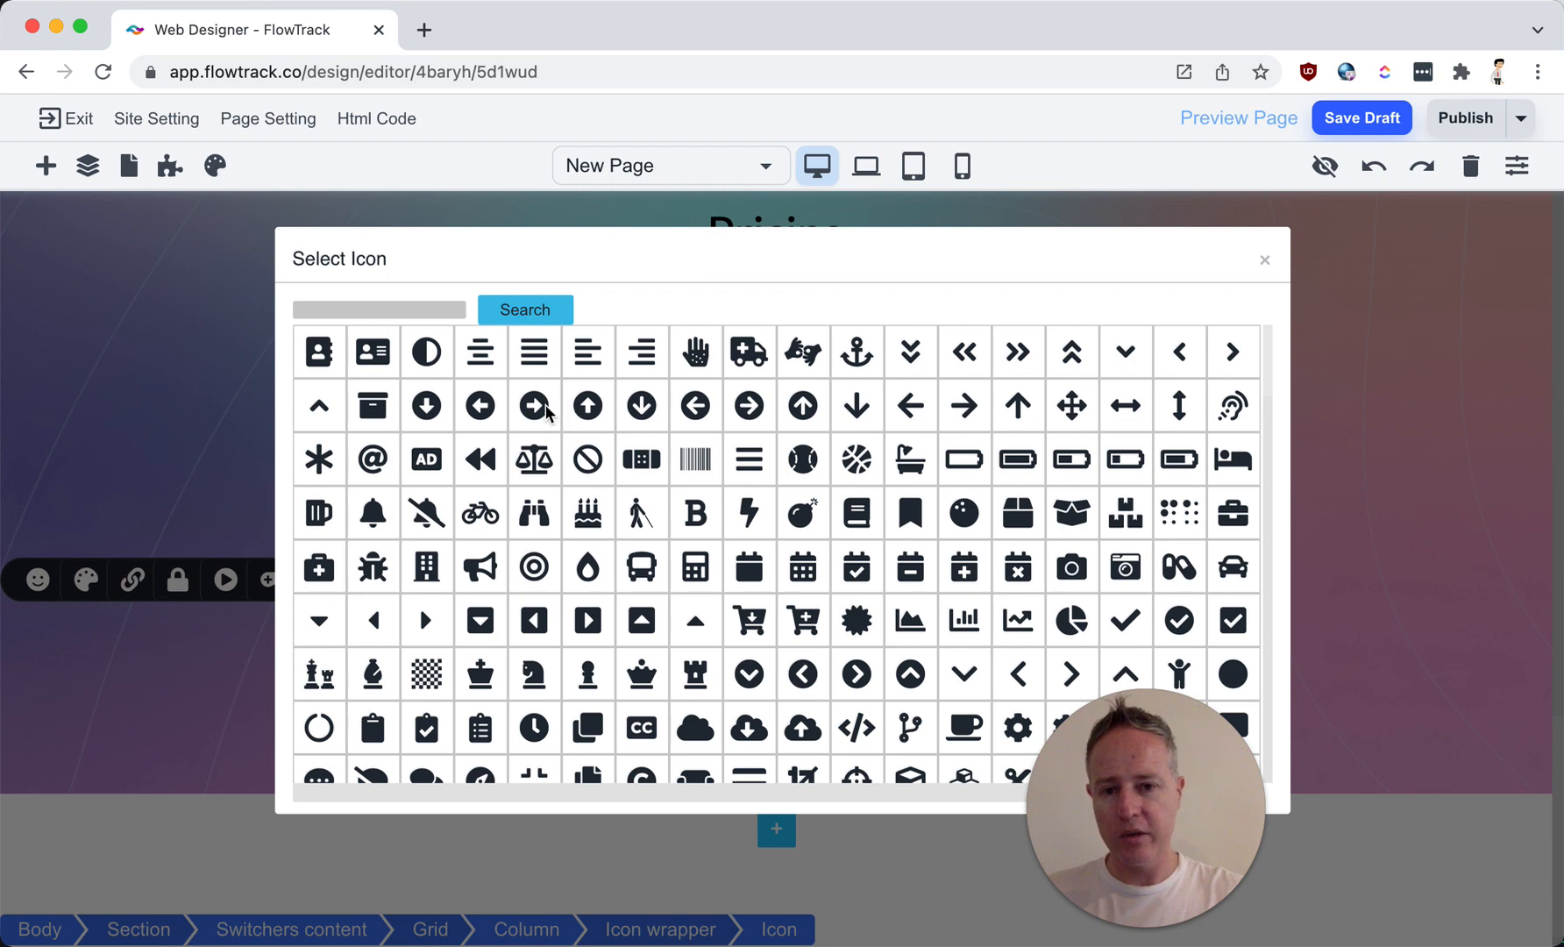
left_click(1265, 260)
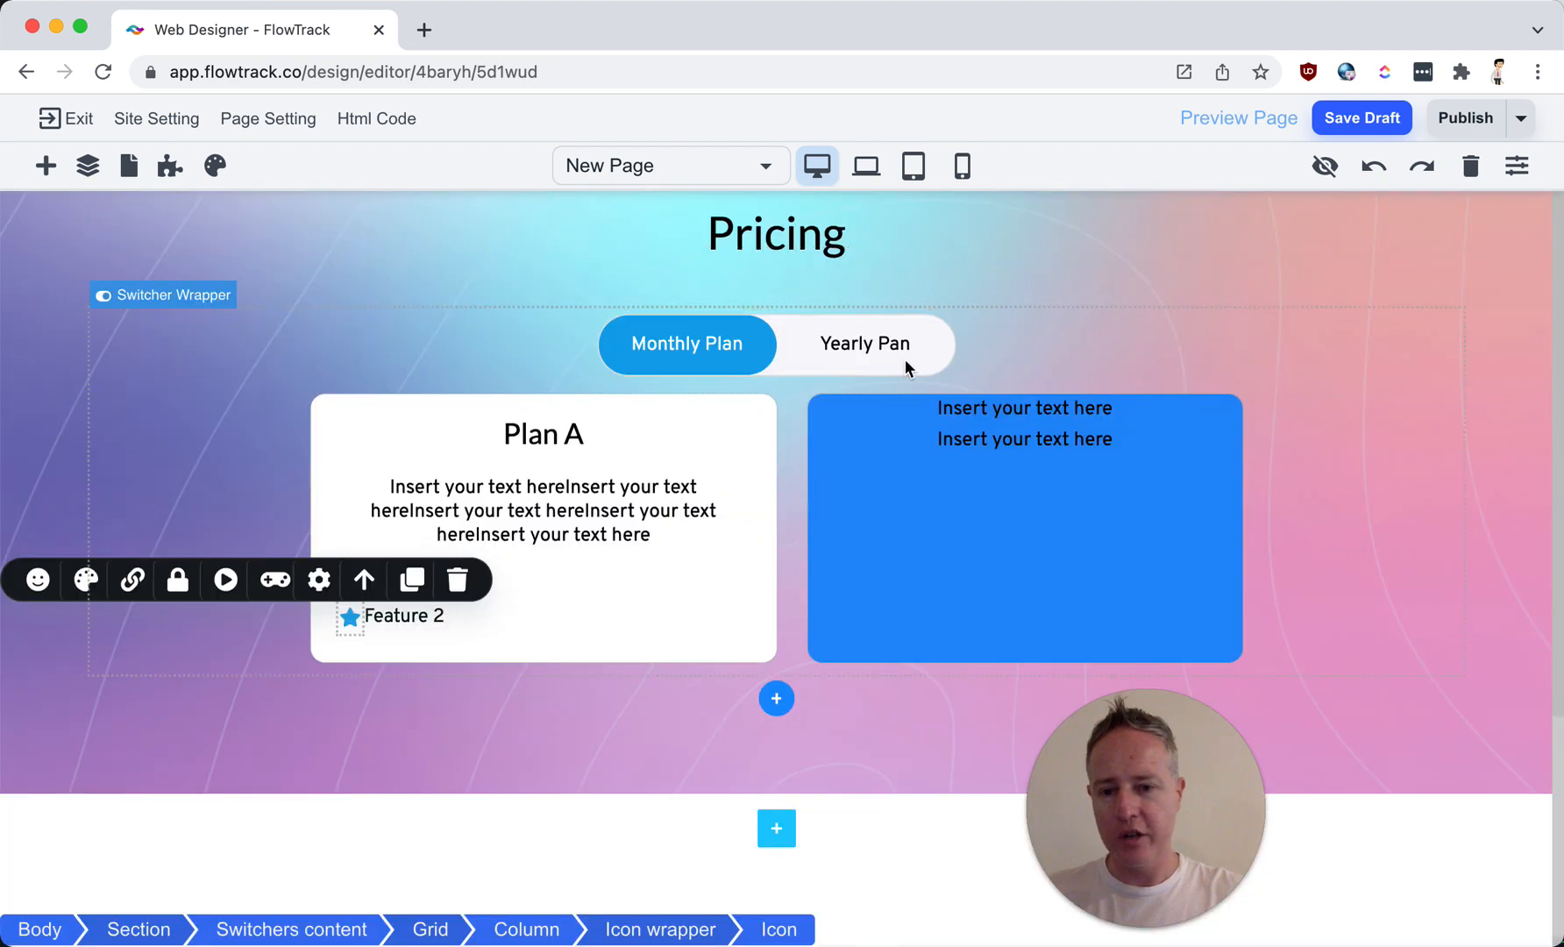
left_click(91, 575)
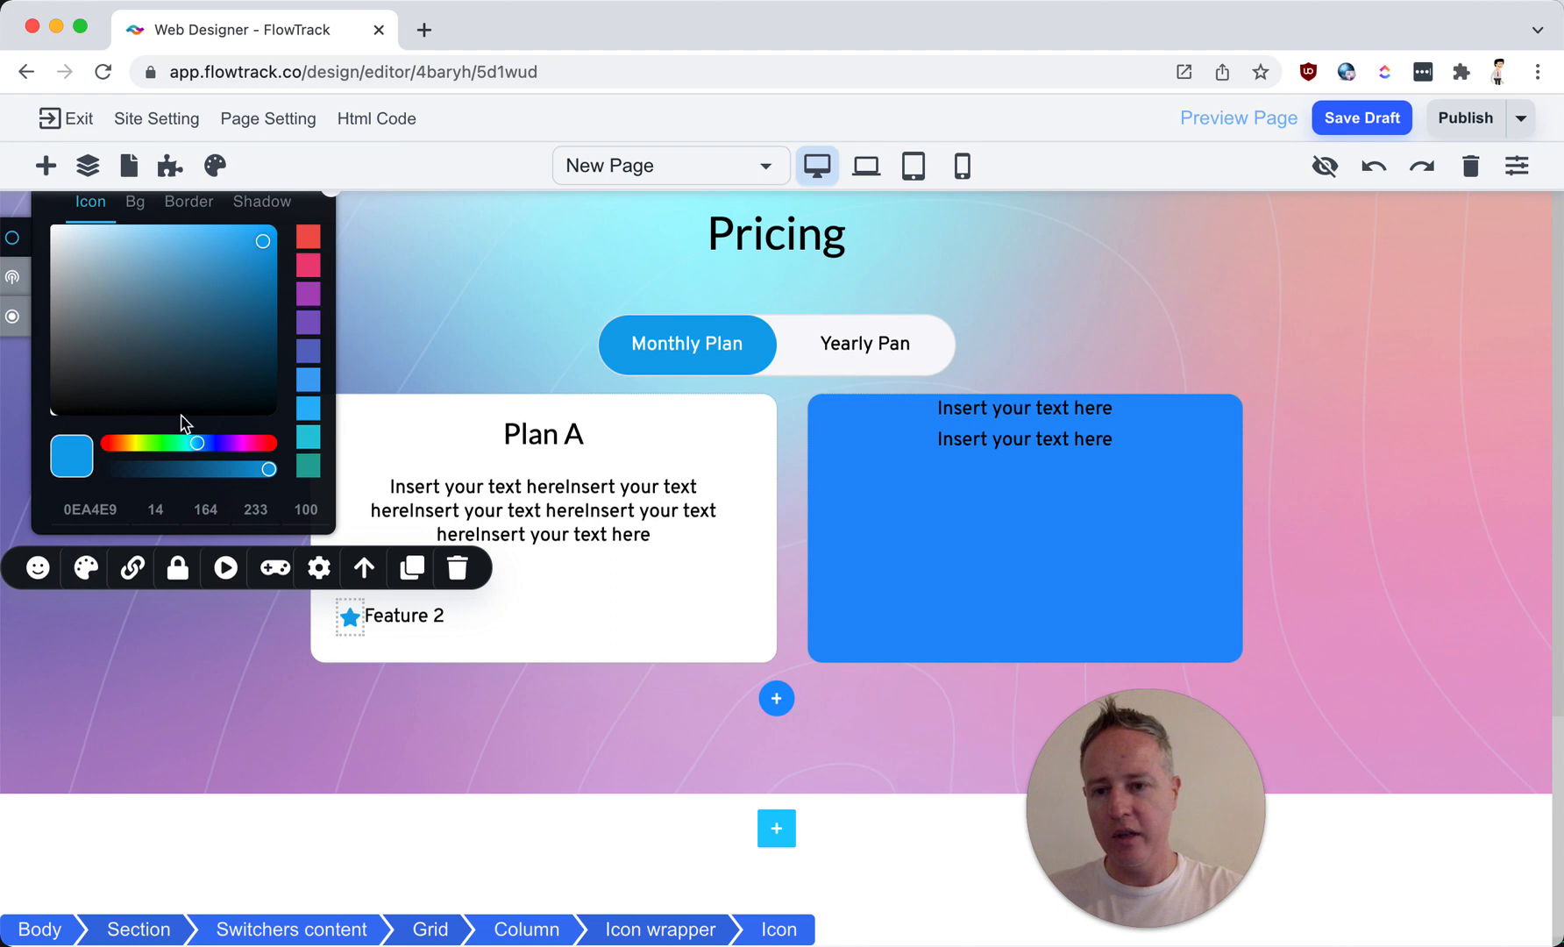
left_click(161, 445)
left_click_drag(195, 377, 278, 210)
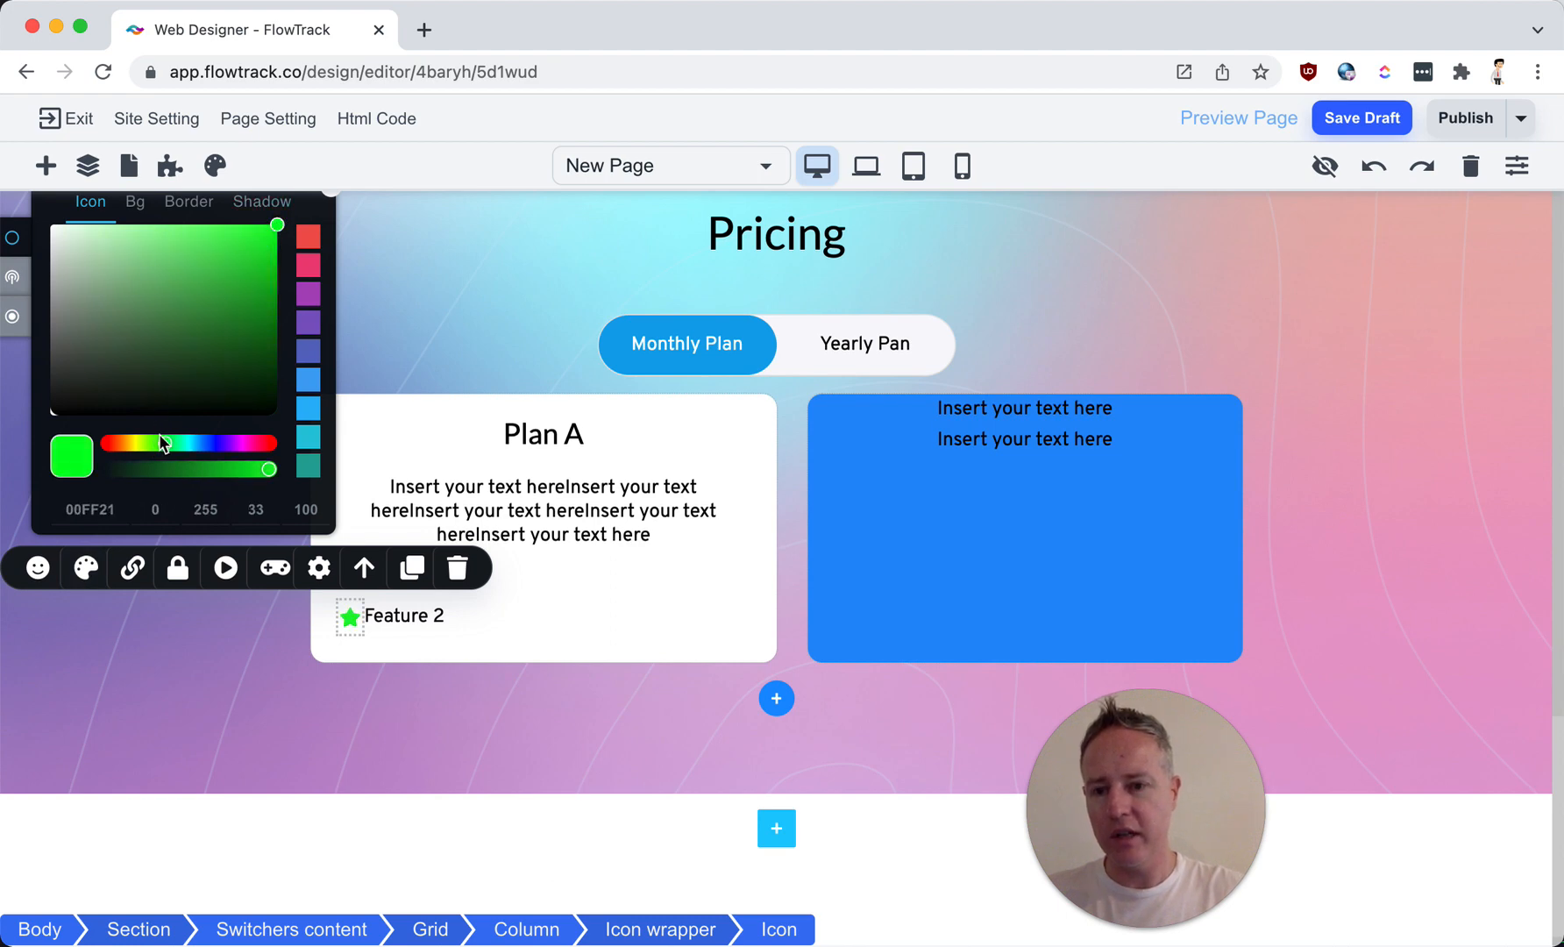
mouse_move(204, 327)
left_mouse_down()
mouse_move(189, 304)
mouse_move(257, 248)
left_mouse_up()
left_click(646, 532)
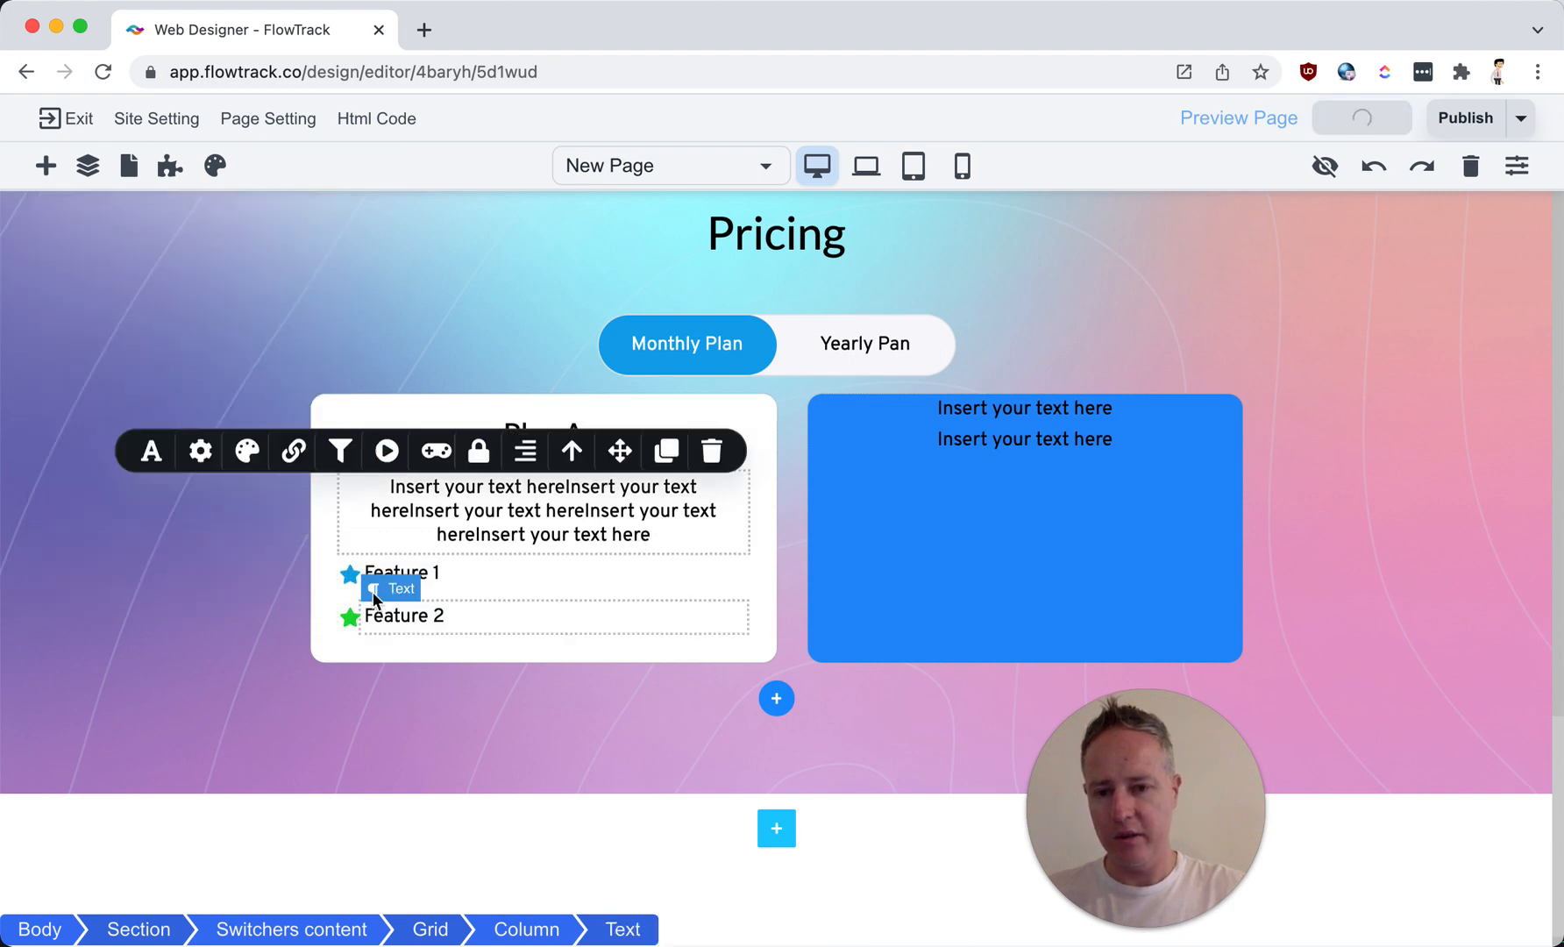
Step: Keep the star icon beside Feature 1 and recolour it red, E80D0D
left_click(350, 575)
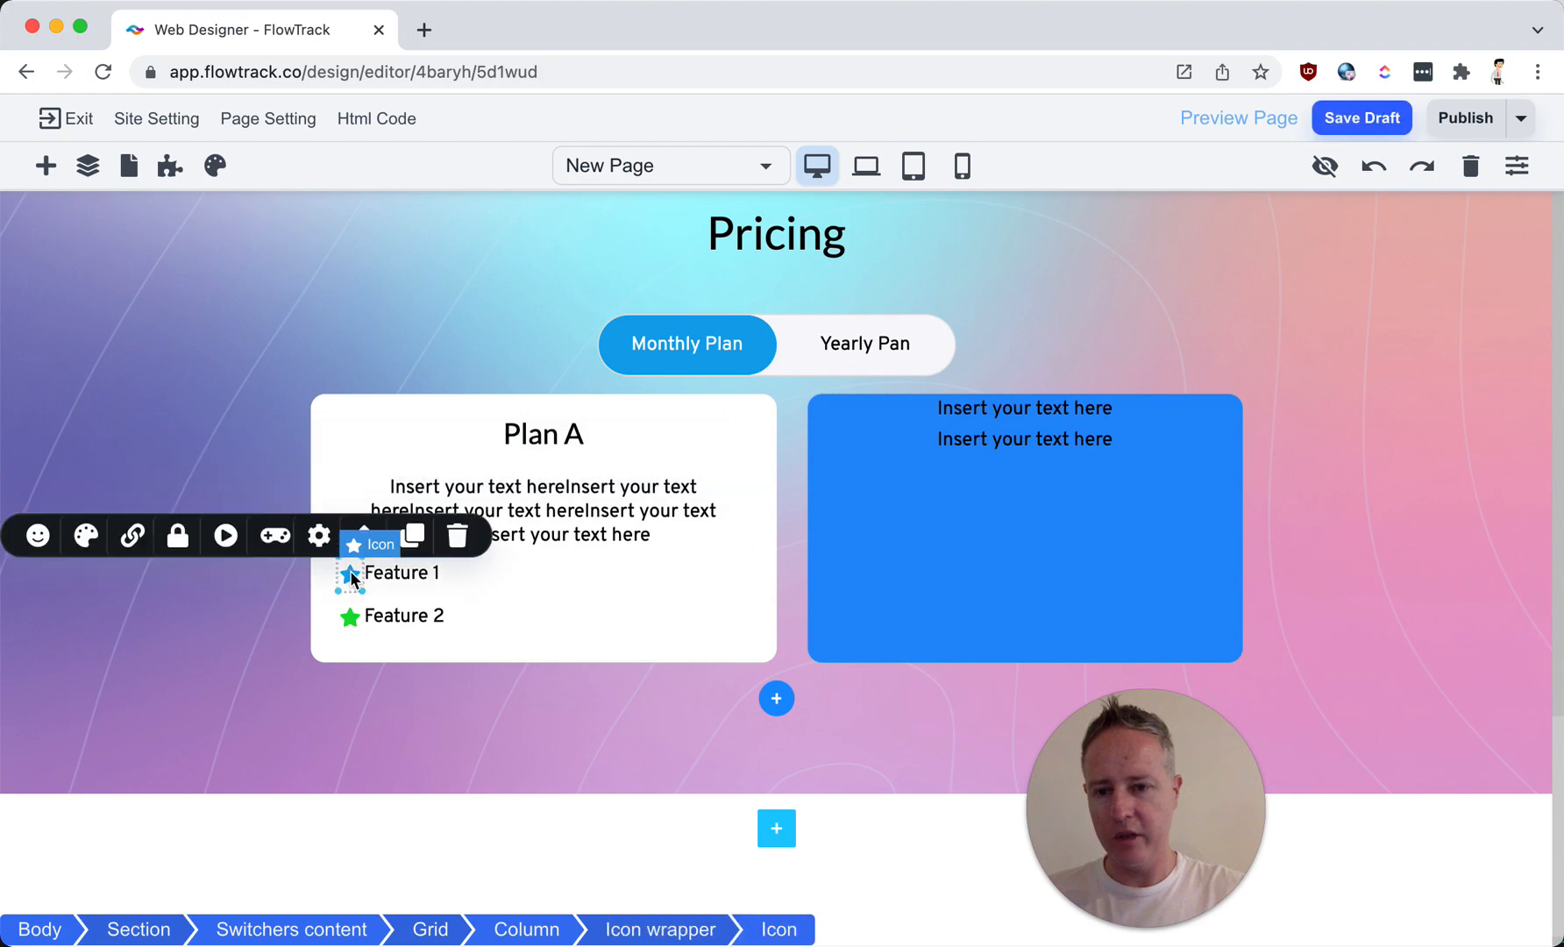
double_click(351, 575)
left_click(1262, 261)
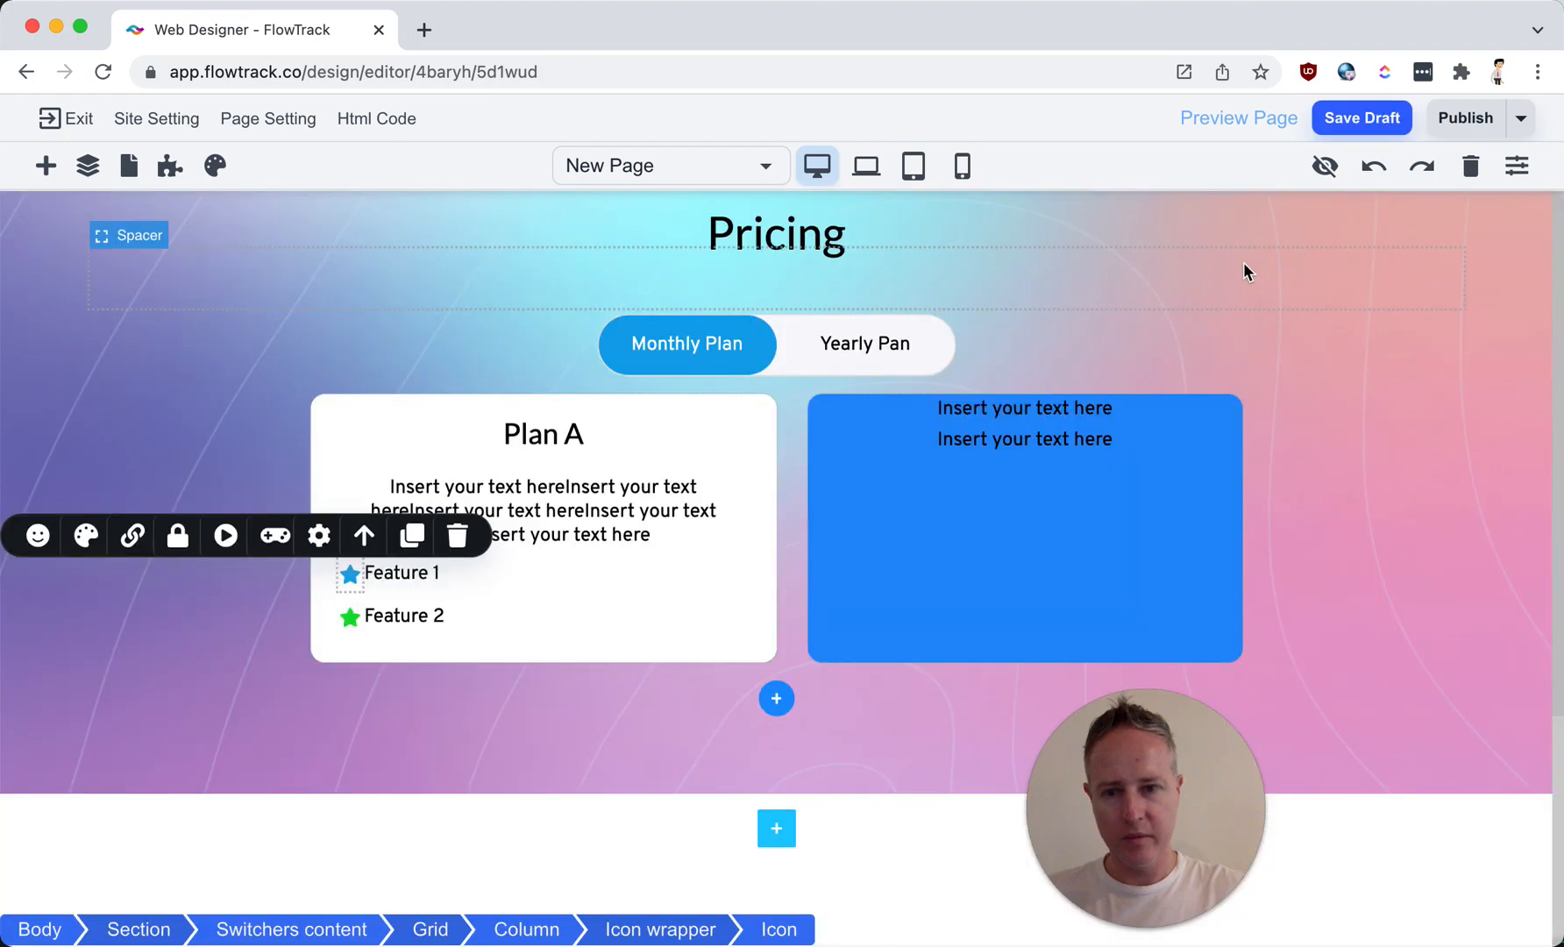
left_click(86, 523)
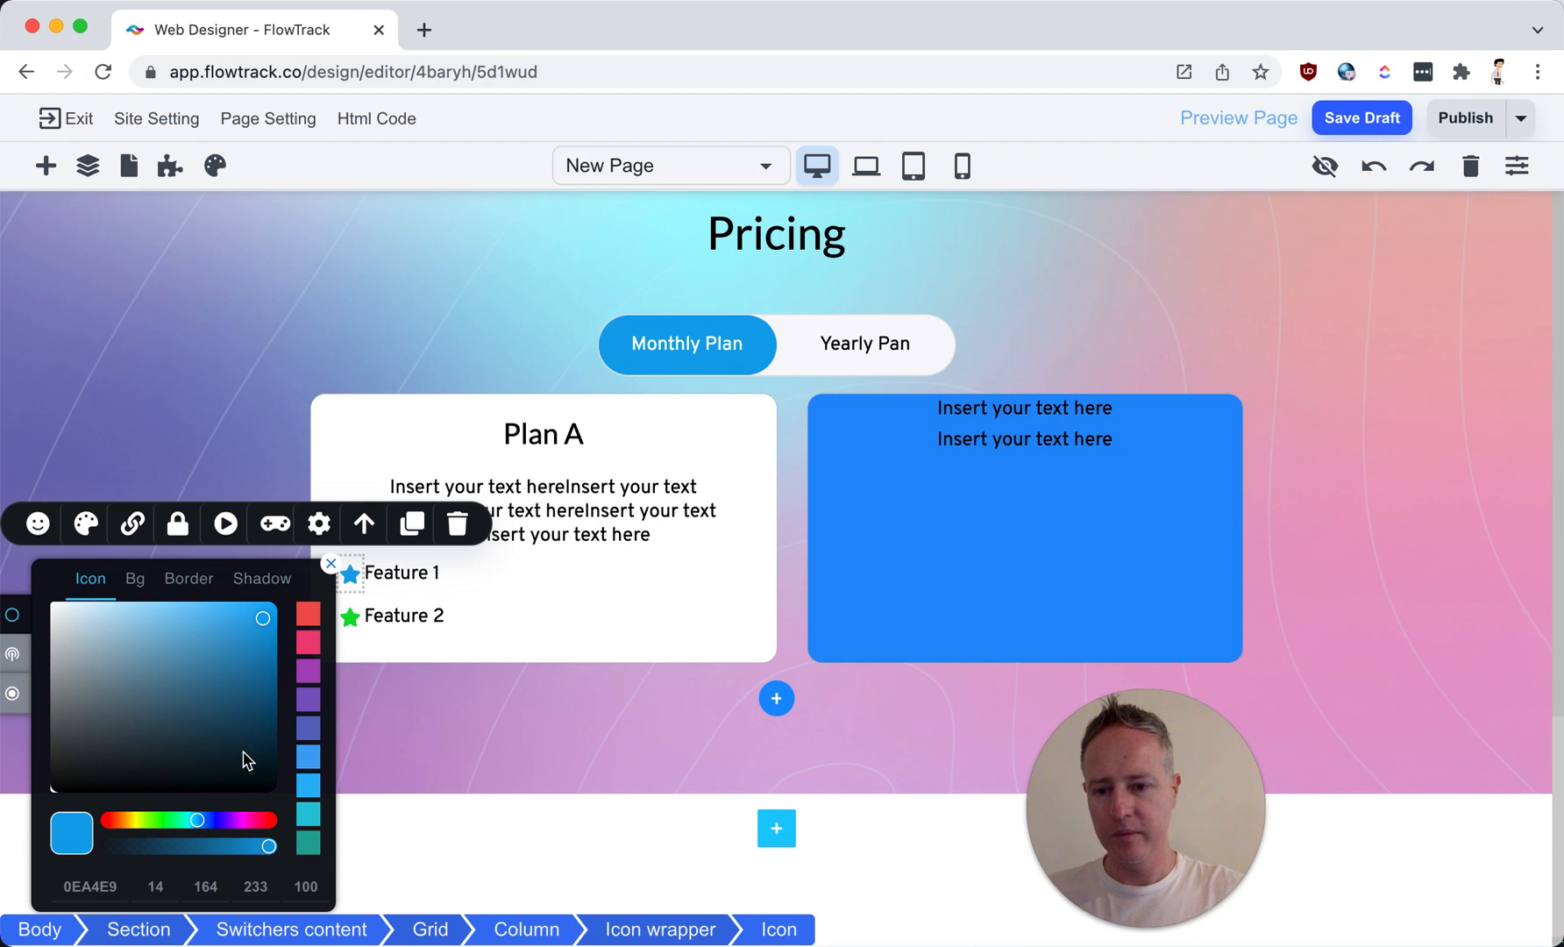
left_click_drag(134, 826, 100, 828)
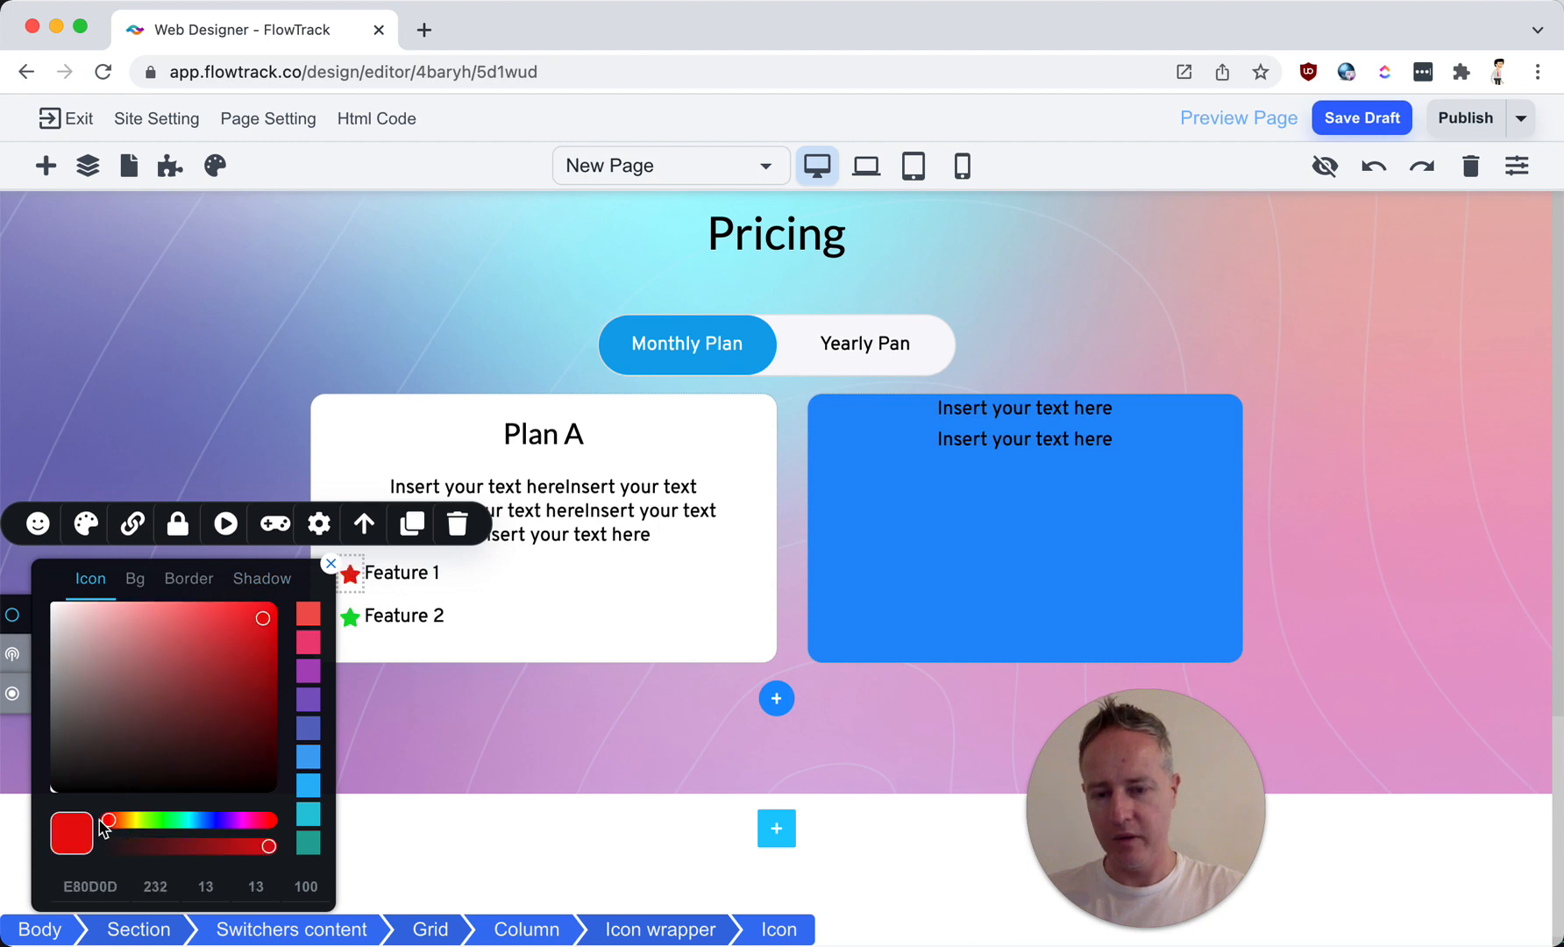
left_click(643, 514)
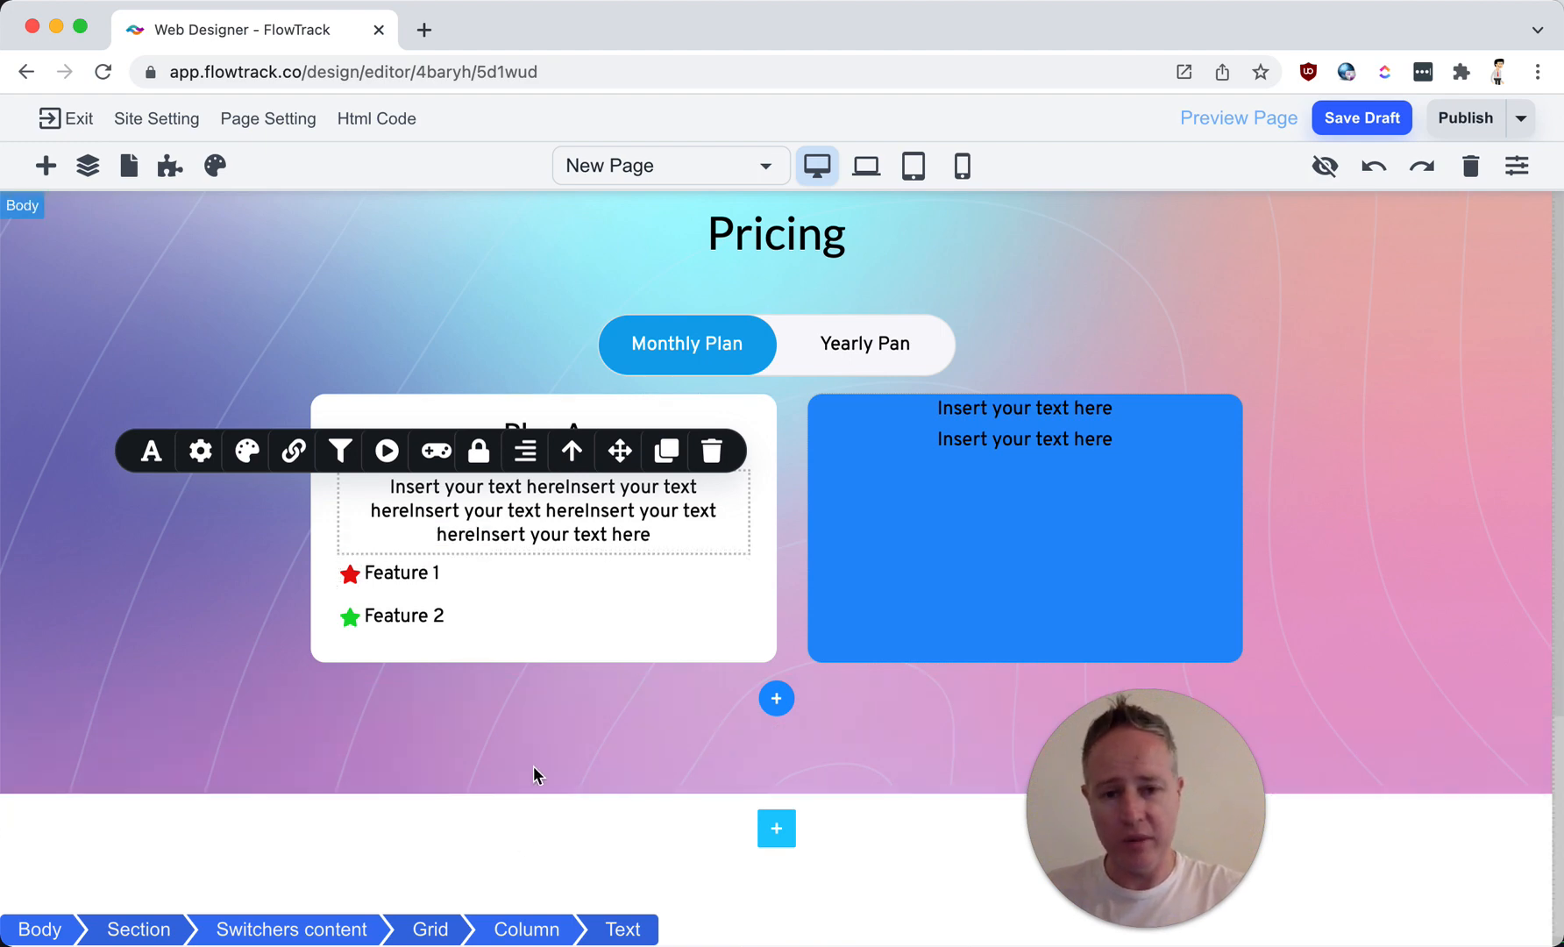
Step: Add a Button element below Feature 2 in the Plan A column and select it
left_click(46, 165)
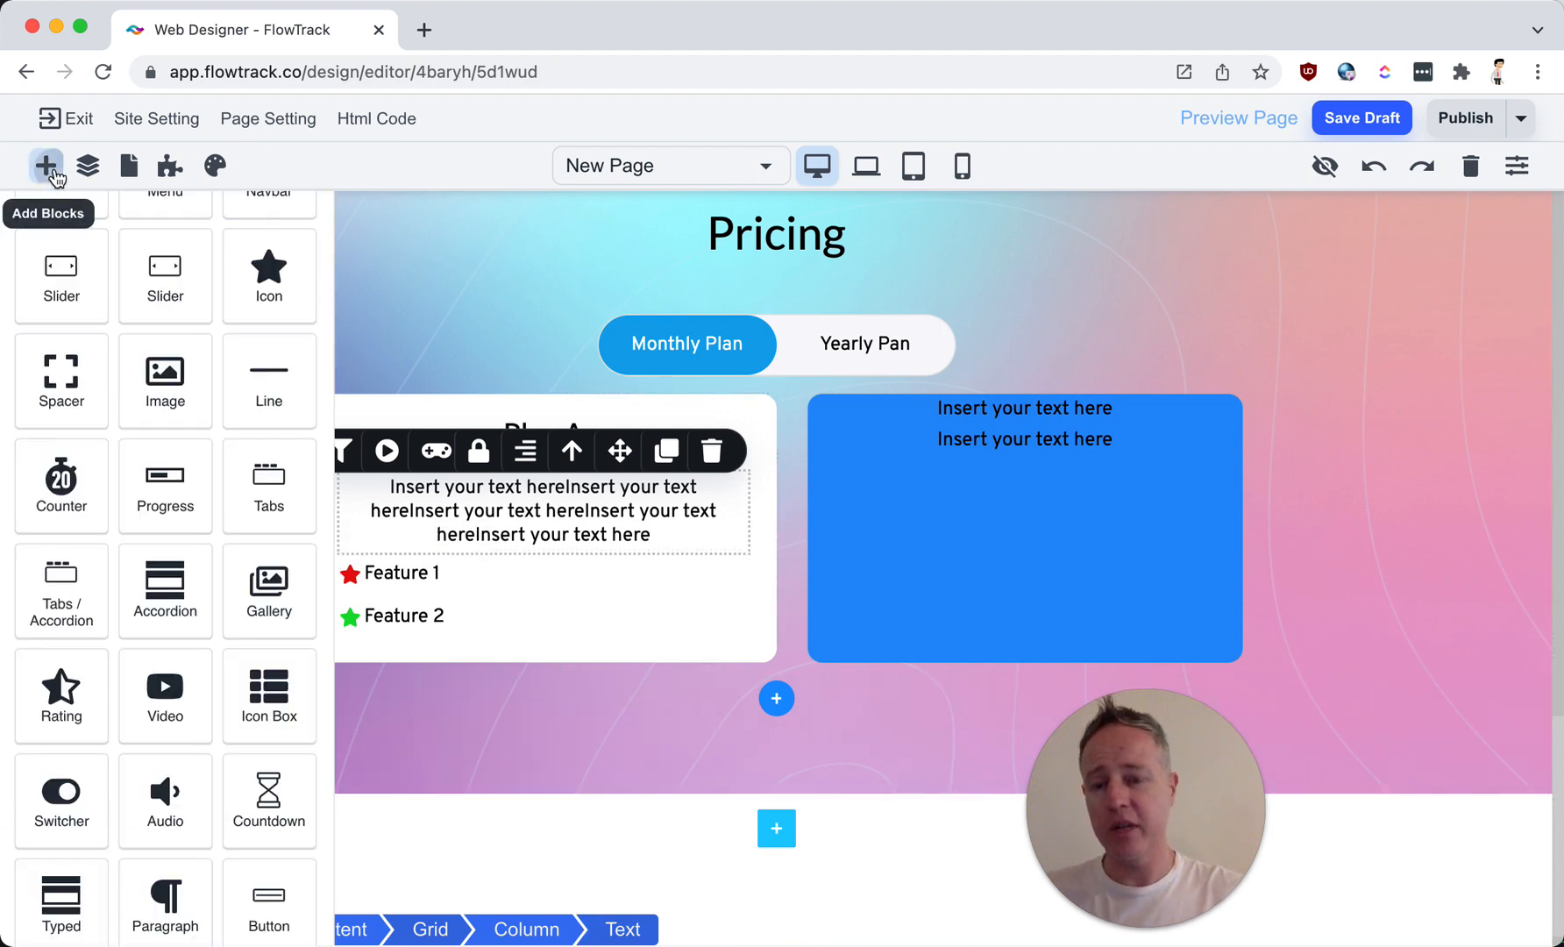
scroll(165, 648, "down", 1)
scroll(165, 652, "down", 3)
left_click_drag(264, 743, 500, 638)
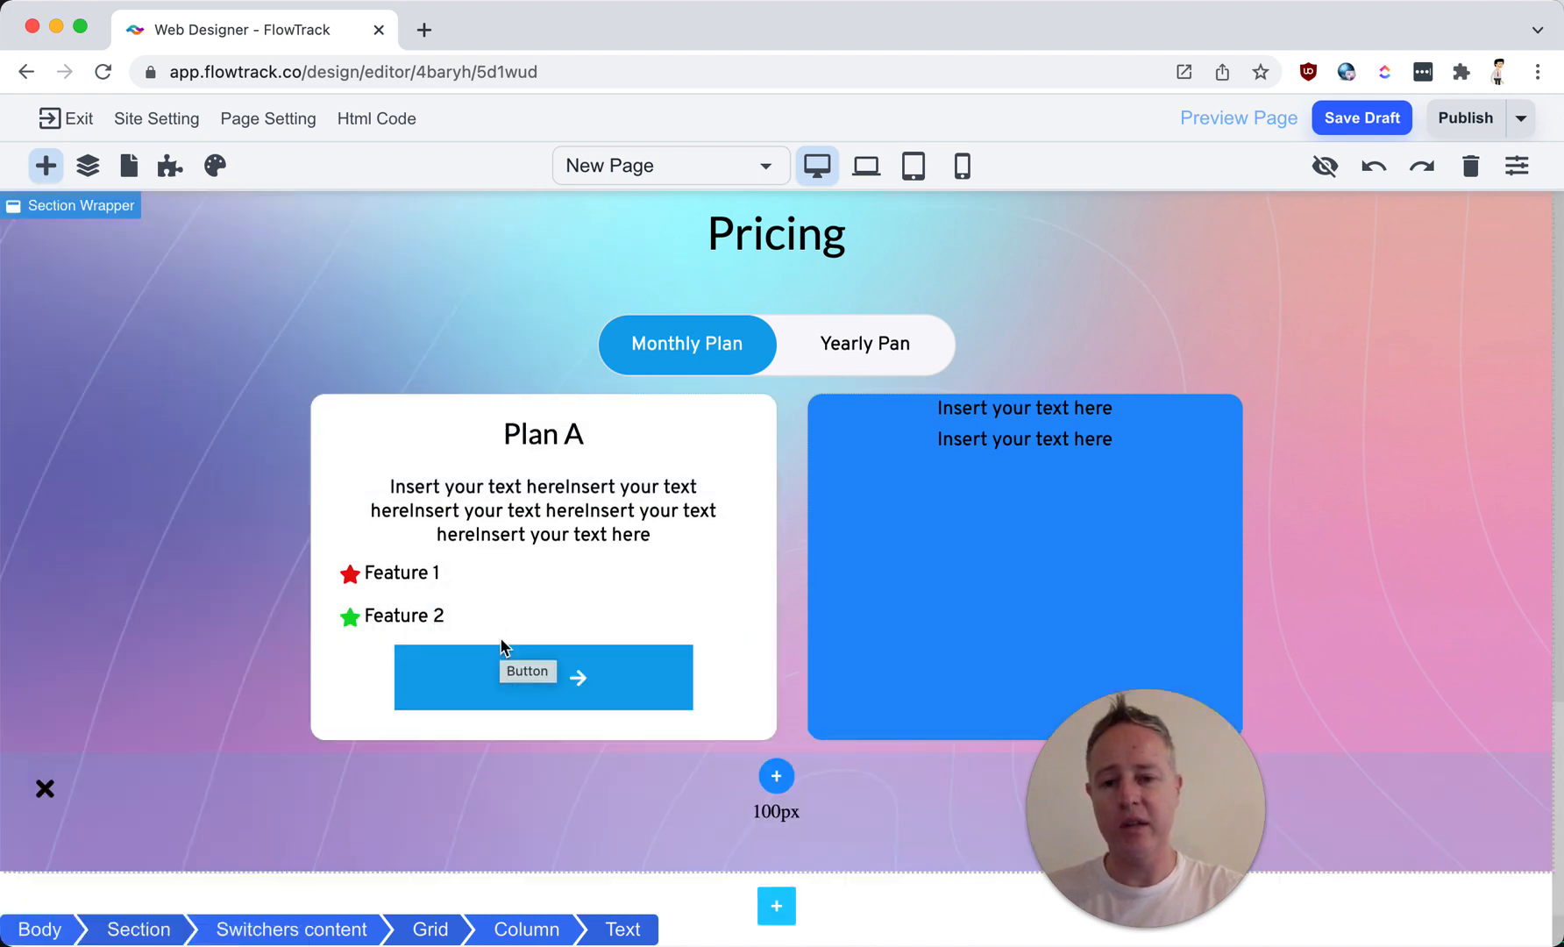
left_click(443, 698)
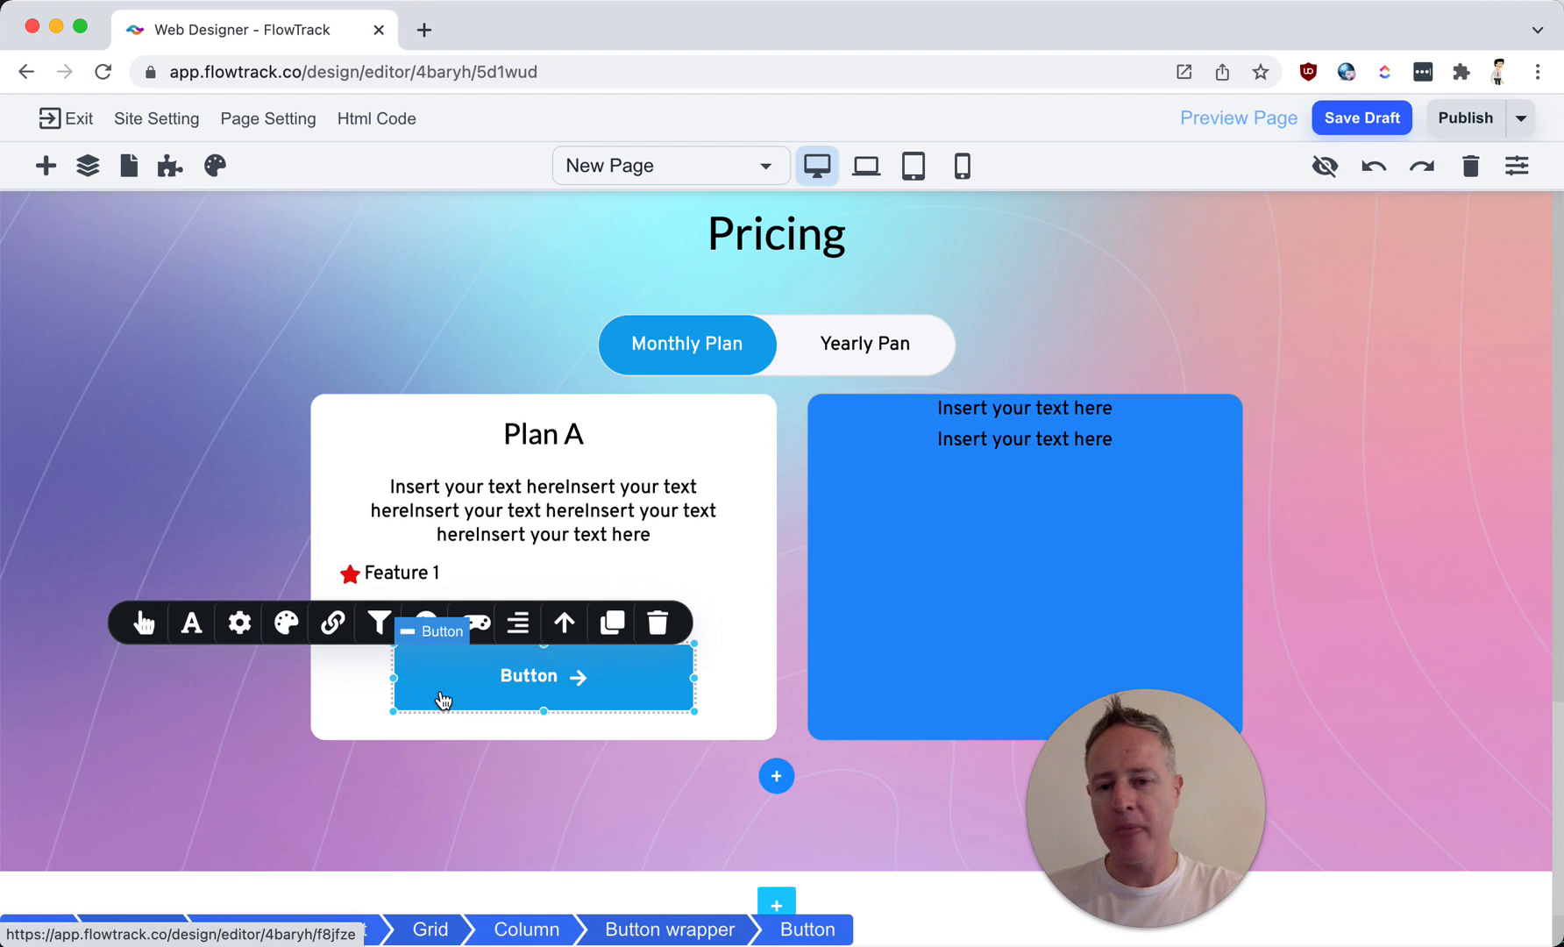
Step: Give the Plan A button rounded corners and an outline fill instead of a solid one
left_click(143, 622)
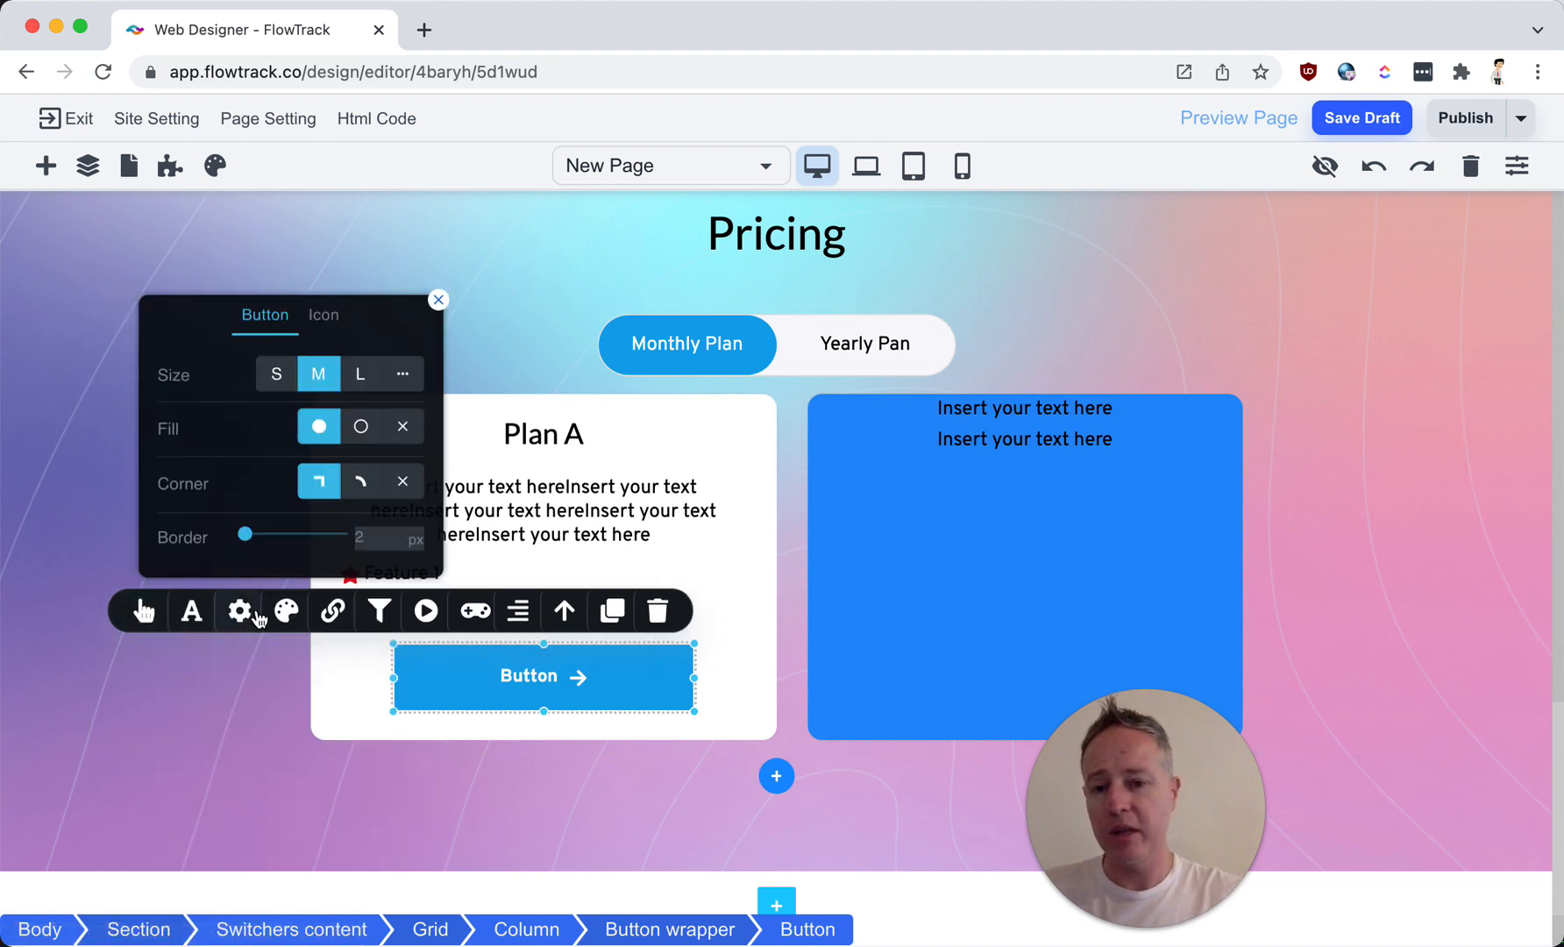
left_click(359, 481)
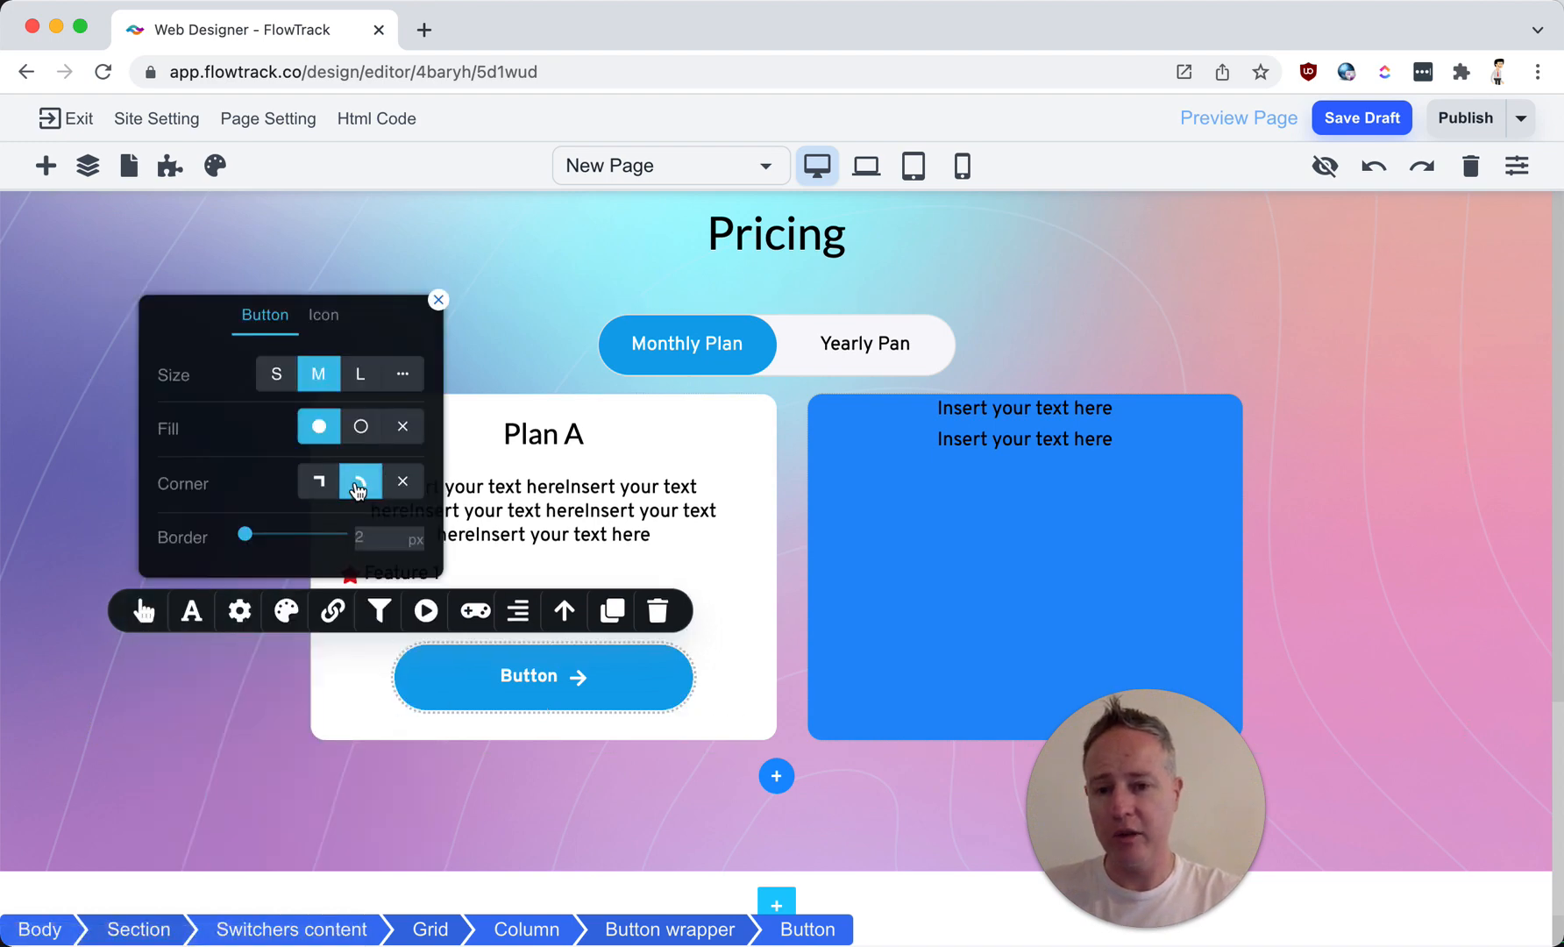
left_click(361, 430)
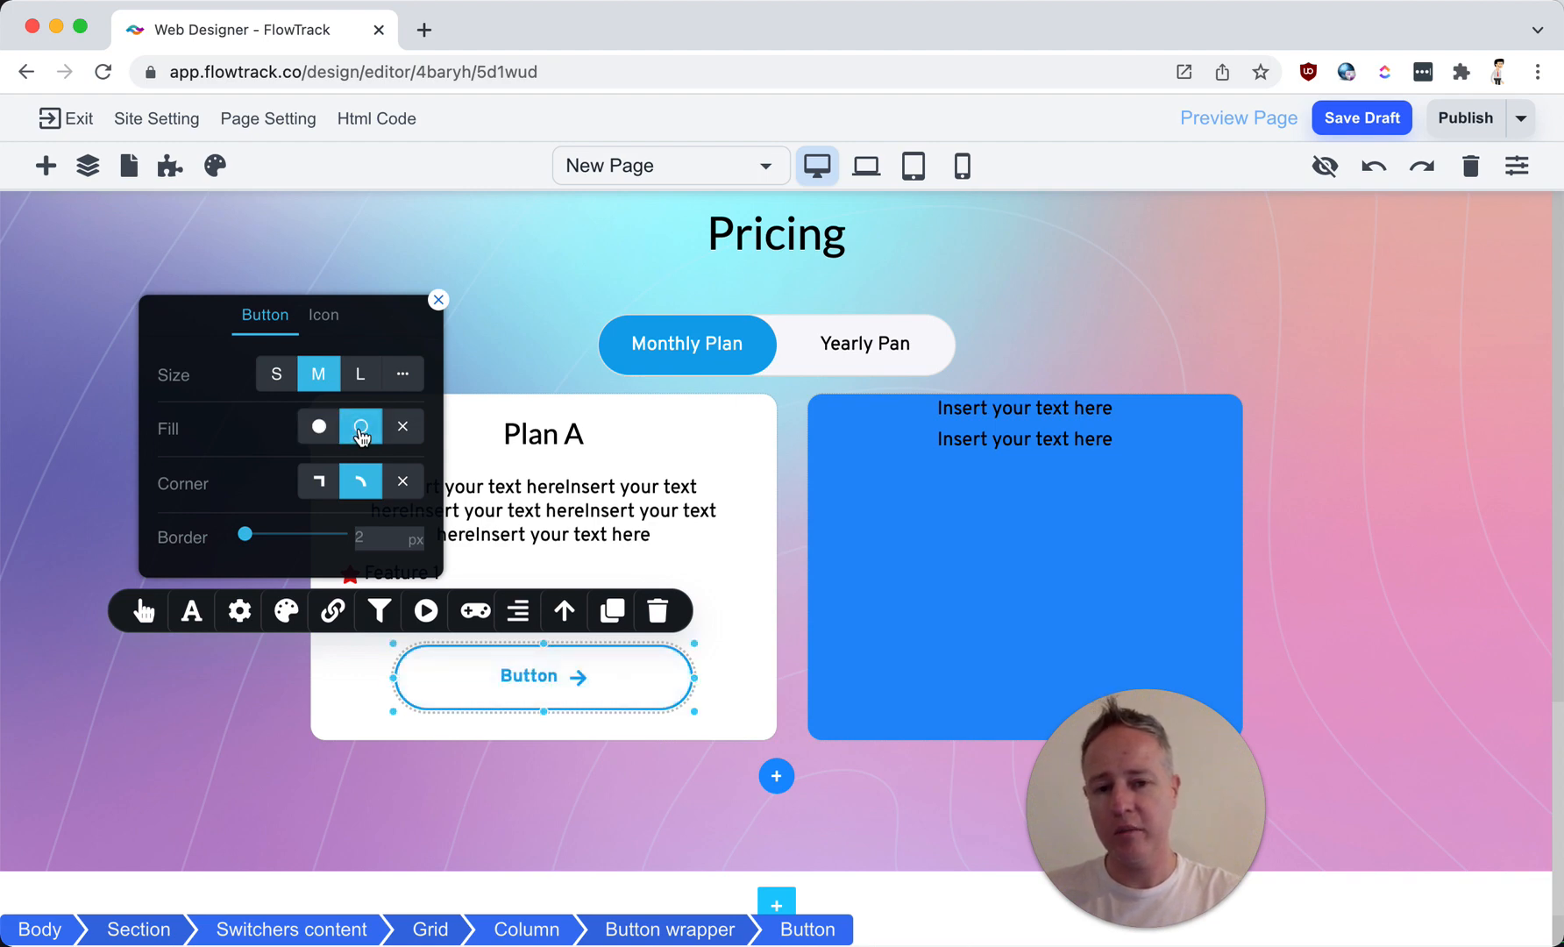
left_click(721, 534)
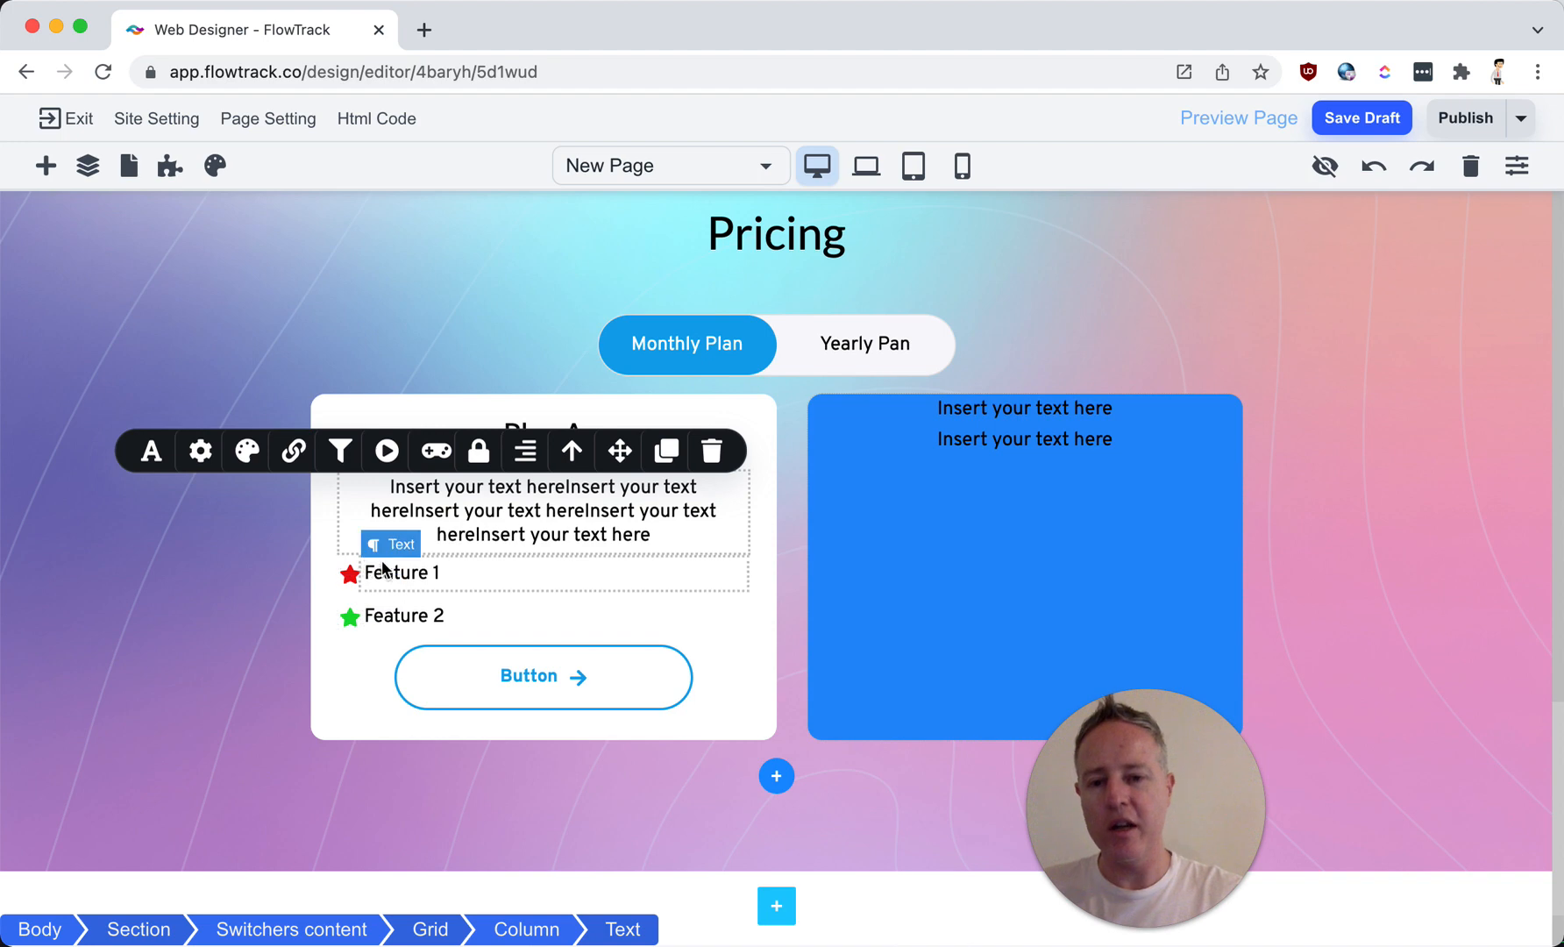
Step: Delete both placeholder texts from the blue pricing column
left_click(908, 527)
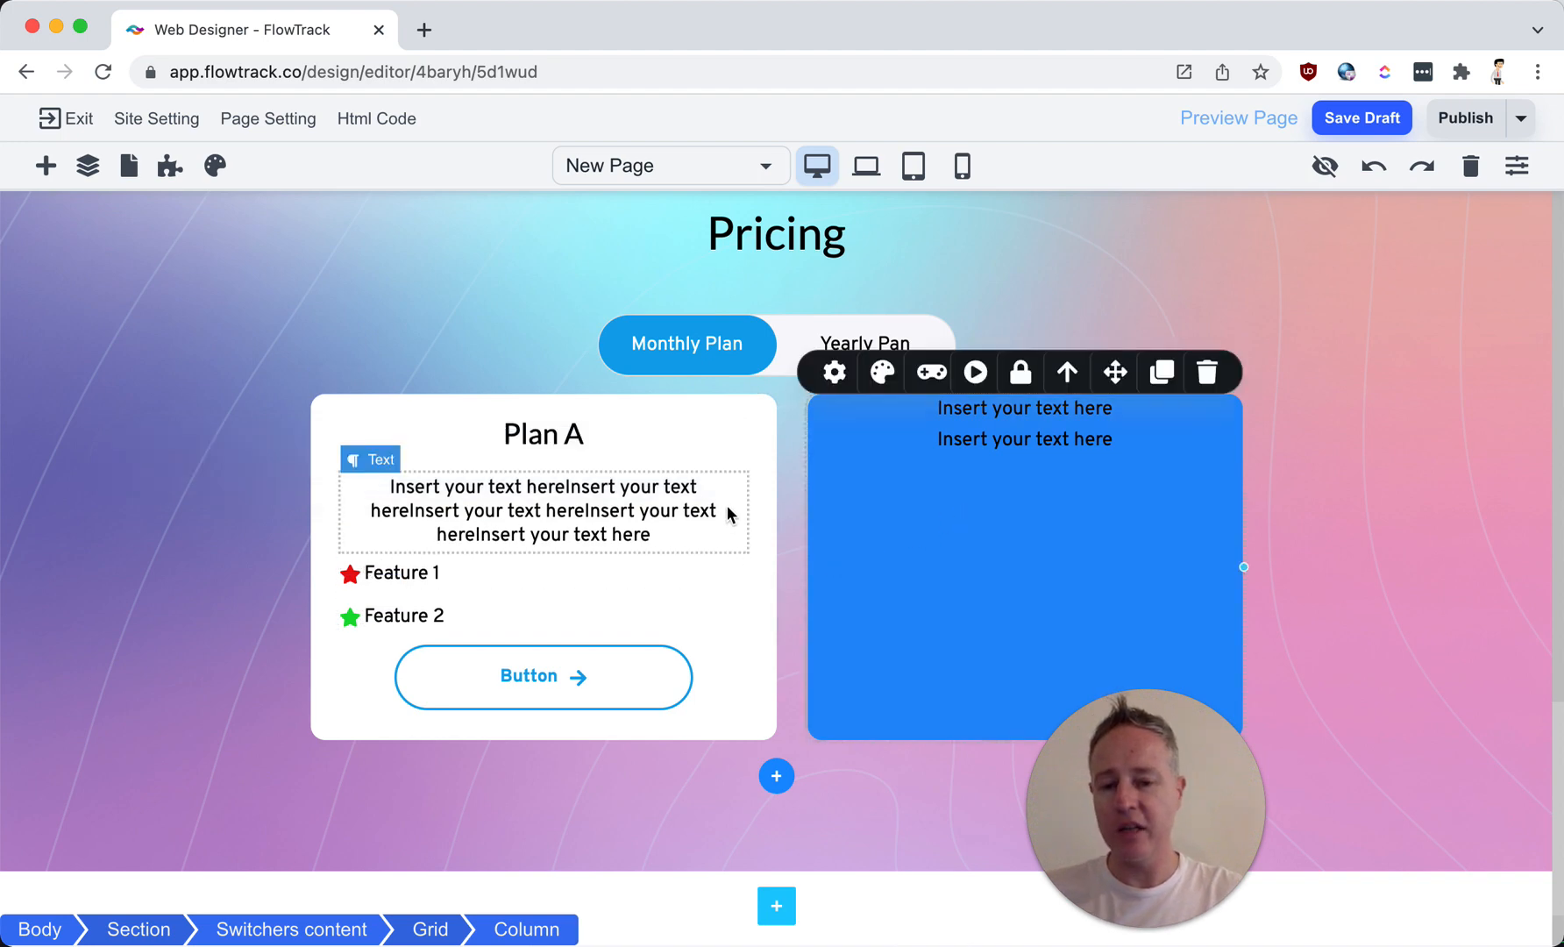
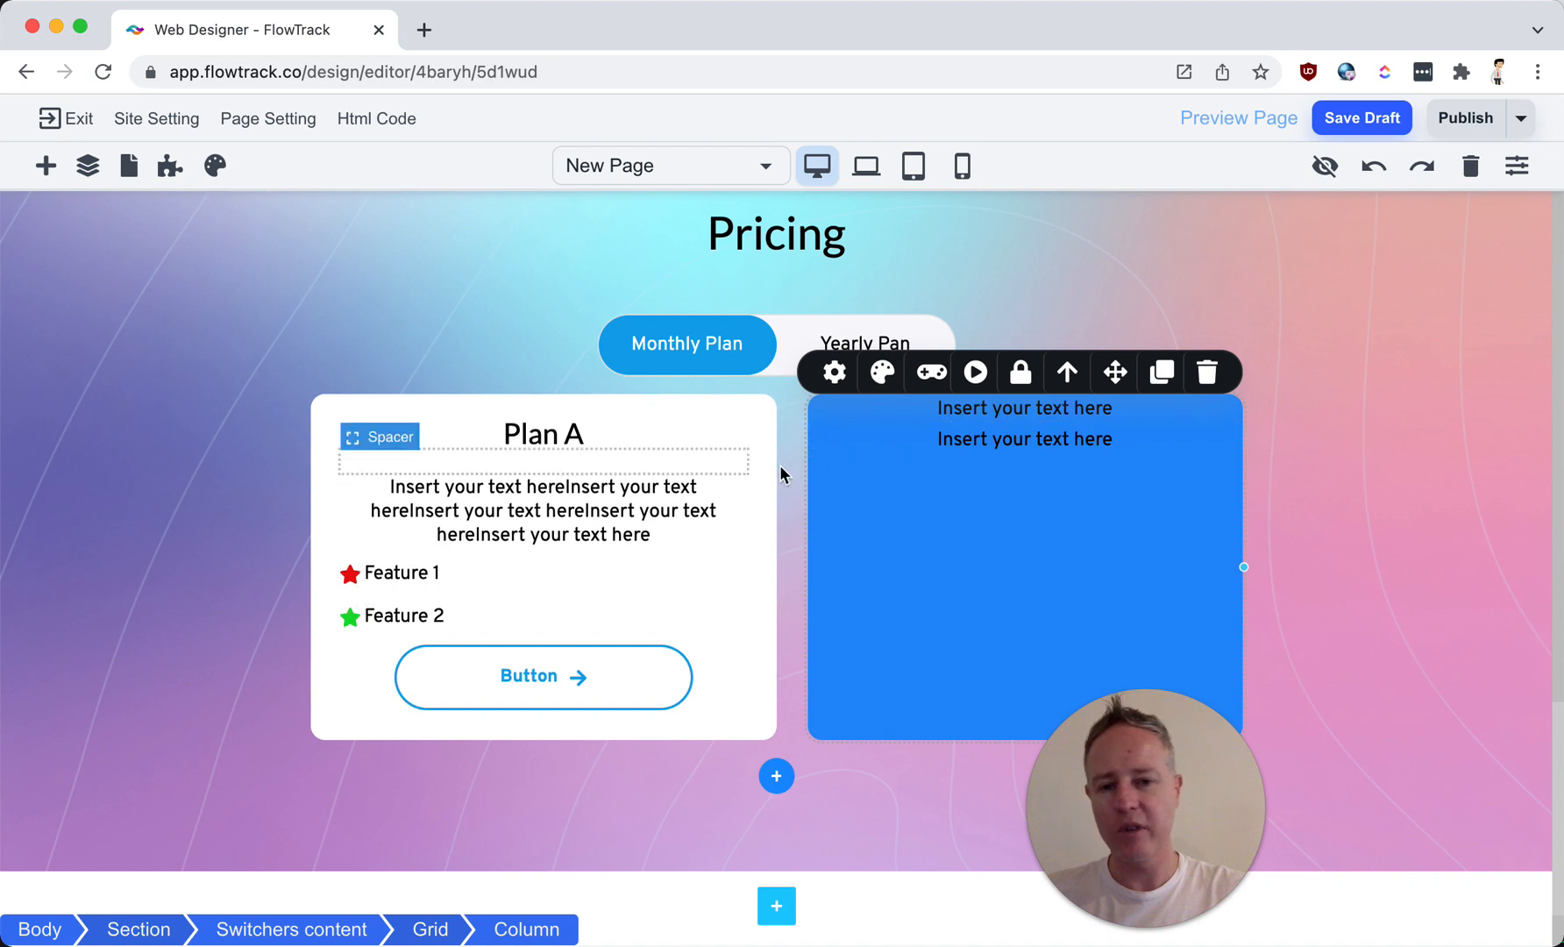
left_click(642, 432)
left_click(977, 412)
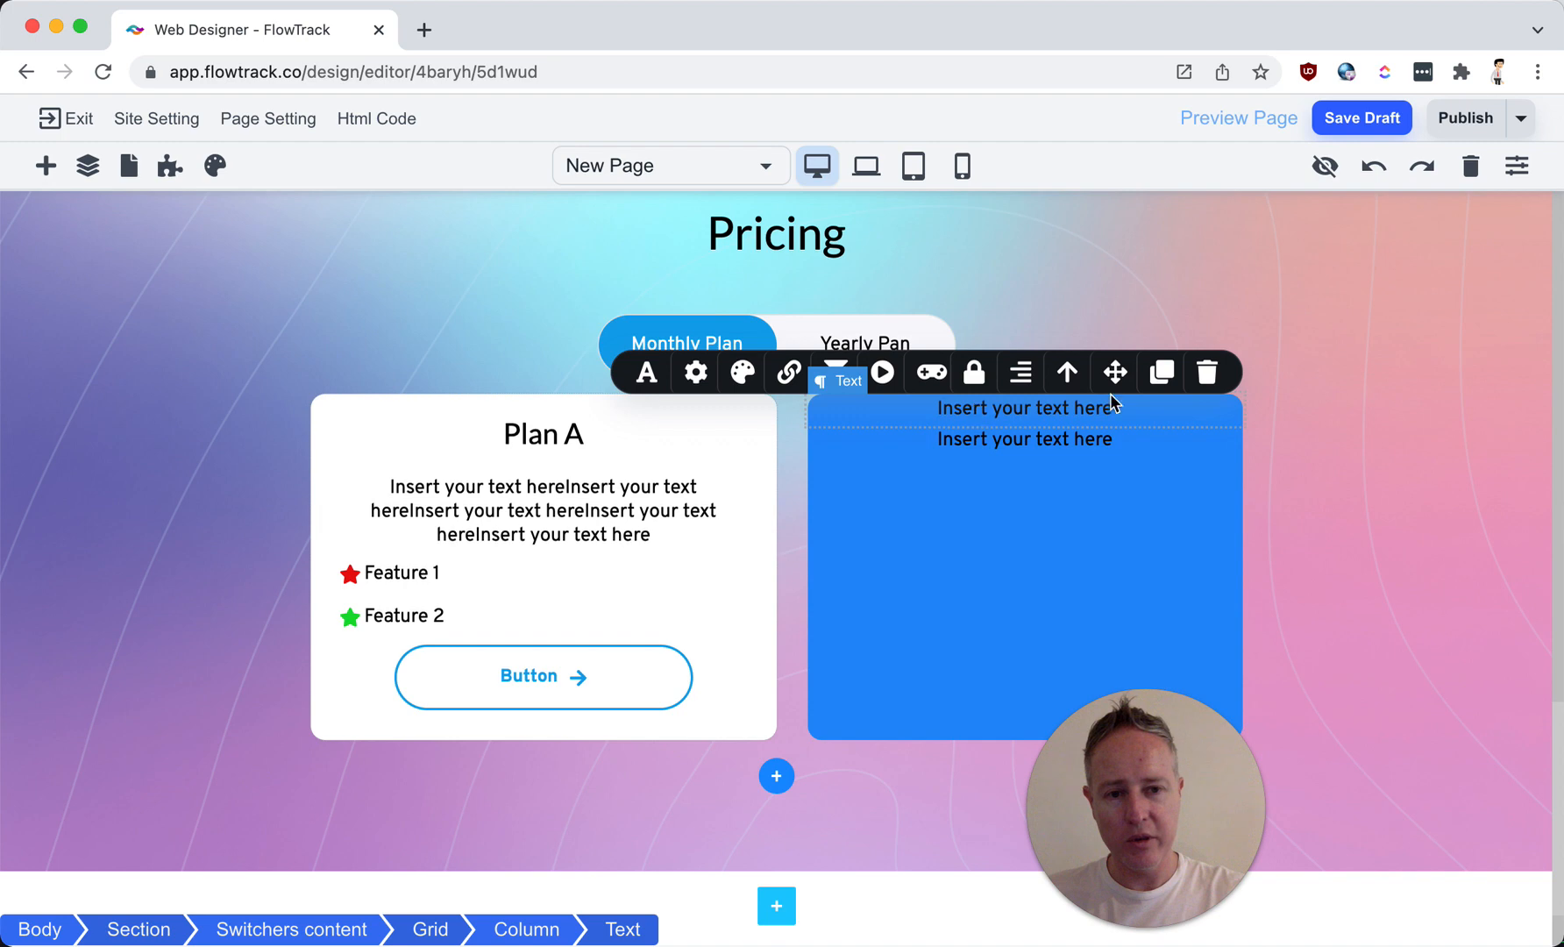
left_click(1207, 373)
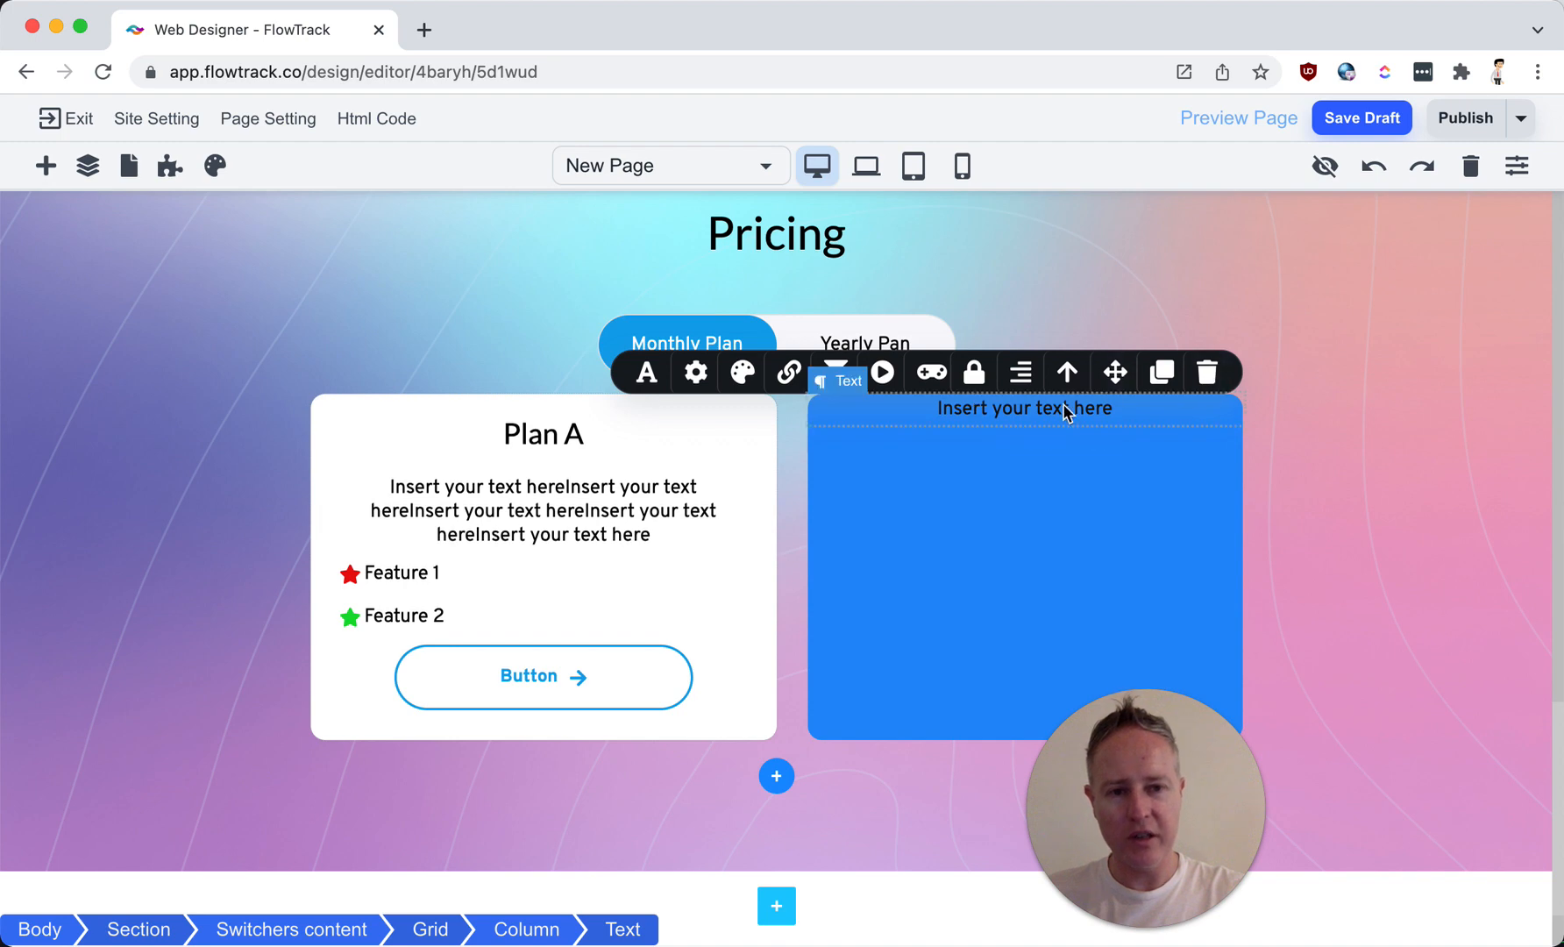
left_click(1207, 374)
Step: Duplicate the Plan A title and move the copy into the empty blue column
left_click(655, 425)
left_click(669, 397)
left_click_drag(595, 437, 925, 452)
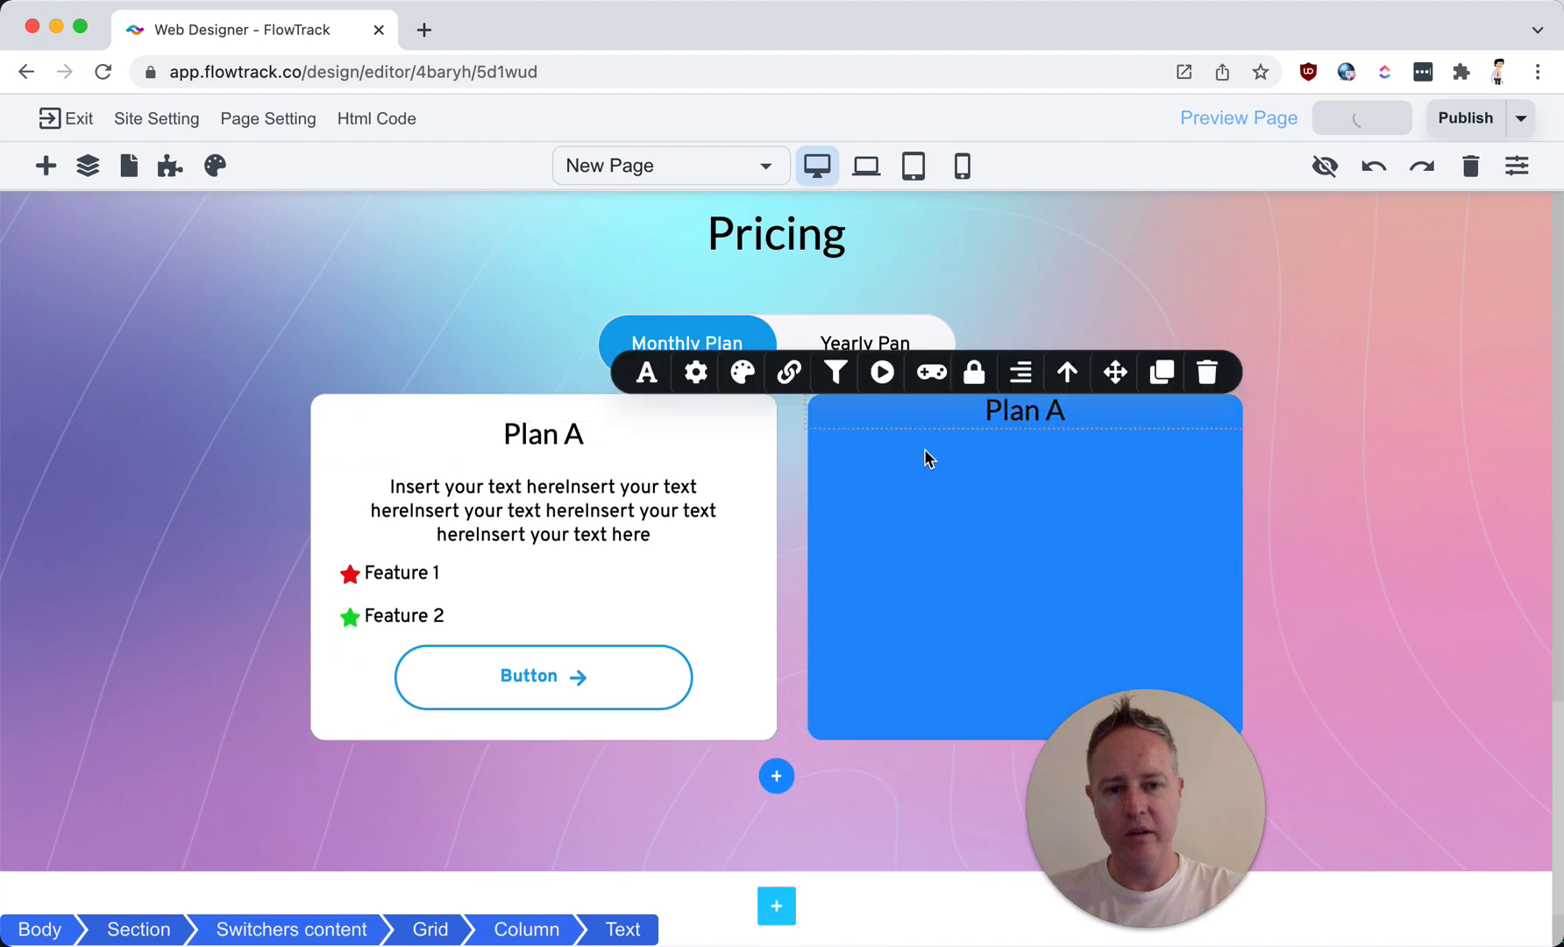
left_click(581, 409)
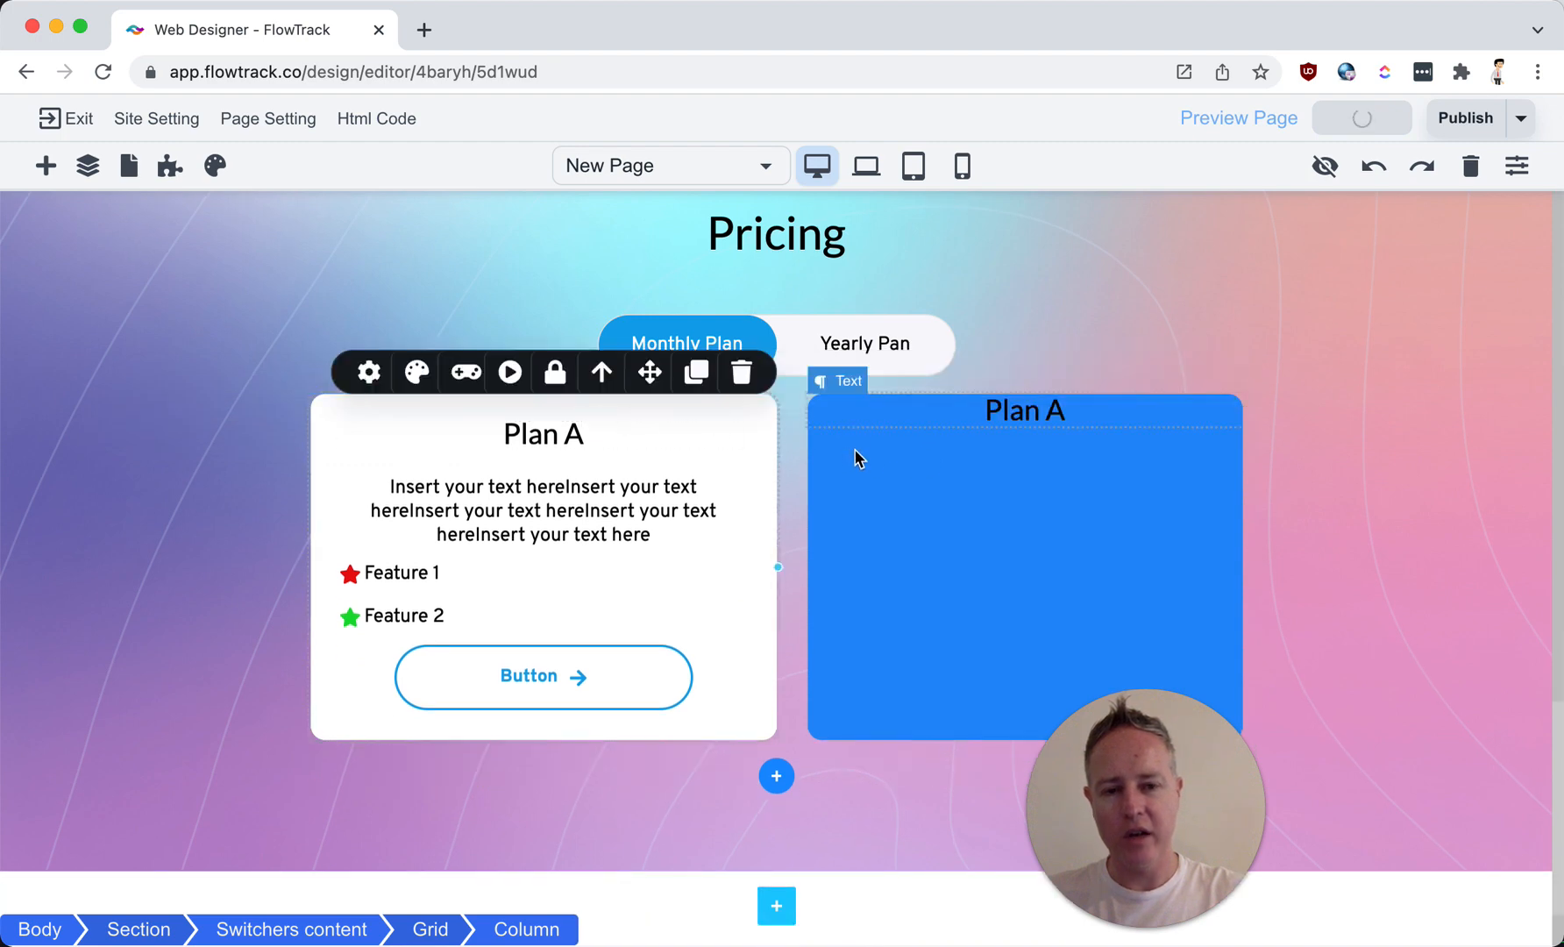
Step: Set the blue column's top and bottom padding to 25 px
left_click(918, 516)
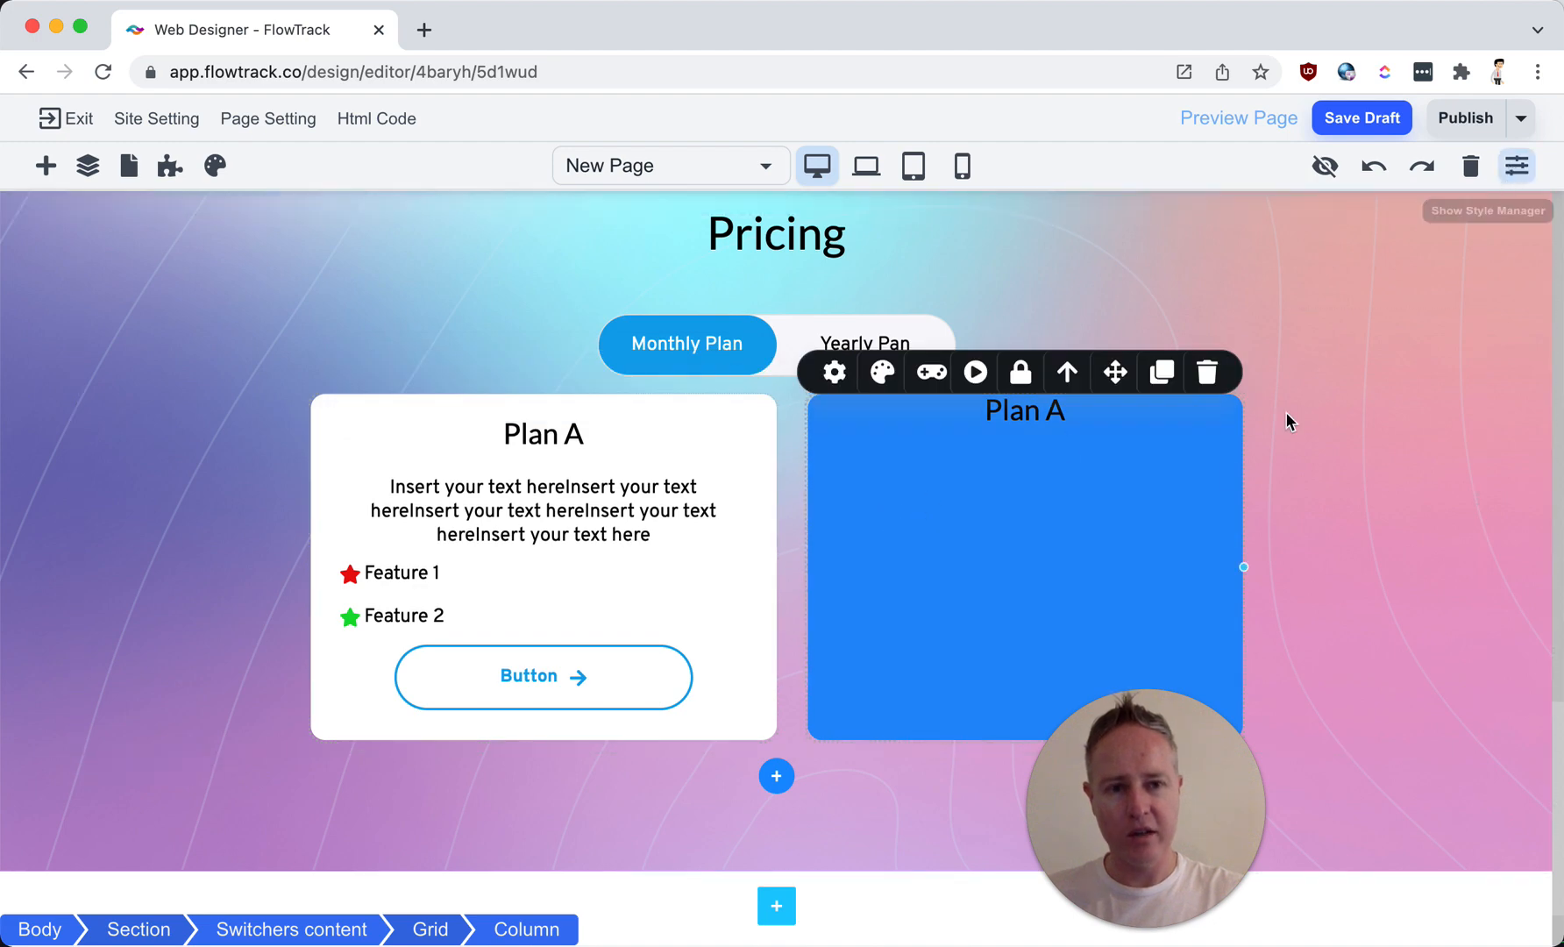
left_click(1530, 169)
left_click(1377, 547)
key("BackSpace")
type("25")
key("Return")
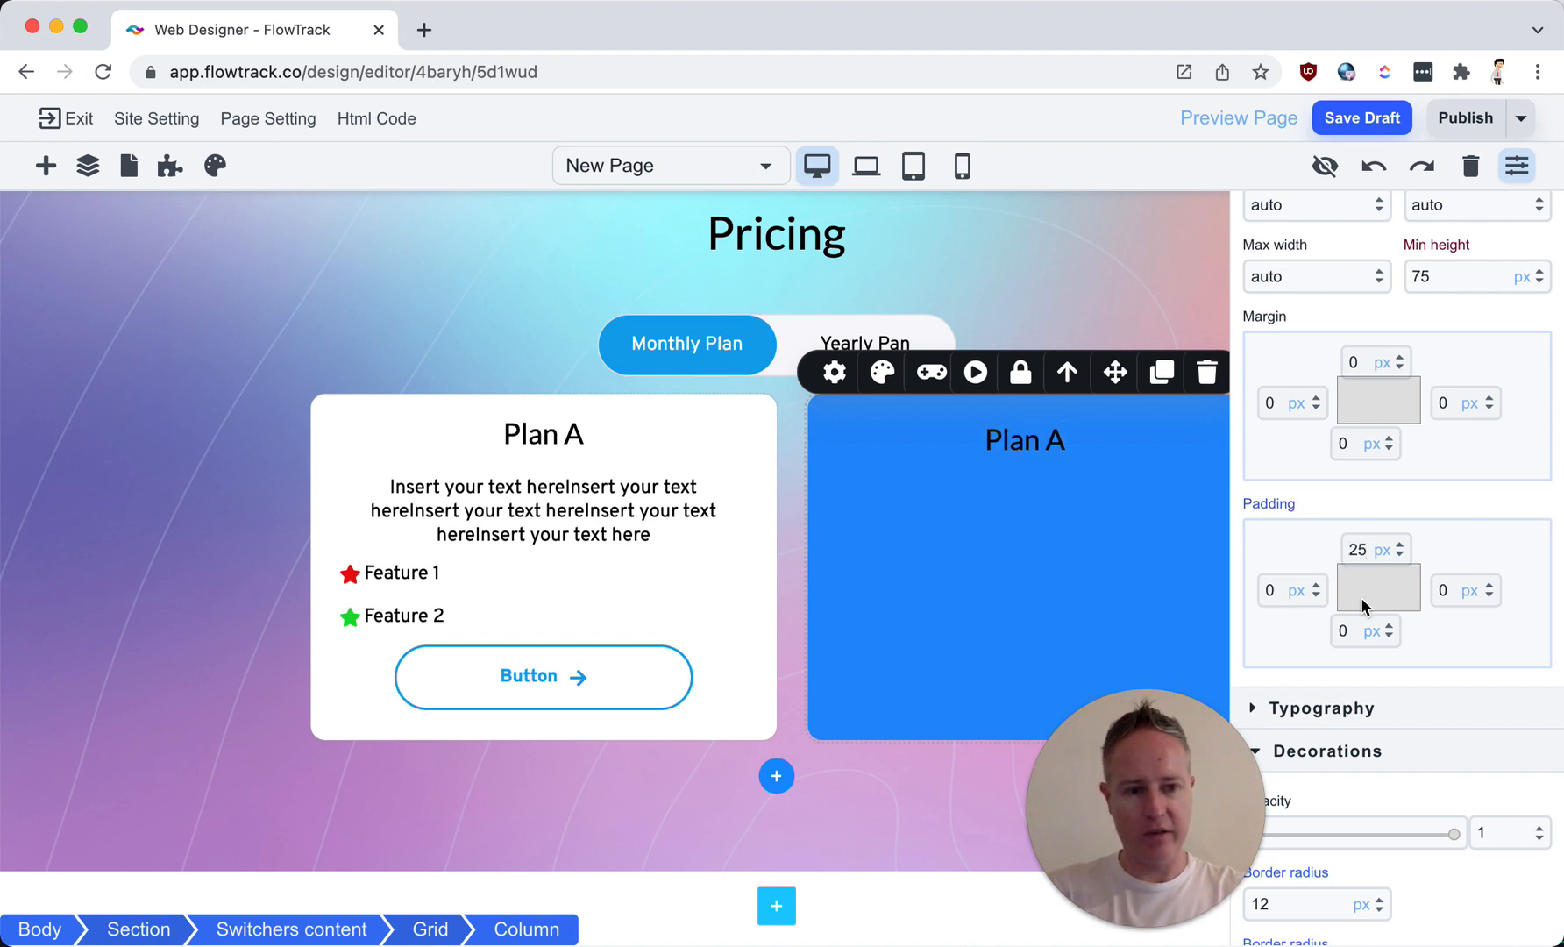
double_click(1355, 626)
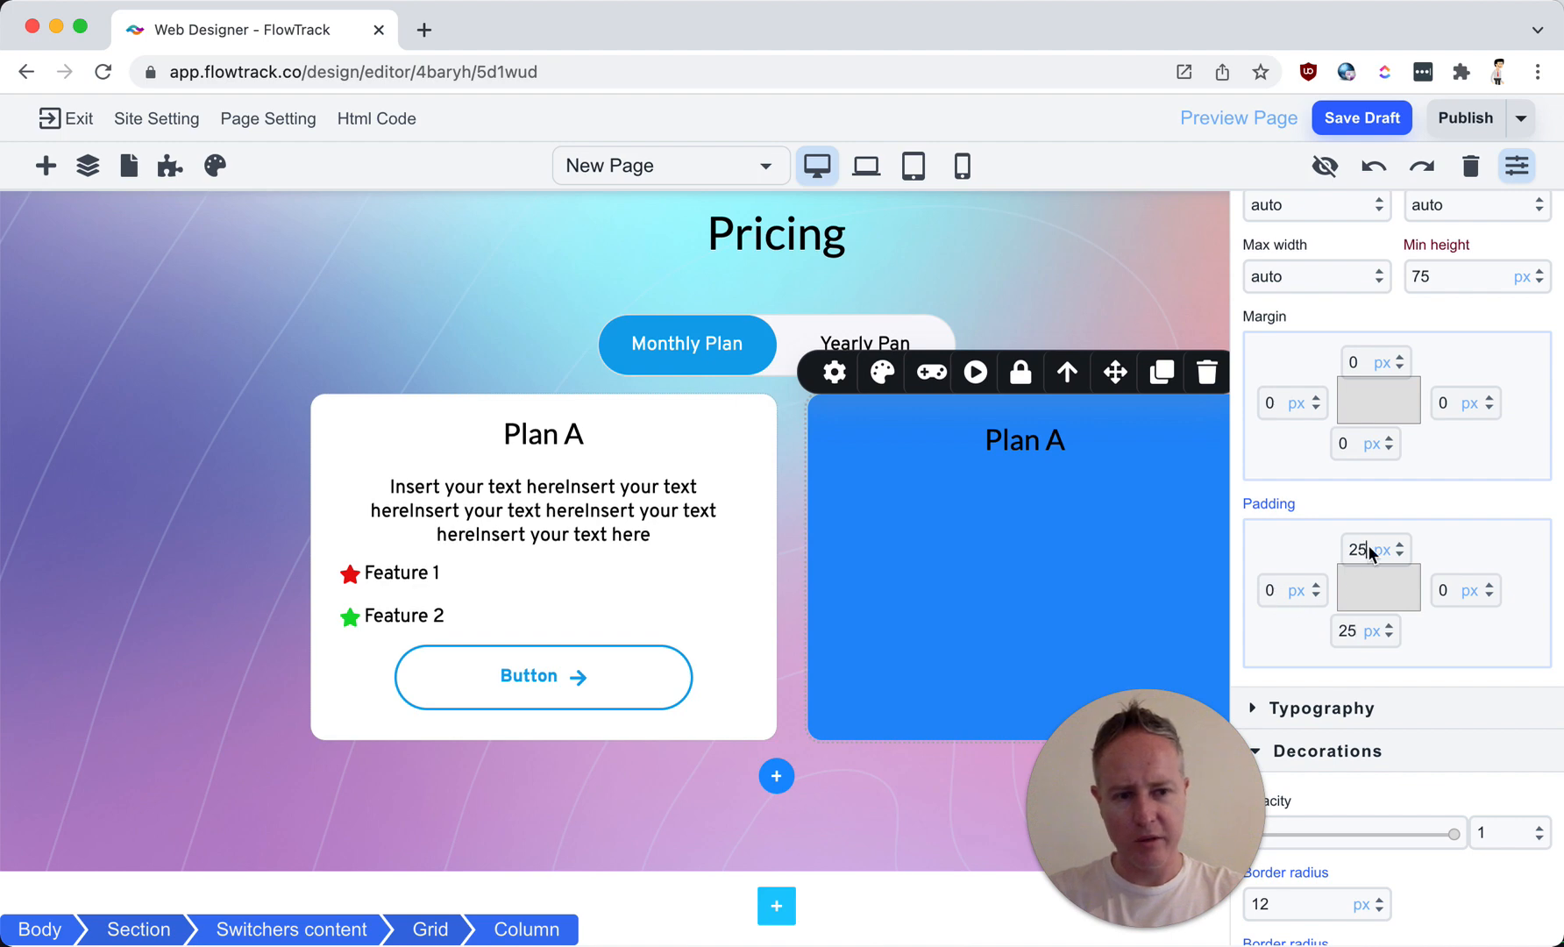
Step: Set the blue column's top and bottom padding to 20 px and its left padding to 25 px
type("0")
key("Return")
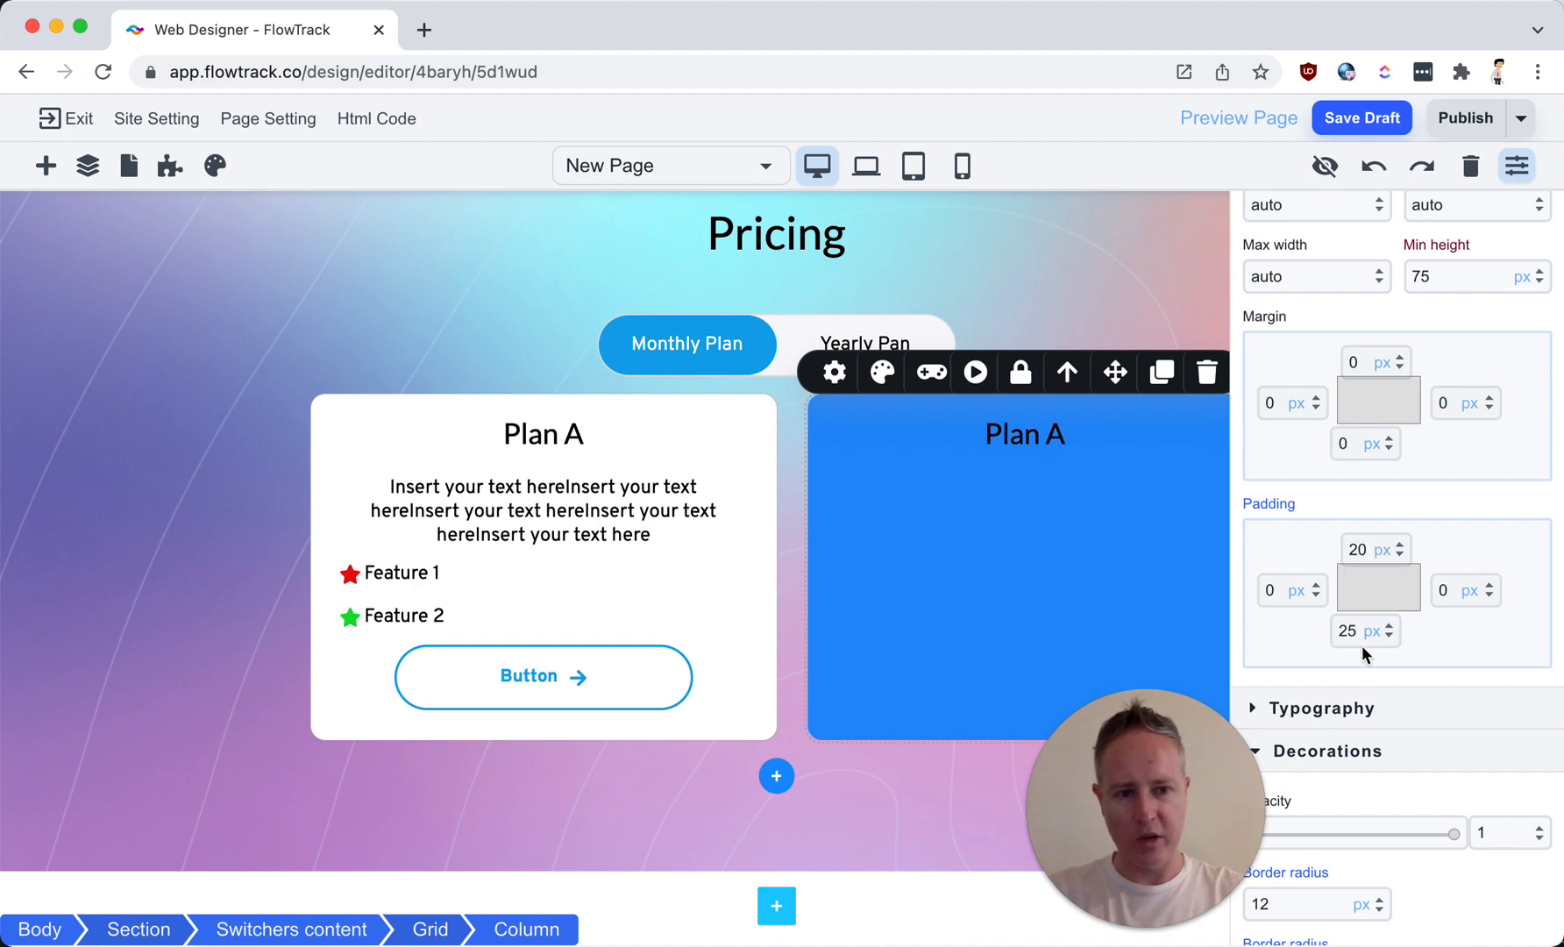
double_click(1276, 592)
left_click(1438, 589)
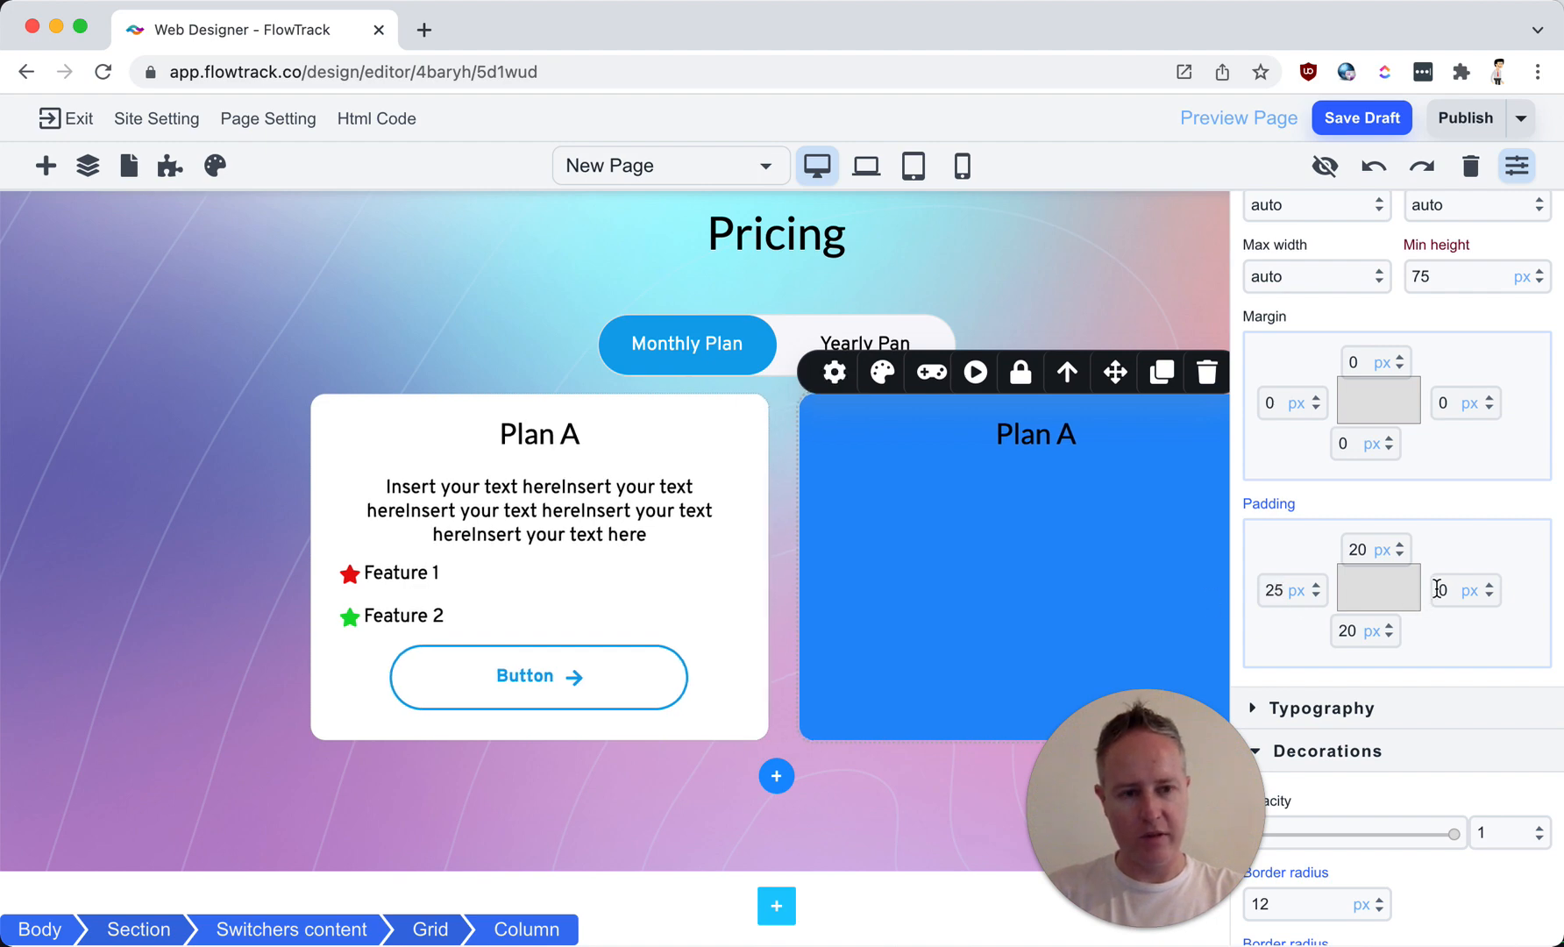
Step: Set the right padding of the blue plan column to 25 px and close the style settings
double_click(1451, 590)
type("25")
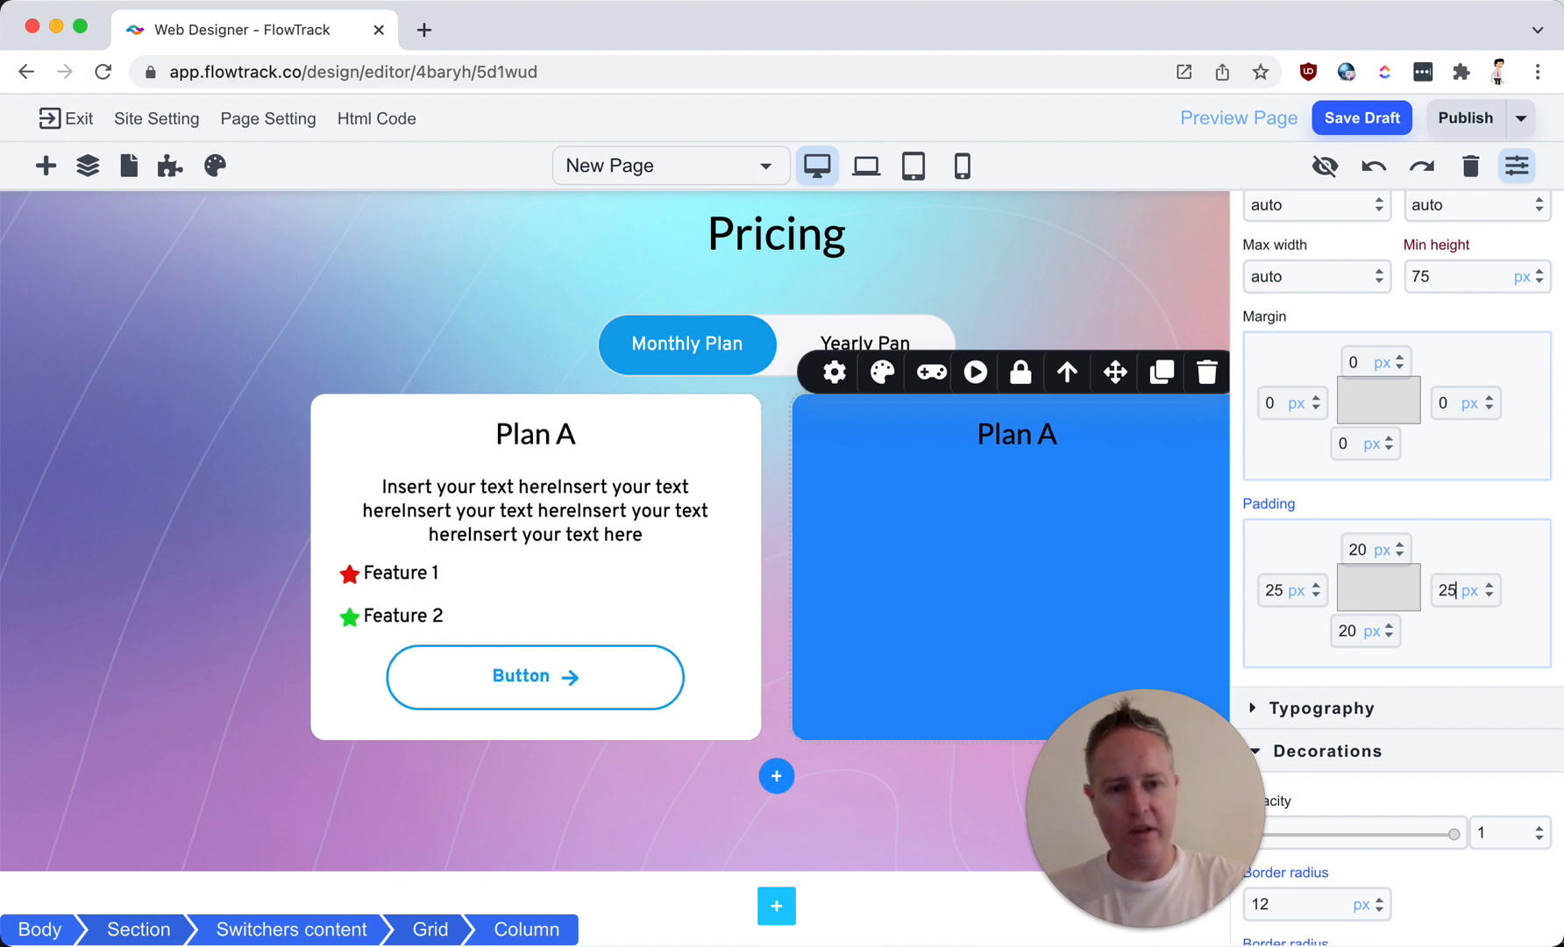
left_click(737, 487)
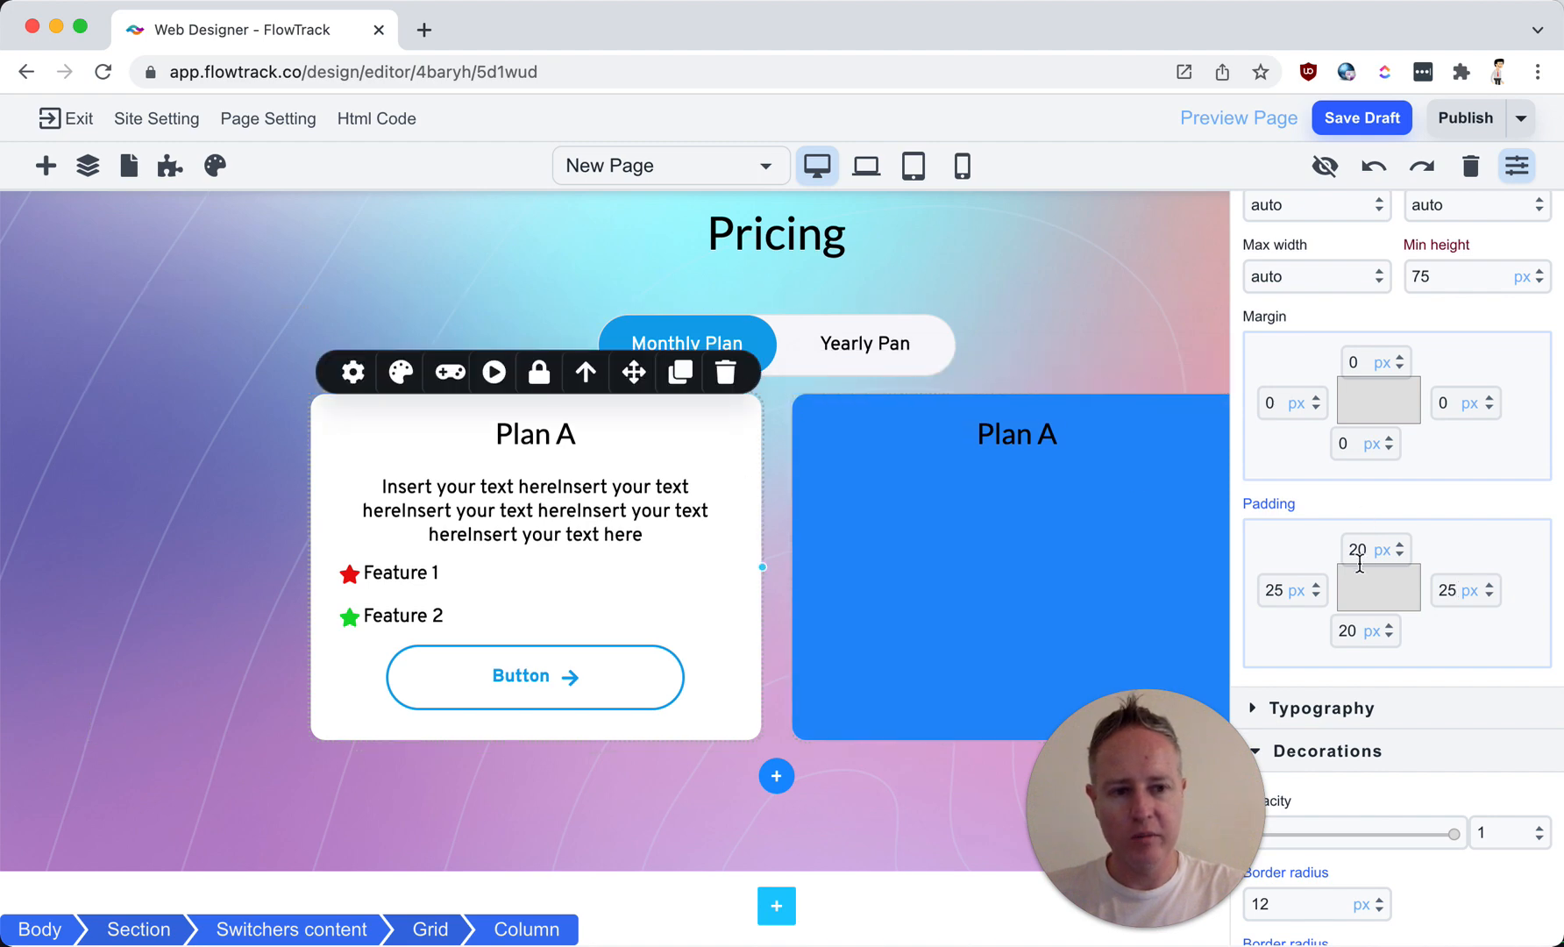
left_click(1071, 538)
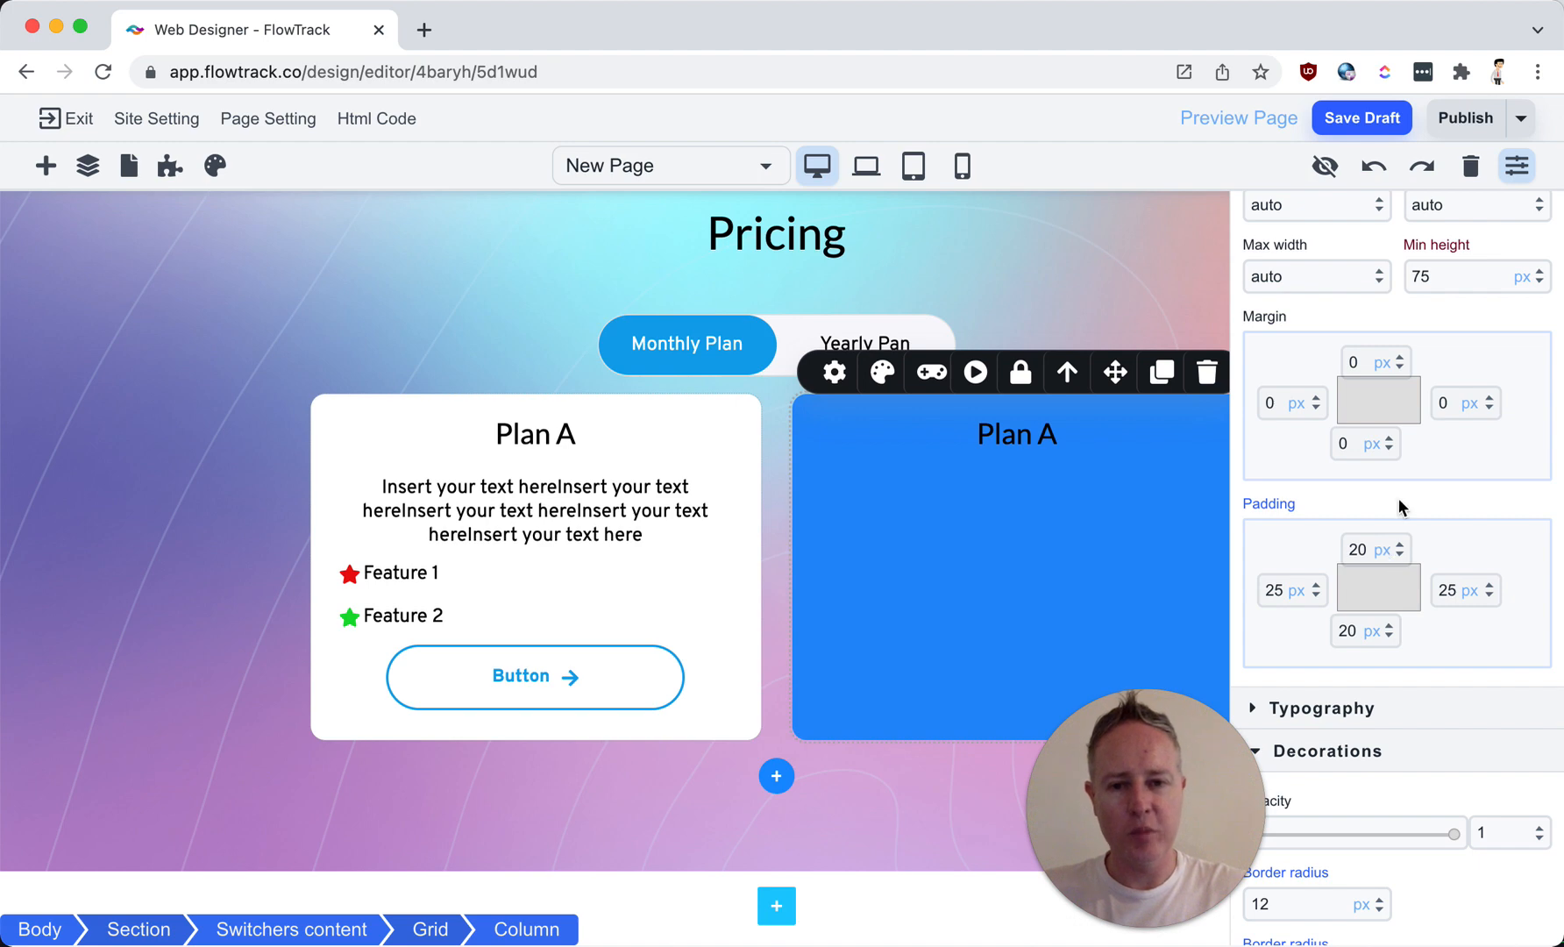
left_click(1516, 166)
Step: Change the text colour of the Plan A heading in the blue column to white
left_click(997, 438)
left_click(698, 400)
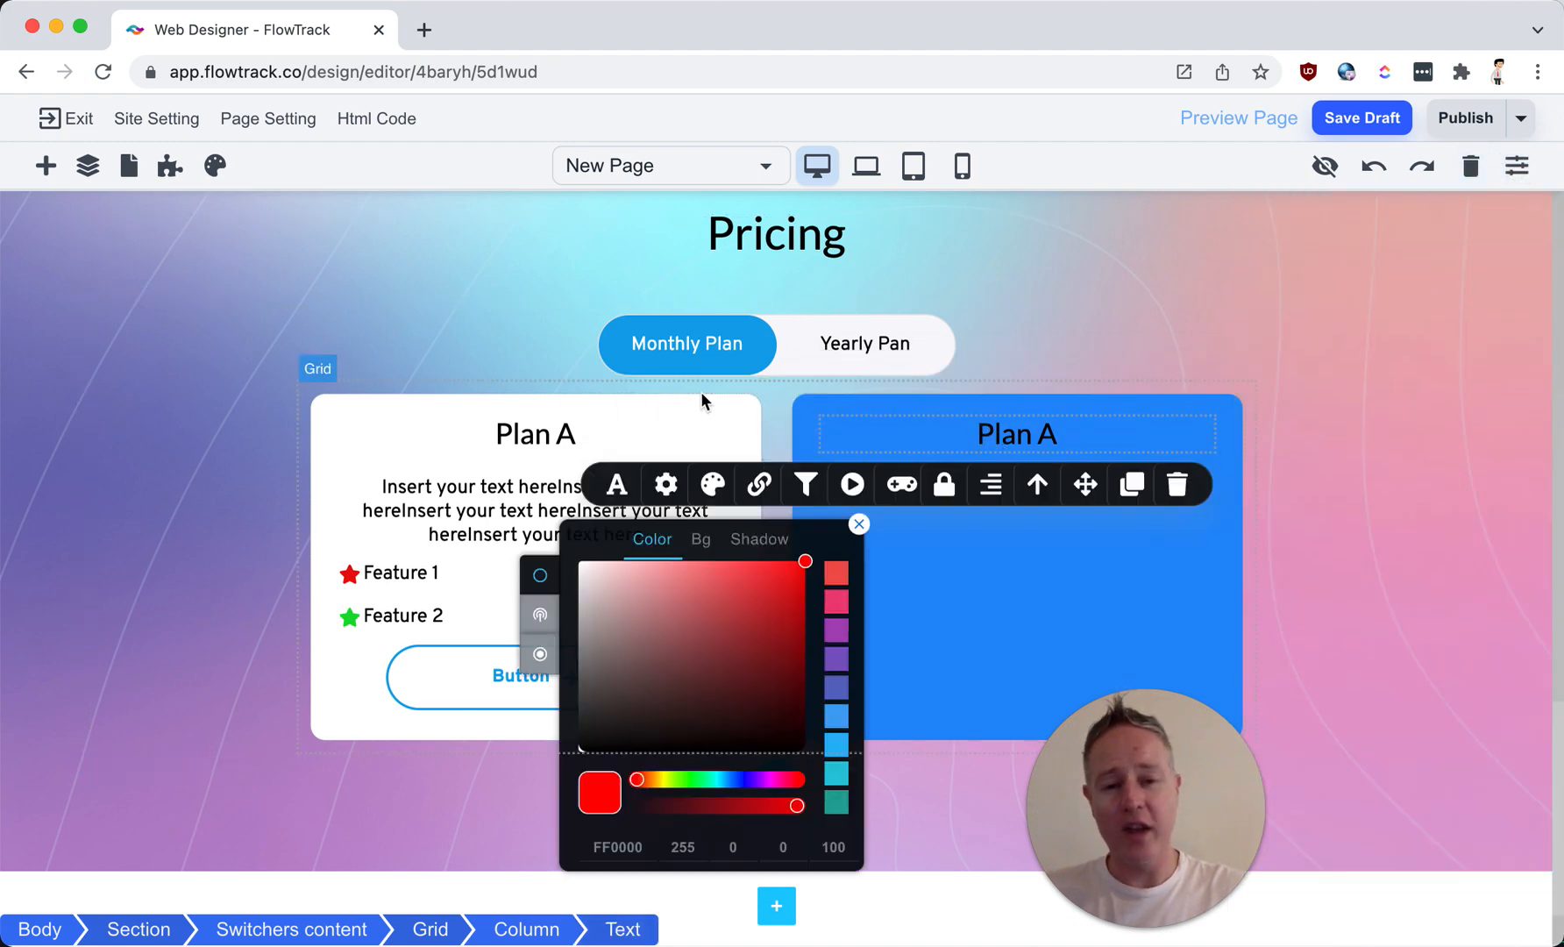
left_click(621, 606)
mouse_move(569, 575)
left_mouse_down()
mouse_move(554, 543)
mouse_move(593, 571)
mouse_move(579, 559)
left_mouse_up()
left_click(992, 567)
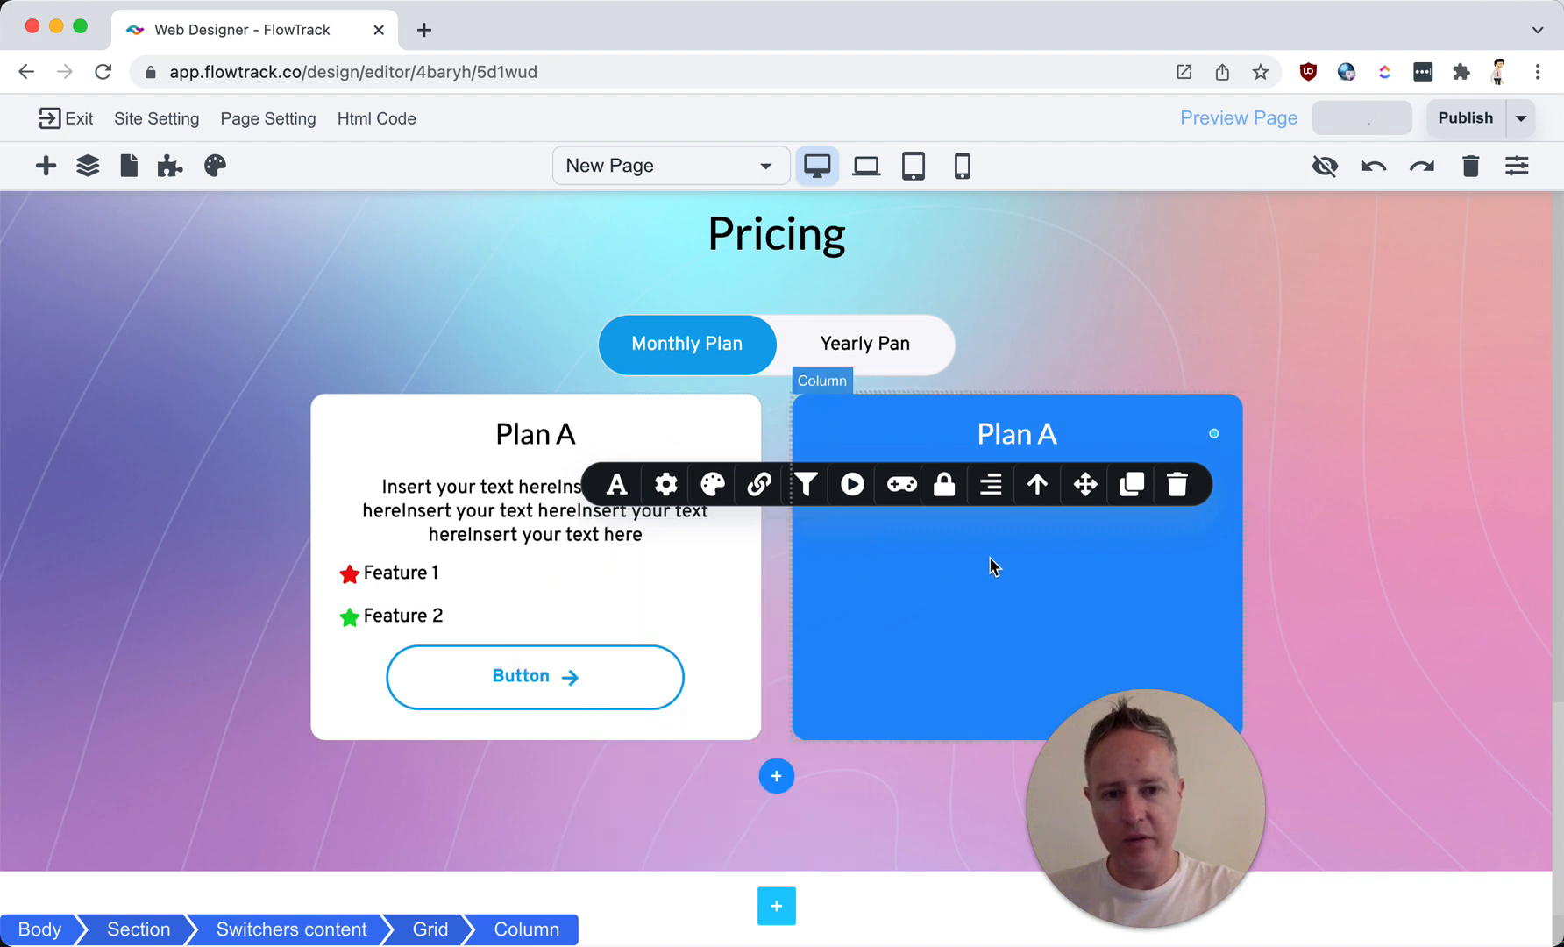
Step: Copy the description paragraph from the white plan card into the blue card and make its text white
left_click(644, 507)
left_click(651, 452)
left_click_drag(599, 529, 946, 519)
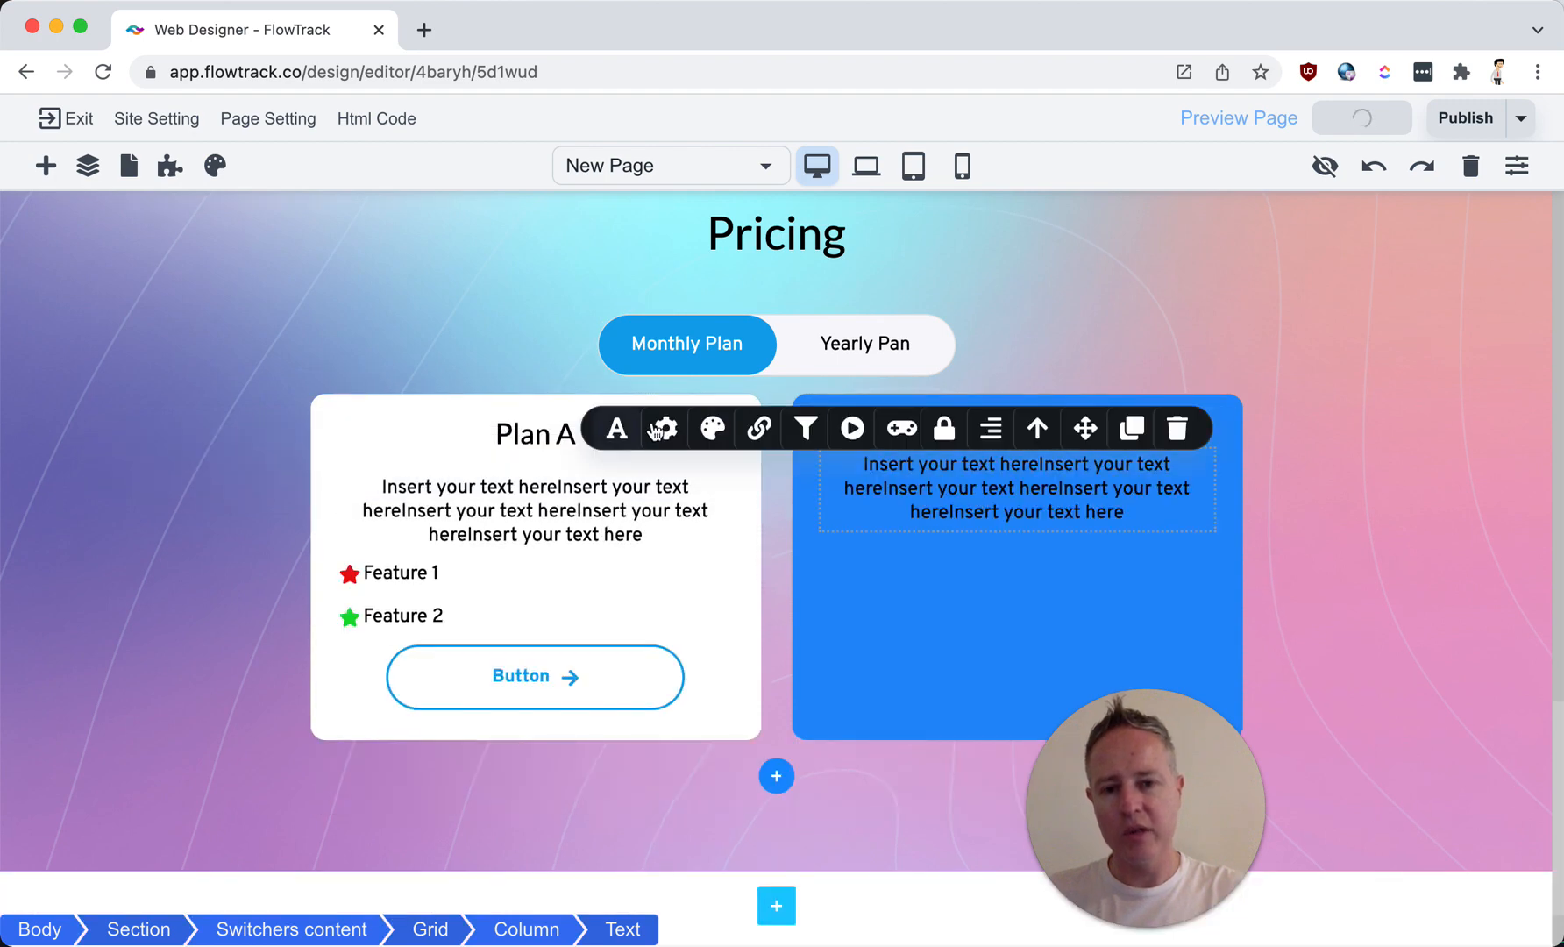
left_click(711, 427)
left_click_drag(634, 721, 580, 642)
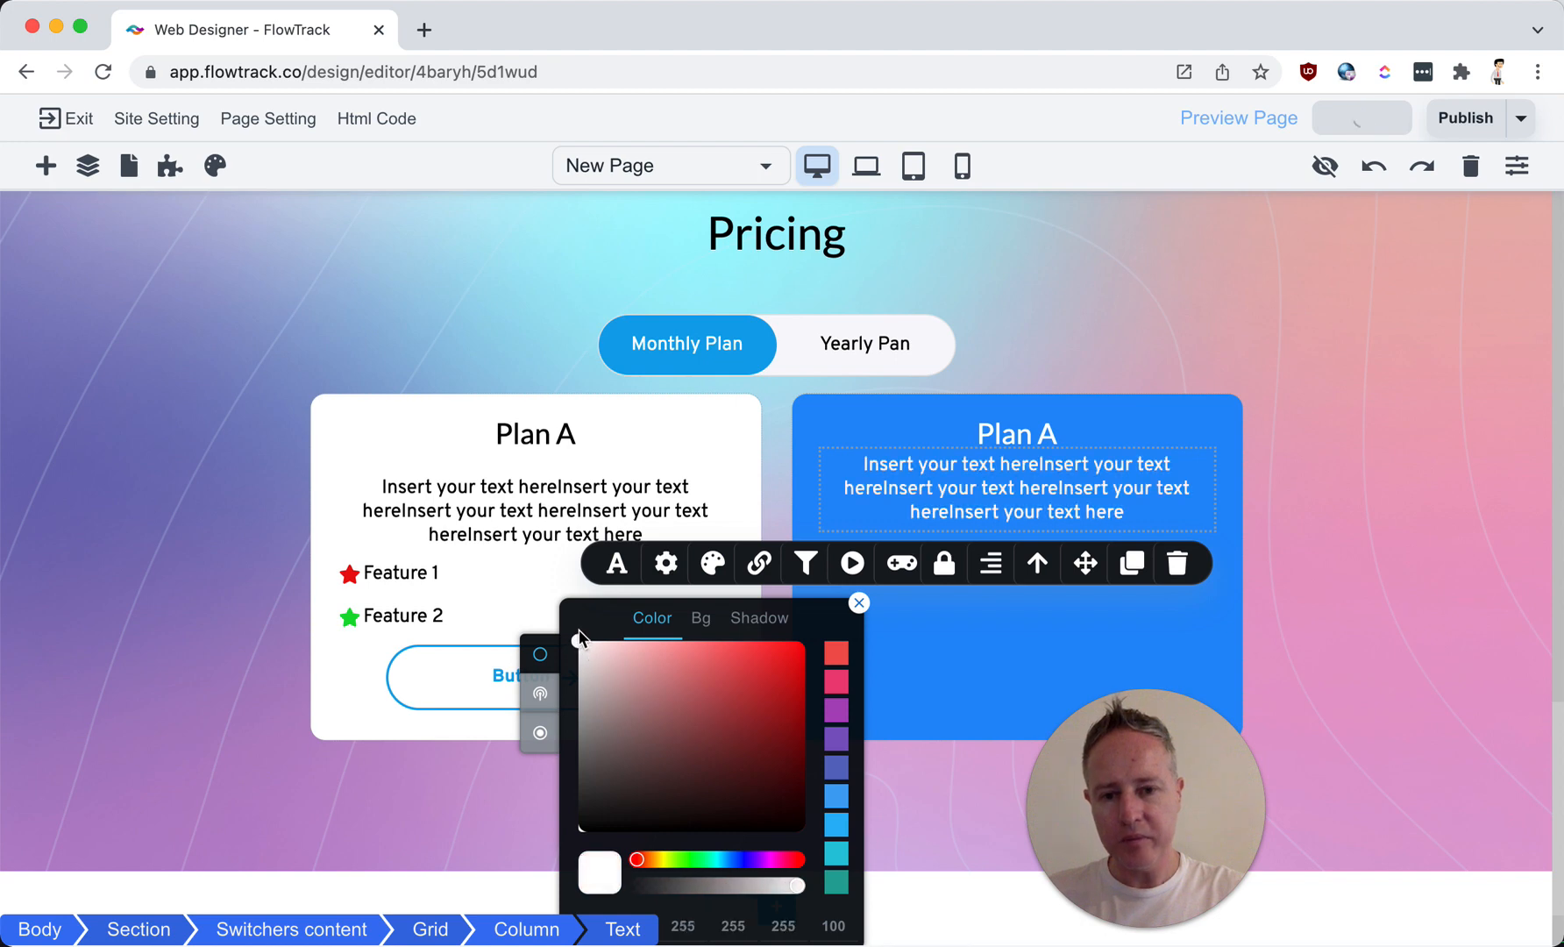
left_click(646, 479)
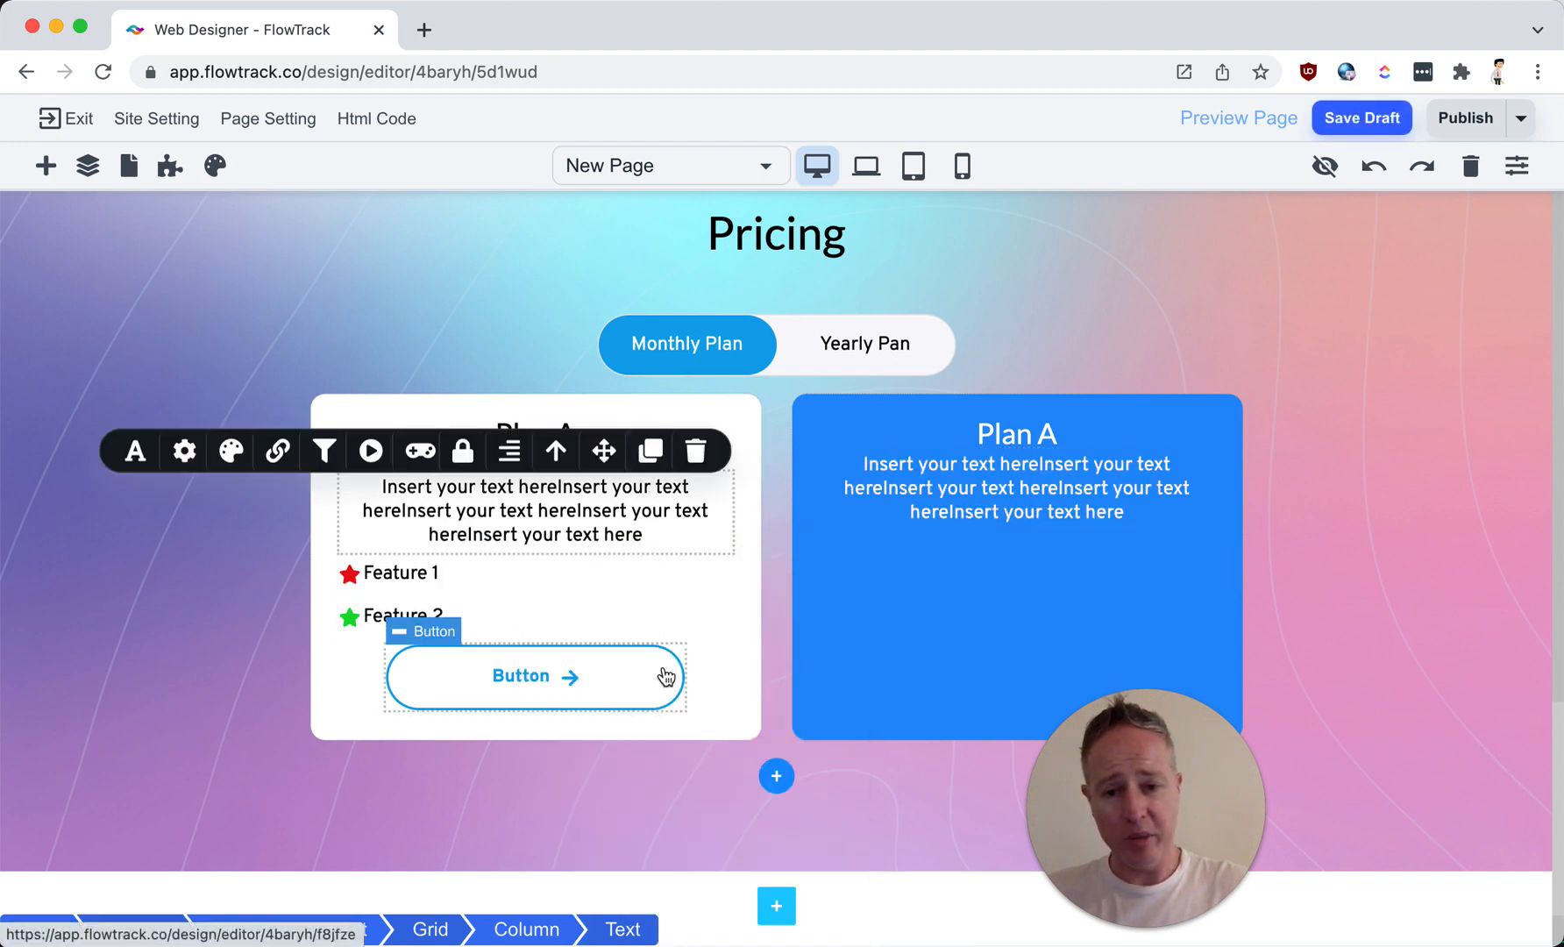
Step: Duplicate the white card's button and move the copy below the description in the blue card
left_click(666, 675)
left_click(614, 623)
left_click_drag(644, 682, 900, 698)
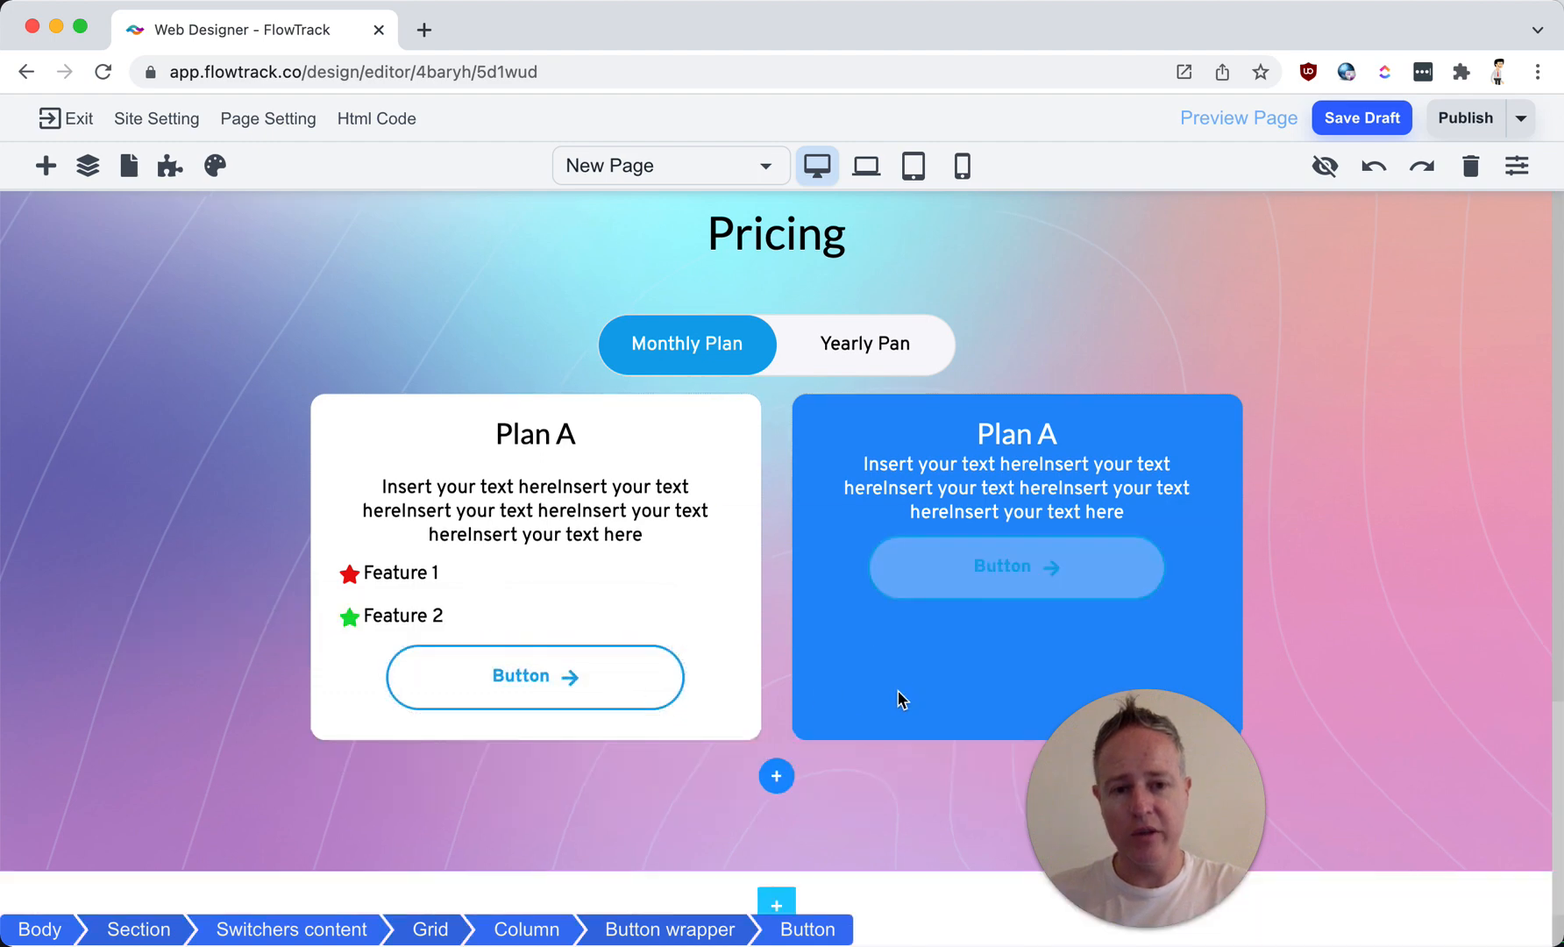
Step: Give the blue card's button a solid white FFFFFF background at 100 opacity and set its border width to 0
left_click(916, 580)
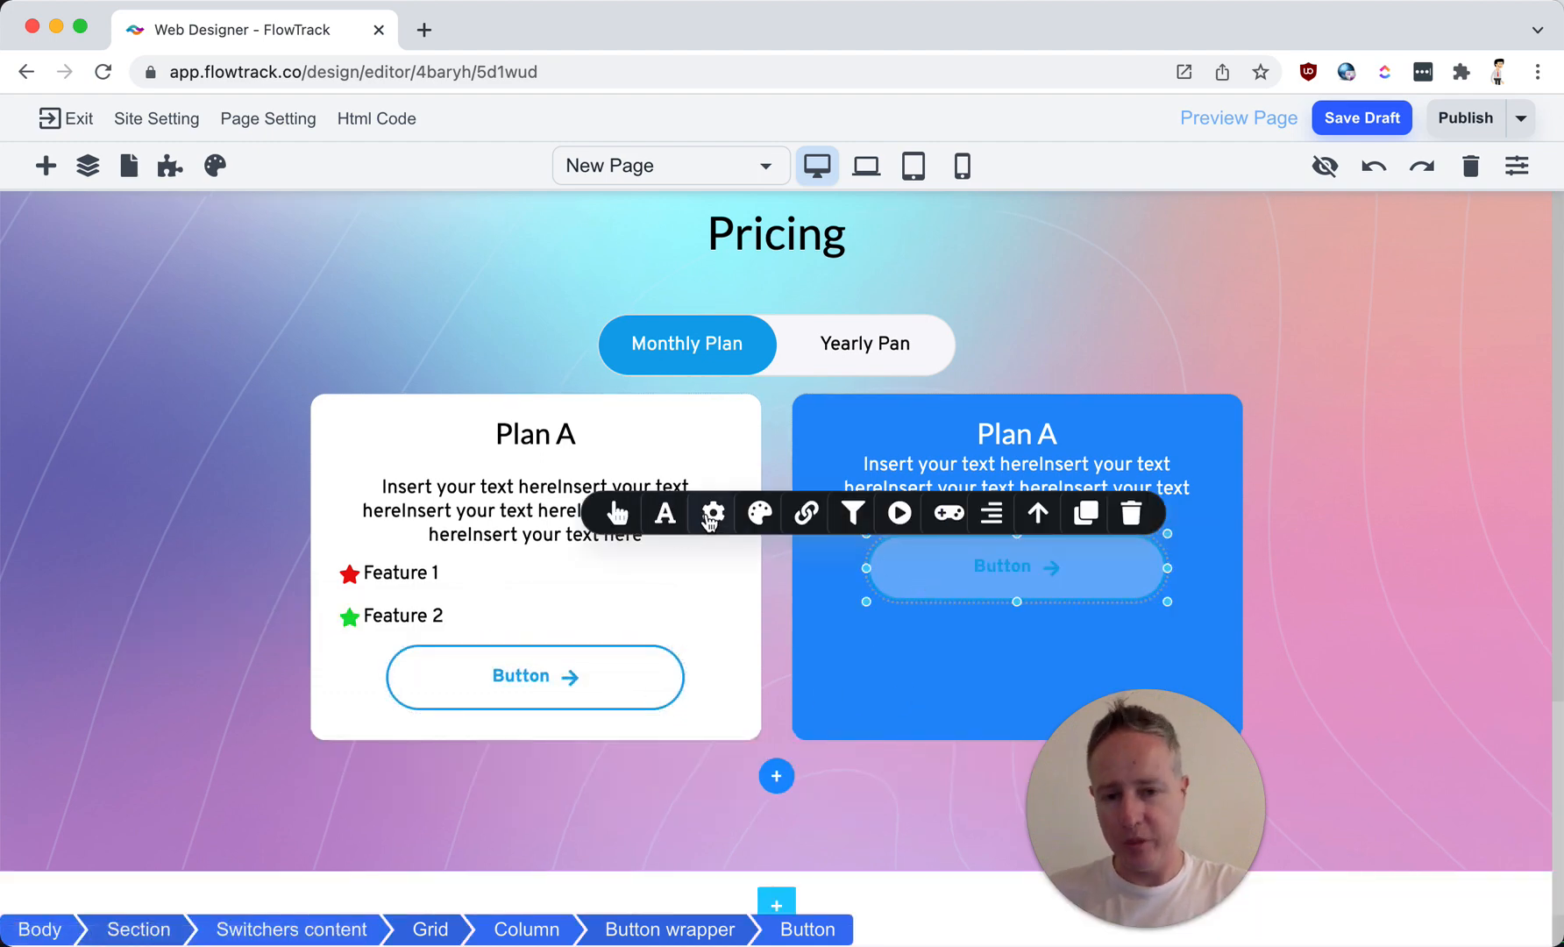
left_click(757, 513)
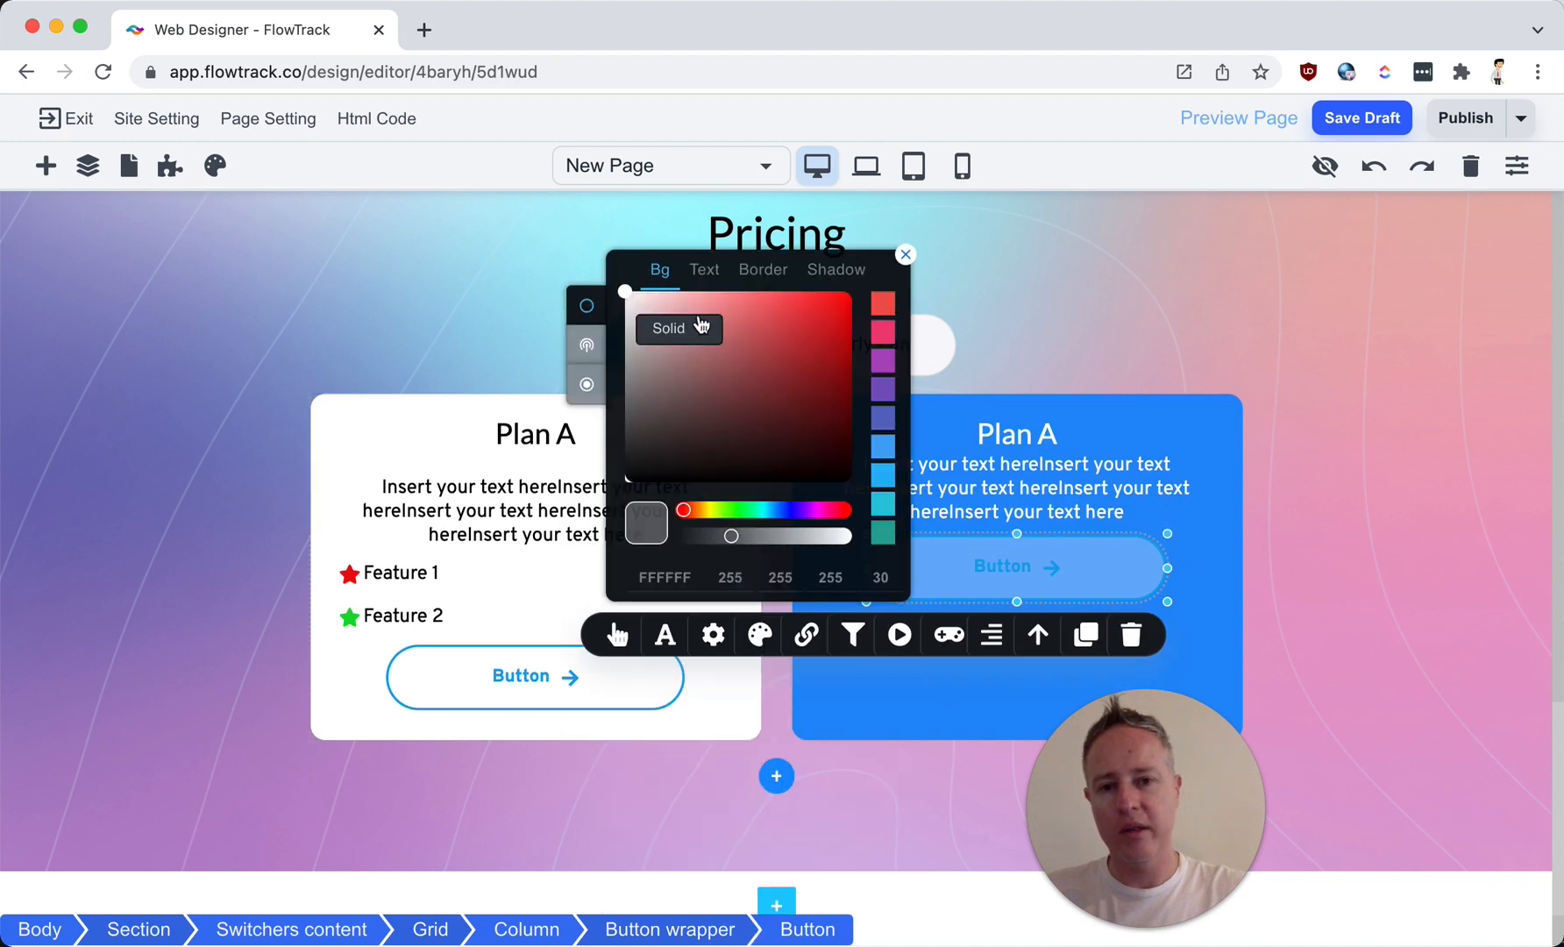
left_click_drag(671, 419, 625, 289)
left_click_drag(731, 539, 868, 536)
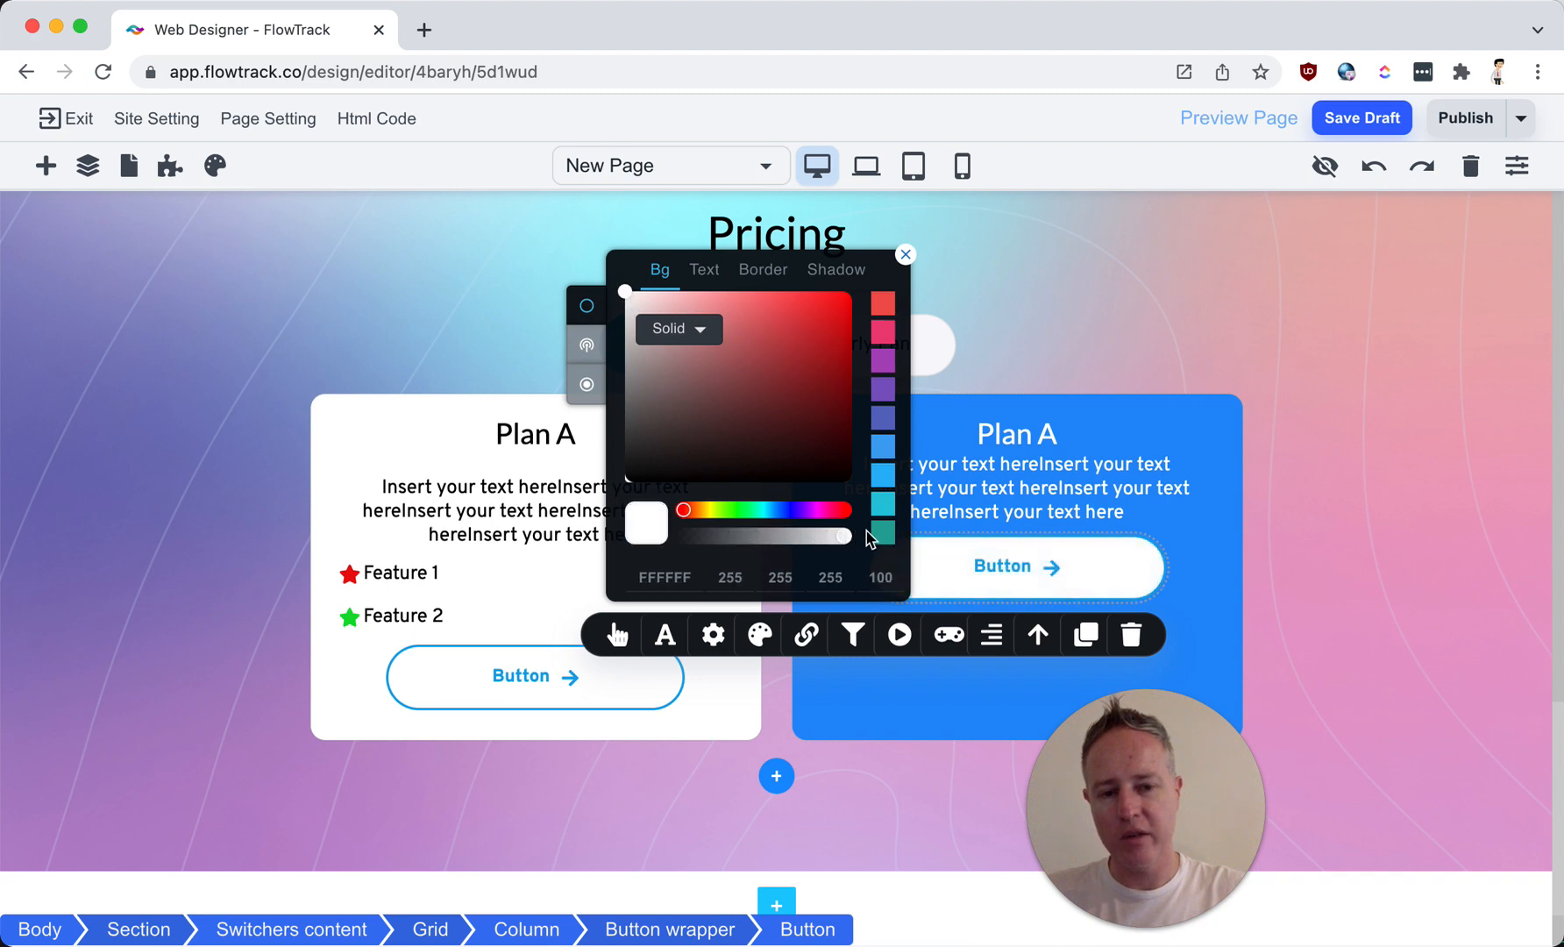
left_click(757, 274)
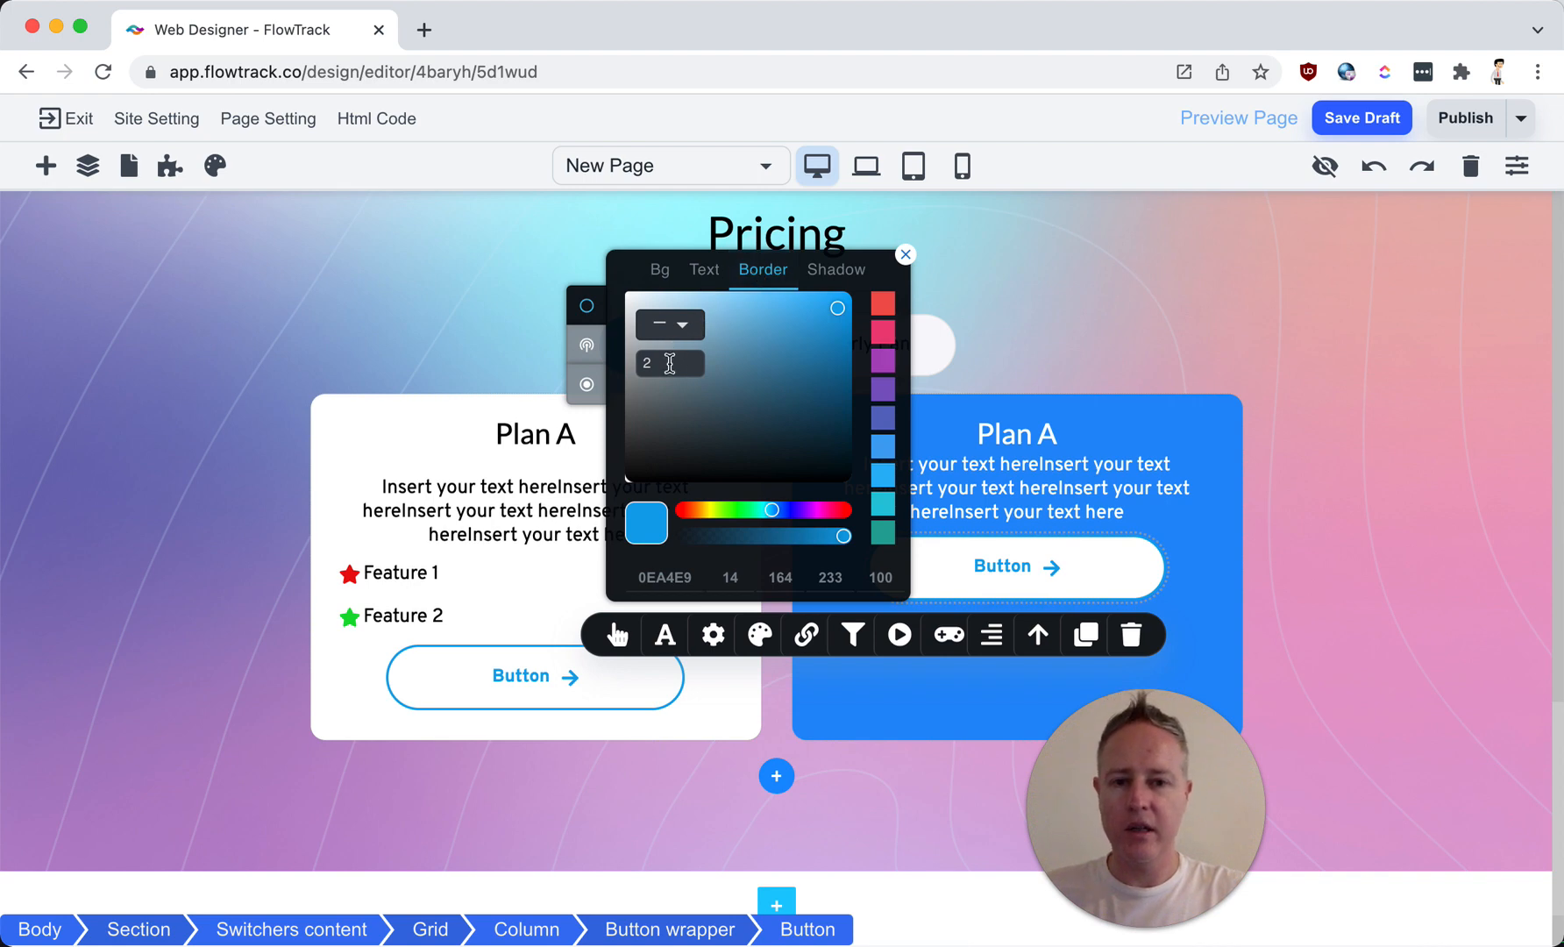
left_click_drag(668, 366, 619, 365)
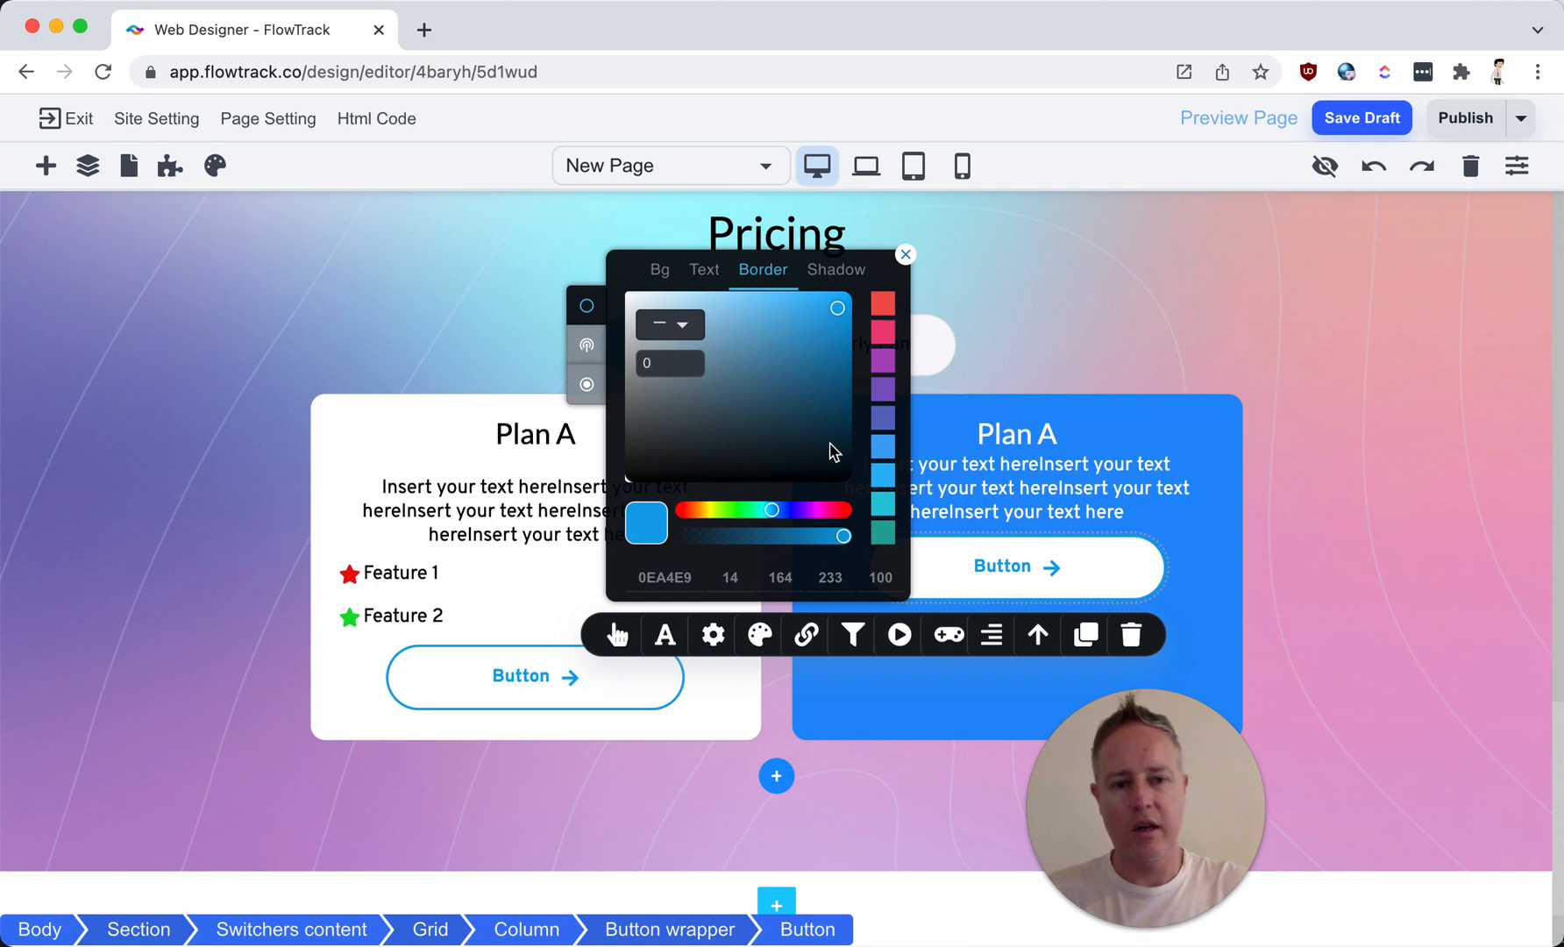
left_click(1046, 516)
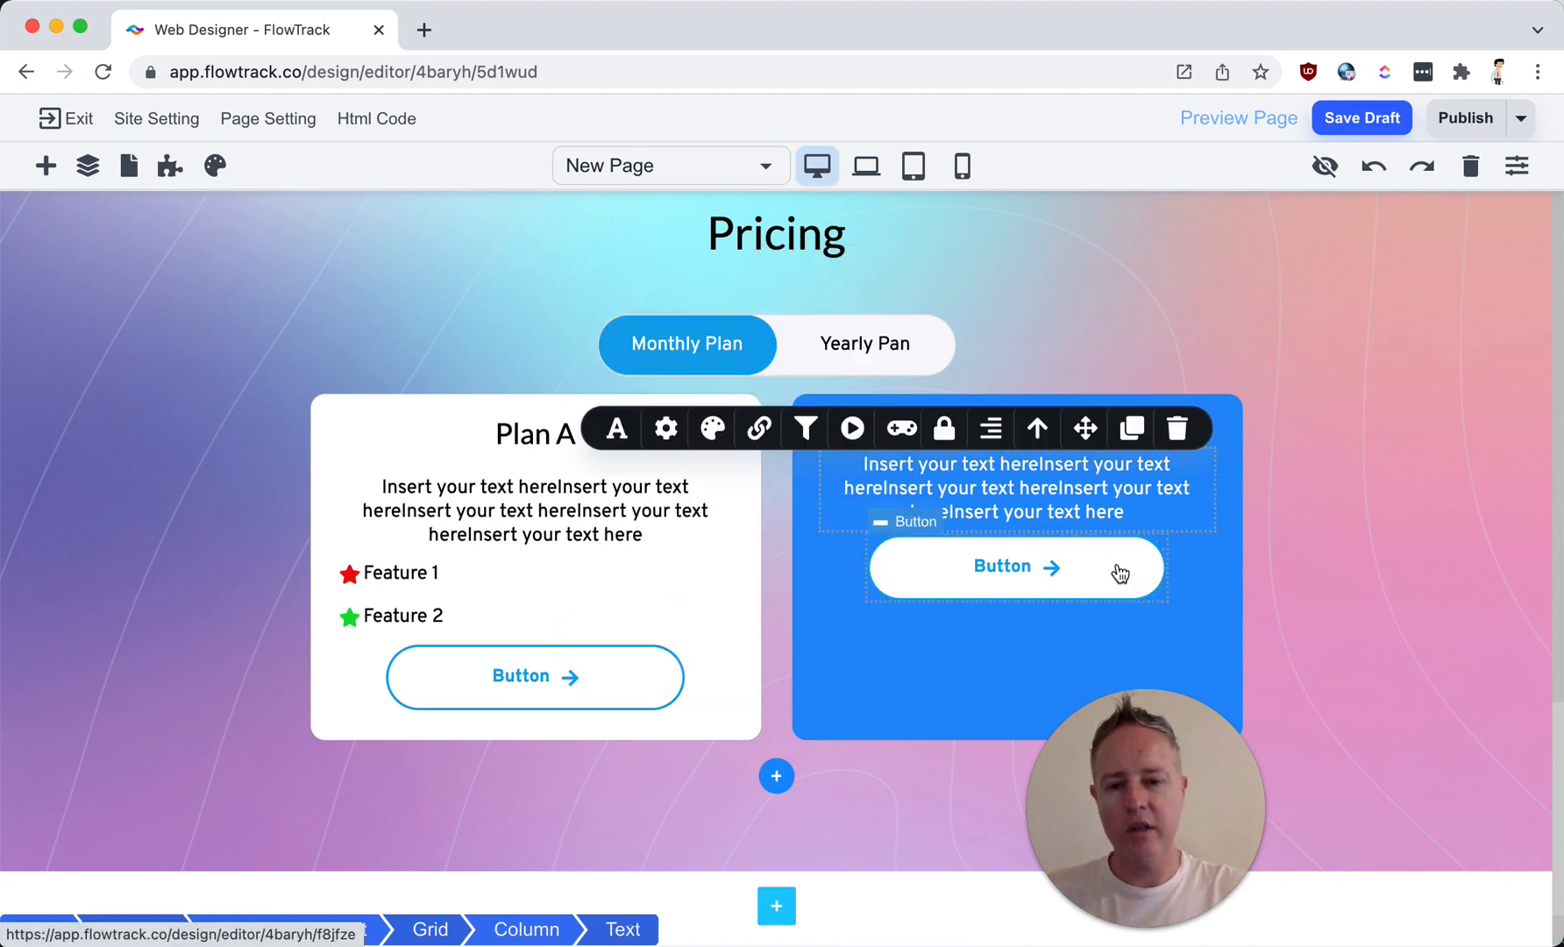
Step: Review the pricing section by toggling the switcher between the monthly and yearly plans
scroll(1453, 545, "up", 1)
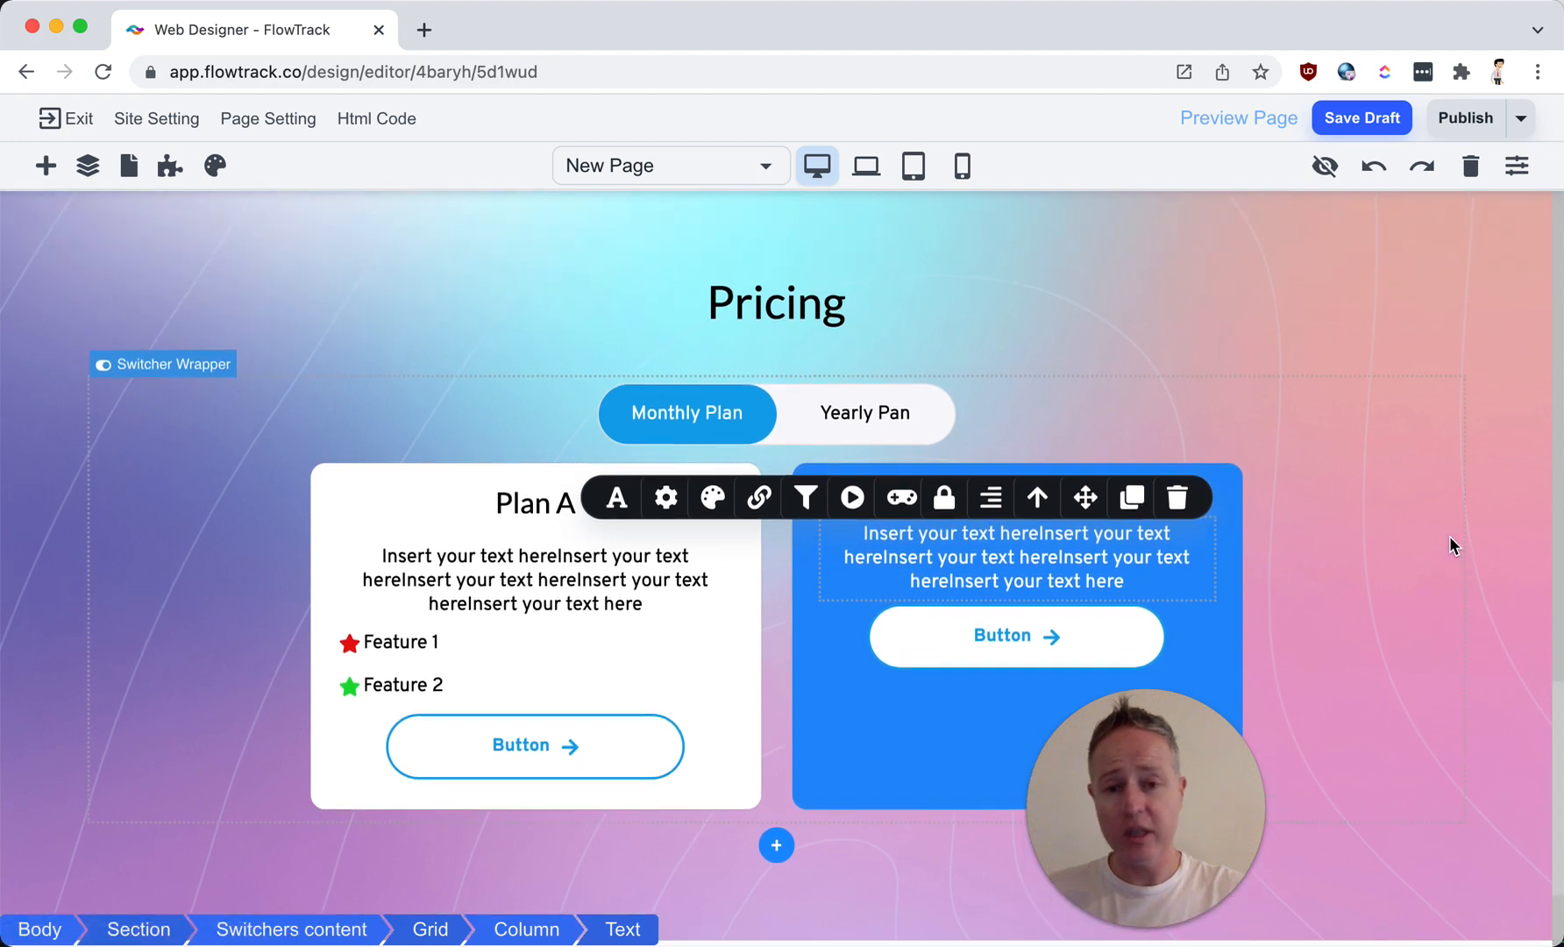
scroll(1449, 545, "down", 3)
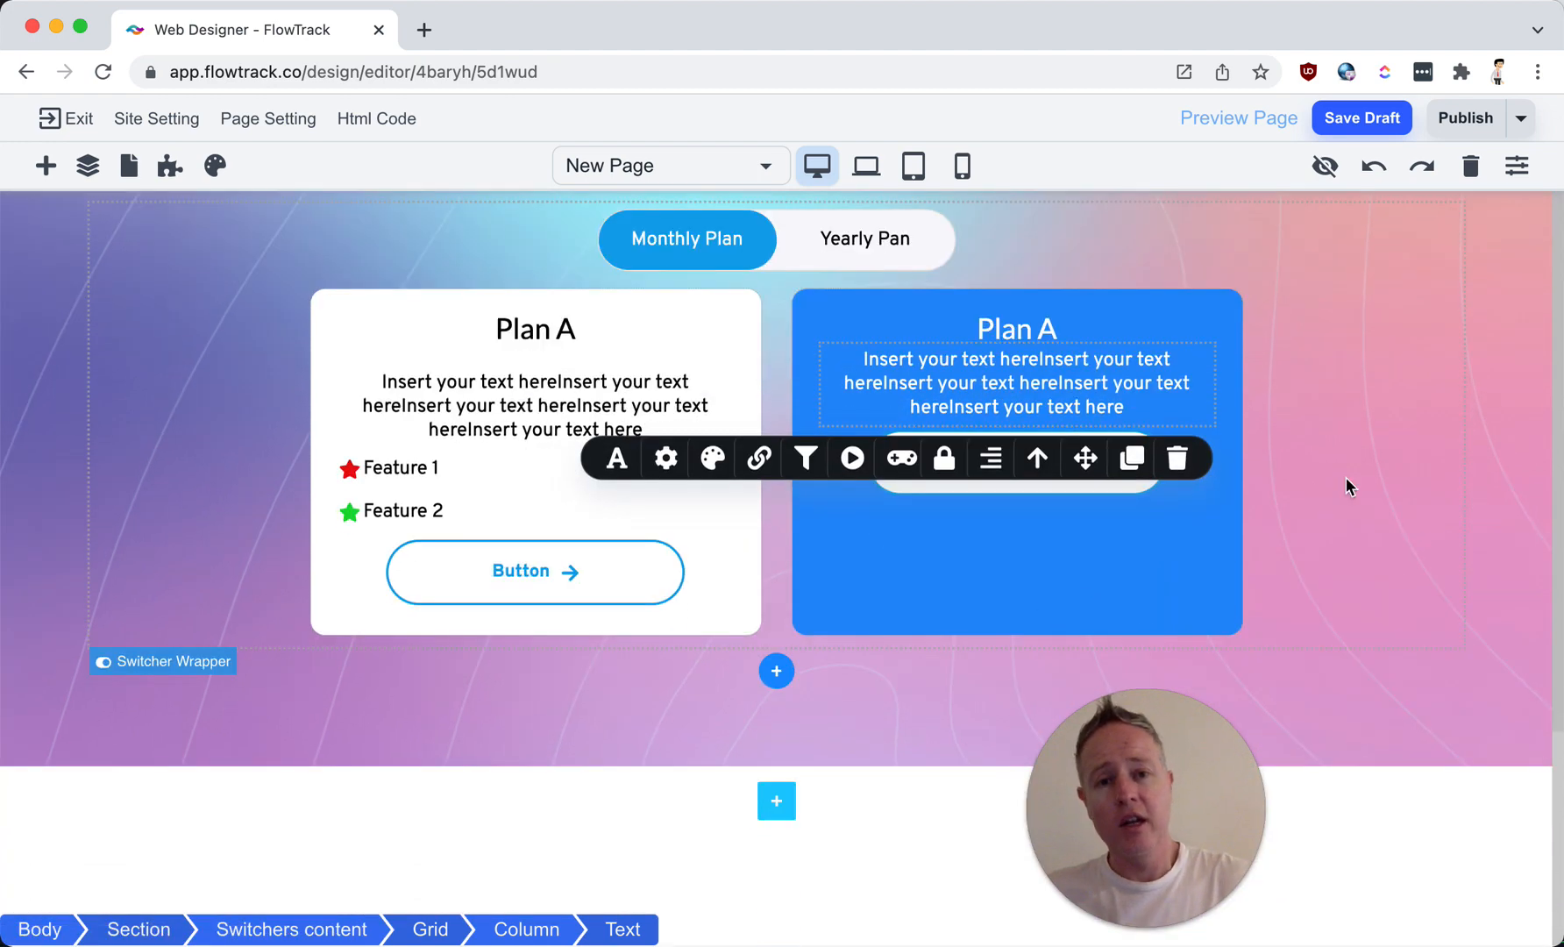
scroll(1346, 484, "up", 3)
left_click(904, 425)
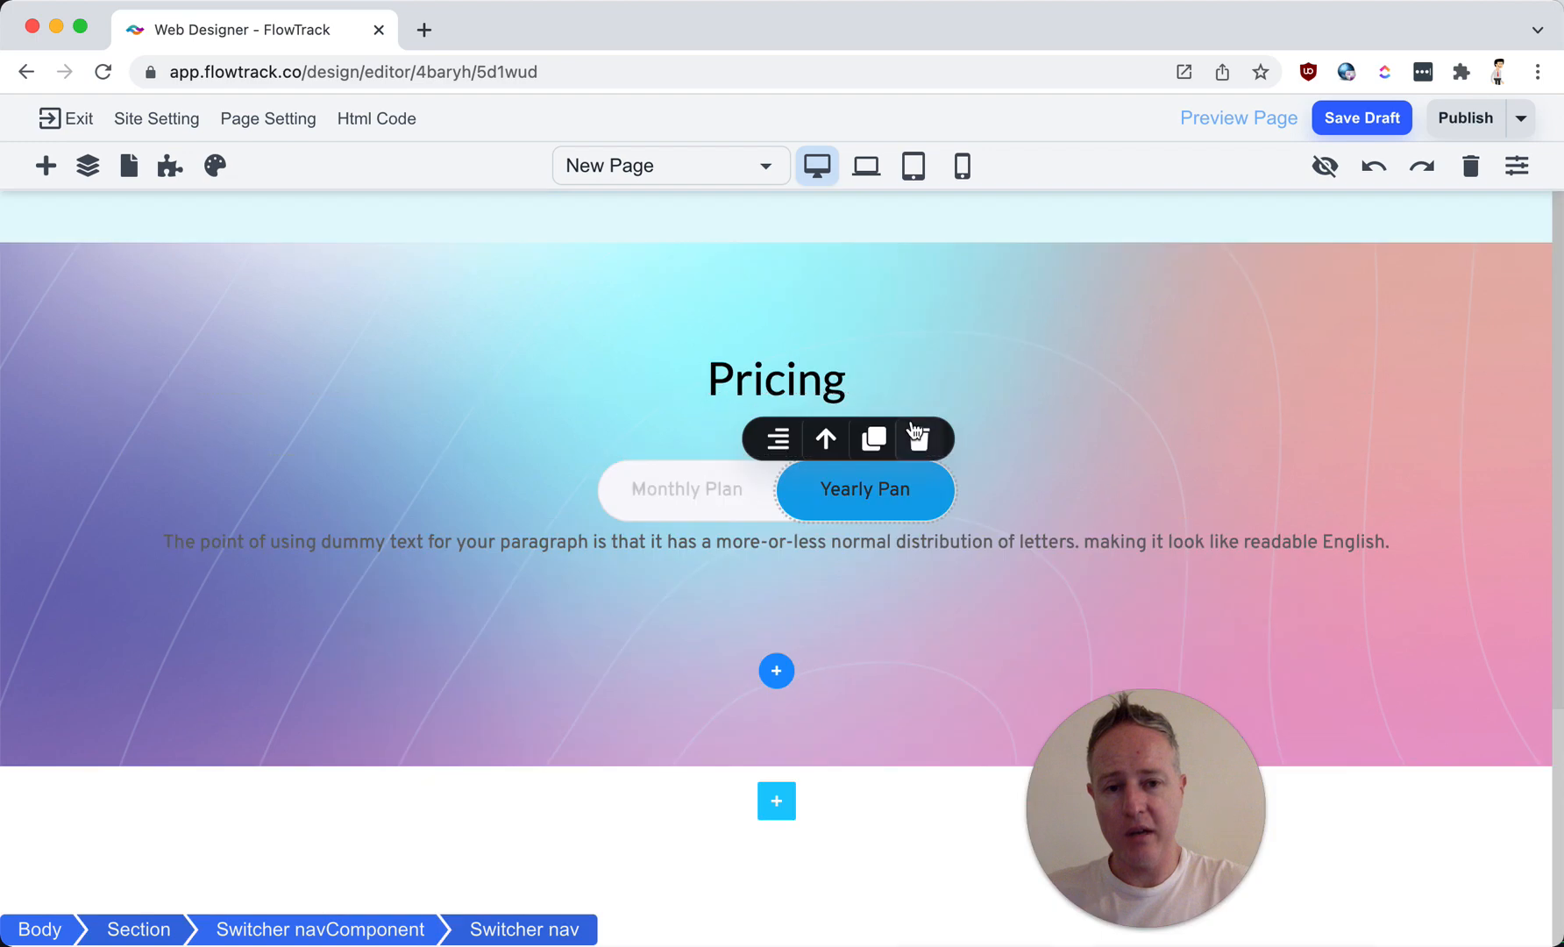
left_click(712, 489)
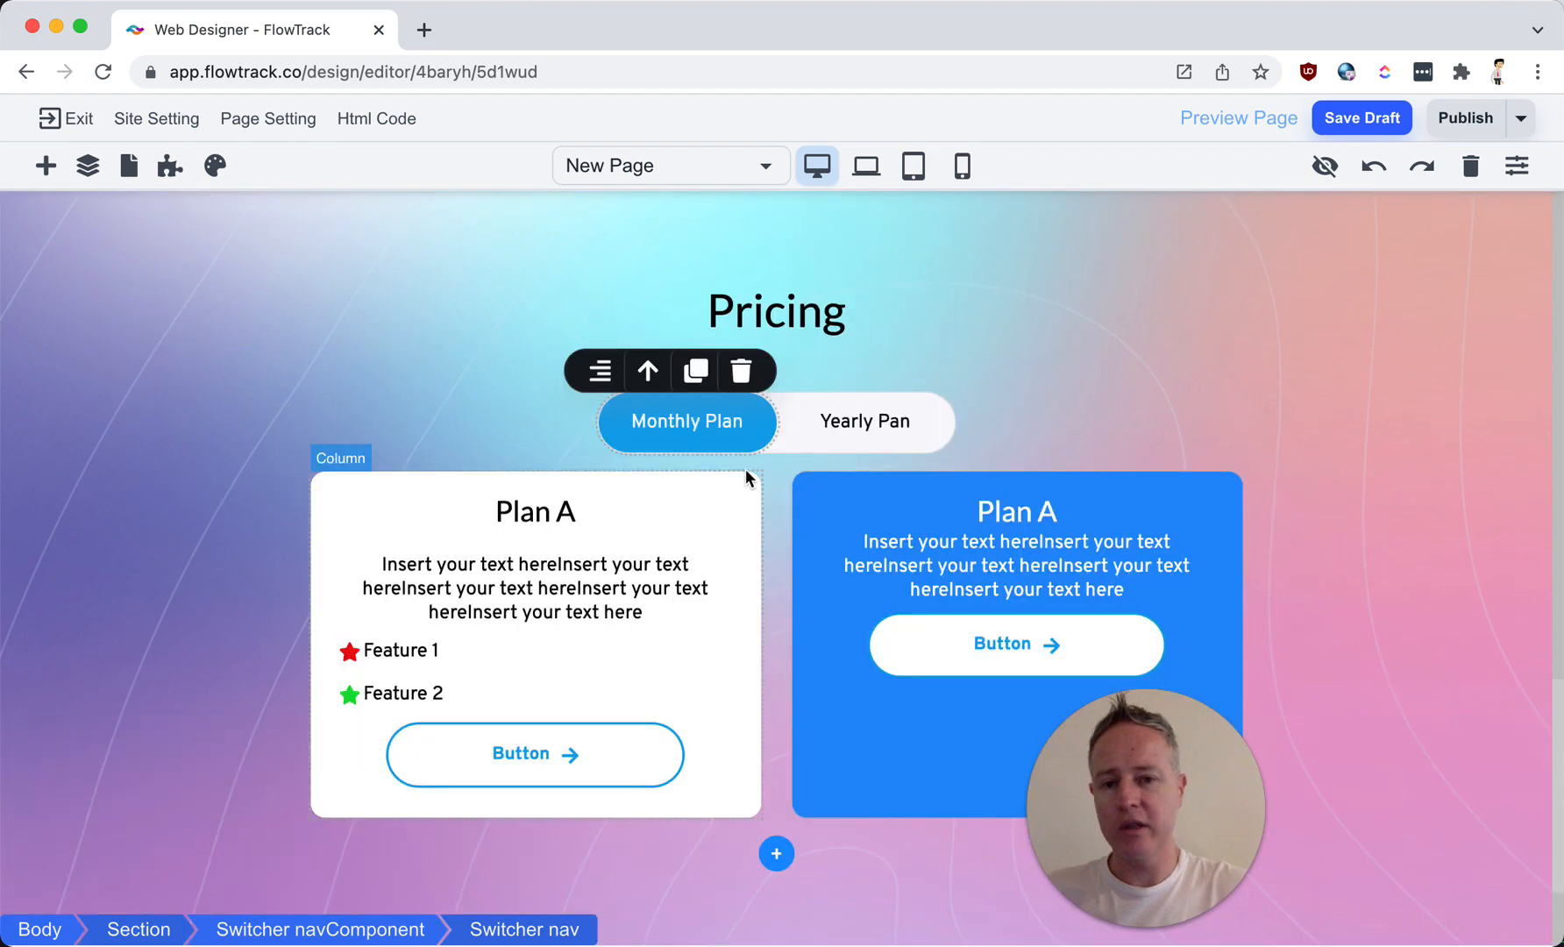
left_click(884, 428)
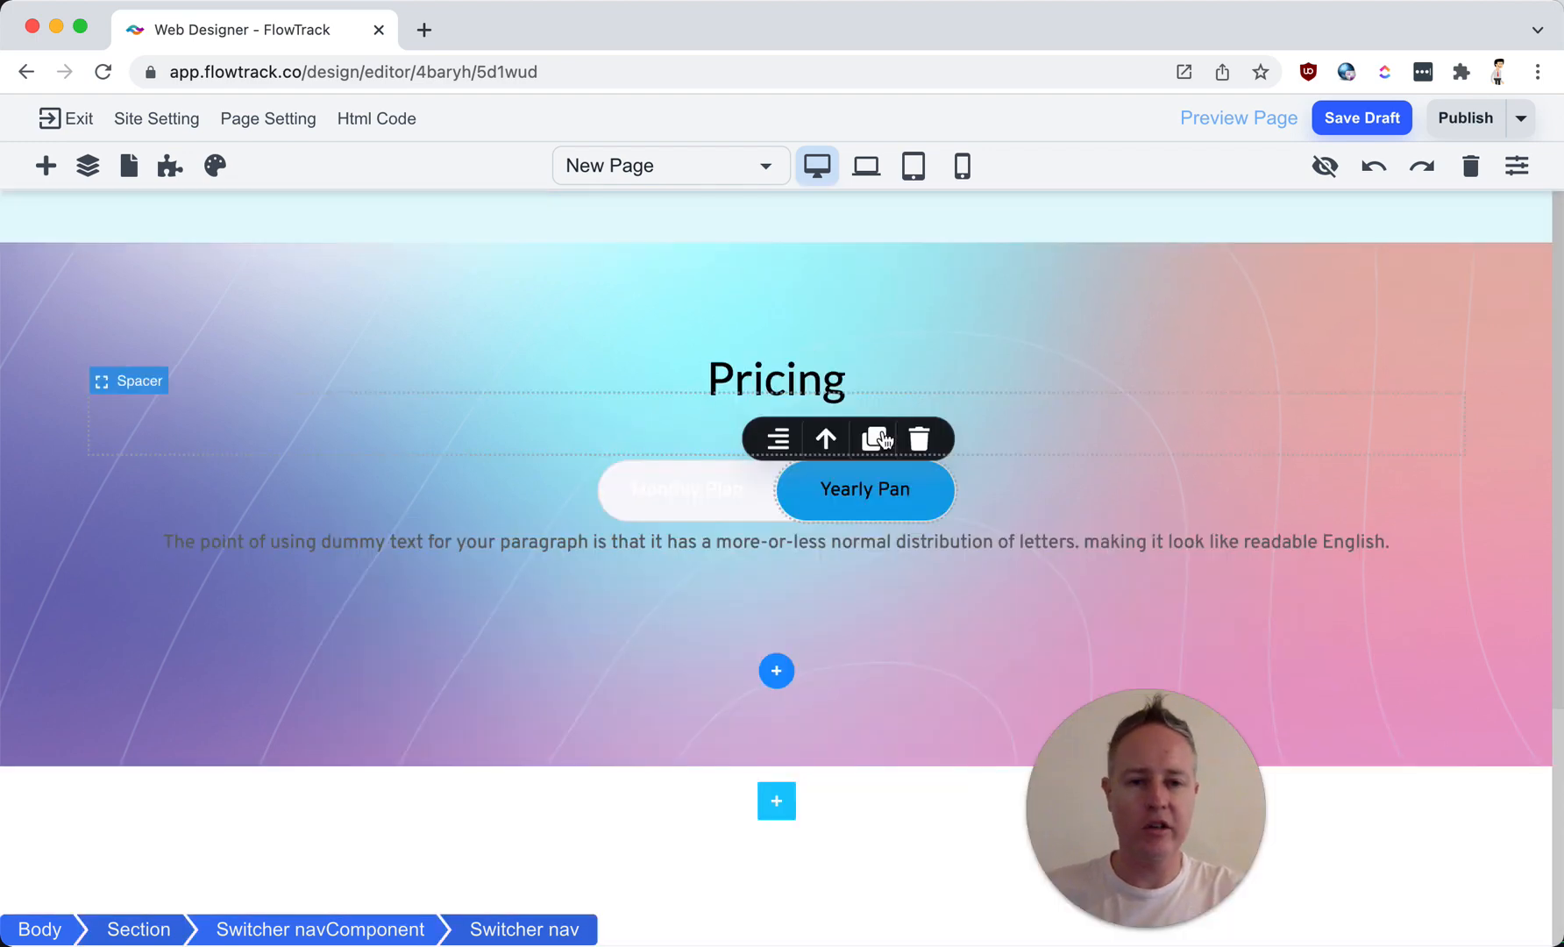
left_click(713, 479)
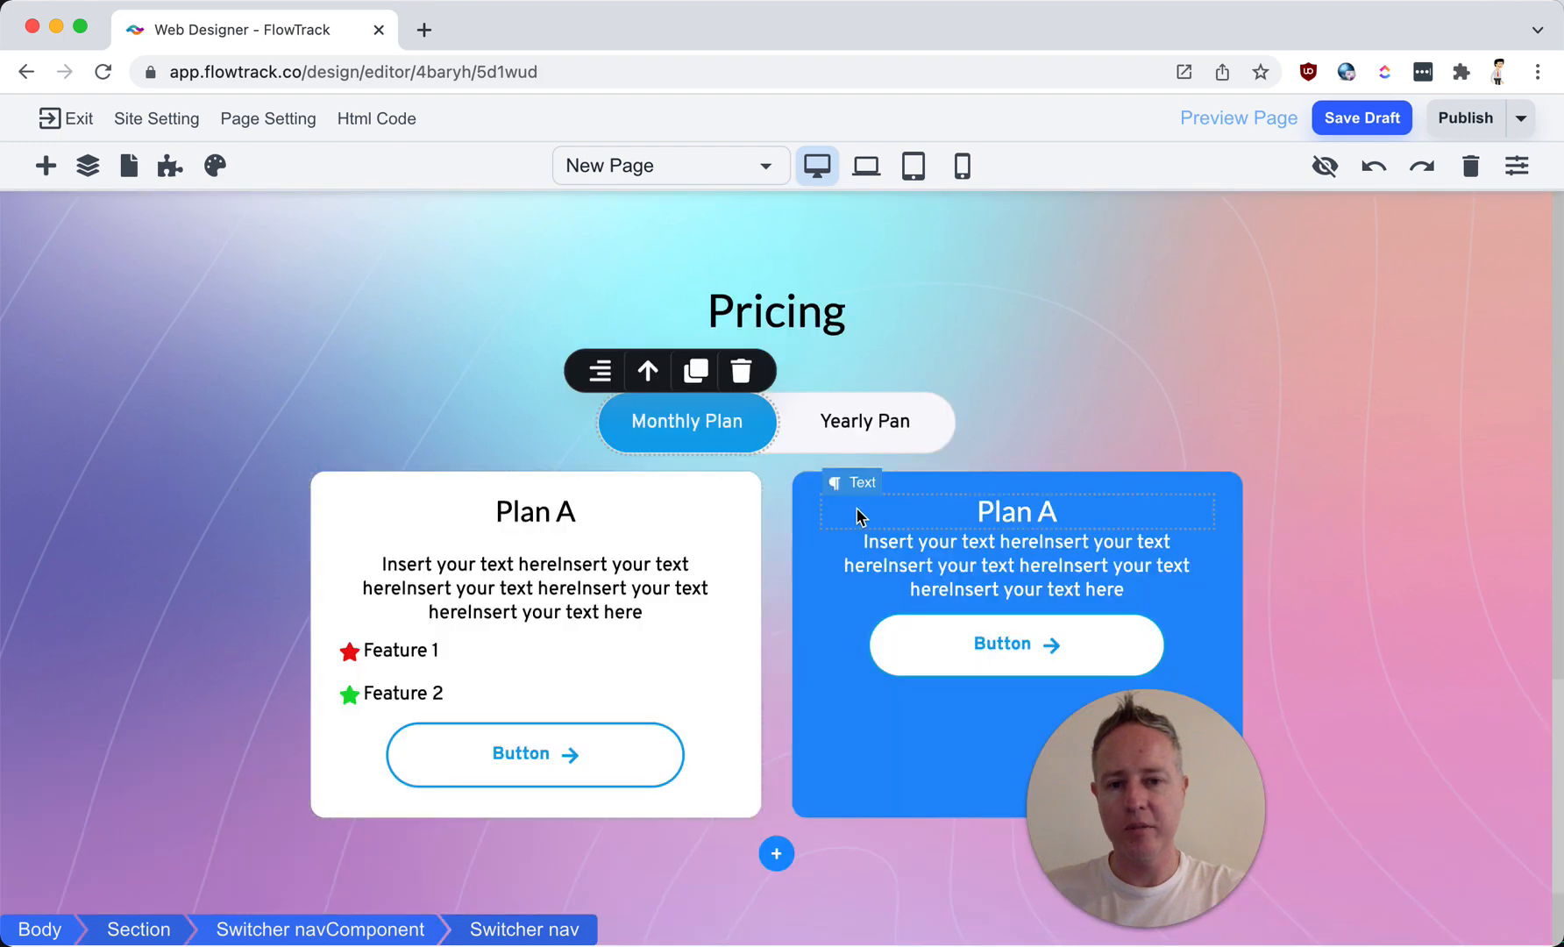
Step: Add a blank section beneath the pricing section
scroll(857, 512, "down", 3)
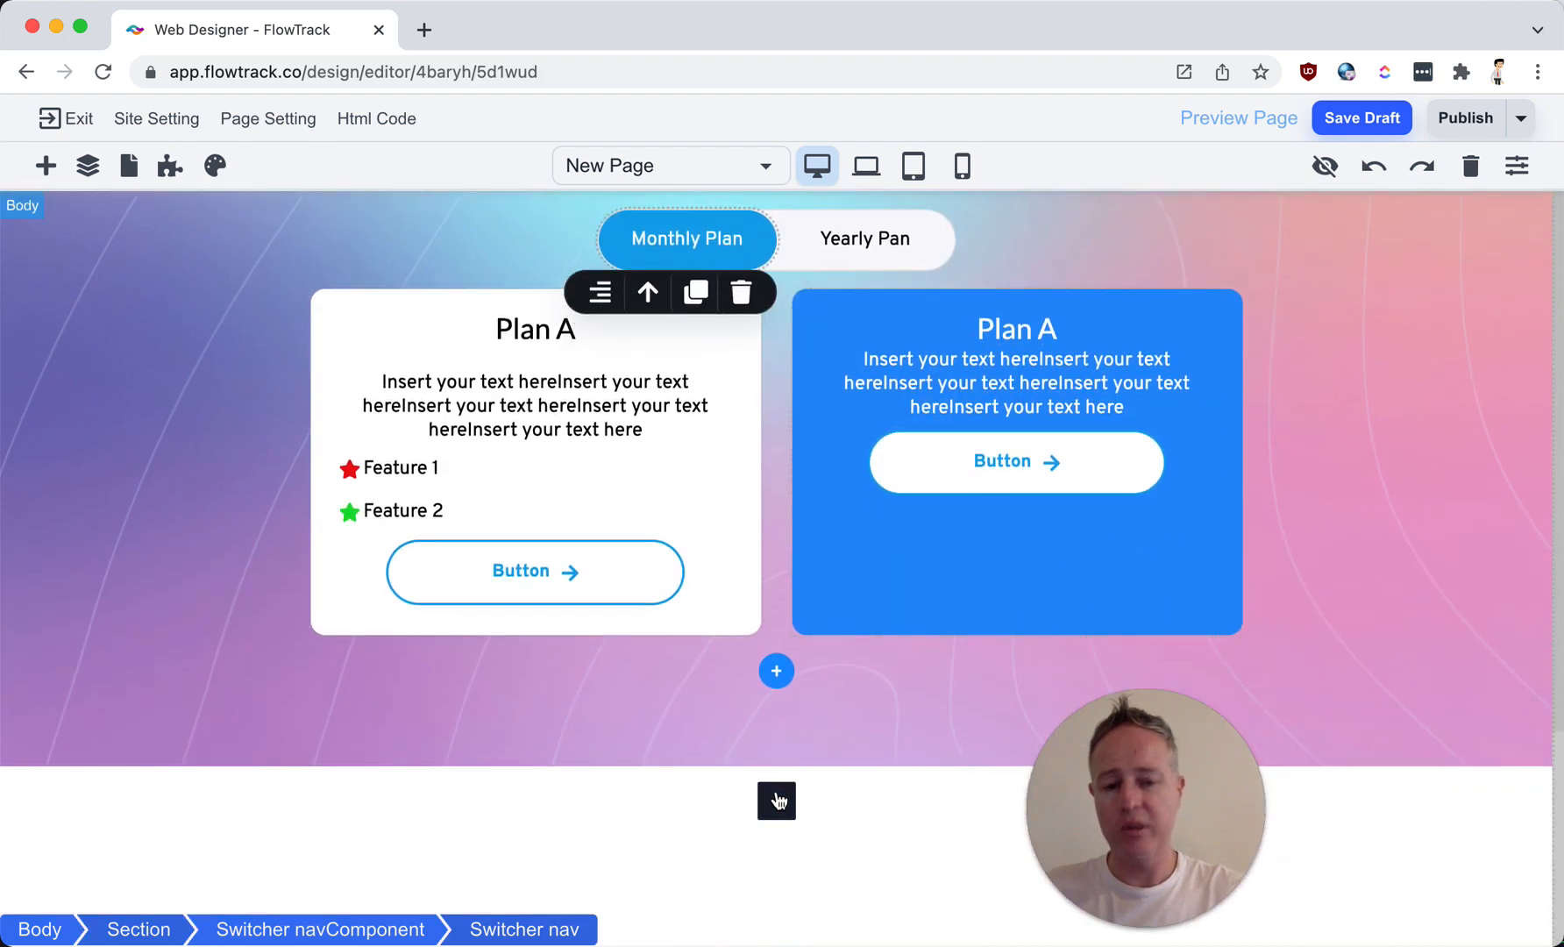
left_click(776, 799)
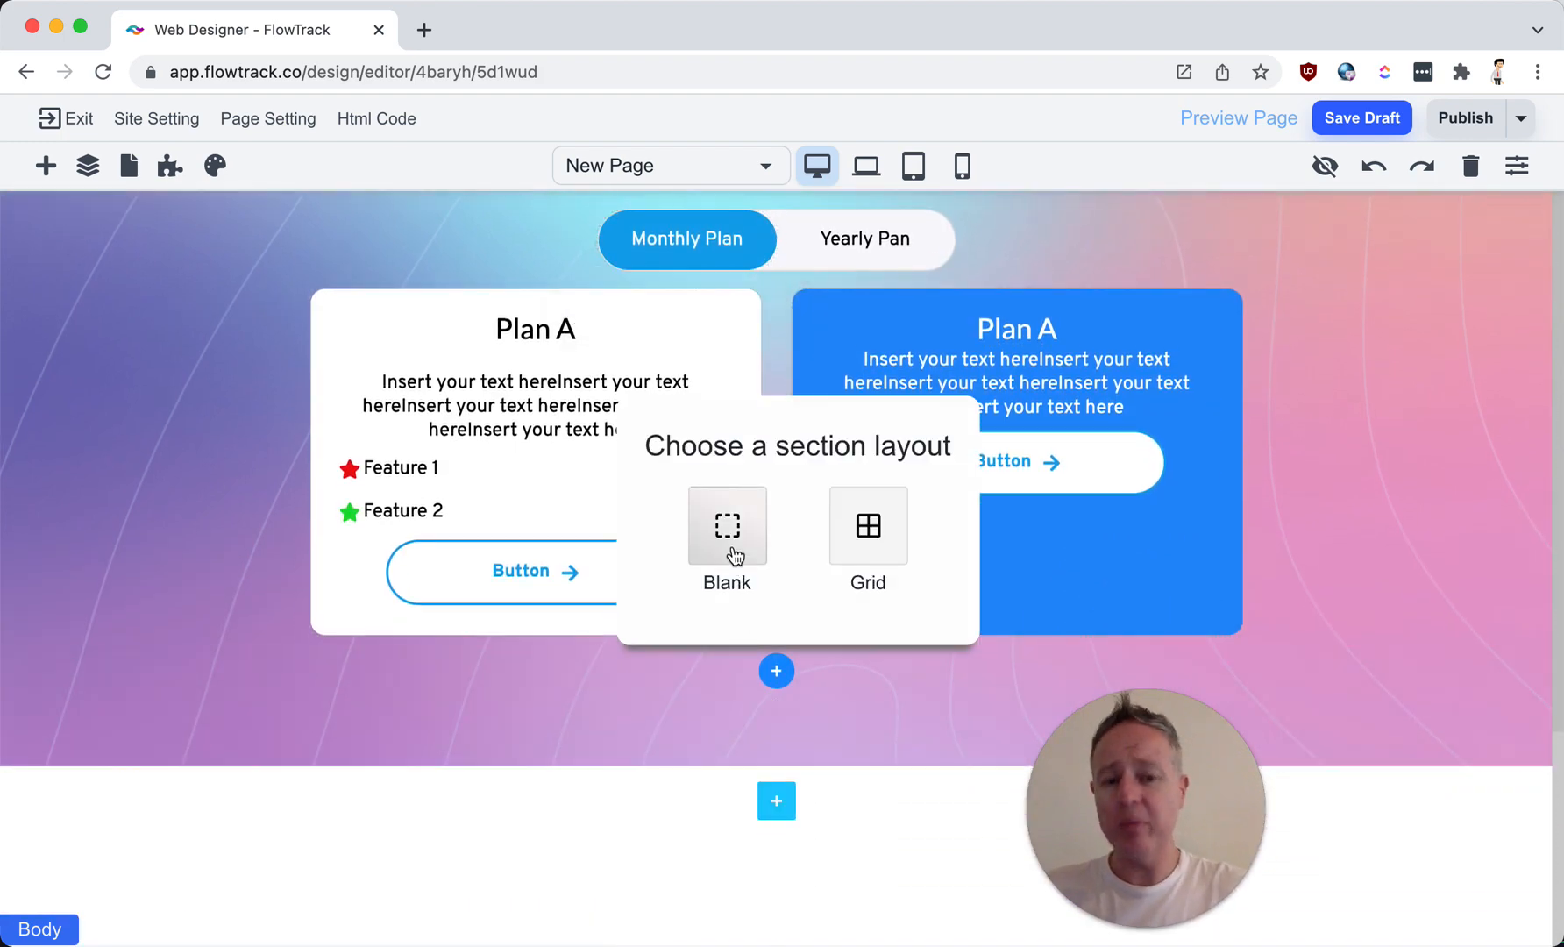
left_click(728, 526)
scroll(925, 560, "down", 5)
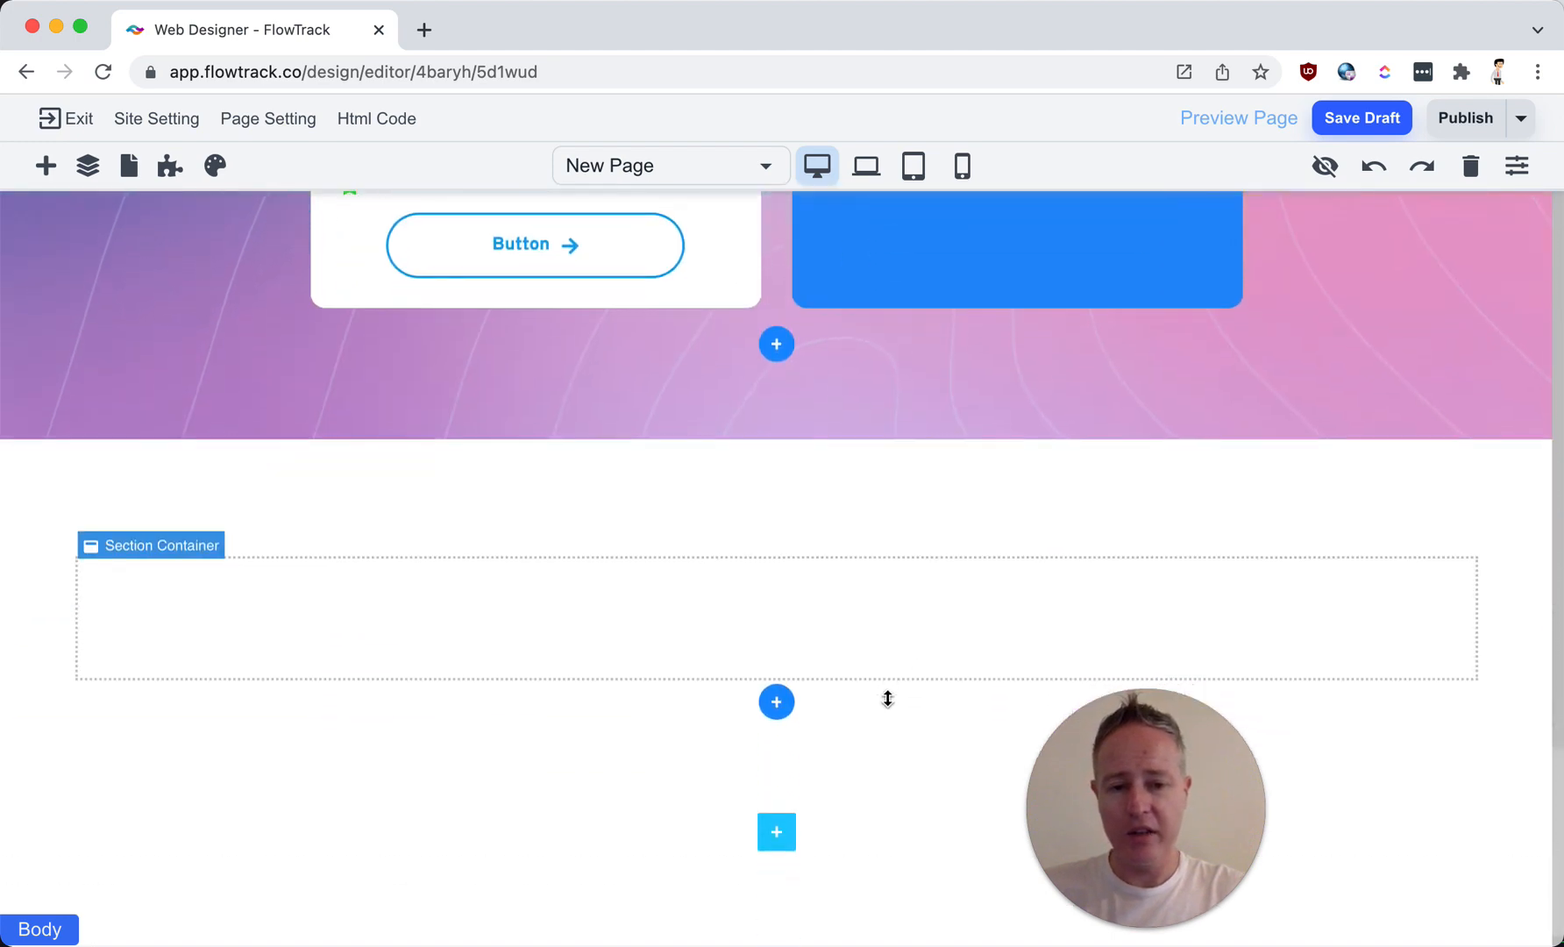
scroll(887, 698, "down", 1)
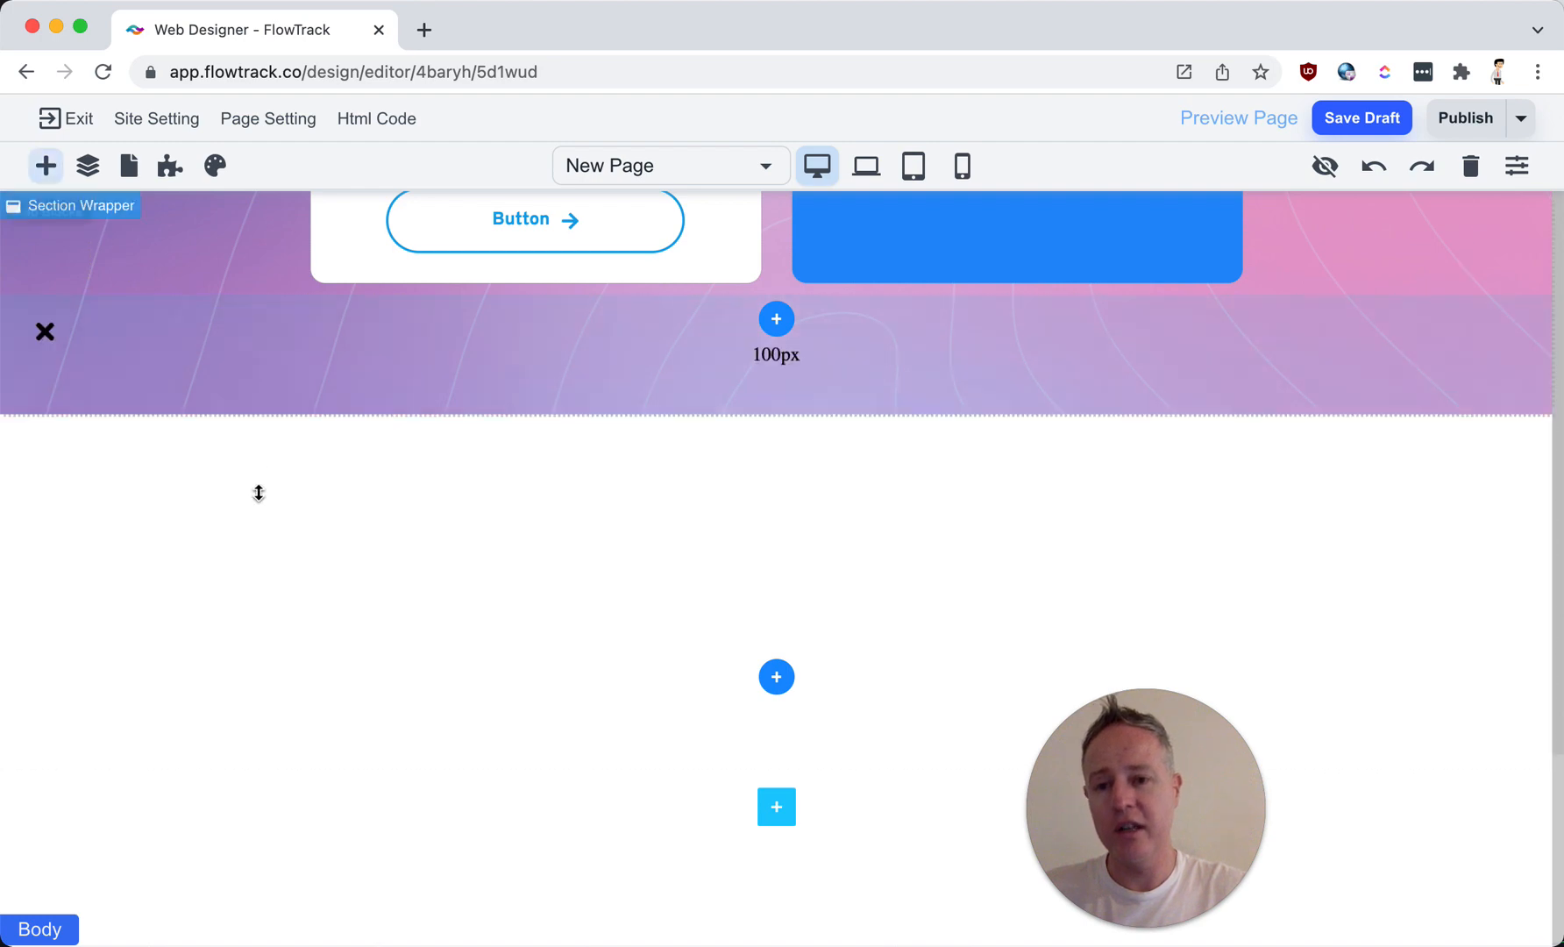
Step: Insert a grid block with the 2 x 1 layout into the new blank section
left_click(46, 166)
scroll(165, 721, "down", 3)
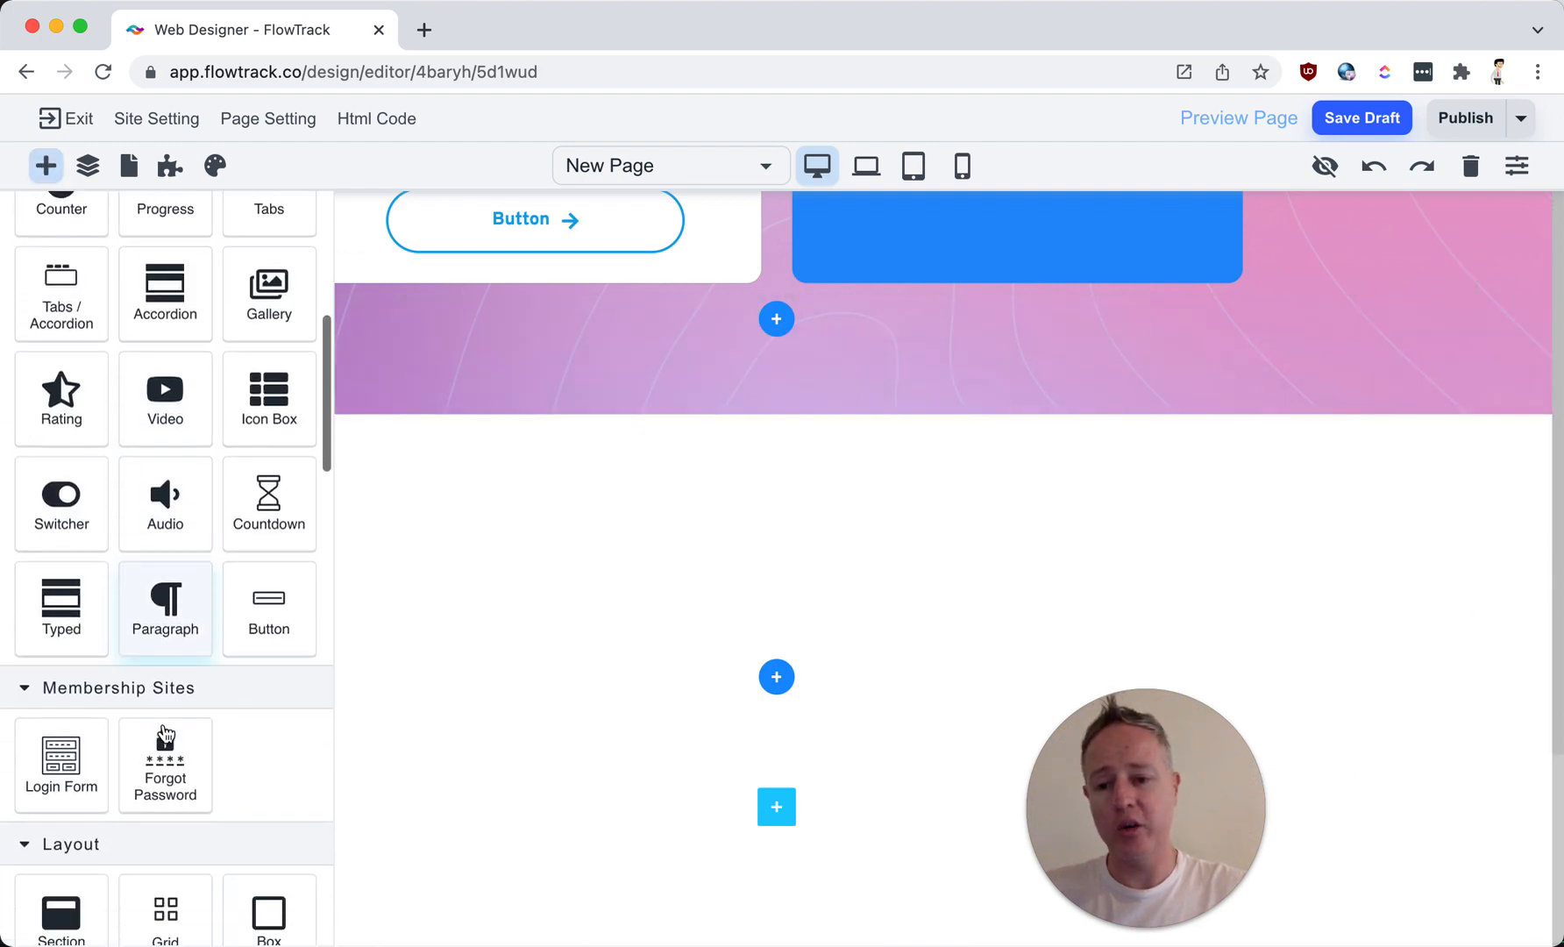
scroll(164, 720, "down", 2)
left_click_drag(165, 743, 633, 575)
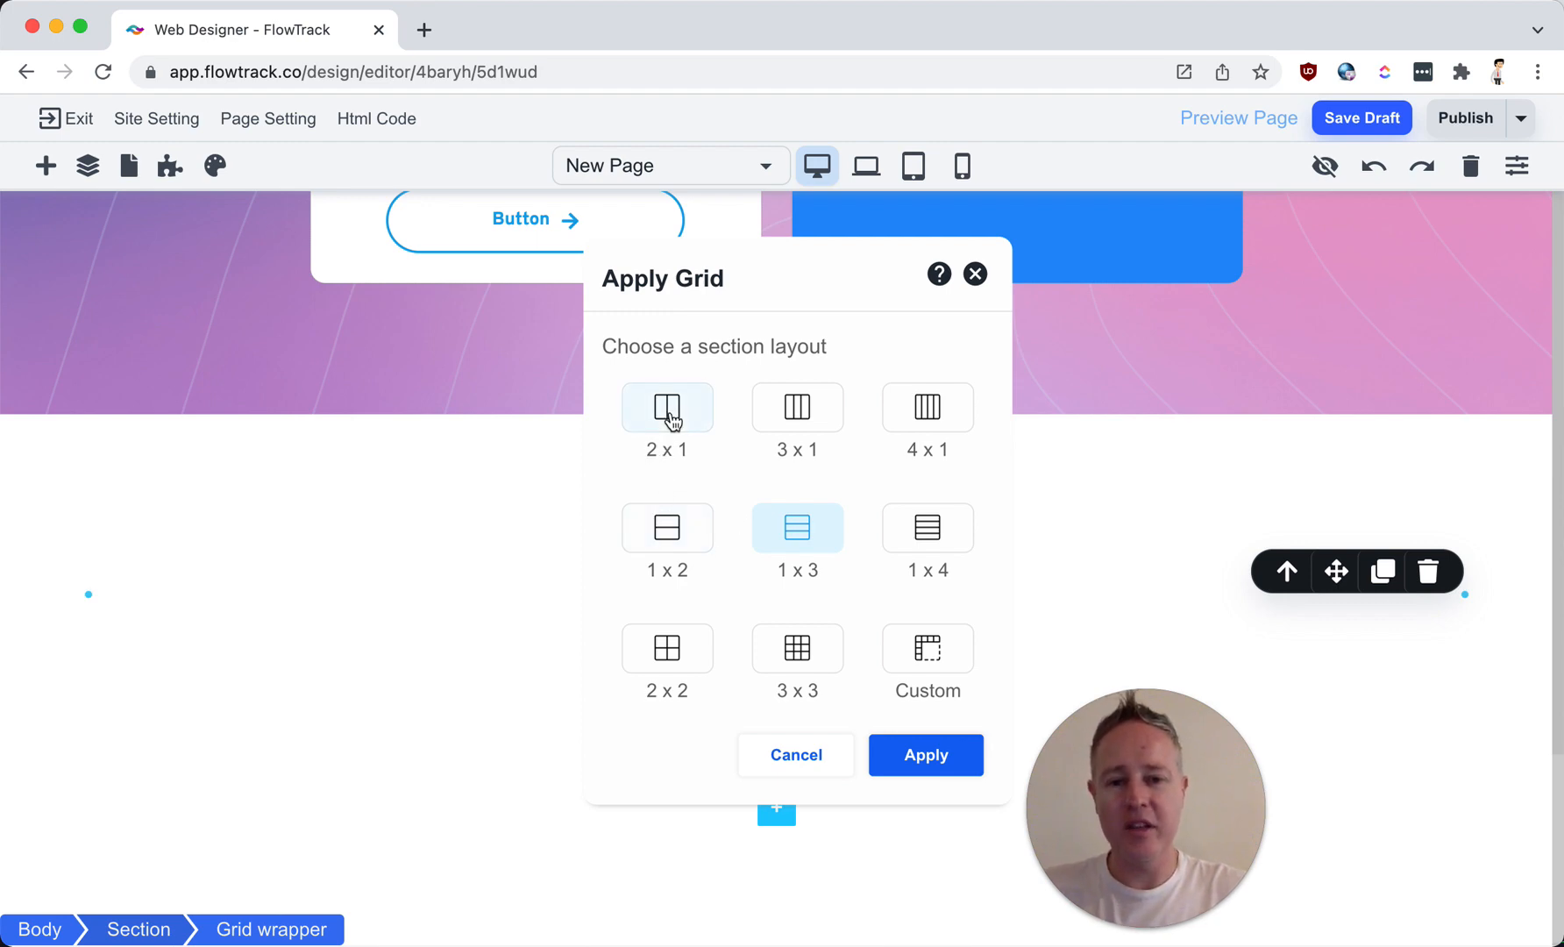
left_click(692, 436)
left_click(912, 760)
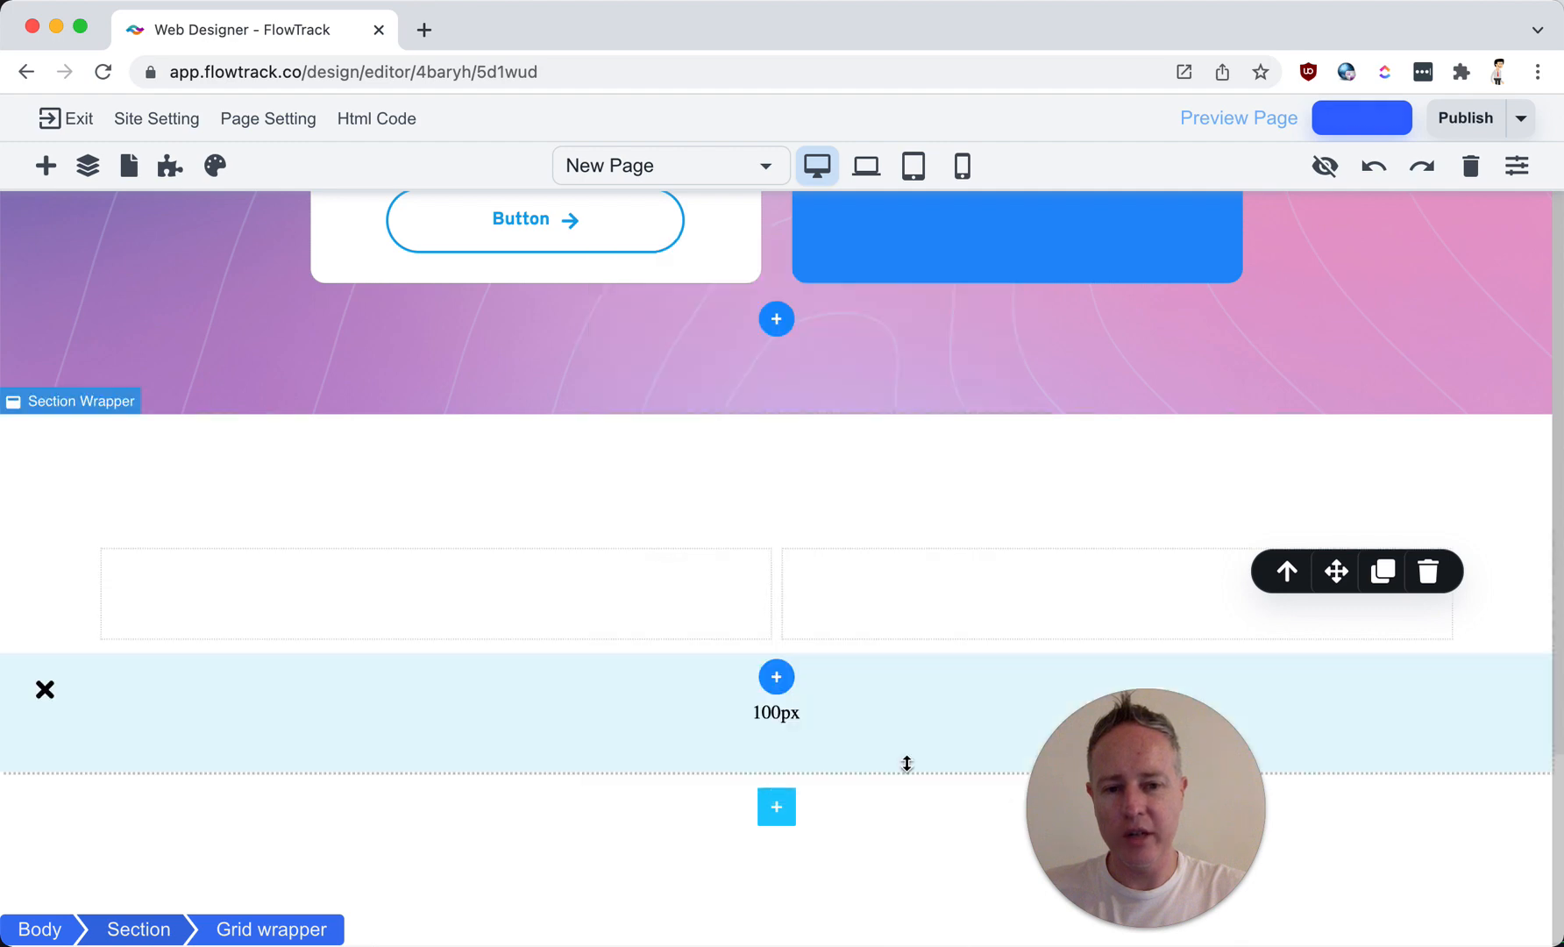
Step: Narrow the left column of the new grid so the right column takes up more of the width
left_click(771, 596)
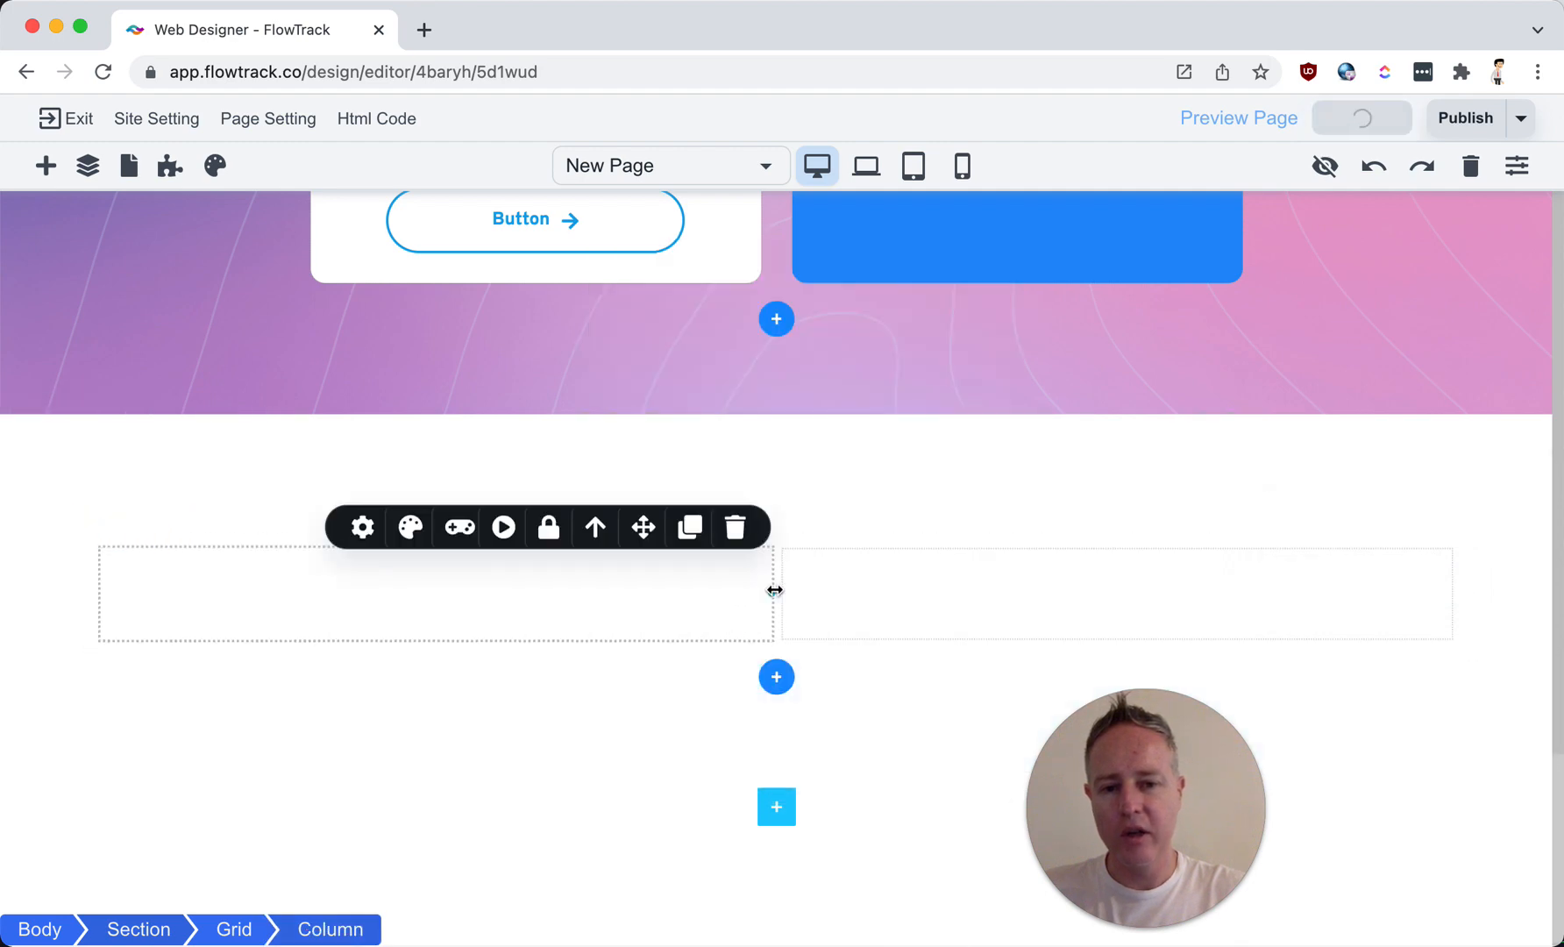
left_click_drag(741, 592, 72, 580)
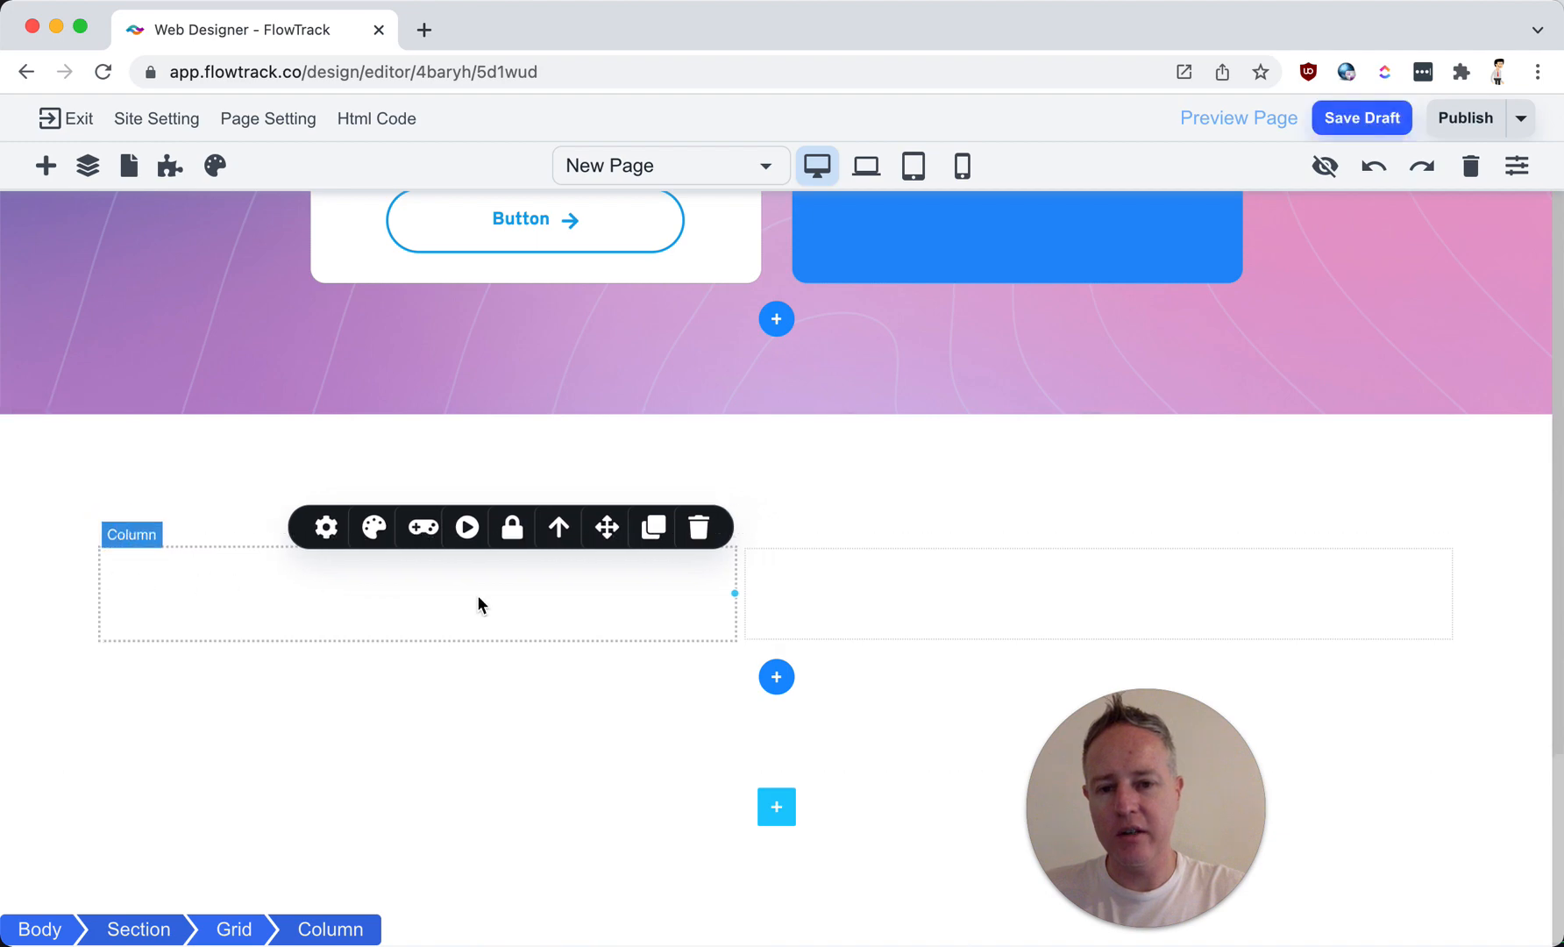
left_click_drag(733, 596, 150, 590)
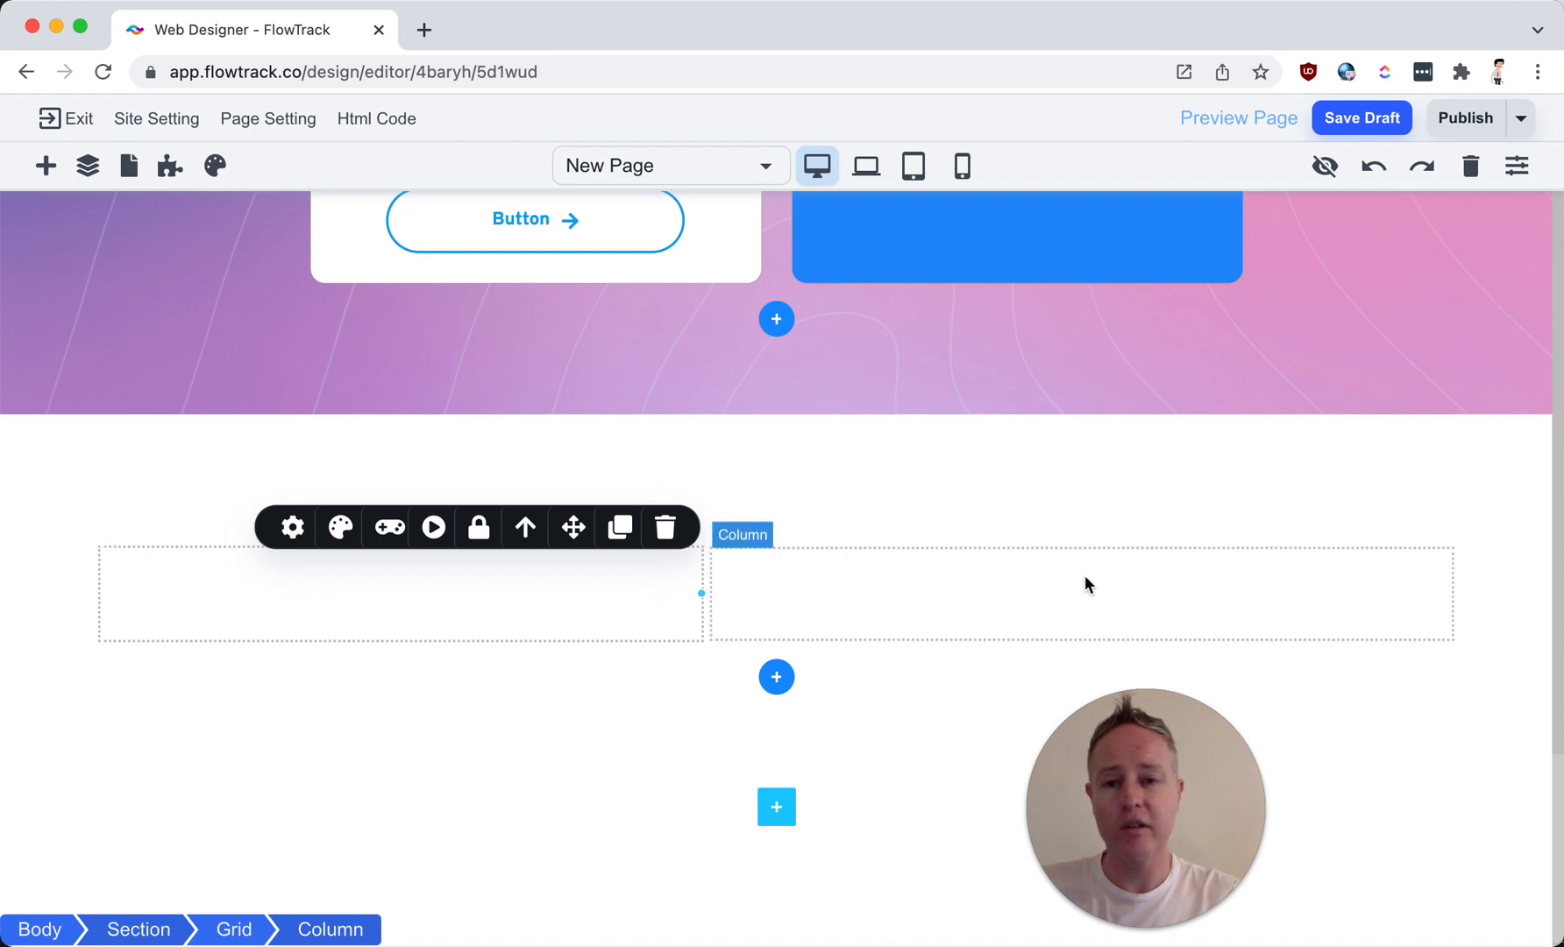
Step: Nest a 2 x 2 grid inside the right column of the new grid and select its first cell
left_click(43, 165)
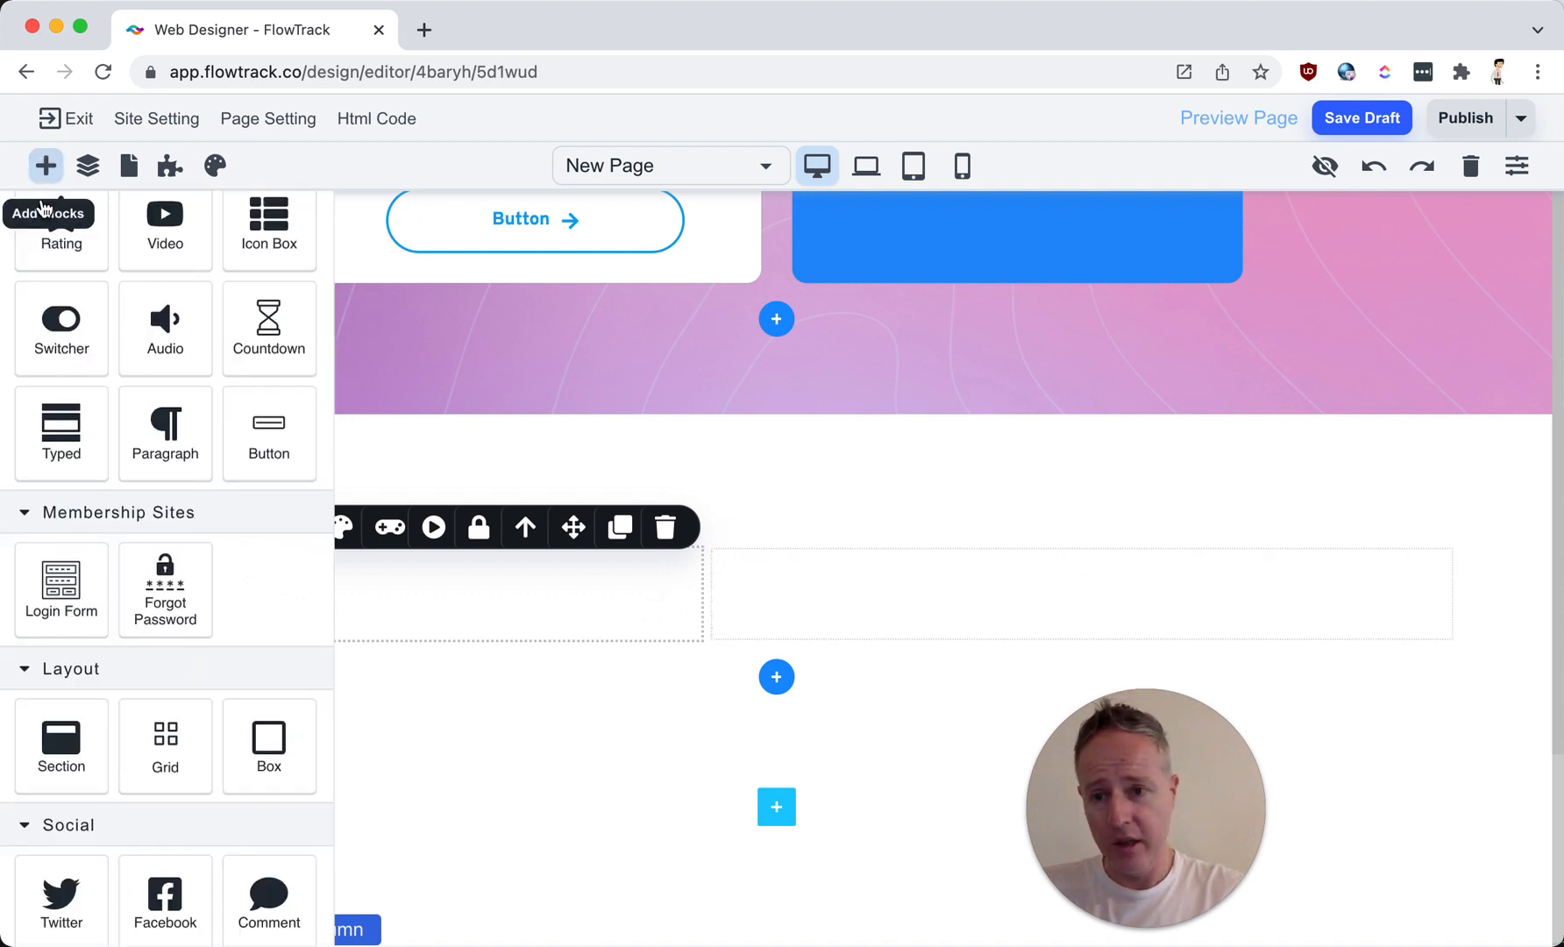
left_click_drag(165, 740, 891, 582)
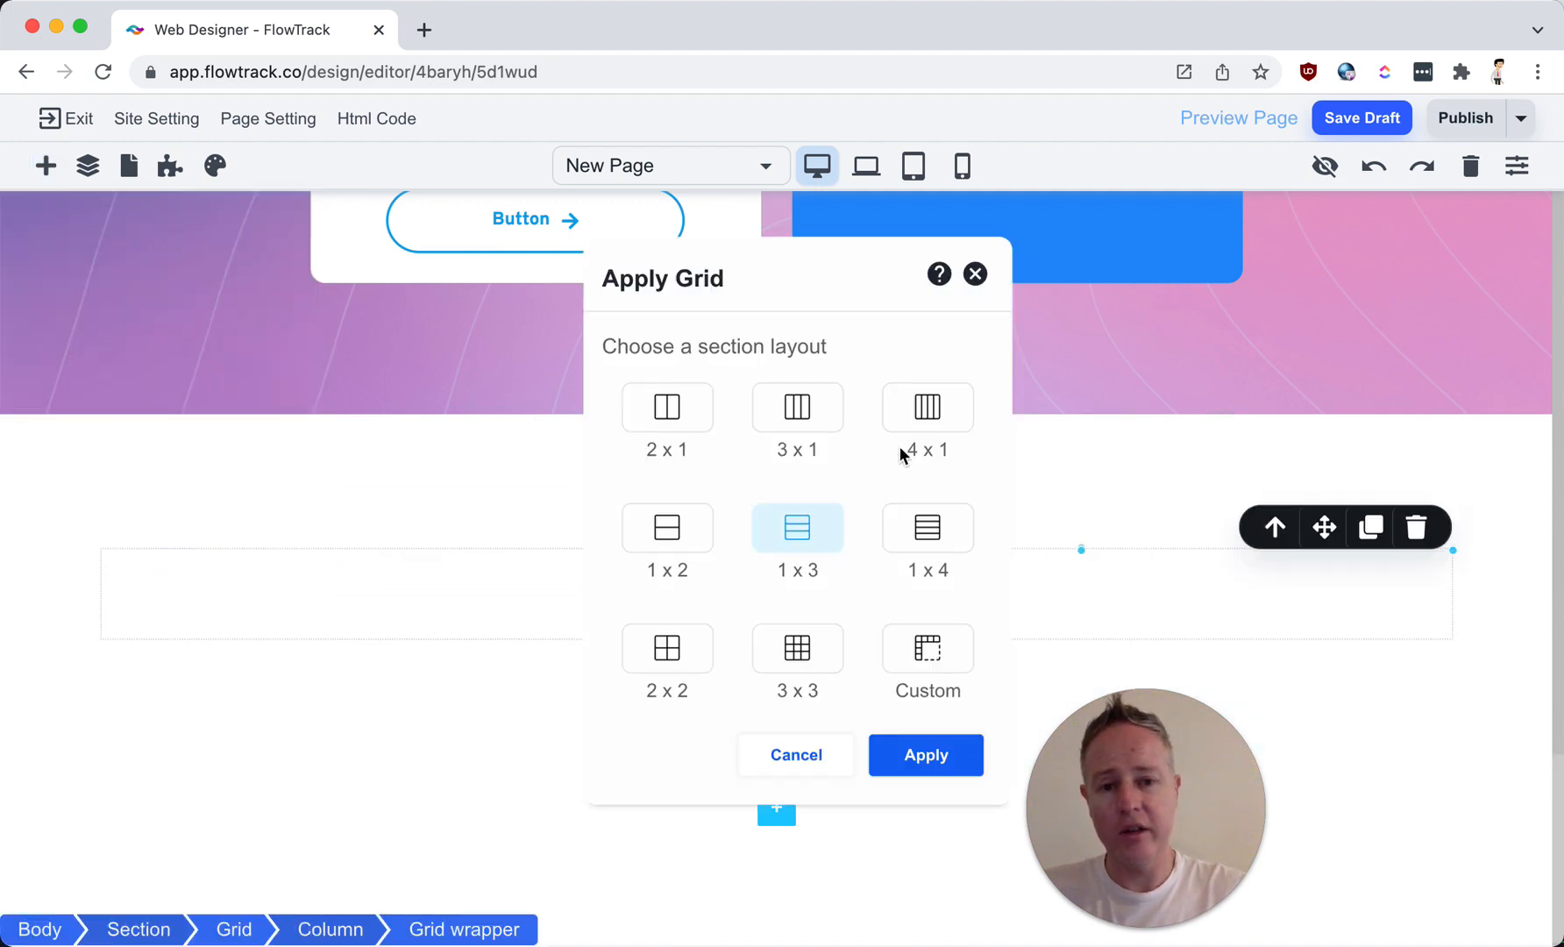
left_click(679, 659)
left_click(918, 753)
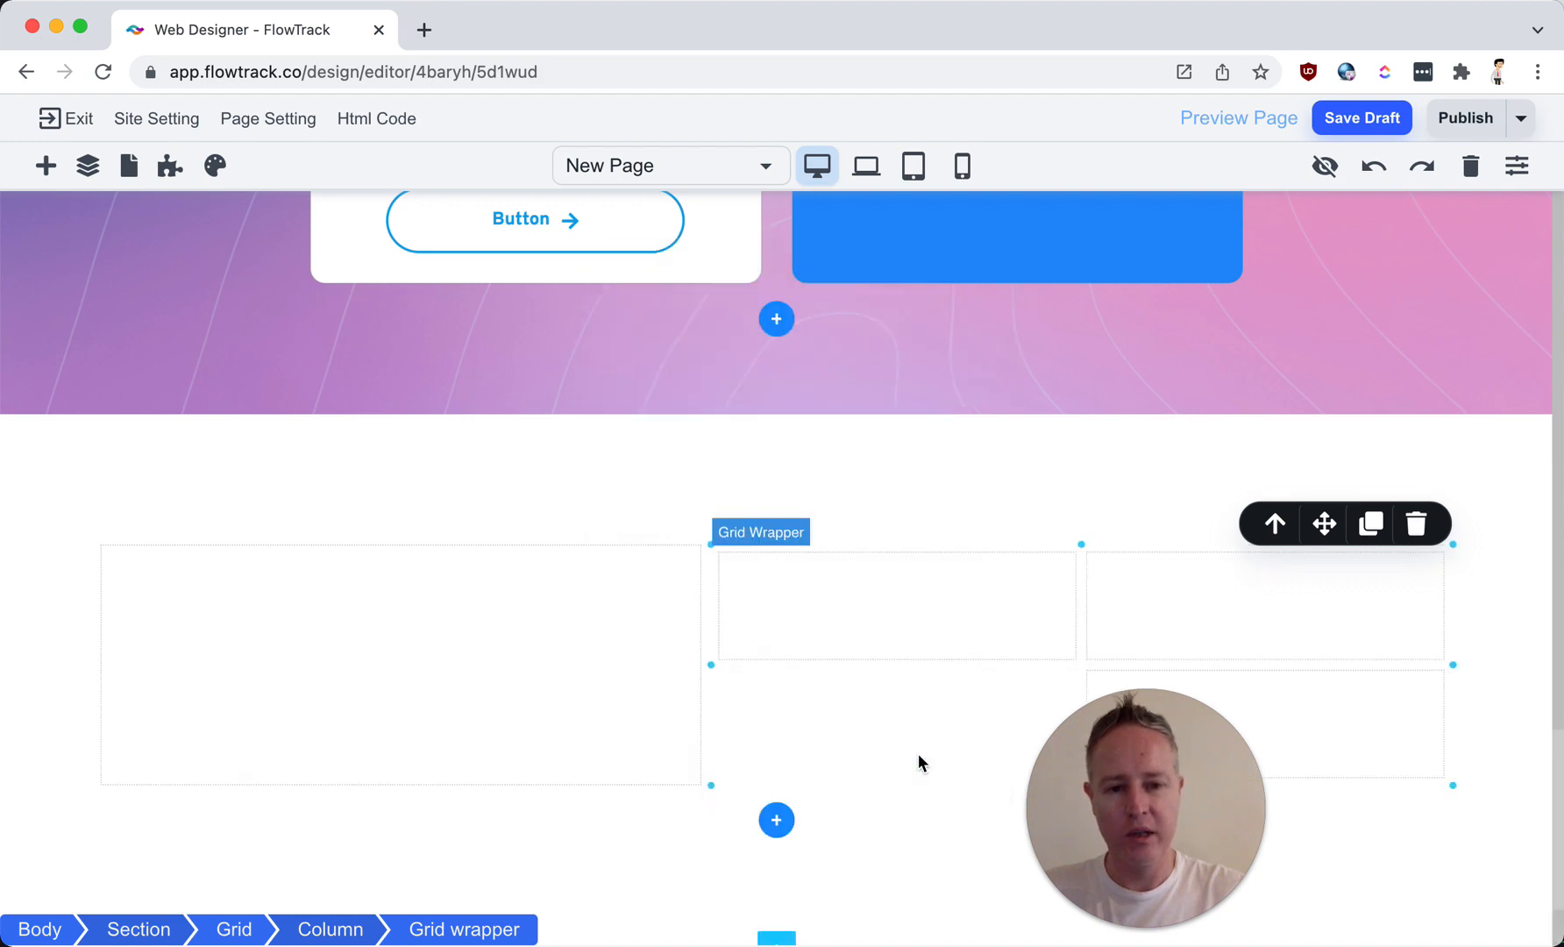
left_click(920, 651)
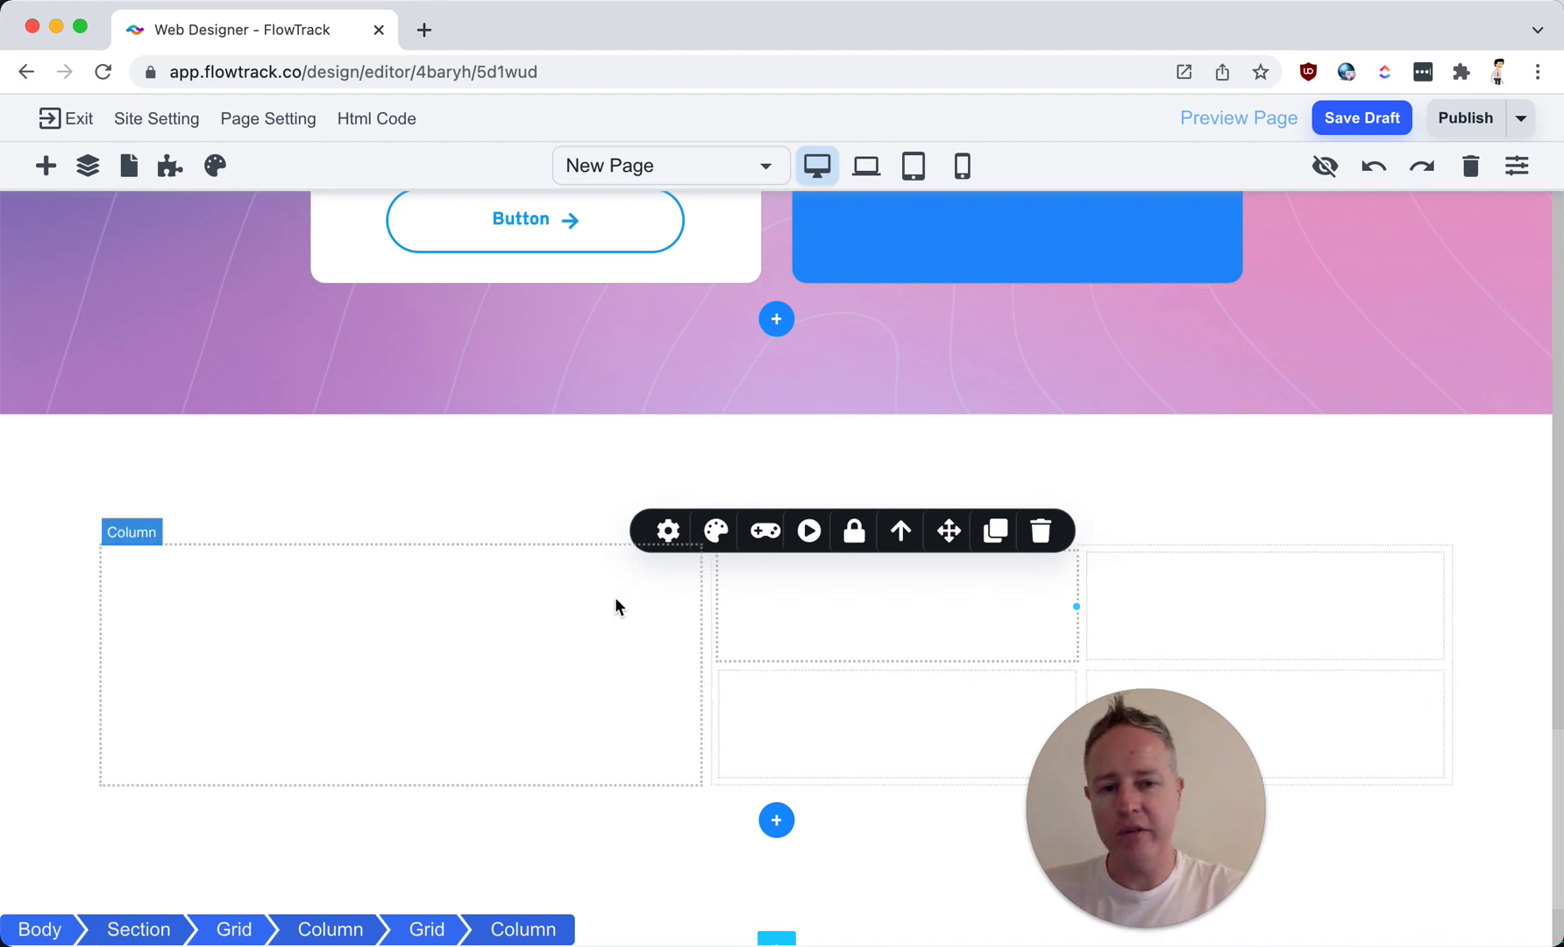
left_click(607, 575)
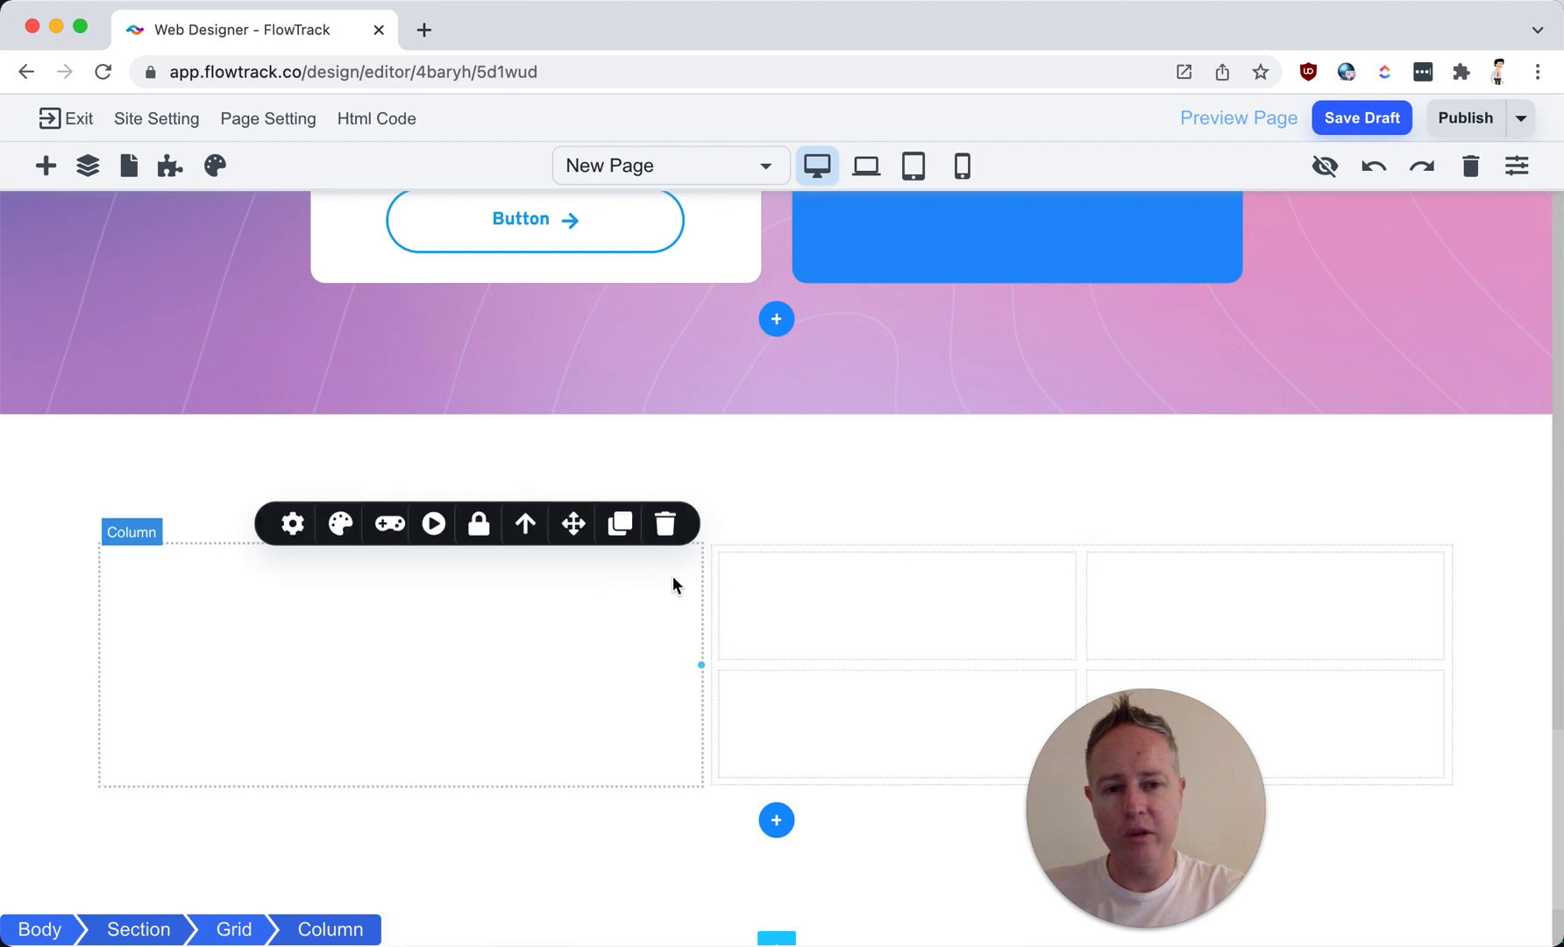
left_click(1502, 564)
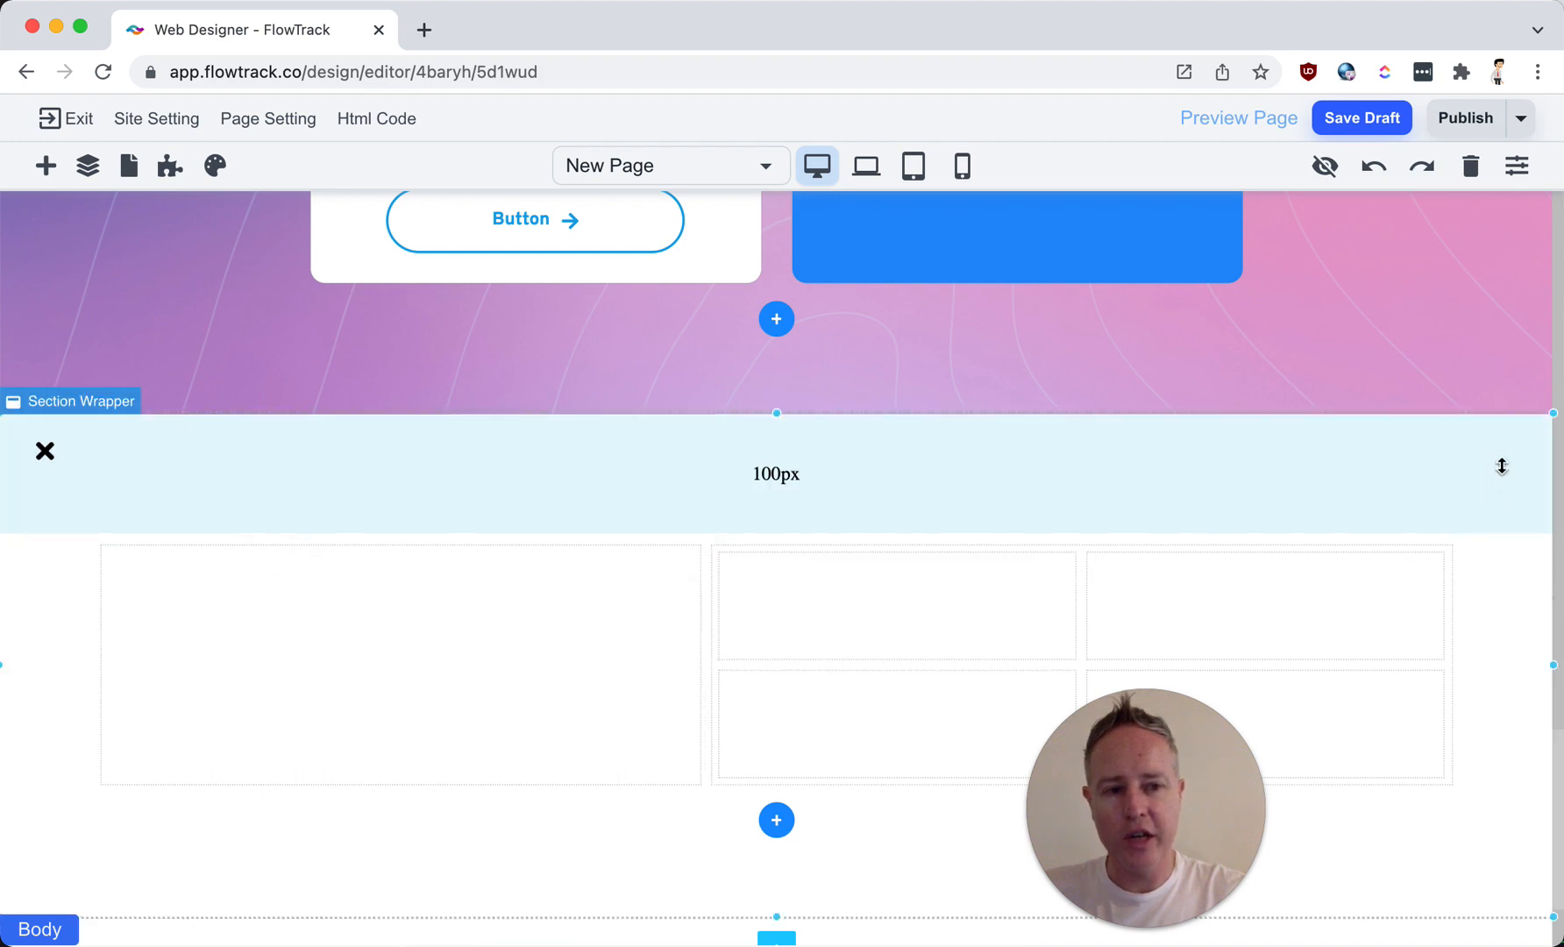
scroll(1472, 616, "down", 3)
left_click(1356, 488)
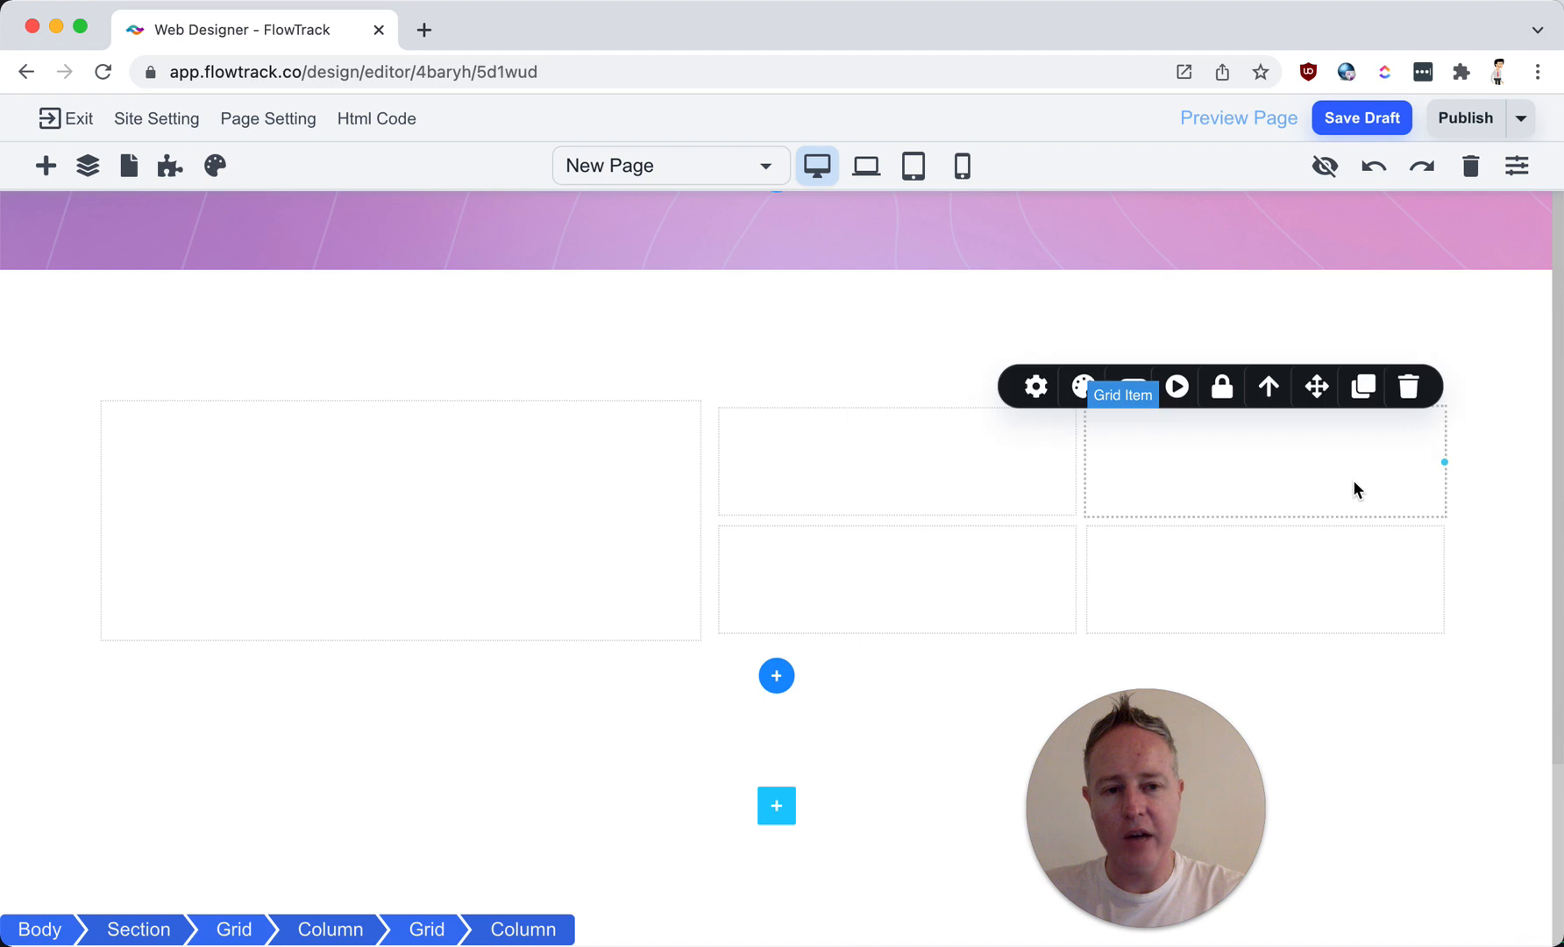
Step: Give the nested grid's top-left cell a solid grey background of 9AA3A5 at 57% opacity
left_click(996, 488)
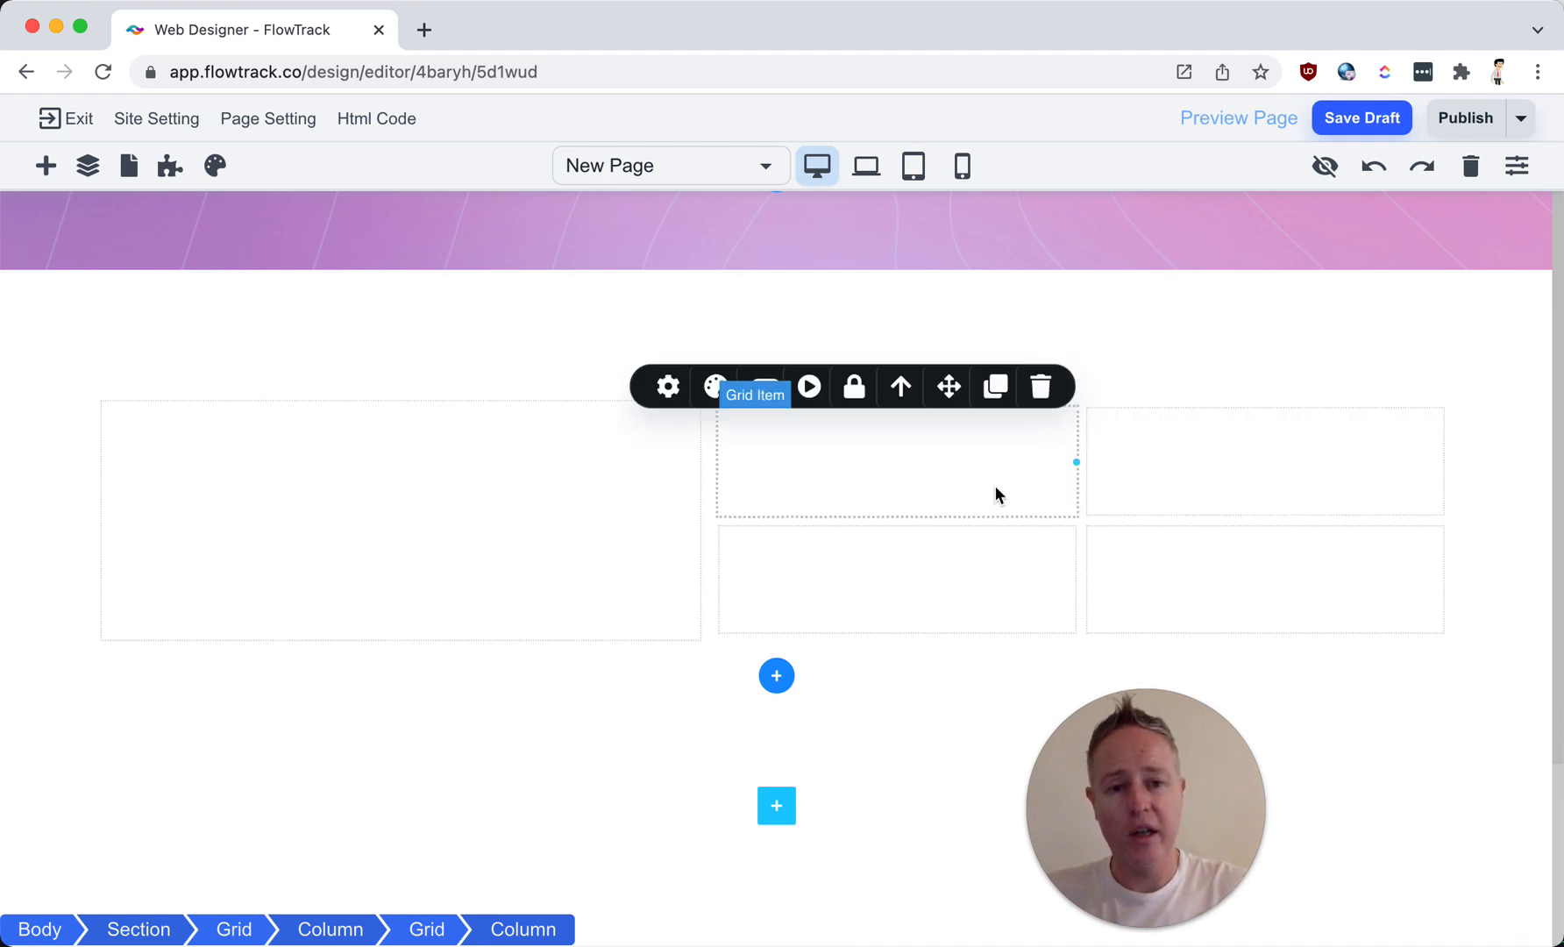
left_click(1528, 174)
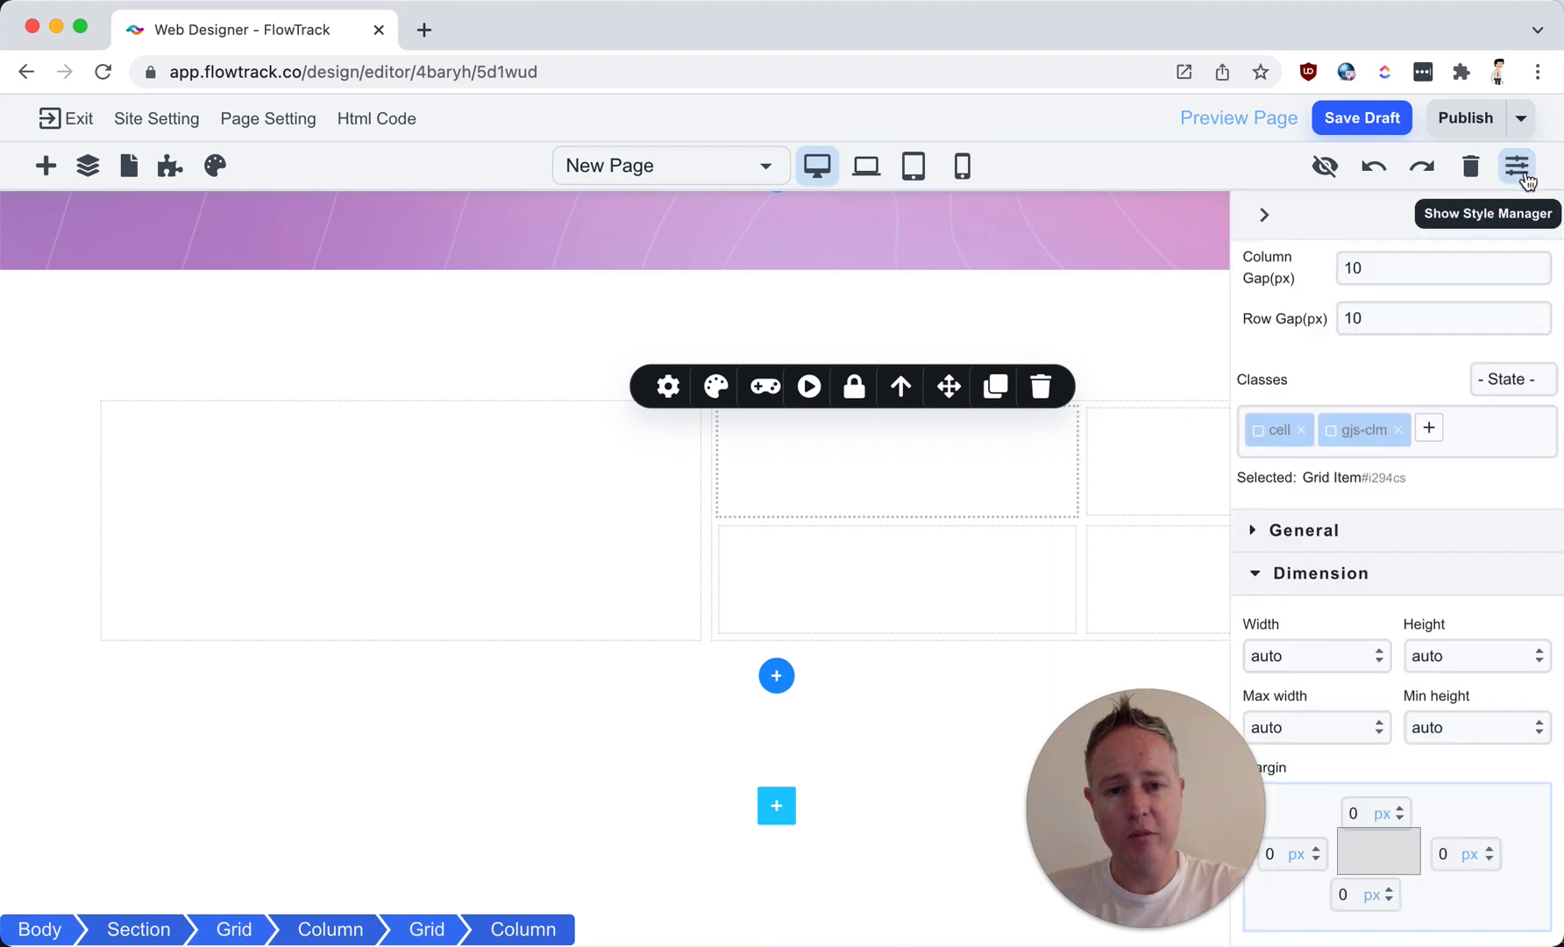
left_click(1526, 180)
left_click(715, 386)
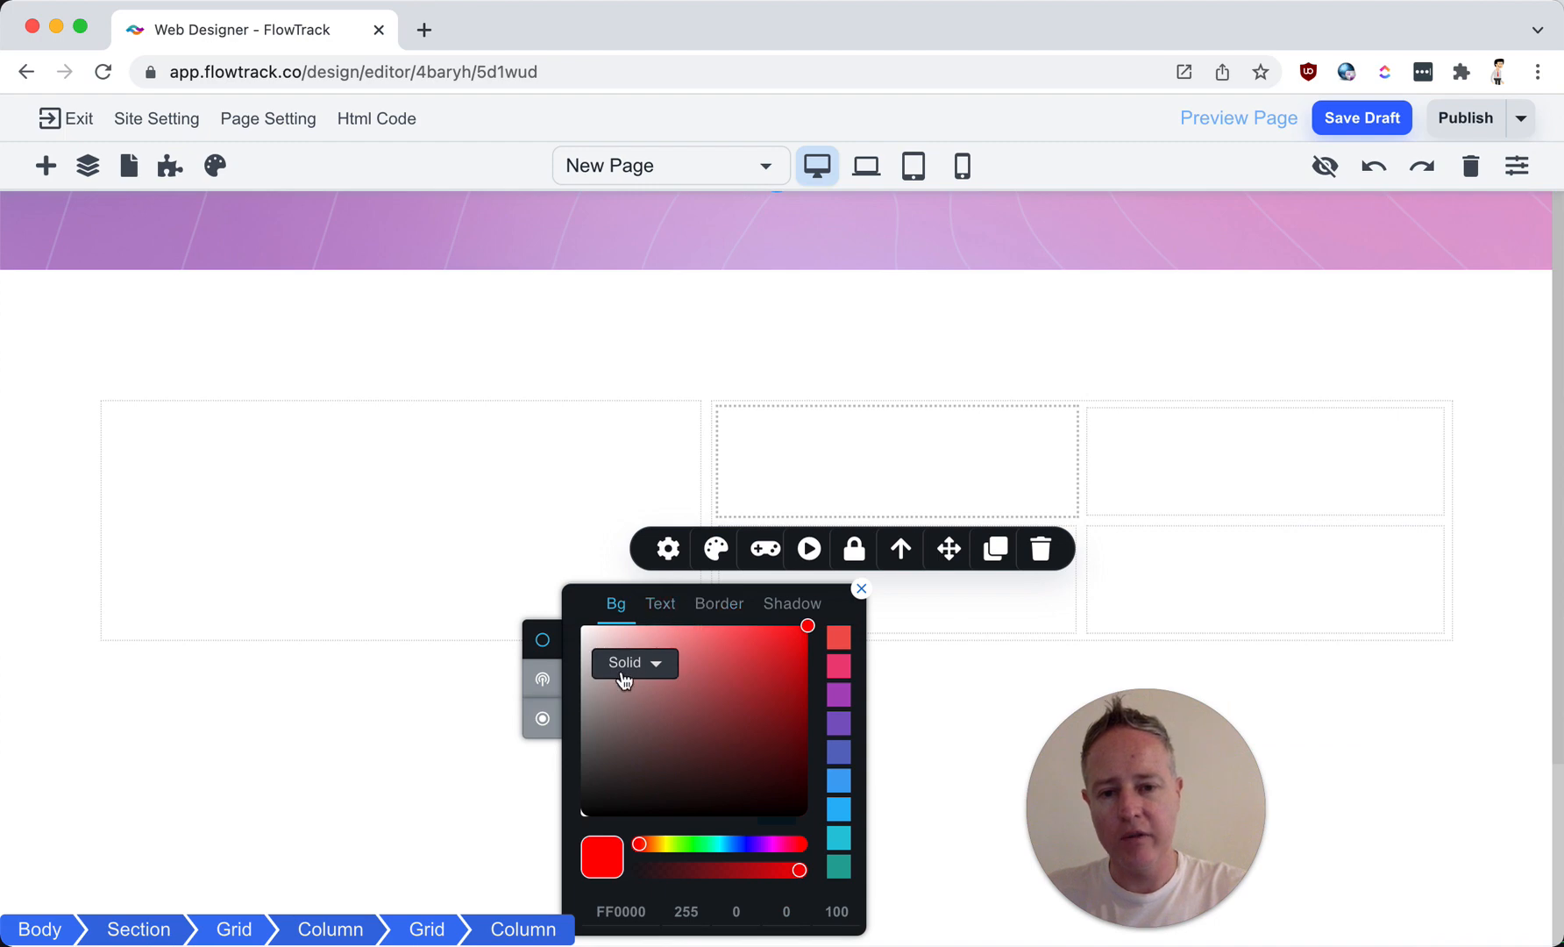
left_click_drag(598, 702, 579, 672)
left_click_drag(799, 870, 728, 871)
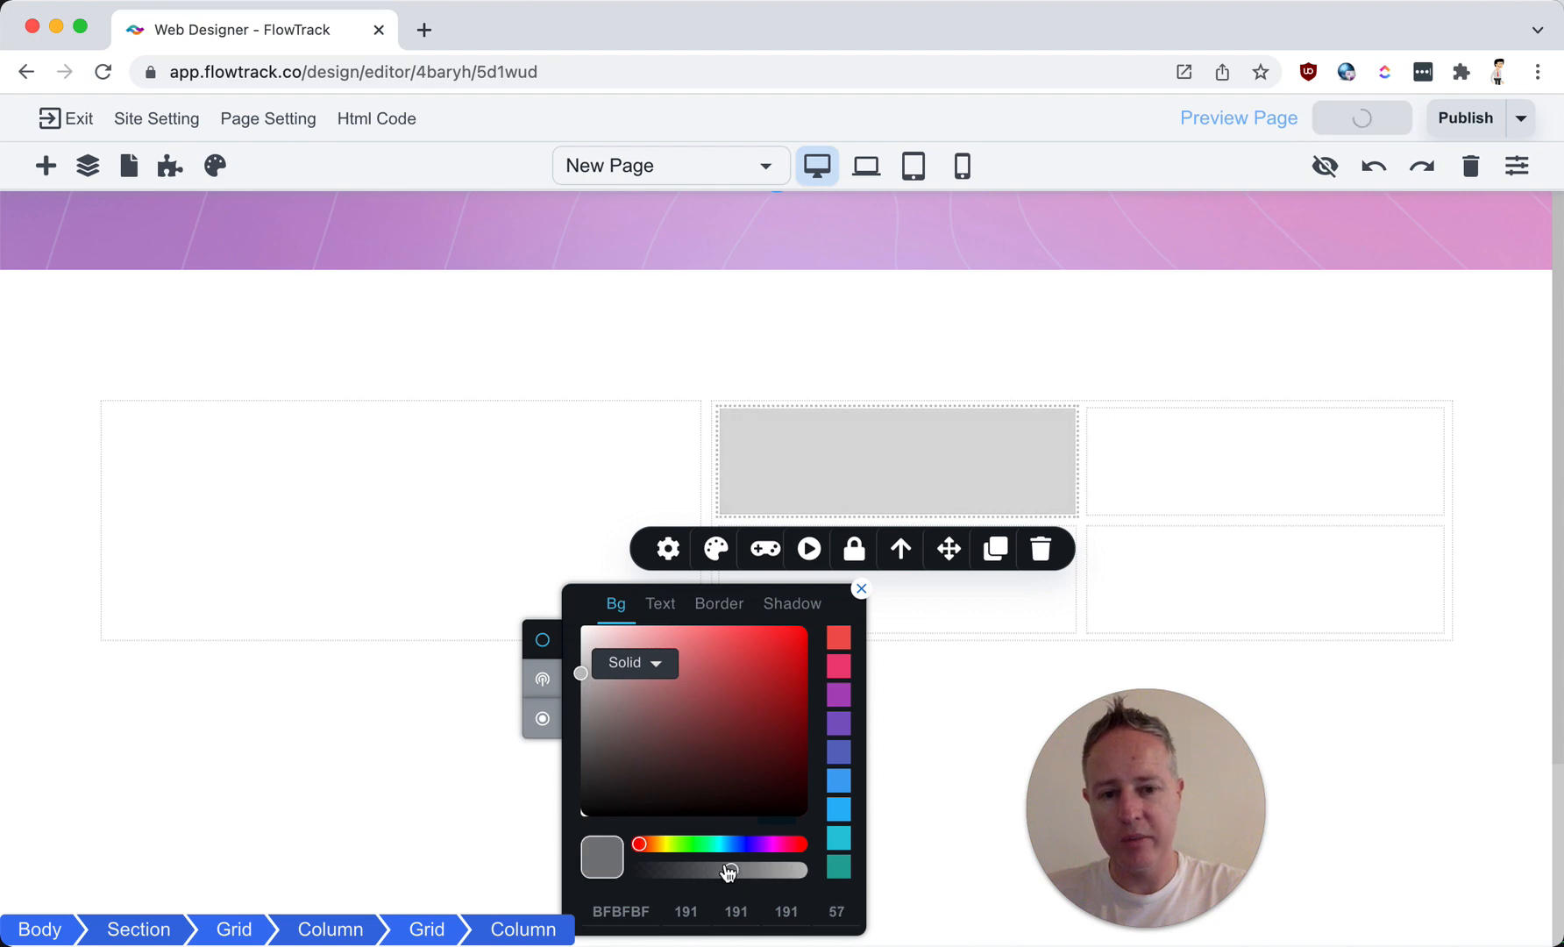
left_click(581, 700)
left_click_drag(725, 850, 718, 852)
left_click_drag(616, 705, 599, 692)
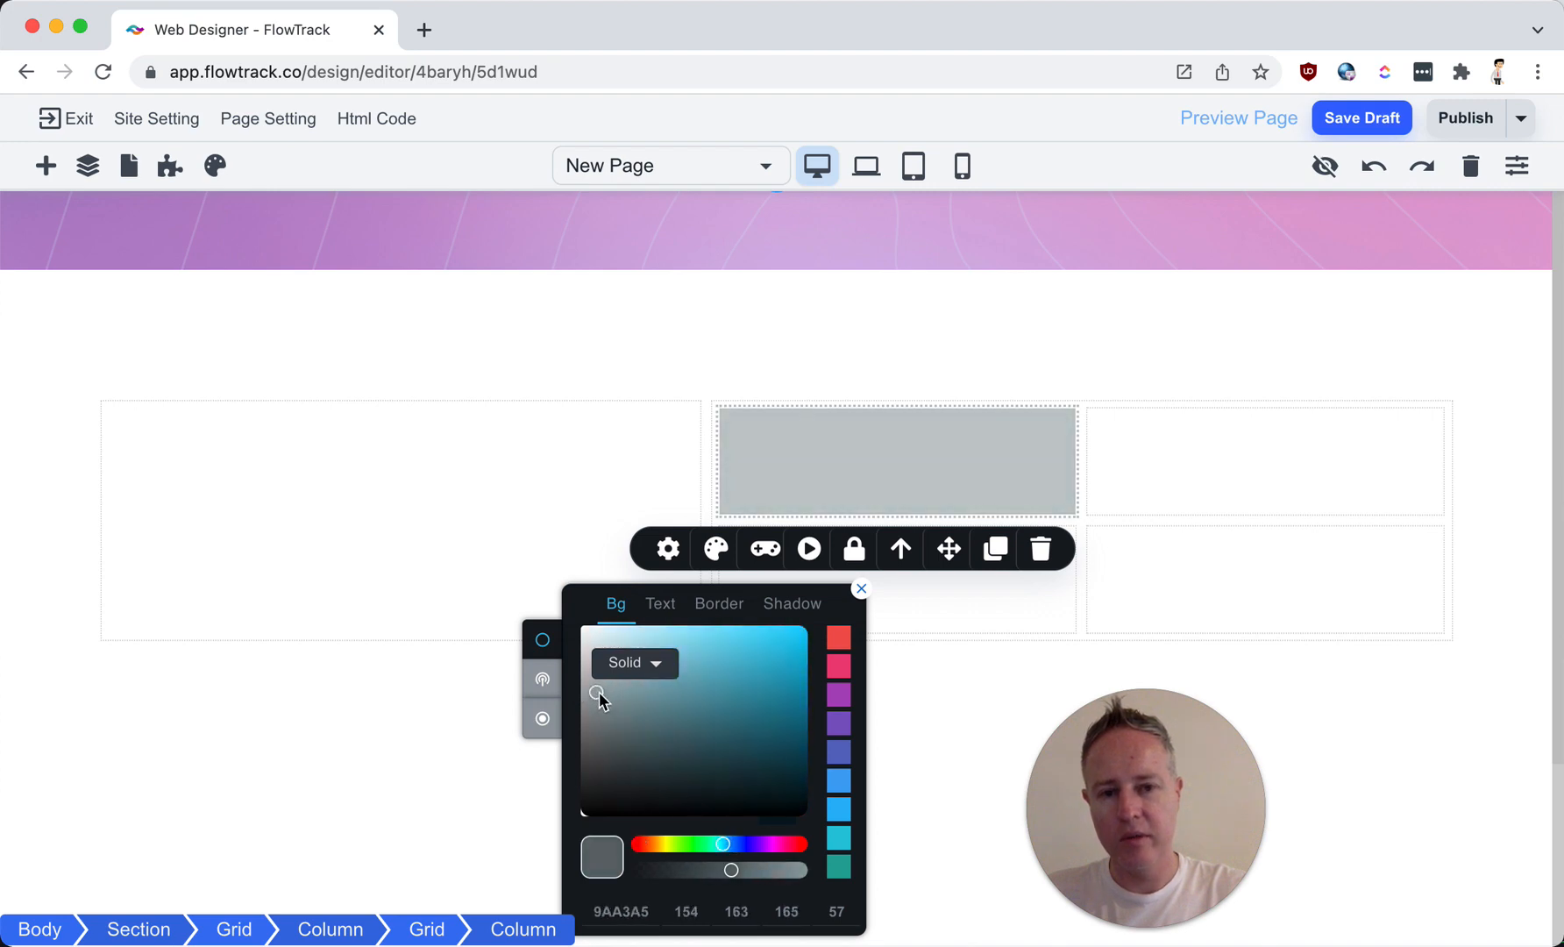
Step: Copy the top-left cell's background hex code and apply 9AA3A5 as the background of the nested grid's top-right cell
double_click(614, 912)
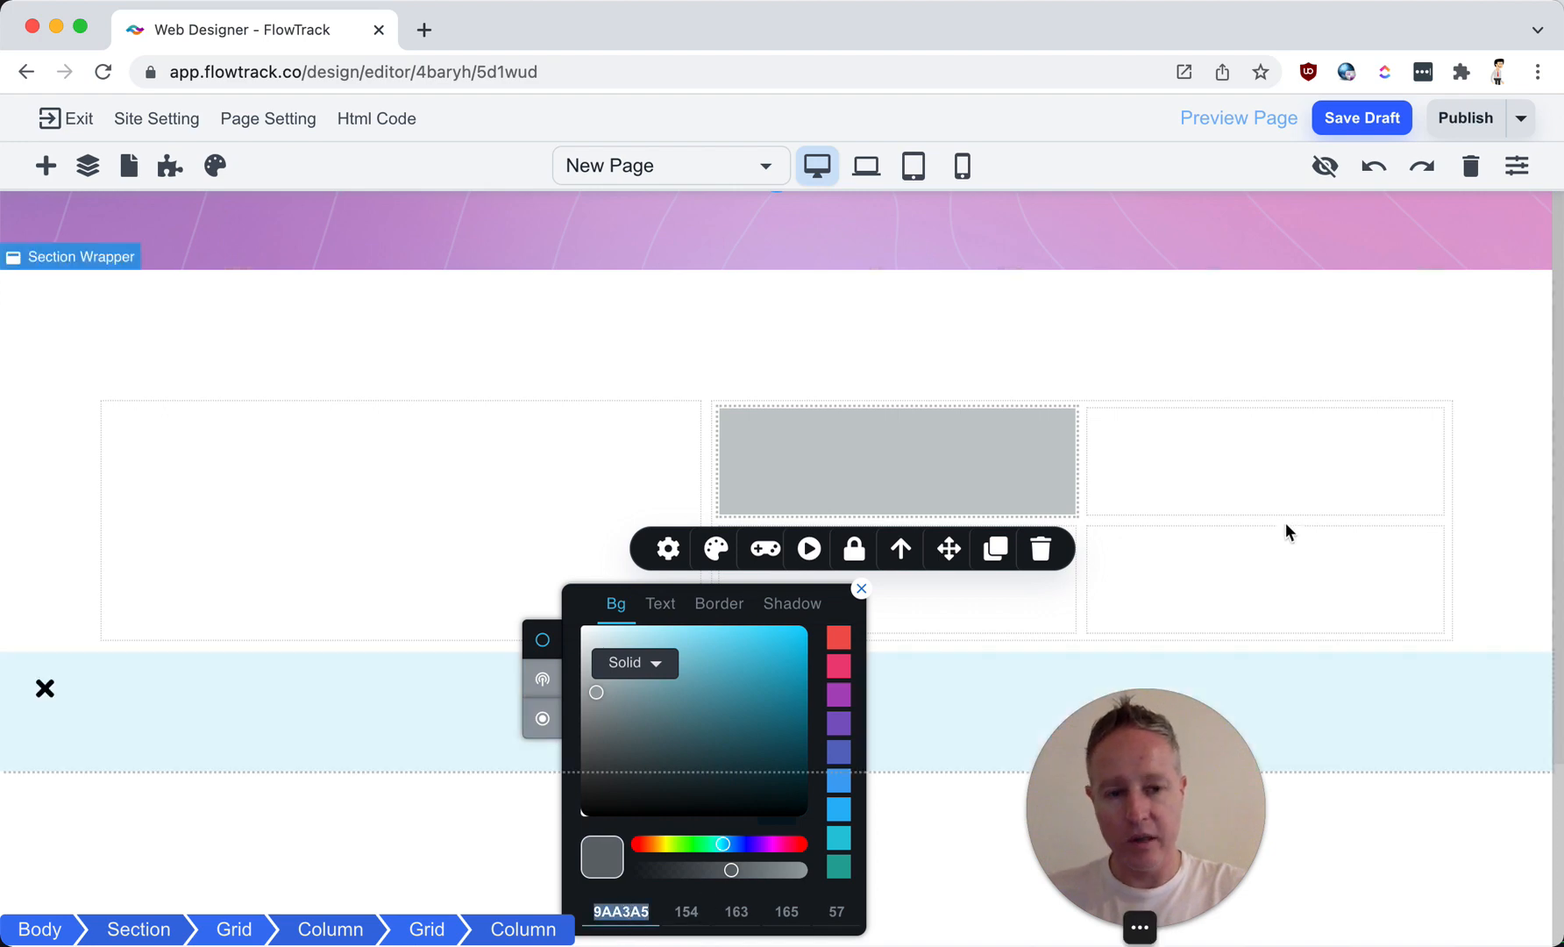
left_click(1260, 484)
left_click(1085, 392)
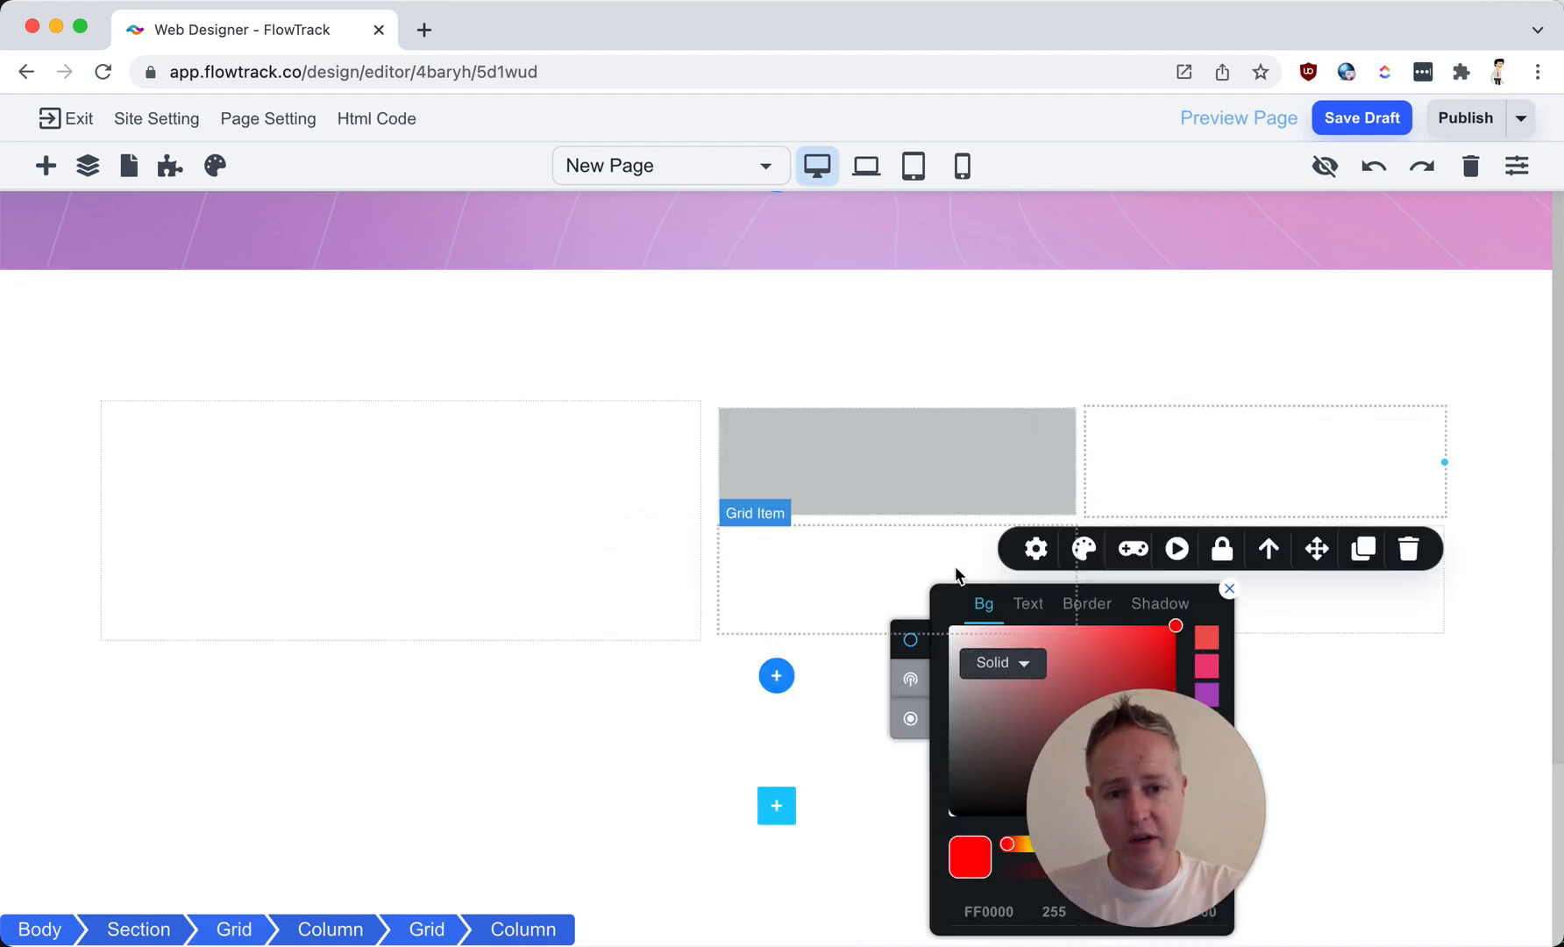
left_click_drag(1043, 772, 296, 784)
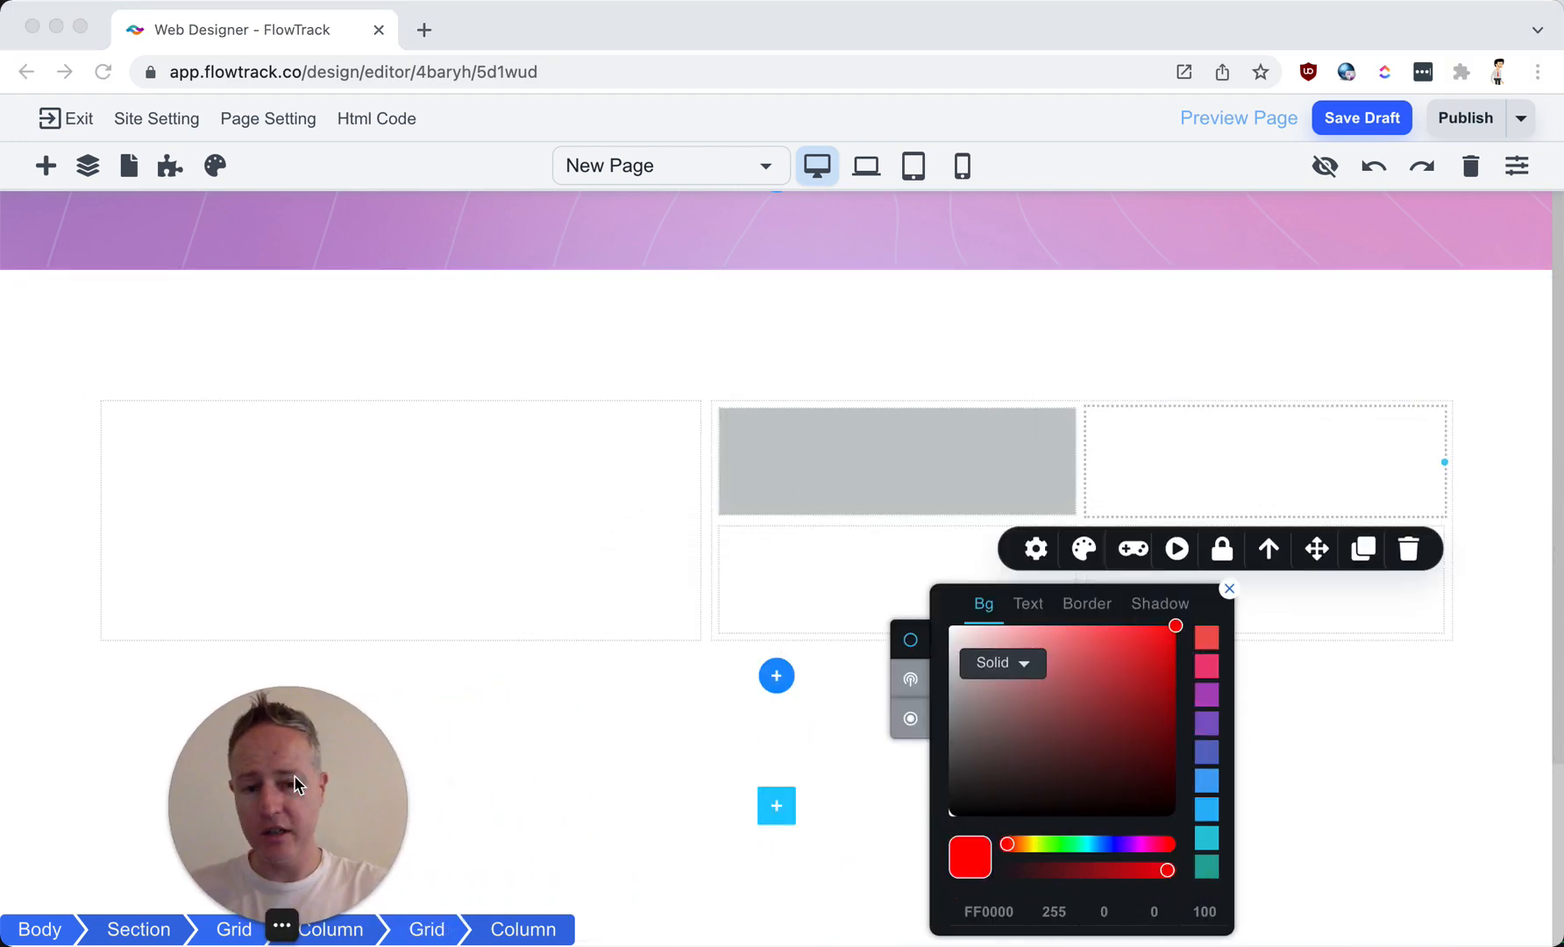
double_click(988, 912)
type("9AA5A6")
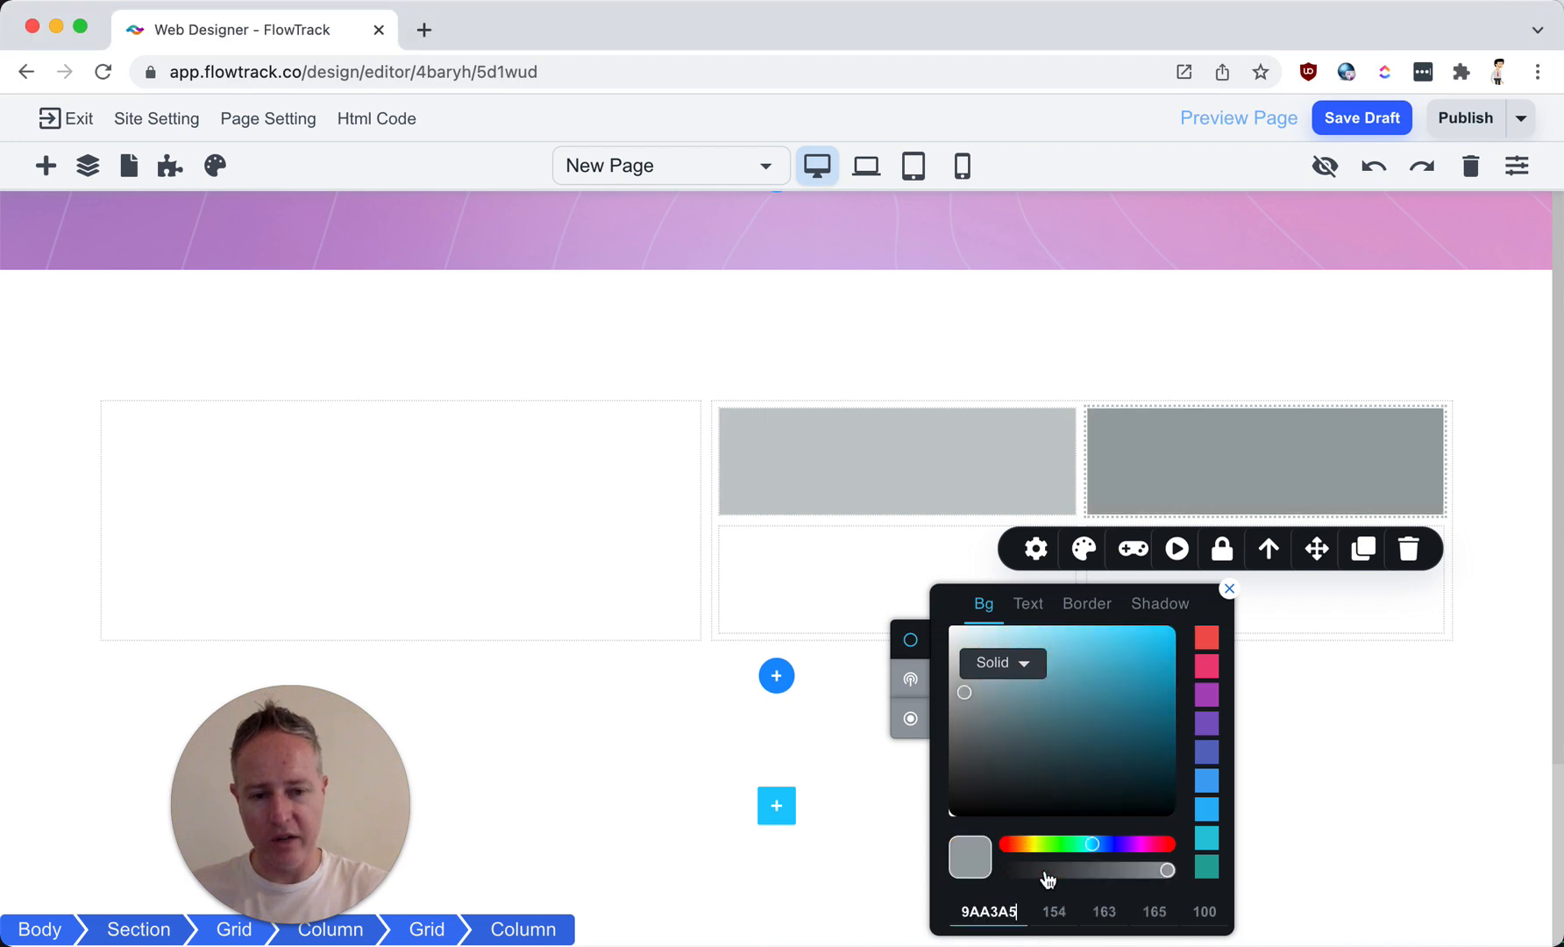
Step: Set the background color of the nested grid's bottom-right and bottom-left cells to 9AA3A5
left_click(1272, 610)
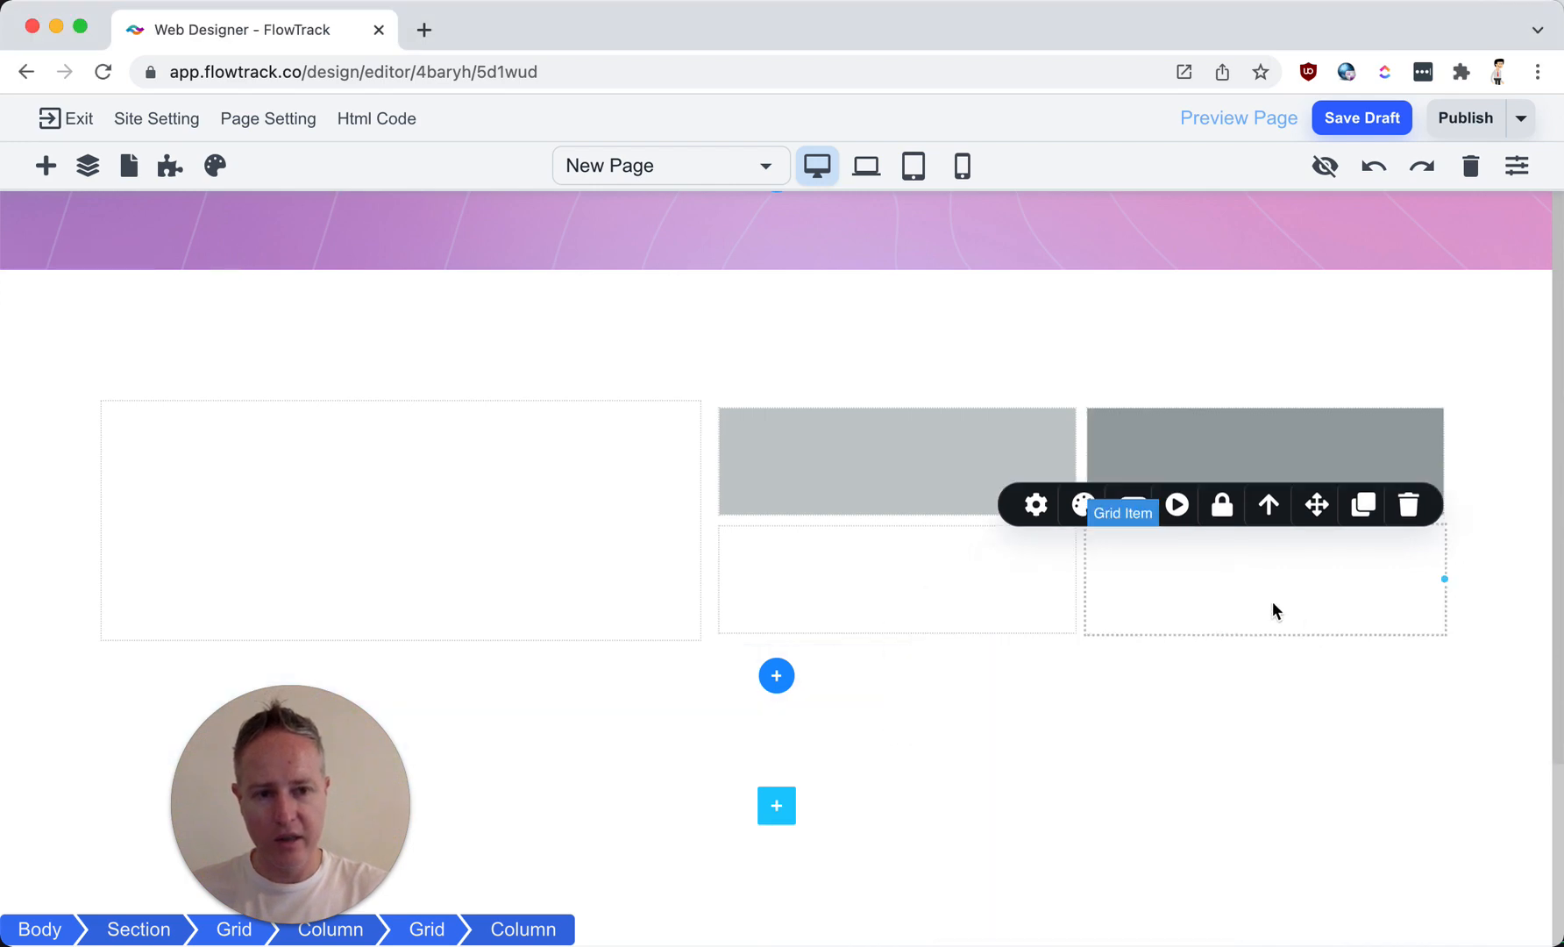
left_click(1083, 504)
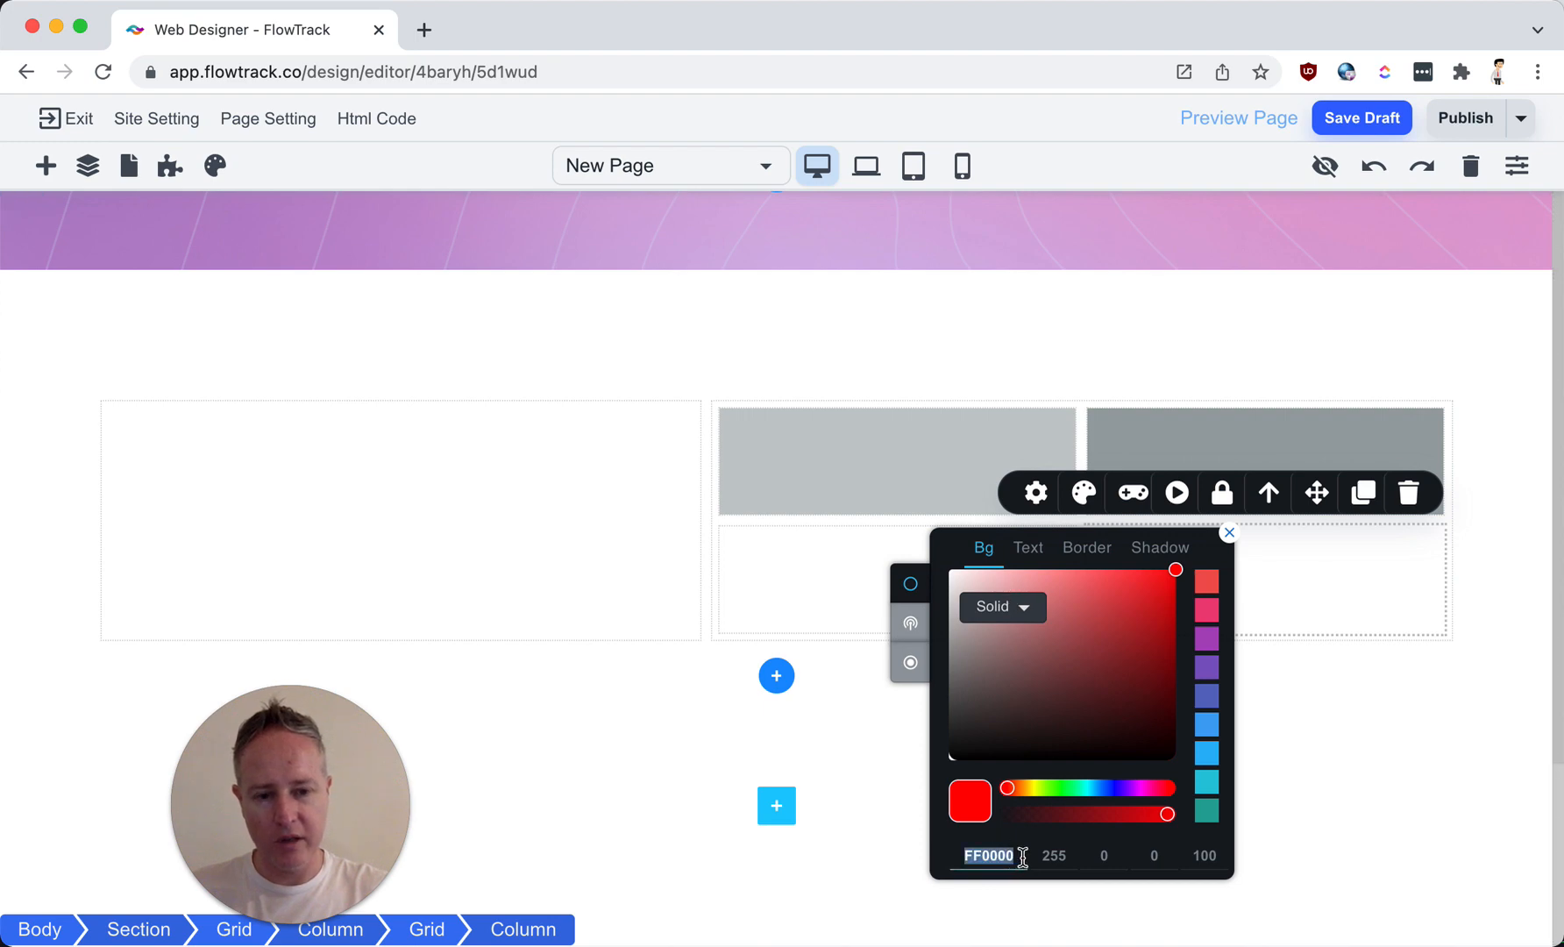
type("9AA5A6")
left_click(833, 589)
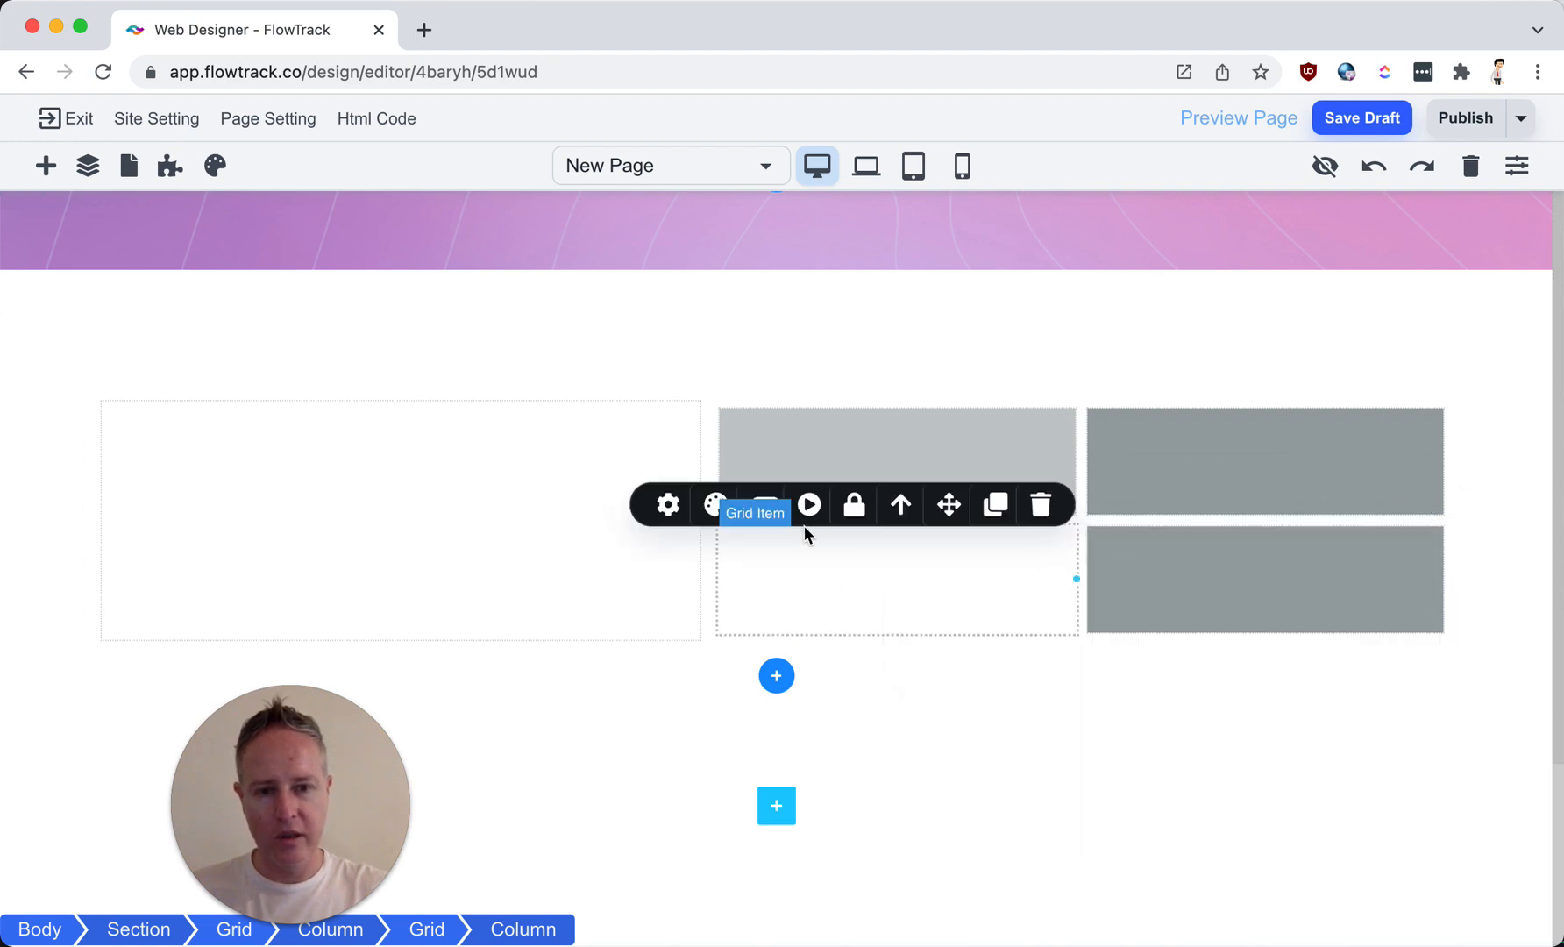
left_click(716, 506)
key("ctrl+v")
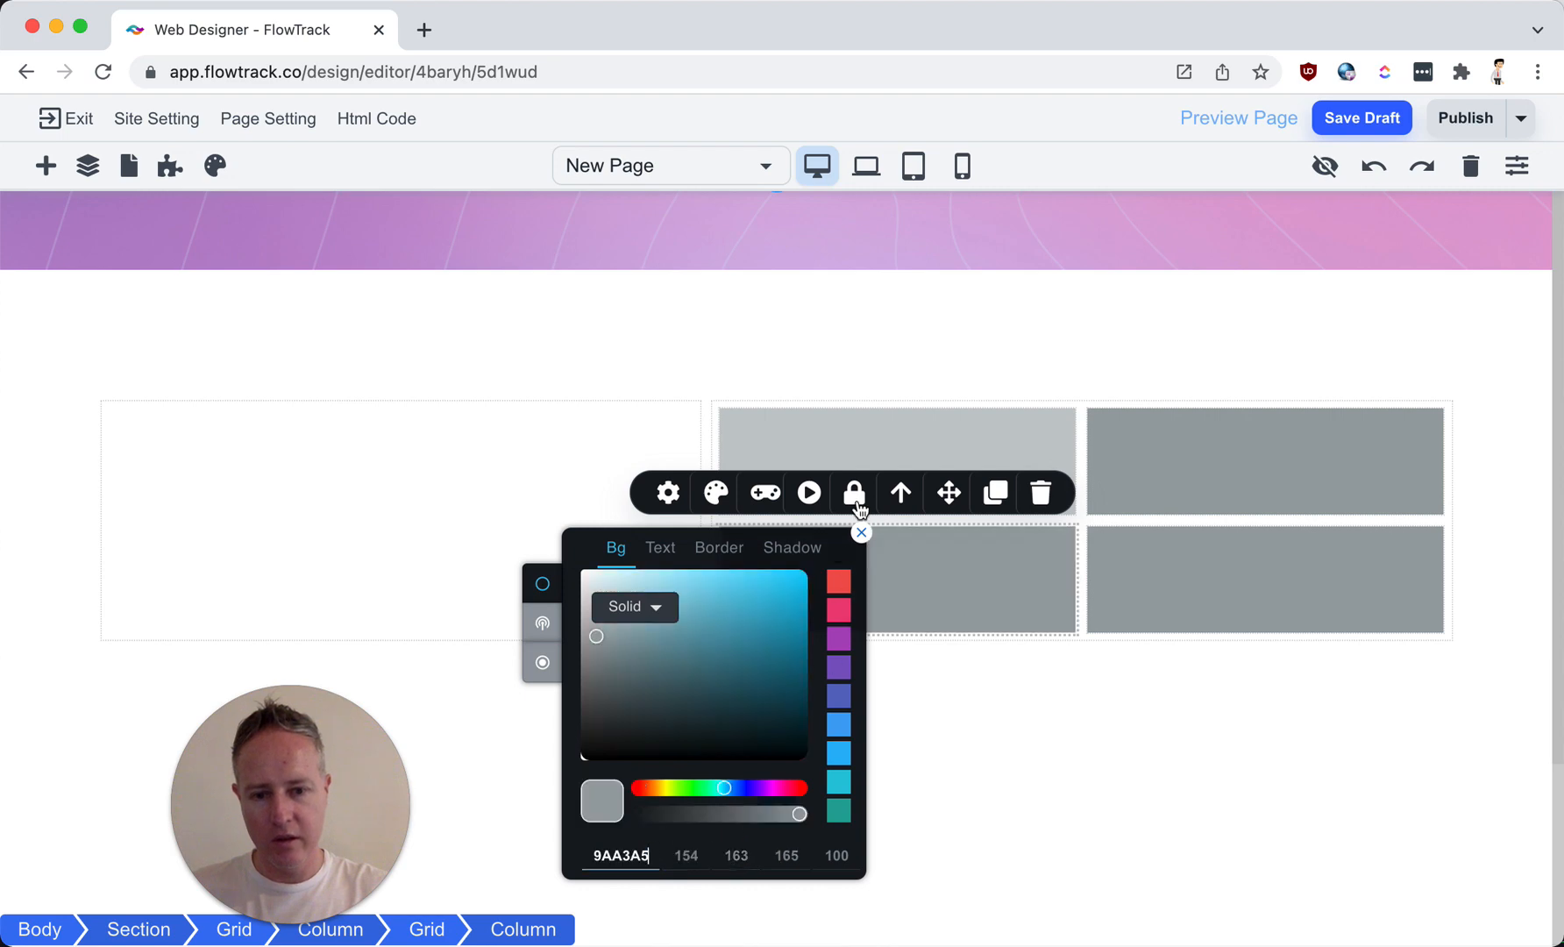
Step: Try to match the bottom-left cell's background opacity to the top-left cell's by lowering it to about 52%
left_click(876, 449)
left_click(717, 396)
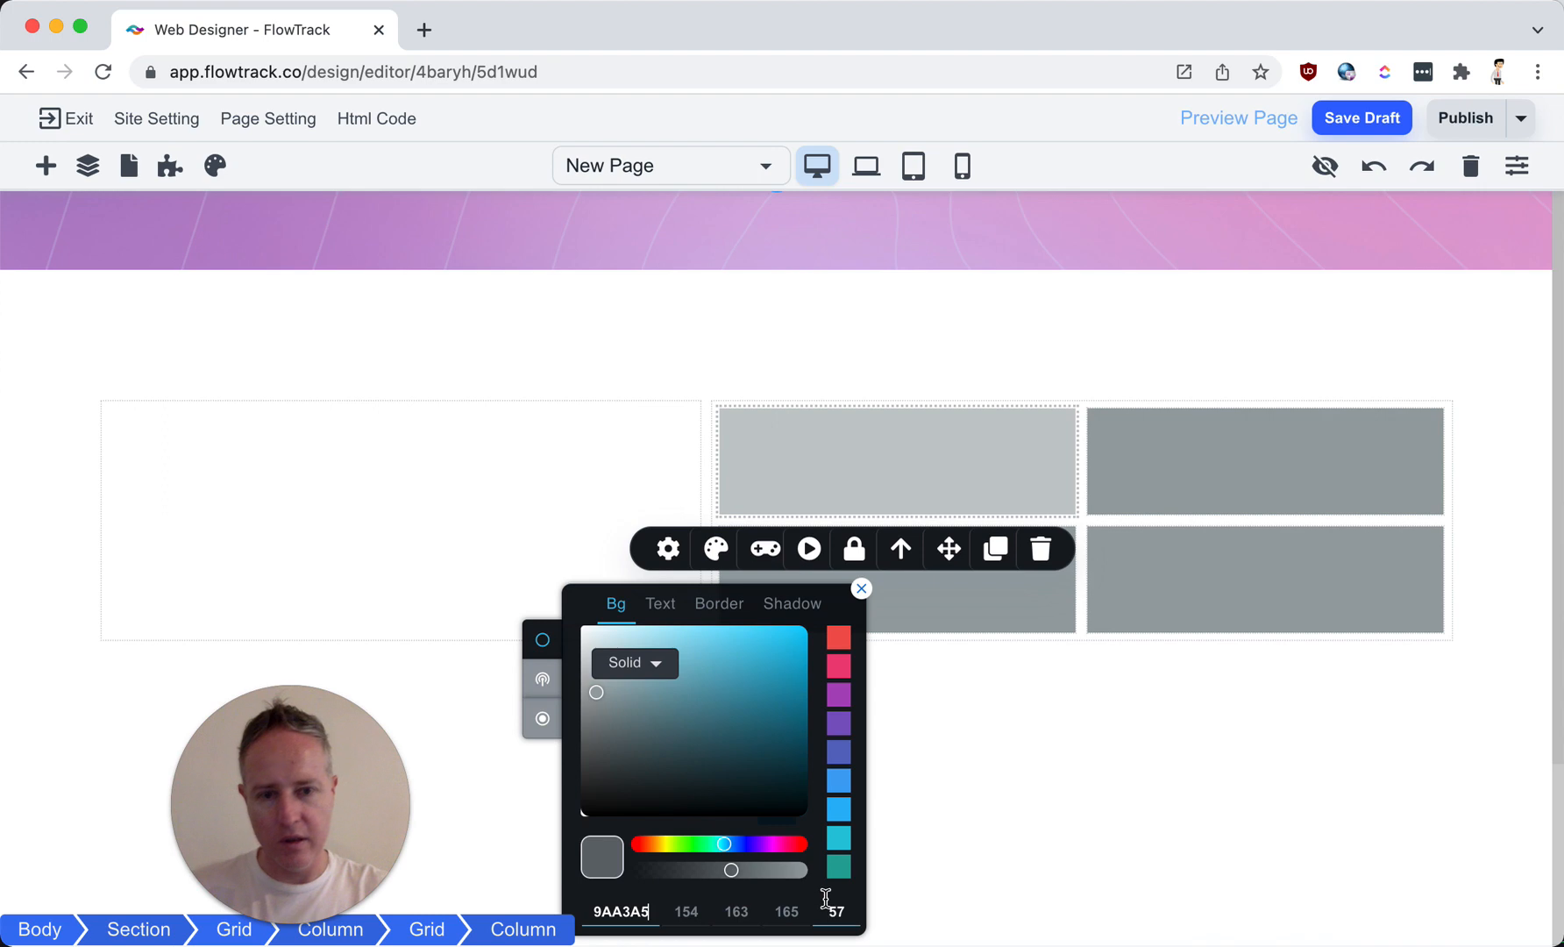
left_click(990, 617)
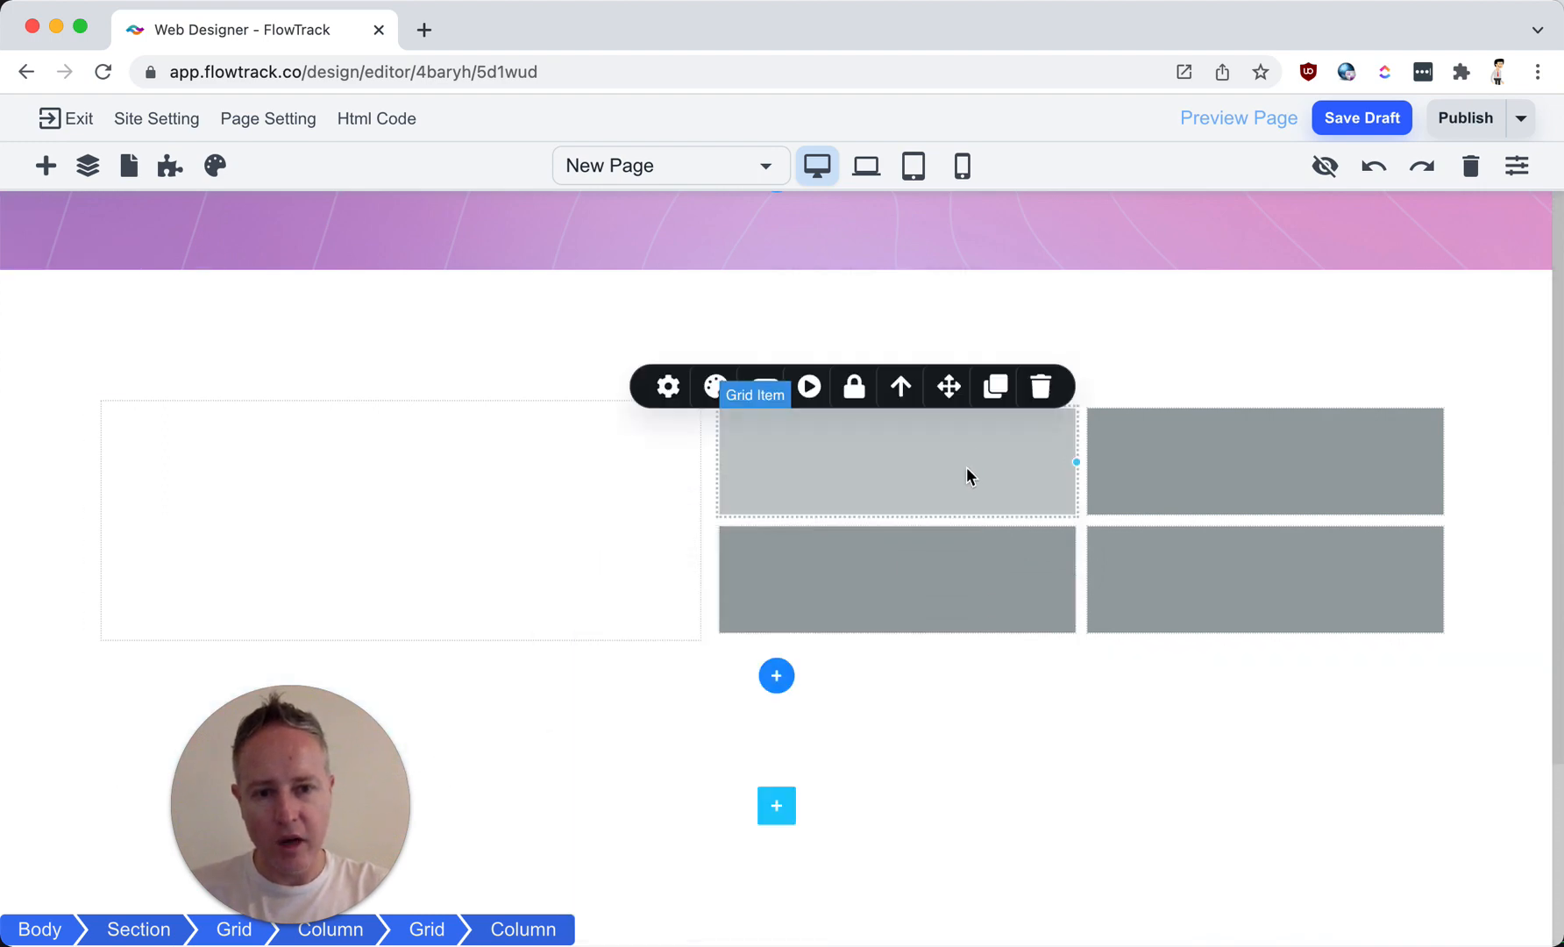
left_click(716, 504)
left_click_drag(796, 823, 721, 823)
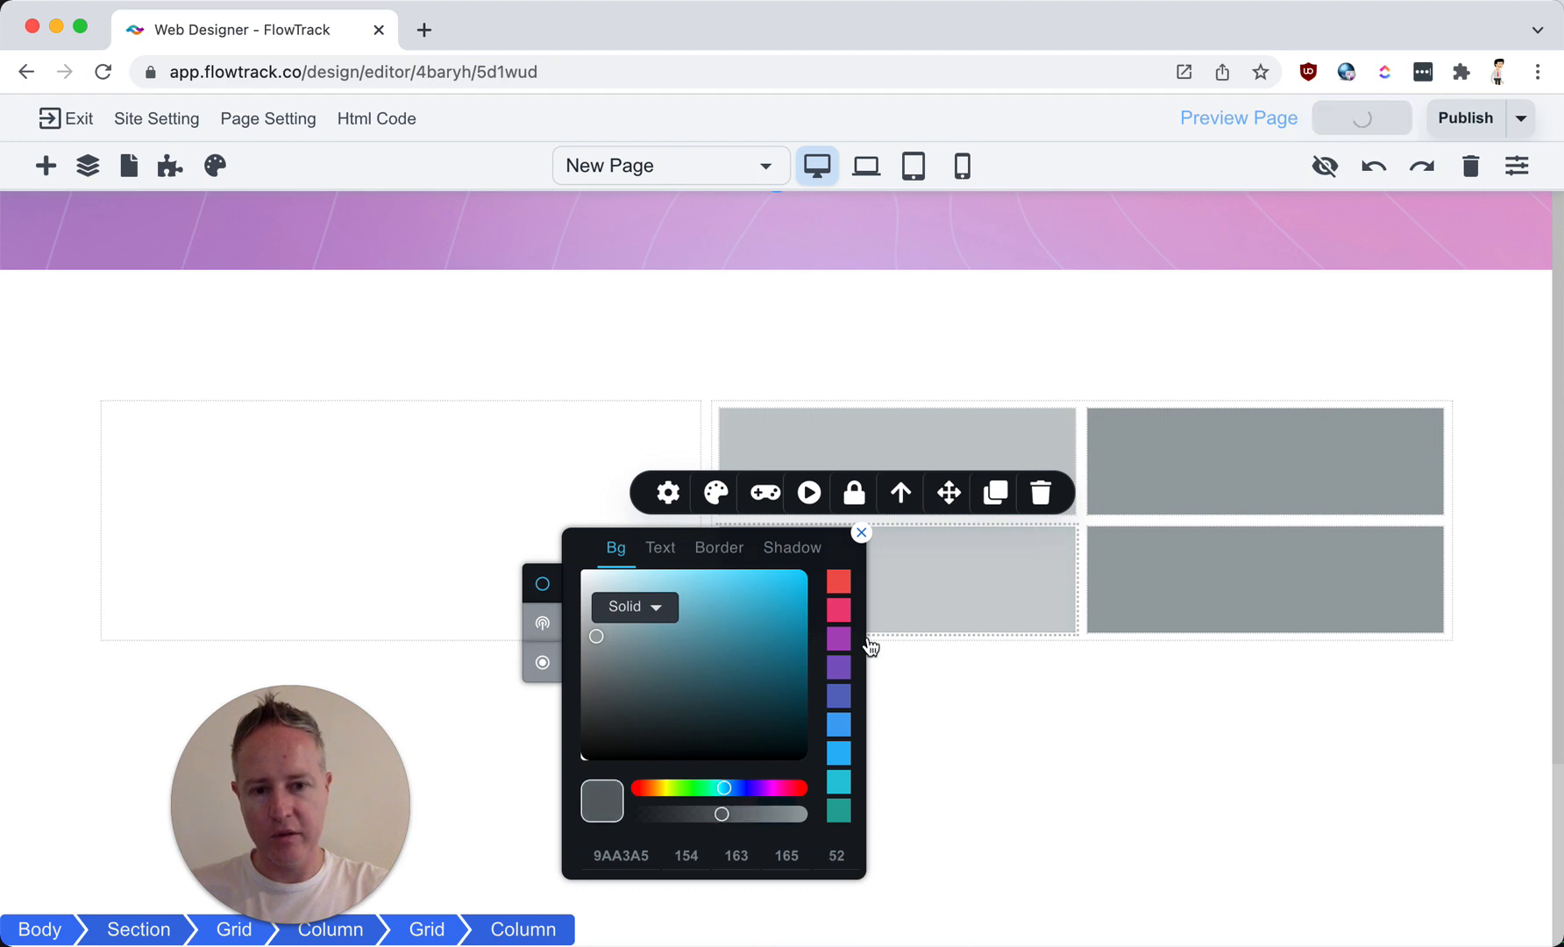
Step: Set the background opacity of the nested grid's top-left and bottom-left cells to 60%
left_click(896, 428)
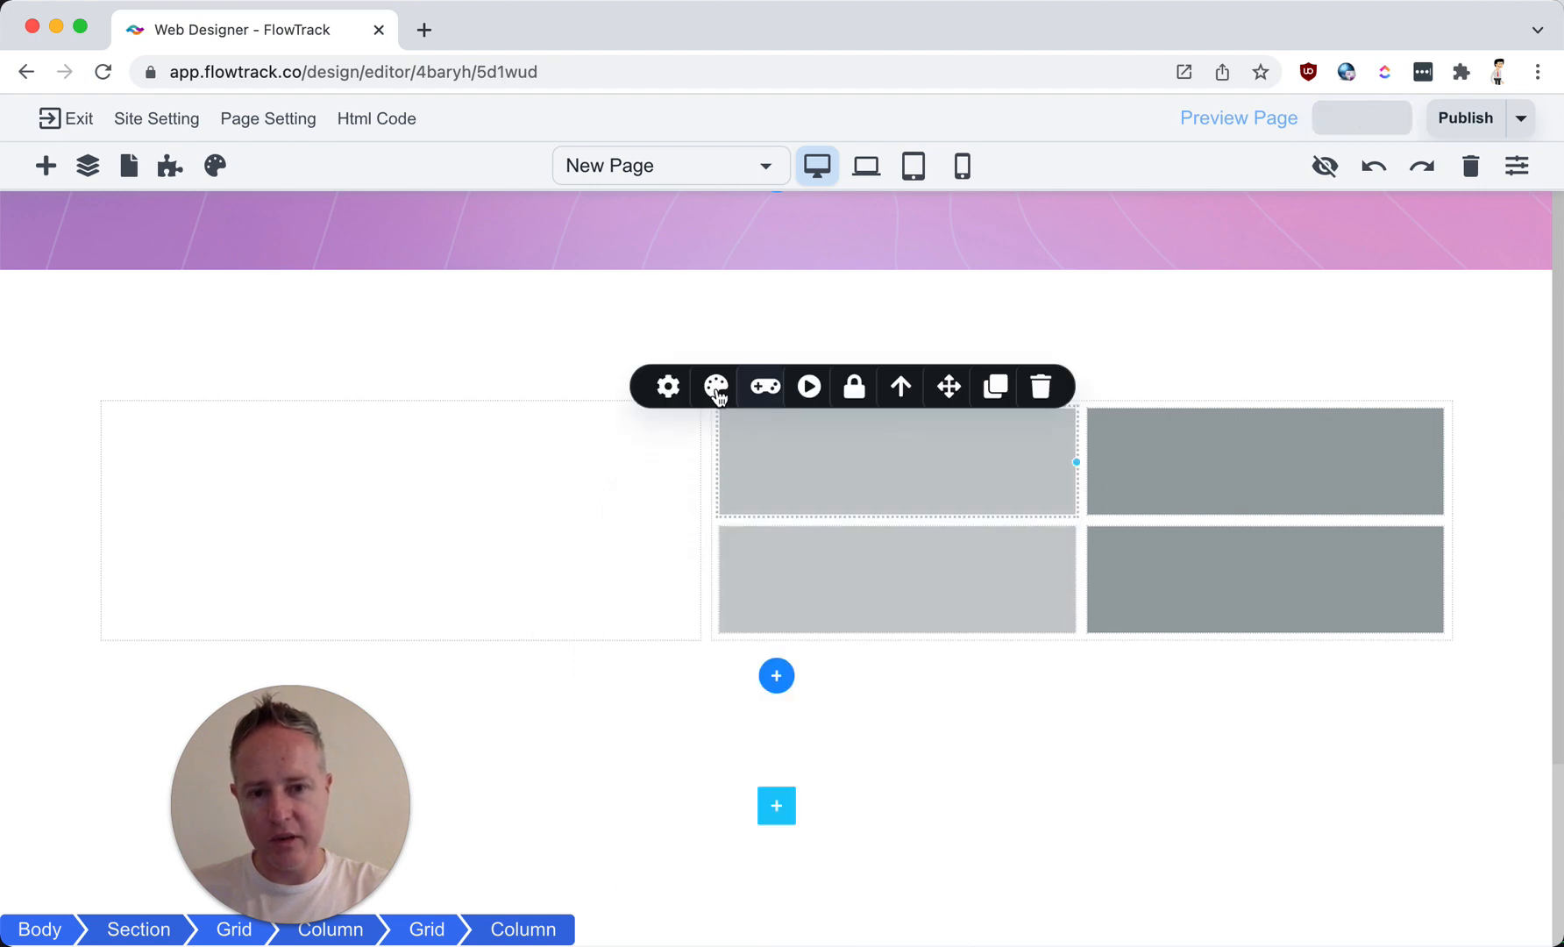
left_click(717, 390)
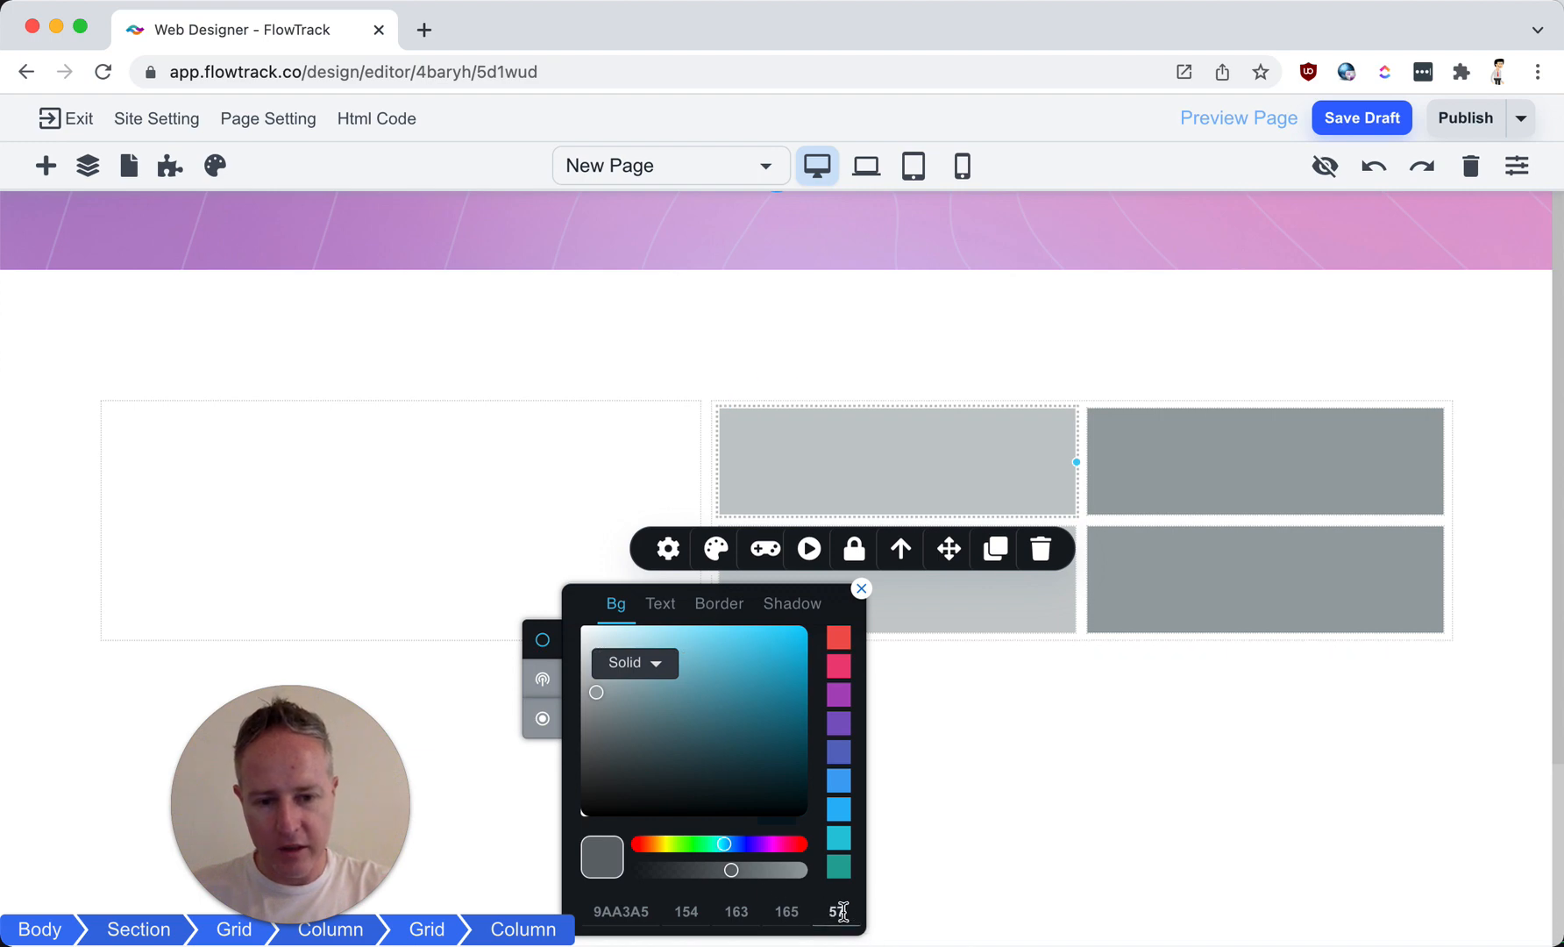
left_click_drag(734, 872, 727, 872)
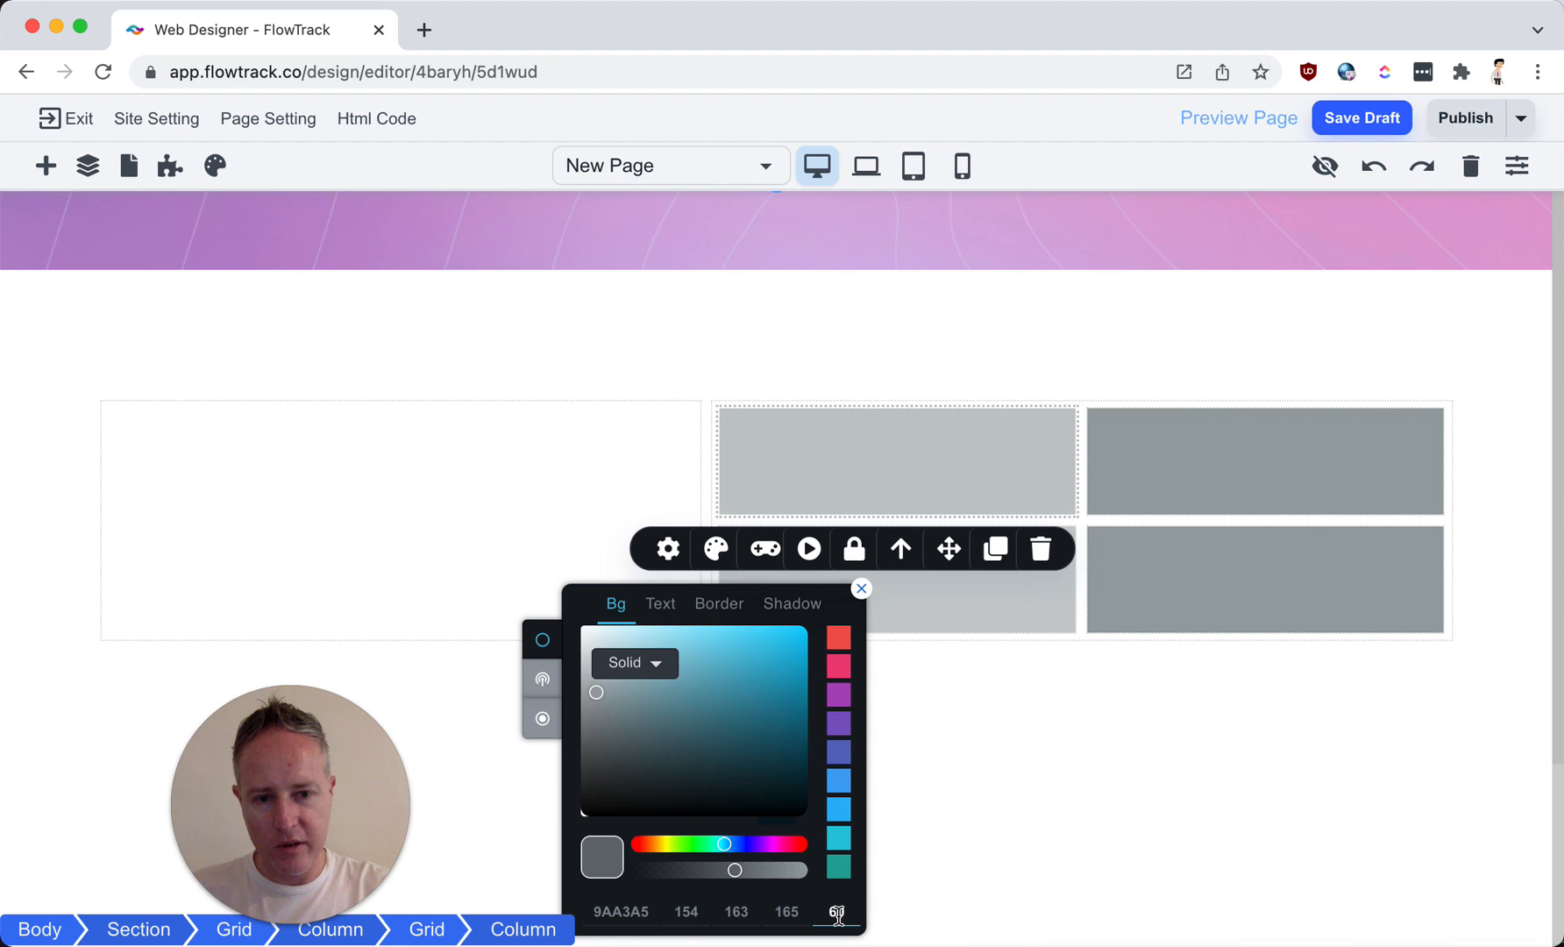
left_click(1011, 621)
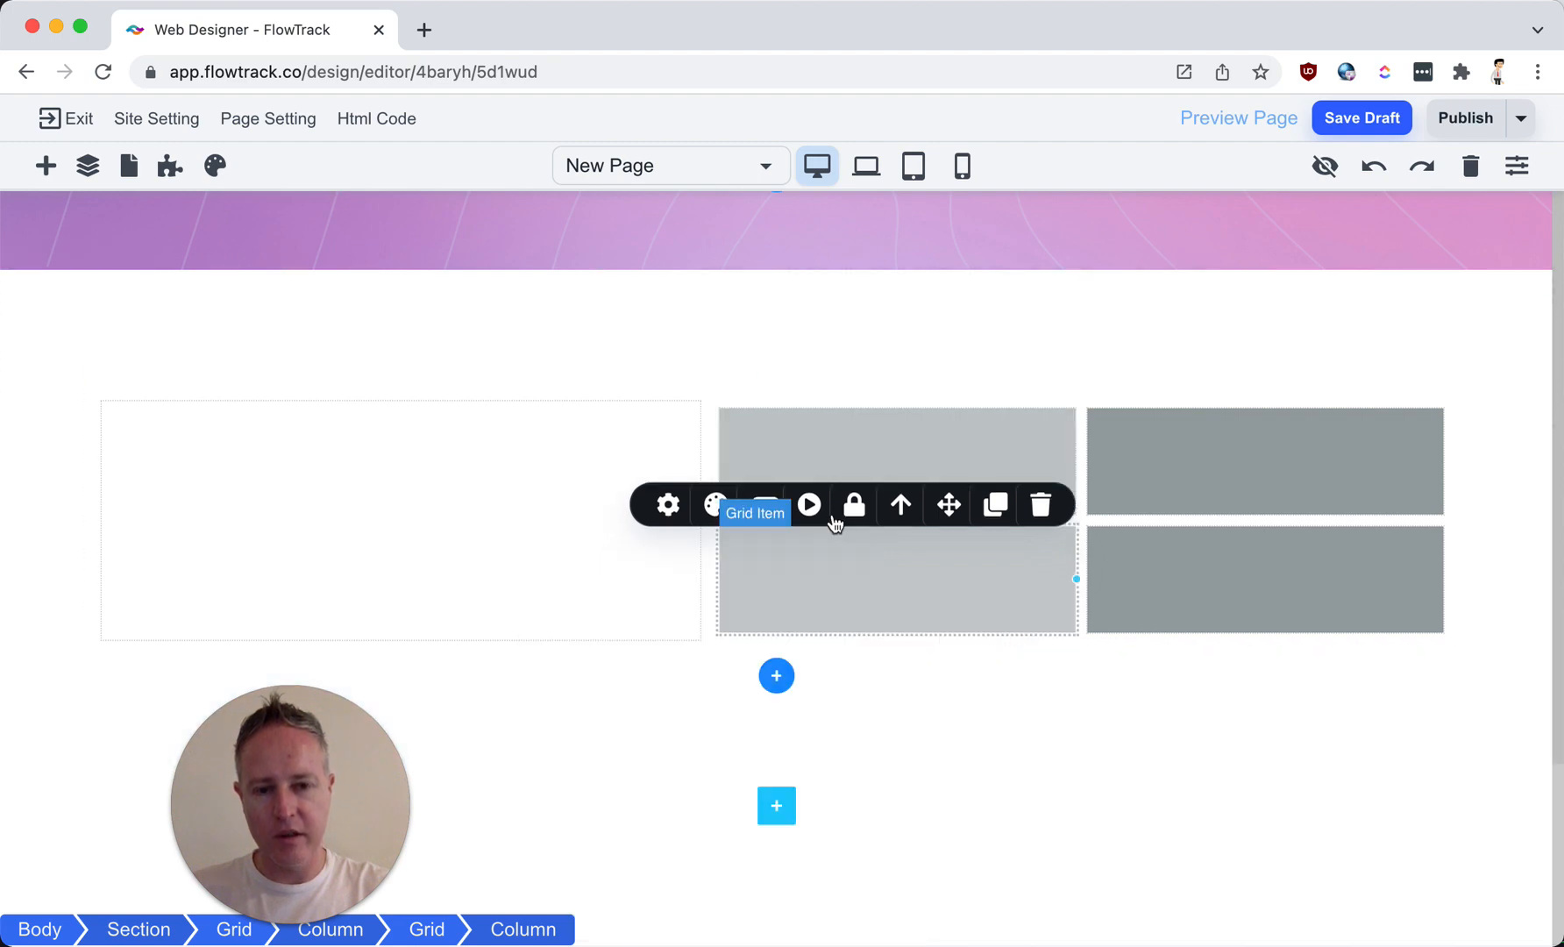
left_click(716, 491)
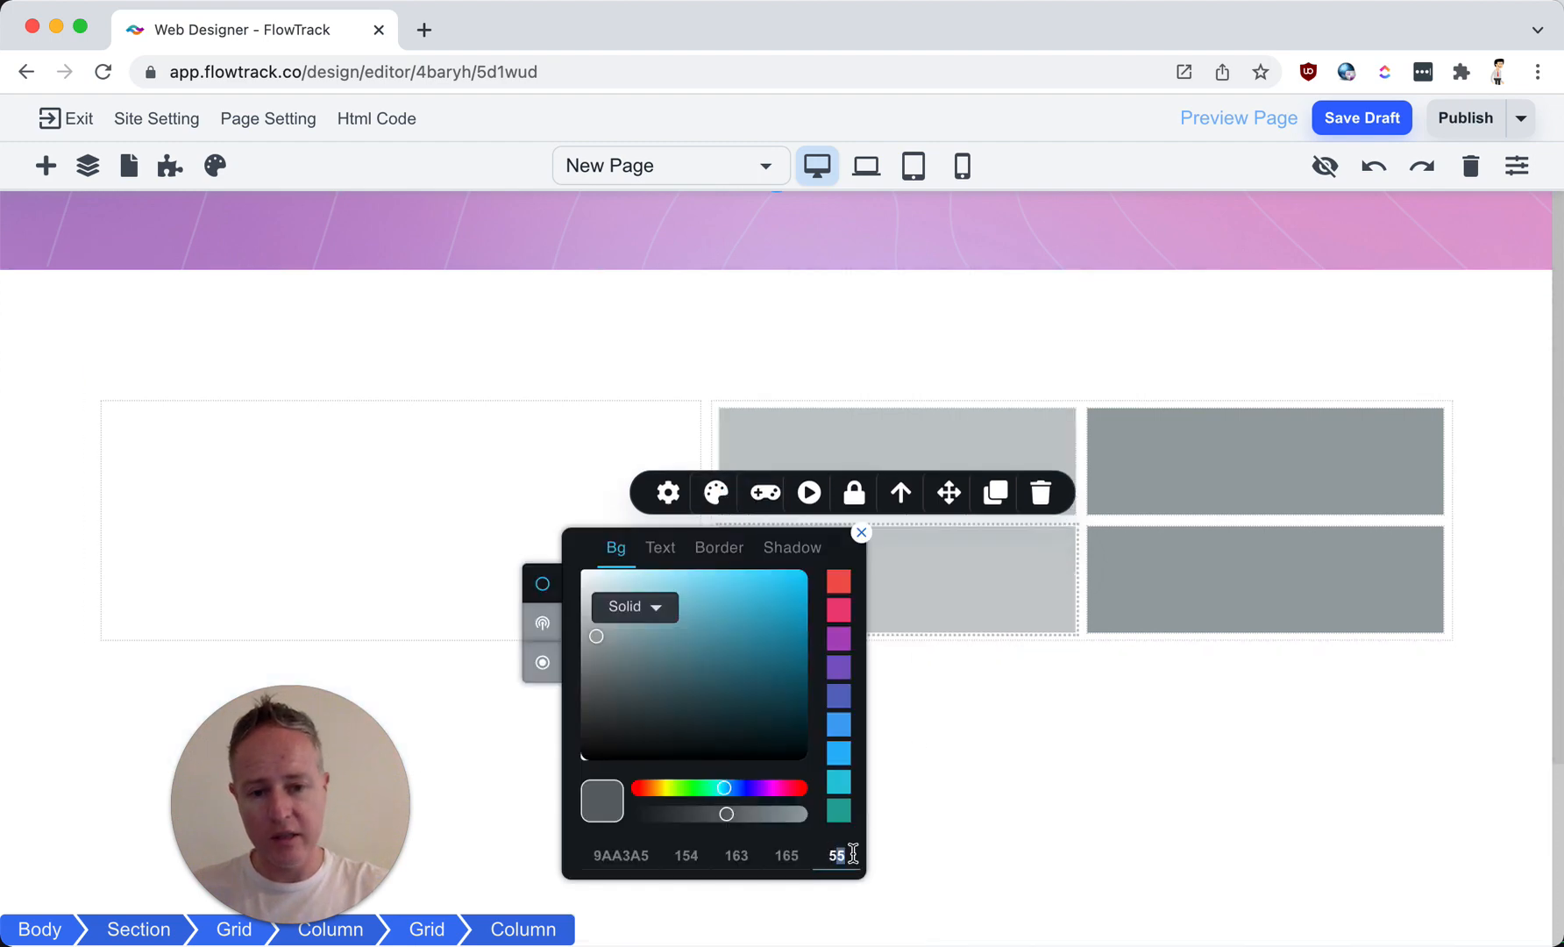
type("60")
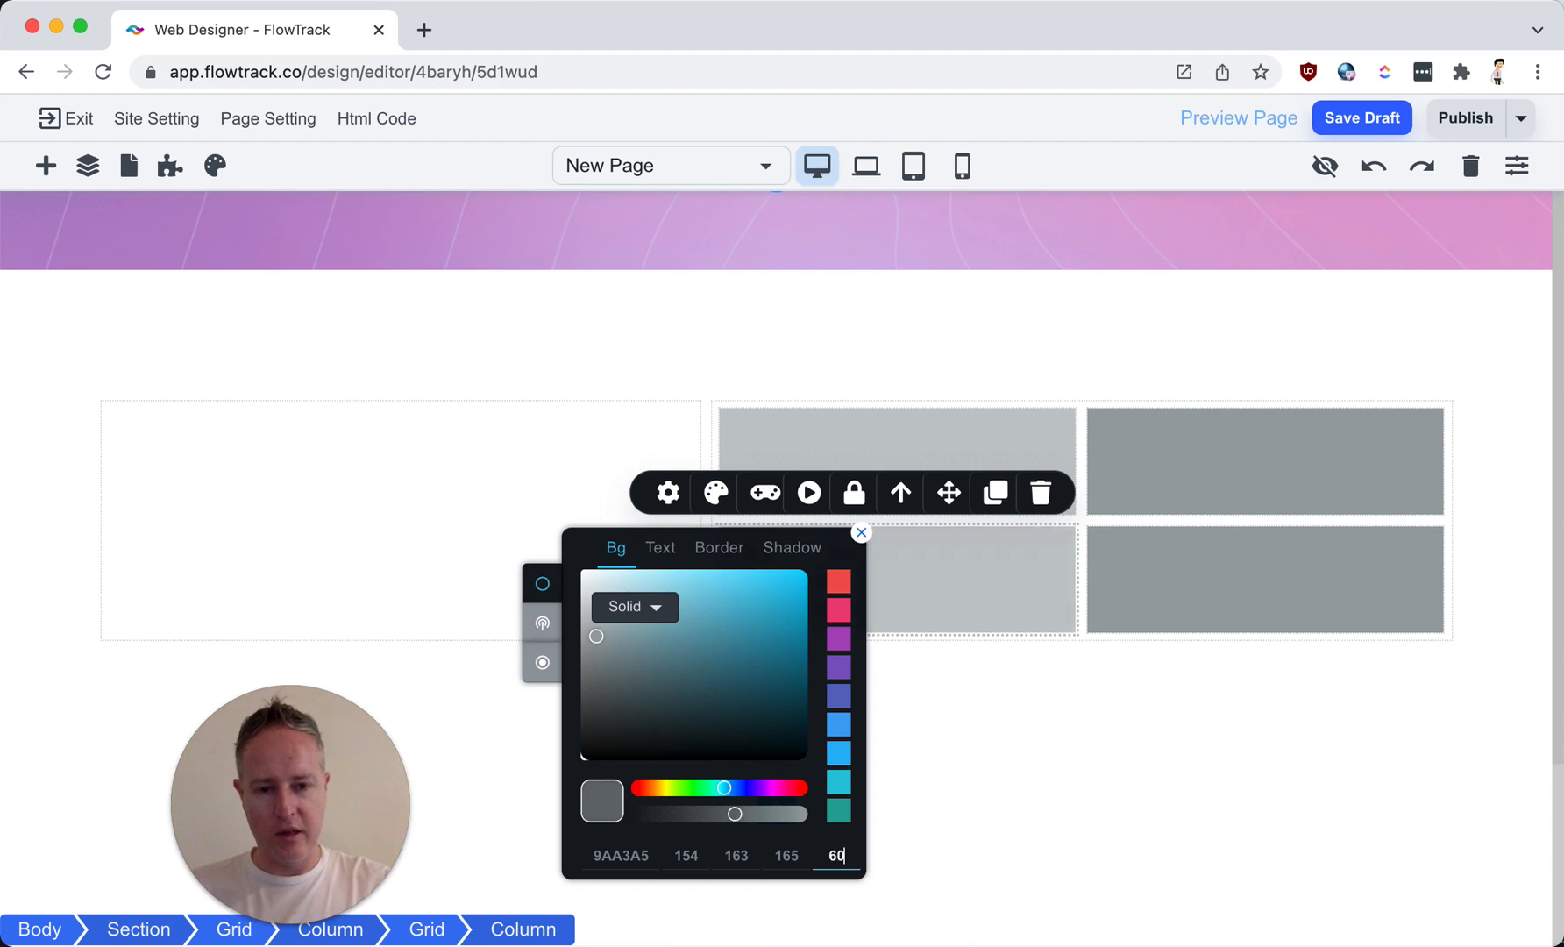
Step: Set the background opacity of the nested grid's top-right and bottom-right cells to 60%
left_click(1227, 473)
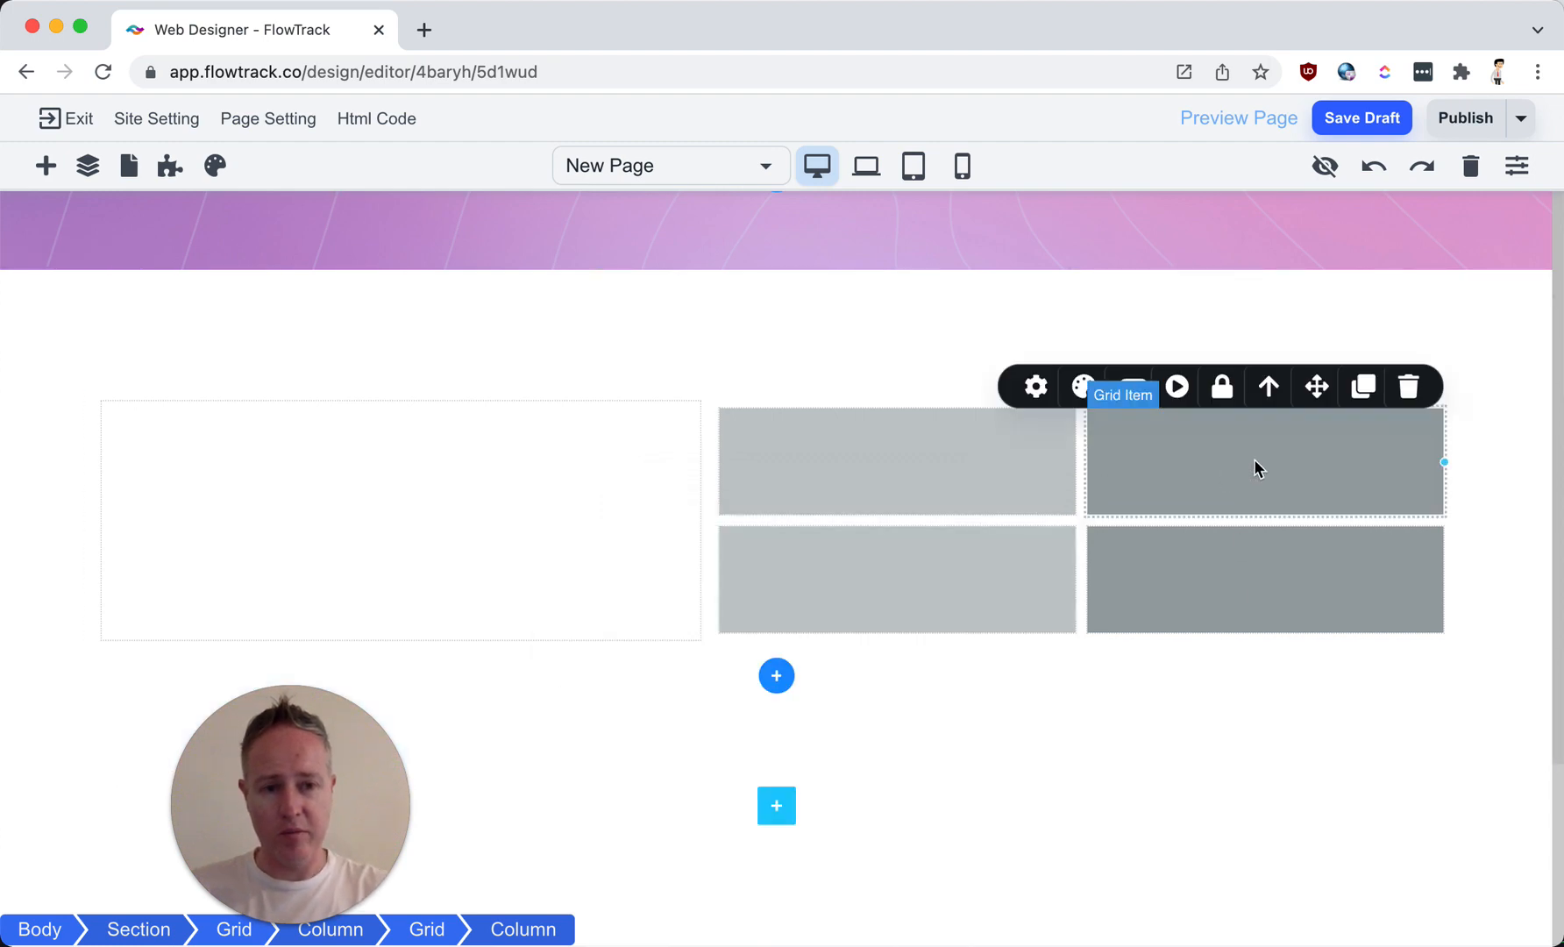
left_click(1087, 394)
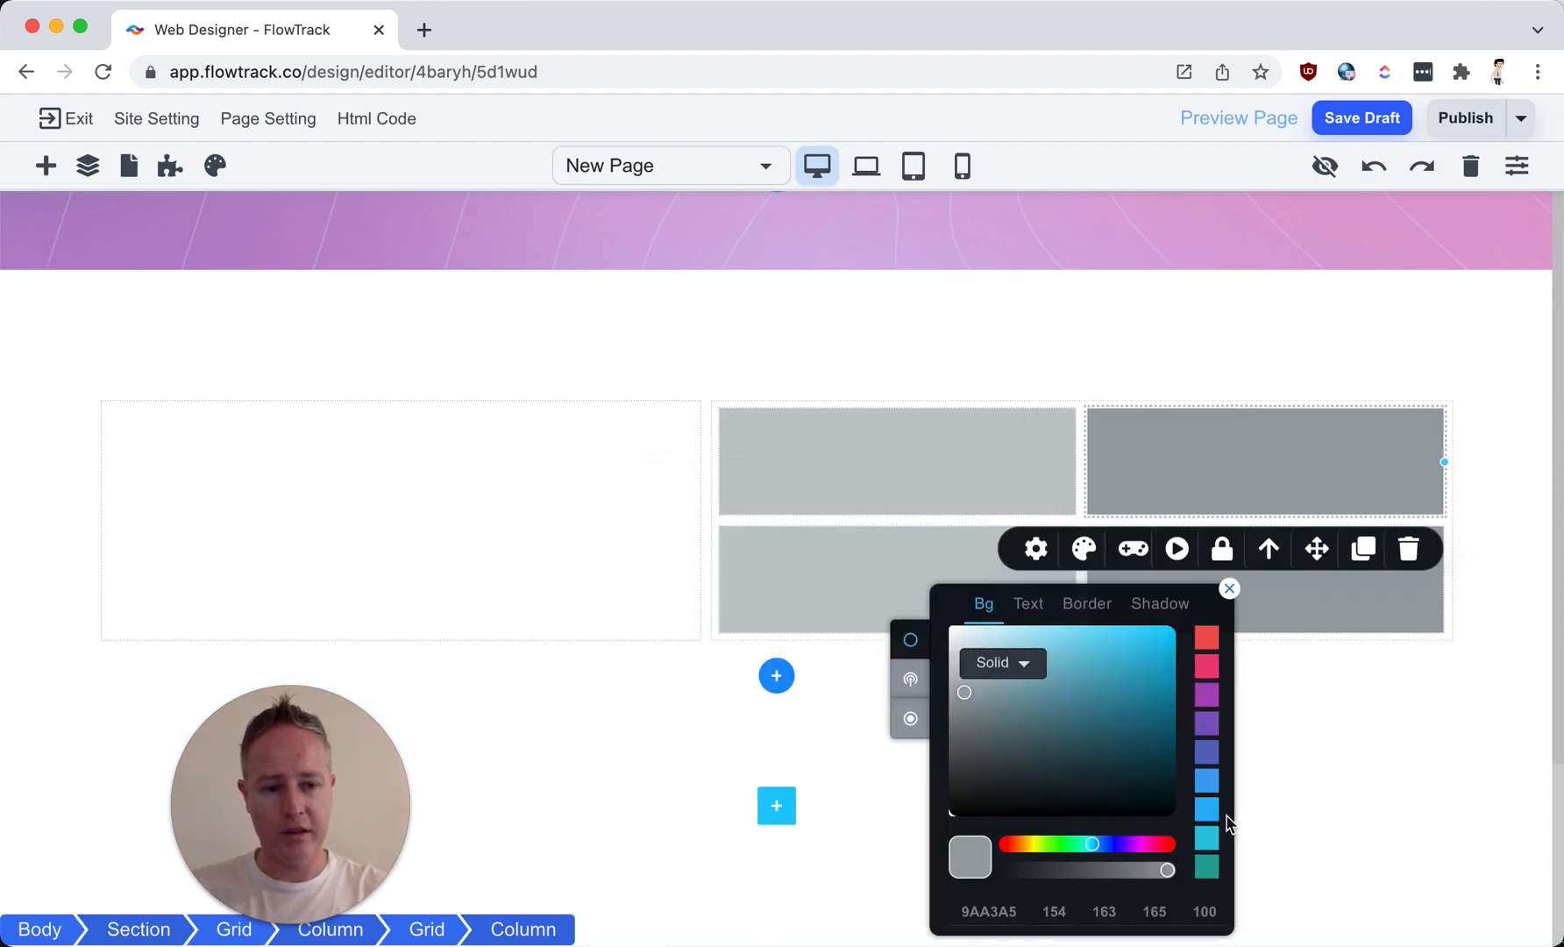
type("60")
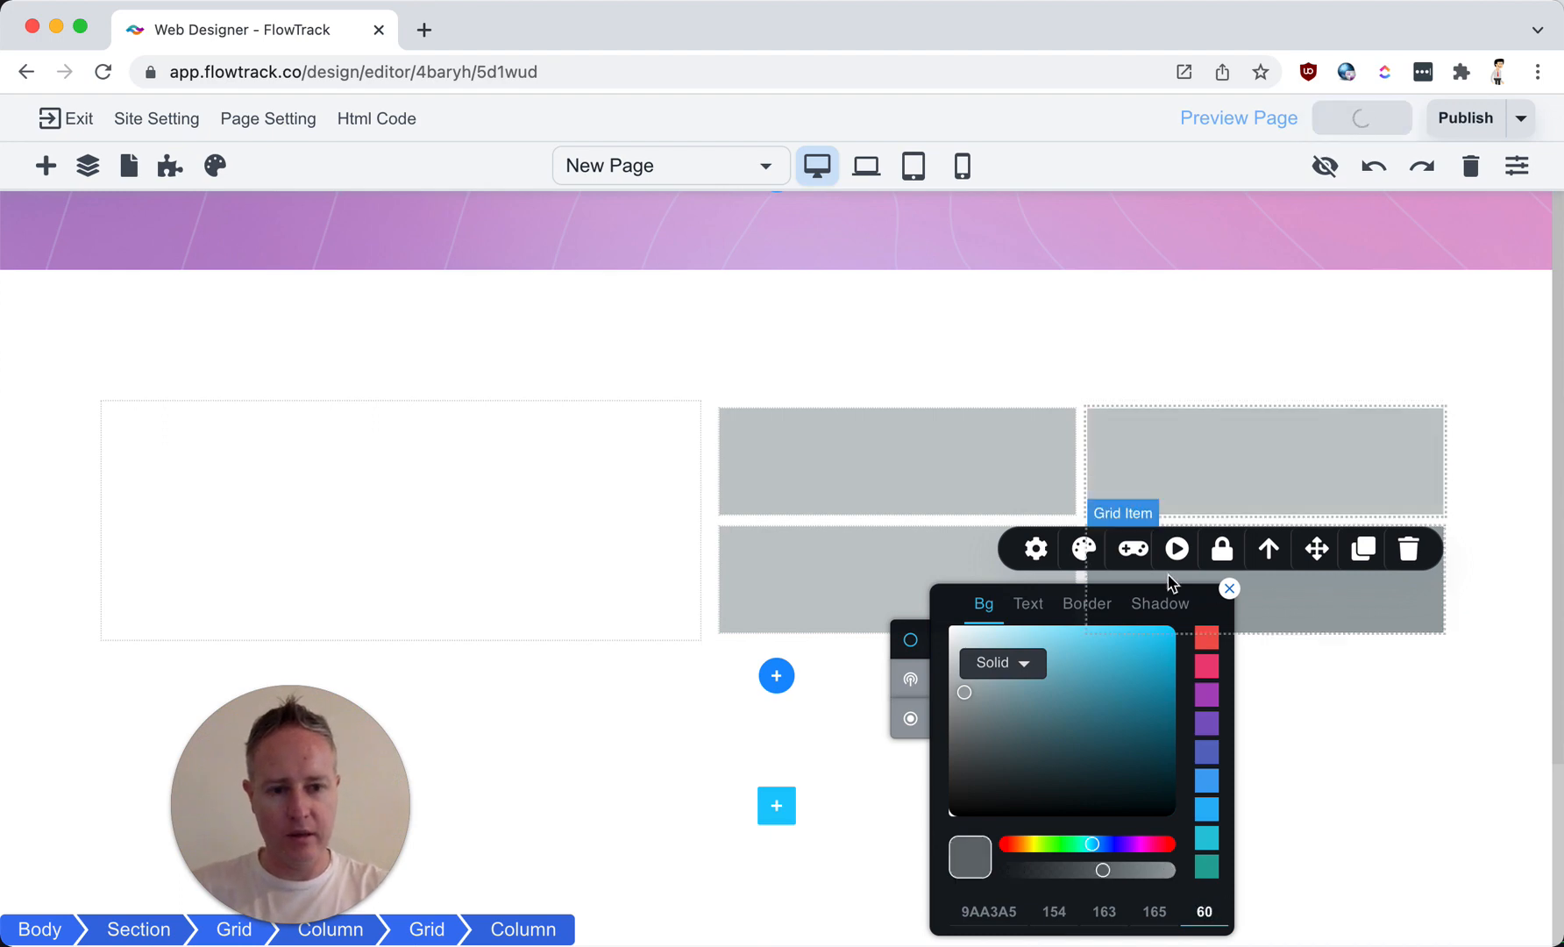
left_click(1089, 539)
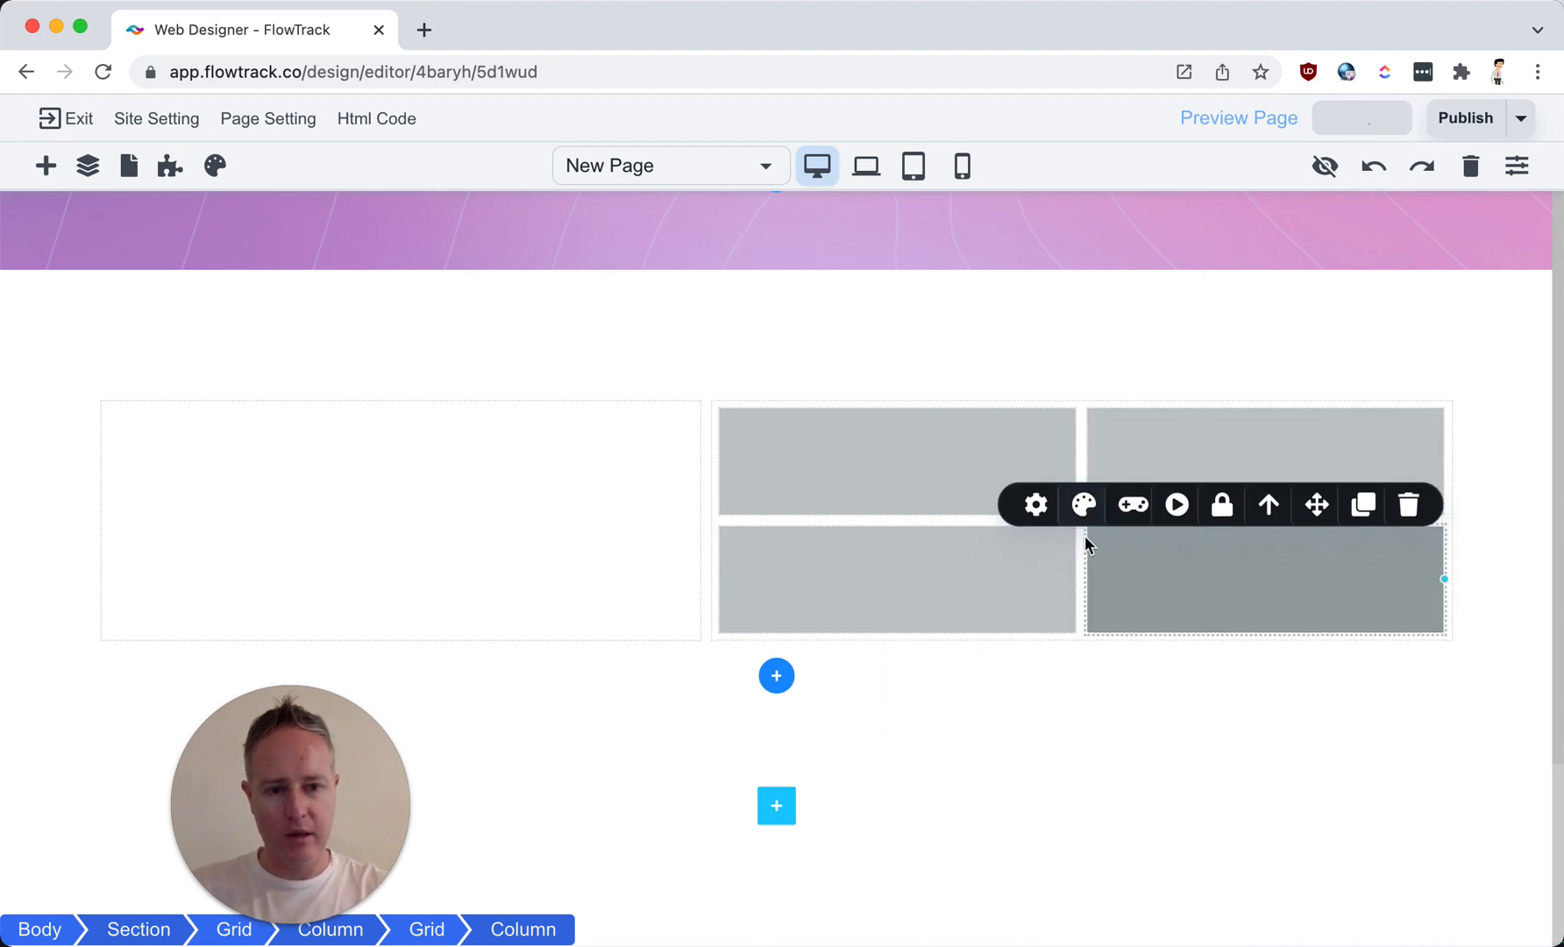
left_click(1084, 502)
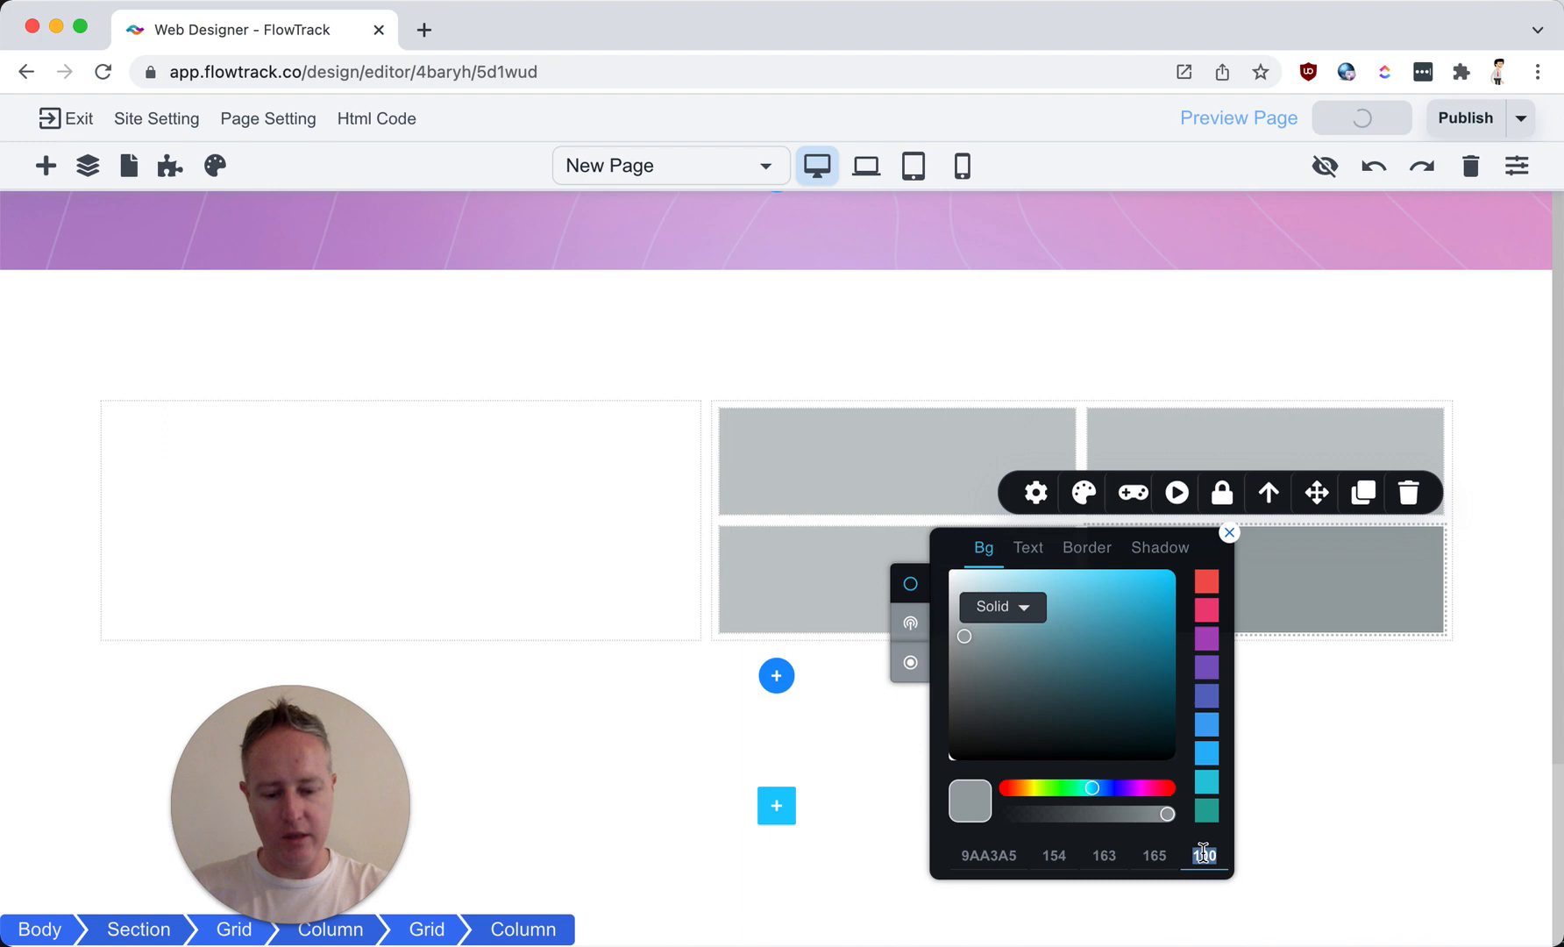
type("60")
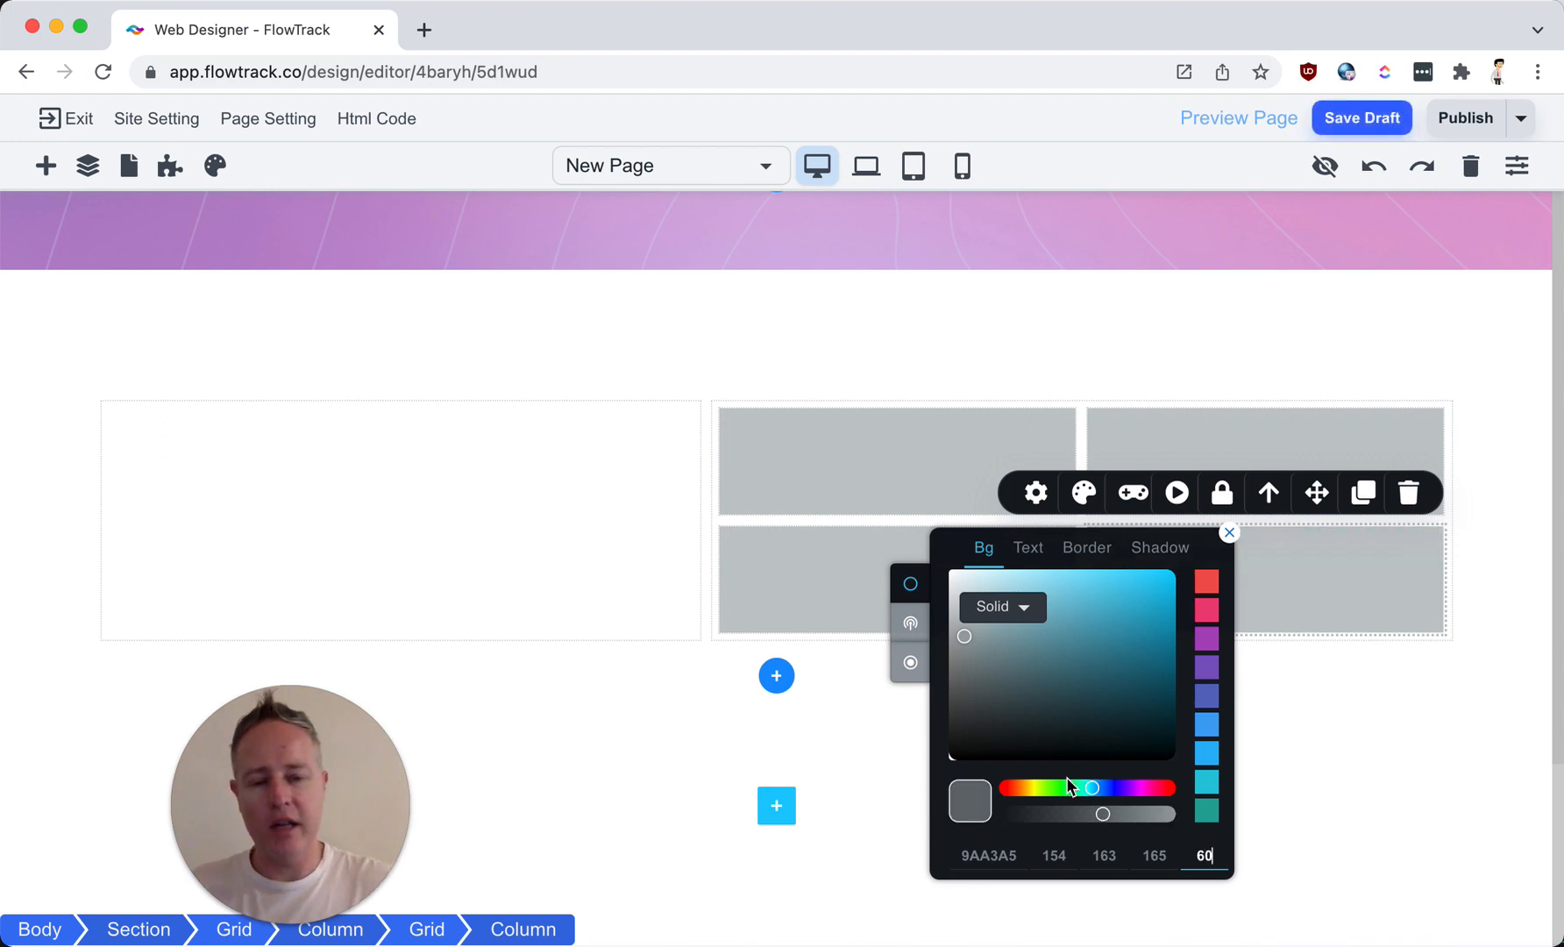
left_click(711, 230)
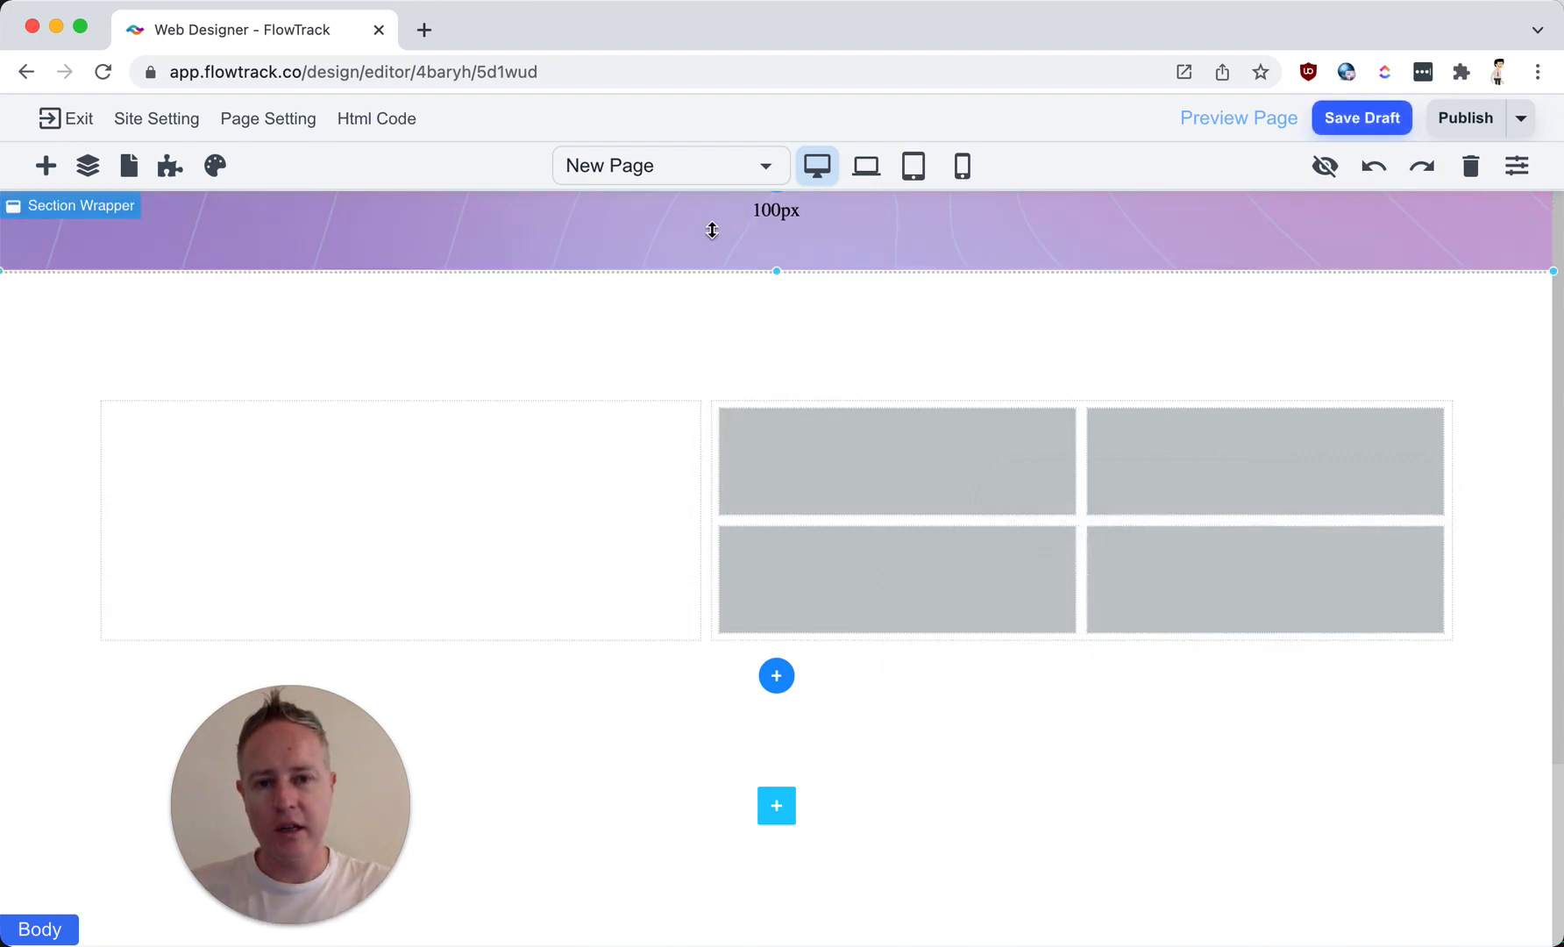
Step: Set the background image of the nested-grid section to background2.jpg from the site assets
left_click(634, 492)
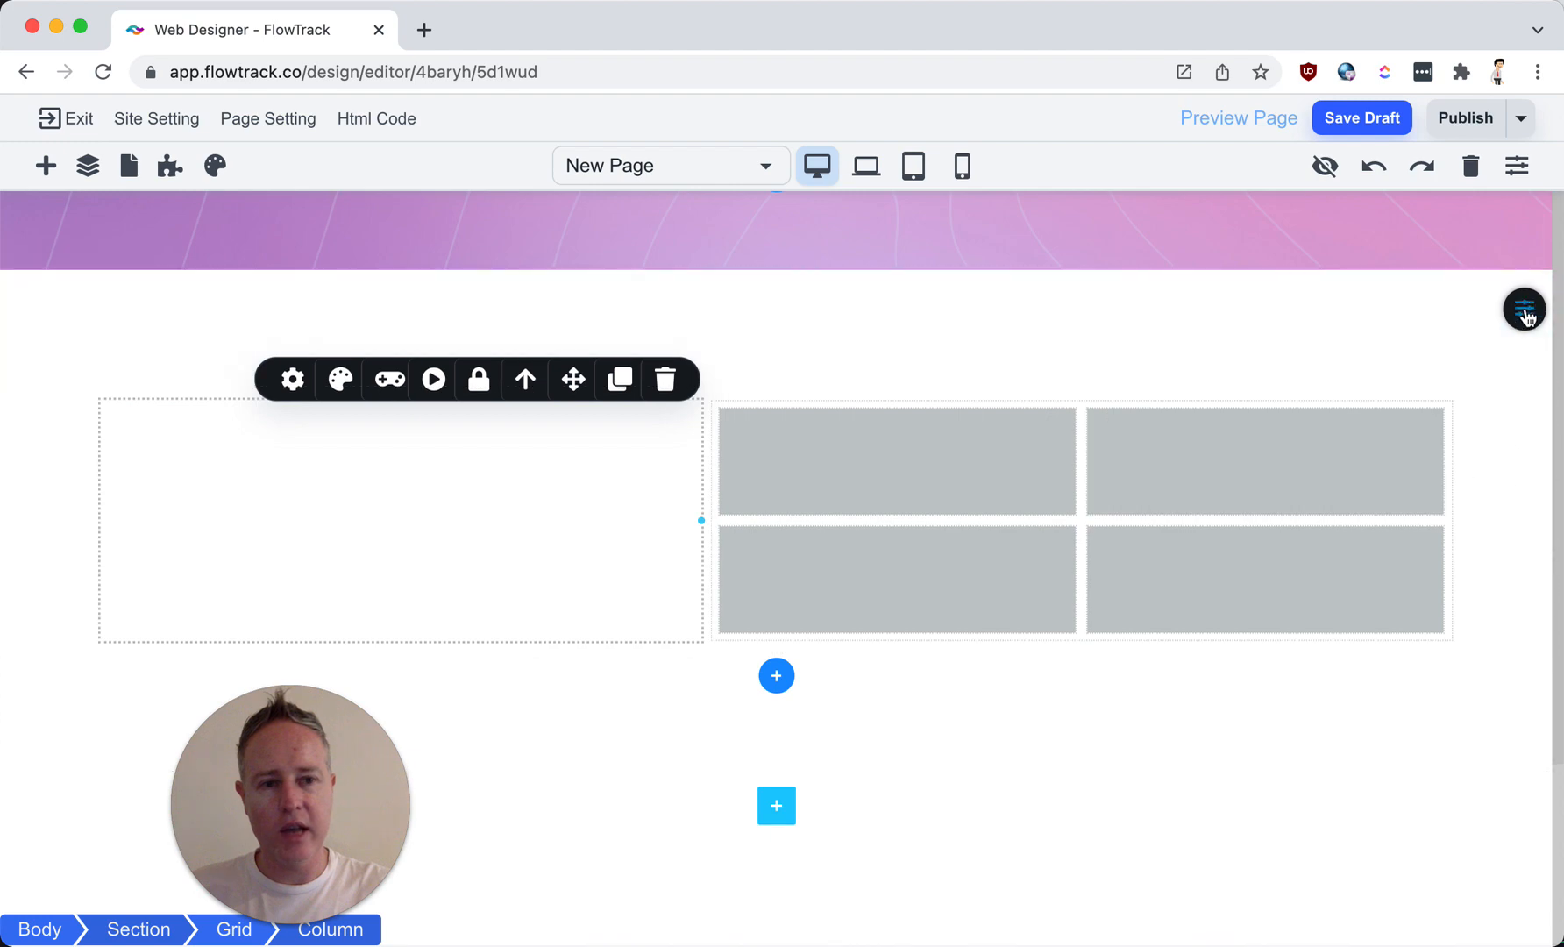
mouse_move(1525, 313)
left_click(1304, 310)
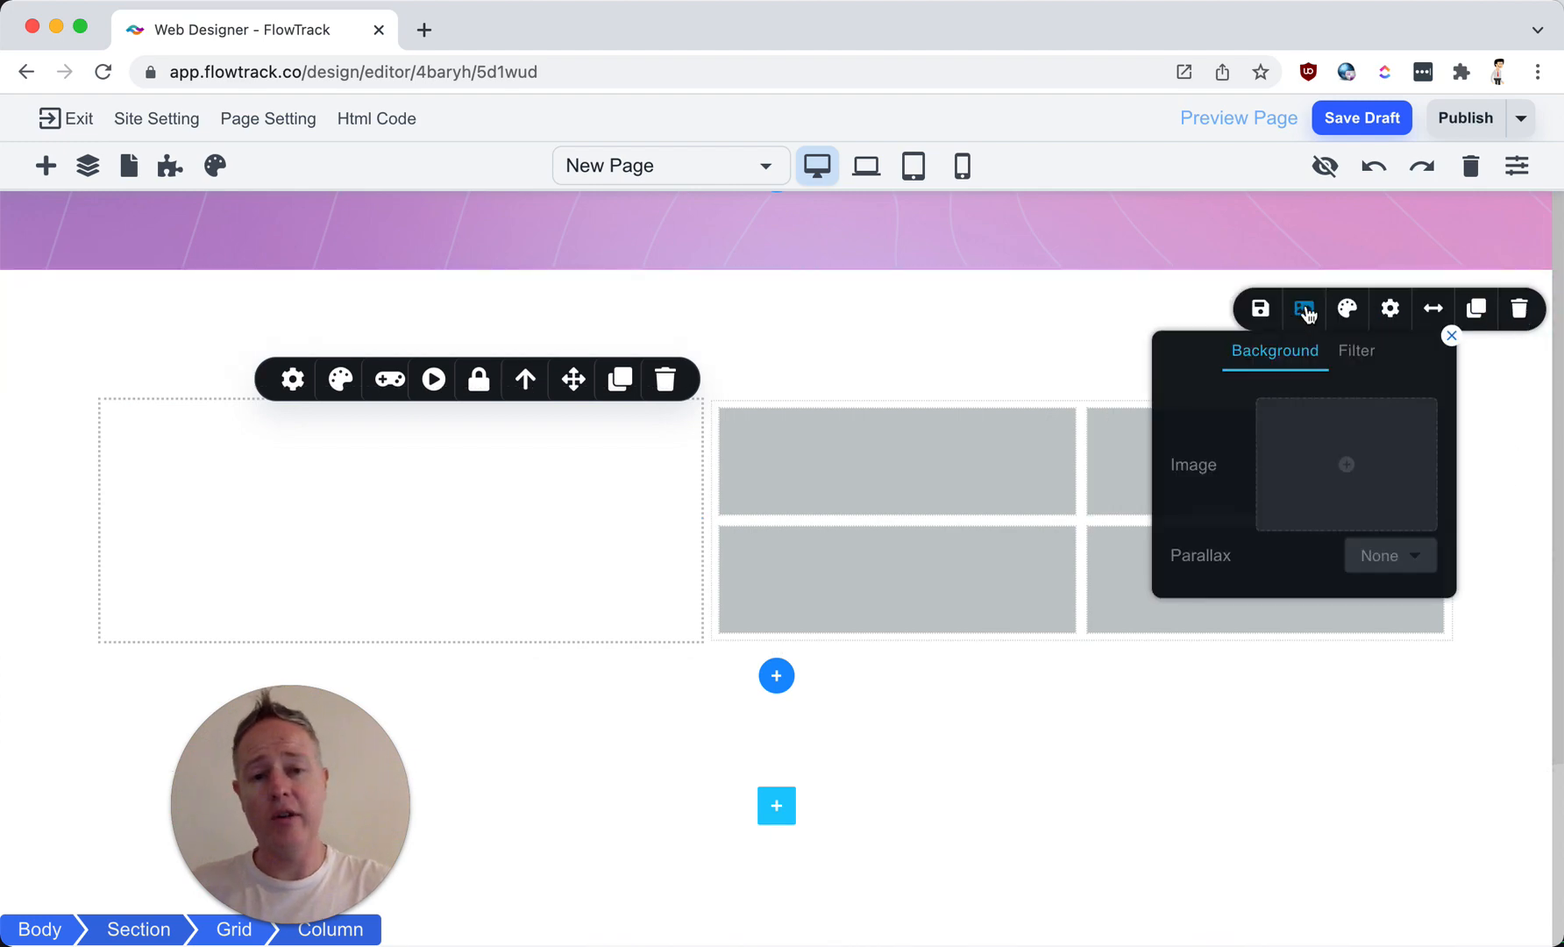
left_click(1343, 471)
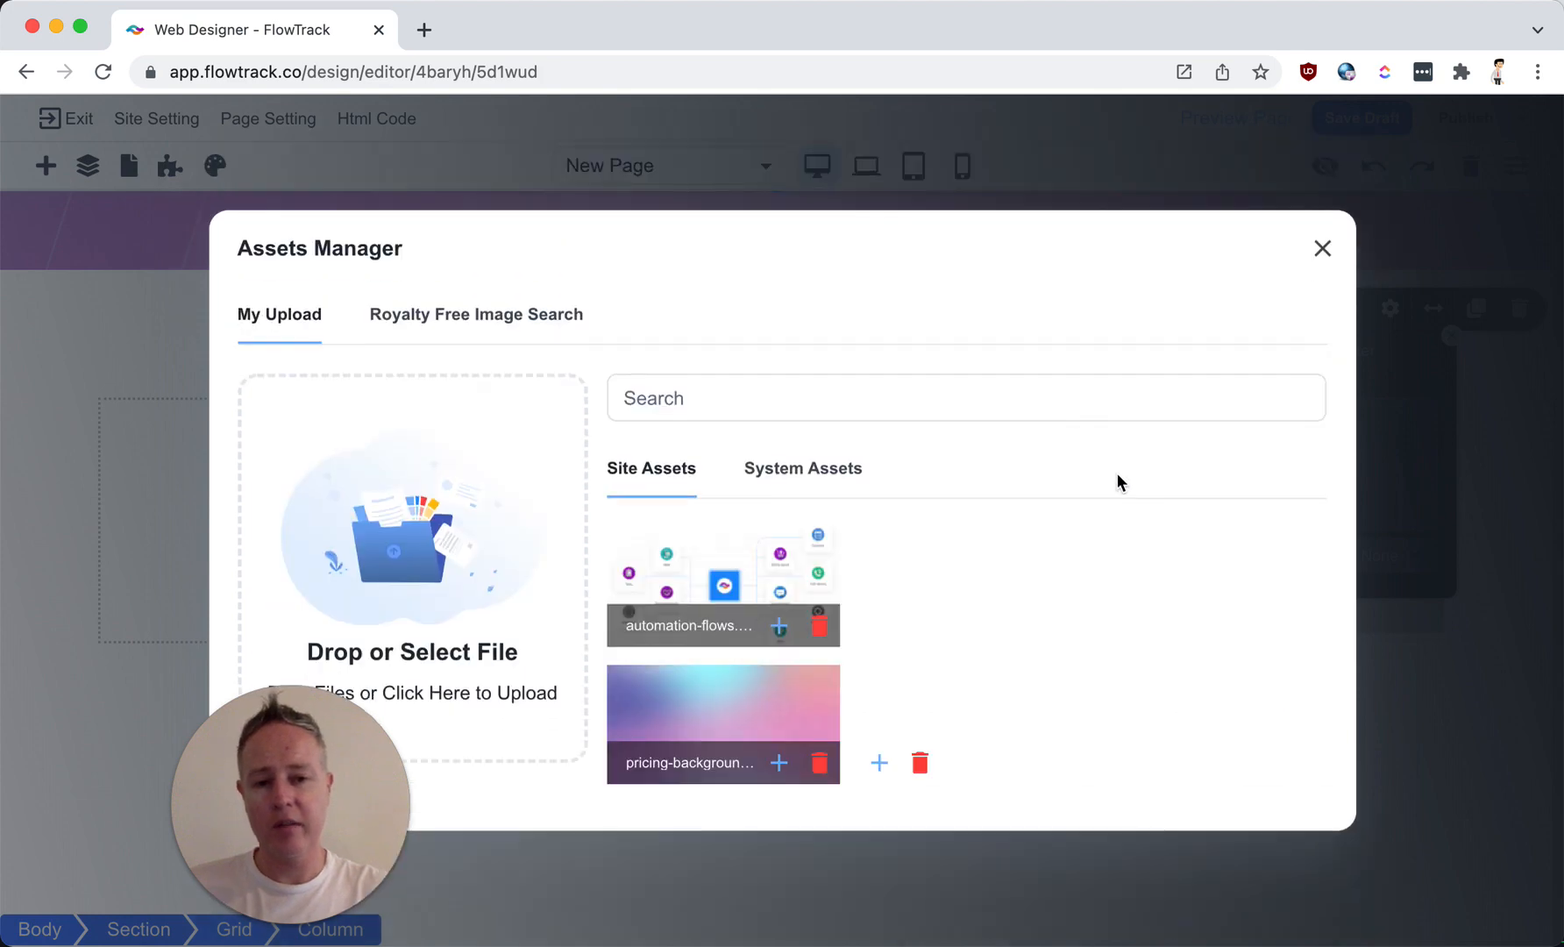
scroll(1278, 576, "down", 3)
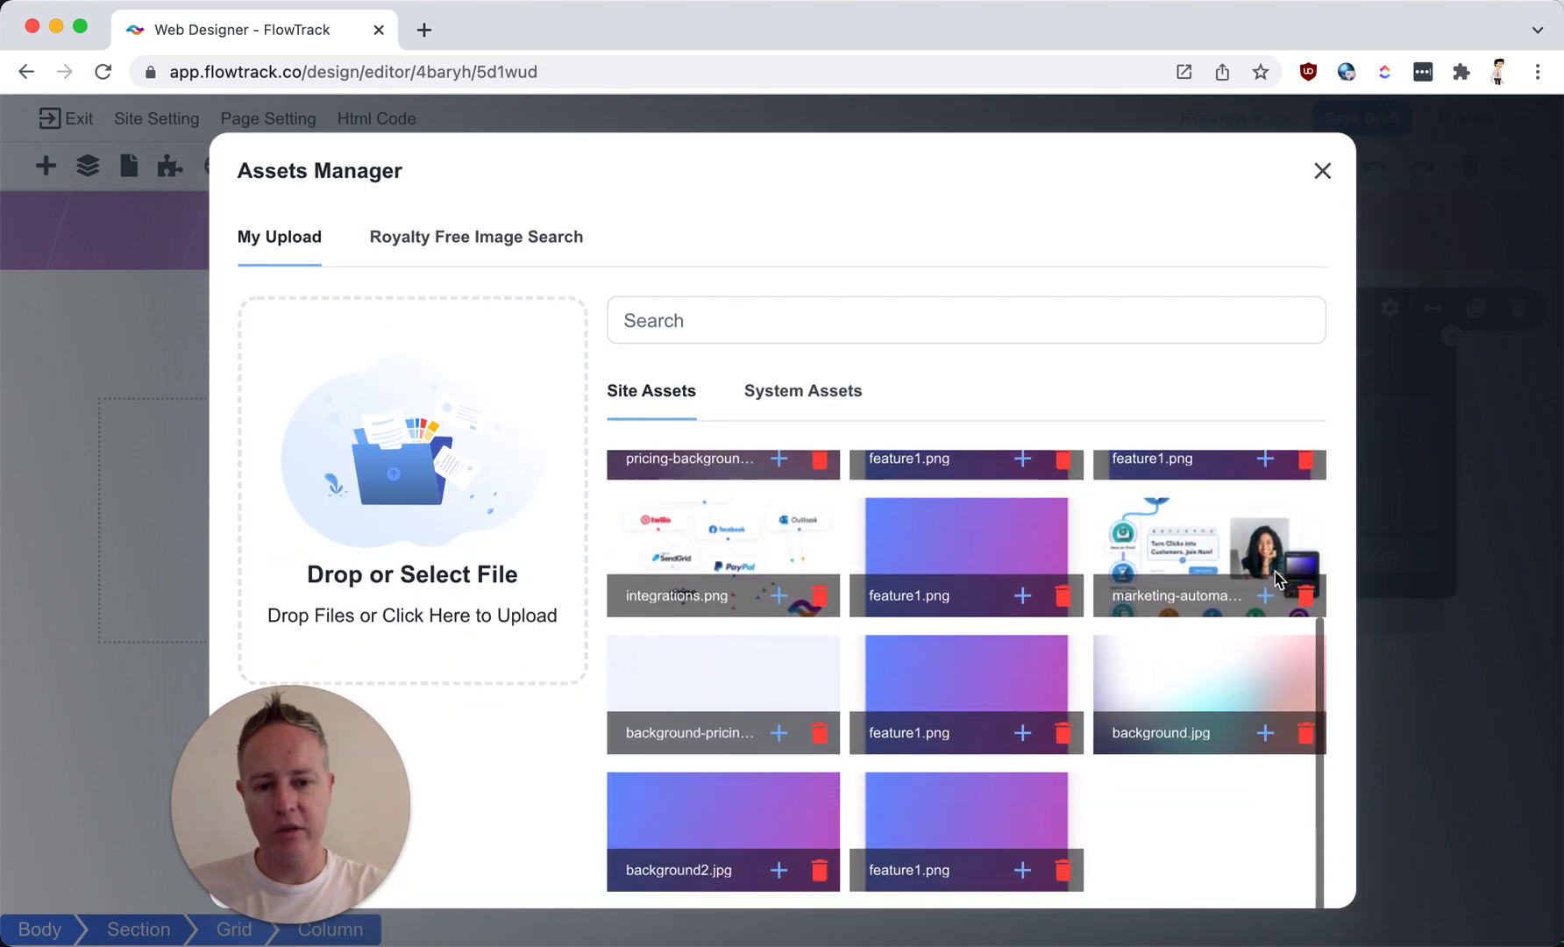
scroll(1275, 574, "down", 4)
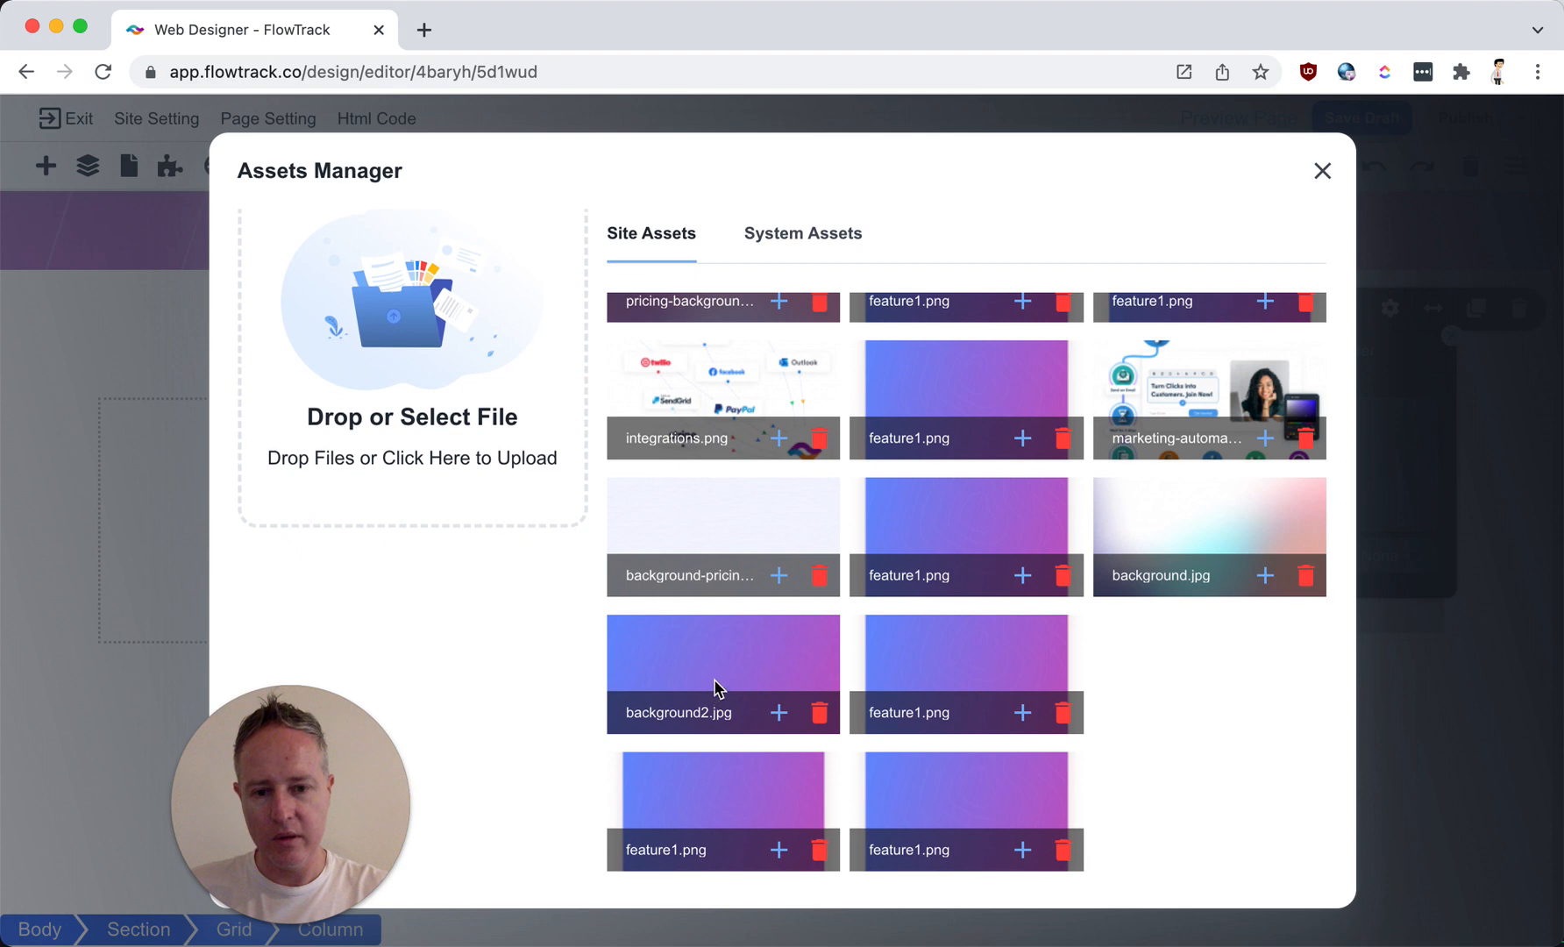
left_click(716, 675)
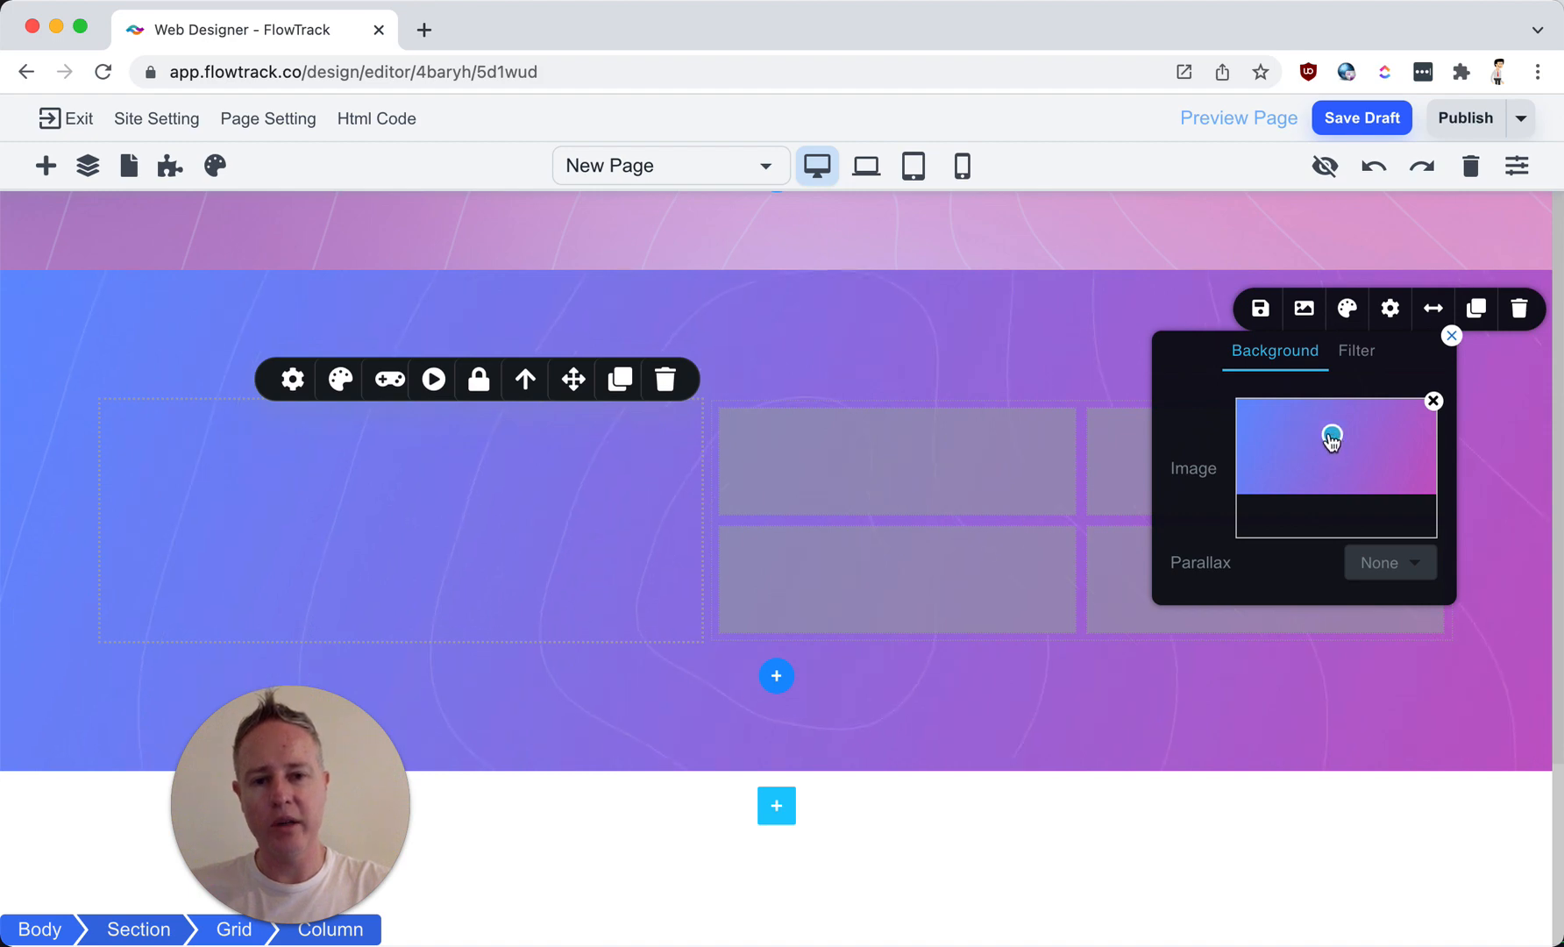
Step: Add two Text elements, one above the other, to the empty column beside the nested grid
left_click(46, 168)
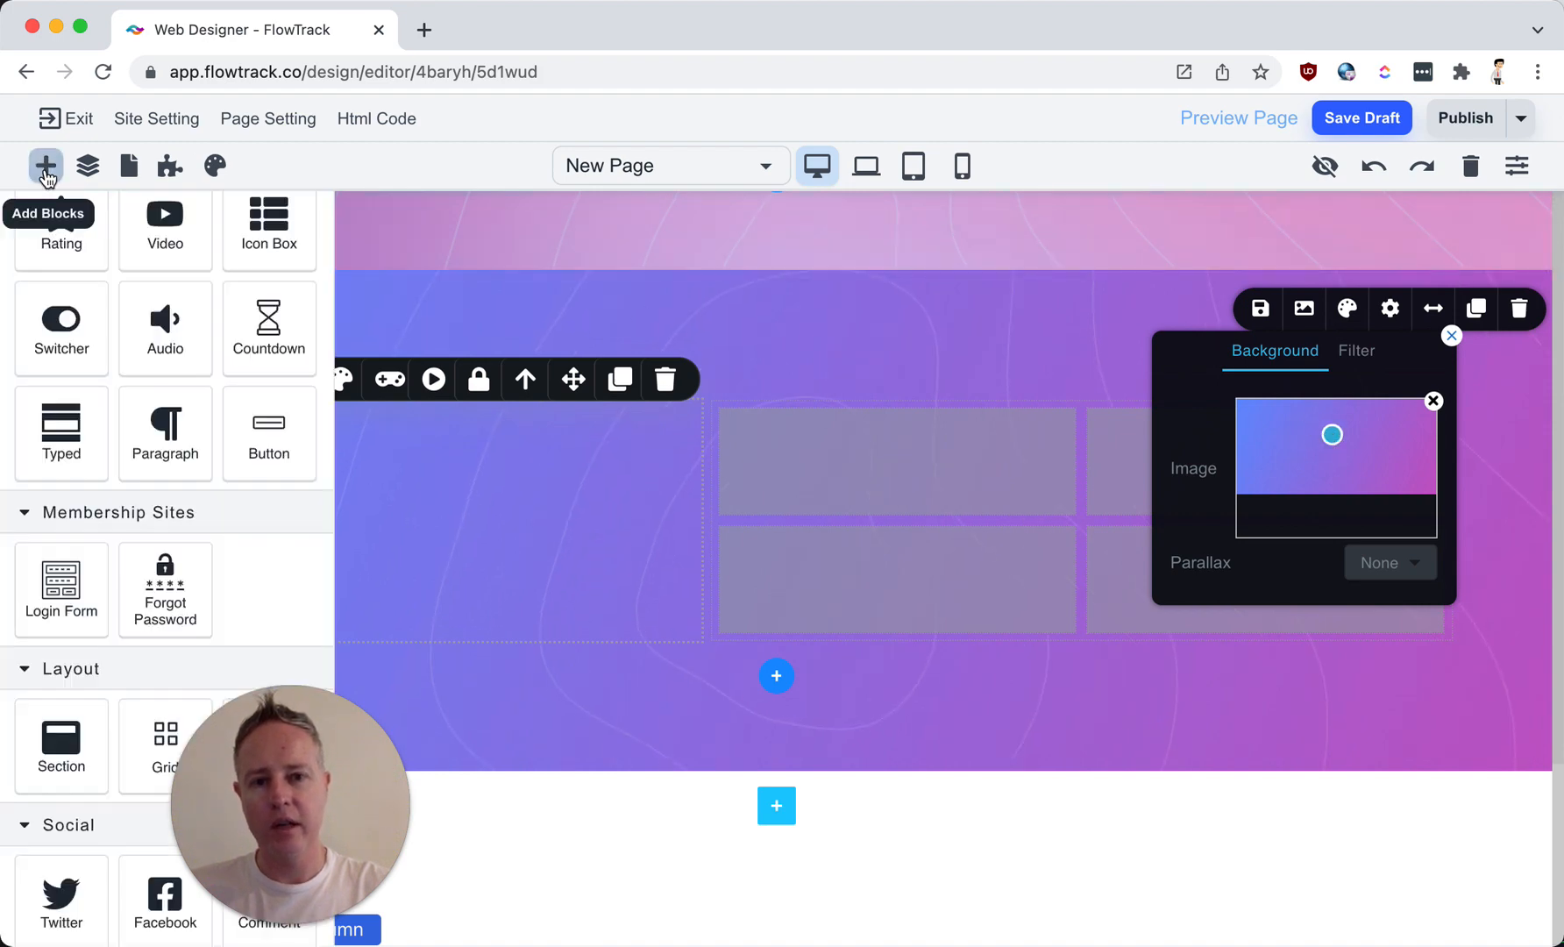
scroll(133, 359, "up", 10)
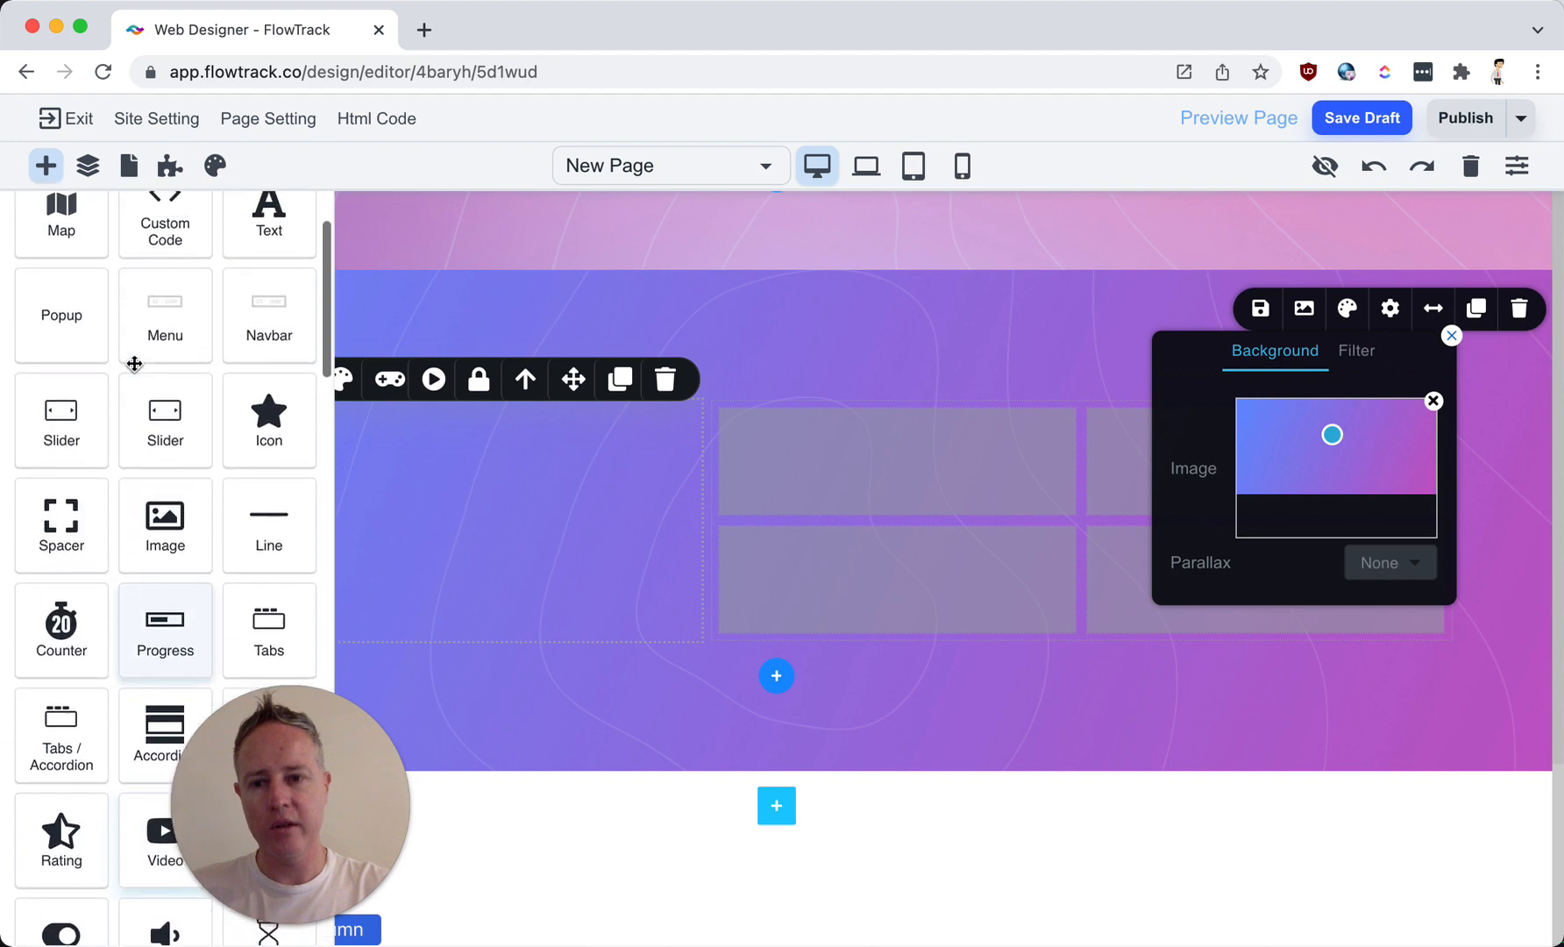
left_click_drag(268, 340, 474, 460)
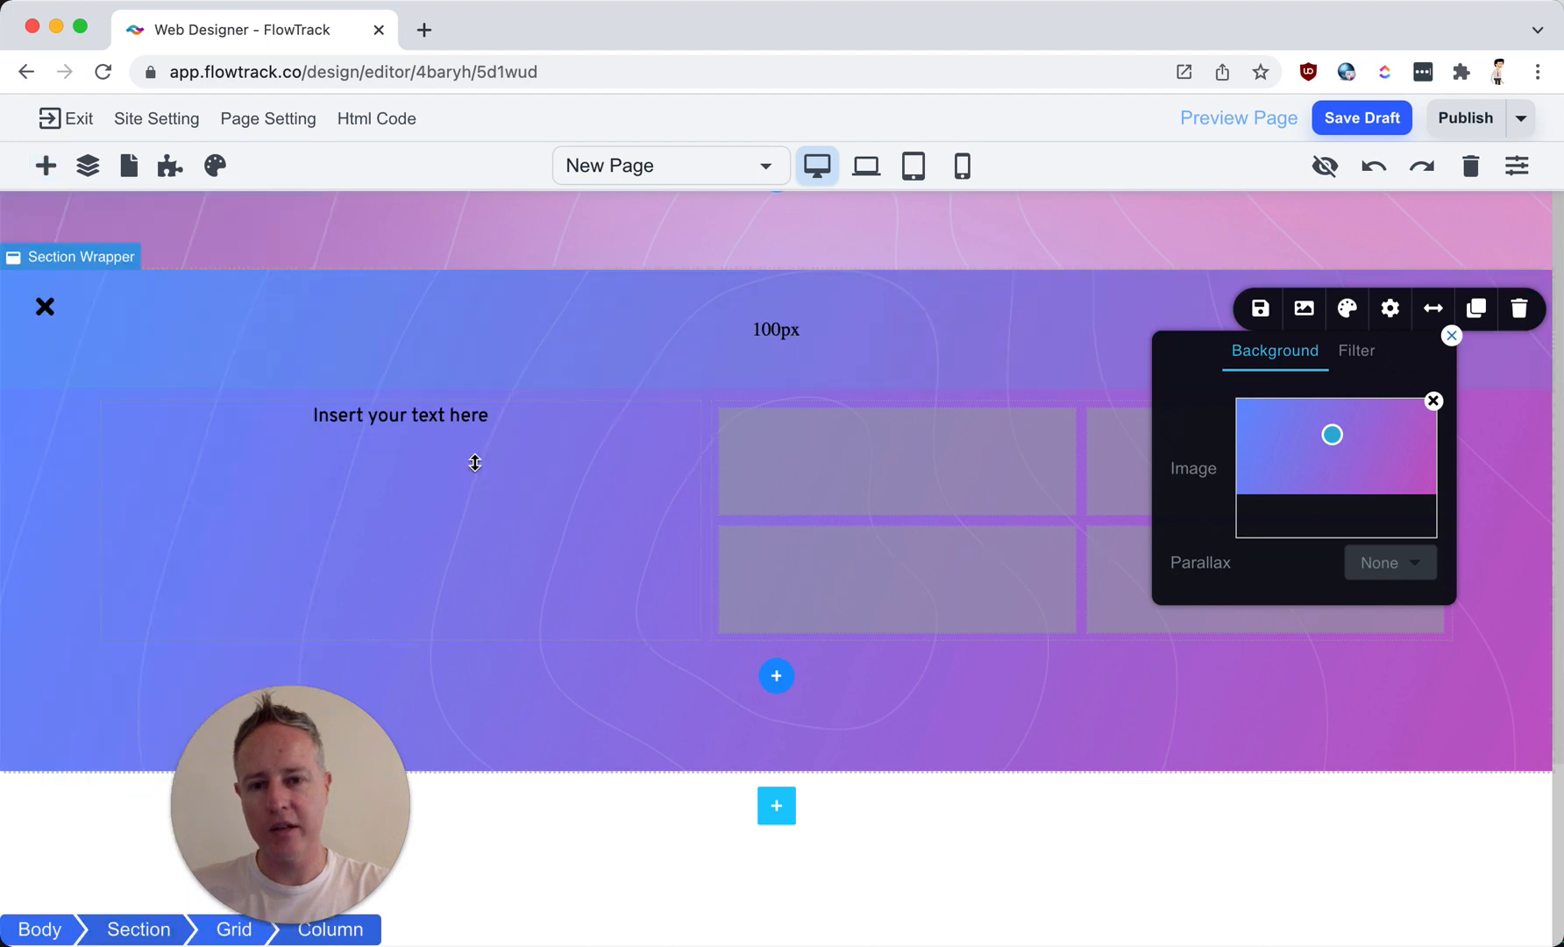
left_click(37, 171)
left_click_drag(269, 342, 448, 432)
Step: Left-align both text elements in the column beside the nested grid
left_click(452, 414)
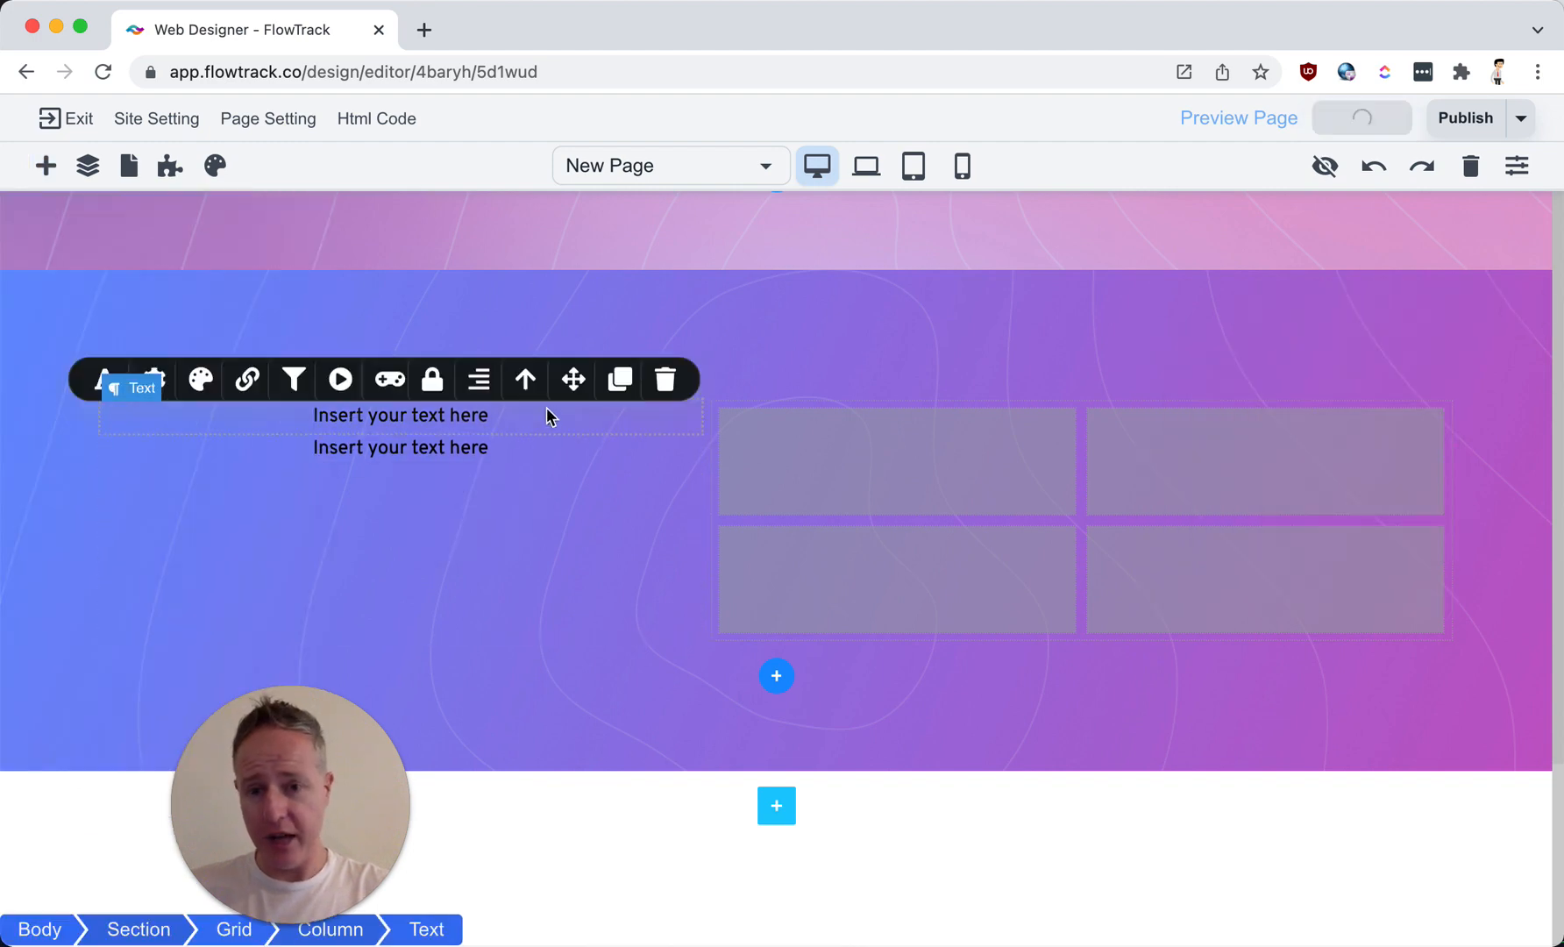
left_click(481, 386)
left_click(481, 385)
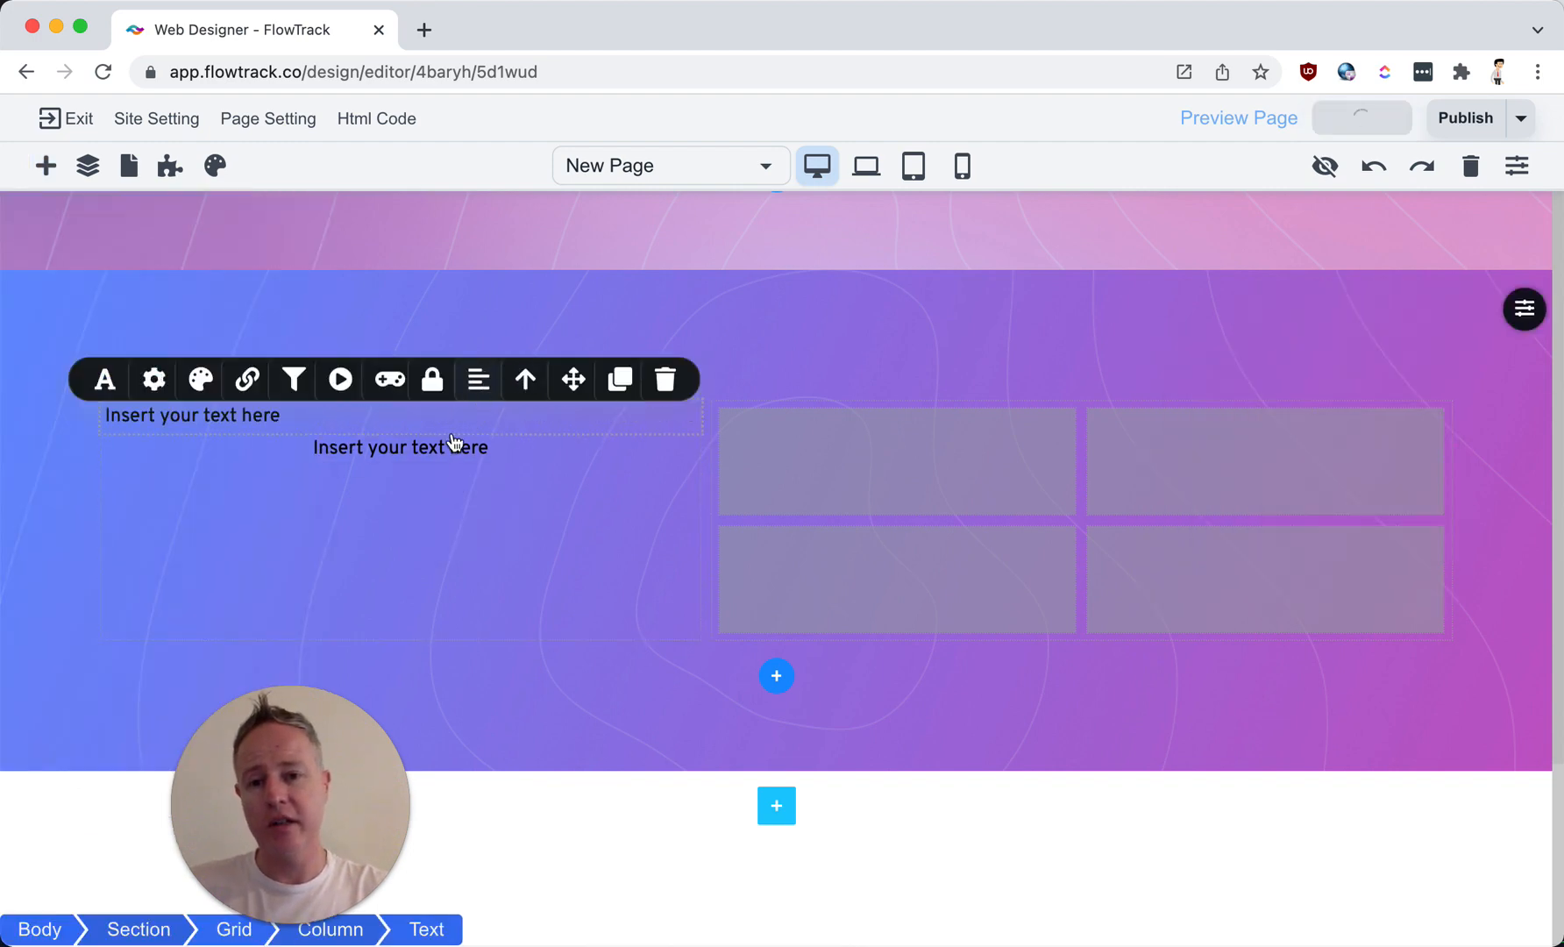
left_click(465, 405)
left_click(479, 414)
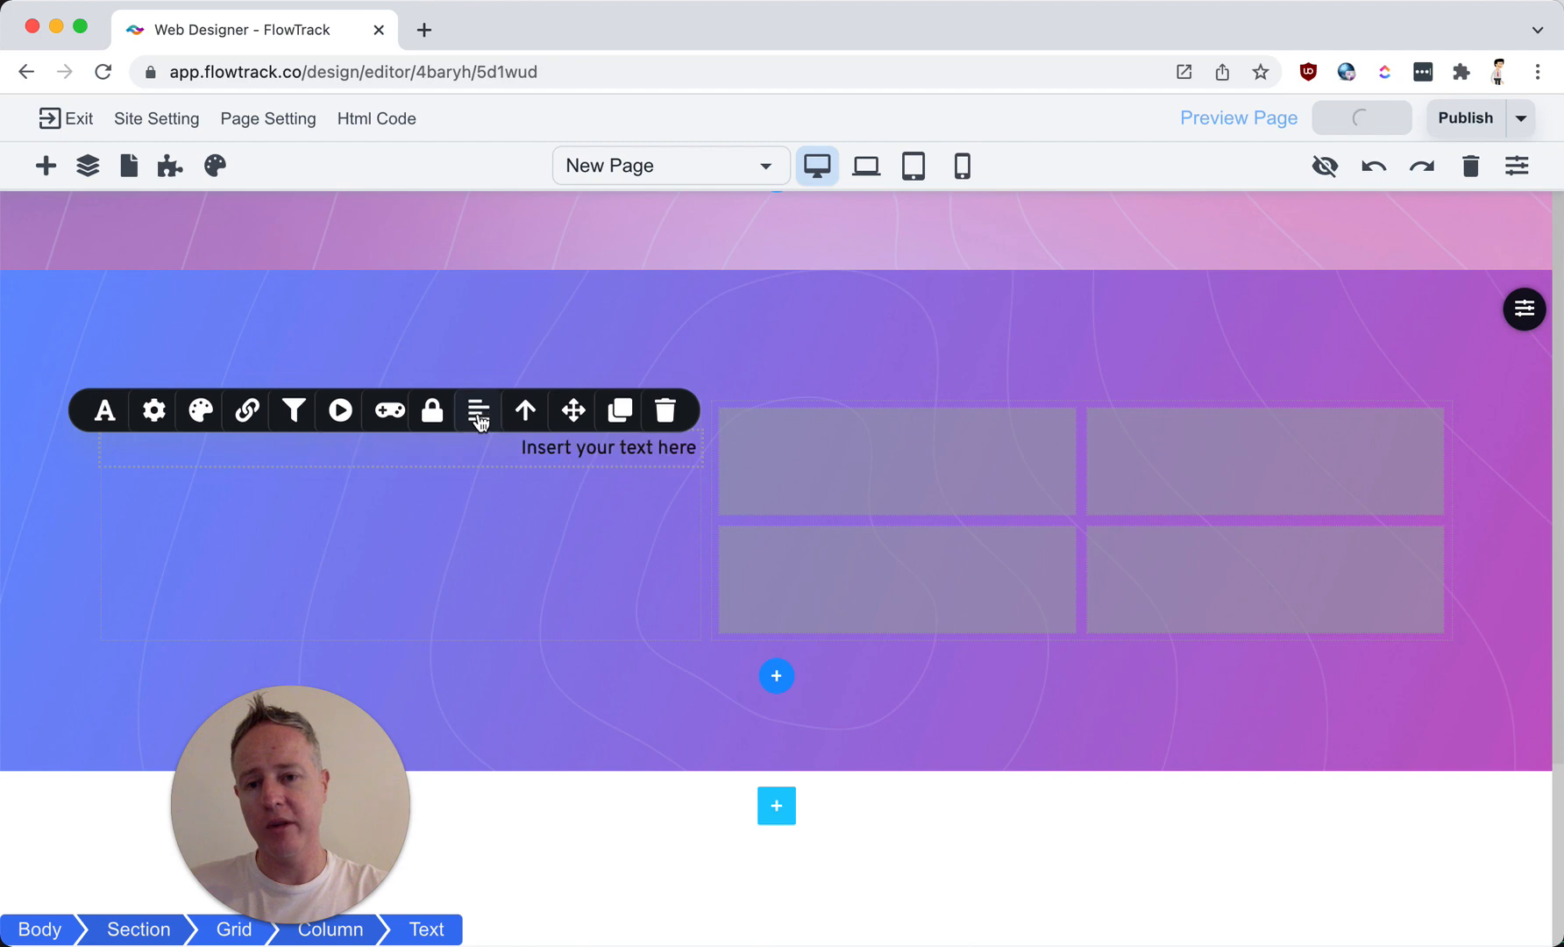
left_click(478, 414)
Step: Insert a Spacer between the two text elements and reduce its height
left_click(46, 165)
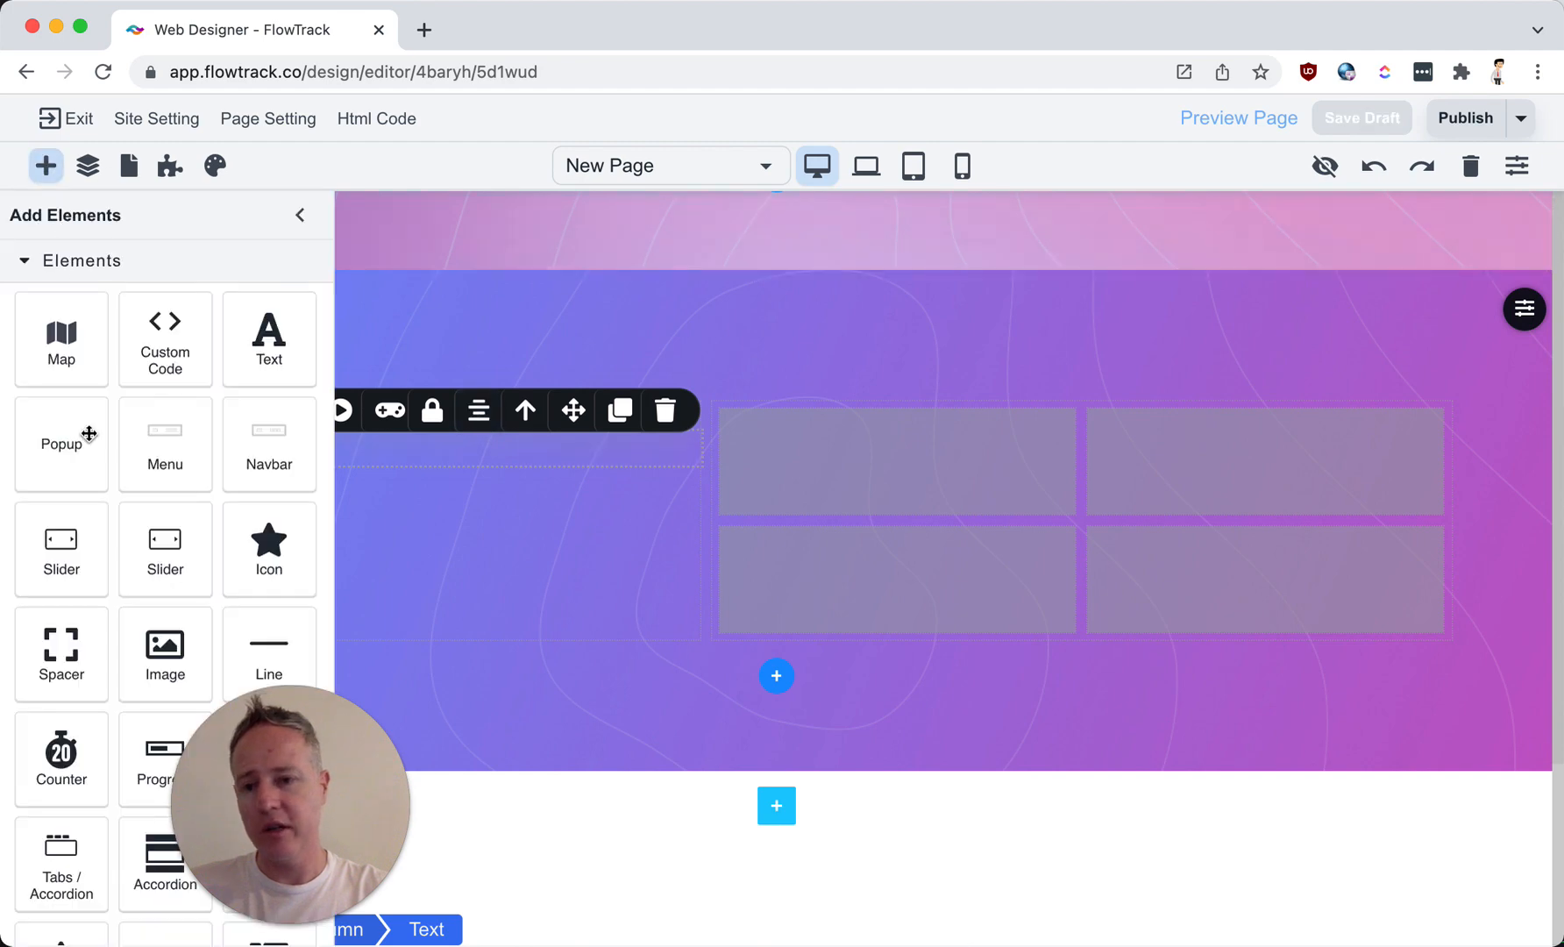
left_click_drag(62, 649, 495, 427)
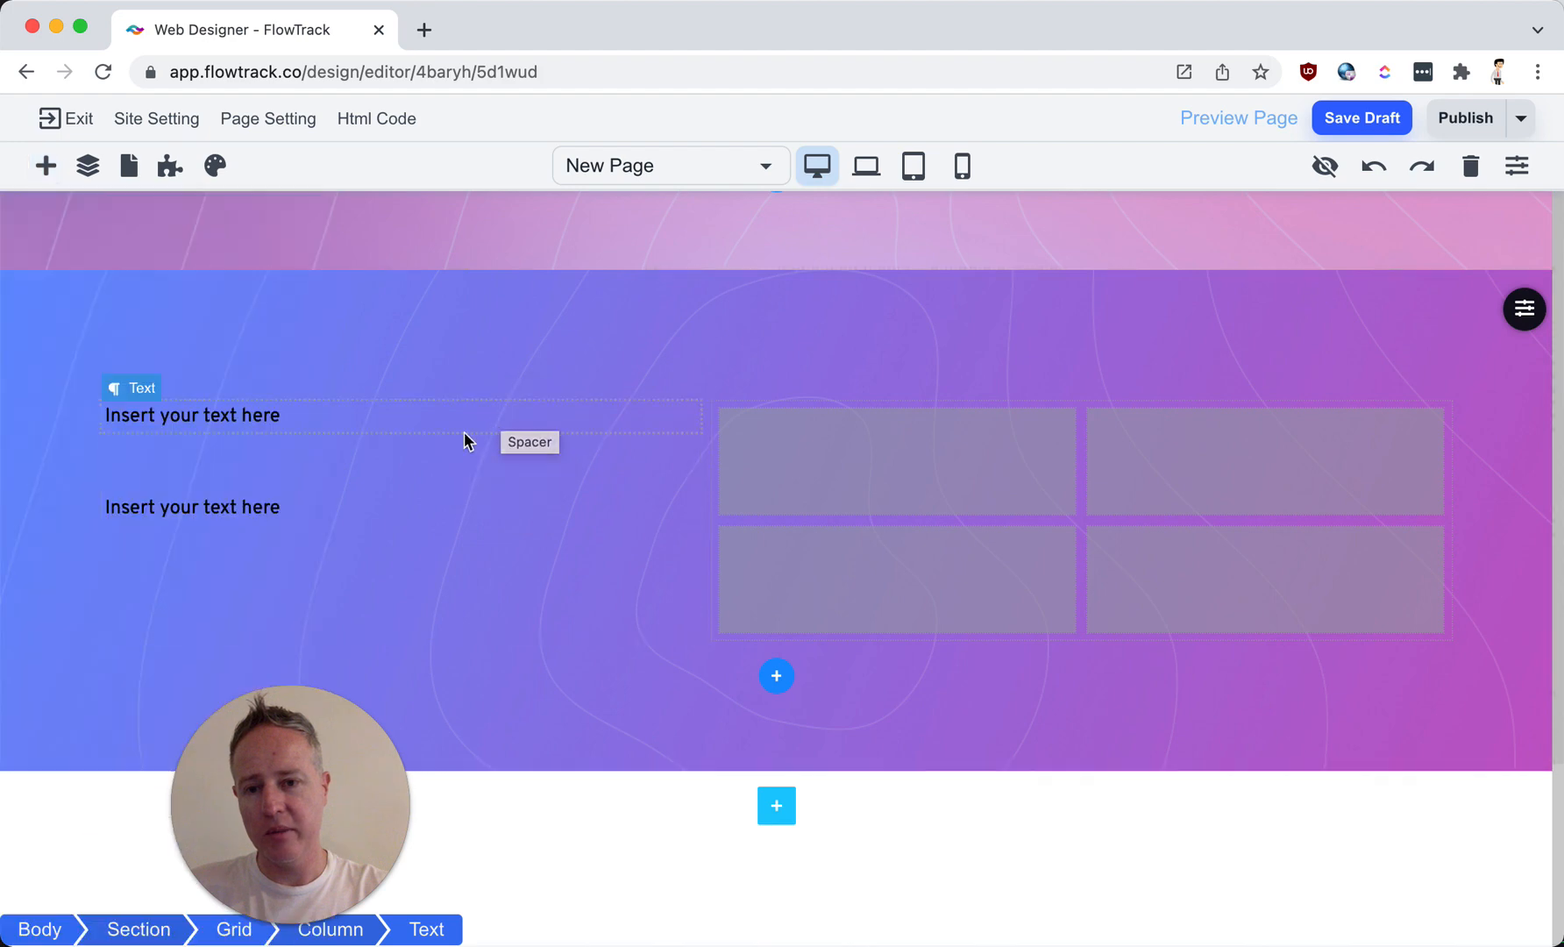
left_click(311, 471)
left_click_drag(406, 474, 406, 469)
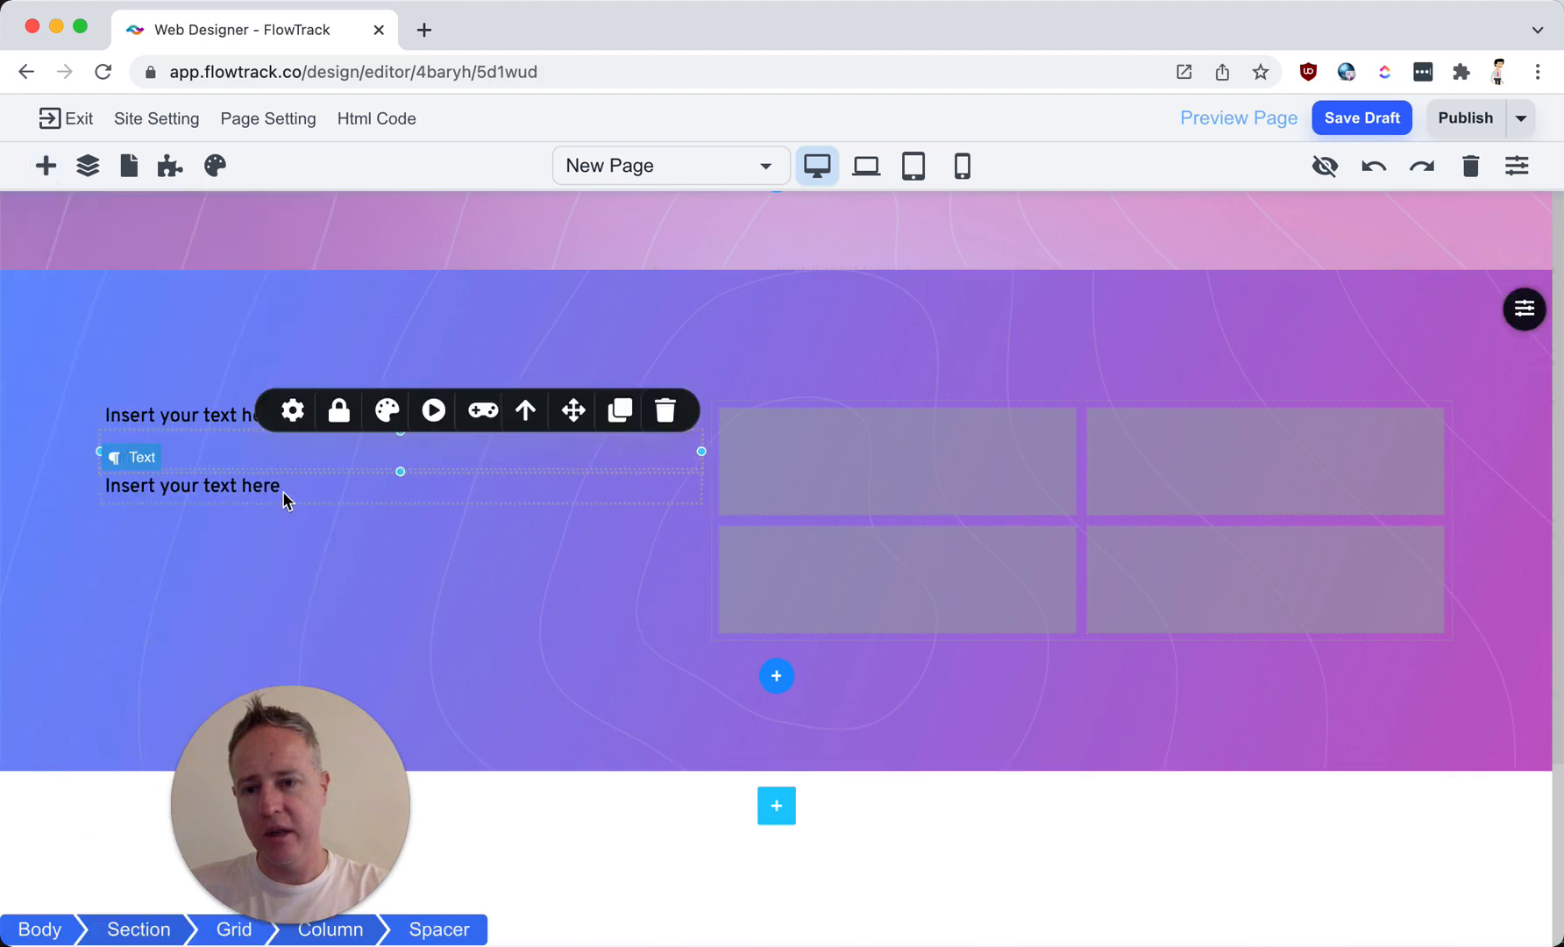
Step: Fill the lower text element with repeated copies of "Insert your text here" to form a three-line placeholder paragraph
left_click(265, 493)
triple_click(285, 489)
key("super+c")
key("super+v")
key("super+v")
key("super+v")
key("super+v")
key("super+v")
key("super+v")
key("super+v")
key("super+v")
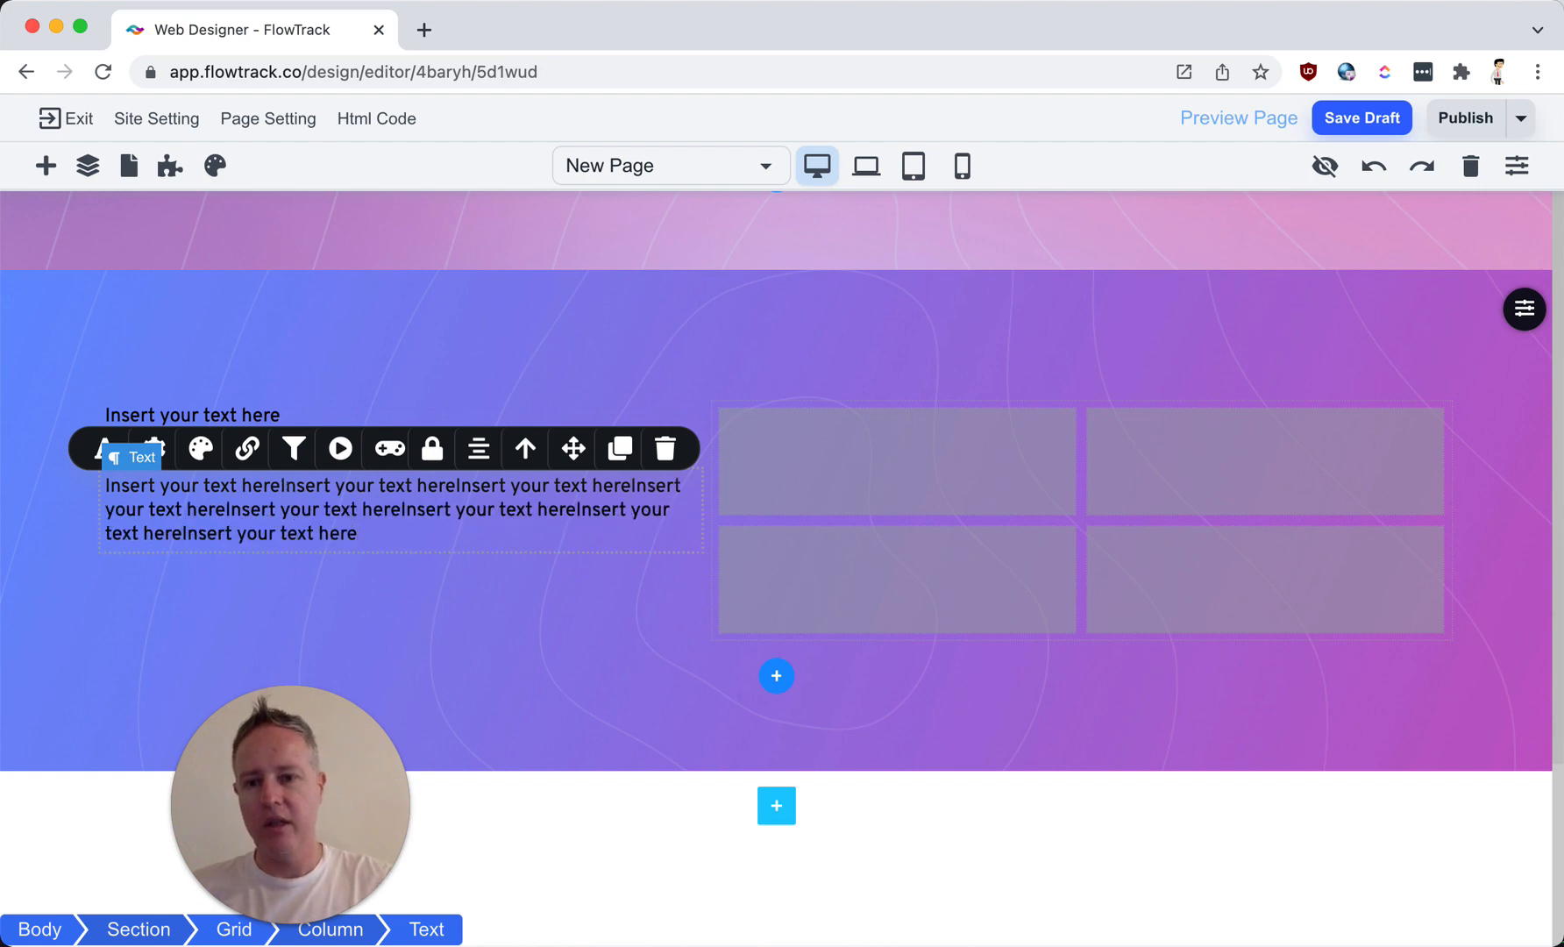
Step: Set the upper text element's font to Lato and its size to 38 px
left_click(168, 417)
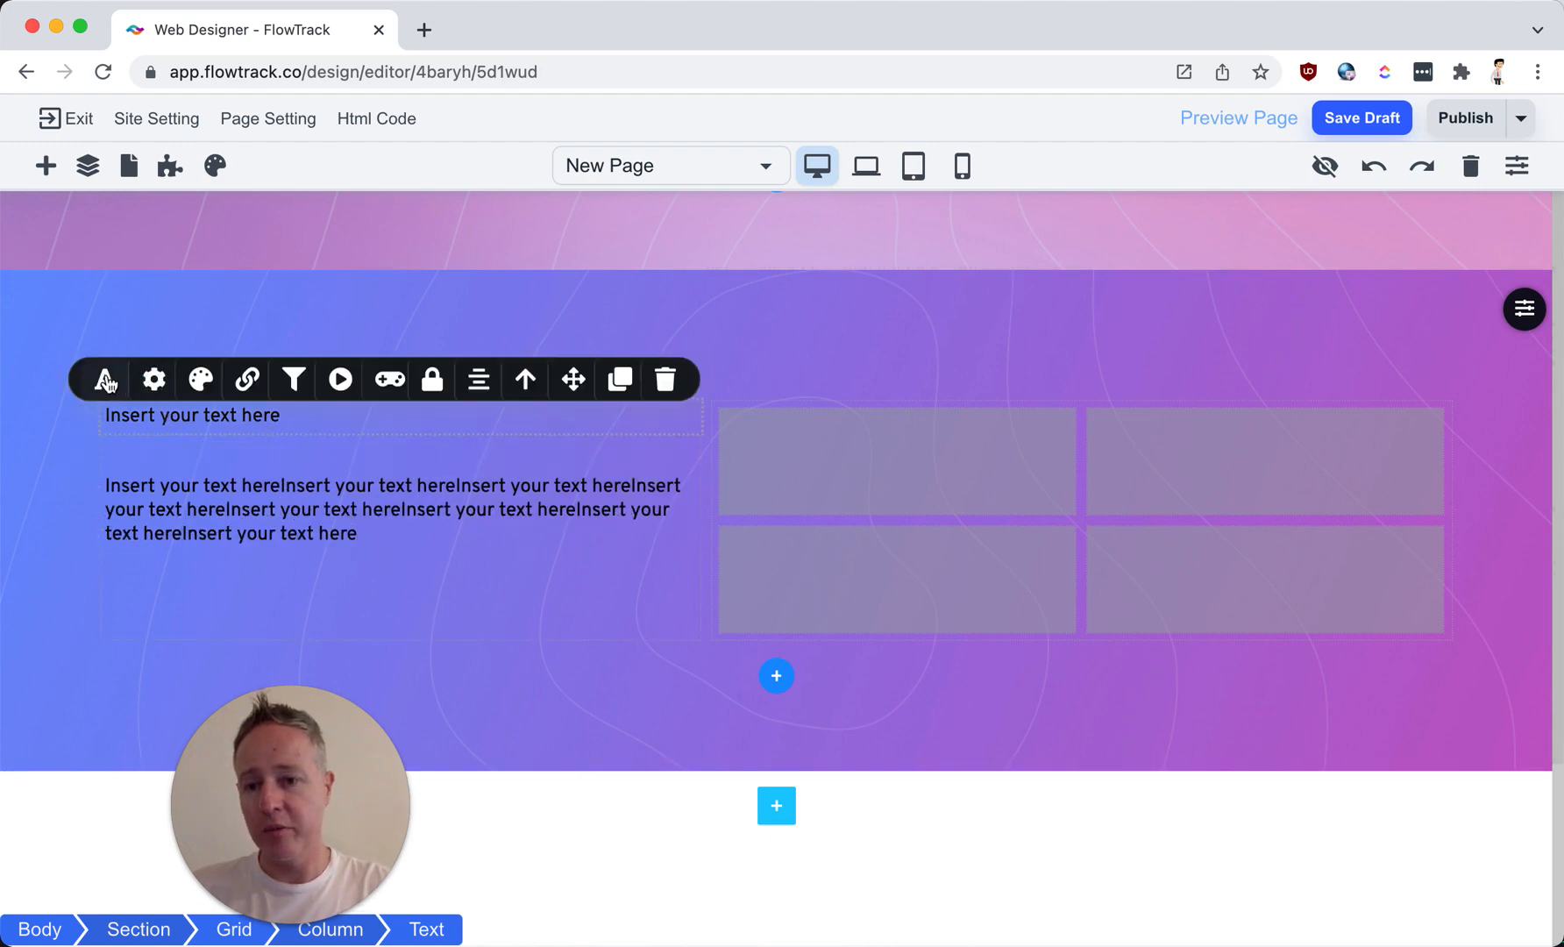
left_click(104, 379)
scroll(178, 596, "down", 2)
scroll(178, 596, "down", 1)
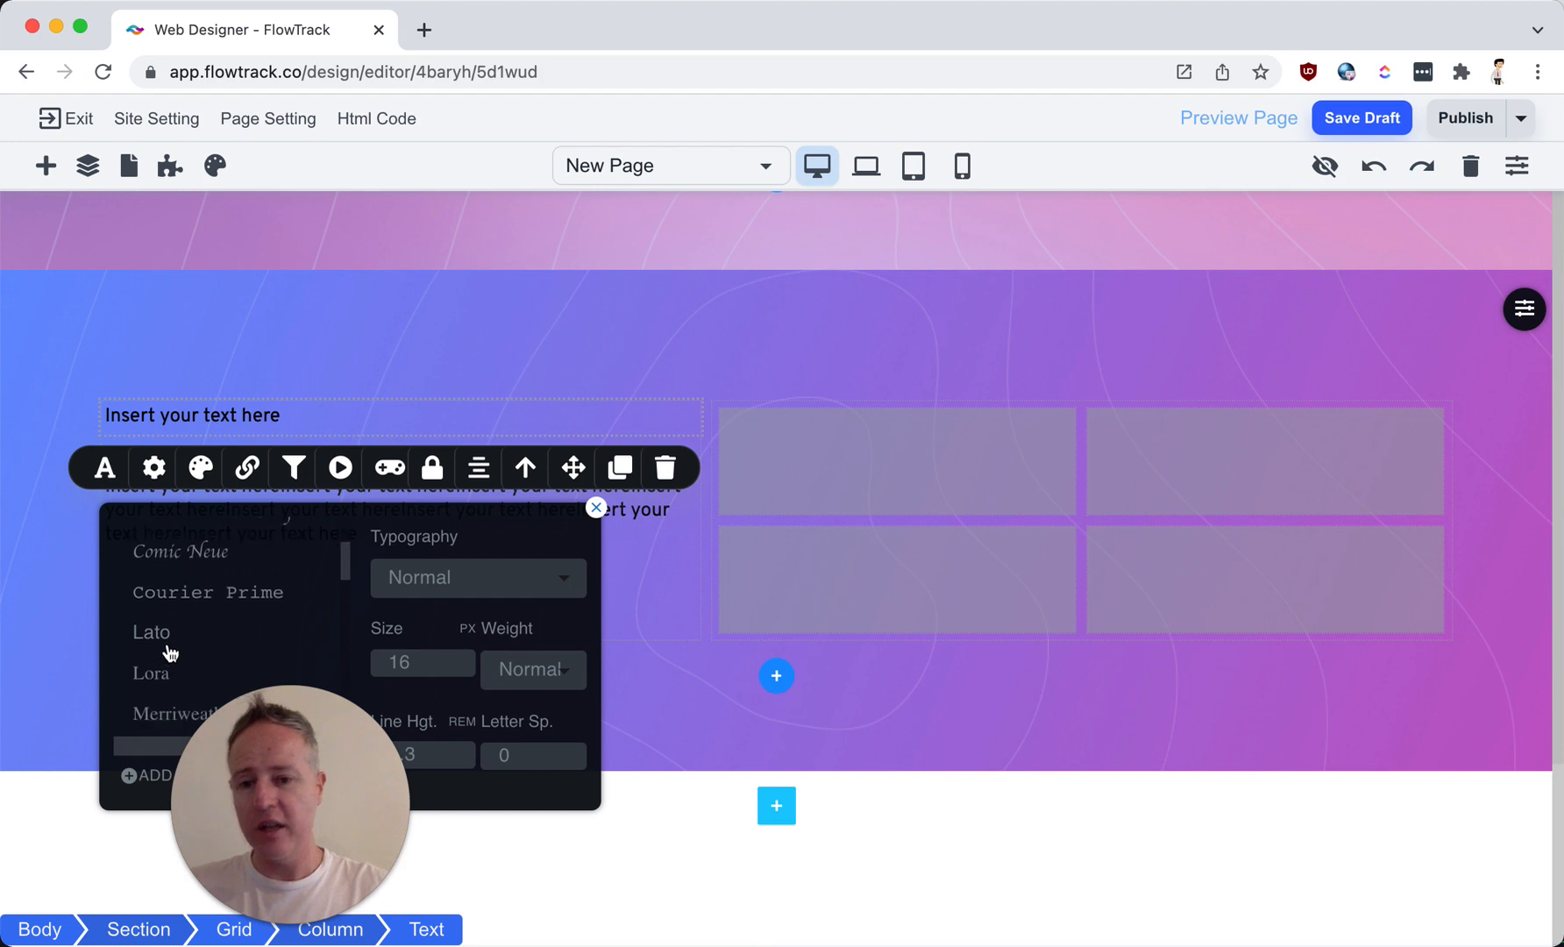
left_click(167, 633)
left_click_drag(261, 755, 1286, 769)
left_click(425, 673)
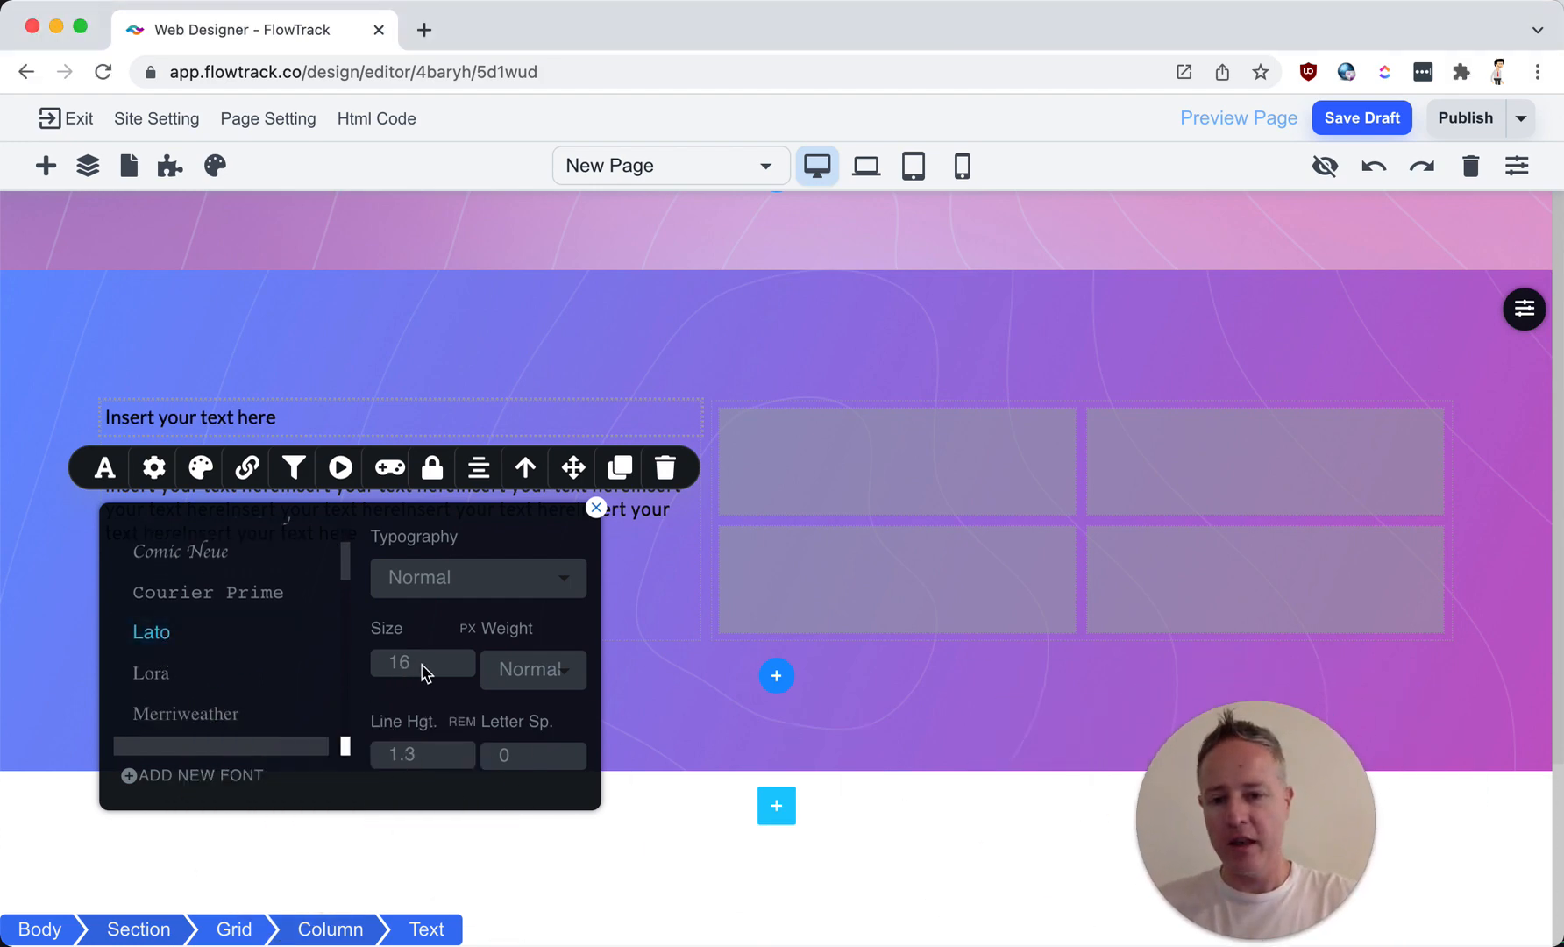
left_click_drag(418, 664, 367, 663)
type("38")
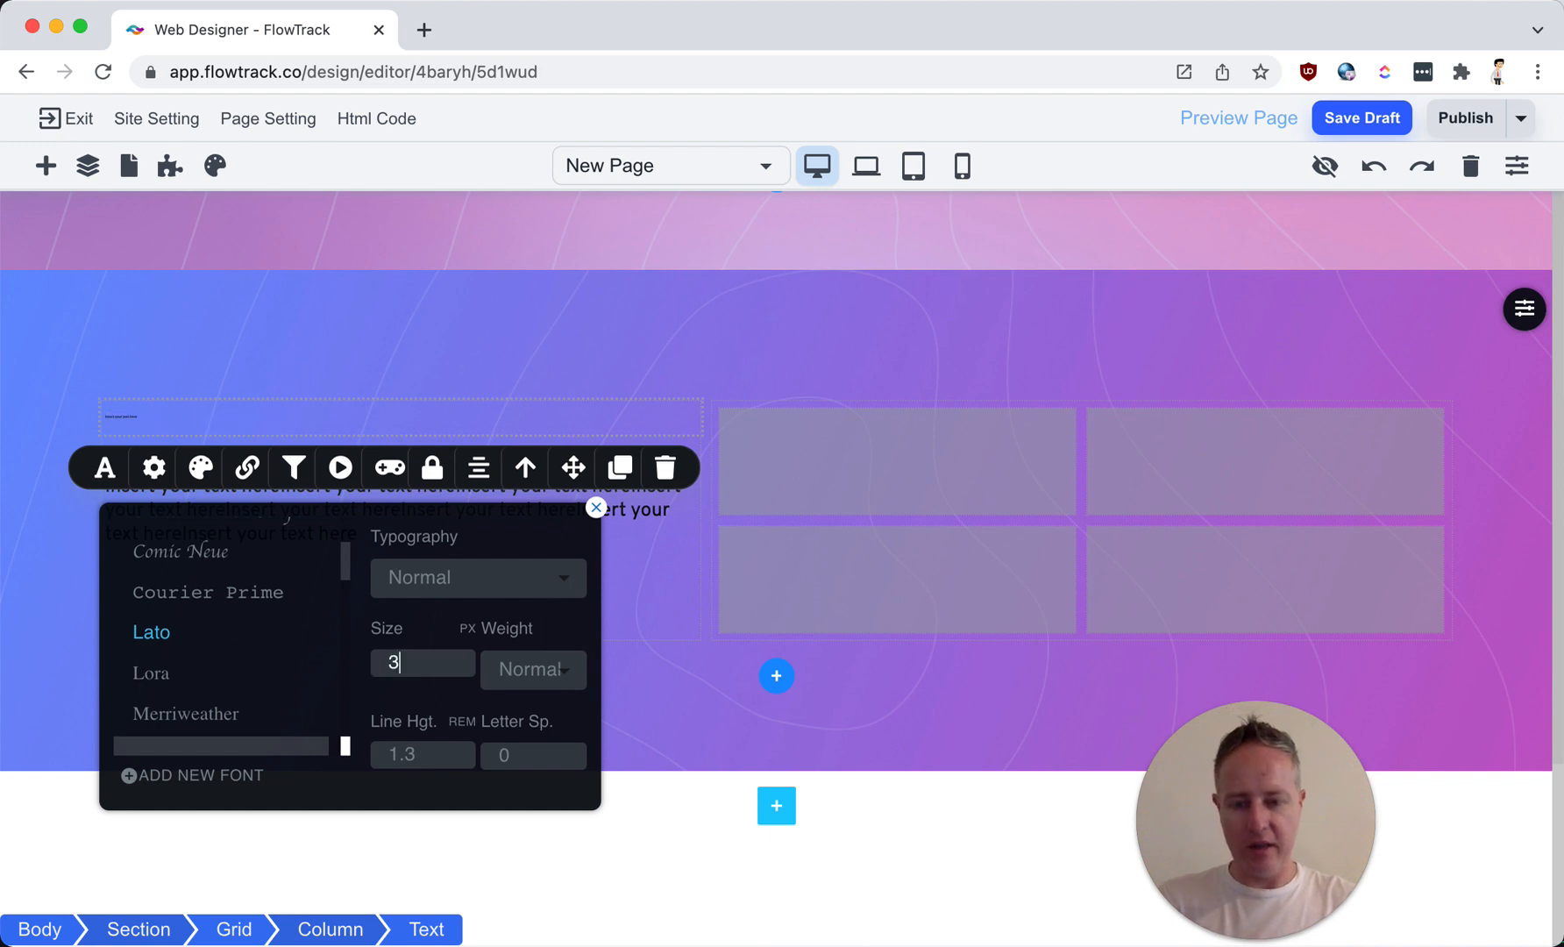
Step: Set the heading's text color to FCFCFC and the placeholder paragraph's text color to FFFFFF
left_click(202, 472)
left_click_drag(156, 572, 98, 526)
left_click(117, 549)
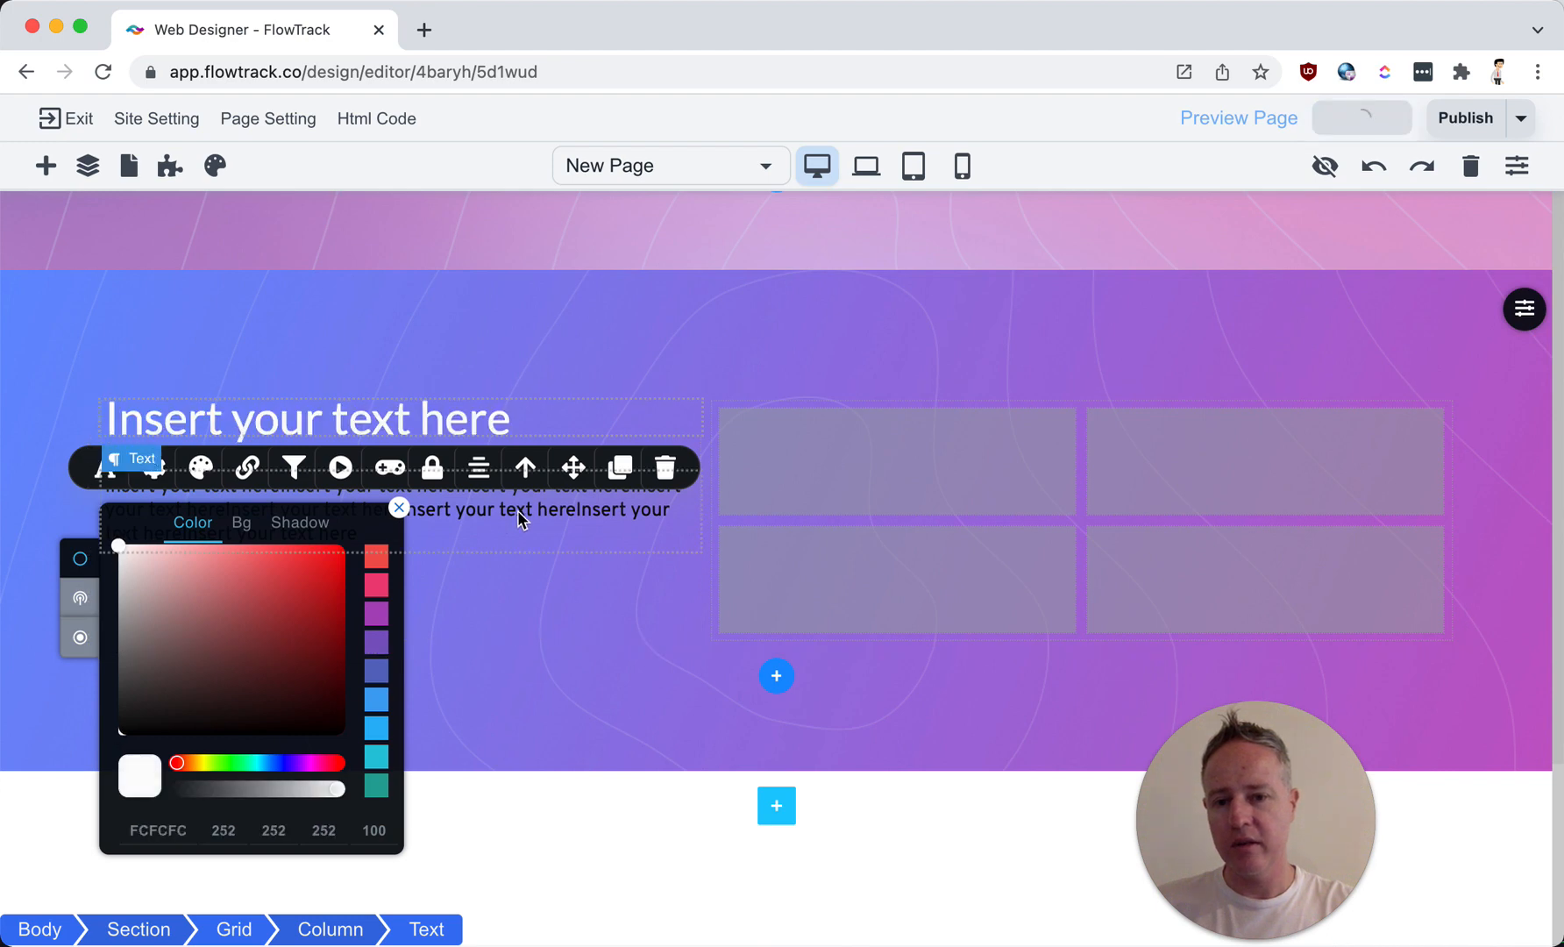
left_click(512, 515)
left_click(201, 450)
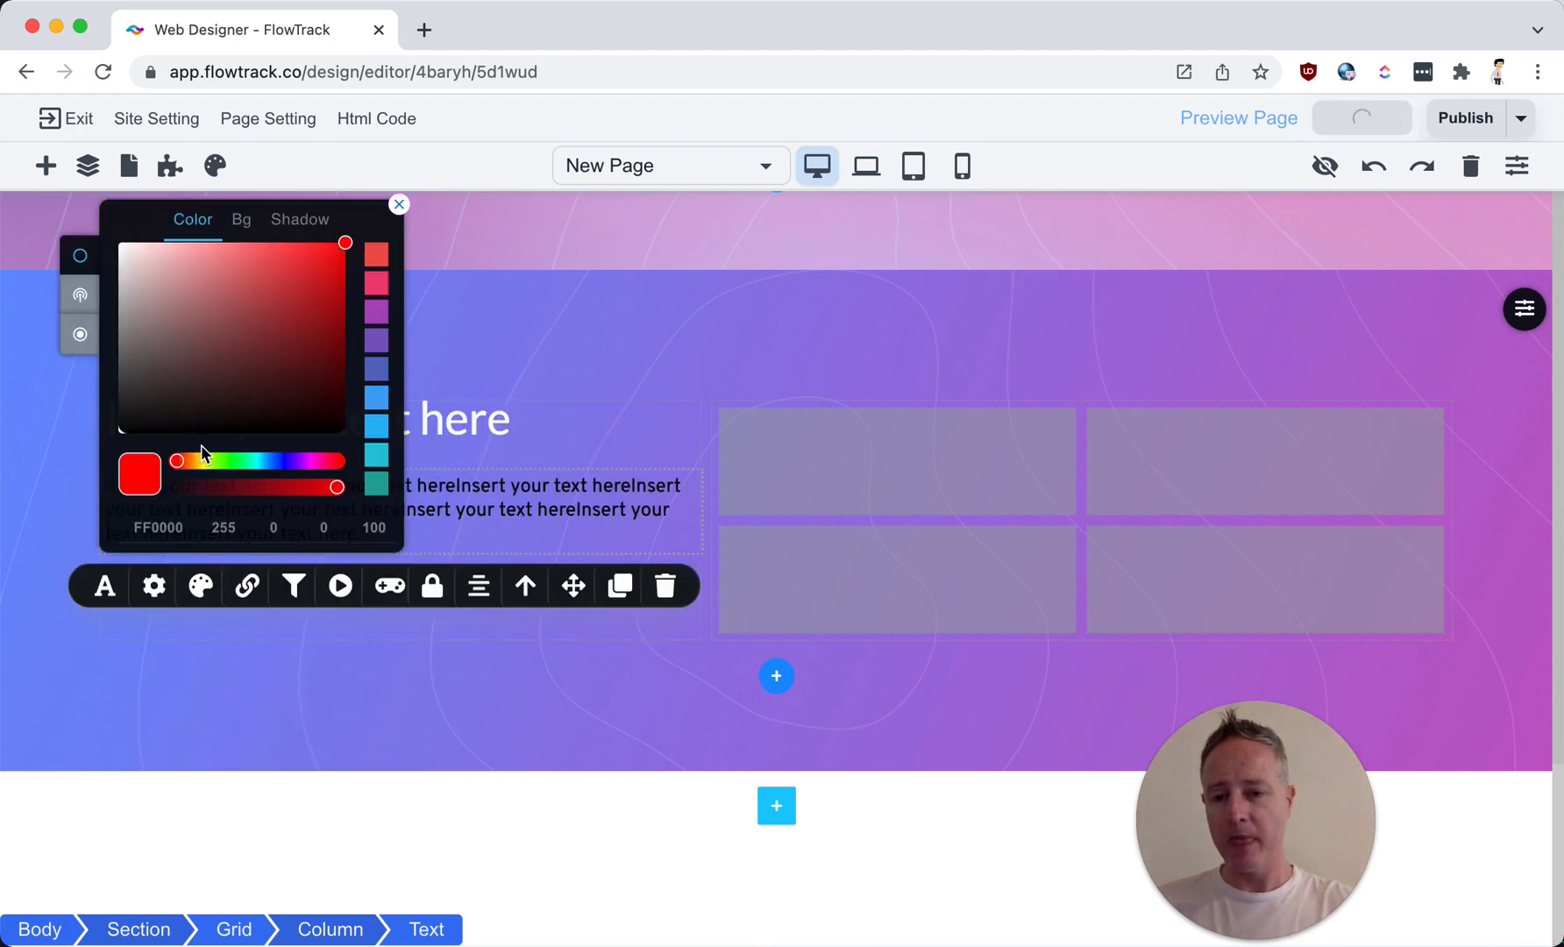
left_click(119, 243)
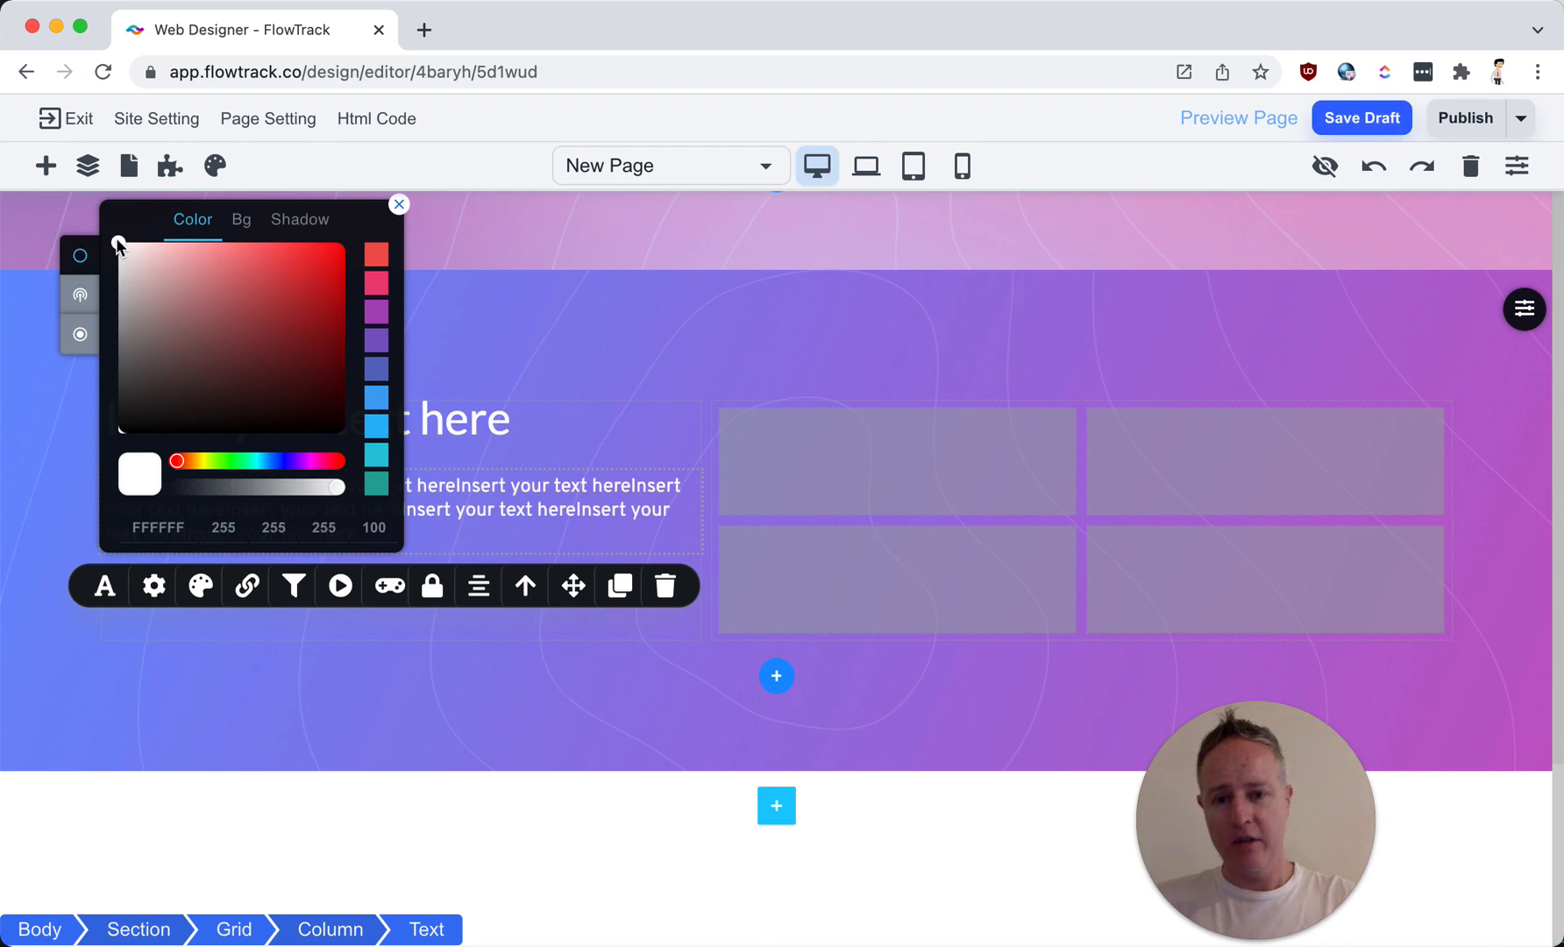
Step: Set the nested grid's top-left cell background to 56676B at 43% opacity and copy the hex code
left_click(820, 474)
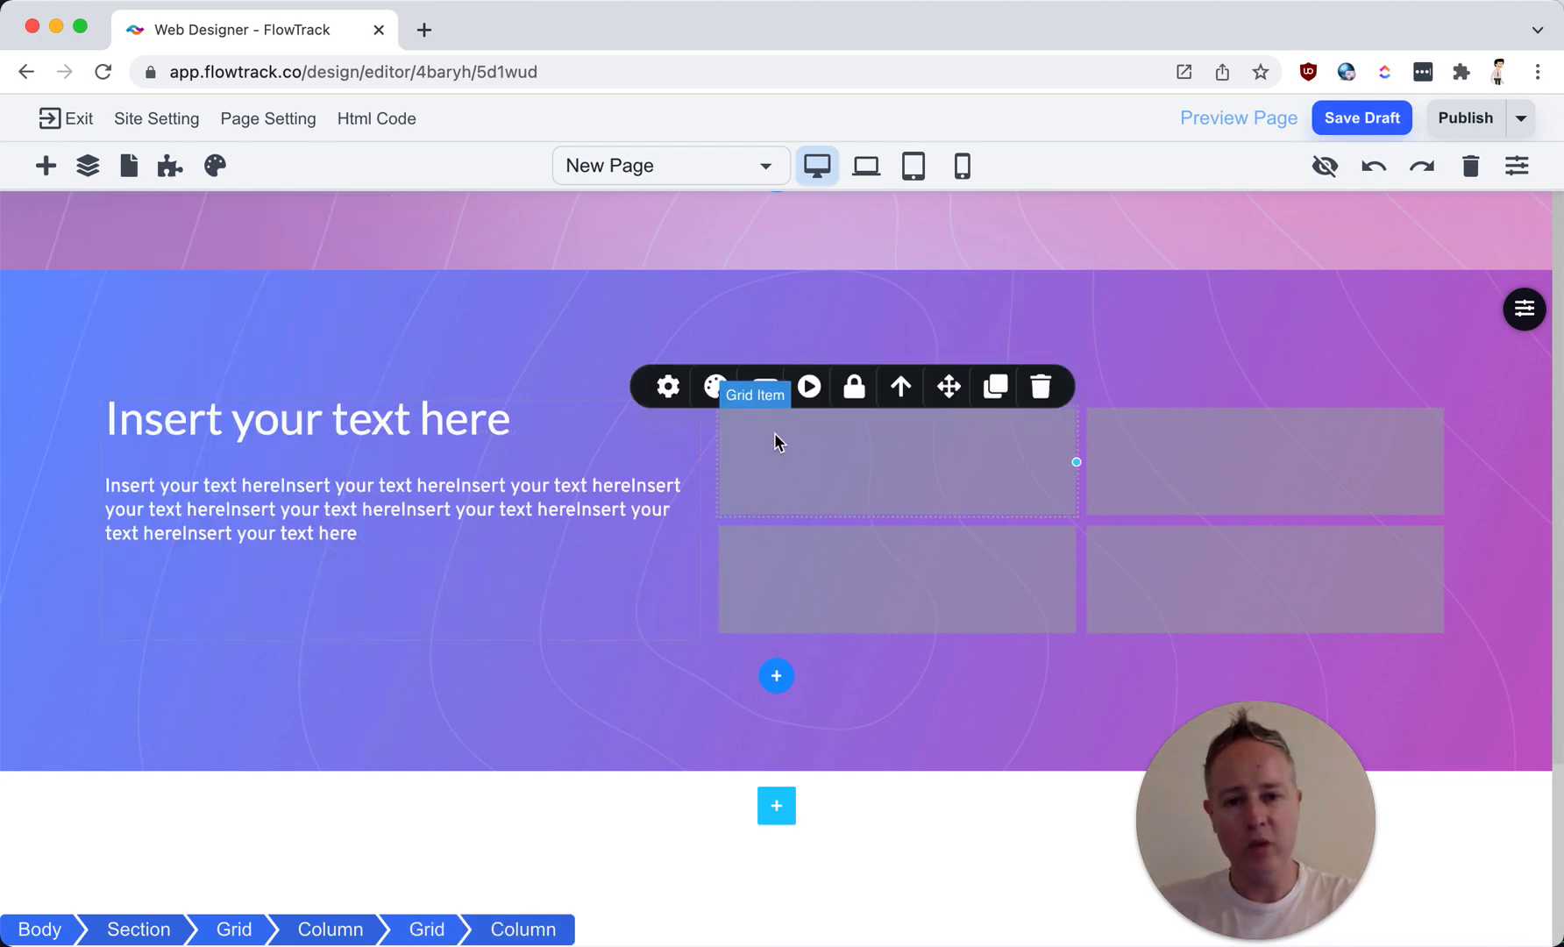
left_click(715, 387)
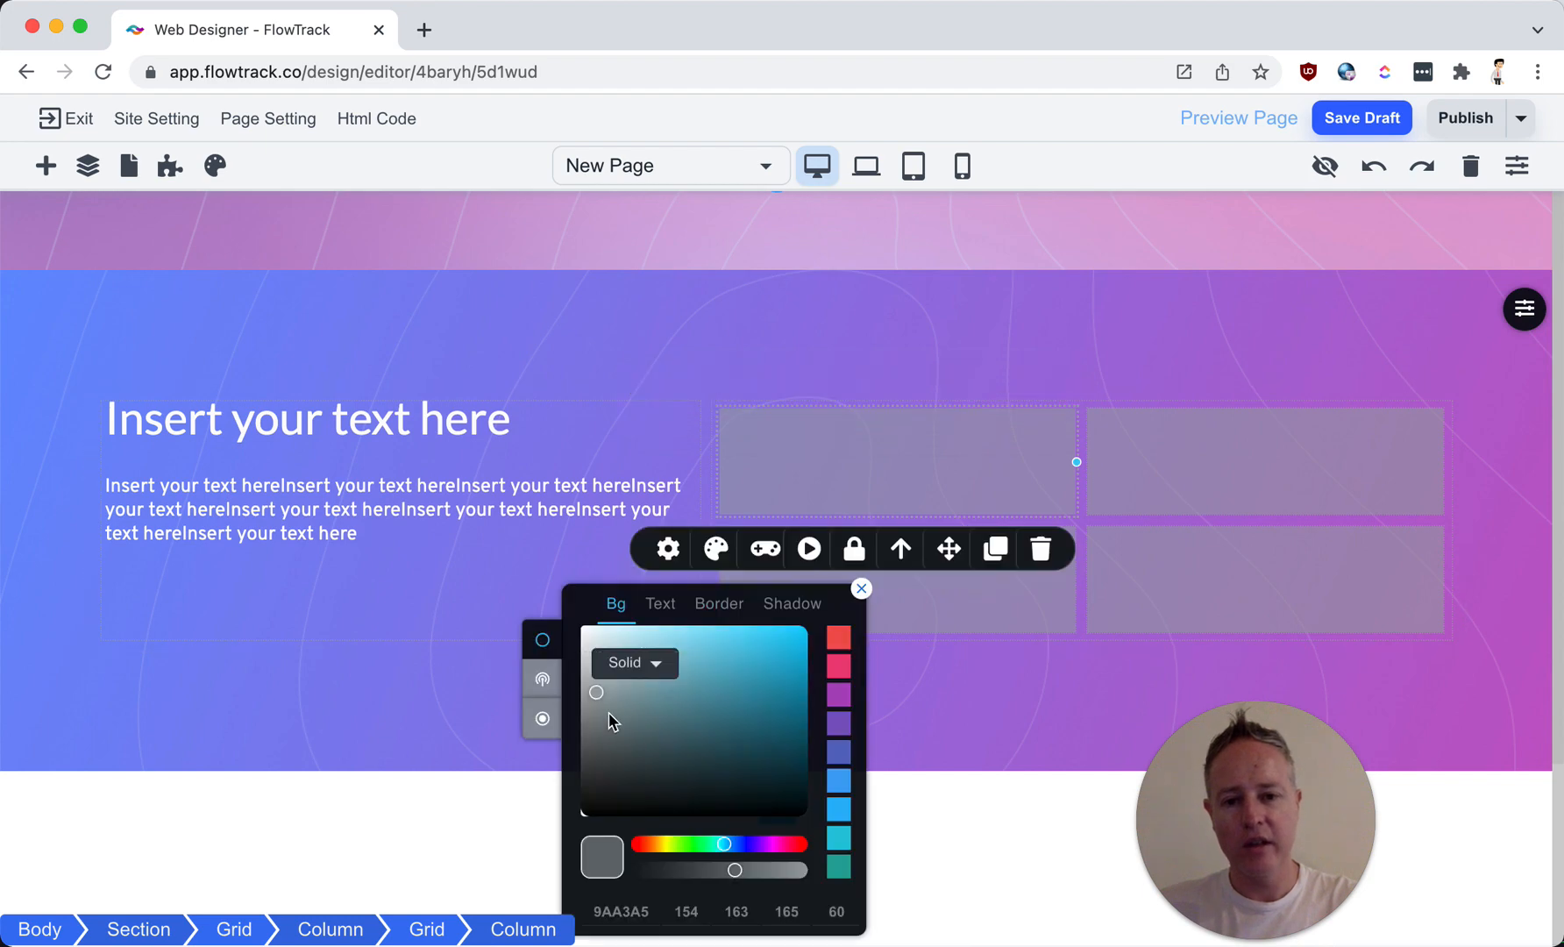
left_click_drag(602, 702, 608, 700)
left_click_drag(740, 872, 720, 872)
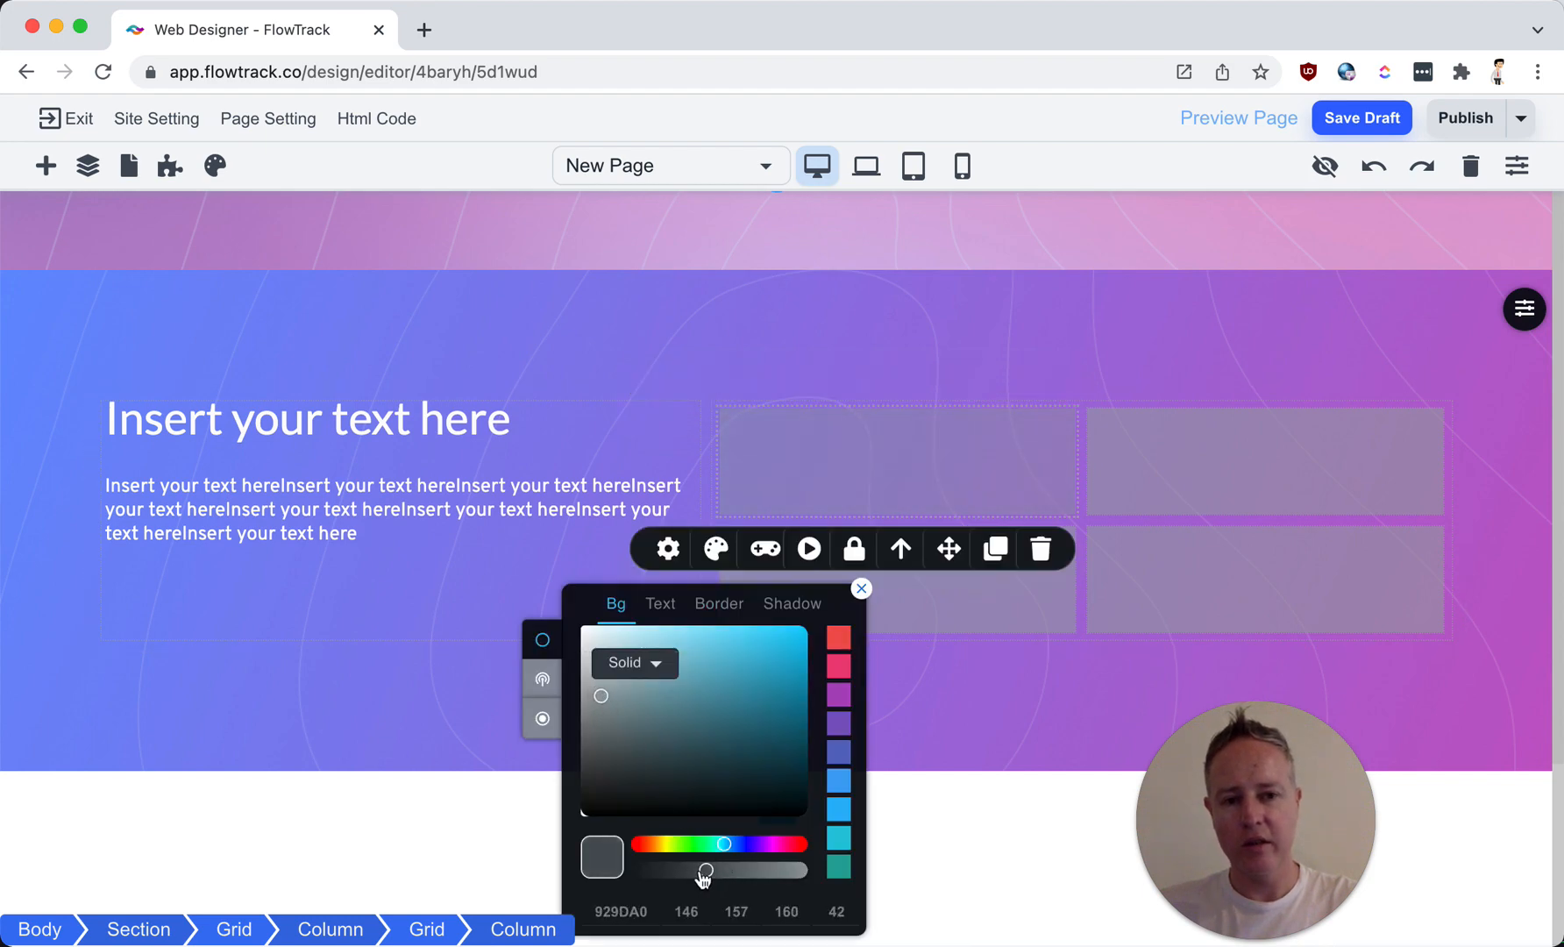
left_click(627, 742)
left_click_drag(628, 739, 626, 738)
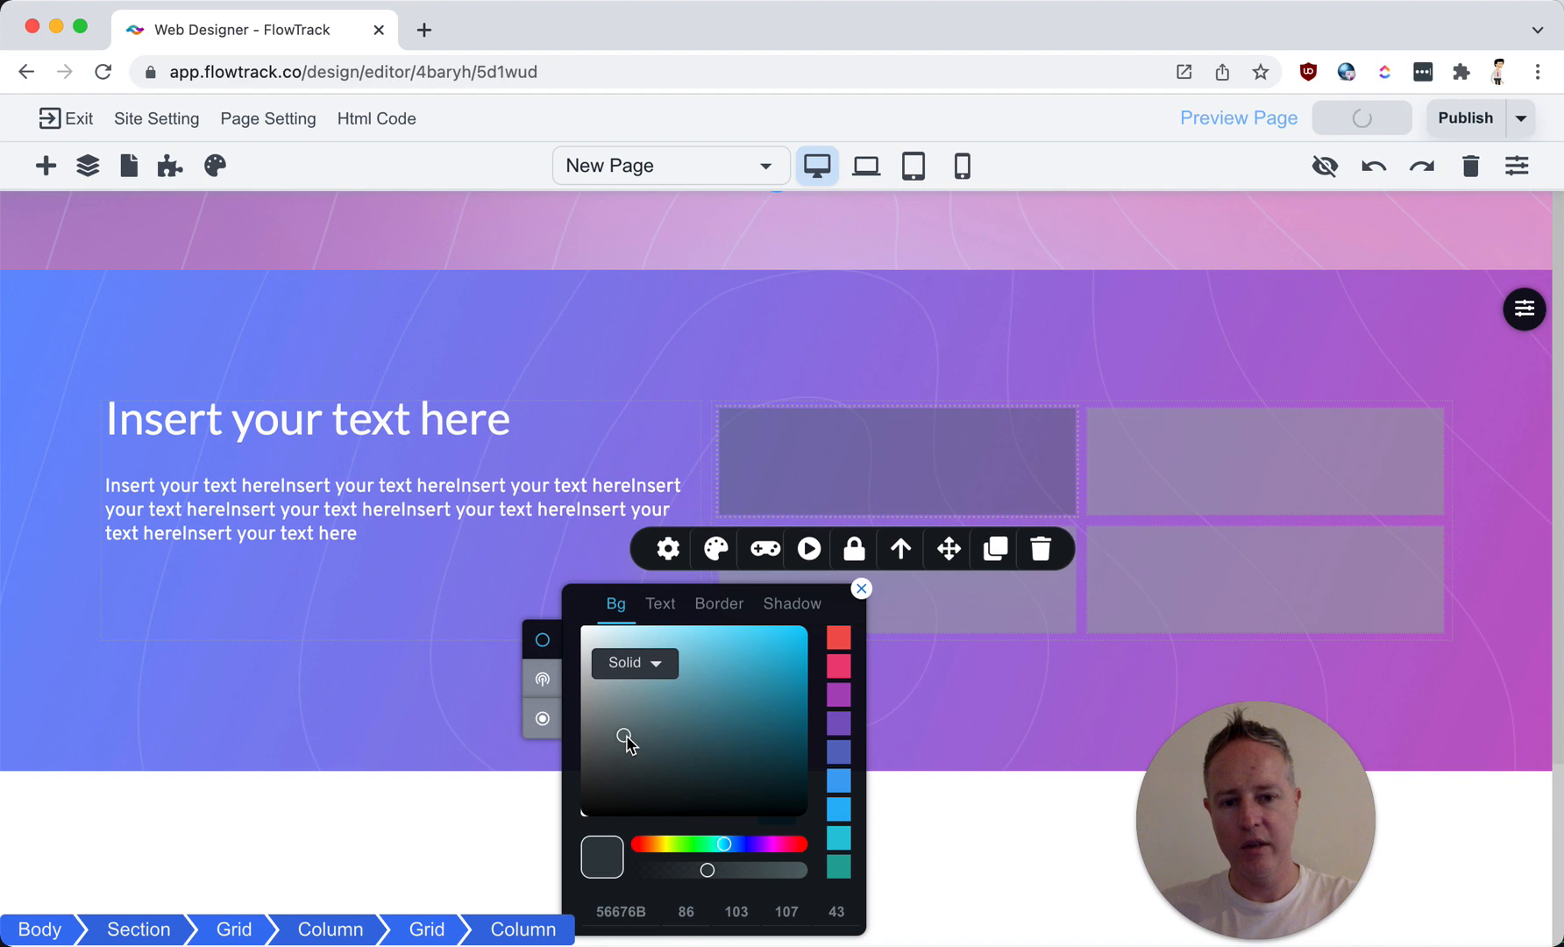
double_click(620, 913)
key("ctrl+c")
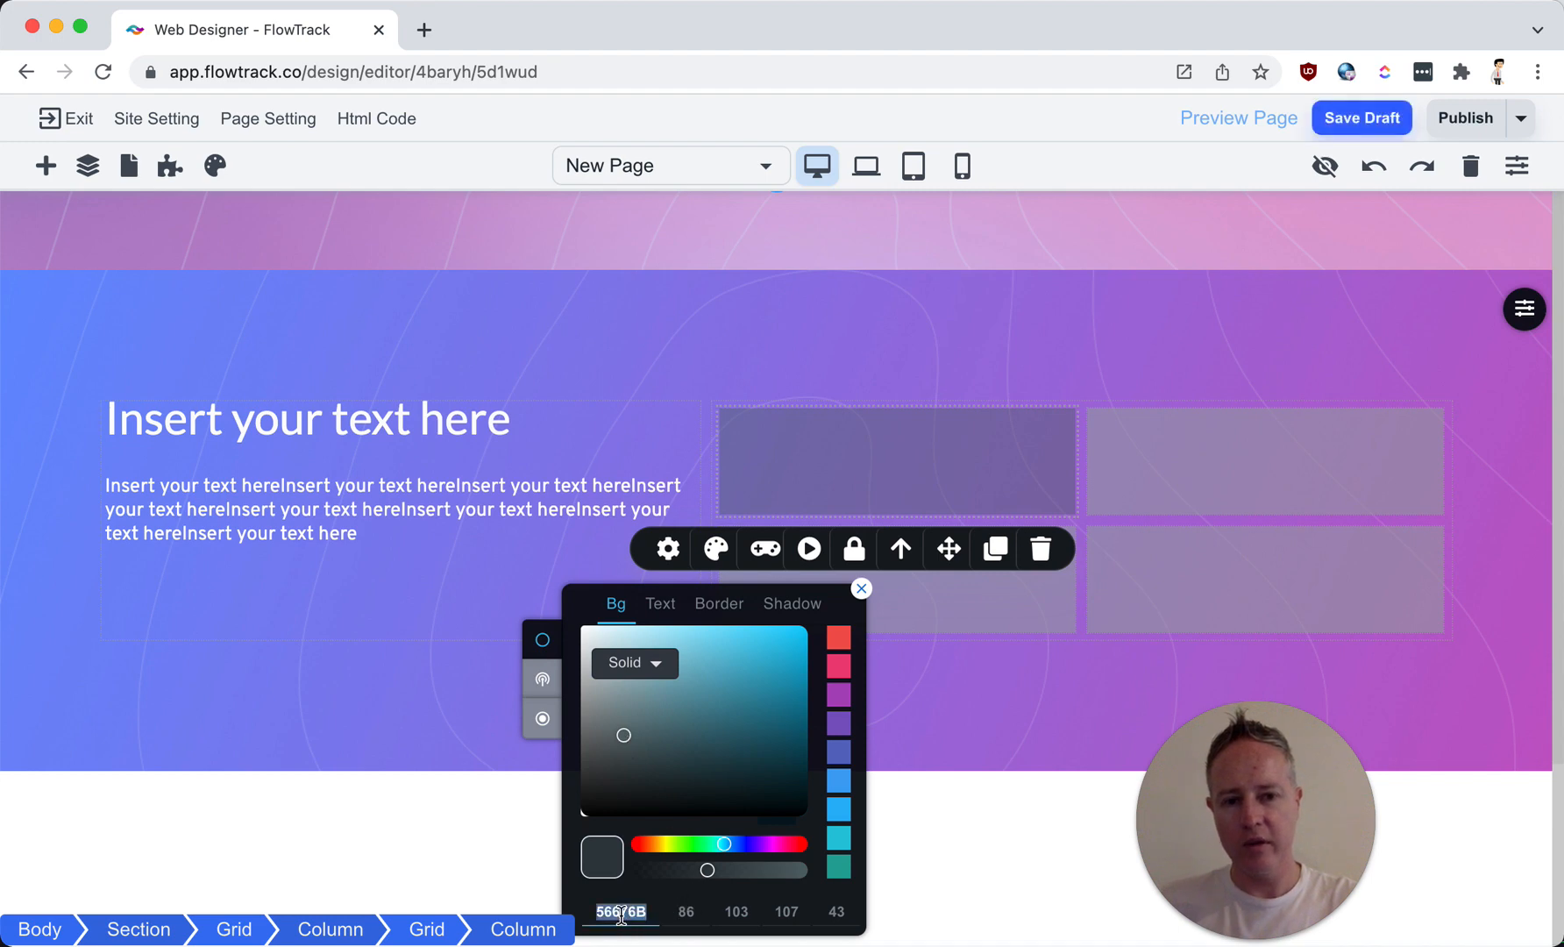
Step: Set the nested grid's top-right cell background to 56676B and lower its opacity to match the top-left cell's 43%
left_click(1166, 478)
left_click(1083, 388)
double_click(987, 912)
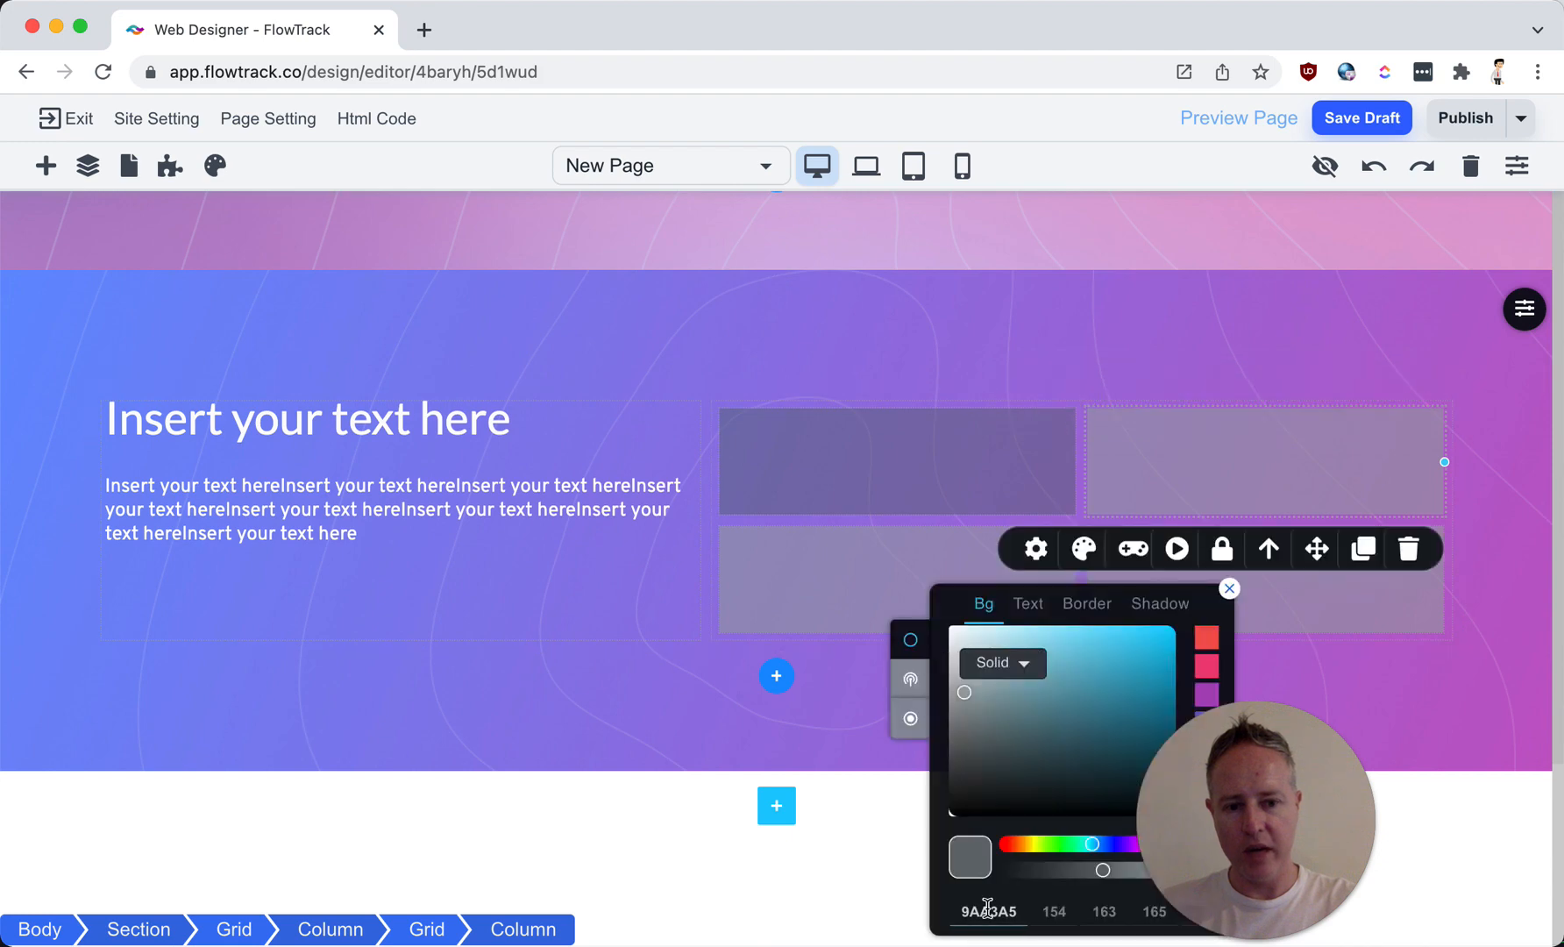
key("ctrl+v")
left_click_drag(1257, 855, 578, 859)
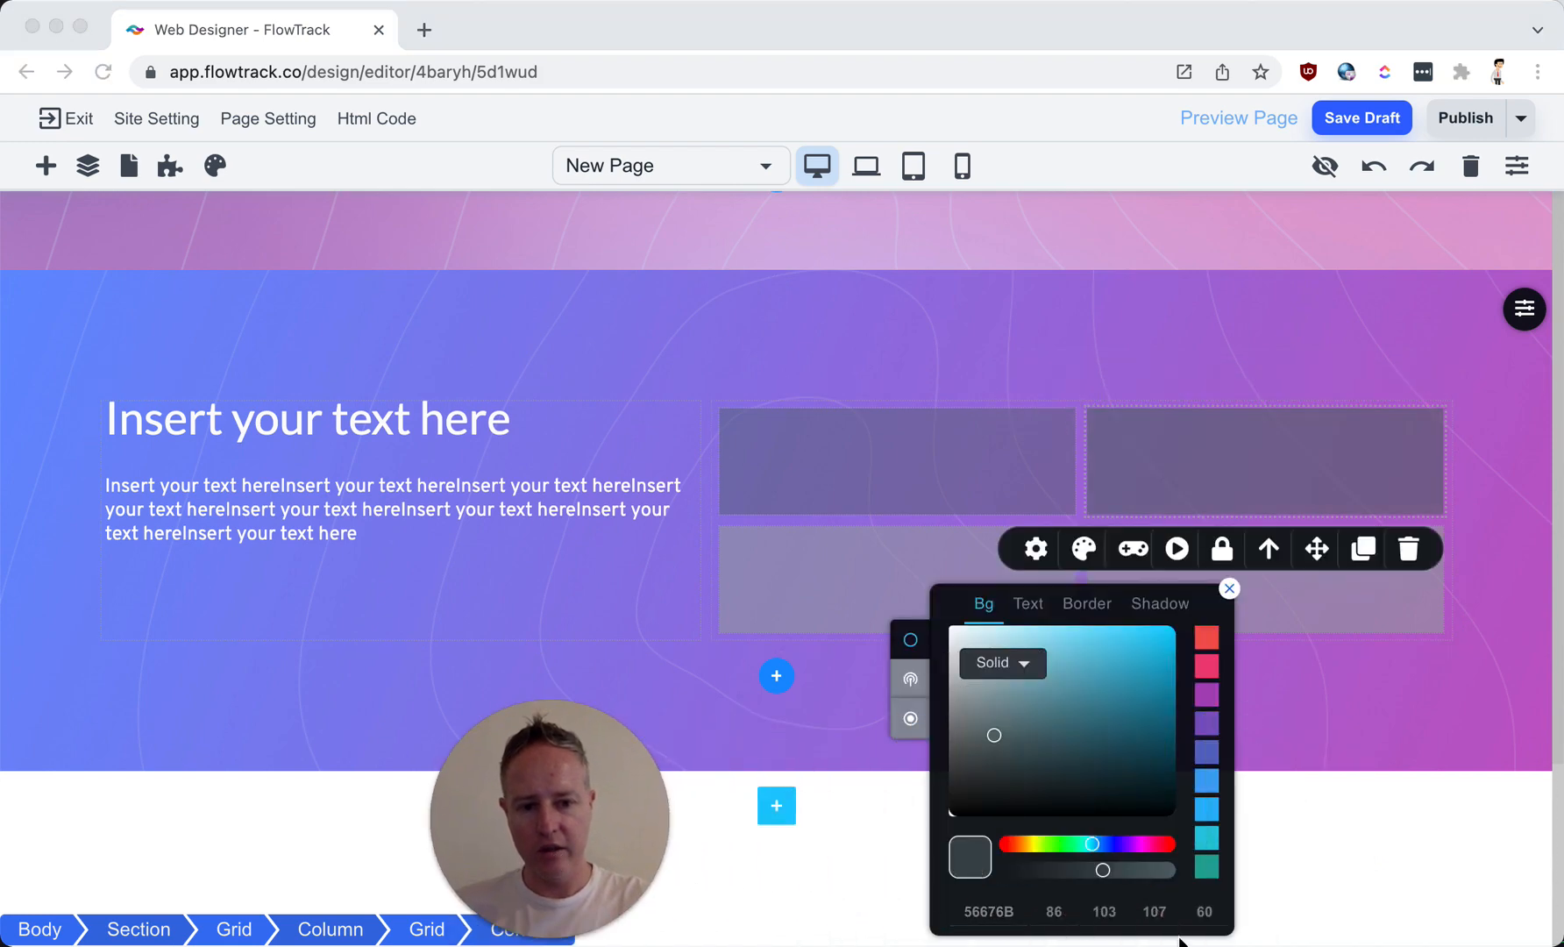
left_click(1201, 907)
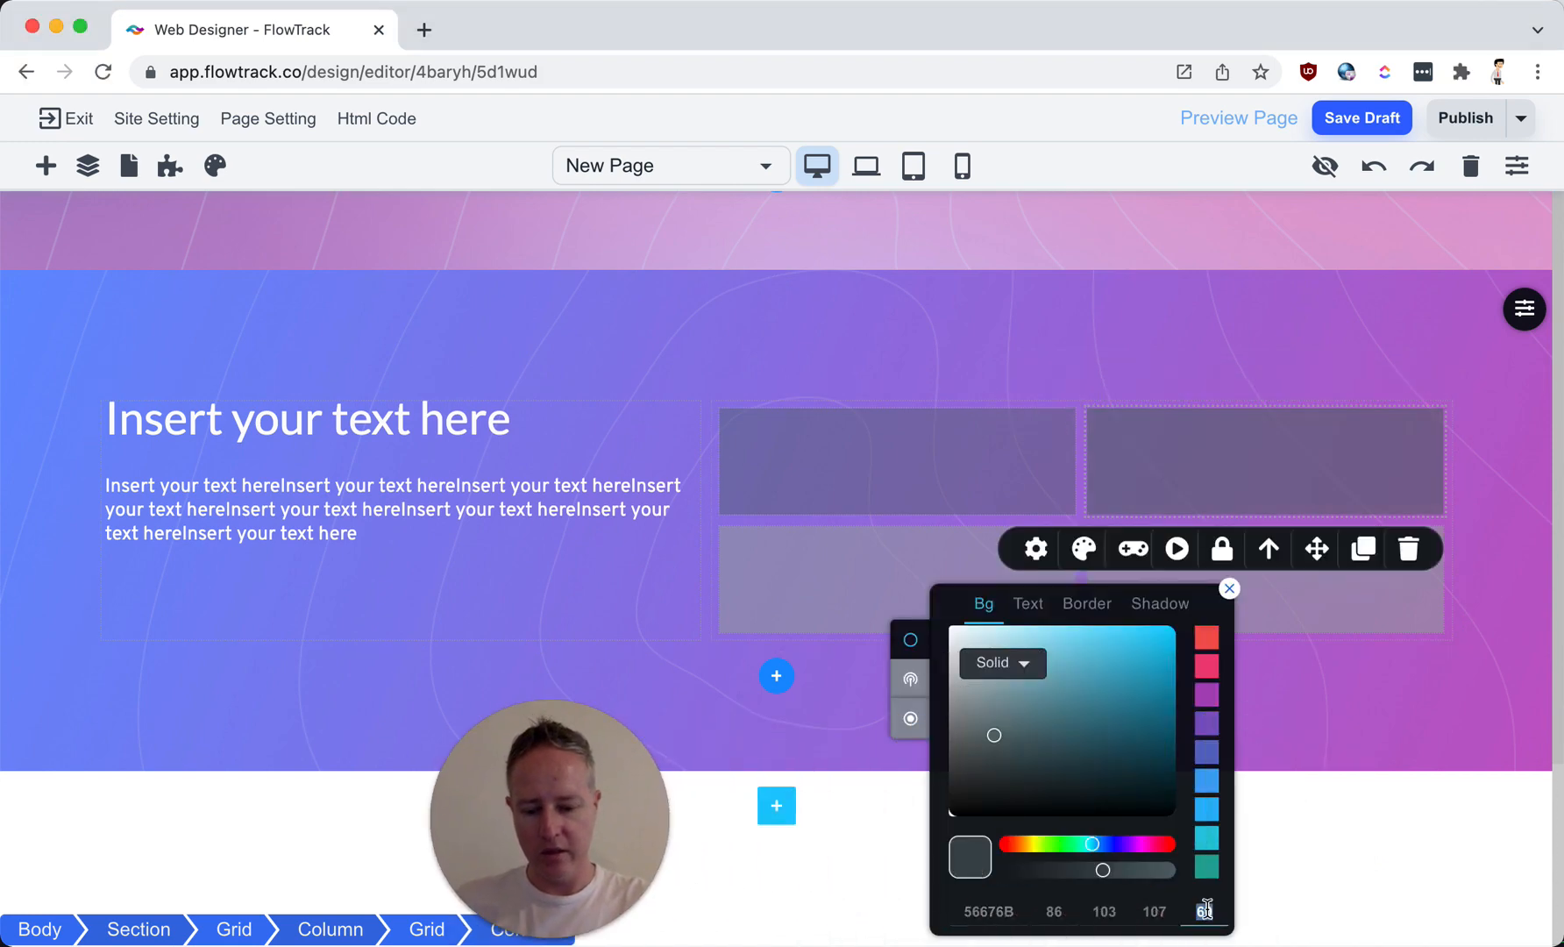
type("45")
Step: Set the nested grid's bottom-right cell background to 56676B at 43% opacity
left_click(1353, 618)
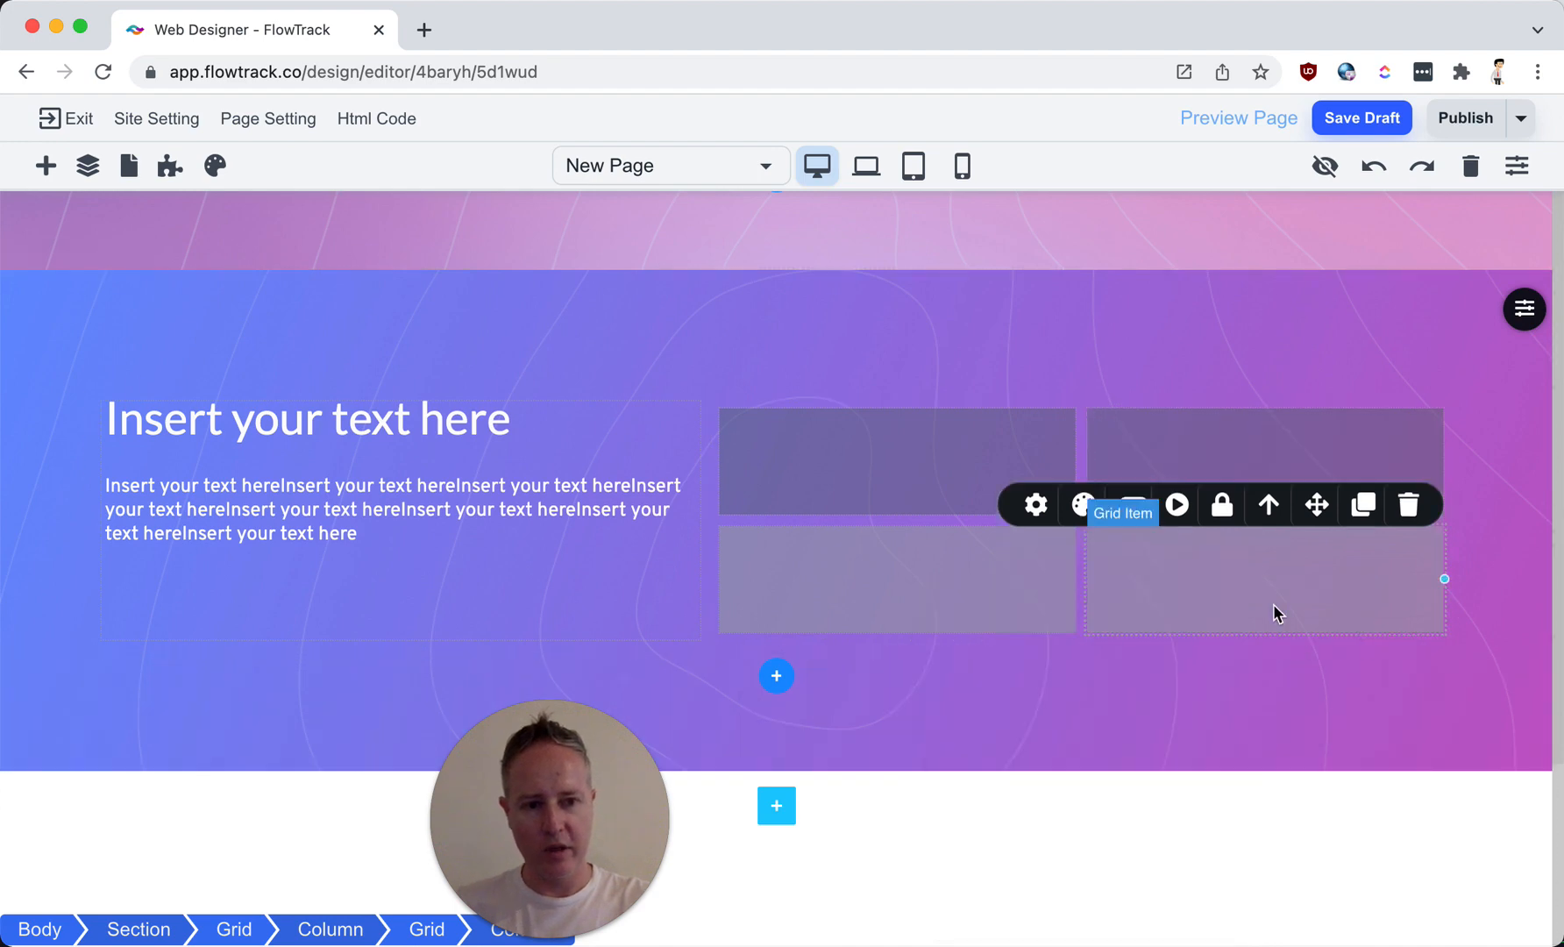
left_click(1084, 506)
left_click(1008, 854)
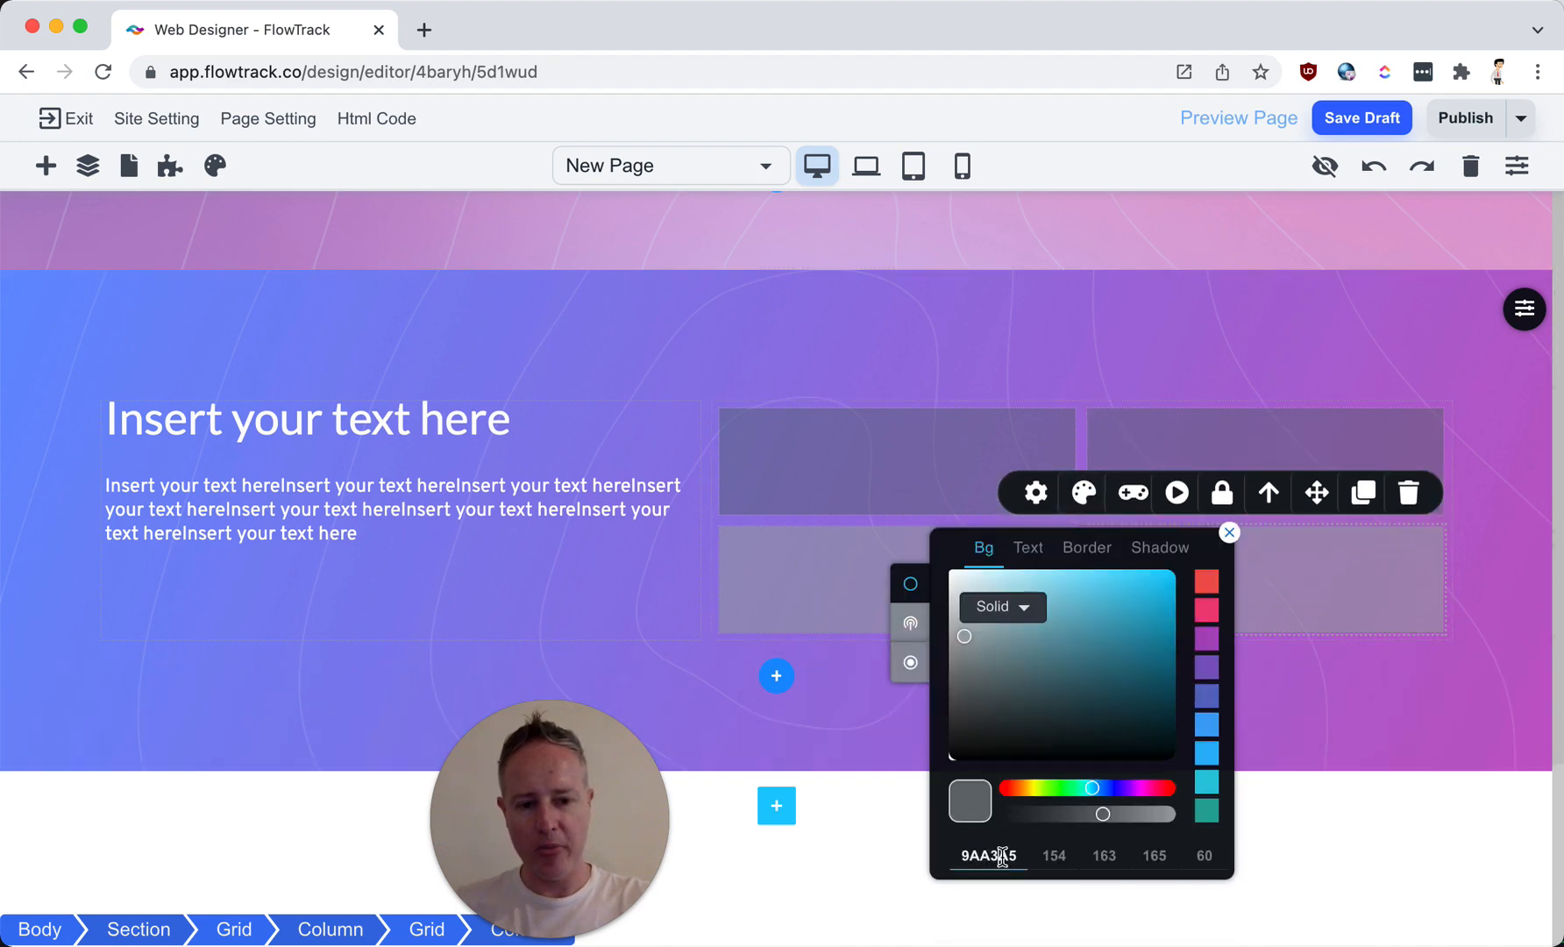
left_click(1205, 851)
type("42")
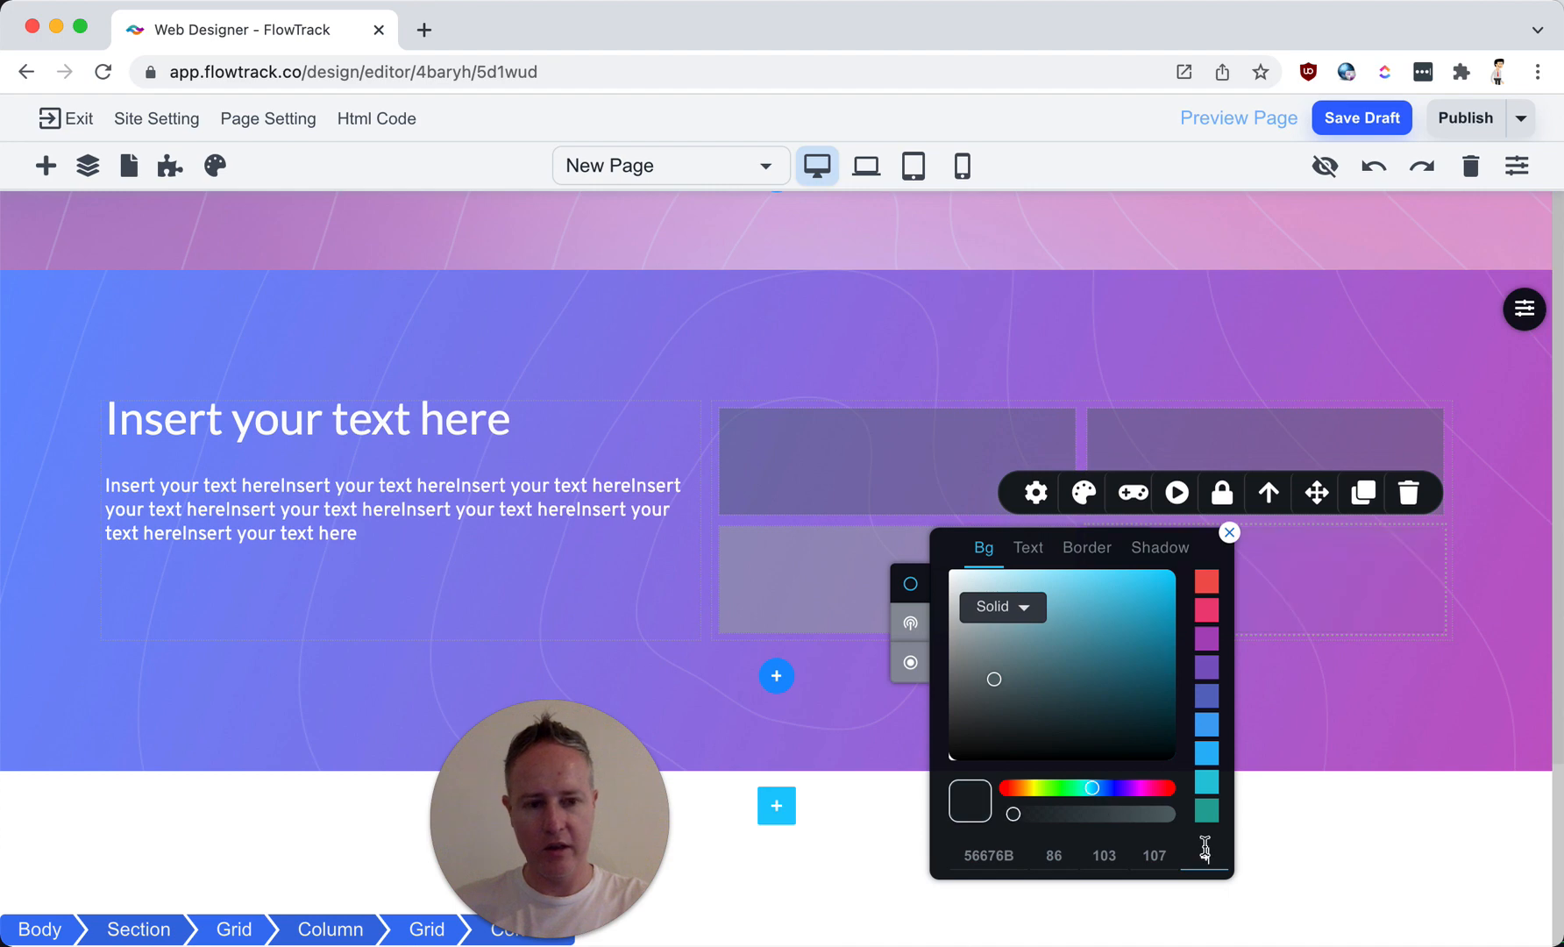
key("BackSpace")
type("1")
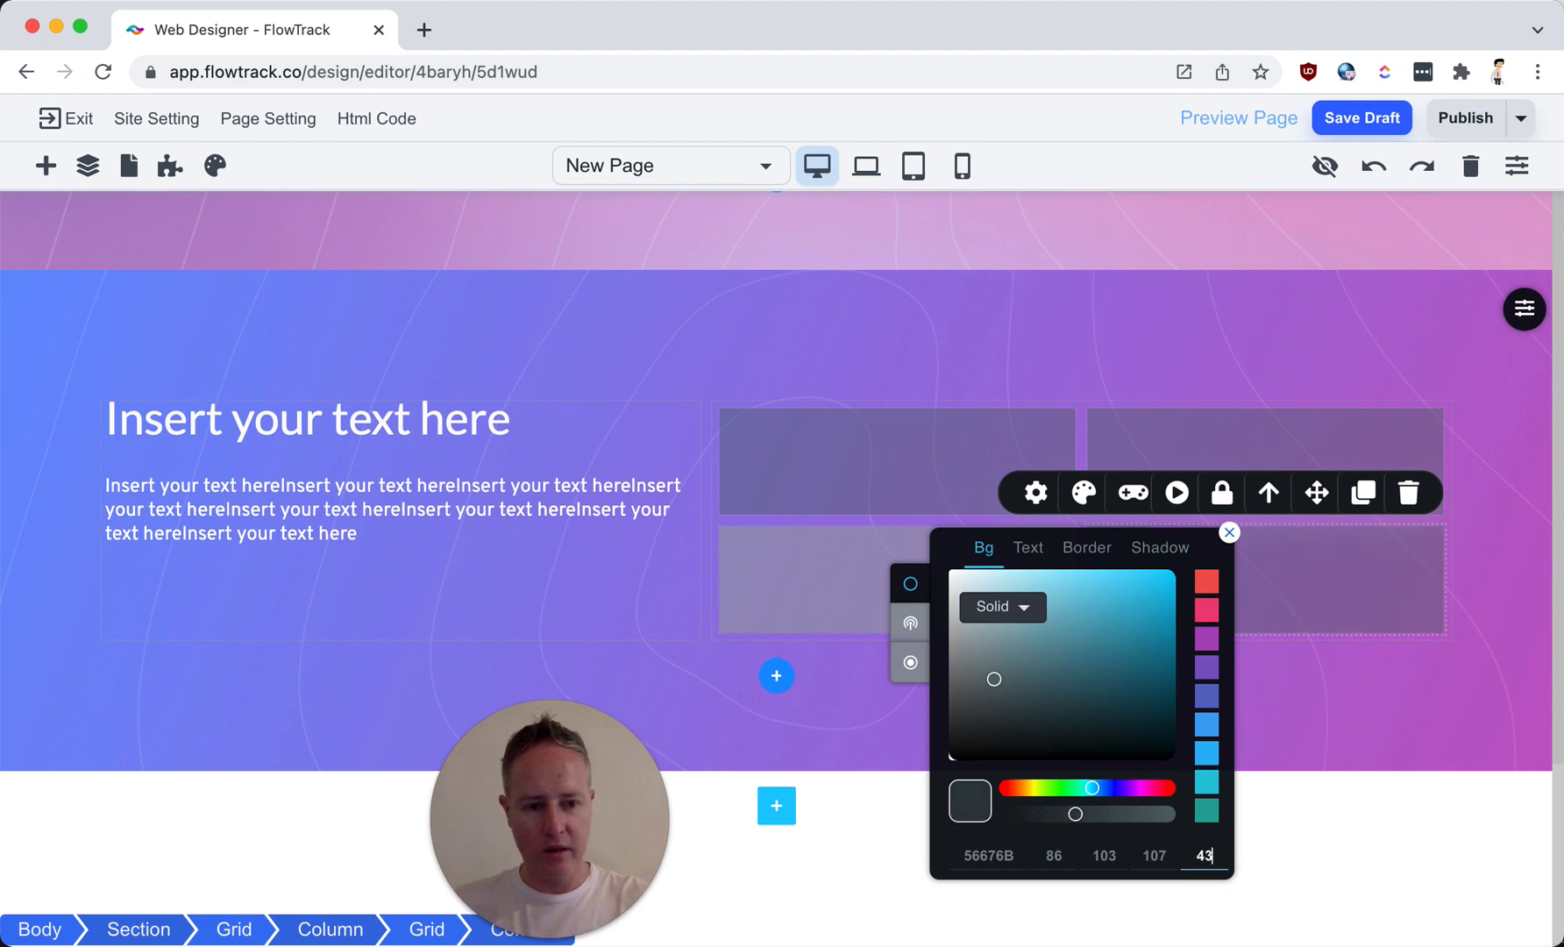
Step: Set the nested grid's bottom-left cell background to 56676B at 42% opacity
left_click(809, 589)
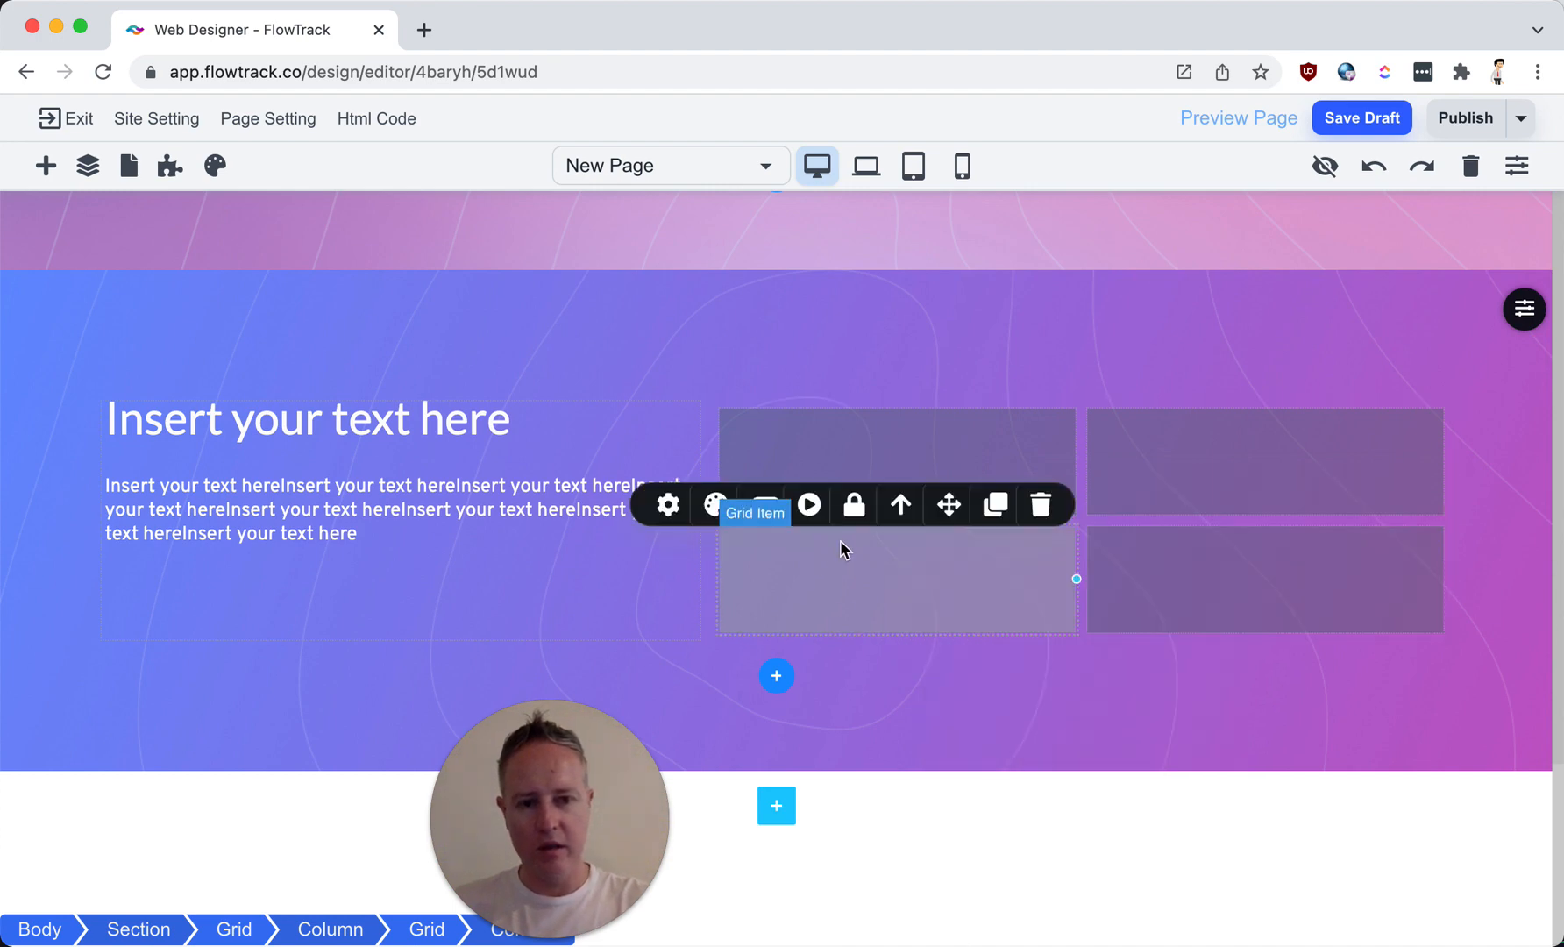
left_click(715, 504)
left_click_drag(586, 806, 392, 796)
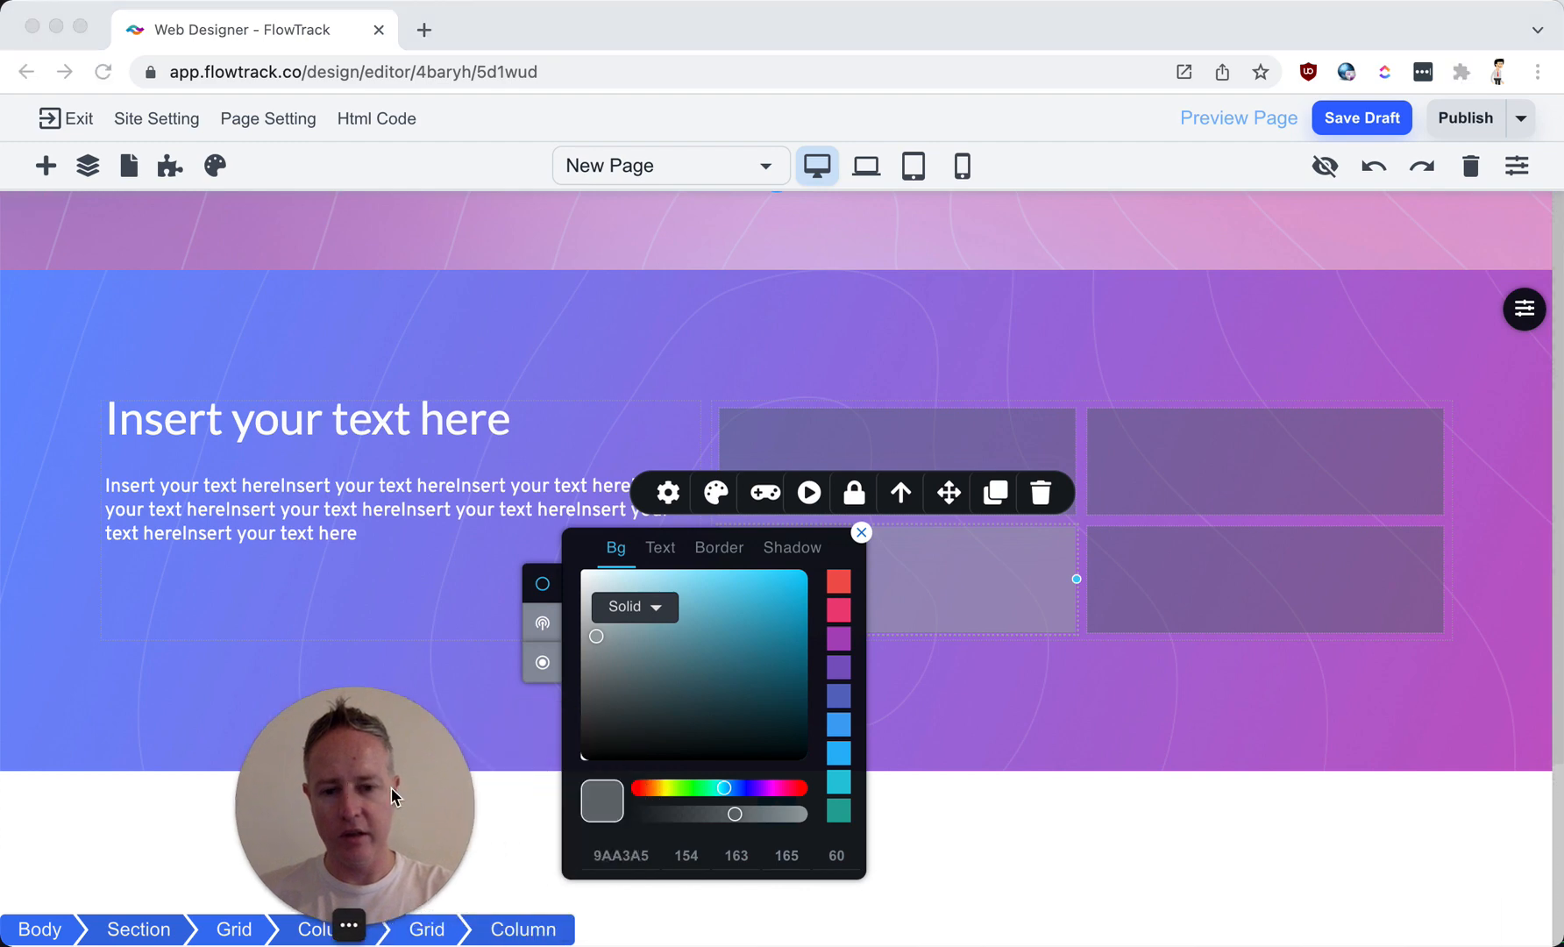
double_click(613, 853)
key("ctrl+v")
left_click(836, 852)
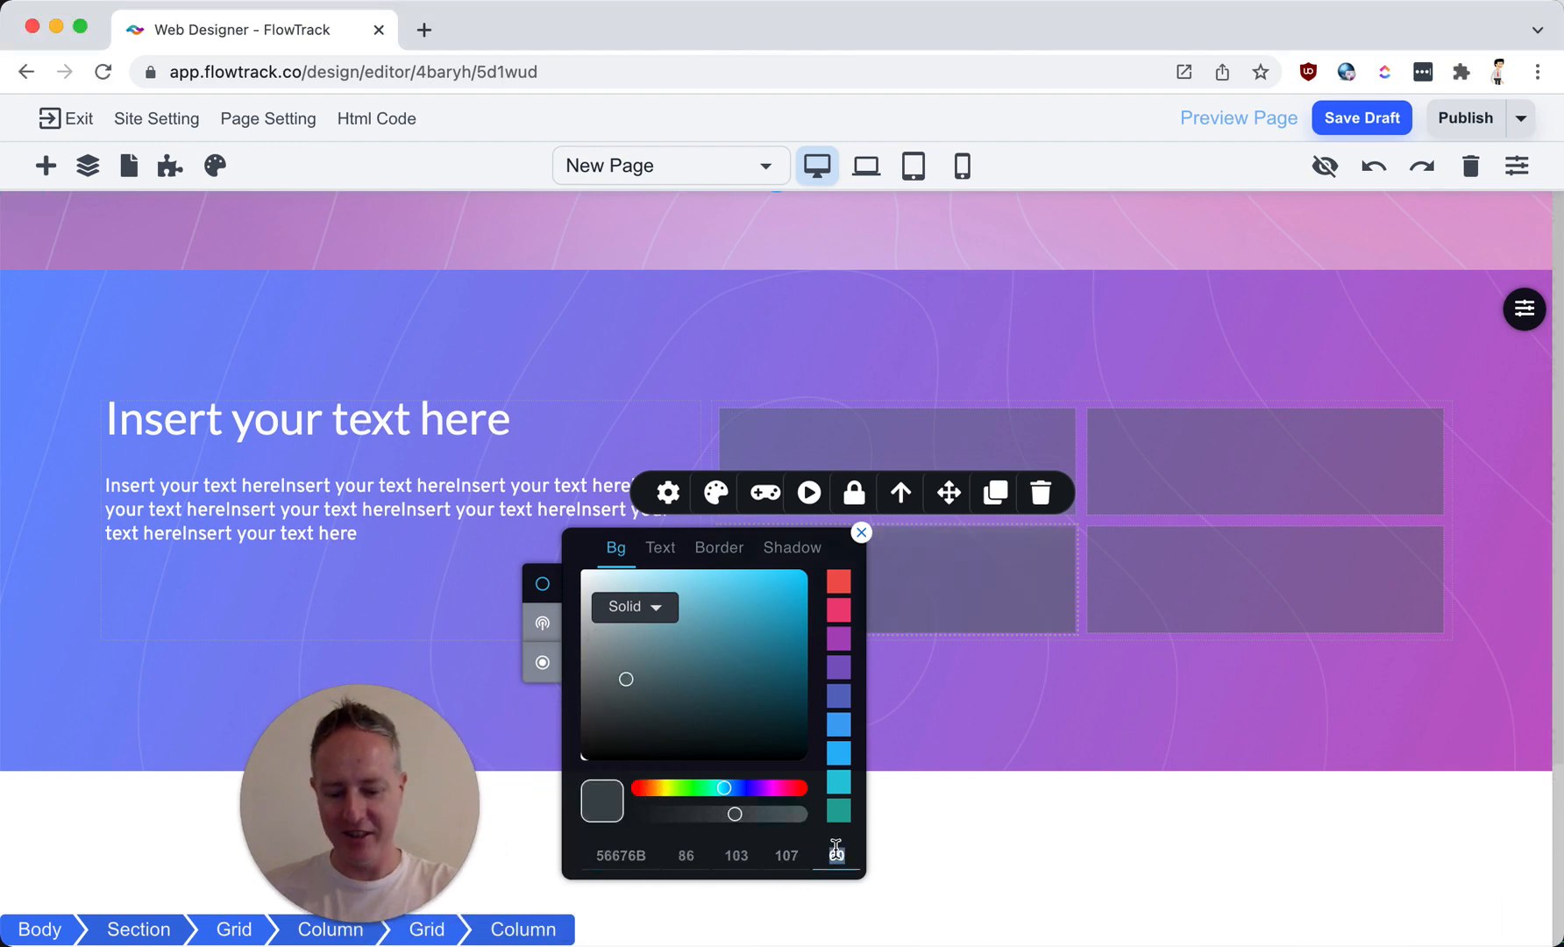
type("42")
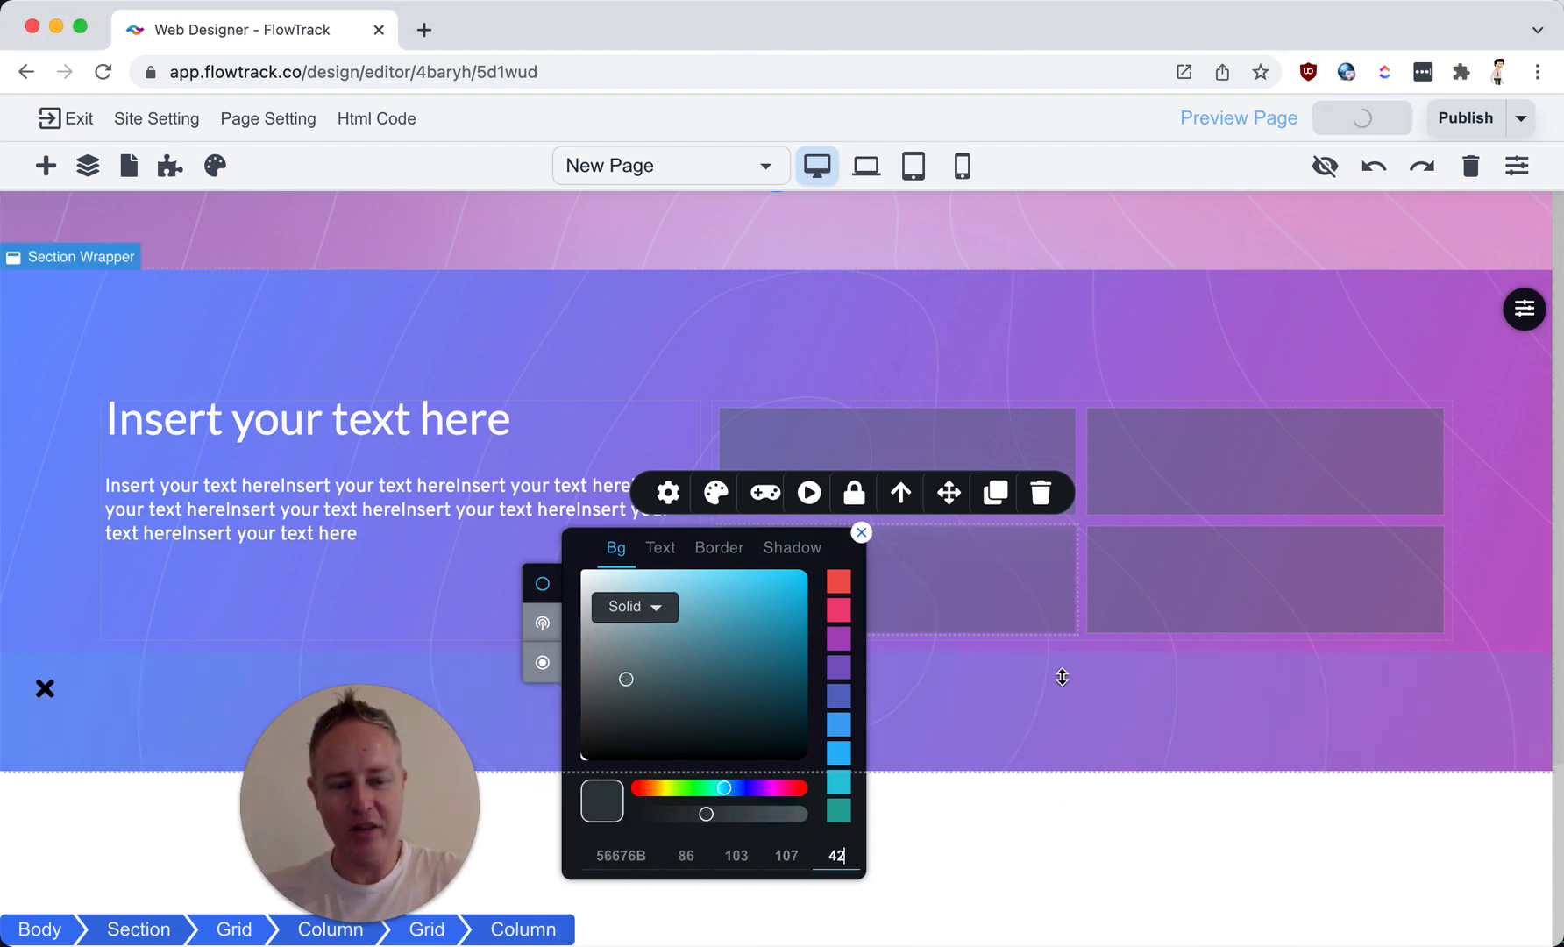
left_click(1045, 716)
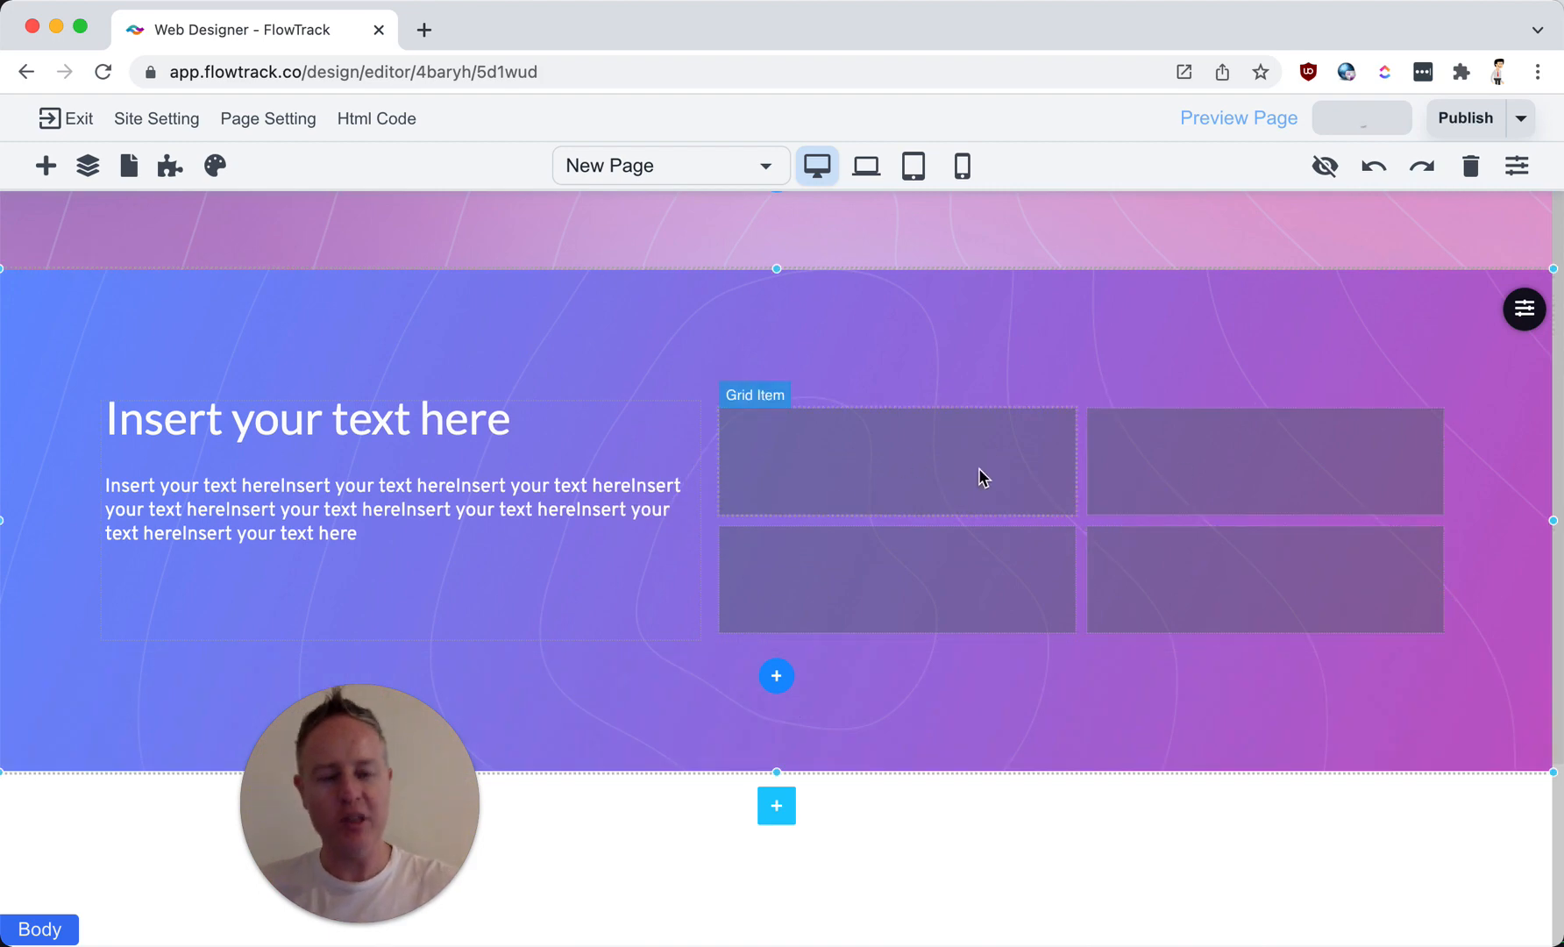
Step: Set the border radius of the nested grid's top-left cell to 12 px
left_click(1050, 467)
left_click(1517, 164)
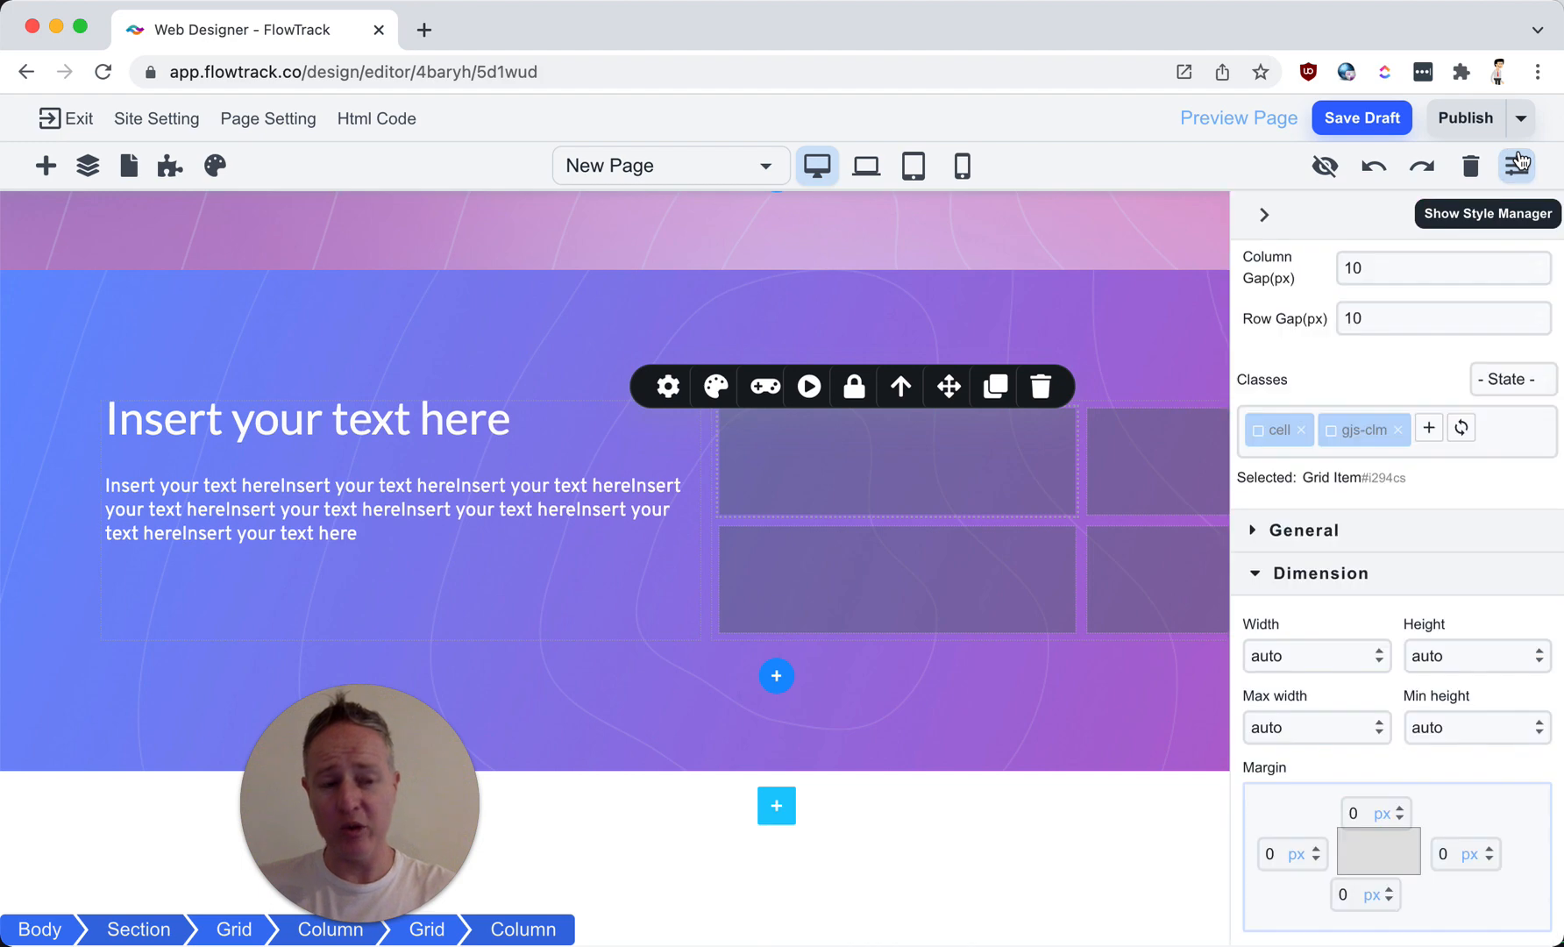
scroll(1368, 412, "down", 2)
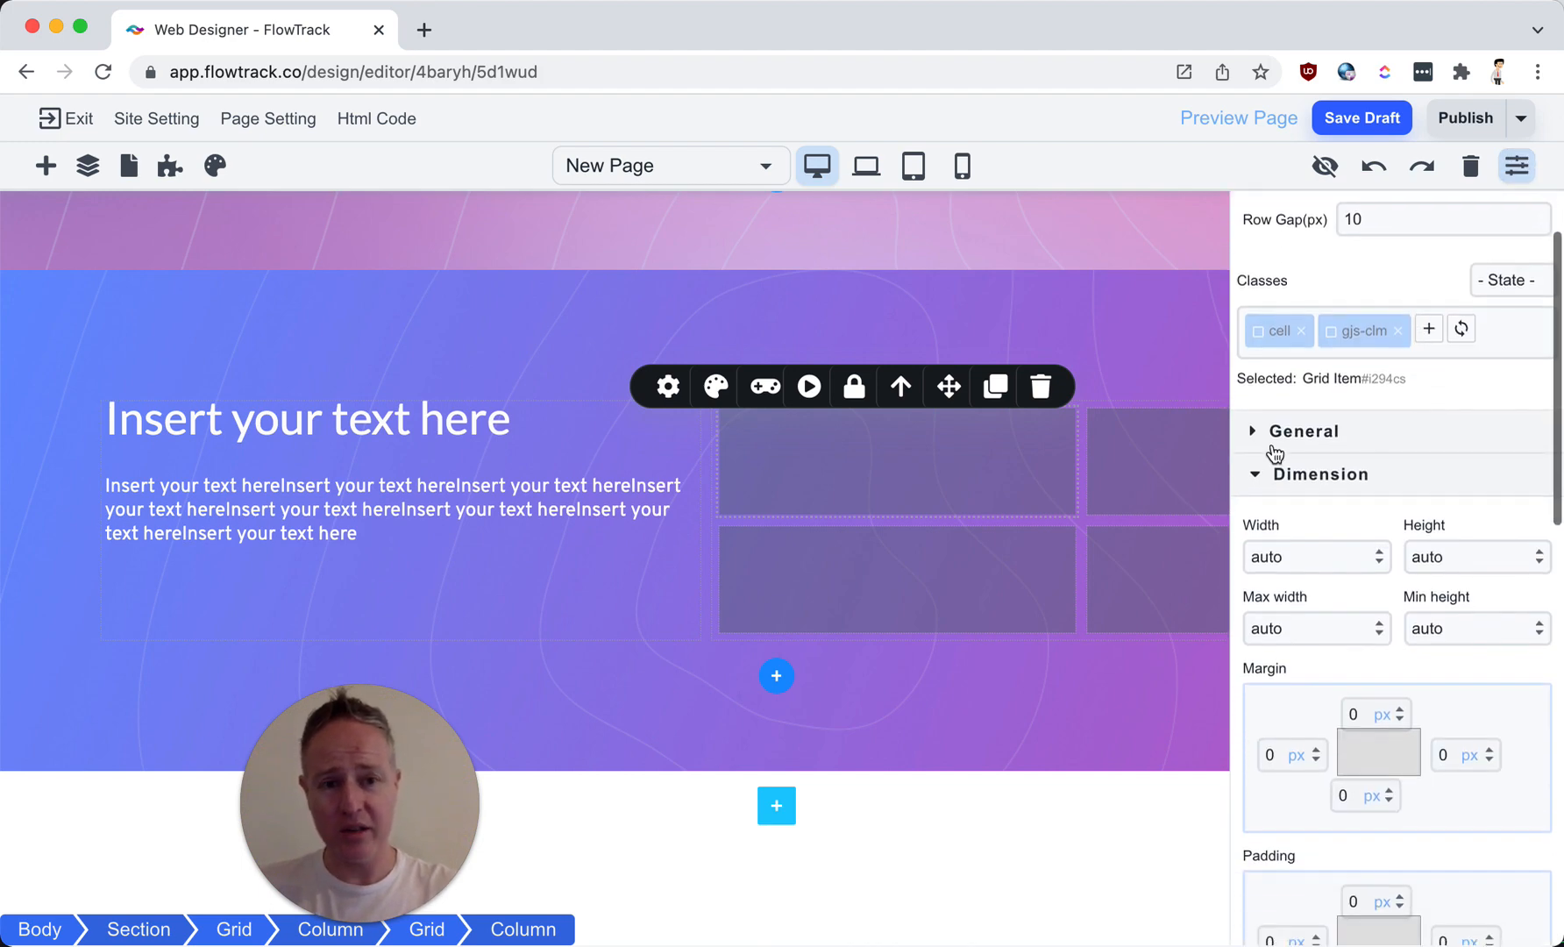
scroll(1390, 521, "down", 12)
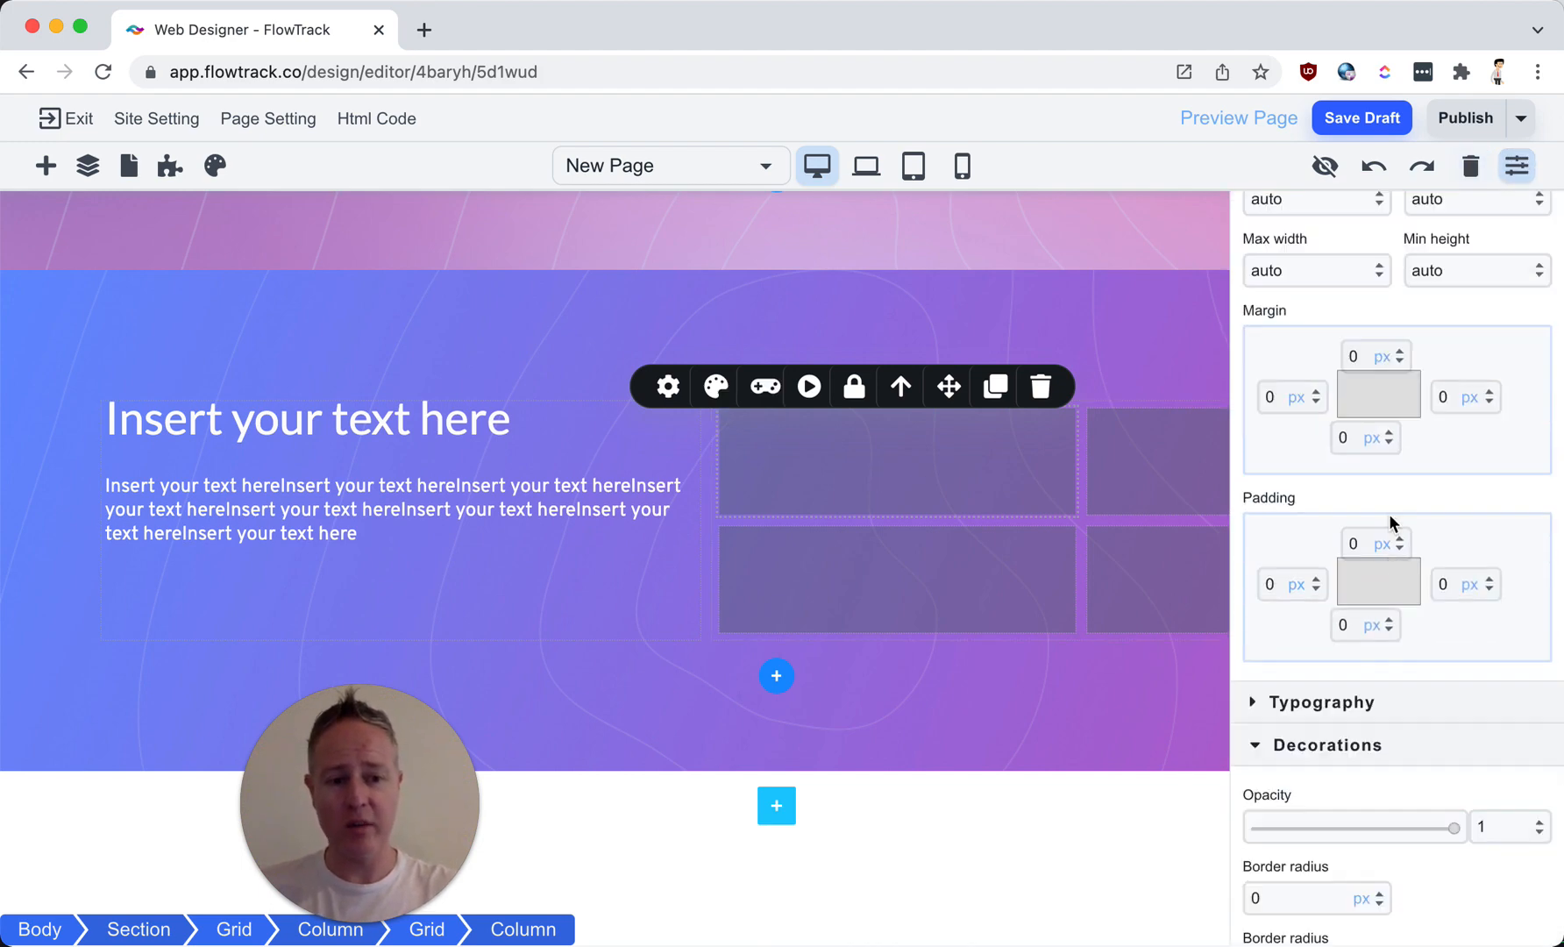
scroll(1385, 526, "down", 2)
left_click(1281, 569)
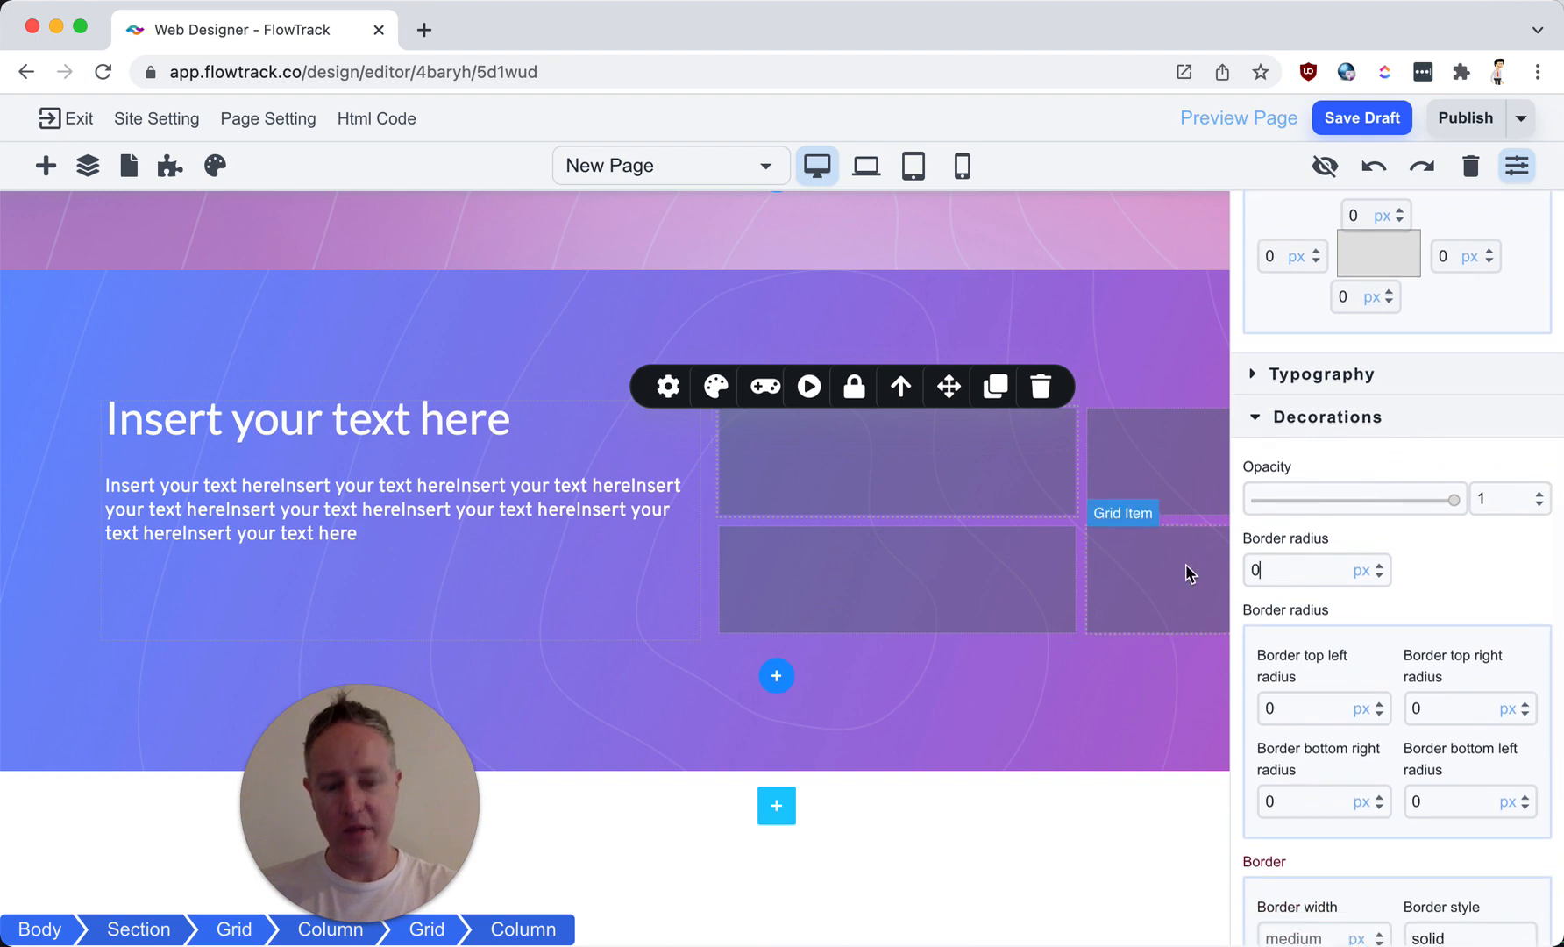
Step: Give the nested grid's bottom-left cell a 12 px border radius
left_click(994, 594)
left_click(1266, 570)
key("BackSpace")
type("12")
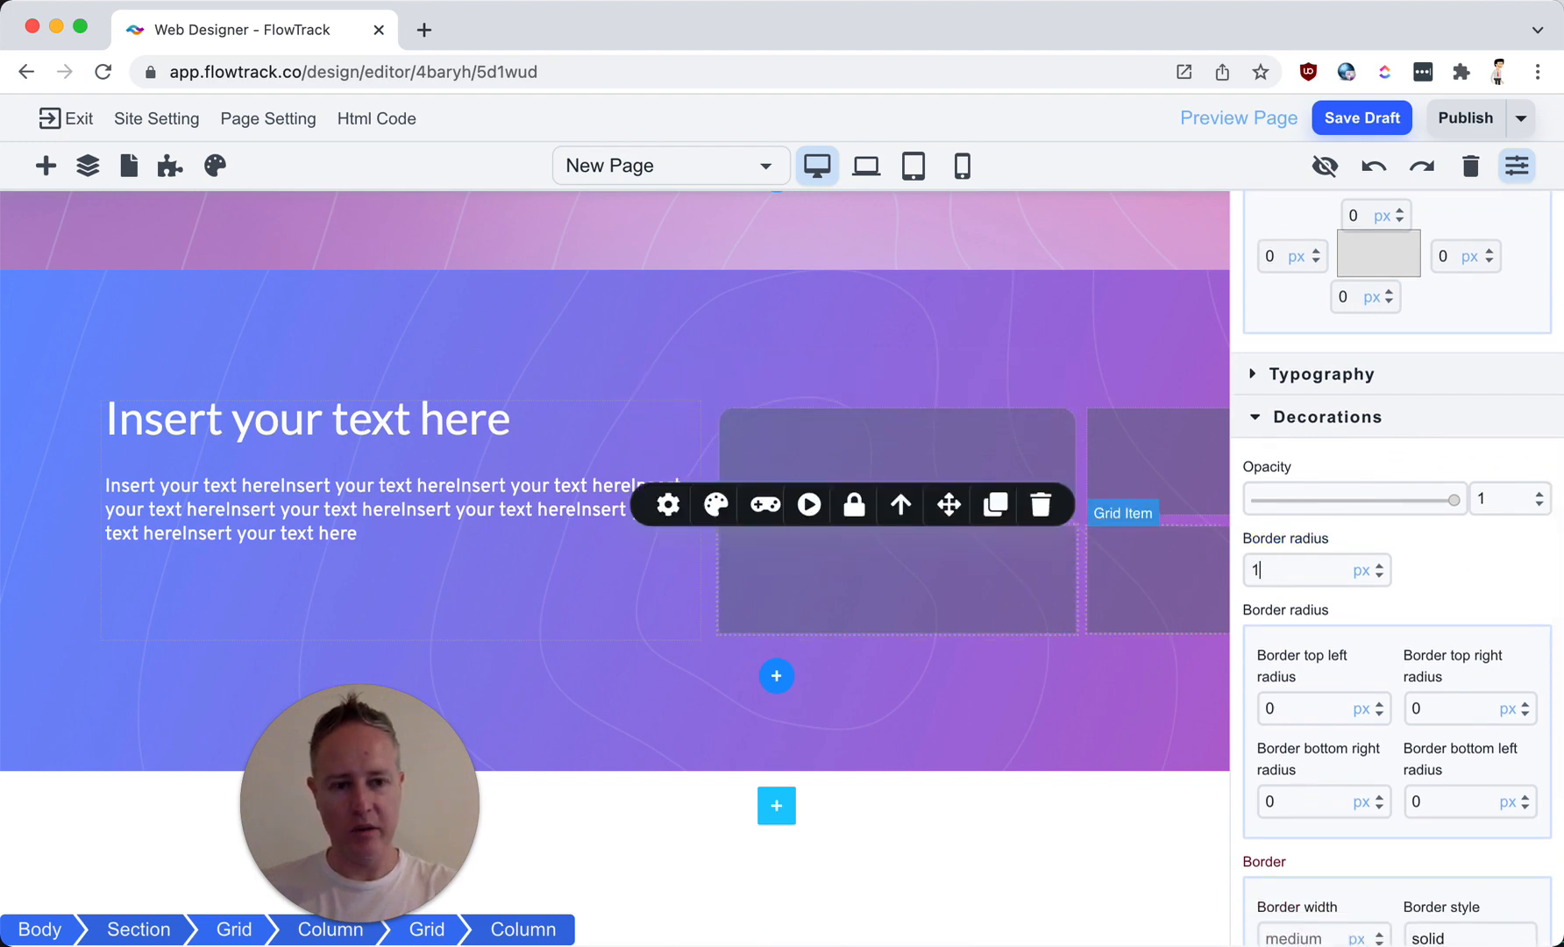
Step: Set the border radius of the nested grid's top-right and bottom-right cells to 12 px
left_click(1155, 519)
left_click(1305, 569)
type("1")
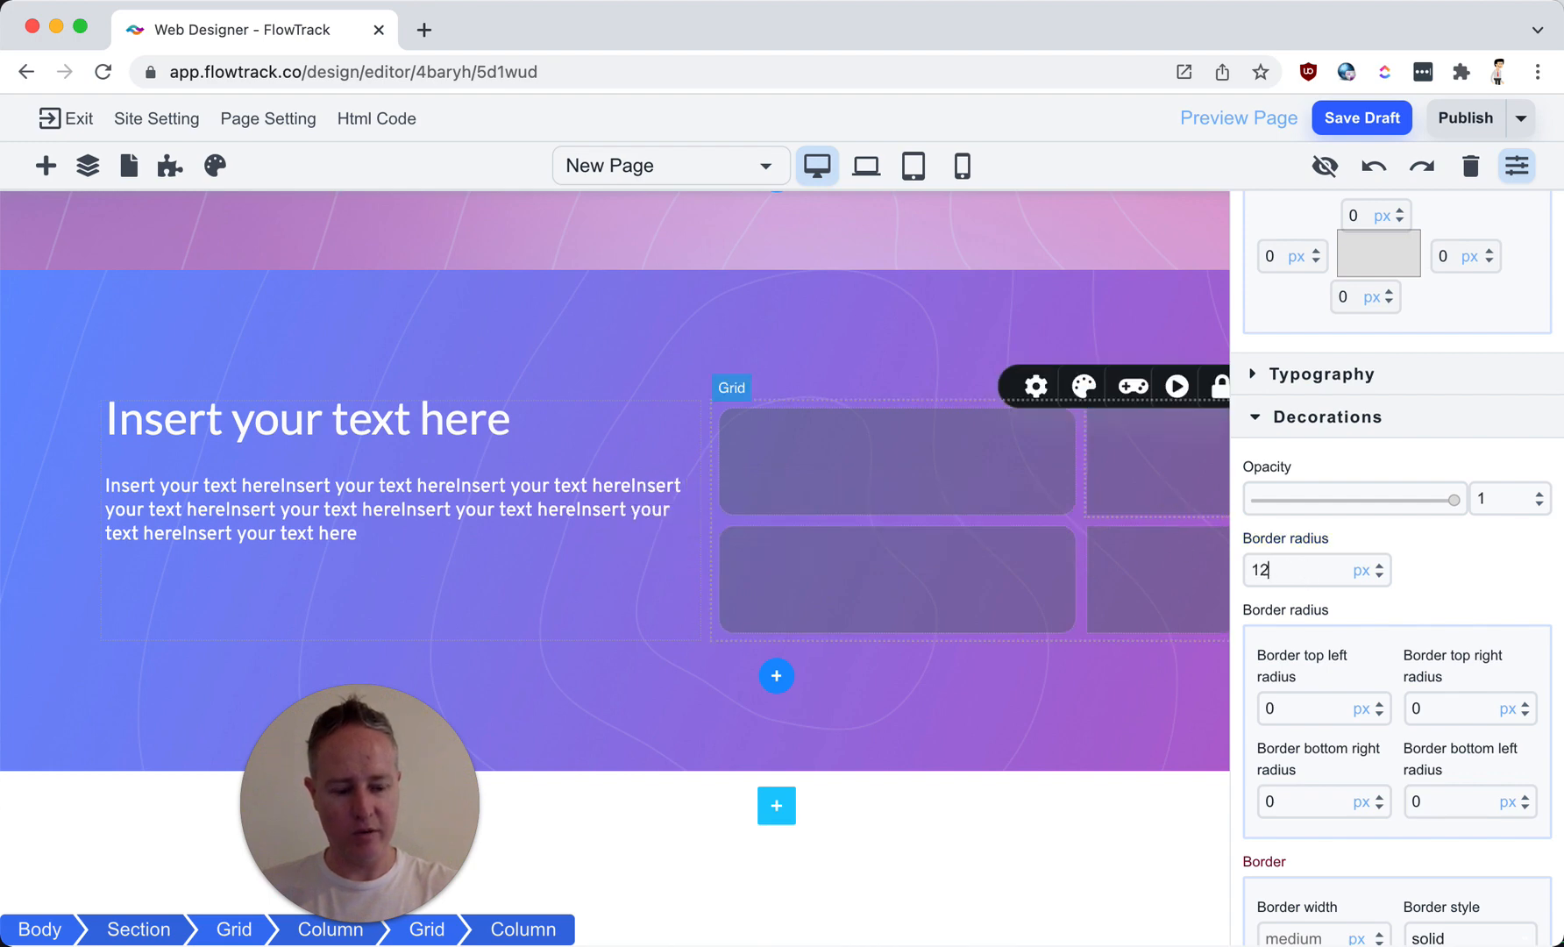
left_click(1141, 576)
double_click(1301, 569)
type("12")
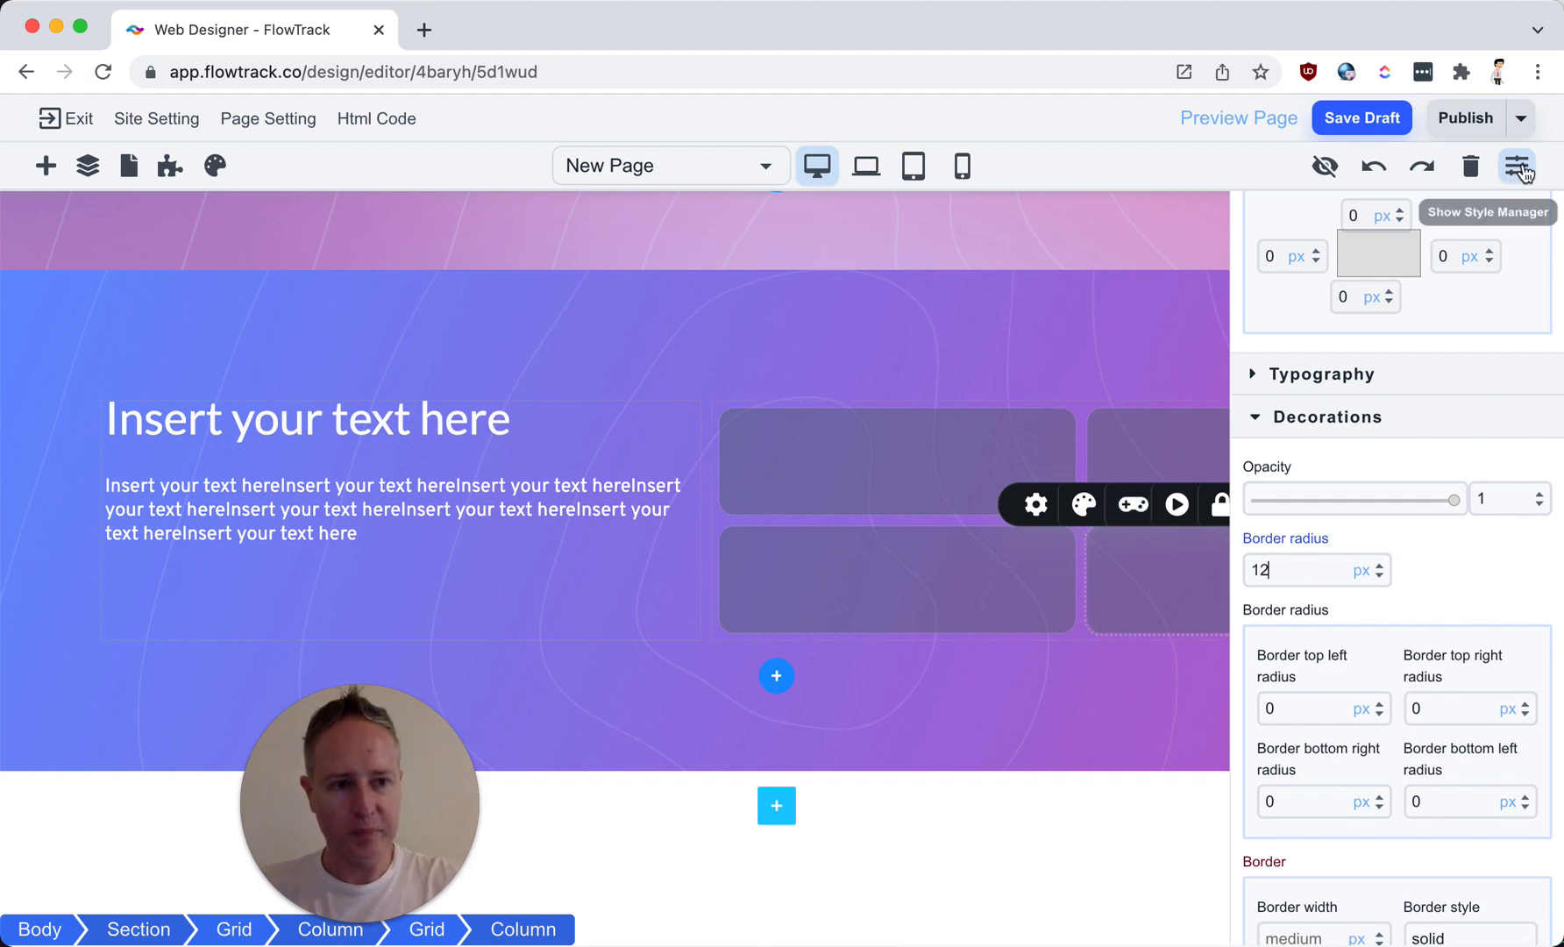
left_click(1519, 166)
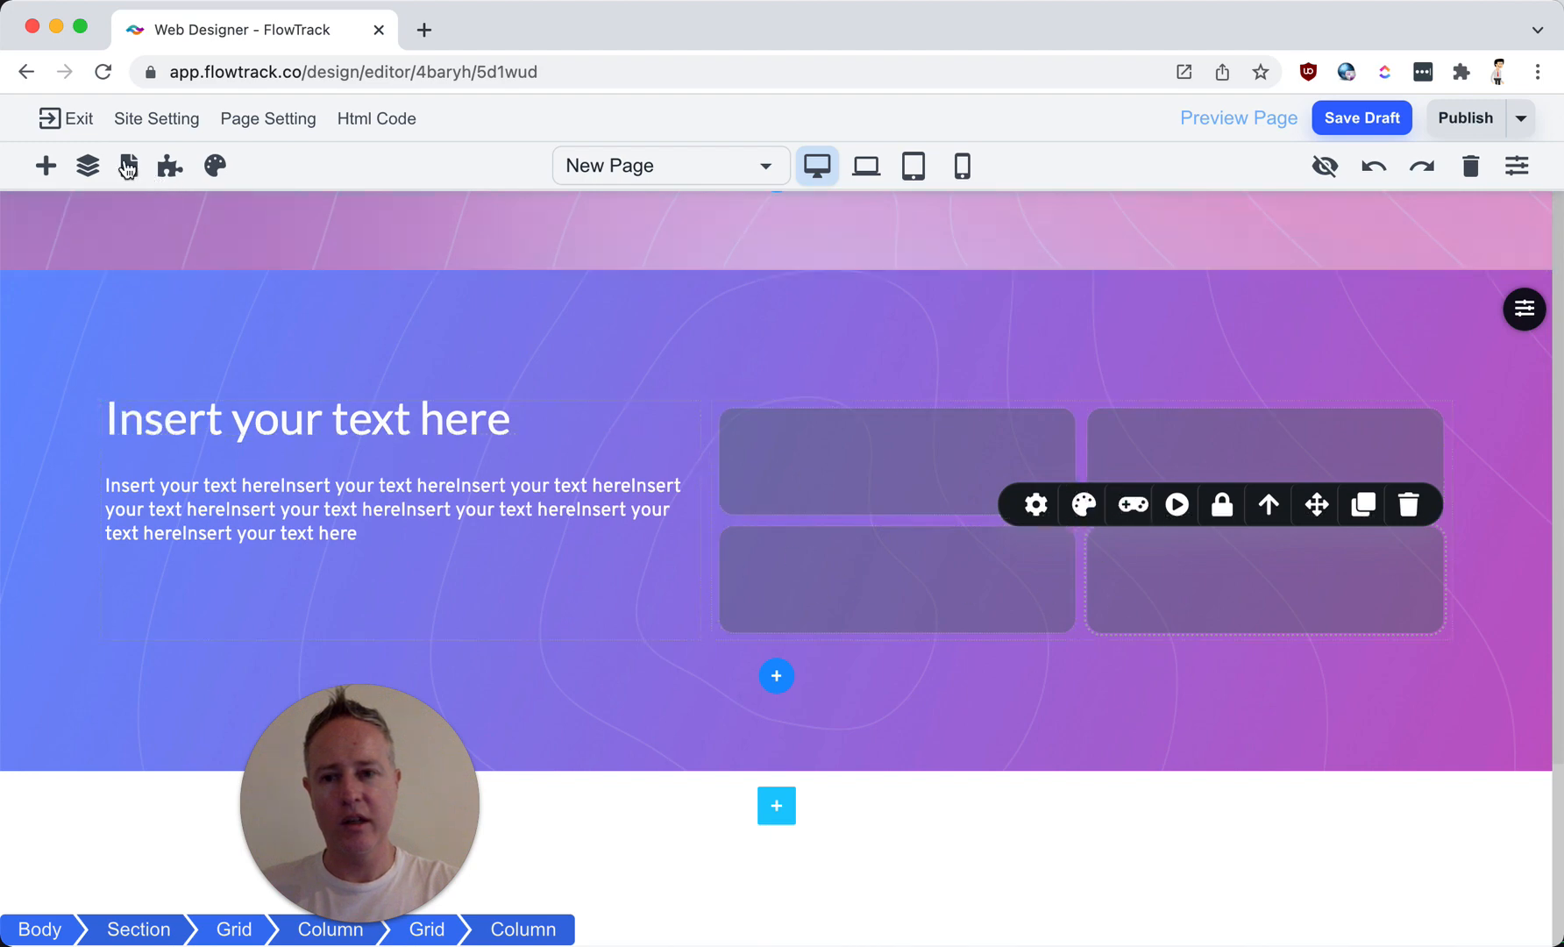
Step: Add an icon with two text elements beneath it to the nested grid's top-left cell
left_click(47, 167)
left_click_drag(267, 337, 823, 436)
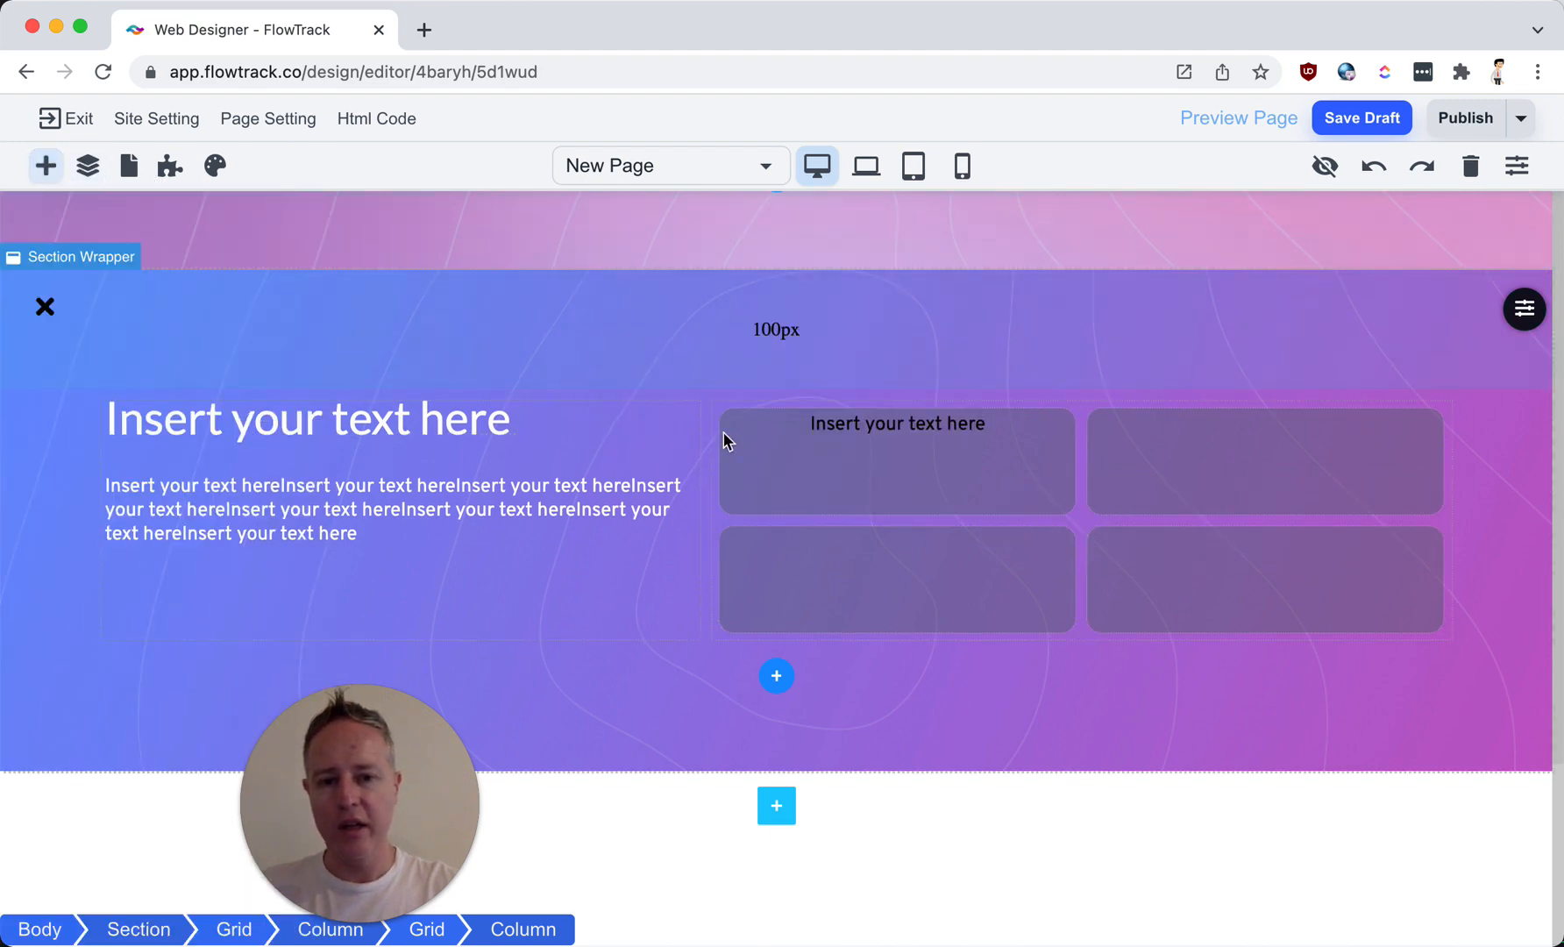
left_click(45, 167)
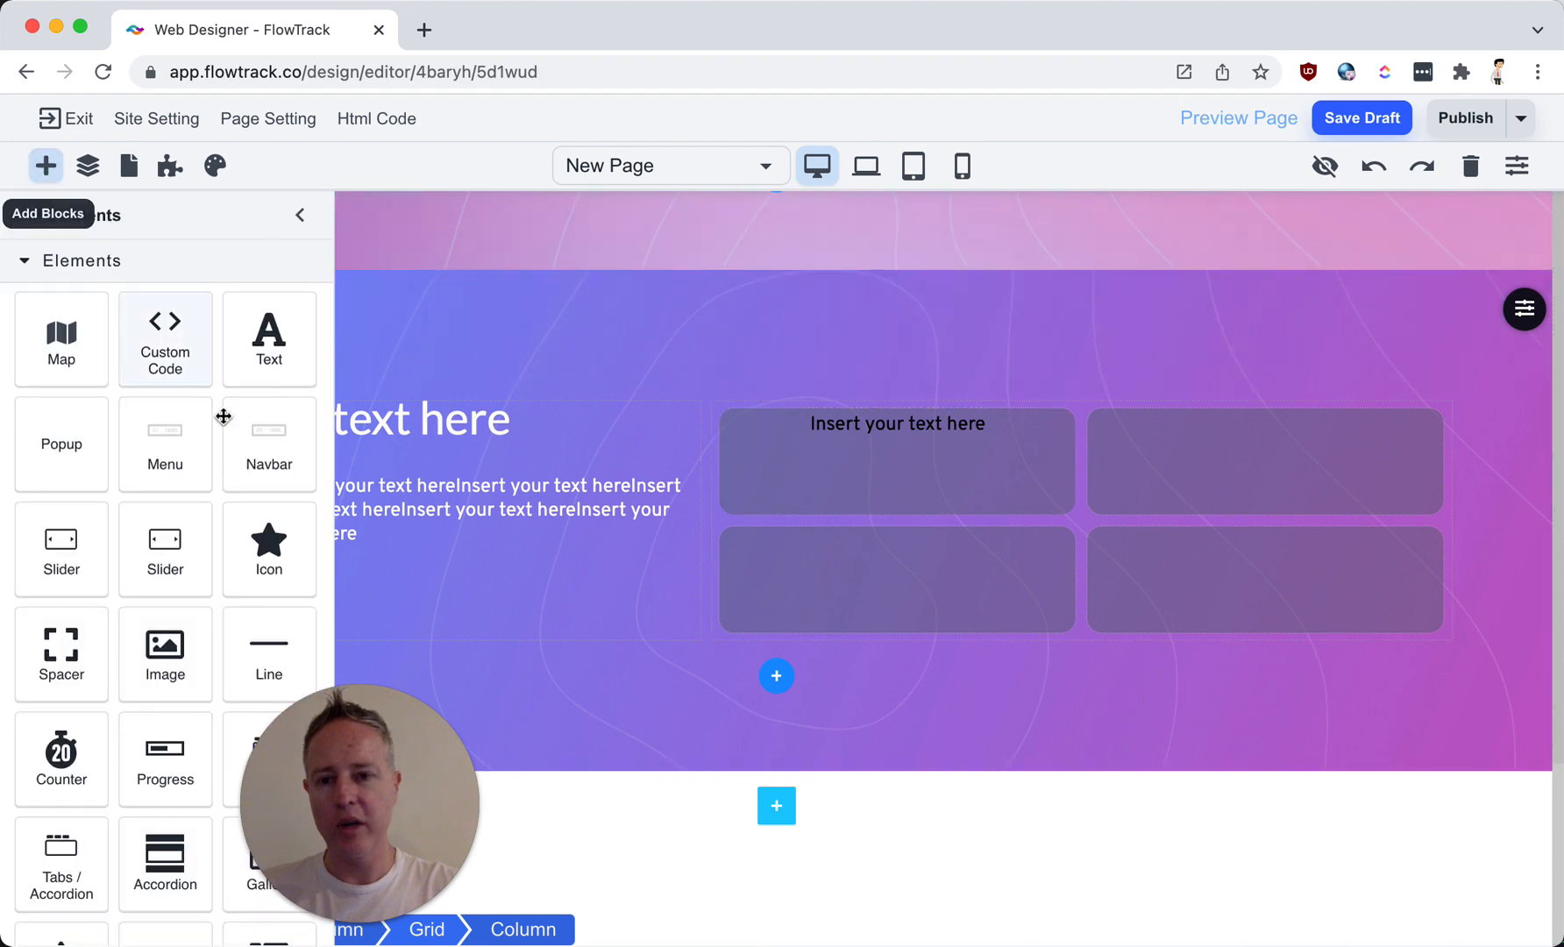
left_click_drag(269, 548, 959, 486)
left_click(38, 168)
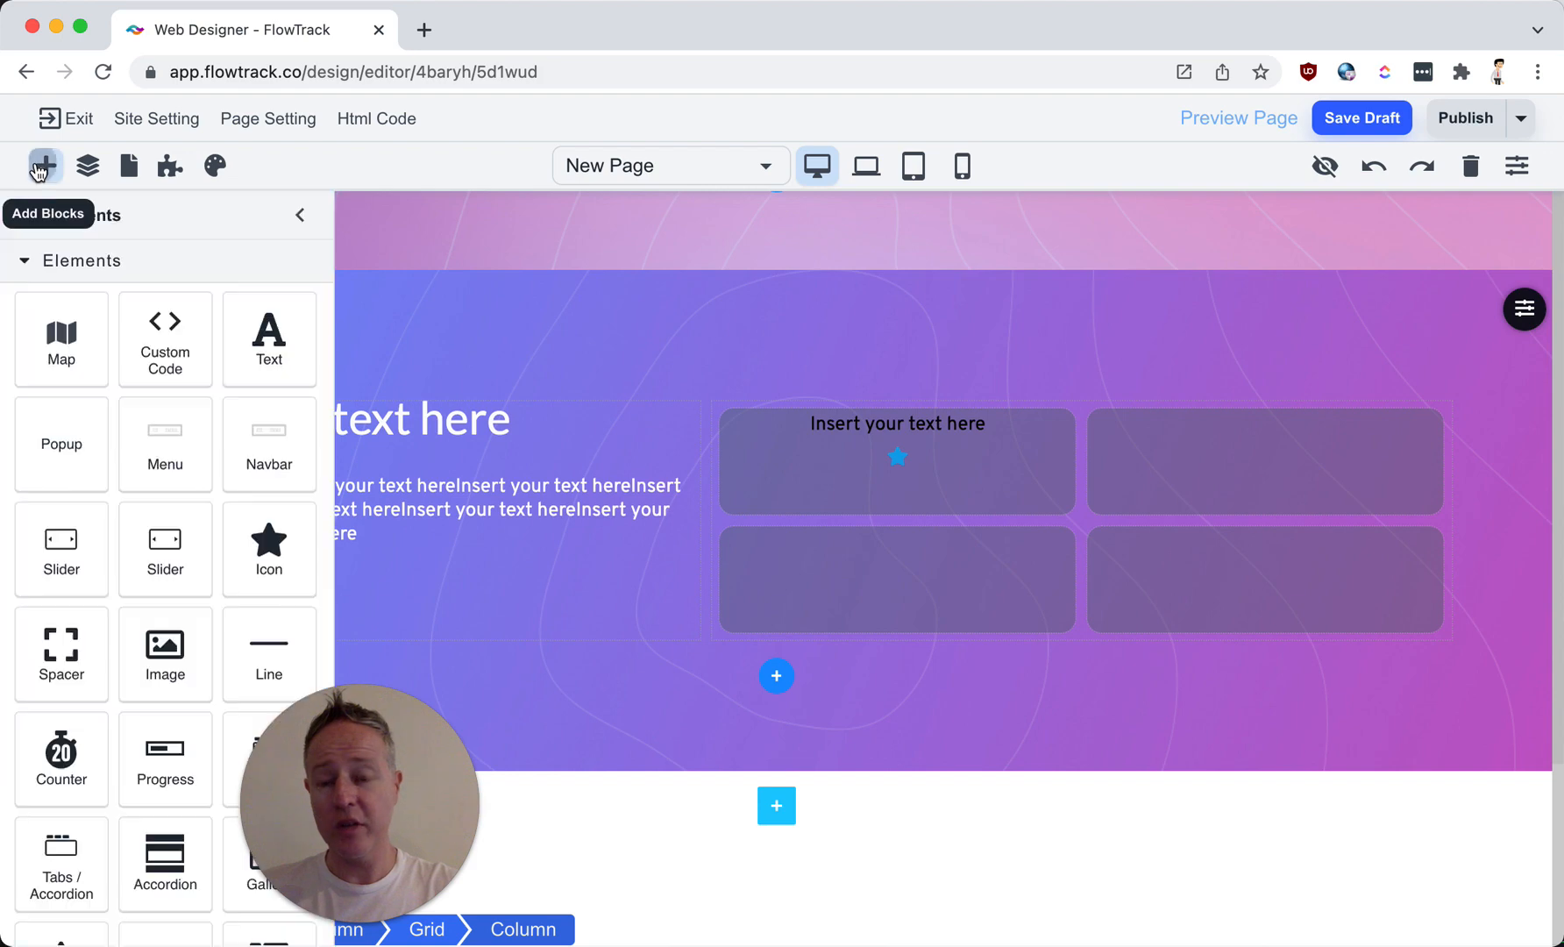
left_click_drag(265, 332, 901, 428)
Step: Change the color of the star icon in the top-left cell to white
left_click(899, 428)
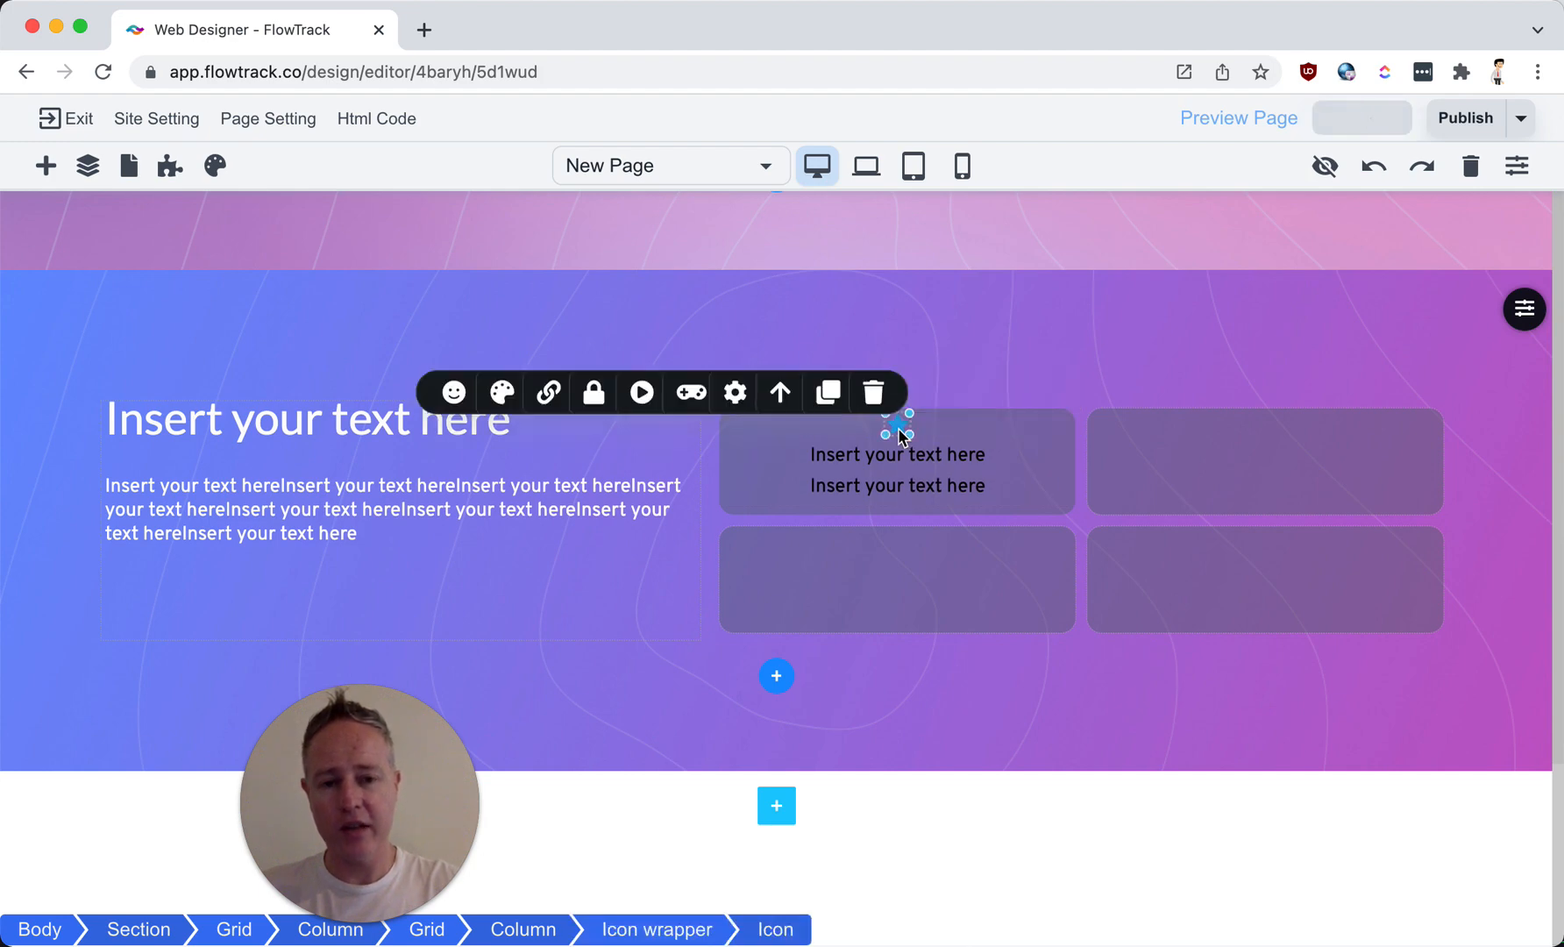
left_click(502, 391)
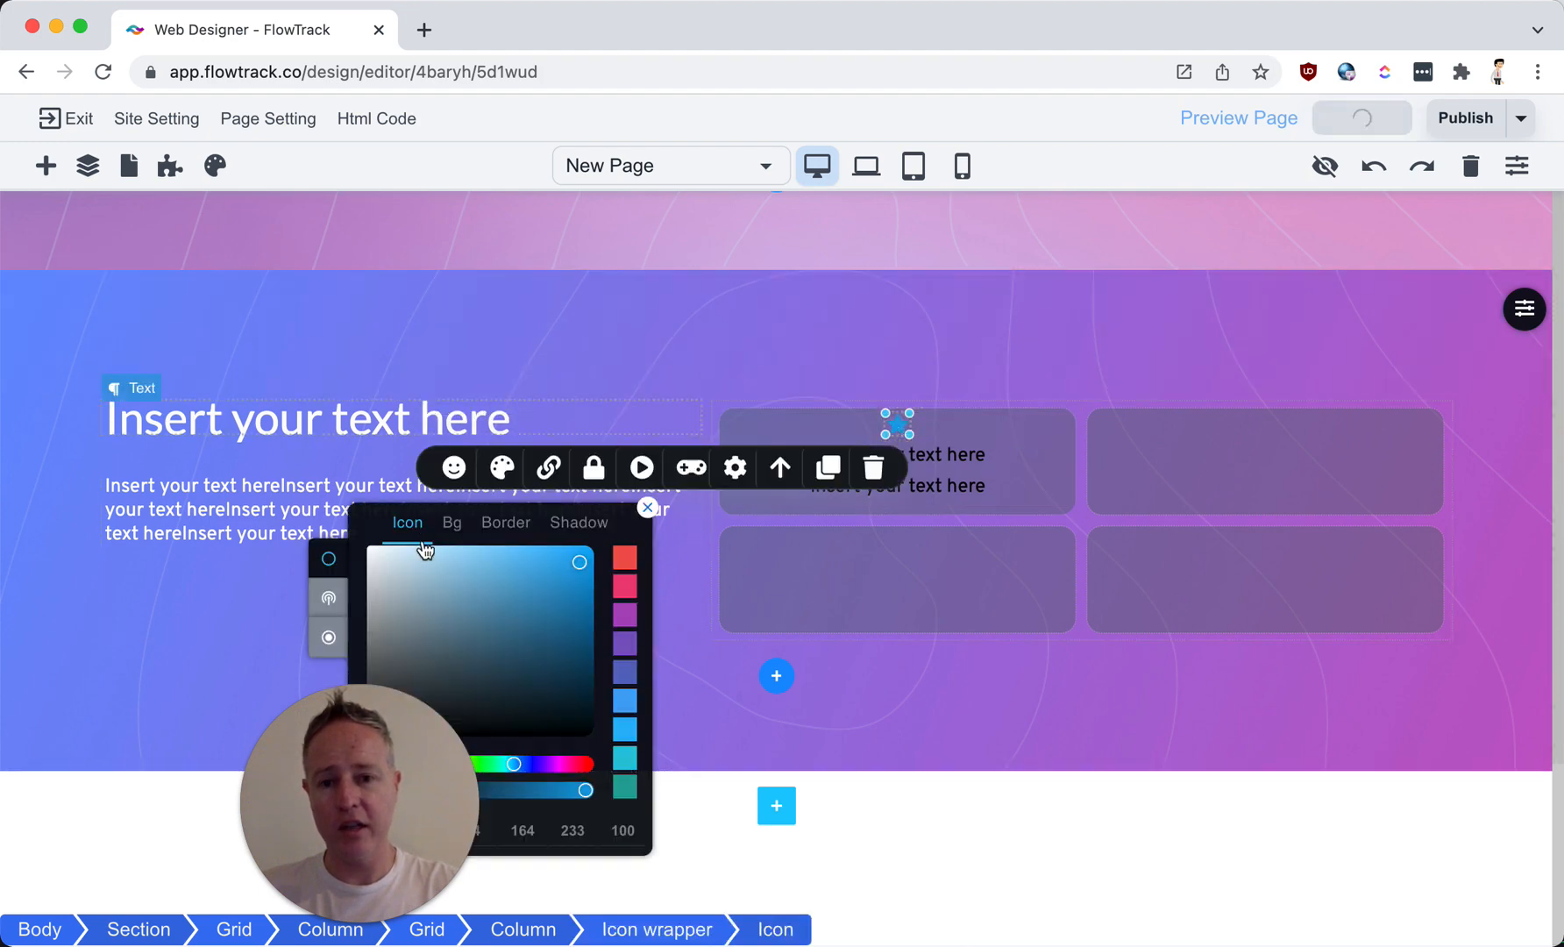
left_click_drag(373, 556, 366, 548)
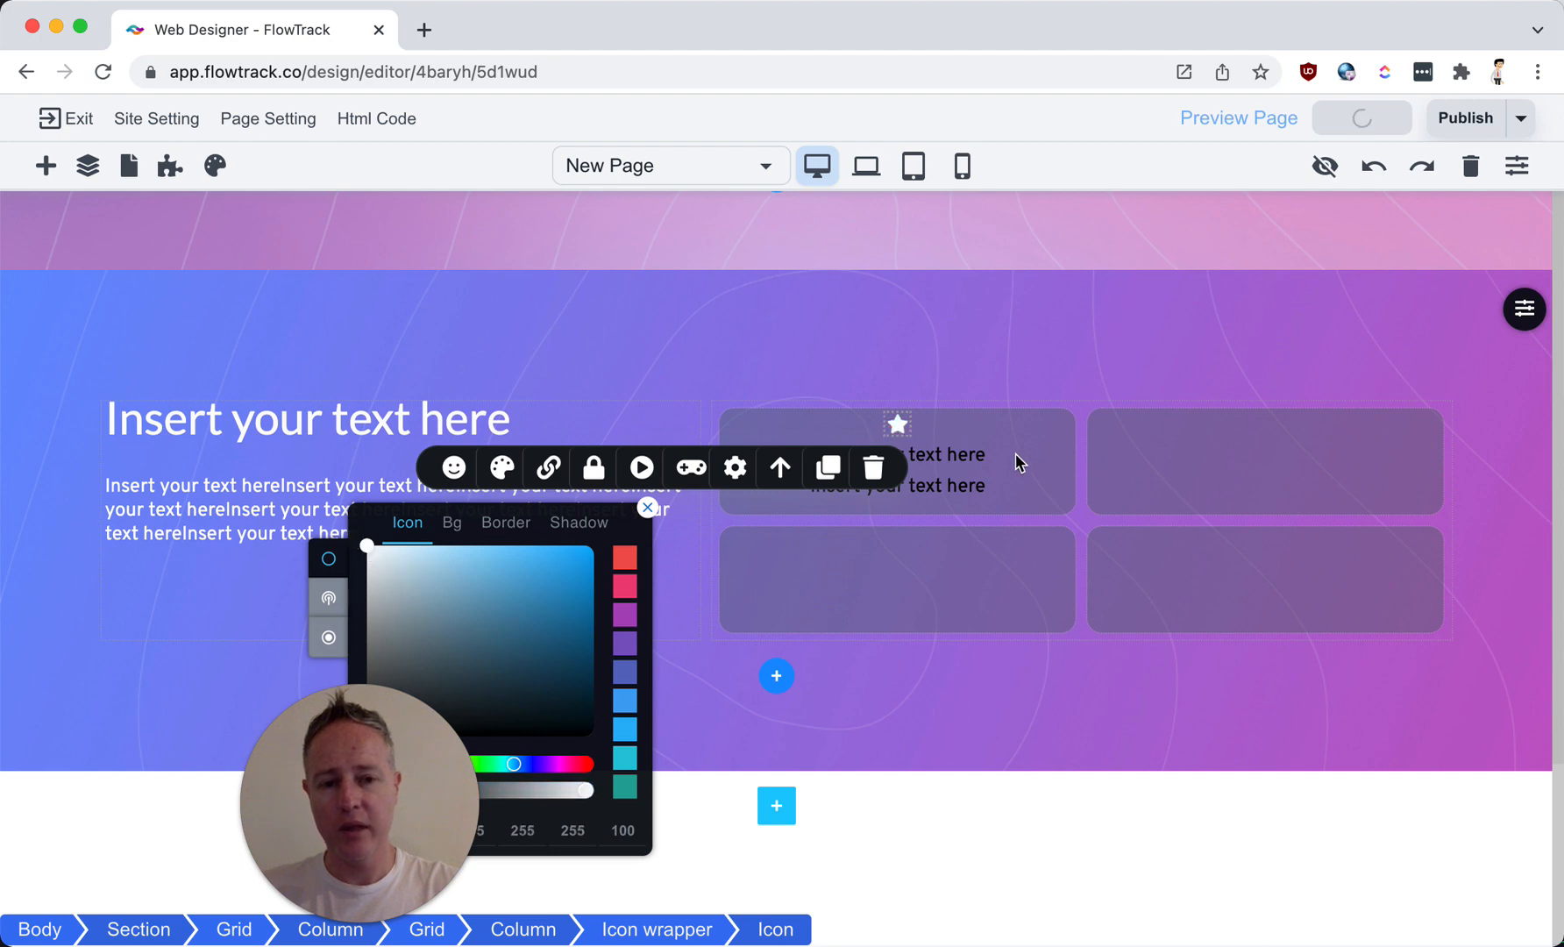
Step: Set the color of the first text under the star icon to E2E2E2 and copy the hex code
left_click(988, 459)
left_click(478, 422)
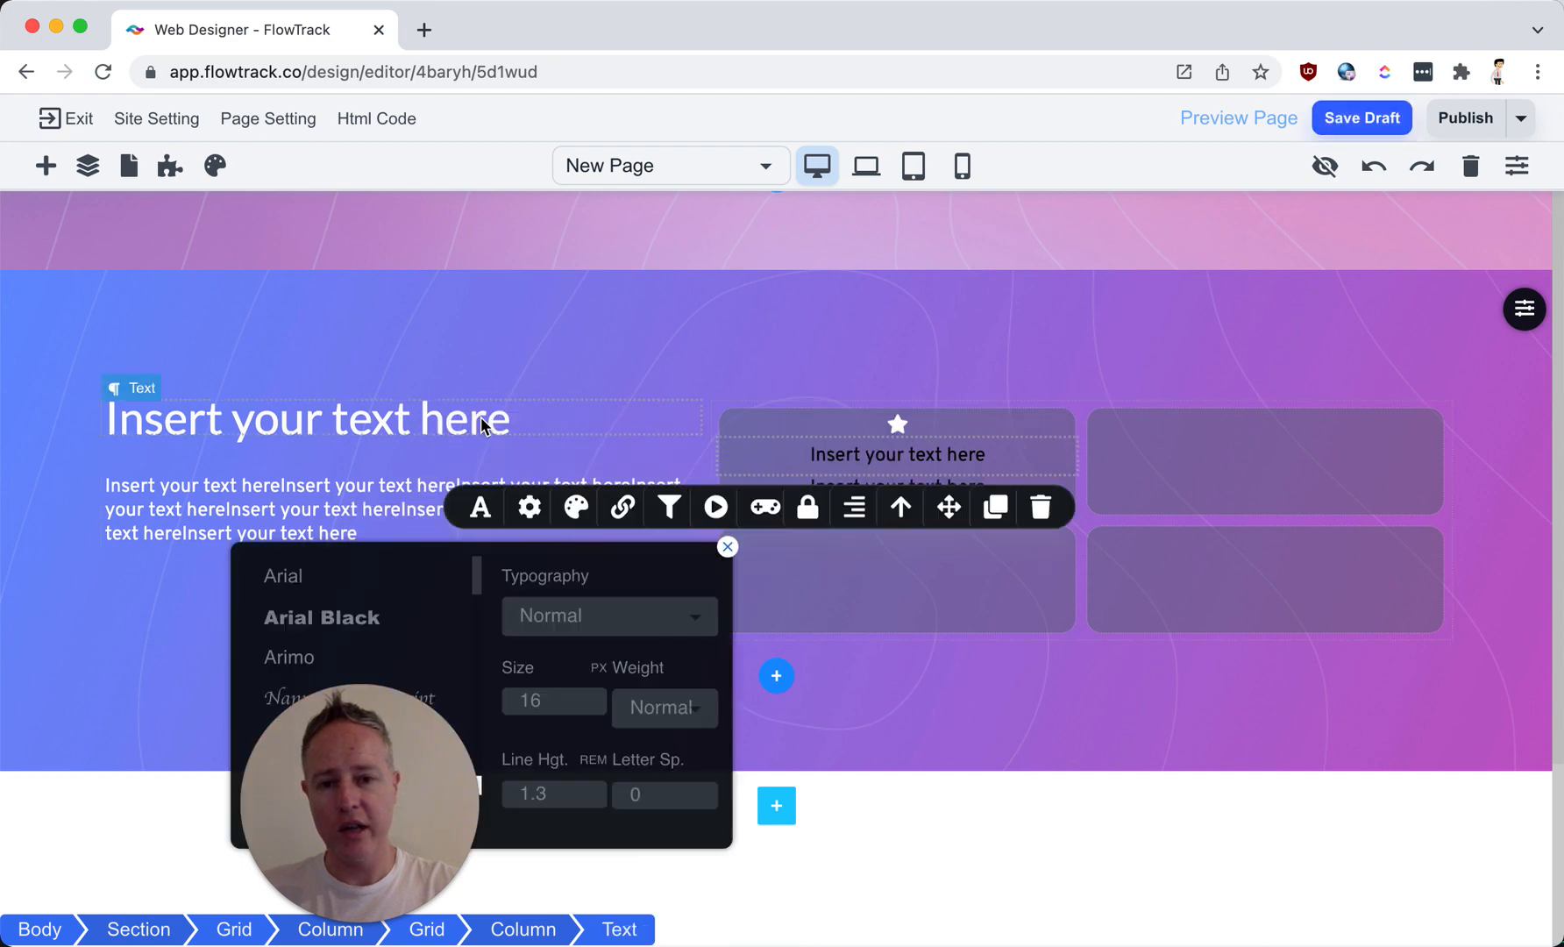
left_click(574, 510)
left_click_drag(491, 614, 454, 600)
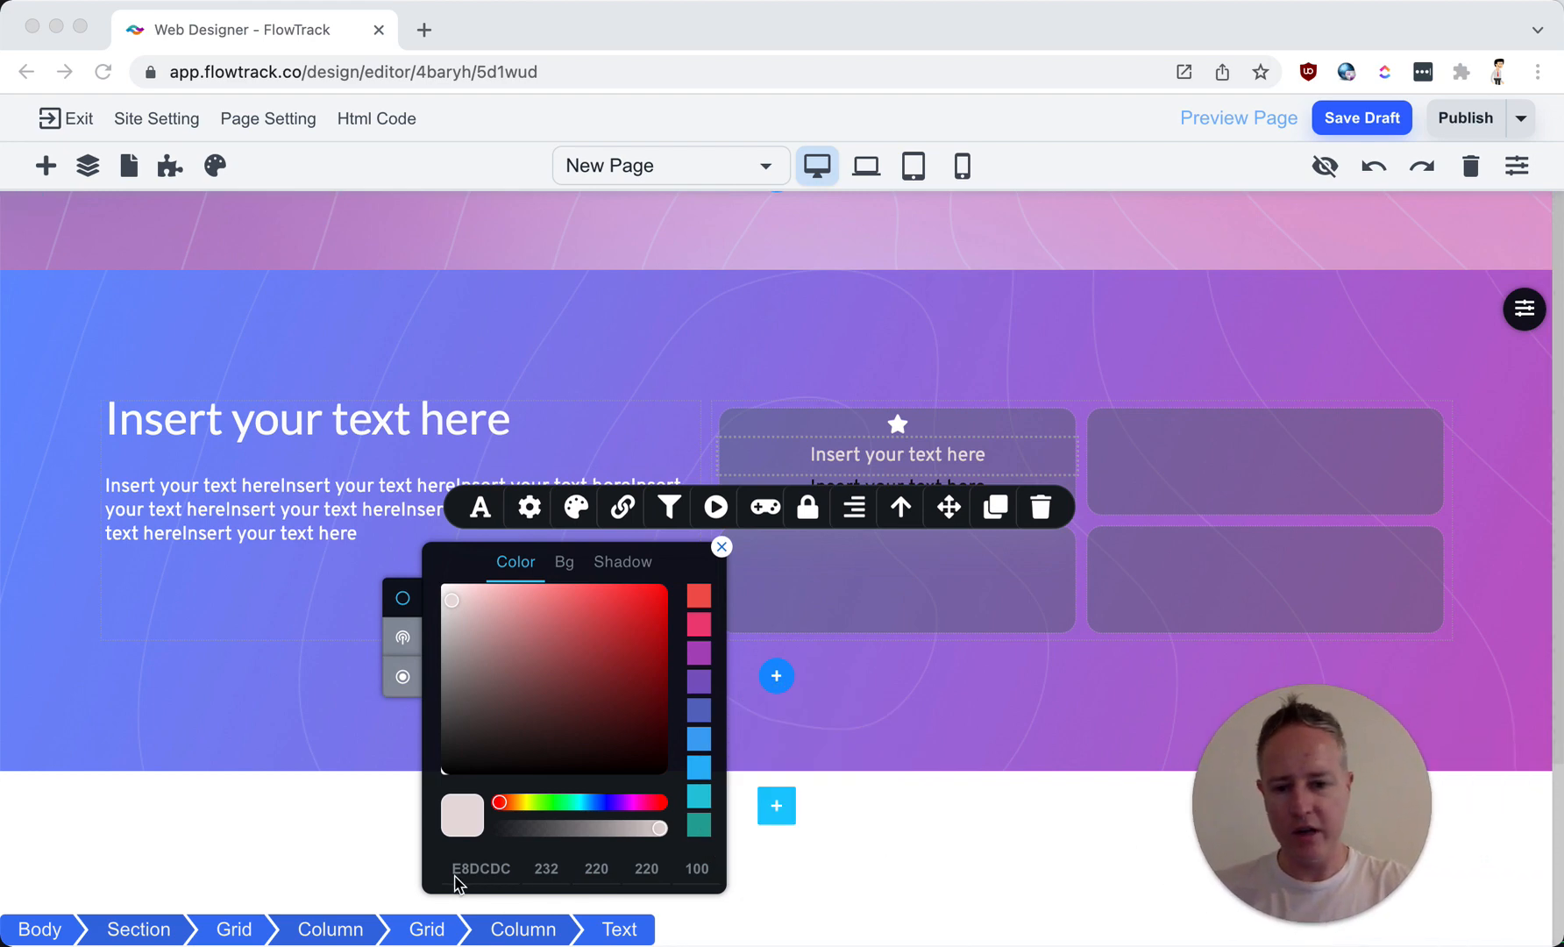
left_click(483, 868)
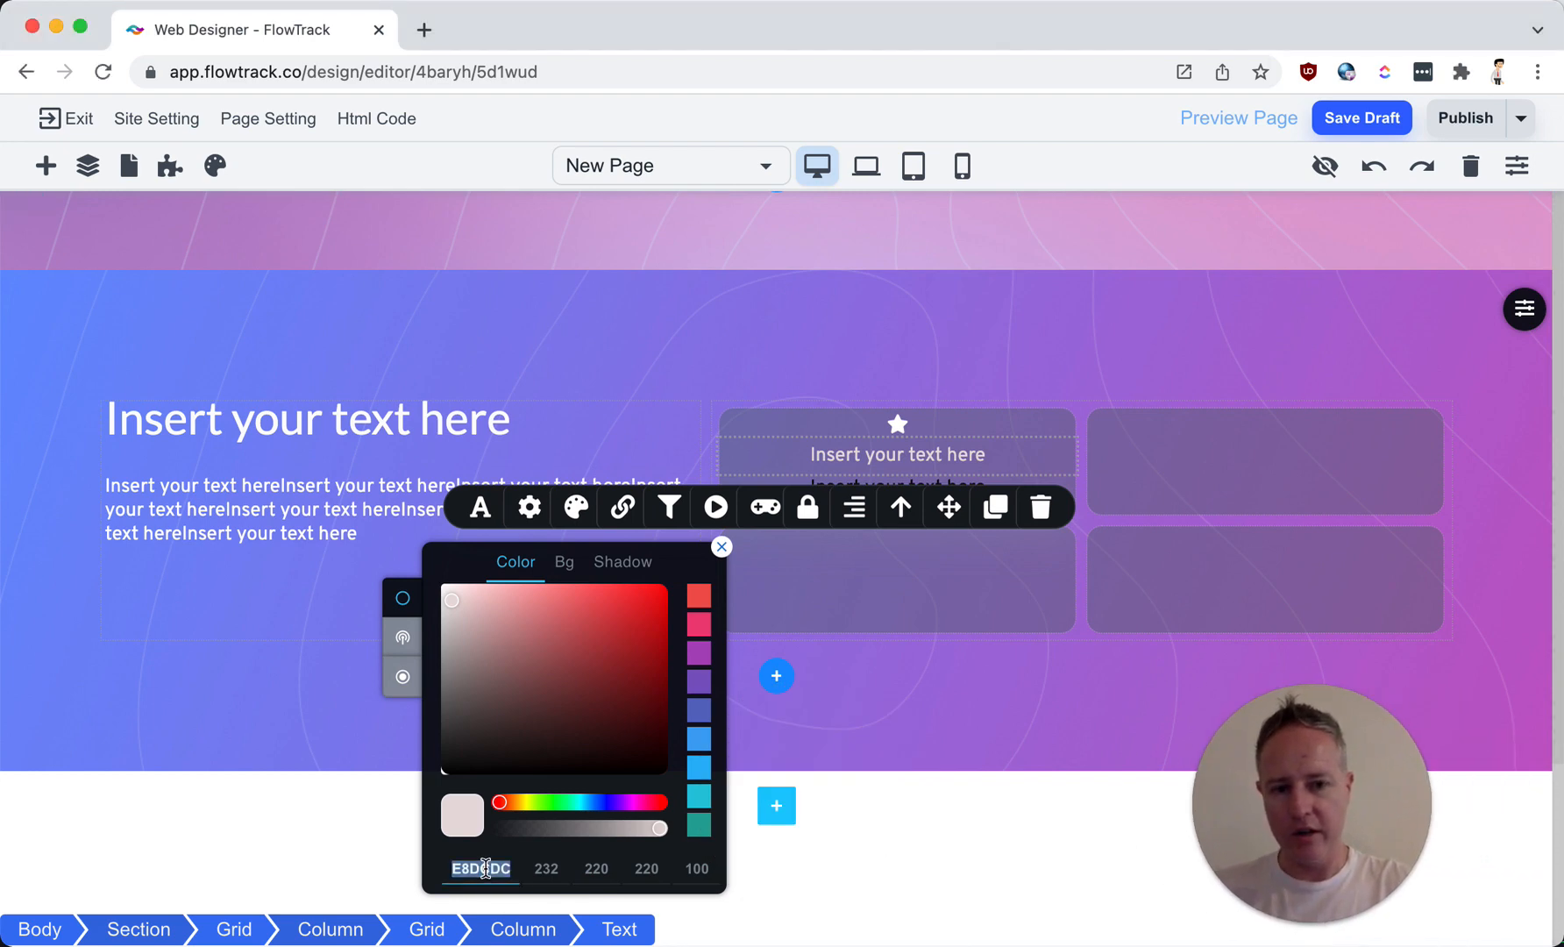
left_click(453, 616)
left_click_drag(452, 616, 439, 601)
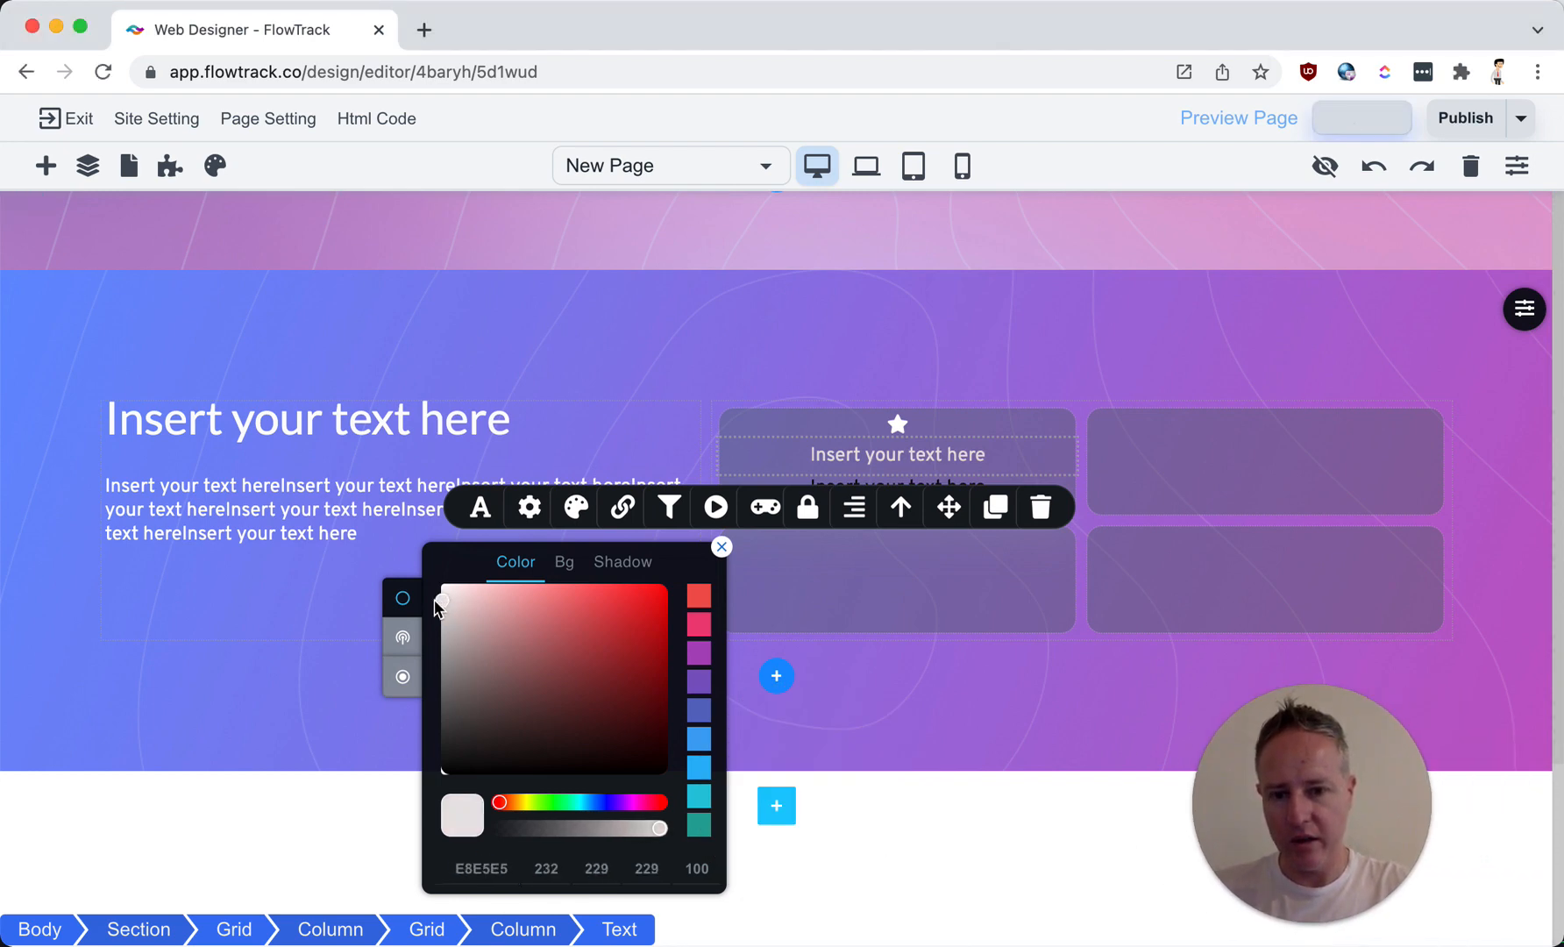
left_click(483, 868)
key("super+c")
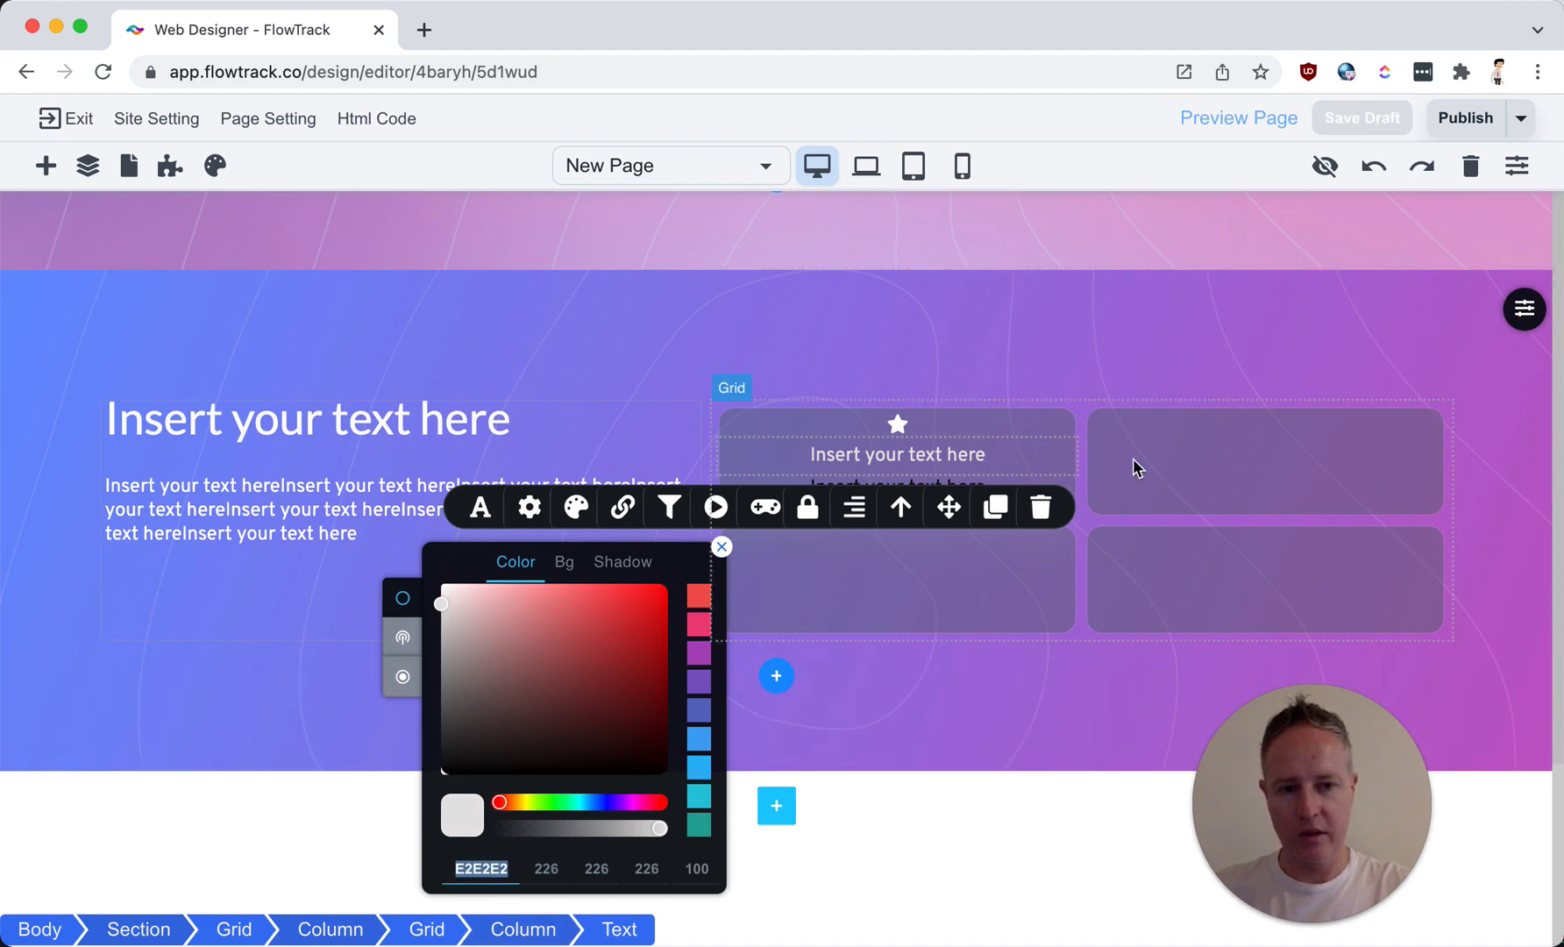
Step: Apply the copied color E2E2E2 to the second text in the top-left cell
left_click(1139, 467)
left_click(1034, 485)
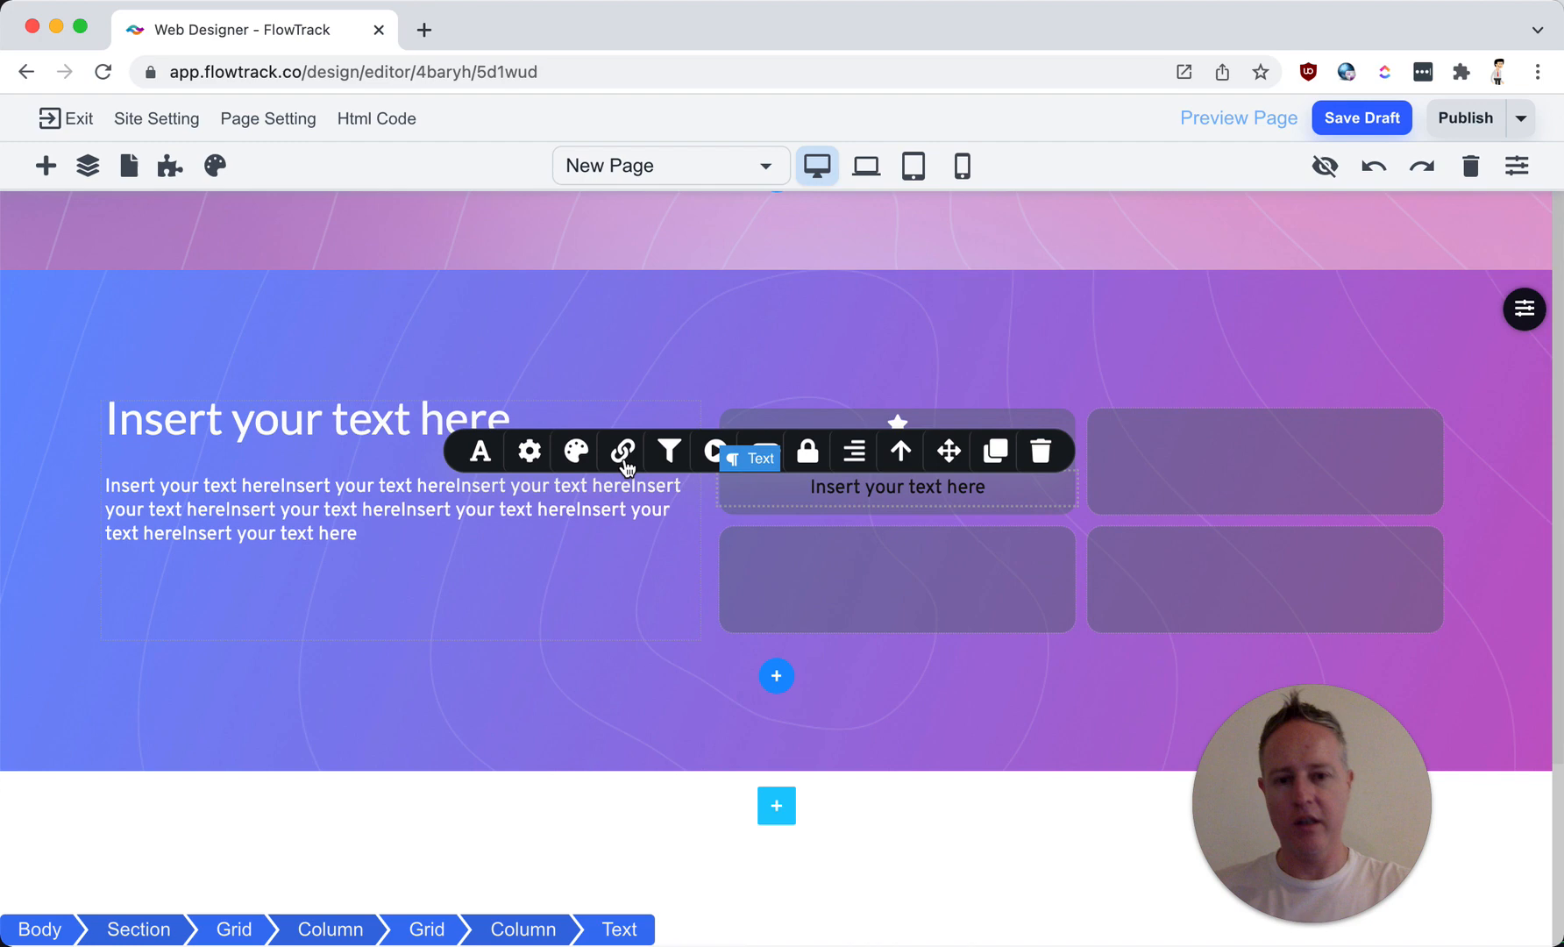
left_click(576, 452)
left_click(482, 900)
key("super+v")
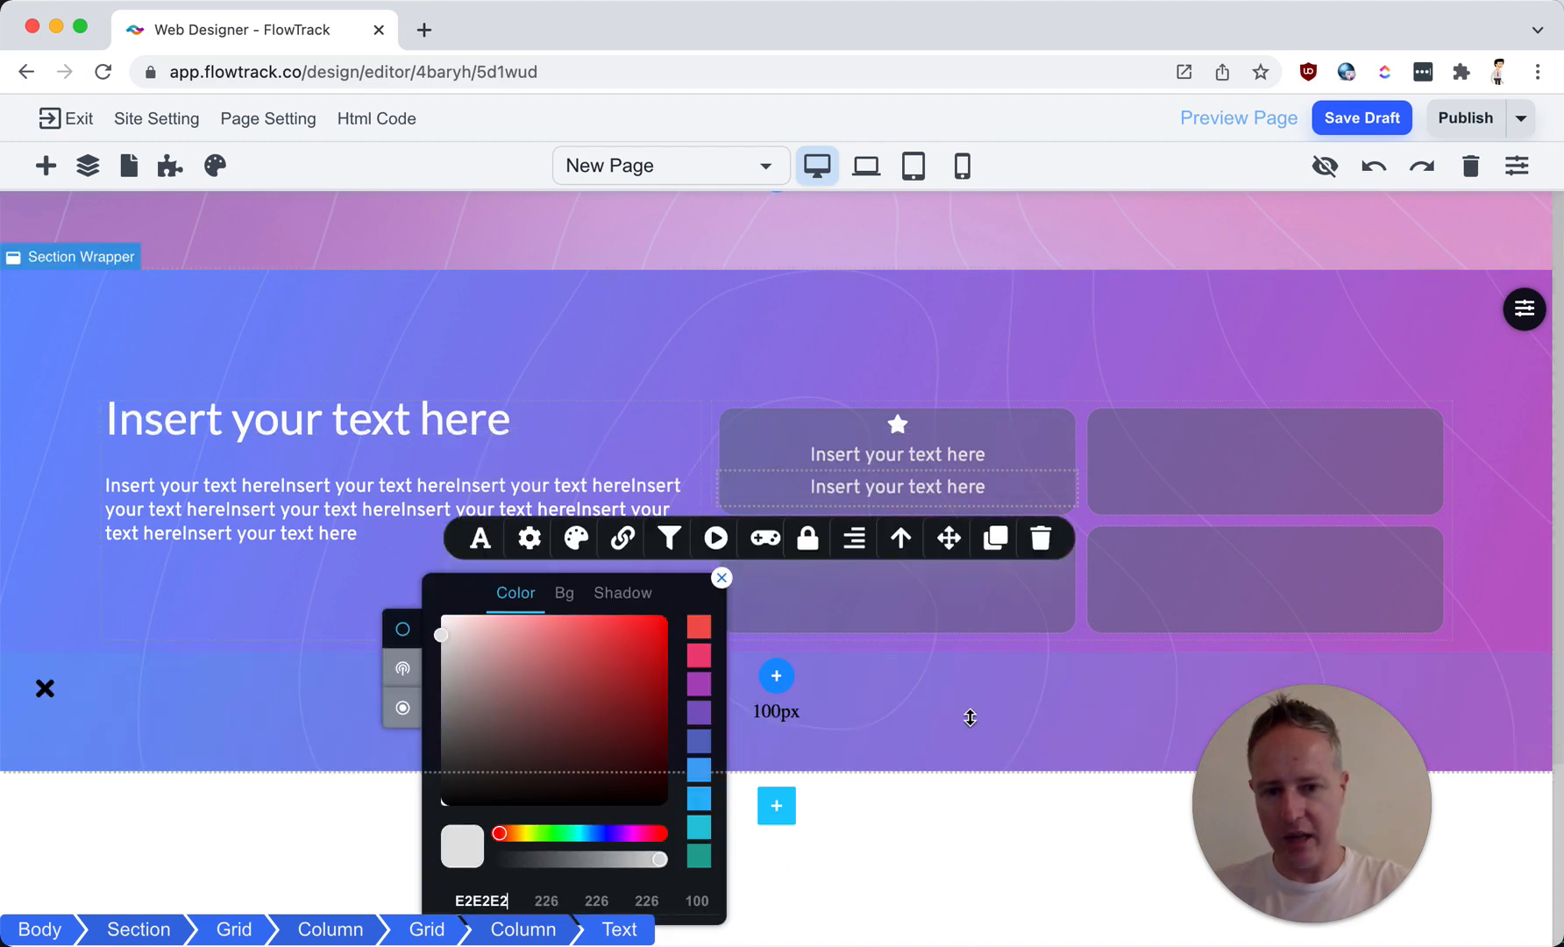
Step: Set the padding of the nested grid's top-left cell to 10 px on all four sides
left_click(1063, 432)
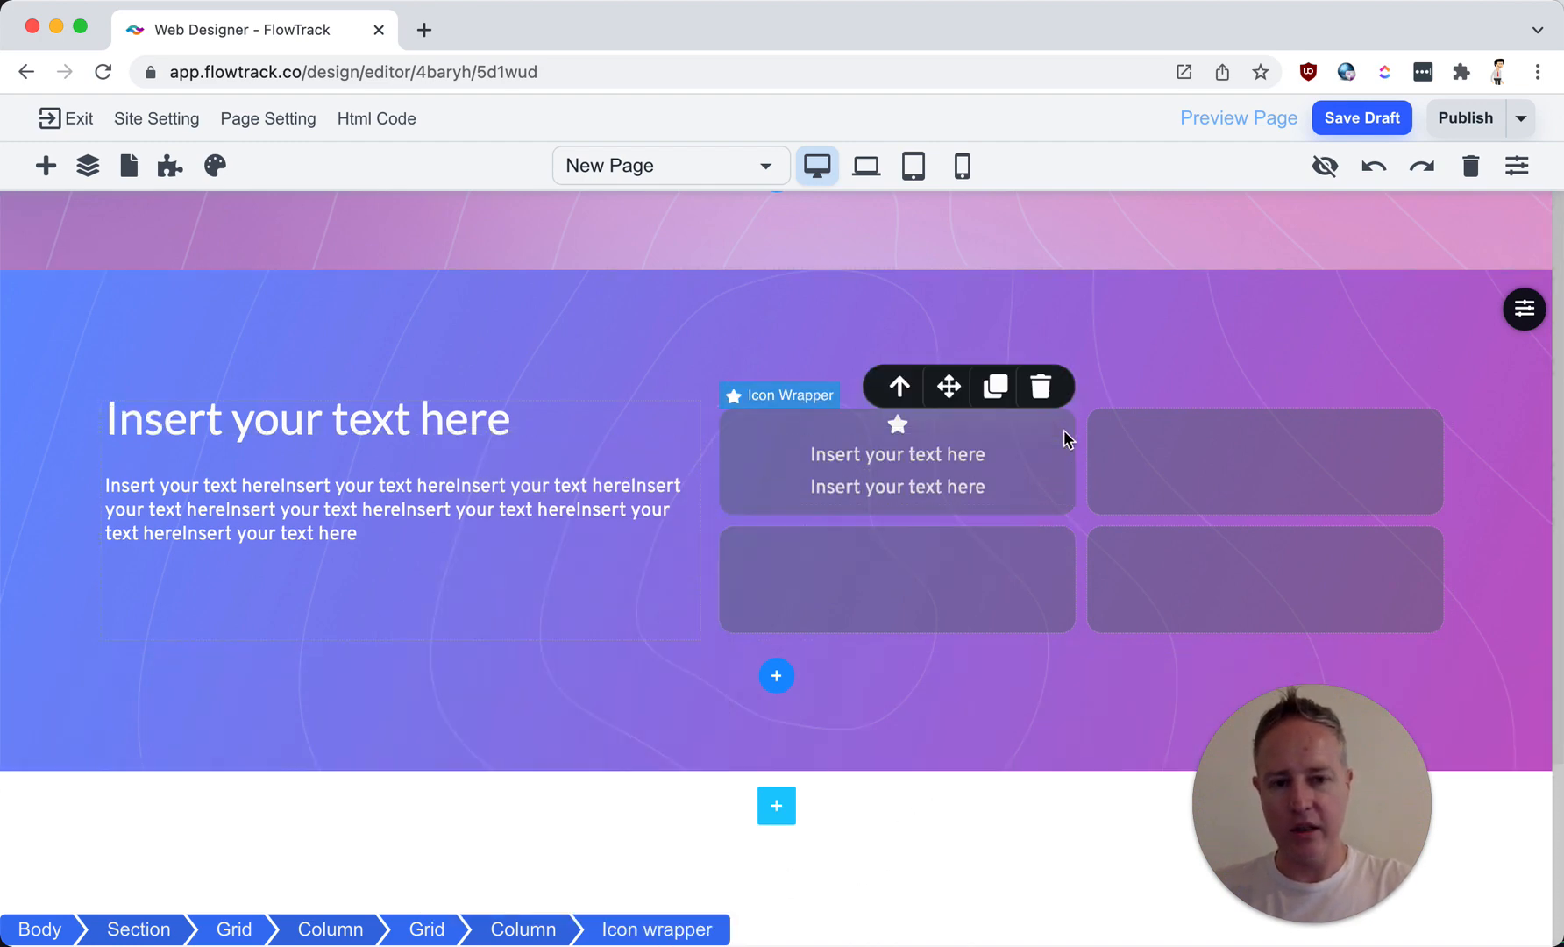
left_click(731, 515)
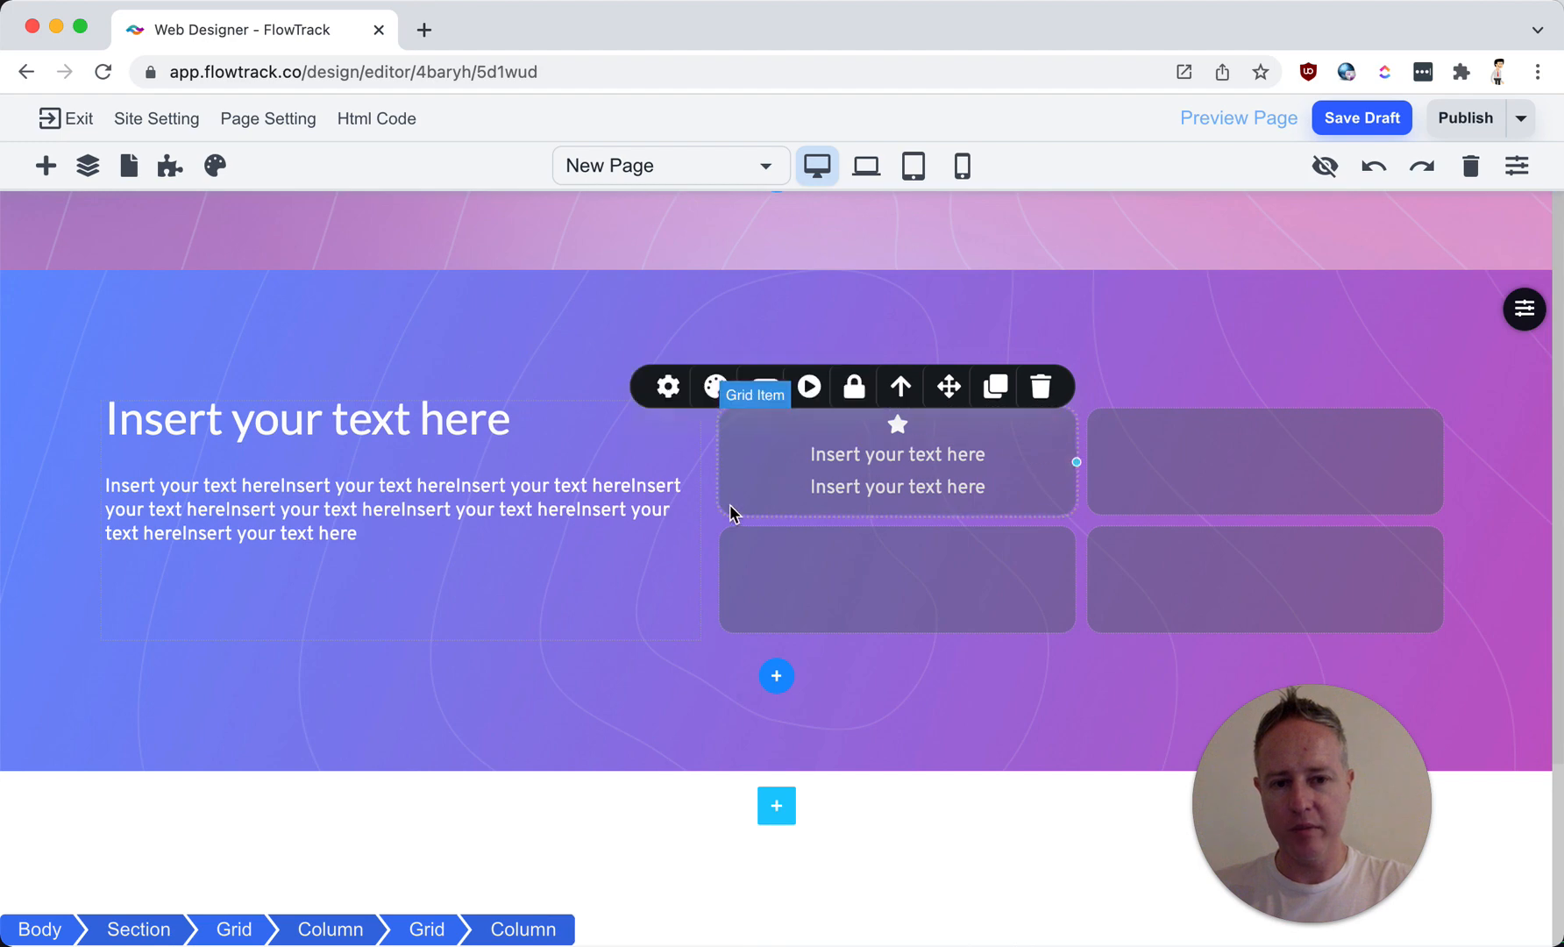
left_click(1497, 326)
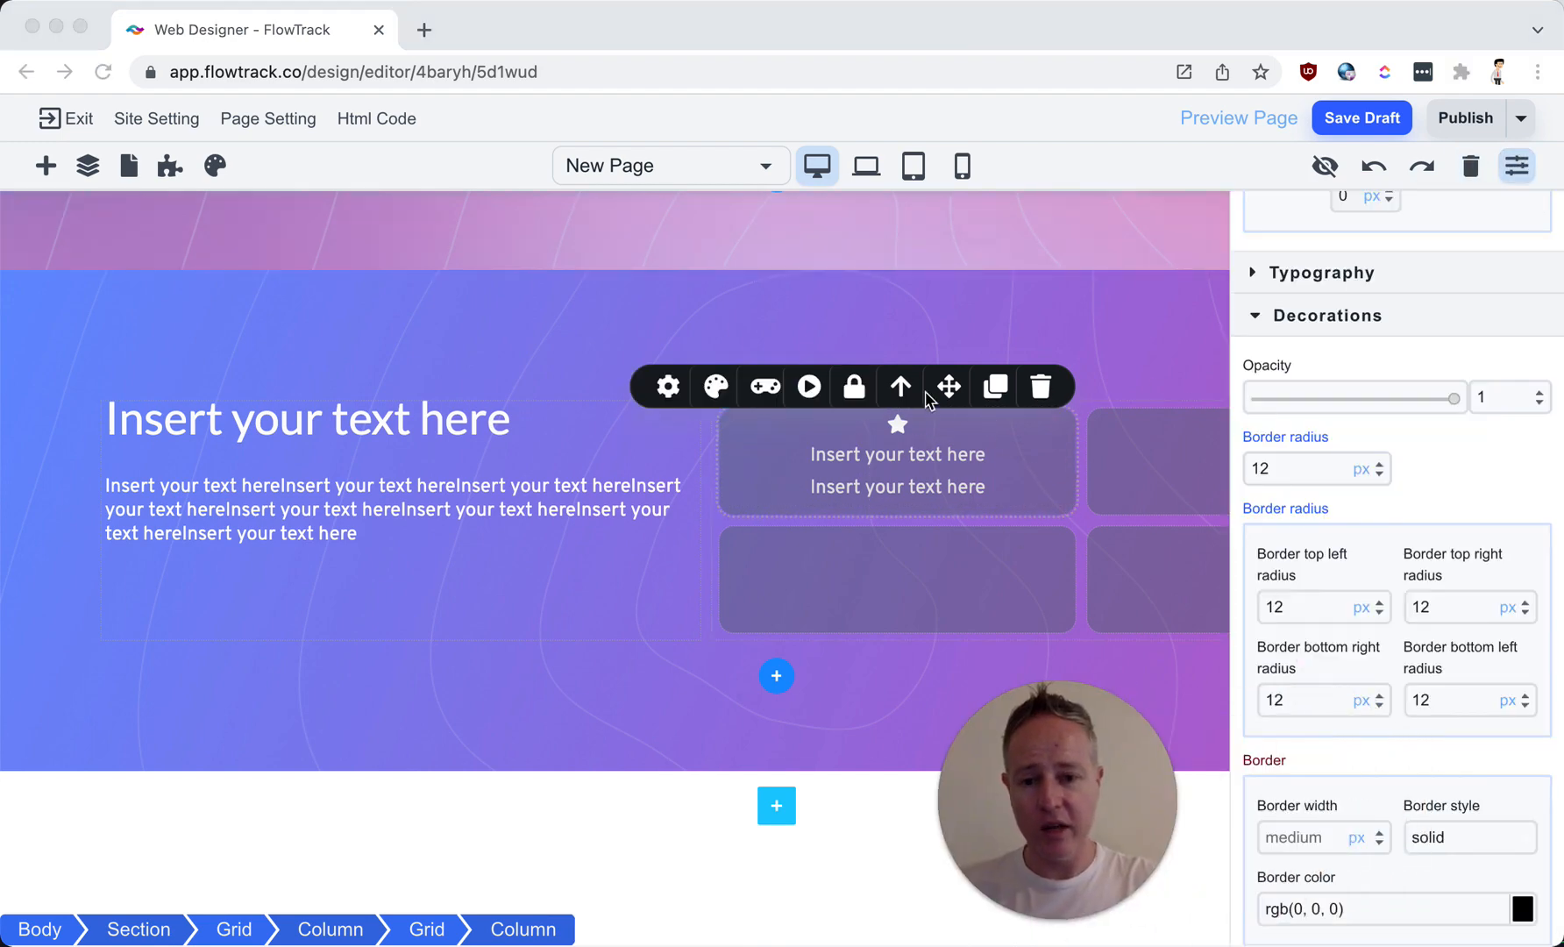
scroll(1360, 581, "down", 2)
scroll(1360, 581, "down", 1)
scroll(1360, 581, "up", 7)
scroll(1360, 581, "up", 1)
left_click(1359, 548)
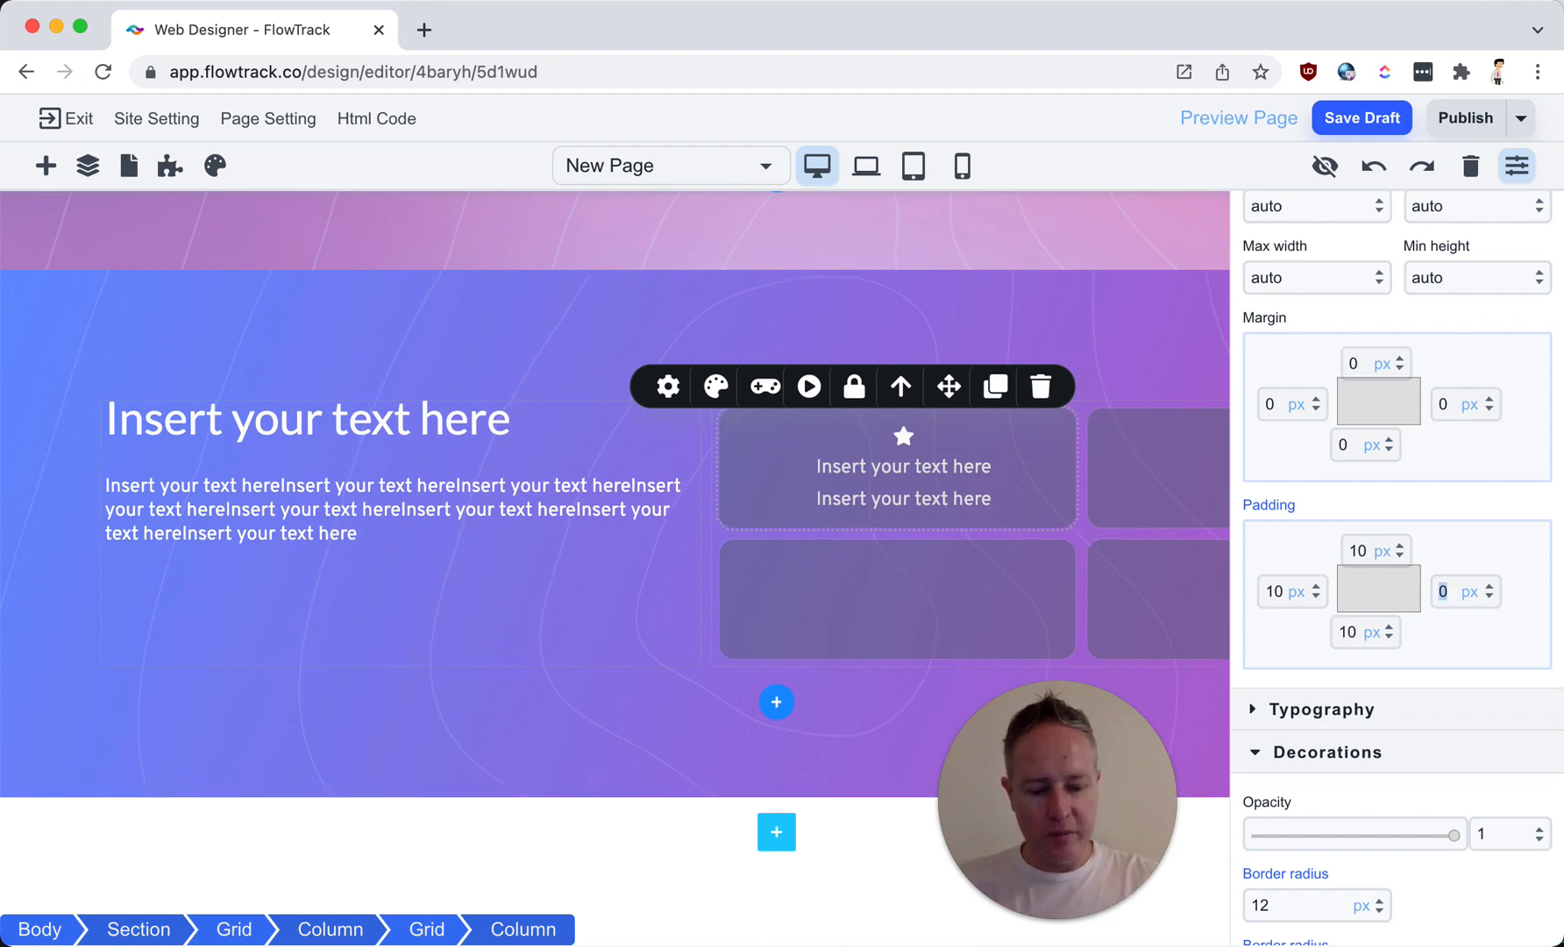
left_click(1515, 167)
Step: Make the first text under the star icon bold
left_click(934, 478)
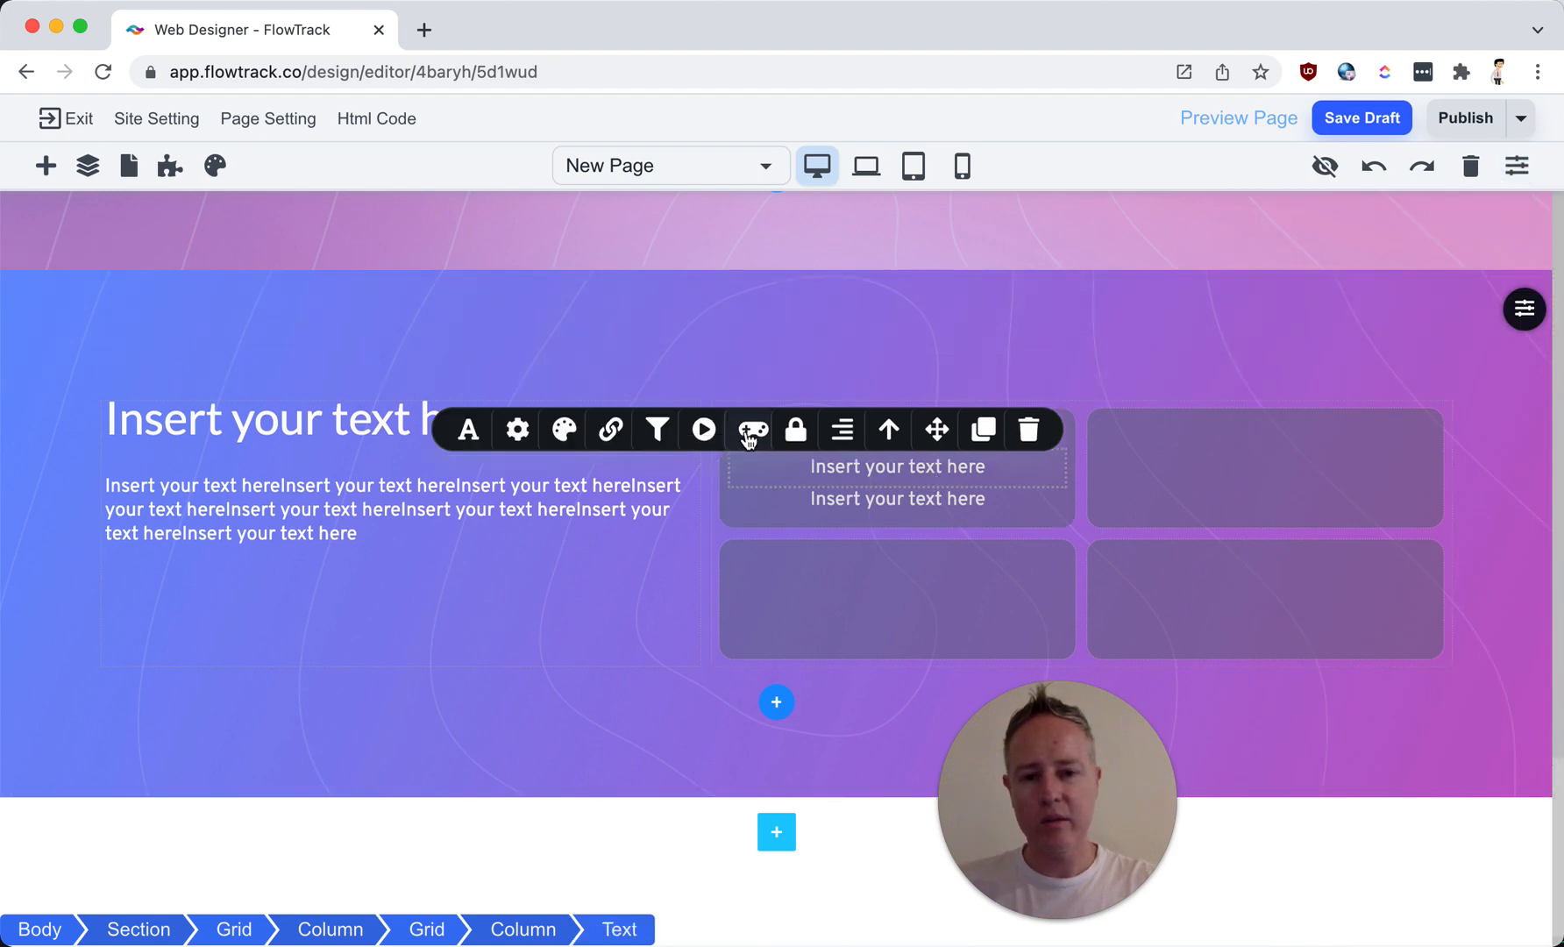
left_click(465, 430)
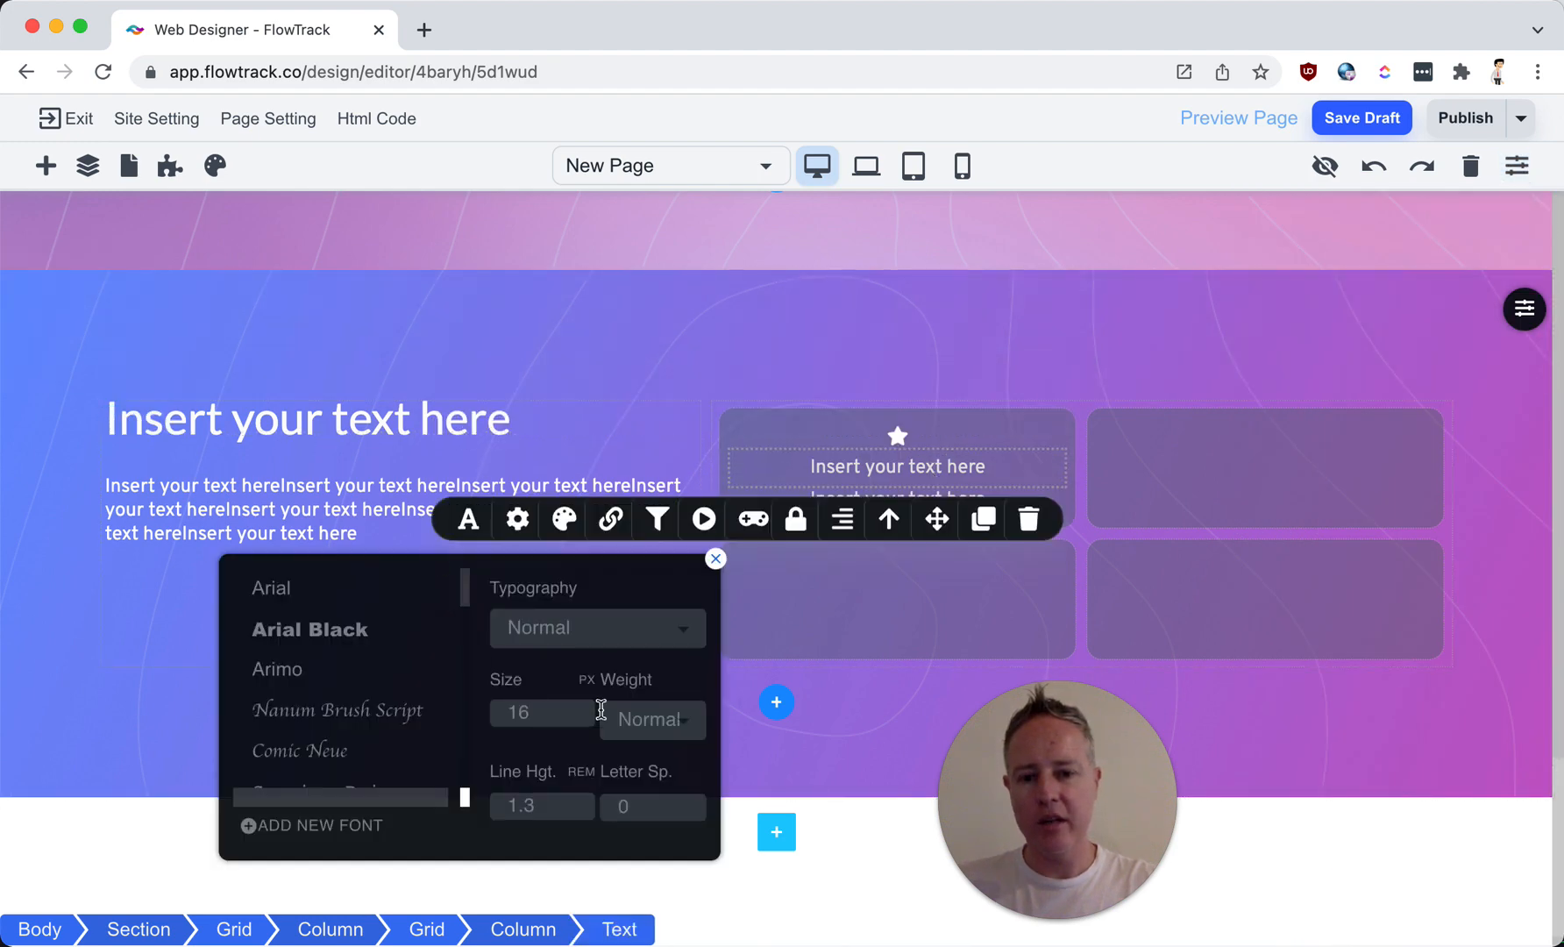
left_click(631, 719)
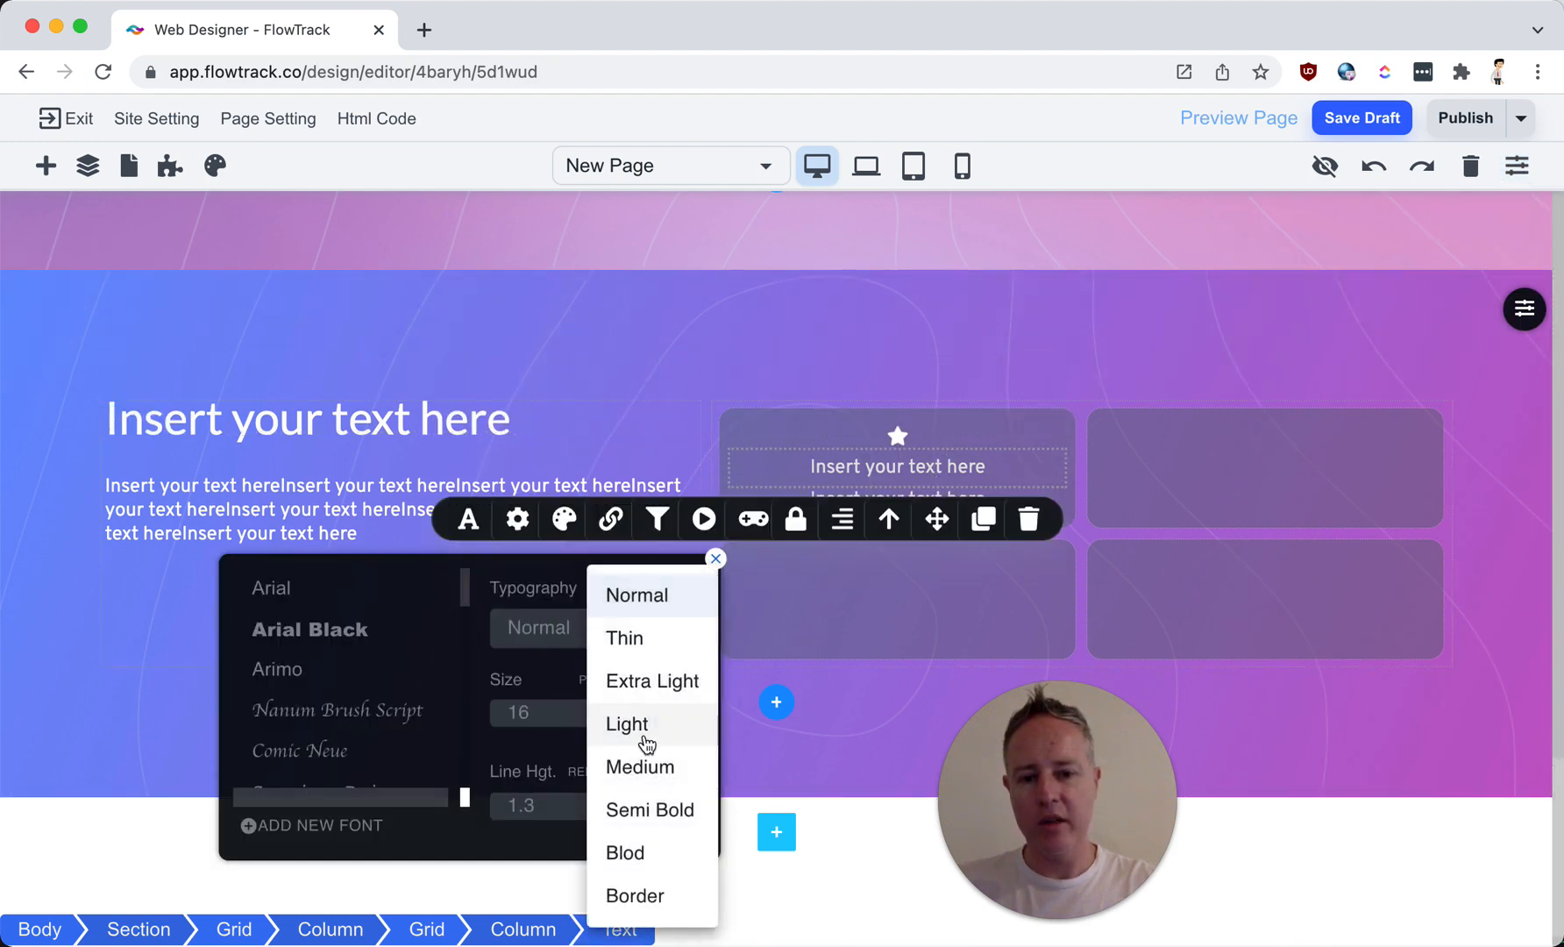
left_click(633, 850)
left_click(1208, 457)
Step: Fill the second text in the top-left cell with repeated copies of "Insert your text here"
triple_click(994, 498)
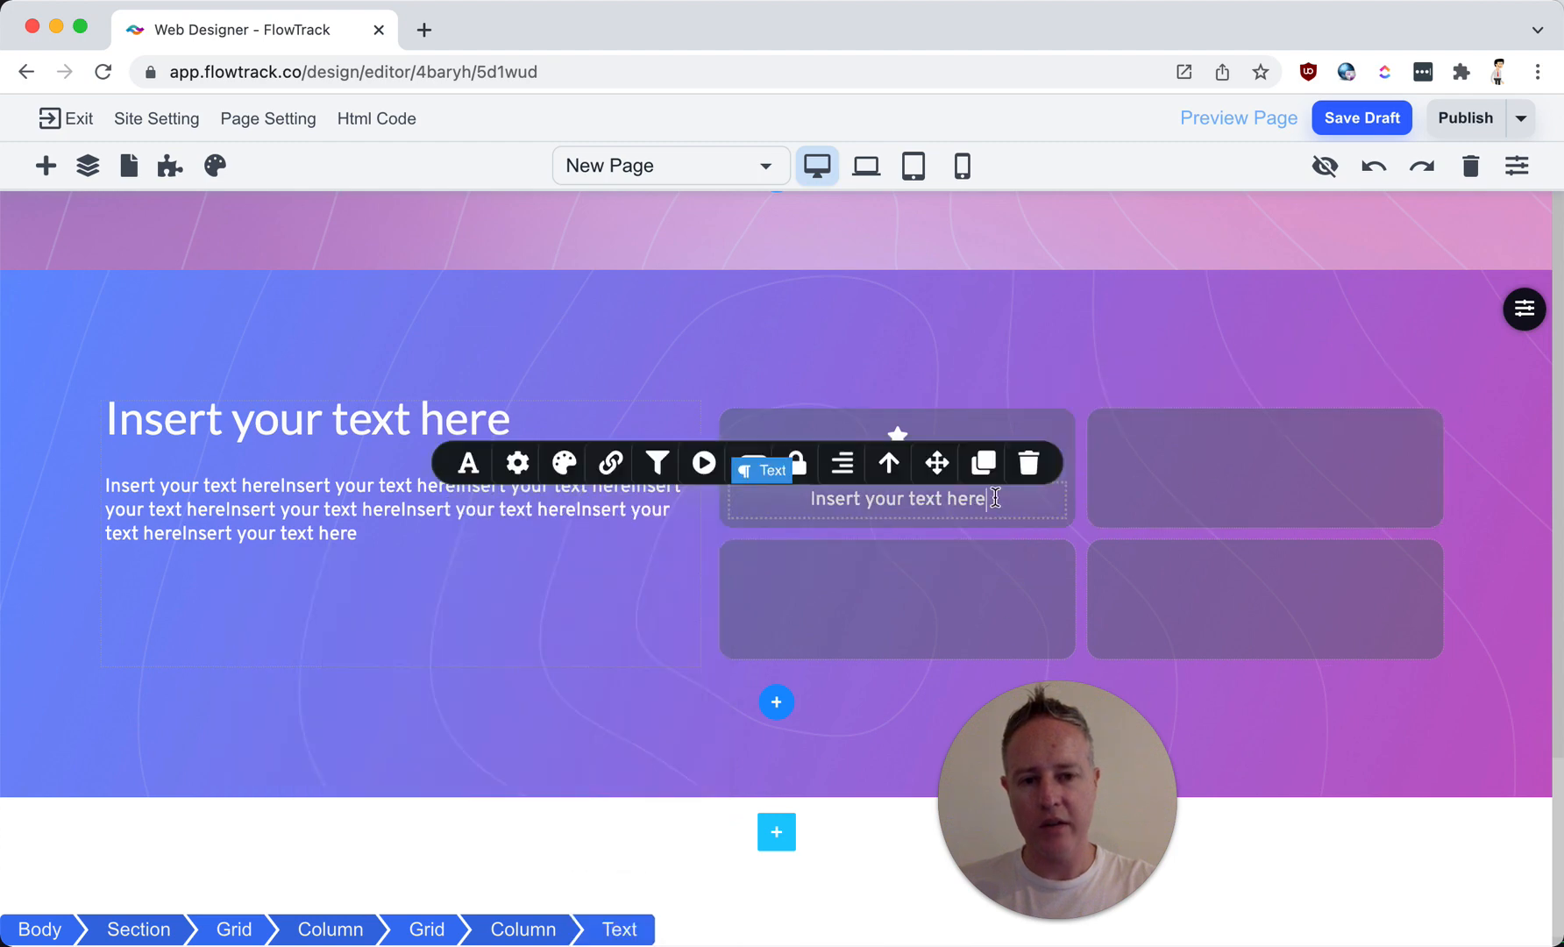
key("super+v")
key("super+v")
key("super+v")
key("super+v")
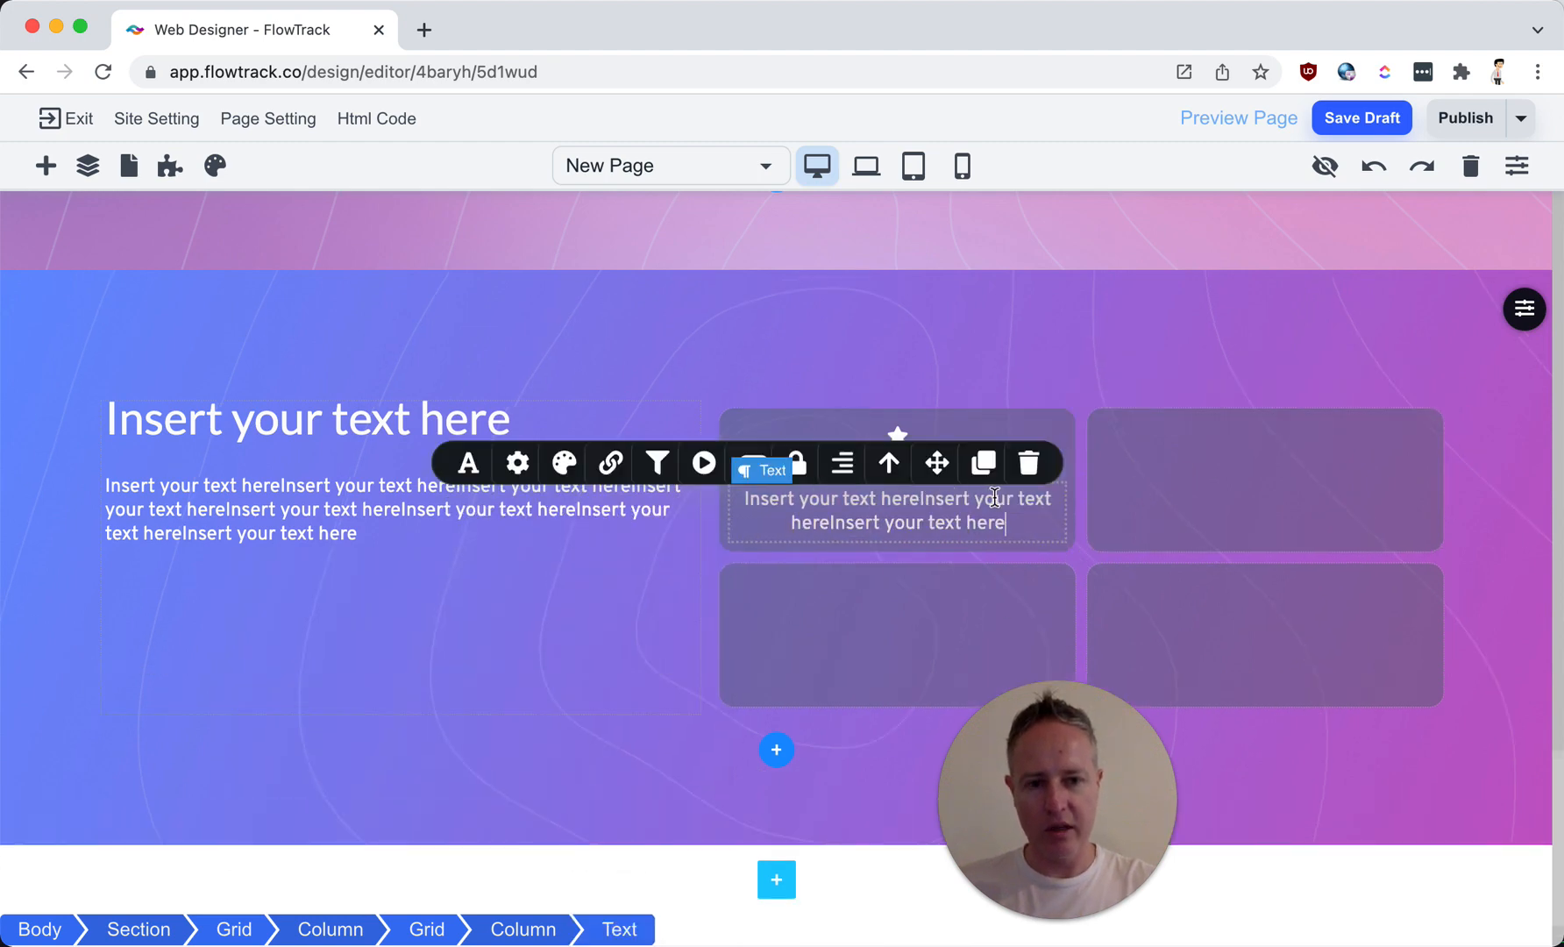
left_click(1236, 461)
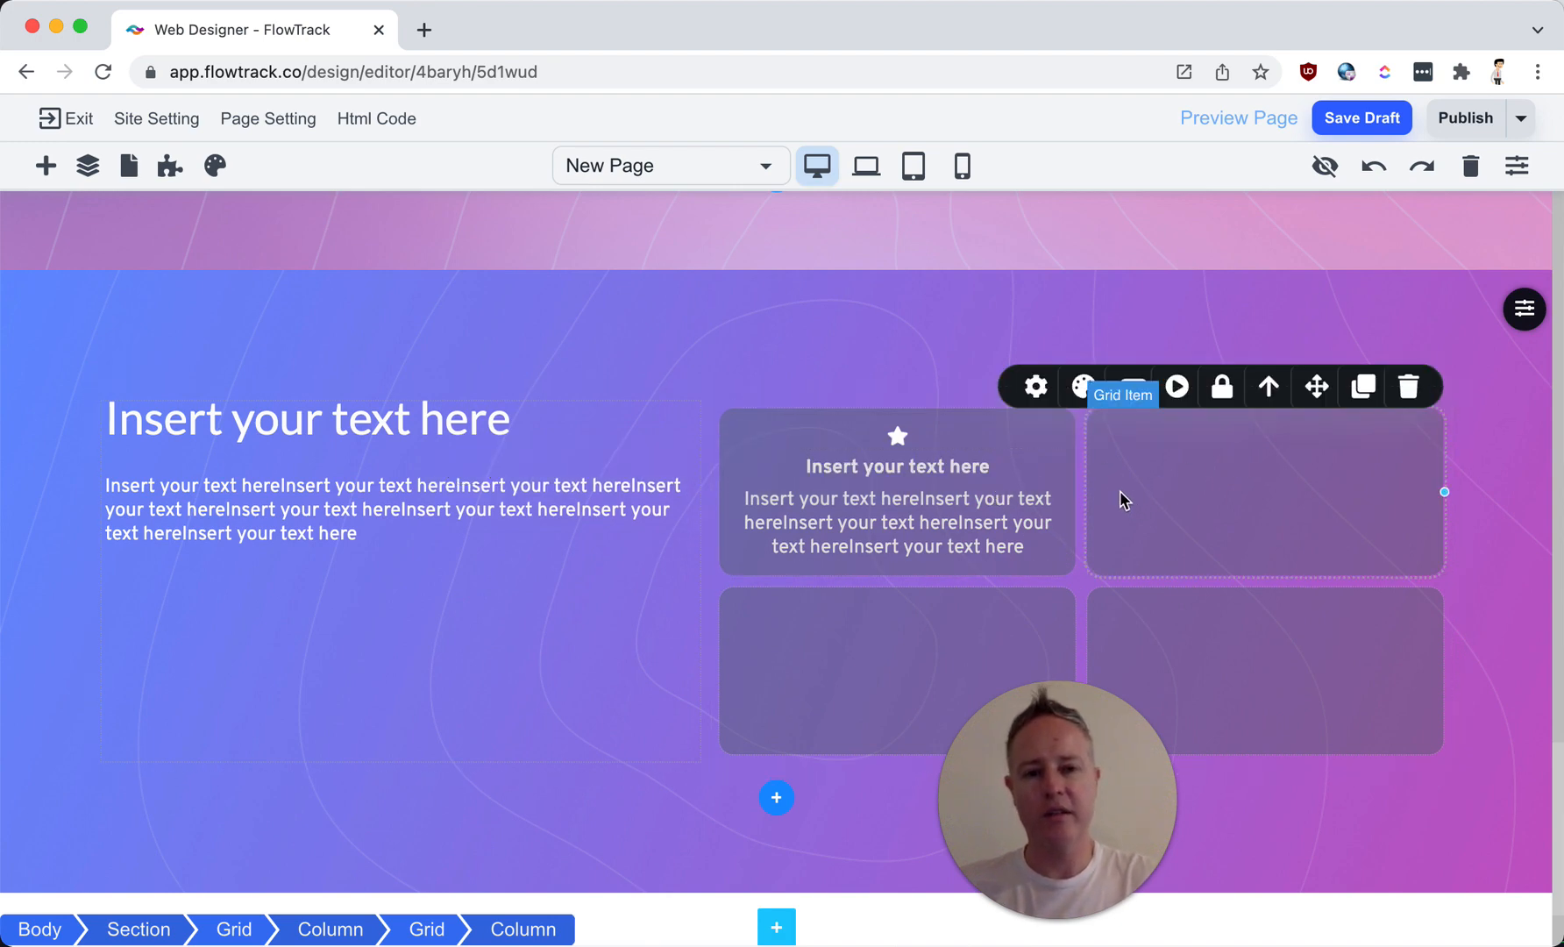
left_click(931, 444)
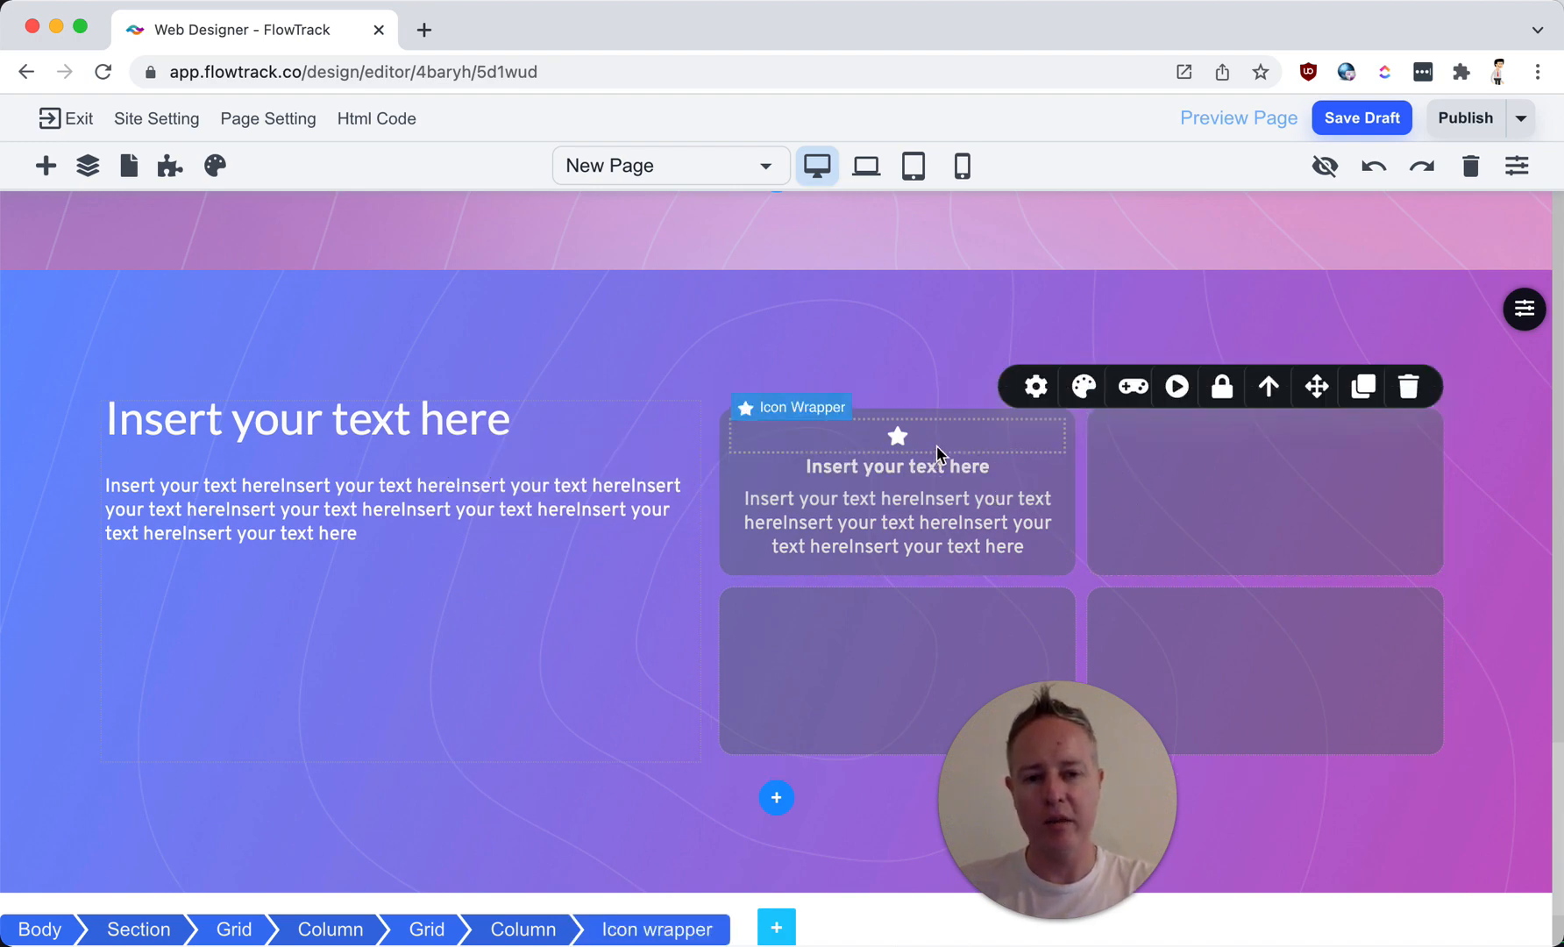
left_click(971, 423)
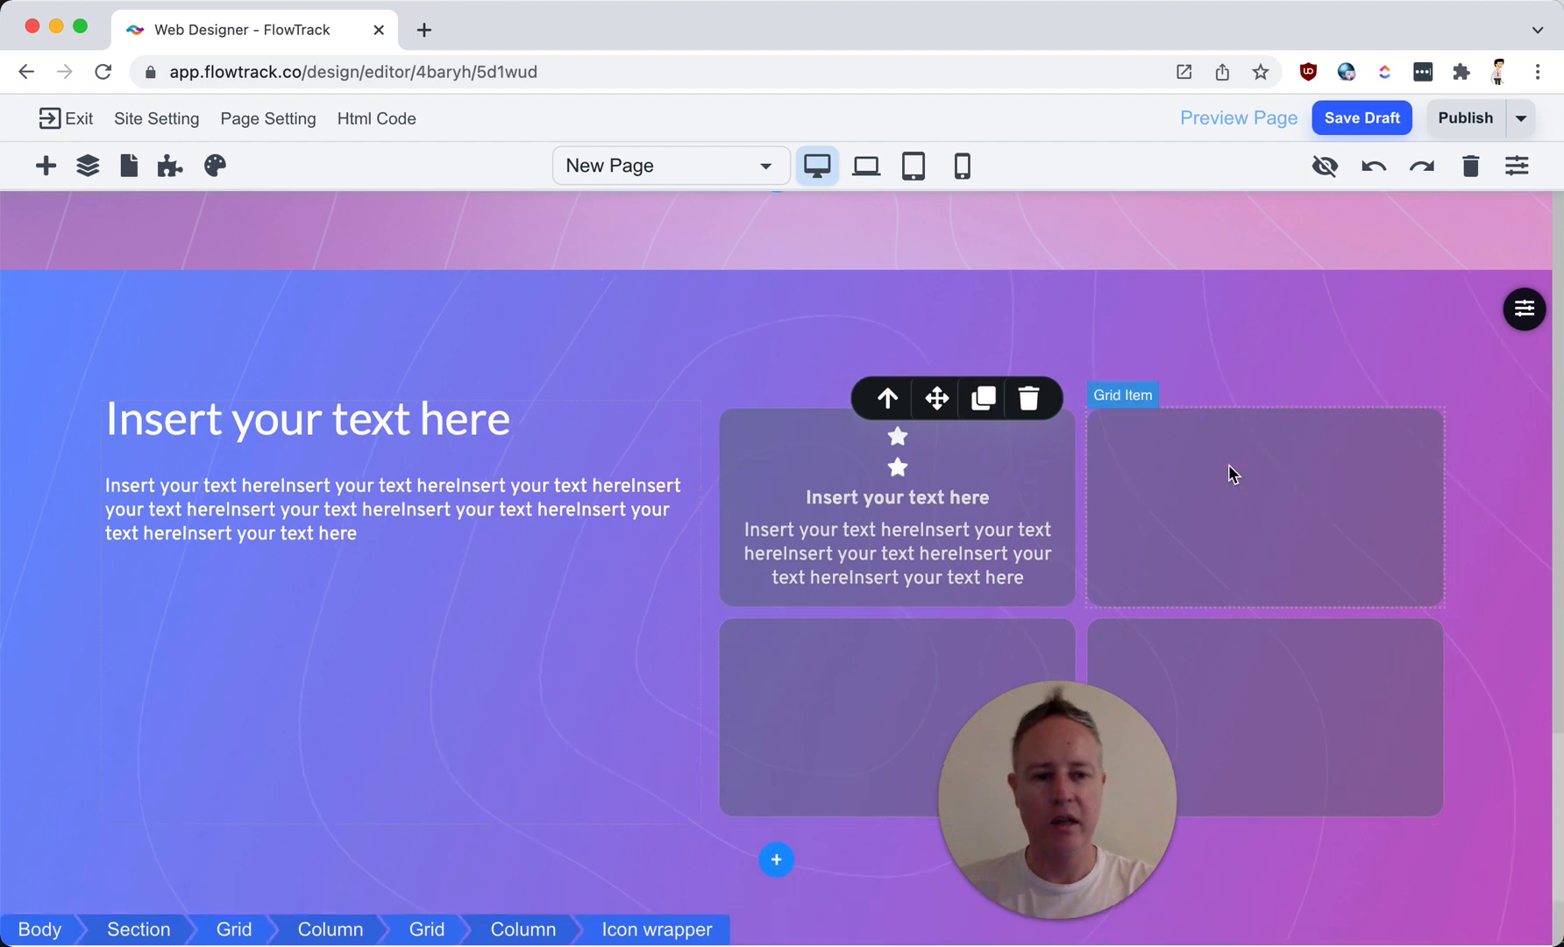
left_click(1030, 399)
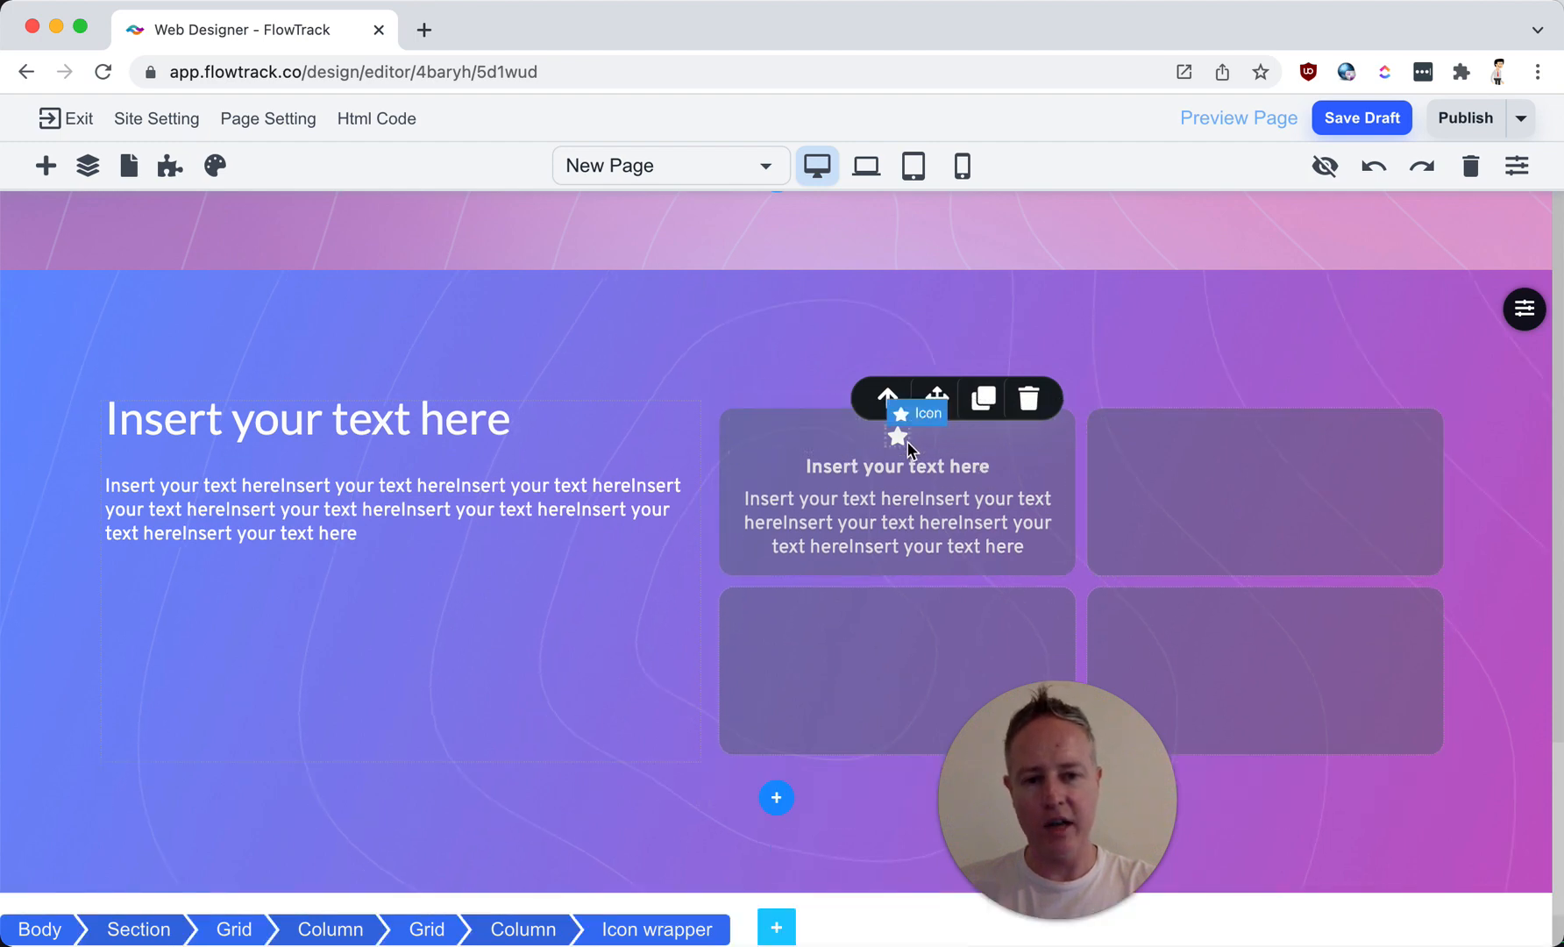
Step: Color the star icon in the nested grid's top-left cell light blue, 3BBEF7
left_click(898, 436)
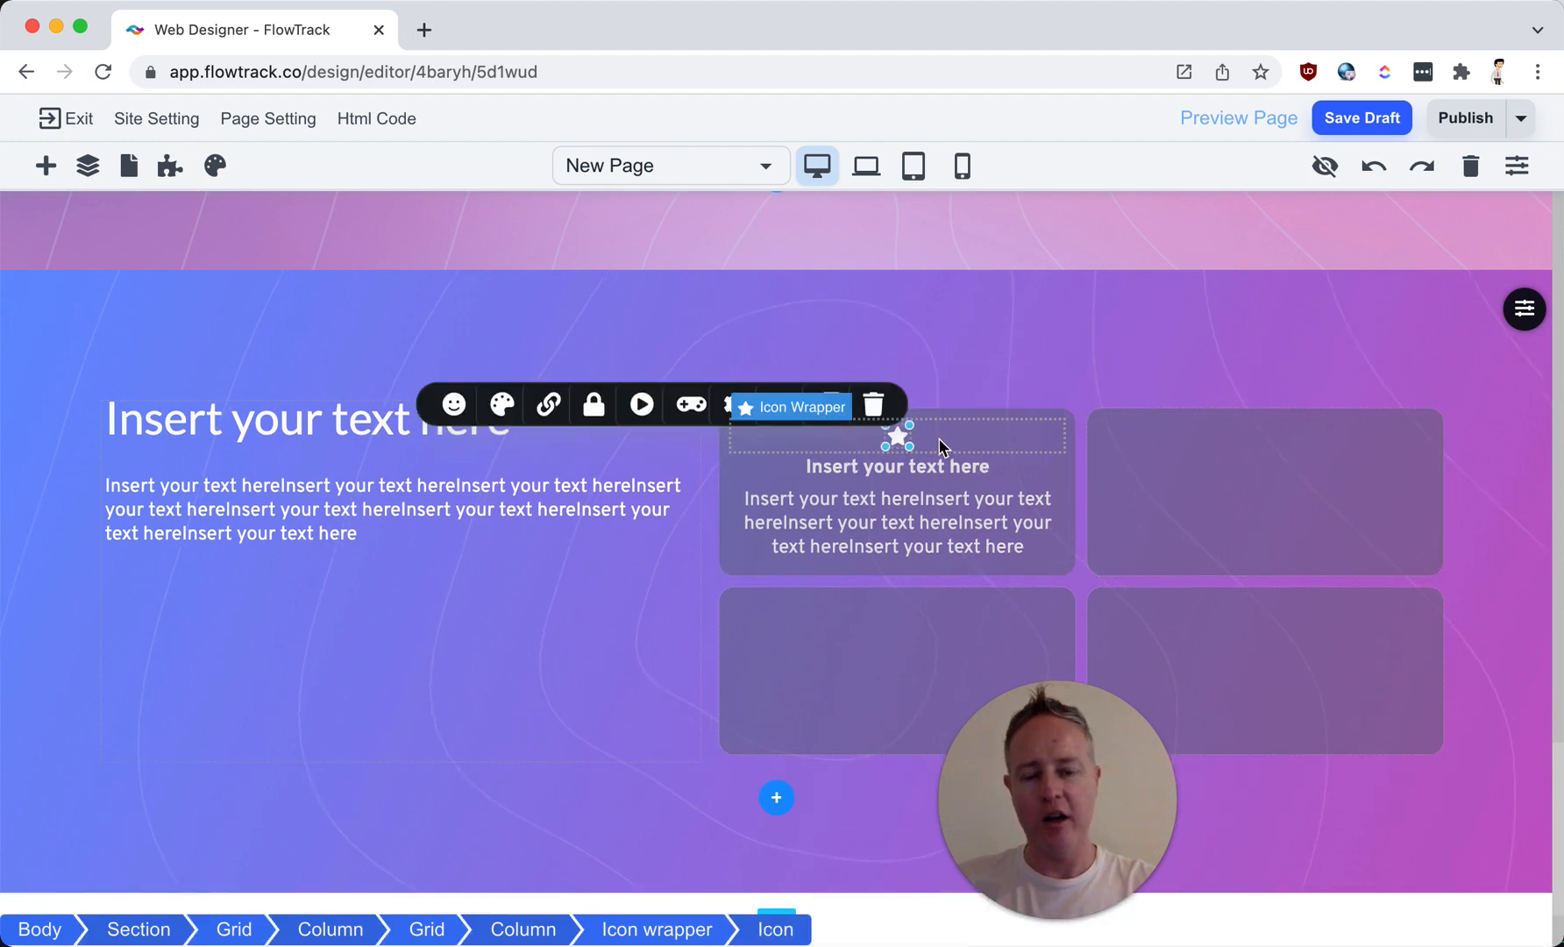
left_click(504, 406)
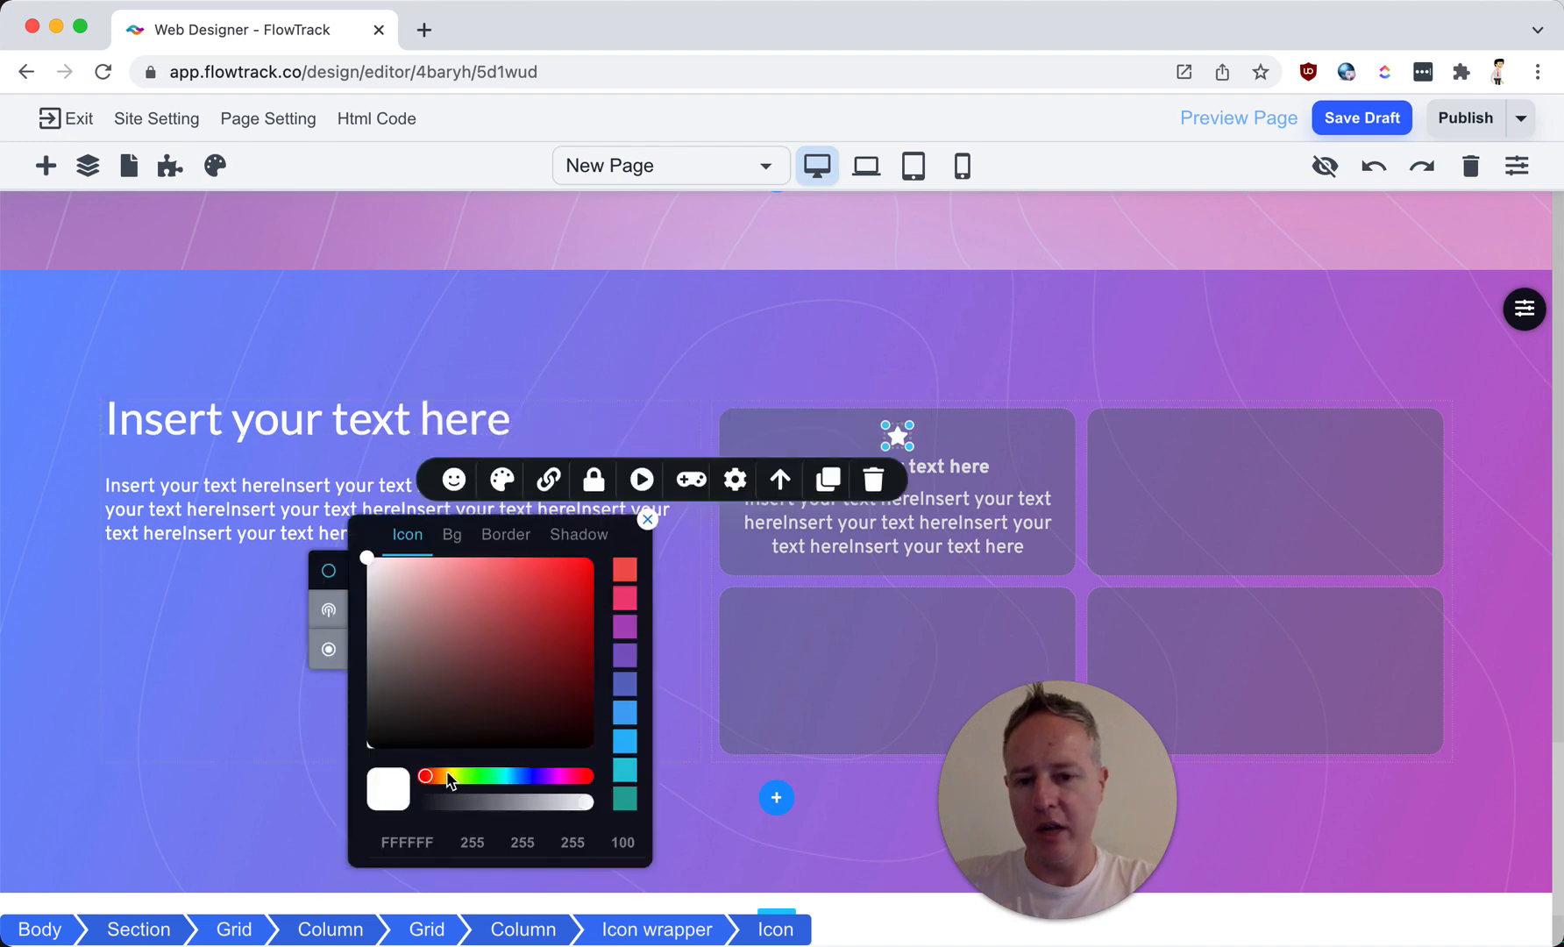
left_click(514, 776)
left_click_drag(513, 586, 521, 570)
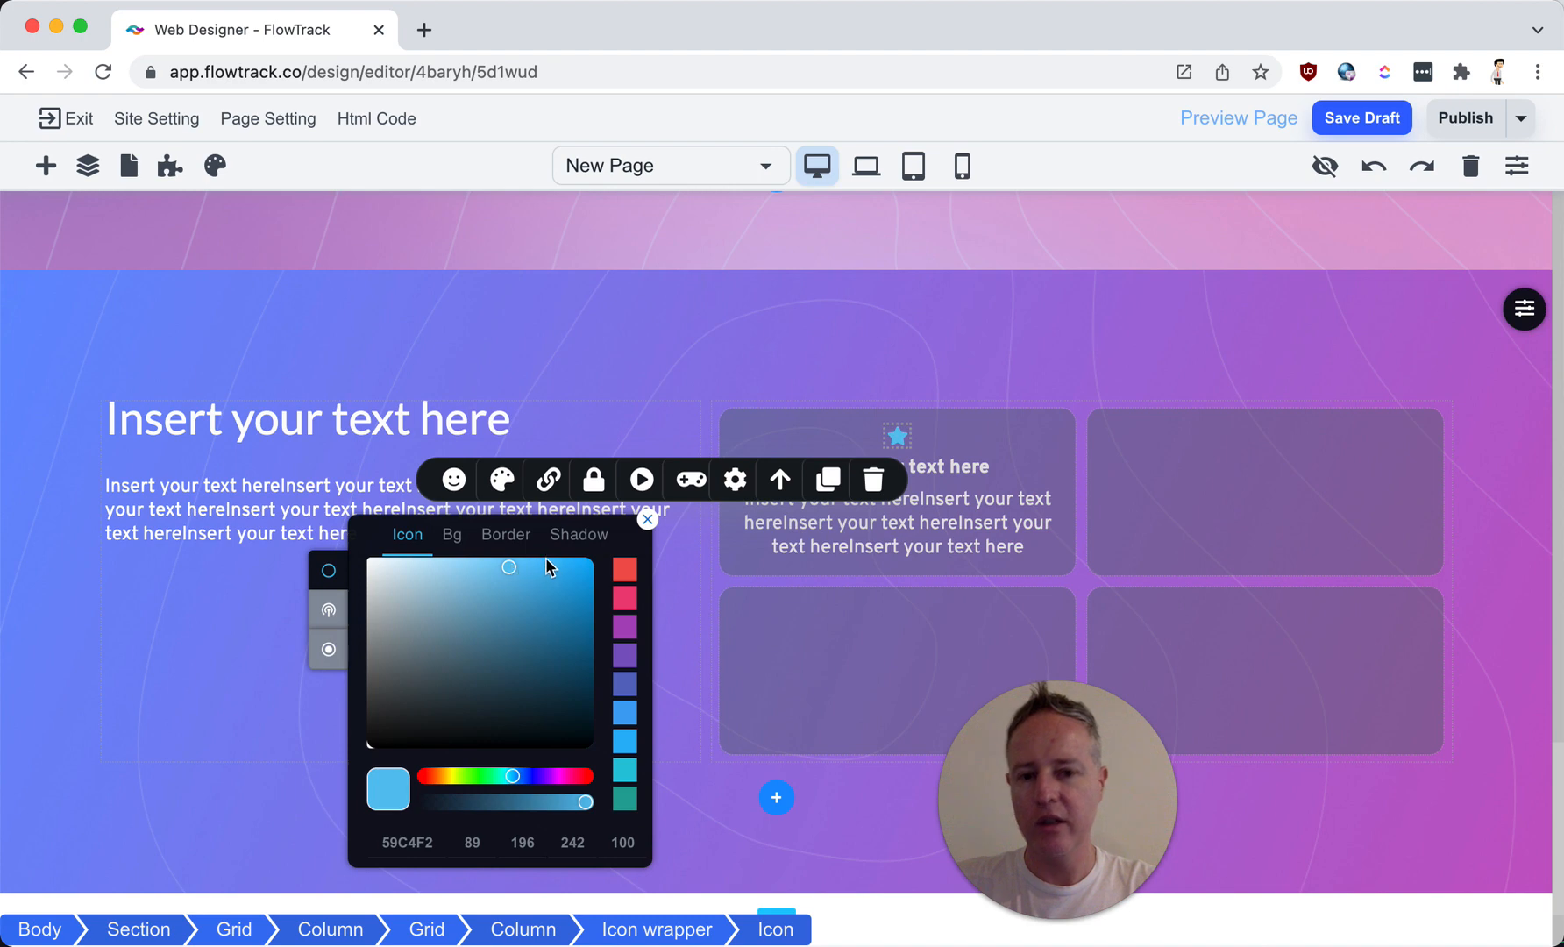
left_click(543, 576)
left_click_drag(542, 572, 541, 561)
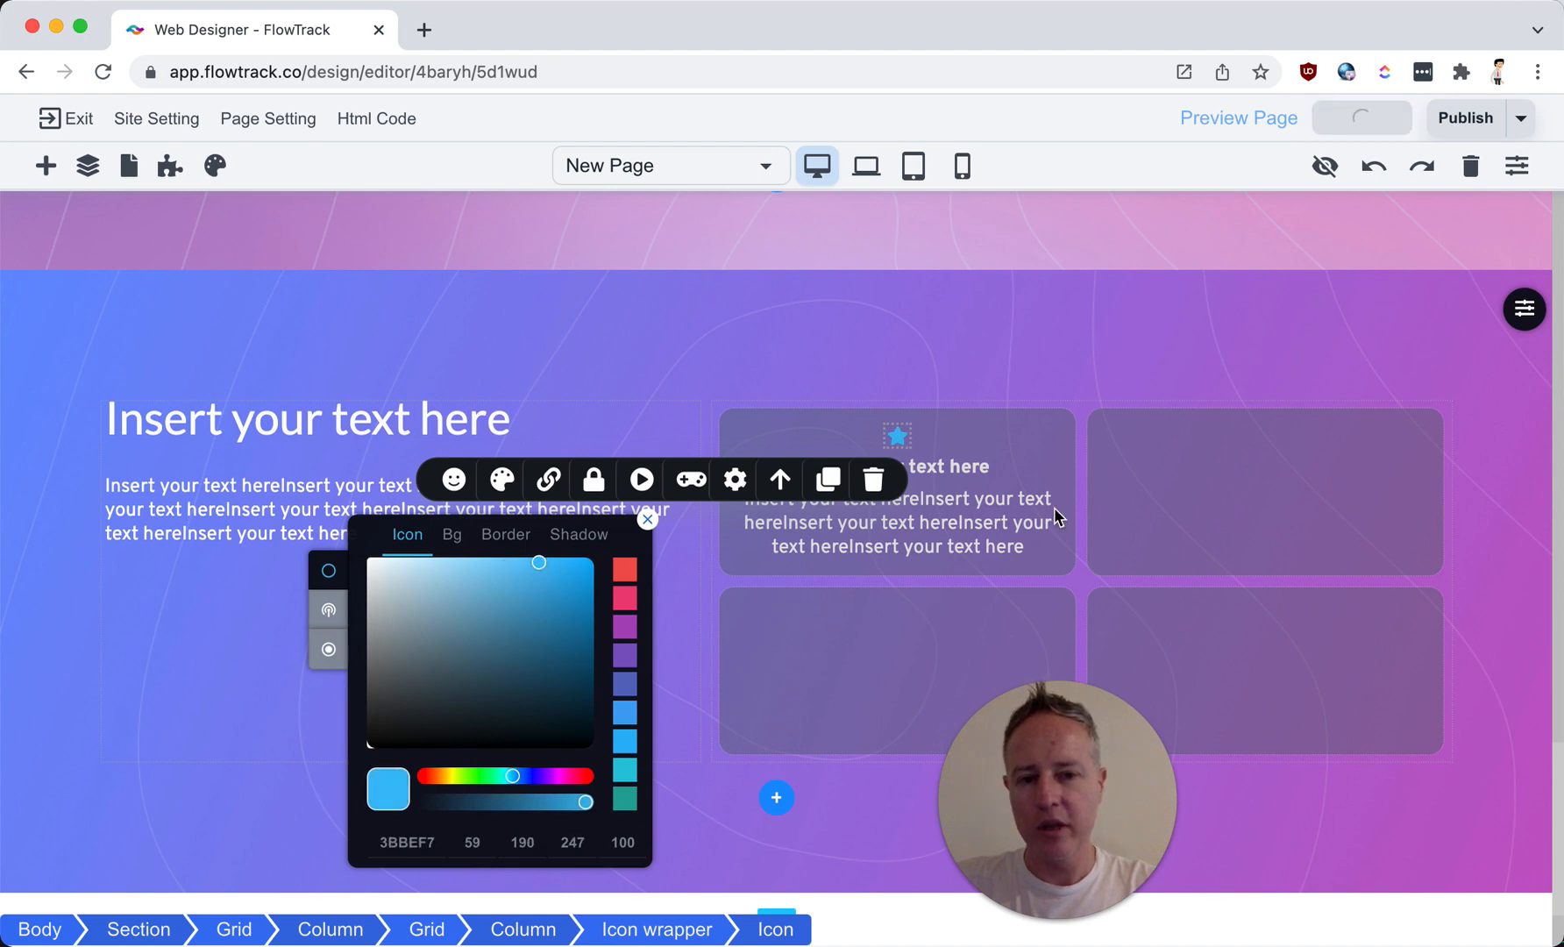
left_click(926, 541)
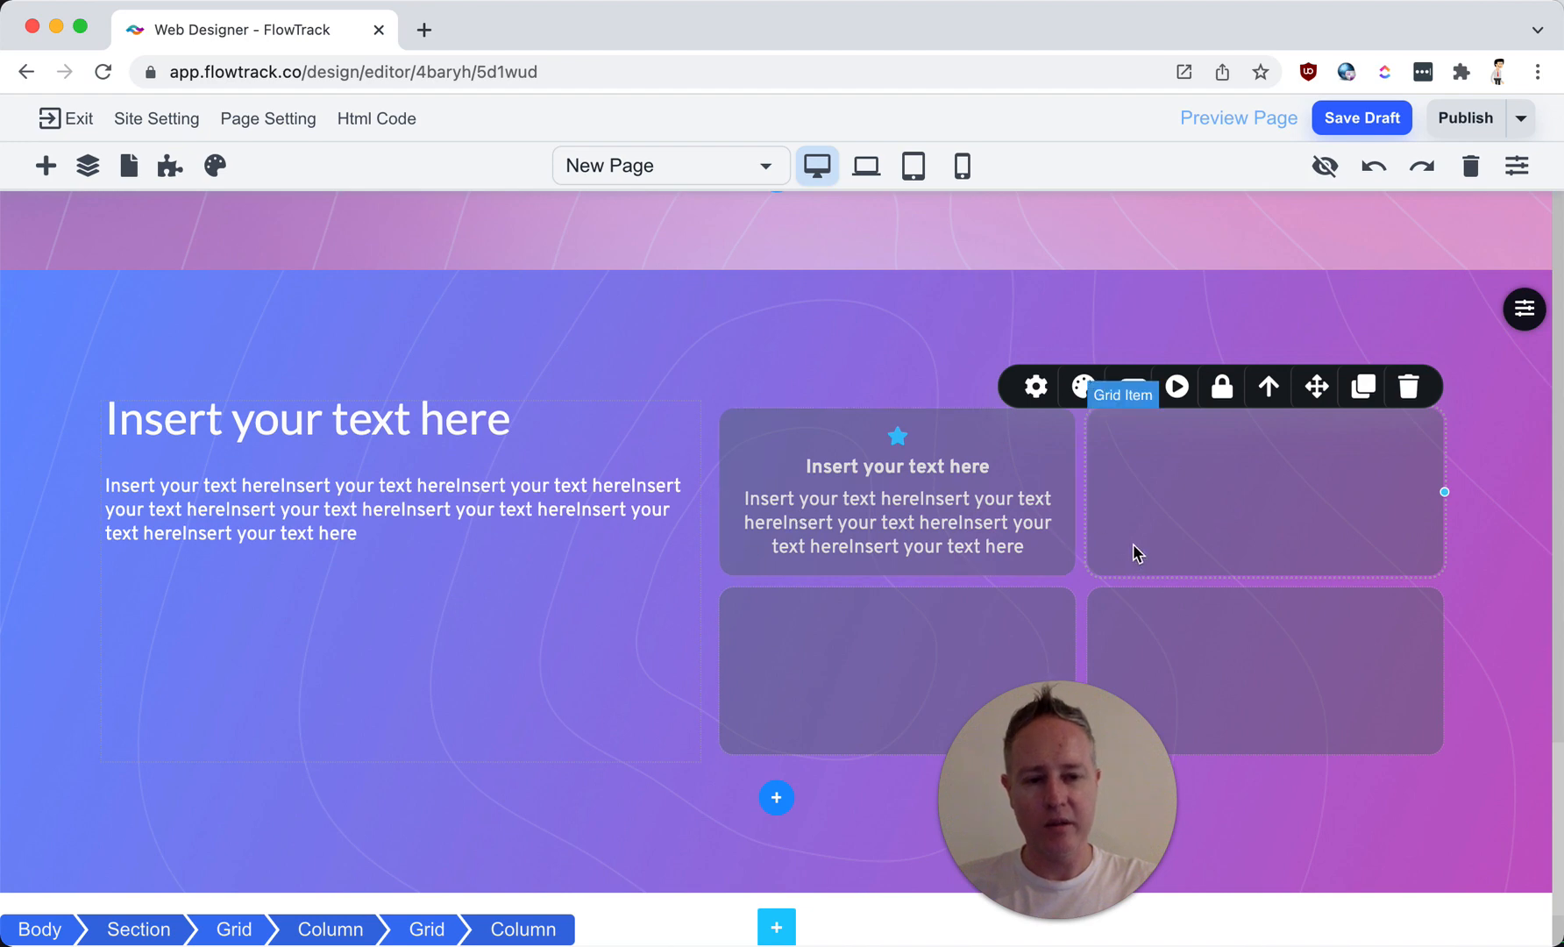
scroll(1236, 535, "down", 3)
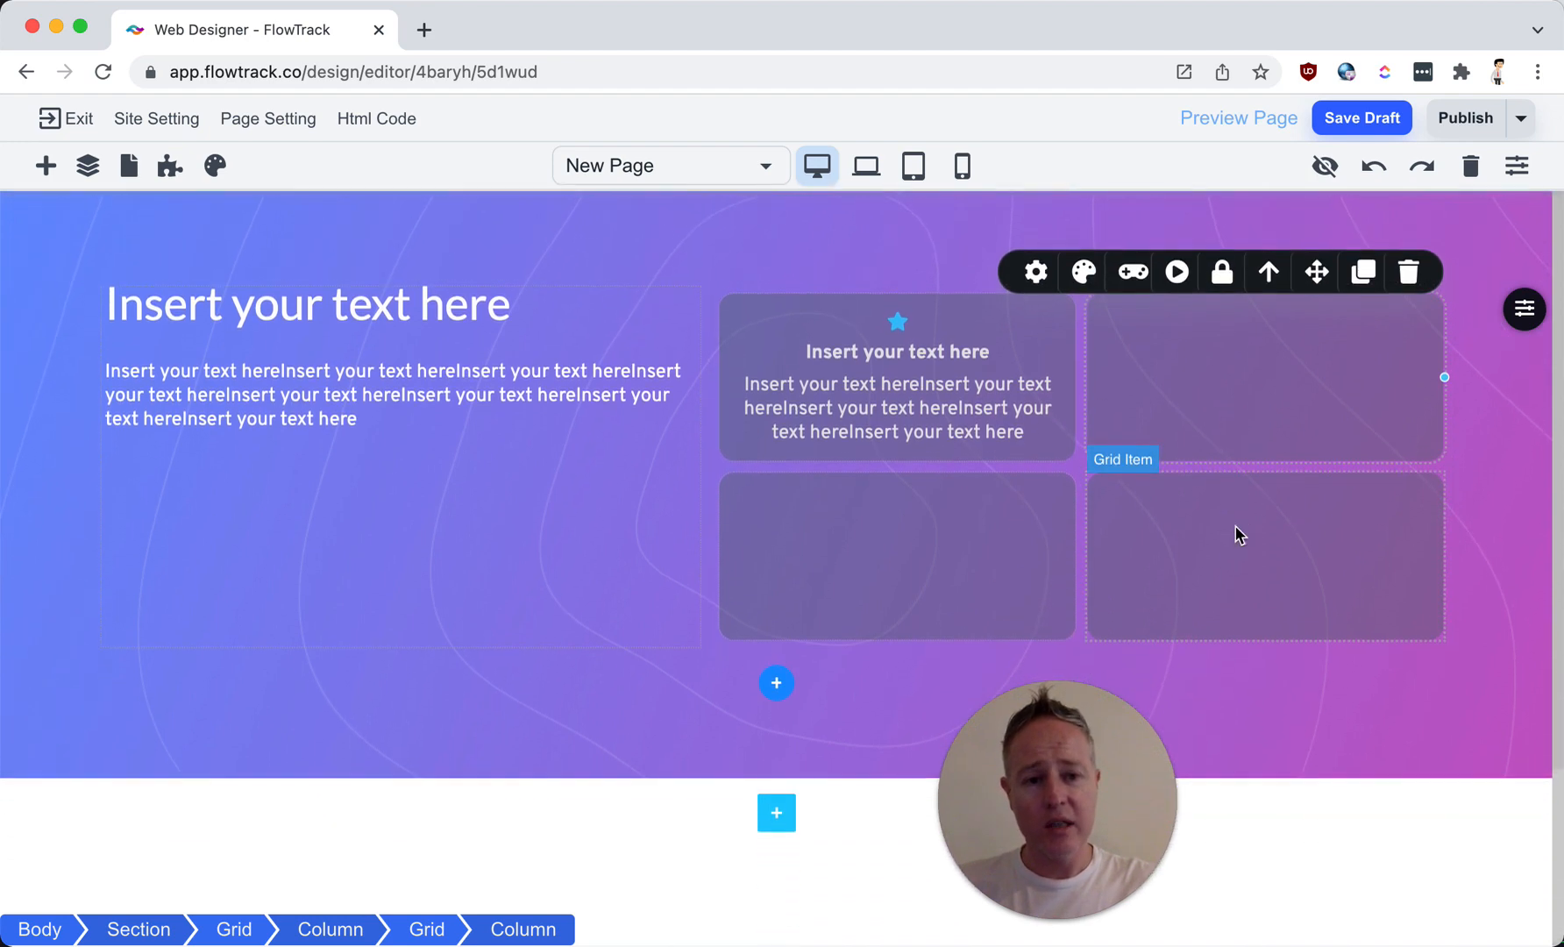
scroll(1236, 535, "up", 3)
scroll(1234, 529, "up", 2)
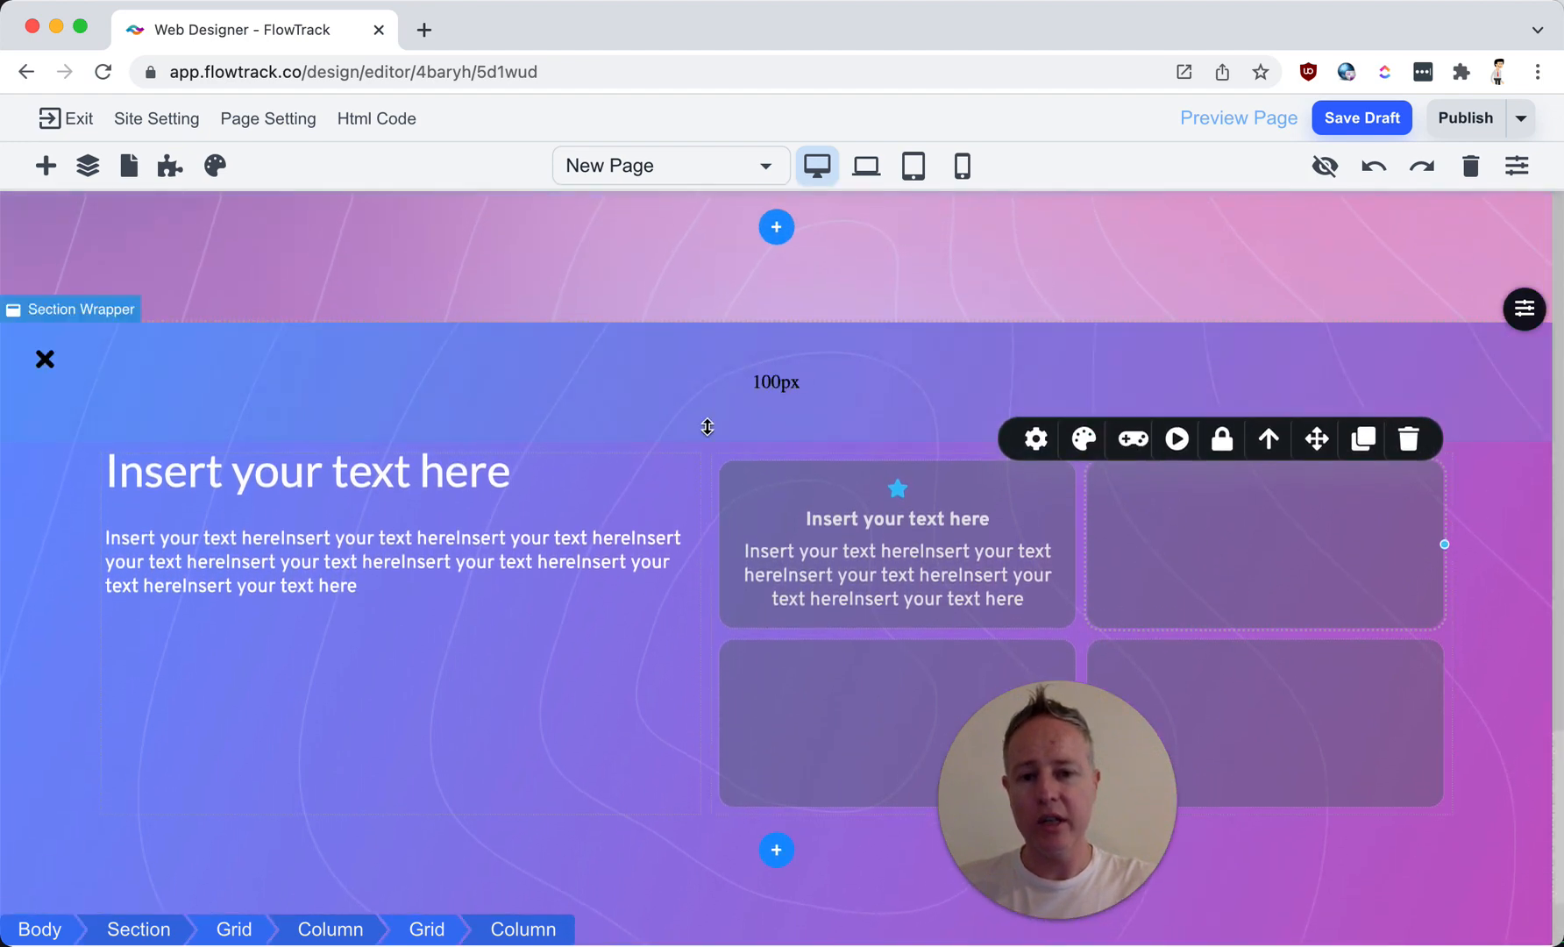
mouse_move(794, 380)
left_mouse_down()
mouse_move(786, 392)
mouse_move(796, 376)
left_mouse_up()
scroll(696, 539, "down", 3)
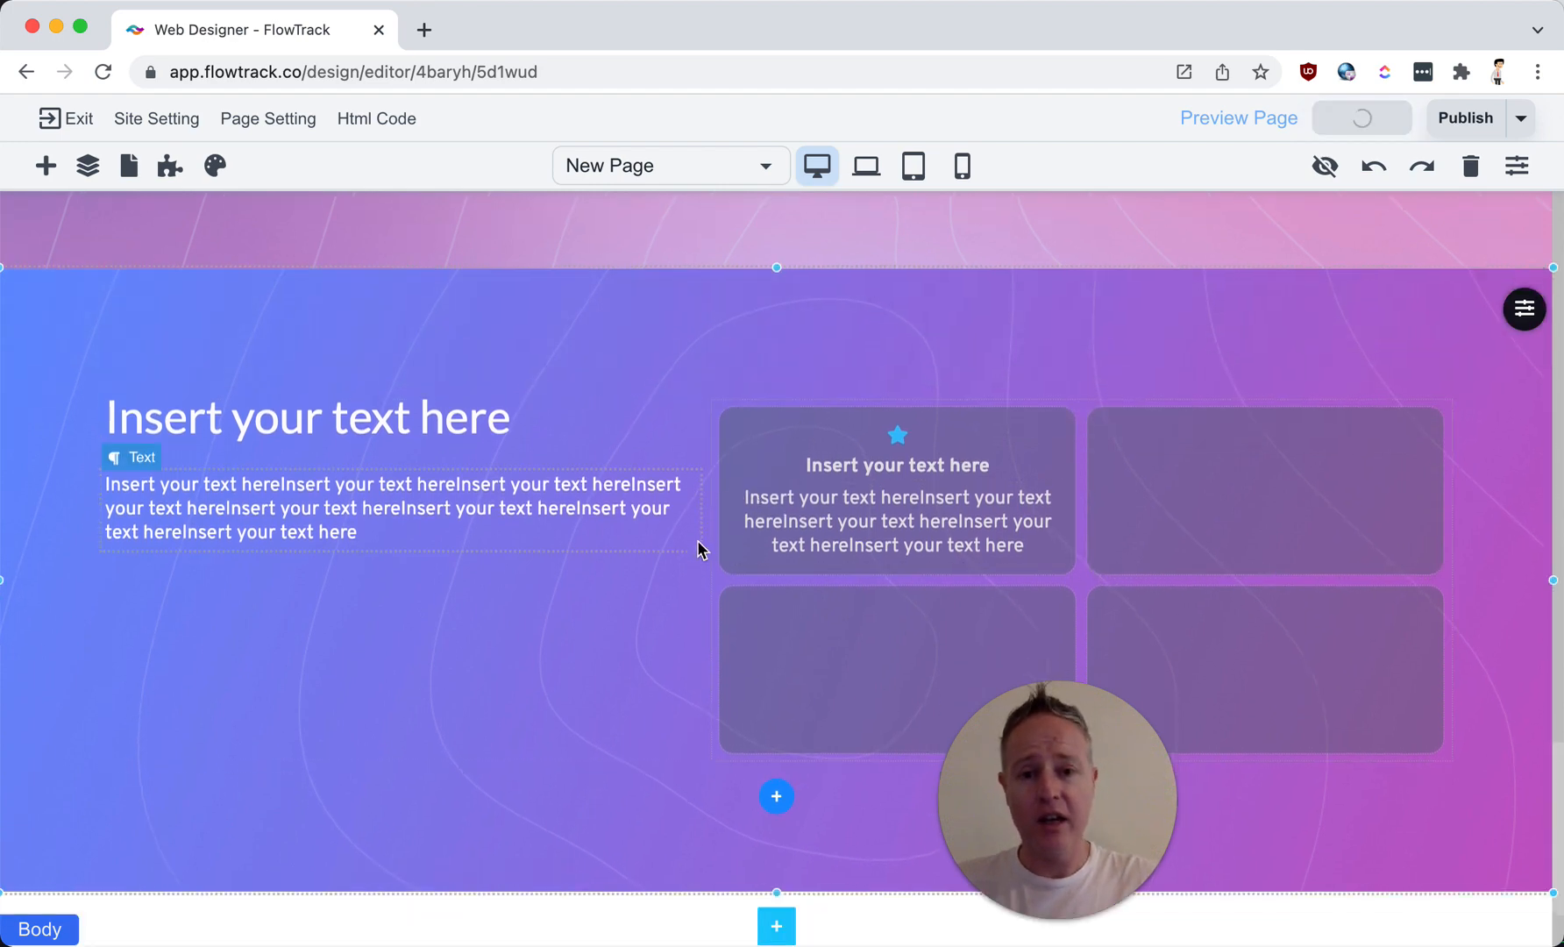
scroll(1008, 430, "up", 3)
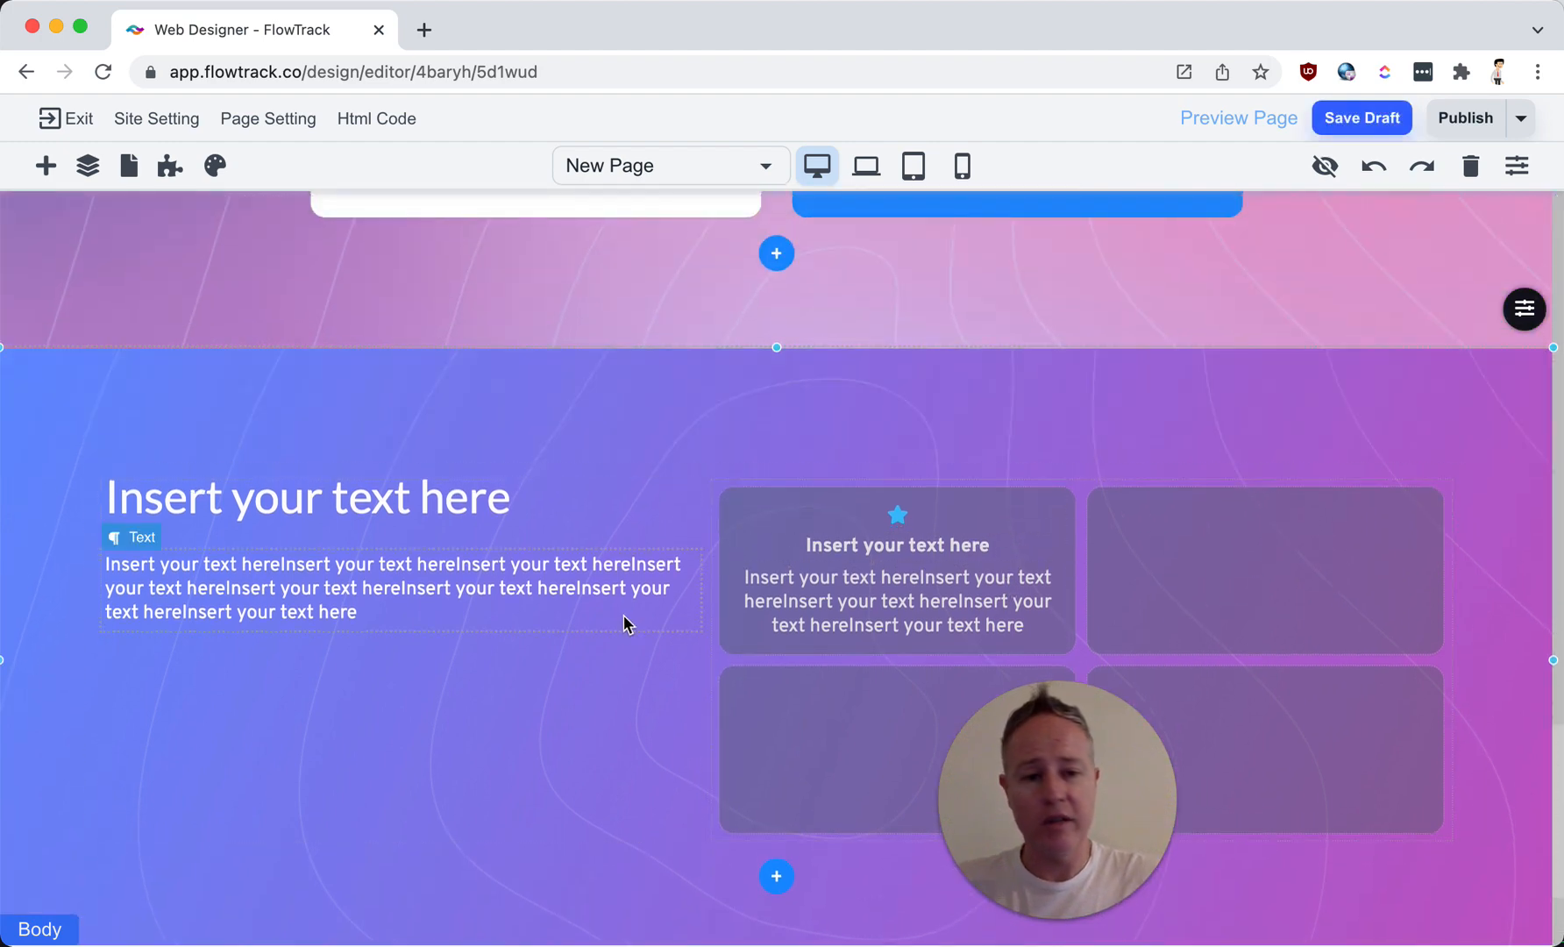
Step: Add a blank section below the purple gradient section
scroll(791, 587, "down", 3)
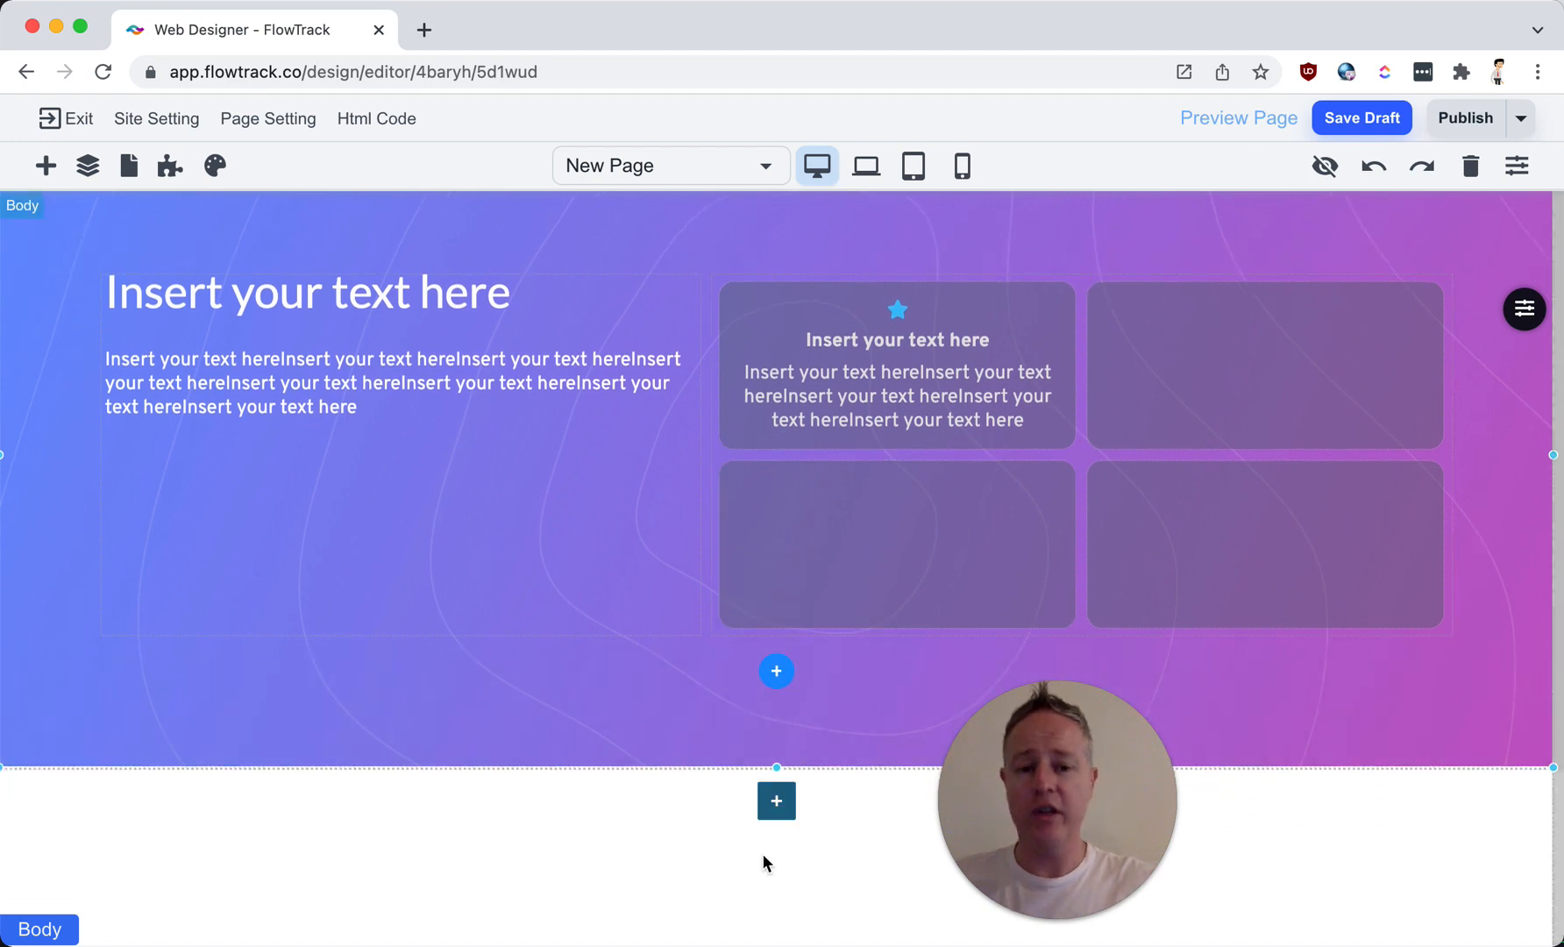
left_click(771, 821)
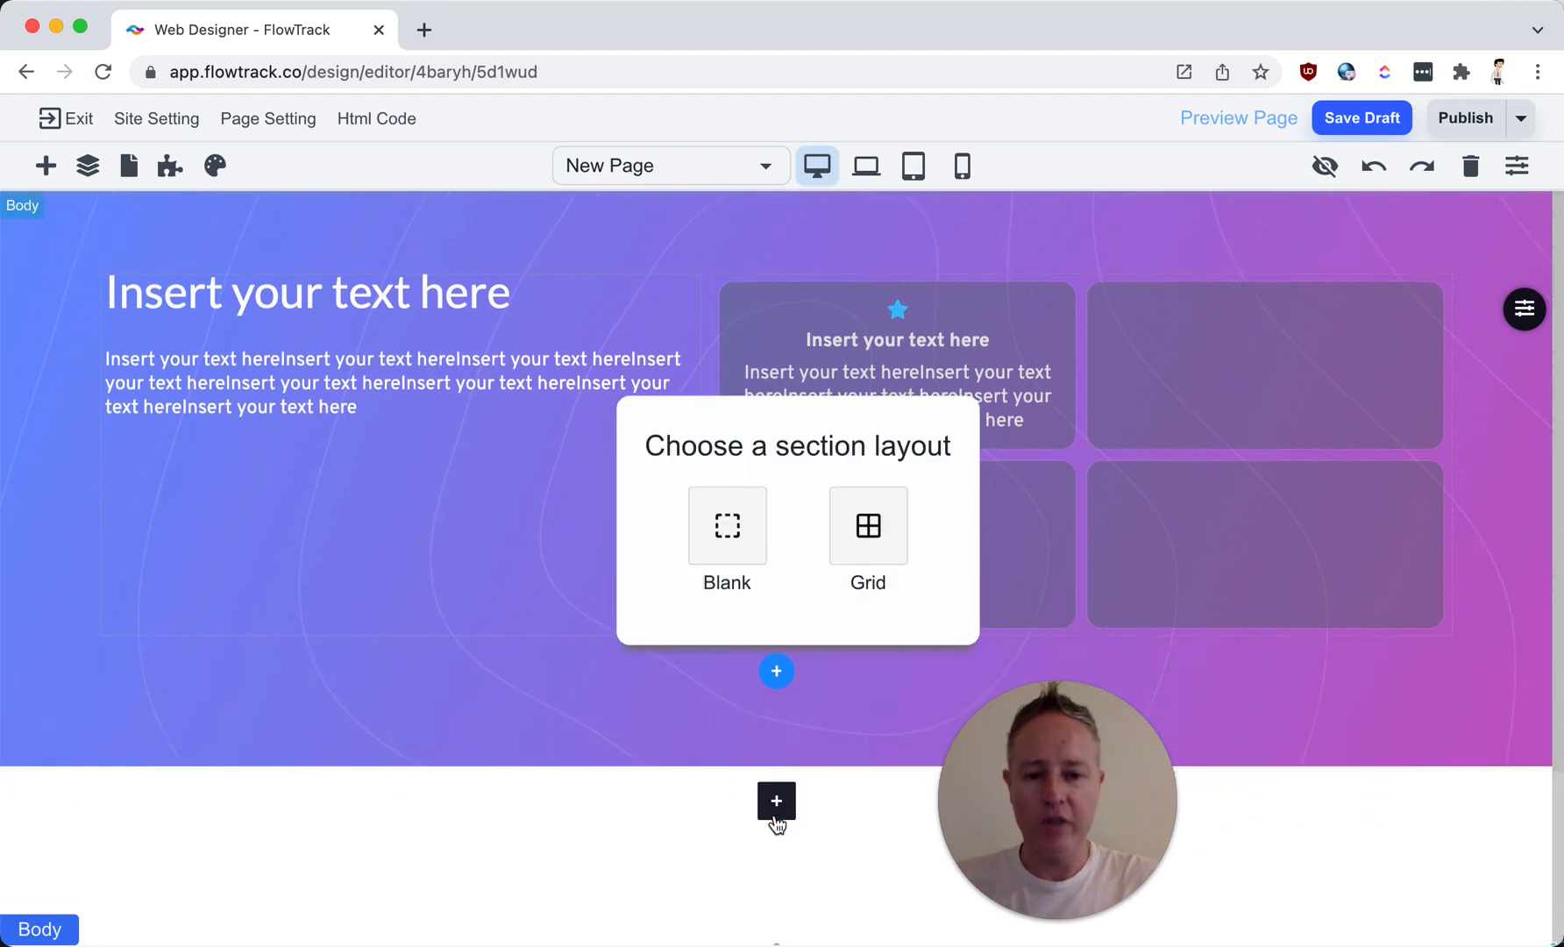
left_click(741, 535)
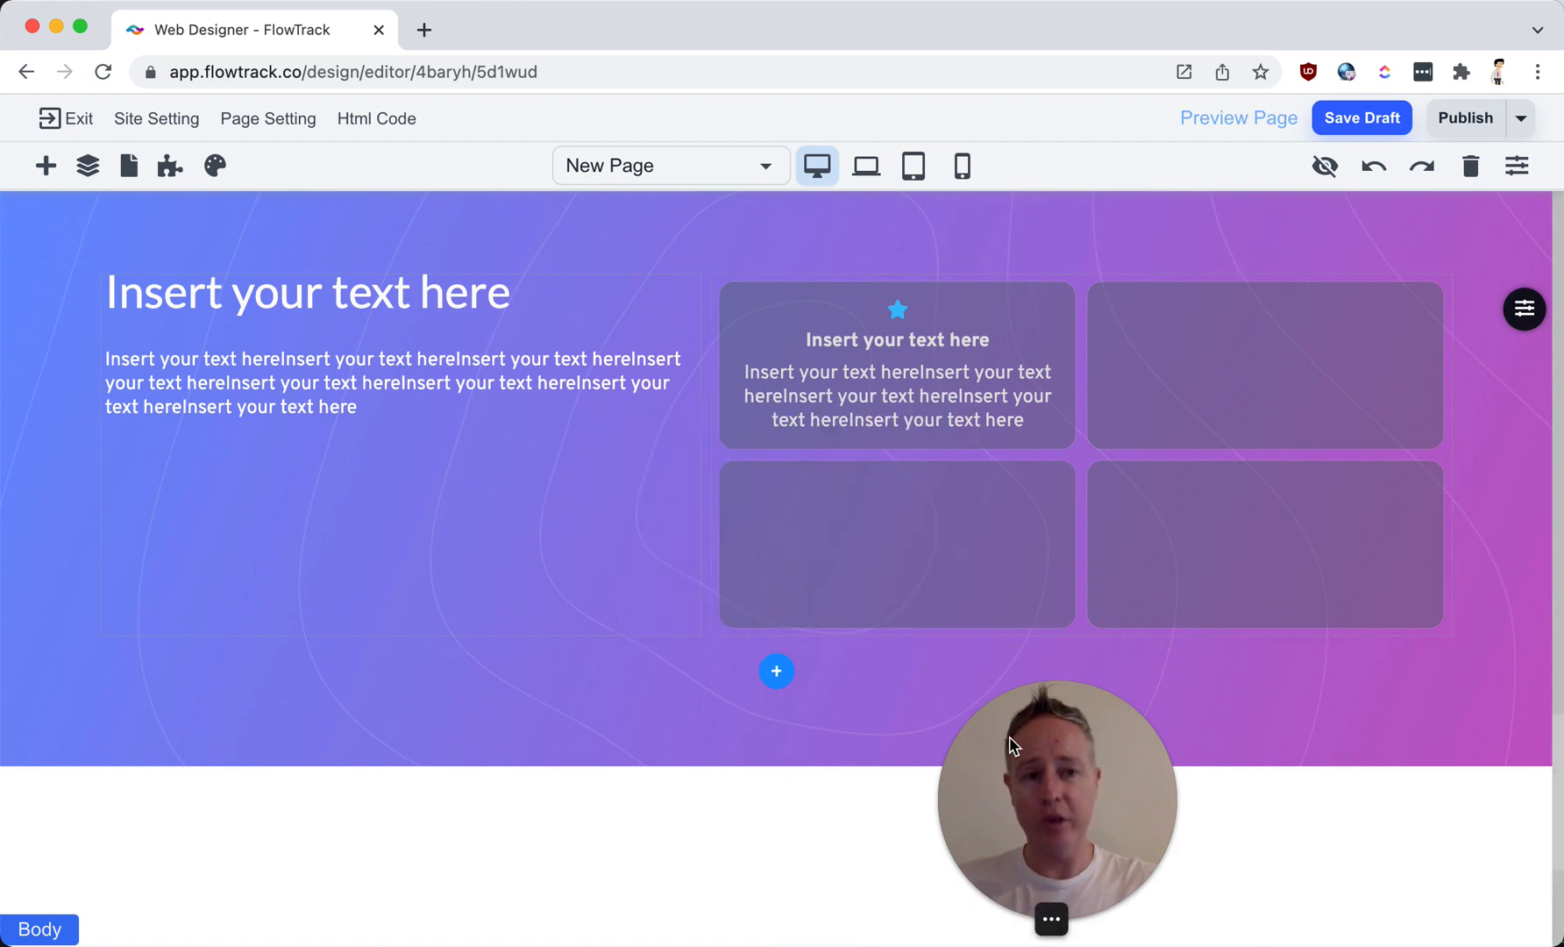
left_click_drag(1055, 793, 1183, 182)
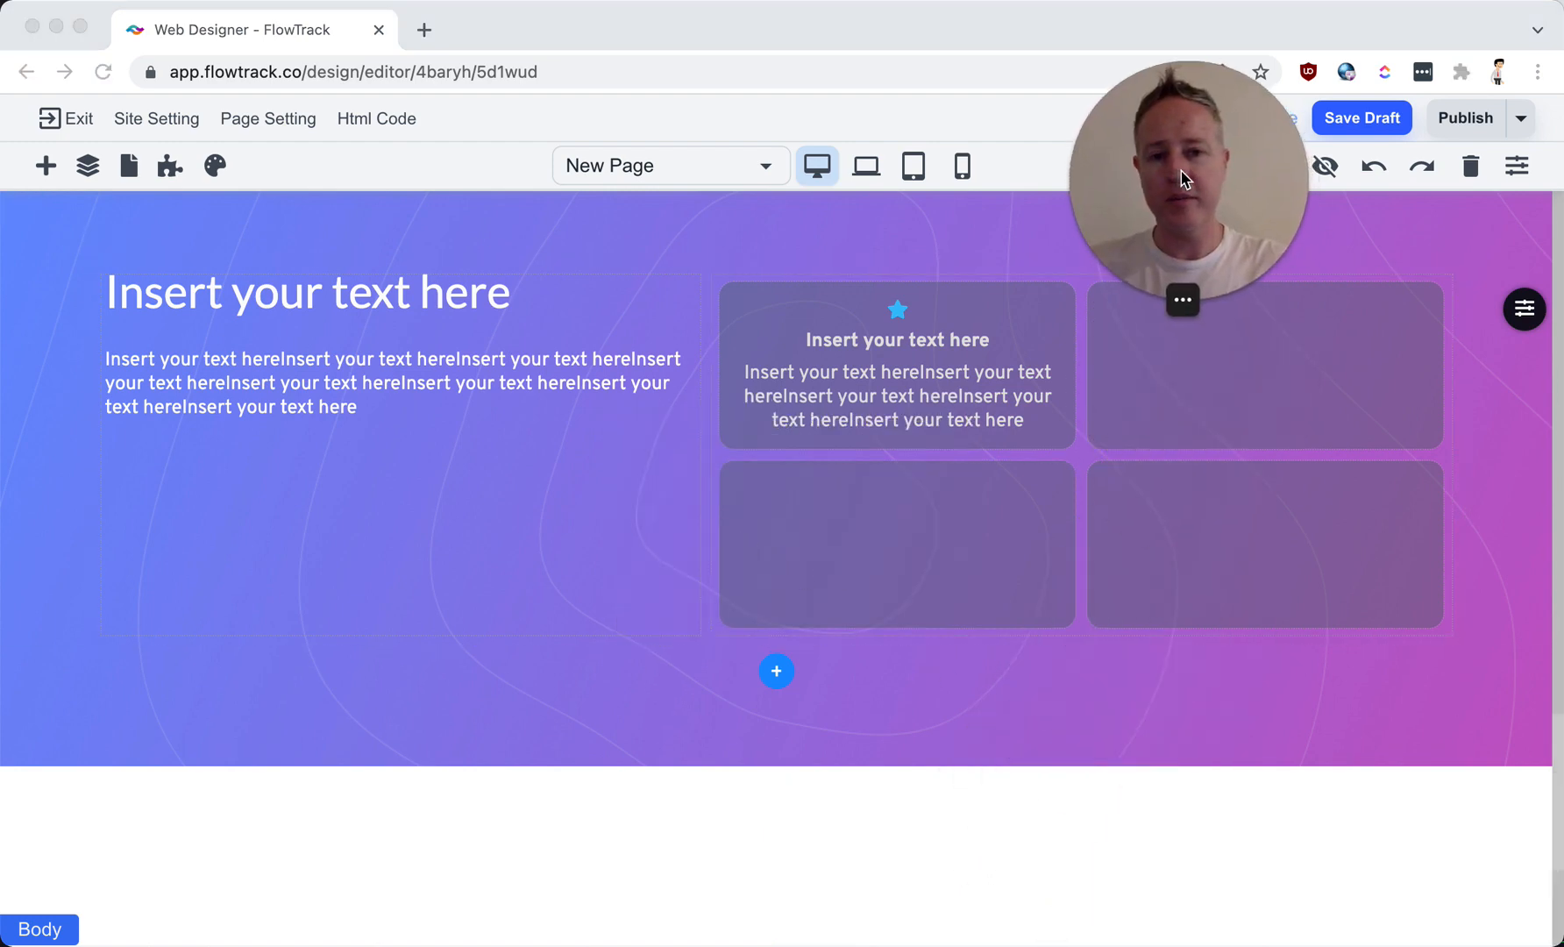
scroll(876, 615, "down", 5)
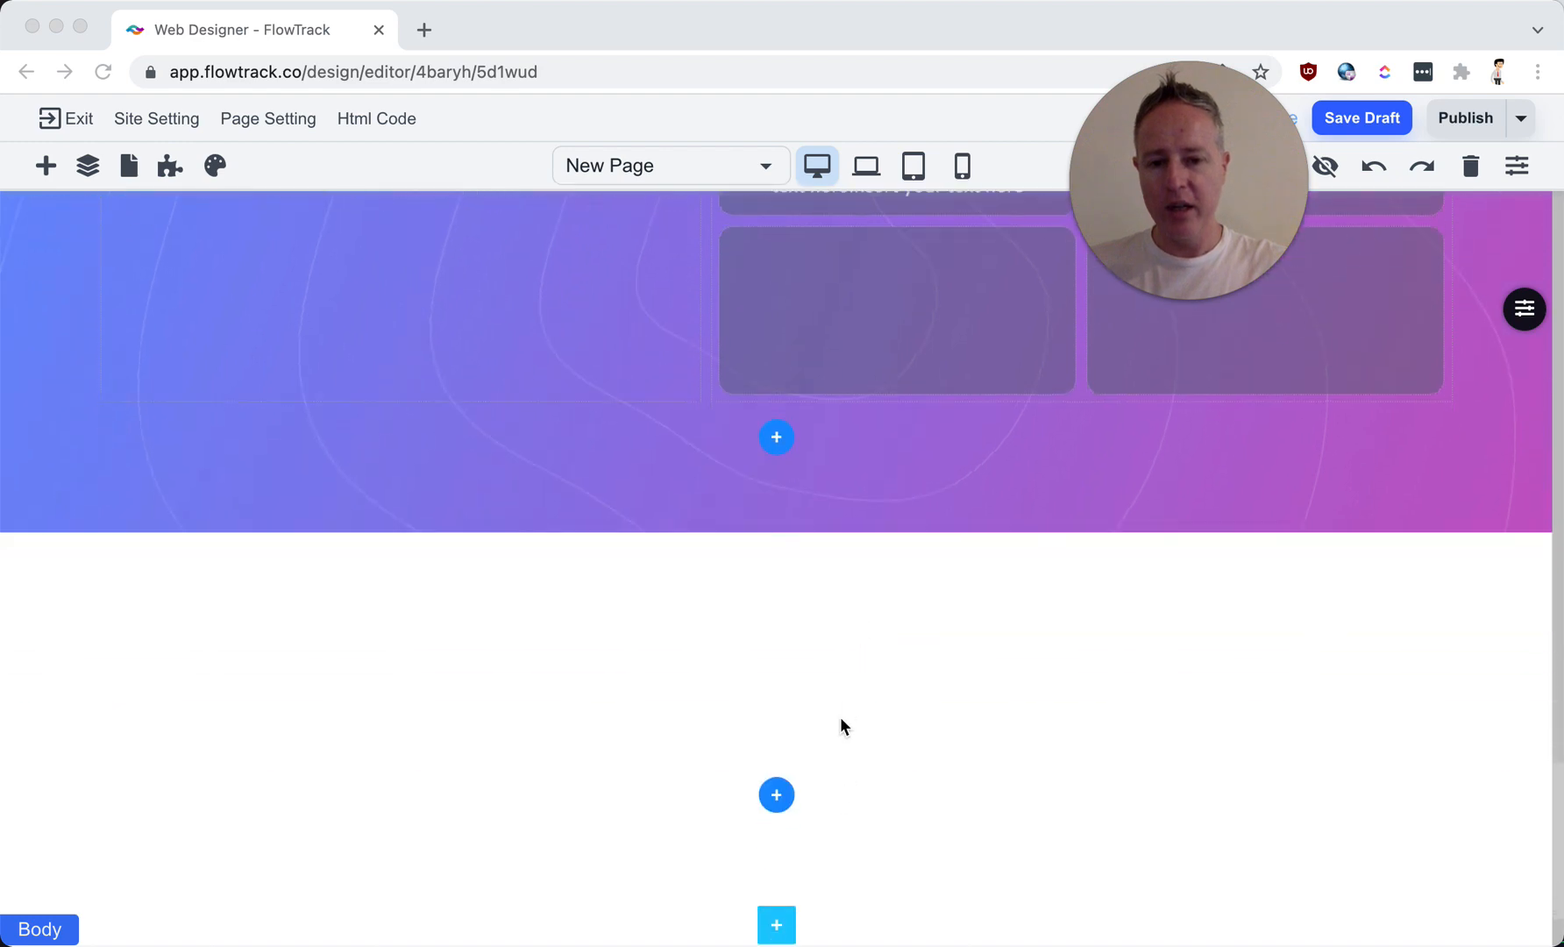
Step: Insert a 4 x 1 grid into the new blank section's container
left_click(864, 570)
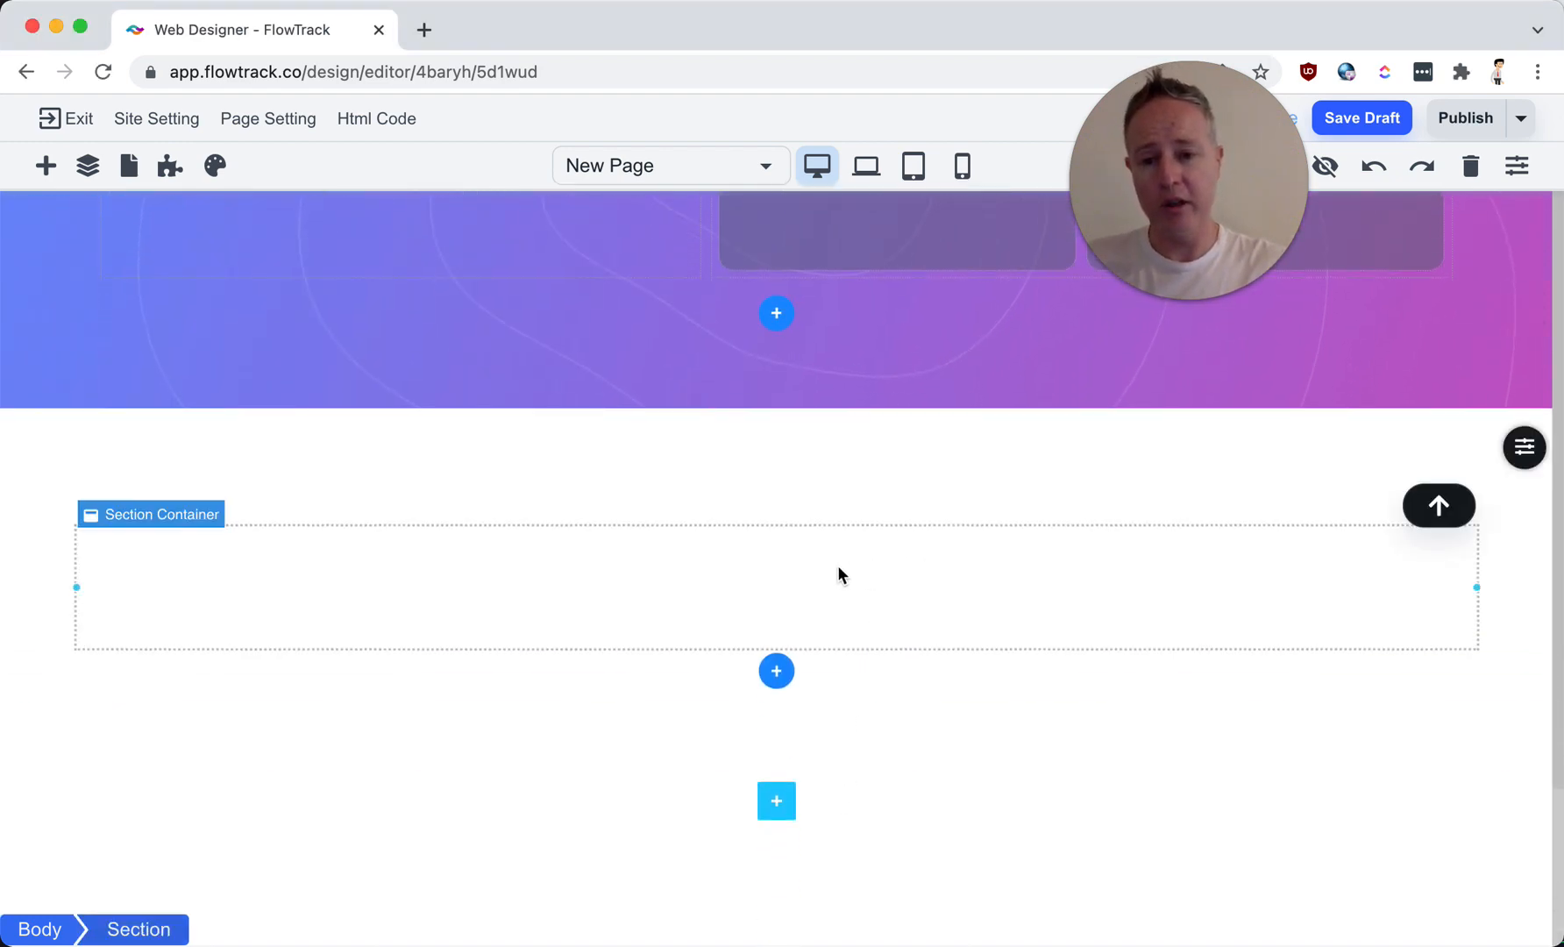
left_click(37, 171)
scroll(195, 744, "down", 5)
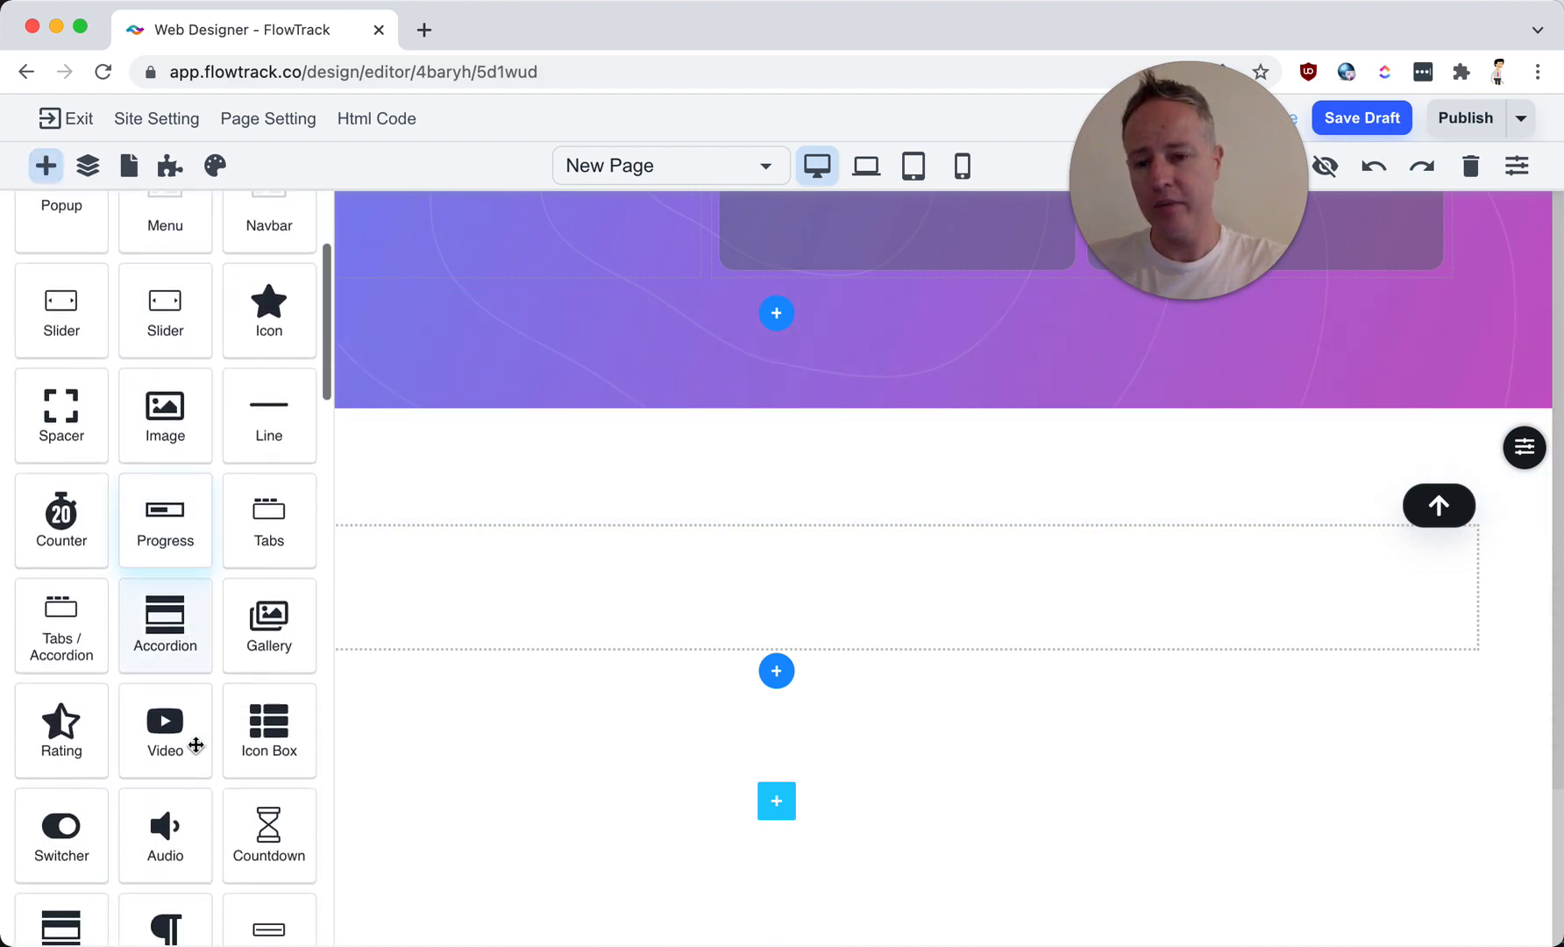
scroll(195, 743, "down", 4)
left_click_drag(182, 831, 621, 570)
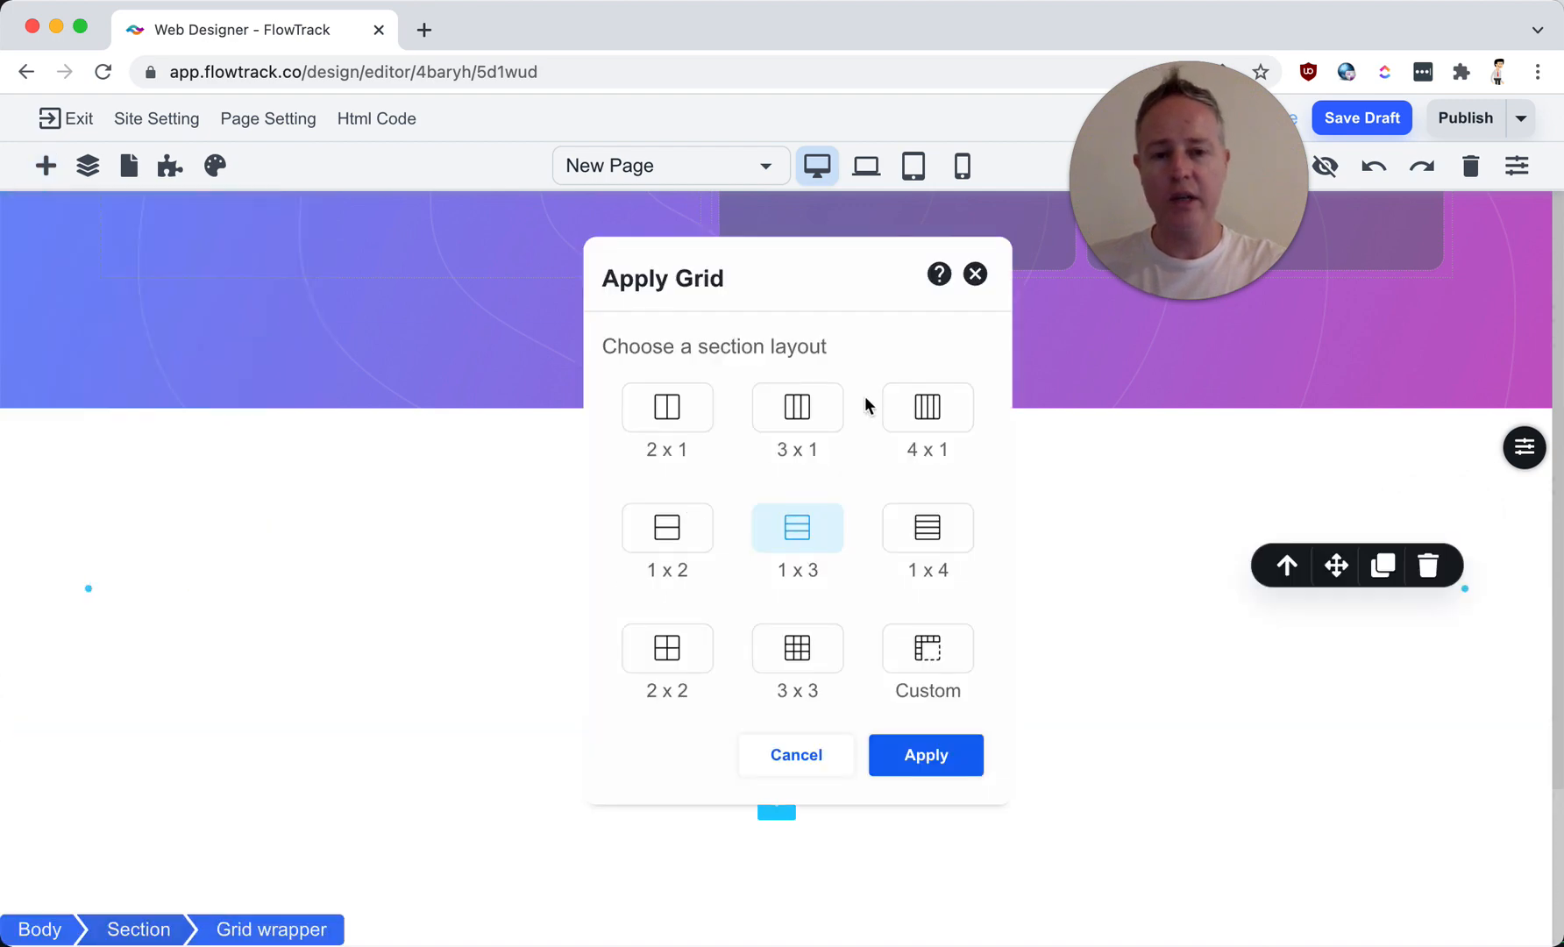
left_click(920, 416)
left_click(918, 752)
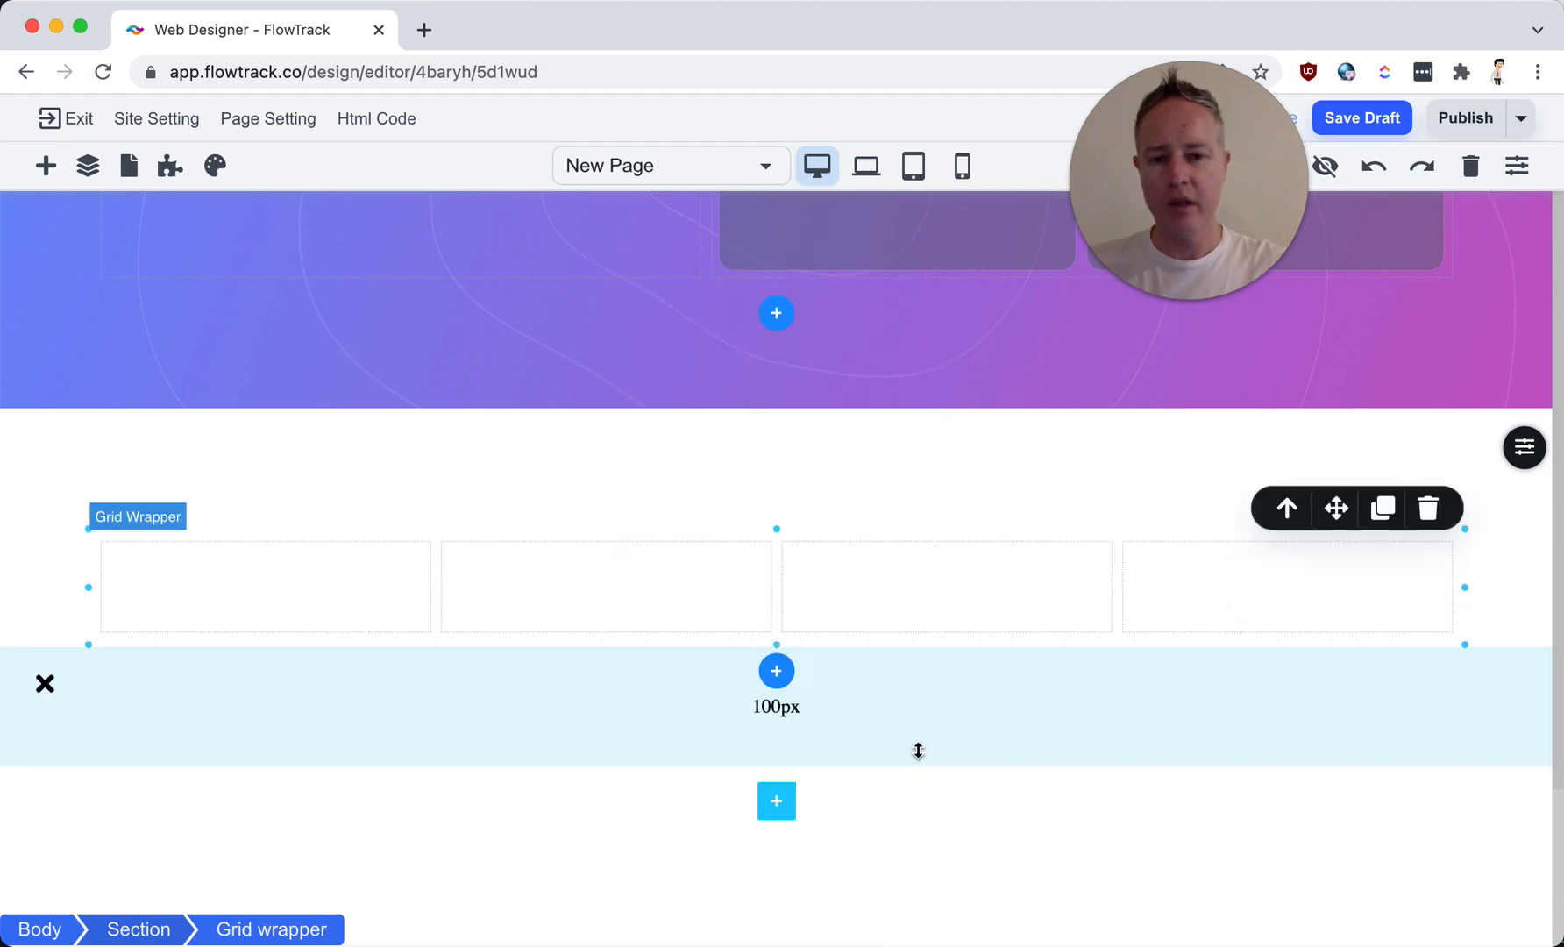
Step: Place an image block in the 4 x 1 grid's first column and shrink it to slightly over half the column width
left_click(42, 167)
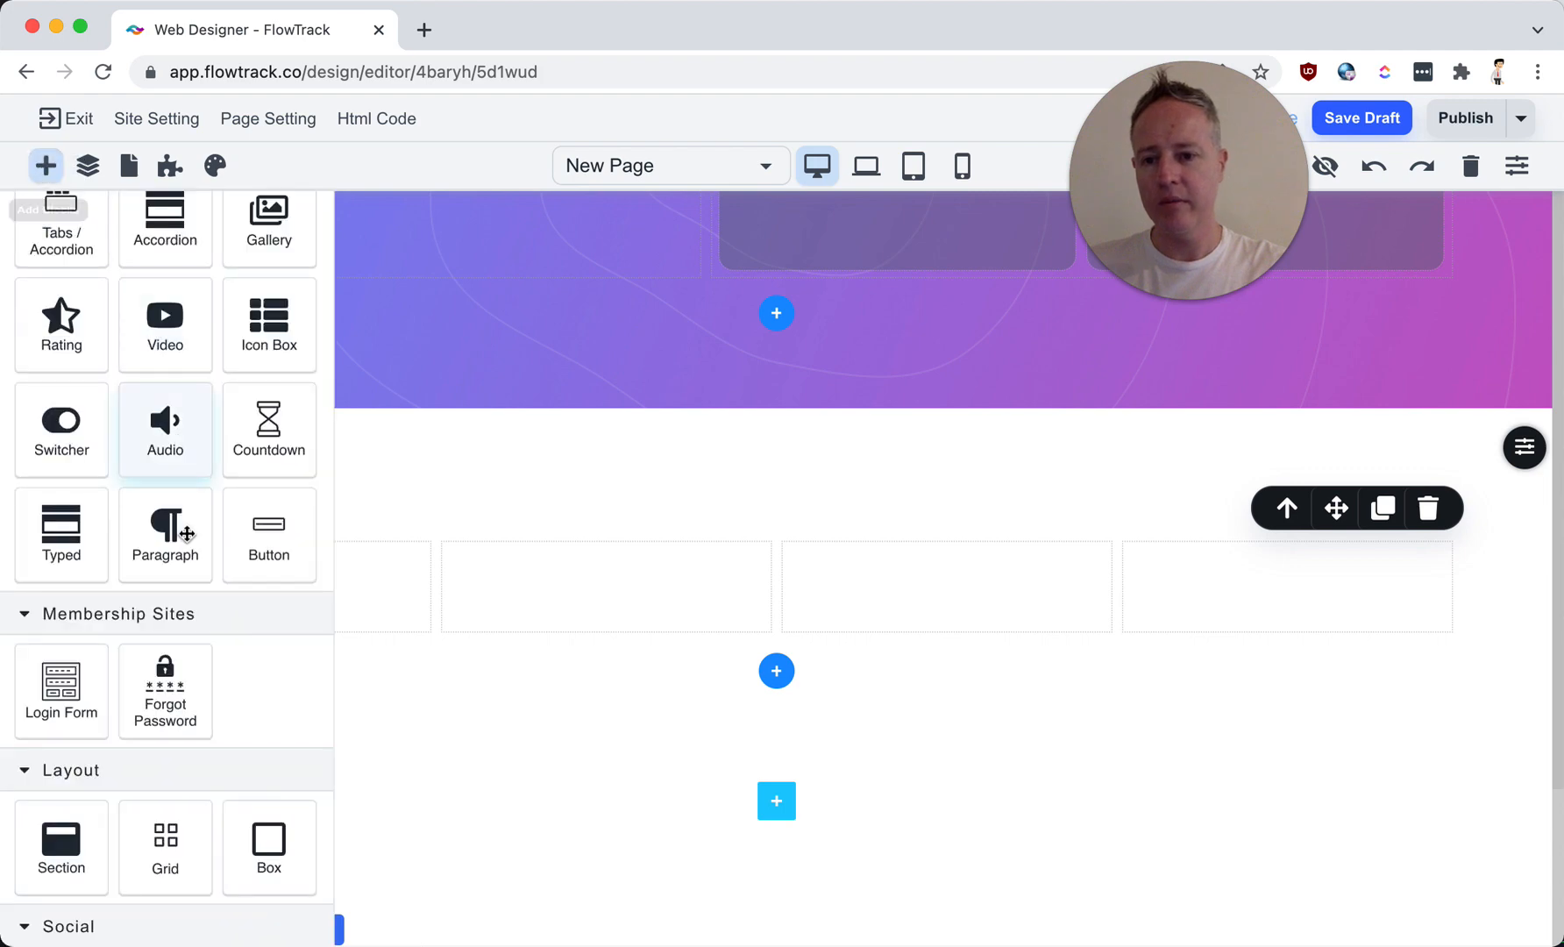
scroll(189, 516, "up", 5)
scroll(189, 517, "up", 3)
scroll(188, 513, "down", 2)
left_click_drag(174, 564, 377, 581)
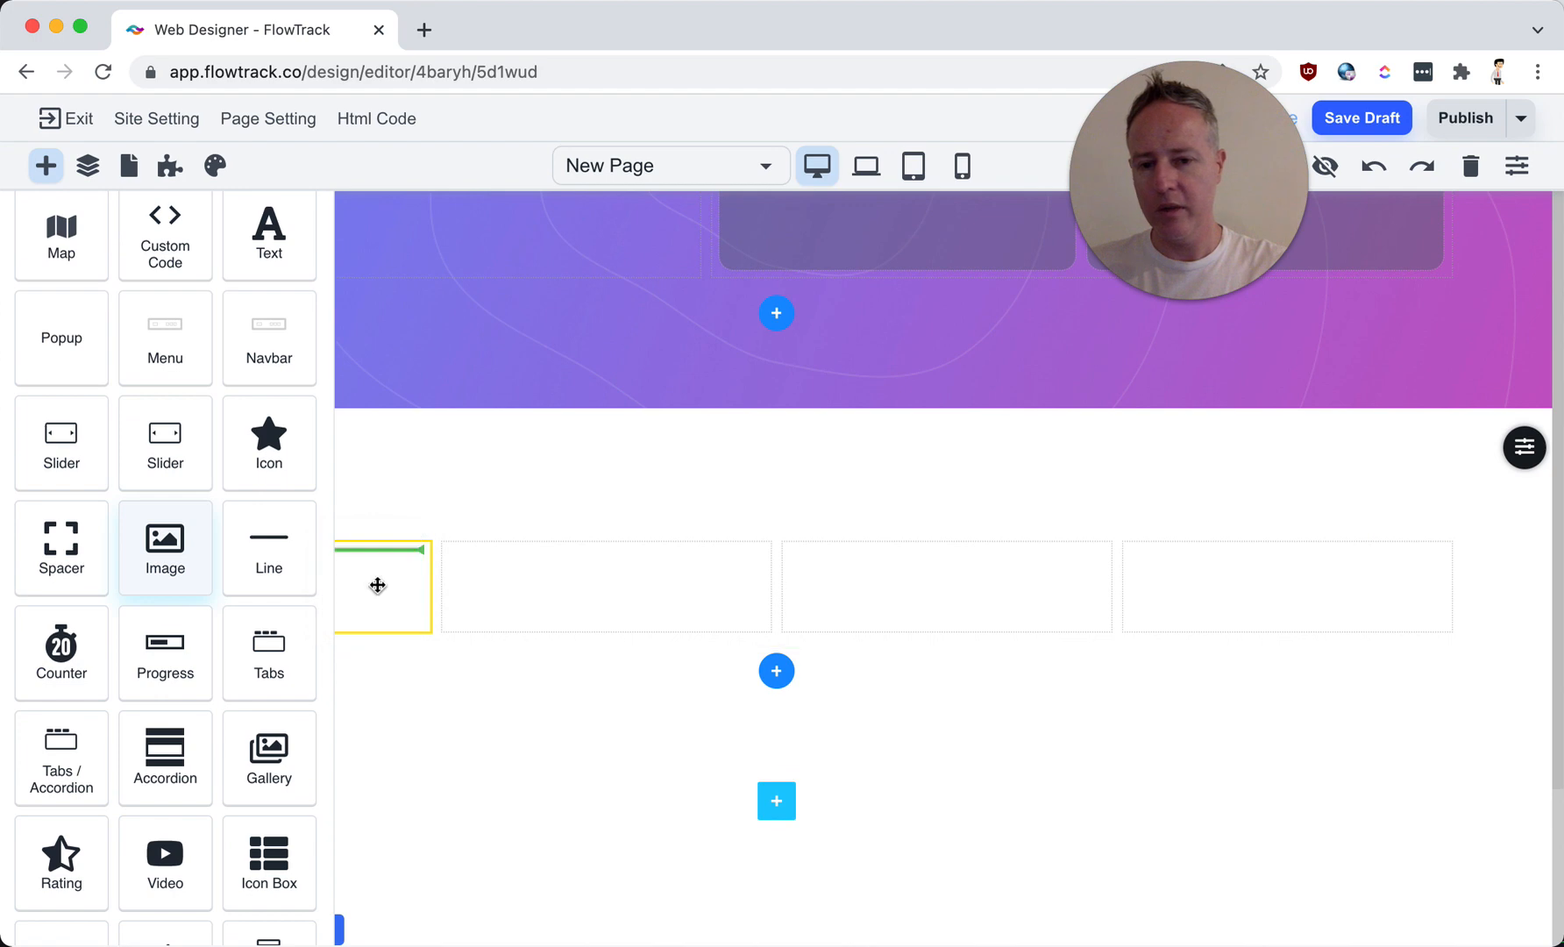
left_click(400, 593)
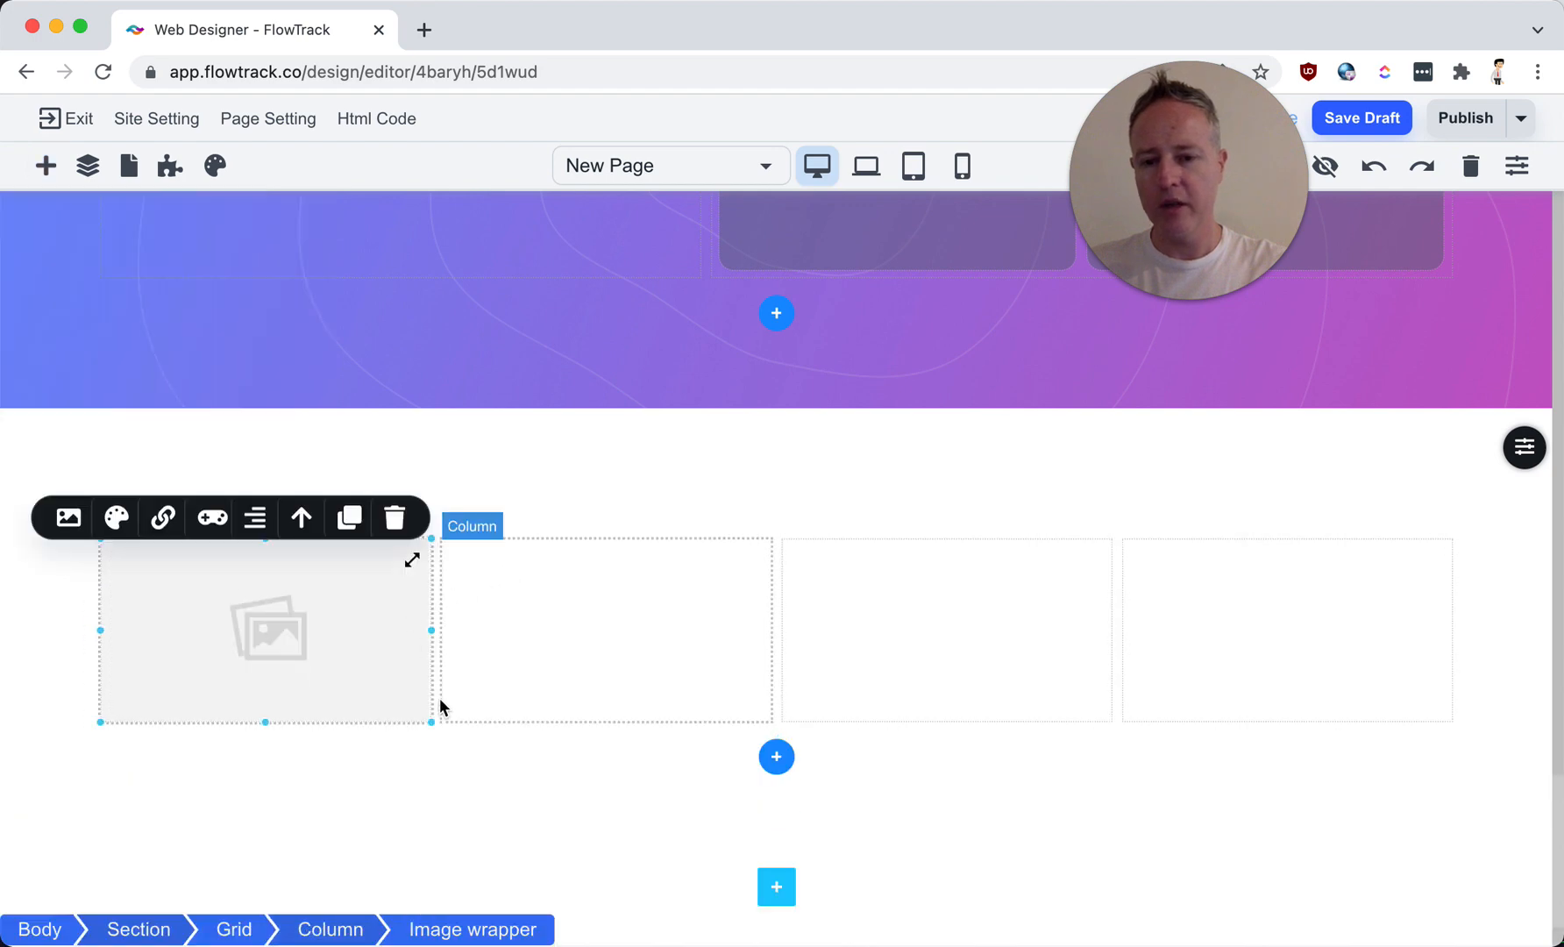
left_click_drag(416, 712, 290, 616)
Step: Add a text block below the image in the grid's first column
left_click(46, 166)
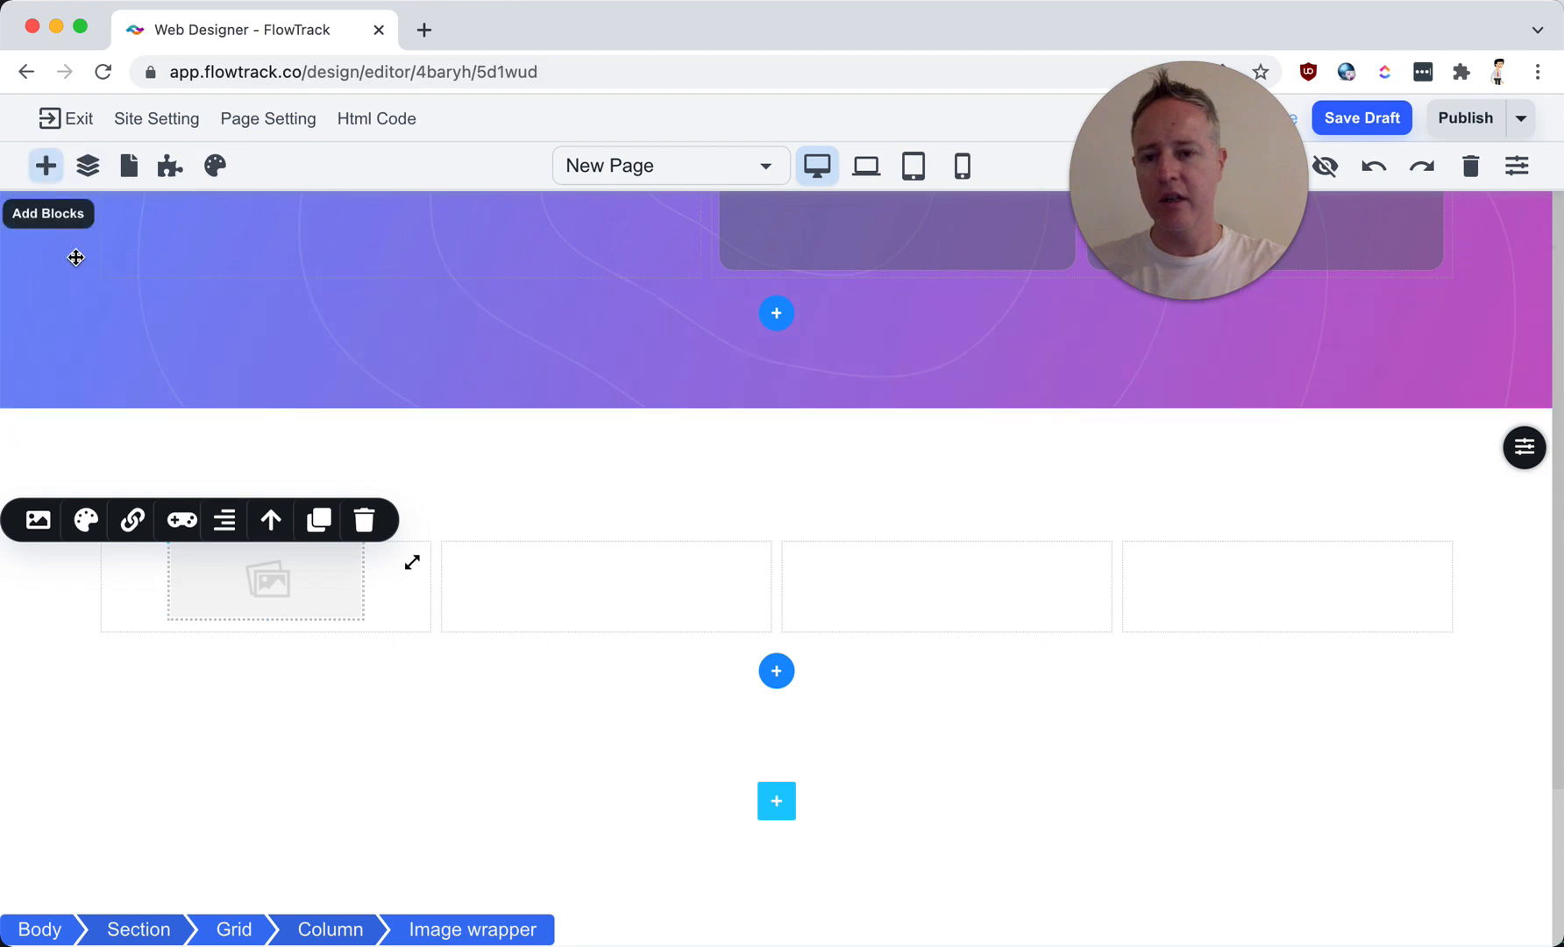
left_click_drag(239, 260, 259, 604)
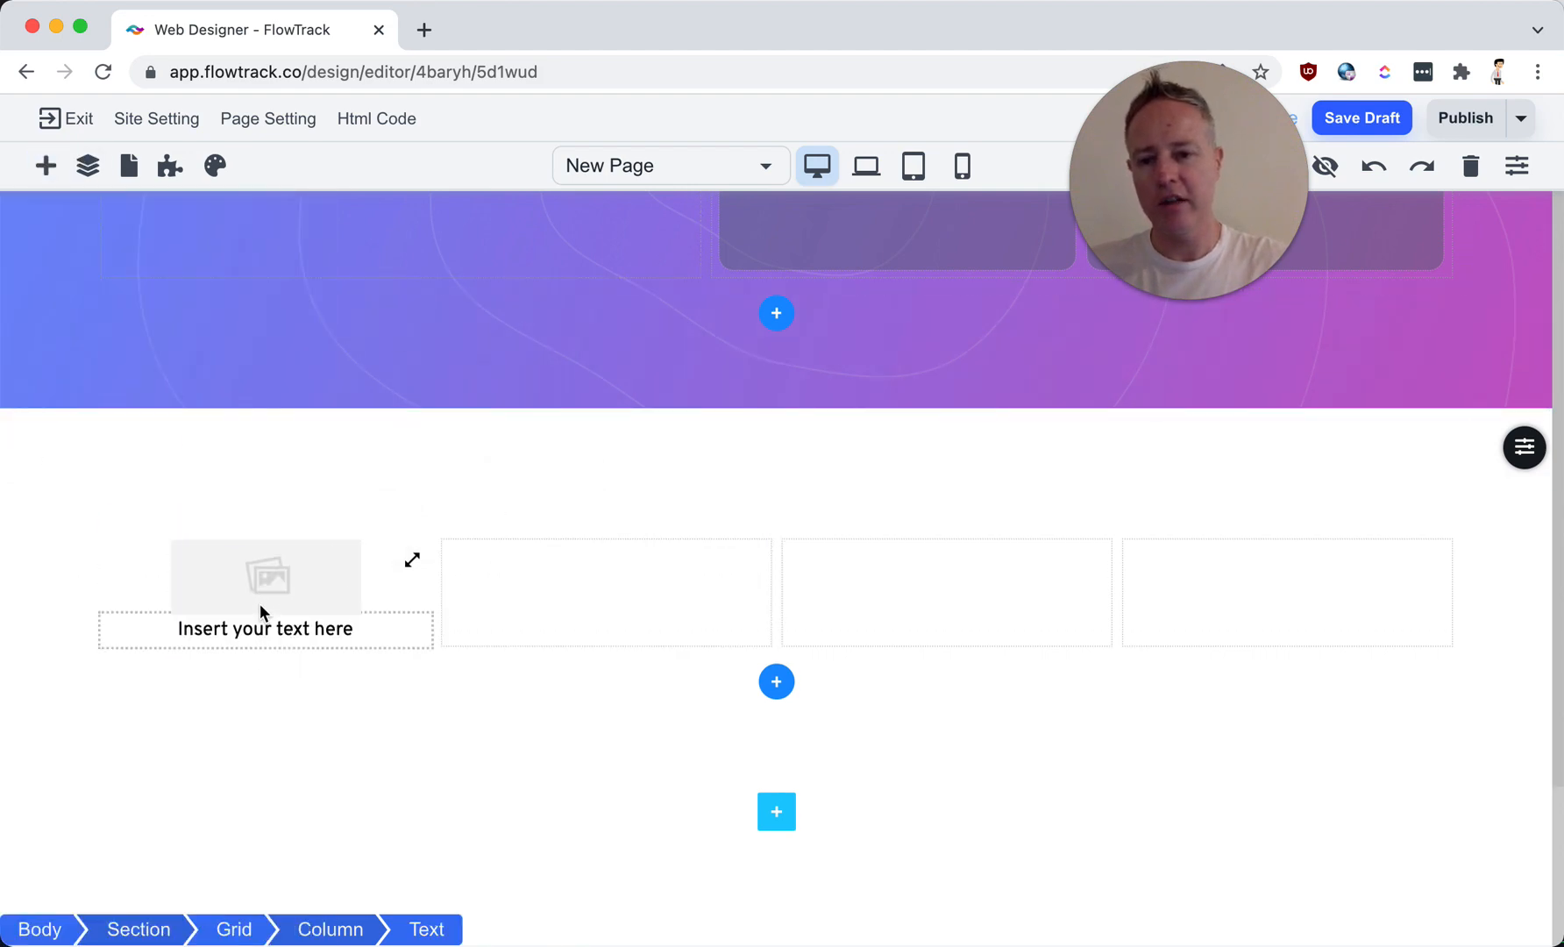
left_click(231, 643)
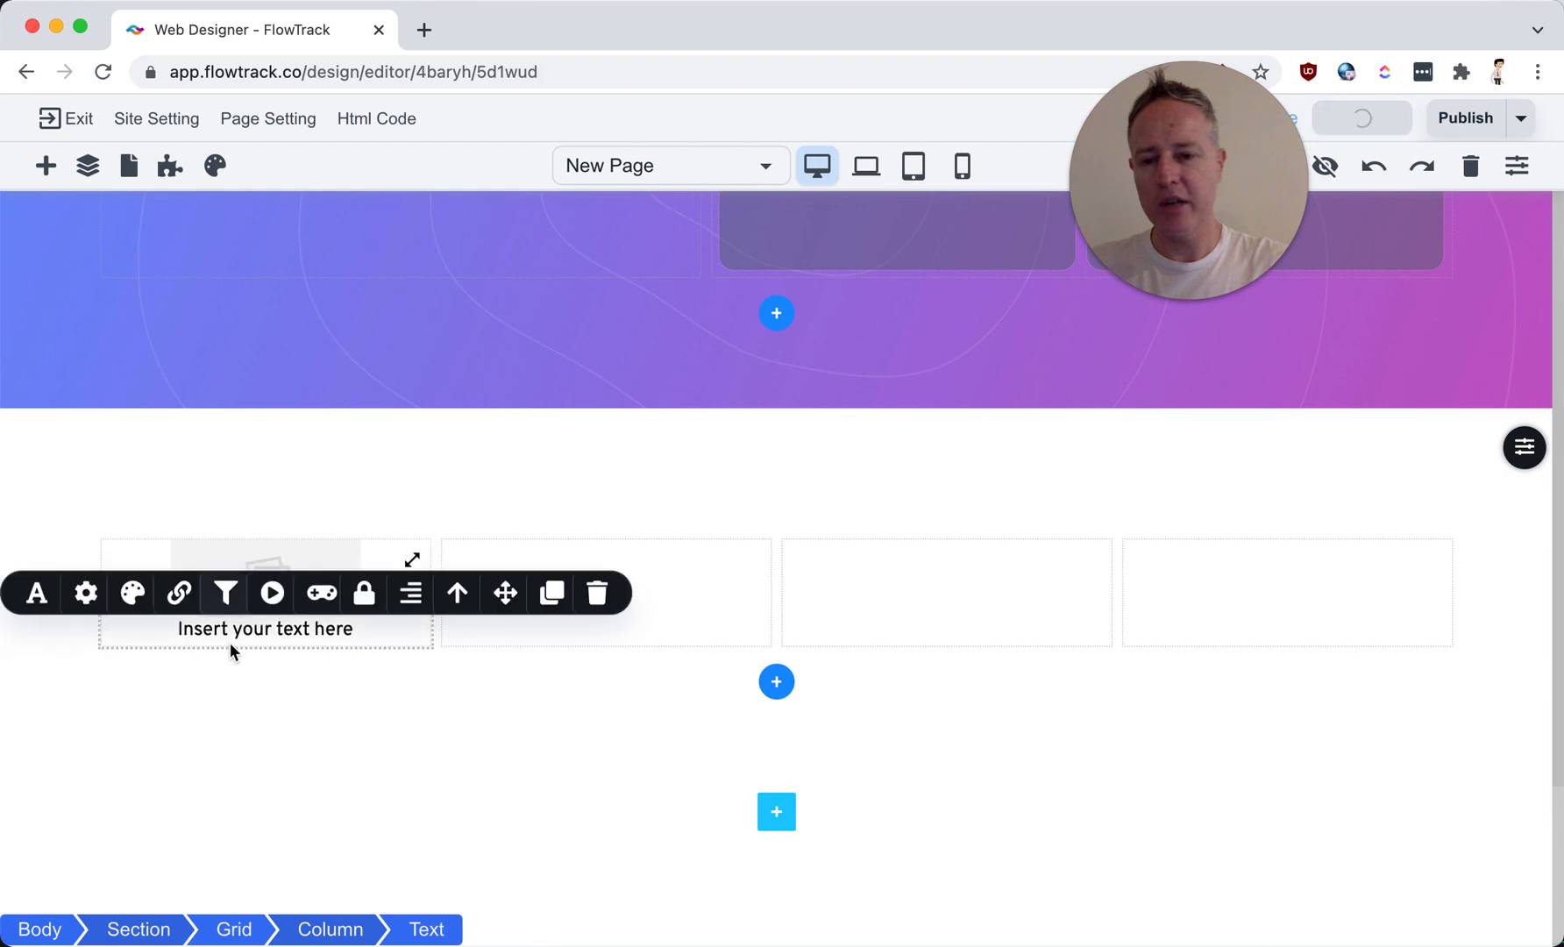
Step: Fill the grid's fourth column with a stack of five text blocks, duplicating one for the last three
left_click(688, 575)
left_click(48, 168)
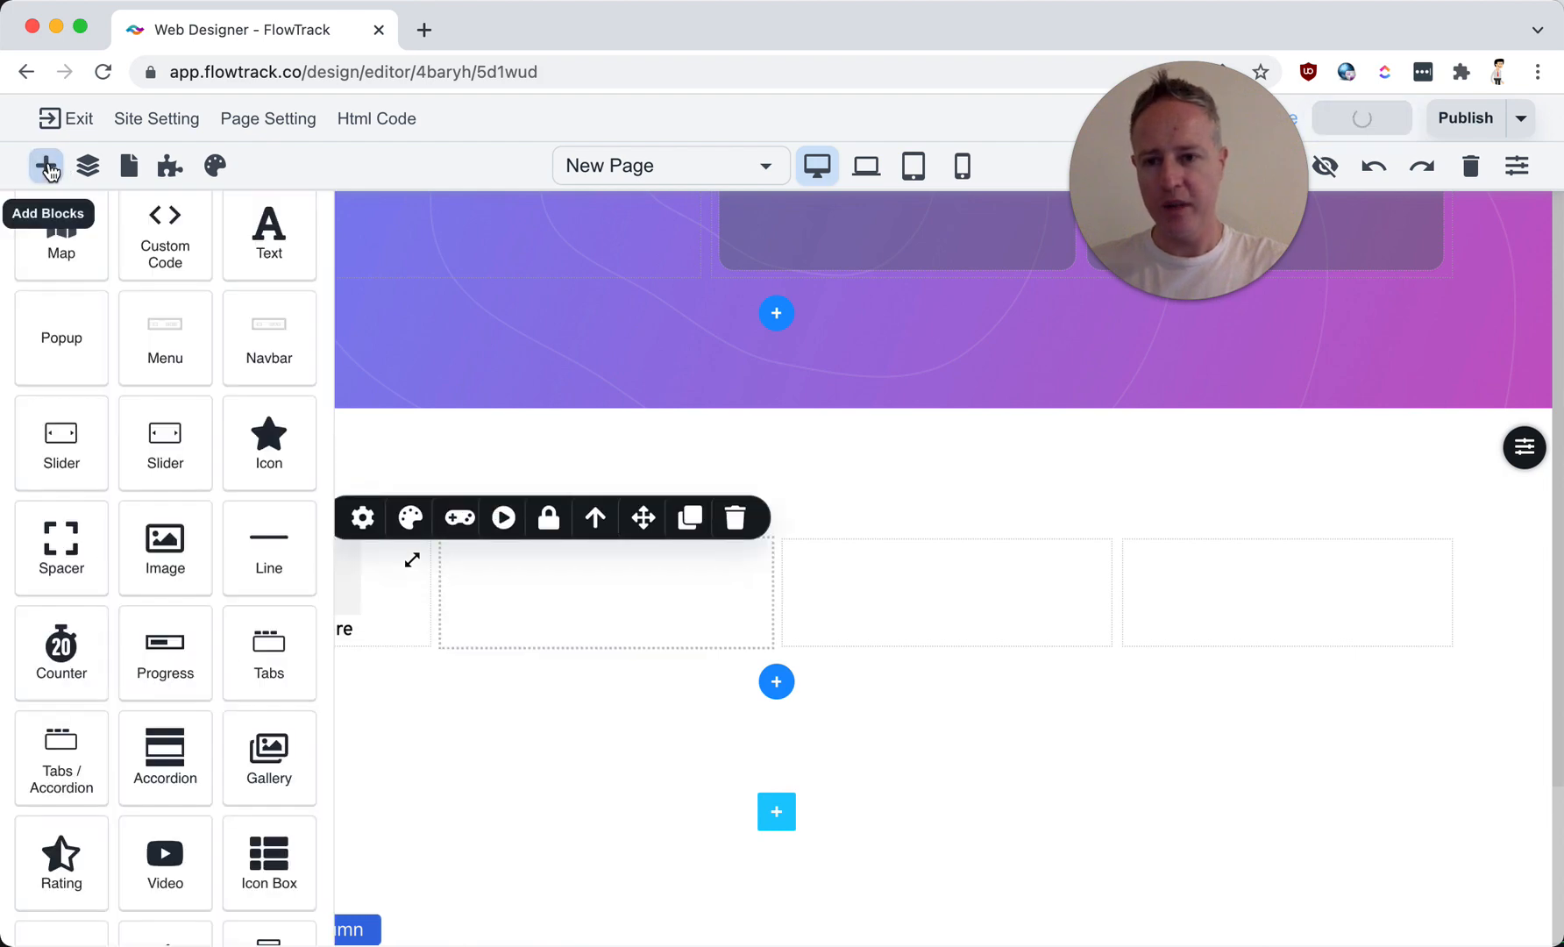
left_click_drag(1083, 525, 1166, 576)
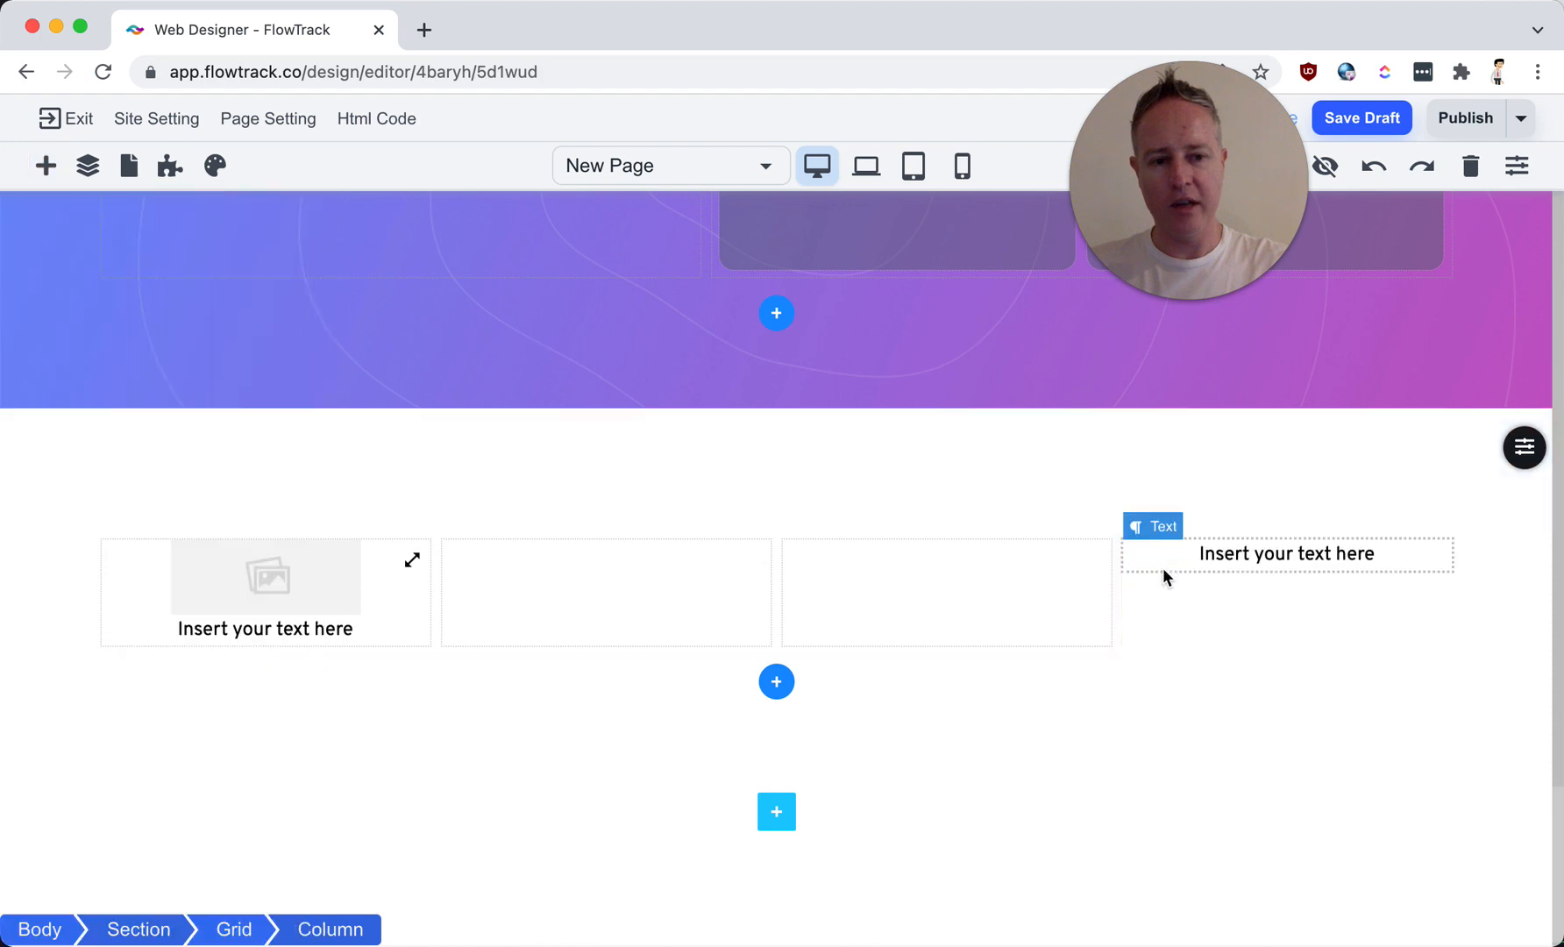
left_click(45, 166)
left_click_drag(254, 236, 1236, 604)
left_click(1291, 582)
left_click(1368, 550)
left_click(1368, 550)
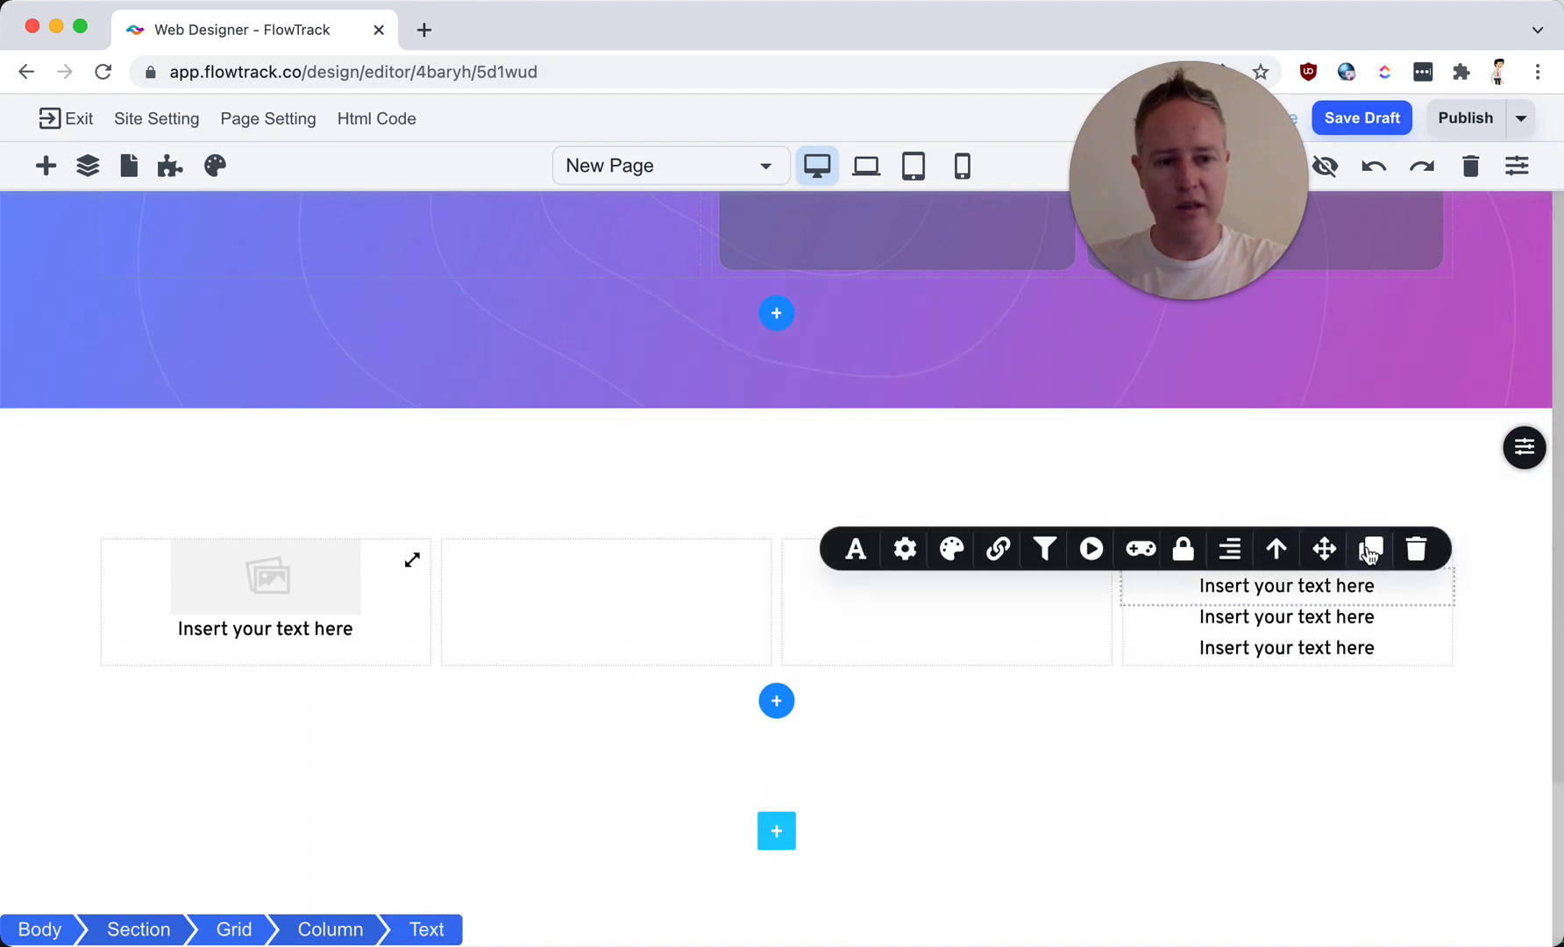
left_click(1368, 550)
Step: Left-align the first text in the fourth column and change its wording to "Popular Links"
left_click(1231, 554)
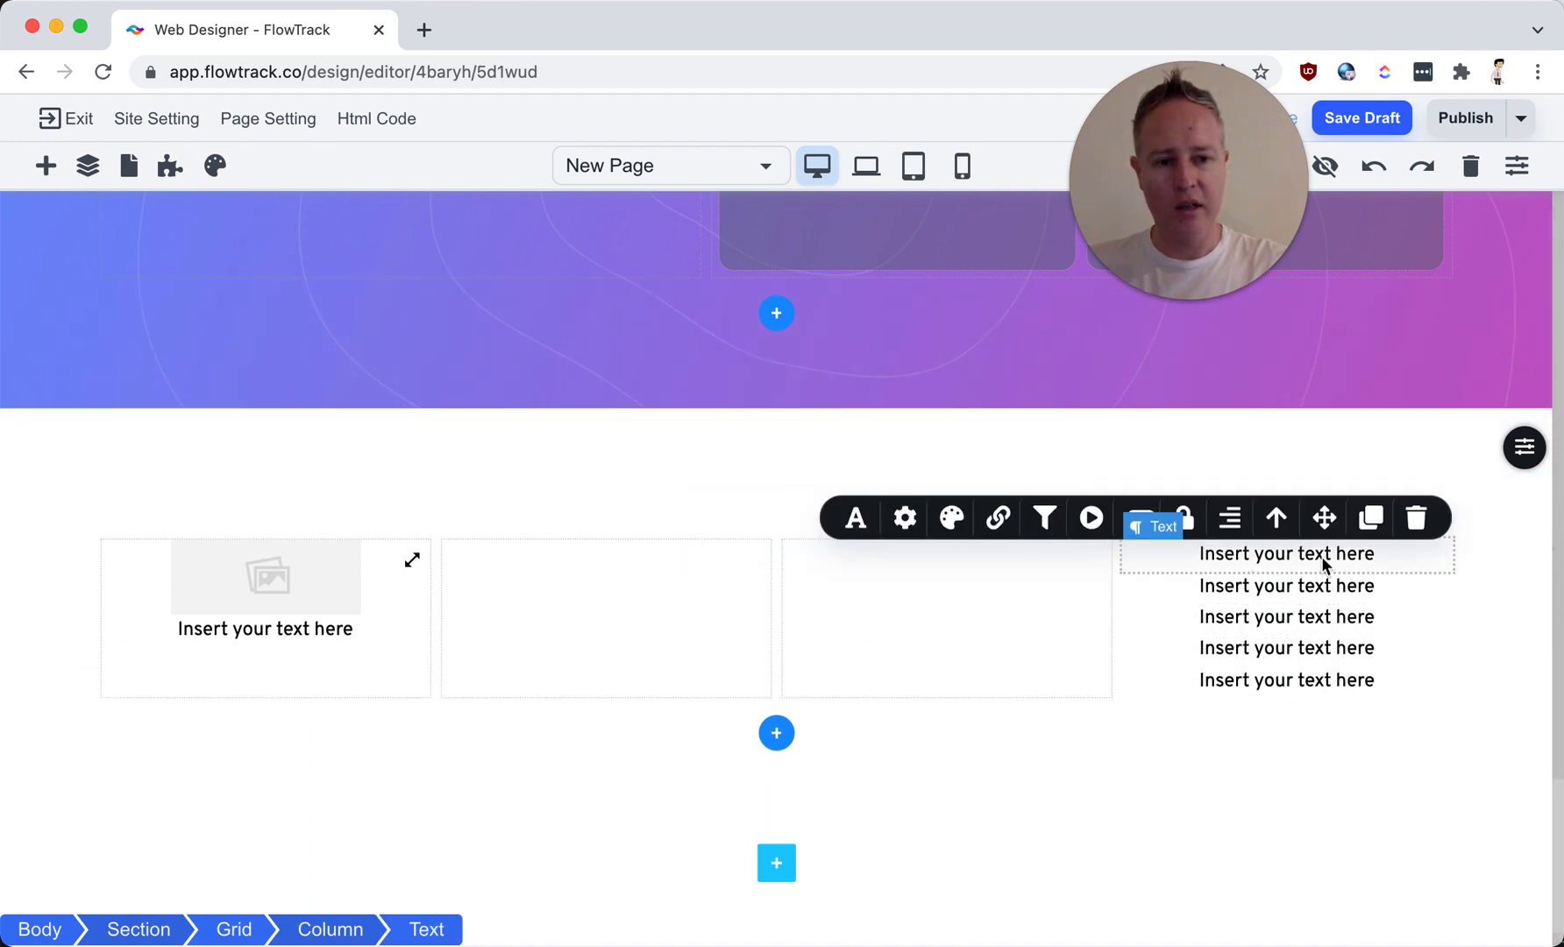
left_click(1230, 518)
left_click(1230, 518)
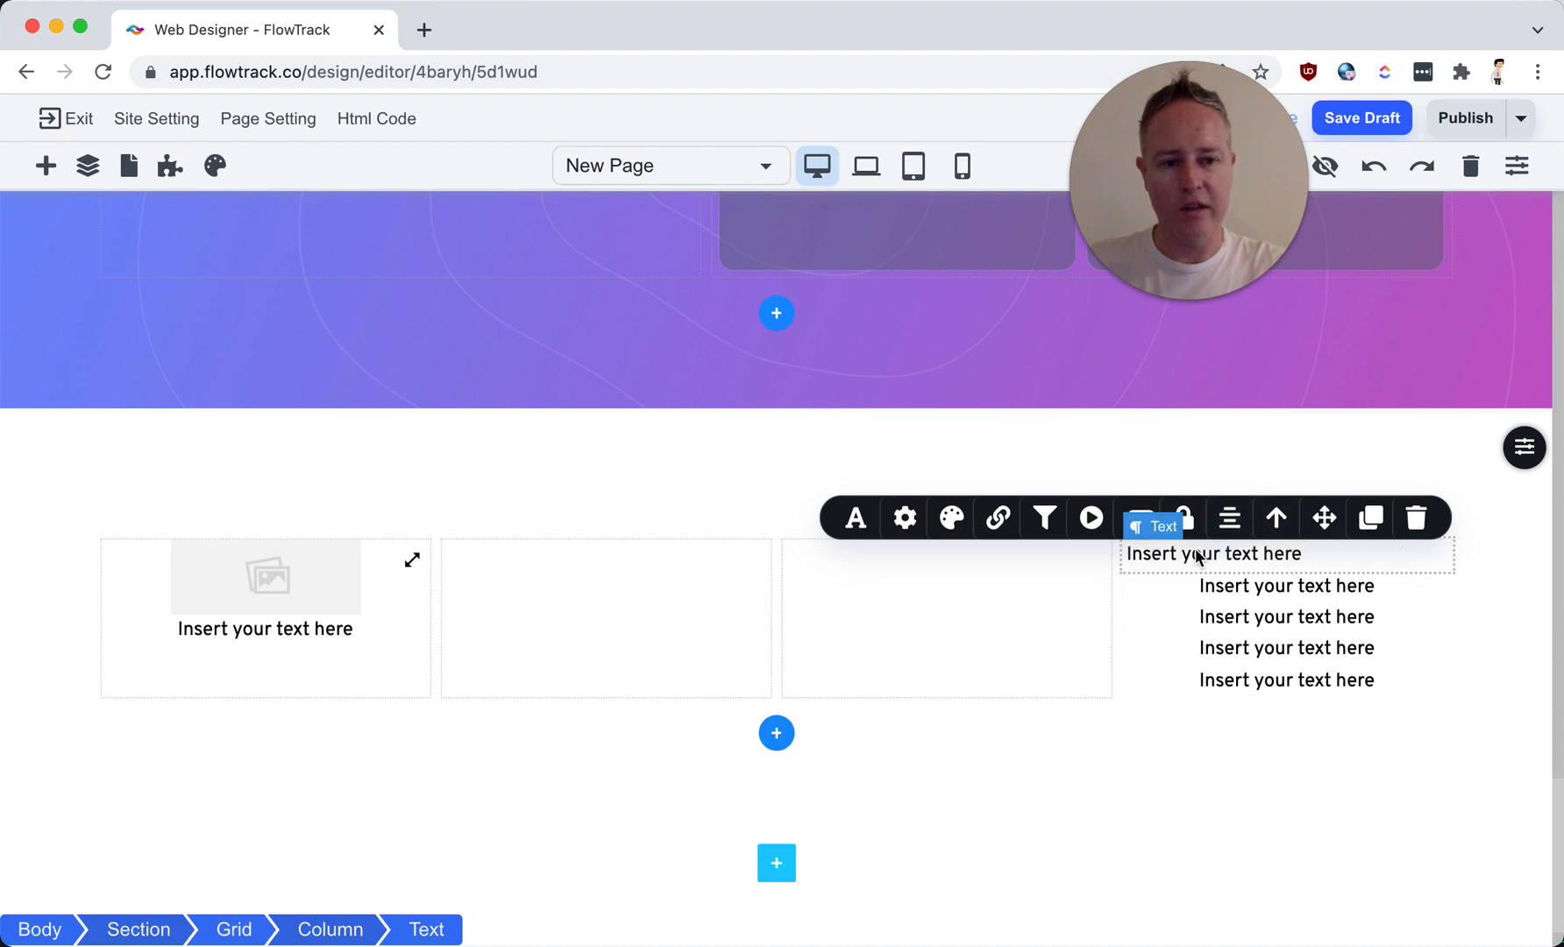
triple_click(1207, 553)
type("Popular Links")
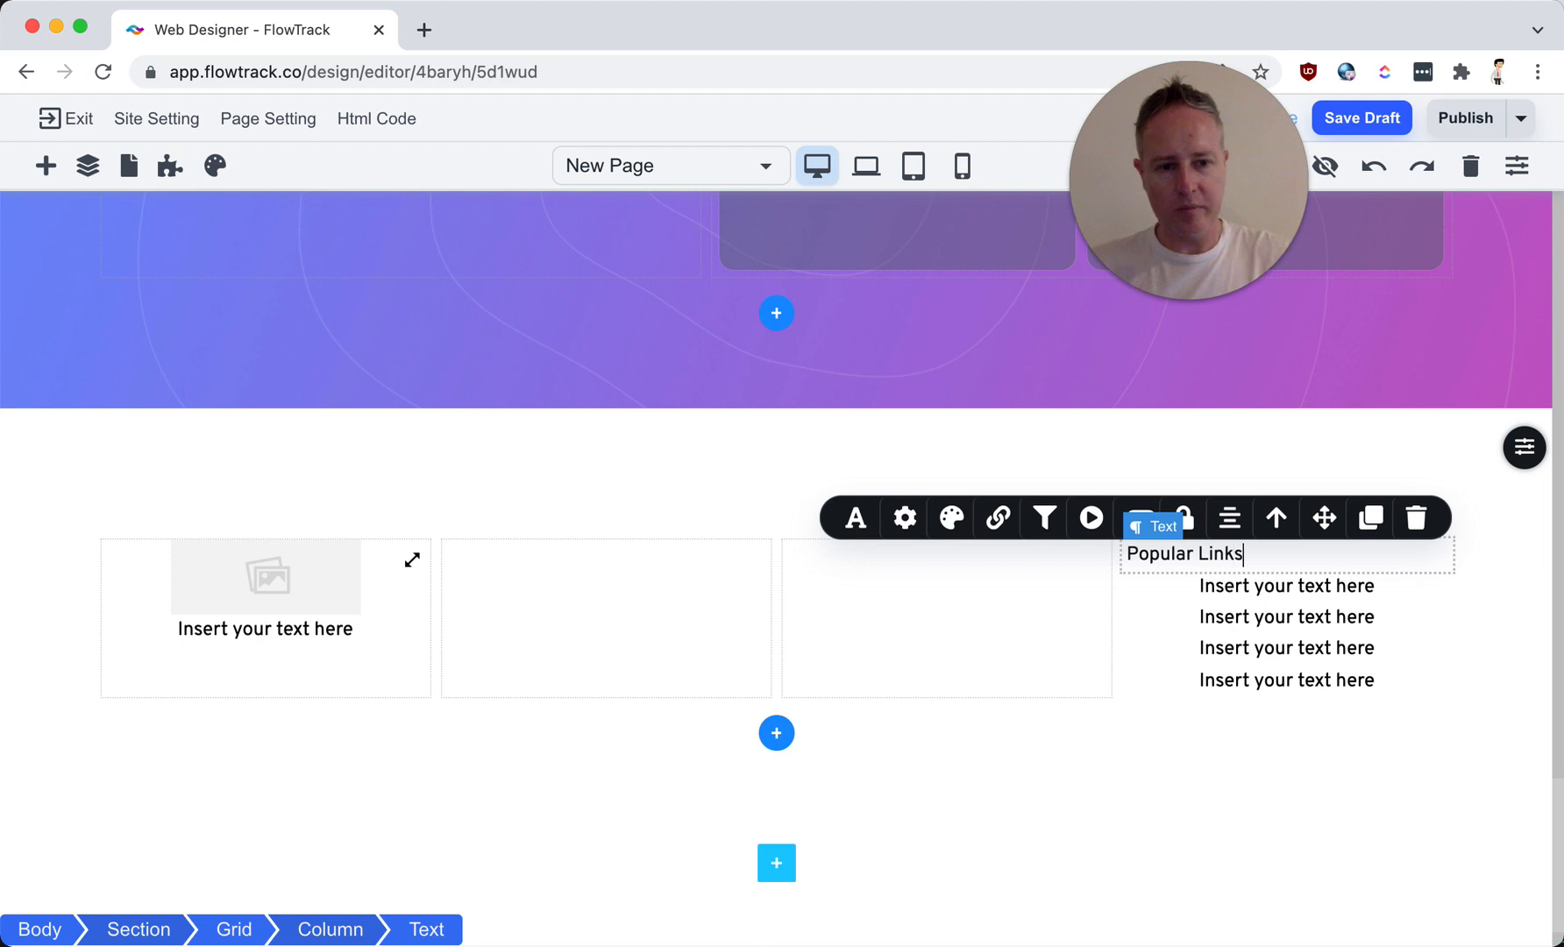
left_click(1329, 594)
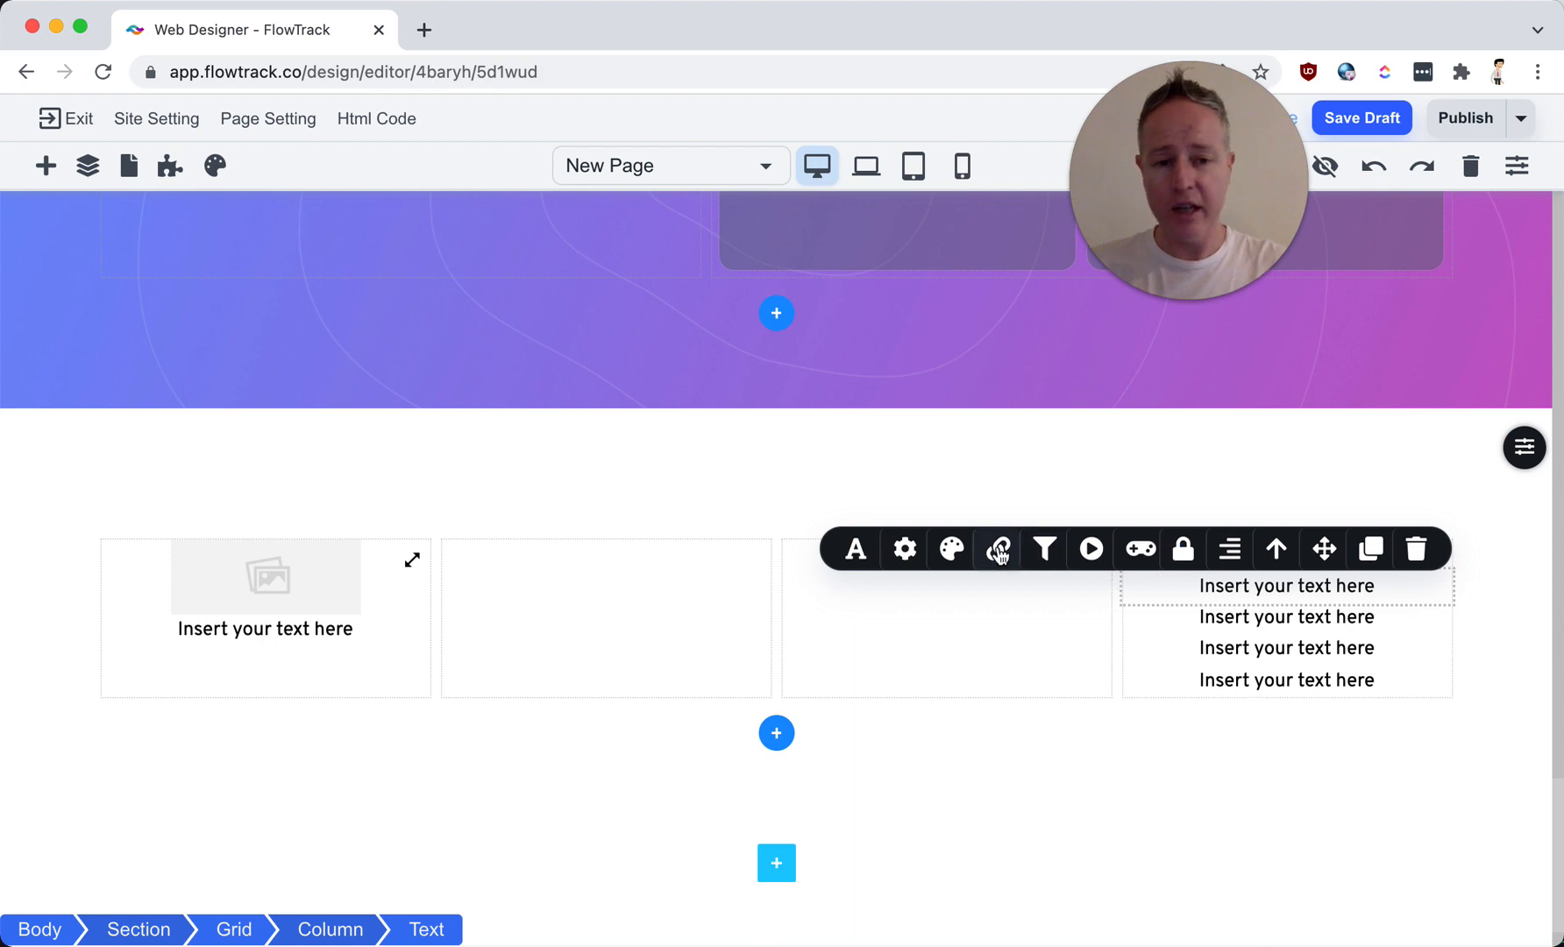
Step: Open the link settings of the second text in the fourth column and look through the available link targets
left_click(999, 549)
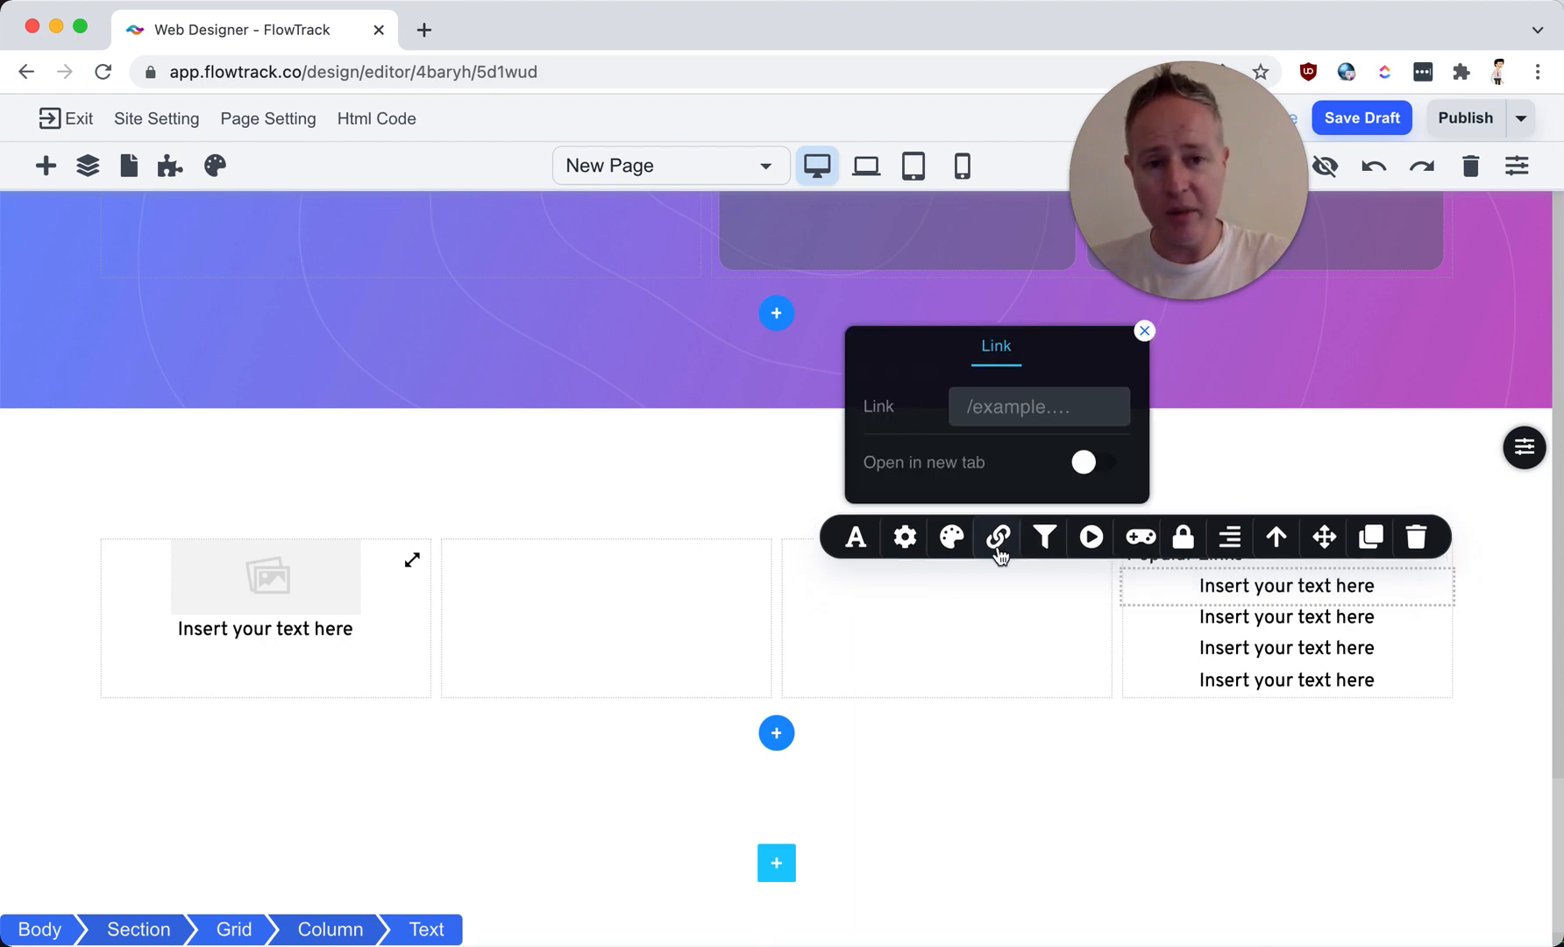
left_click(1104, 411)
left_click(1001, 405)
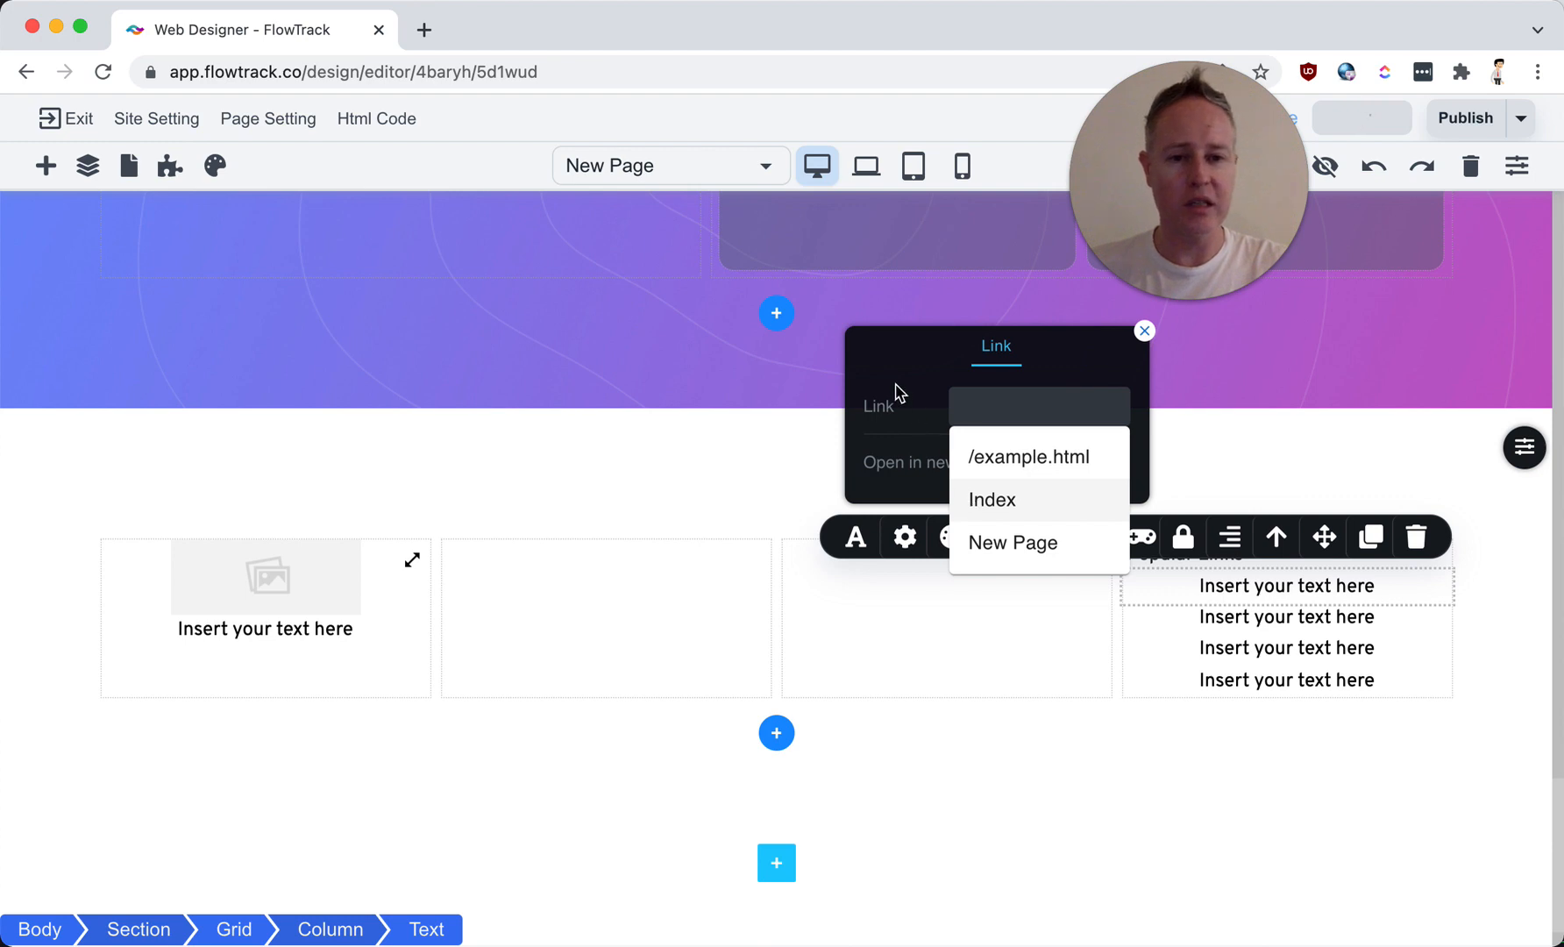
left_click(958, 404)
left_click(970, 408)
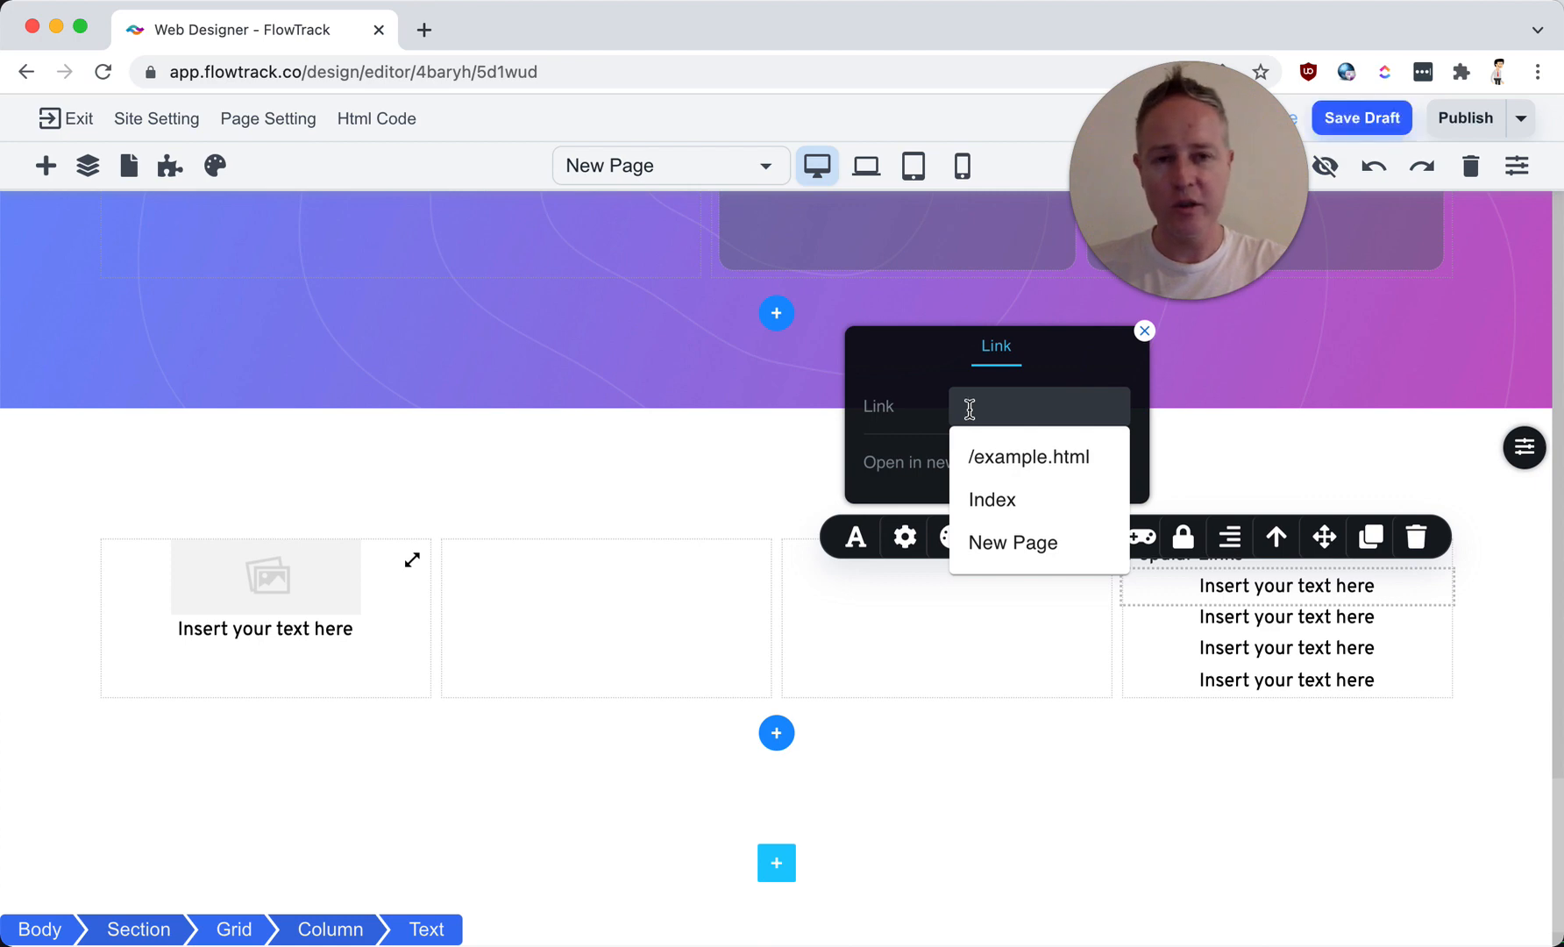
left_click(959, 398)
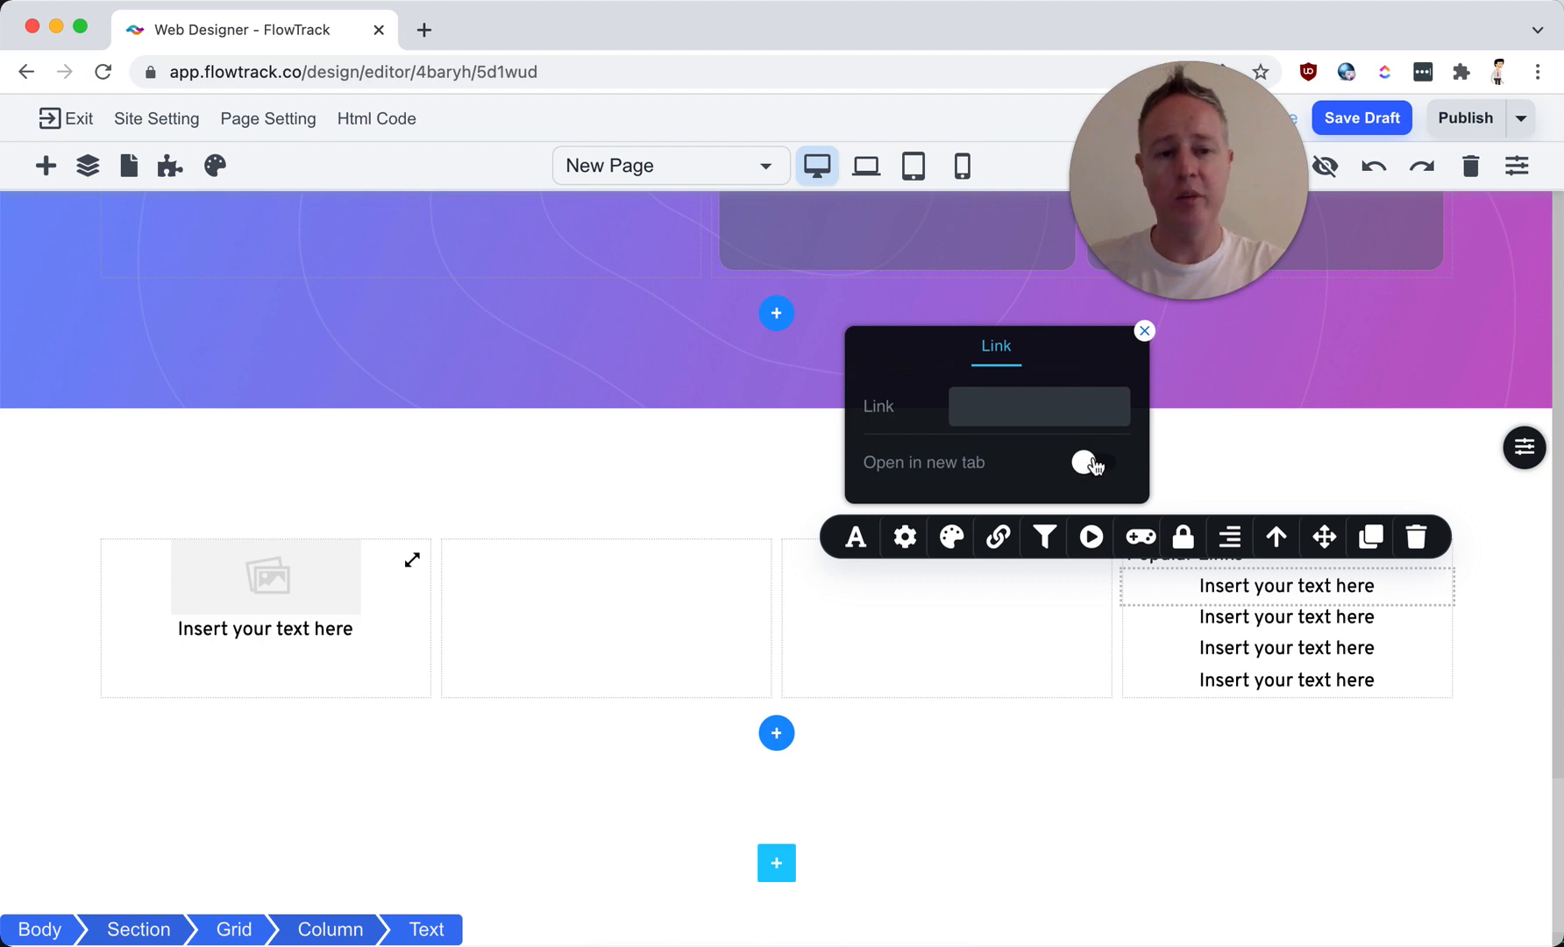
left_click(1024, 606)
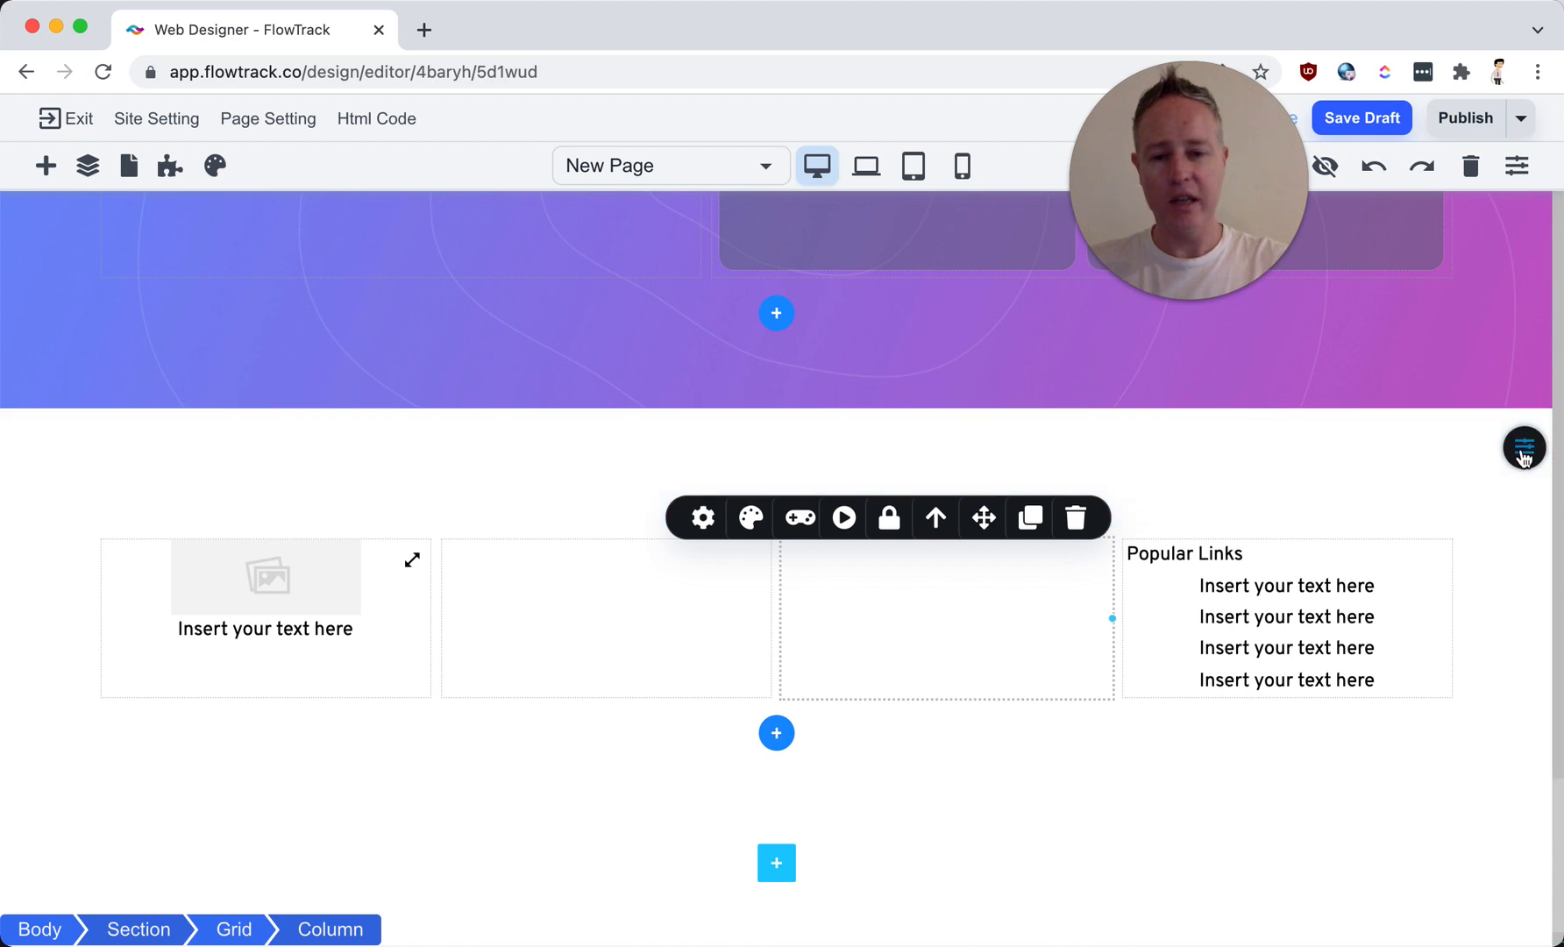
Step: Give the footer-style section a solid pale blue overlay, DBF2F9 at 36 opacity, and remove its 100px top and bottom spacing
mouse_move(1523, 454)
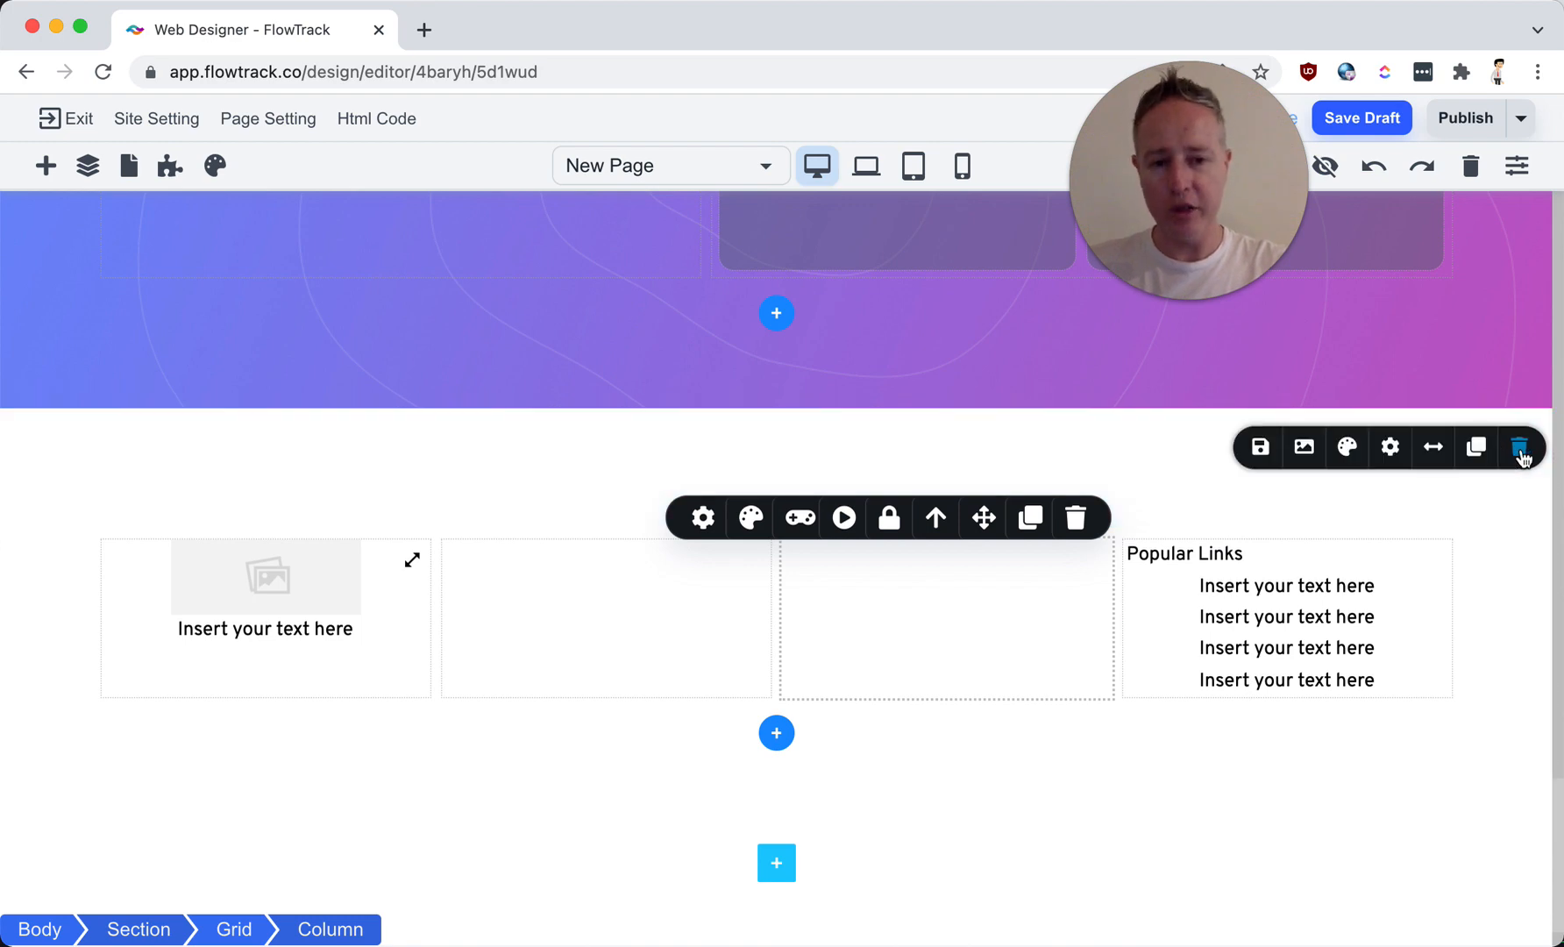
left_click(1346, 448)
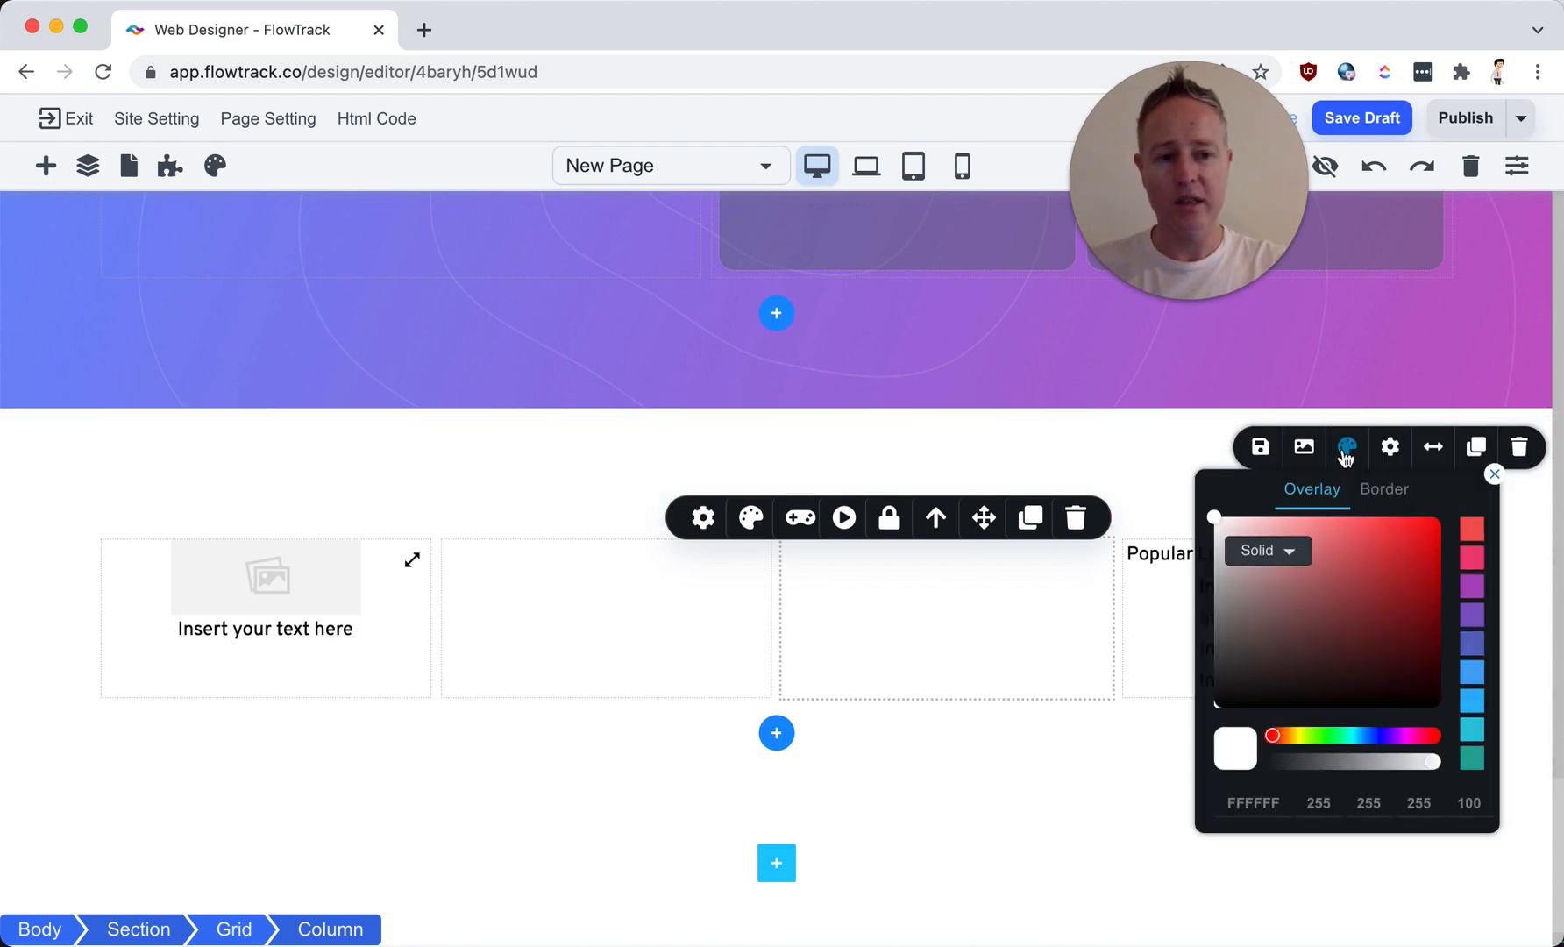
left_click(1223, 578)
left_click_drag(1223, 579, 1222, 554)
left_click_drag(1374, 741, 1351, 745)
left_click_drag(1240, 620, 1257, 532)
left_click_drag(1347, 769, 1325, 768)
left_click_drag(1295, 605, 1245, 527)
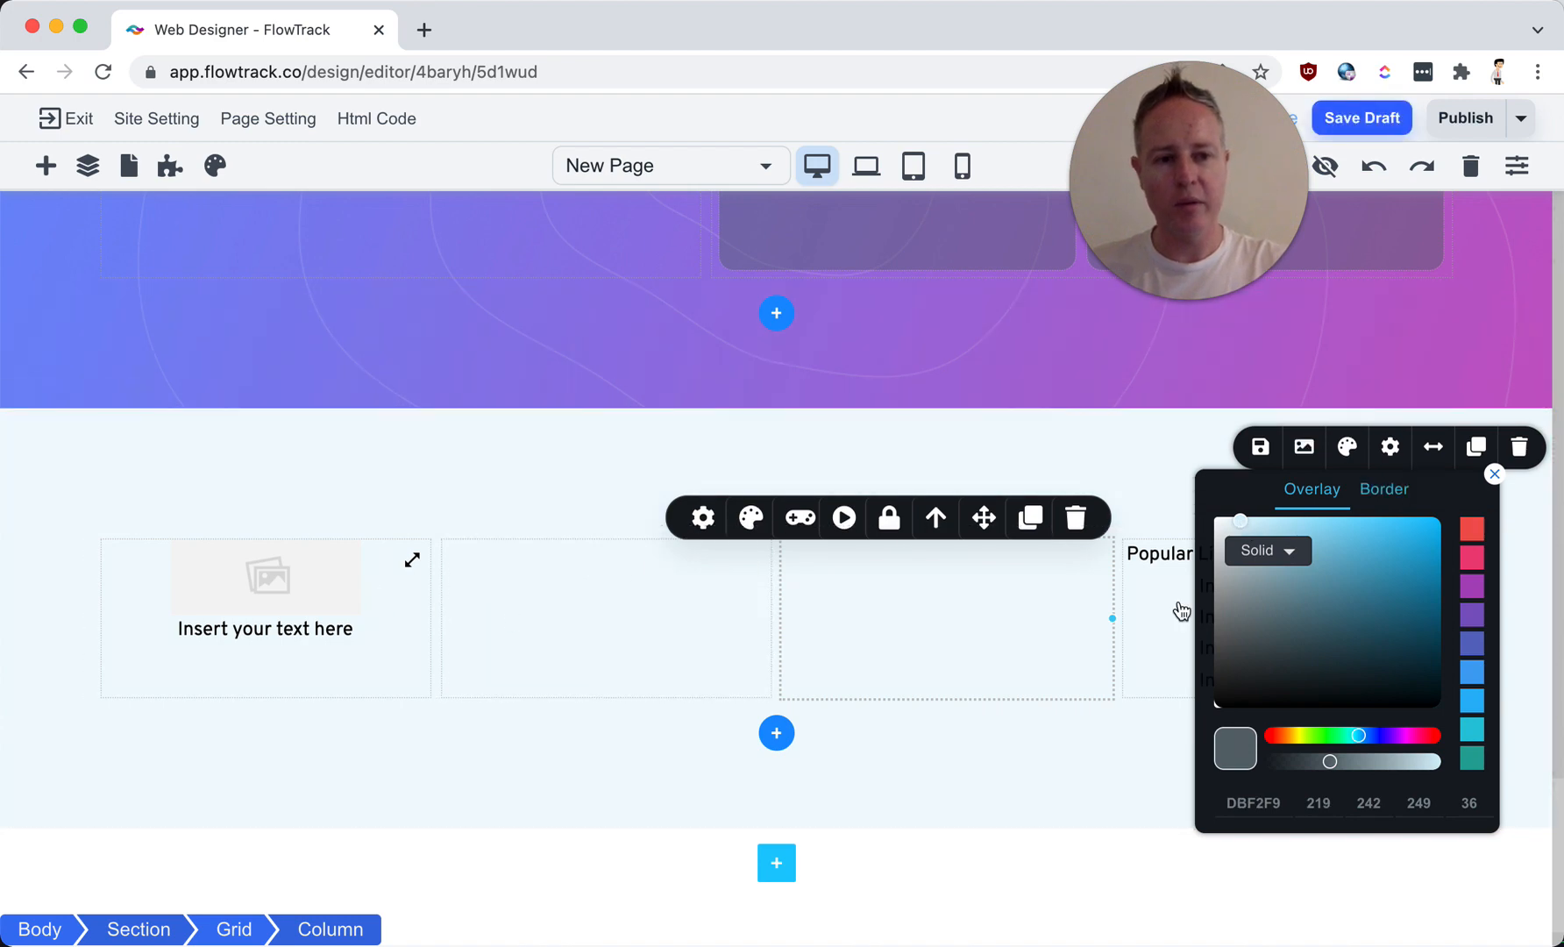
left_click(1493, 477)
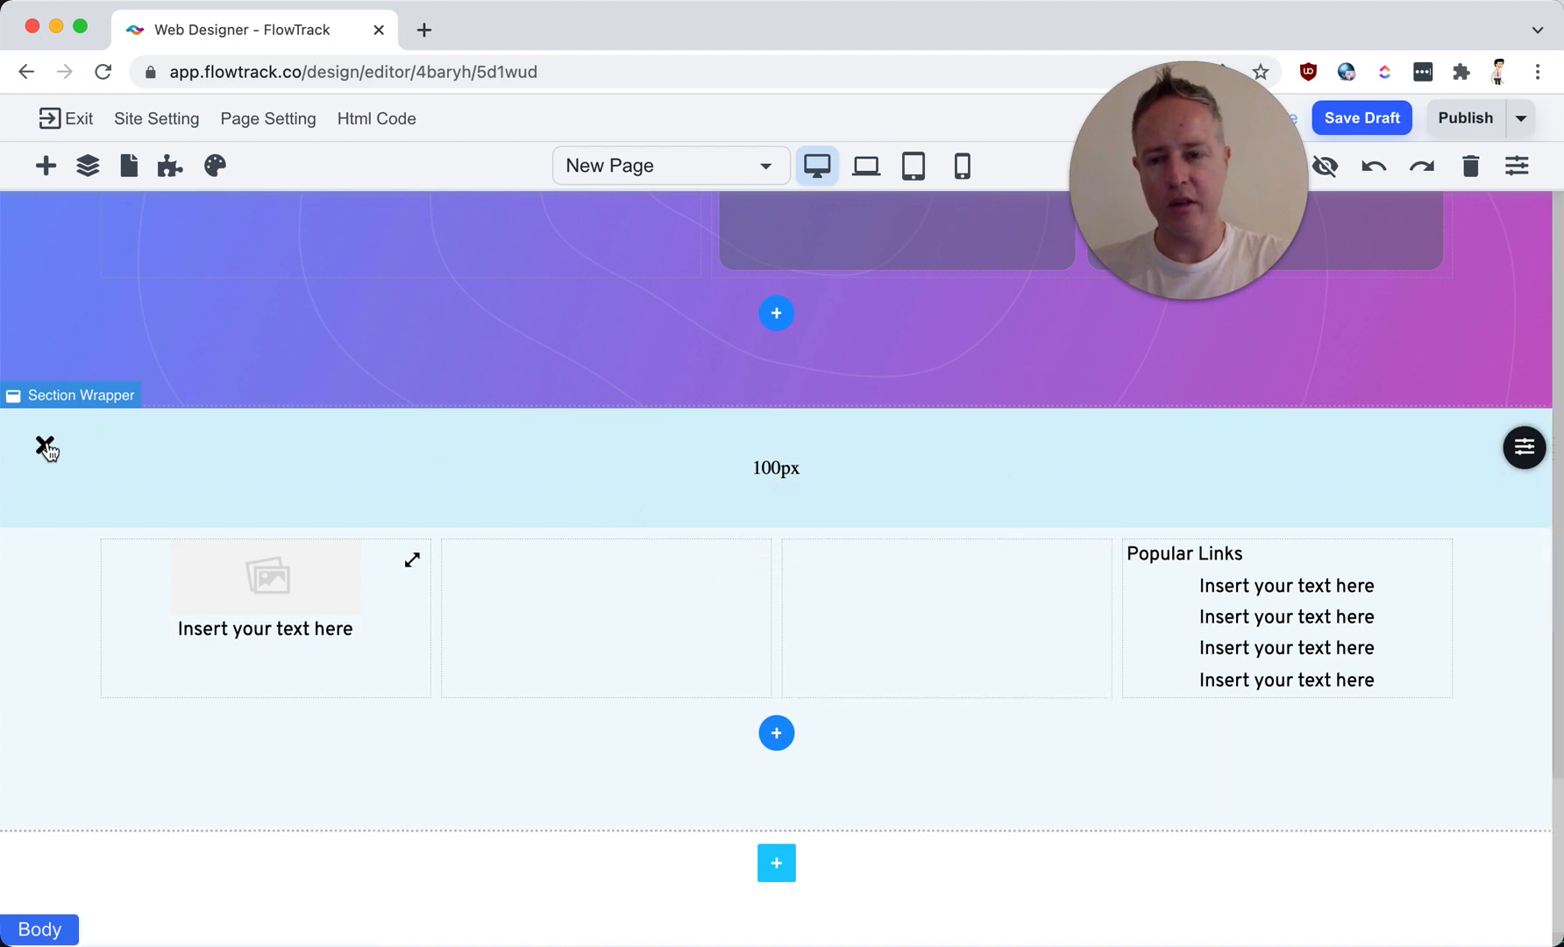
left_click(45, 448)
left_click(45, 684)
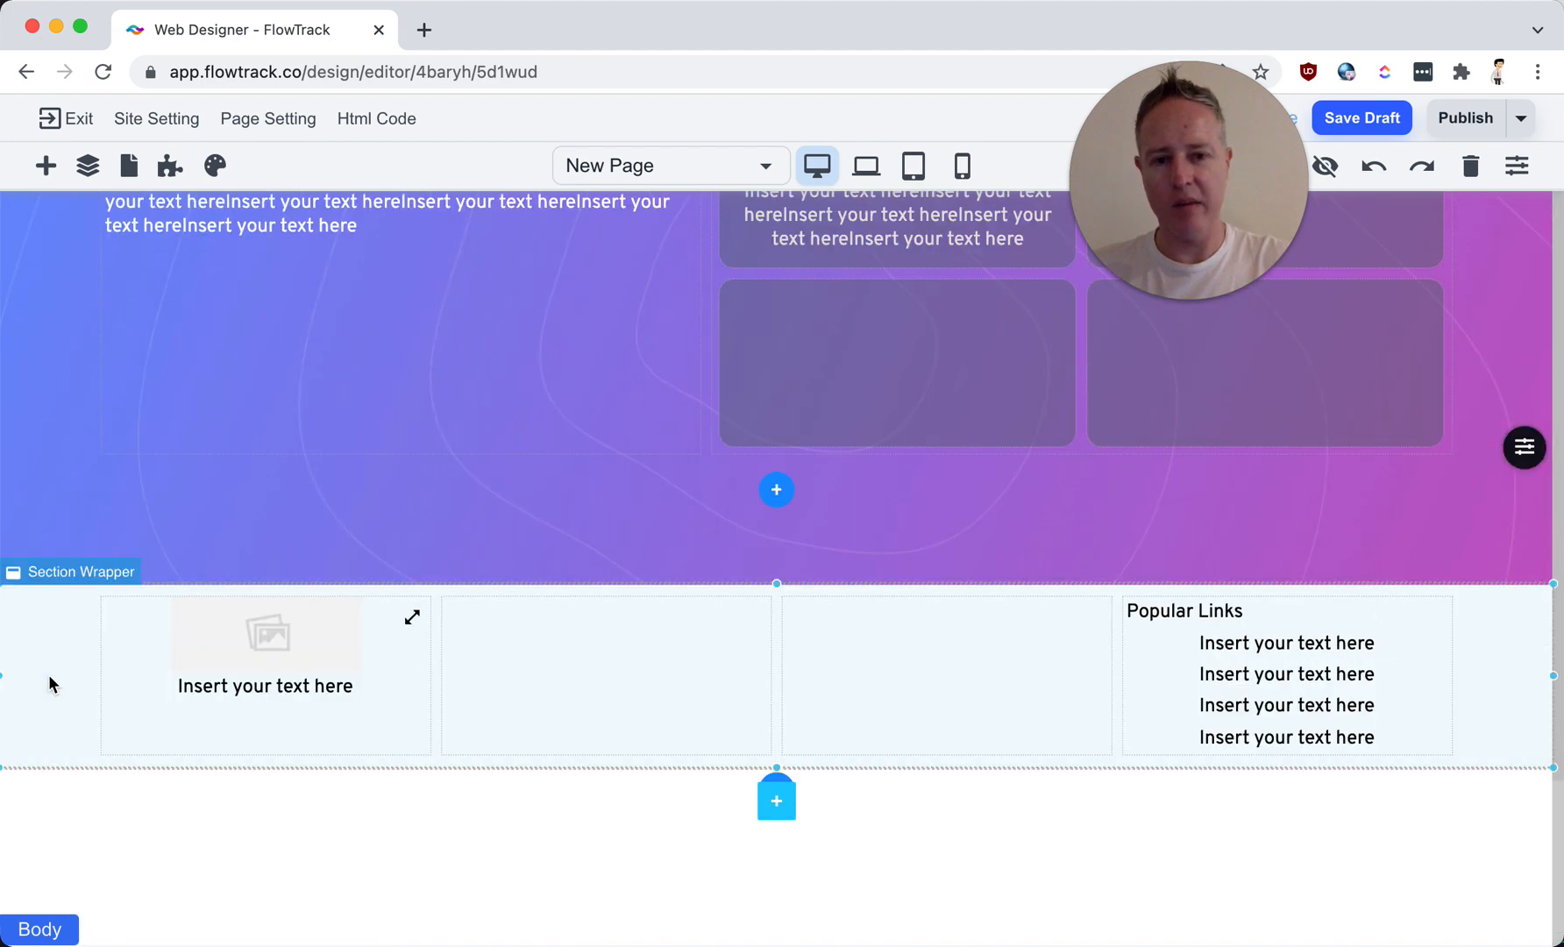
Step: Review the page's sections from the footer-style section up to the opening section with the yellow button
scroll(703, 620, "up", 3)
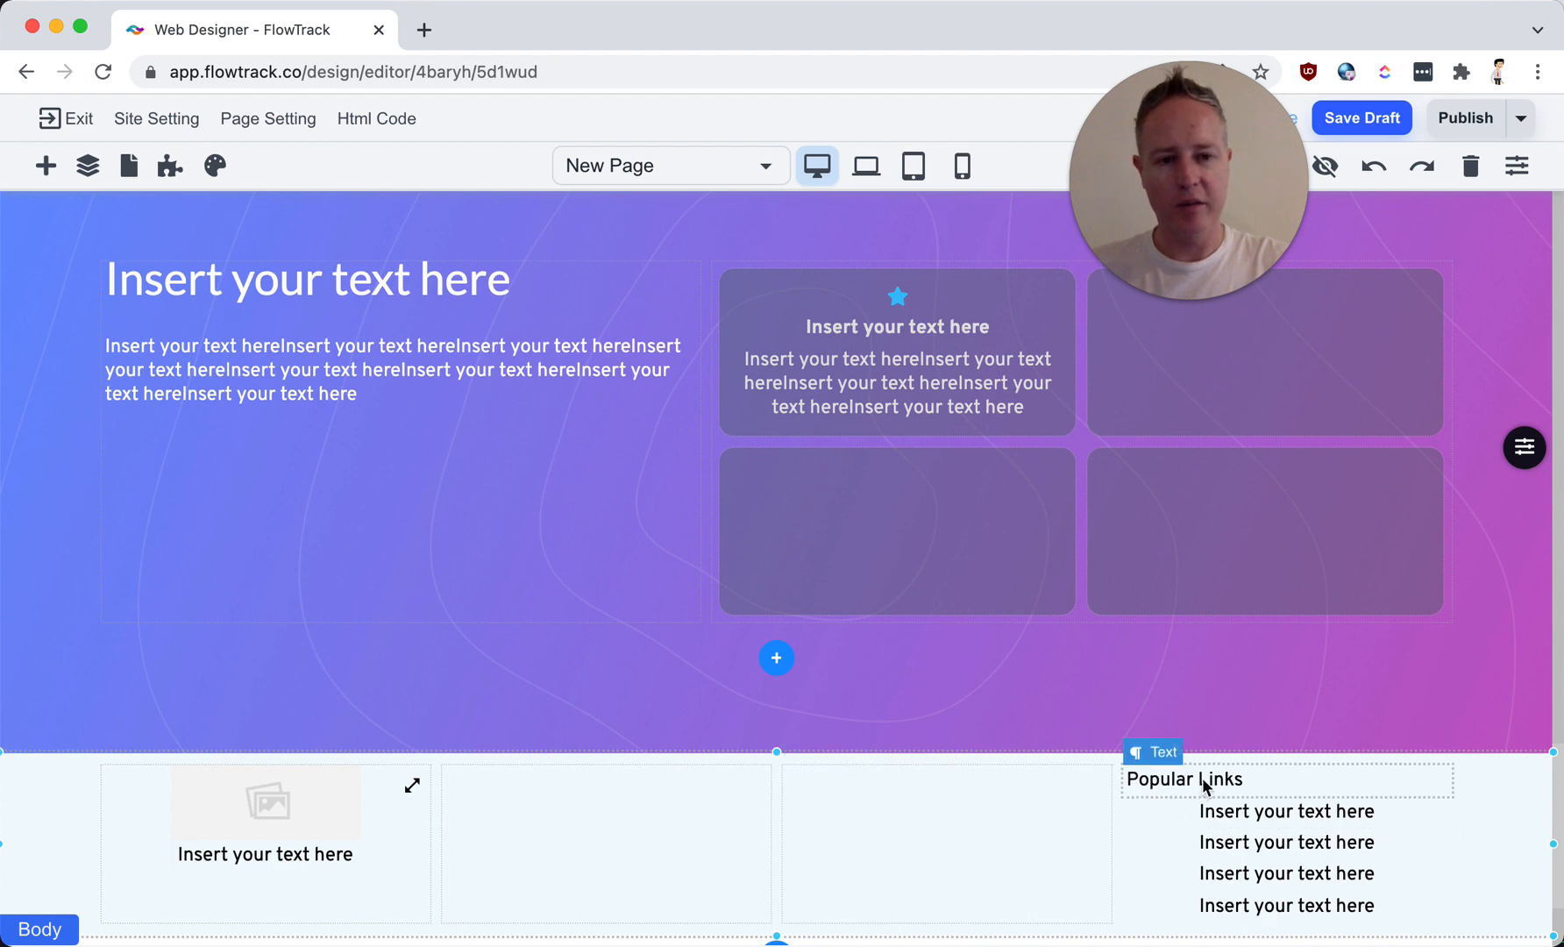
scroll(1024, 664, "up", 2)
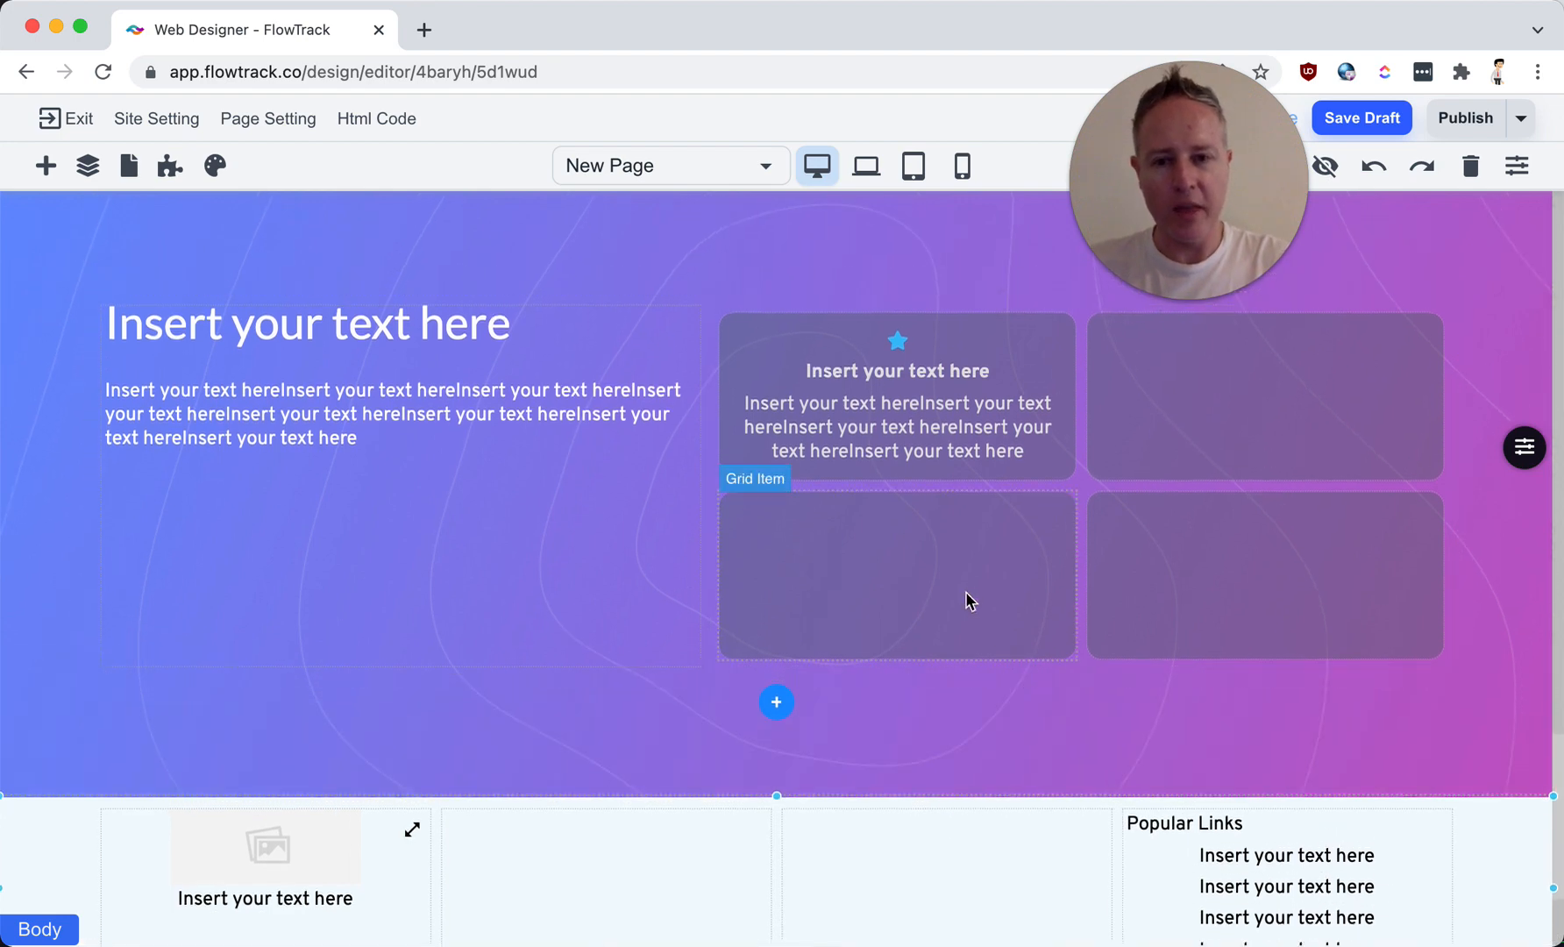
scroll(967, 596, "up", 1)
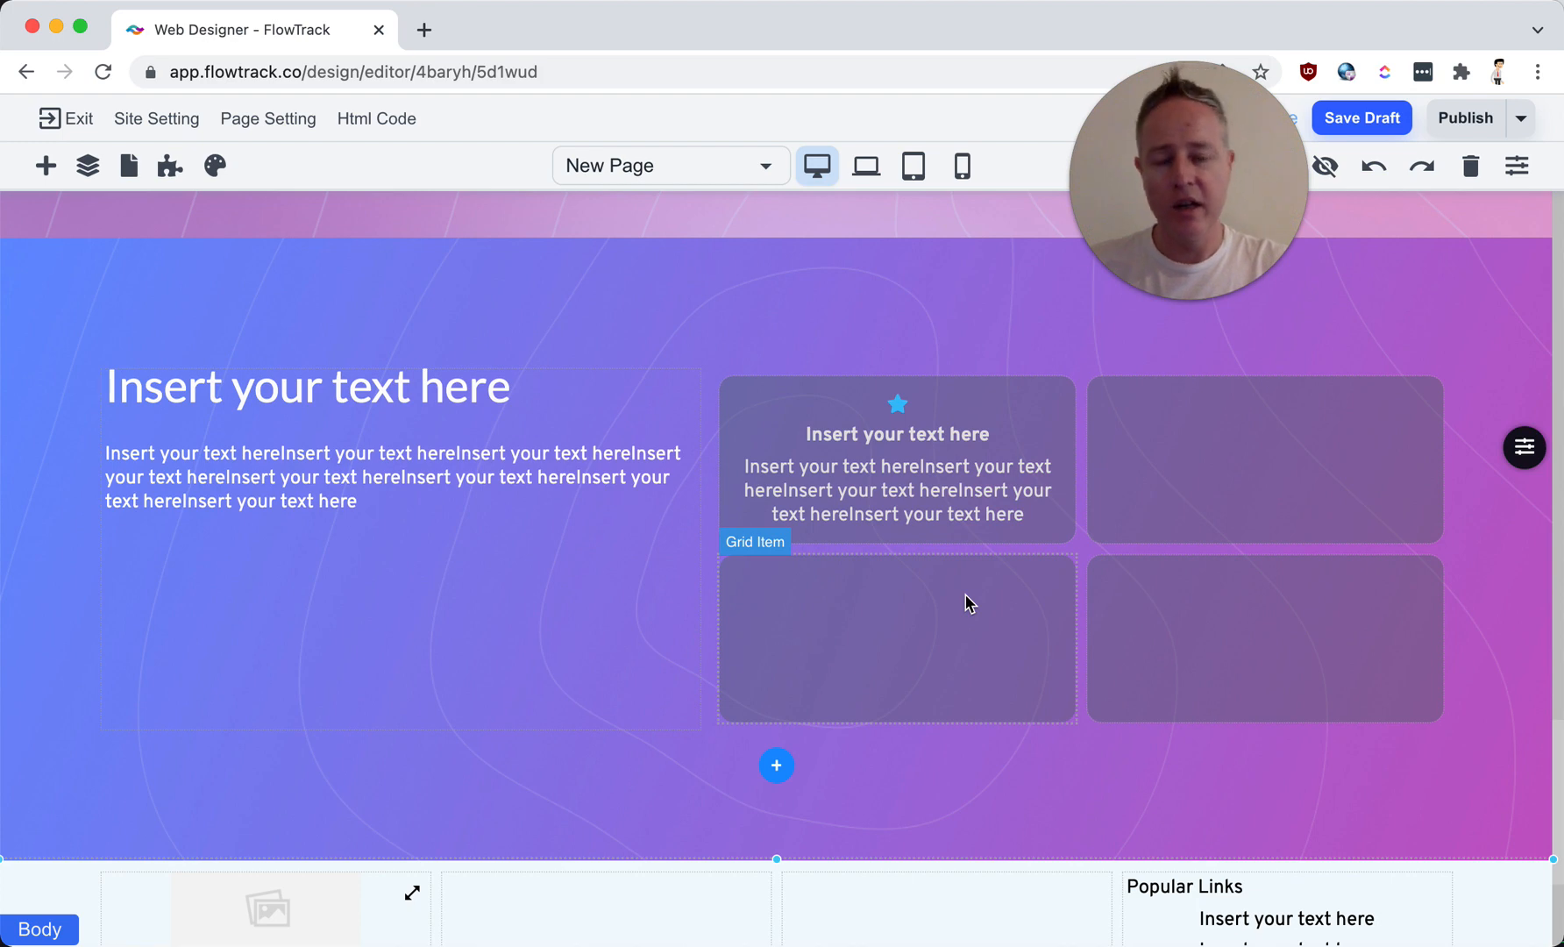
scroll(964, 596, "up", 1)
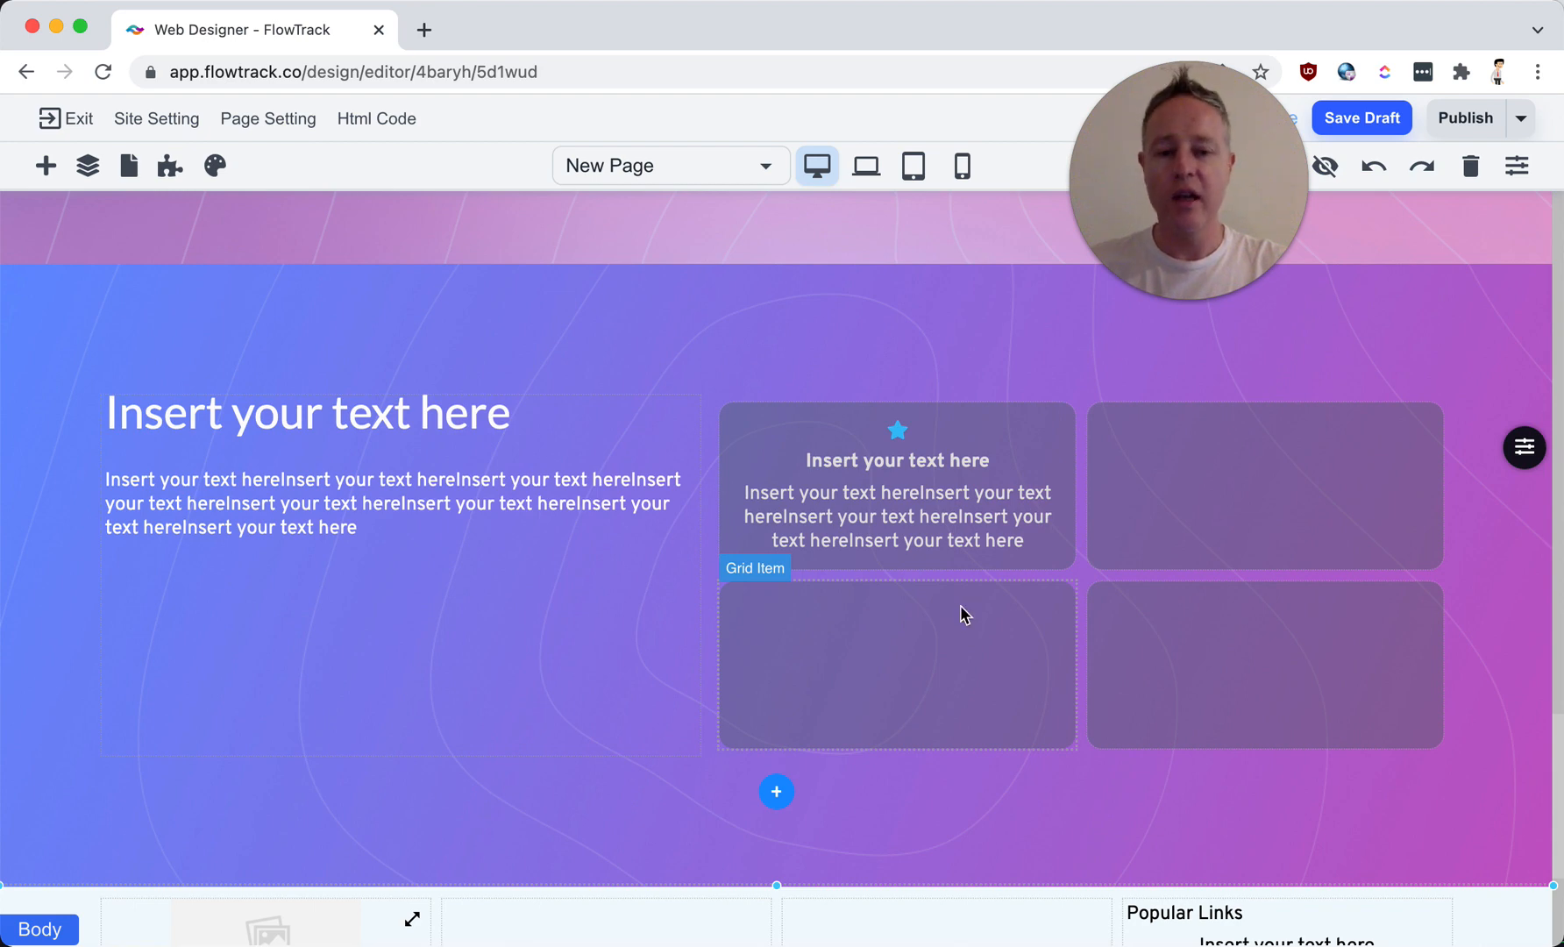
scroll(964, 605, "up", 5)
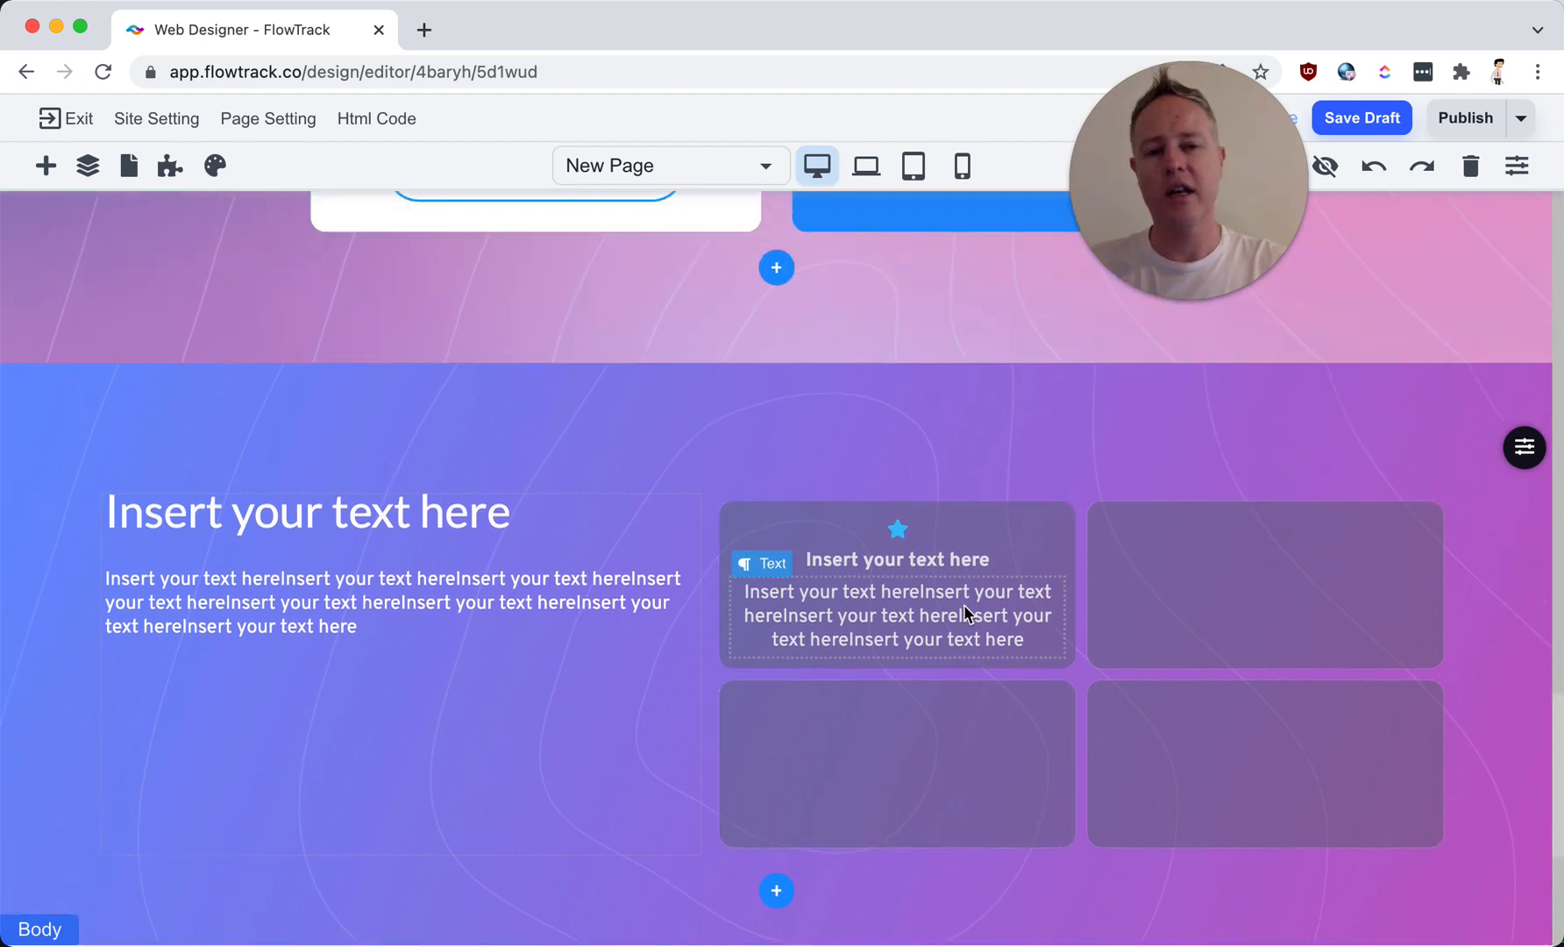
scroll(970, 550, "up", 10)
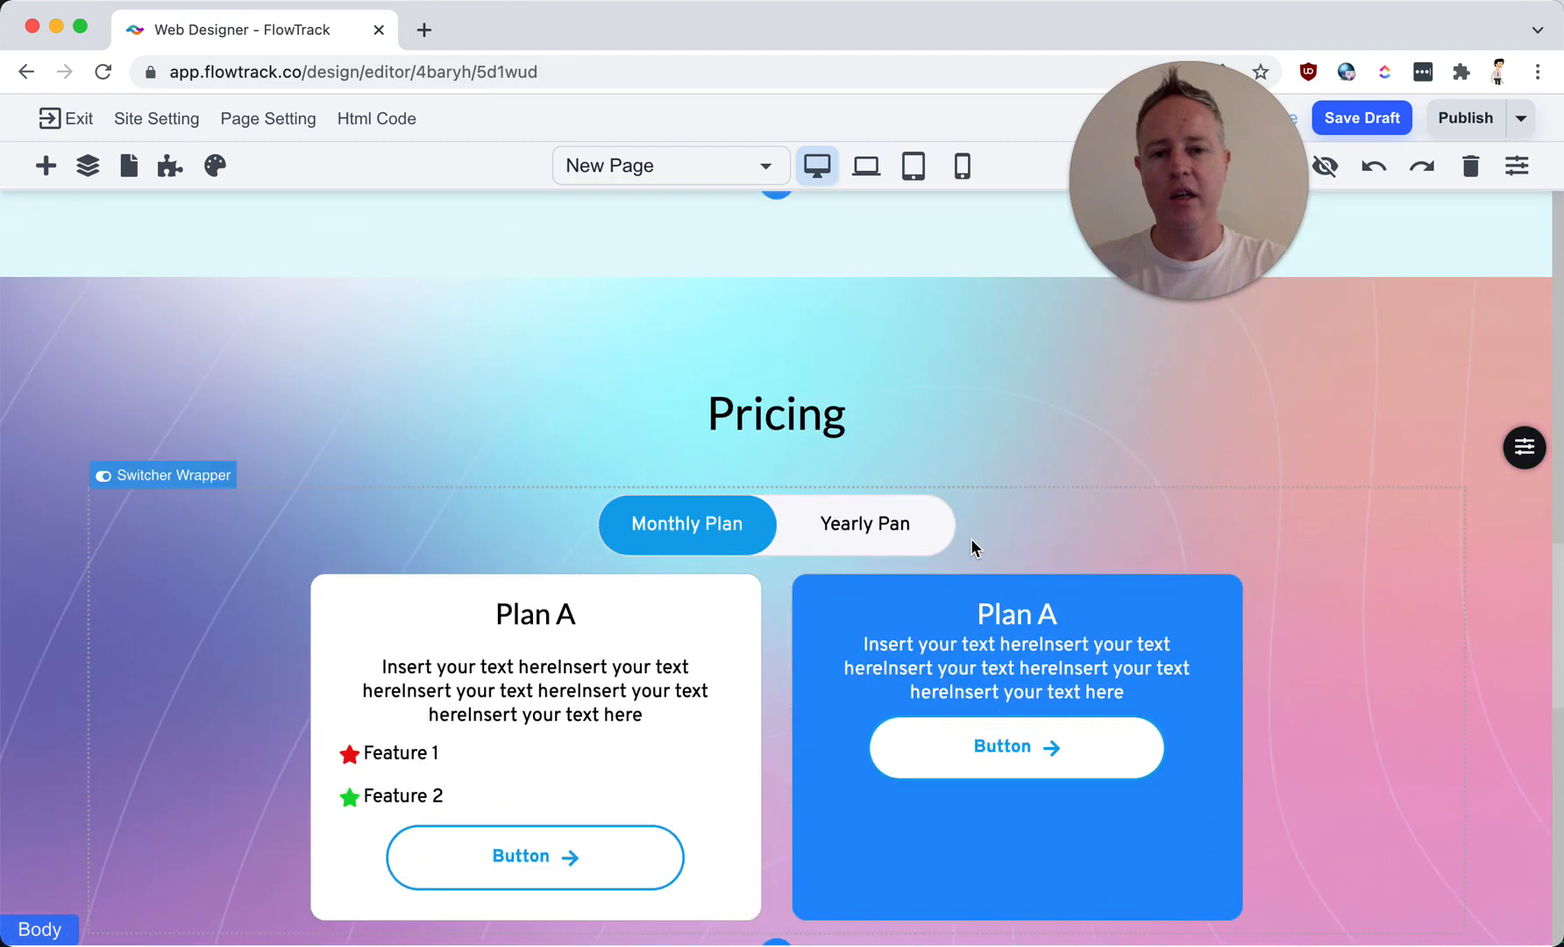
scroll(970, 539, "up", 12)
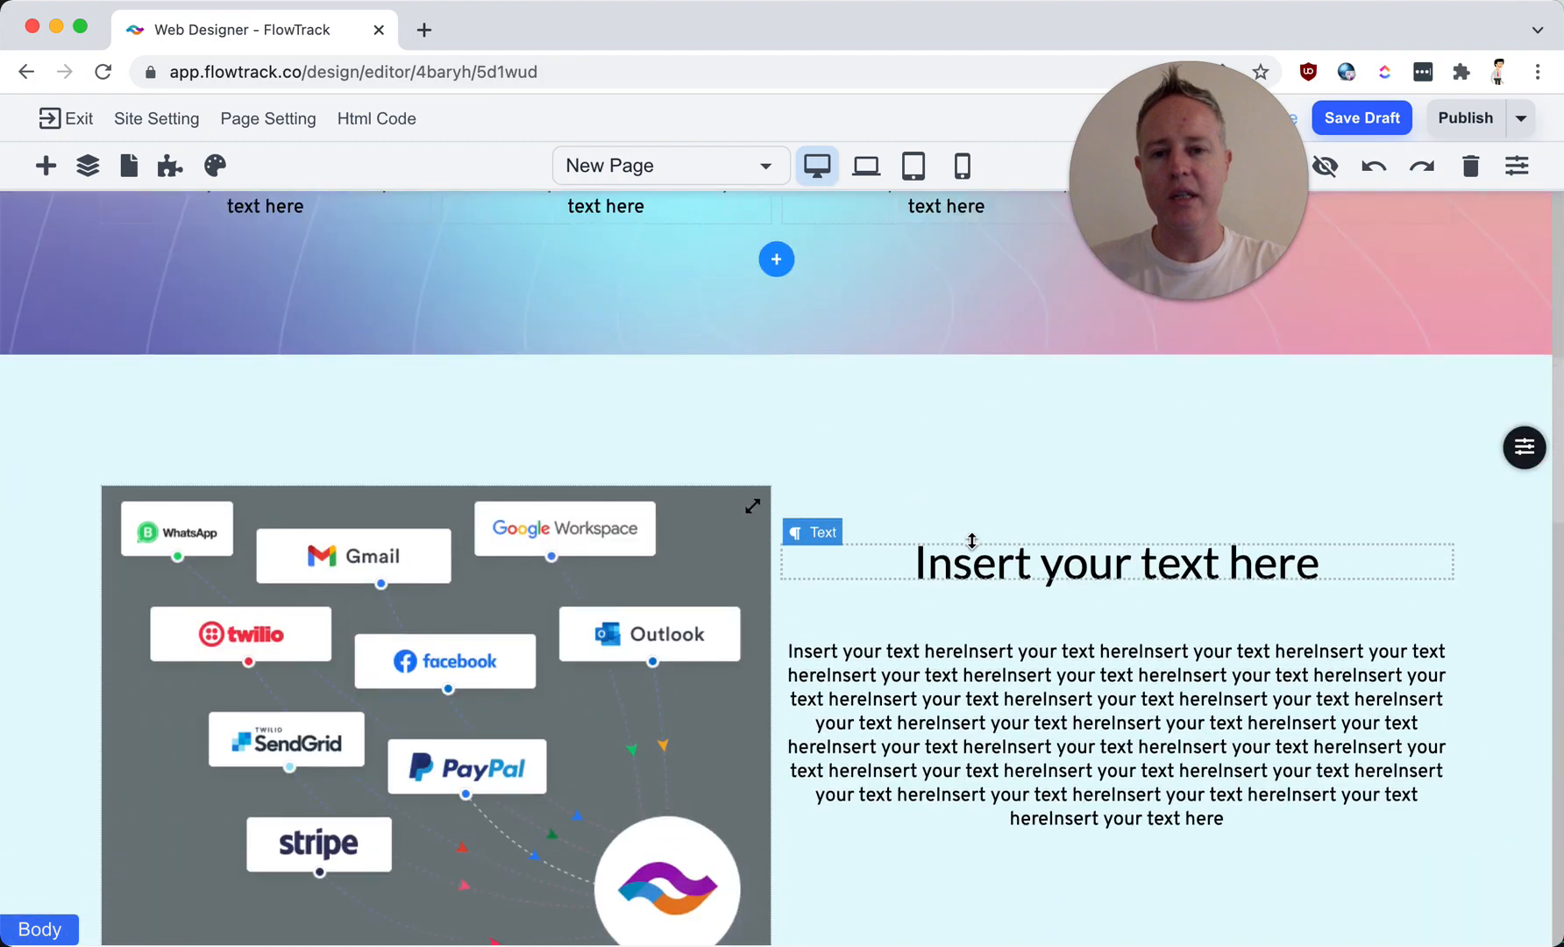
scroll(971, 539, "up", 7)
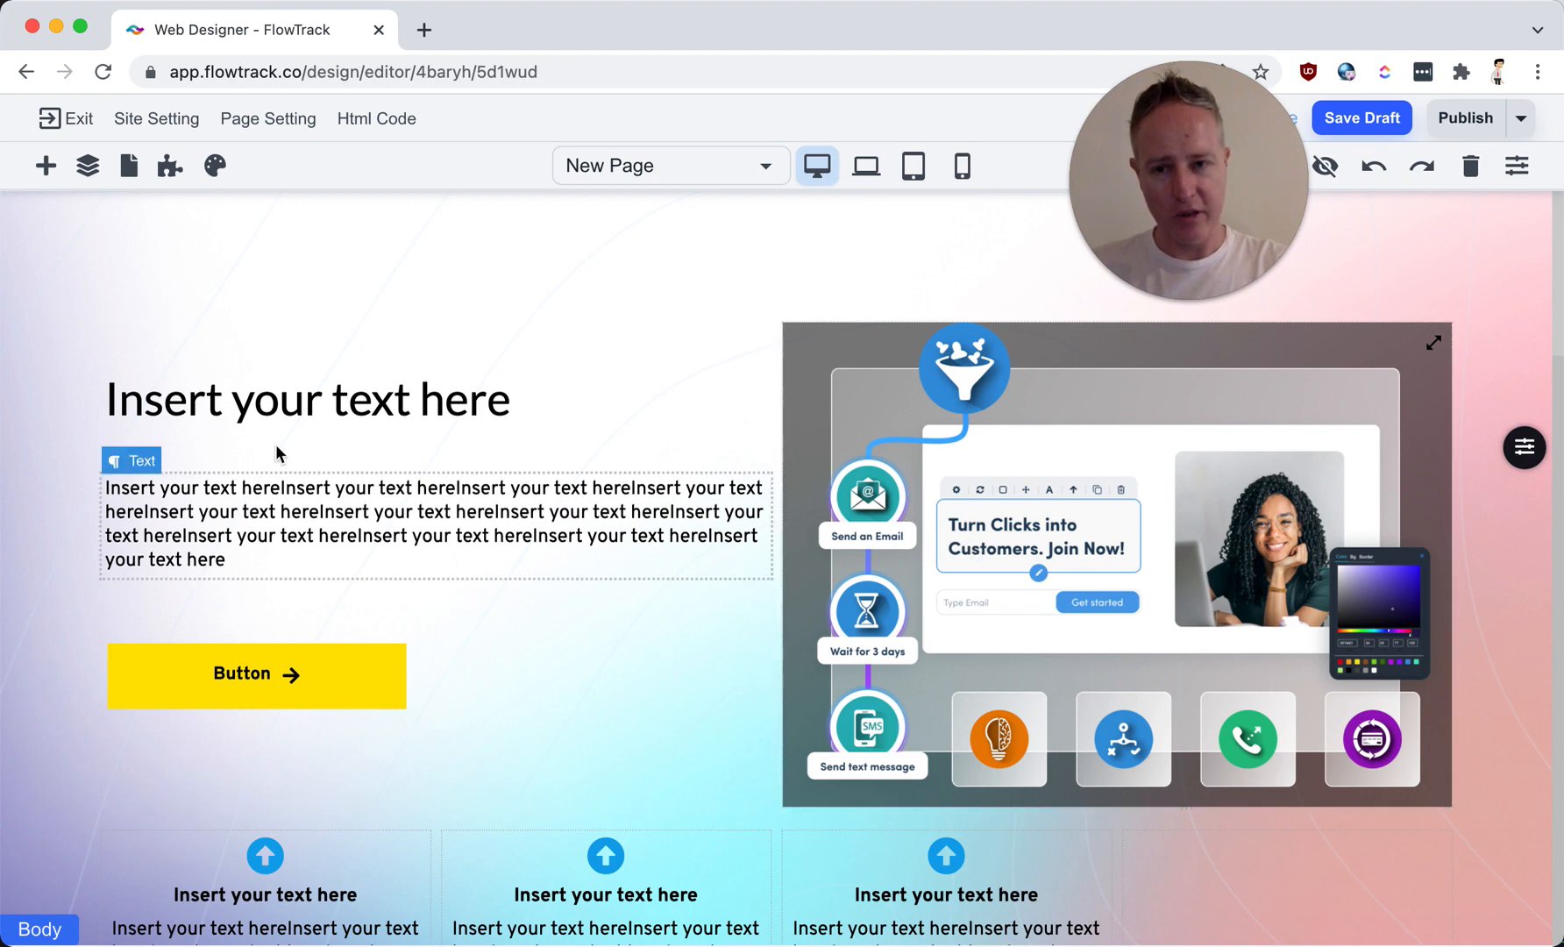
Step: Insert a new empty section directly below the opening section with the three icon columns
left_click(40, 173)
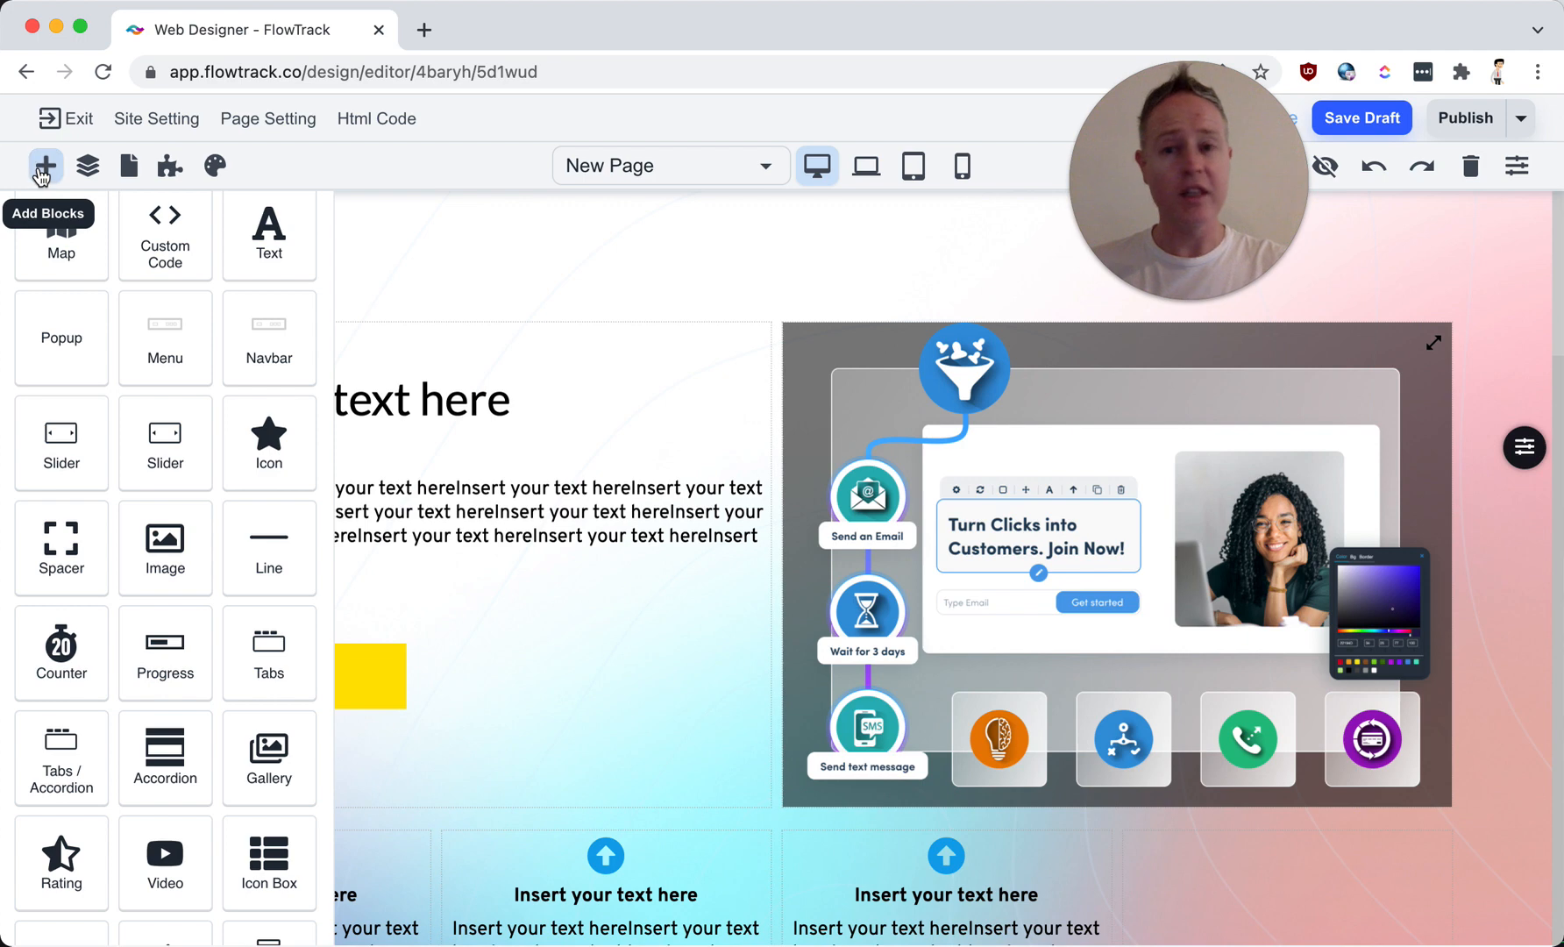
scroll(185, 420, "down", 3)
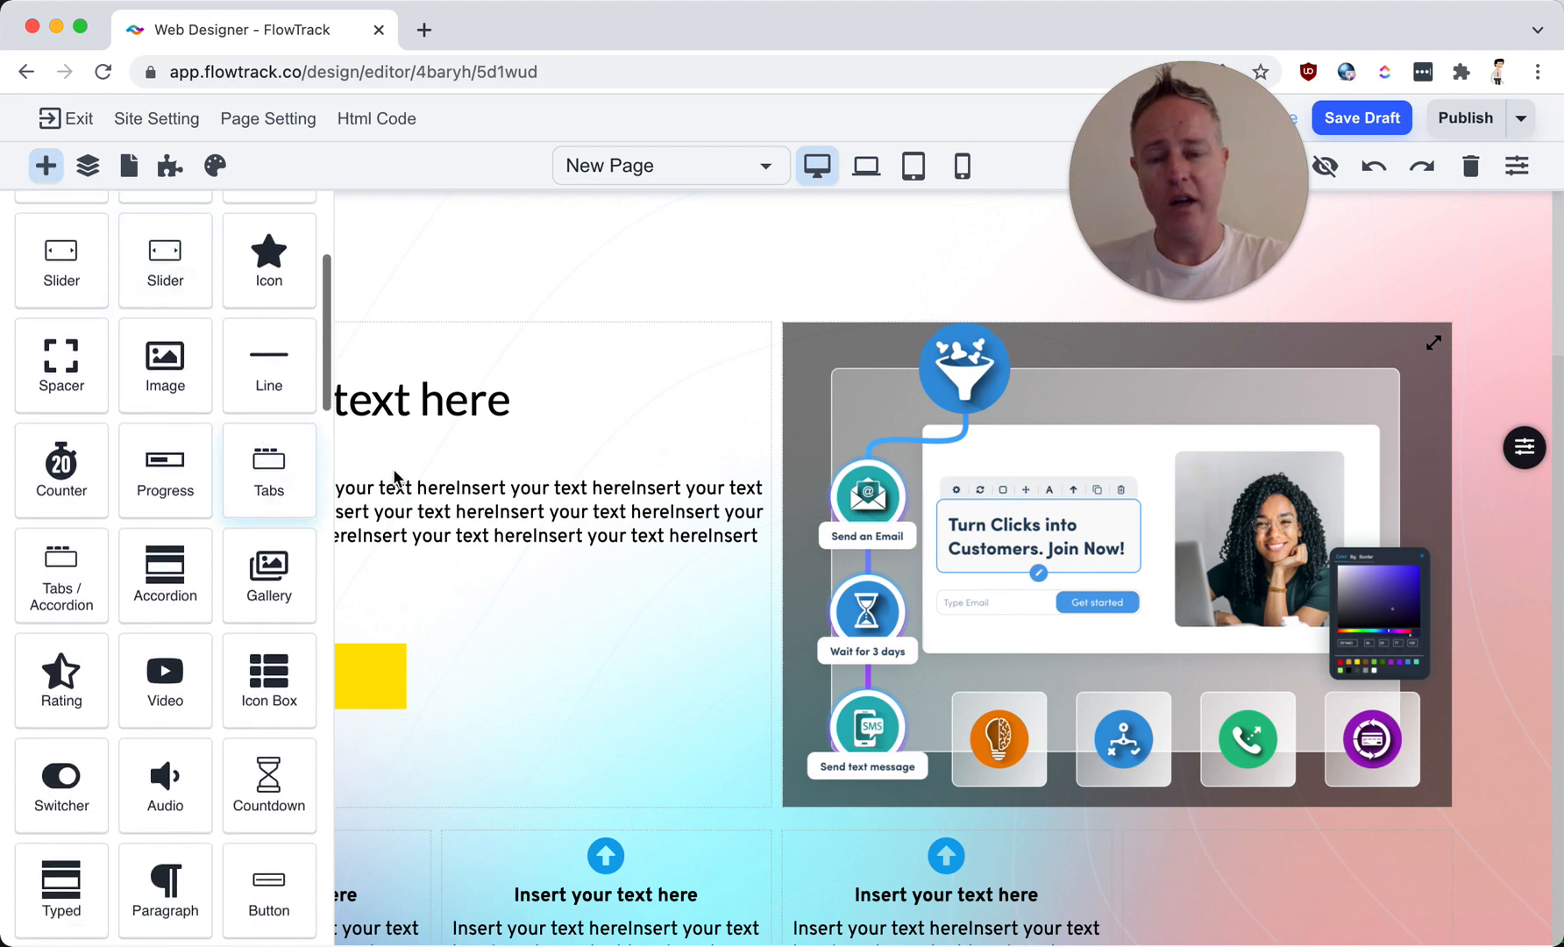
scroll(393, 479, "down", 7)
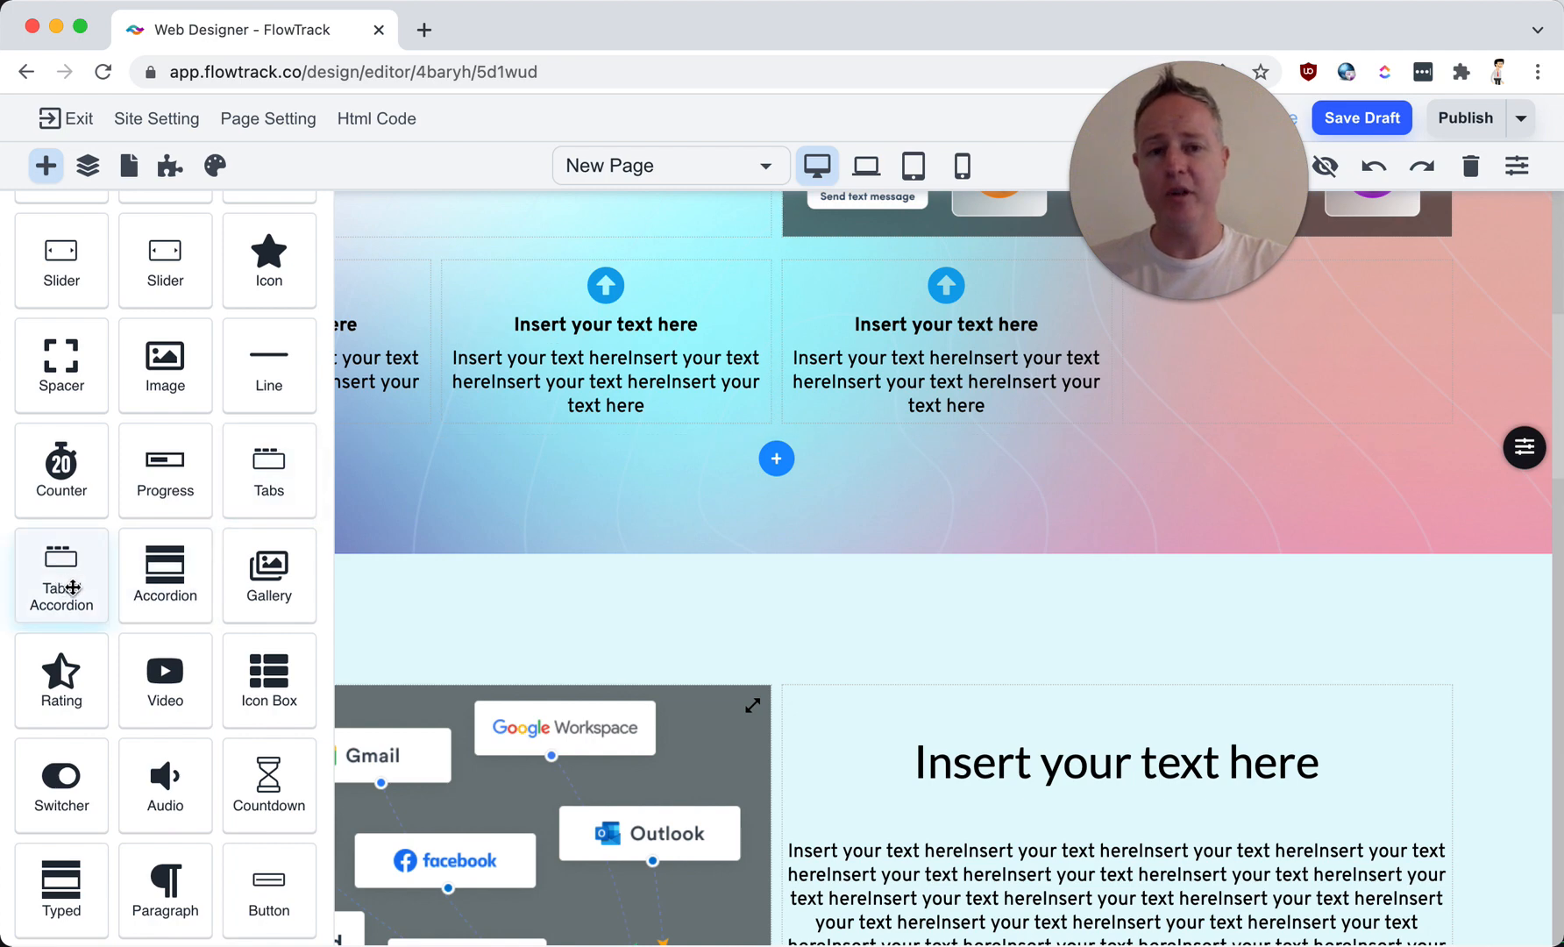
scroll(227, 579, "down", 3)
scroll(226, 580, "down", 3)
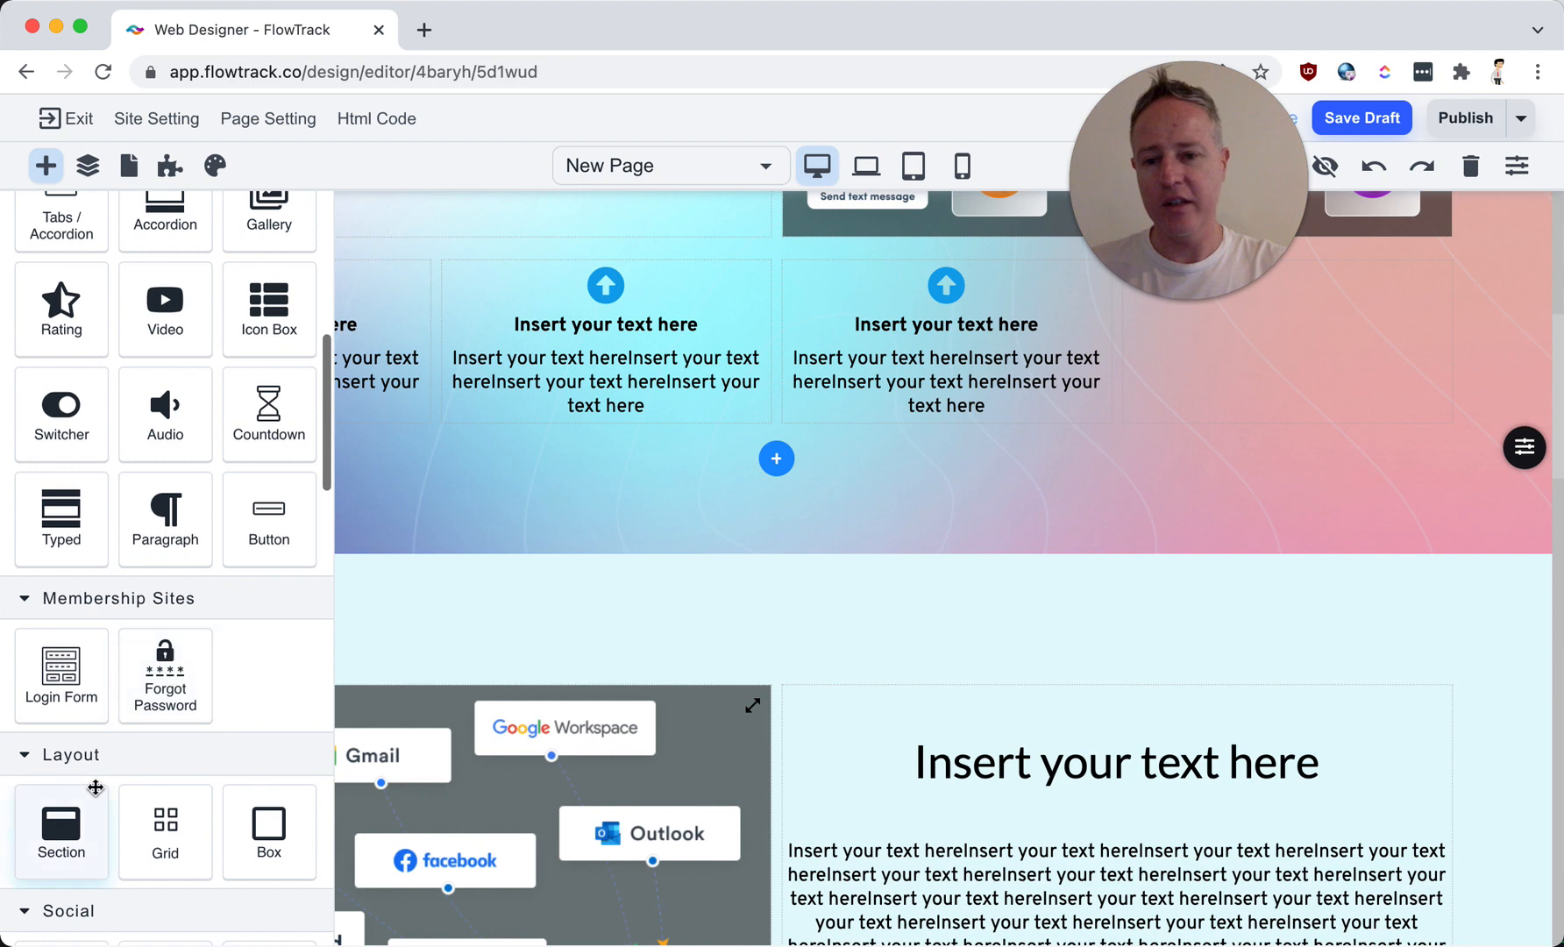
left_click_drag(64, 804, 732, 554)
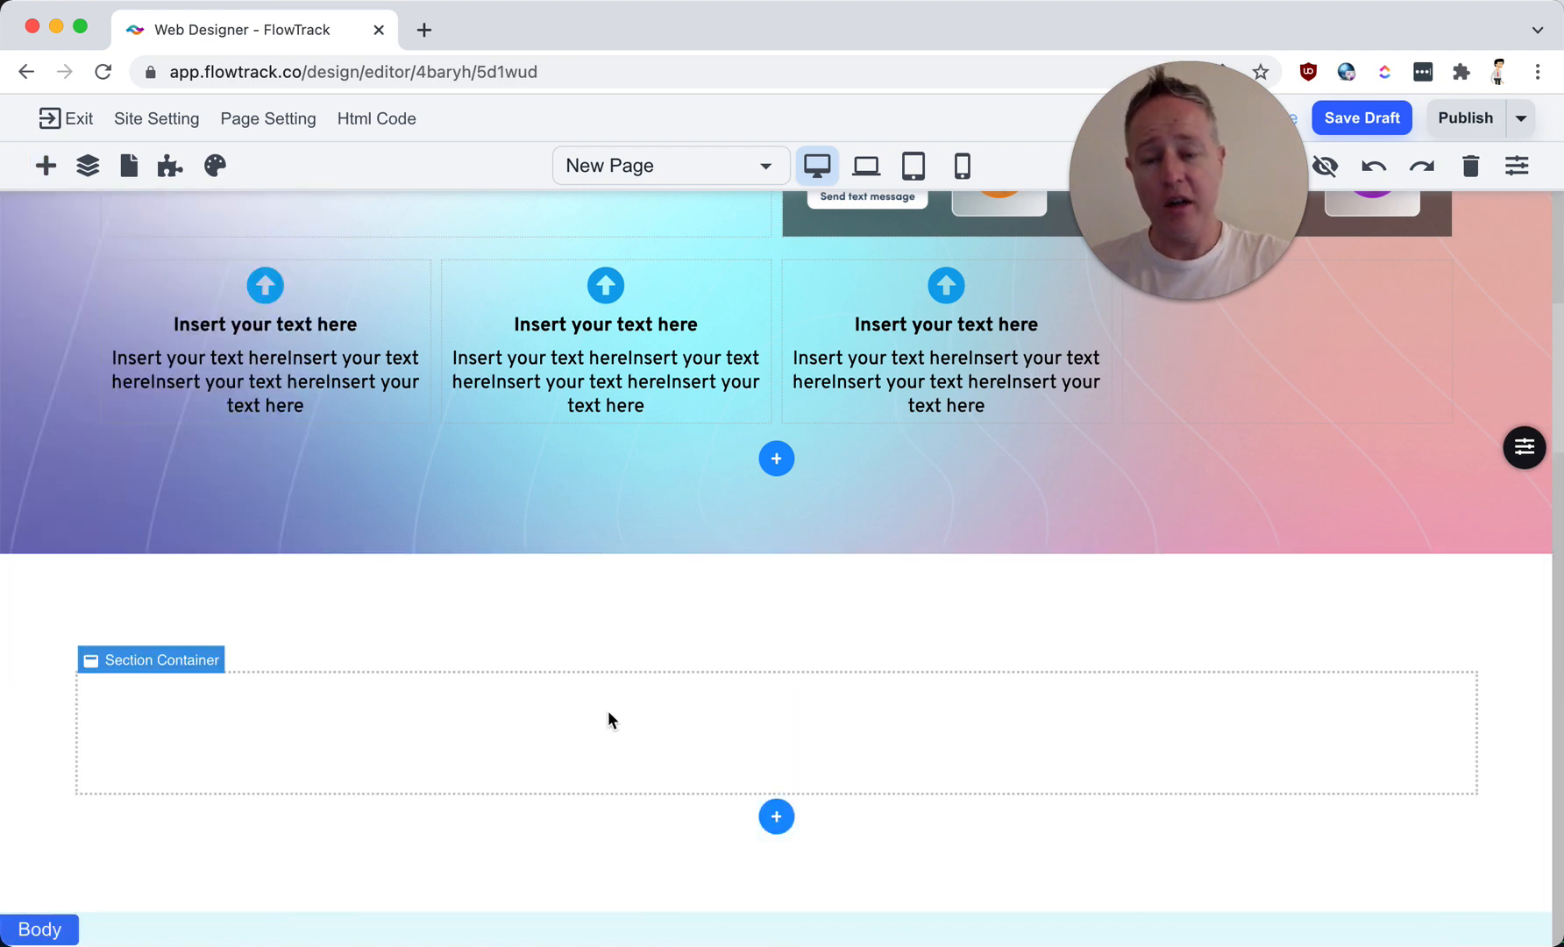
Step: Place a Tabs / Accordion block inside the new empty section
left_click(45, 166)
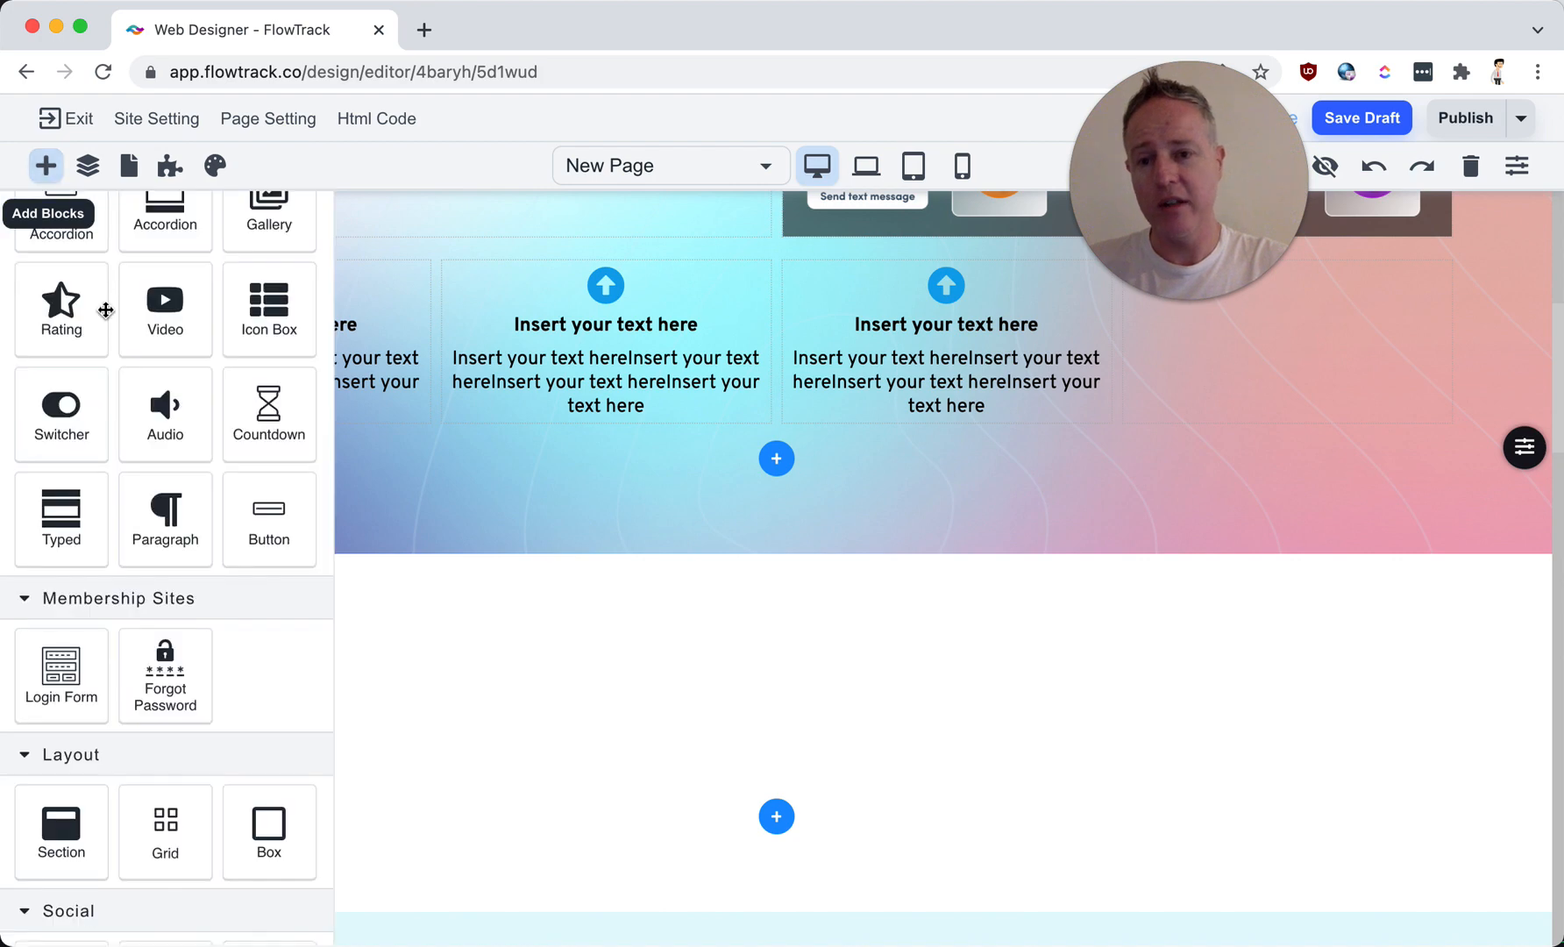
scroll(104, 359, "up", 3)
left_click_drag(65, 375, 735, 692)
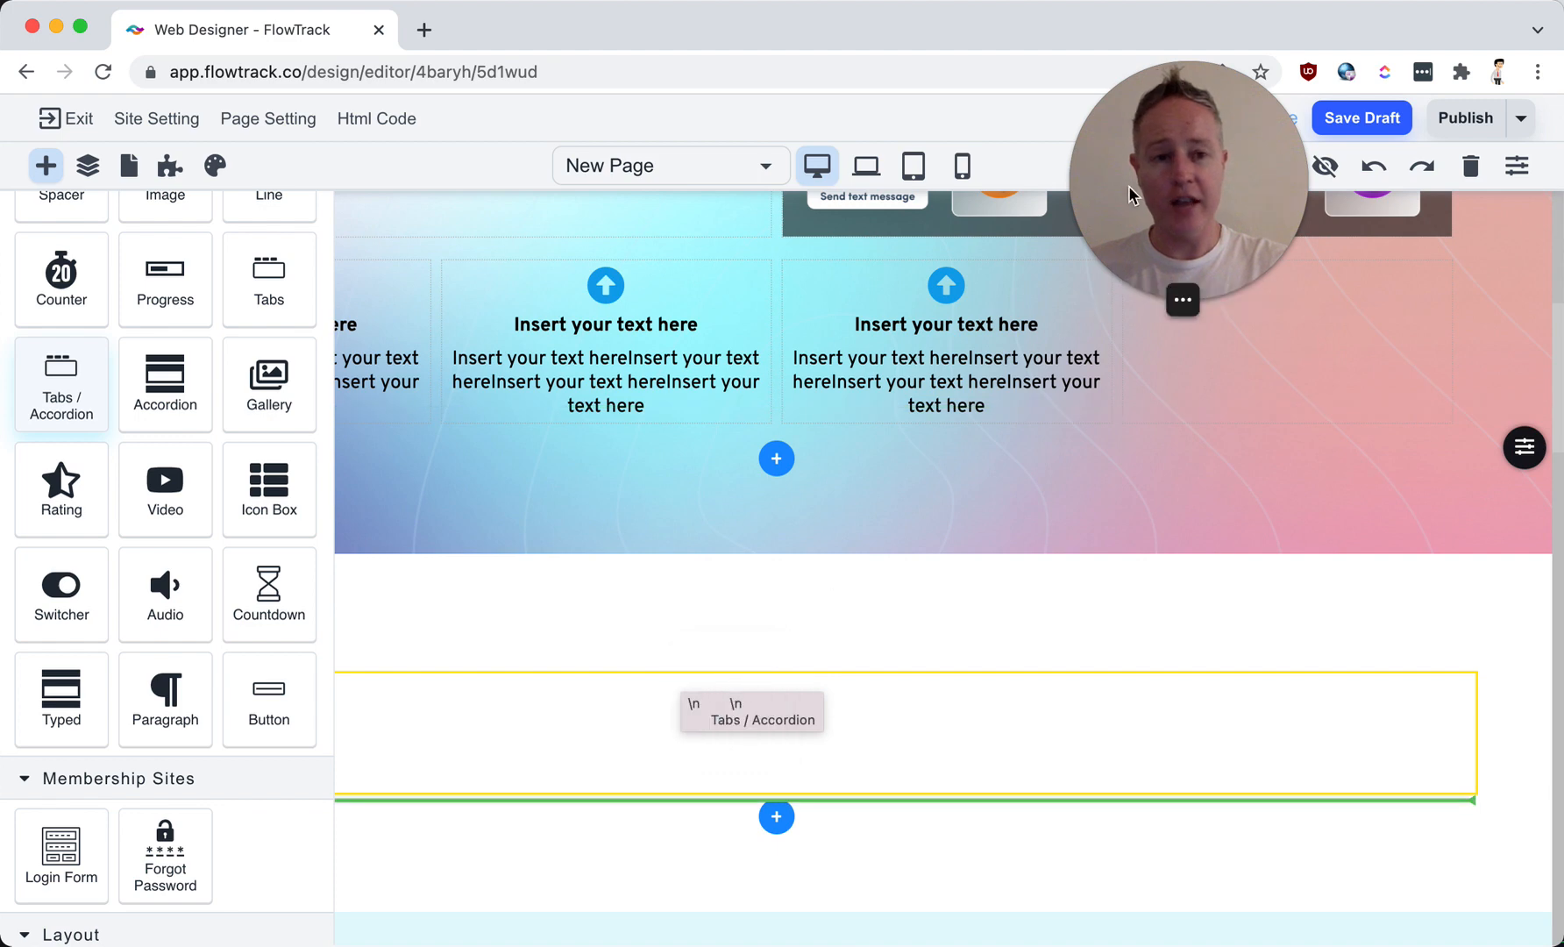
left_click_drag(1165, 183, 305, 738)
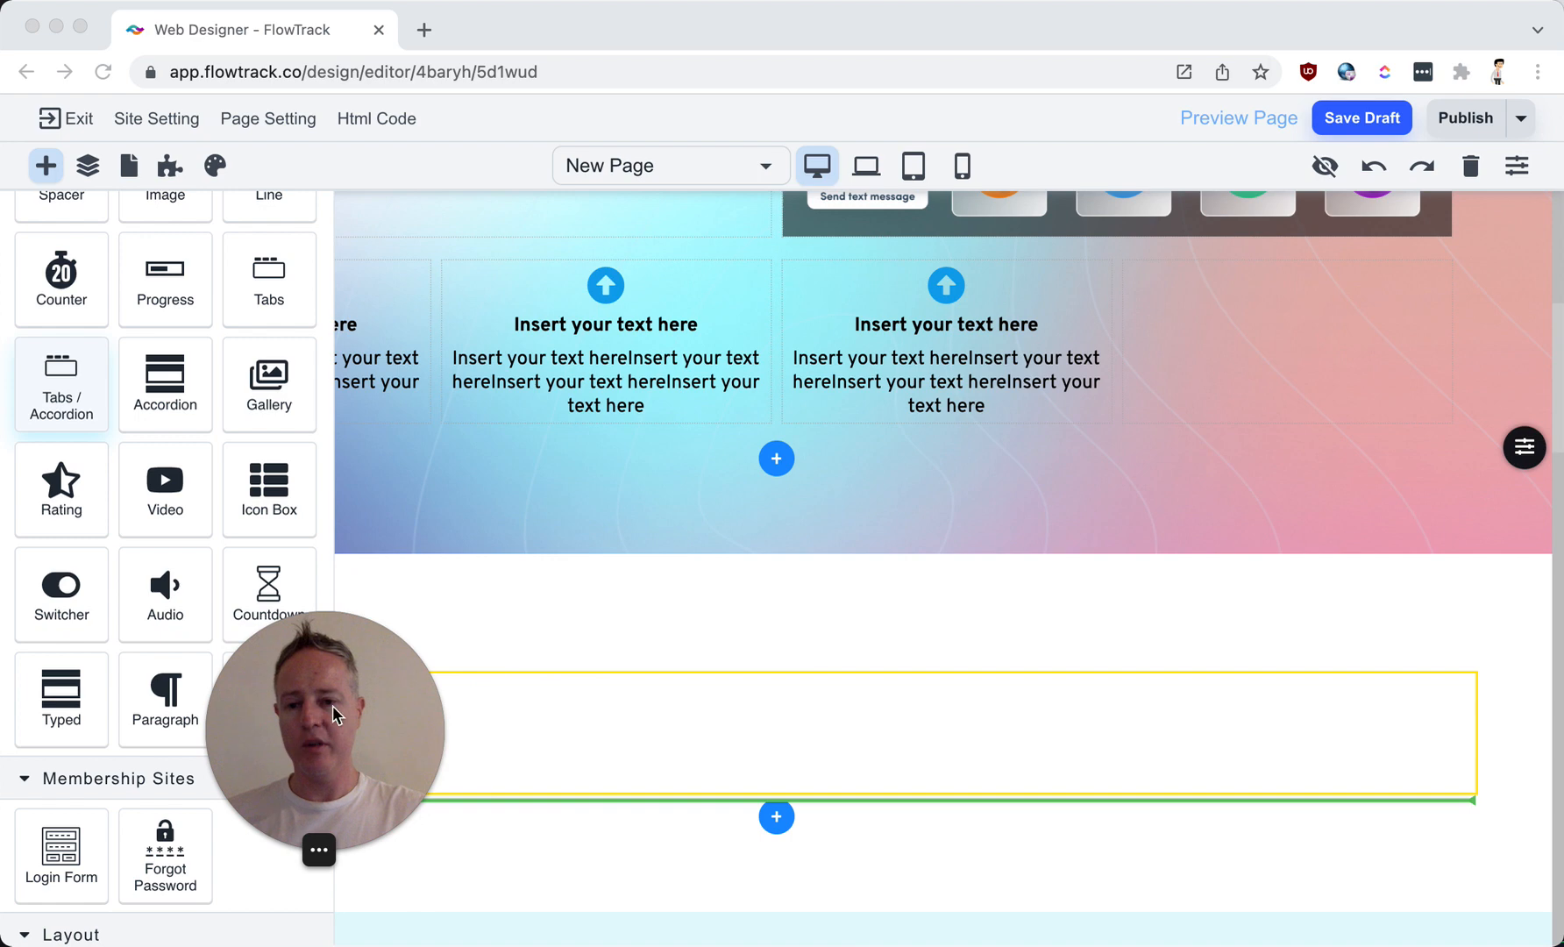
left_click(593, 715)
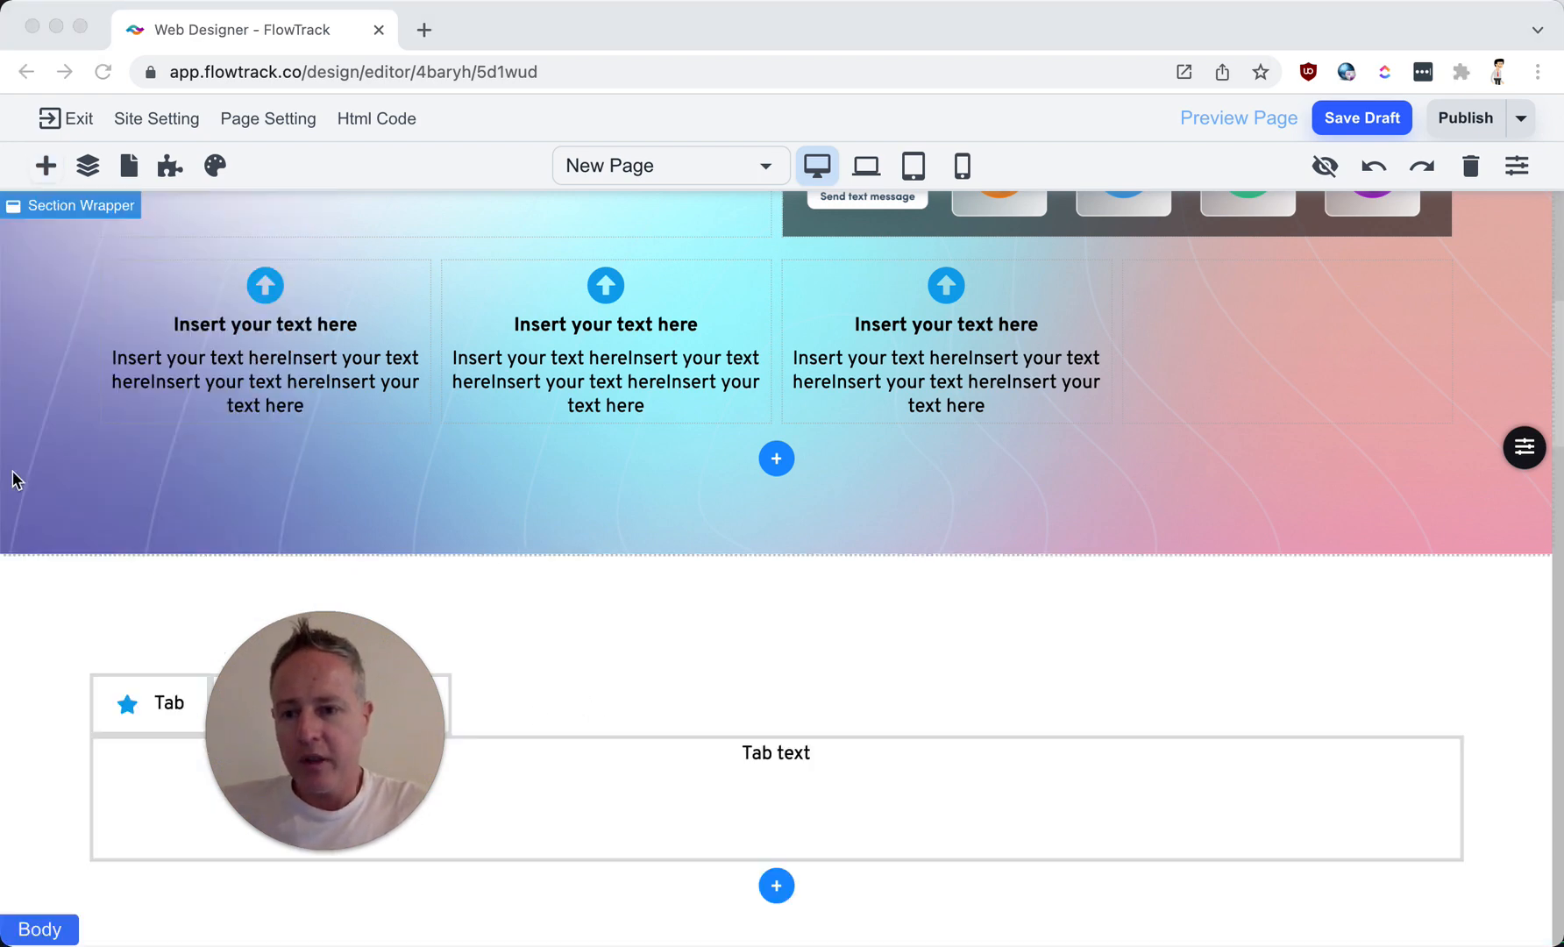
left_click_drag(362, 738, 1410, 787)
Step: Examine the tabs block in the phone layout, expanding its first and second accordion items, and check the sections above it
left_click(849, 706)
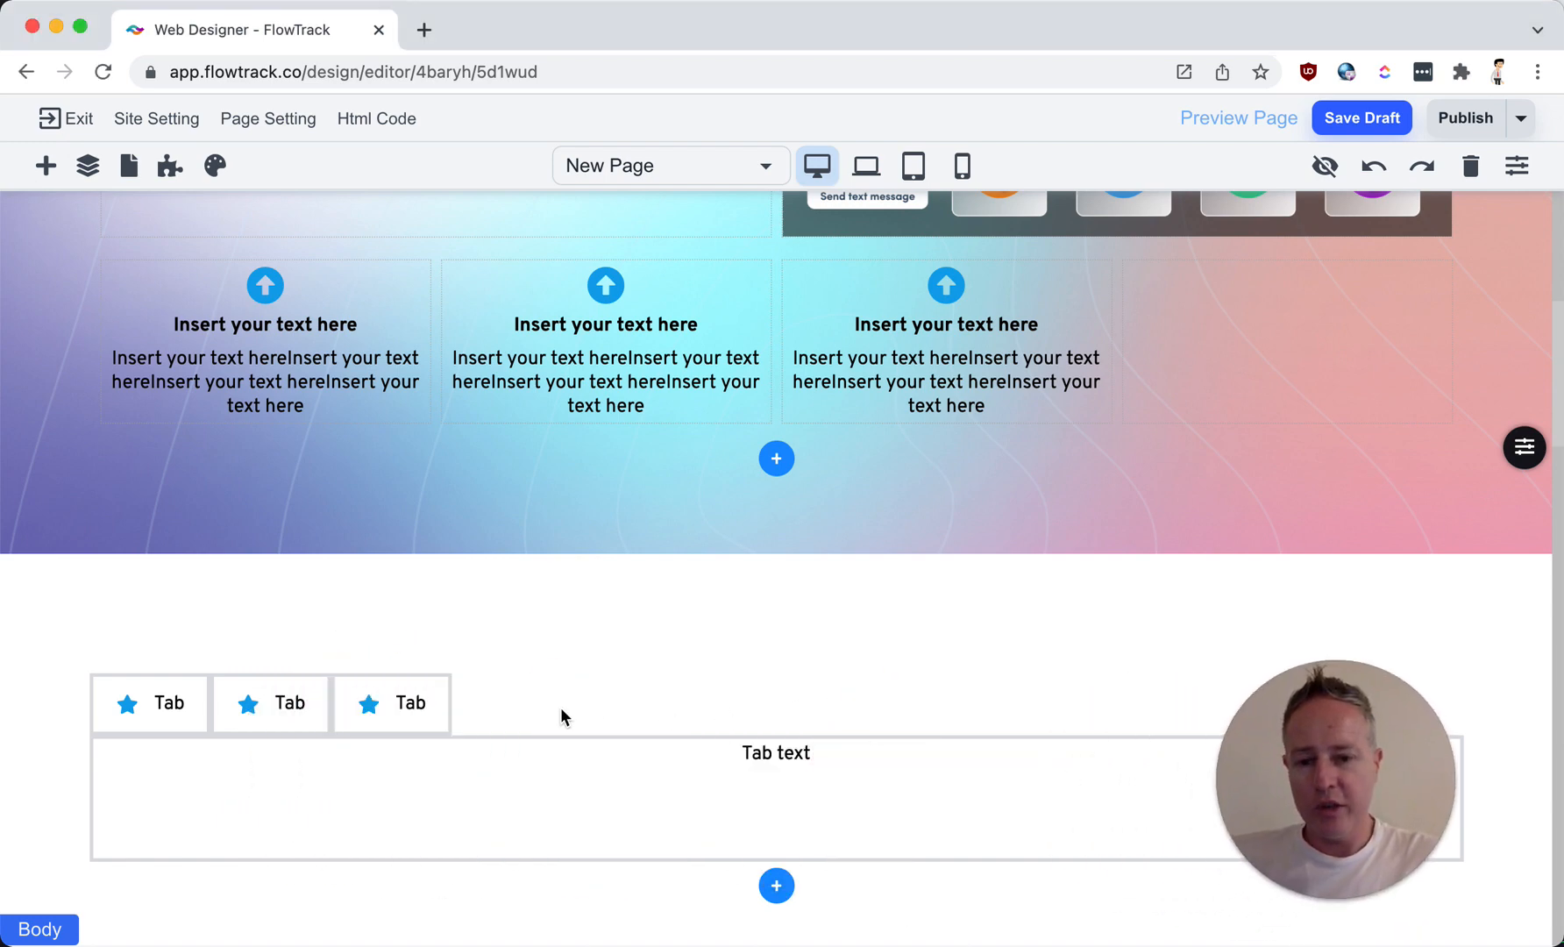
scroll(644, 769, "down", 2)
left_click(627, 657)
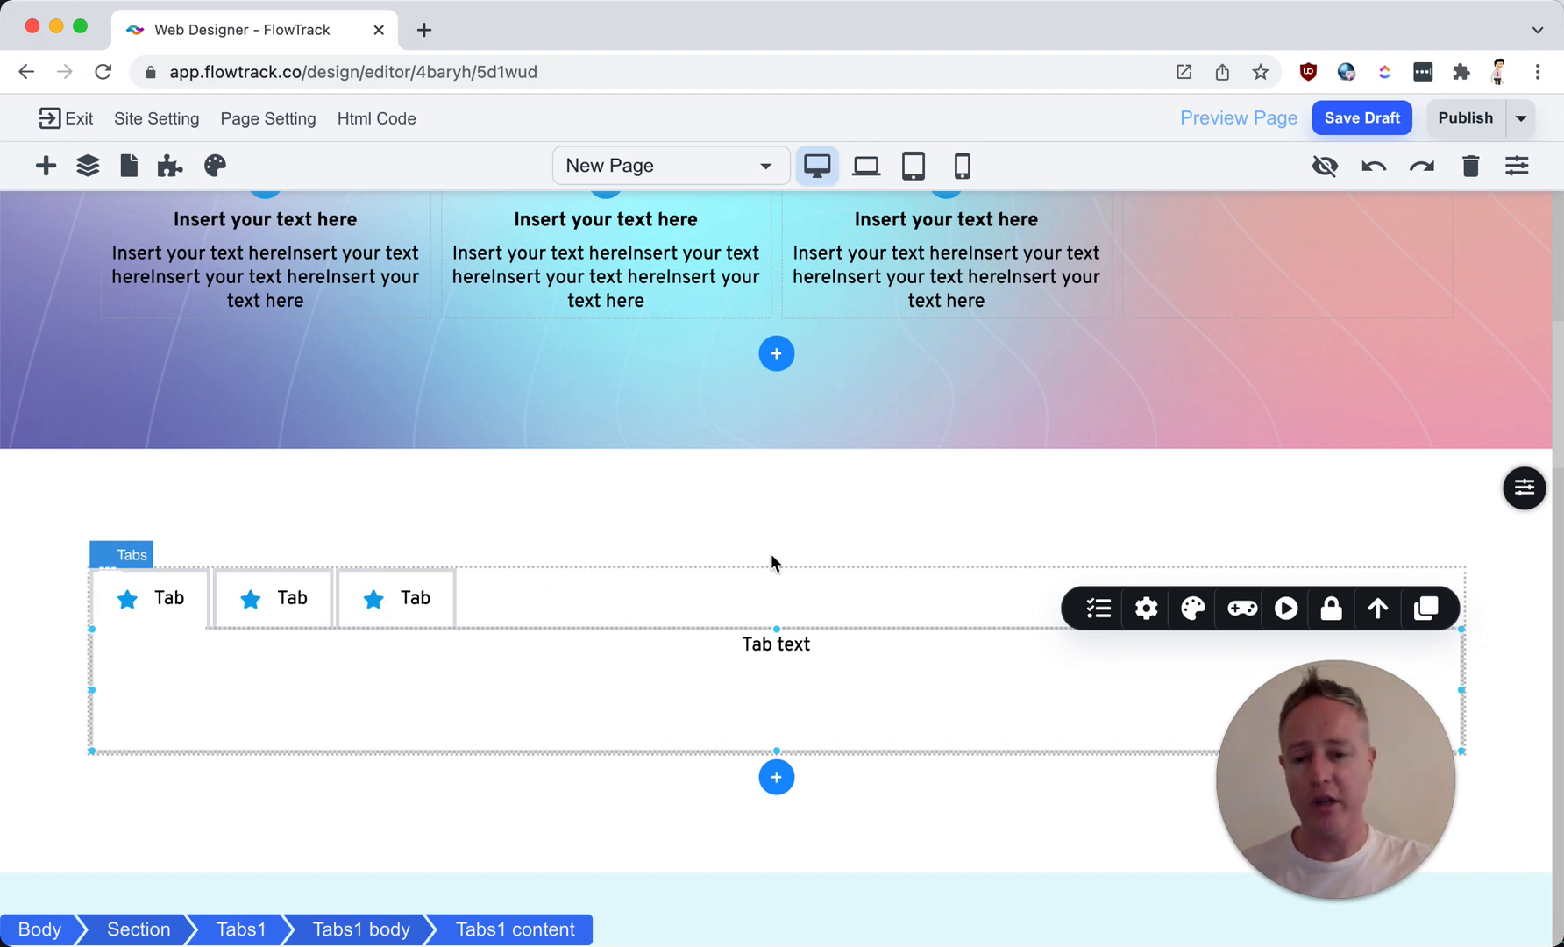
left_click(964, 172)
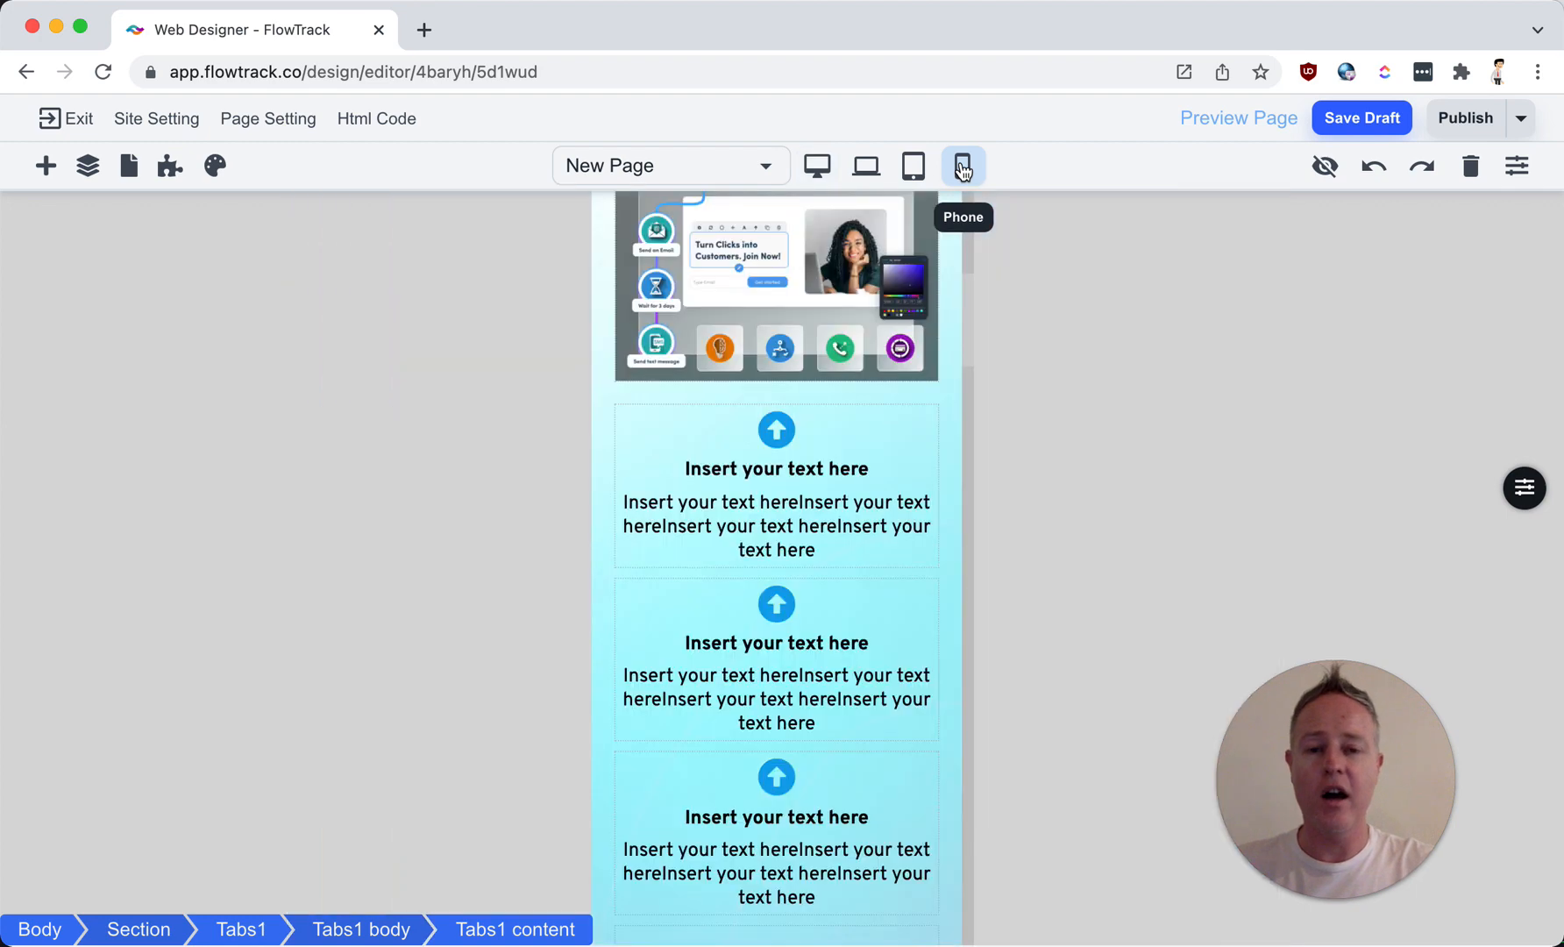
scroll(849, 454, "down", 10)
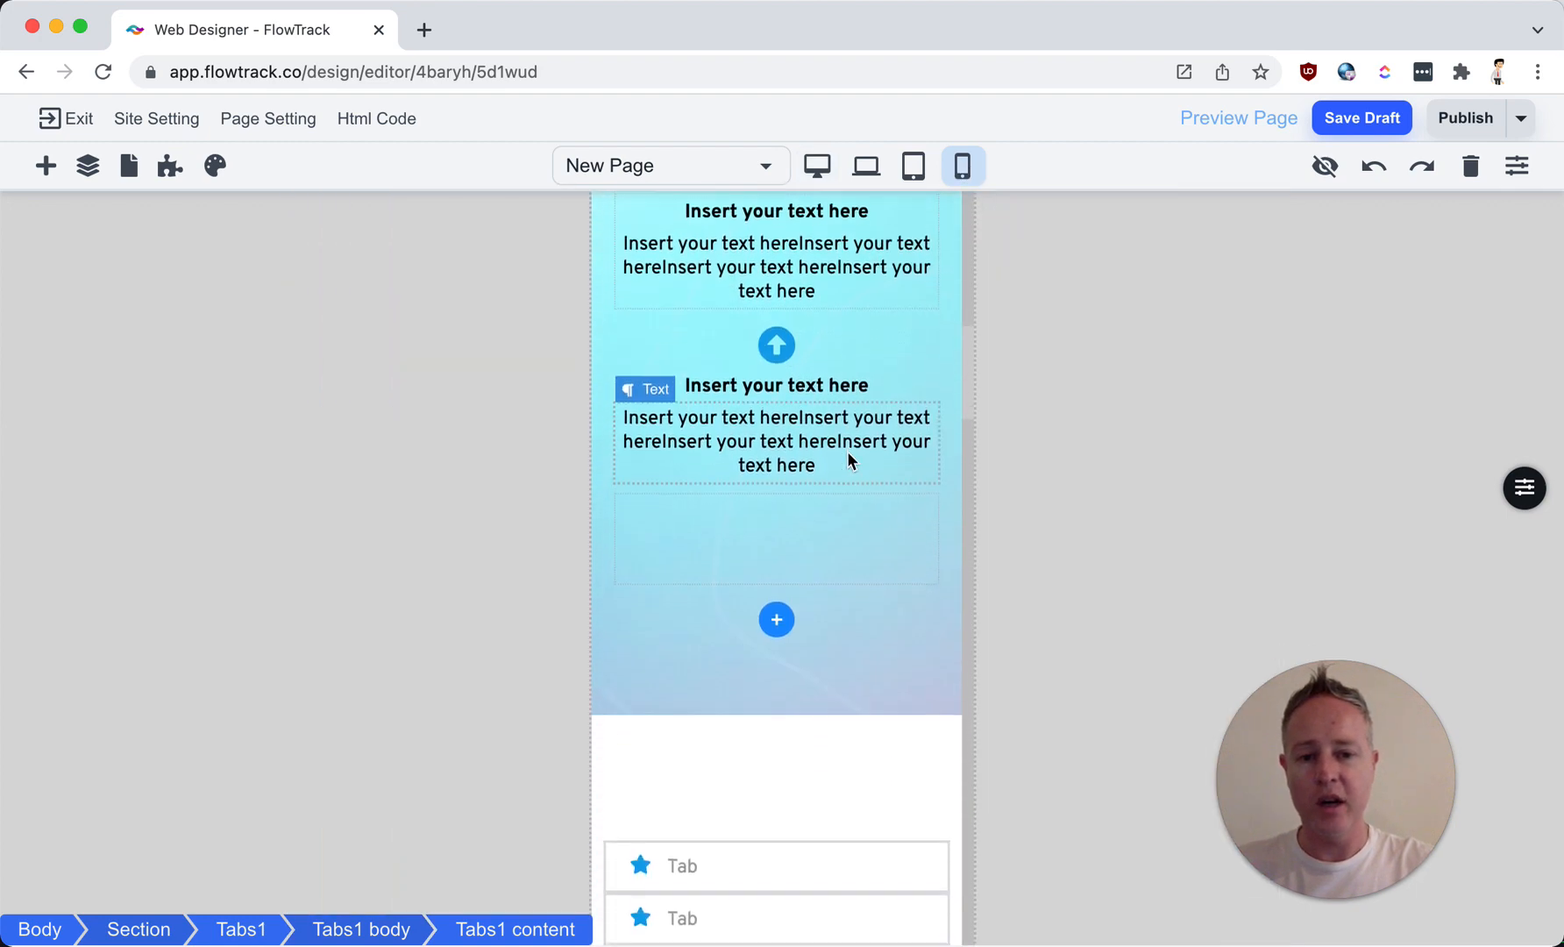
left_click(837, 350)
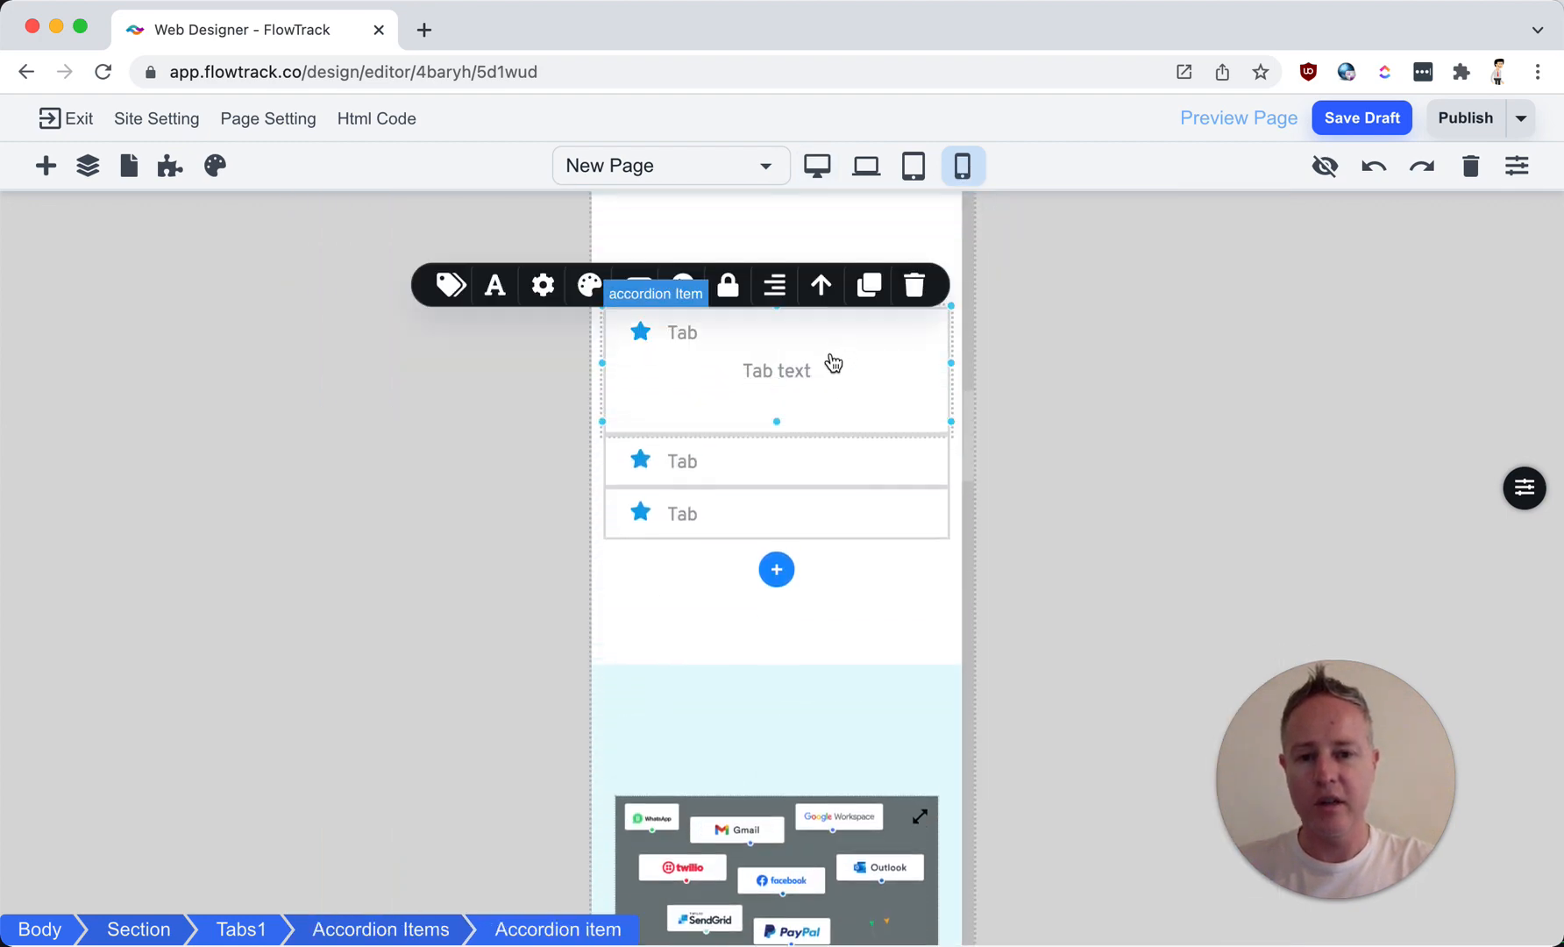
left_click(799, 502)
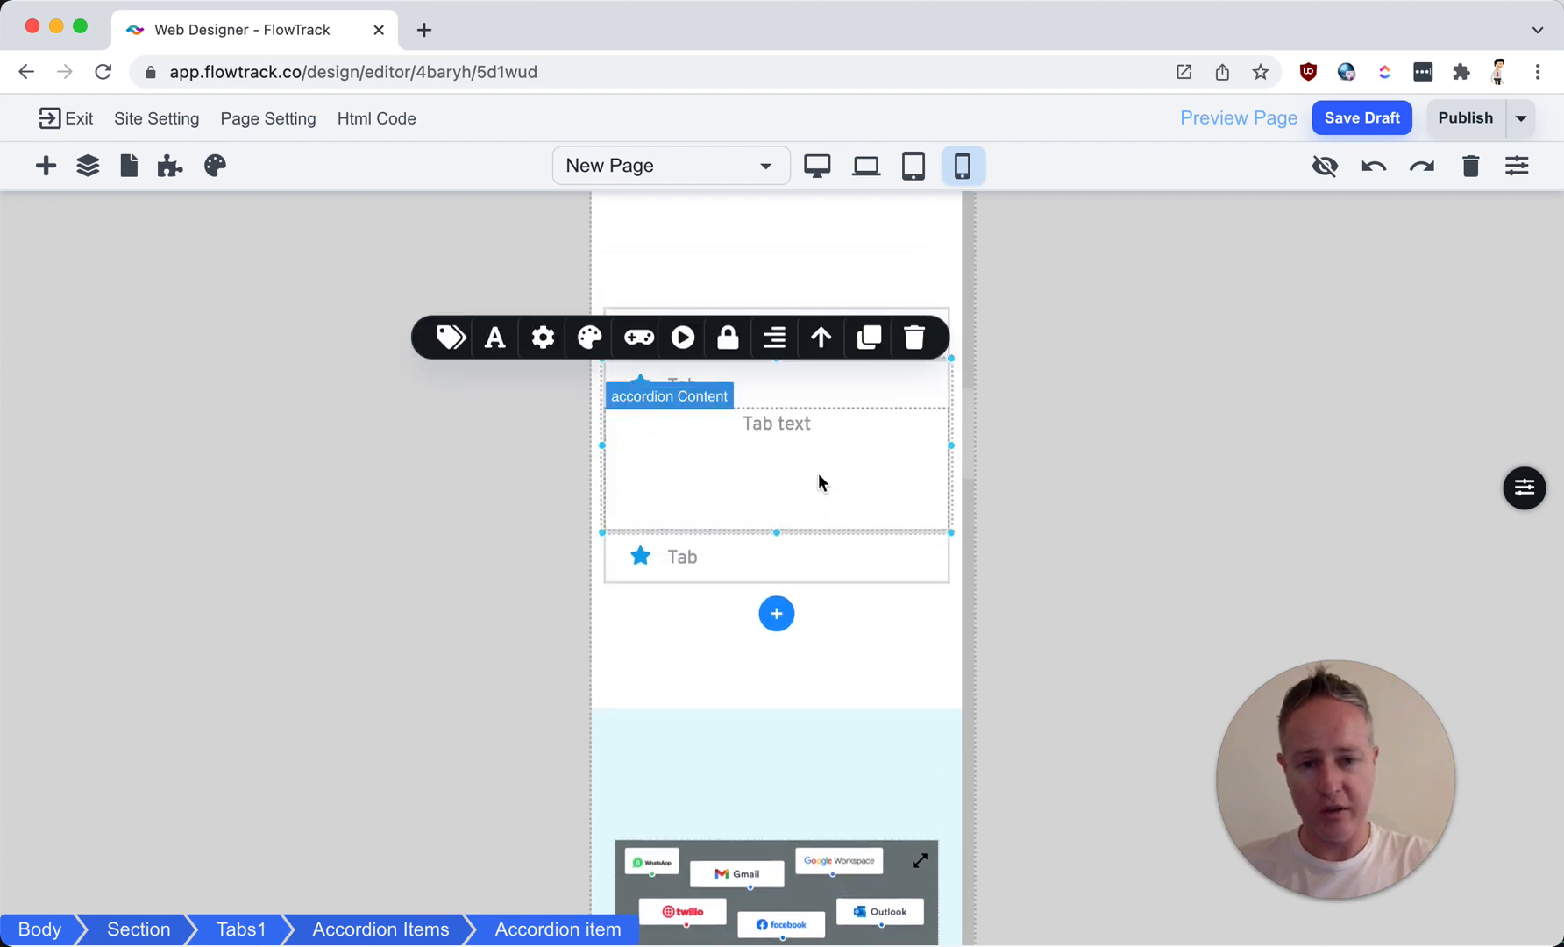
scroll(851, 447, "up", 10)
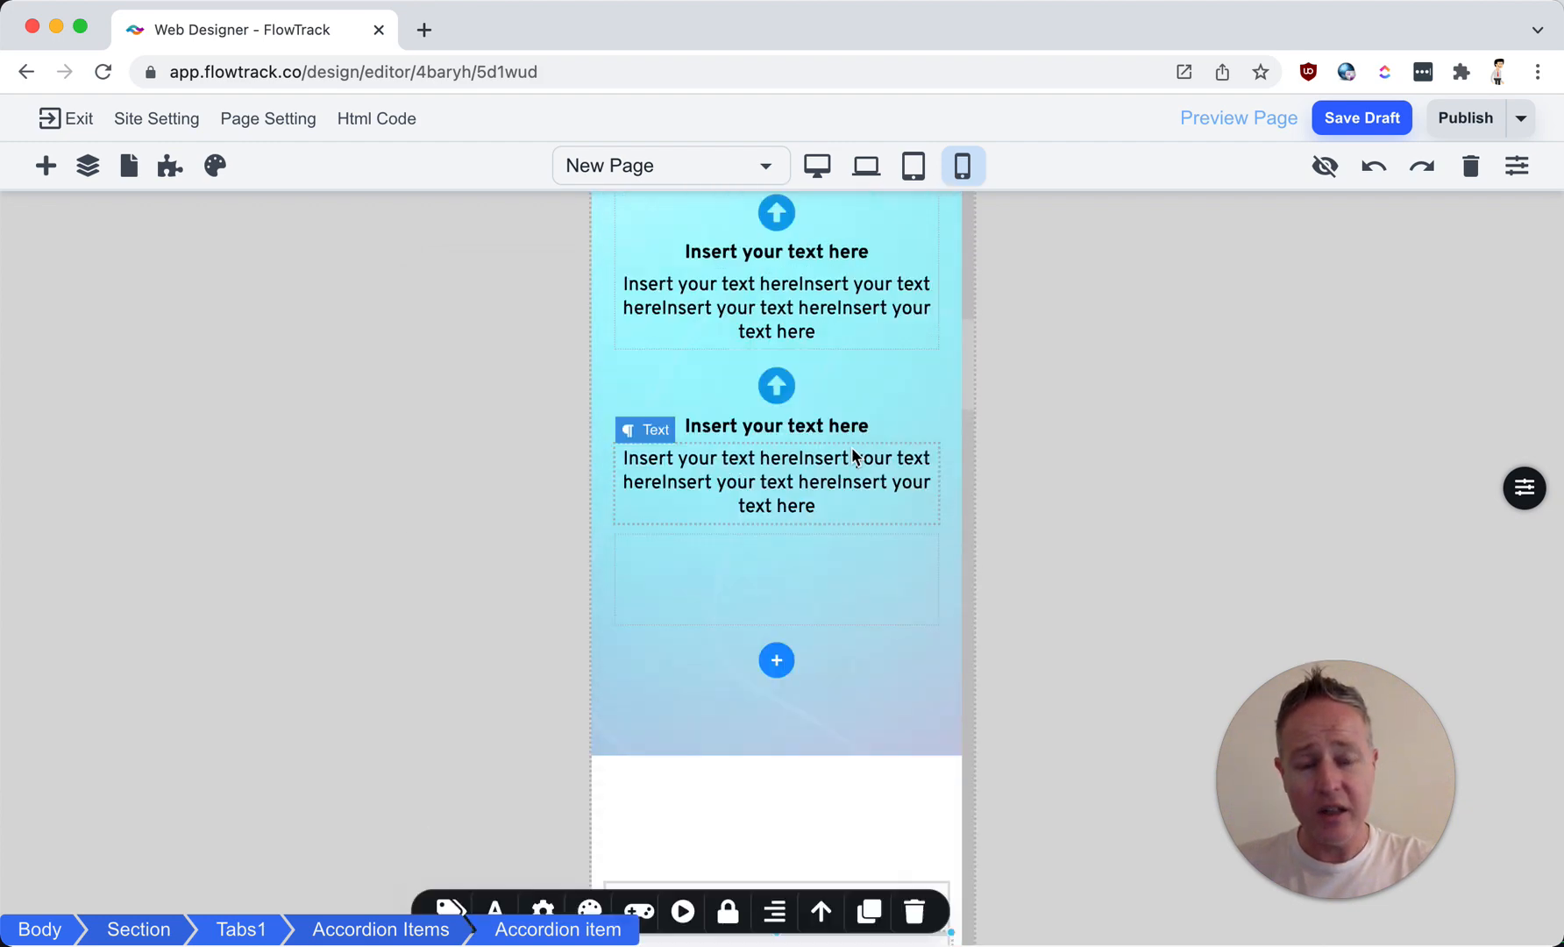
scroll(851, 447, "up", 5)
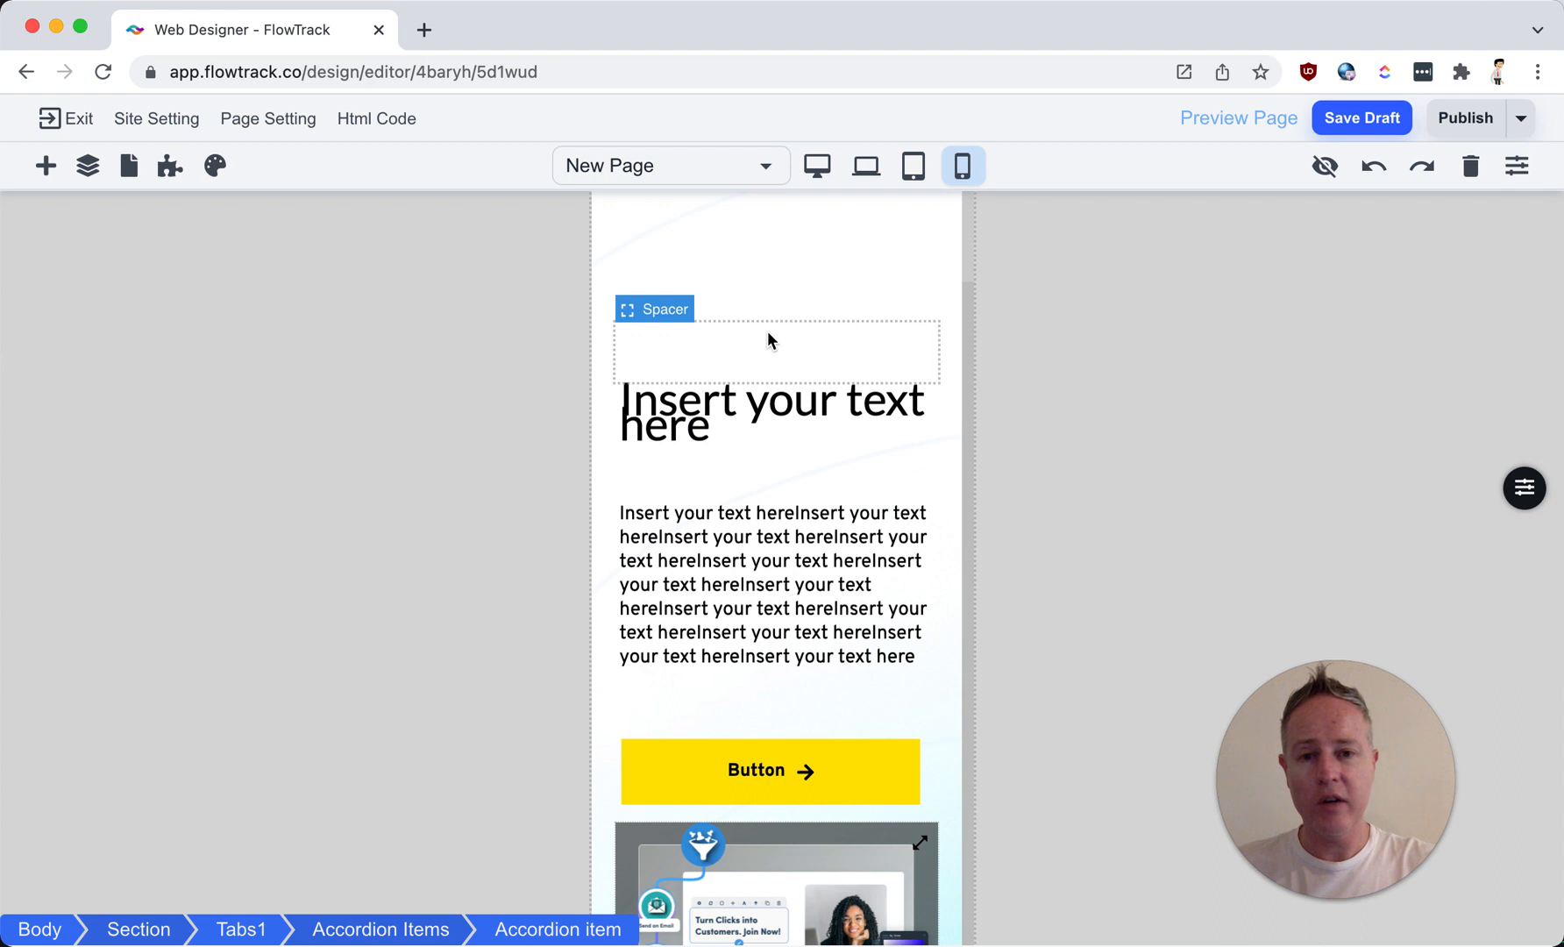
Step: Set the font size of the opening section's heading to 28 px in the phone layout
scroll(811, 419, "down", 1)
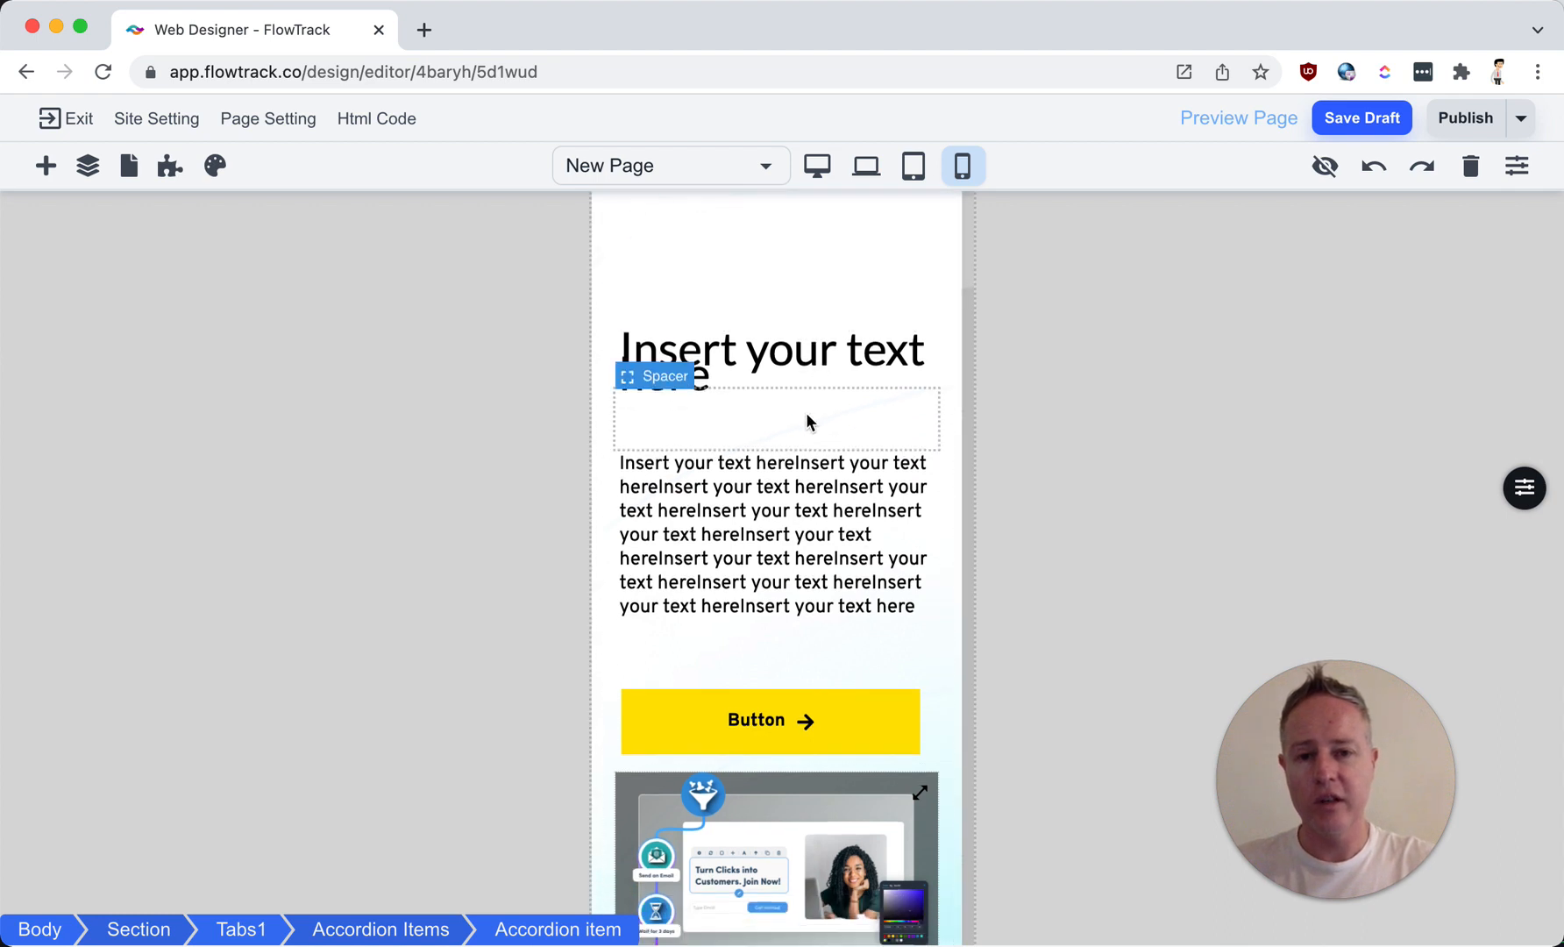
scroll(805, 412, "down", 2)
scroll(789, 377, "up", 2)
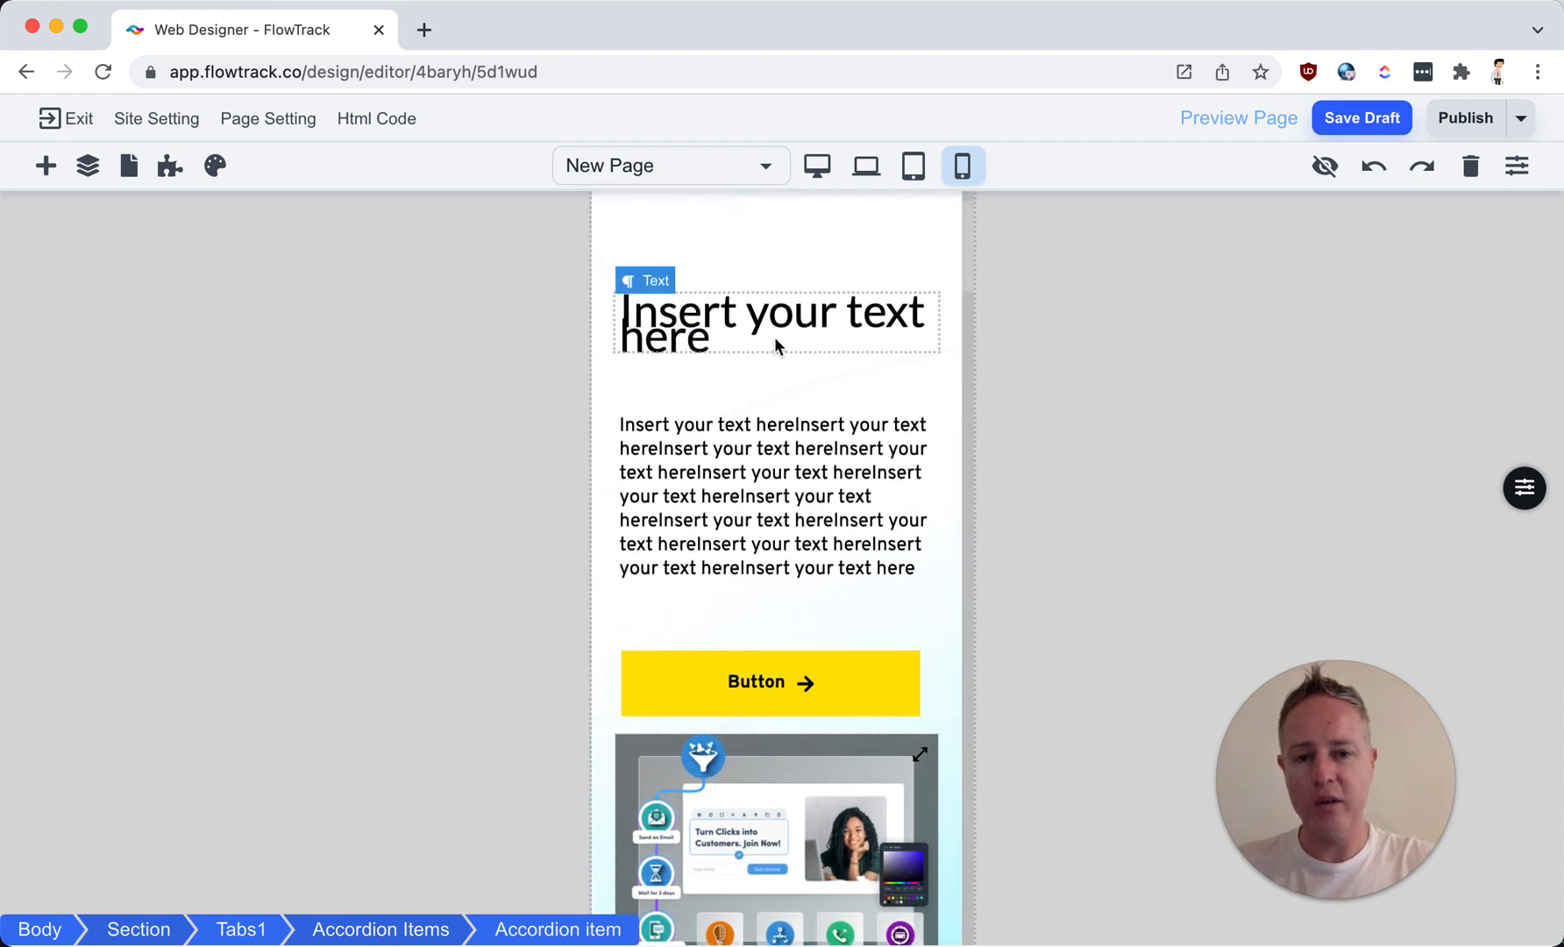
left_click(771, 335)
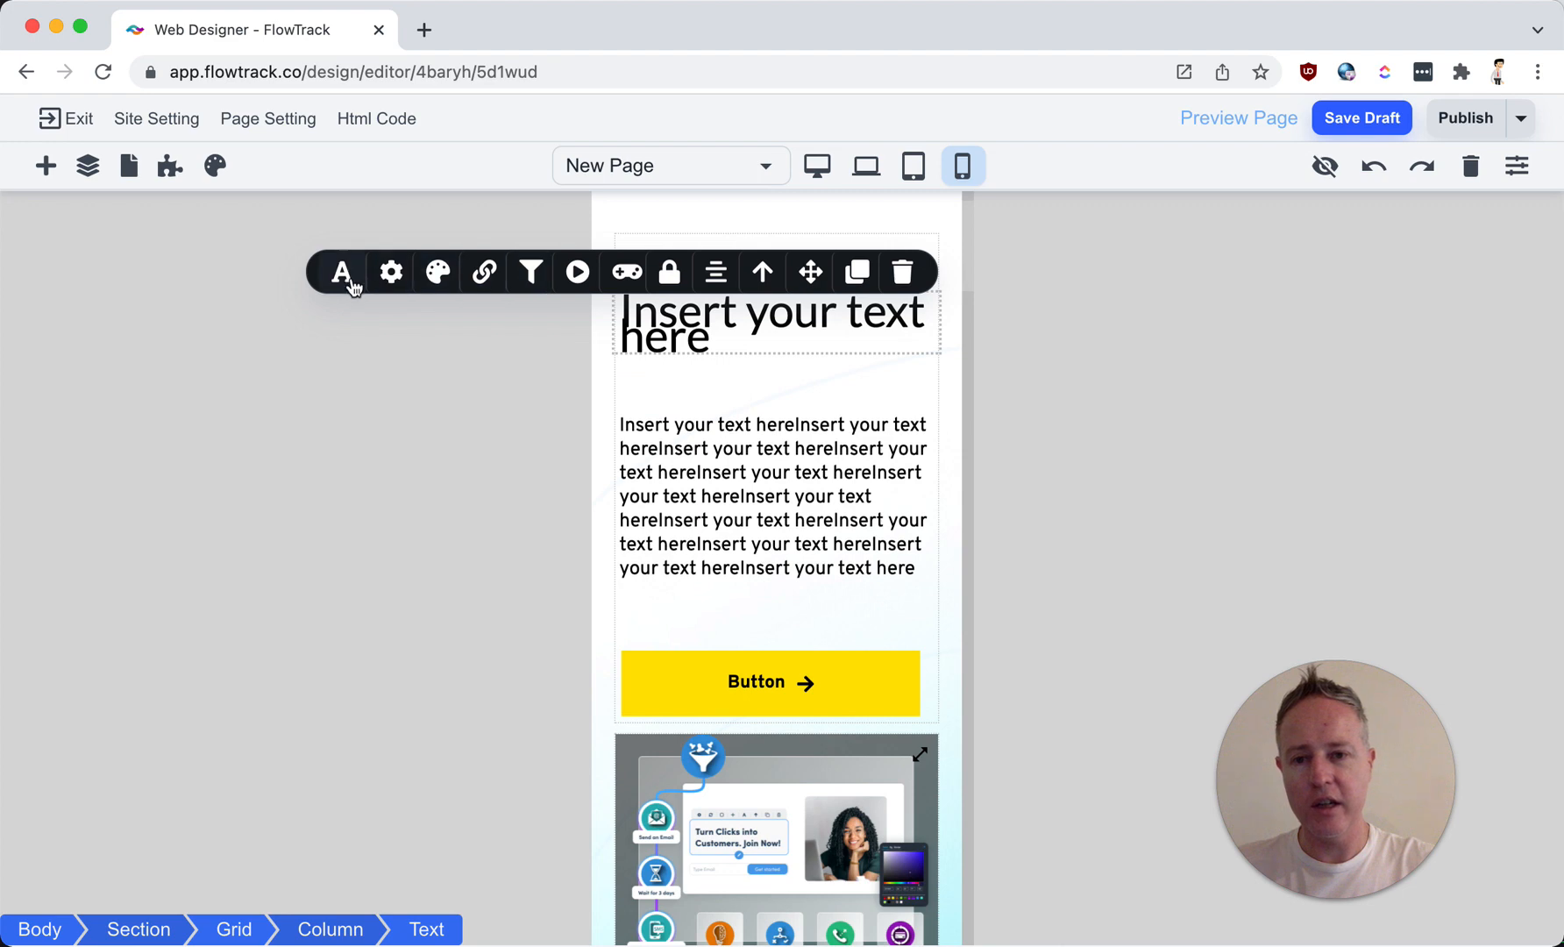
left_click(342, 273)
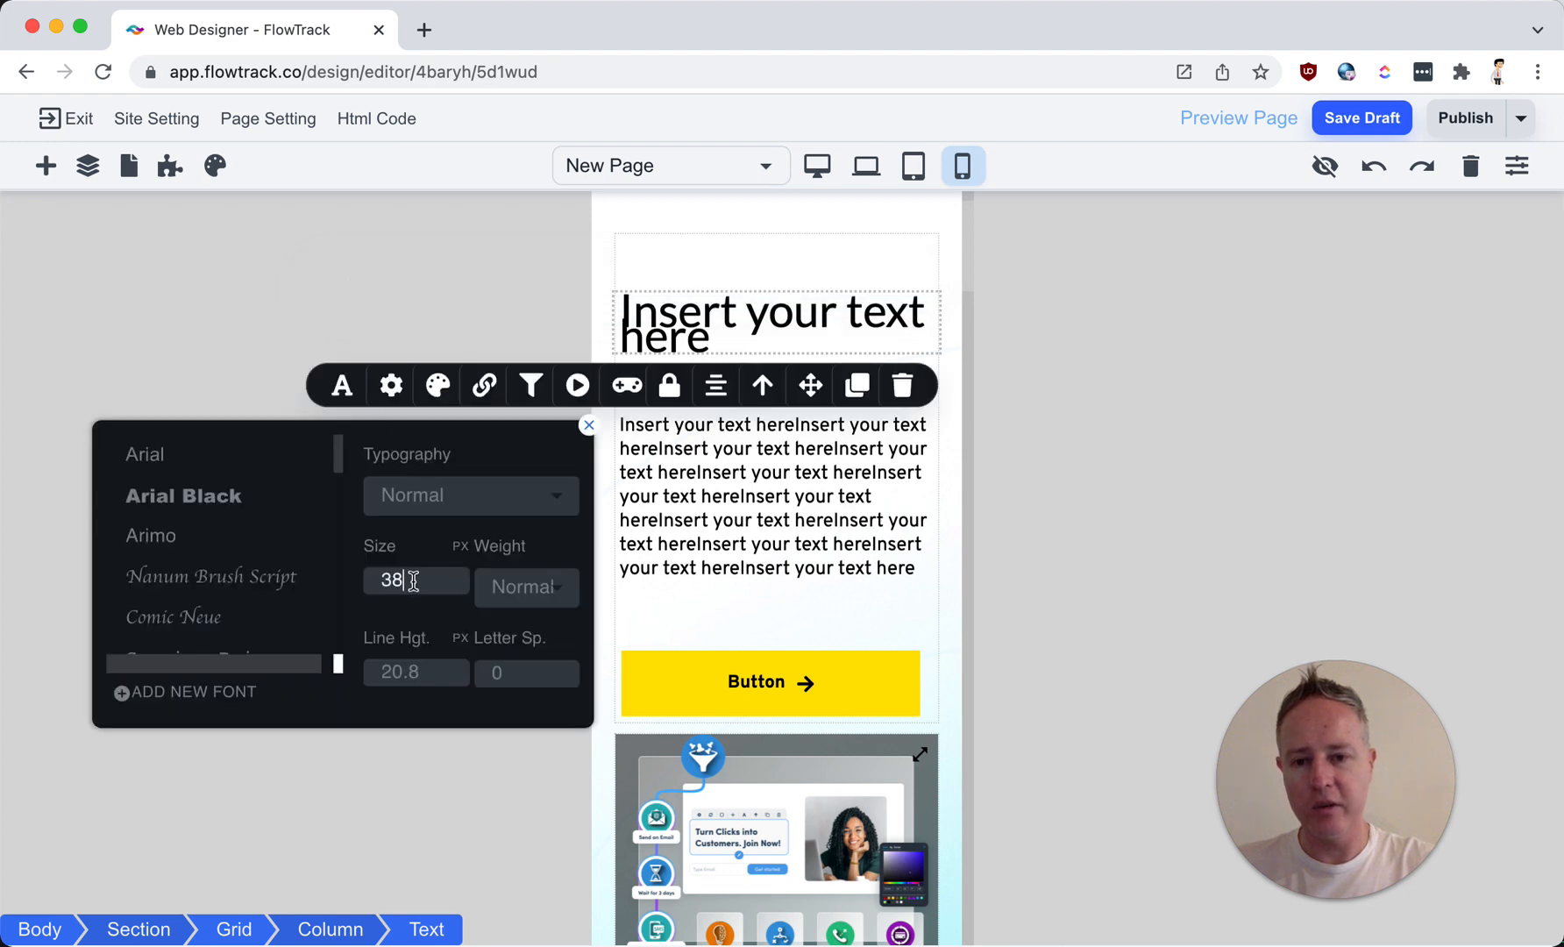
type("28")
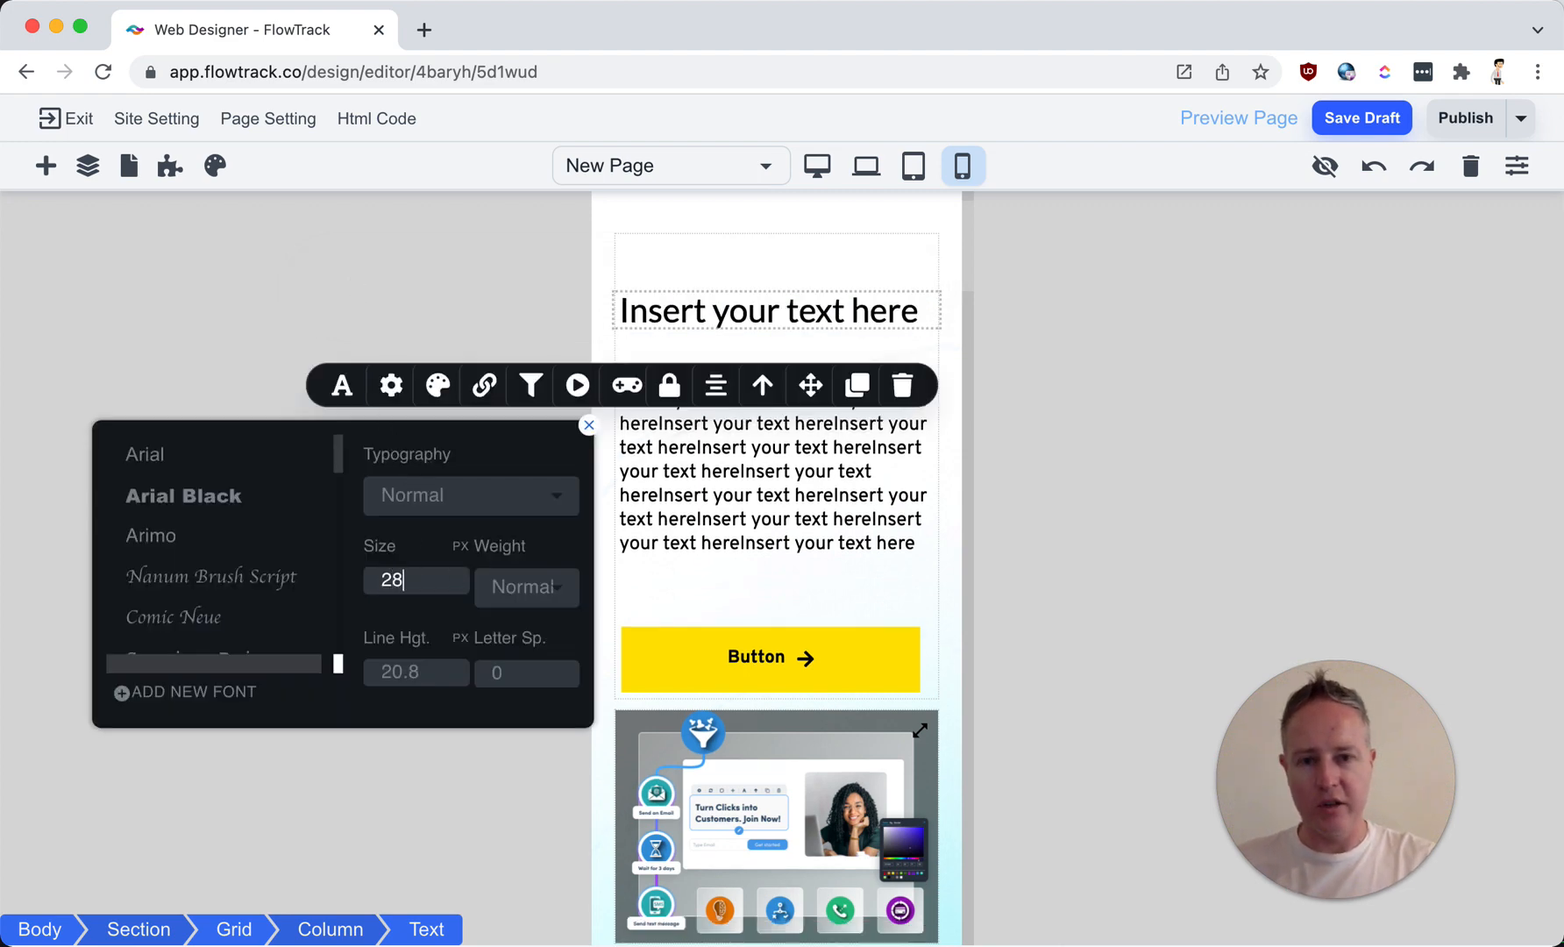
left_click(754, 518)
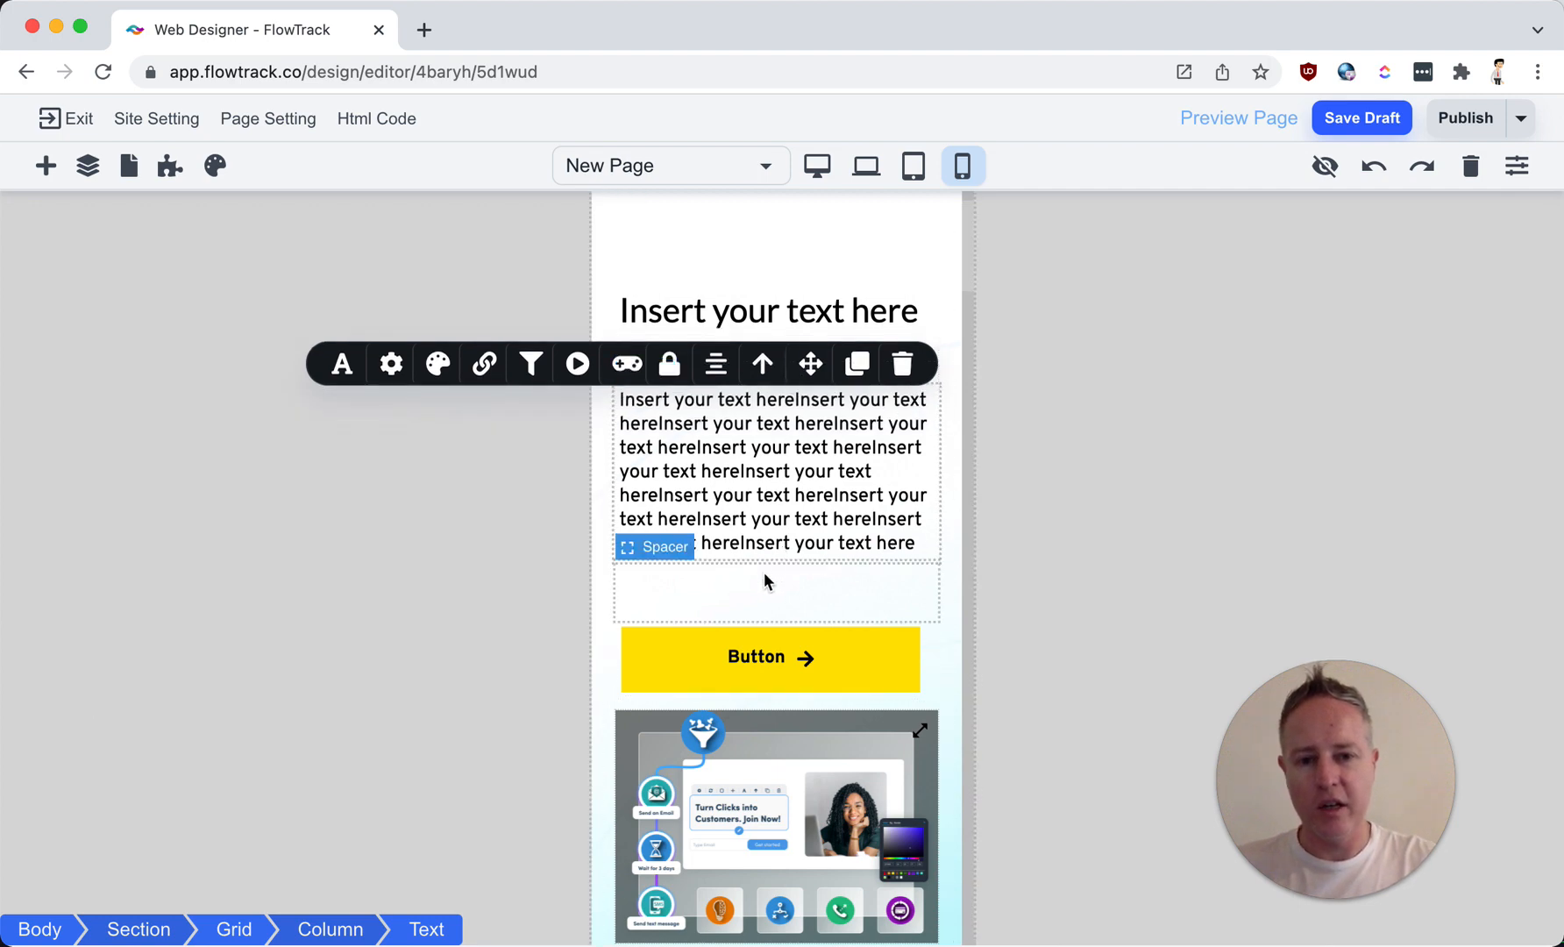
Step: Reduce the height of the spacers below and above the opening section's paragraph
left_click(781, 605)
left_click_drag(776, 619, 780, 596)
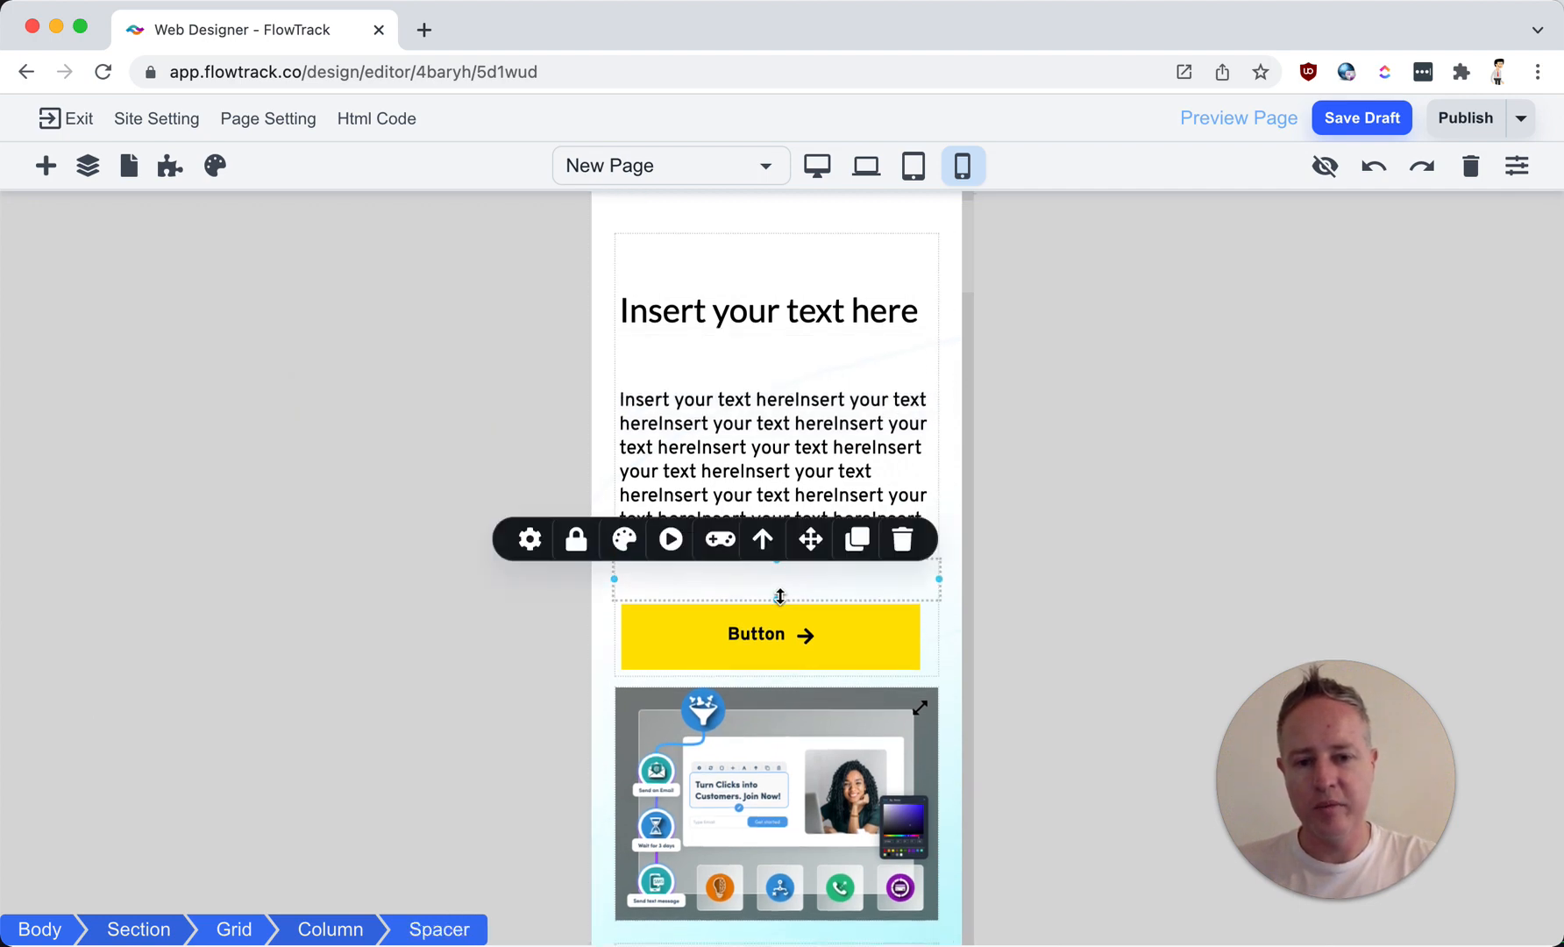
left_click(778, 379)
left_click_drag(776, 377, 777, 361)
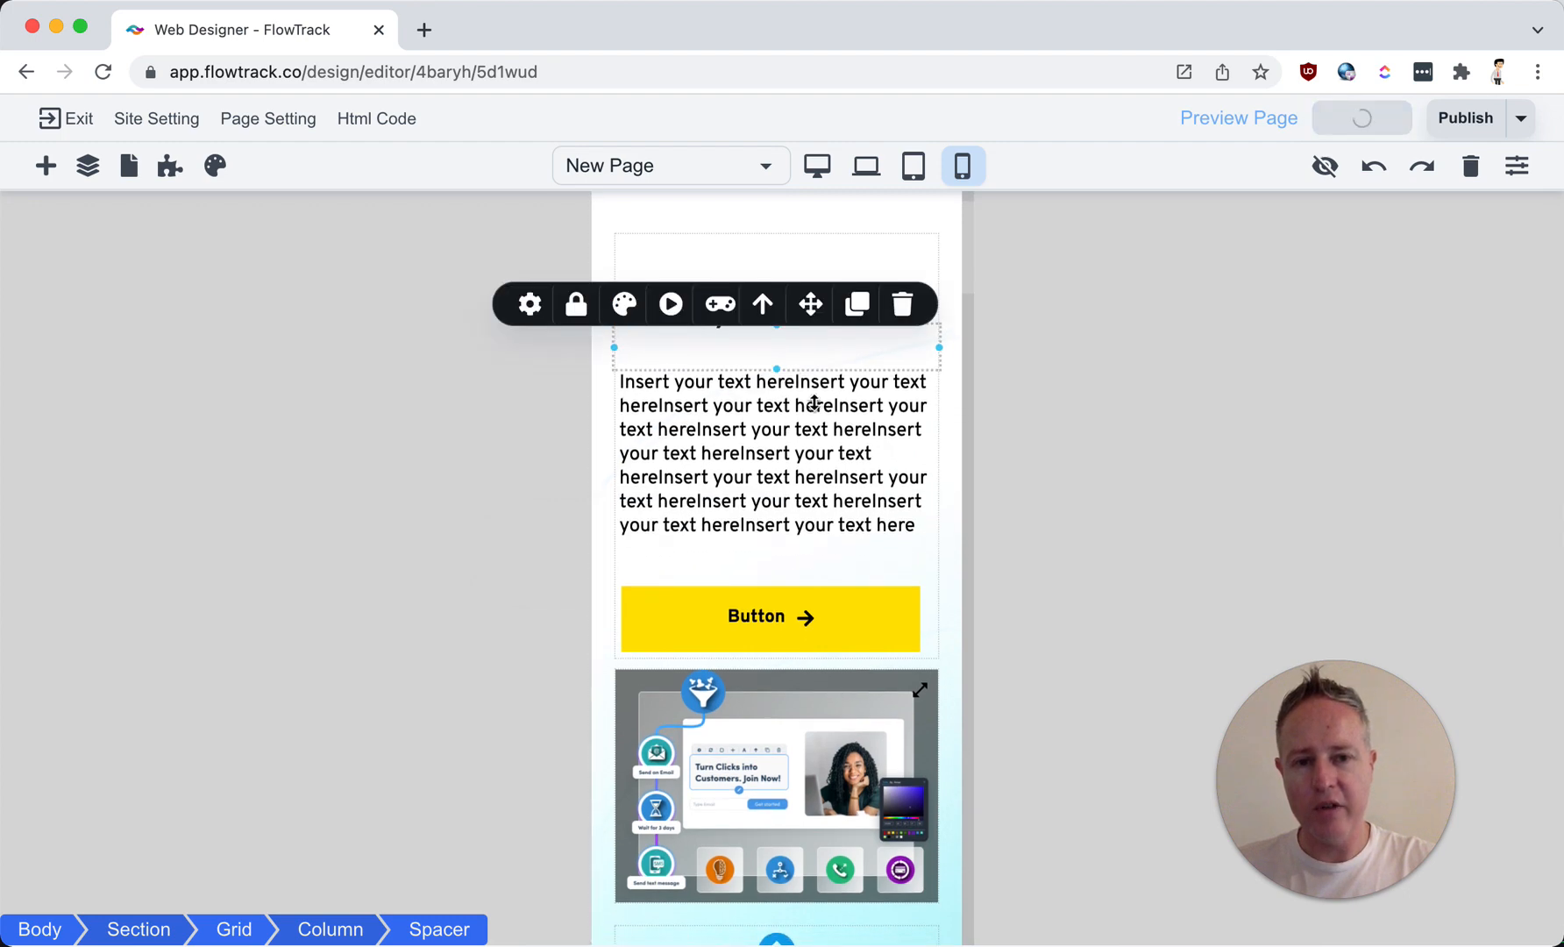
left_click(834, 488)
Step: Set the font size of the heading below the integration logos image to 26 px
scroll(833, 488, "down", 2)
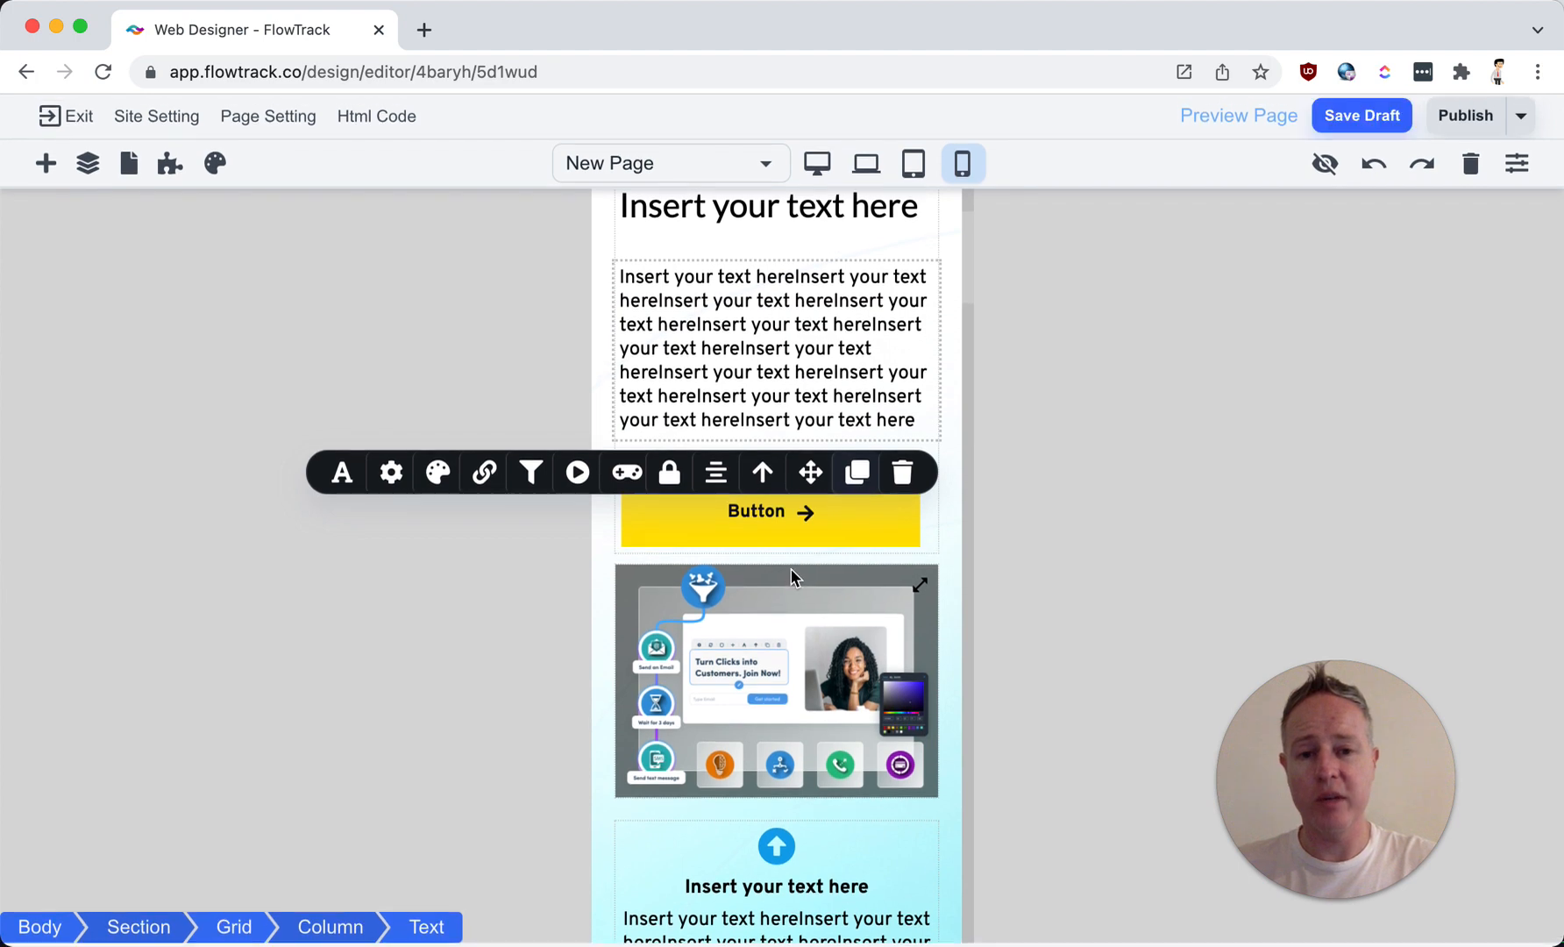
scroll(784, 614, "down", 2)
scroll(776, 657, "down", 5)
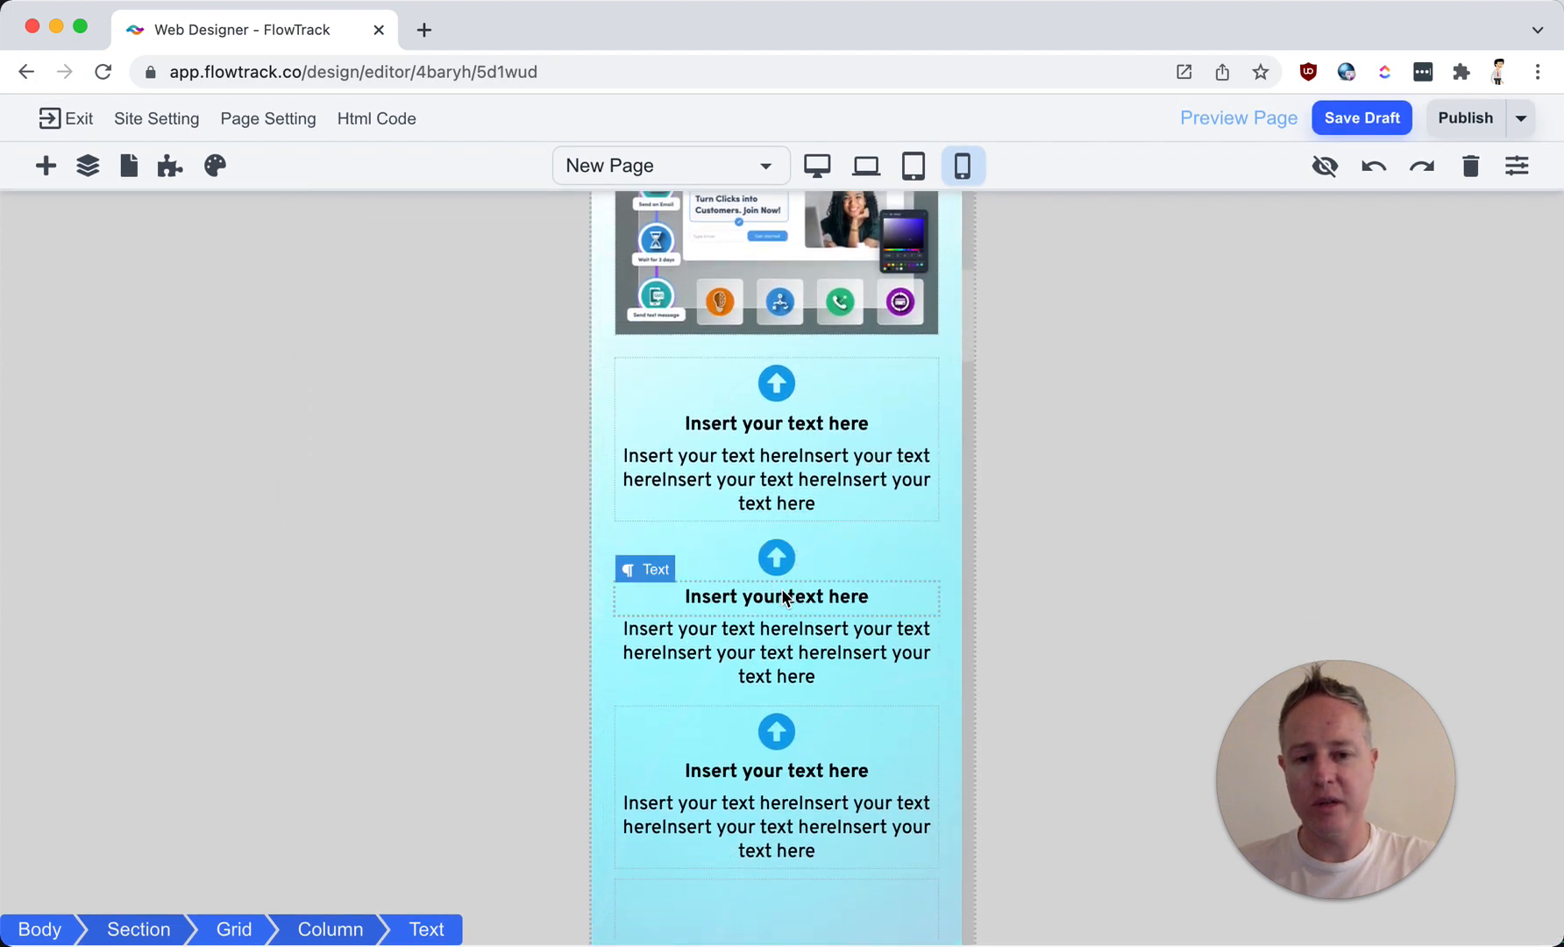
scroll(781, 587, "down", 5)
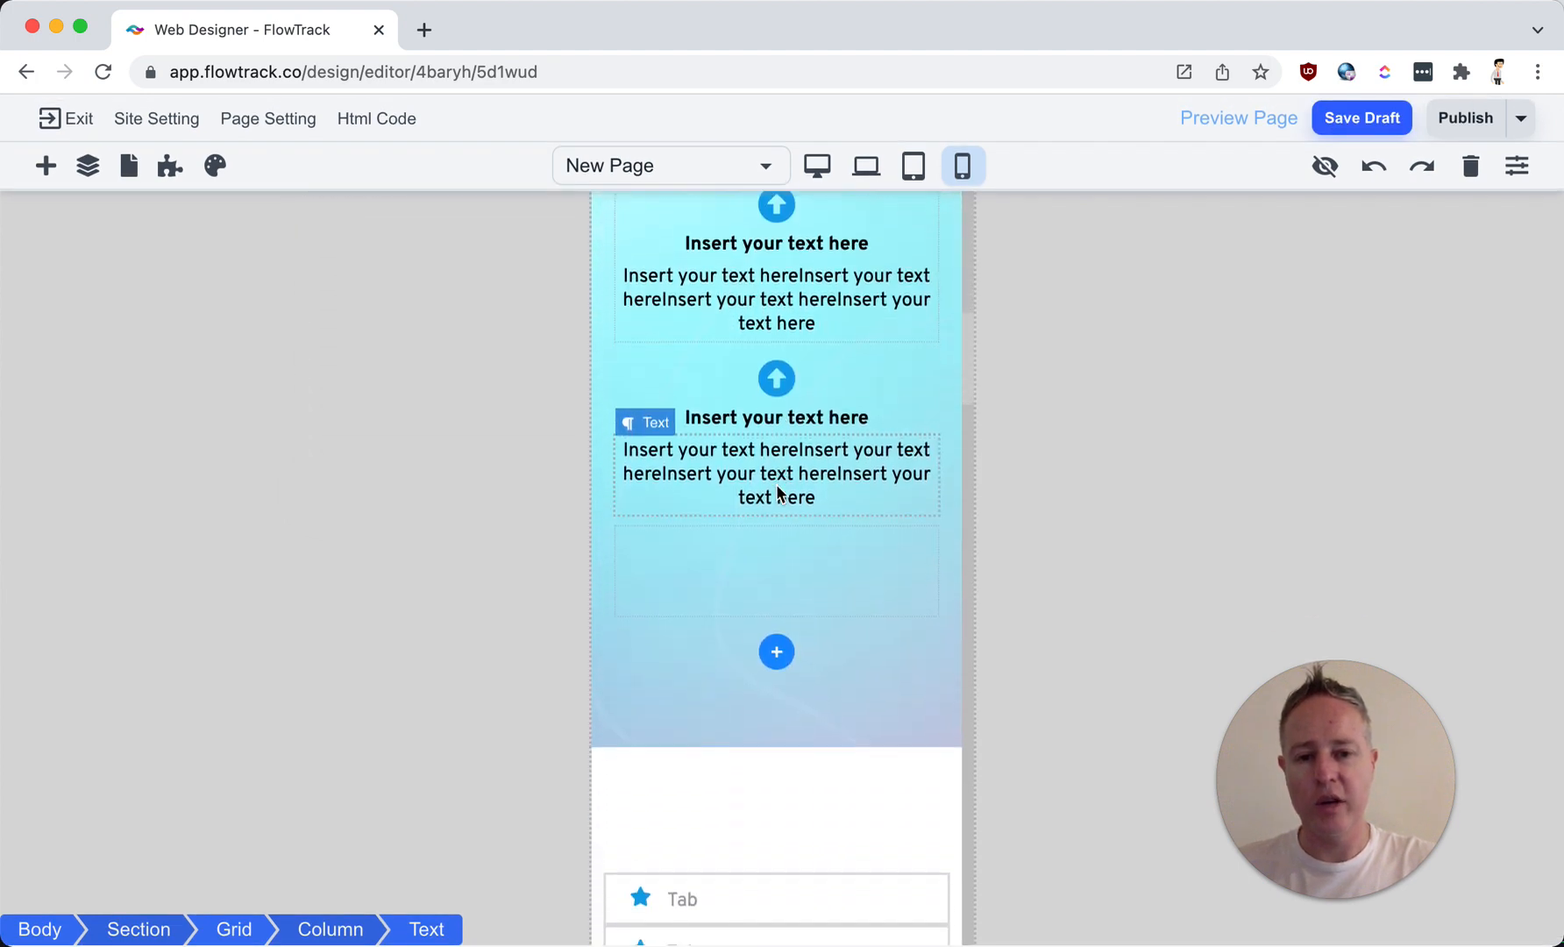
scroll(776, 488, "down", 7)
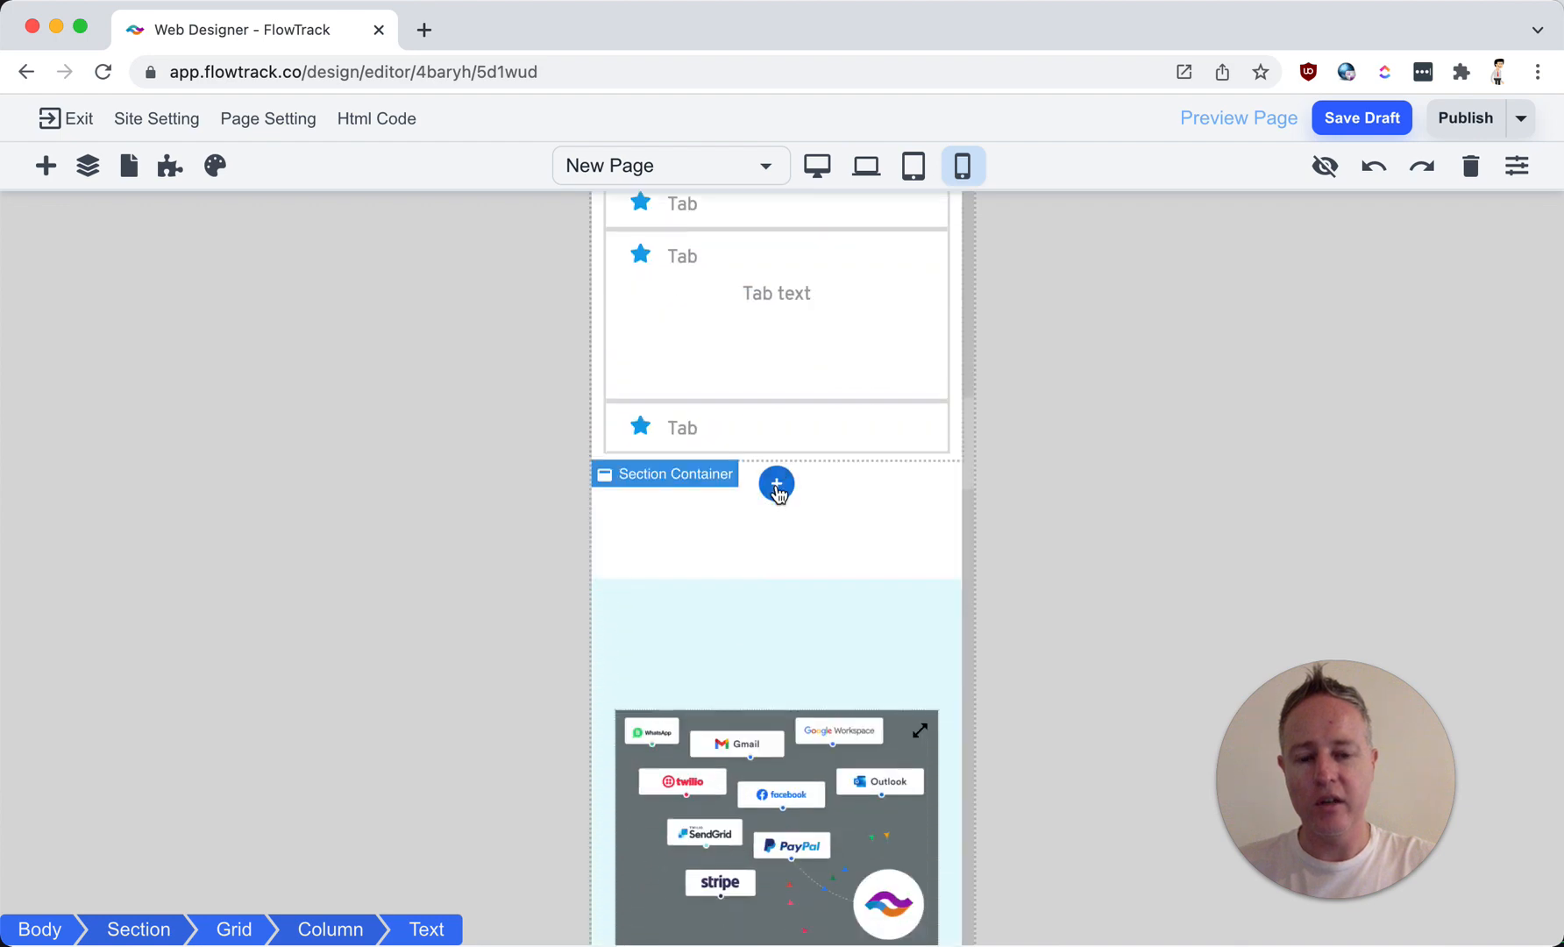
scroll(777, 493, "down", 6)
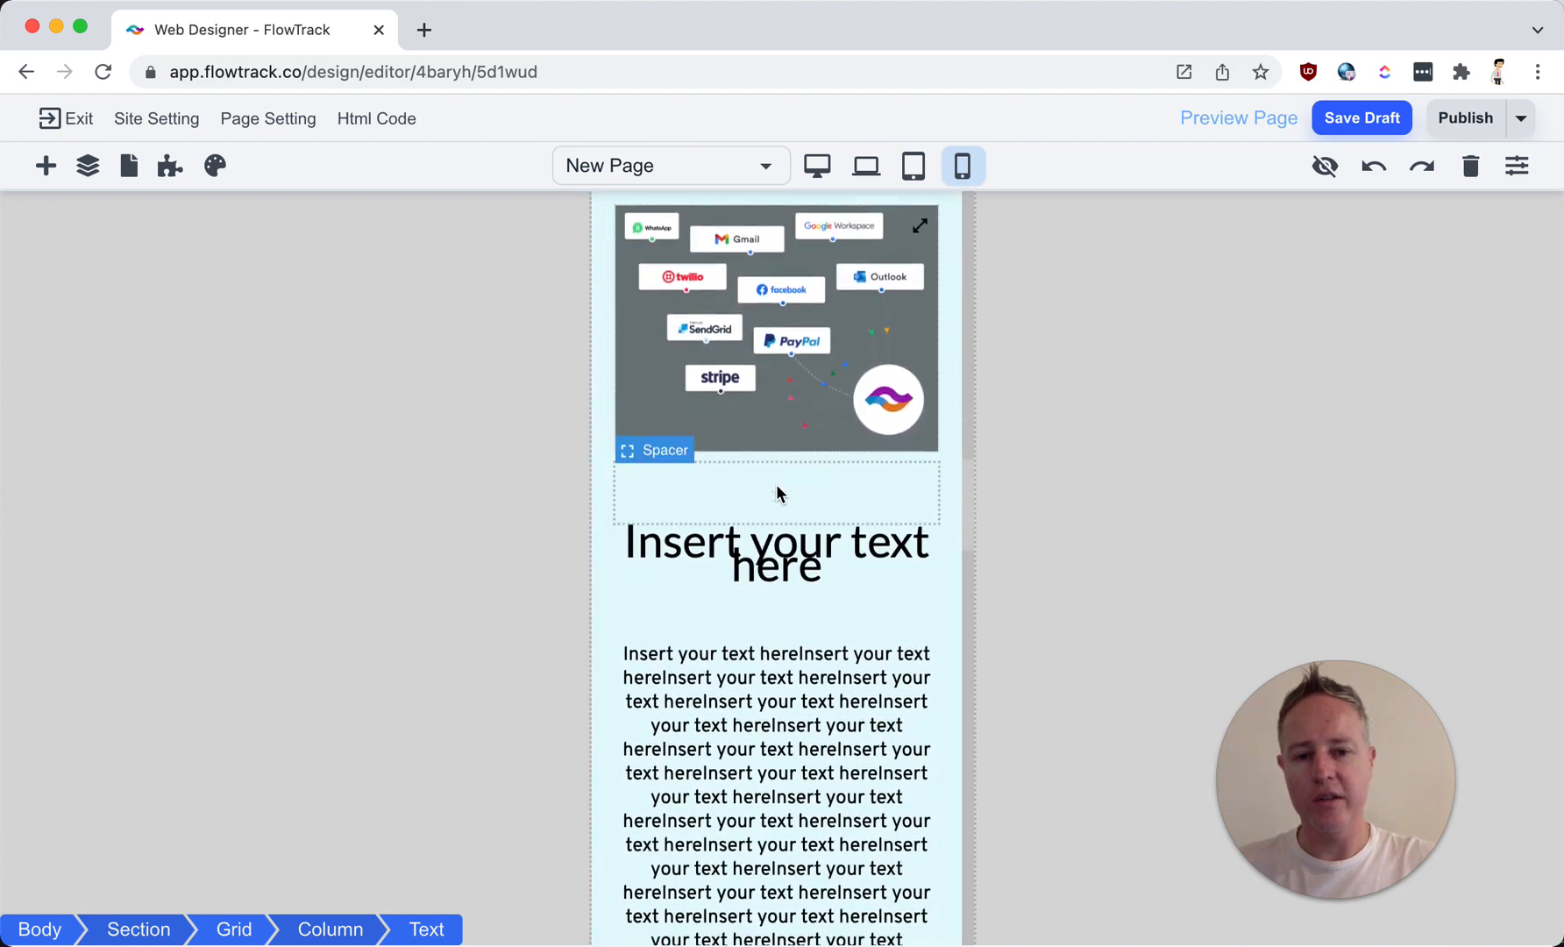
left_click(770, 481)
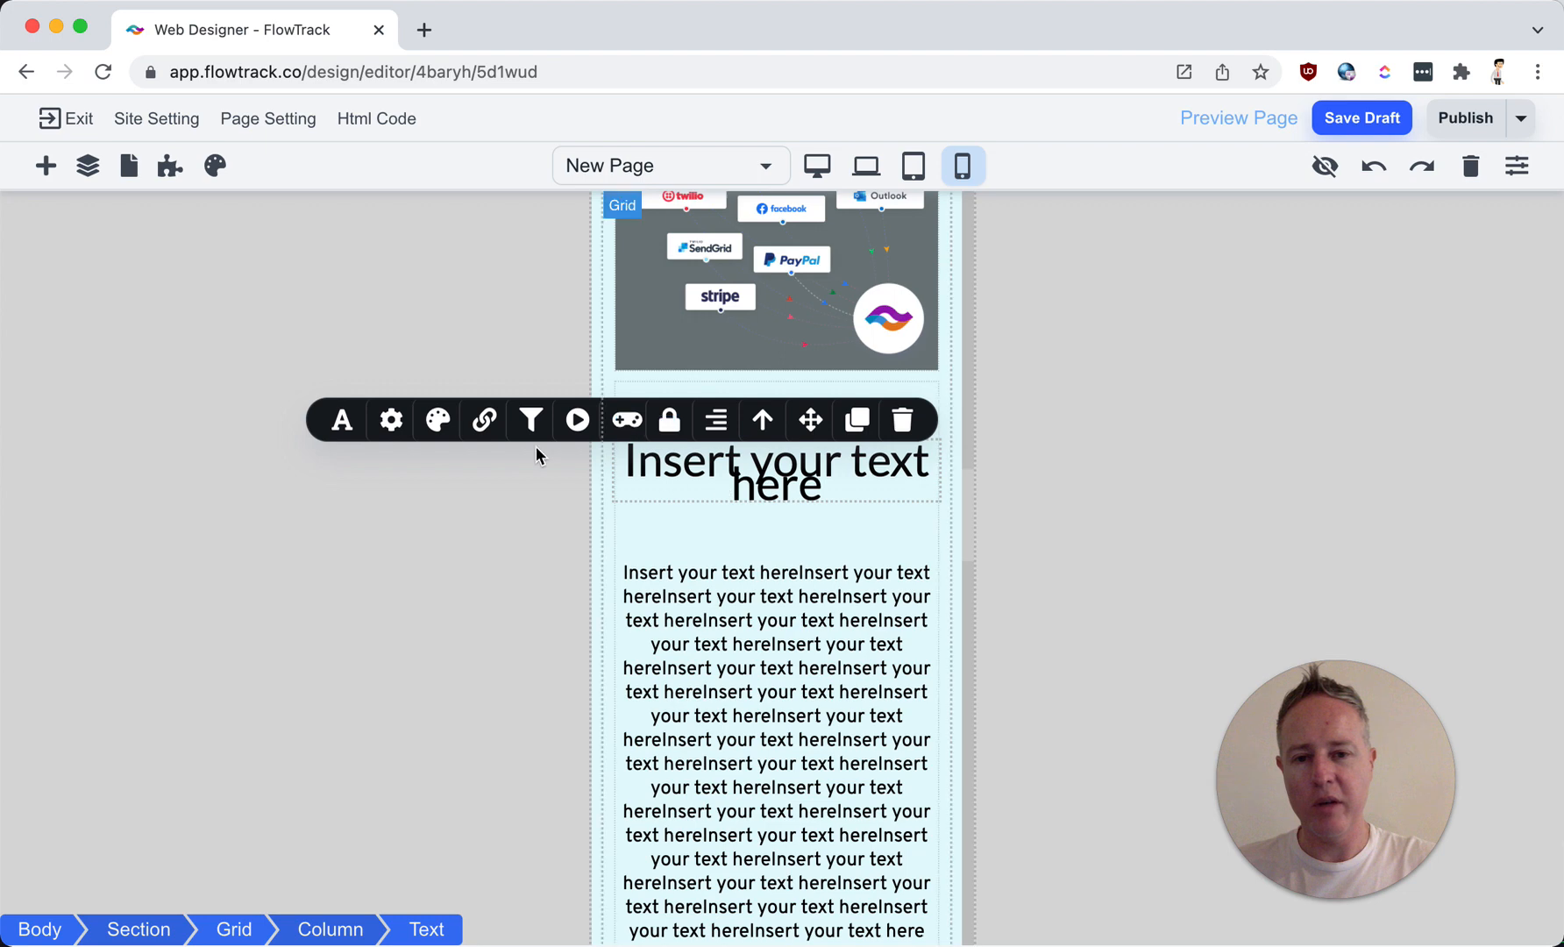
left_click(342, 421)
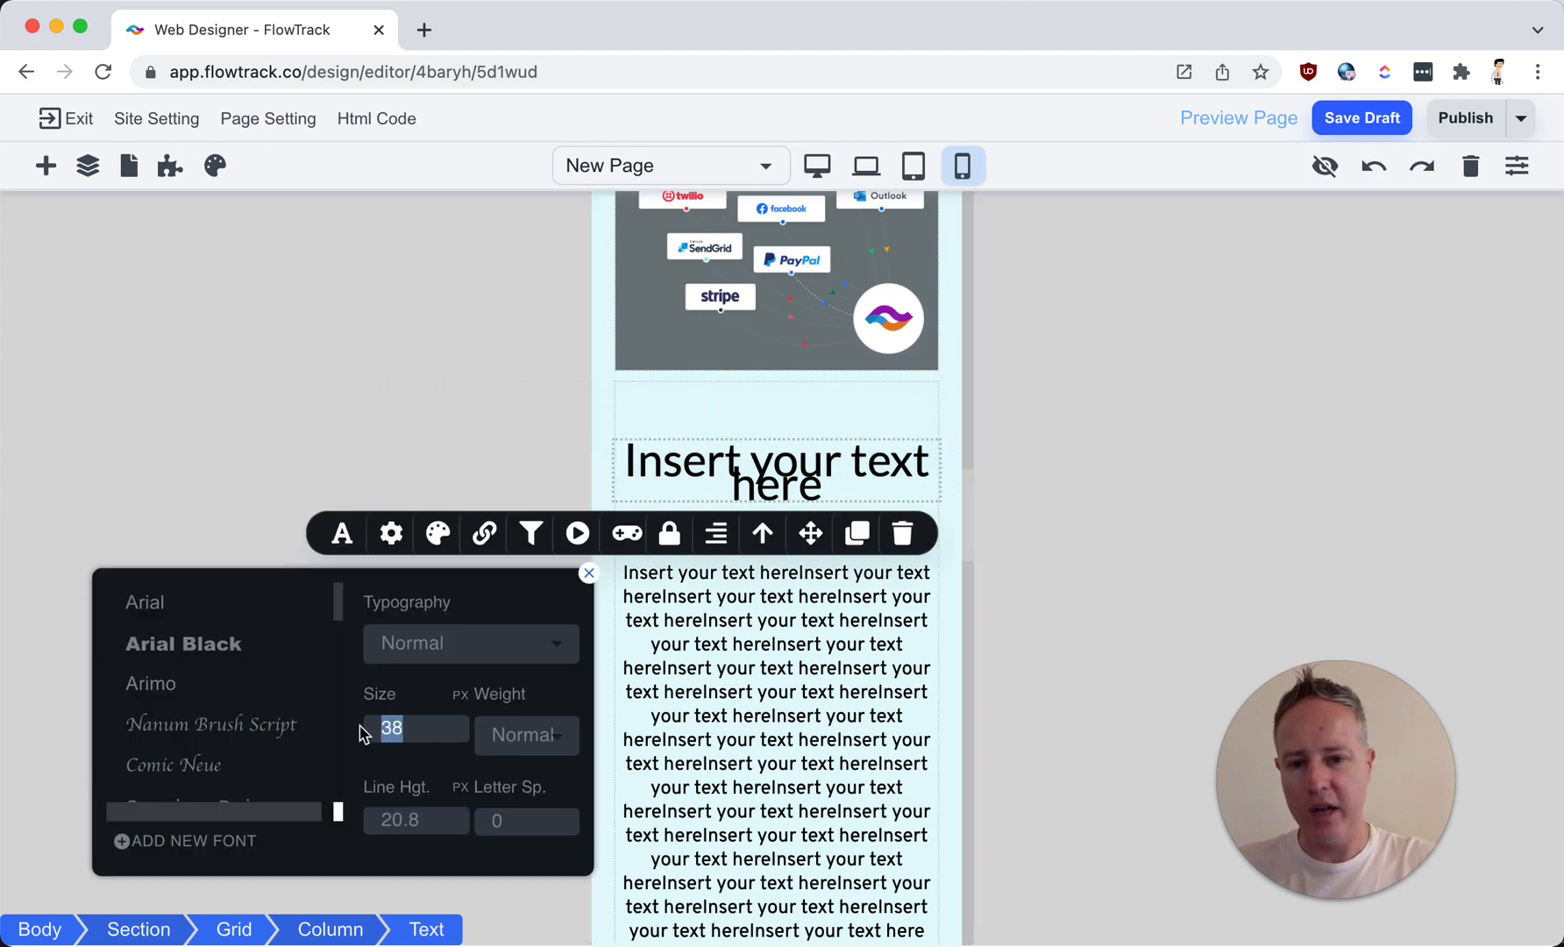
type("22")
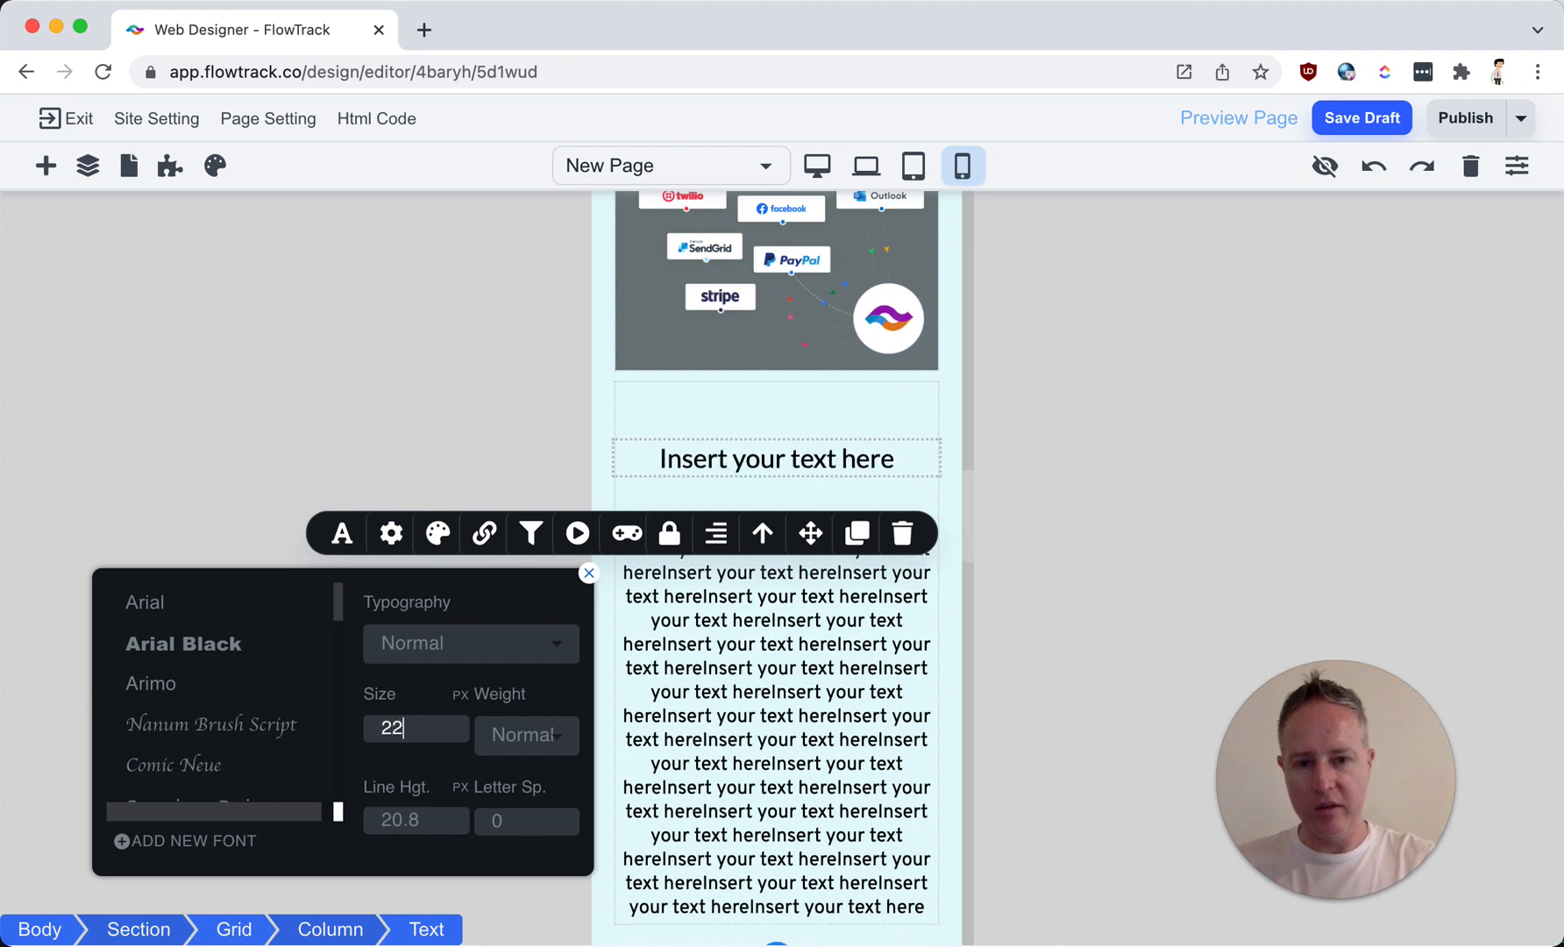
key("BackSpace")
type("6")
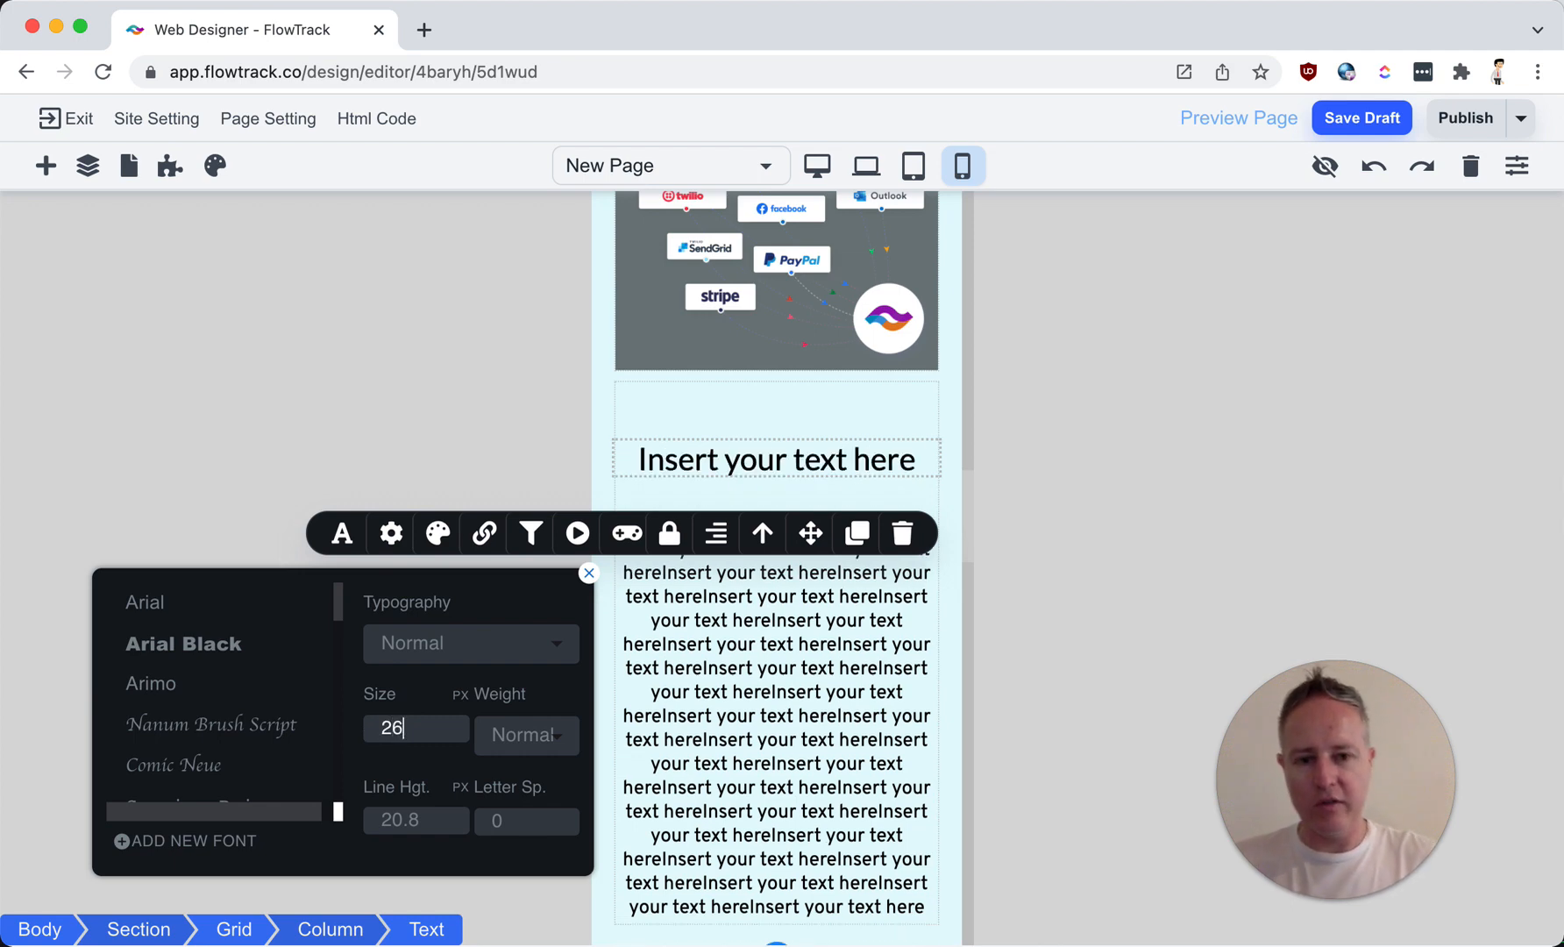
left_click(766, 701)
Step: Check the Pricing section's switcher by showing the yearly plan and returning to the monthly plan
scroll(765, 701, "down", 10)
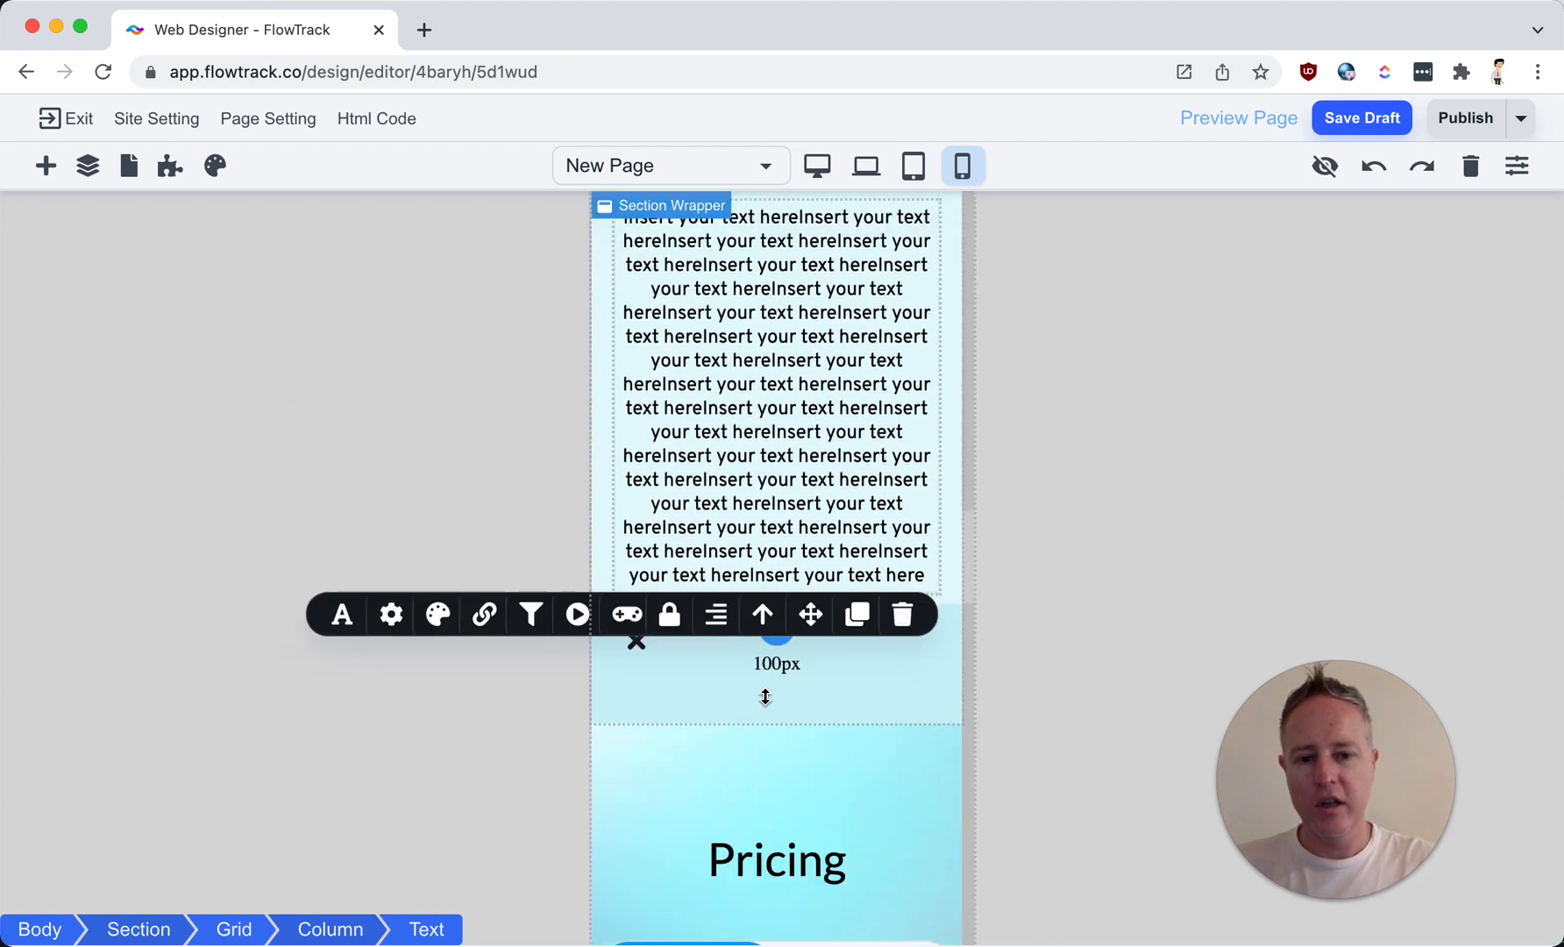
scroll(764, 698, "down", 5)
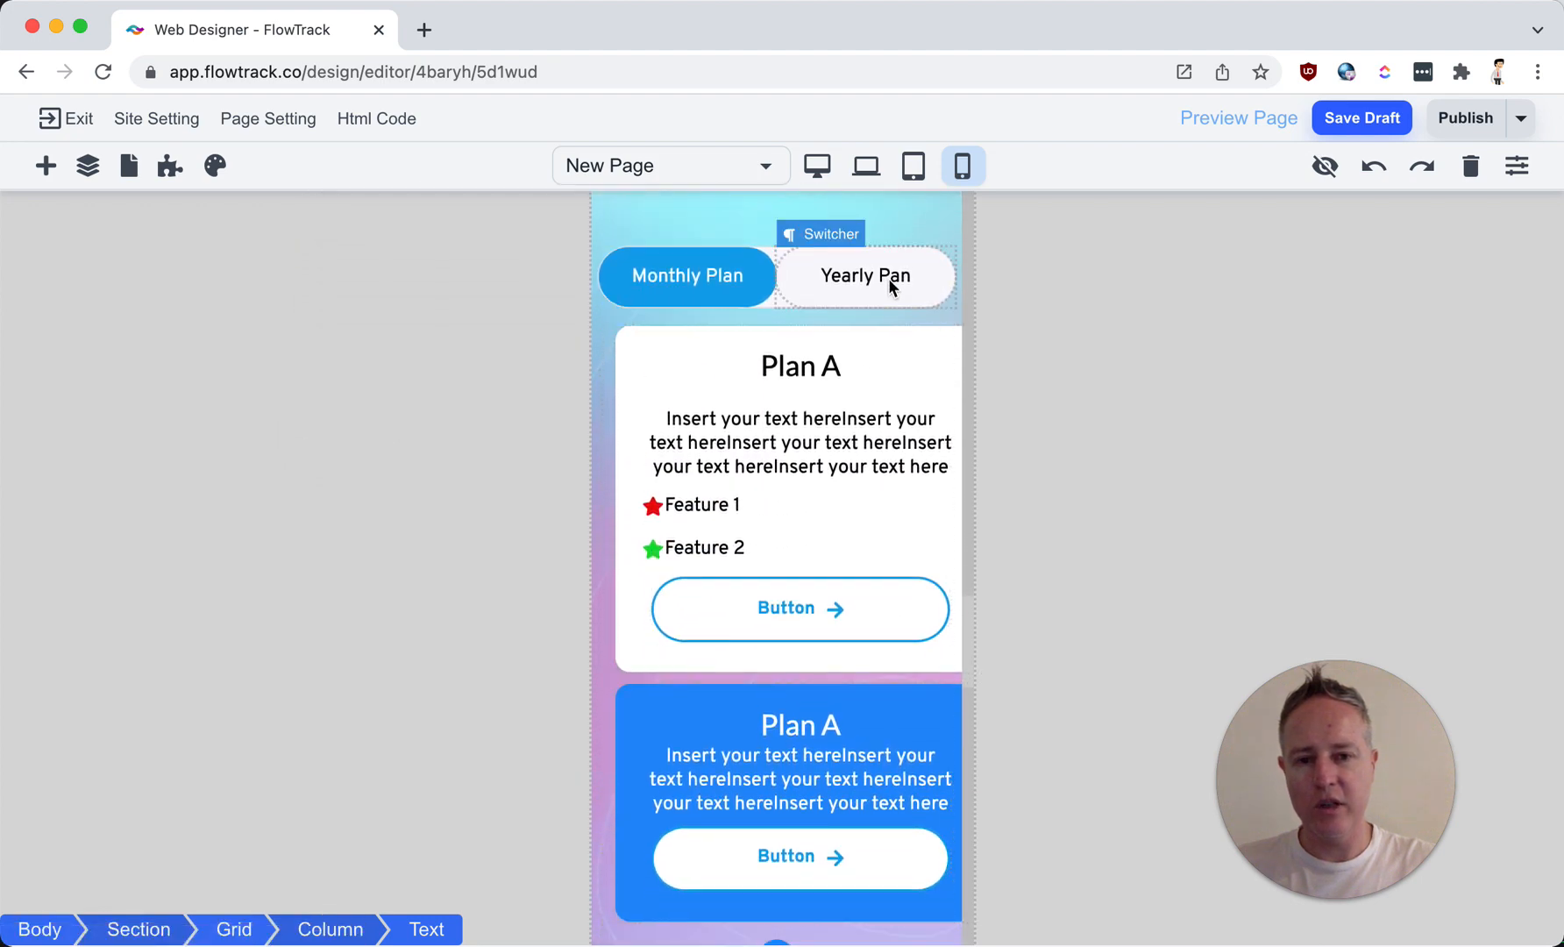
left_click(887, 281)
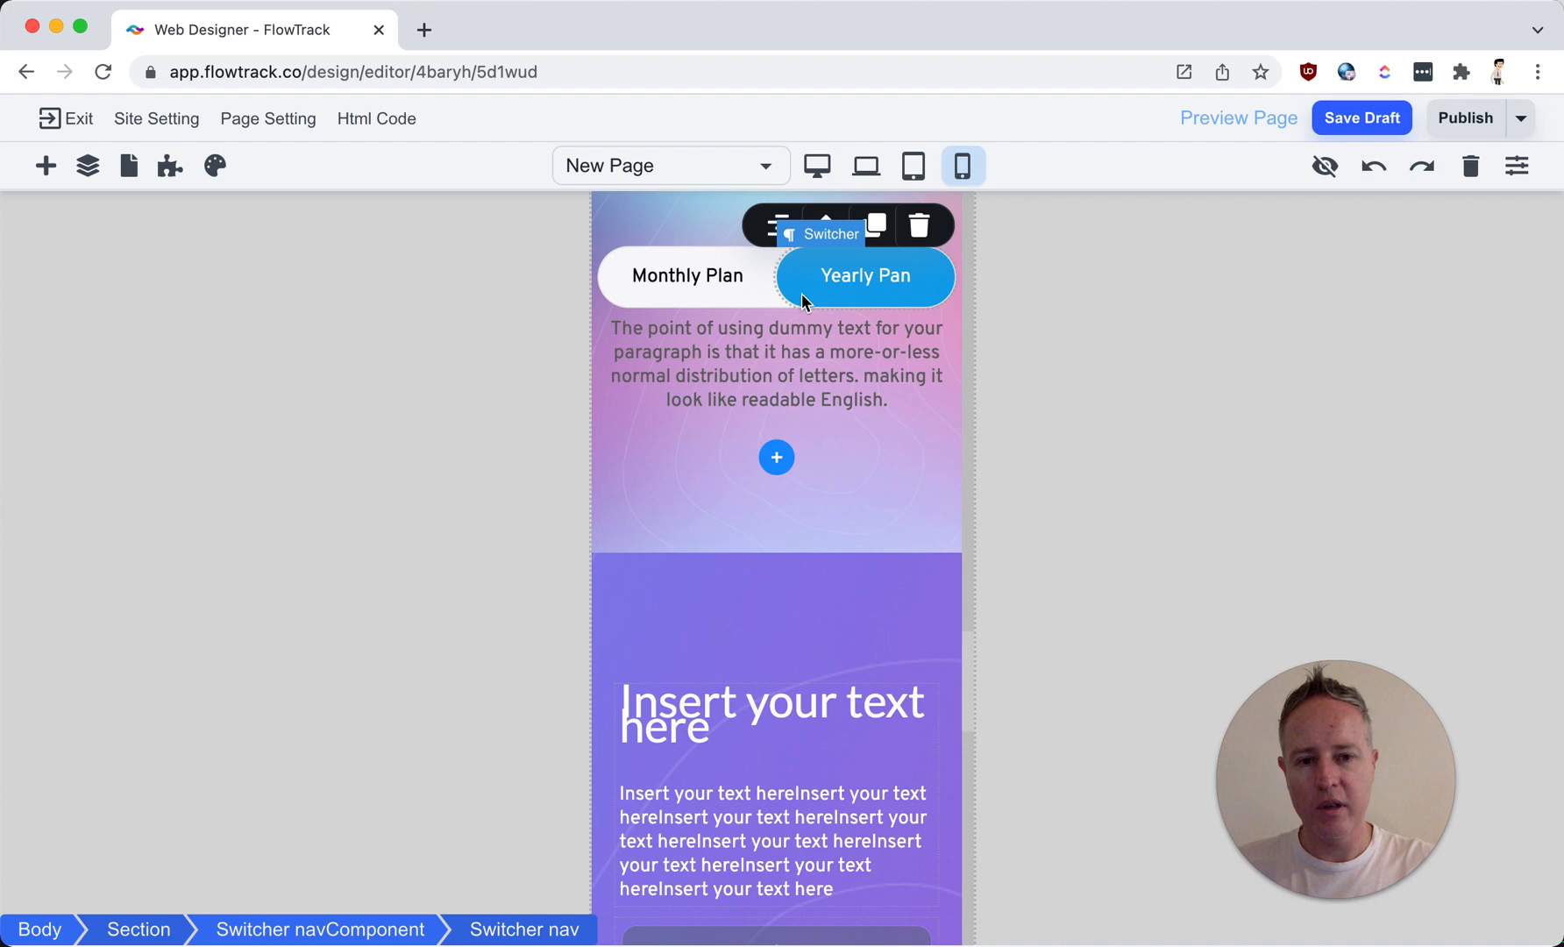
left_click(713, 291)
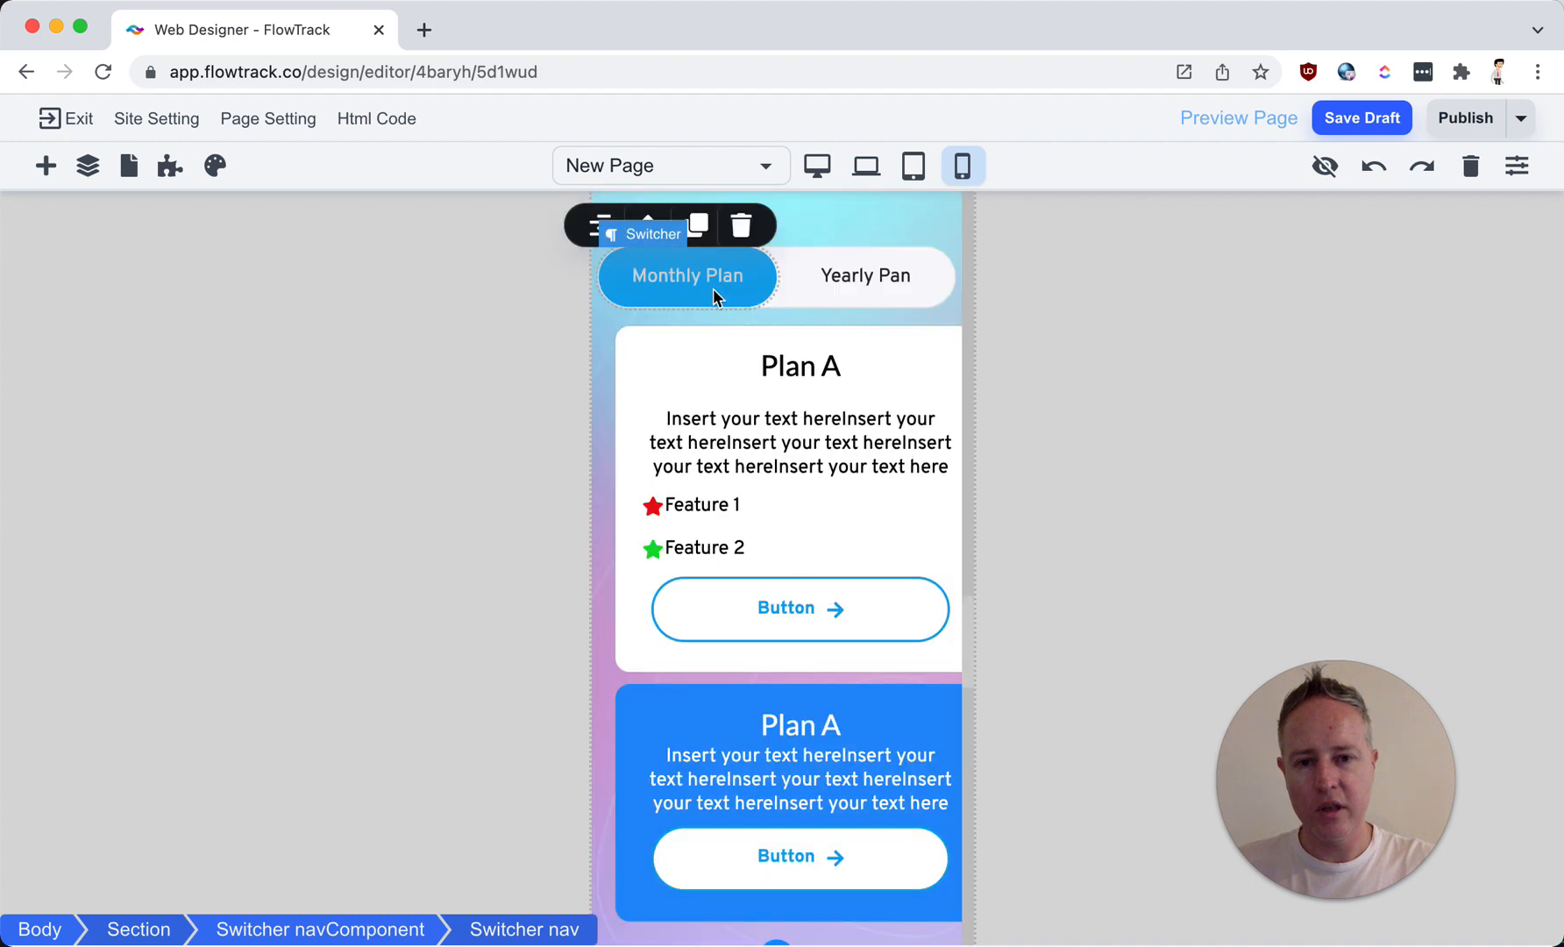
Step: Select the white Plan A card's column within the pricing grid and open its grid gap settings
left_click(607, 366)
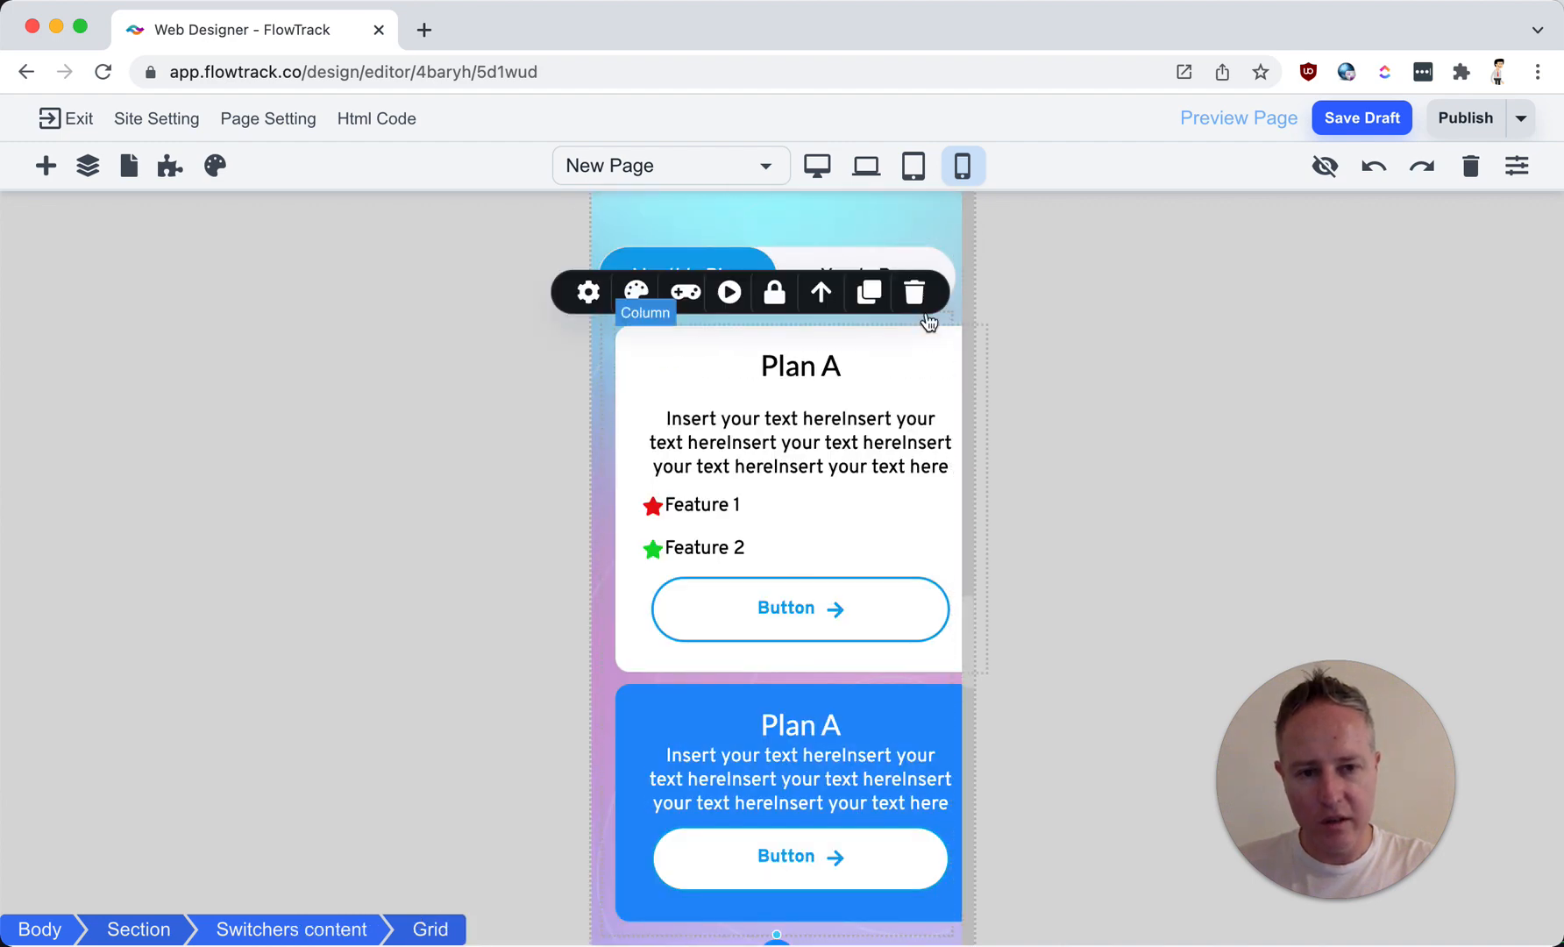
left_click(622, 378)
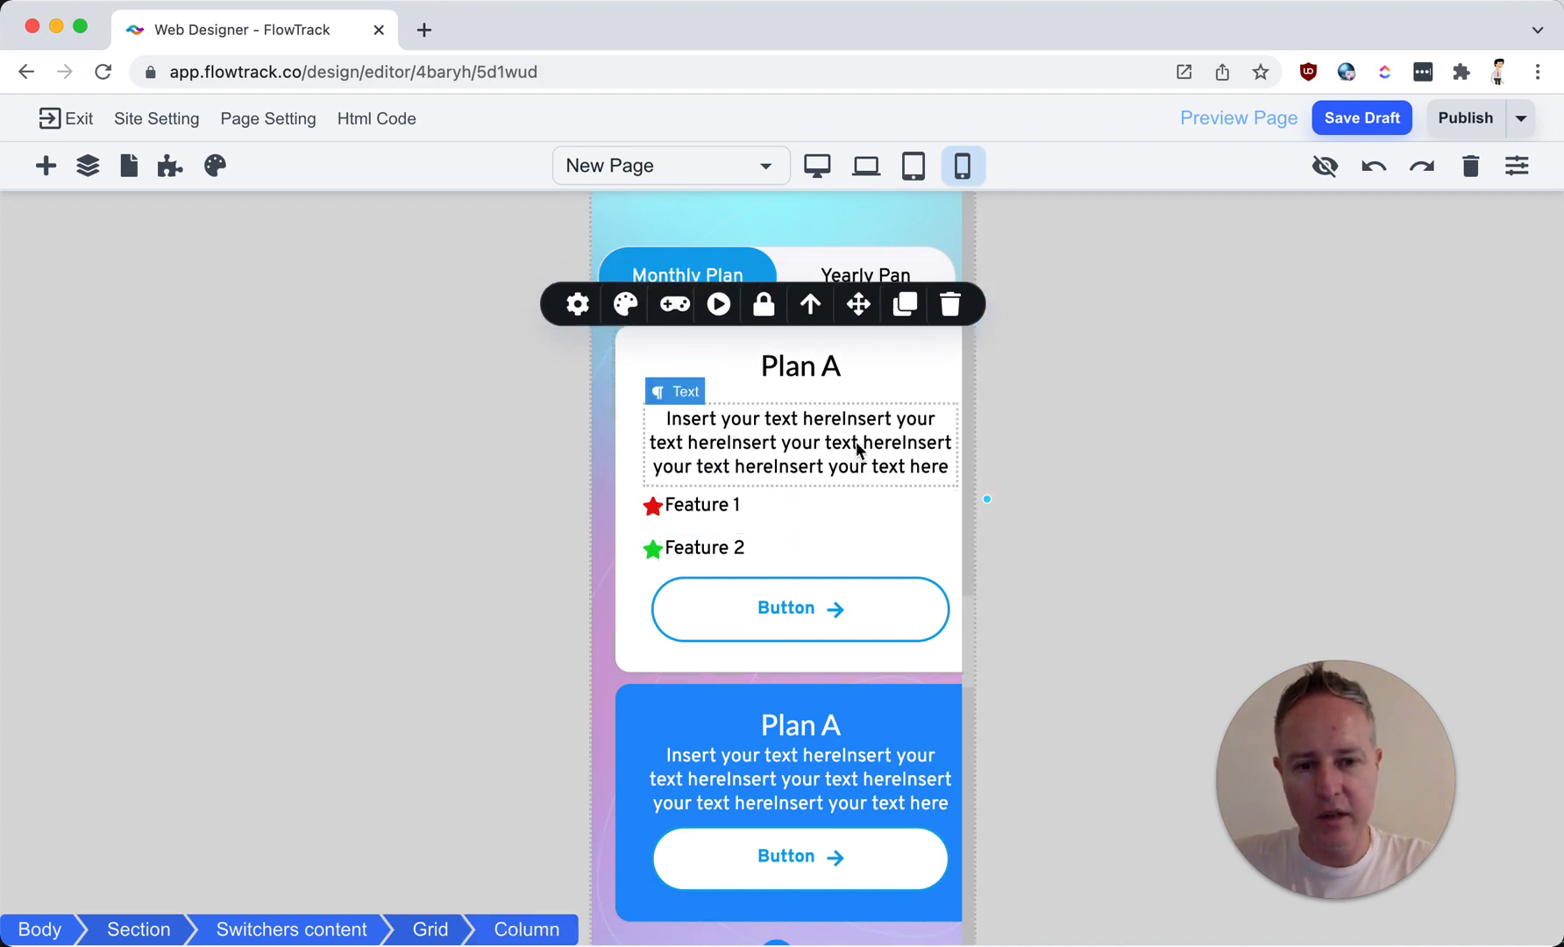
left_click(712, 386)
left_click(630, 466)
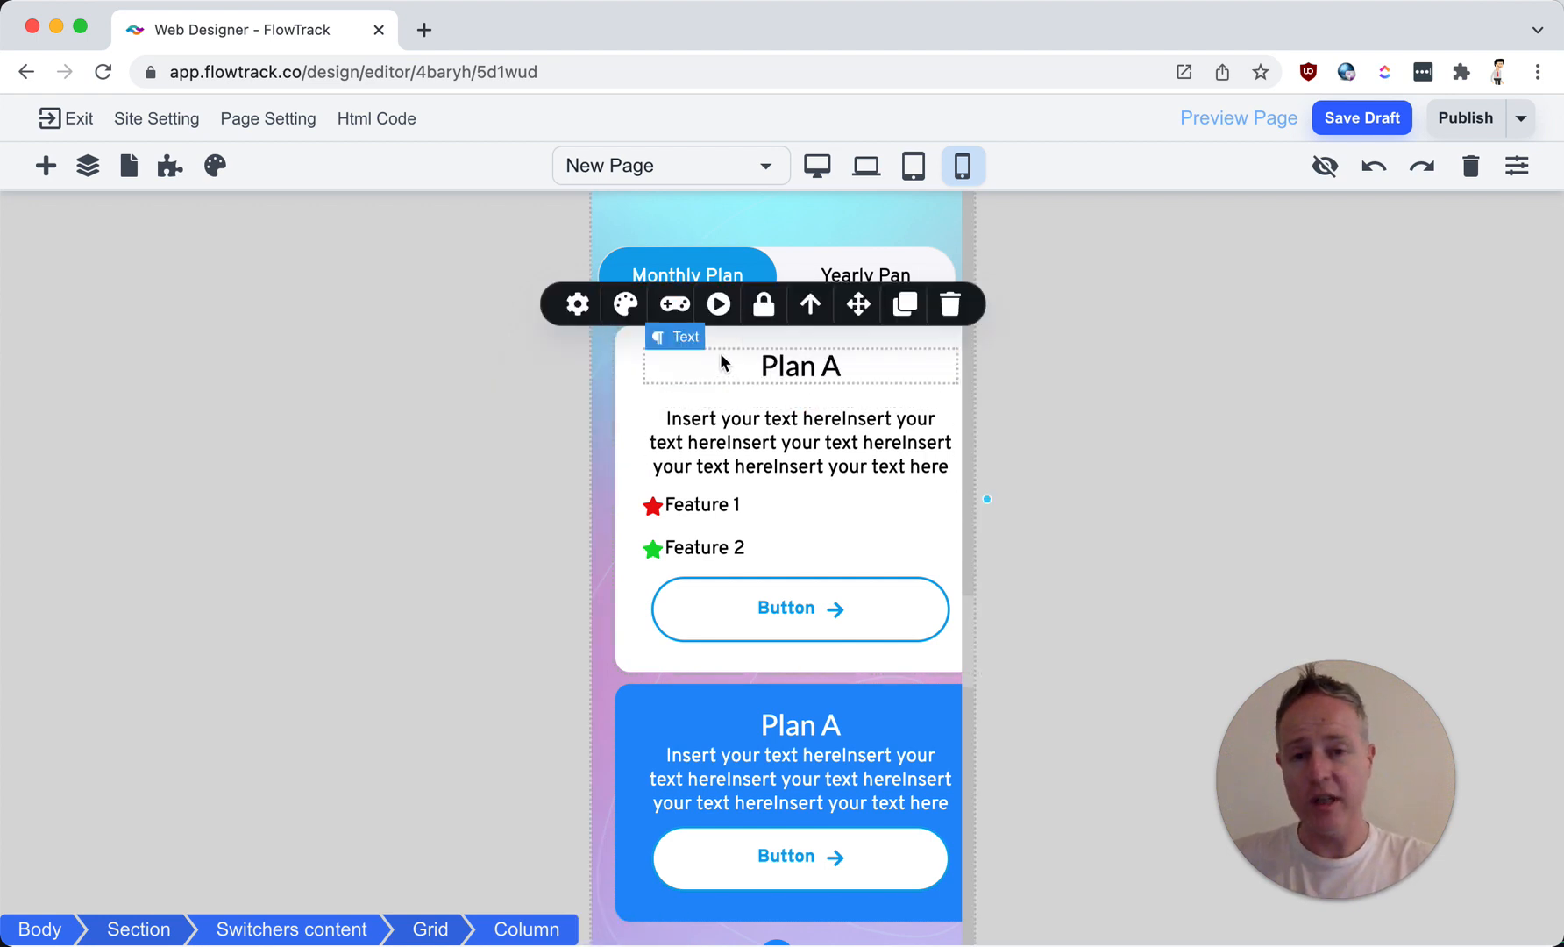
left_click(628, 318)
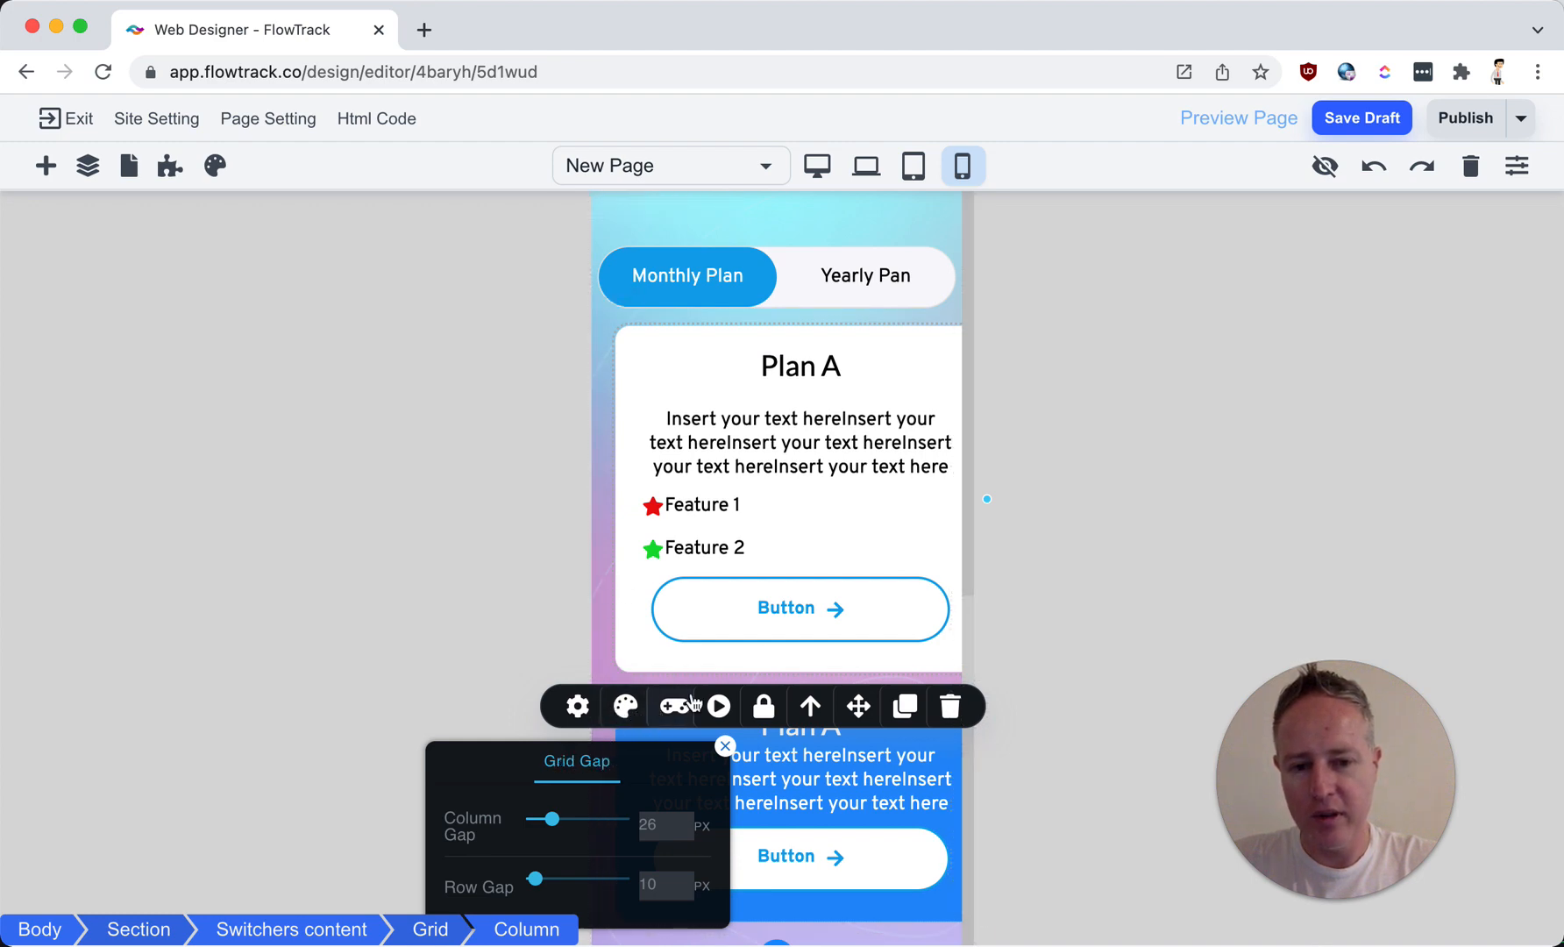
Step: Set the max width of the white Plan A card's column to 400 px in the Style Manager
left_click(1516, 166)
left_click_drag(1376, 755, 1162, 744)
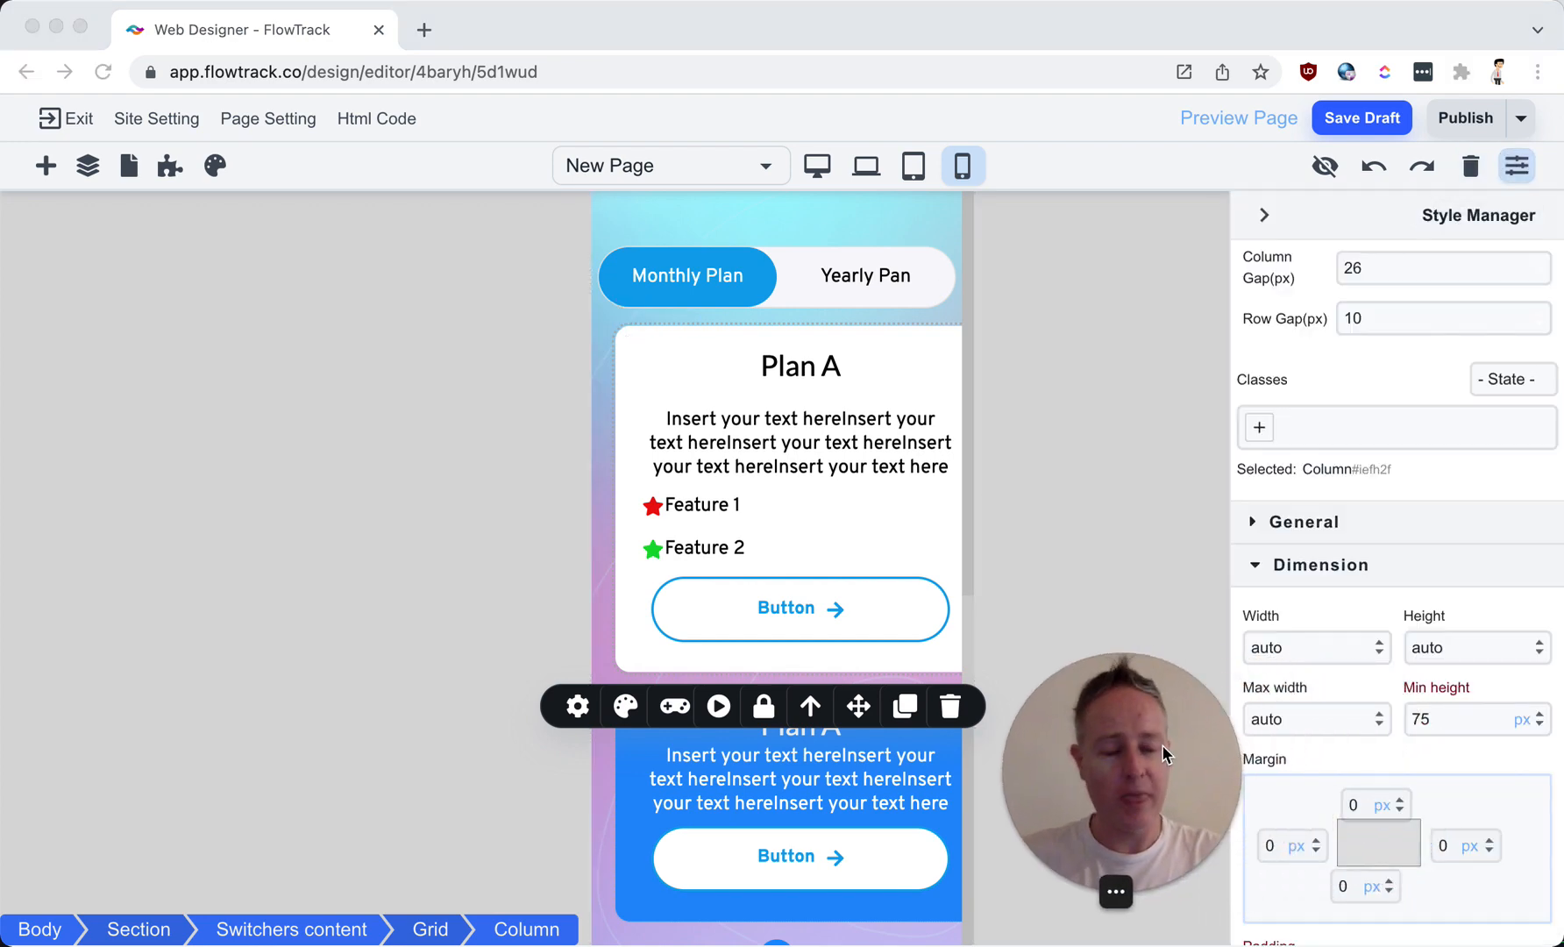
scroll(1440, 574, "down", 2)
scroll(1440, 574, "down", 4)
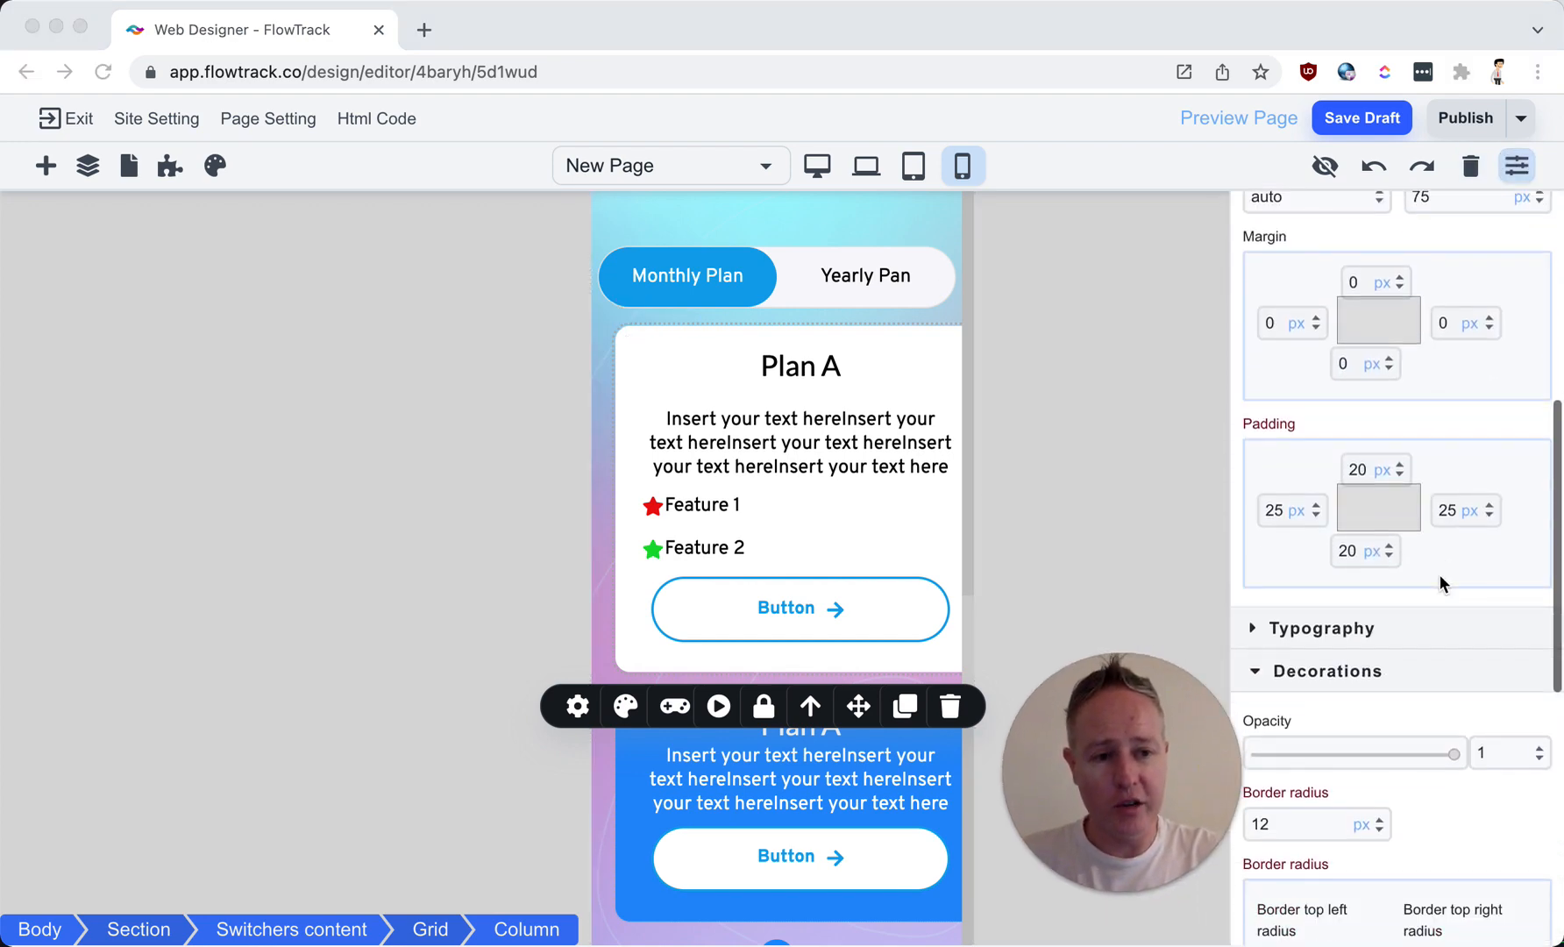
scroll(1439, 574, "down", 1)
scroll(1438, 580, "up", 6)
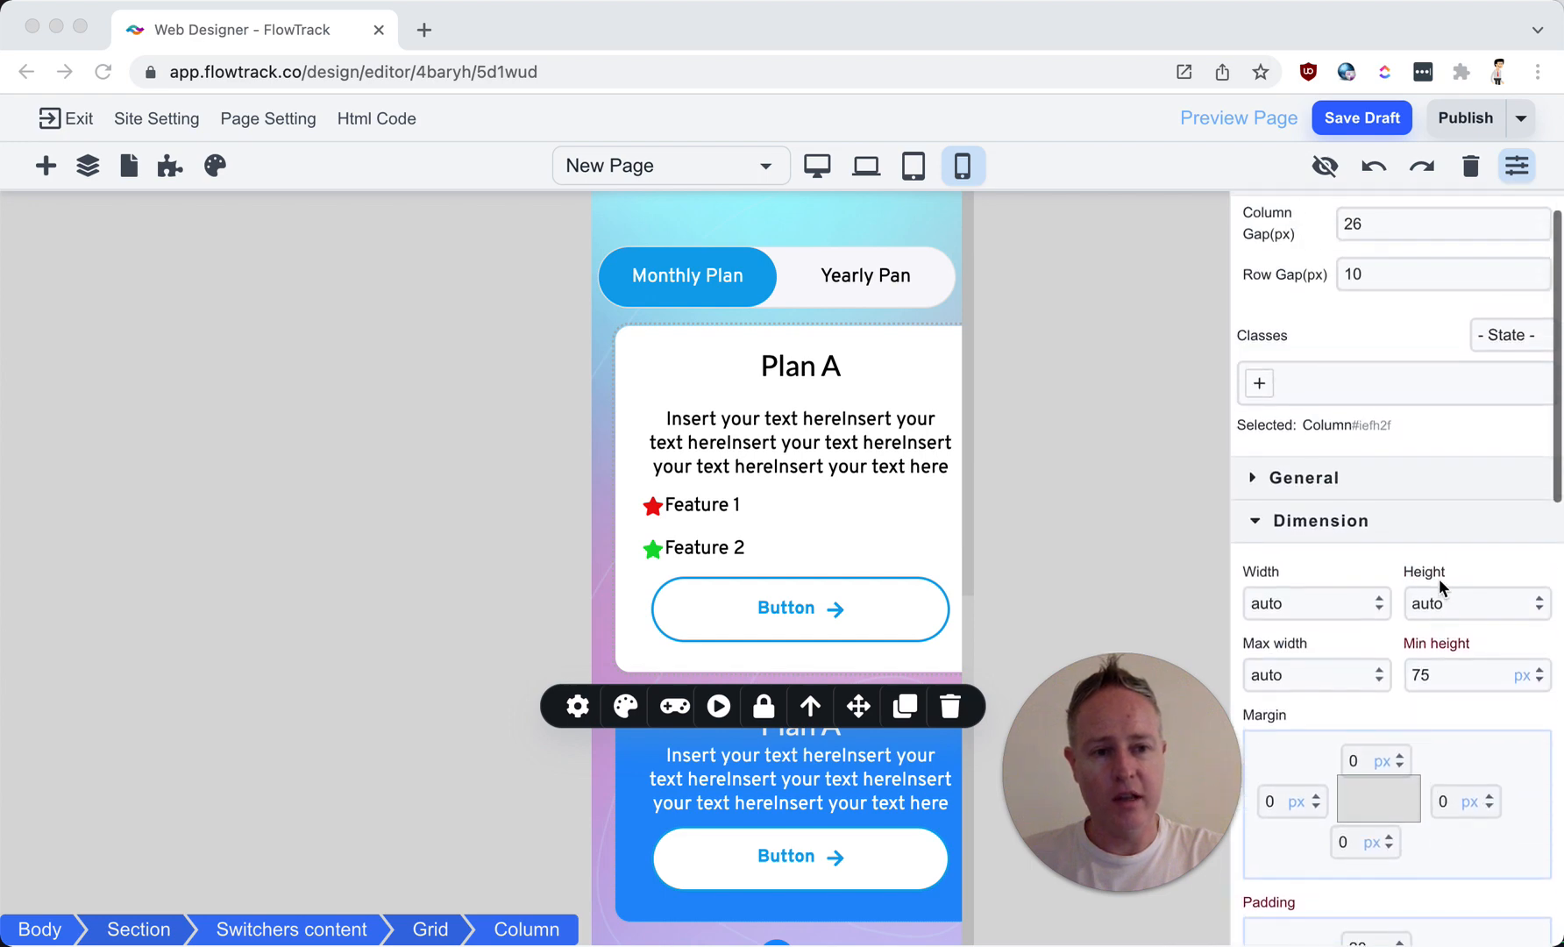
left_click_drag(1303, 674, 1228, 671)
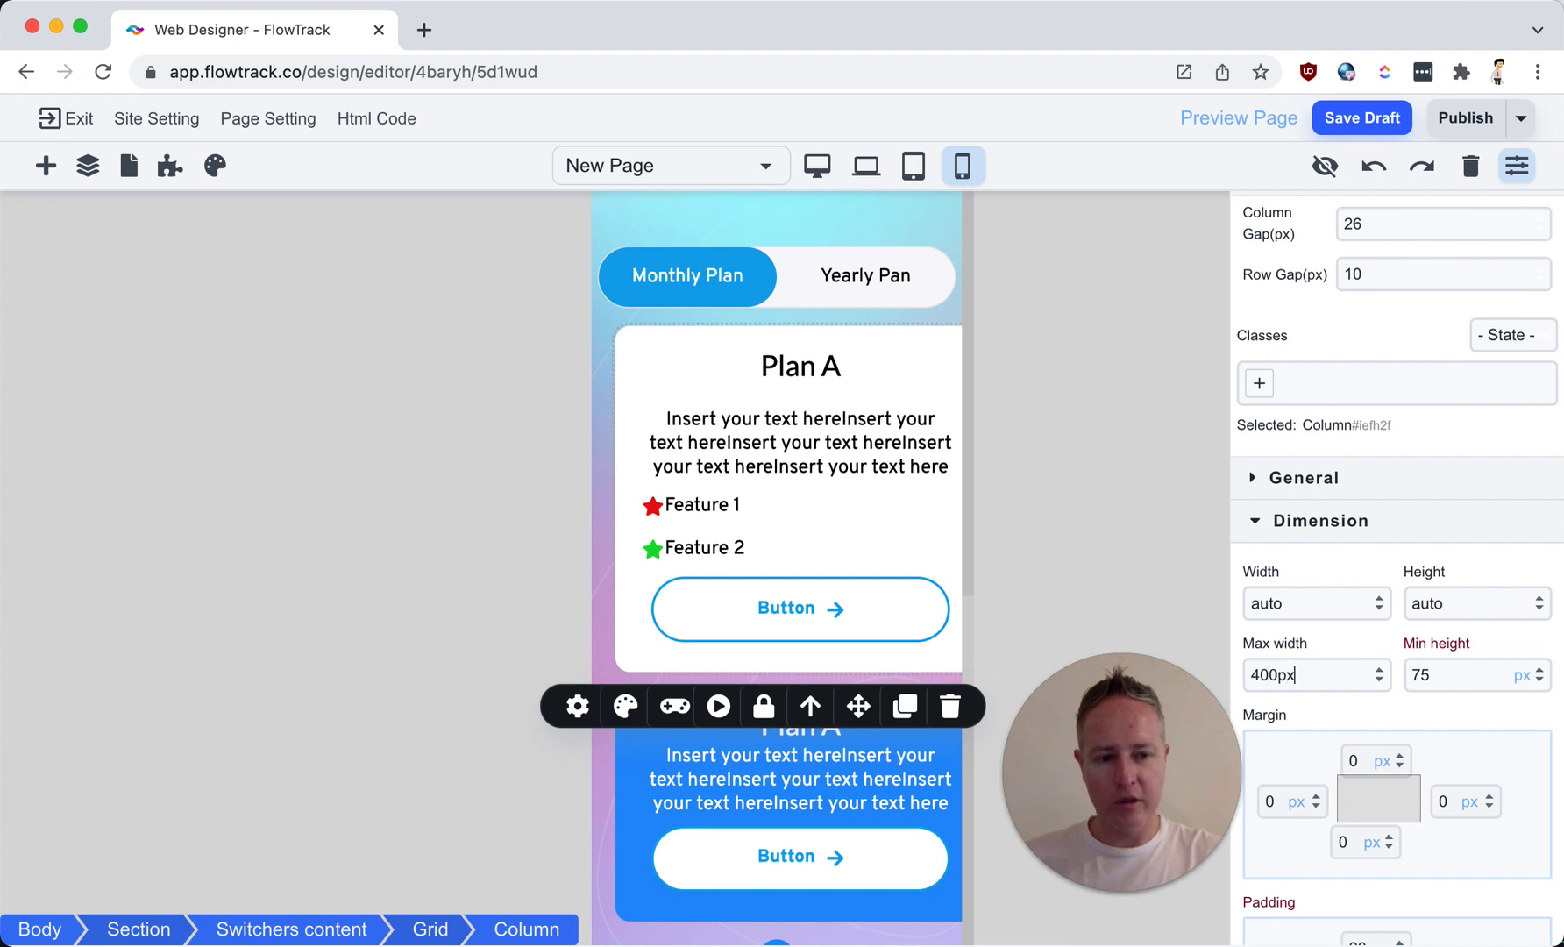
type("400px")
key("Return")
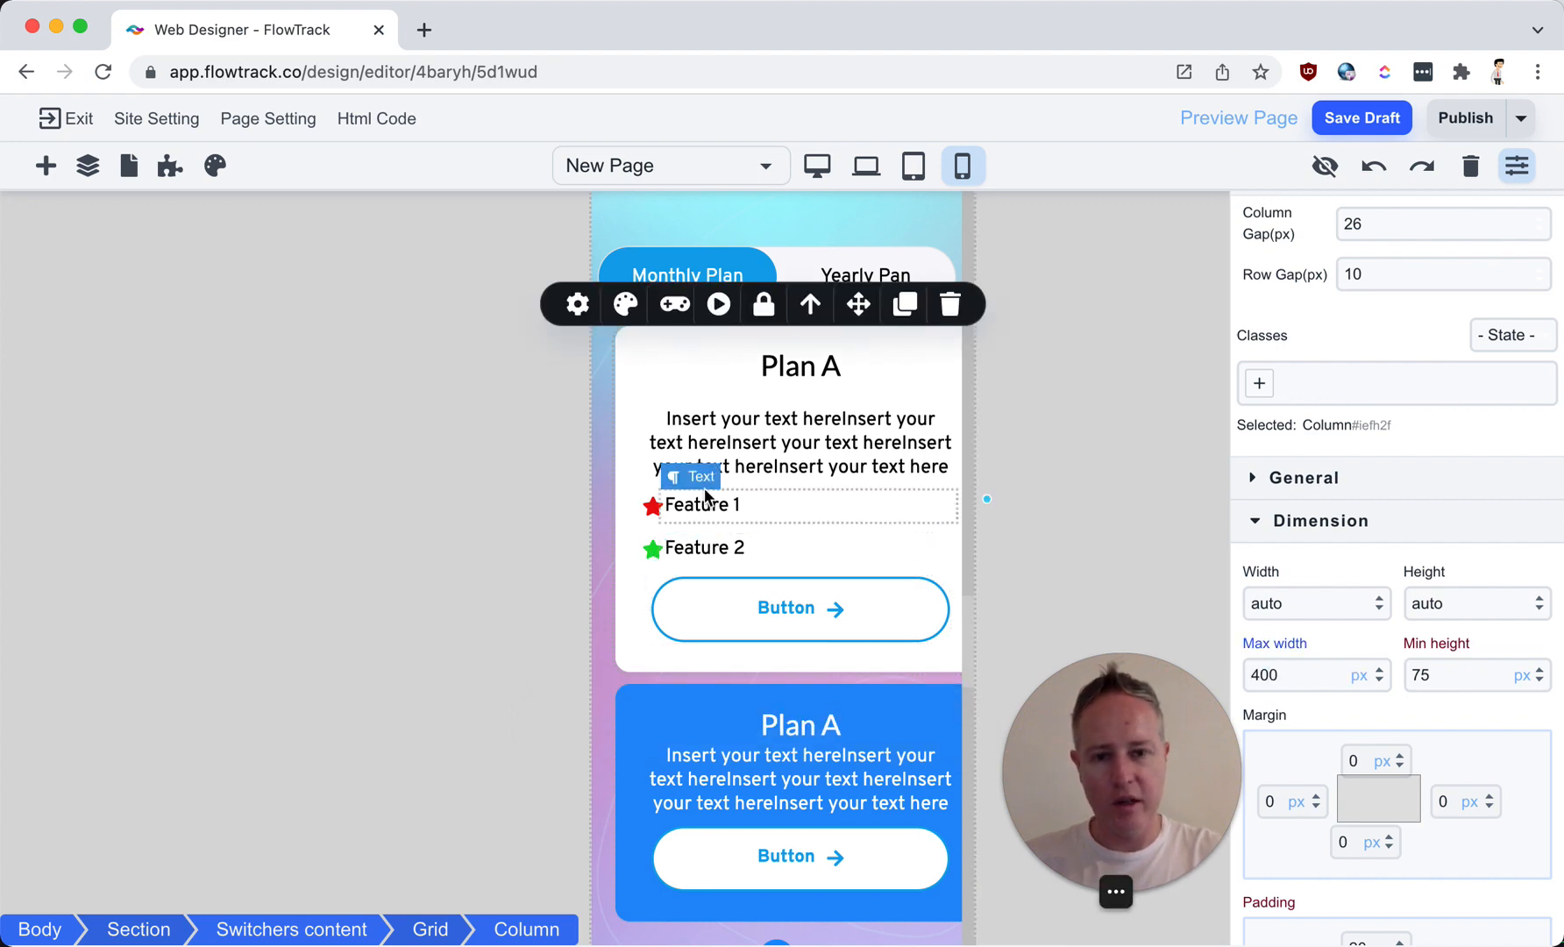
Step: Set the max width of the grid holding the pricing cards to 400 px and close the Style Manager
left_click(608, 384)
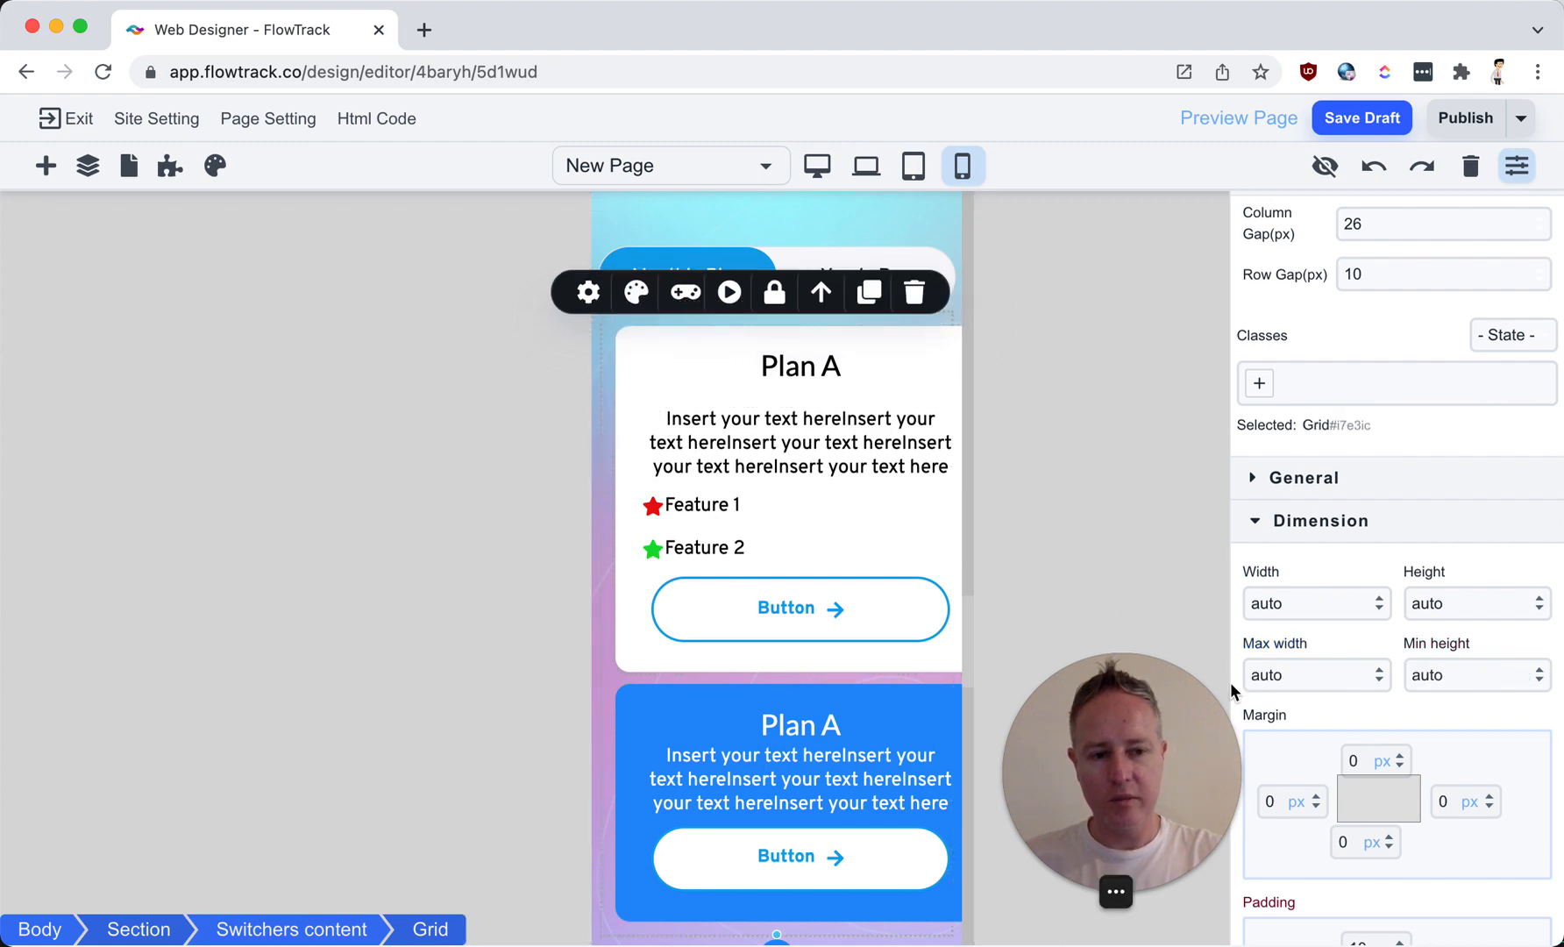
type("400p")
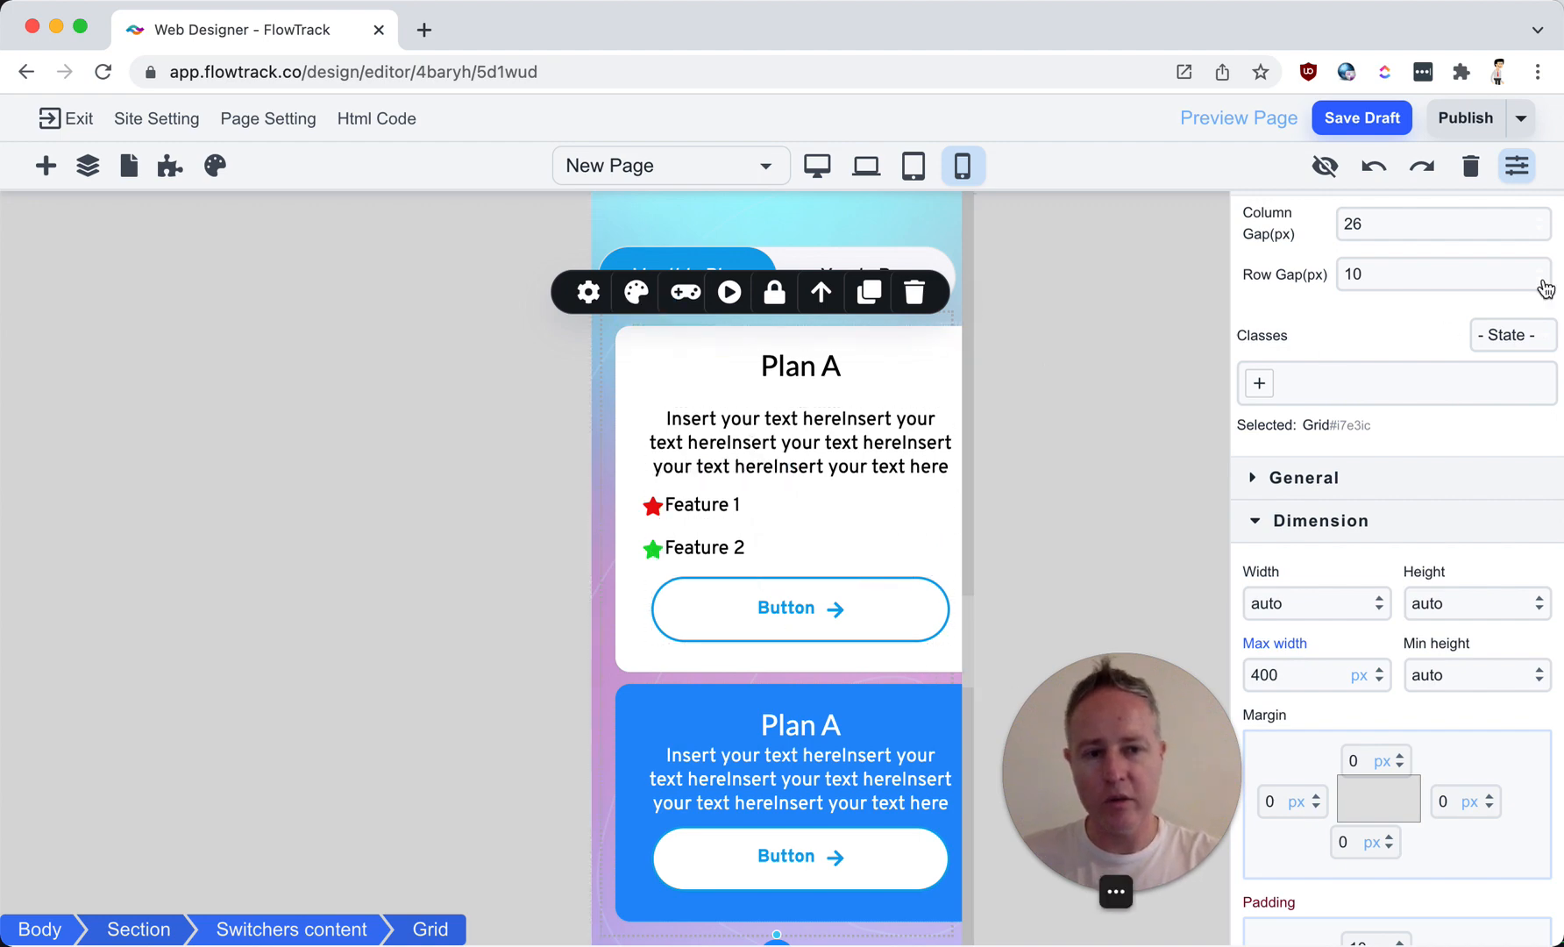
left_click(1526, 179)
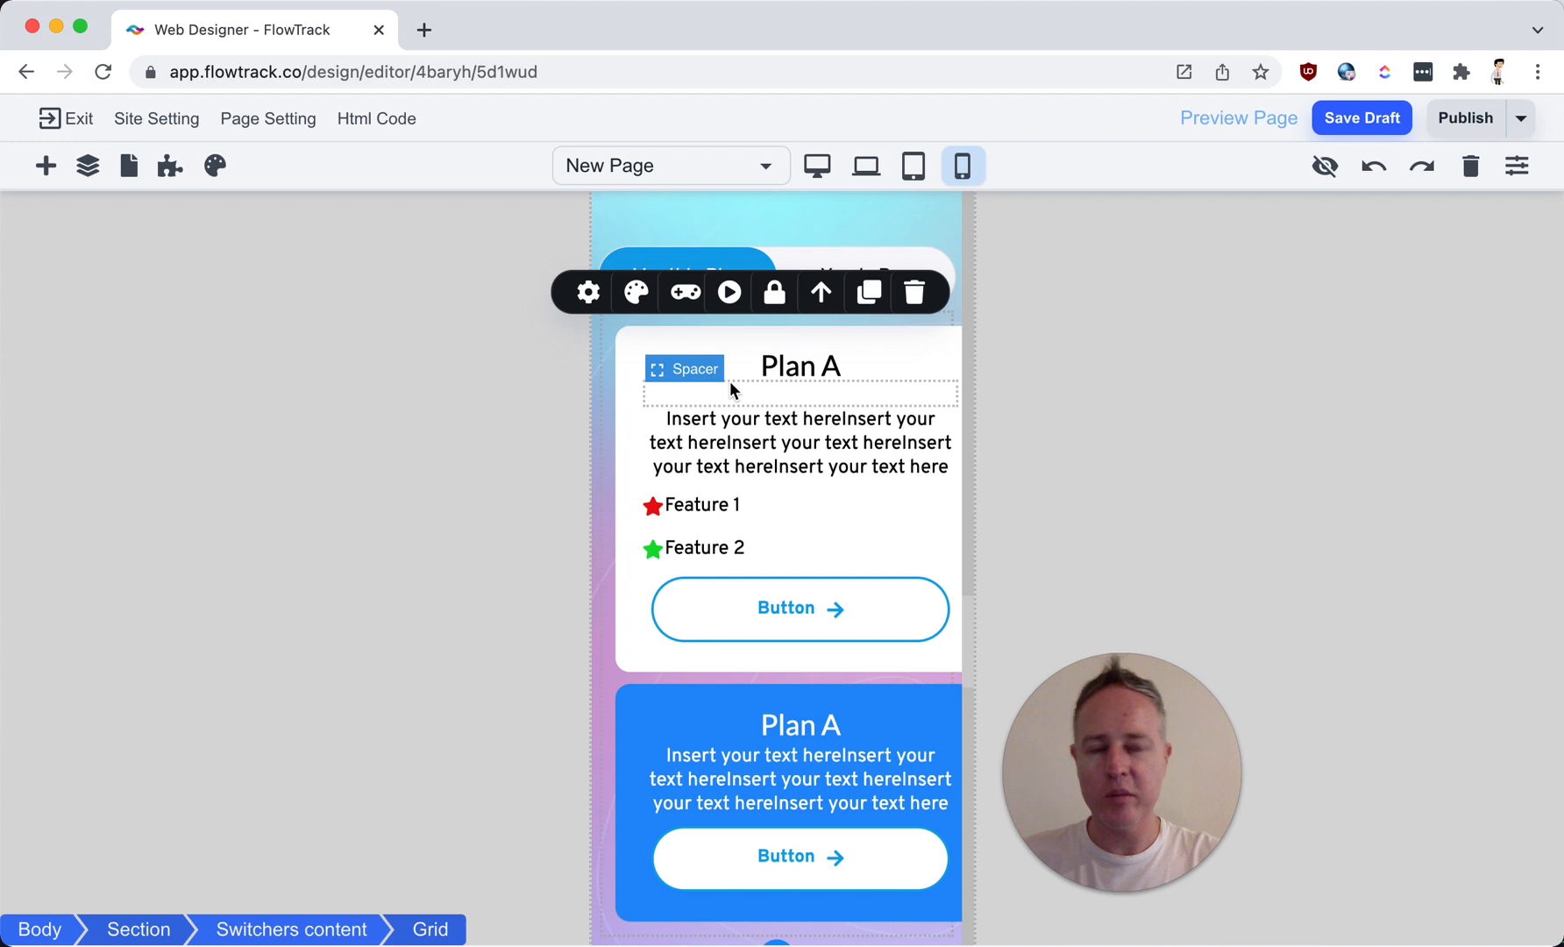
Step: Set the font size of the heading in the purple section below the pricing cards to 28 px
scroll(697, 408, "down", 2)
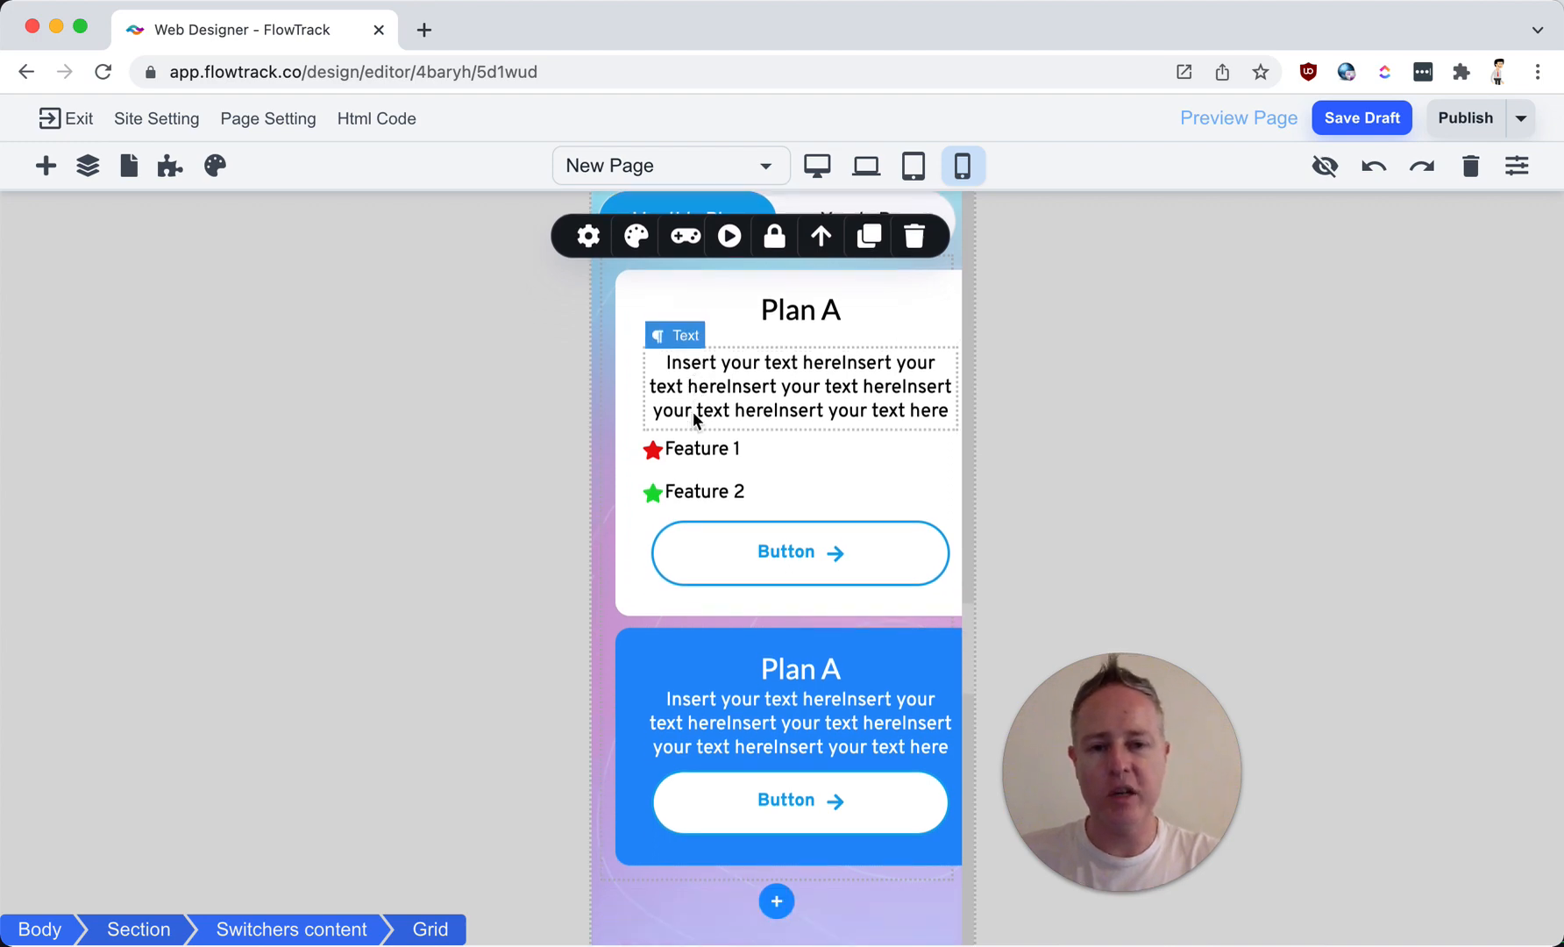
left_click(753, 248)
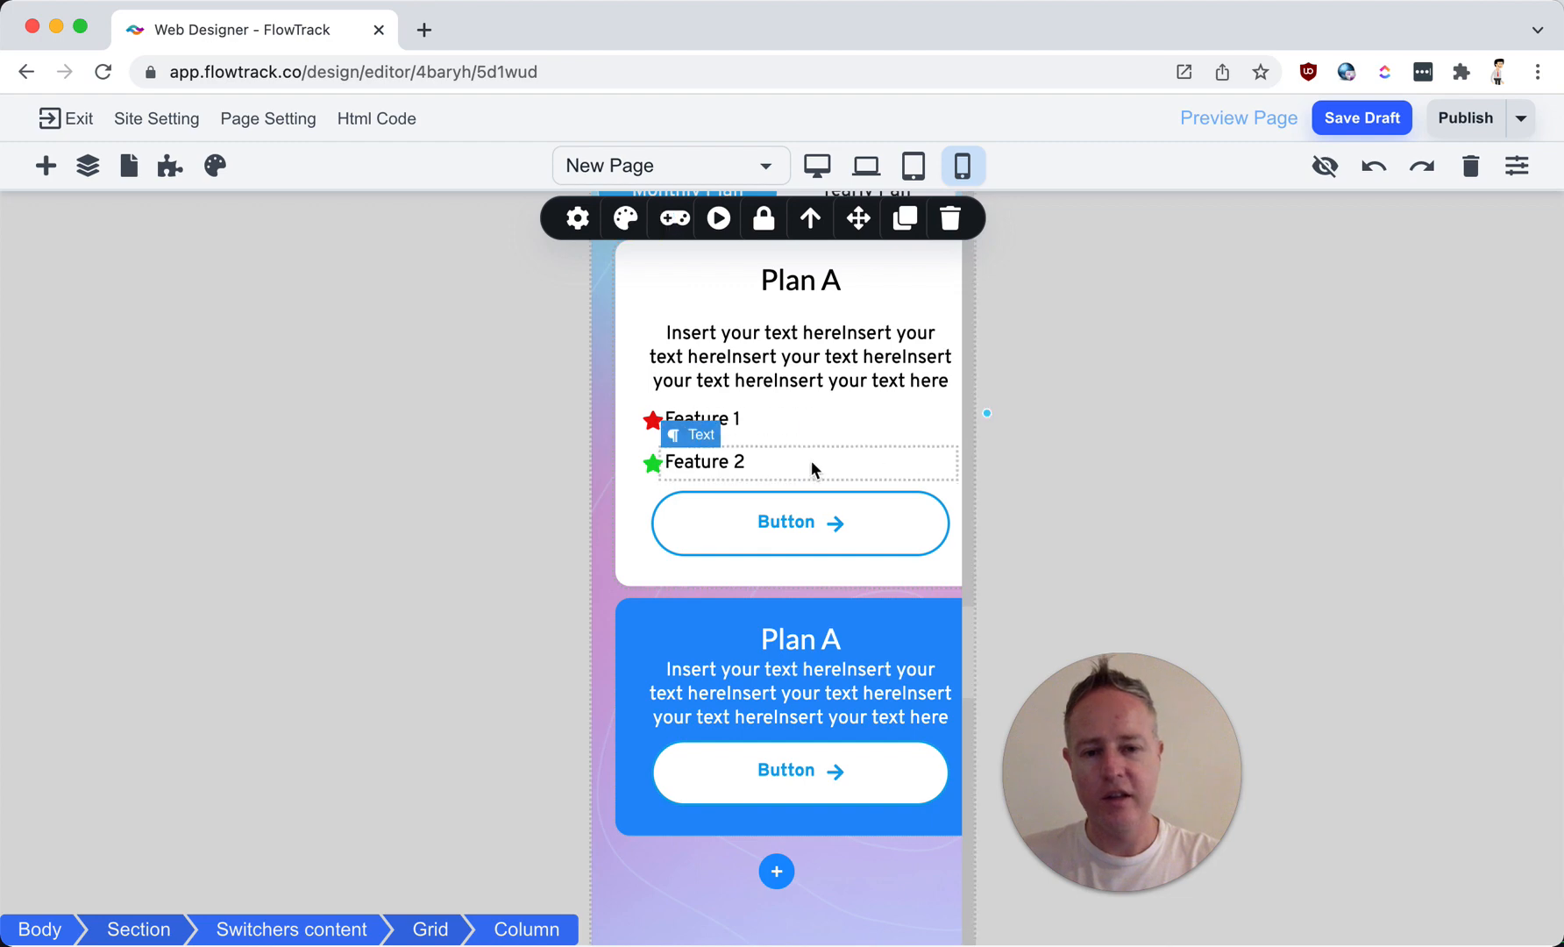
scroll(788, 494, "down", 1)
scroll(674, 649, "down", 8)
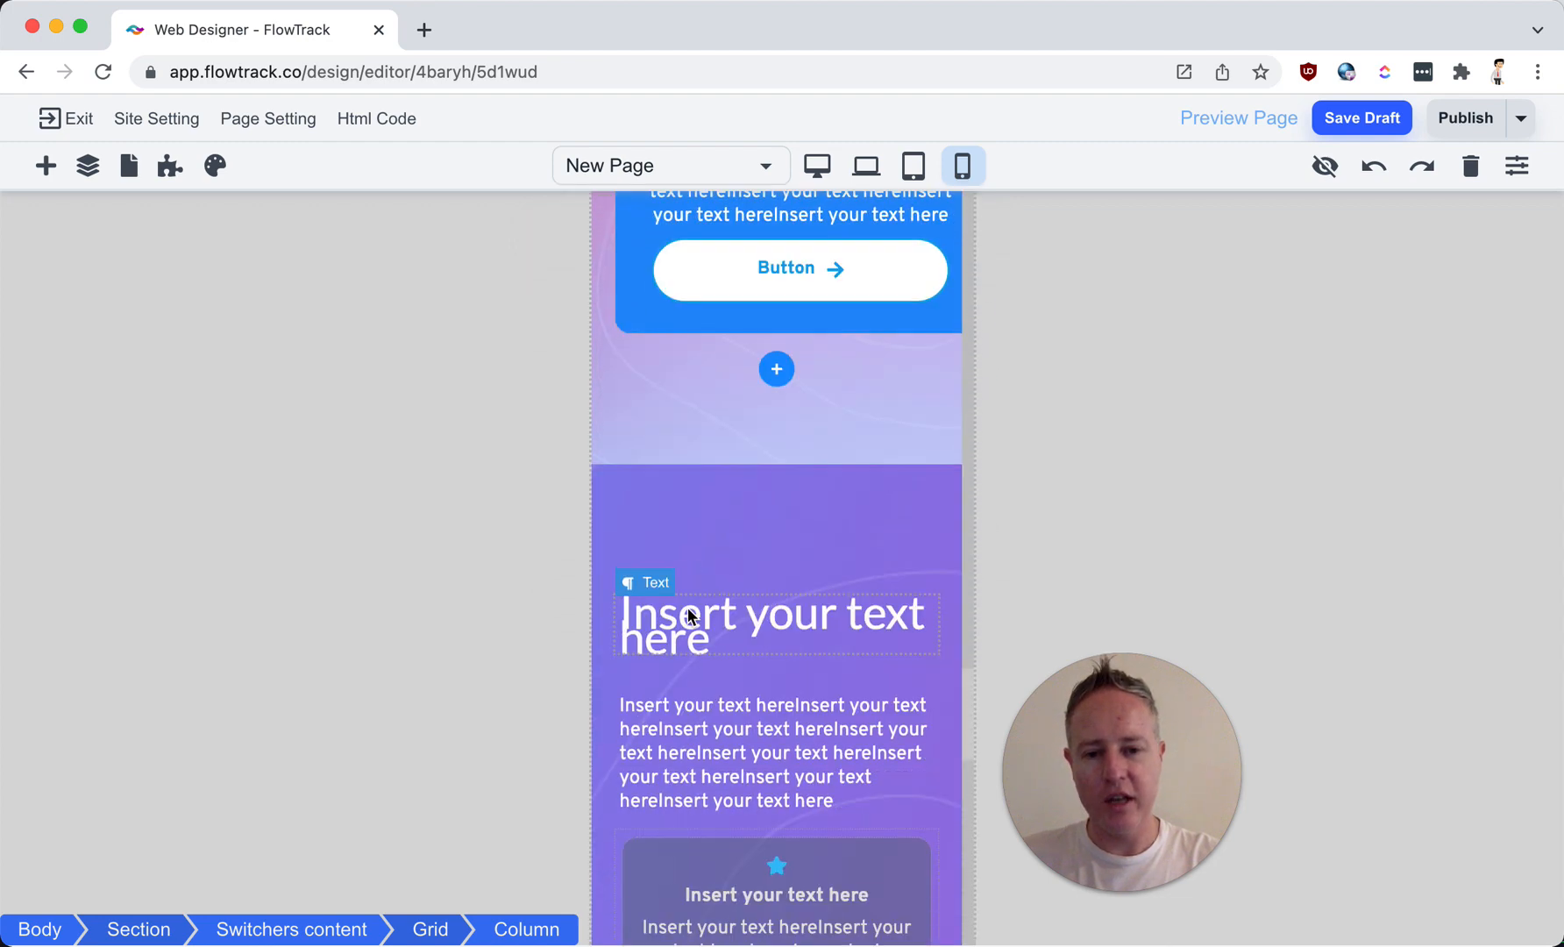
left_click(759, 503)
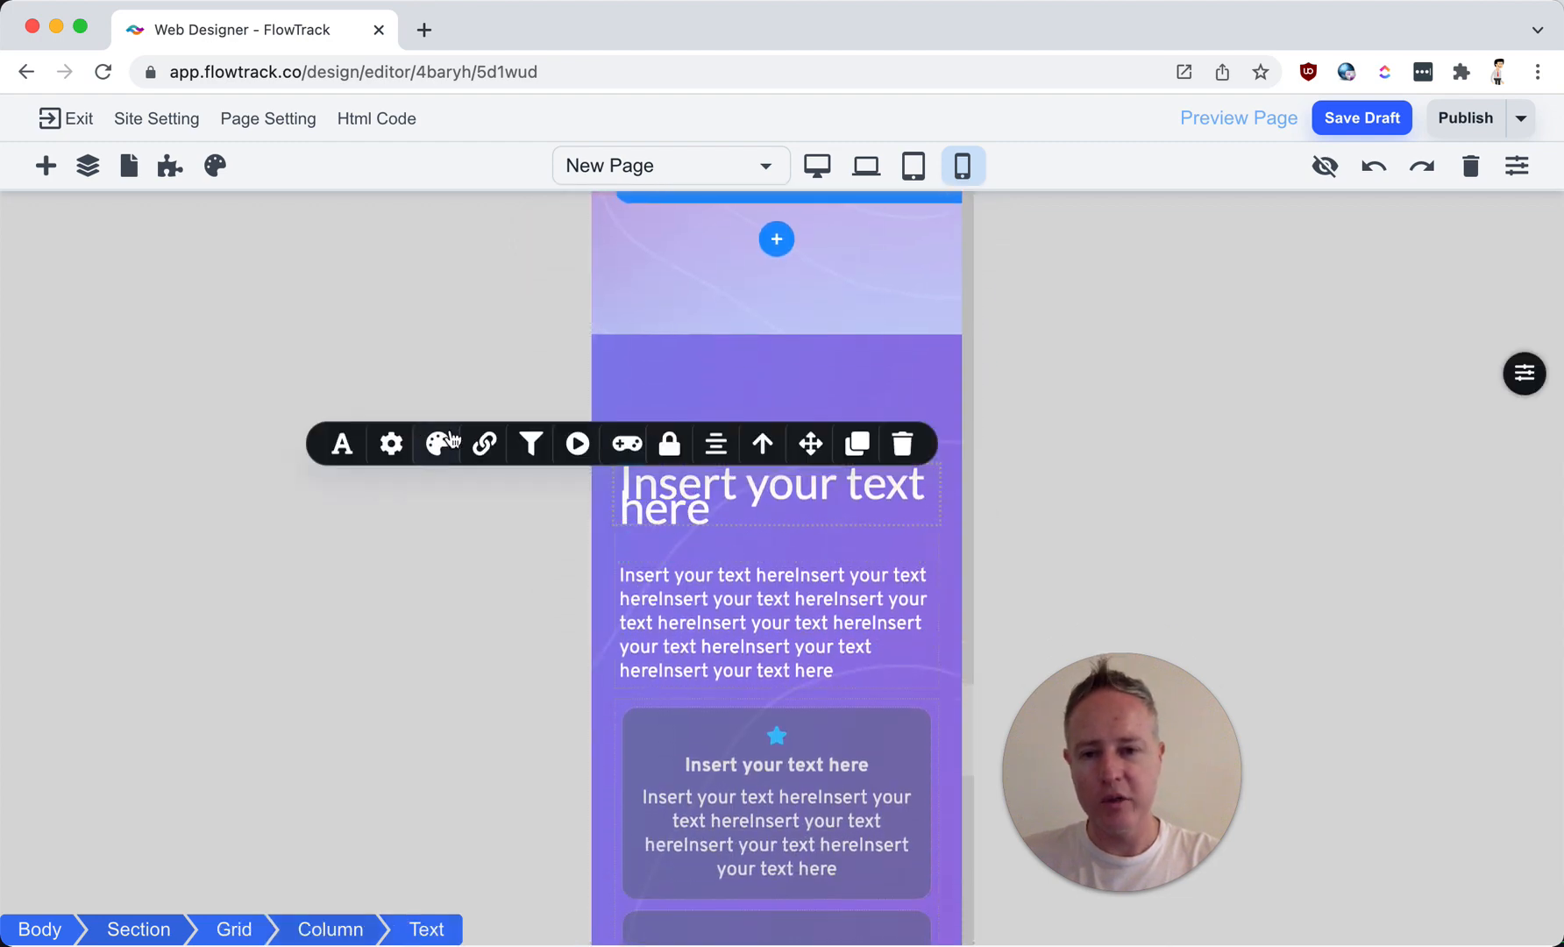
left_click(341, 445)
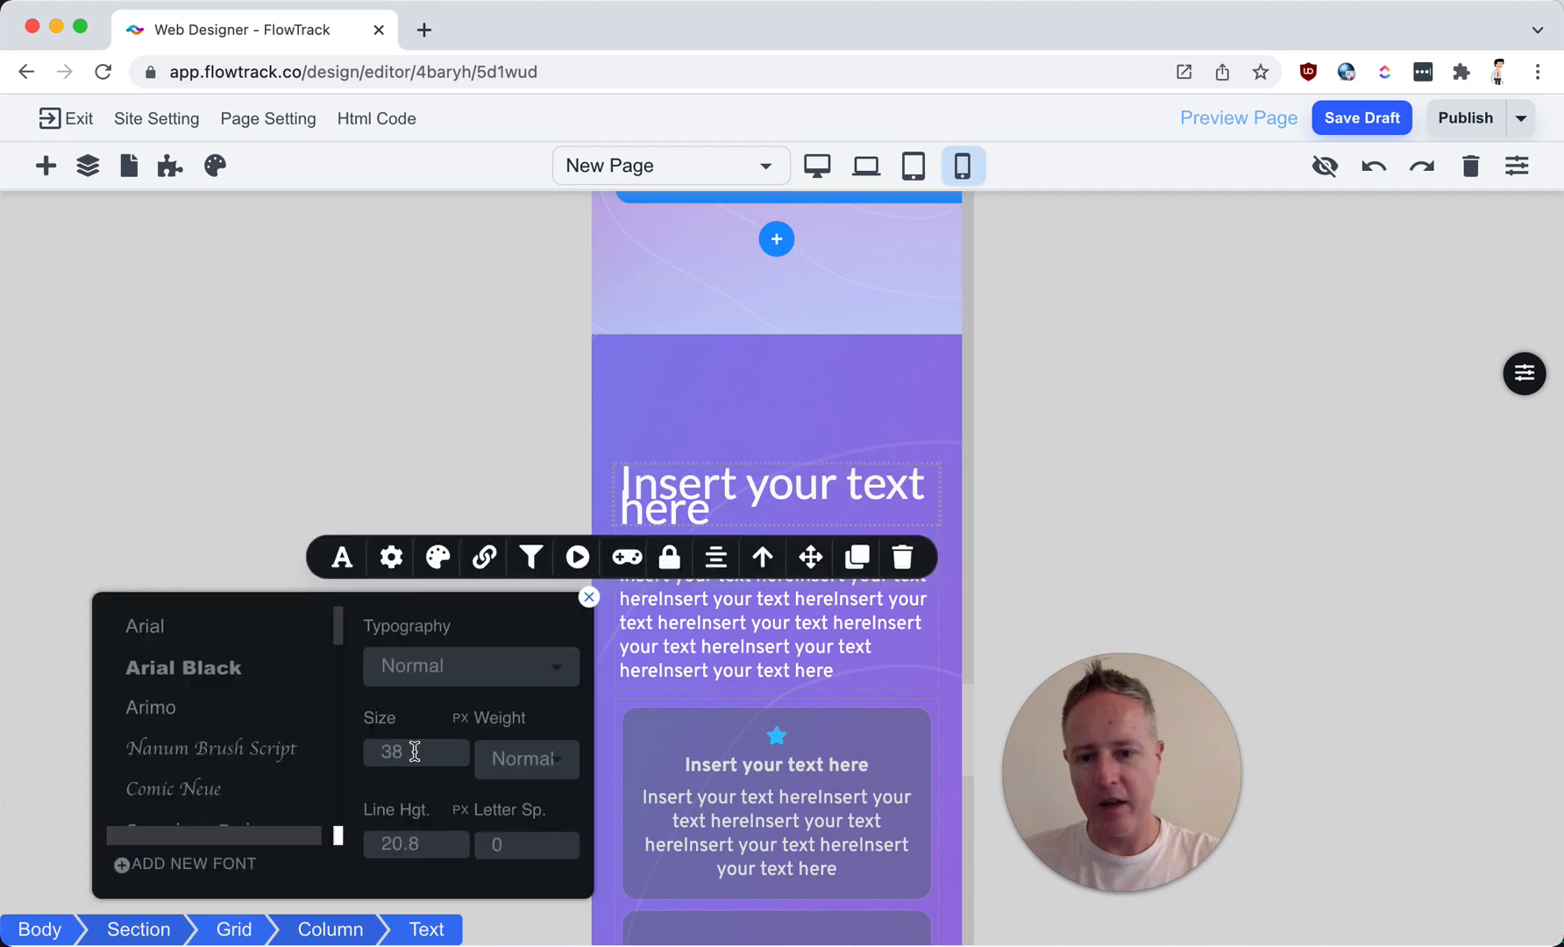
type("2")
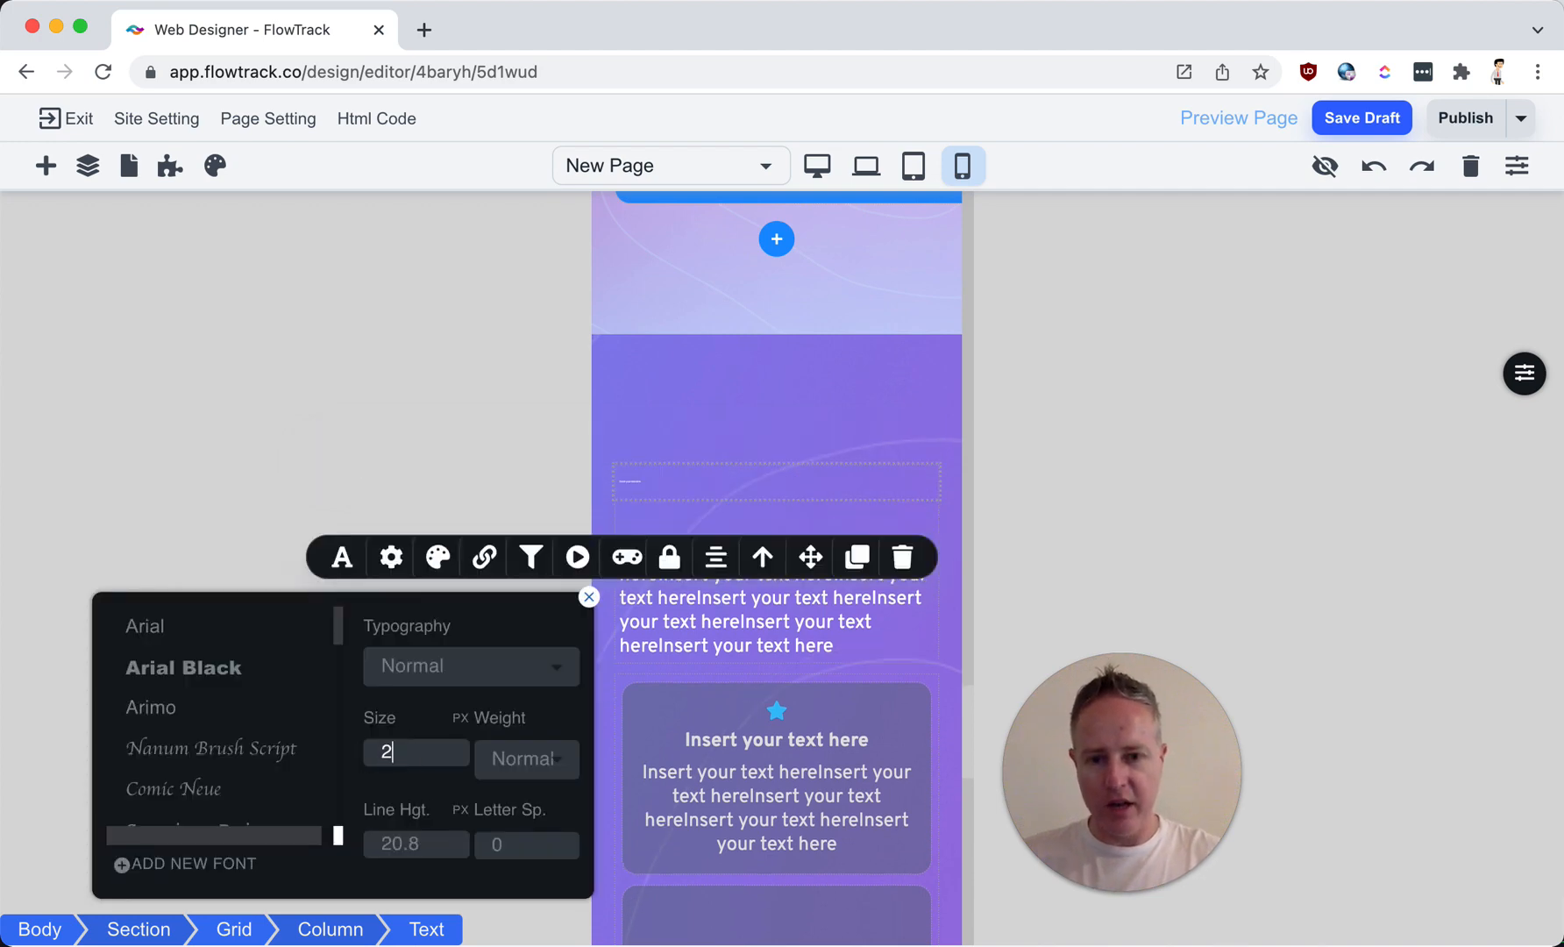
type("2")
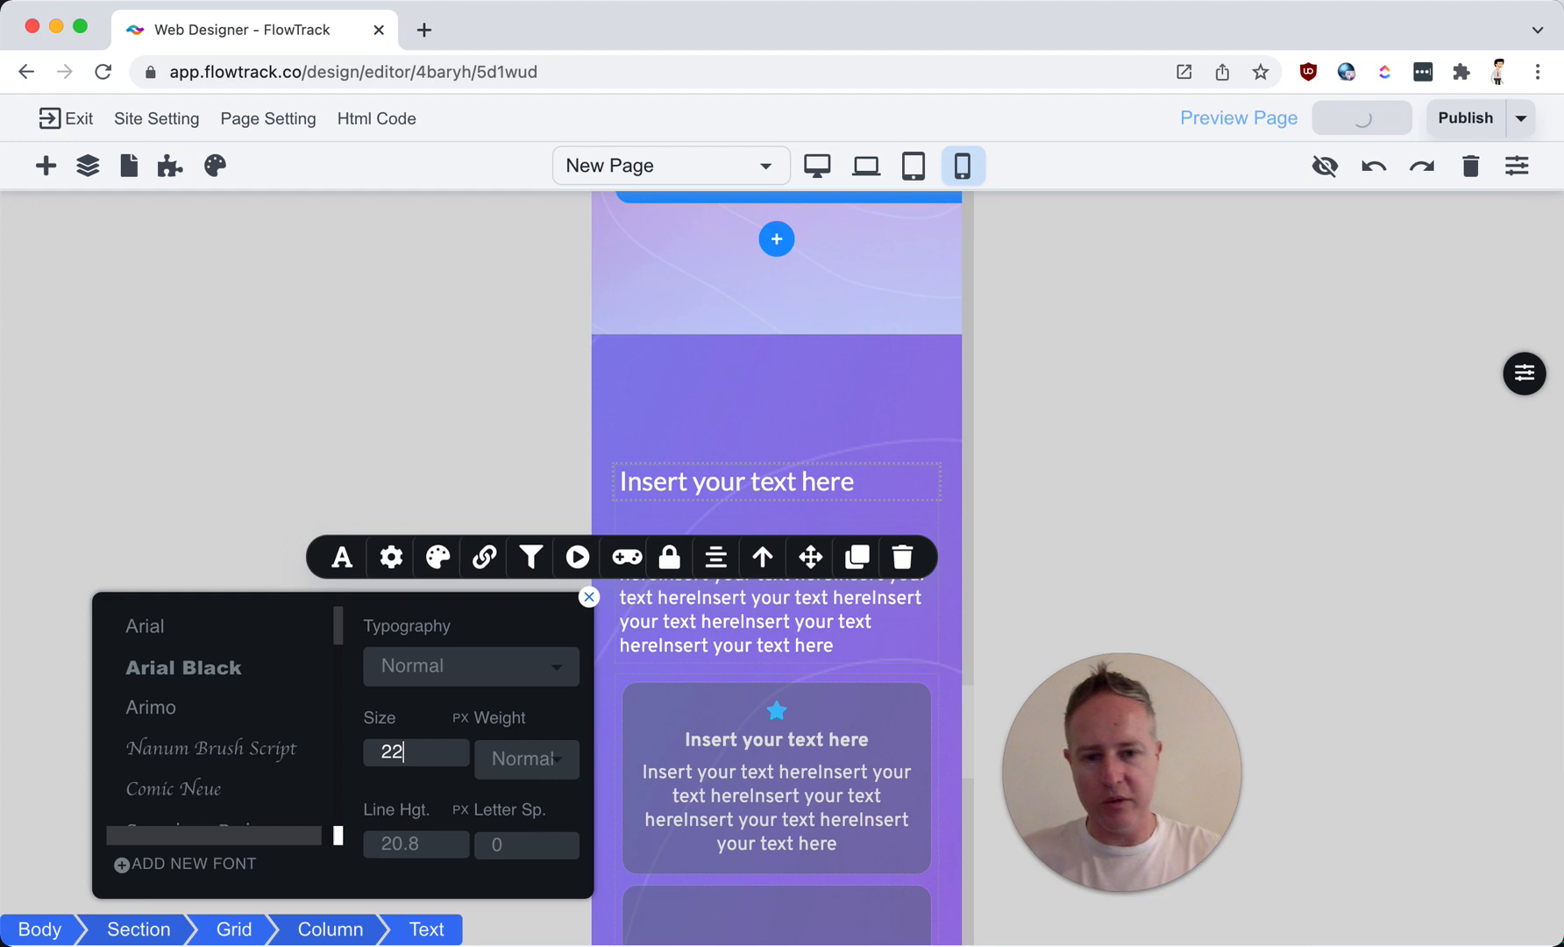
type("8")
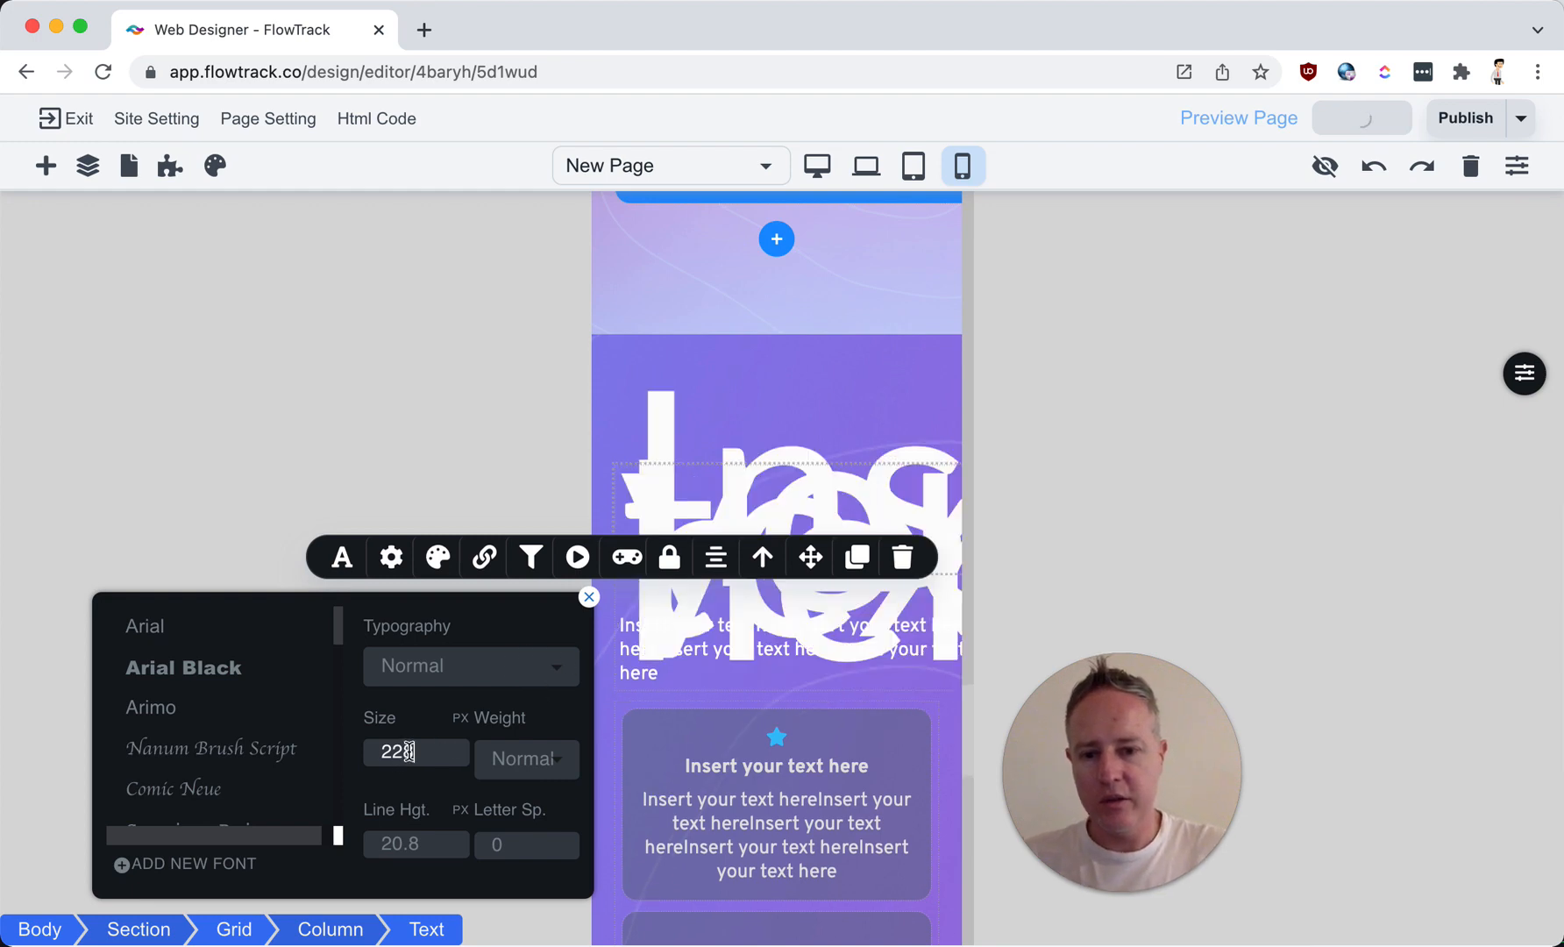
key("BackSpace")
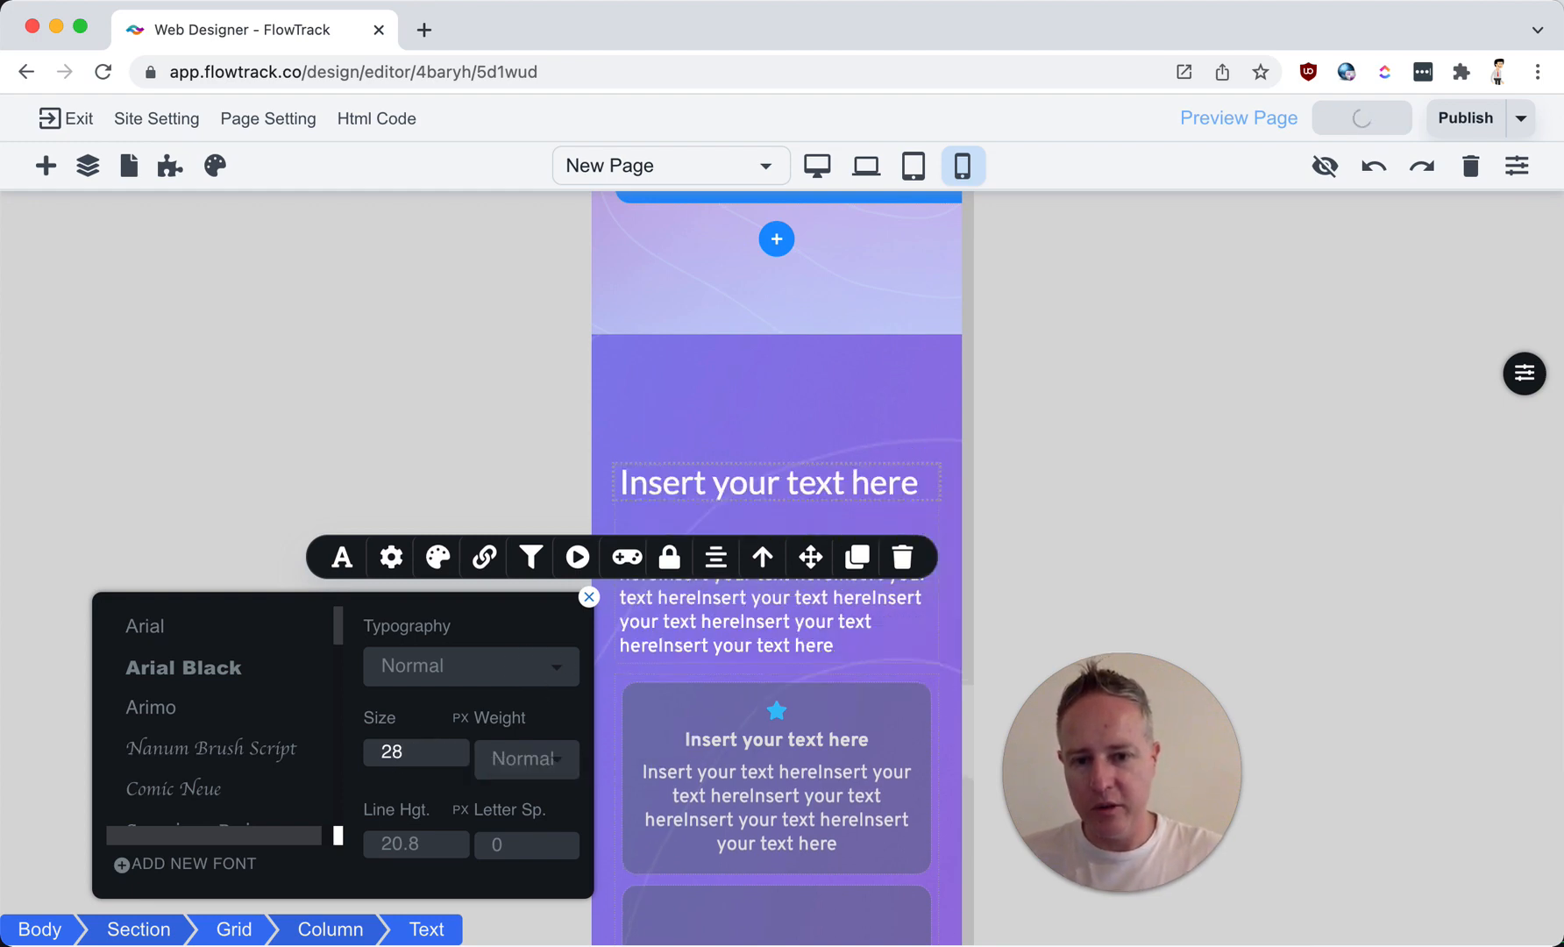
left_click(856, 403)
Step: Review the phone layout from the empty cards of the purple section up through the pricing, tabs and hero sections
scroll(857, 403, "down", 5)
scroll(859, 403, "down", 10)
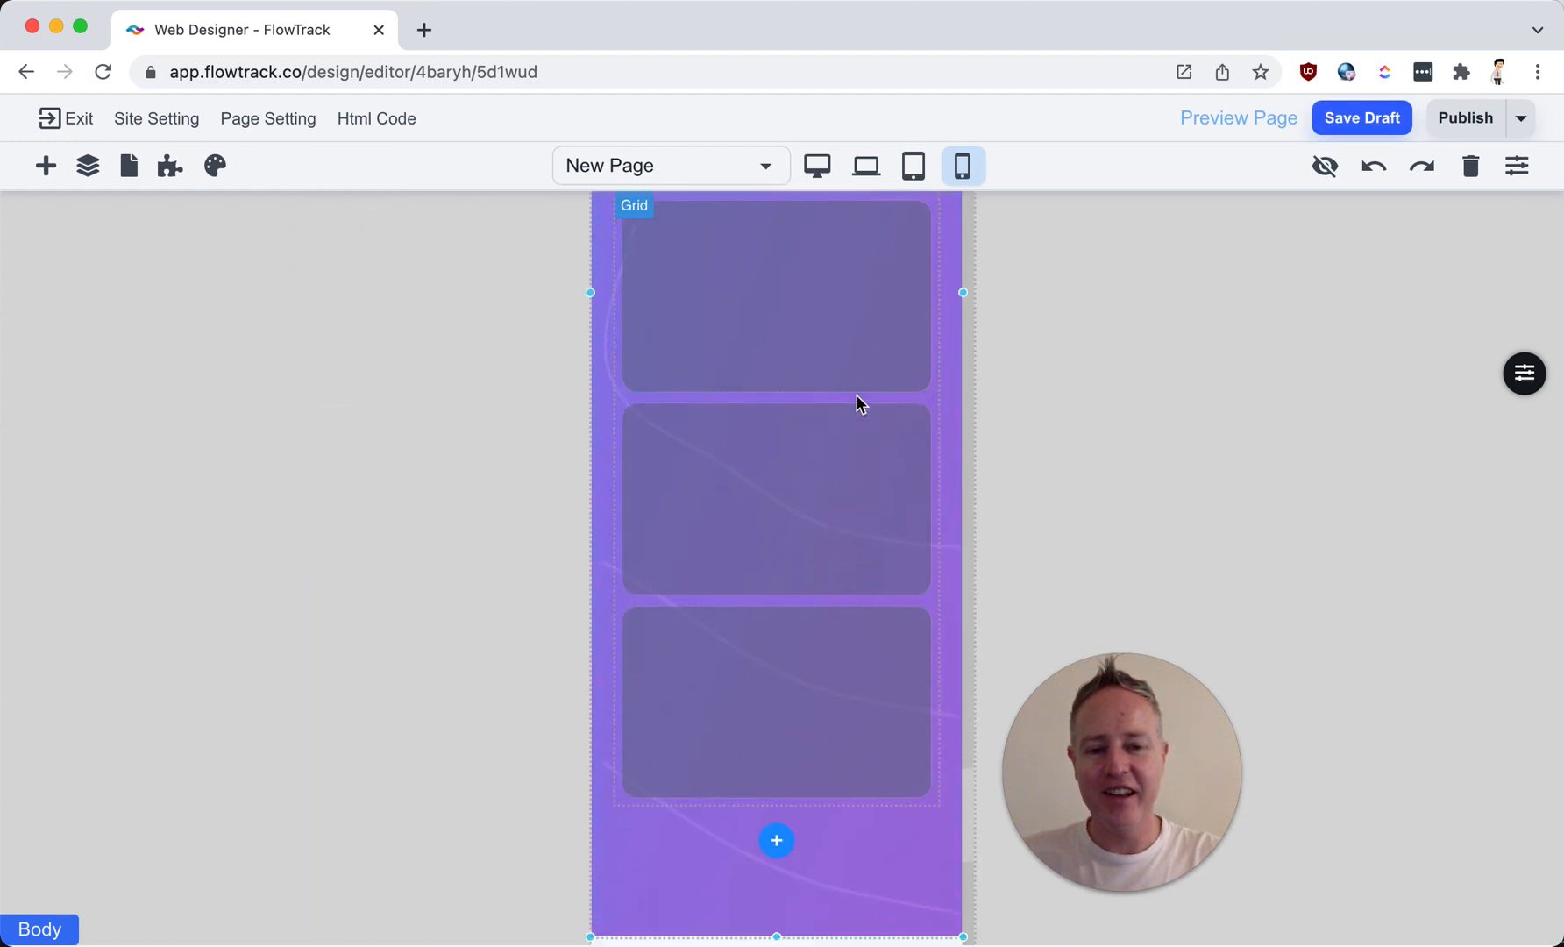
scroll(856, 403, "up", 10)
scroll(855, 385, "up", 6)
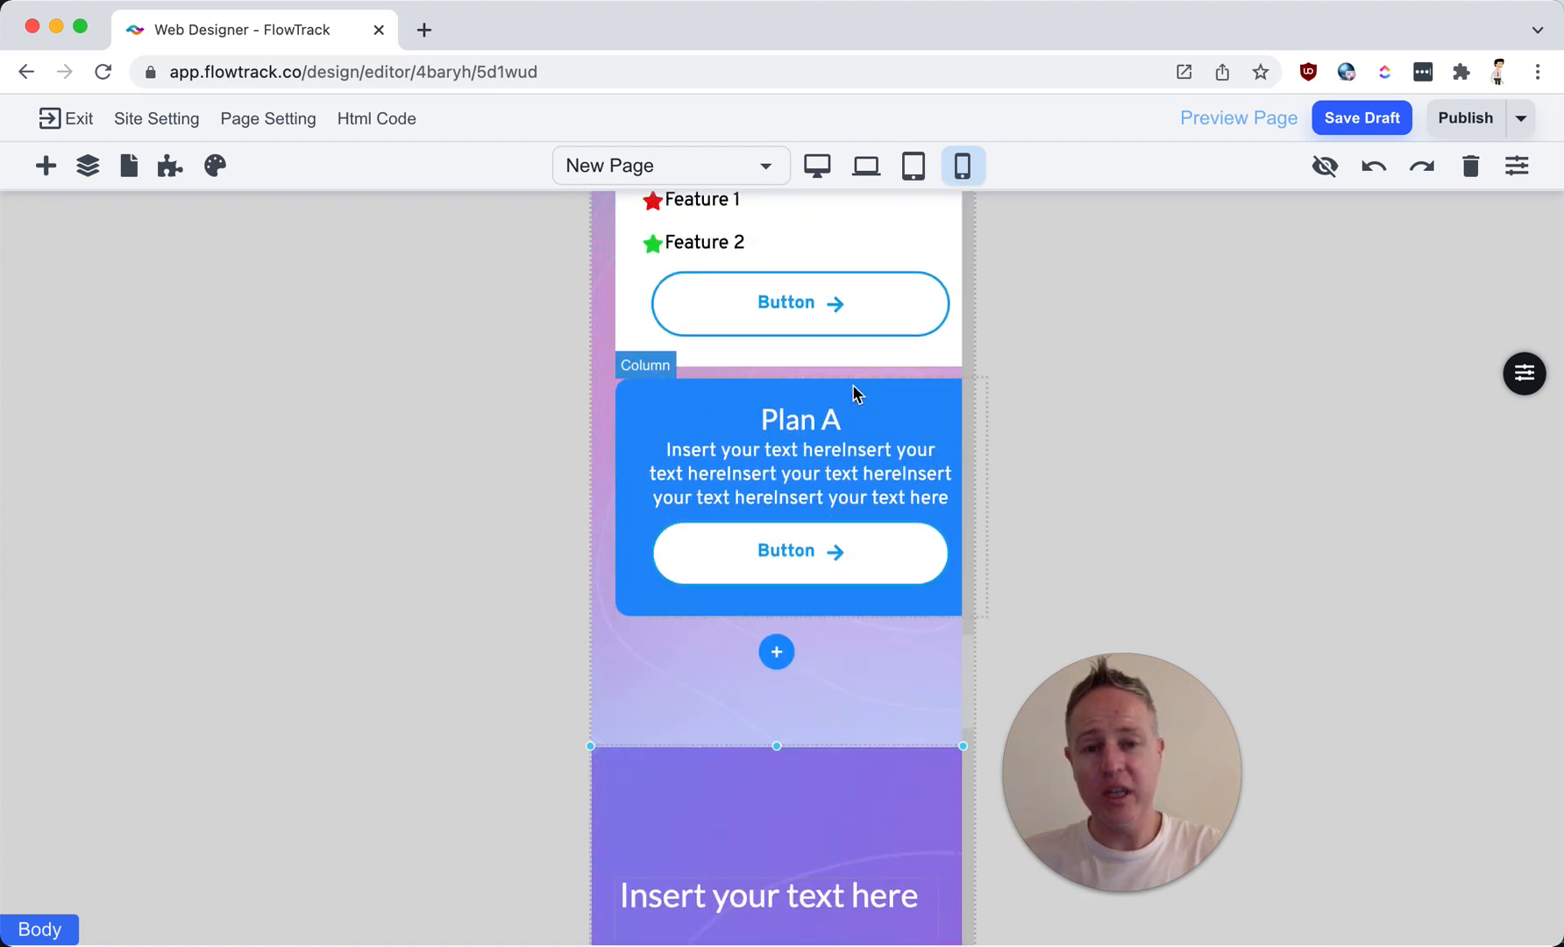
scroll(850, 383, "up", 2)
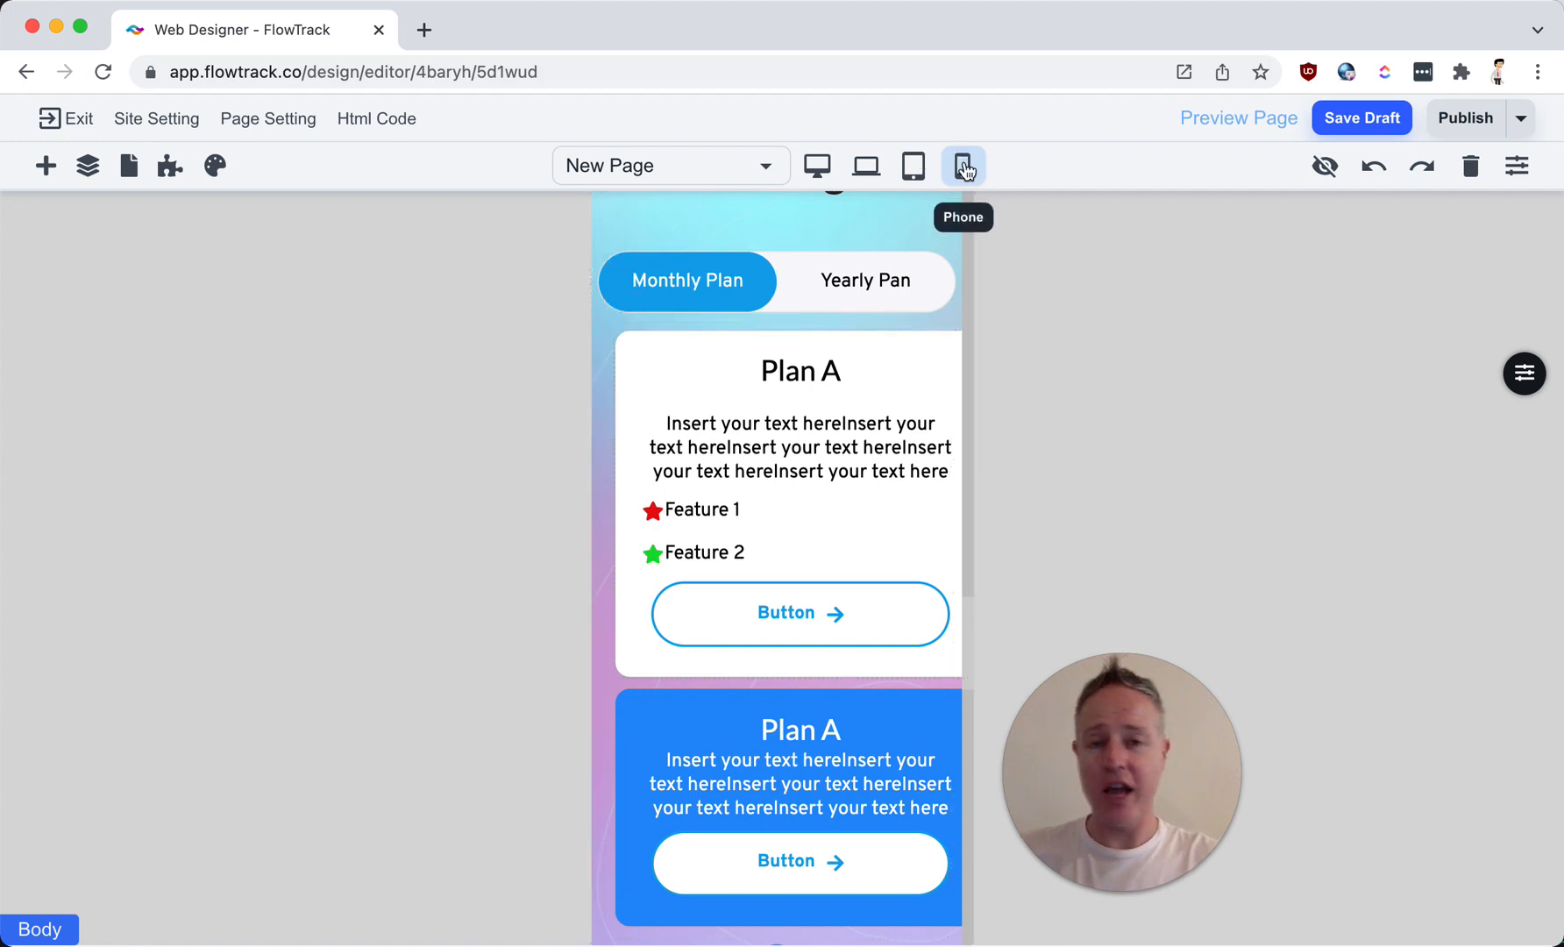
scroll(706, 267, "up", 6)
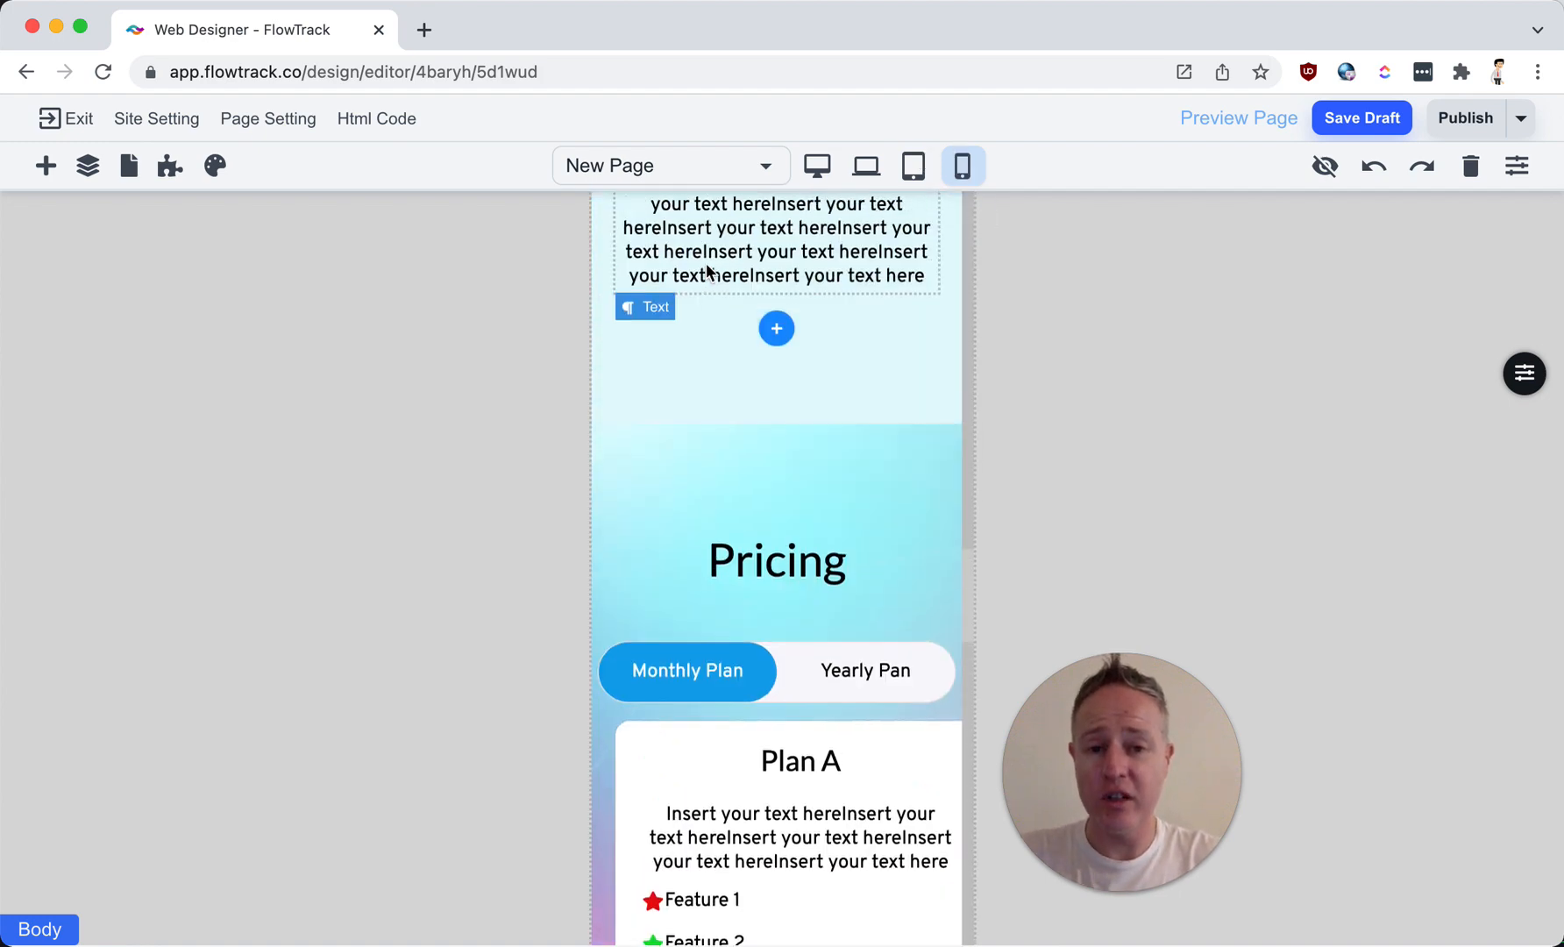
scroll(707, 272, "up", 15)
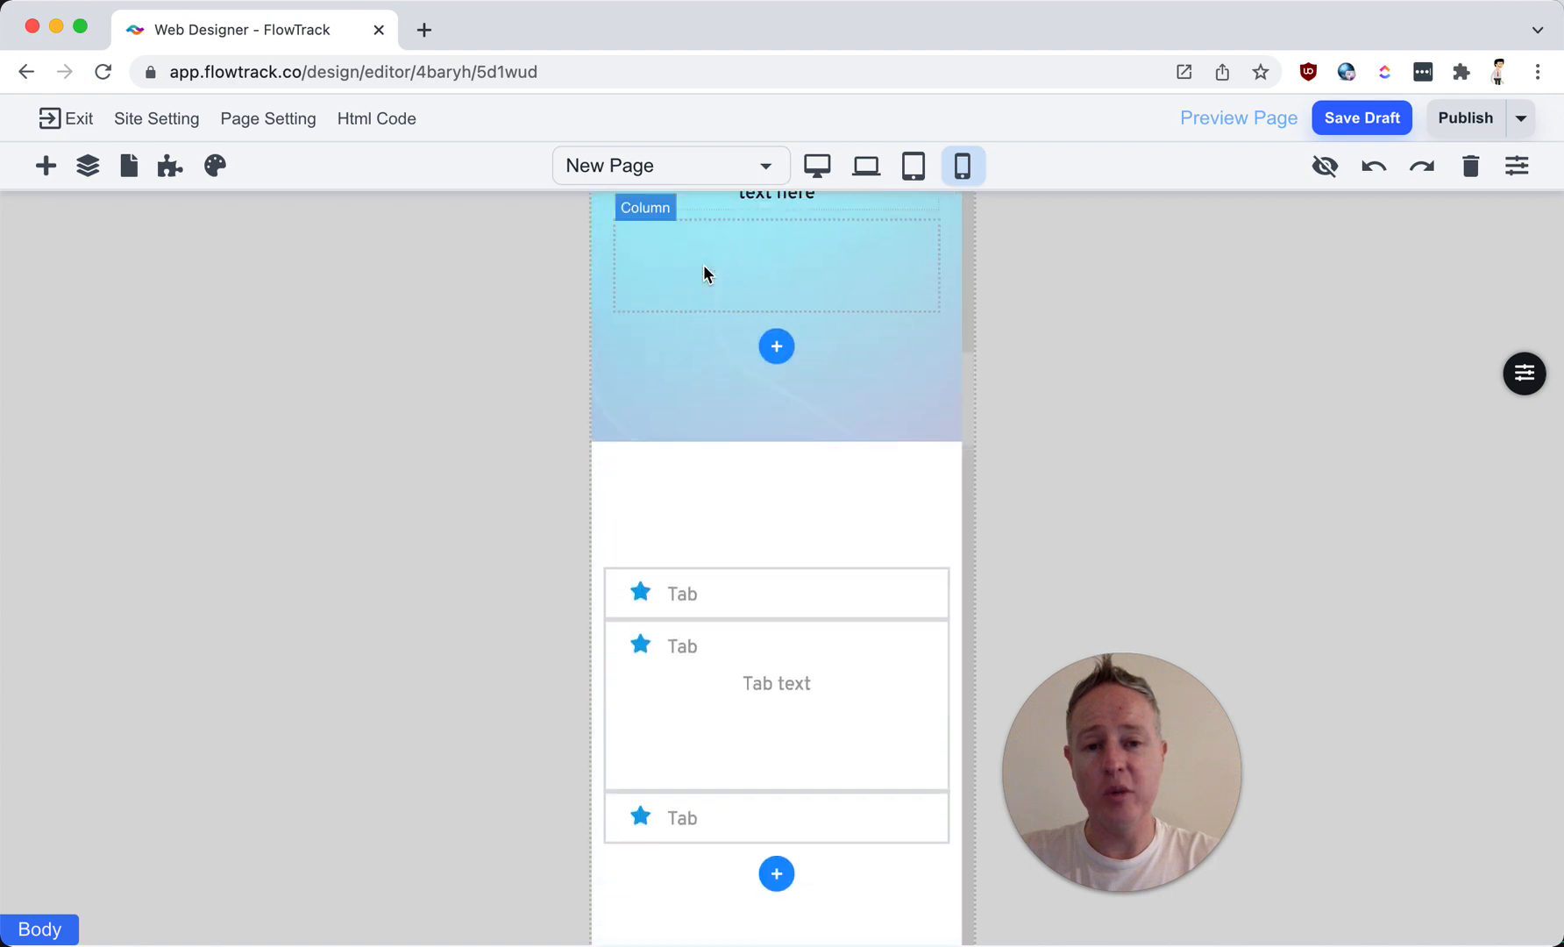
scroll(704, 271, "up", 10)
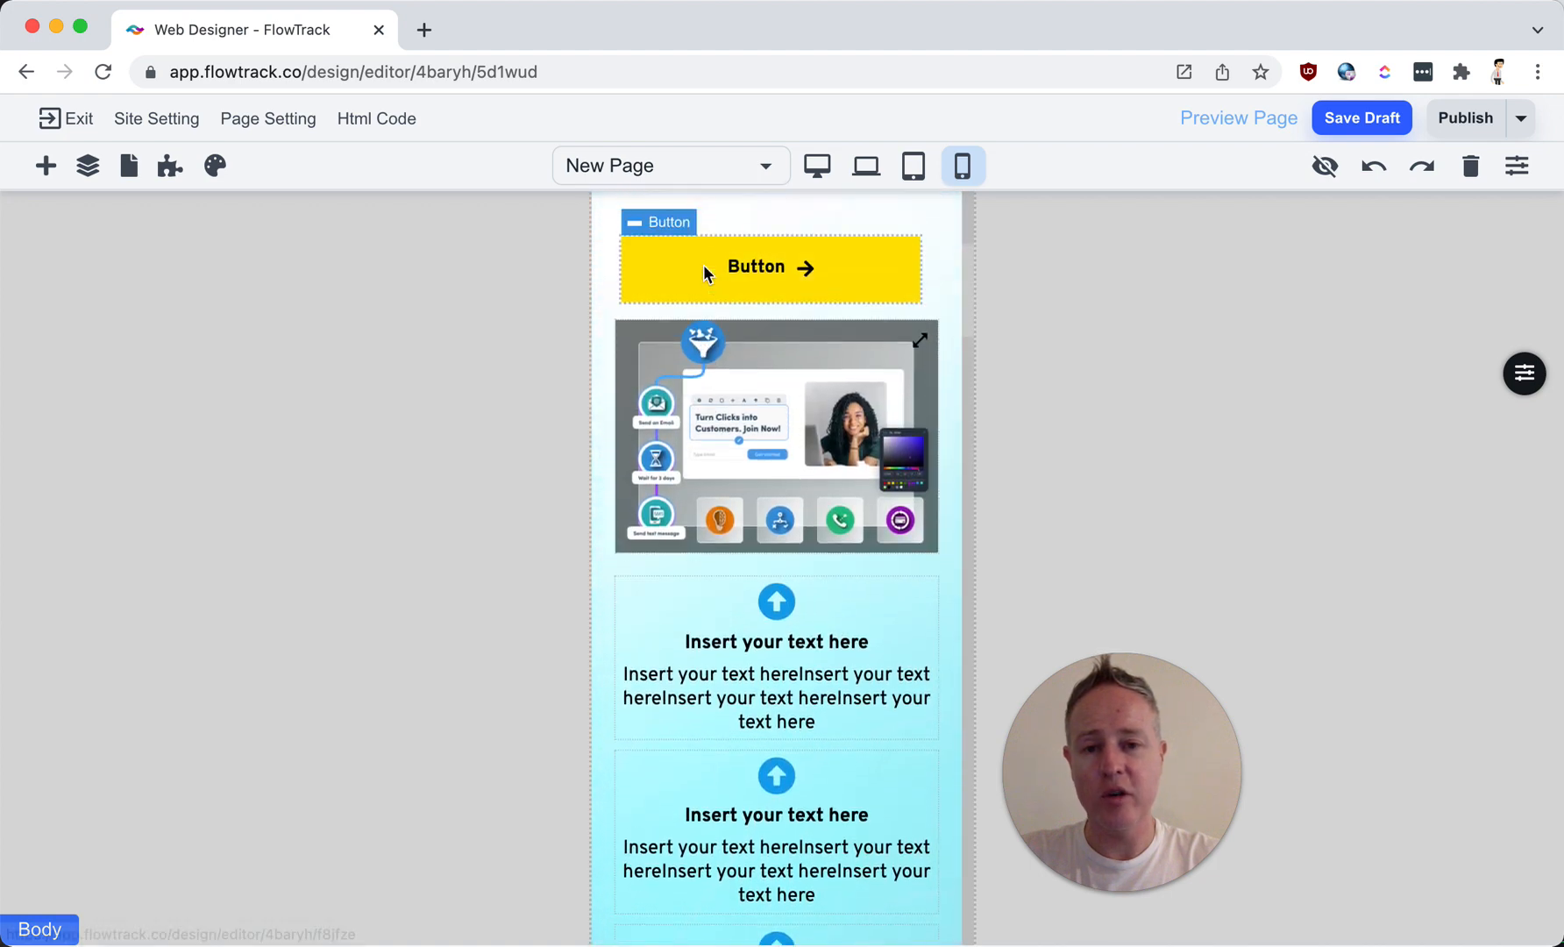
scroll(704, 274, "up", 3)
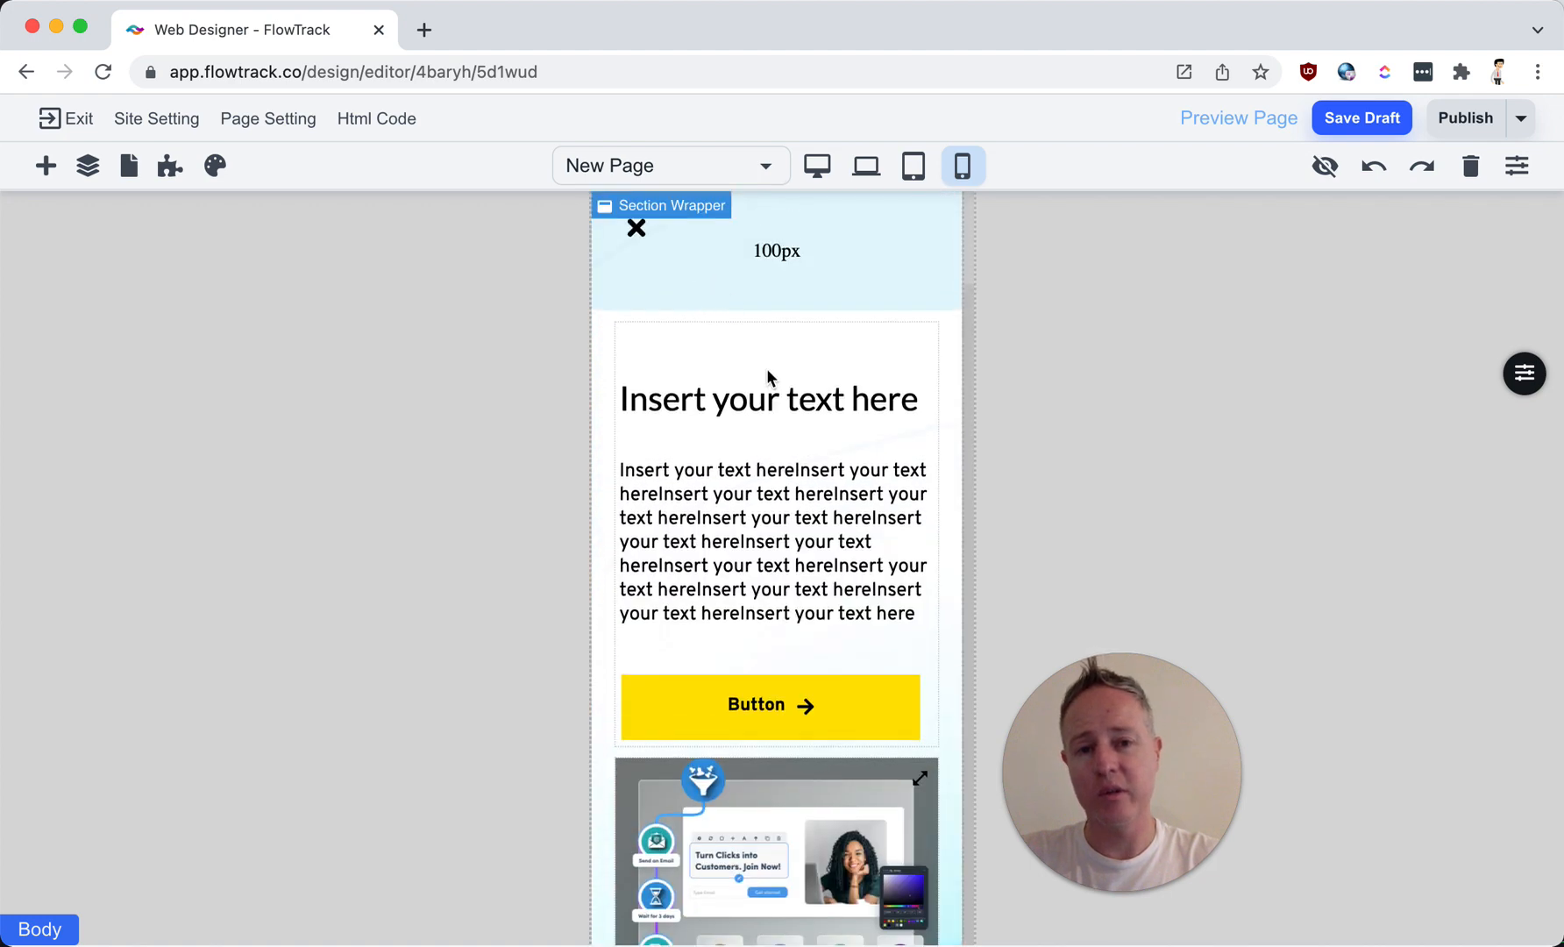
Step: Switch the page to the desktop layout and check the hero section with its heading, image and feature columns
left_click(819, 169)
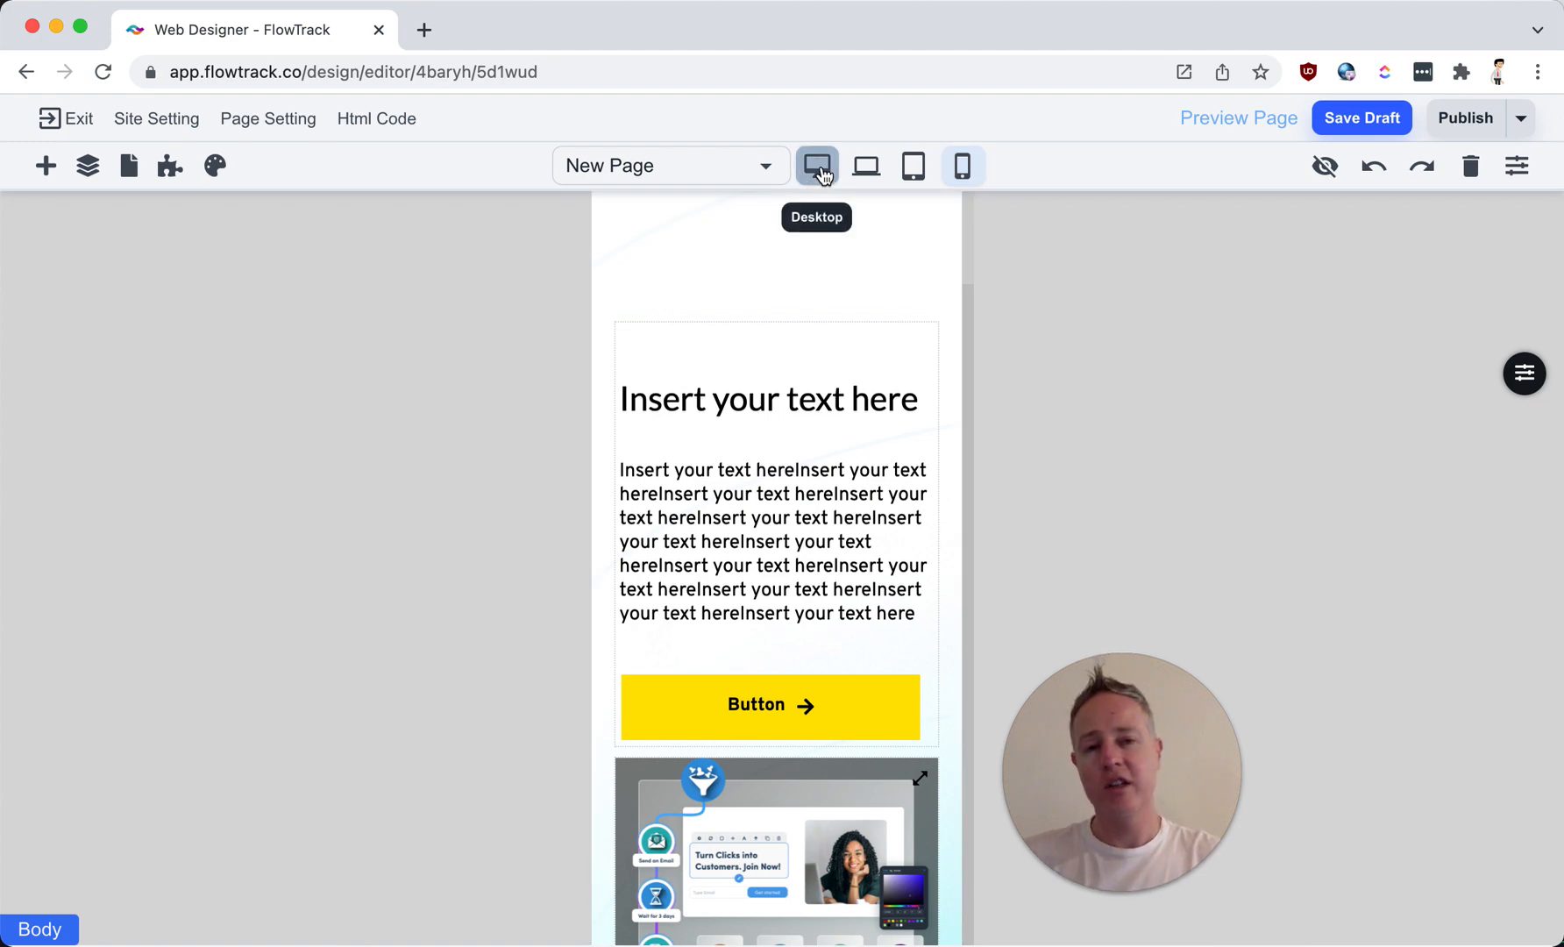
left_click(819, 168)
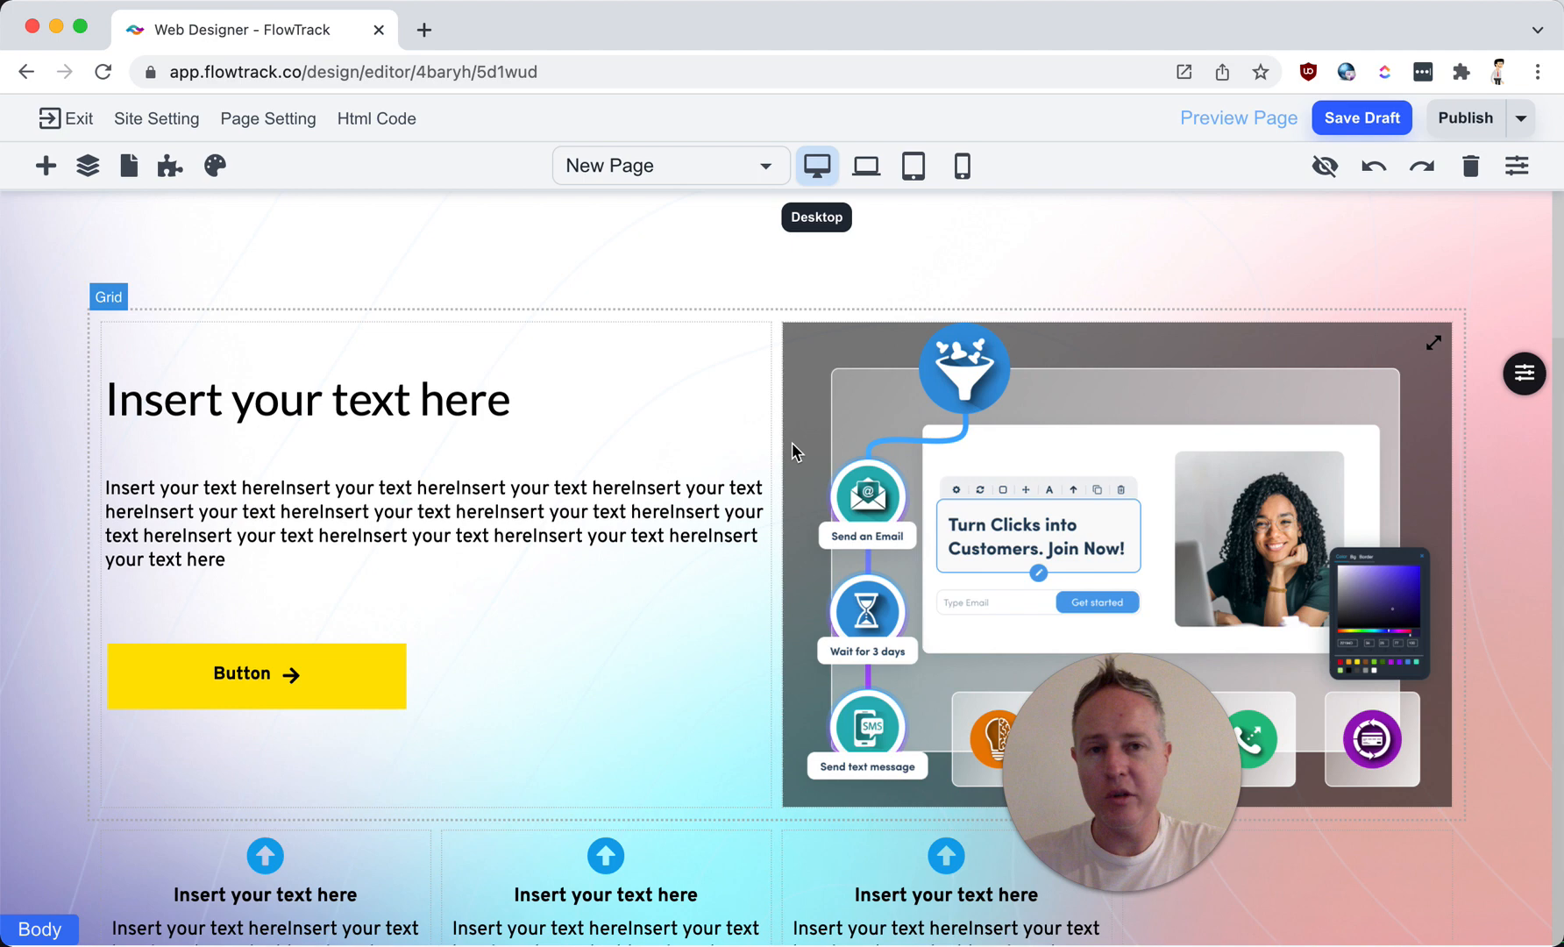
scroll(738, 474, "down", 2)
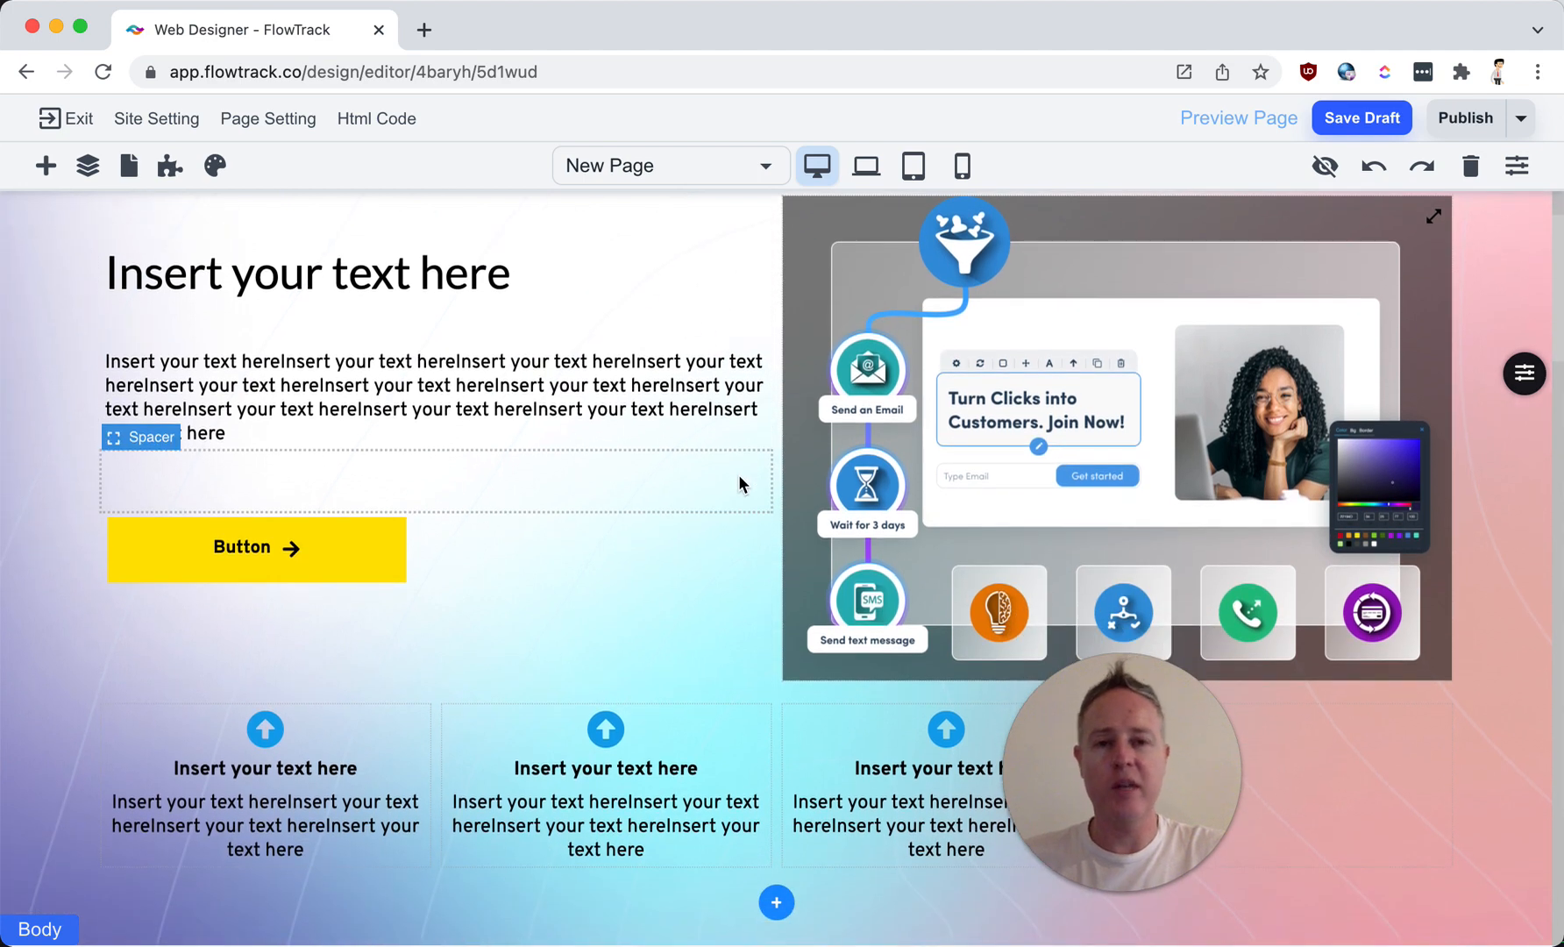